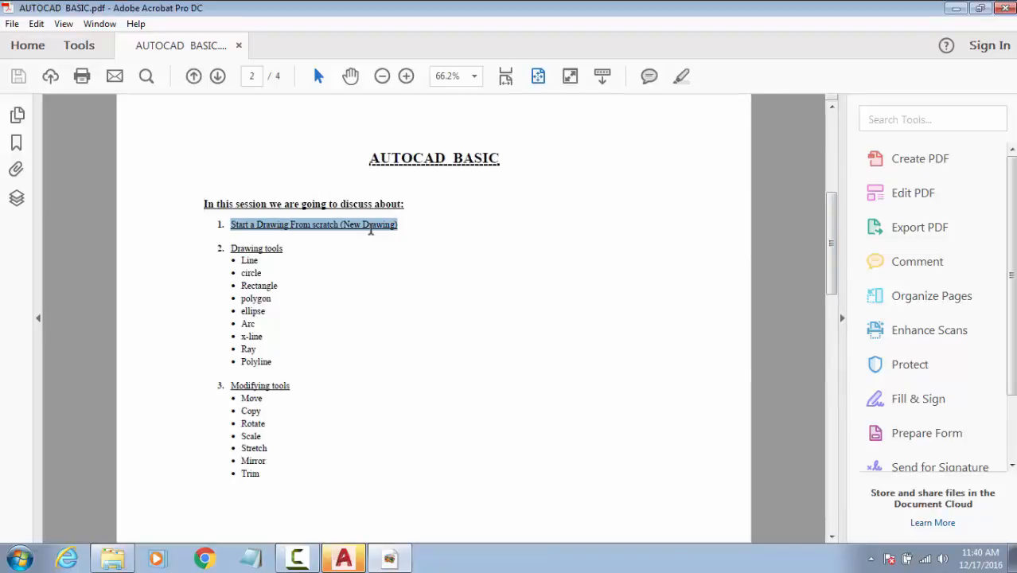
Step: Review the session outline in the AUTOCAD BASIC PDF, from the drawing tools to the additional tools section
{"action": "left_click", "coordinate": [369, 229]}
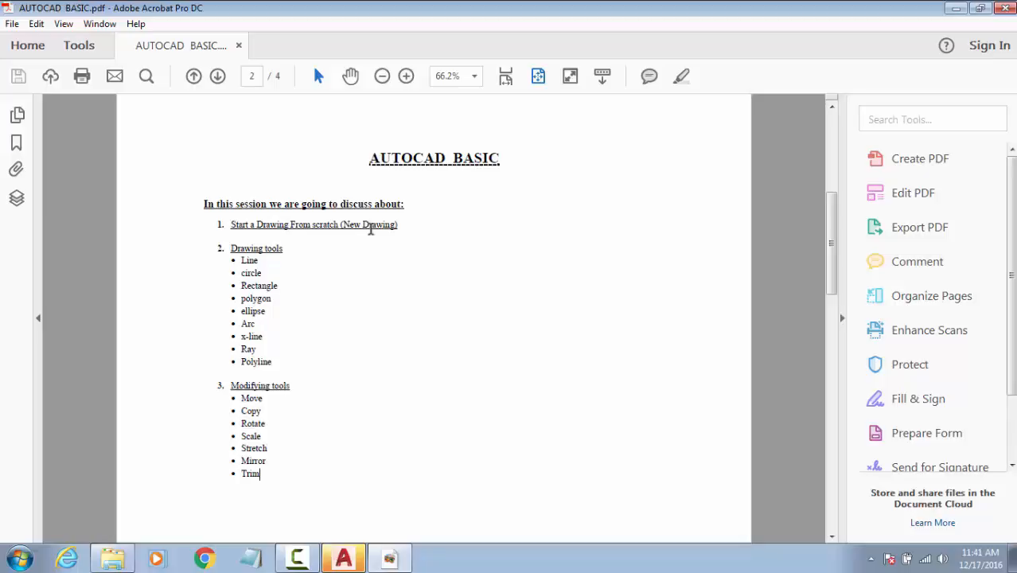
{"action": "scroll", "coordinate": [370, 228], "scroll_direction": "down", "scroll_amount": 3}
{"action": "key", "text": "Down"}
{"action": "key", "text": "Down"}
{"action": "key", "text": "Down"}
{"action": "key", "text": "Down"}
{"action": "key", "text": "Down"}
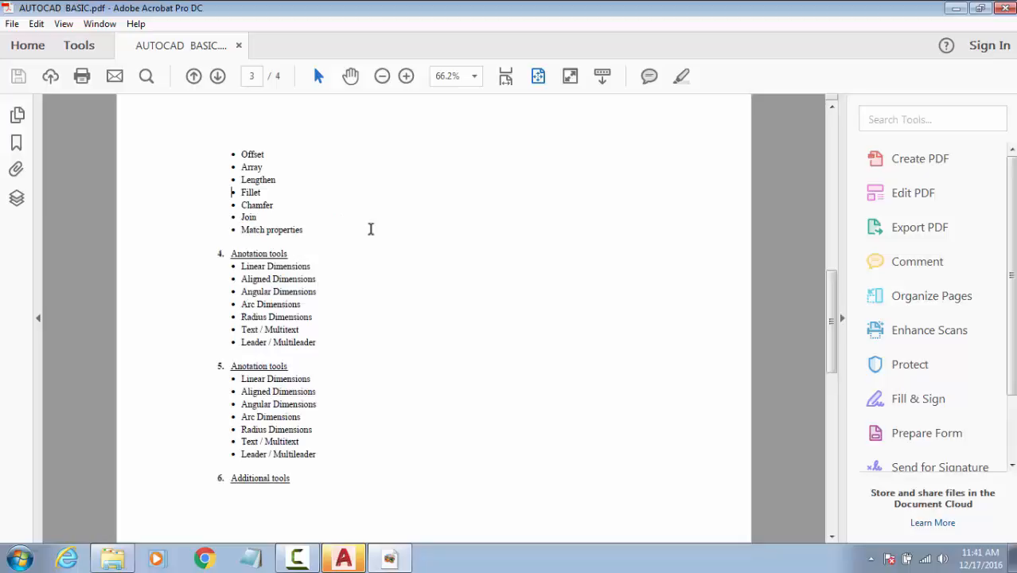
Step: Switch to AutoCAD and expand the list of drawing templates on the start page
{"action": "key", "text": "alt+Tab"}
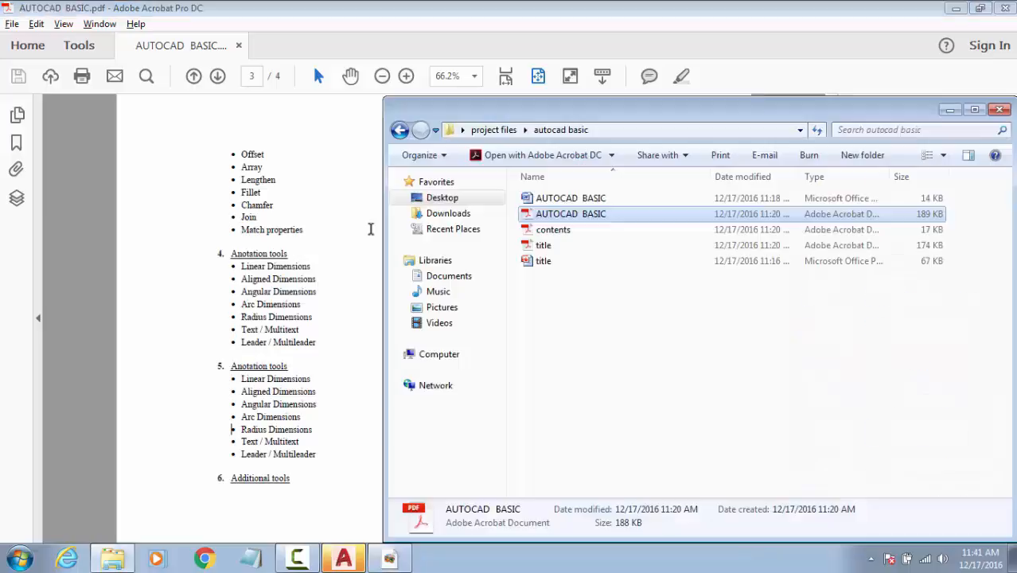
{"action": "left_click", "coordinate": [355, 559]}
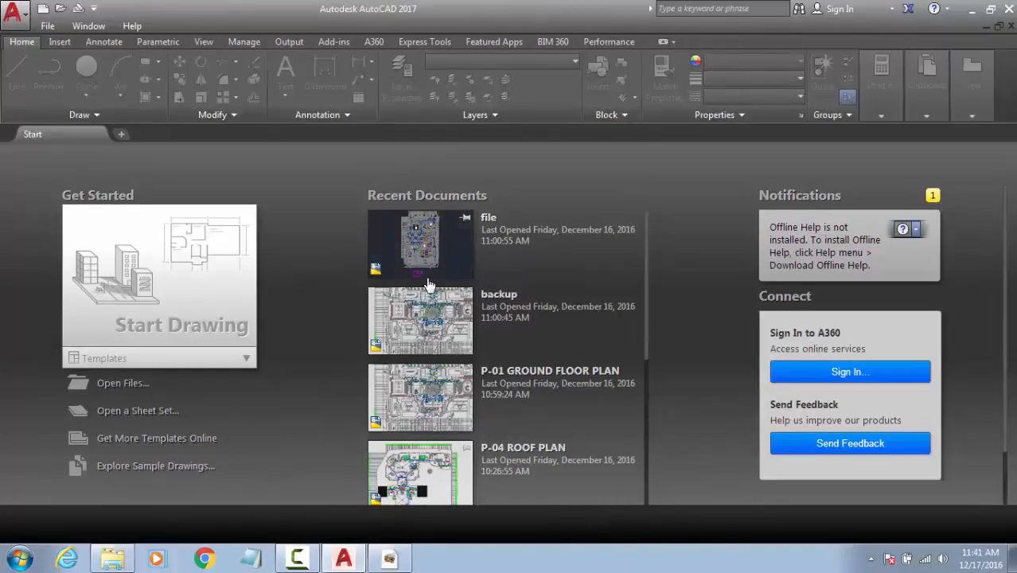
{"action": "left_click", "coordinate": [221, 358]}
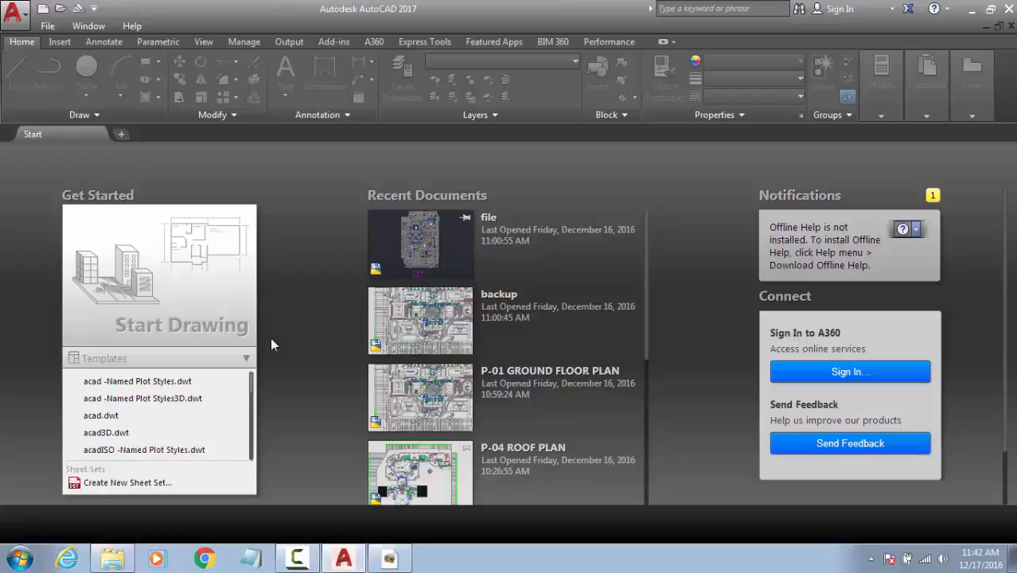
{"action": "scroll", "coordinate": [128, 418], "scroll_direction": "down", "scroll_amount": 2}
{"action": "left_click", "coordinate": [14, 13]}
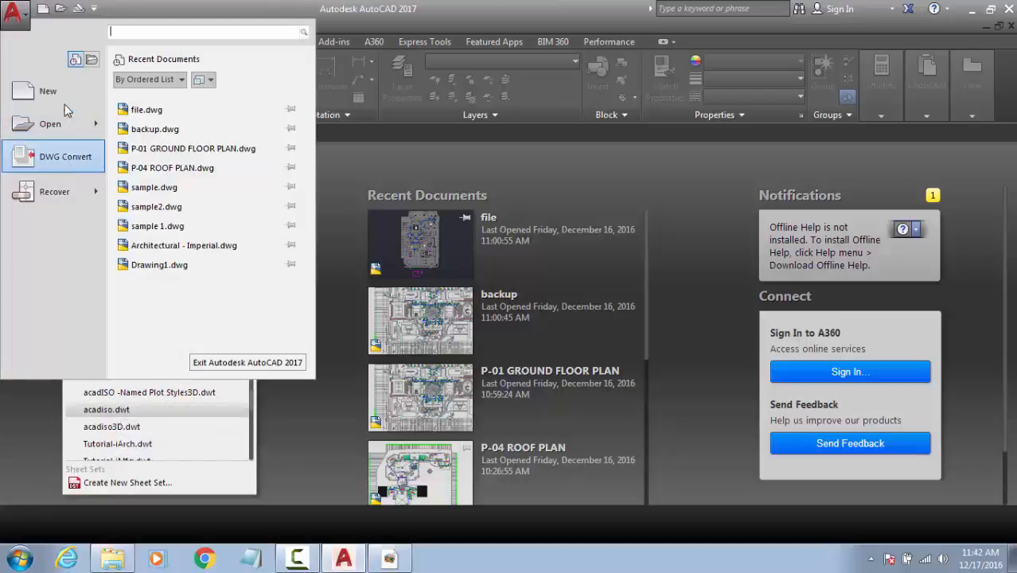
{"action": "left_click", "coordinate": [64, 94]}
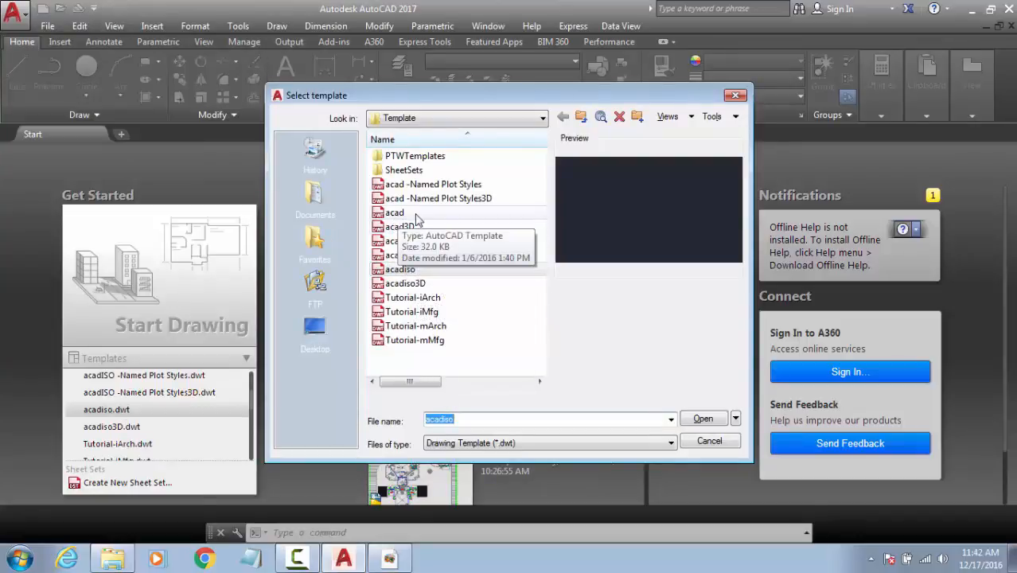
{"action": "left_click", "coordinate": [422, 214]}
{"action": "left_click", "coordinate": [442, 270]}
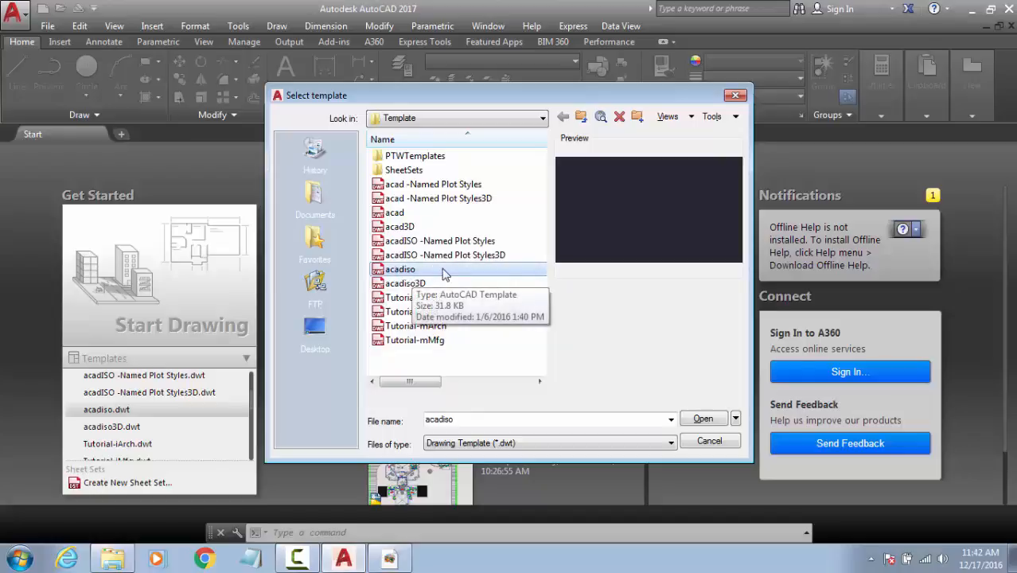
{"action": "left_click", "coordinate": [421, 213]}
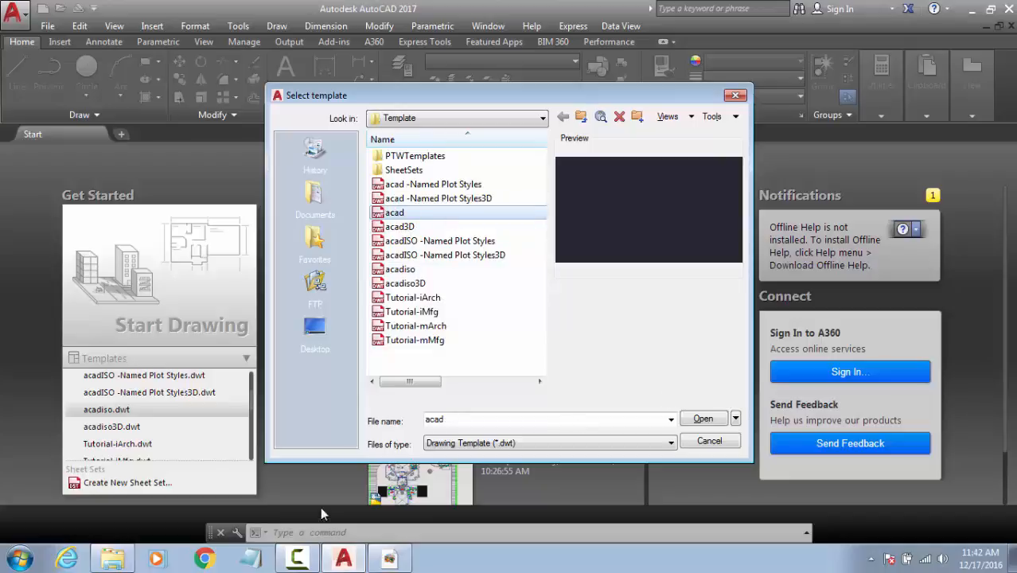
{"action": "left_click", "coordinate": [702, 442]}
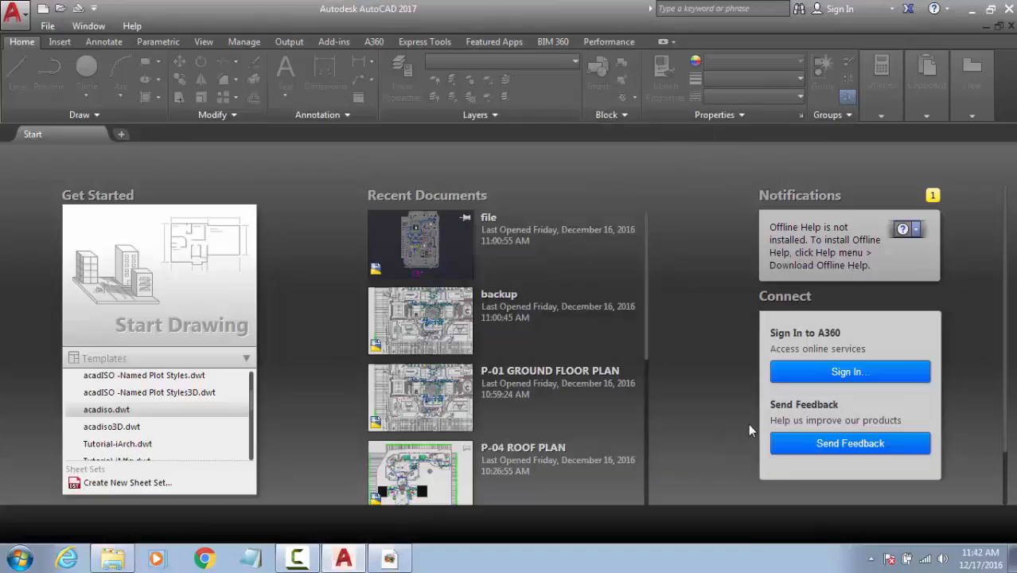
Step: Create a new blank drawing and close it again
{"action": "key", "text": "ctrl+n"}
{"action": "key", "text": "Escape"}
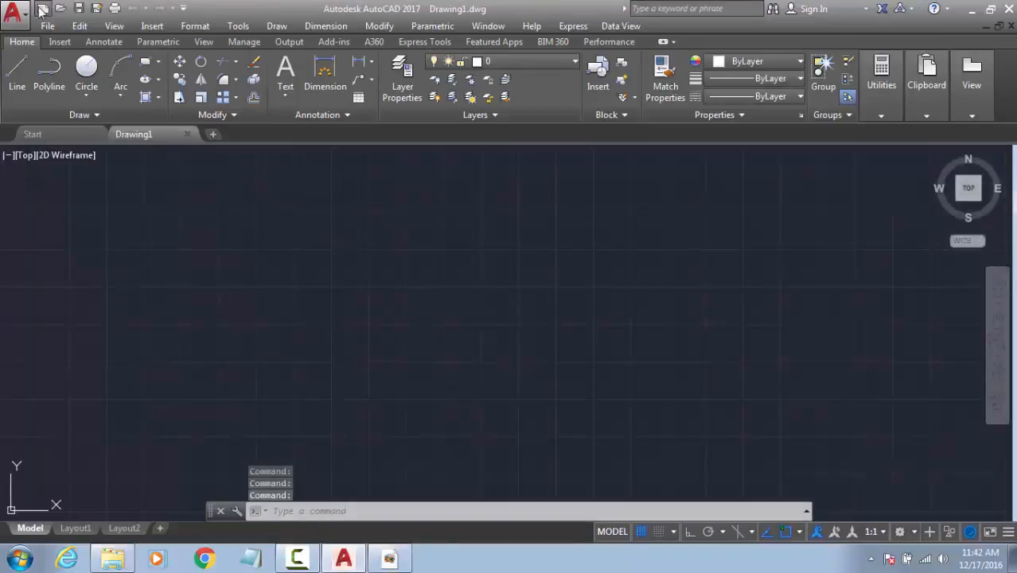
{"action": "left_click", "coordinate": [187, 134]}
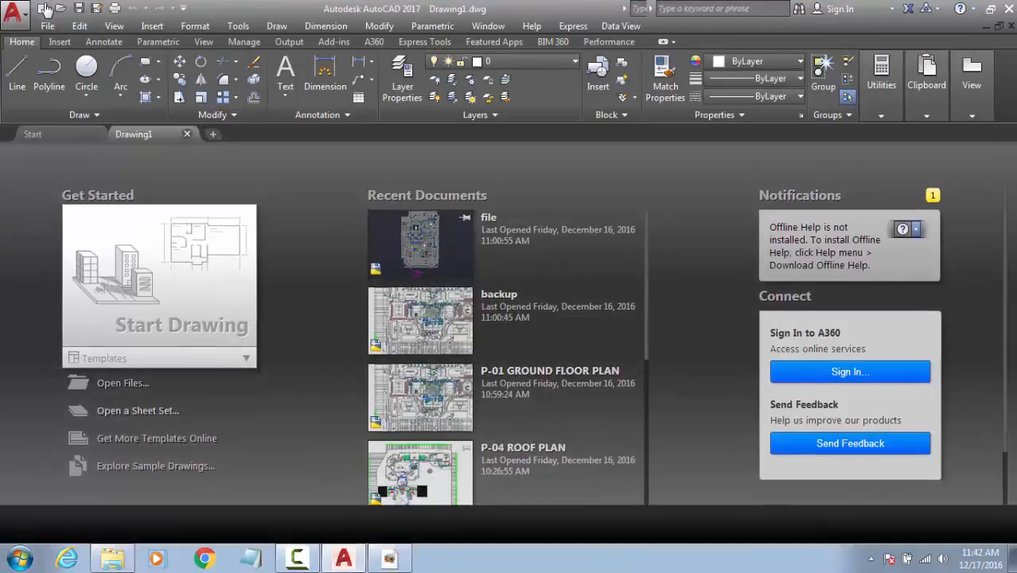
Step: Create a new drawing from the acadiso template
{"action": "left_click", "coordinate": [44, 9]}
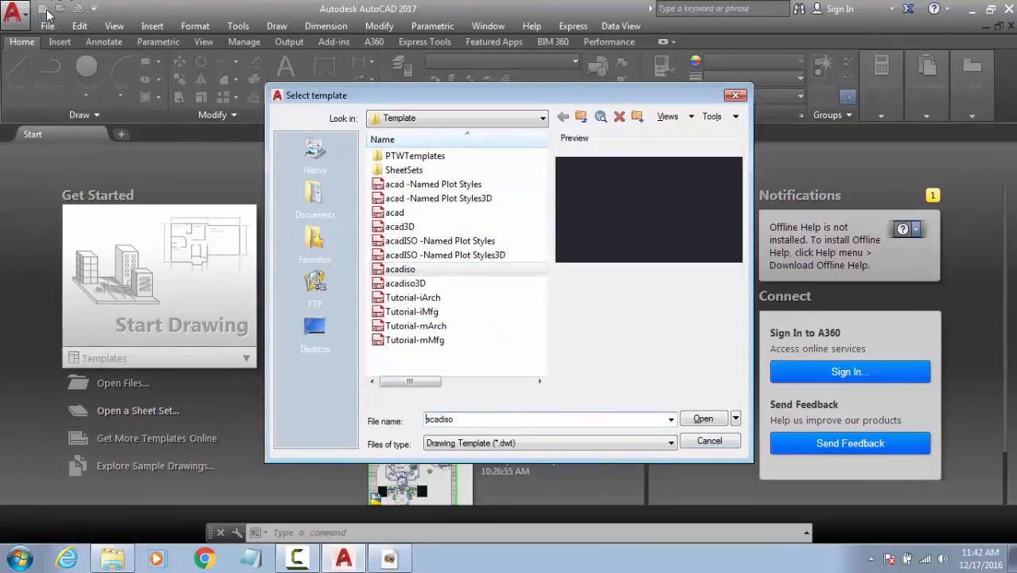
{"action": "double_click", "coordinate": [436, 273]}
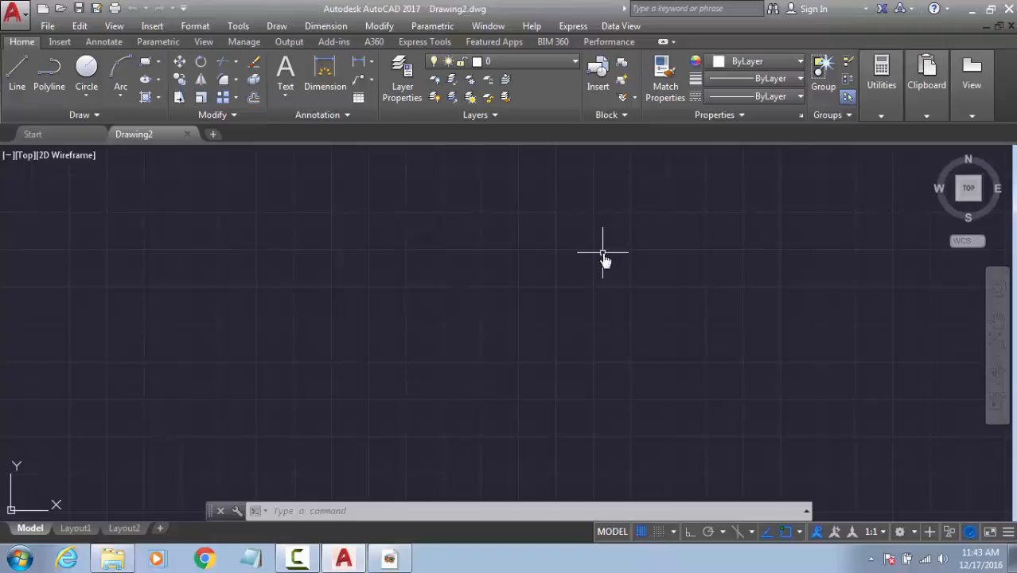
{"action": "middle_click", "coordinate": [557, 326]}
{"action": "middle_click", "coordinate": [557, 326]}
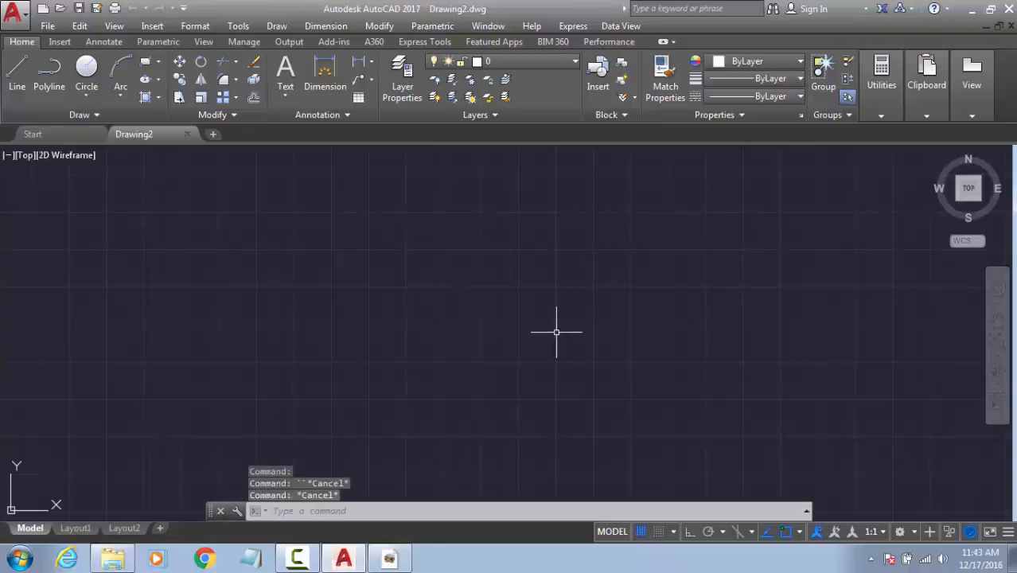
{"action": "scroll", "coordinate": [463, 398], "scroll_direction": "down", "scroll_amount": 1}
{"action": "scroll", "coordinate": [540, 271], "scroll_direction": "down", "scroll_amount": 1}
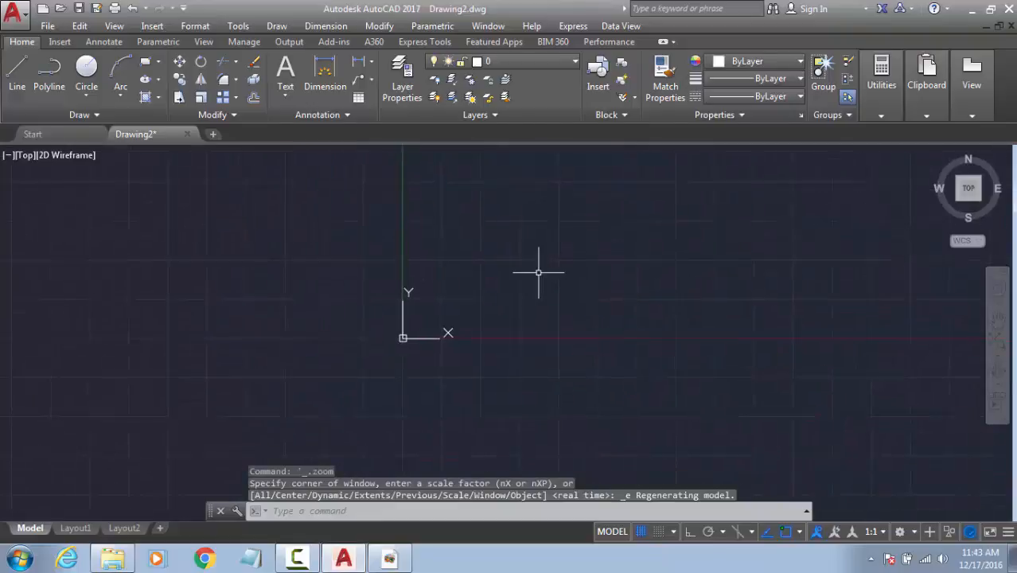
Step: Draw one vertical and one horizontal construction line through the origin 0,0 with XLINE
{"action": "key", "text": "Escape"}
{"action": "key", "text": "Escape"}
{"action": "type", "text": "xl"}
{"action": "key", "text": "Return"}
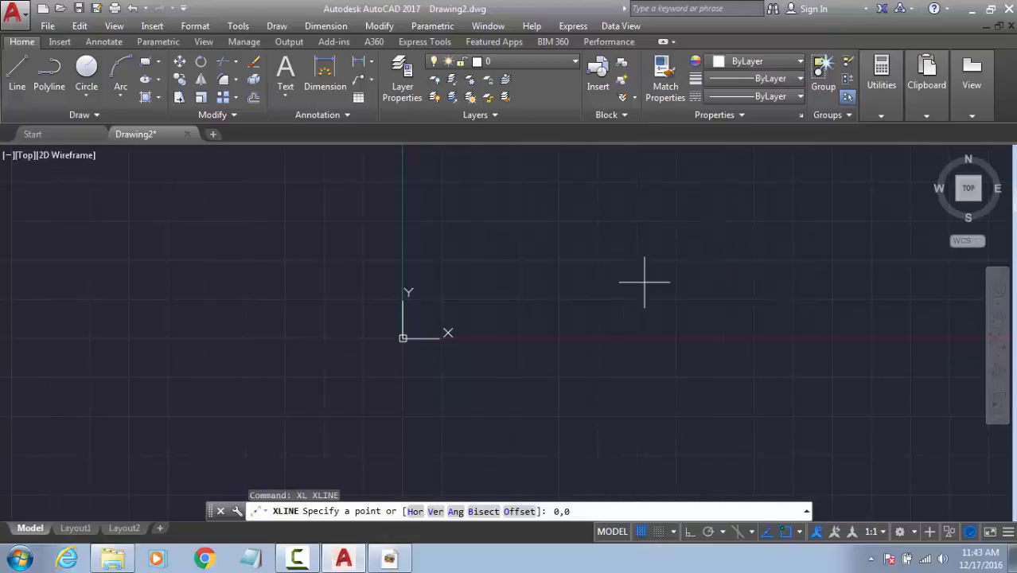
{"action": "key", "text": "Return"}
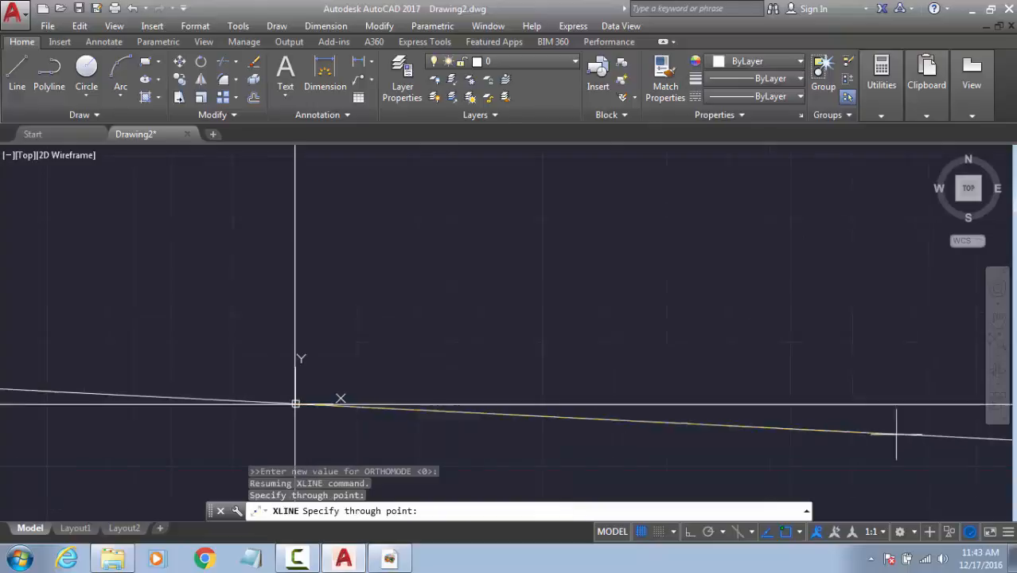
{"action": "key", "text": "Return"}
{"action": "key", "text": "Escape"}
{"action": "key", "text": "Escape"}
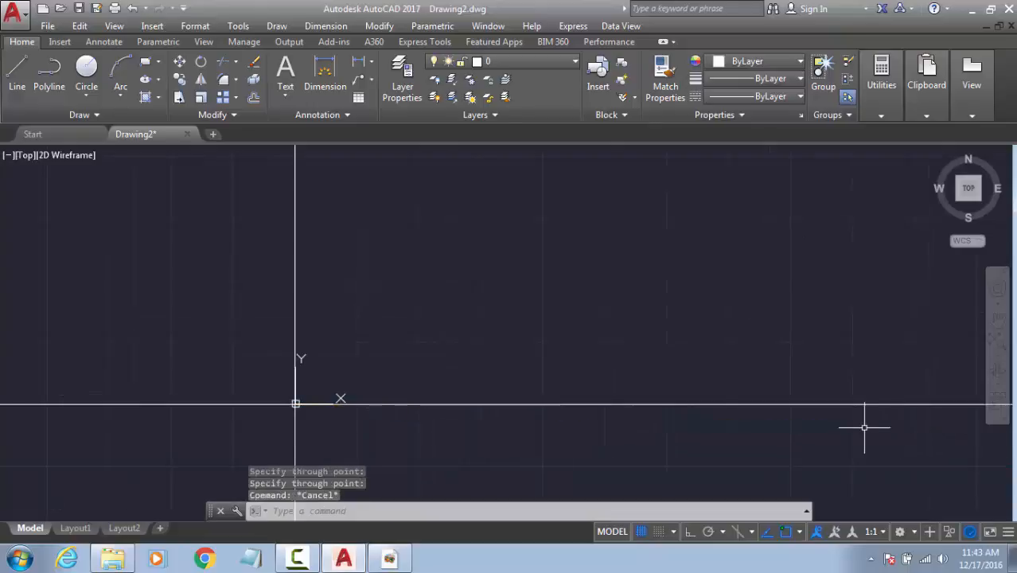
Step: Draw a line from absolute coordinates 1,1 to 10,10
{"action": "type", "text": "L"}
{"action": "key", "text": "Return"}
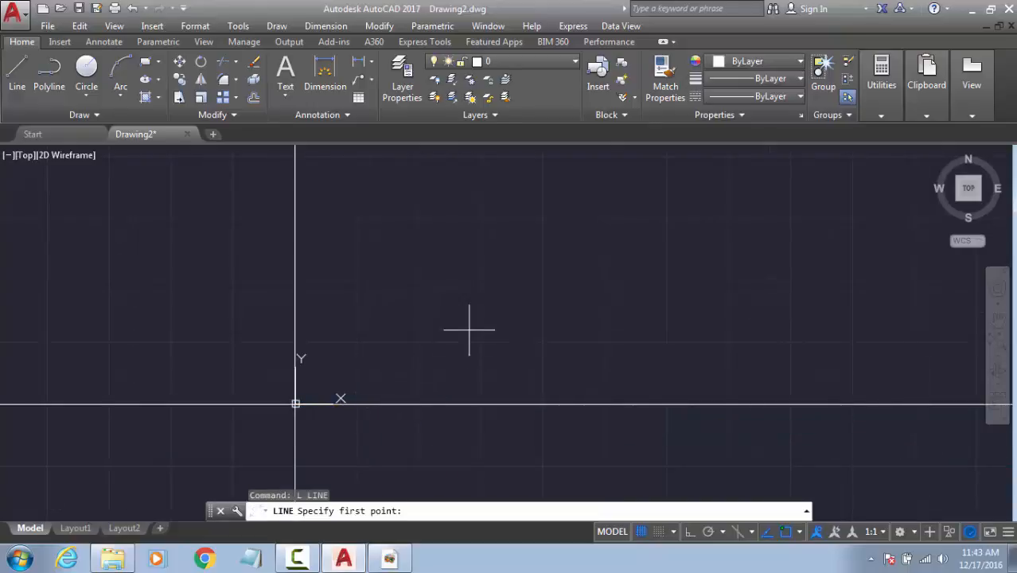
{"action": "type", "text": "1,1"}
{"action": "key", "text": "Return"}
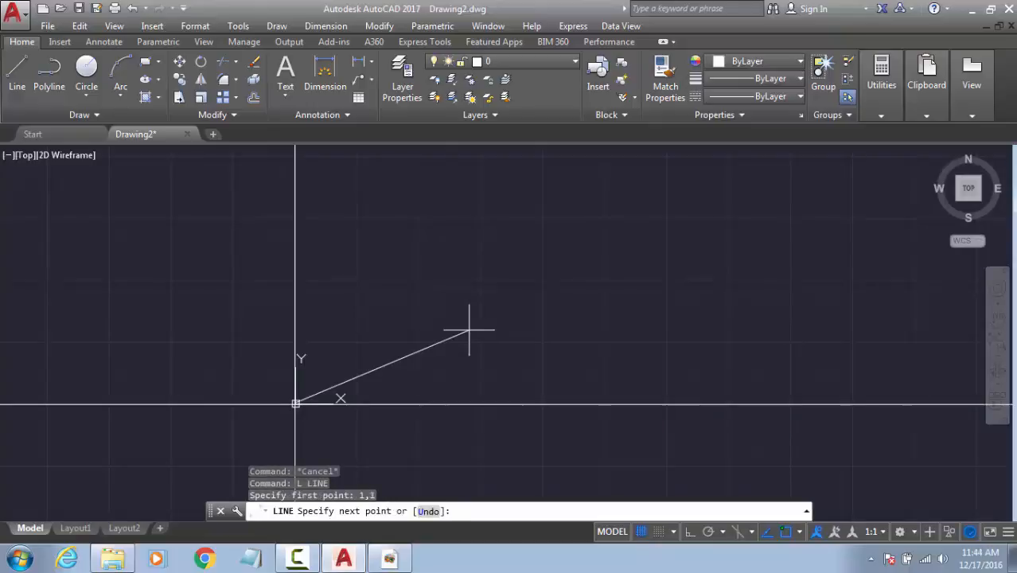
{"action": "middle_click", "coordinate": [351, 335]}
{"action": "middle_click", "coordinate": [351, 335]}
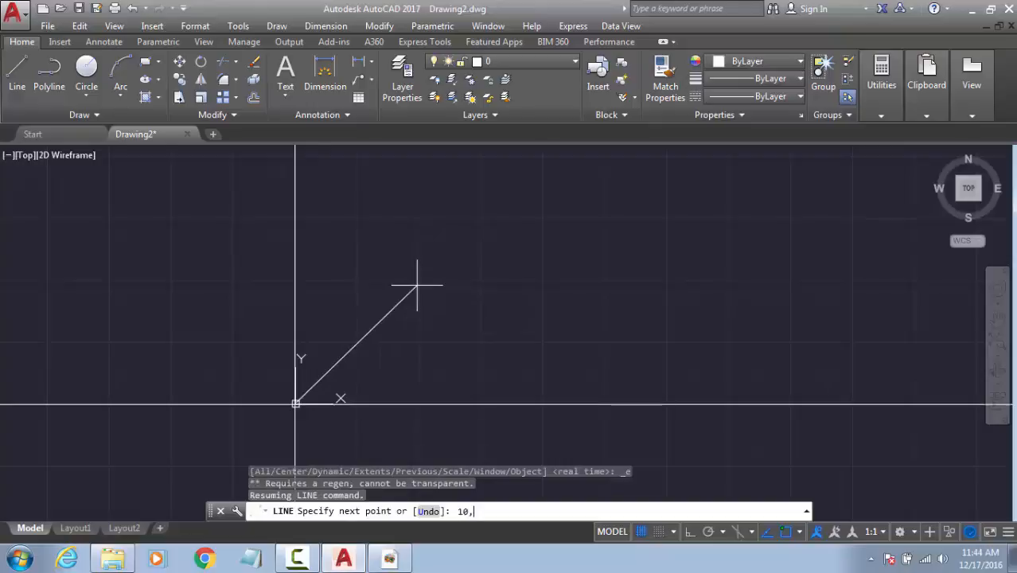
{"action": "type", "text": "10,10"}
{"action": "key", "text": "Return"}
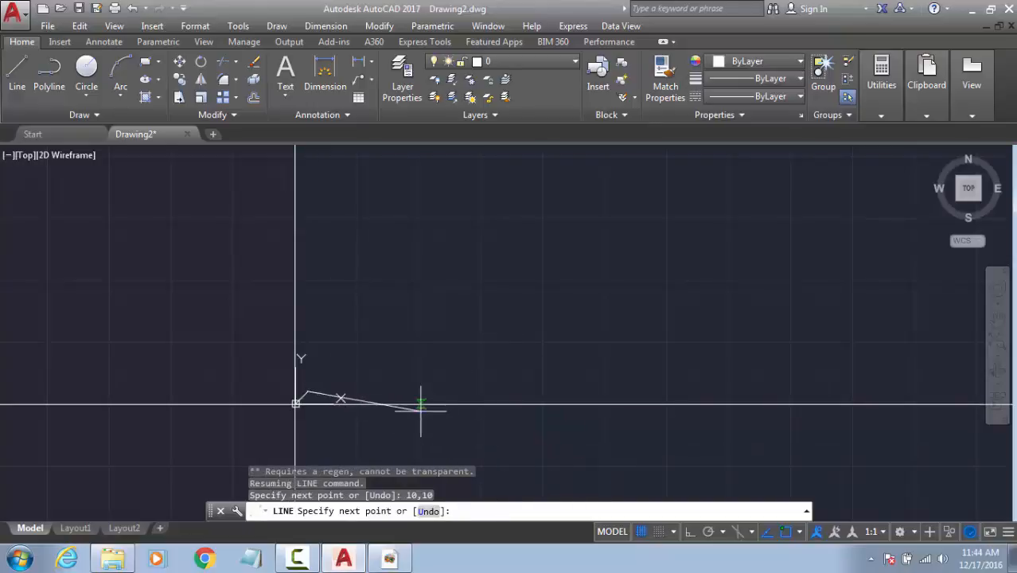
{"action": "key", "text": "Escape"}
{"action": "key", "text": "Escape"}
Step: Dimension the vertical distance between the origin and the diagonal line's lower endpoint, placing the dimension beside the line
{"action": "middle_click", "coordinate": [414, 393]}
{"action": "middle_click_drag", "start_coordinate": [395, 388], "coordinate": [502, 185]}
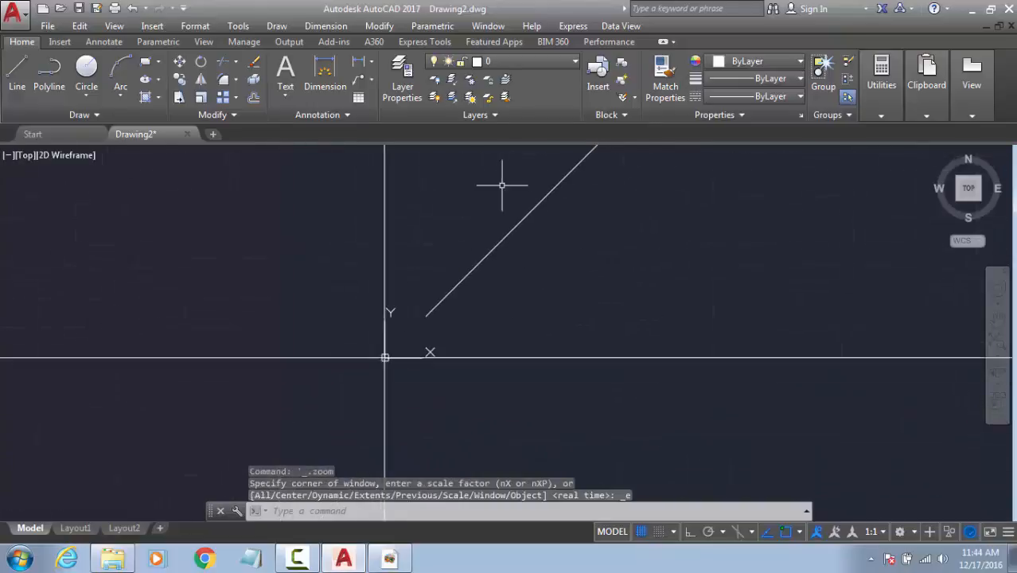
{"action": "scroll", "coordinate": [425, 348], "scroll_direction": "down", "scroll_amount": 5}
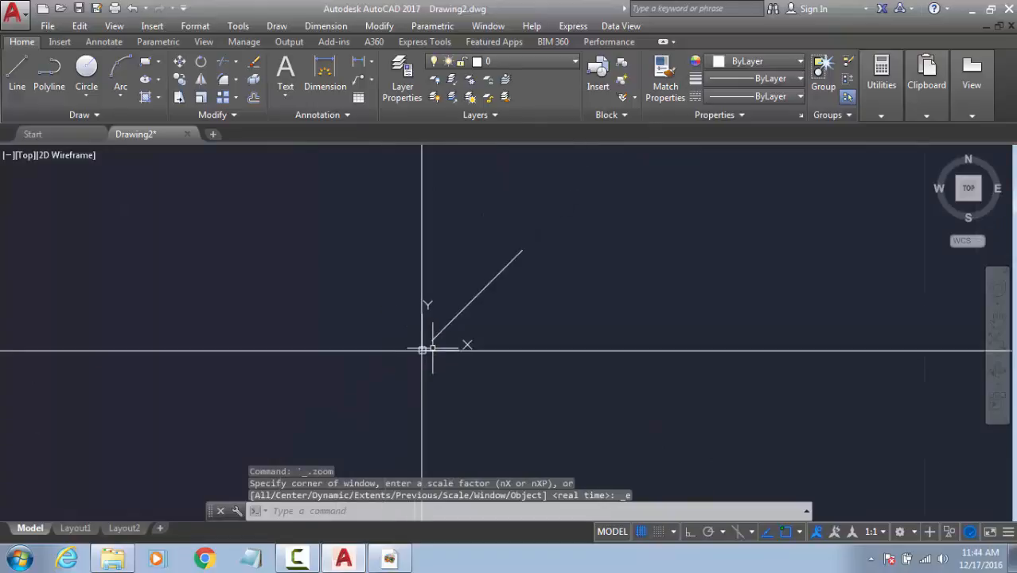
{"action": "scroll", "coordinate": [439, 348], "scroll_direction": "up", "scroll_amount": 4}
{"action": "key", "text": "Escape"}
{"action": "key", "text": "Escape"}
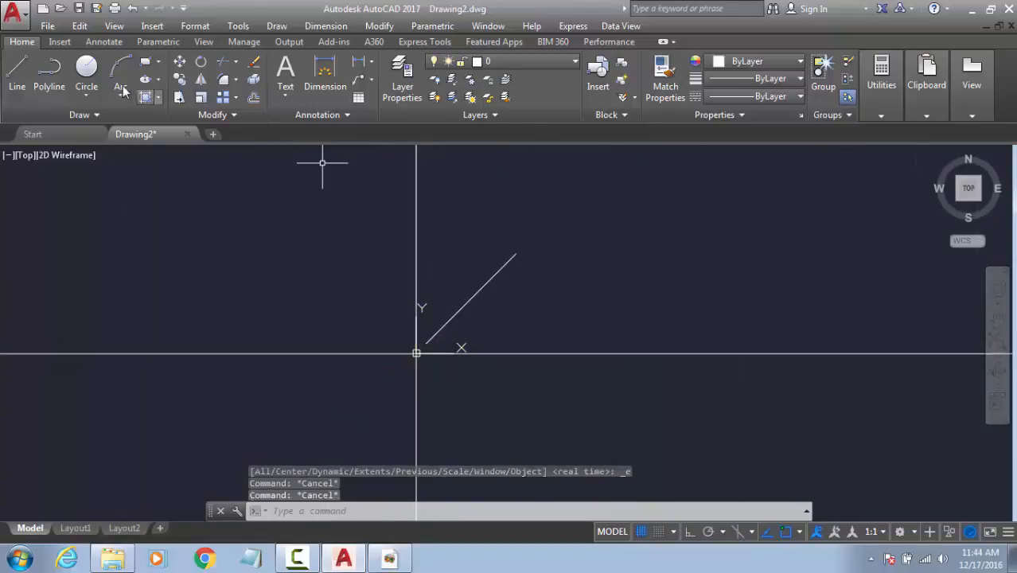
{"action": "left_click", "coordinate": [324, 73]}
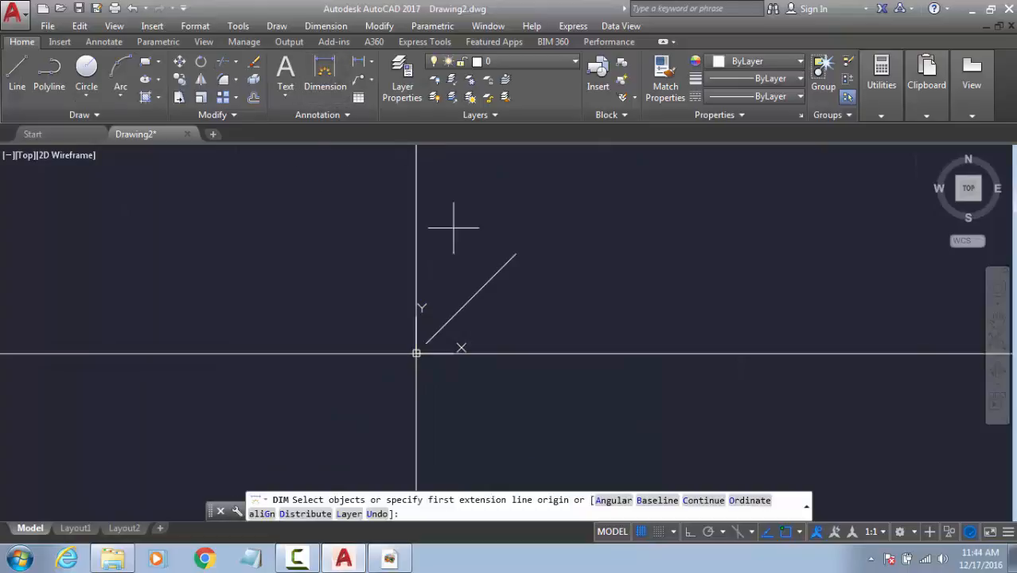
{"action": "left_click", "coordinate": [426, 343]}
{"action": "scroll", "coordinate": [428, 342], "scroll_direction": "up", "scroll_amount": 4}
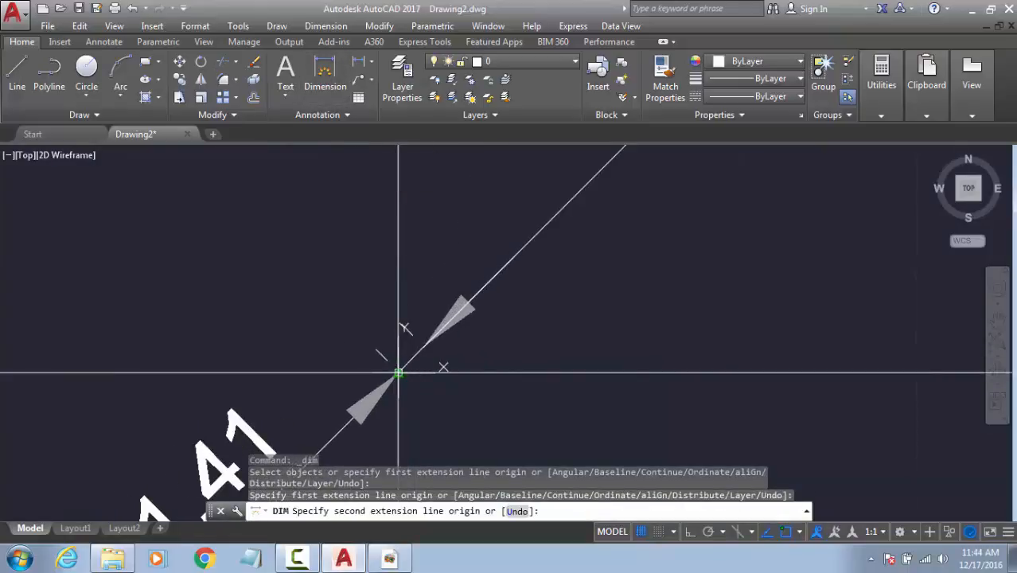
{"action": "left_click", "coordinate": [398, 372]}
{"action": "scroll", "coordinate": [430, 363], "scroll_direction": "down", "scroll_amount": 4}
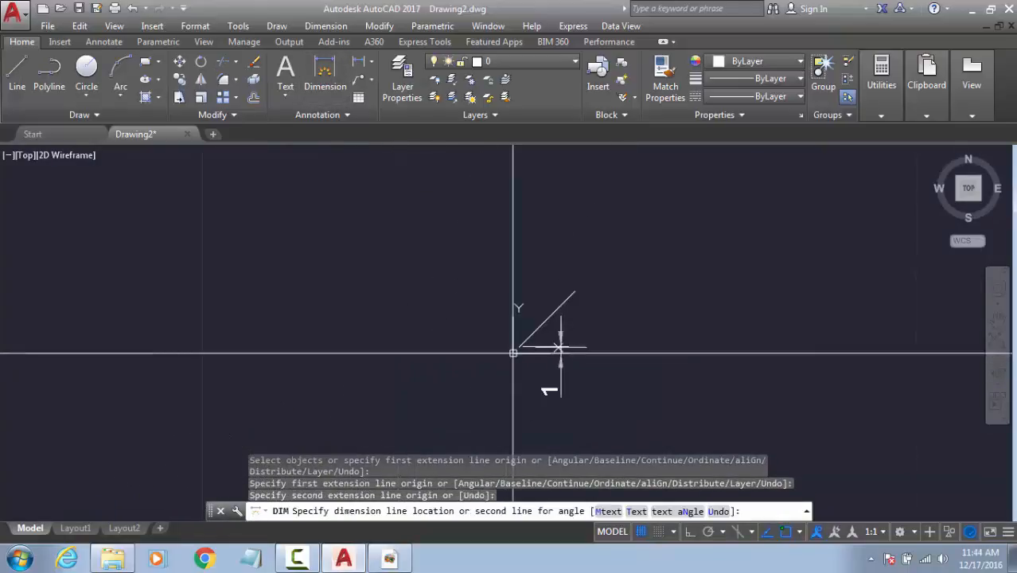
{"action": "left_click", "coordinate": [512, 352]}
{"action": "scroll", "coordinate": [544, 348], "scroll_direction": "up", "scroll_amount": 4}
{"action": "key", "text": "Escape"}
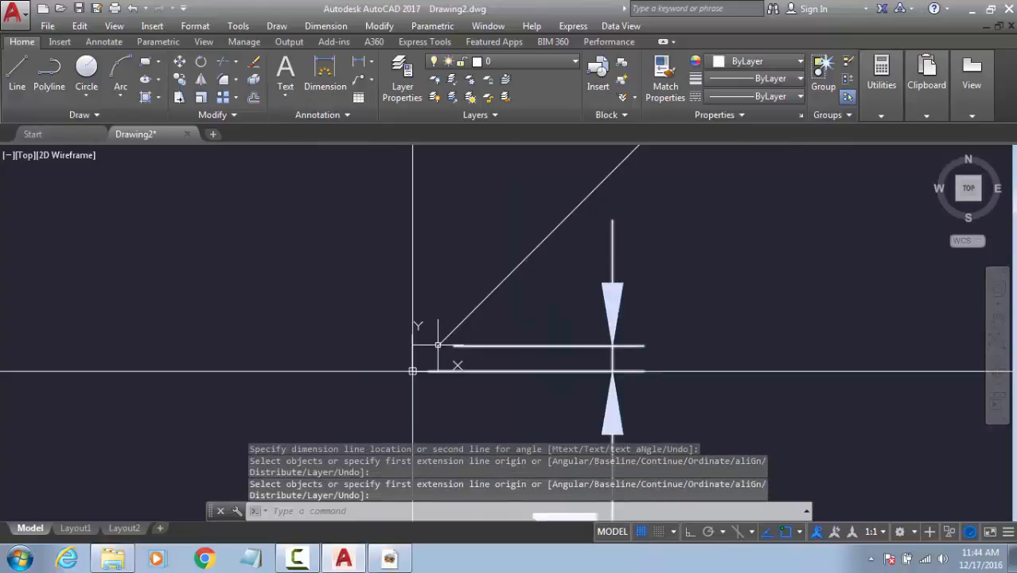
Step: Dimension the horizontal distance between the diagonal line's lower endpoint and the origin, placing the dimension below the horizontal construction line
{"action": "key", "text": "Return"}
{"action": "left_click", "coordinate": [438, 345]}
{"action": "left_click", "coordinate": [412, 371]}
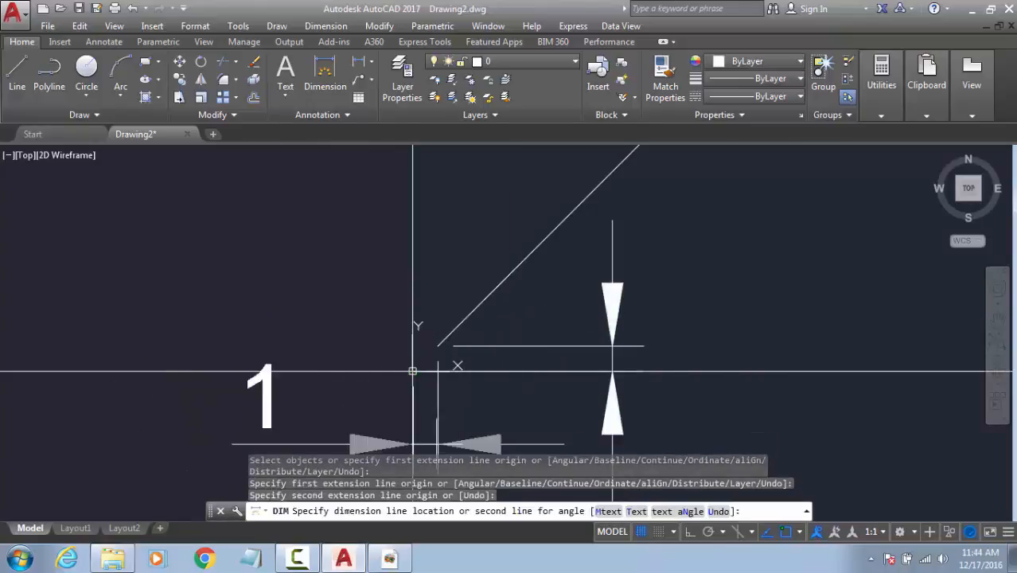
{"action": "scroll", "coordinate": [435, 441], "scroll_direction": "down", "scroll_amount": 4}
{"action": "left_click", "coordinate": [426, 434]}
{"action": "key", "text": "Escape"}
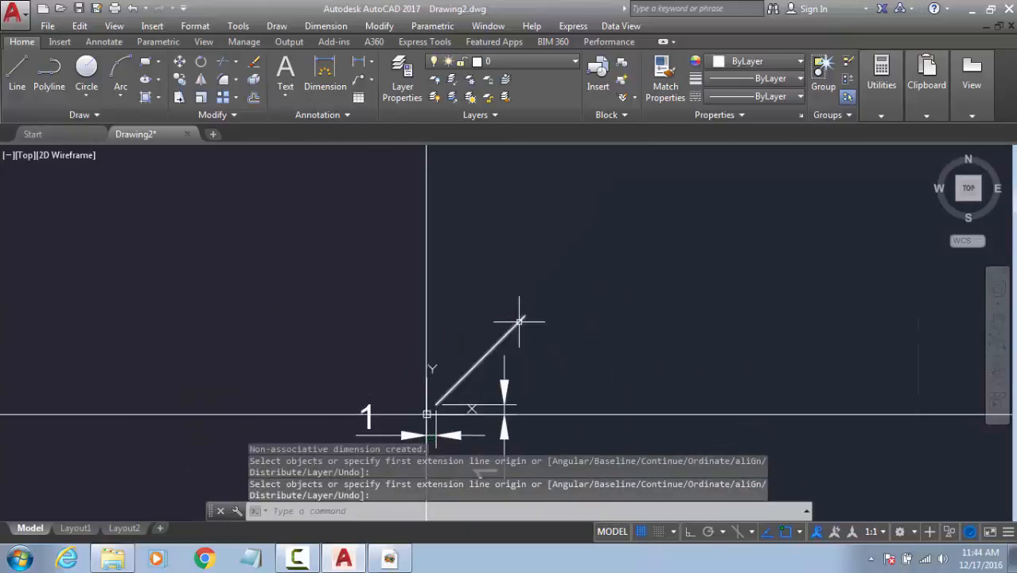
Step: Dimension the vertical distance from the diagonal line's upper endpoint down to the horizontal construction line
{"action": "key", "text": "Return"}
{"action": "key", "text": "Return"}
{"action": "left_click", "coordinate": [523, 317]}
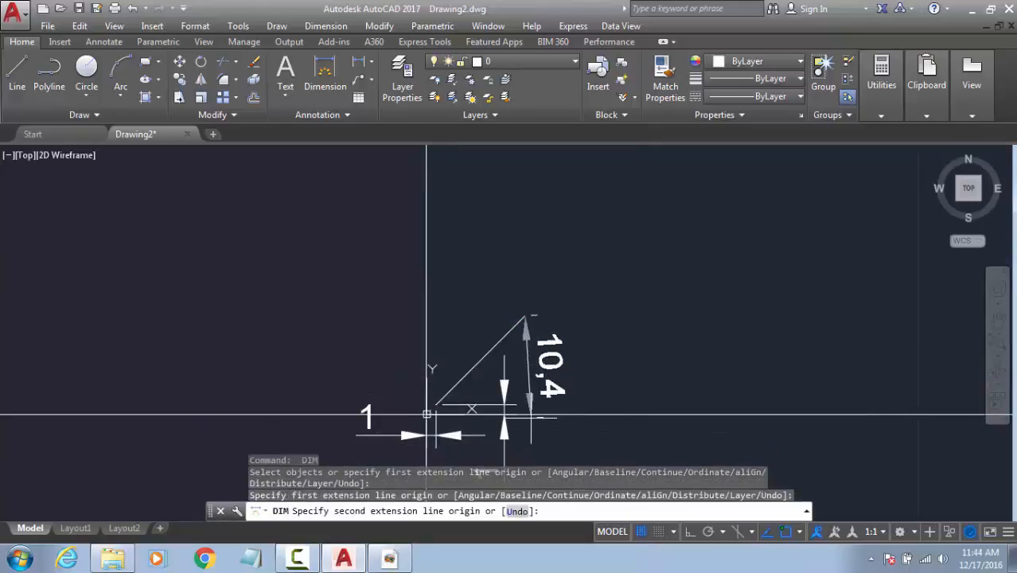
{"action": "left_click", "coordinate": [523, 413]}
{"action": "left_click", "coordinate": [617, 362]}
{"action": "key", "text": "Escape"}
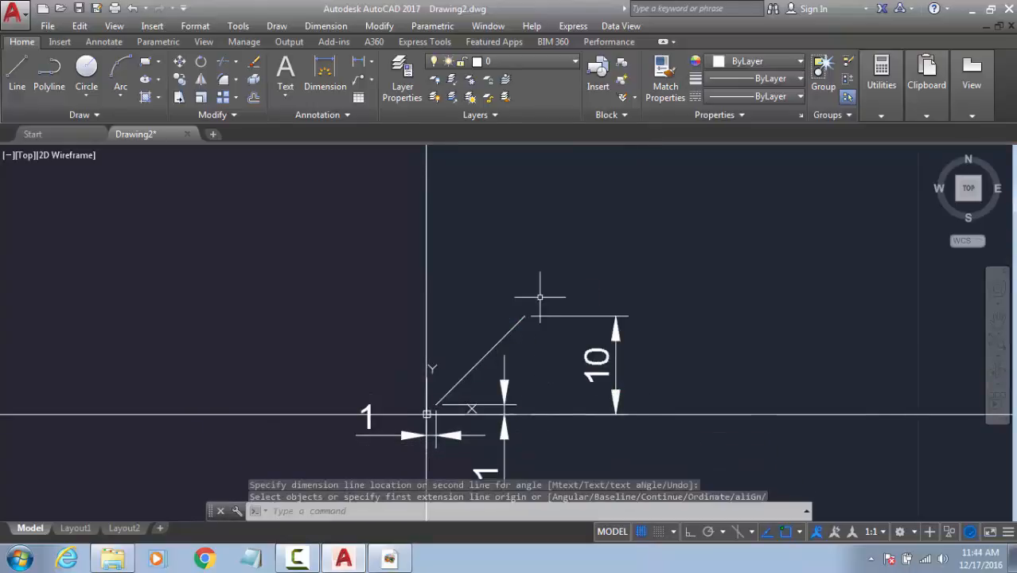
Step: Dimension the horizontal distance from the diagonal line's upper endpoint to the vertical construction line, placing the dimension above the line
{"action": "key", "text": "Return"}
{"action": "key", "text": "Return"}
{"action": "left_click", "coordinate": [522, 317]}
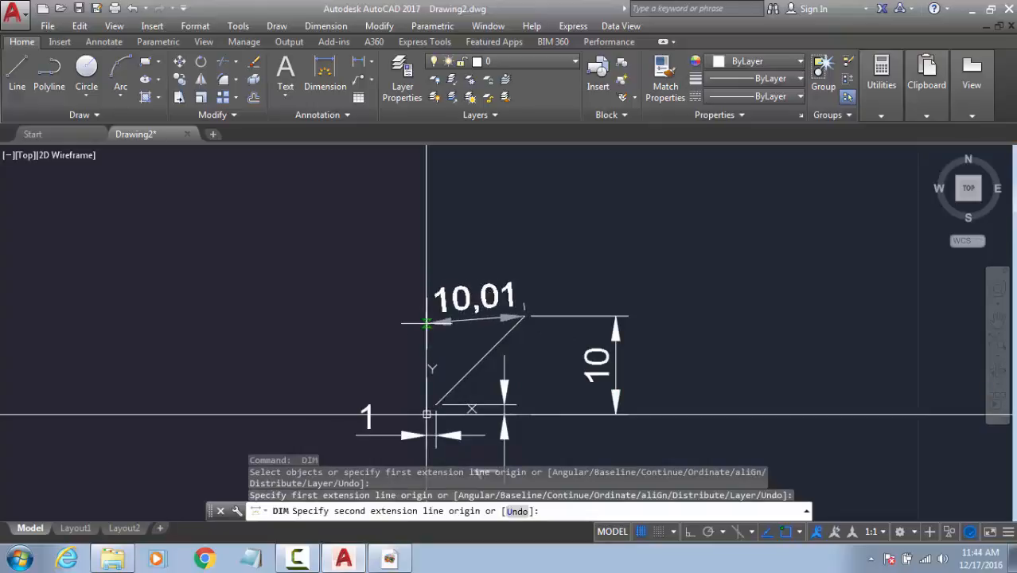
{"action": "left_click", "coordinate": [426, 317]}
{"action": "left_click", "coordinate": [525, 293]}
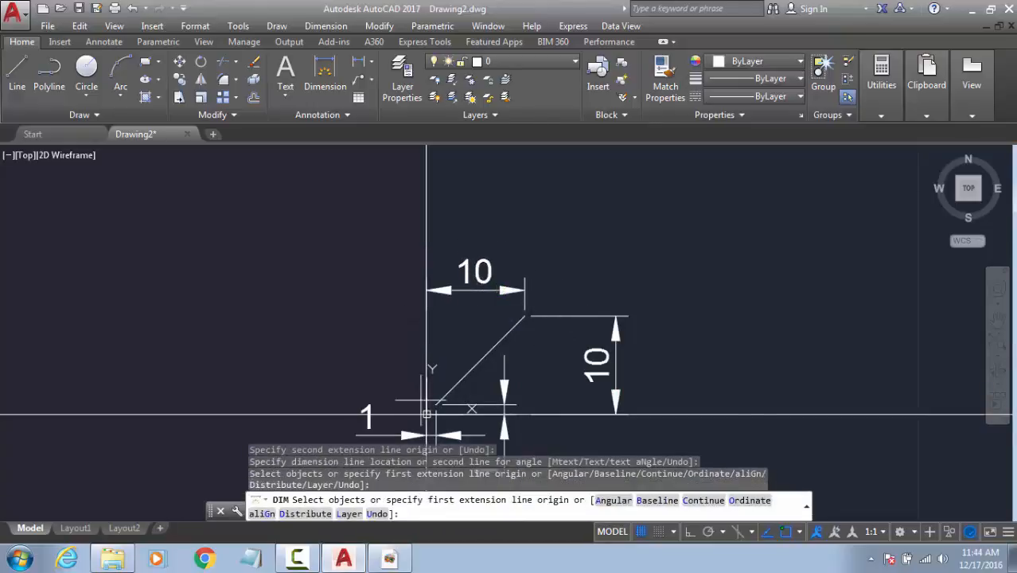
{"action": "key", "text": "Escape"}
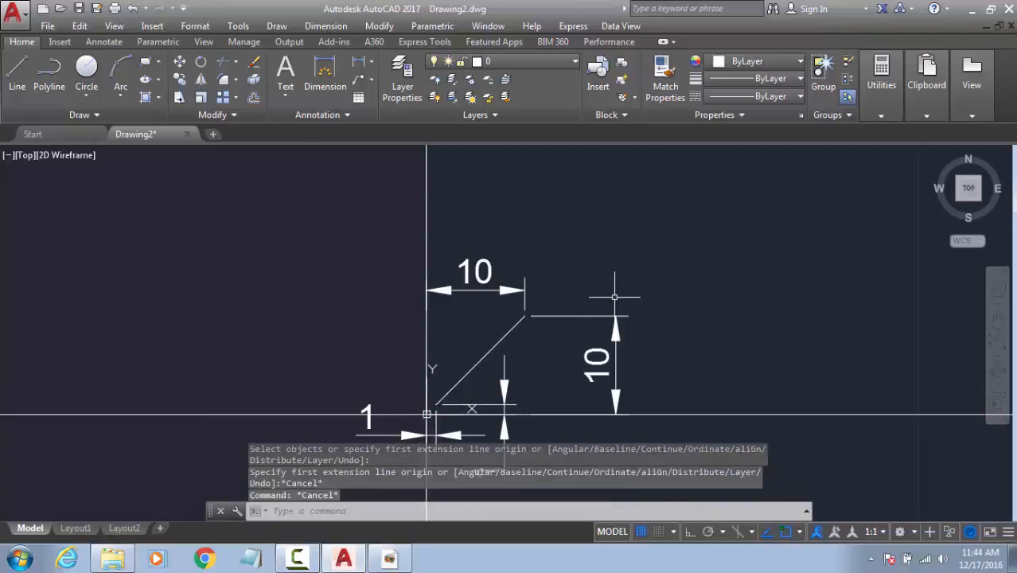
Step: Open the drawing's grid settings
{"action": "scroll", "coordinate": [606, 310], "scroll_direction": "up", "scroll_amount": 4}
{"action": "scroll", "coordinate": [704, 348], "scroll_direction": "down", "scroll_amount": 6}
{"action": "scroll", "coordinate": [560, 410], "scroll_direction": "up", "scroll_amount": 8}
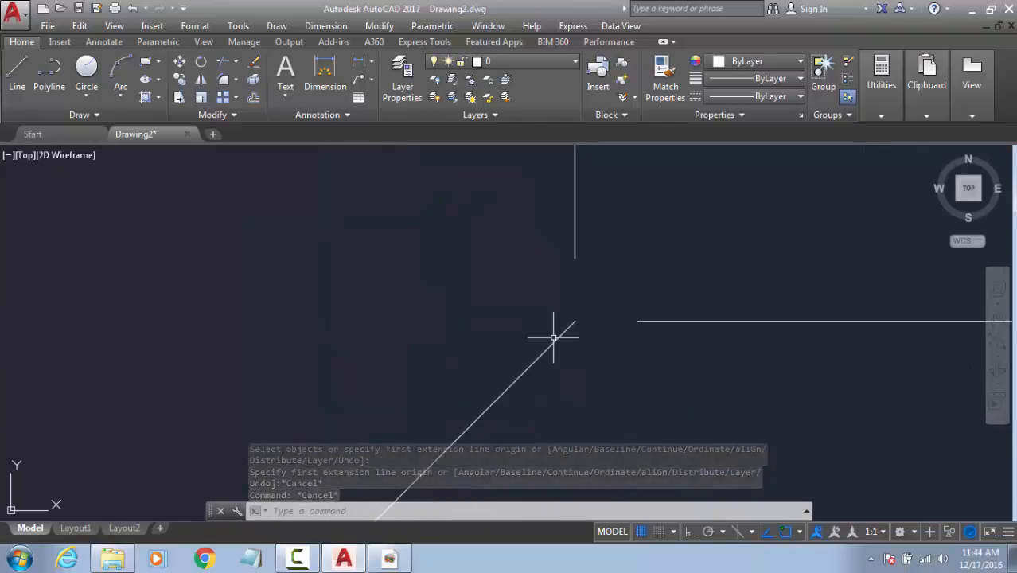
{"action": "scroll", "coordinate": [557, 334], "scroll_direction": "down", "scroll_amount": 6}
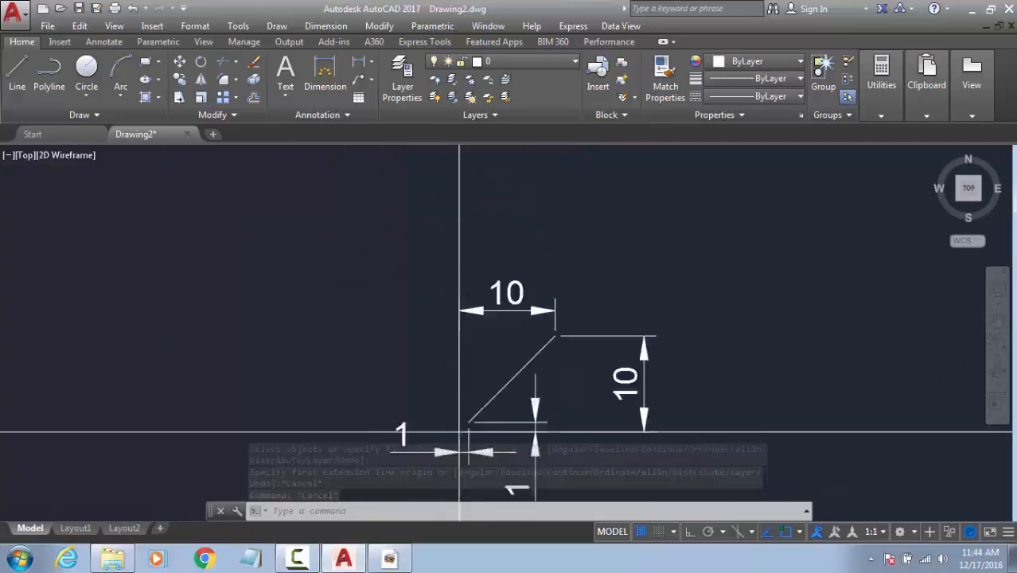
{"action": "right_click", "coordinate": [642, 538]}
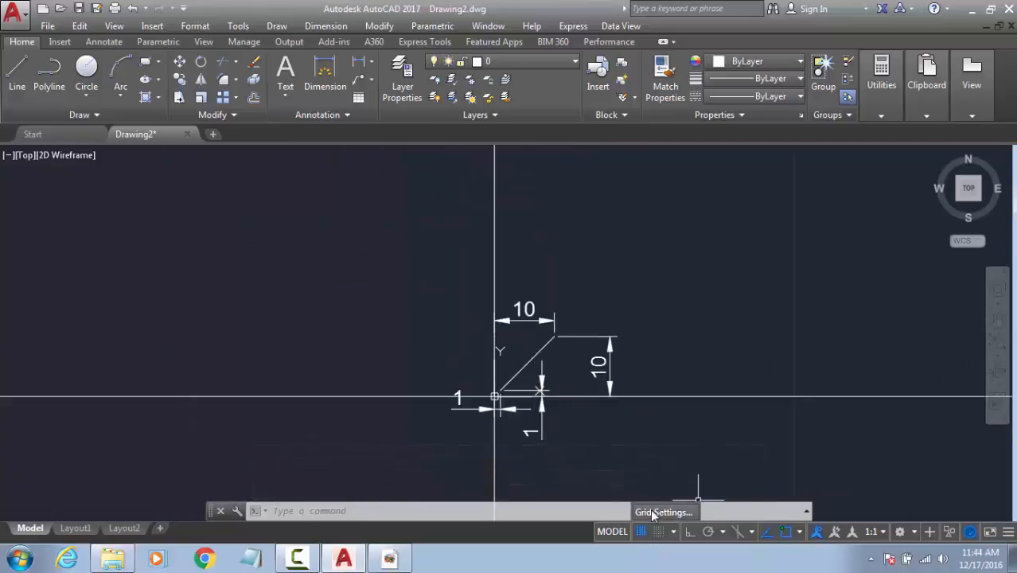
{"action": "left_click", "coordinate": [664, 509]}
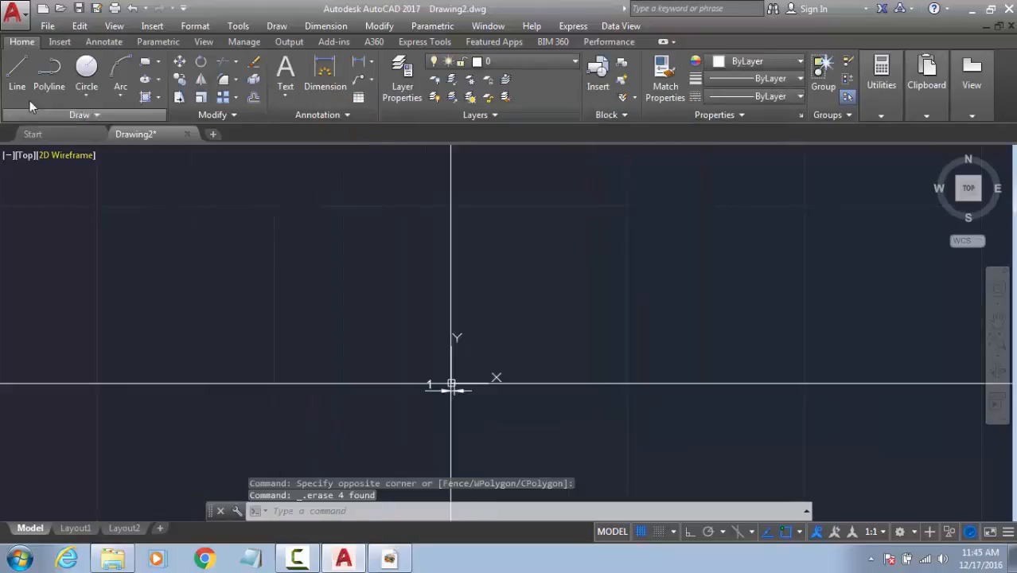
Step: Draw connected lines through the absolute coordinates 10,10, 50,50, 10,50 and 50,10
{"action": "left_click", "coordinate": [16, 74]}
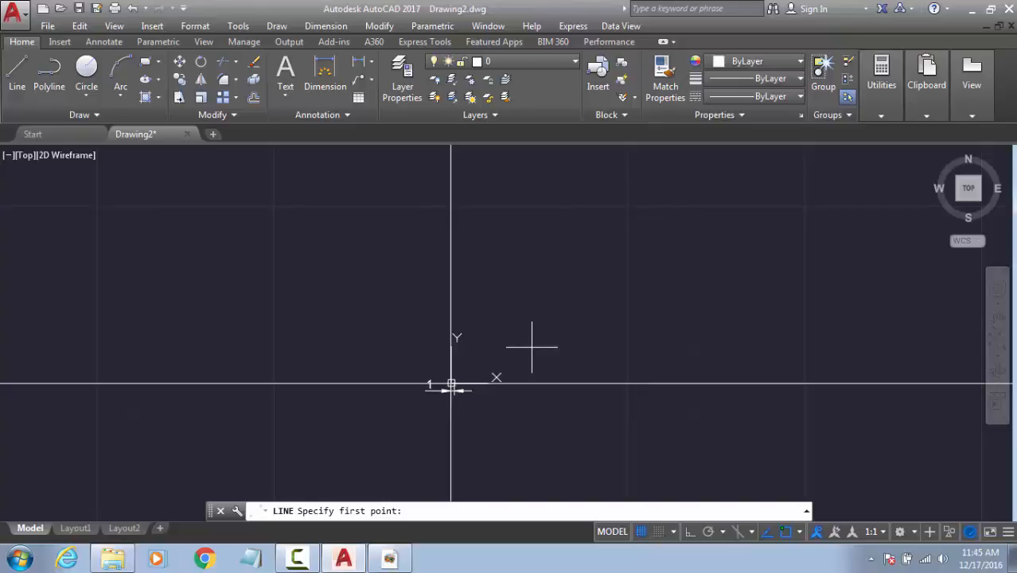
{"action": "type", "text": ","}
{"action": "key", "text": "Return"}
{"action": "type", "text": "10,10"}
{"action": "key", "text": "Return"}
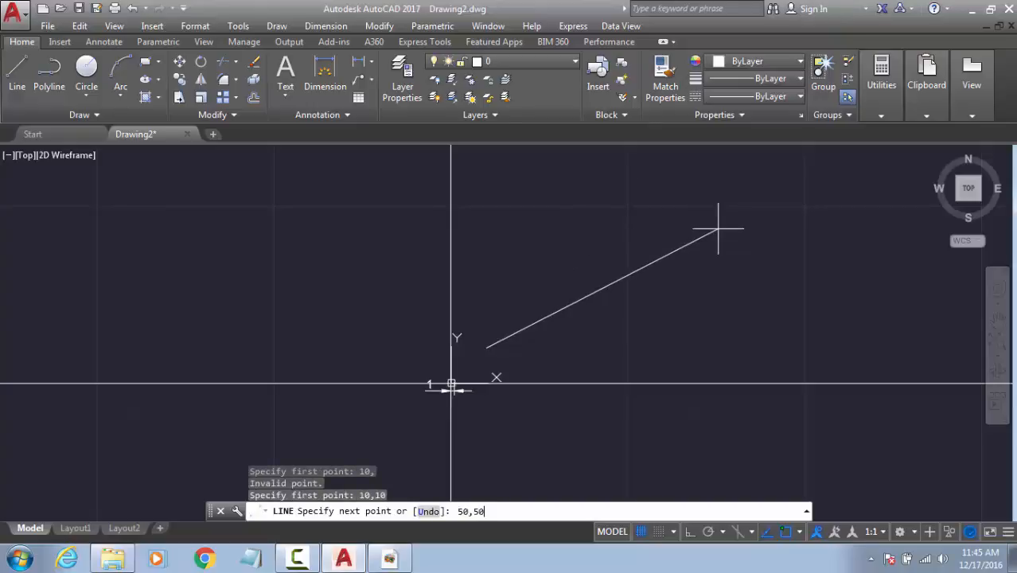
{"action": "key", "text": "Return"}
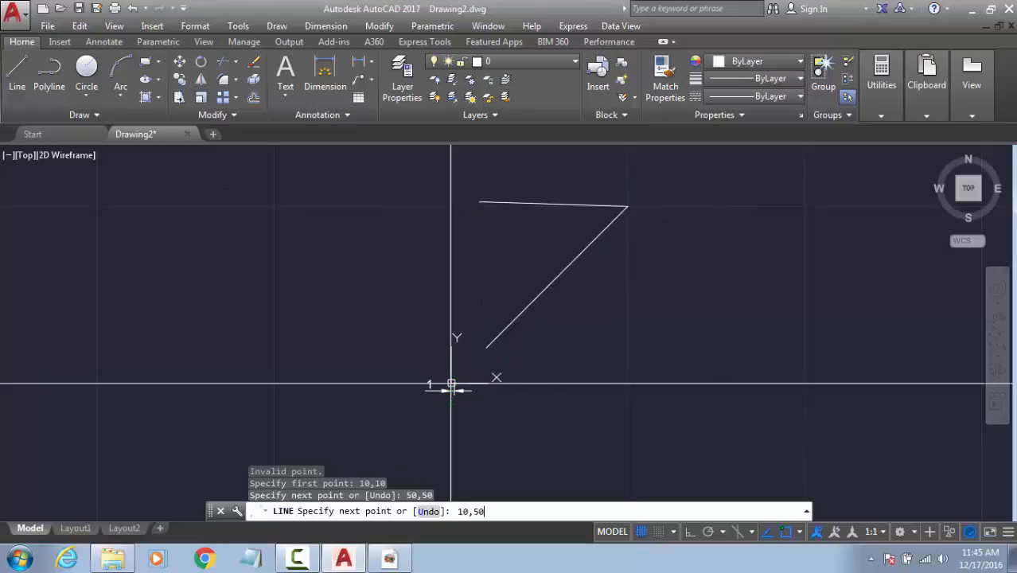
{"action": "key", "text": "Return"}
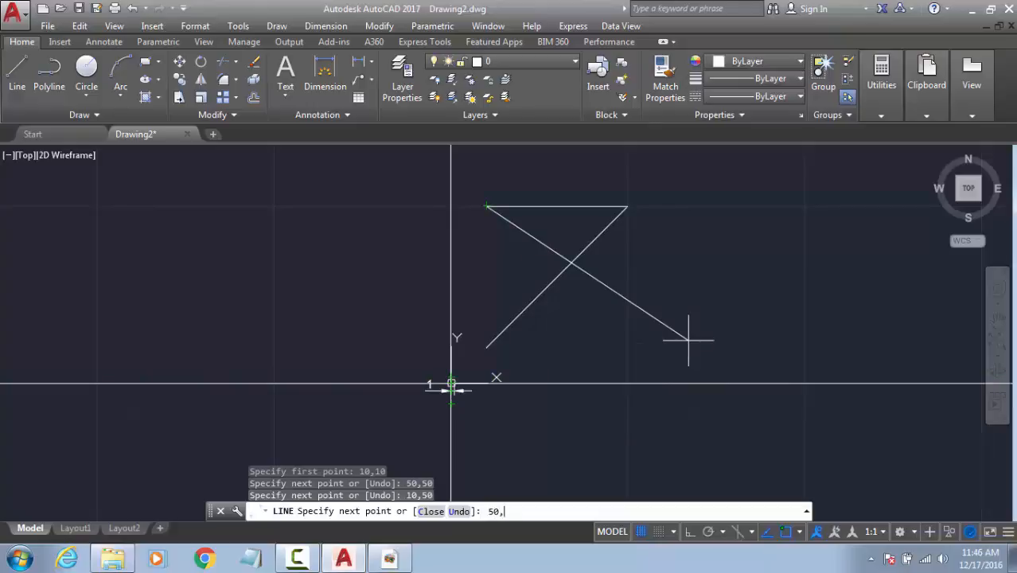
{"action": "key", "text": "Return"}
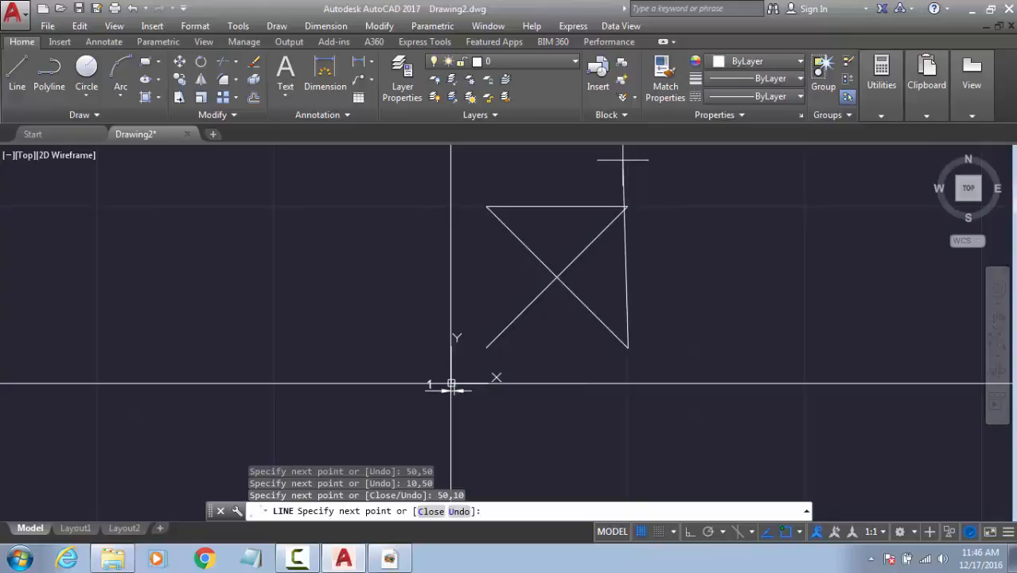
{"action": "key", "text": "Escape"}
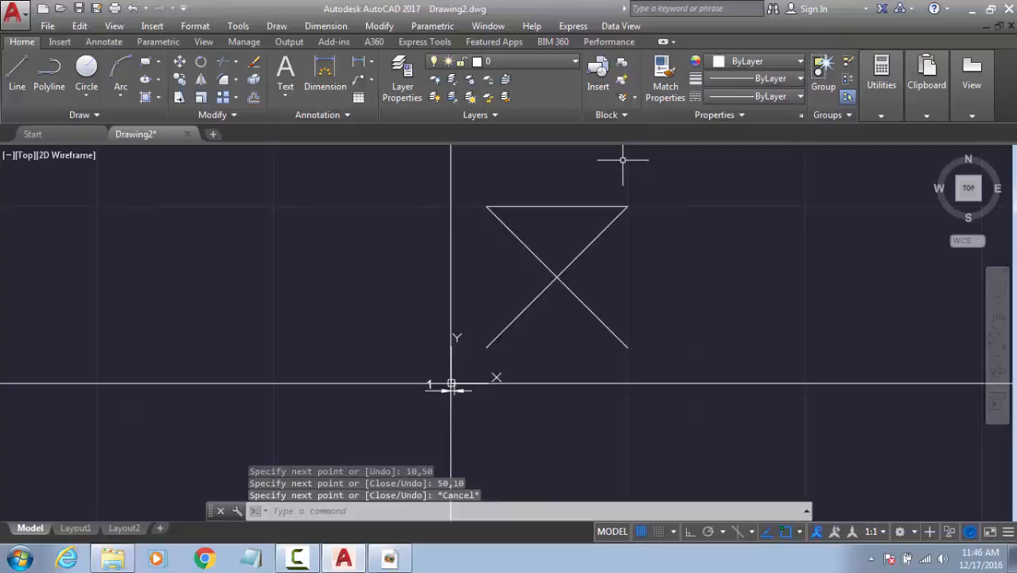
Step: Draw a line from the 50,50 corner to the 50,10 endpoint and continue it with four freehand segments to the right
{"action": "key", "text": "Return"}
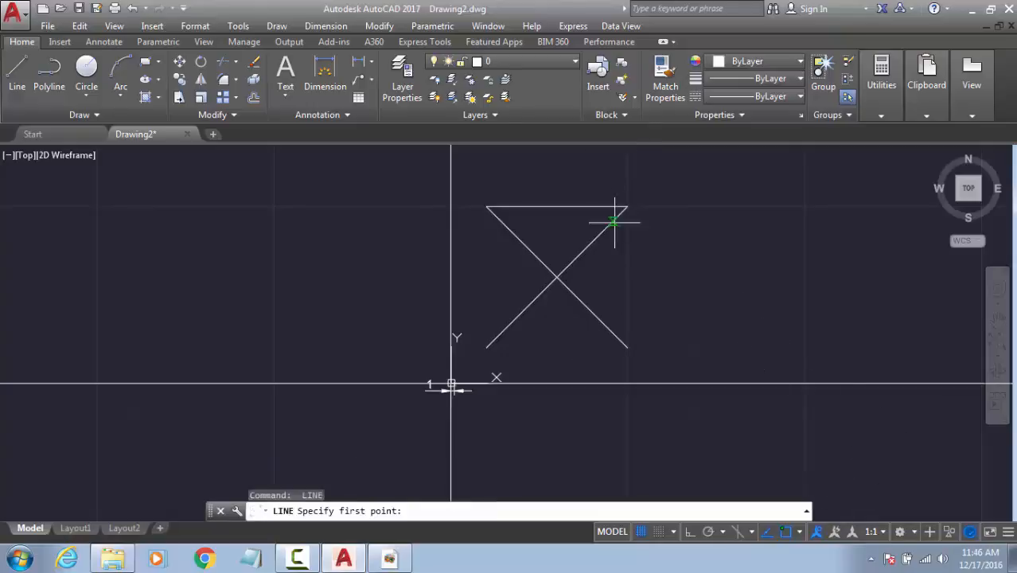
{"action": "left_click", "coordinate": [628, 206]}
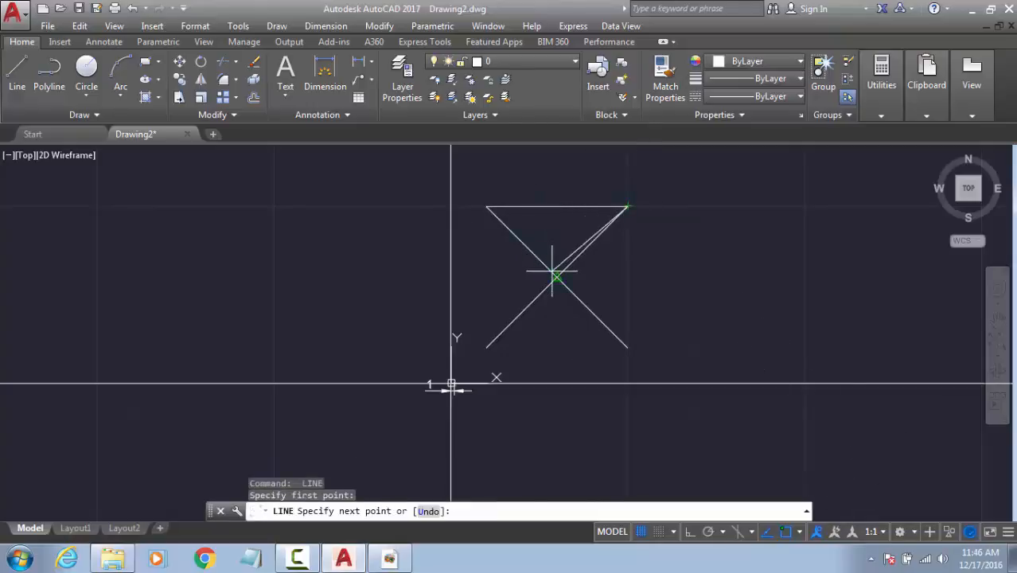
{"action": "left_click", "coordinate": [627, 347]}
{"action": "left_click", "coordinate": [863, 308]}
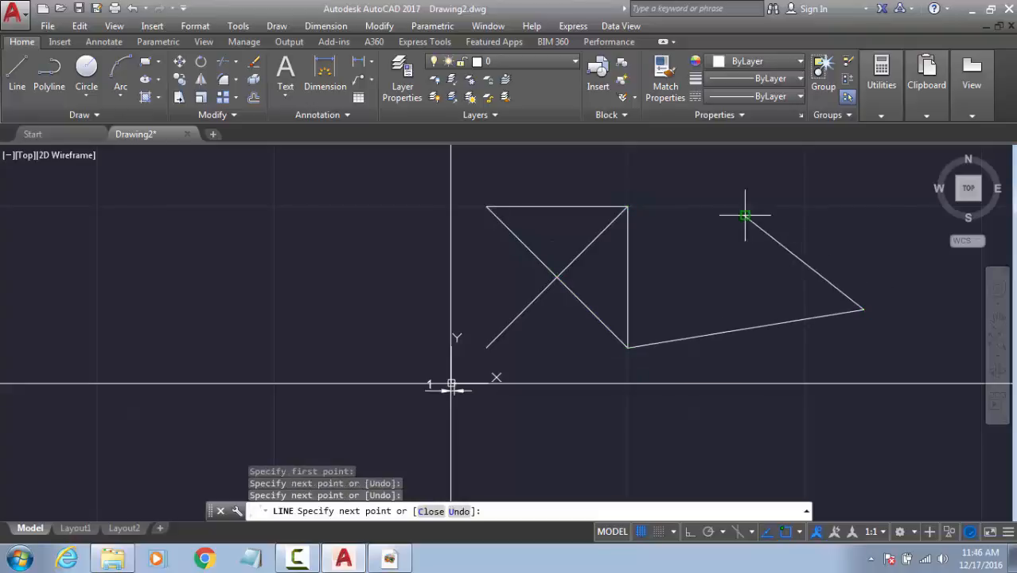
{"action": "left_click", "coordinate": [744, 216]}
{"action": "left_click", "coordinate": [703, 264]}
{"action": "left_click", "coordinate": [689, 299]}
{"action": "key", "text": "Escape"}
Step: Erase the crossing lines together with all the connected freehand segments, leaving the construction lines
{"action": "left_click", "coordinate": [833, 176]}
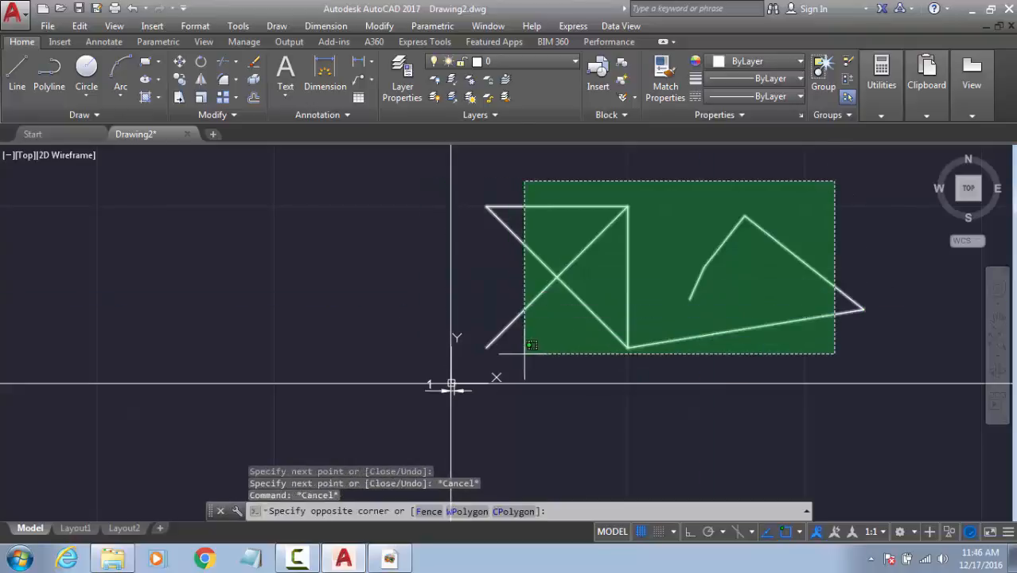
{"action": "left_click", "coordinate": [526, 362]}
{"action": "key", "text": "Delete"}
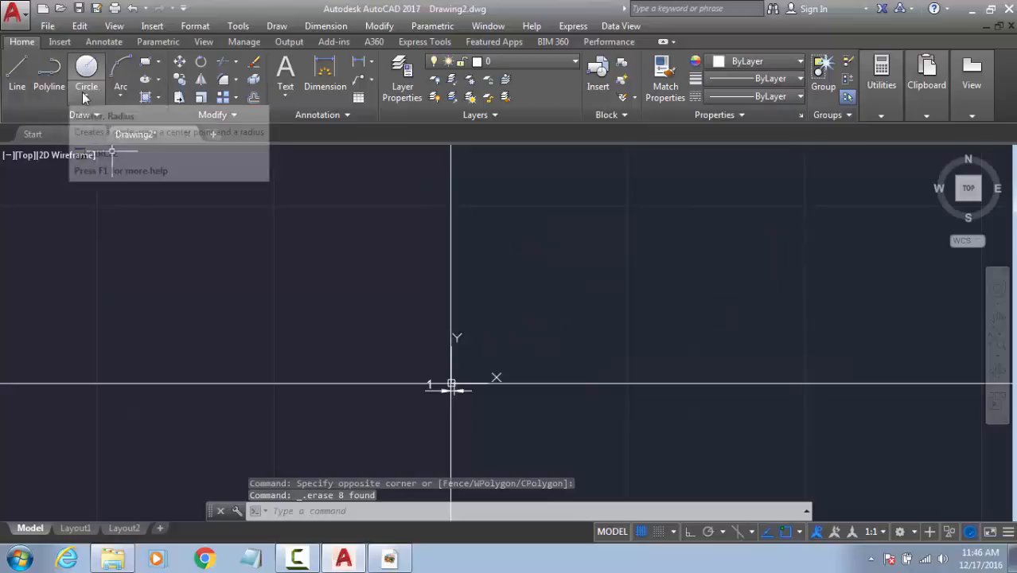
Step: Draw a 50-unit horizontal line to the right in ortho mode, starting at a free point above and right of the origin
{"action": "type", "text": "l"}
{"action": "key", "text": "Return"}
{"action": "left_click", "coordinate": [601, 265]}
{"action": "key", "text": "F8"}
{"action": "type", "text": "50"}
{"action": "key", "text": "Return"}
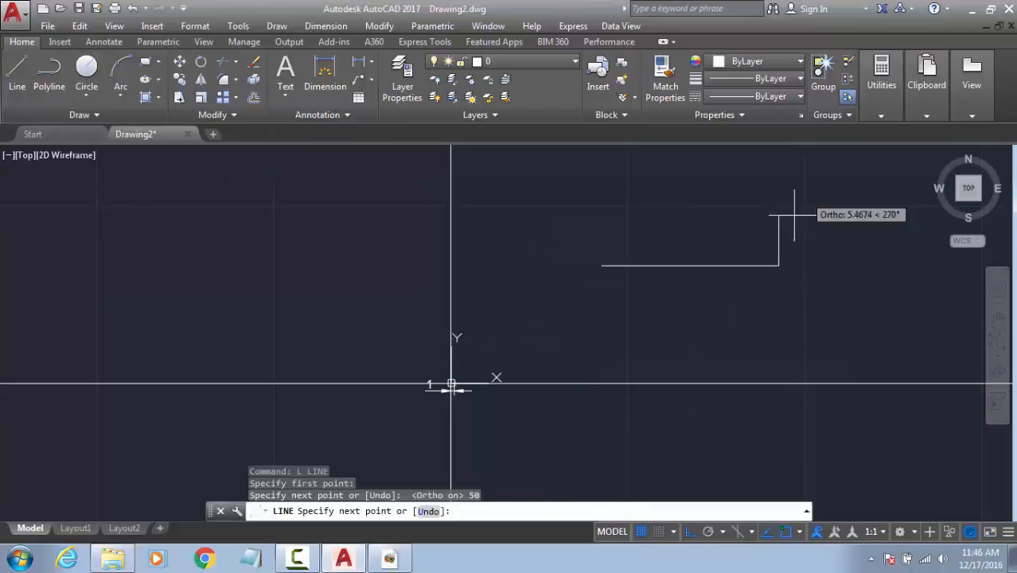
{"action": "key", "text": "Escape"}
{"action": "key", "text": "Escape"}
{"action": "key", "text": "Escape"}
Step: Draw a circle centred on the horizontal line's left endpoint, with its radius reaching the right endpoint
{"action": "type", "text": "c"}
{"action": "key", "text": "Return"}
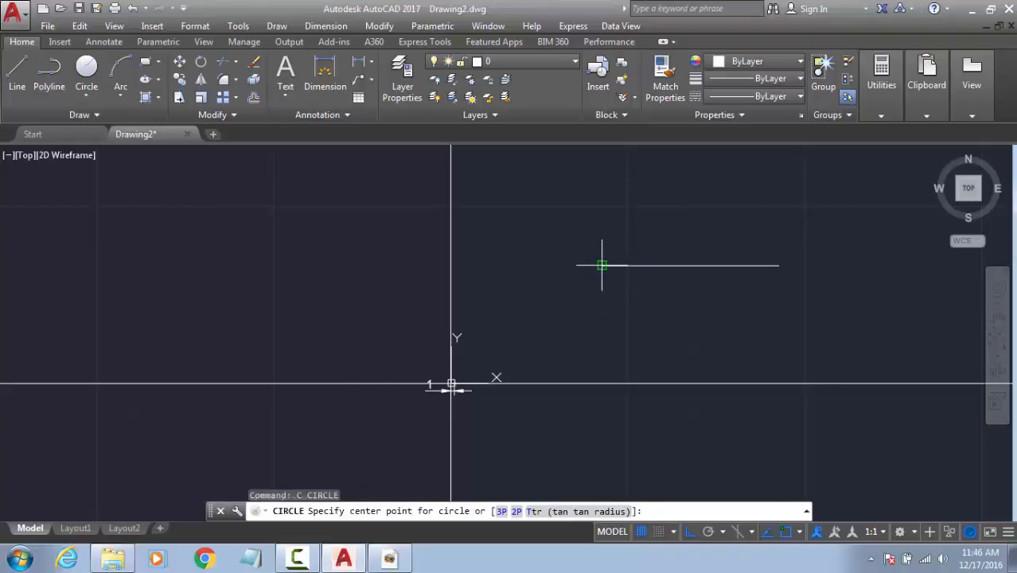
{"action": "left_click", "coordinate": [602, 265]}
{"action": "left_click", "coordinate": [778, 265]}
{"action": "scroll", "coordinate": [681, 295], "scroll_direction": "down", "scroll_amount": 3}
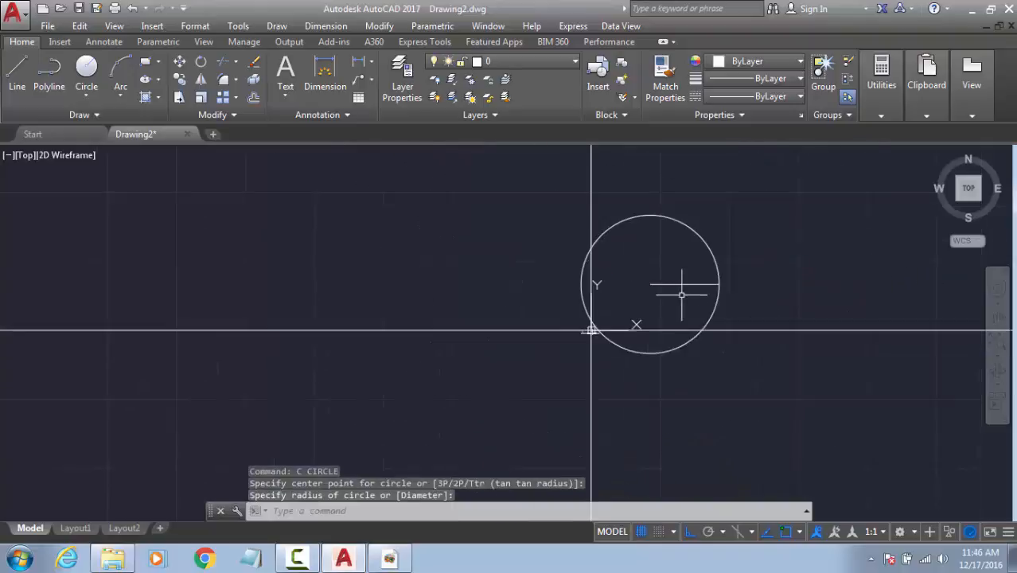
Step: Erase the horizontal and vertical construction lines and the leftover dimension at the origin
{"action": "key", "text": "Escape"}
{"action": "left_click", "coordinate": [815, 275]}
{"action": "left_click", "coordinate": [753, 404]}
{"action": "key", "text": "Delete"}
{"action": "left_click", "coordinate": [618, 212]}
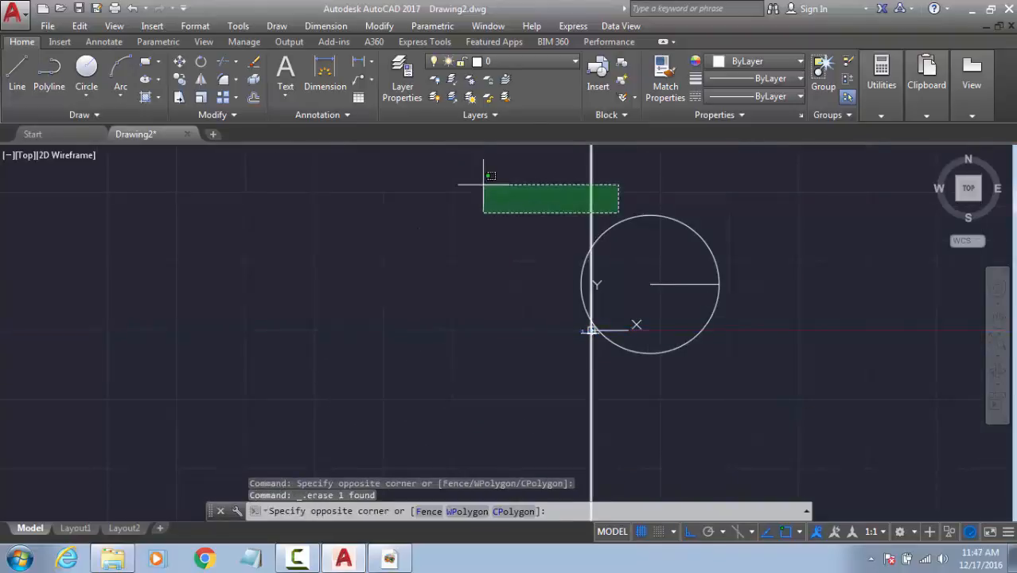
{"action": "left_click", "coordinate": [483, 185]}
{"action": "key", "text": "Delete"}
{"action": "scroll", "coordinate": [691, 259], "scroll_direction": "up", "scroll_amount": 1}
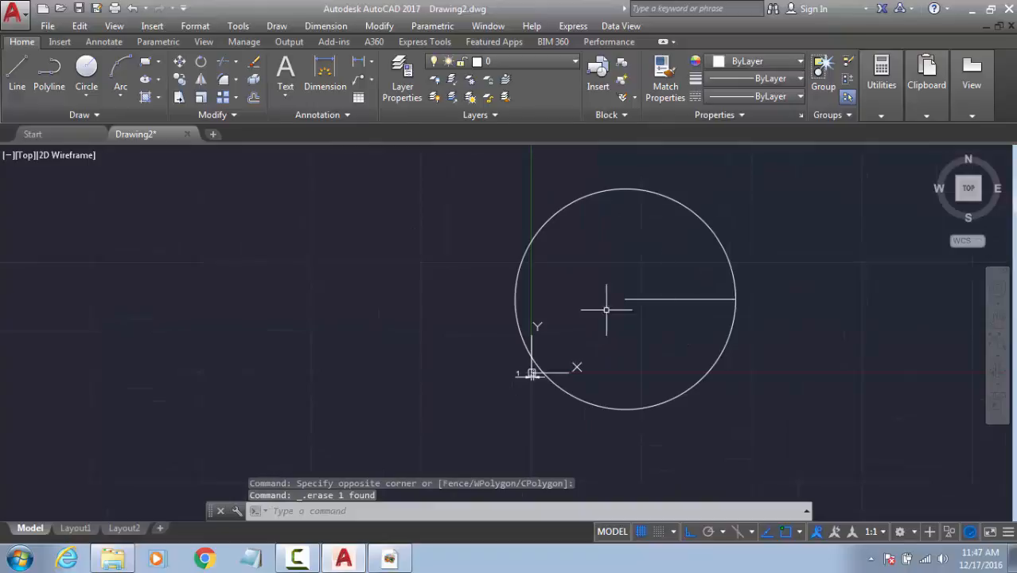
{"action": "left_click", "coordinate": [517, 369]}
{"action": "left_click", "coordinate": [587, 390]}
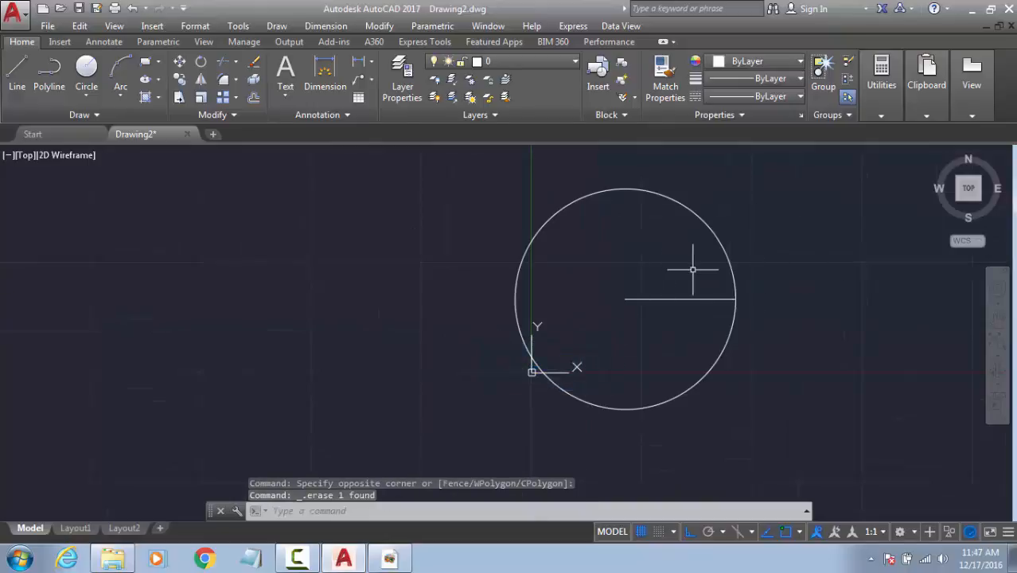
Step: Stretch the radius line's outer endpoint to the upper-left part of the circle, keeping the other end at the centre
{"action": "left_click", "coordinate": [706, 297]}
{"action": "left_click", "coordinate": [667, 288]}
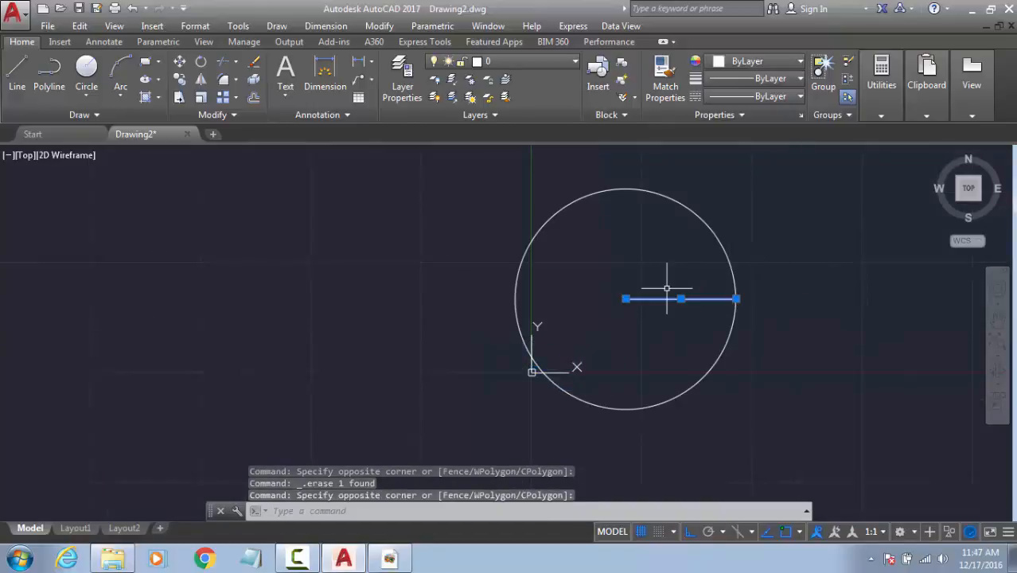
{"action": "left_click", "coordinate": [735, 298]}
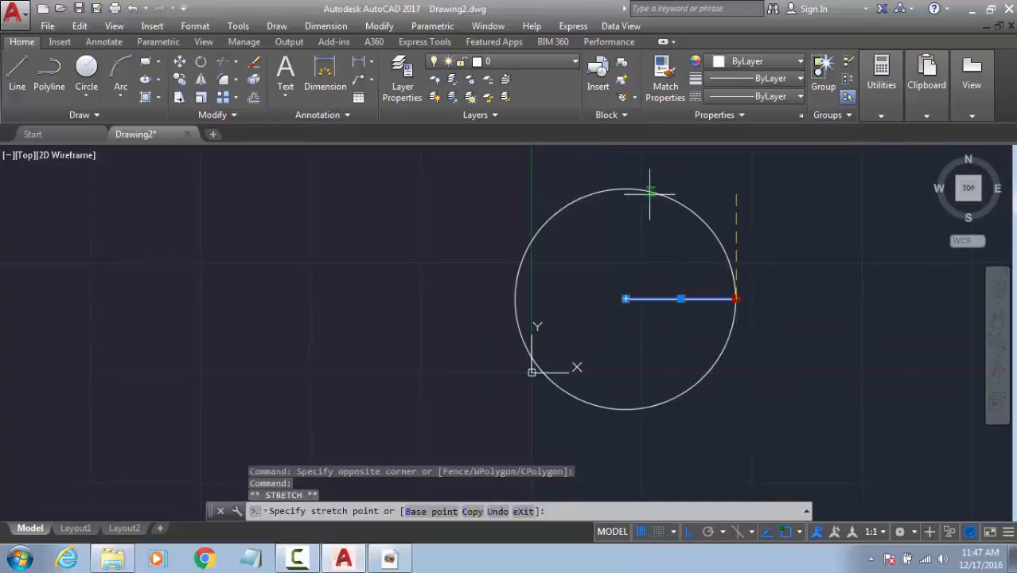
{"action": "left_click", "coordinate": [525, 240]}
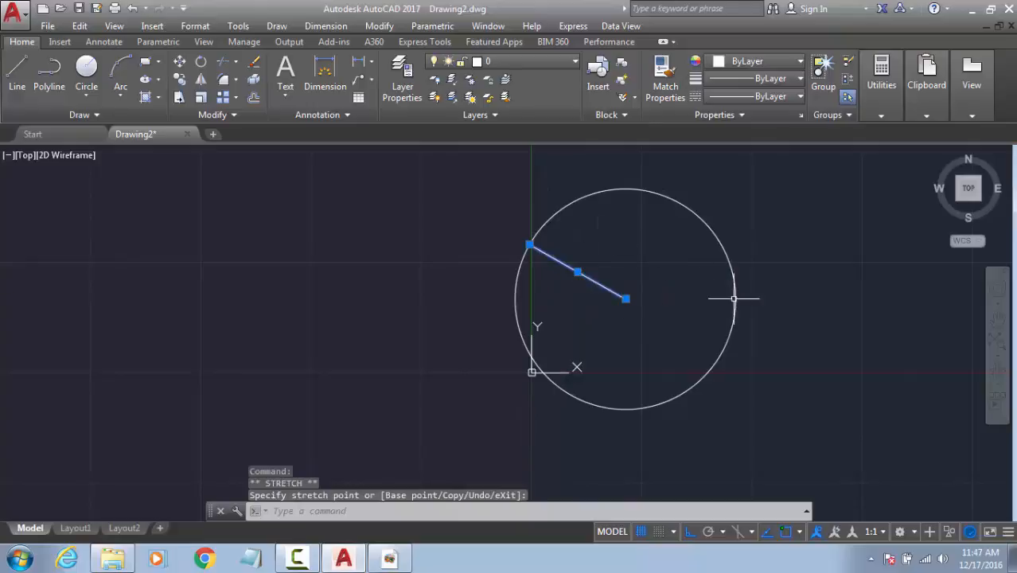
{"action": "key", "text": "Escape"}
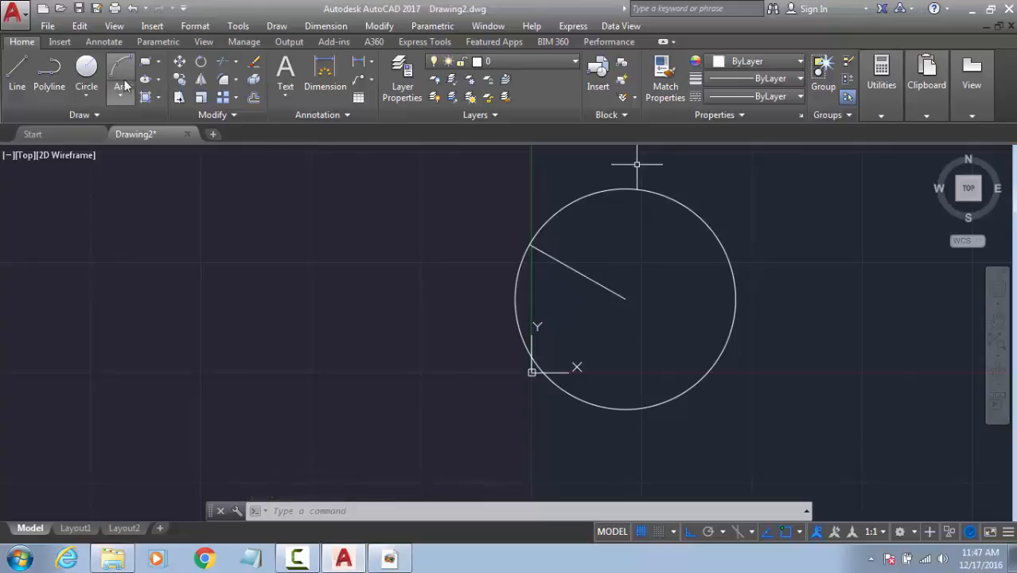
Step: Draw a second circle with a diameter of 100 in the empty area to the right of the first circle
{"action": "left_click", "coordinate": [86, 70]}
{"action": "middle_click_drag", "start_coordinate": [804, 311], "coordinate": [122, 312]}
{"action": "left_click", "coordinate": [545, 303]}
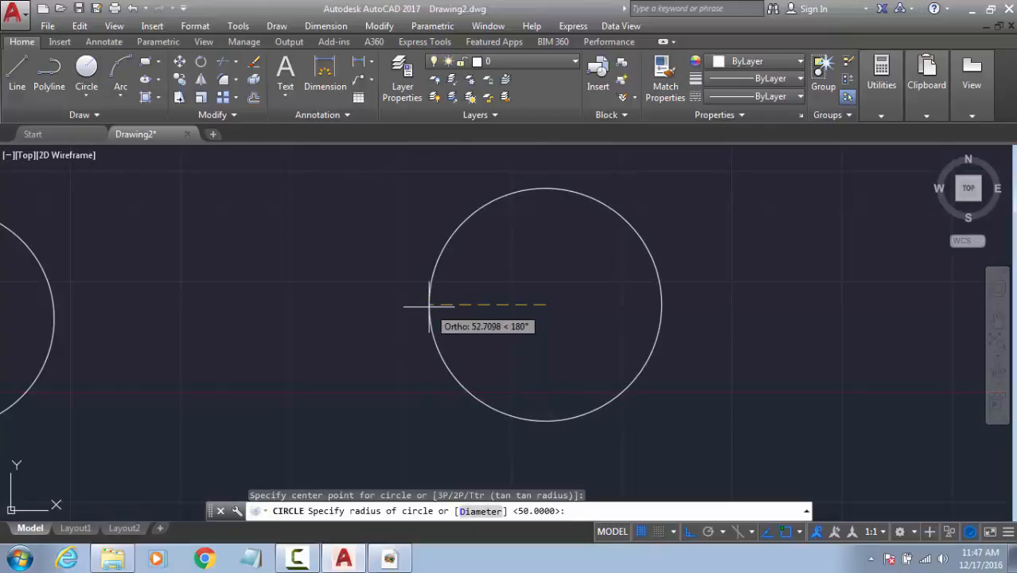
{"action": "type", "text": "D"}
{"action": "key", "text": "Return"}
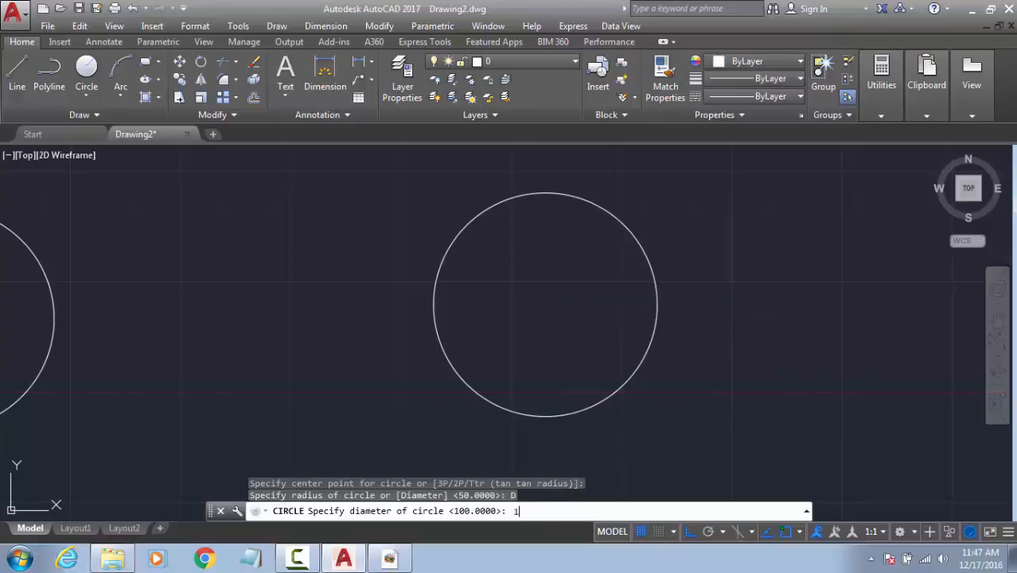
{"action": "type", "text": "100"}
{"action": "key", "text": "Return"}
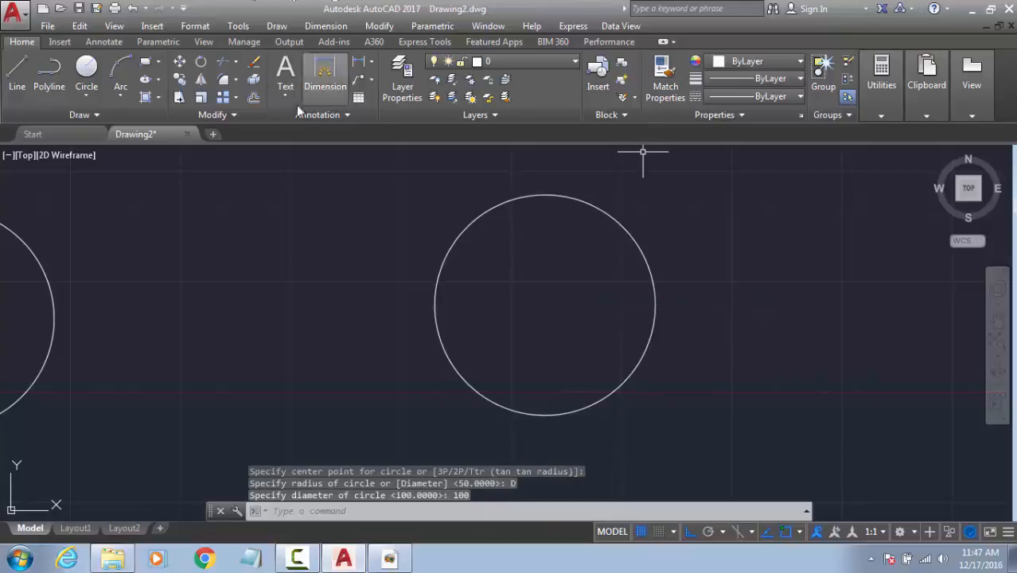
Step: Add a radius dimension to the second circle, placing it inside the circle's upper-left part
{"action": "left_click", "coordinate": [371, 61]}
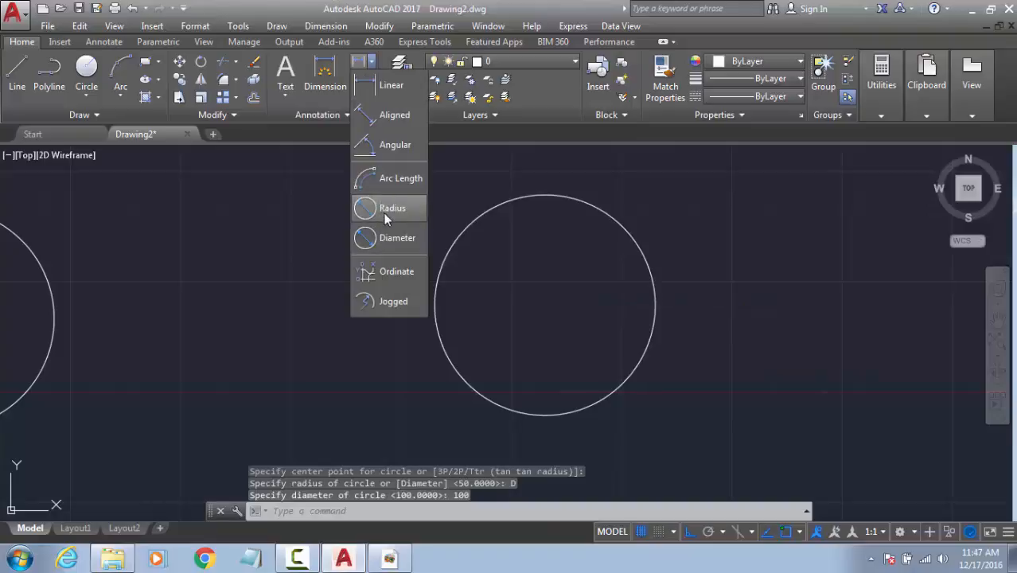
{"action": "left_click", "coordinate": [386, 211]}
{"action": "left_click", "coordinate": [527, 200]}
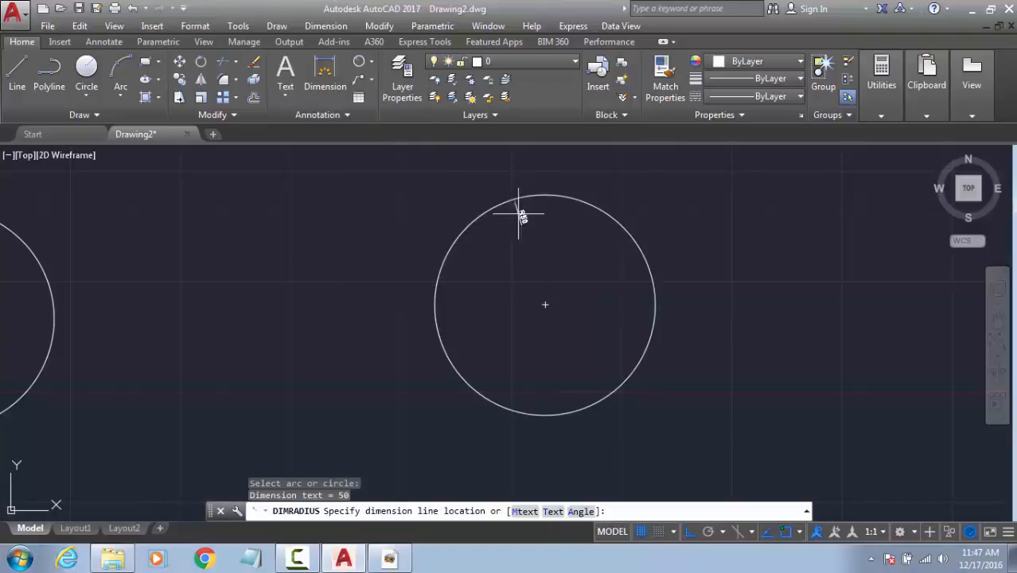
{"action": "left_click", "coordinate": [517, 267]}
{"action": "scroll", "coordinate": [517, 196], "scroll_direction": "up", "scroll_amount": 4}
{"action": "scroll", "coordinate": [564, 260], "scroll_direction": "down", "scroll_amount": 5}
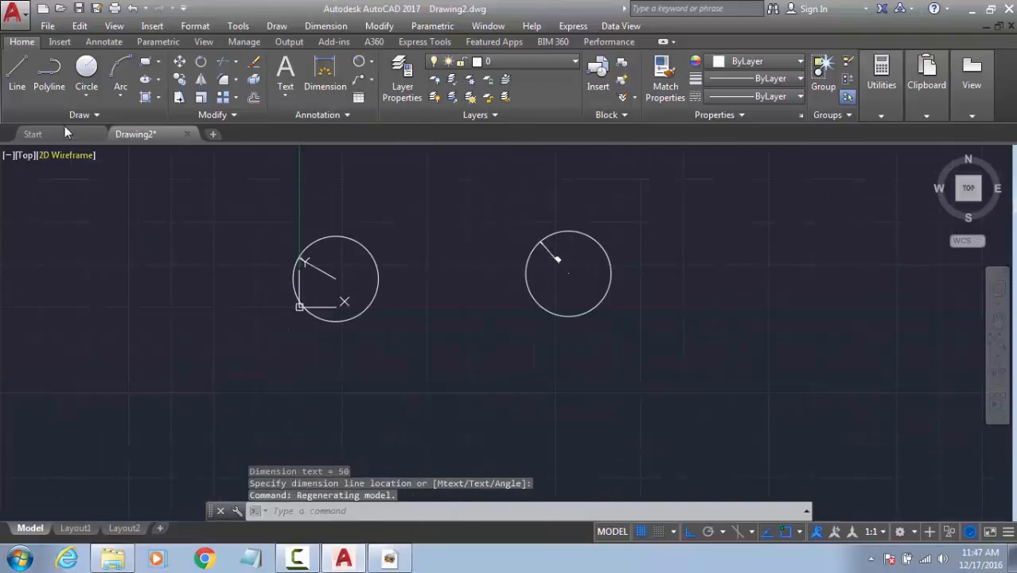
{"action": "left_click", "coordinate": [97, 99]}
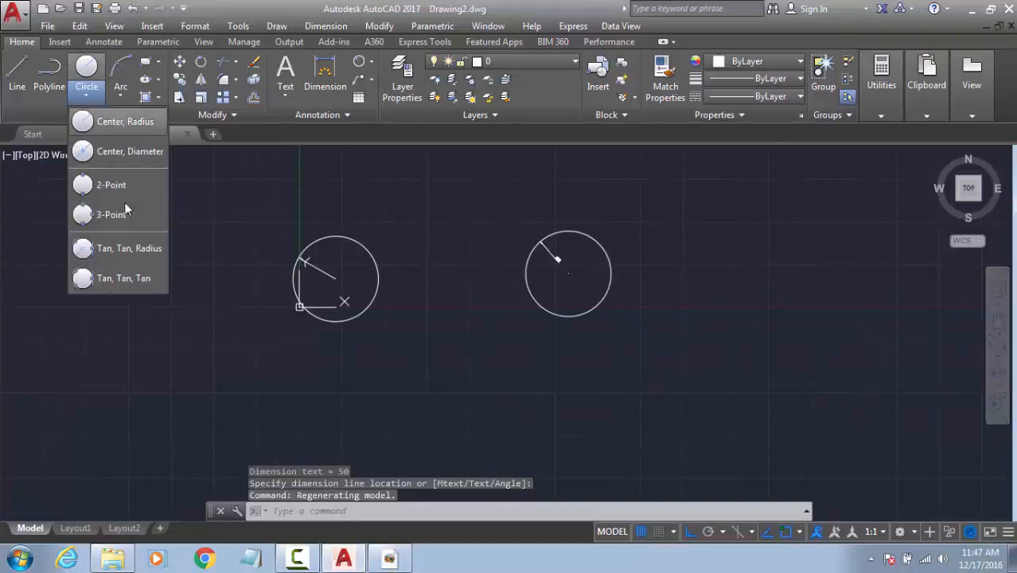
{"action": "key", "text": "Escape"}
{"action": "key", "text": "Escape"}
{"action": "key", "text": "Escape"}
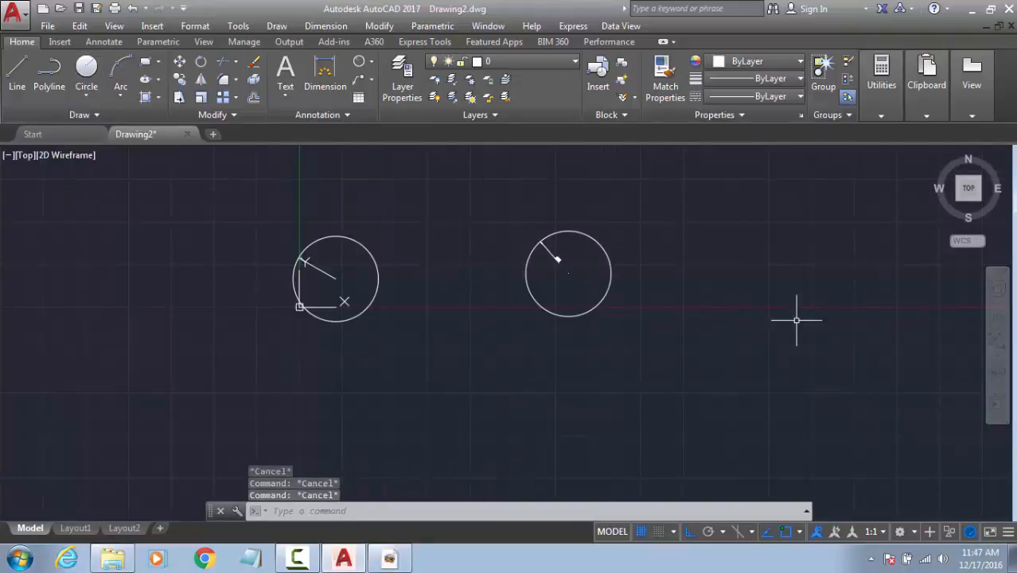
Step: Draw a horizontal line with ortho on in the empty area above the two circles
{"action": "mouse_move", "coordinate": [654, 318]}
{"action": "middle_mouse_down"}
{"action": "mouse_move", "coordinate": [901, 327]}
{"action": "mouse_move", "coordinate": [707, 376]}
{"action": "middle_mouse_up"}
{"action": "scroll", "coordinate": [901, 327], "scroll_direction": "down", "scroll_amount": 5}
{"action": "type", "text": "l"}
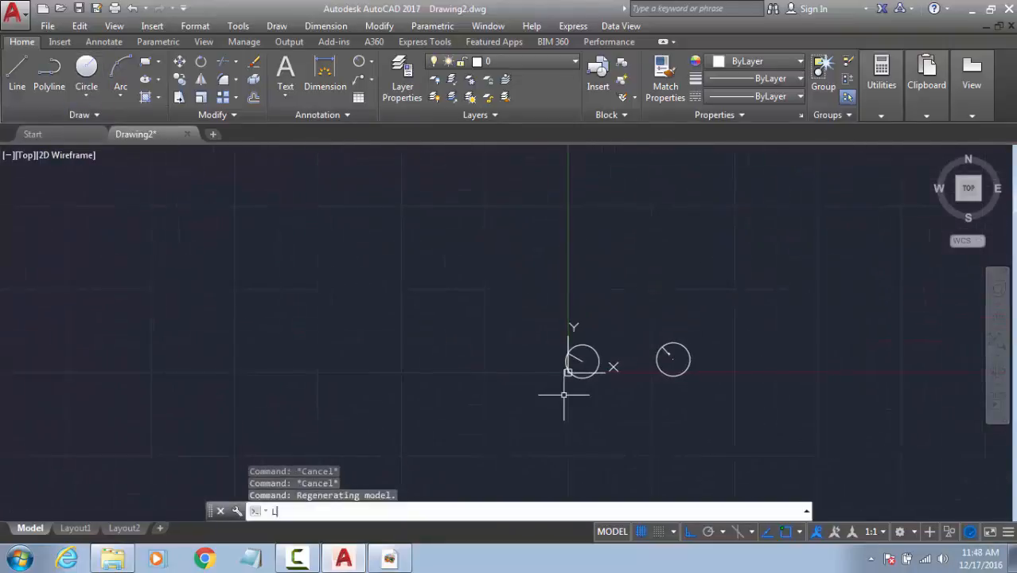
{"action": "key", "text": "Return"}
{"action": "left_click", "coordinate": [697, 293]}
{"action": "left_click", "coordinate": [800, 208]}
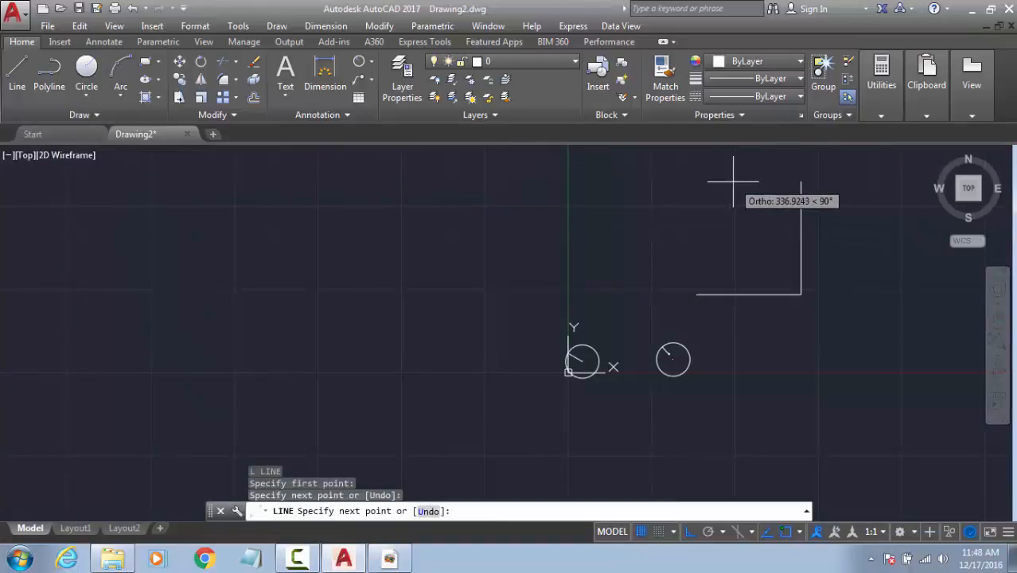
Step: Turn ortho off and continue the line through three free points, ending back at the horizontal line's right end
{"action": "key", "text": "F8"}
{"action": "left_click", "coordinate": [591, 186]}
{"action": "left_click", "coordinate": [784, 201]}
{"action": "left_click", "coordinate": [851, 264]}
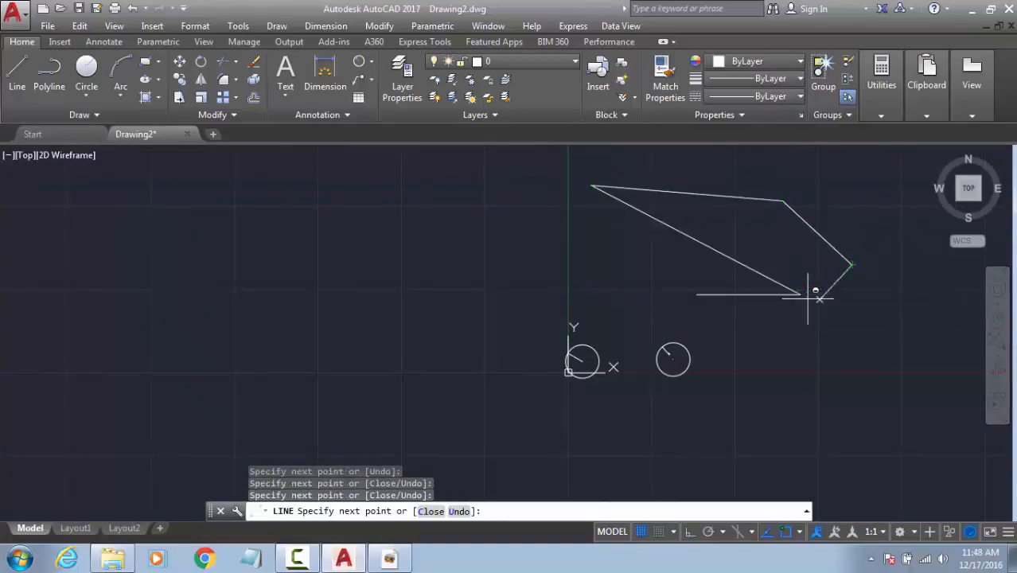
{"action": "left_click", "coordinate": [801, 293]}
{"action": "key", "text": "Escape"}
{"action": "key", "text": "Escape"}
{"action": "key", "text": "Escape"}
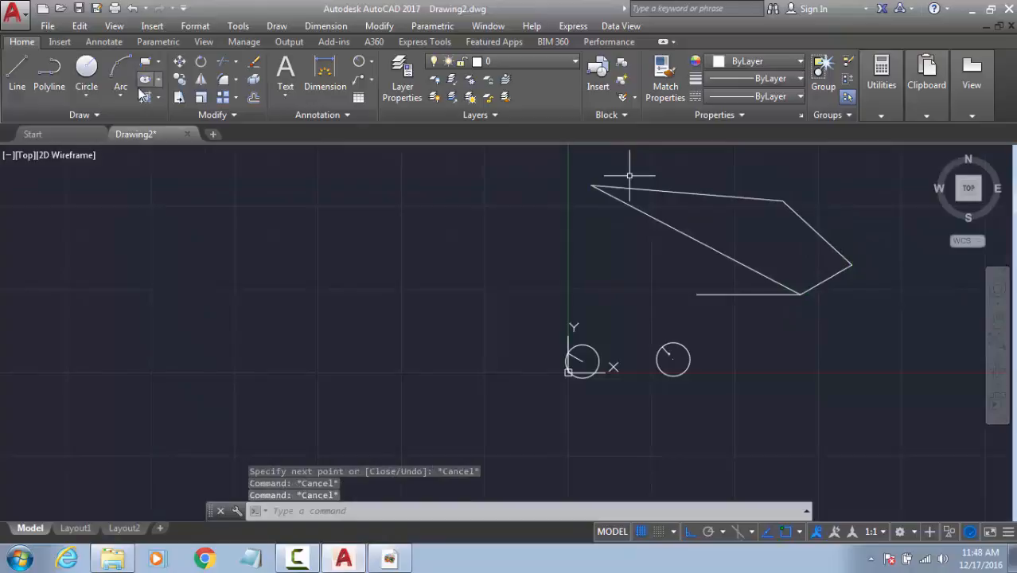
{"action": "left_click", "coordinate": [87, 96]}
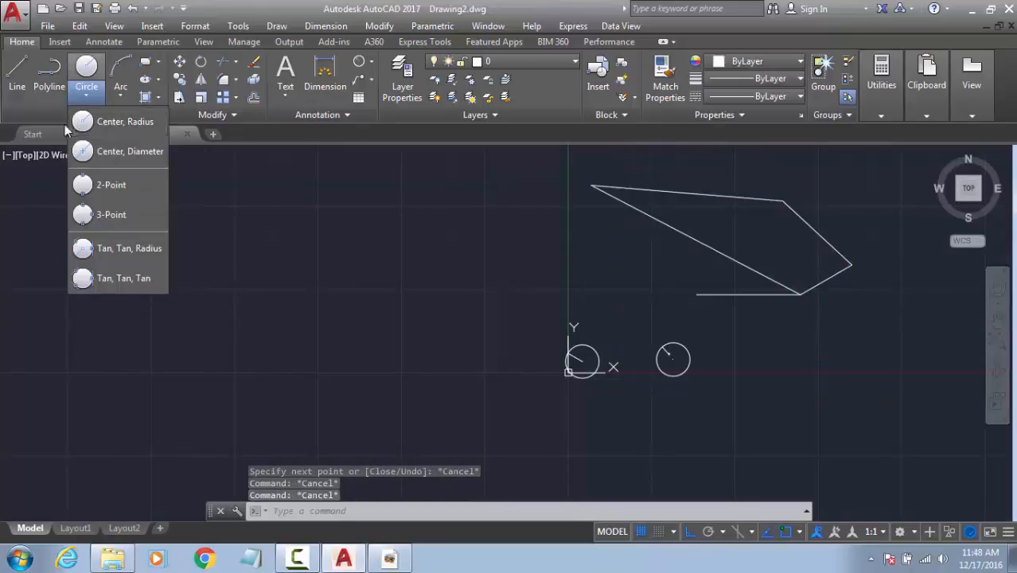
{"action": "left_click", "coordinate": [109, 153]}
{"action": "middle_click_drag", "start_coordinate": [669, 348], "coordinate": [561, 356]}
{"action": "key", "text": "Escape"}
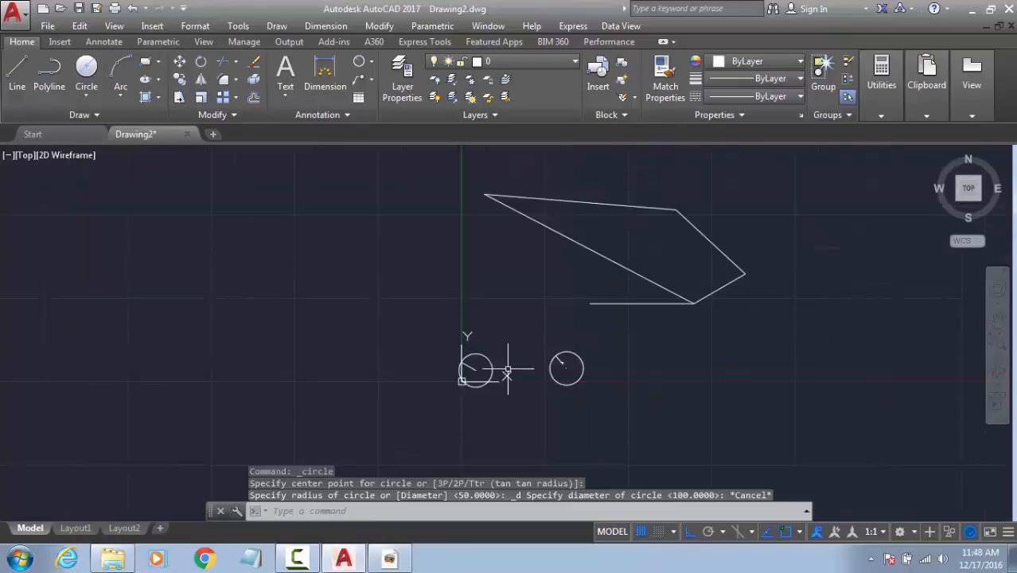
Step: Draw a 2-Point circle using the endpoints of the polygon's upper edge as its diameter
{"action": "left_click", "coordinate": [80, 93]}
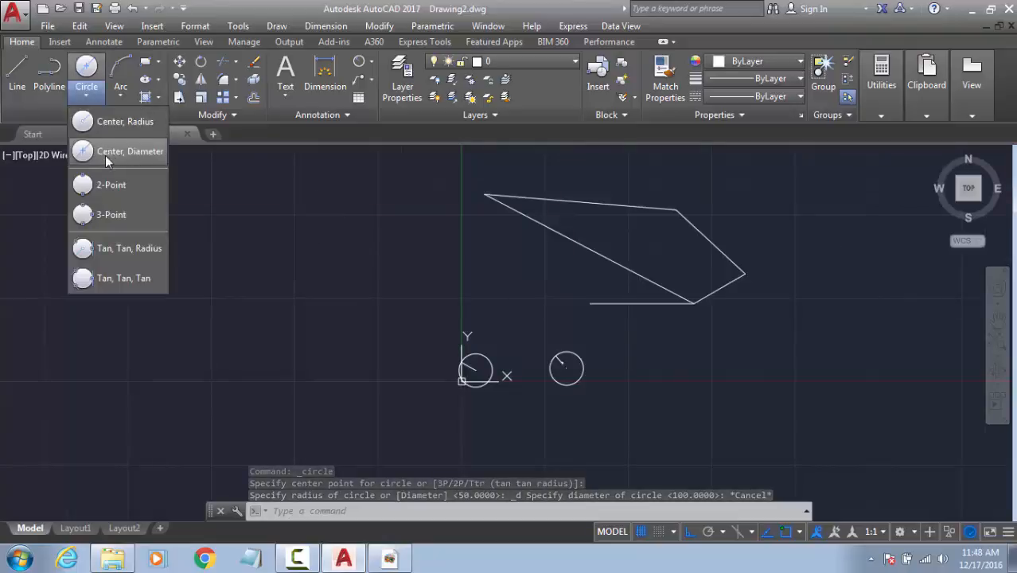
{"action": "left_click", "coordinate": [109, 185]}
{"action": "left_click", "coordinate": [484, 194]}
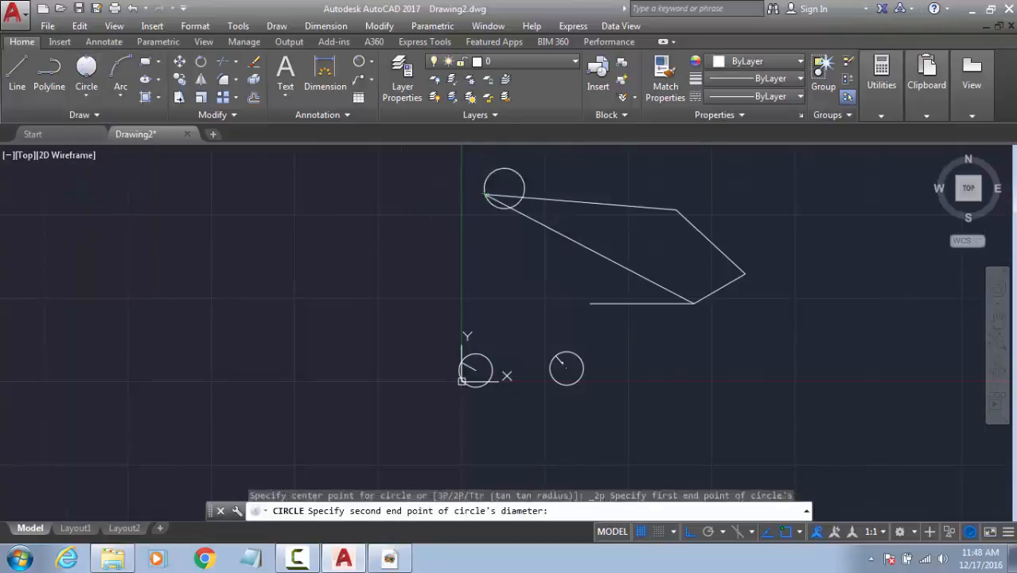
{"action": "left_click", "coordinate": [675, 209]}
{"action": "left_click", "coordinate": [667, 166]}
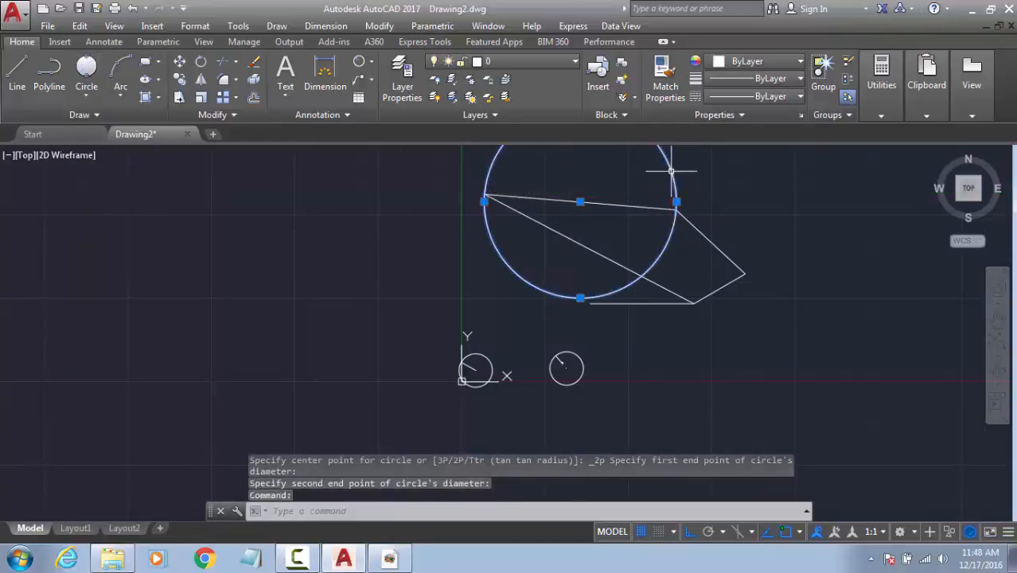
{"action": "key", "text": "Escape"}
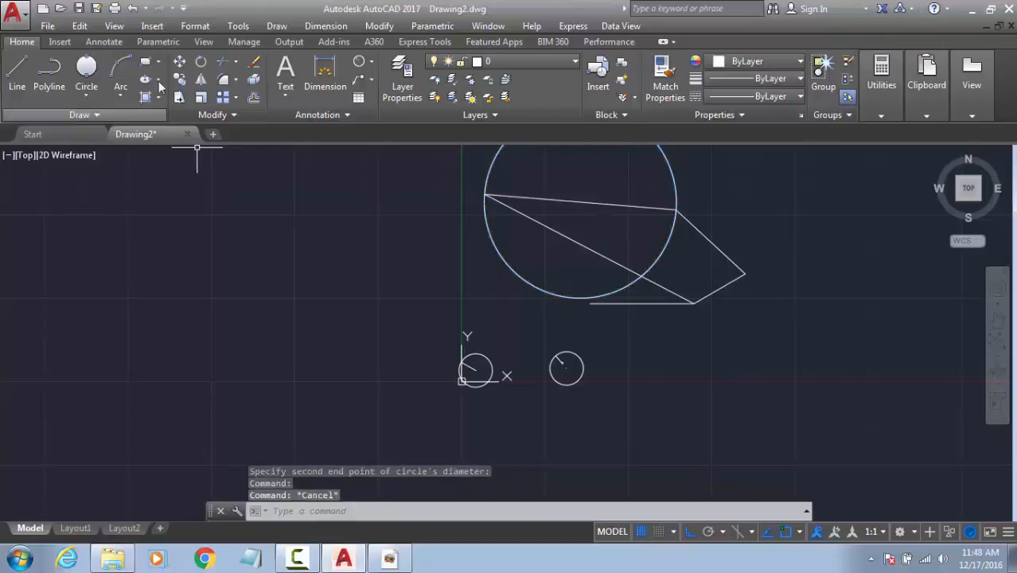
{"action": "left_click", "coordinate": [86, 91]}
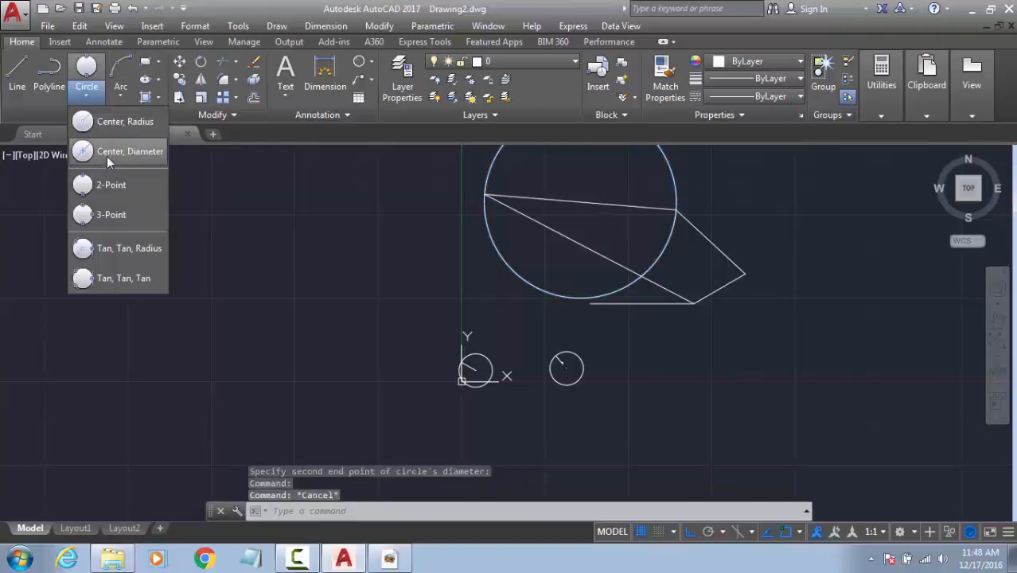
{"action": "left_click", "coordinate": [105, 220]}
{"action": "scroll", "coordinate": [697, 299], "scroll_direction": "up", "scroll_amount": 6}
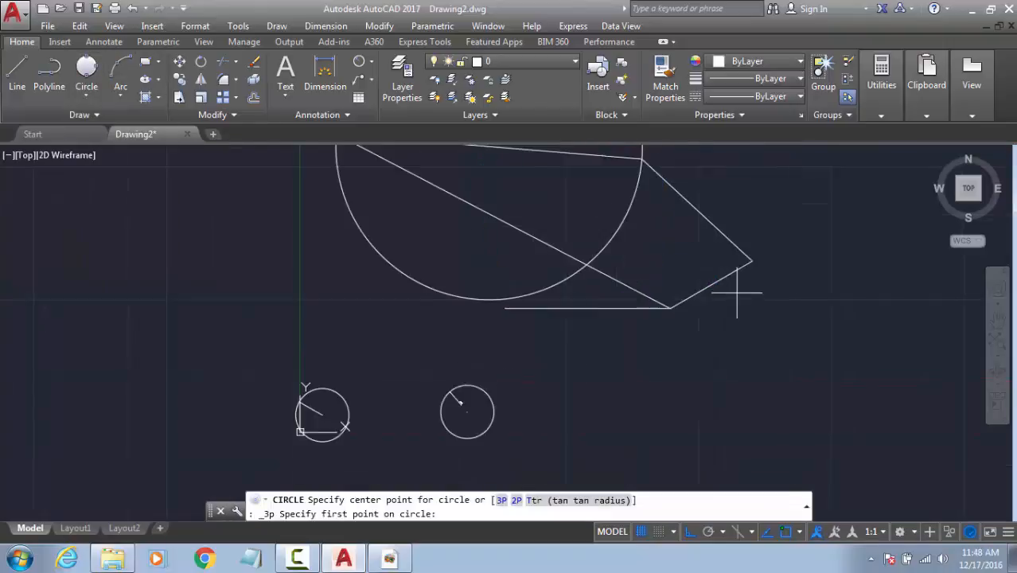
{"action": "key", "text": "Escape"}
Step: Erase the large 2-Point circle drawn over the line figure
{"action": "left_click", "coordinate": [604, 272]}
{"action": "left_click", "coordinate": [463, 256]}
{"action": "key", "text": "Delete"}
{"action": "scroll", "coordinate": [236, 159], "scroll_direction": "down", "scroll_amount": 3}
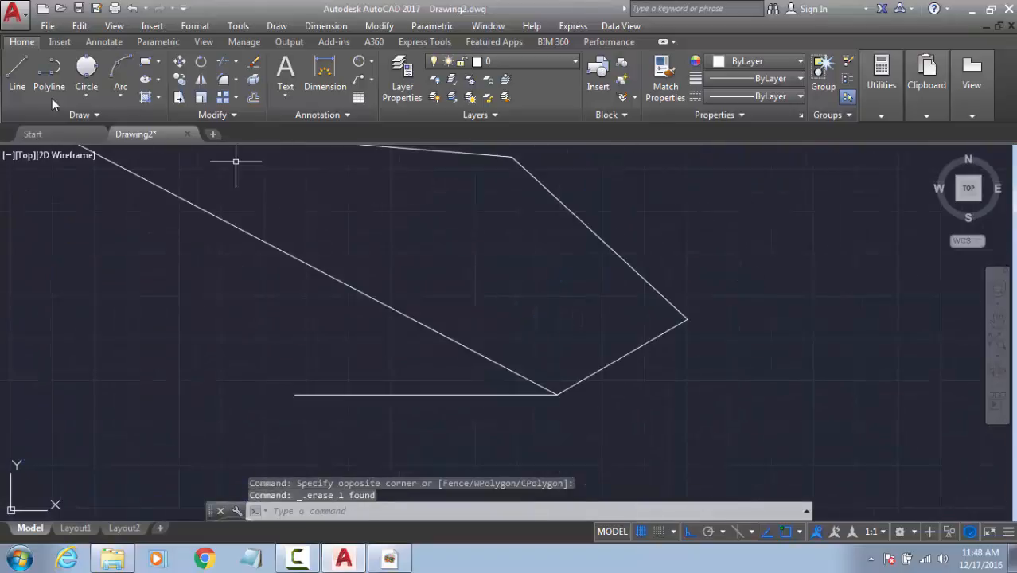
Step: Draw a 3-Point circle through the line figure's upper-right, far-right and lower vertices
{"action": "left_click", "coordinate": [92, 98]}
{"action": "left_click", "coordinate": [127, 213]}
{"action": "middle_click_drag", "start_coordinate": [543, 276], "coordinate": [476, 320]}
{"action": "left_click", "coordinate": [443, 199]}
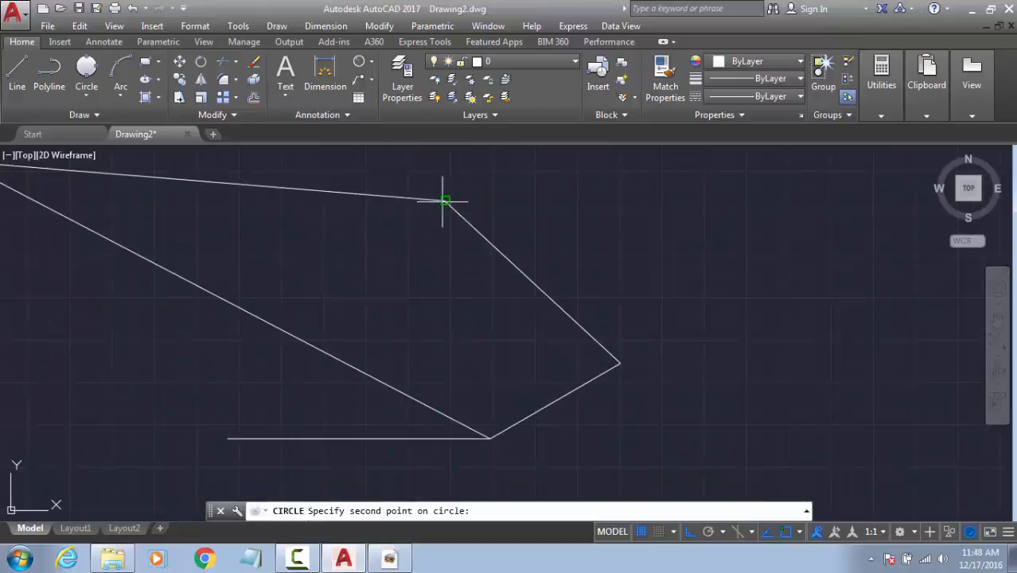
{"action": "left_click", "coordinate": [618, 363]}
{"action": "left_click", "coordinate": [489, 436]}
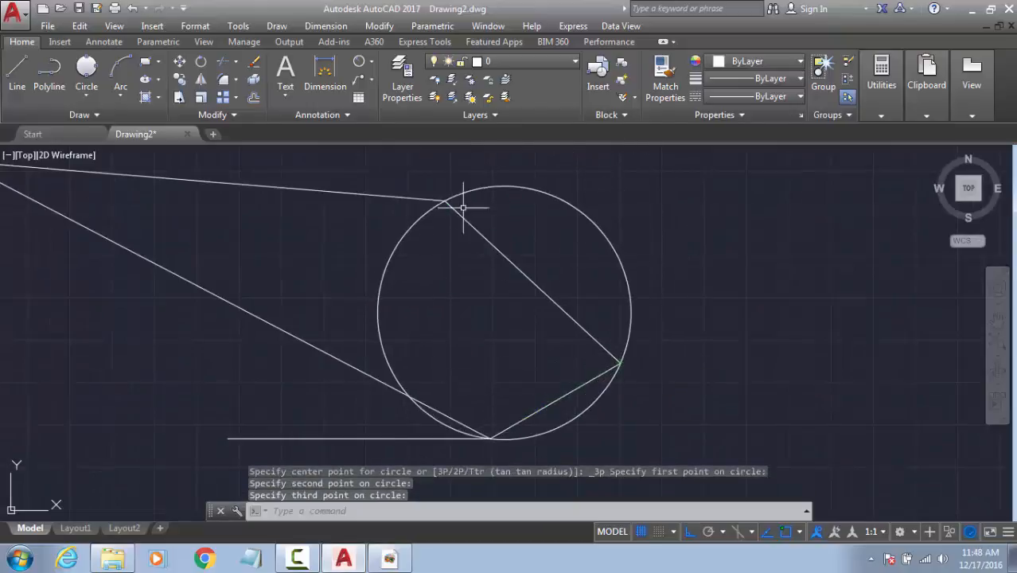
{"action": "left_click", "coordinate": [546, 237]}
{"action": "left_click", "coordinate": [520, 414]}
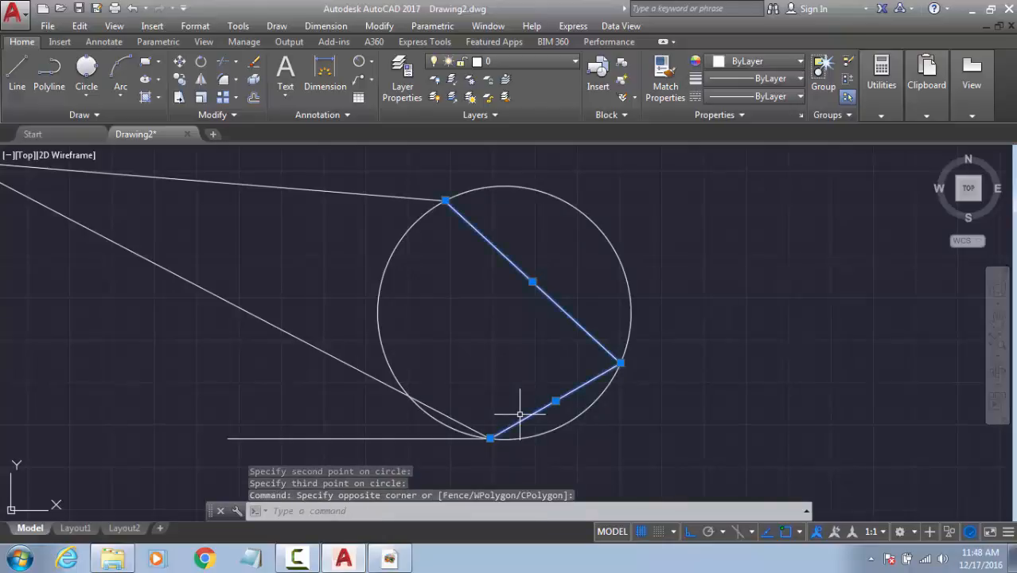
{"action": "key", "text": "Escape"}
Step: Draw a line from the upper vertex on the circle to the lower vertex, closing the inscribed triangle
{"action": "type", "text": "l"}
{"action": "key", "text": "Return"}
{"action": "left_click", "coordinate": [451, 205]}
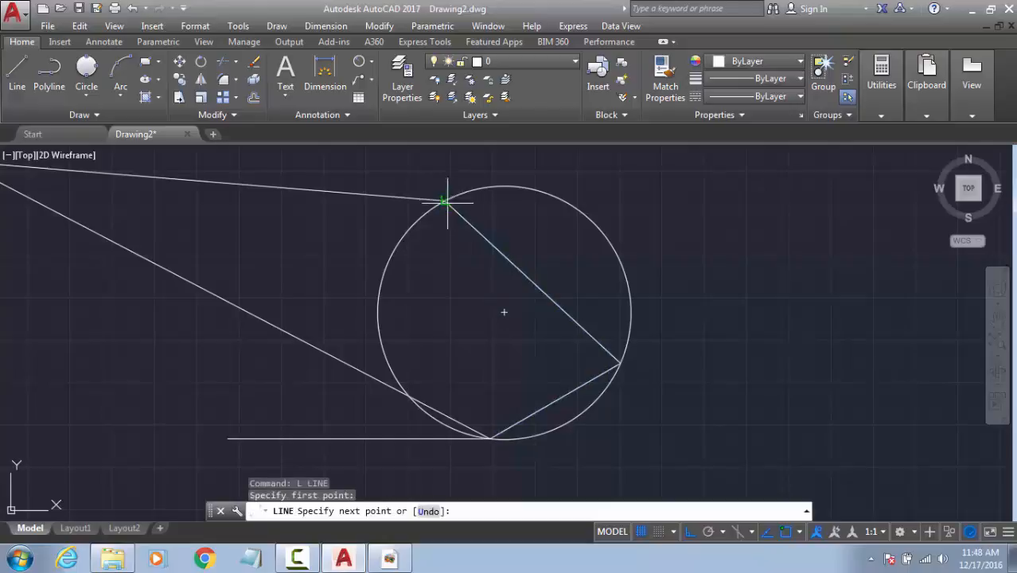
{"action": "left_click", "coordinate": [490, 437]}
{"action": "key", "text": "Escape"}
Step: Erase the two long sloping lines and the horizontal line extending left of the circle
{"action": "left_click", "coordinate": [291, 166]}
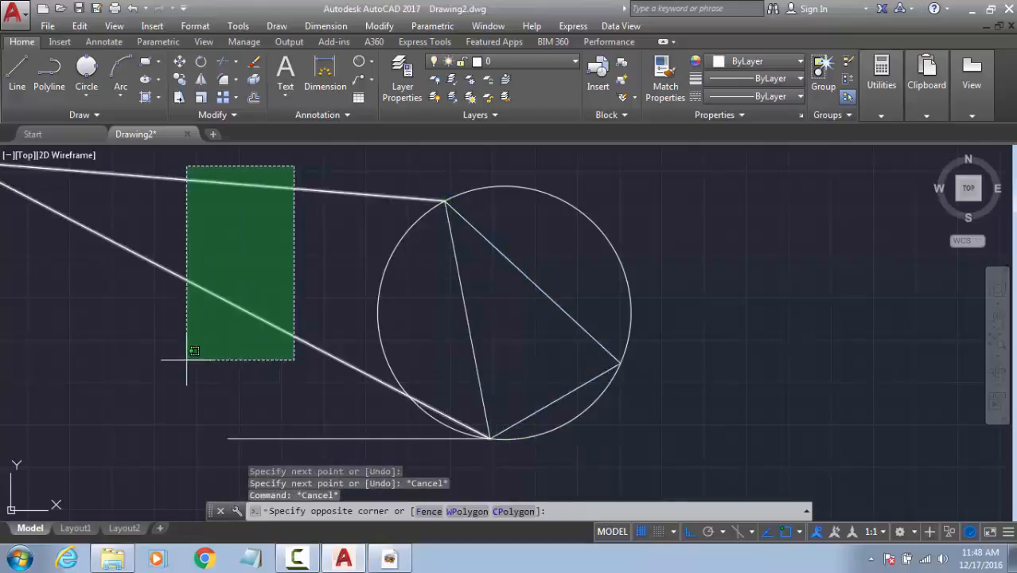
{"action": "left_click", "coordinate": [186, 356]}
{"action": "key", "text": "Delete"}
{"action": "left_click", "coordinate": [293, 429]}
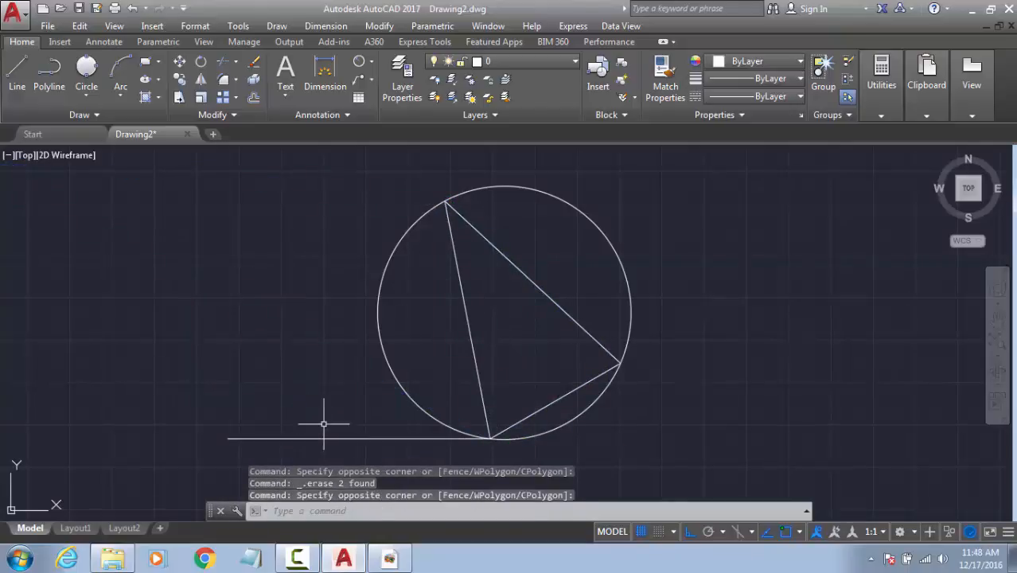
{"action": "left_click", "coordinate": [290, 443]}
{"action": "key", "text": "Delete"}
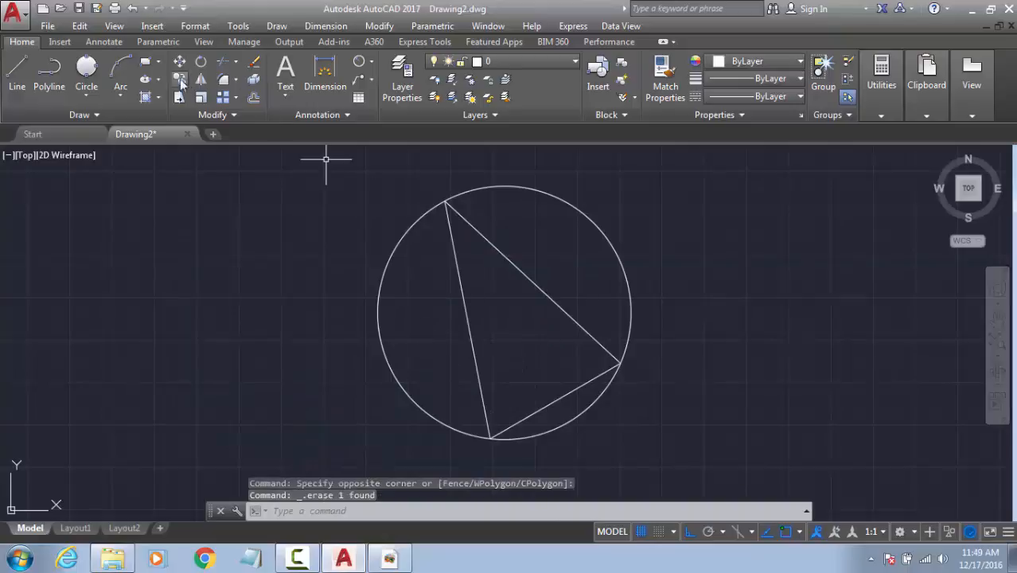
Step: Draw a Tan, Tan, Tan circle inside the triangle, tangent to all three of its sides
{"action": "key", "text": "Escape"}
{"action": "key", "text": "Escape"}
{"action": "left_click", "coordinate": [92, 96]}
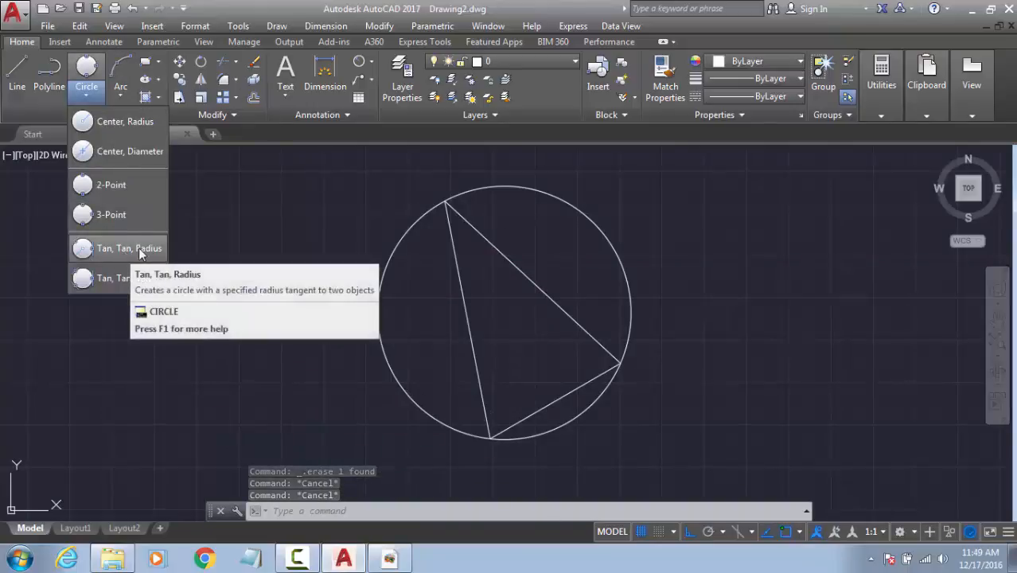
{"action": "left_click", "coordinate": [134, 284]}
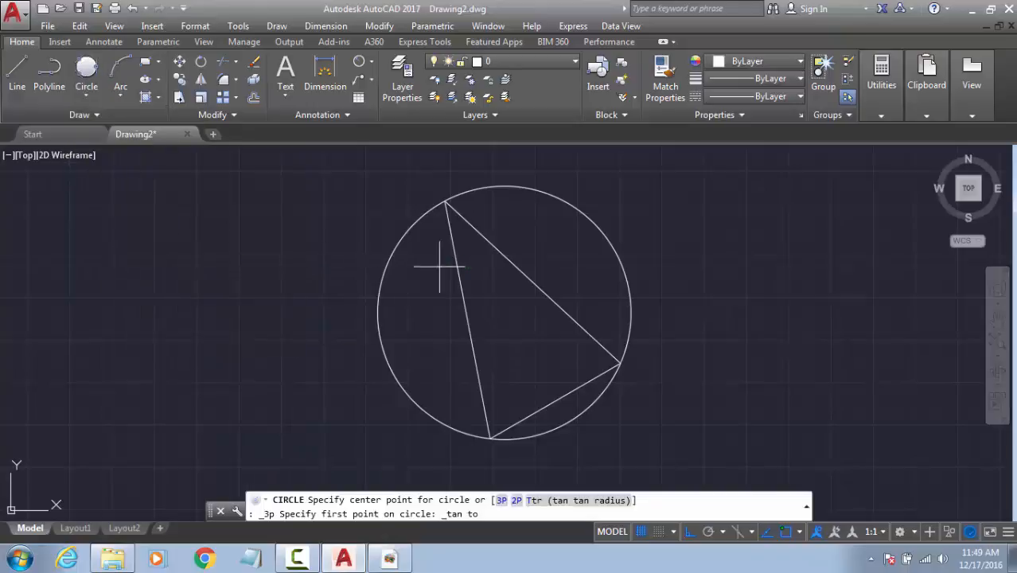
{"action": "left_click", "coordinate": [497, 254]}
{"action": "left_click", "coordinate": [461, 287]}
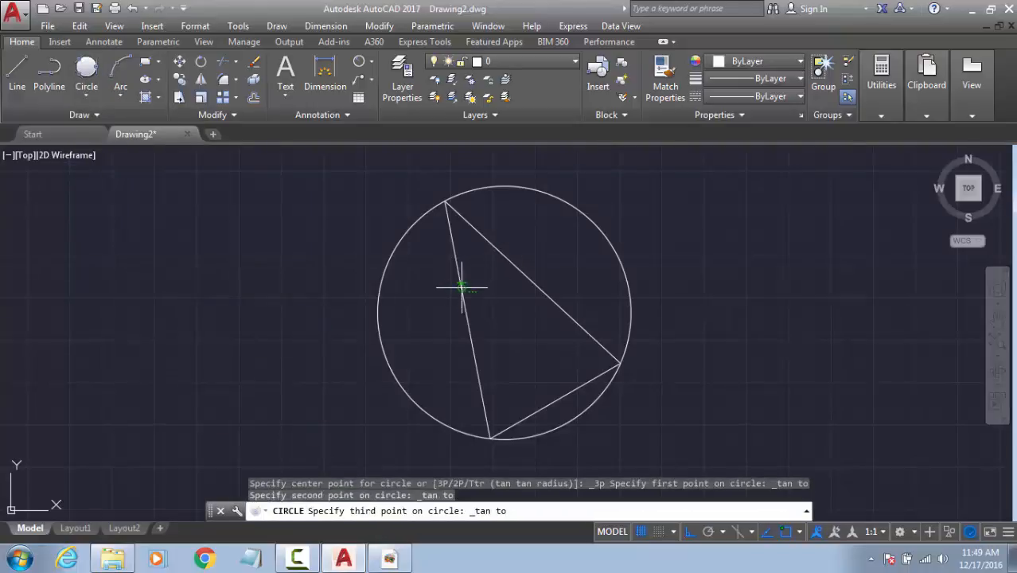
{"action": "left_click", "coordinate": [552, 404]}
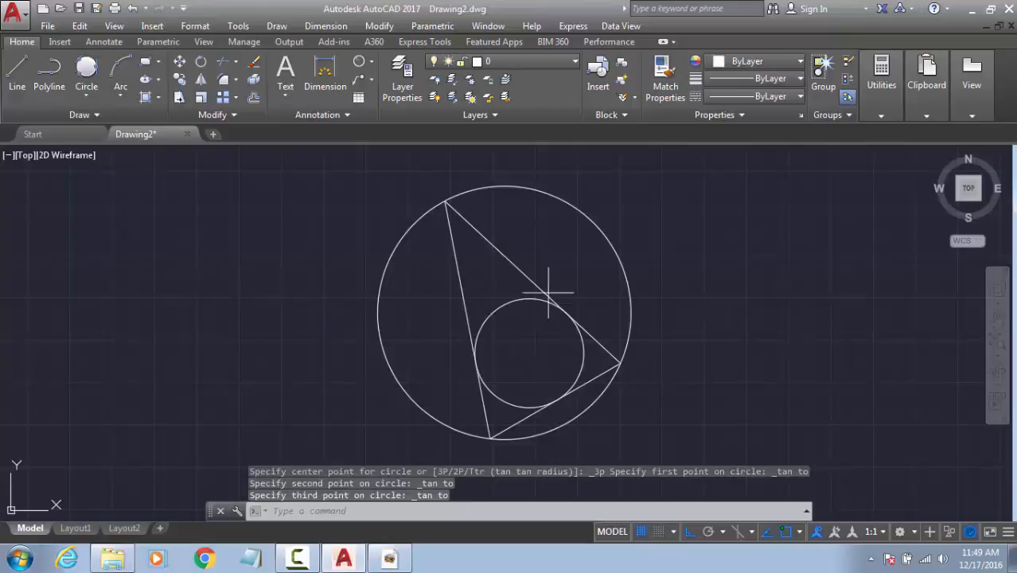
{"action": "key", "text": "Return"}
{"action": "left_click", "coordinate": [513, 256]}
{"action": "key", "text": "Escape"}
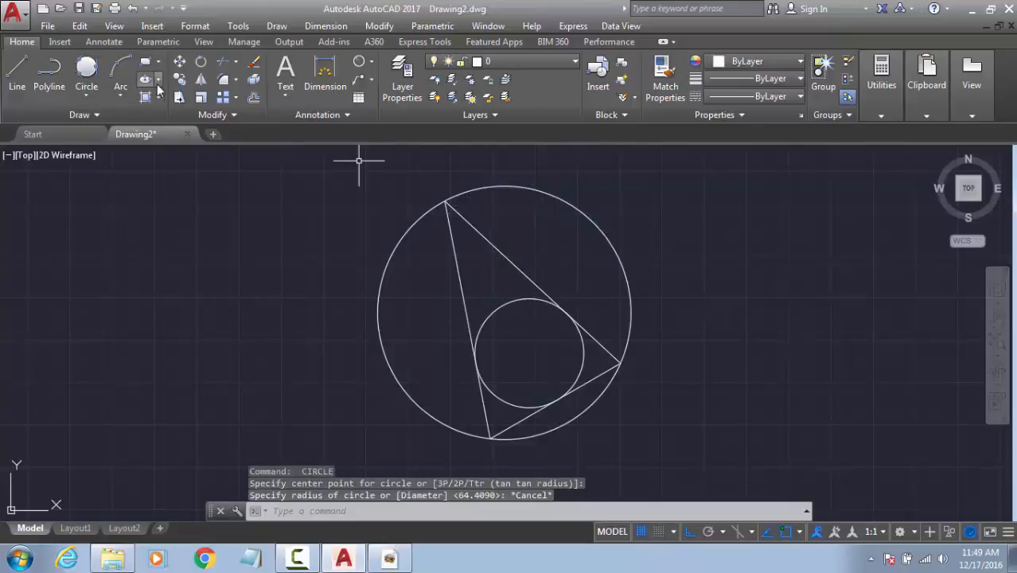
Step: Try to draw a Tan, Tan, Tan circle touching the outer circle and the triangle's upper-right and left sides
{"action": "left_click", "coordinate": [86, 95]}
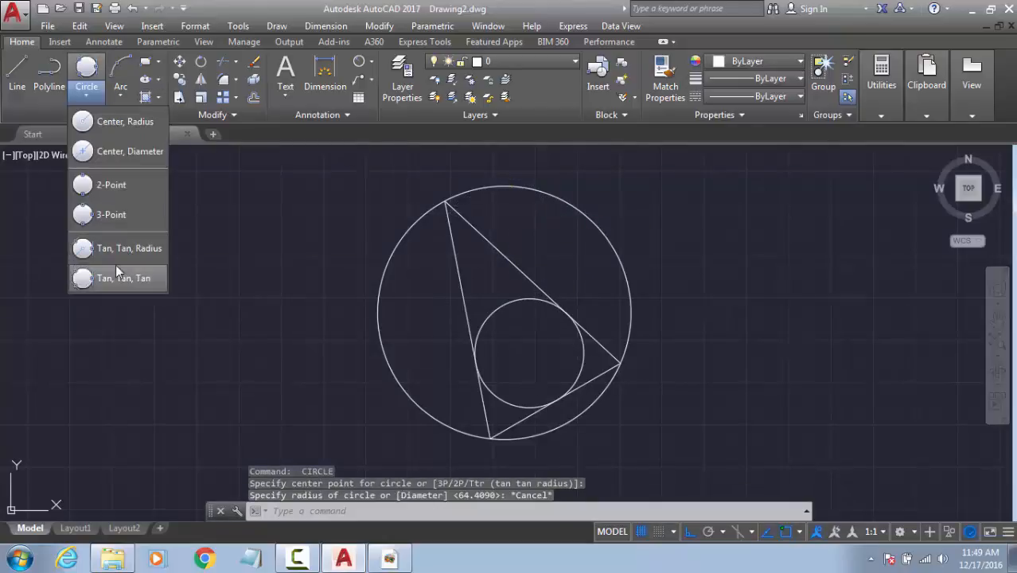
{"action": "left_click", "coordinate": [116, 270]}
{"action": "left_click", "coordinate": [544, 192]}
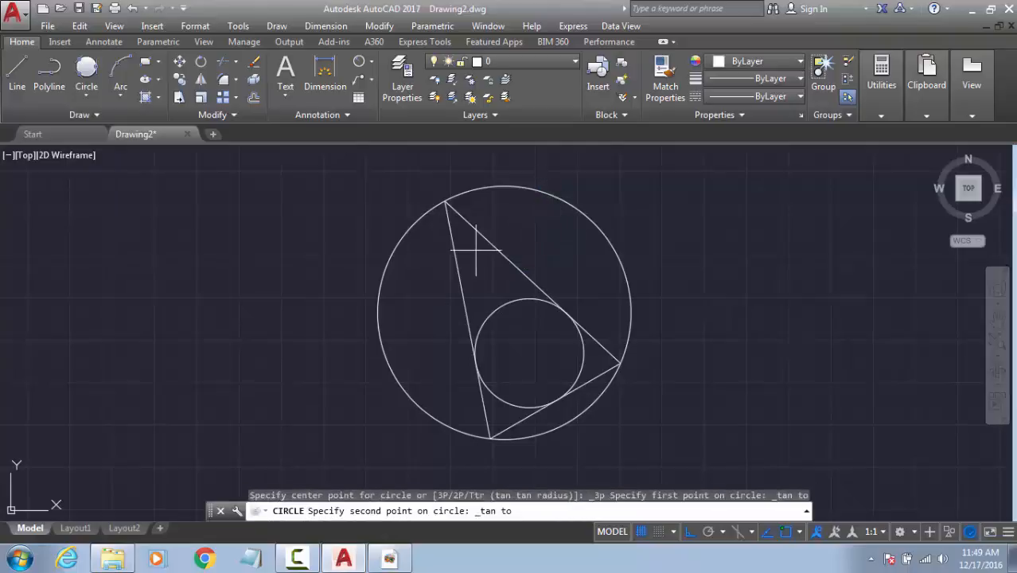
{"action": "left_click", "coordinate": [485, 244]}
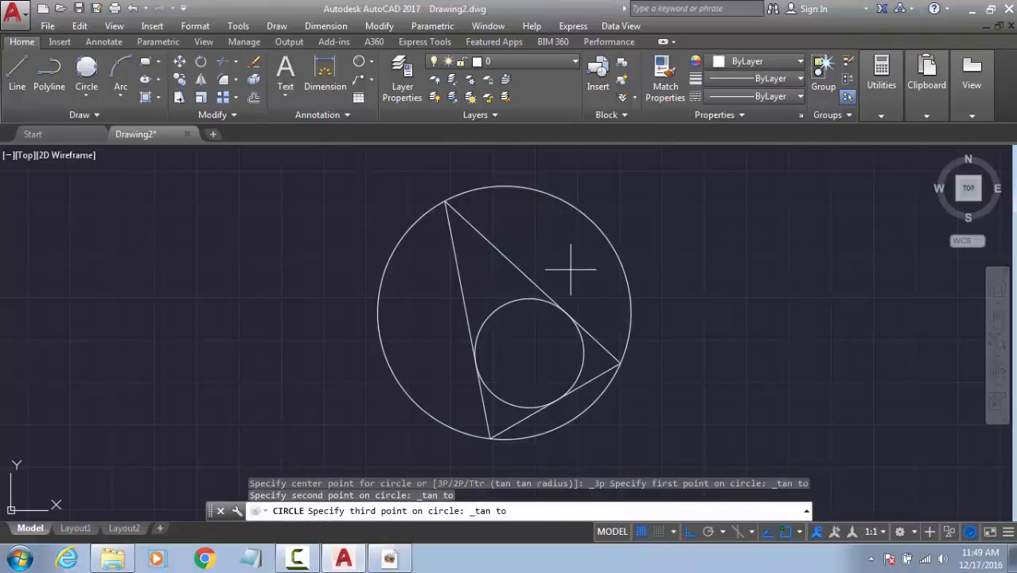
{"action": "left_click", "coordinate": [462, 282]}
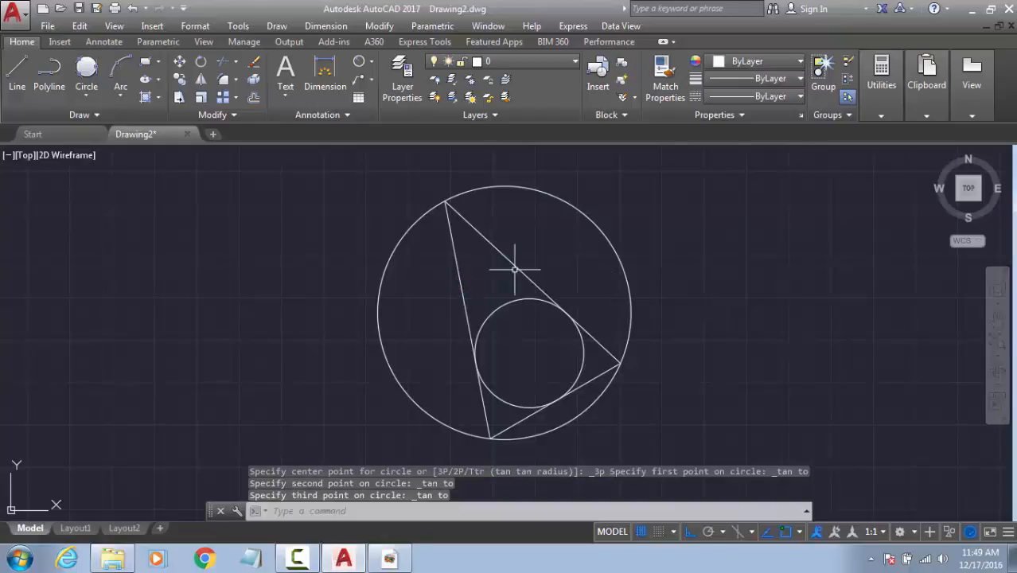
{"action": "key", "text": "Return"}
{"action": "left_click", "coordinate": [524, 188]}
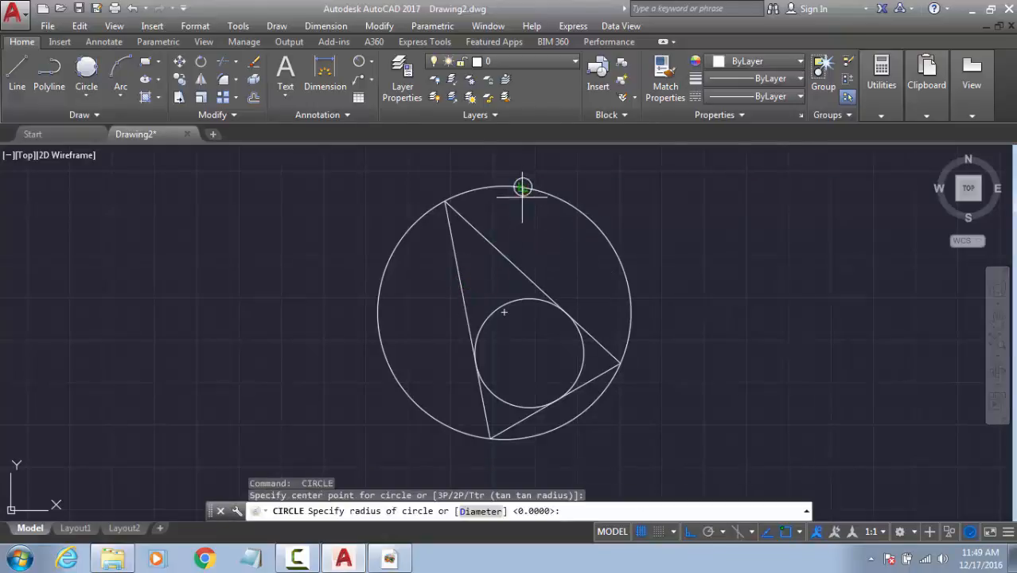
{"action": "key", "text": "Escape"}
Step: Draw a Tan, Tan, Tan circle tangent to the outer circle and the triangle's left and lower sides
{"action": "left_click", "coordinate": [88, 79]}
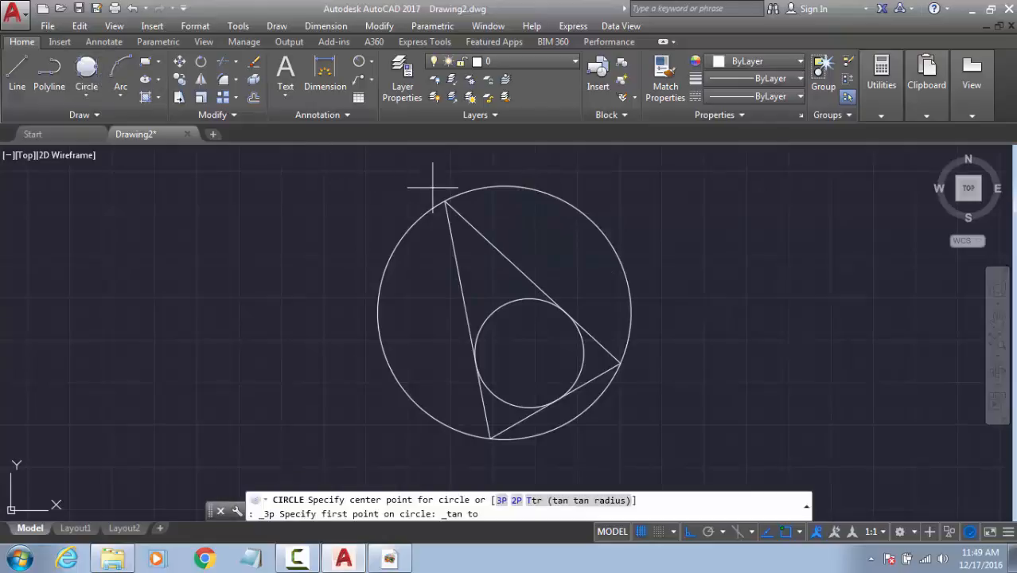
{"action": "left_click", "coordinate": [526, 185]}
{"action": "left_click", "coordinate": [461, 275]}
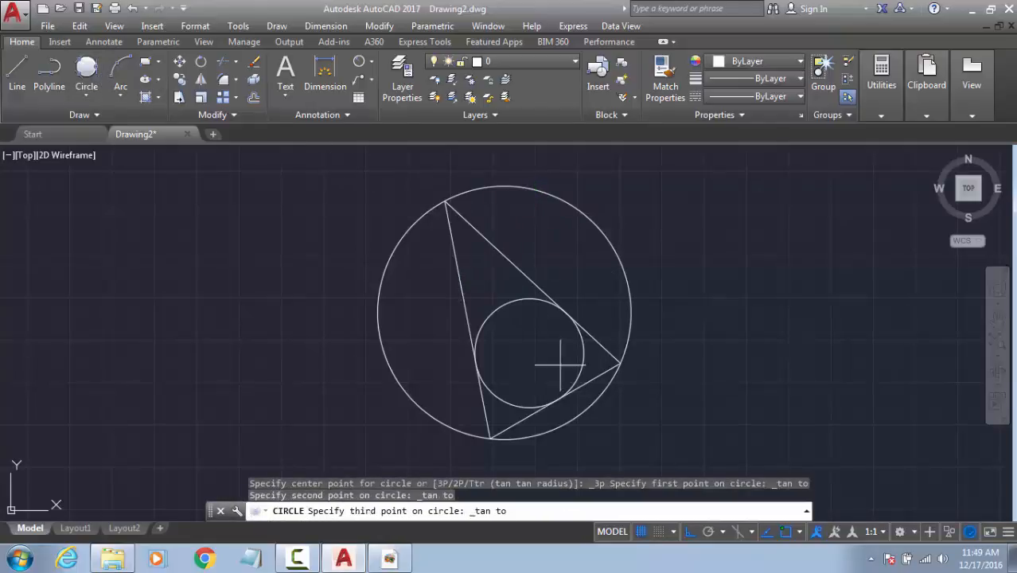
{"action": "left_click", "coordinate": [594, 376]}
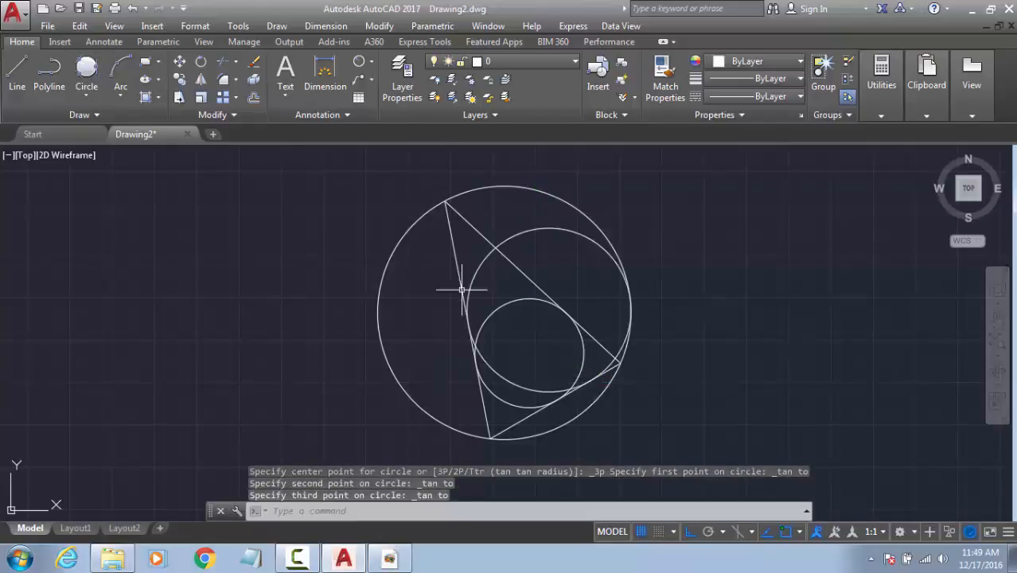
Step: Erase the two tangent circles inside the large outer circle
{"action": "left_click", "coordinate": [87, 95]}
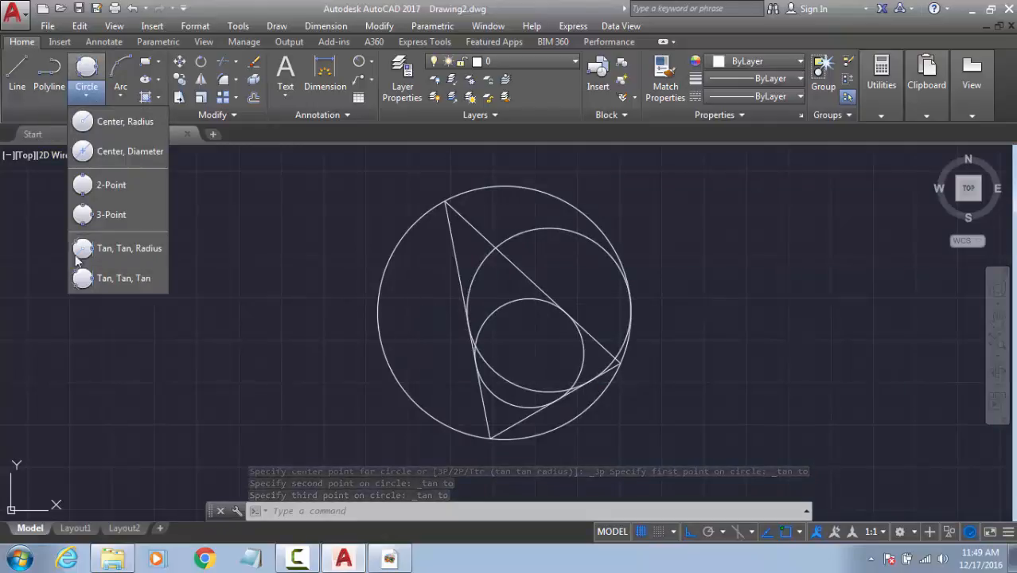
{"action": "key", "text": "Escape"}
{"action": "left_click", "coordinate": [522, 329]}
{"action": "left_click", "coordinate": [487, 284]}
{"action": "left_click", "coordinate": [526, 257]}
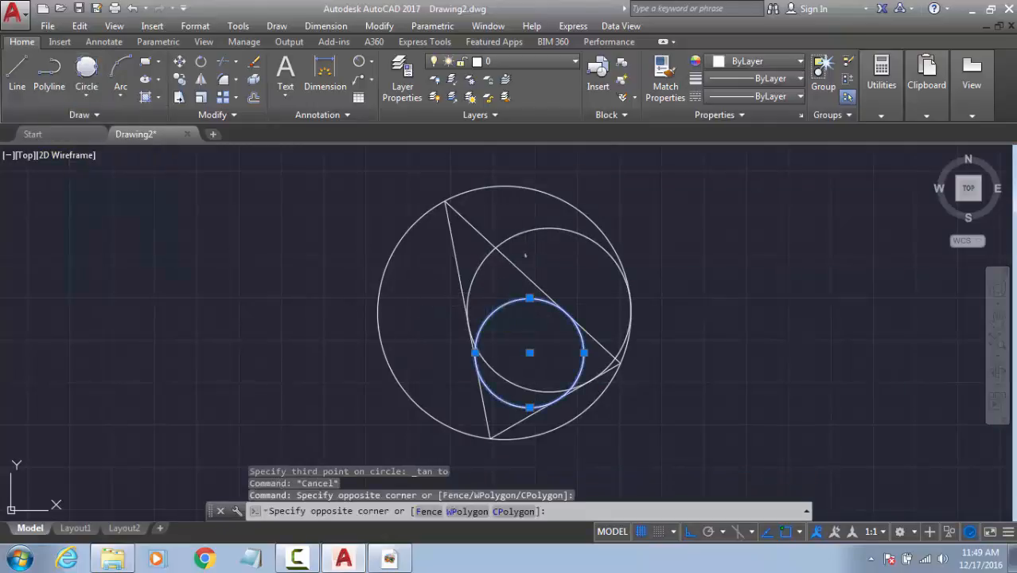
{"action": "left_click", "coordinate": [515, 231]}
{"action": "key", "text": "Delete"}
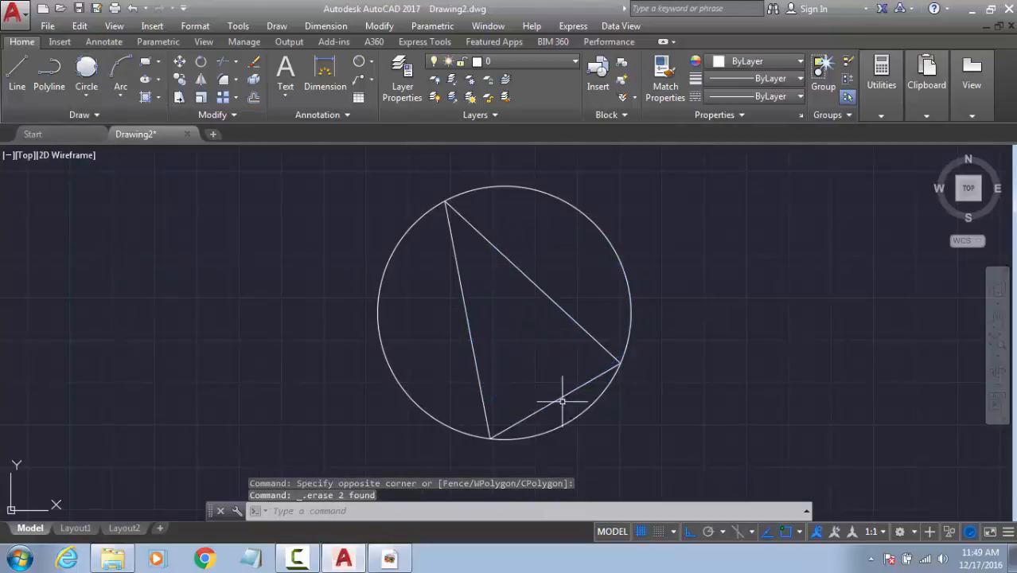
Step: Erase the large outer circle and the triangle's lower side
{"action": "left_click", "coordinate": [594, 433]}
{"action": "left_click", "coordinate": [533, 370]}
{"action": "key", "text": "Delete"}
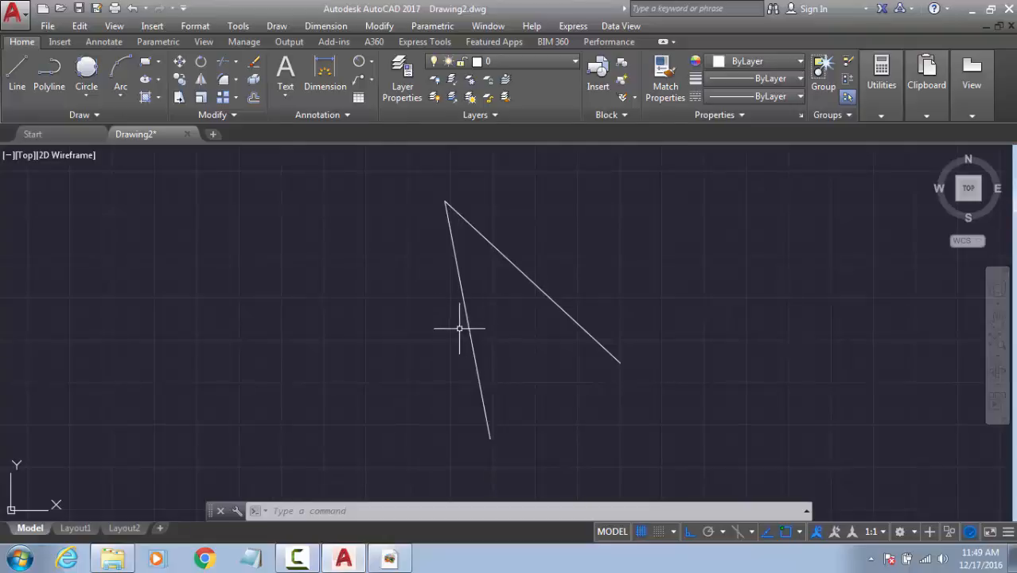
{"action": "left_click", "coordinate": [95, 97]}
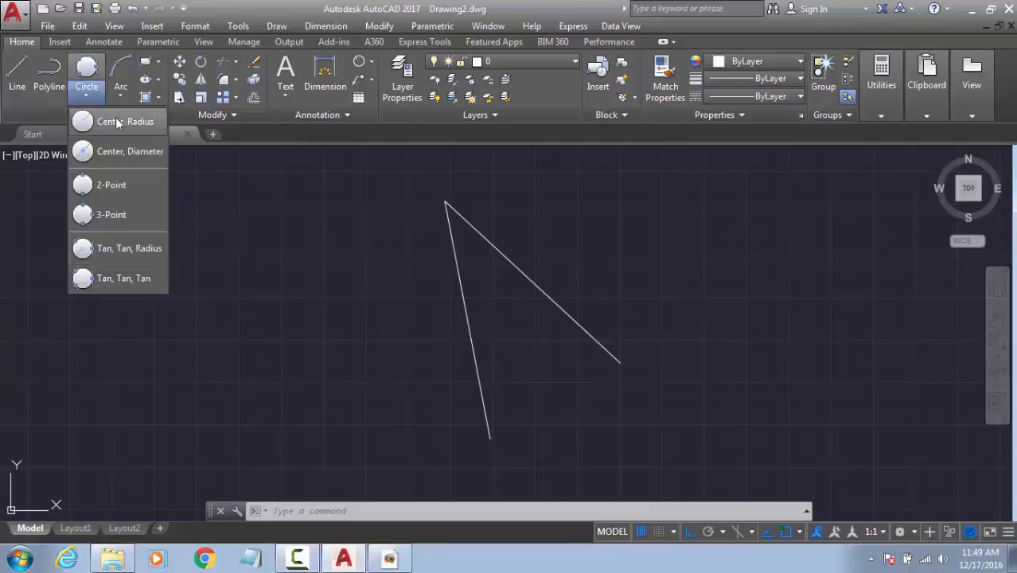
{"action": "left_click", "coordinate": [325, 76]}
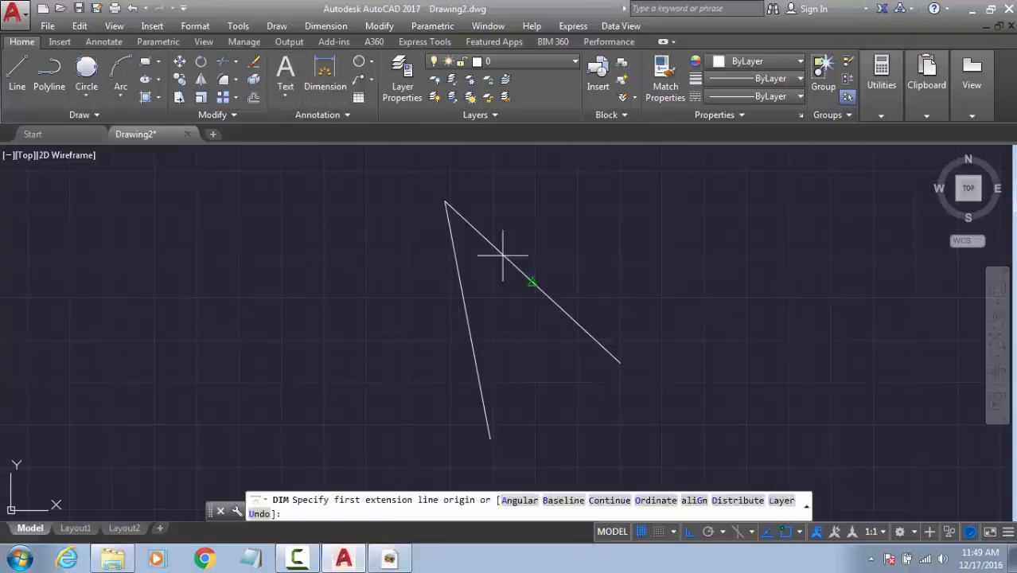
{"action": "left_click", "coordinate": [519, 371]}
{"action": "left_click", "coordinate": [581, 370]}
{"action": "scroll", "coordinate": [569, 371], "scroll_direction": "up", "scroll_amount": 5}
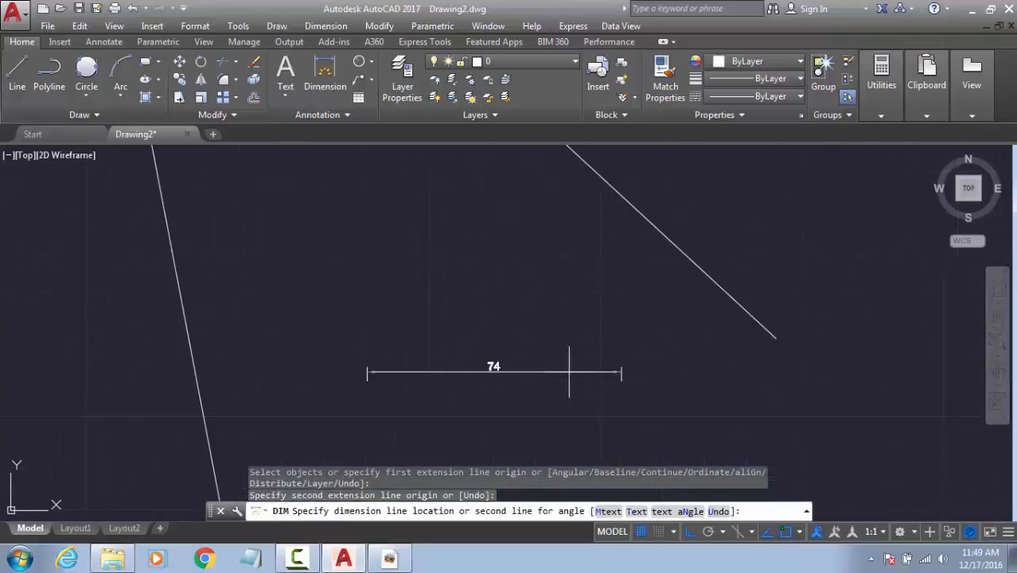
{"action": "key", "text": "Escape"}
{"action": "left_click", "coordinate": [559, 332]}
{"action": "left_click", "coordinate": [509, 386]}
{"action": "scroll", "coordinate": [491, 362], "scroll_direction": "down", "scroll_amount": 5}
{"action": "middle_click_drag", "start_coordinate": [459, 347], "coordinate": [510, 387]}
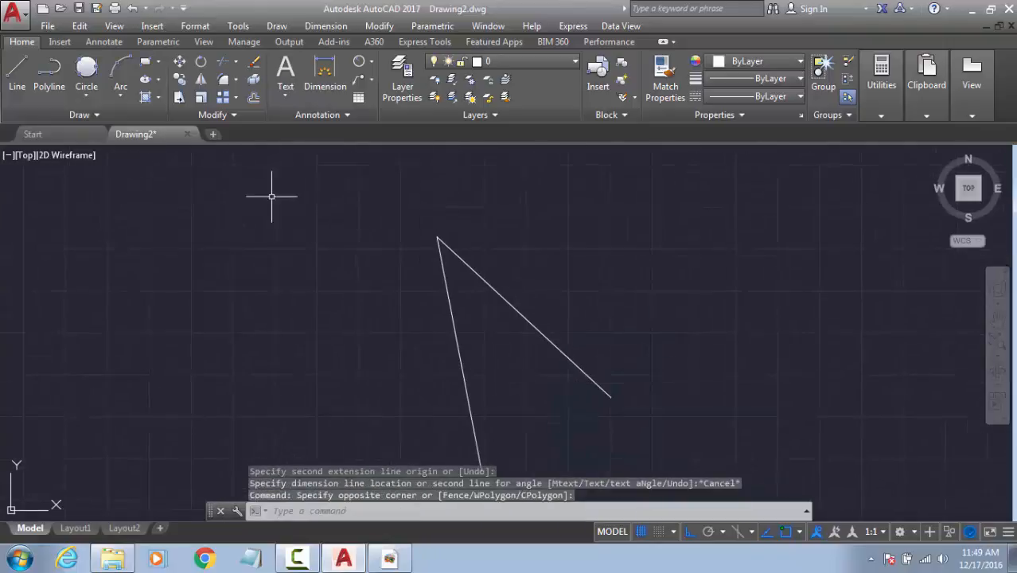
Step: Draw a Tan, Tan, Radius circle of radius 50 tangent to the two remaining lines
{"action": "left_click", "coordinate": [86, 95]}
{"action": "left_click", "coordinate": [119, 255]}
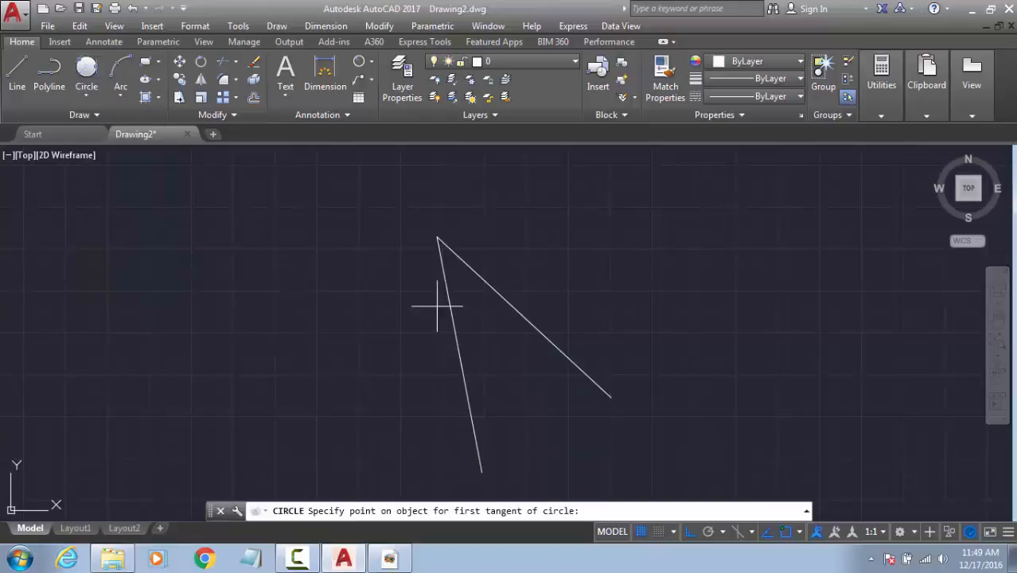
{"action": "left_click", "coordinate": [458, 321]}
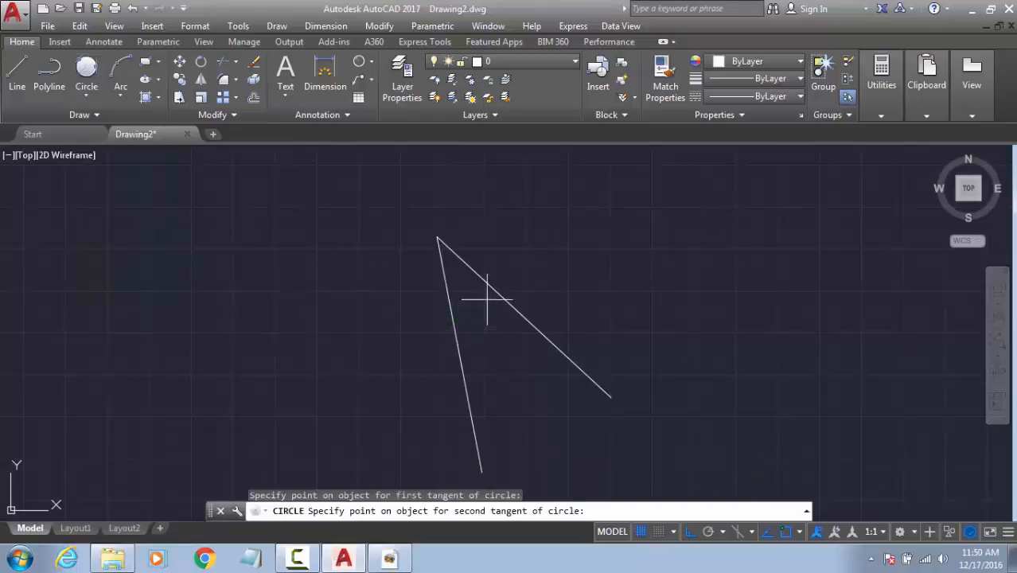
{"action": "left_click", "coordinate": [490, 300]}
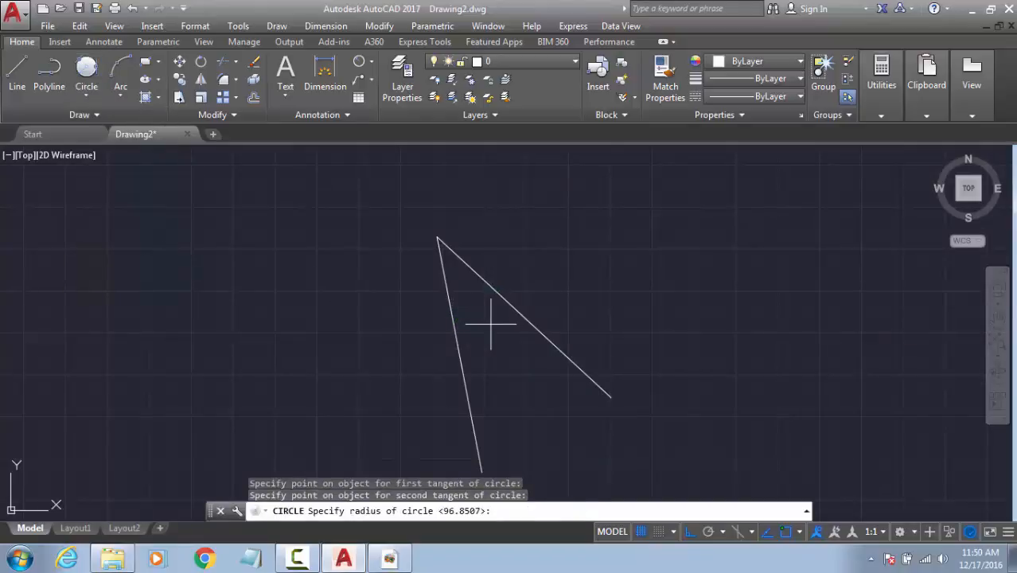
{"action": "type", "text": "50"}
{"action": "key", "text": "Return"}
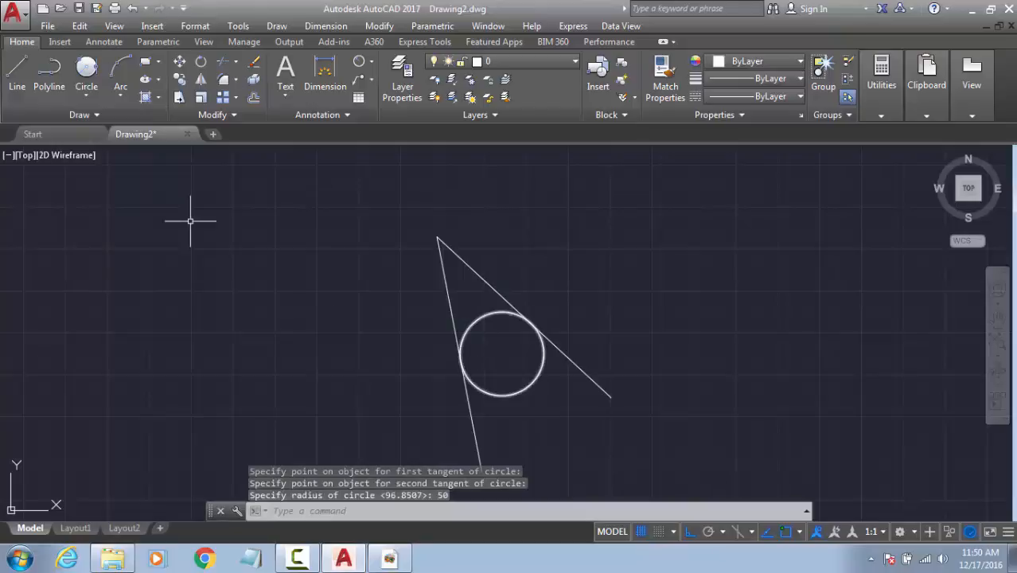
{"action": "scroll", "coordinate": [497, 305], "scroll_direction": "up", "scroll_amount": 4}
{"action": "scroll", "coordinate": [517, 318], "scroll_direction": "down", "scroll_amount": 2}
{"action": "key", "text": "Escape"}
{"action": "key", "text": "Escape"}
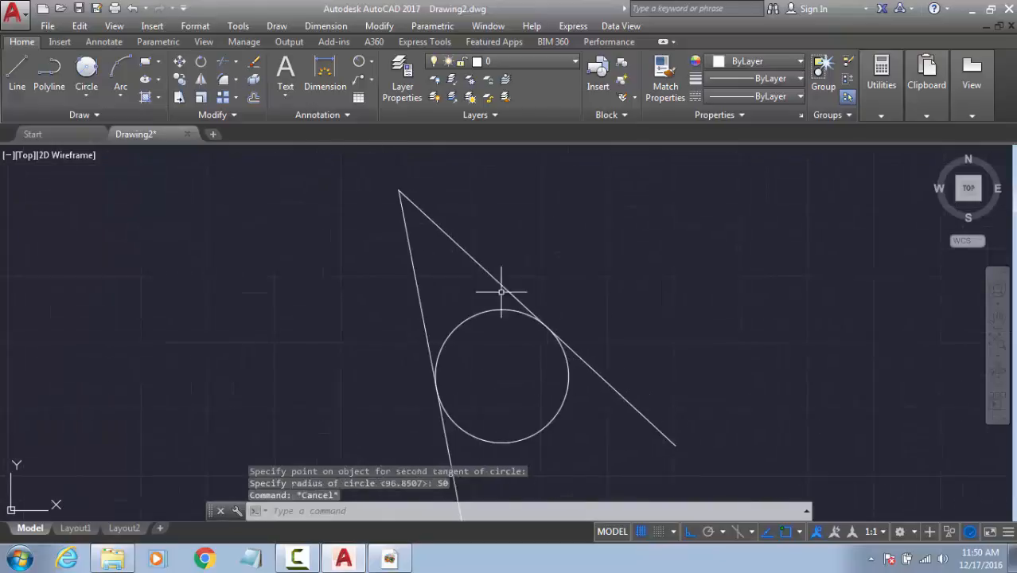
{"action": "left_click", "coordinate": [310, 85]}
{"action": "key", "text": "Return"}
{"action": "left_click", "coordinate": [399, 190]}
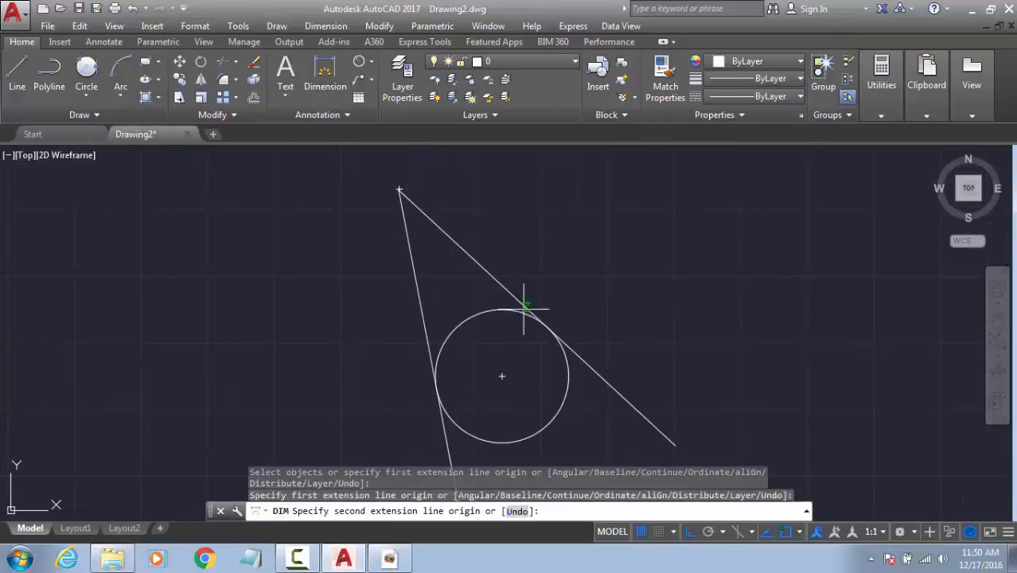
{"action": "left_click", "coordinate": [547, 326]}
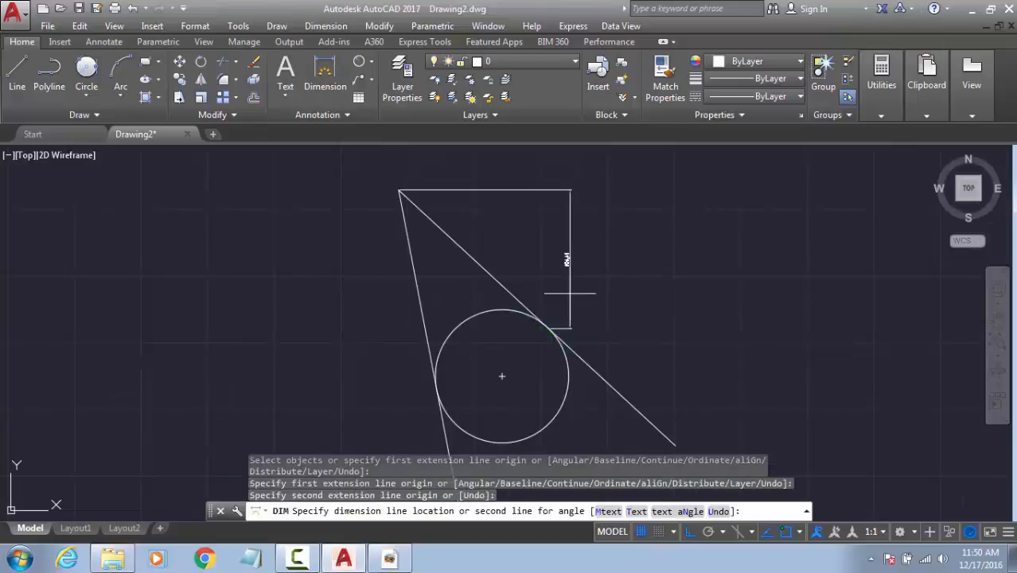
{"action": "key", "text": "Escape"}
{"action": "left_click", "coordinate": [324, 78]}
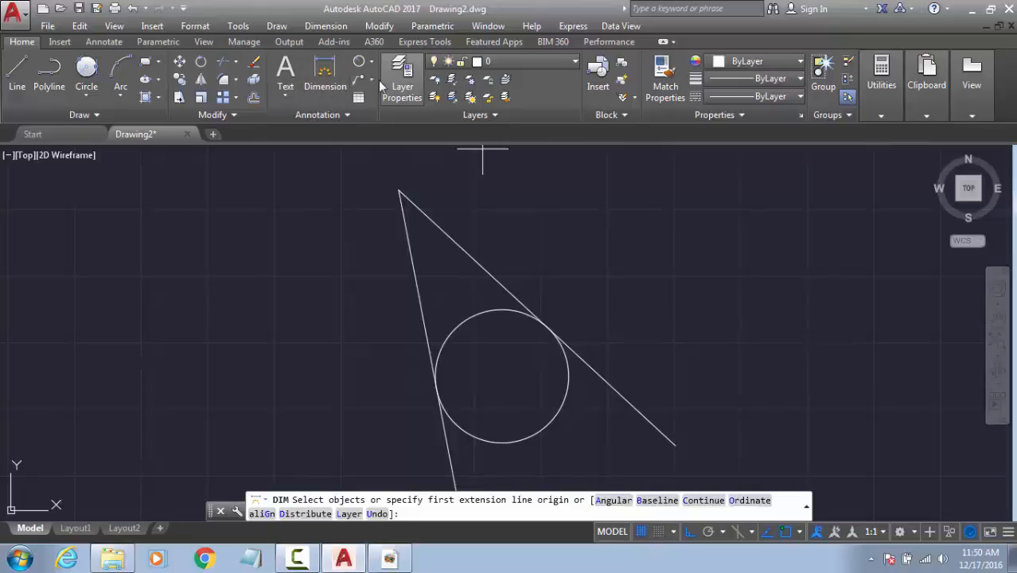
Step: Add an aligned dimension from the lines' shared apex to the circle's tangent point on the right-hand line
{"action": "left_click", "coordinate": [371, 62]}
{"action": "left_click", "coordinate": [383, 114]}
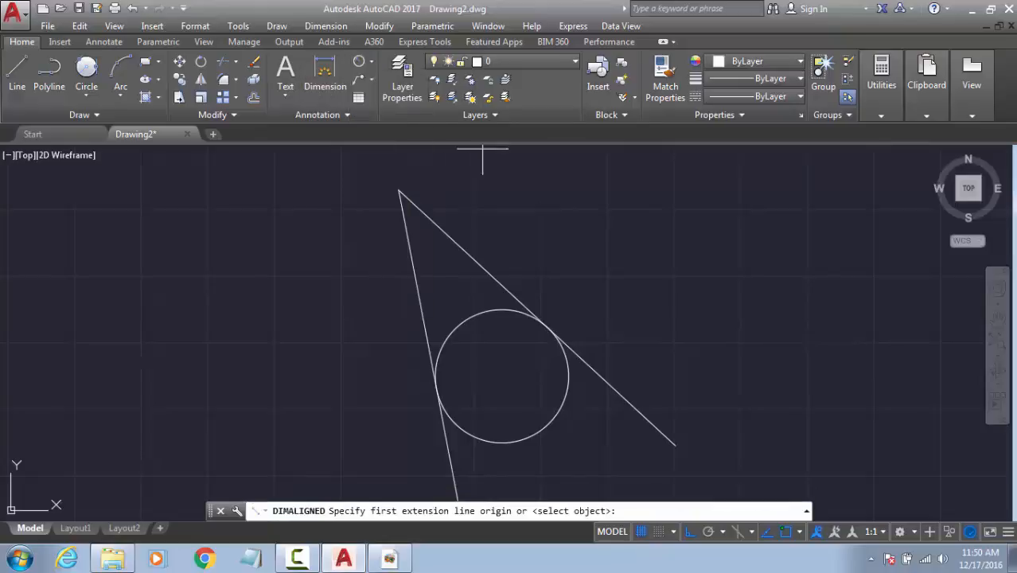
{"action": "left_click", "coordinate": [399, 189]}
{"action": "left_click", "coordinate": [545, 324]}
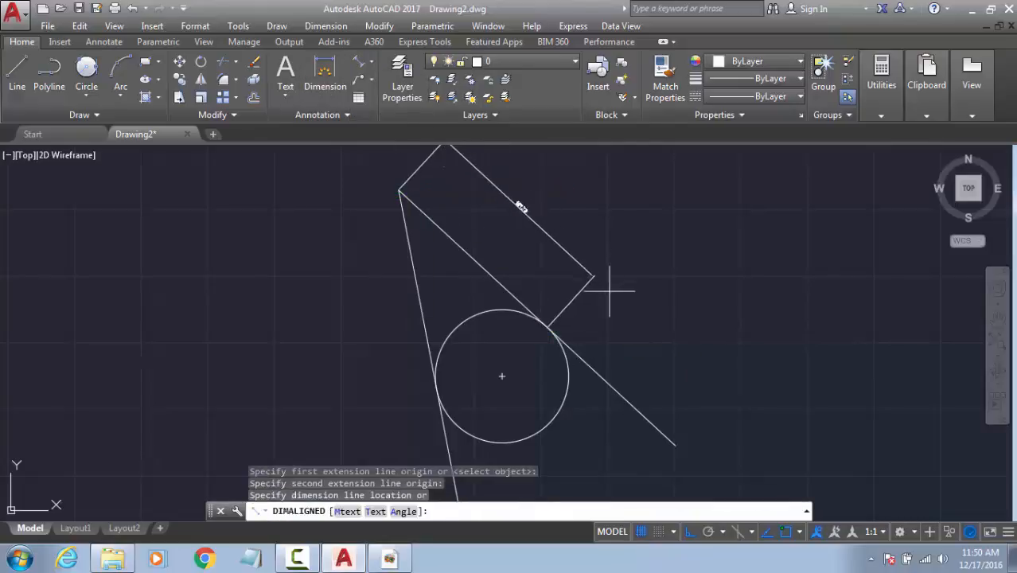
{"action": "left_click", "coordinate": [488, 211]}
{"action": "scroll", "coordinate": [524, 200], "scroll_direction": "up", "scroll_amount": 3}
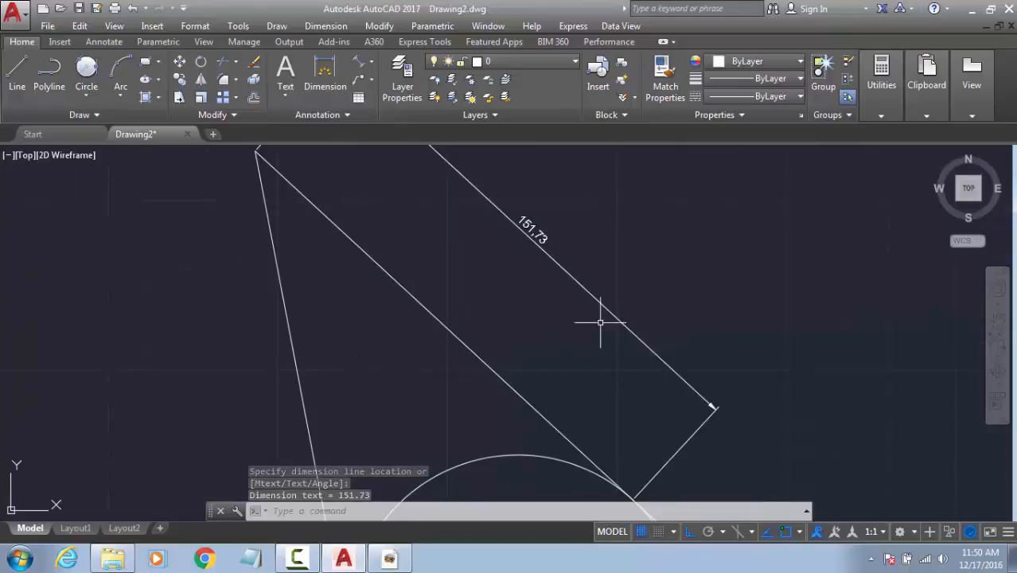
{"action": "scroll", "coordinate": [660, 266], "scroll_direction": "down", "scroll_amount": 4}
{"action": "key", "text": "Escape"}
Step: Erase the circle, both sloping lines and the aligned dimension
{"action": "left_click", "coordinate": [689, 248]}
{"action": "left_click", "coordinate": [469, 397]}
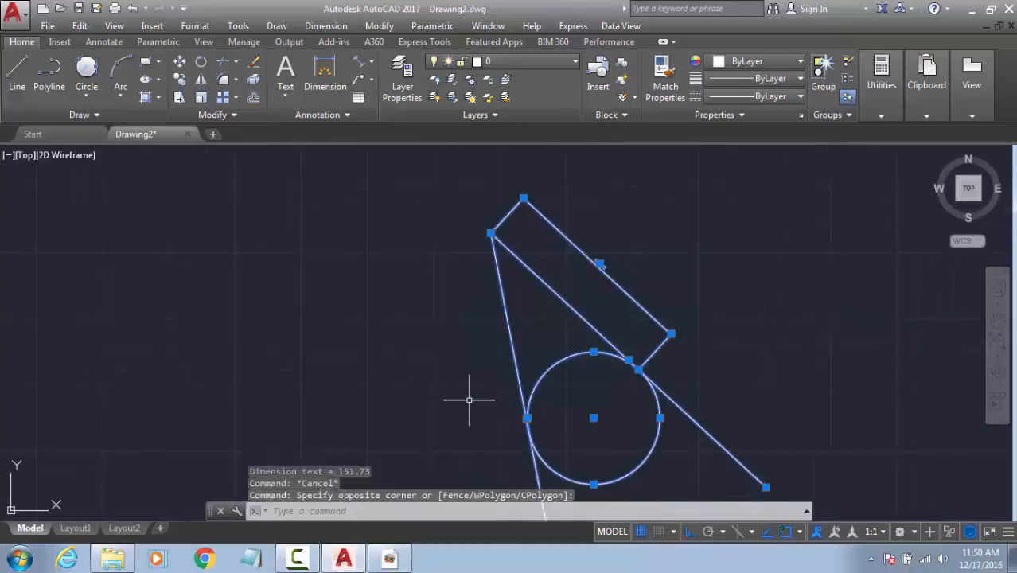
{"action": "key", "text": "Delete"}
{"action": "key", "text": "Escape"}
{"action": "key", "text": "Escape"}
{"action": "key", "text": "Escape"}
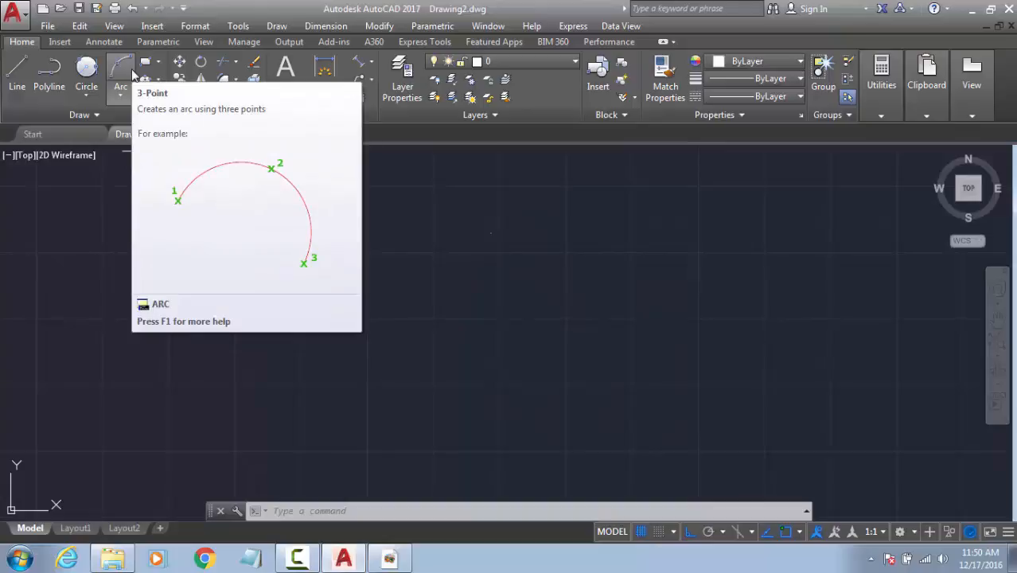
{"action": "key", "text": "Escape"}
{"action": "key", "text": "Escape"}
Step: Undo the recent erasures, dimension and large circles back to the earlier outline of connected lines beside the two small circles
{"action": "key", "text": "ctrl+z"}
{"action": "key", "text": "ctrl+z"}
{"action": "key", "text": "ctrl+z"}
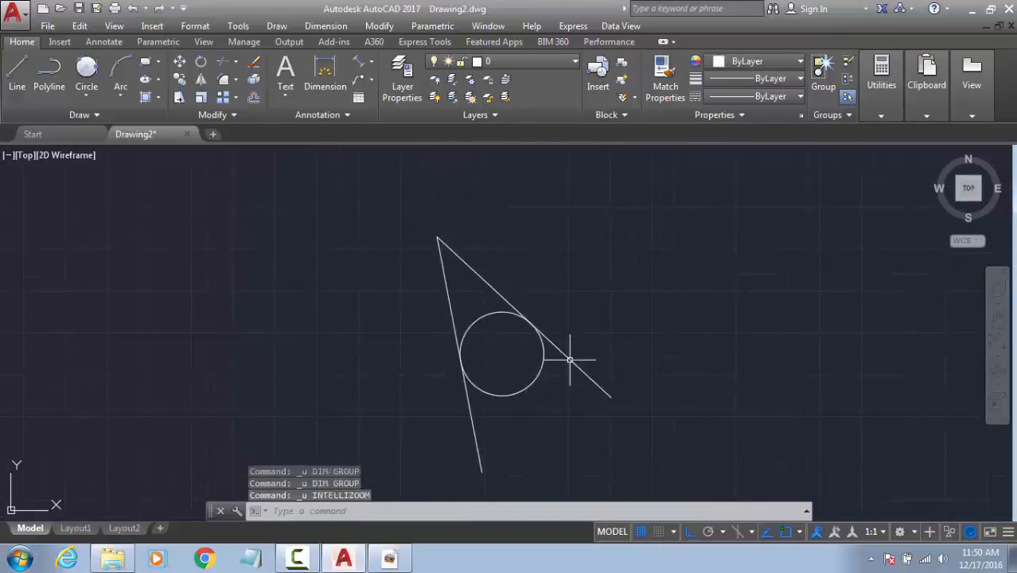
{"action": "key", "text": "ctrl+z"}
{"action": "key", "text": "ctrl+z"}
{"action": "key", "text": "ctrl+z"}
{"action": "key", "text": "ctrl+z"}
{"action": "key", "text": "ctrl+z"}
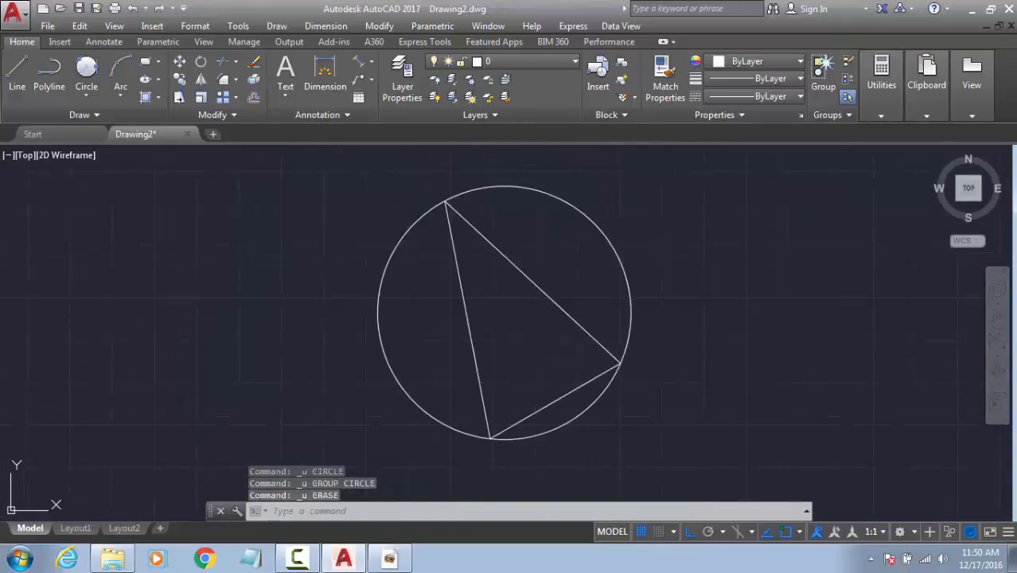
{"action": "key", "text": "ctrl+z"}
{"action": "key", "text": "ctrl+z"}
{"action": "key", "text": "ctrl+z"}
{"action": "key", "text": "ctrl+z"}
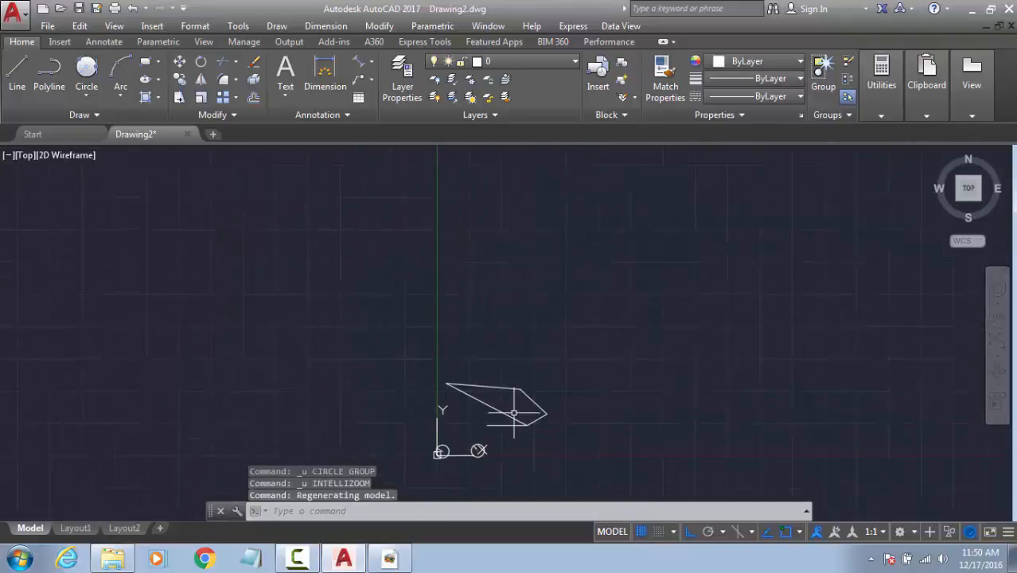
{"action": "key", "text": "Escape"}
{"action": "type", "text": "c"}
{"action": "key", "text": "Return"}
{"action": "key", "text": "Escape"}
Step: Draw a three-point arc from the outline's far-left corner through its upper corner to its far-right corner
{"action": "type", "text": "a"}
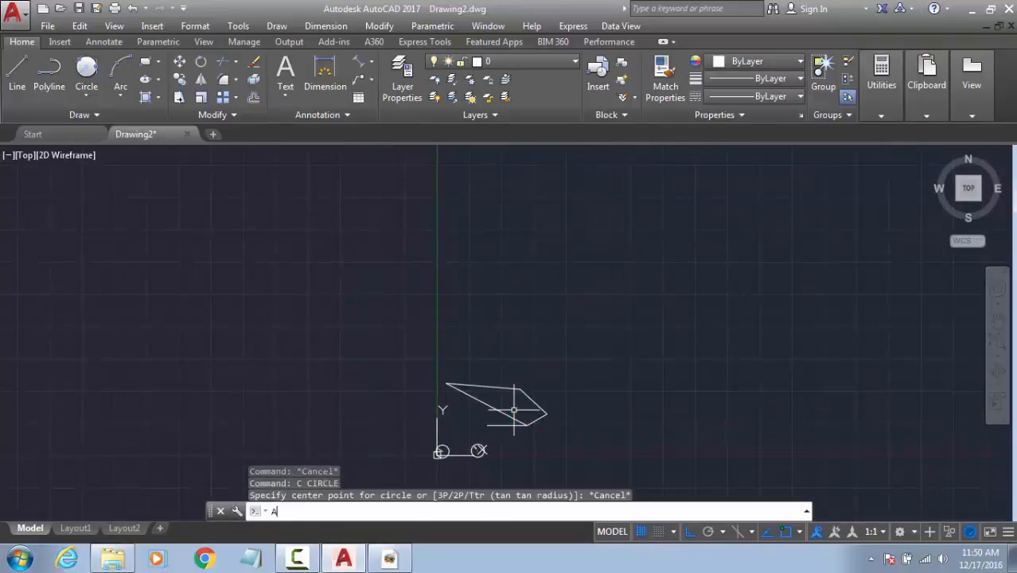
{"action": "key", "text": "Return"}
{"action": "scroll", "coordinate": [525, 383], "scroll_direction": "up", "scroll_amount": 5}
{"action": "left_click", "coordinate": [165, 389]}
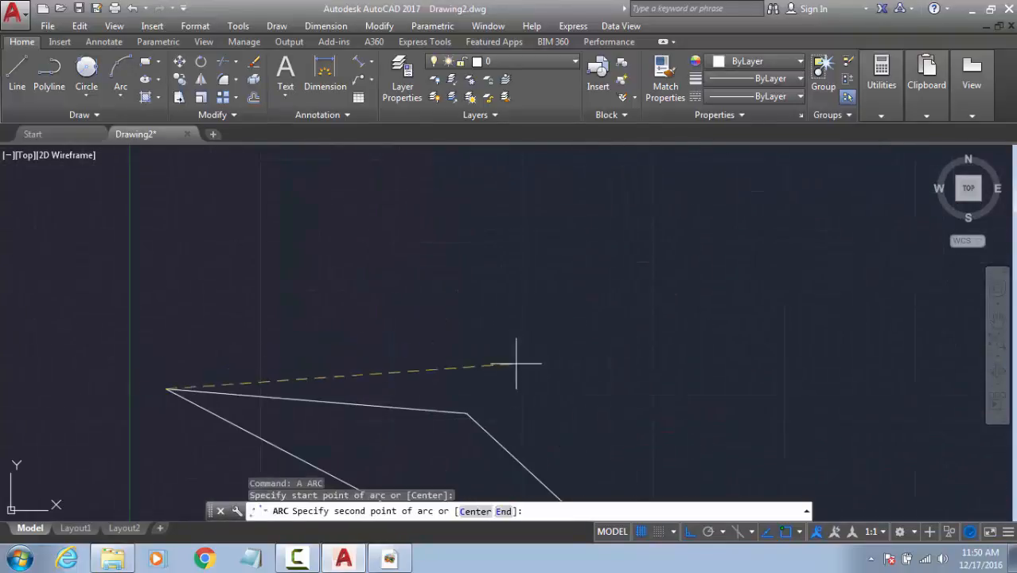
{"action": "left_click", "coordinate": [467, 413]}
{"action": "scroll", "coordinate": [612, 354], "scroll_direction": "down", "scroll_amount": 3}
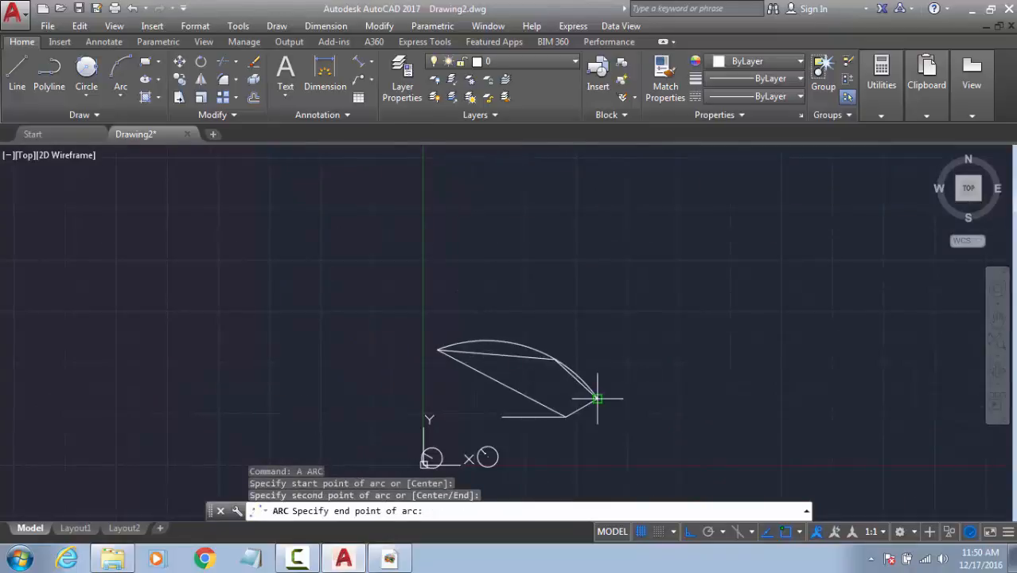
{"action": "left_click", "coordinate": [596, 398]}
{"action": "scroll", "coordinate": [567, 377], "scroll_direction": "up", "scroll_amount": 4}
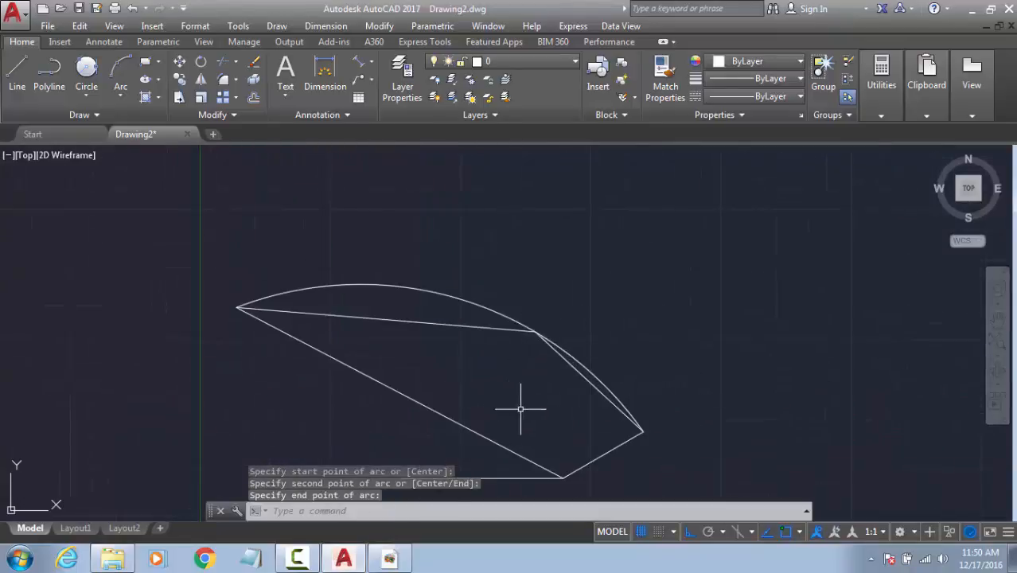
Step: Erase the three lines meeting at the outline's lowest corner, keeping the arc and its two chords
{"action": "left_click", "coordinate": [567, 410]}
{"action": "left_click", "coordinate": [510, 481]}
{"action": "key", "text": "Delete"}
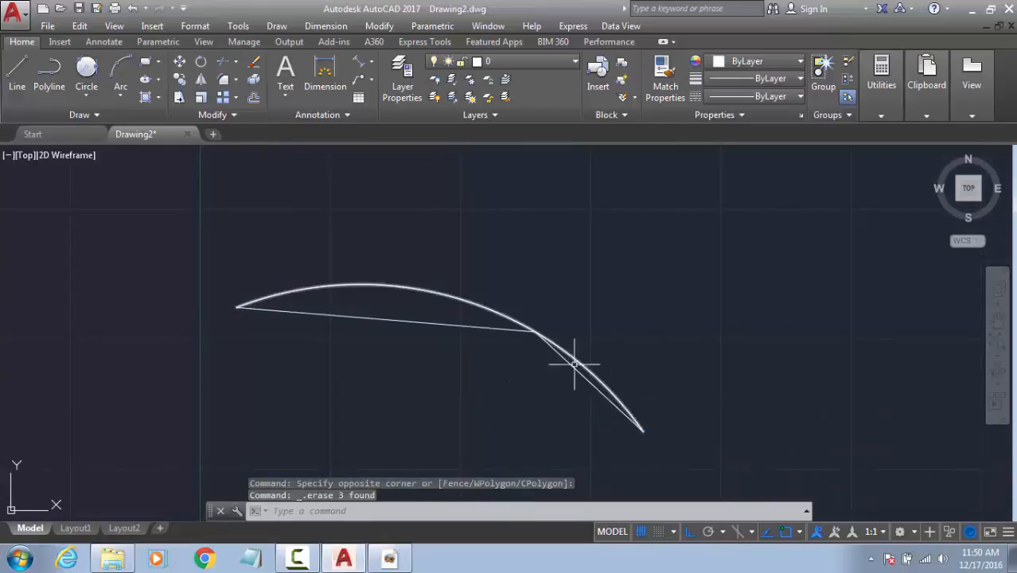
{"action": "key", "text": "Escape"}
{"action": "left_click", "coordinate": [87, 93]}
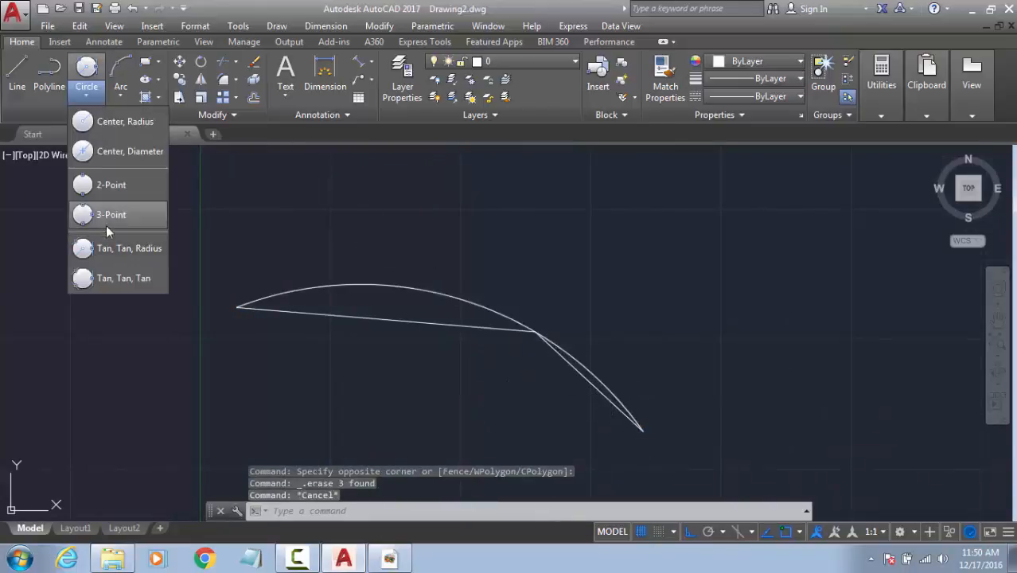
{"action": "left_click", "coordinate": [123, 94]}
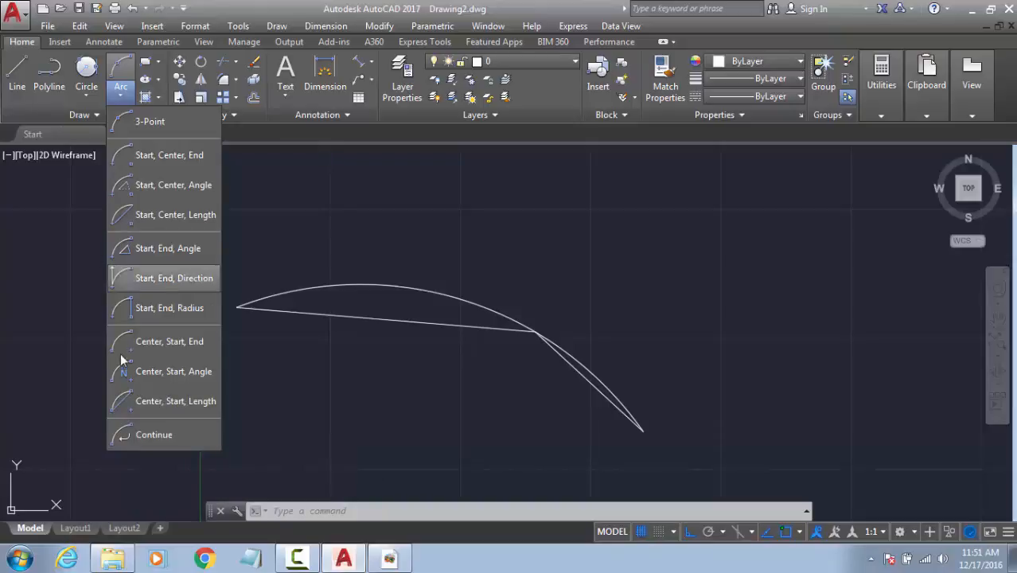
{"action": "key", "text": "Escape"}
{"action": "key", "text": "Escape"}
{"action": "key", "text": "Escape"}
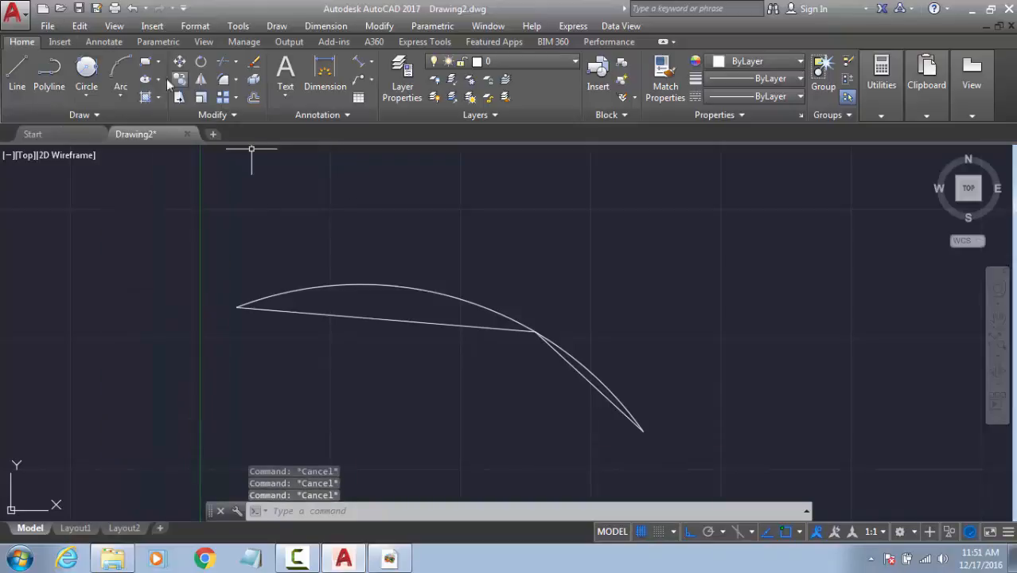
{"action": "scroll", "coordinate": [406, 298], "scroll_direction": "down", "scroll_amount": 1}
{"action": "middle_click_drag", "start_coordinate": [672, 299], "coordinate": [406, 309]}
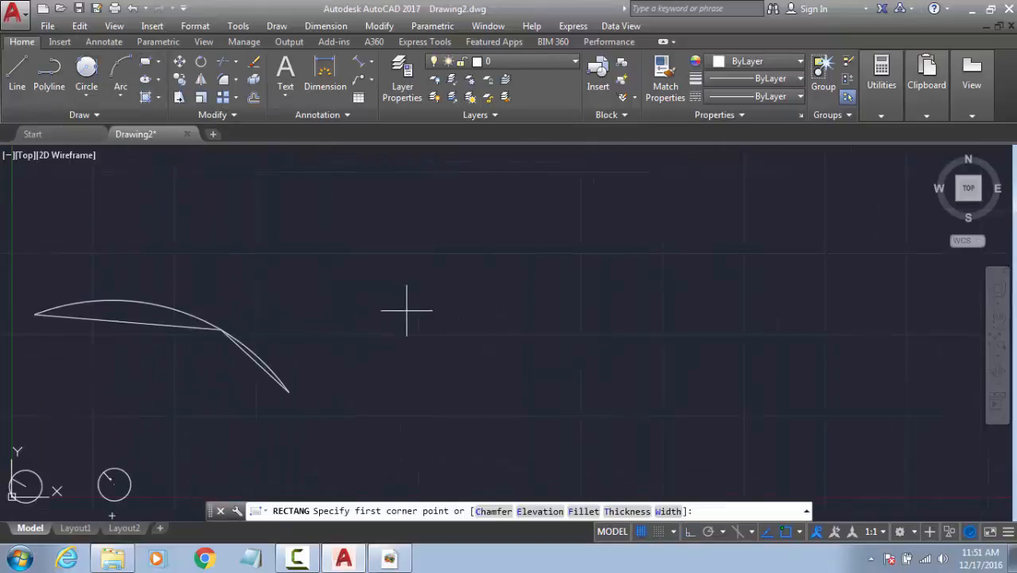
{"action": "left_click", "coordinate": [393, 354]}
{"action": "key", "text": "Escape"}
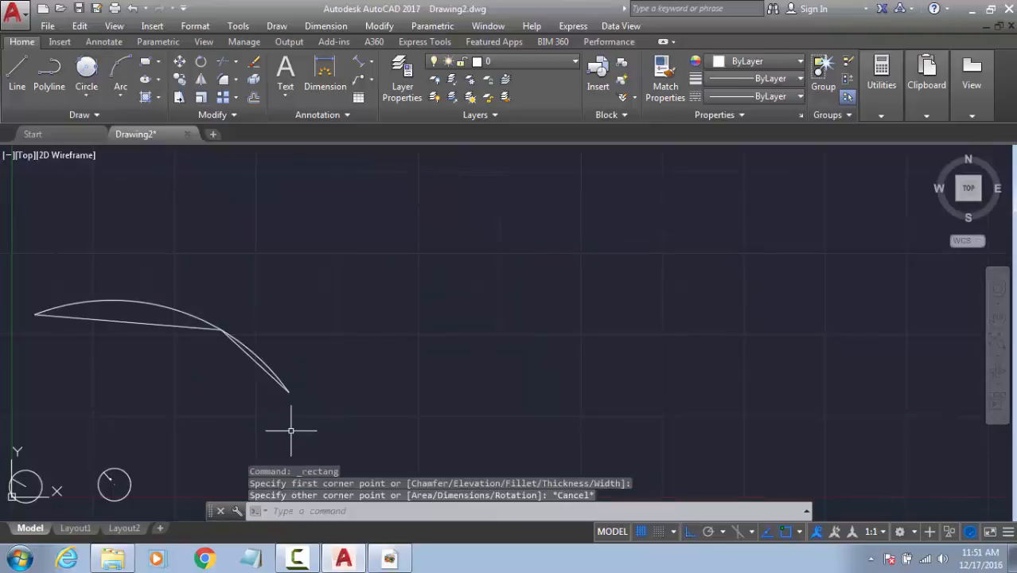
{"action": "left_click", "coordinate": [358, 387]}
{"action": "key", "text": "Escape"}
Step: Draw a rectangle from two opposite corners in the empty area beside the arc
{"action": "key", "text": "Return"}
{"action": "left_click", "coordinate": [347, 383]}
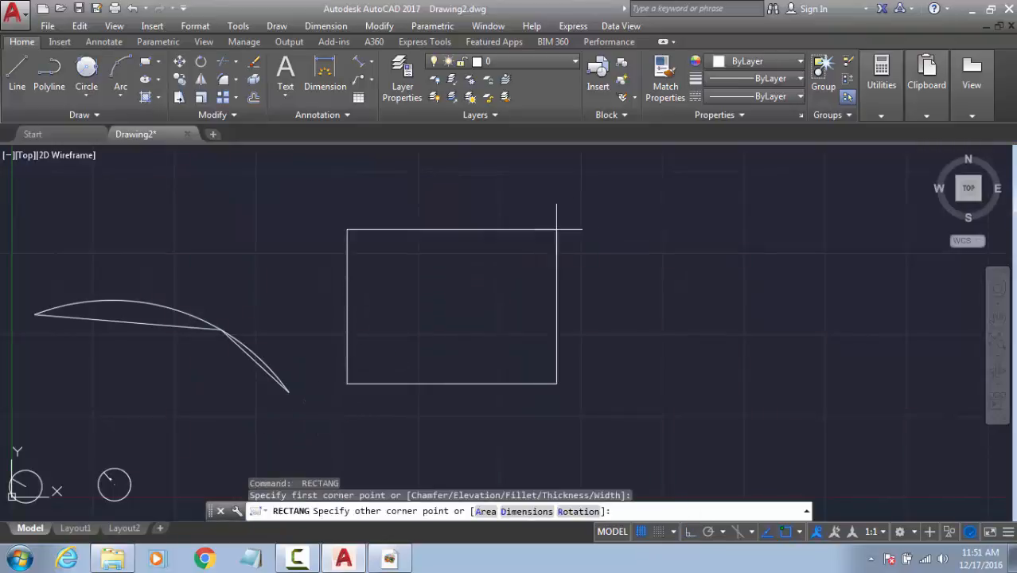
{"action": "left_click", "coordinate": [585, 217]}
{"action": "key", "text": "Escape"}
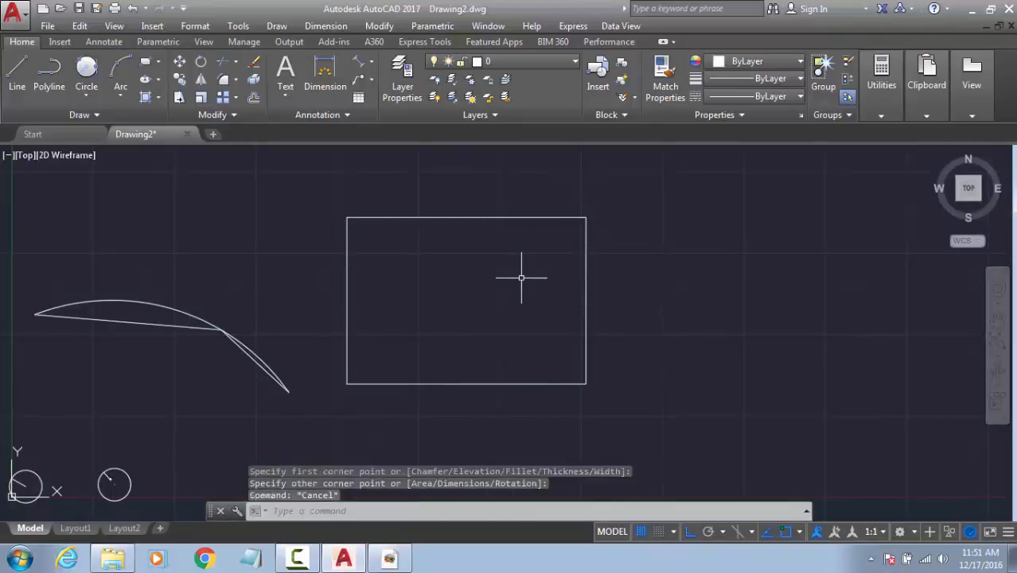
Step: Draw a rectangle by dimensions with length 50 and width 50 in the empty area beyond the large rectangle
{"action": "middle_click_drag", "start_coordinate": [509, 409], "coordinate": [85, 409]}
{"action": "key", "text": "Return"}
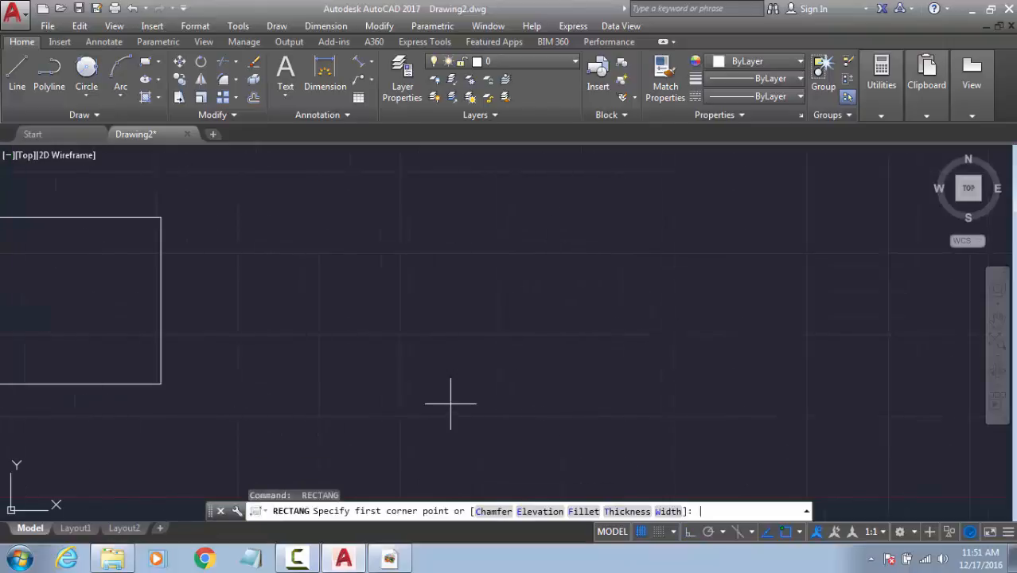
{"action": "left_click", "coordinate": [320, 379]}
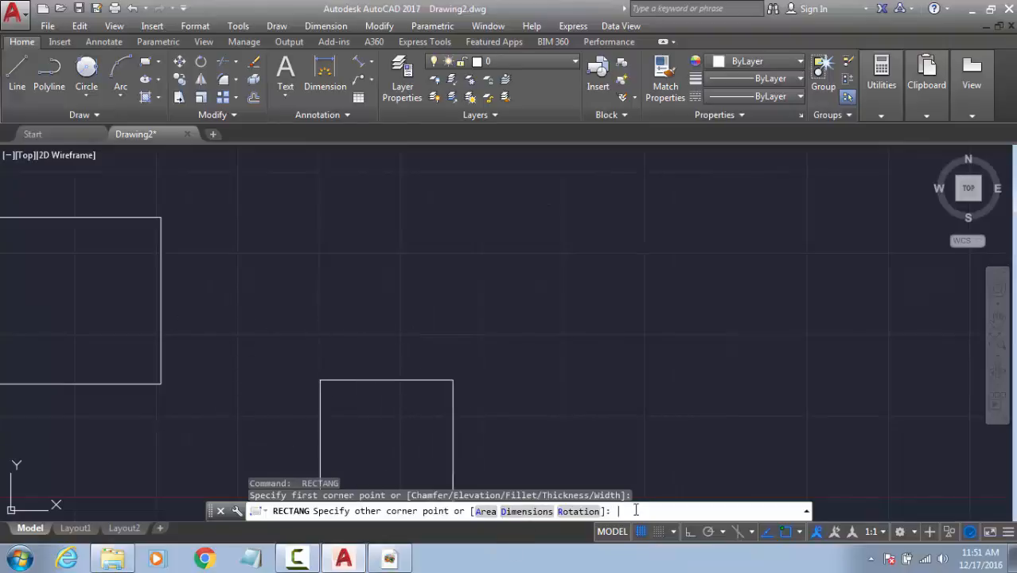
{"action": "type", "text": "D"}
{"action": "key", "text": "Return"}
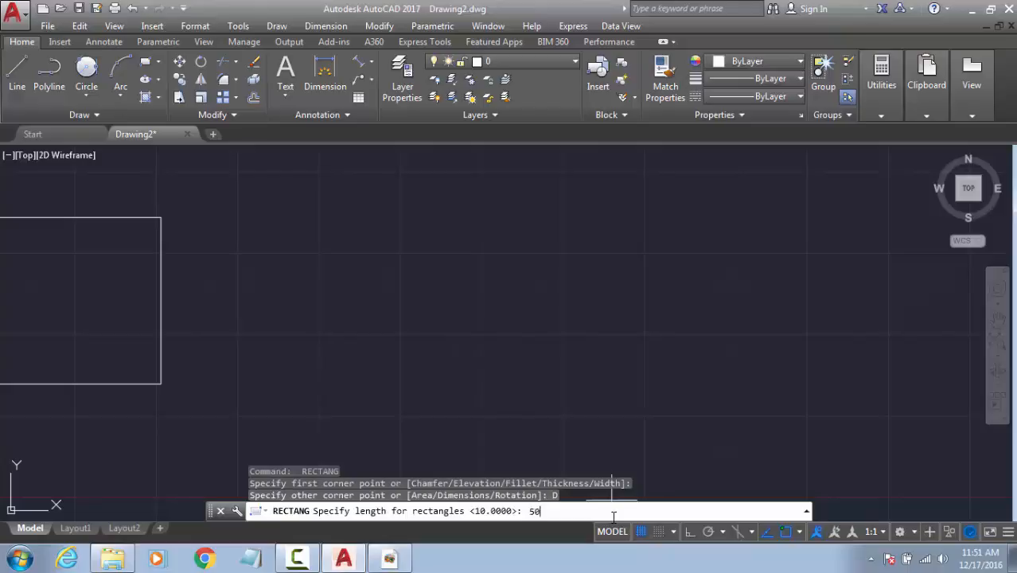
{"action": "key", "text": "Return"}
{"action": "type", "text": "50"}
{"action": "key", "text": "Return"}
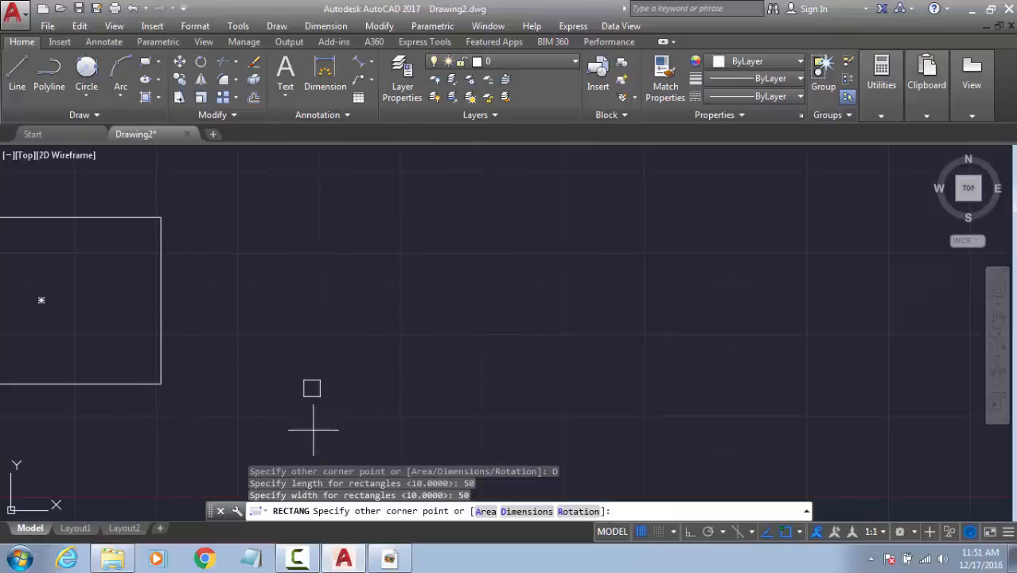
{"action": "scroll", "coordinate": [337, 413], "scroll_direction": "up", "scroll_amount": 5}
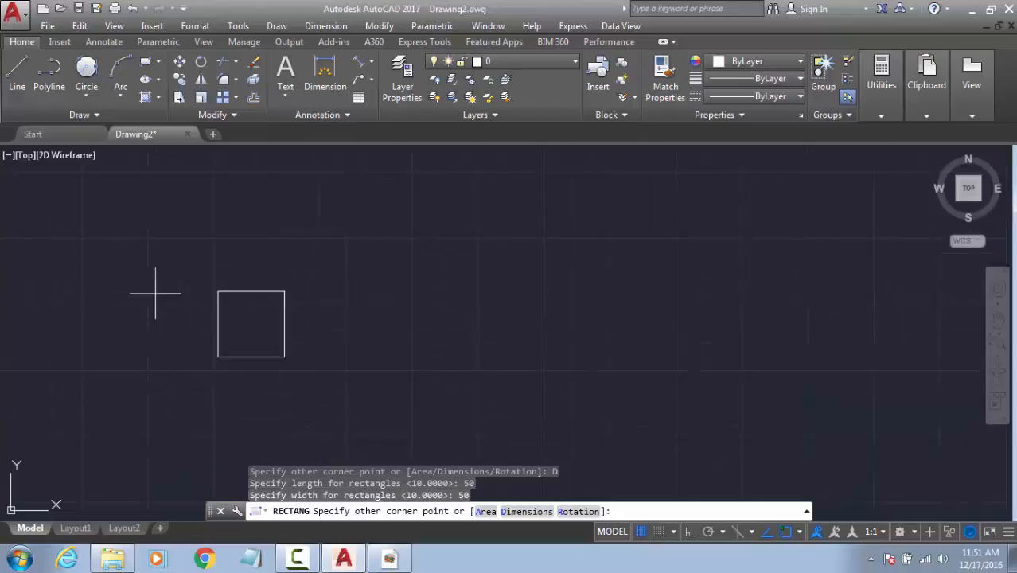
{"action": "left_click", "coordinate": [482, 233]}
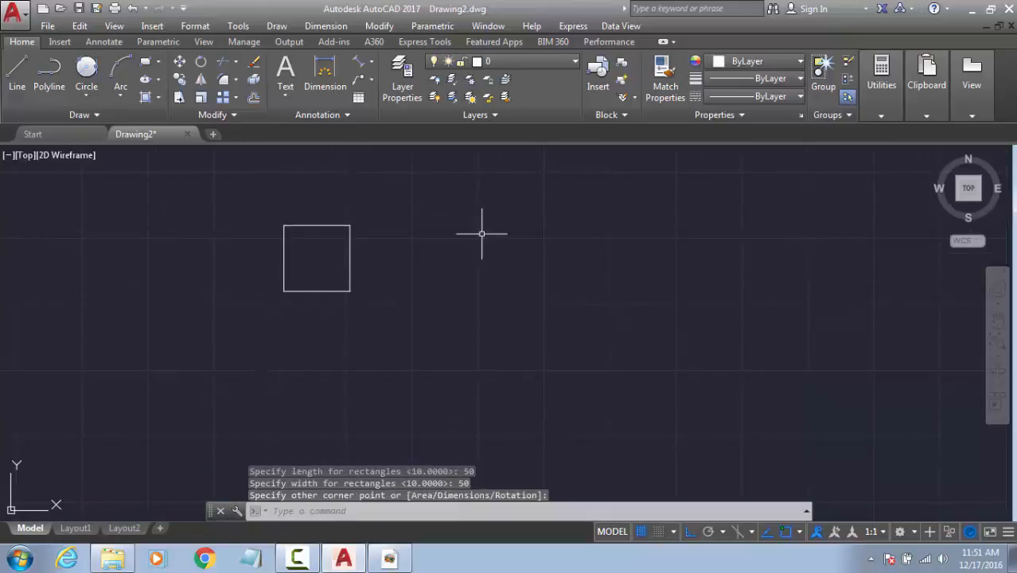
Step: Draw an upright rectangle by dimensions with length 10 and width 200 just beyond the small square
{"action": "scroll", "coordinate": [336, 236], "scroll_direction": "down", "scroll_amount": 4}
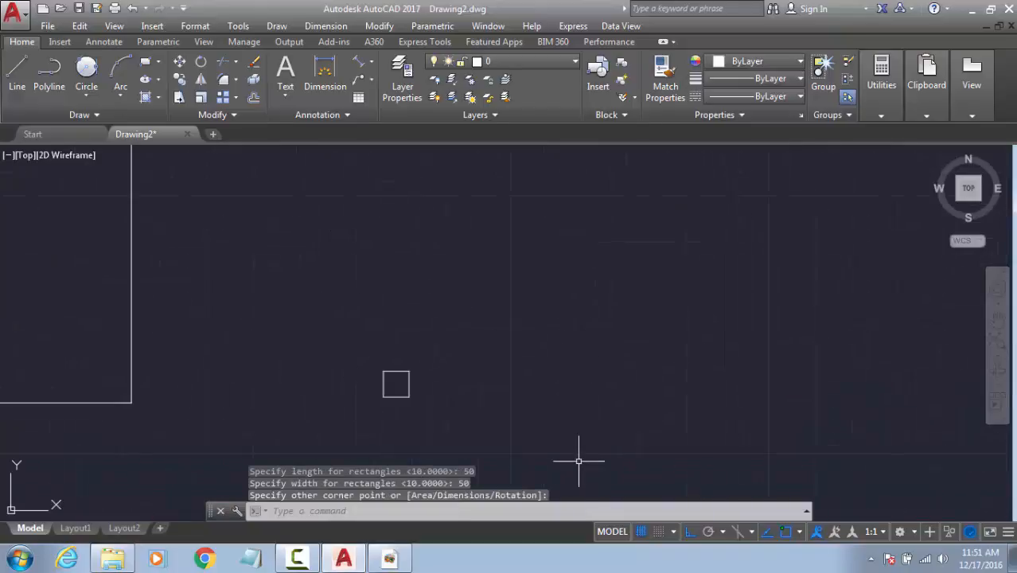
{"action": "key", "text": "Return"}
{"action": "left_click", "coordinate": [452, 393]}
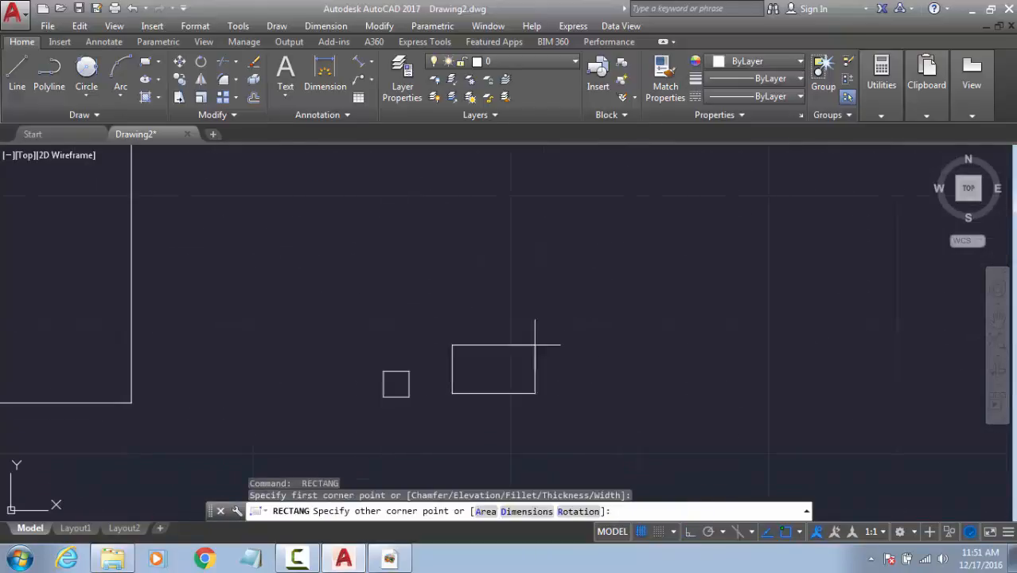
{"action": "left_click", "coordinate": [526, 510]}
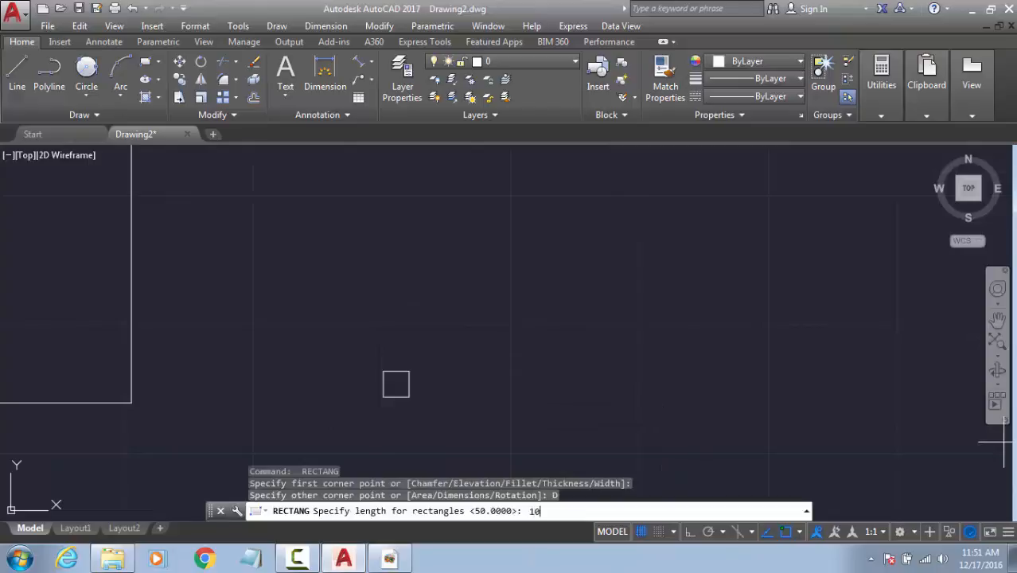
{"action": "type", "text": "10"}
{"action": "key", "text": "Return"}
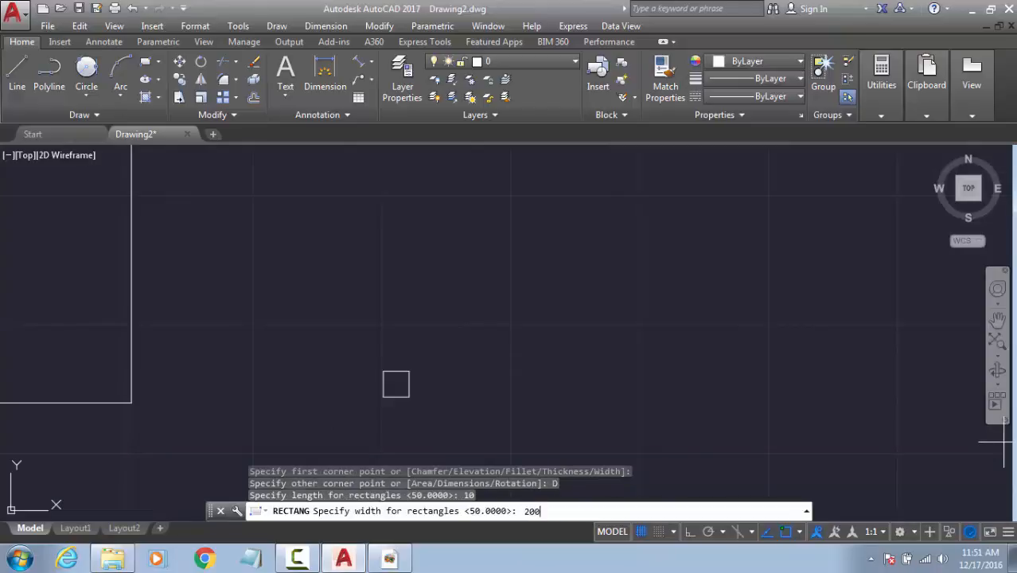
{"action": "key", "text": "Return"}
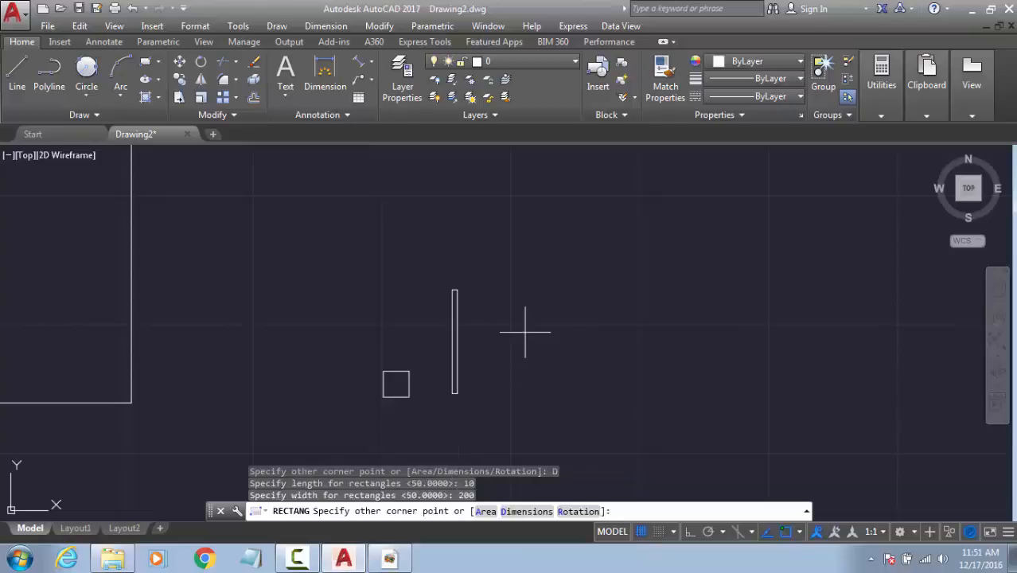
{"action": "scroll", "coordinate": [449, 403], "scroll_direction": "up", "scroll_amount": 6}
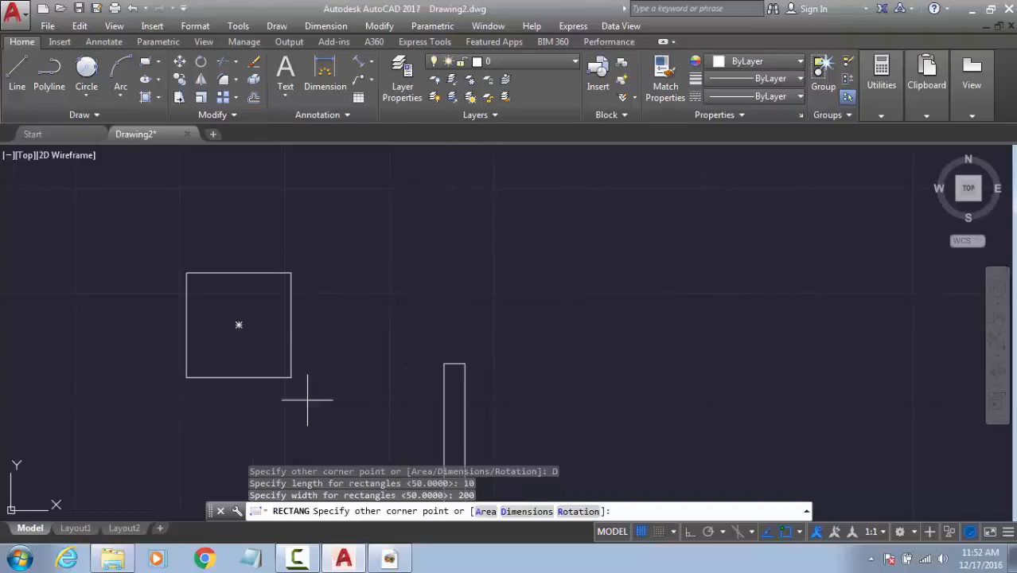
{"action": "left_click", "coordinate": [652, 216]}
Step: Draw a rectangle with length 10 and width 200 rising from the large rectangle's upper-right corner
{"action": "scroll", "coordinate": [517, 366], "scroll_direction": "down", "scroll_amount": 10}
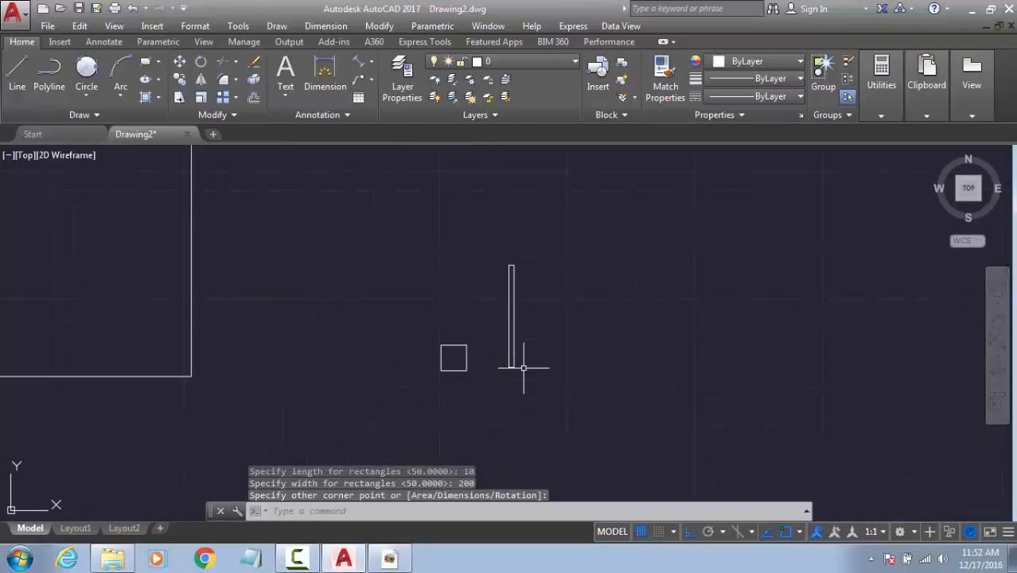
{"action": "key", "text": "Return"}
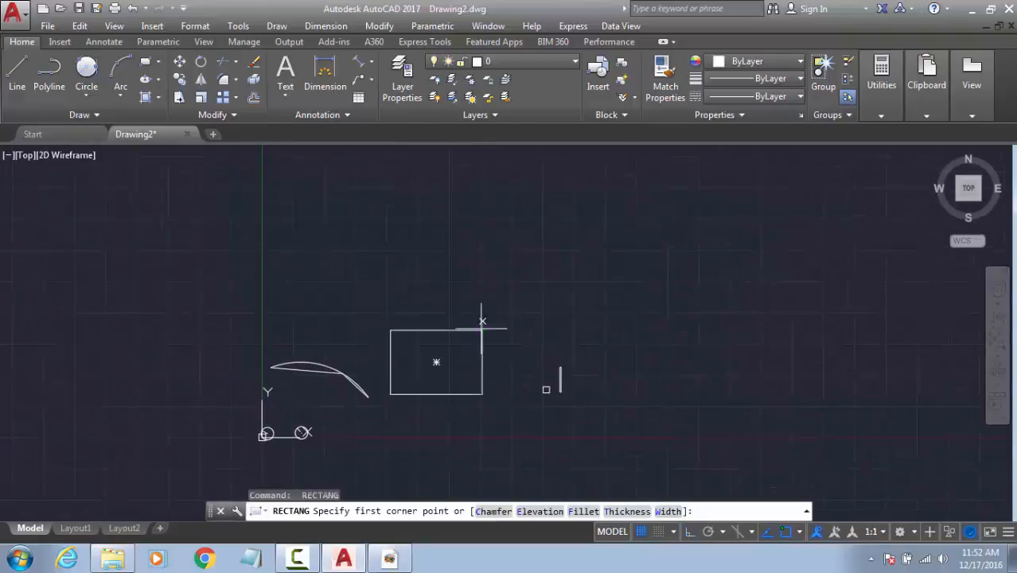
{"action": "scroll", "coordinate": [482, 321], "scroll_direction": "up", "scroll_amount": 4}
{"action": "left_click", "coordinate": [485, 323]}
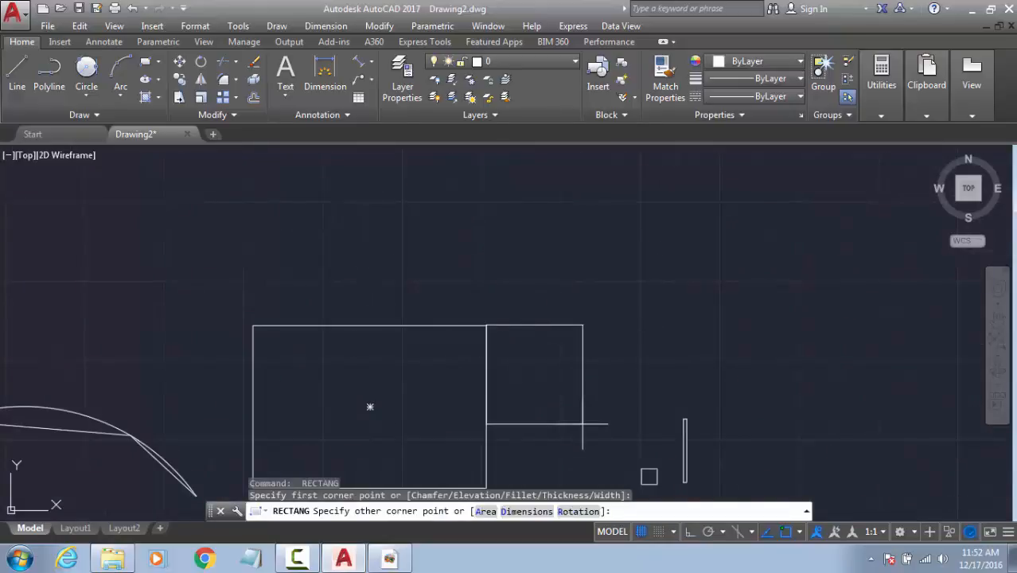
{"action": "type", "text": "D"}
{"action": "key", "text": "Return"}
{"action": "key", "text": "Return"}
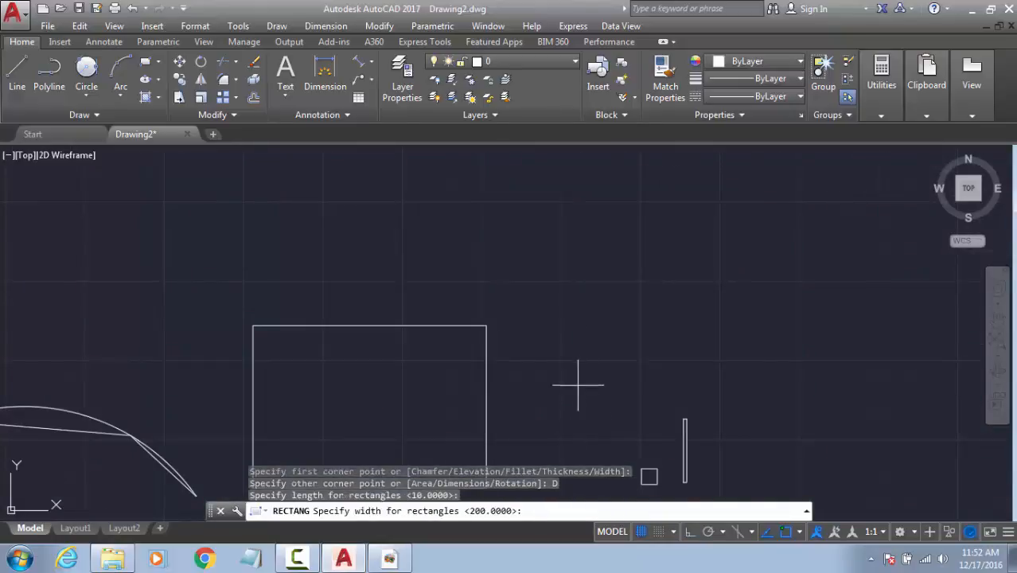
{"action": "key", "text": "Return"}
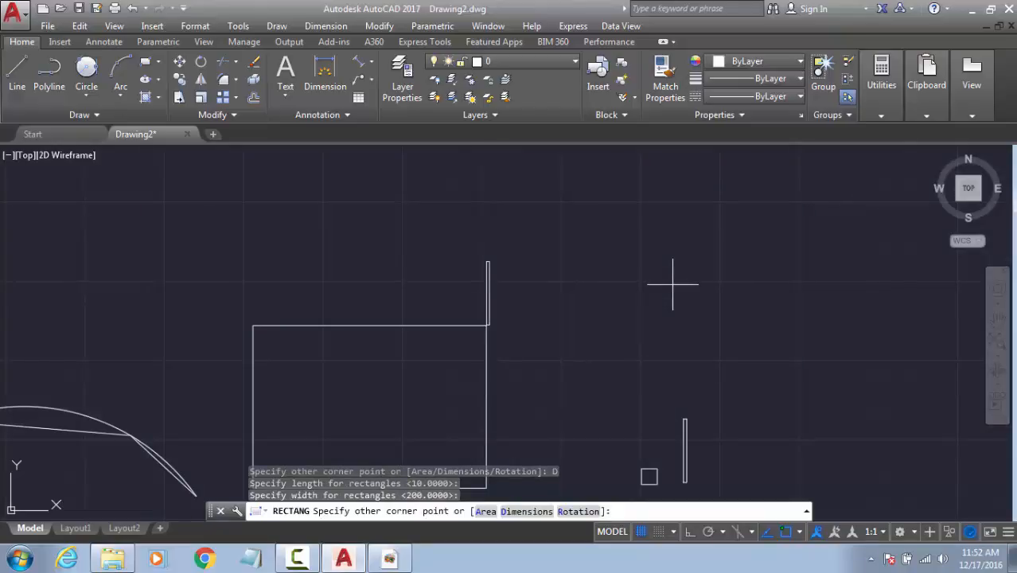
{"action": "left_click", "coordinate": [572, 295]}
{"action": "key", "text": "Return"}
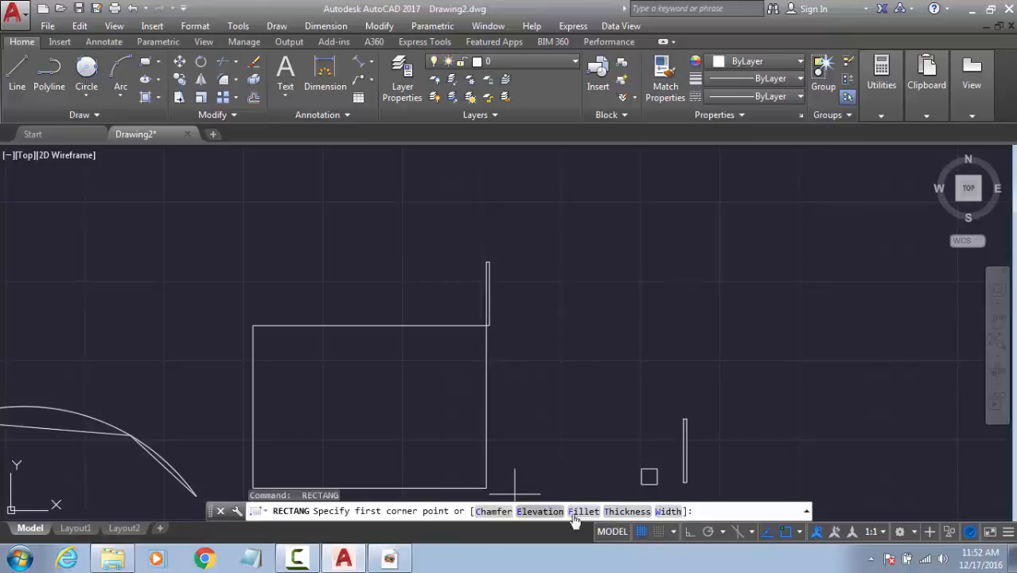
{"action": "key", "text": "Escape"}
{"action": "key", "text": "Escape"}
{"action": "type", "text": "R"}
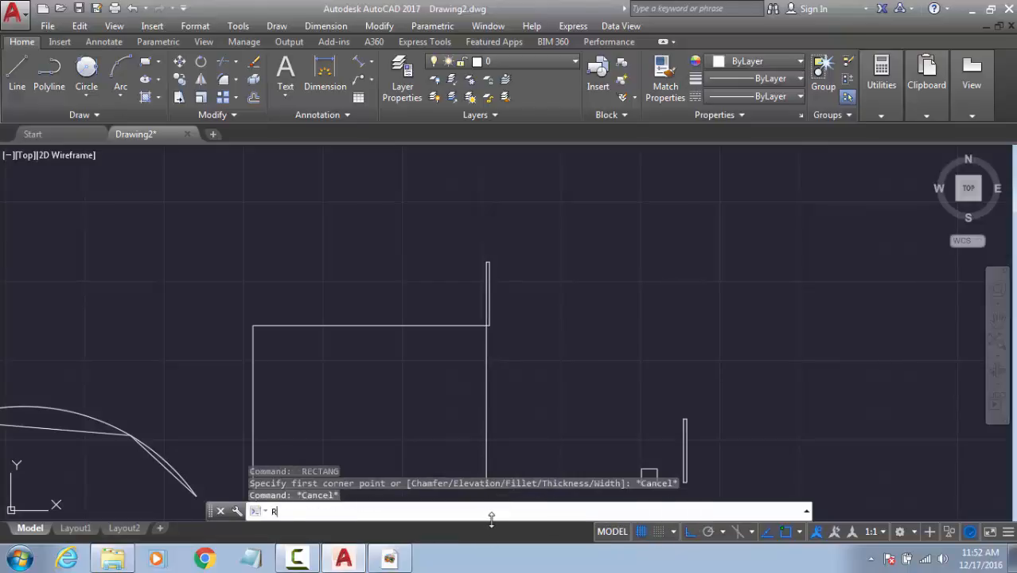
{"action": "key", "text": "Return"}
Step: Draw a rectangle by dimensions with length 20 and width 100 in the empty space above the small square
{"action": "type", "text": "R"}
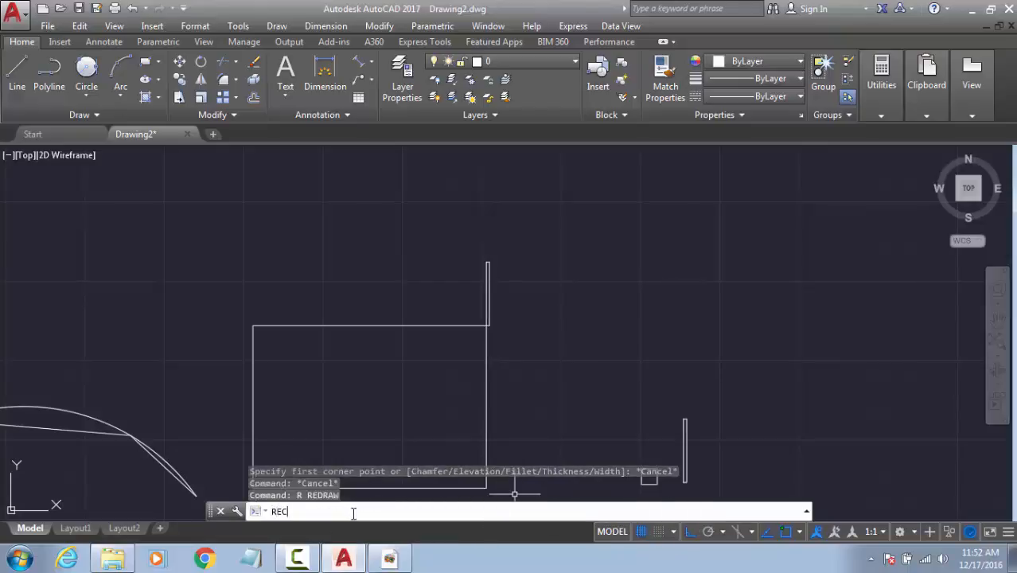
{"action": "type", "text": "EC"}
{"action": "key", "text": "Return"}
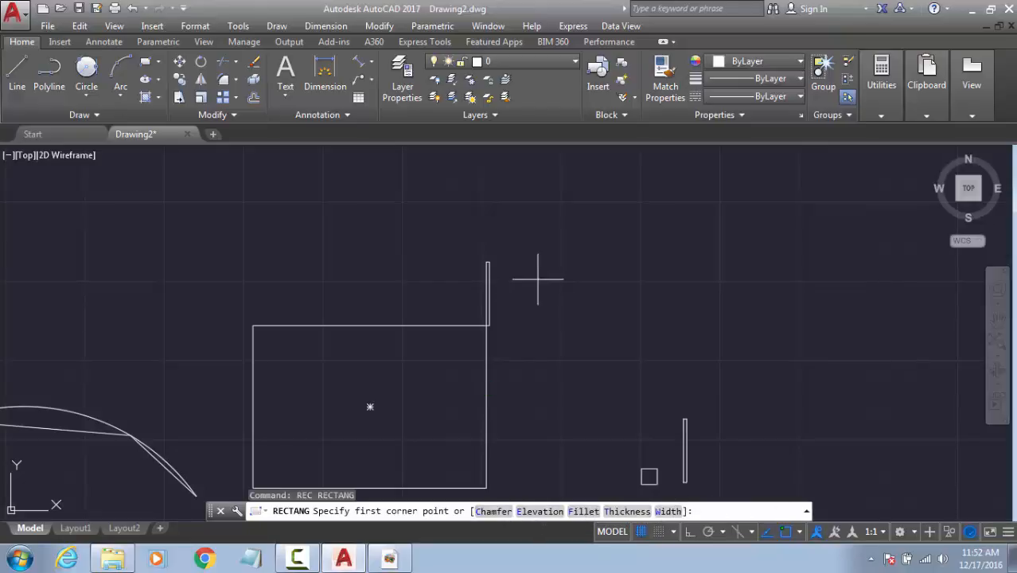
{"action": "left_click", "coordinate": [586, 306]}
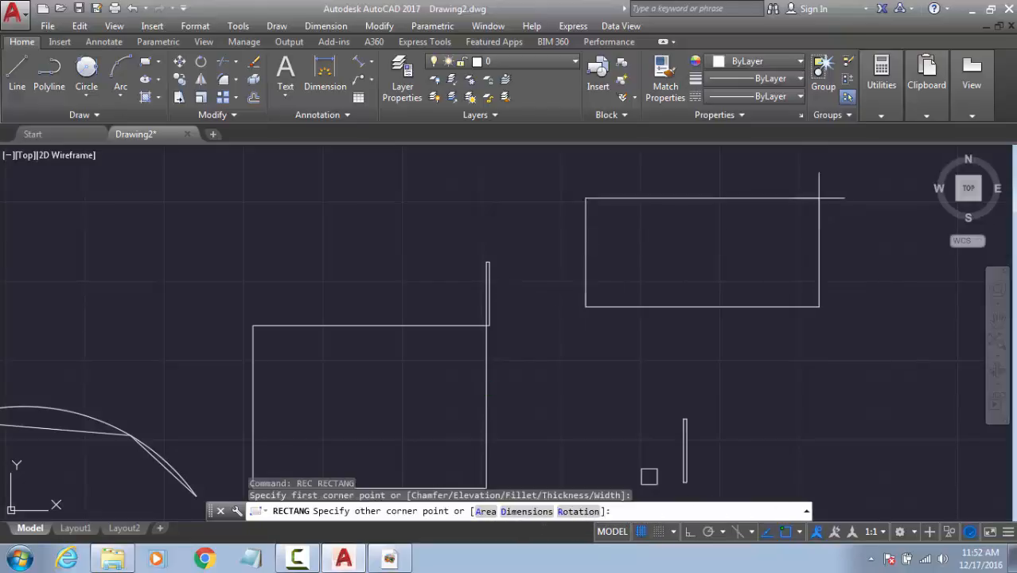
{"action": "left_click", "coordinate": [525, 511]}
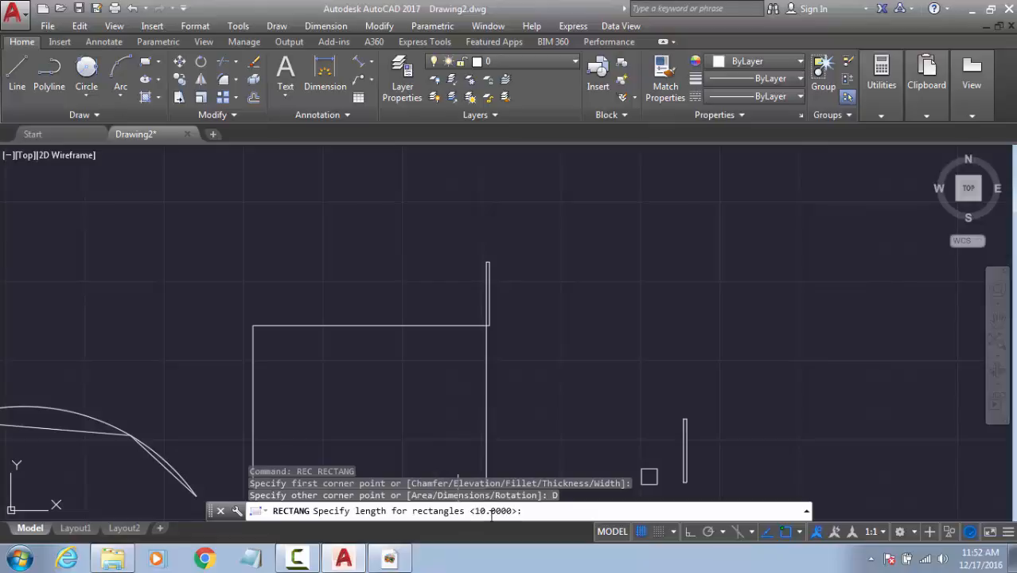
{"action": "key", "text": "Return"}
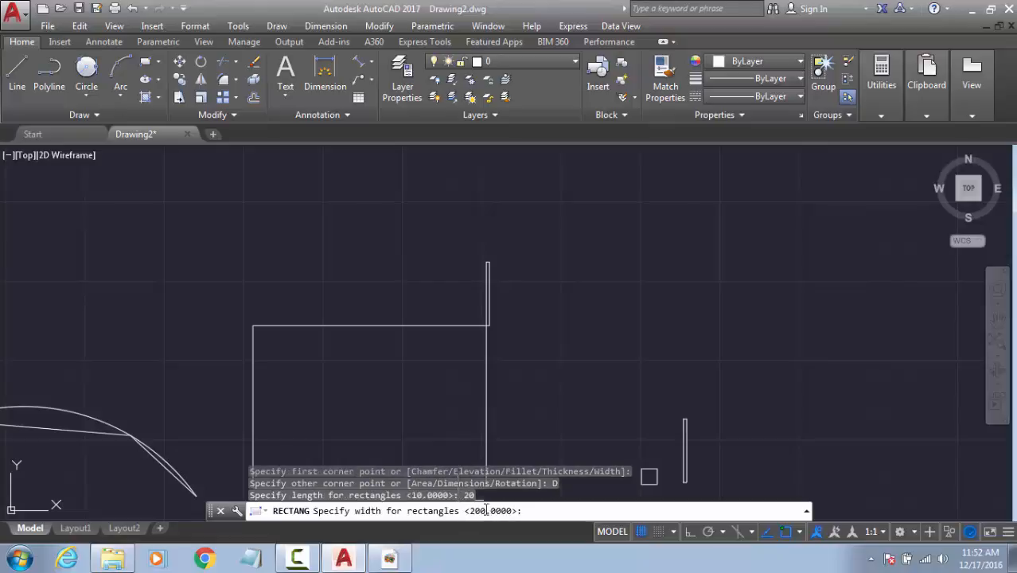
{"action": "type", "text": "100"}
{"action": "key", "text": "Return"}
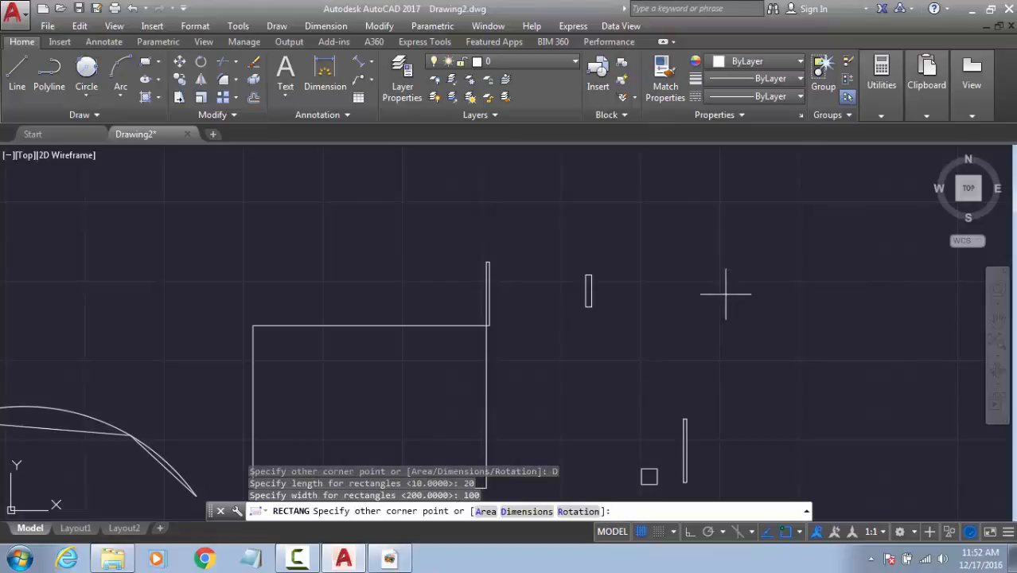
{"action": "left_click", "coordinate": [733, 289]}
Step: Draw a second rectangle with length 20 and width 100, slightly below and to the right of the previous one
{"action": "key", "text": "Return"}
{"action": "left_click", "coordinate": [599, 328]}
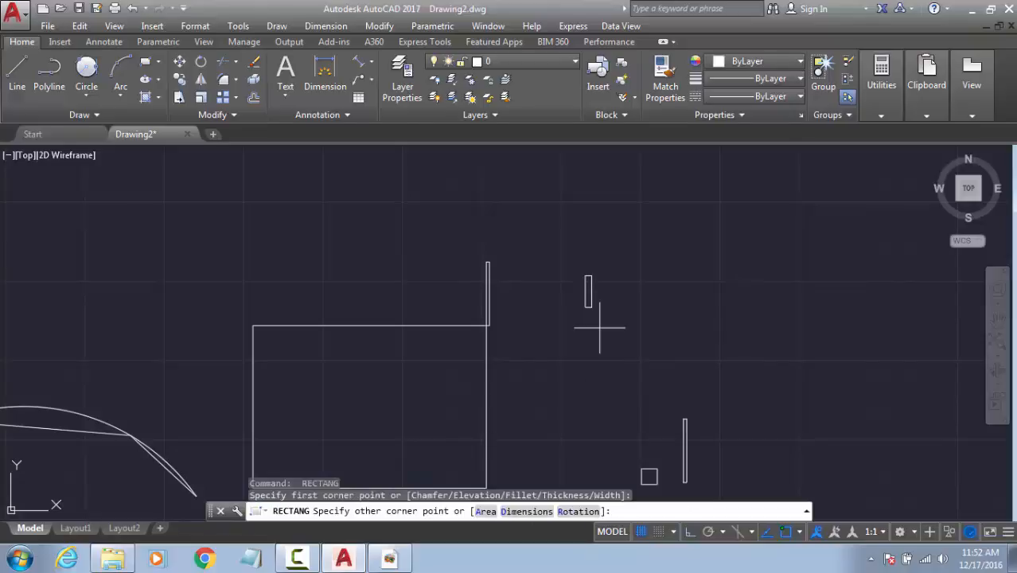
{"action": "left_click", "coordinate": [535, 511]}
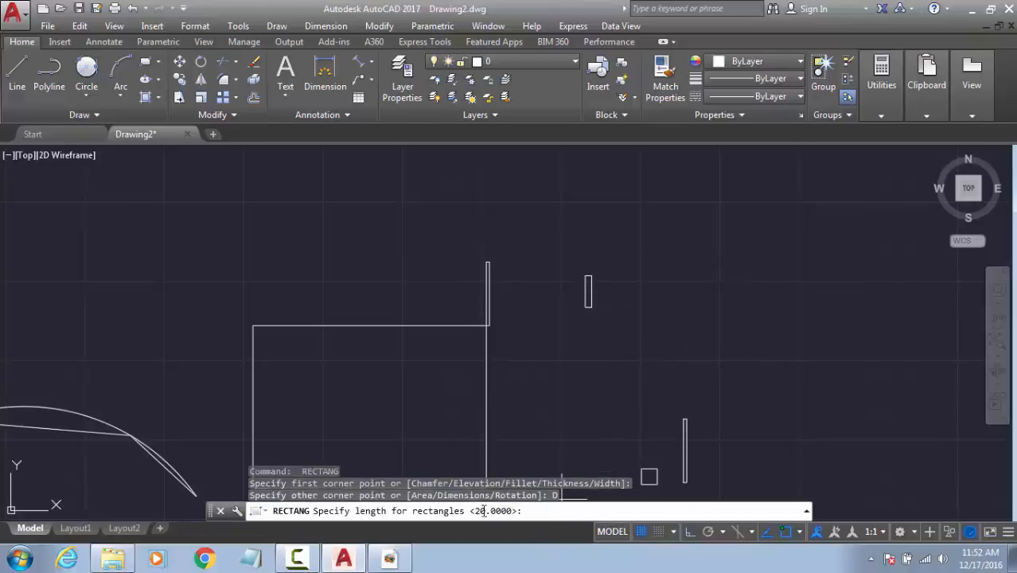
{"action": "key", "text": "Return"}
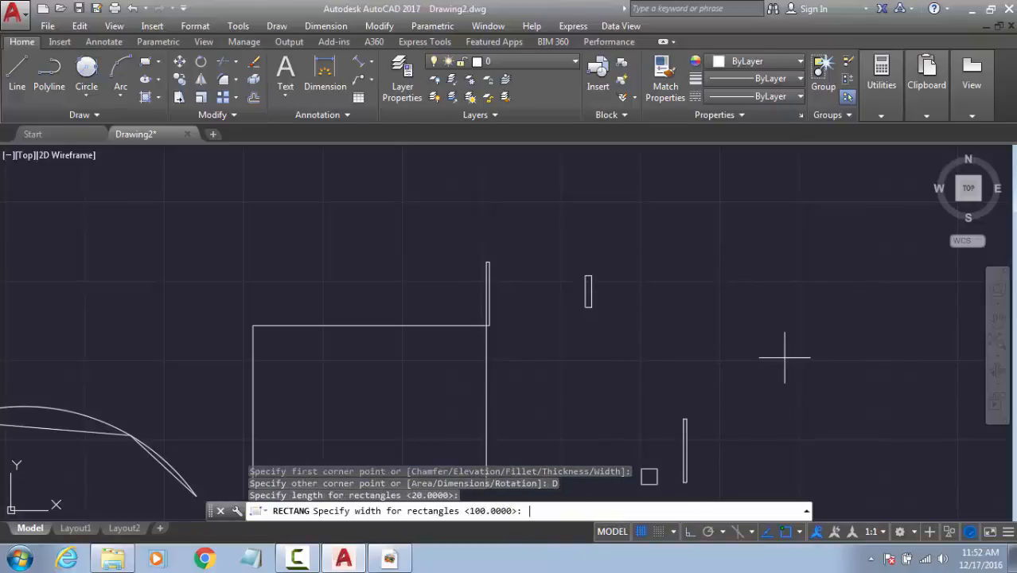
{"action": "key", "text": "Return"}
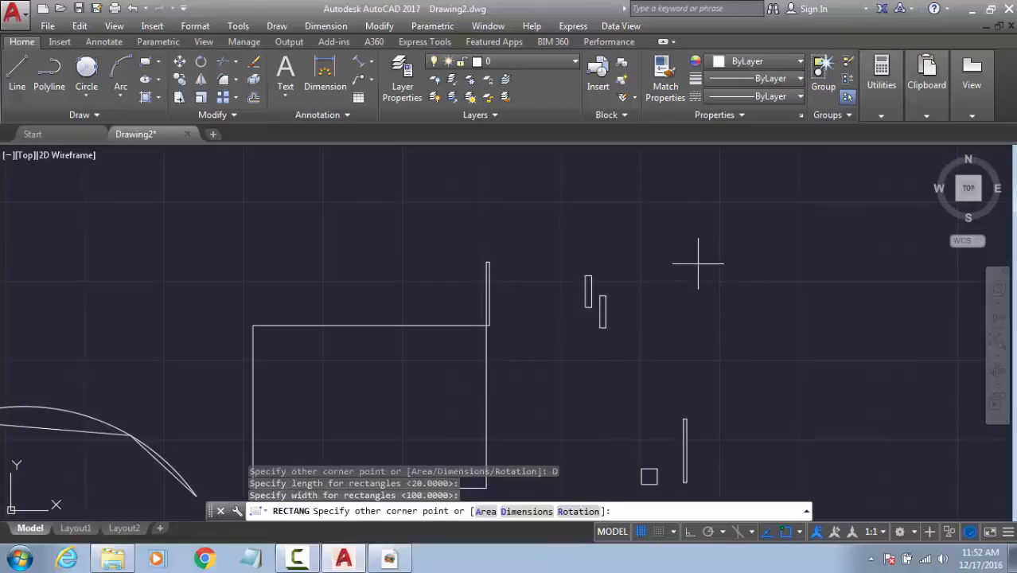
{"action": "left_click", "coordinate": [692, 265]}
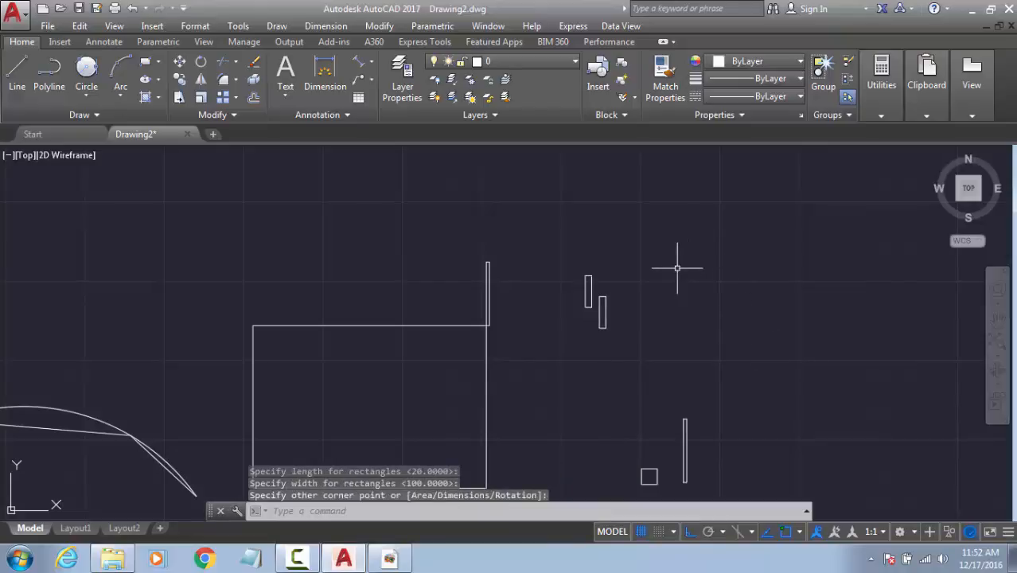
Step: Erase every object in the drawing and zoom to the drawing extents
{"action": "scroll", "coordinate": [607, 286], "scroll_direction": "up", "scroll_amount": 4}
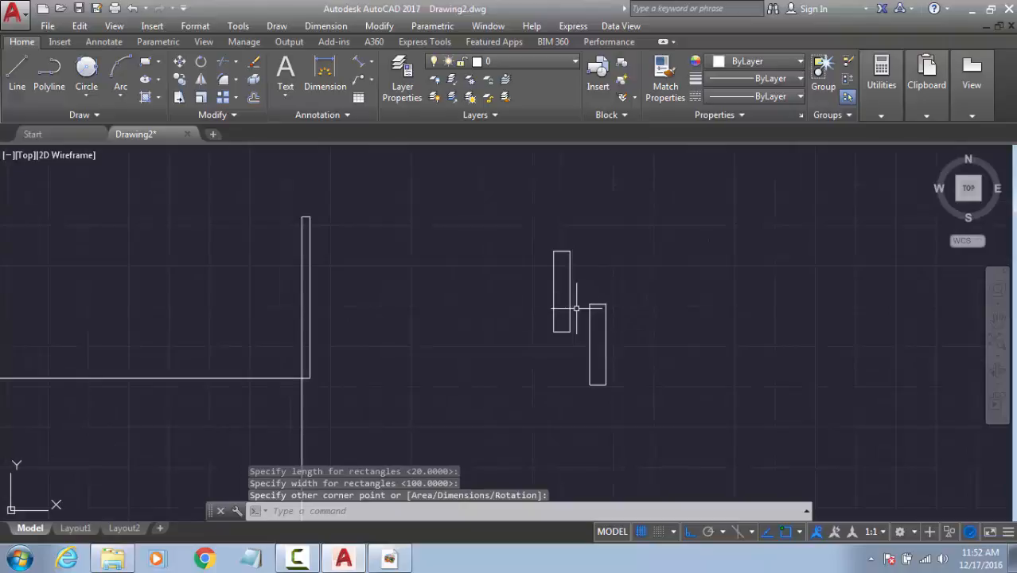
{"action": "scroll", "coordinate": [604, 303], "scroll_direction": "down", "scroll_amount": 6}
{"action": "key", "text": "Escape"}
{"action": "left_click", "coordinate": [746, 250]}
{"action": "left_click", "coordinate": [333, 403]}
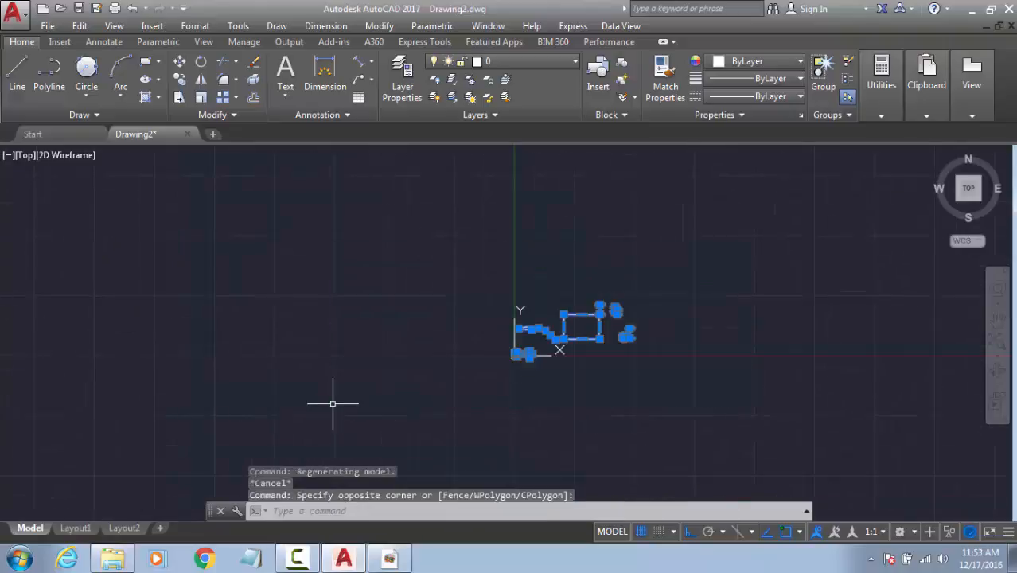
{"action": "key", "text": "Delete"}
{"action": "middle_click", "coordinate": [421, 300]}
{"action": "middle_click", "coordinate": [420, 299]}
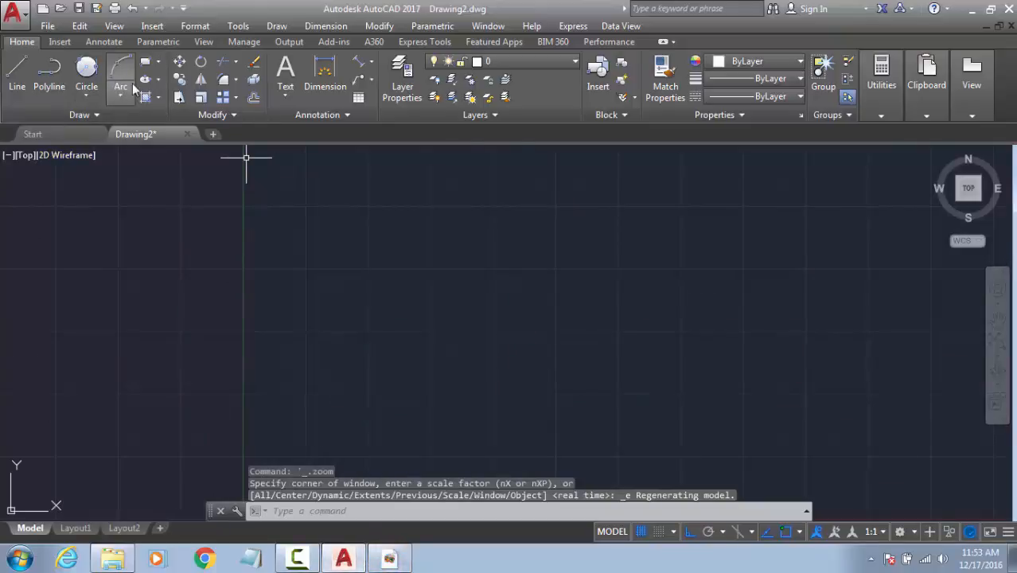
{"action": "left_click", "coordinate": [146, 83]}
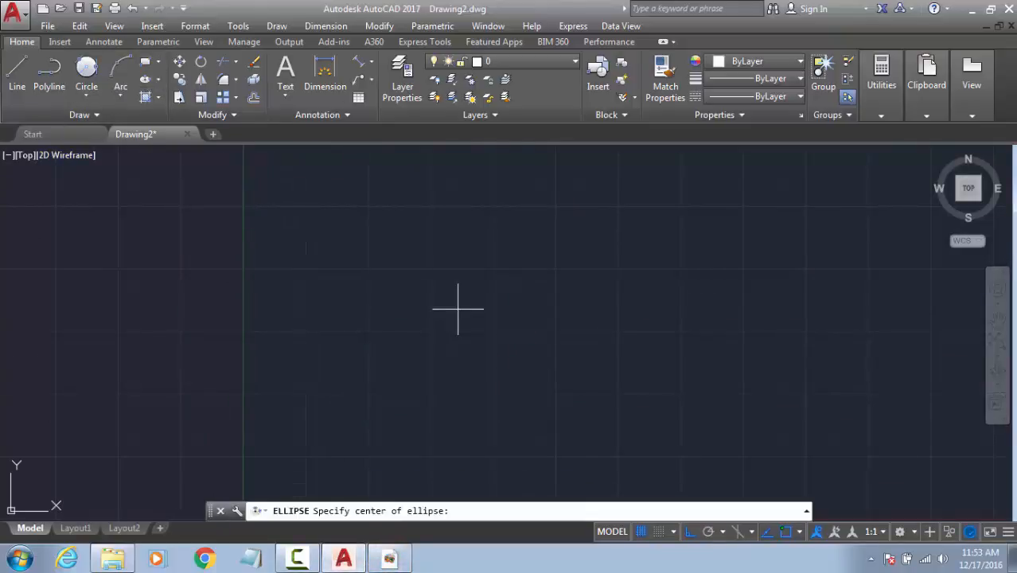
{"action": "key", "text": "Escape"}
{"action": "key", "text": "Escape"}
{"action": "type", "text": "EL"}
{"action": "key", "text": "Return"}
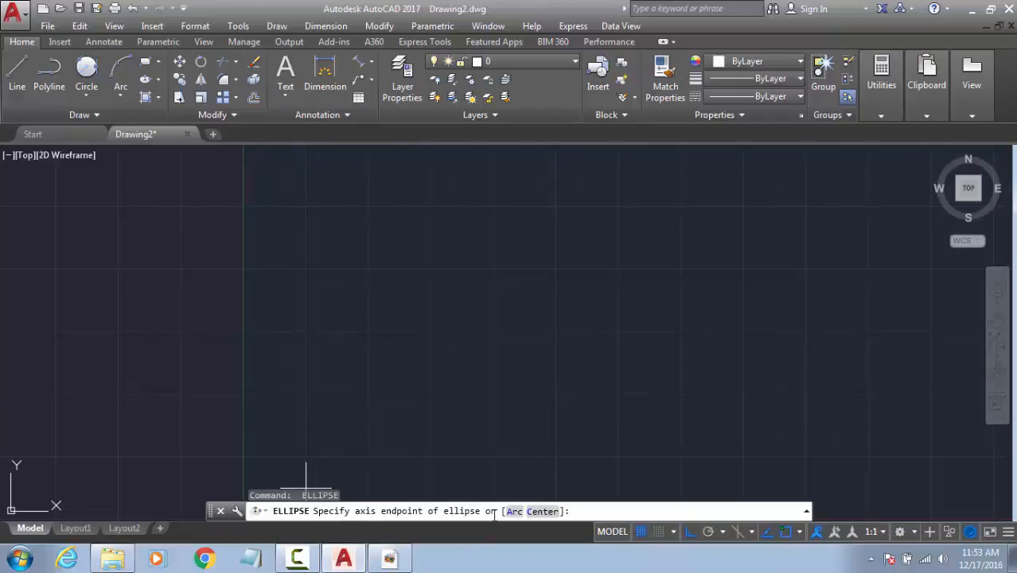
{"action": "key", "text": "Escape"}
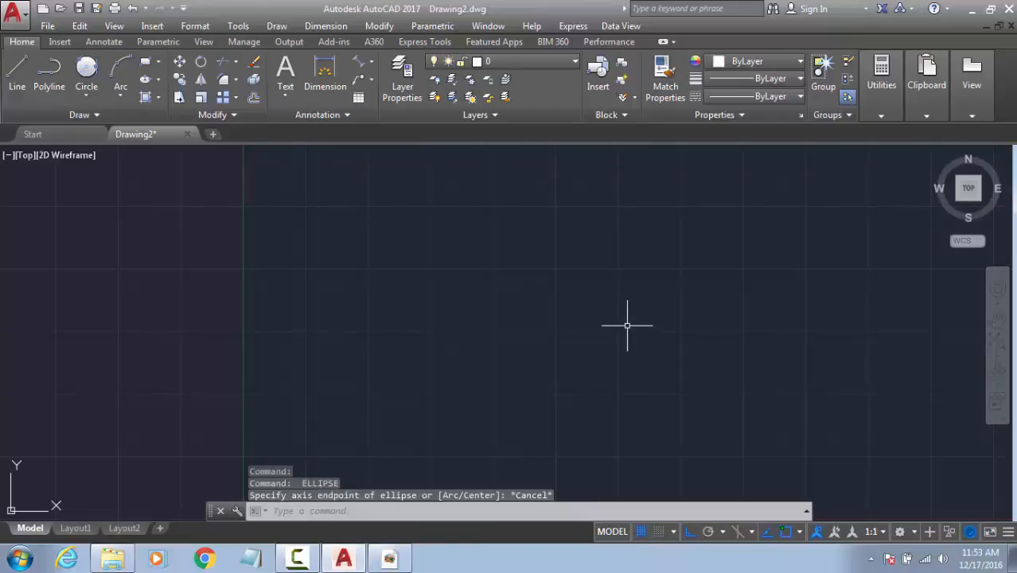
Step: Draw a long horizontal line across the middle of the empty drawing area
{"action": "type", "text": "l"}
{"action": "key", "text": "Return"}
{"action": "left_click", "coordinate": [393, 305]}
{"action": "left_click", "coordinate": [685, 315]}
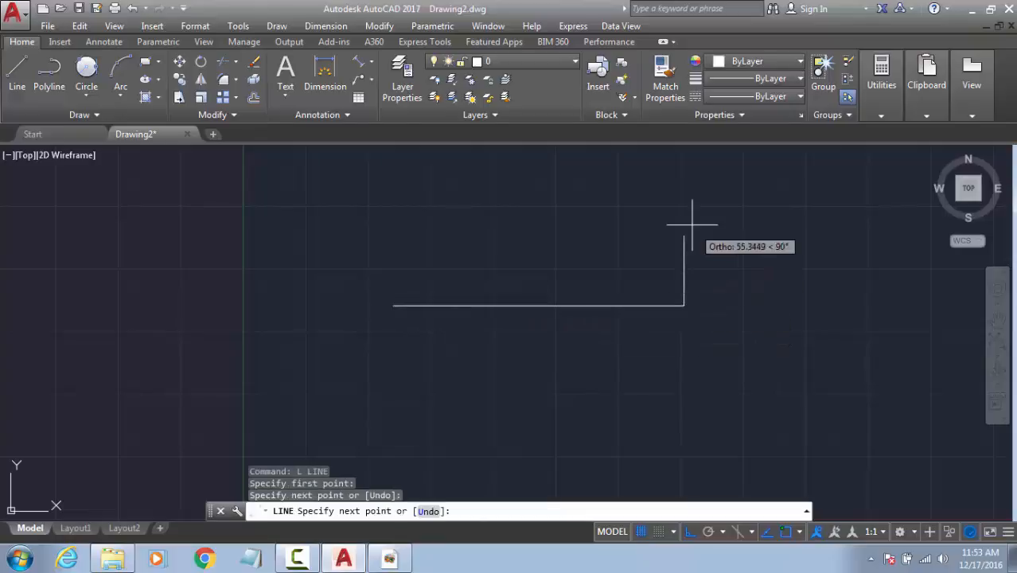
{"action": "key", "text": "Return"}
Step: Draw a shorter vertical line straight up from the midpoint of the horizontal line
{"action": "key", "text": "Return"}
{"action": "left_click", "coordinate": [536, 306]}
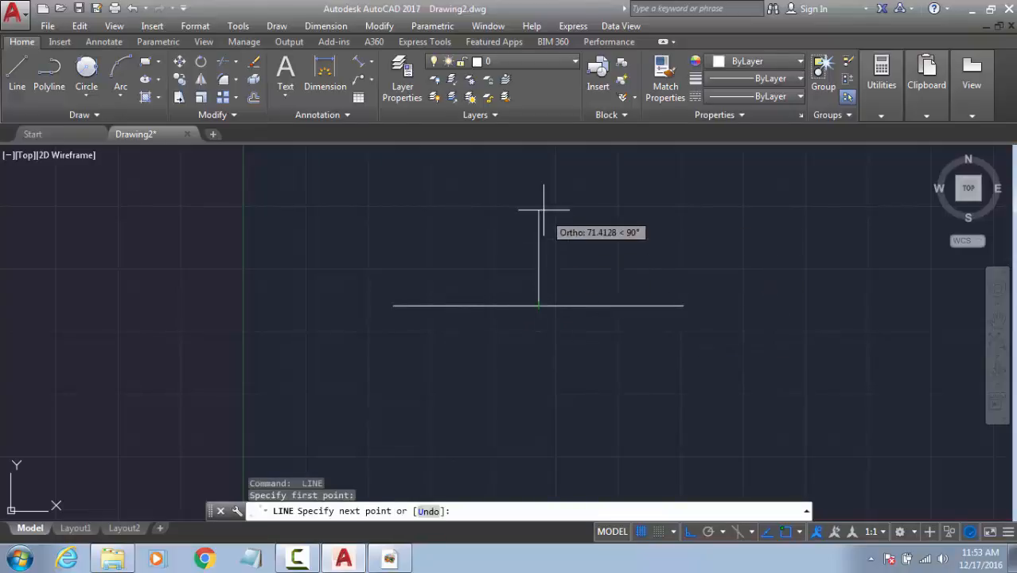
{"action": "left_click", "coordinate": [541, 206]}
{"action": "key", "text": "Return"}
Step: Move the vertical line by its midpoint onto the horizontal line's midpoint so that the two lines cross at their centres
{"action": "left_click", "coordinate": [594, 205]}
{"action": "left_click", "coordinate": [520, 219]}
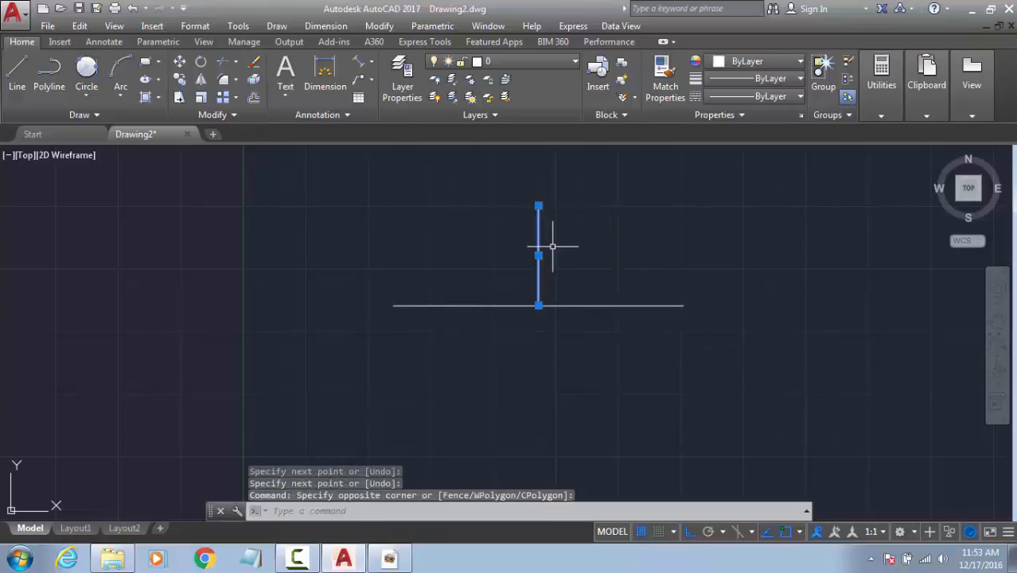
{"action": "left_click", "coordinate": [539, 255]}
{"action": "left_click", "coordinate": [538, 305]}
{"action": "key", "text": "Escape"}
{"action": "key", "text": "Escape"}
{"action": "key", "text": "Escape"}
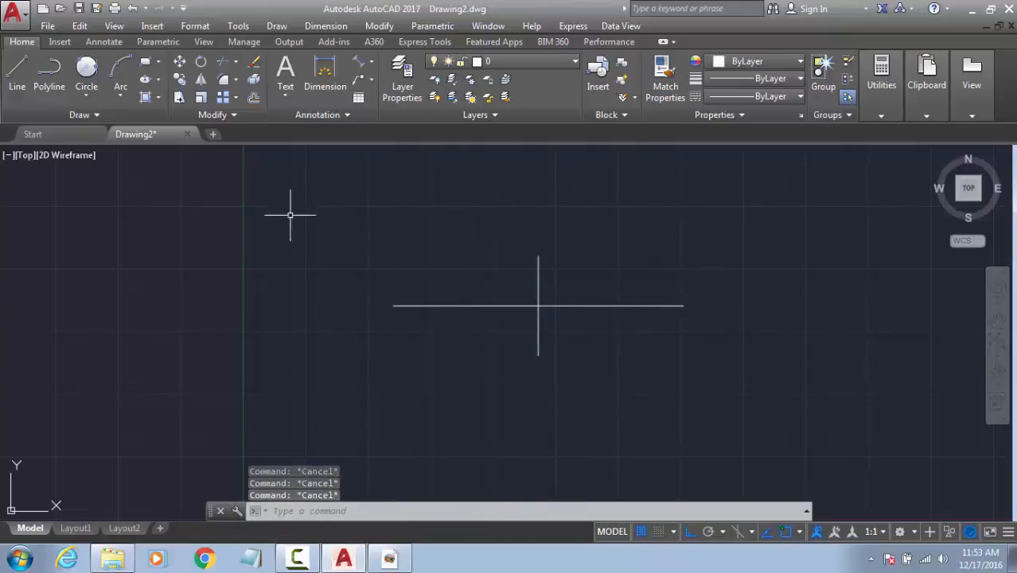
{"action": "left_click", "coordinate": [756, 304]}
{"action": "left_click", "coordinate": [625, 338]}
{"action": "left_click", "coordinate": [527, 269]}
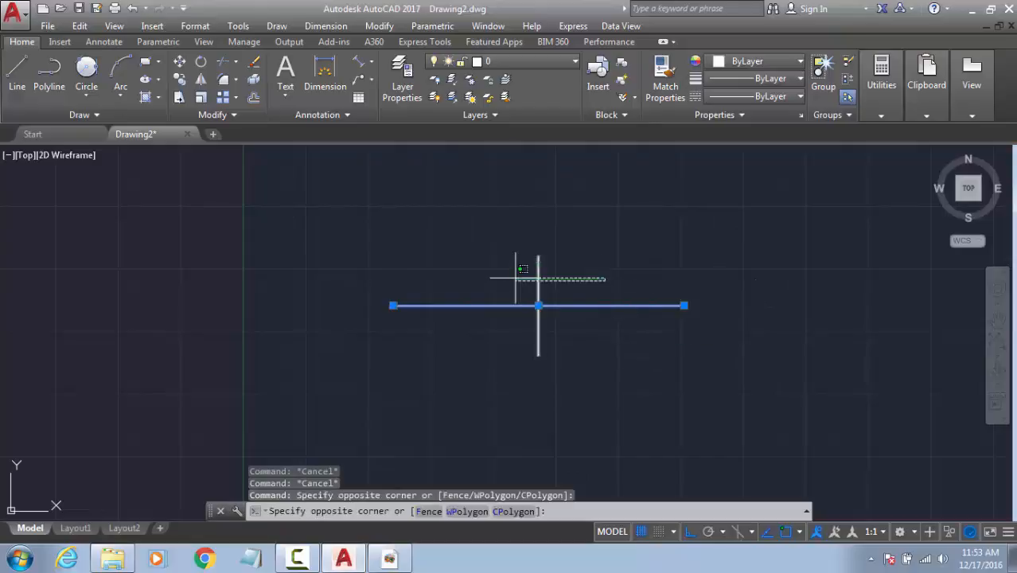
{"action": "key", "text": "Escape"}
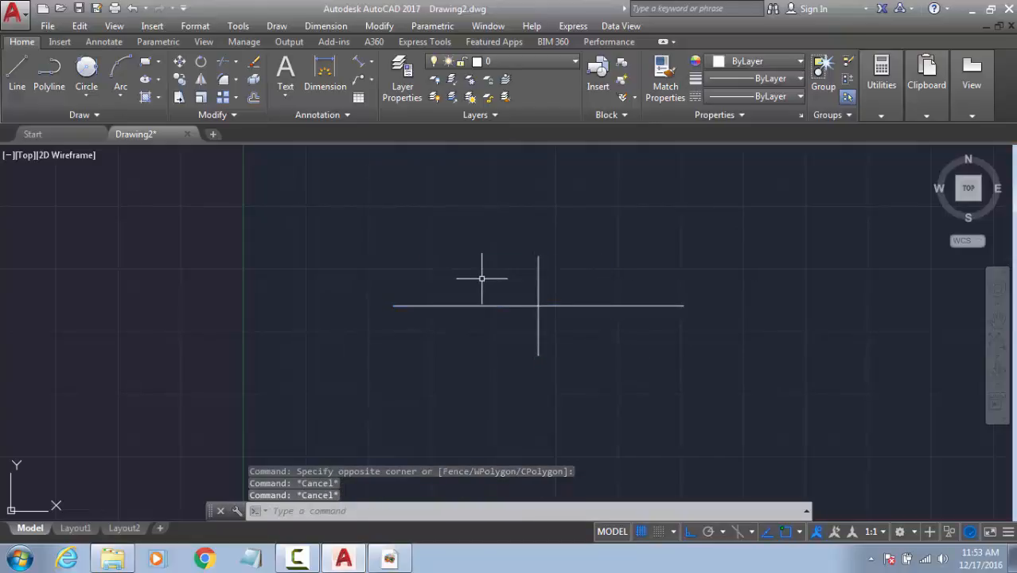
{"action": "key", "text": "BackSpace"}
{"action": "type", "text": "`"}
{"action": "key", "text": "Escape"}
{"action": "key", "text": "Escape"}
{"action": "key", "text": "Escape"}
Step: Draw an ellipse by axis endpoints, using both ends of the horizontal line and the vertical line's upper end as the other axis distance
{"action": "type", "text": "E"}
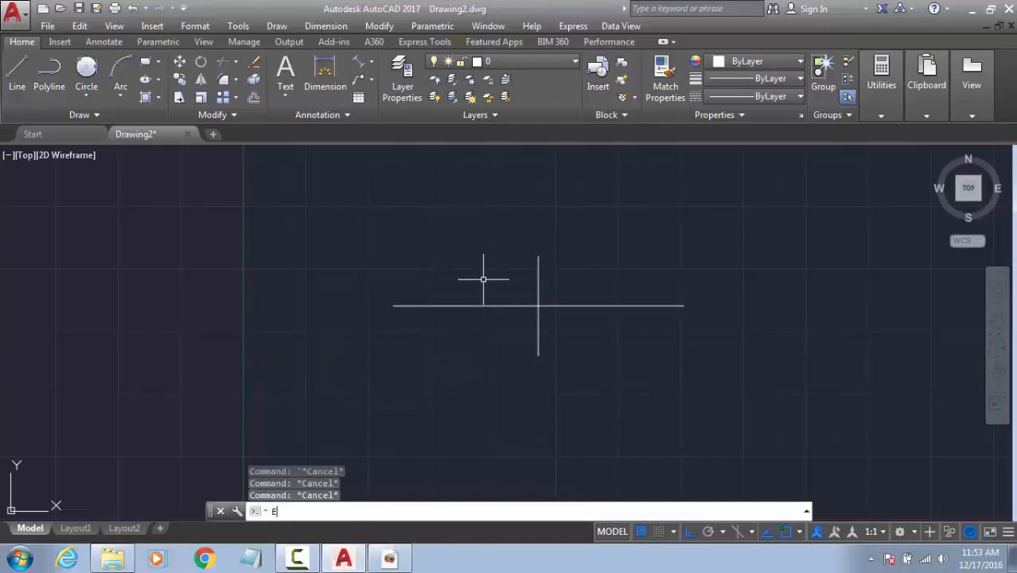
{"action": "type", "text": "L"}
{"action": "key", "text": "Return"}
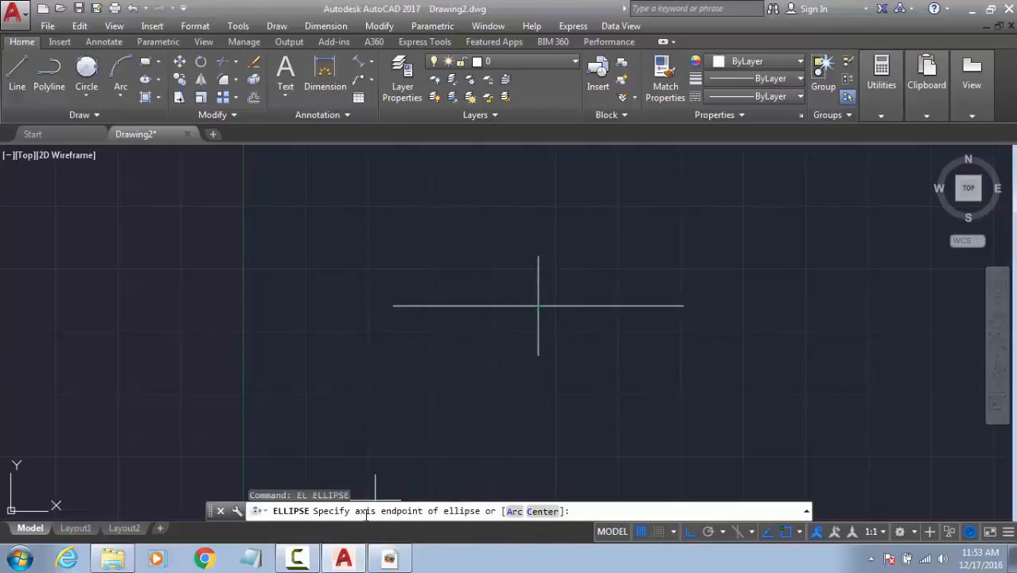
{"action": "left_click", "coordinate": [682, 305]}
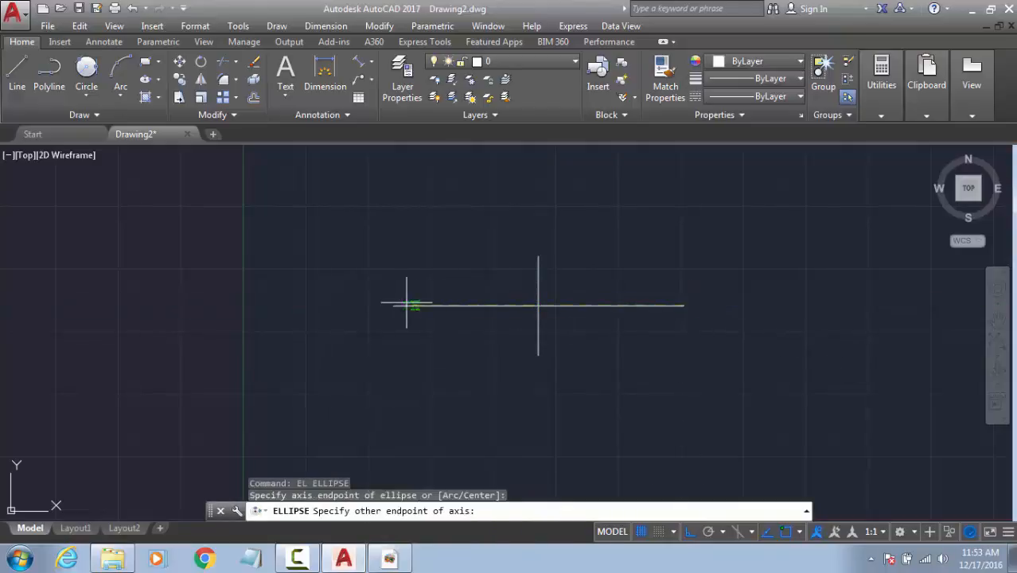
{"action": "left_click", "coordinate": [393, 306]}
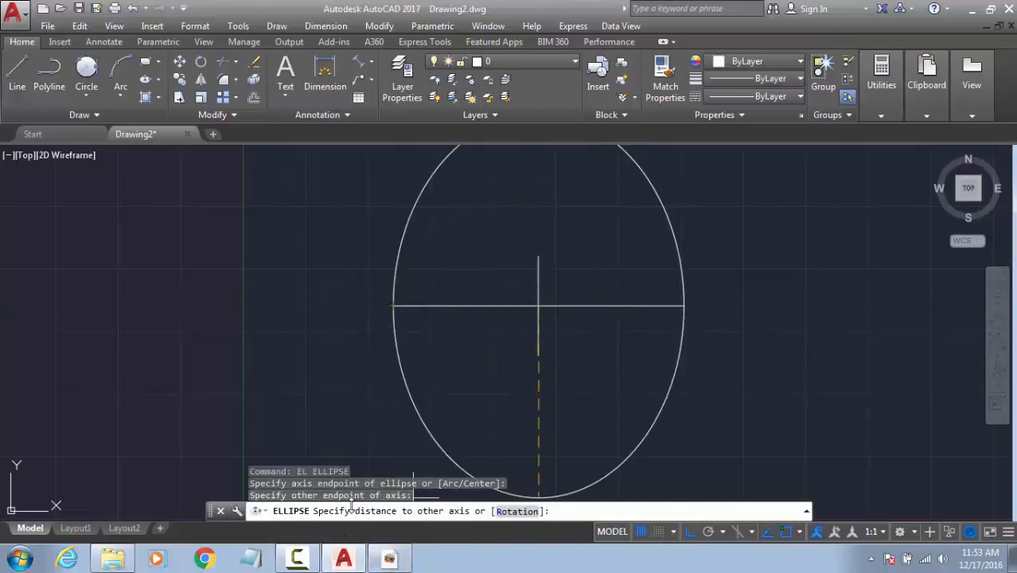
{"action": "left_click", "coordinate": [533, 257]}
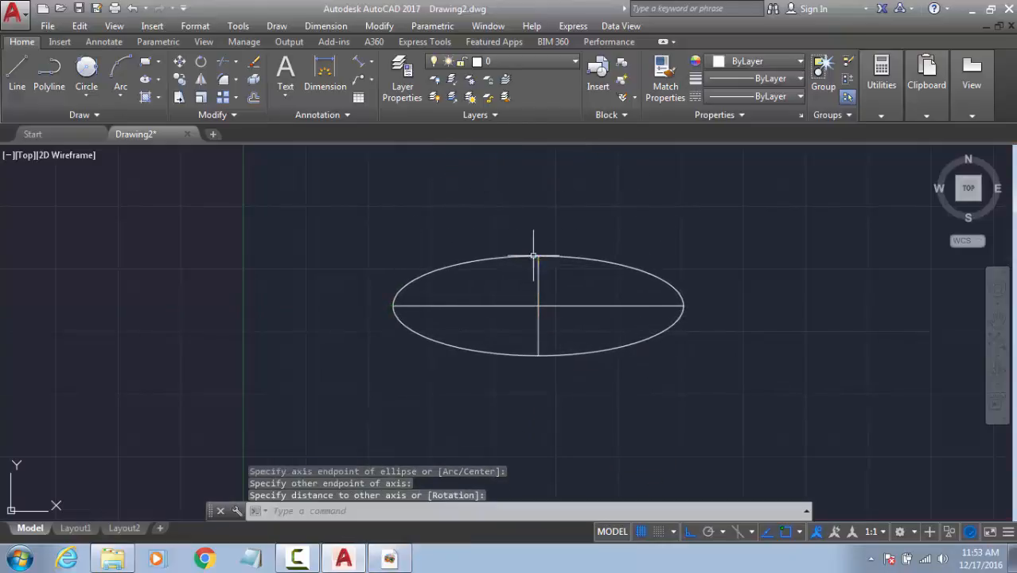
Step: Erase the ellipse drawn by axis endpoints, keeping the two crossed lines
{"action": "left_click", "coordinate": [732, 243]}
{"action": "left_click", "coordinate": [686, 299]}
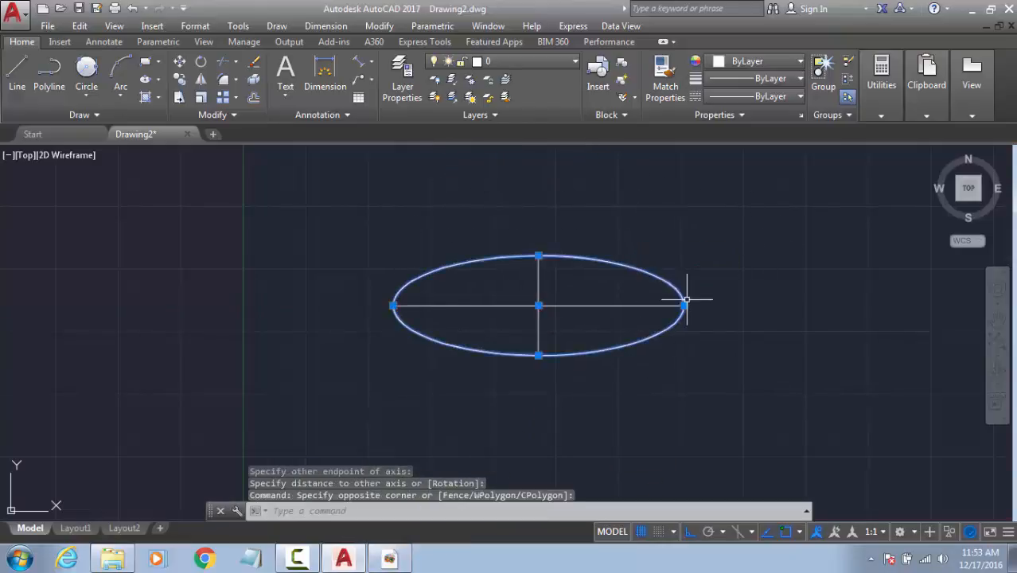
{"action": "key", "text": "Delete"}
Step: Draw an ellipse with the Center option from the lines' crossing, through the horizontal line's left end and the vertical line's upper end
{"action": "type", "text": "el"}
{"action": "key", "text": "Return"}
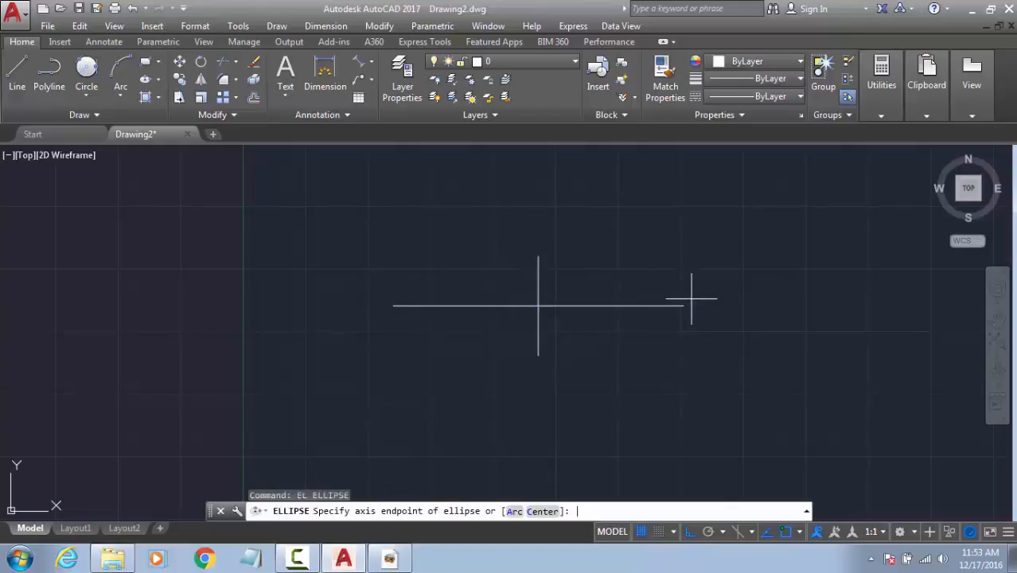
{"action": "left_click", "coordinate": [529, 511]}
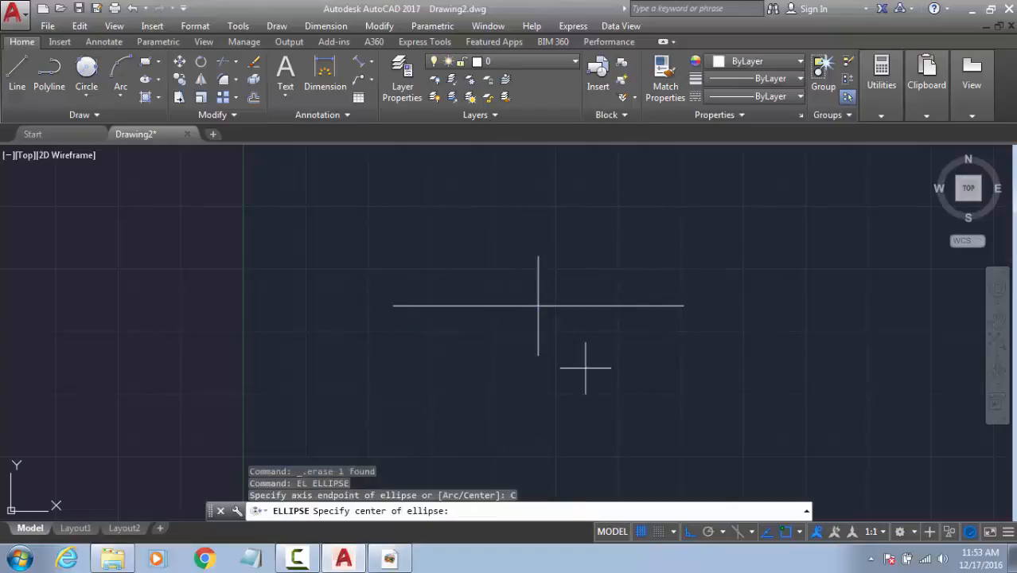
{"action": "left_click", "coordinate": [537, 305]}
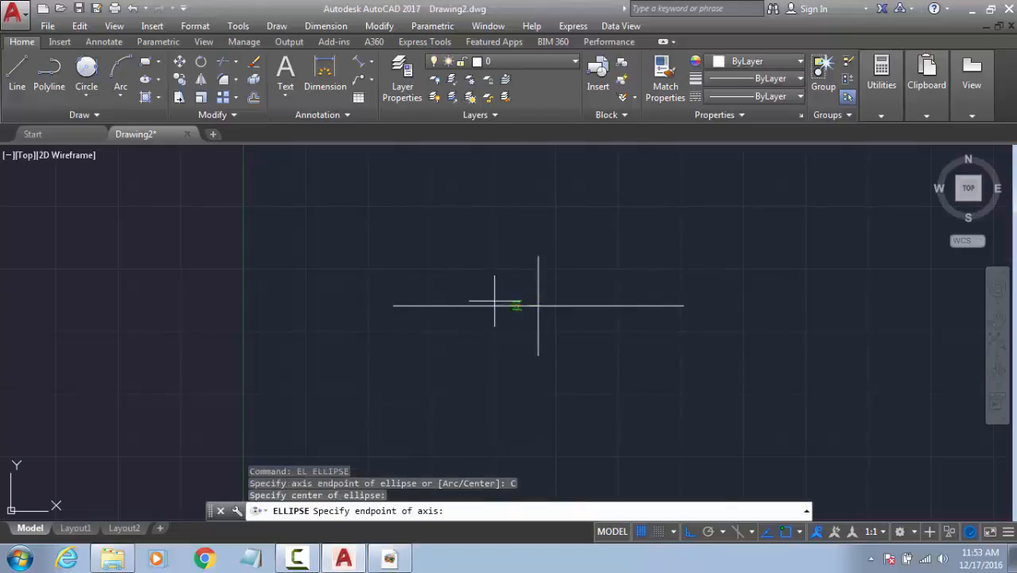
{"action": "left_click", "coordinate": [392, 304]}
{"action": "left_click", "coordinate": [538, 256]}
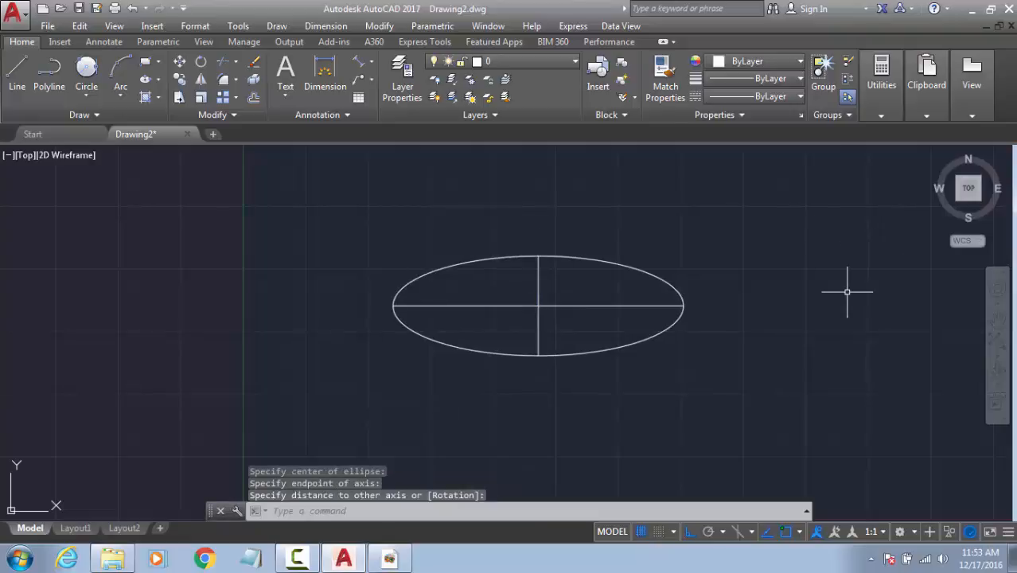
Step: Erase the centre-based ellipse, keeping the two crossed lines
{"action": "left_click", "coordinate": [721, 228]}
{"action": "left_click", "coordinate": [618, 264]}
{"action": "key", "text": "Delete"}
Step: Draw an elliptical arc with the Arc option on the crossed lines' axes, running counterclockwise from the right end to the lower-left side
{"action": "type", "text": "E"}
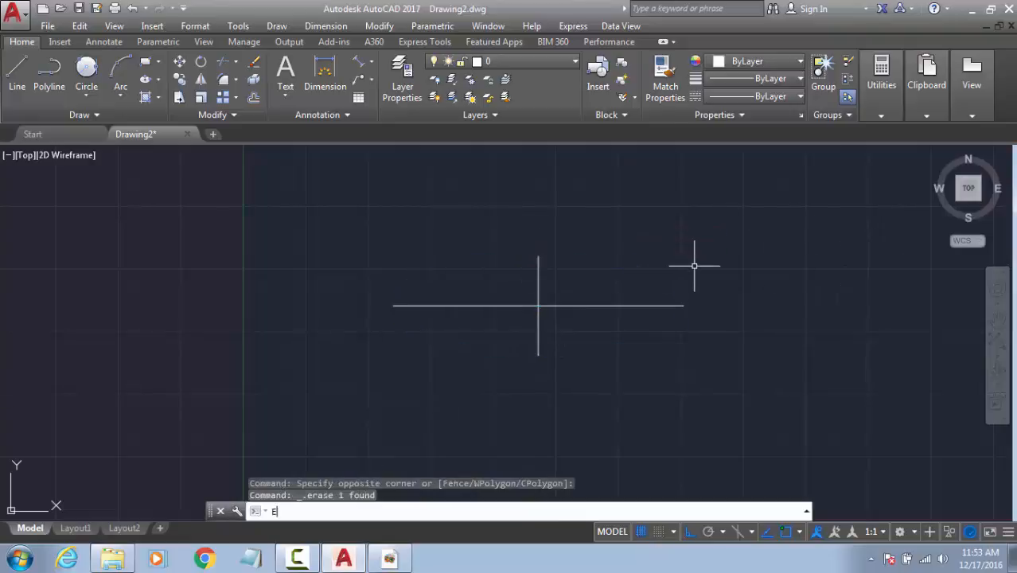
{"action": "type", "text": "L"}
{"action": "key", "text": "Return"}
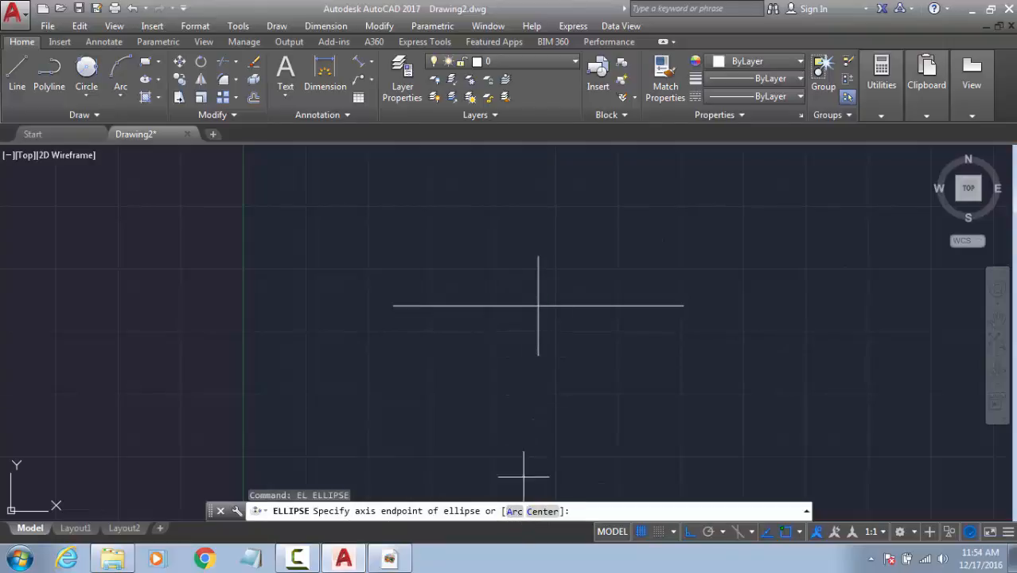
{"action": "left_click", "coordinate": [514, 511]}
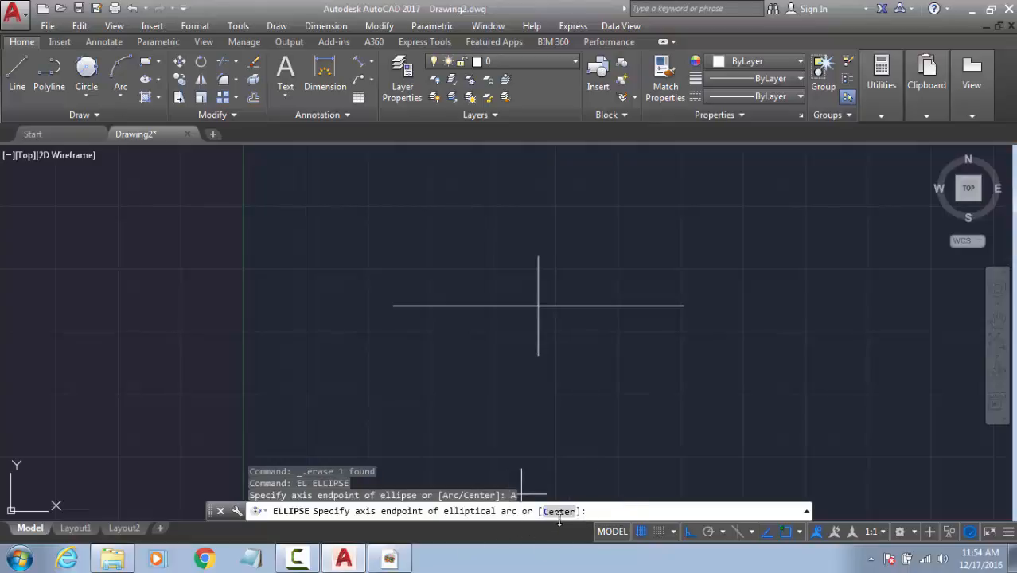
{"action": "left_click", "coordinate": [682, 305]}
{"action": "left_click", "coordinate": [393, 305]}
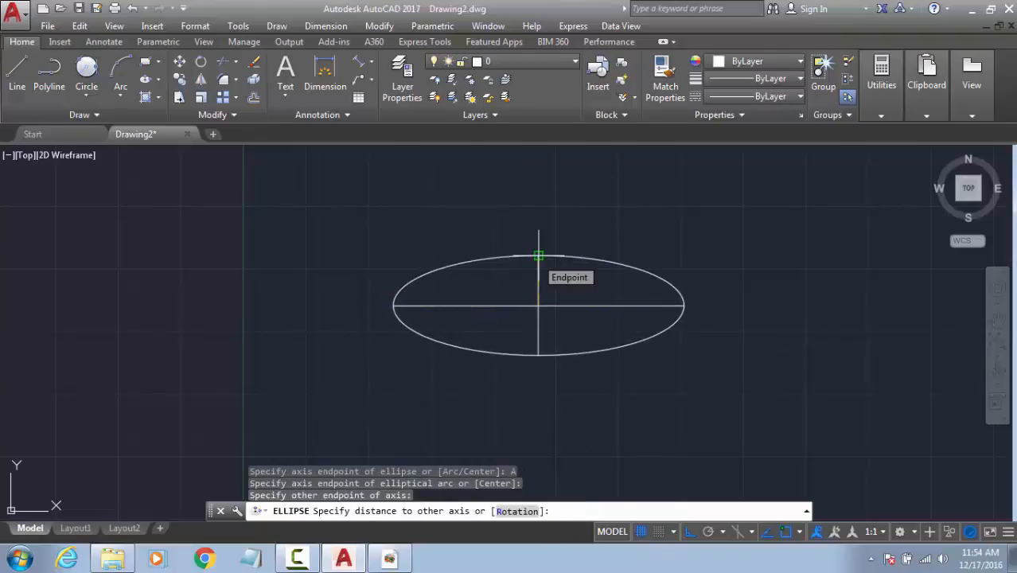
{"action": "left_click", "coordinate": [538, 255]}
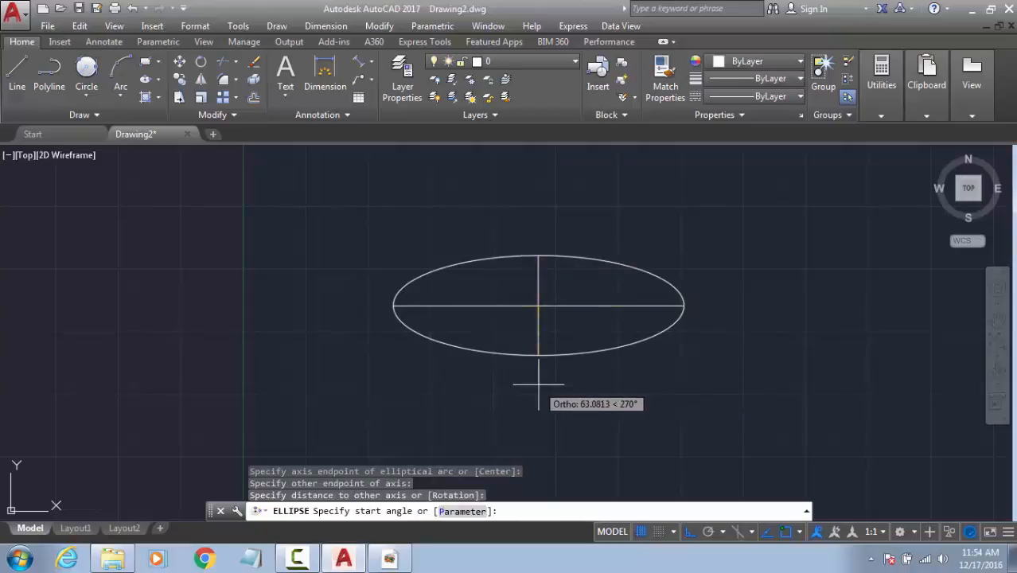
{"action": "key", "text": "shift"}
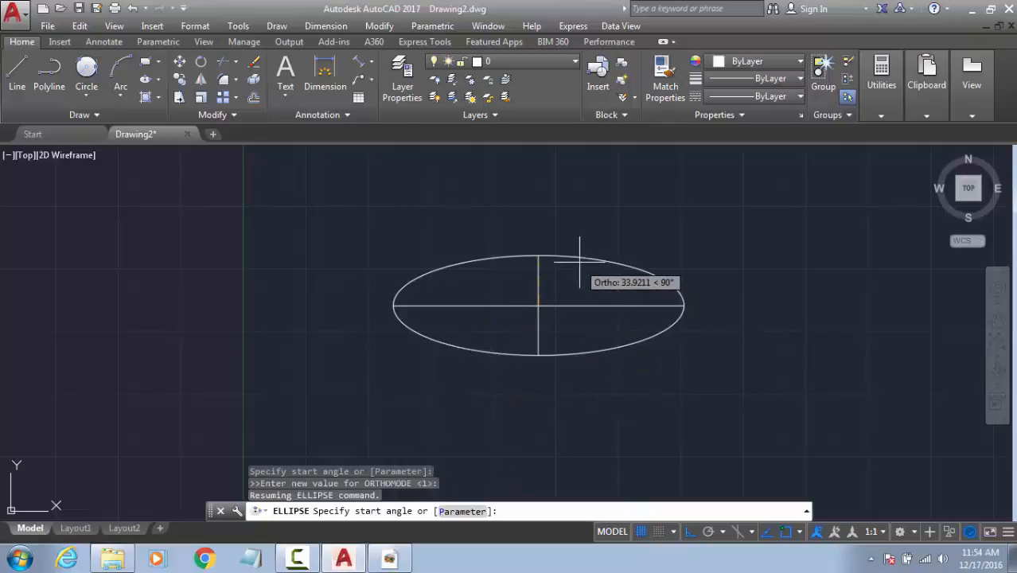
{"action": "left_click", "coordinate": [586, 258]}
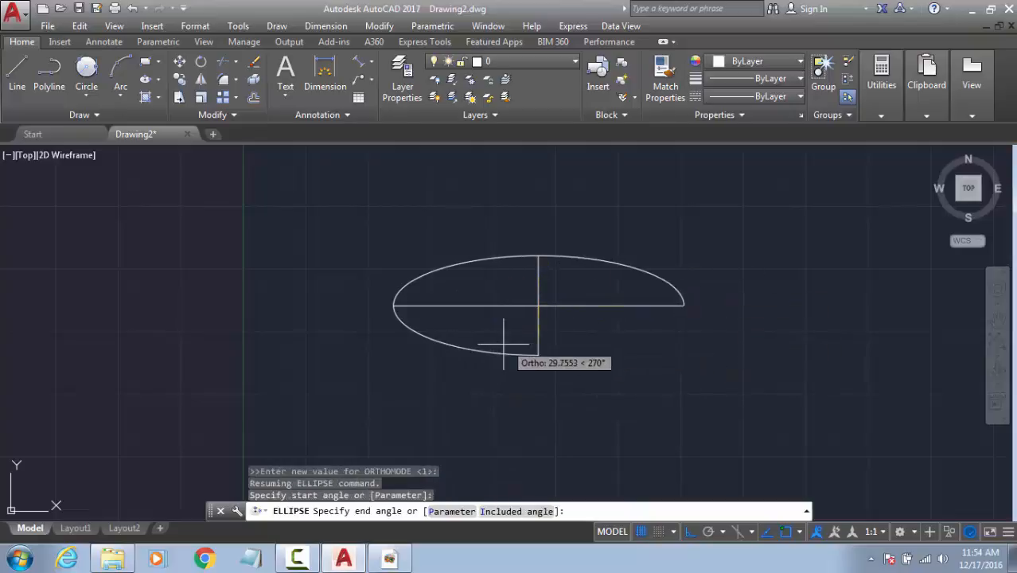
{"action": "key", "text": "shift"}
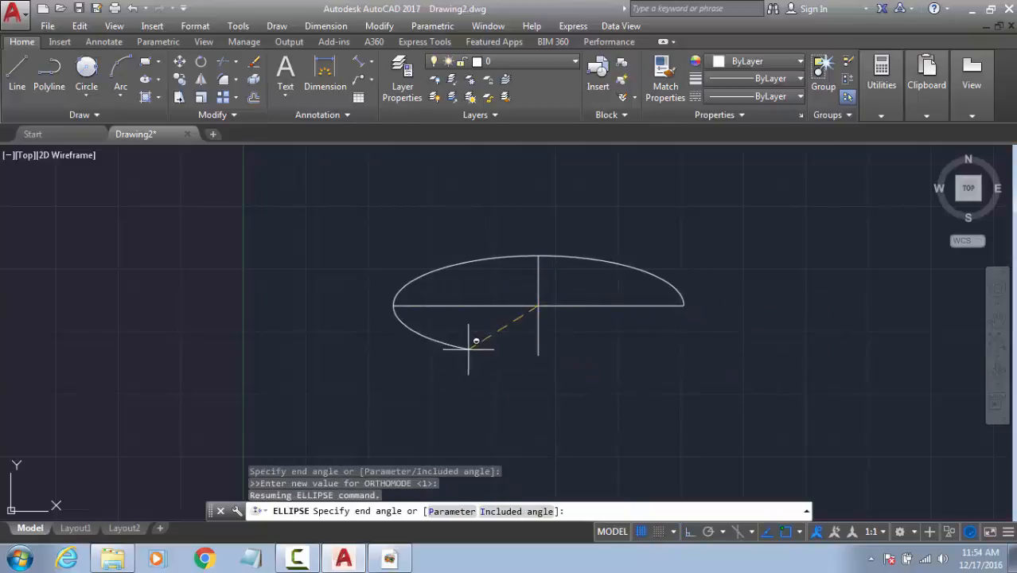
{"action": "left_click", "coordinate": [463, 348]}
Step: Erase the elliptical arc, keeping the two crossed lines
{"action": "left_click", "coordinate": [613, 269]}
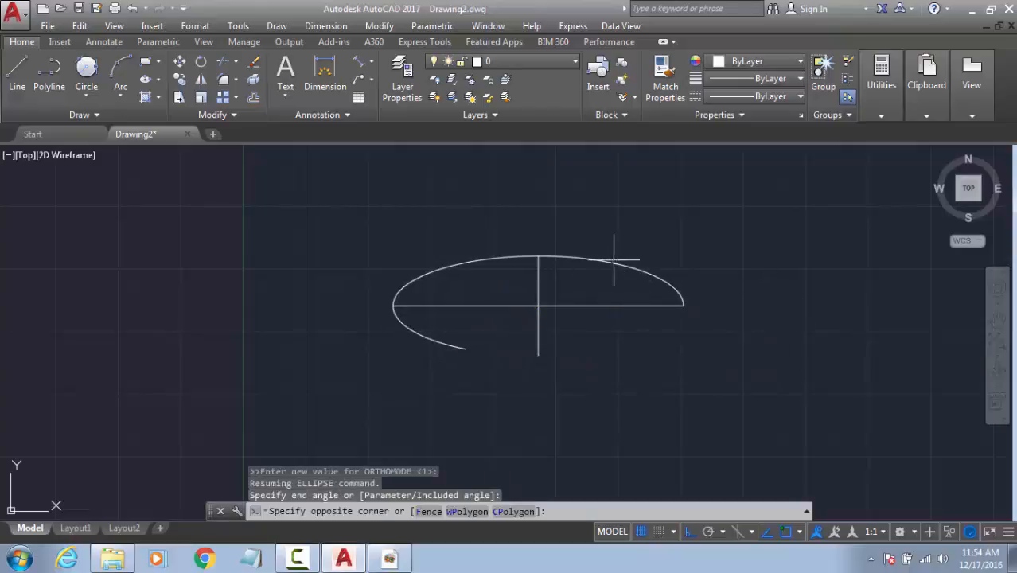
{"action": "left_click", "coordinate": [566, 281]}
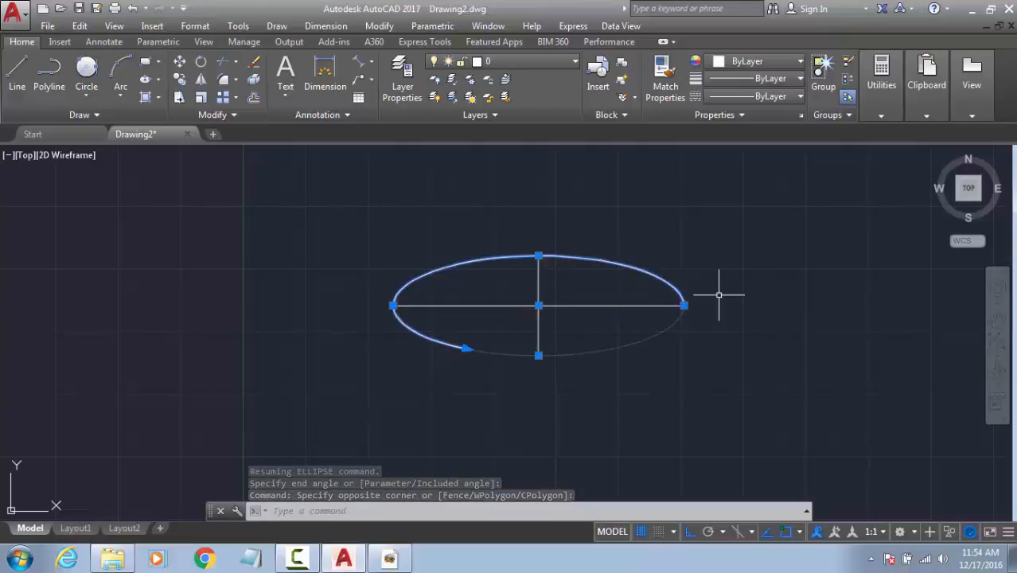
{"action": "key", "text": "Delete"}
{"action": "key", "text": "Escape"}
{"action": "key", "text": "Escape"}
{"action": "key", "text": "Escape"}
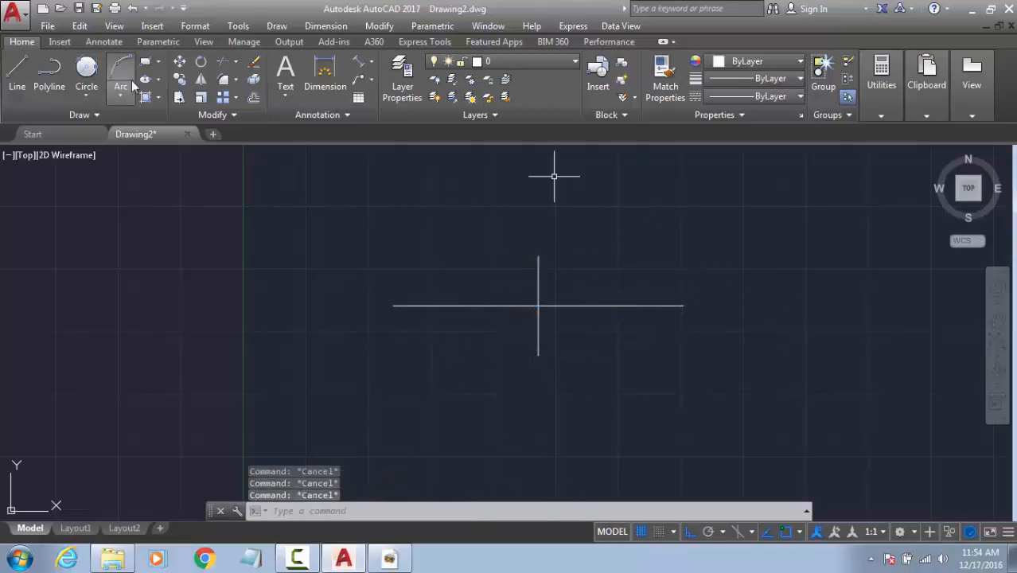
Step: Draw another ellipse by the Center method, centred on the crossing and reaching the horizontal line's left end and vertical line's upper end
{"action": "left_click", "coordinate": [158, 80]}
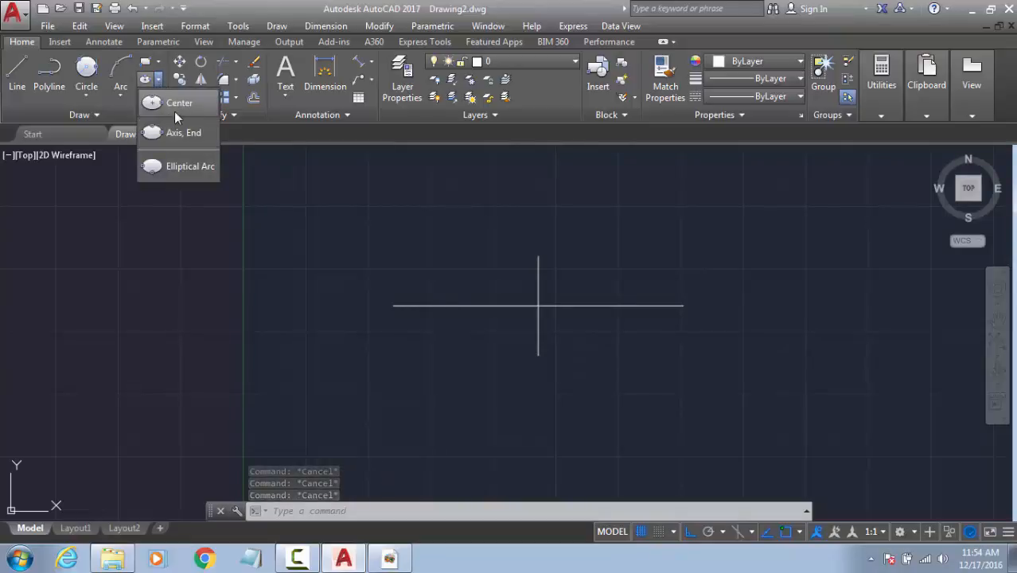
{"action": "left_click", "coordinate": [188, 105]}
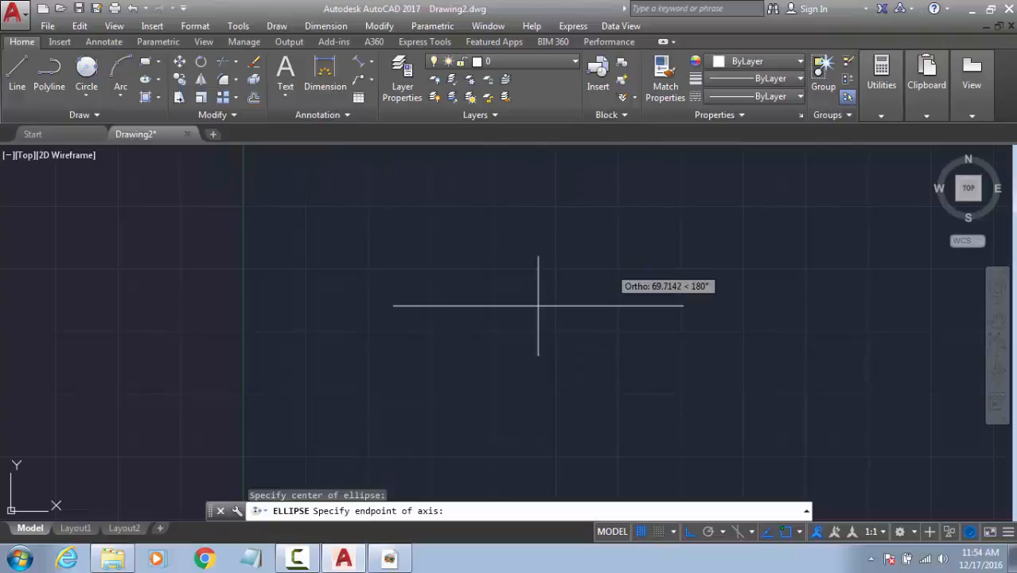
{"action": "left_click", "coordinate": [538, 306]}
{"action": "left_click", "coordinate": [393, 305]}
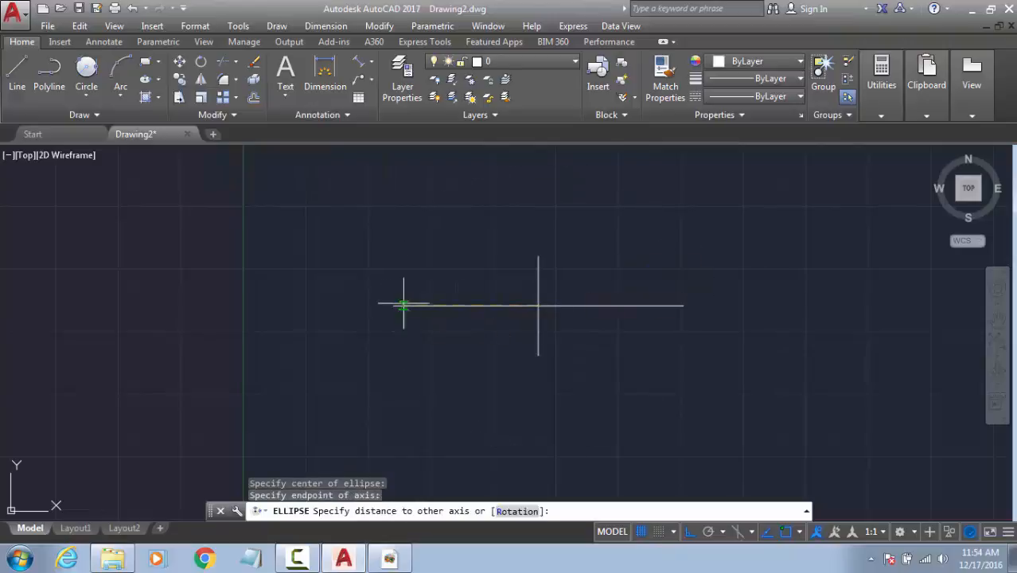
{"action": "left_click", "coordinate": [538, 256]}
Step: Erase the second centre-based ellipse, keeping the two crossed lines
{"action": "left_click", "coordinate": [632, 231]}
{"action": "left_click", "coordinate": [586, 262]}
{"action": "key", "text": "Delete"}
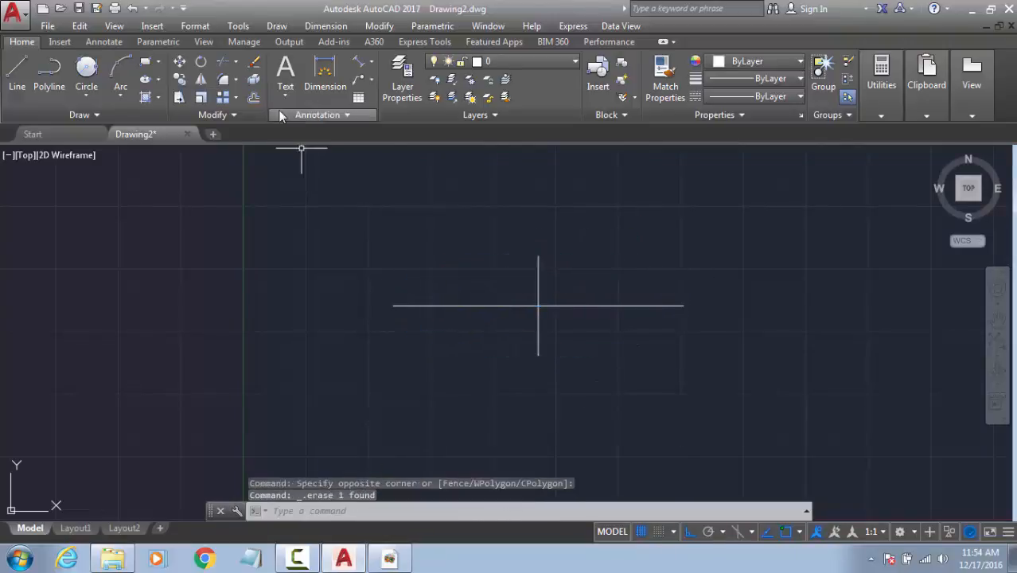
Step: Draw an elliptical arc with the Center option on the crossed lines, covering only the left half between the vertical line's ends, and undo it
{"action": "left_click", "coordinate": [162, 84]}
{"action": "left_click", "coordinate": [171, 165]}
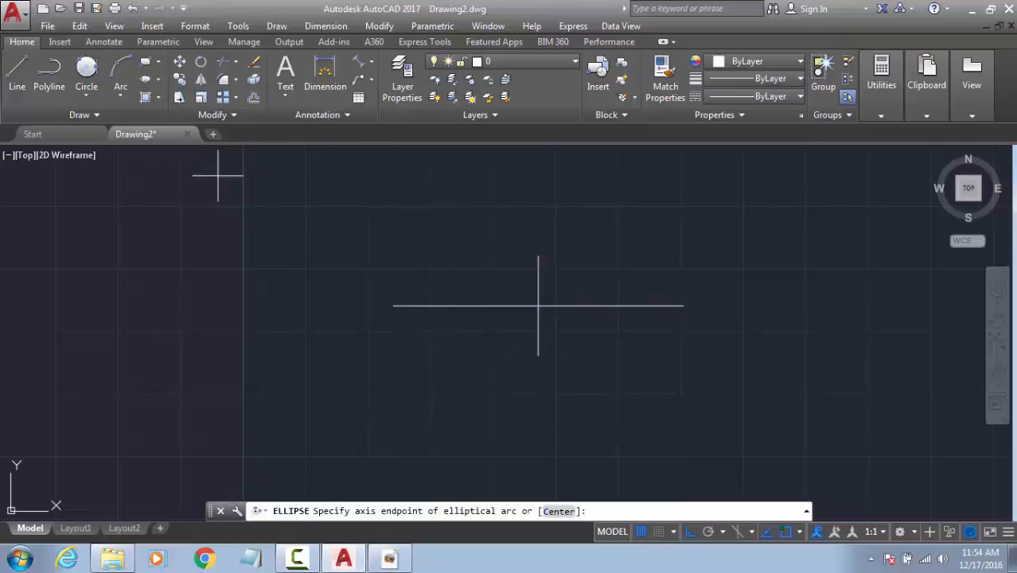
{"action": "left_click", "coordinate": [559, 512]}
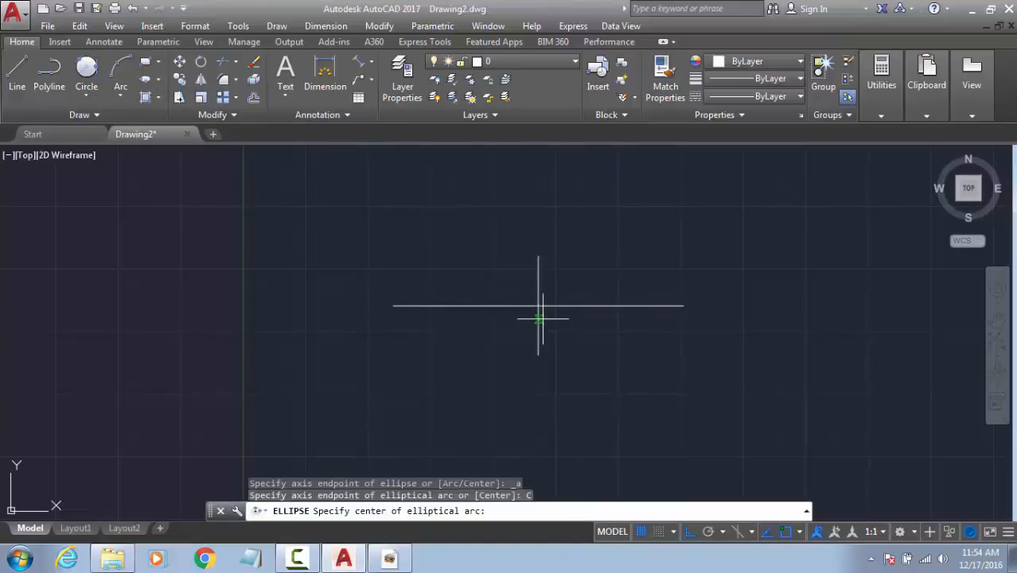
{"action": "left_click", "coordinate": [538, 306]}
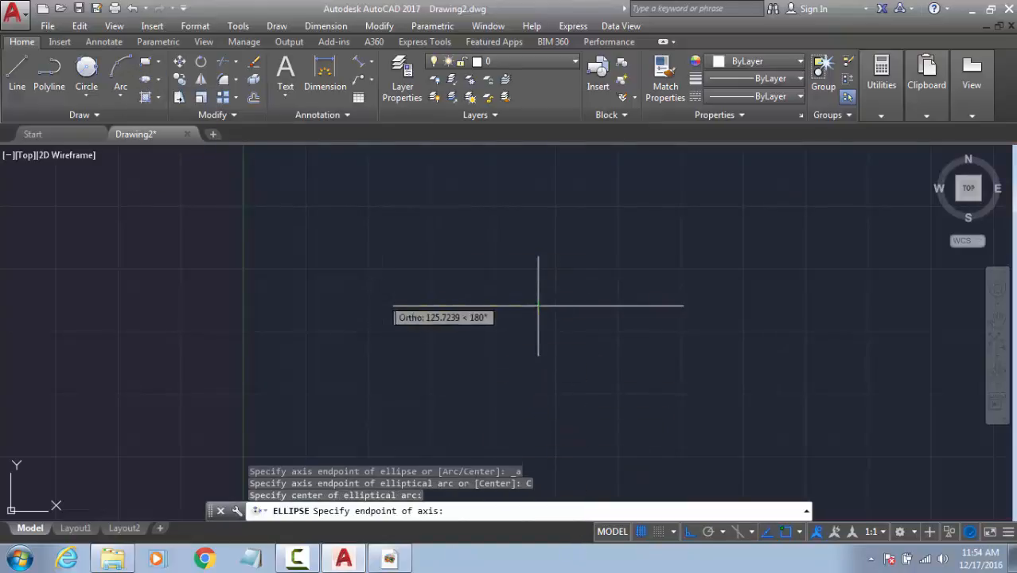
{"action": "left_click", "coordinate": [393, 305]}
{"action": "left_click", "coordinate": [539, 256]}
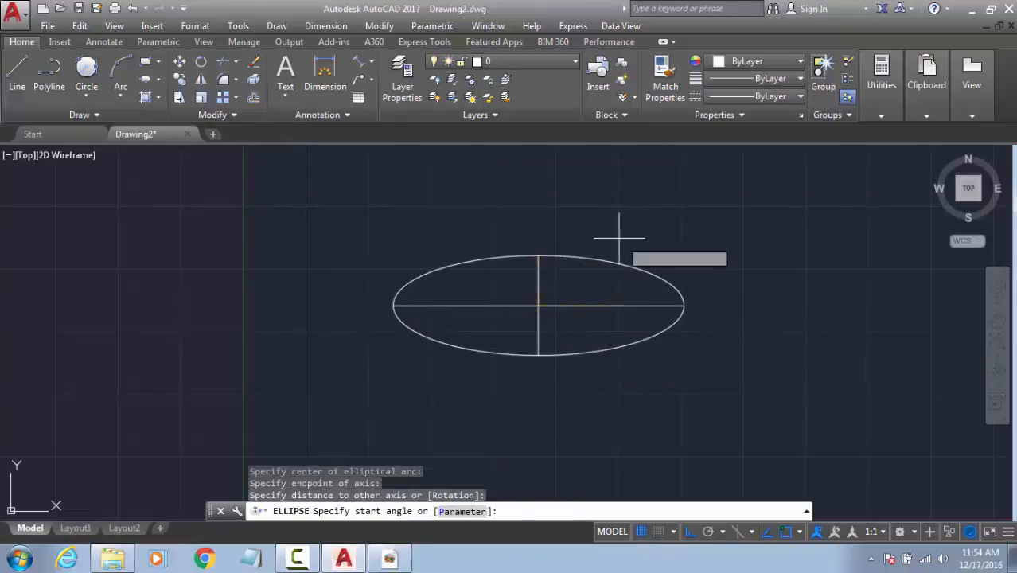
{"action": "left_click", "coordinate": [539, 256]}
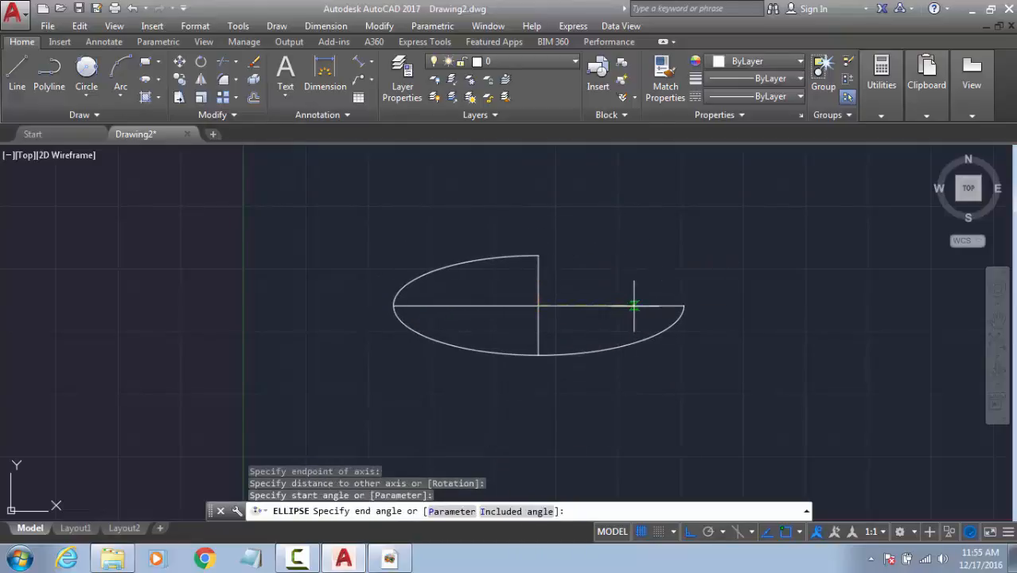
{"action": "left_click", "coordinate": [539, 343]}
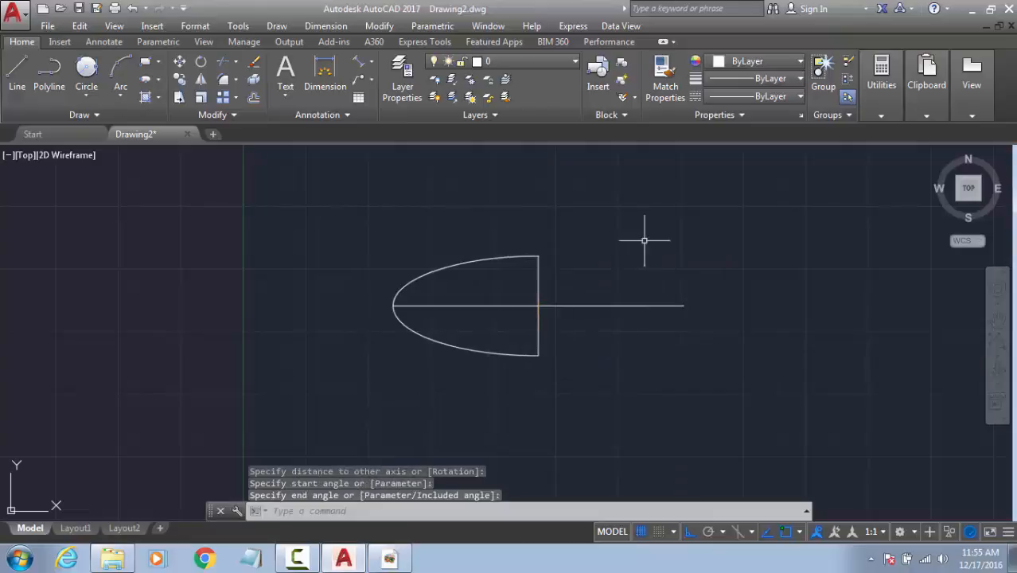
{"action": "key", "text": "ctrl+z"}
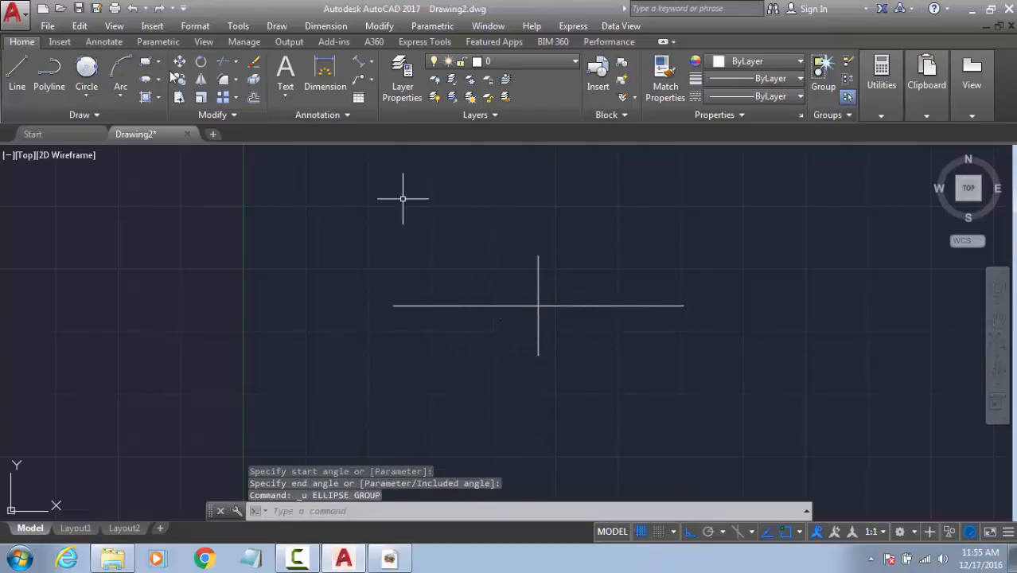
Step: Draw a full ellipse with the elliptical arc command, spanning the ends of both crossed lines
{"action": "left_click", "coordinate": [158, 79]}
{"action": "left_click", "coordinate": [163, 165]}
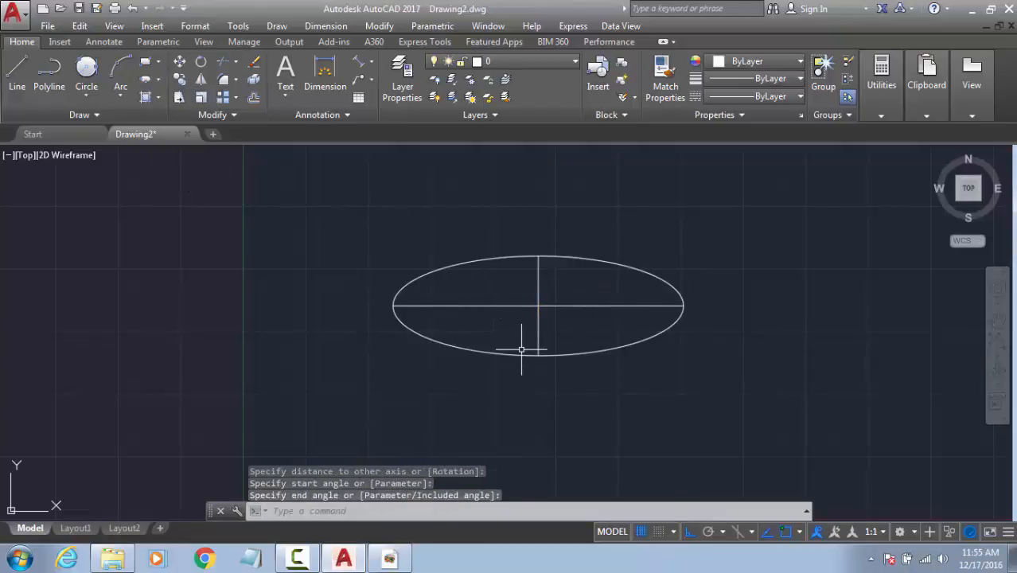
{"action": "left_click", "coordinate": [522, 345]}
Step: Erase the ellipse together with the two crossed lines
{"action": "left_click", "coordinate": [880, 223]}
{"action": "left_click", "coordinate": [160, 358]}
{"action": "key", "text": "Delete"}
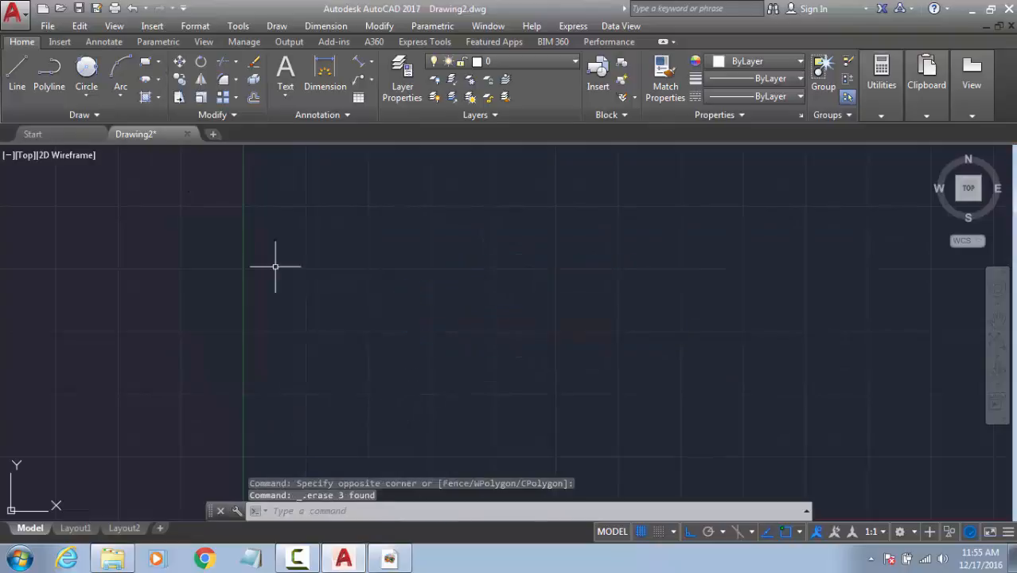
Step: Switch to AUTOCAD BASIC.pdf in Acrobat, review the Drawing tools topics, and return to the AutoCAD drawing
{"action": "left_click", "coordinate": [159, 98]}
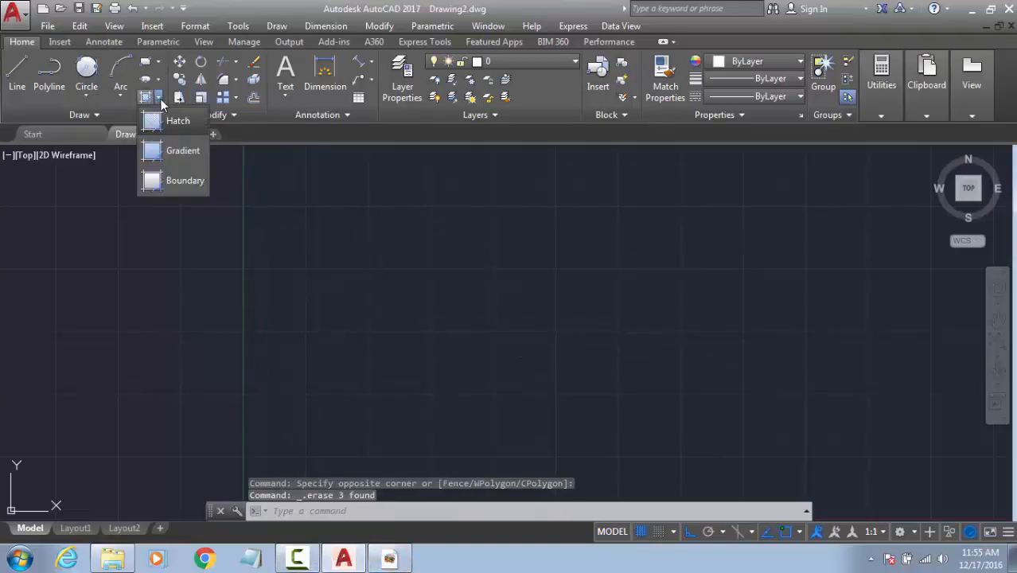
{"action": "key", "text": "Escape"}
{"action": "left_click", "coordinate": [389, 559]}
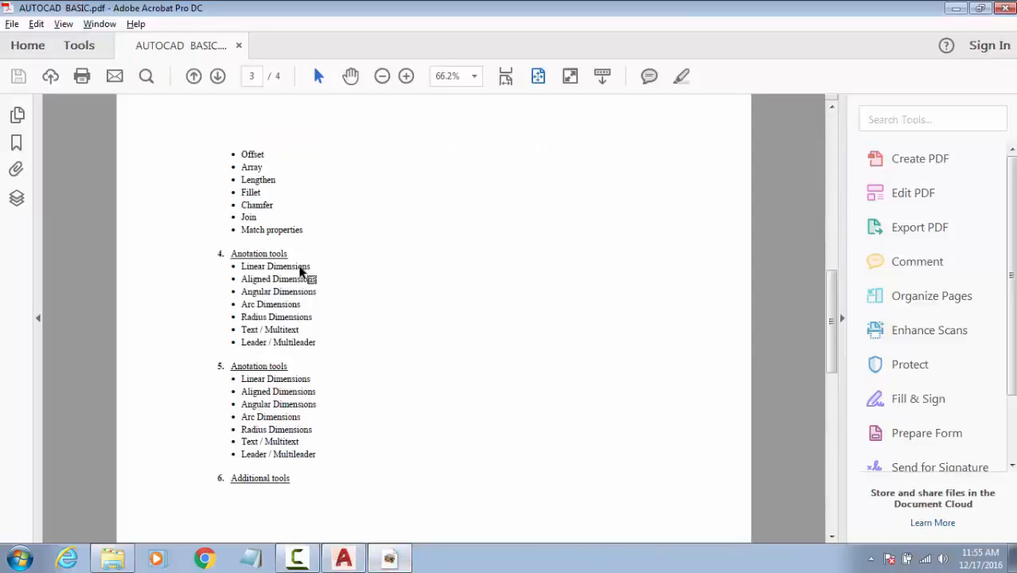
{"action": "scroll", "coordinate": [313, 255], "scroll_direction": "up", "scroll_amount": 1}
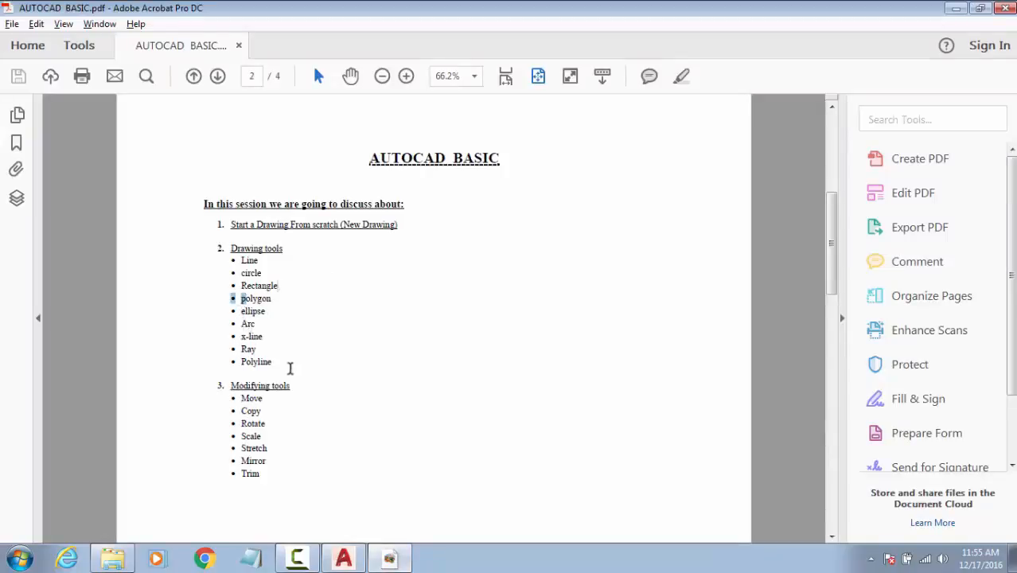
{"action": "key", "text": "alt+Tab"}
{"action": "key", "text": "Escape"}
{"action": "key", "text": "Escape"}
{"action": "key", "text": "Escape"}
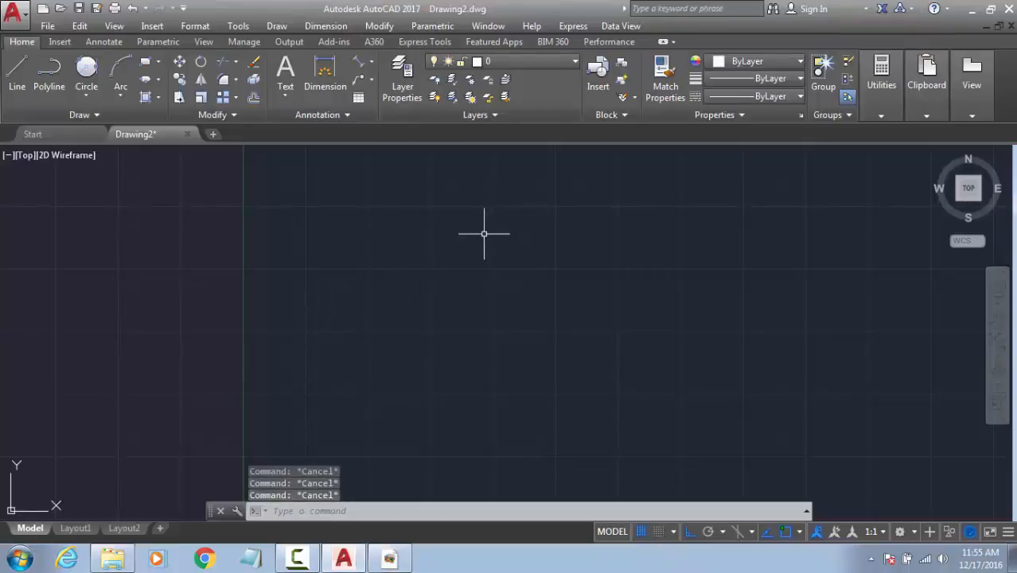
{"action": "left_click", "coordinate": [17, 76]}
{"action": "left_click", "coordinate": [342, 336]}
{"action": "left_click", "coordinate": [497, 336]}
{"action": "left_click", "coordinate": [634, 331]}
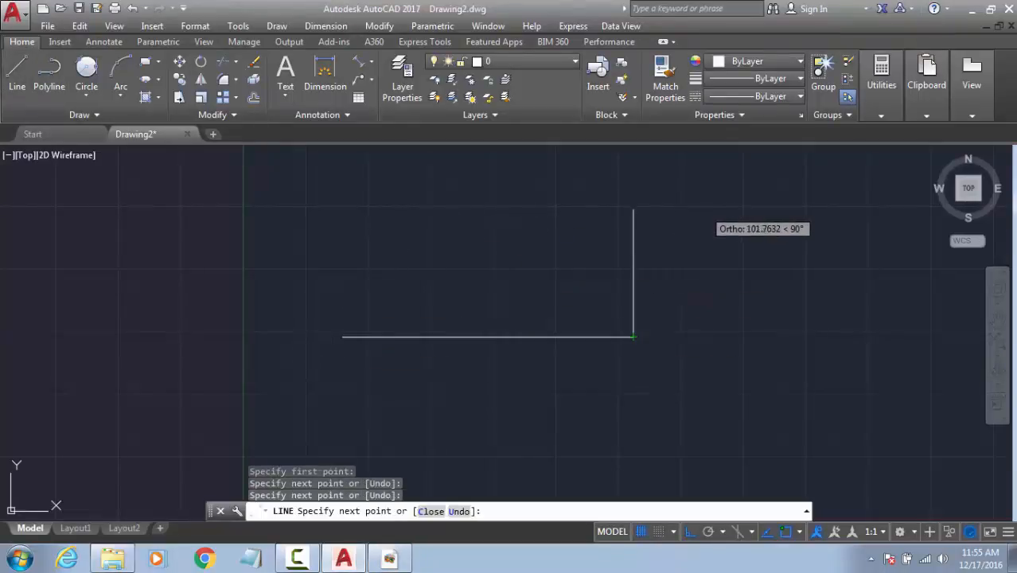
{"action": "key", "text": "Escape"}
{"action": "key", "text": "ctrl+z"}
{"action": "key", "text": "Escape"}
{"action": "key", "text": "Escape"}
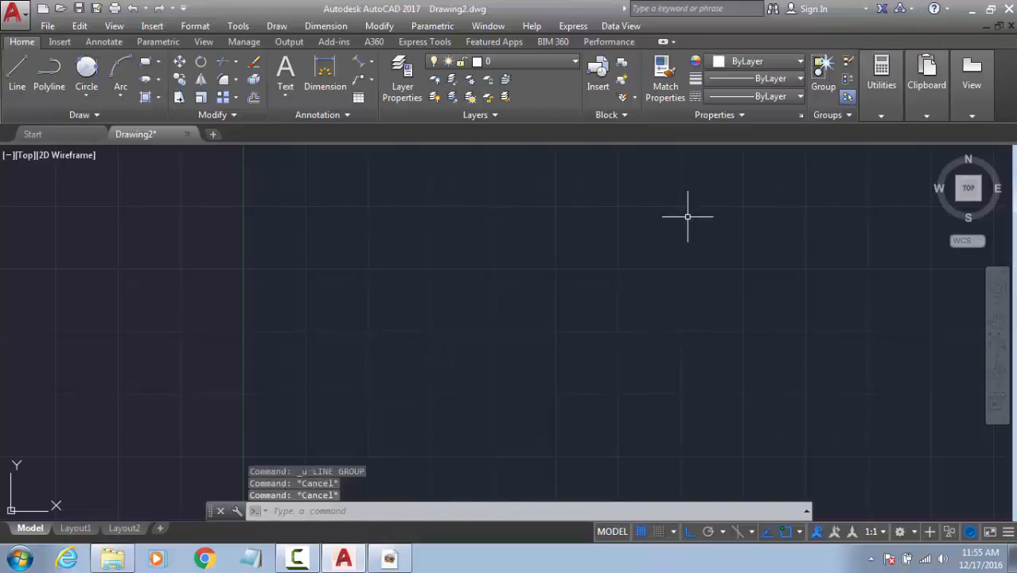
Step: Turn off Ortho and draw a chain of five connected lines forming a bent strip, left open at its left end
{"action": "key", "text": "F8"}
{"action": "left_click", "coordinate": [19, 80]}
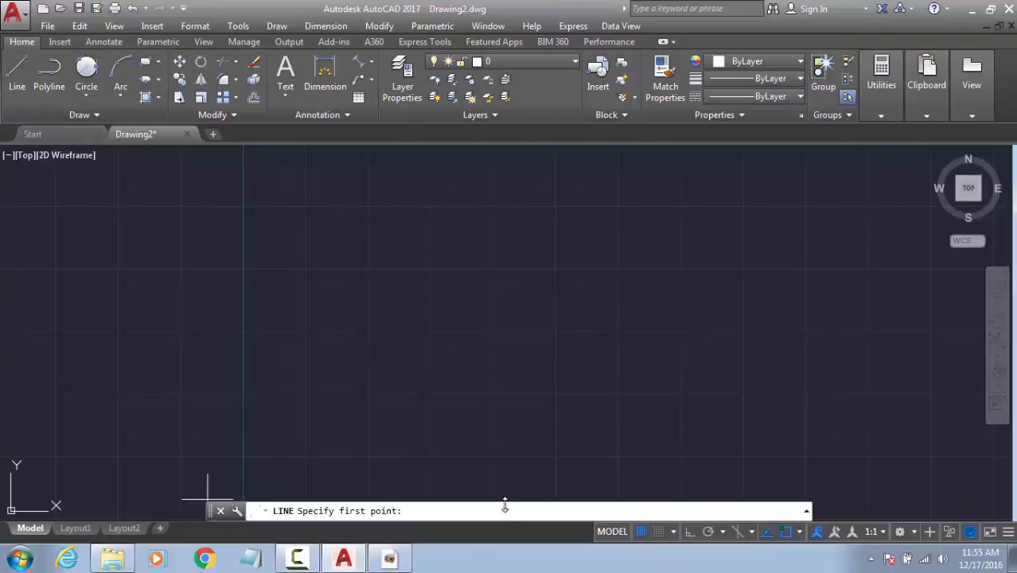
{"action": "left_click", "coordinate": [390, 367]}
{"action": "left_click", "coordinate": [518, 245]}
{"action": "left_click", "coordinate": [819, 377]}
{"action": "left_click", "coordinate": [858, 265]}
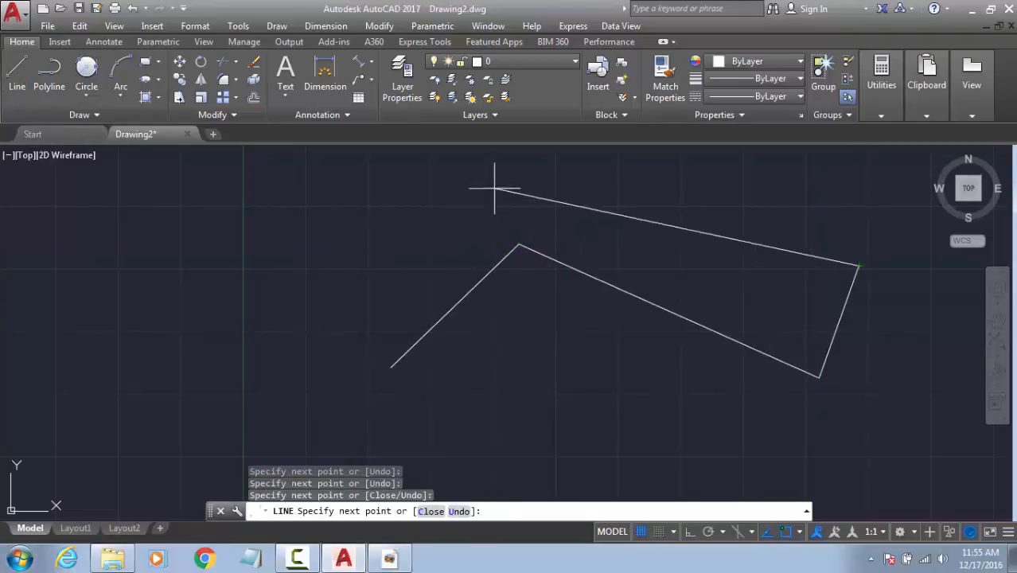
{"action": "left_click", "coordinate": [564, 182]}
{"action": "left_click", "coordinate": [958, 240]}
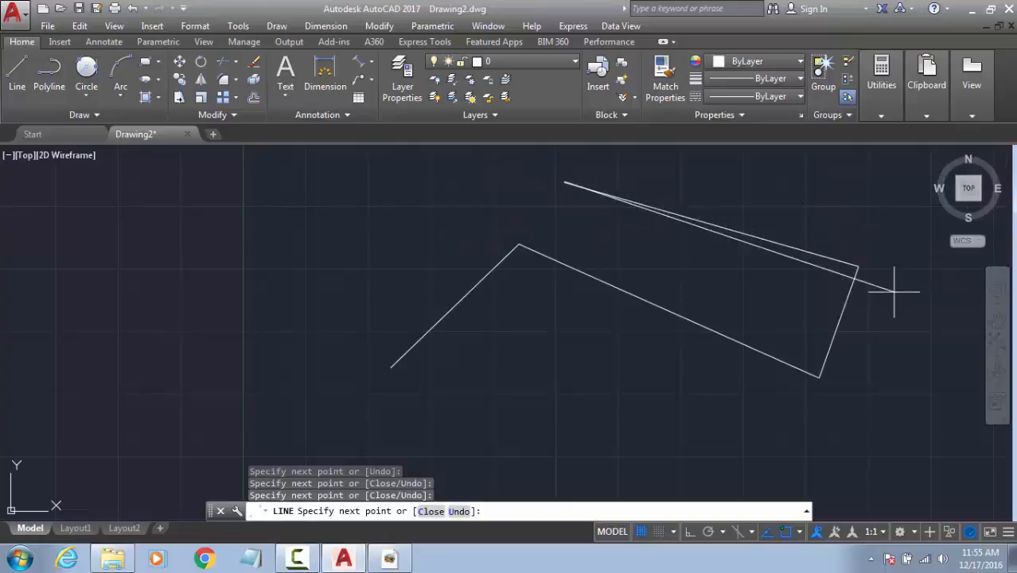
{"action": "left_click", "coordinate": [288, 253]}
{"action": "key", "text": "Return"}
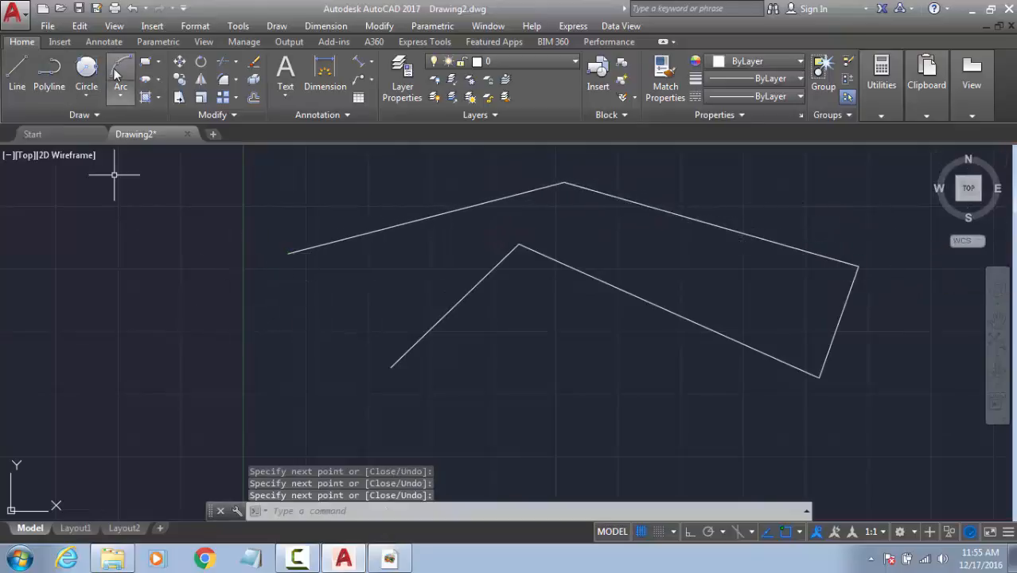
Step: Draw a three-point arc joining the strip's two open ends, bulging out to the left
{"action": "left_click", "coordinate": [121, 74]}
{"action": "left_click", "coordinate": [288, 253]}
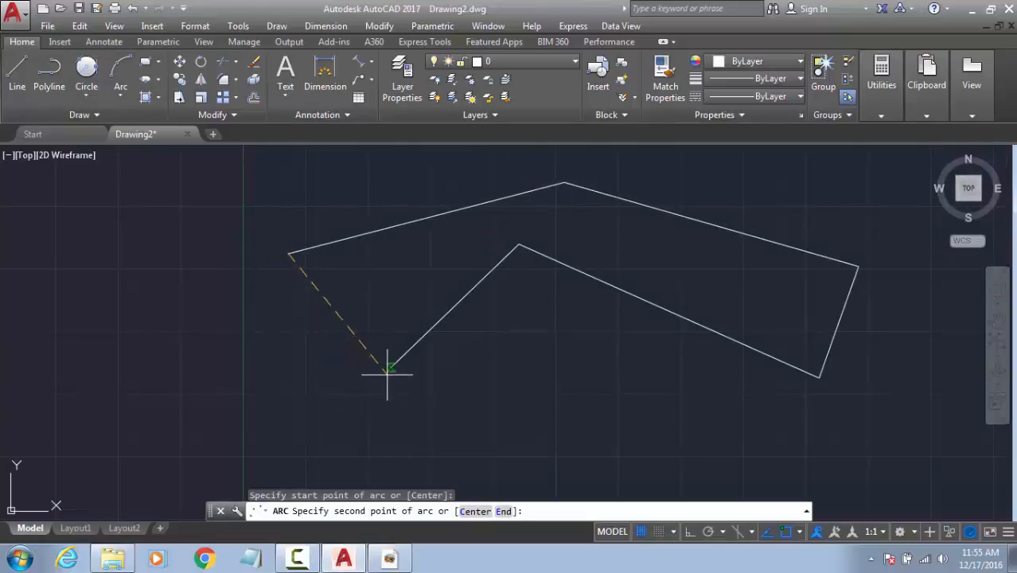
{"action": "left_click", "coordinate": [189, 358]}
{"action": "left_click", "coordinate": [390, 367]}
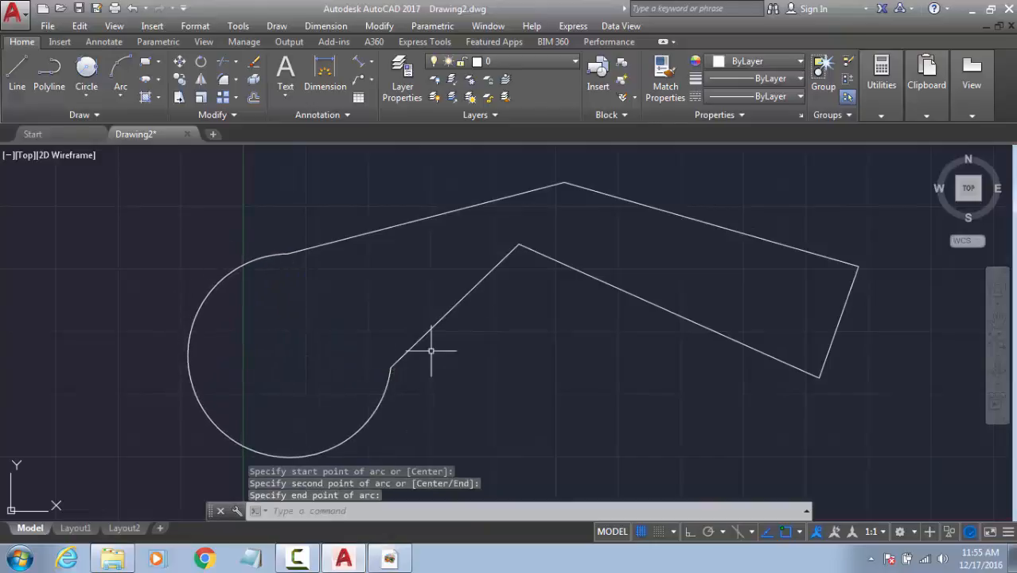
Step: Select several segments of the outline to examine them as separate objects, and clear the selection
{"action": "scroll", "coordinate": [456, 328], "scroll_direction": "down", "scroll_amount": 5}
{"action": "left_click", "coordinate": [536, 261]}
{"action": "left_click", "coordinate": [453, 318]}
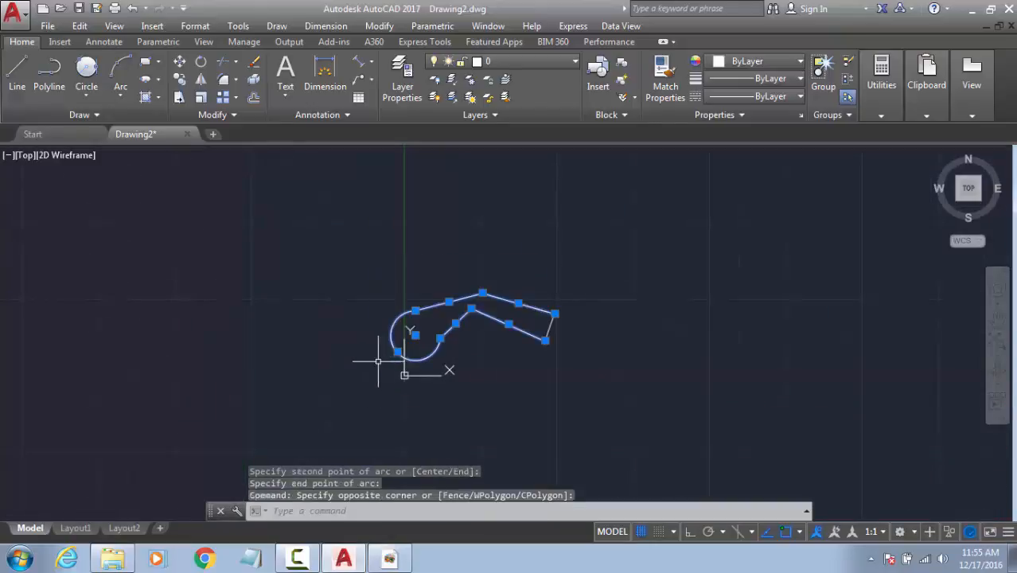
{"action": "key", "text": "Escape"}
{"action": "key", "text": "Escape"}
{"action": "scroll", "coordinate": [467, 322], "scroll_direction": "up", "scroll_amount": 4}
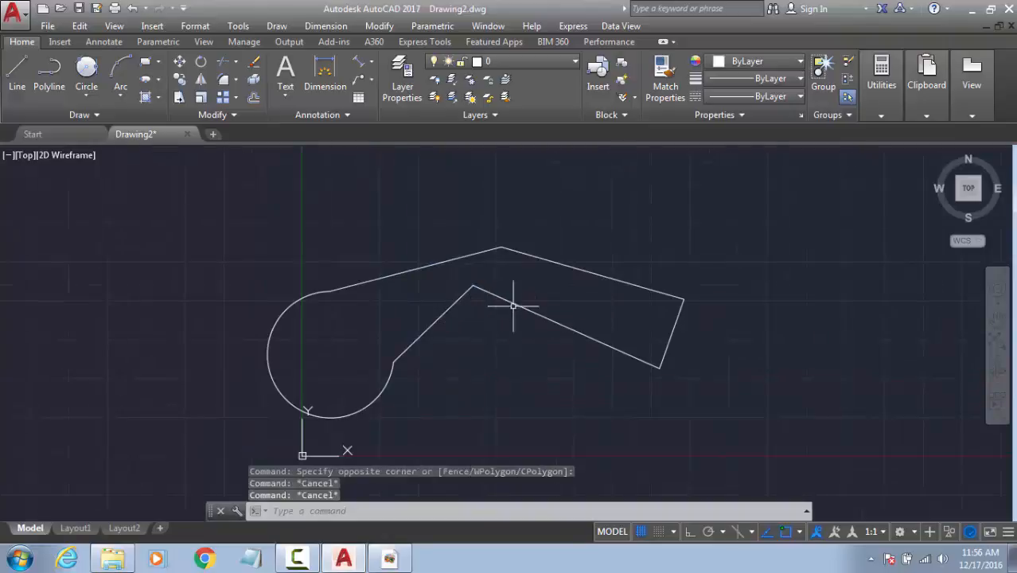
Step: Erase only the outline's upper-right line, and undo the erase
{"action": "left_click", "coordinate": [654, 286]}
{"action": "key", "text": "Delete"}
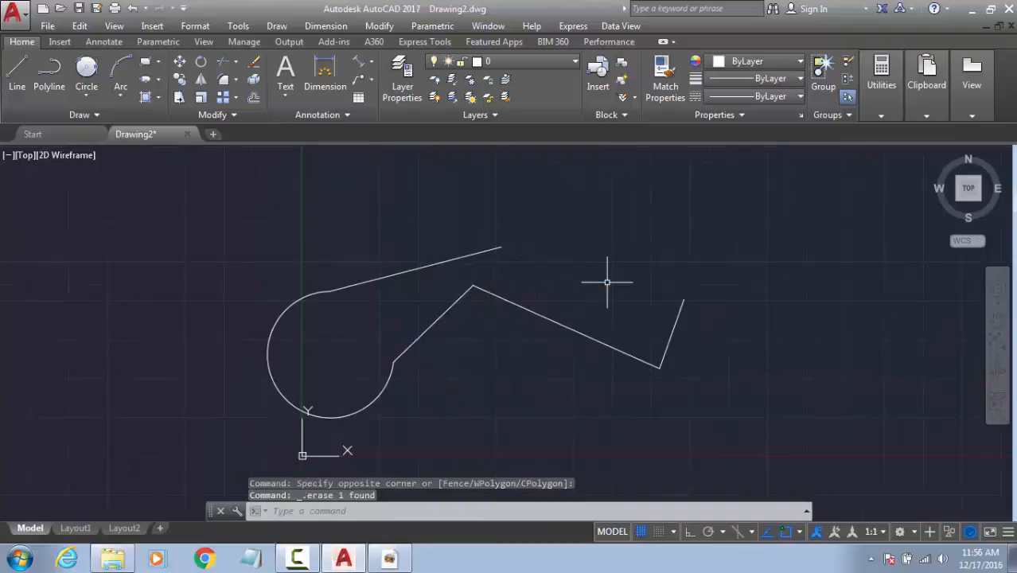
{"action": "key", "text": "ctrl+z"}
Step: Change the color of the upper-right line and the short right-end line to orange-brown
{"action": "left_click", "coordinate": [732, 295]}
{"action": "left_click", "coordinate": [589, 151]}
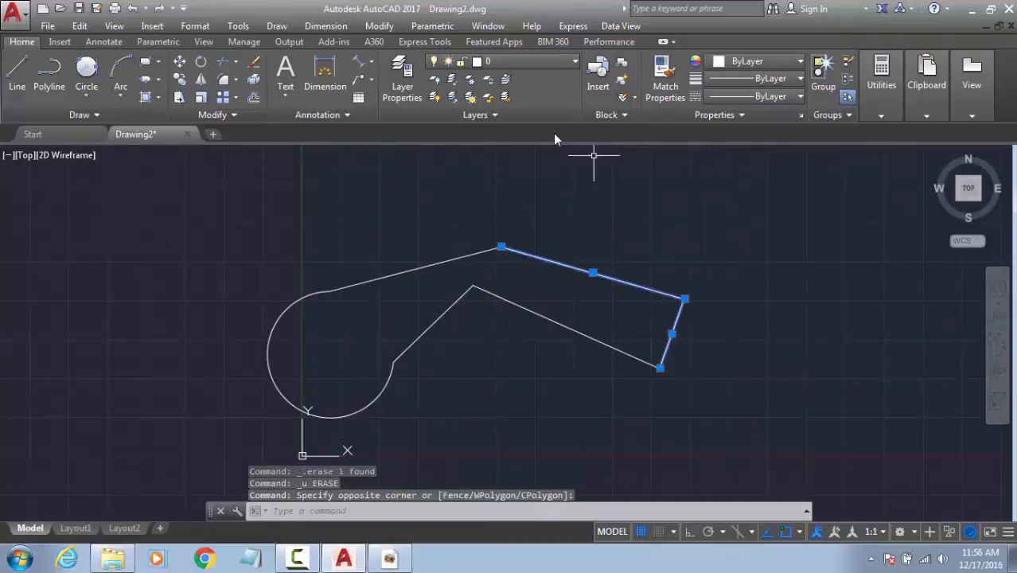
{"action": "left_click", "coordinate": [752, 61]}
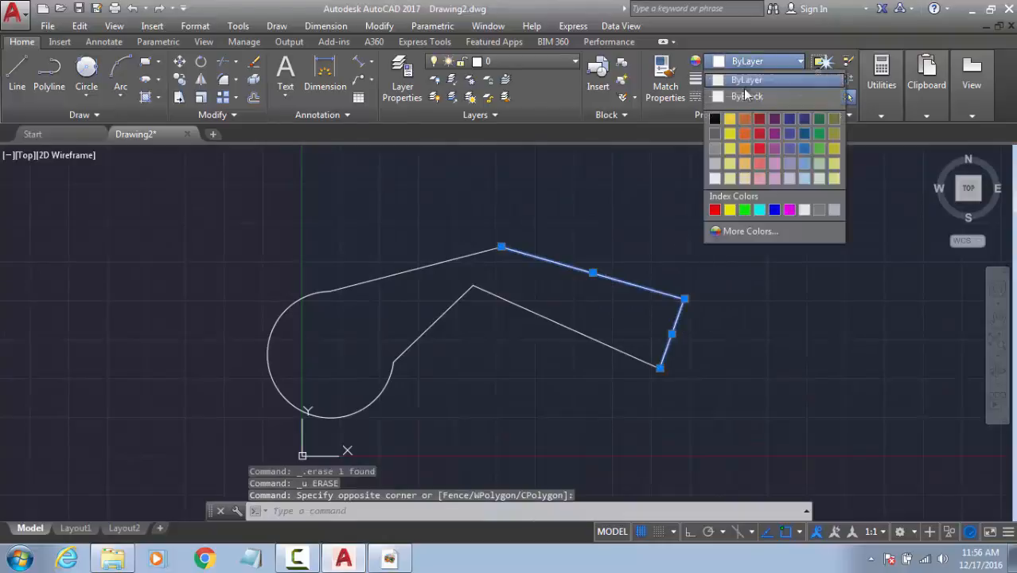
{"action": "key", "text": "Escape"}
Step: Select the whole outline to examine its individual lines and arc, and clear the selection
{"action": "left_click", "coordinate": [775, 197]}
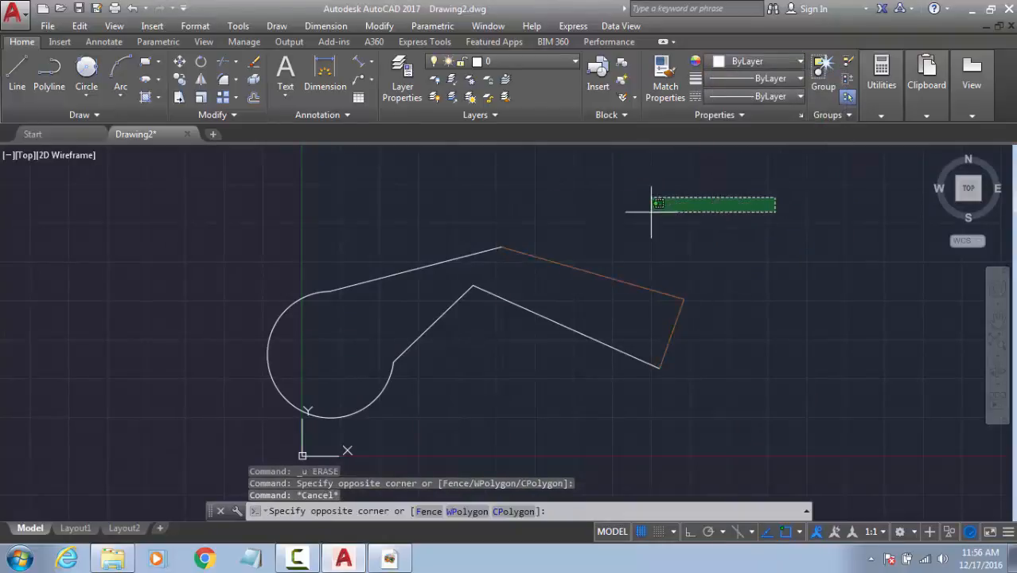
{"action": "left_click", "coordinate": [225, 420]}
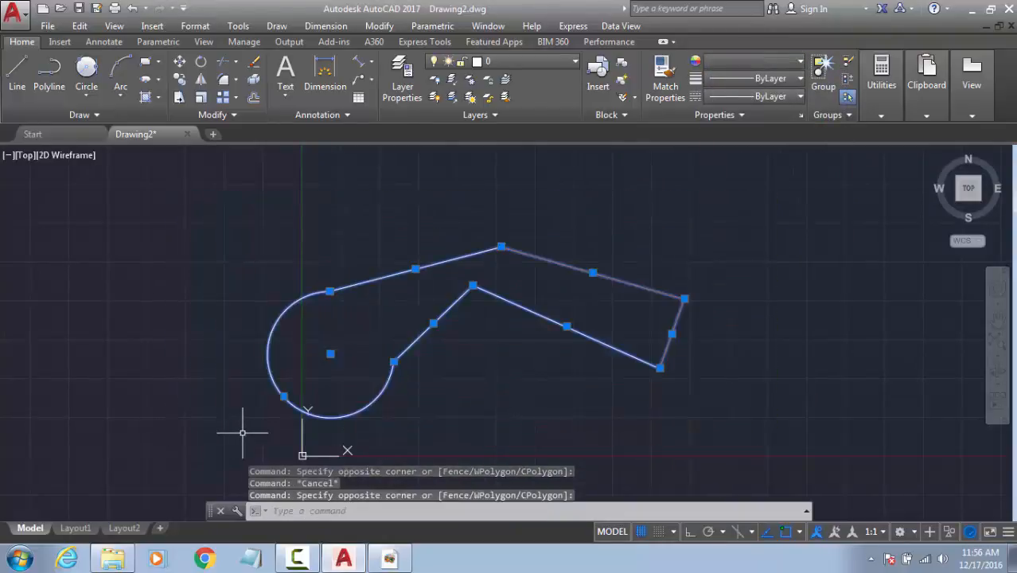
{"action": "key", "text": "Escape"}
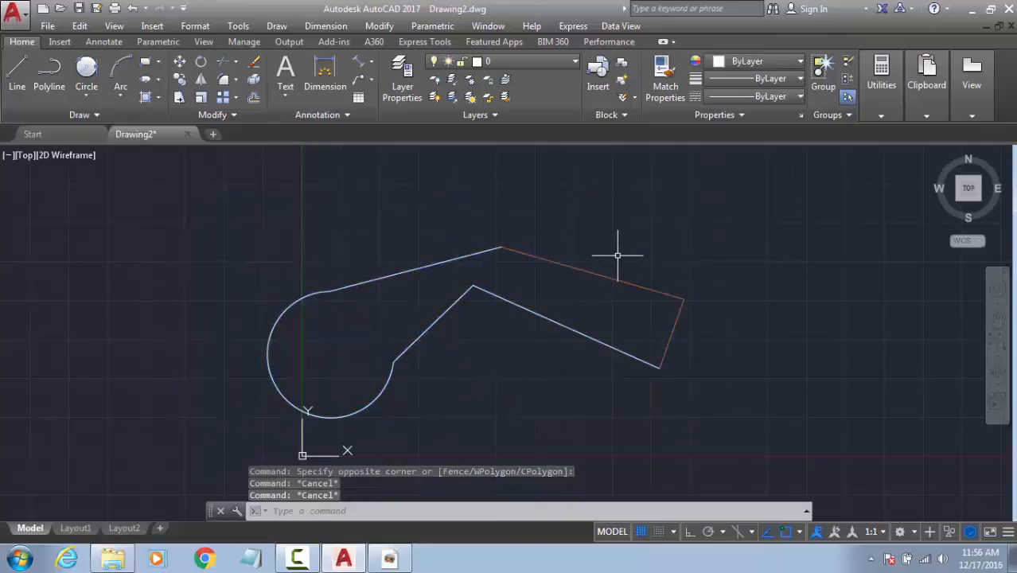
Step: Draw a closed polyline beside the existing outline, with five straight segments and an arc segment ending at the start point
{"action": "type", "text": "PL"}
{"action": "key", "text": "Return"}
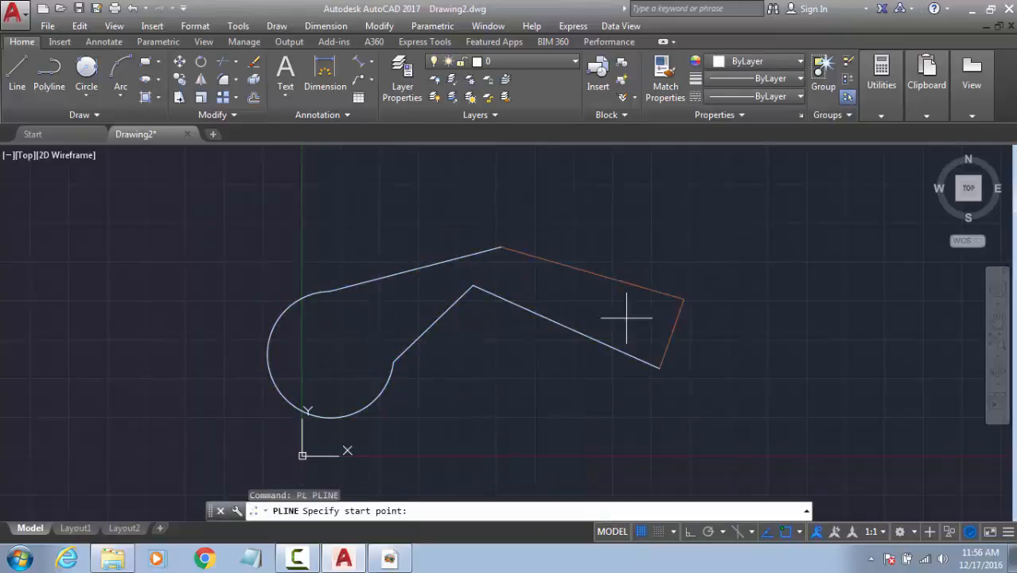
{"action": "middle_click_drag", "start_coordinate": [568, 384], "coordinate": [282, 354]}
{"action": "left_click", "coordinate": [740, 318]}
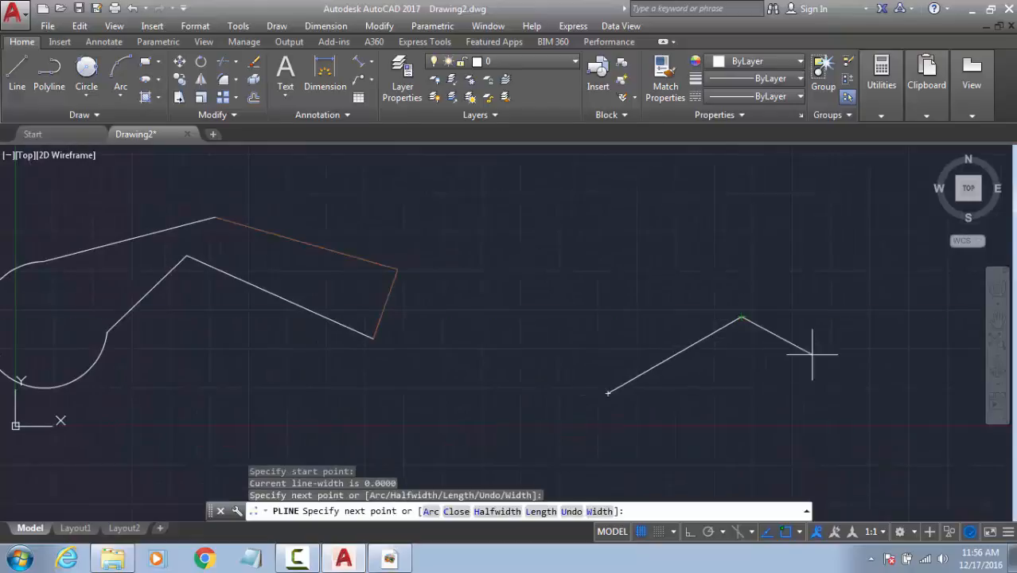
{"action": "left_click", "coordinate": [915, 372]}
{"action": "left_click", "coordinate": [916, 272]}
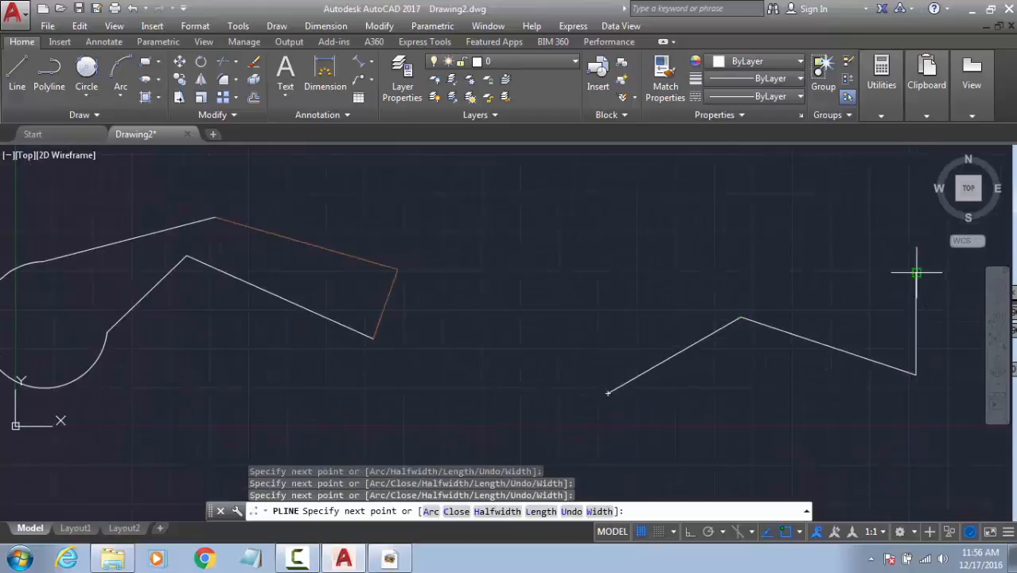
{"action": "left_click", "coordinate": [736, 233]}
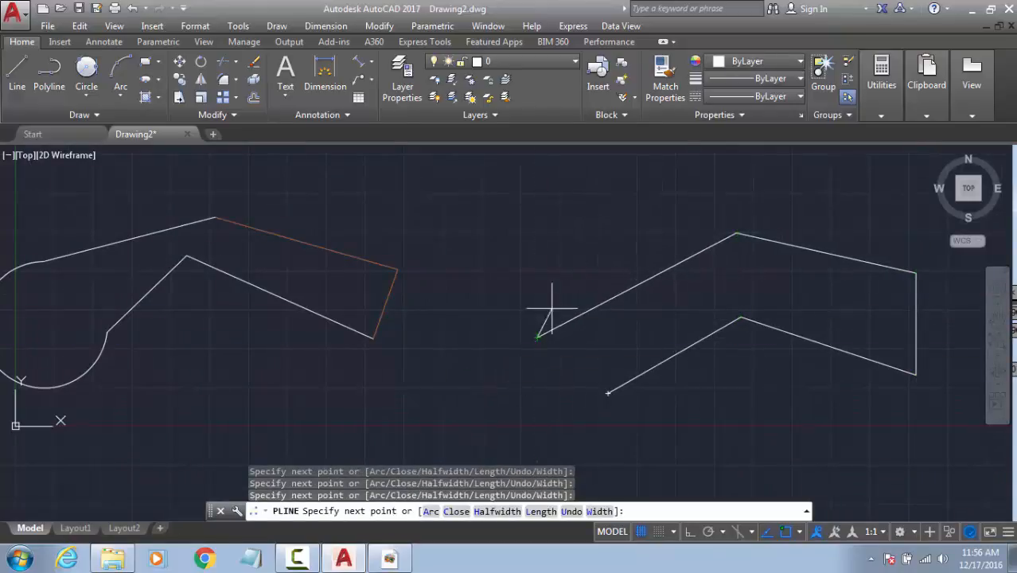
{"action": "left_click", "coordinate": [536, 339]}
{"action": "left_click", "coordinate": [431, 512]}
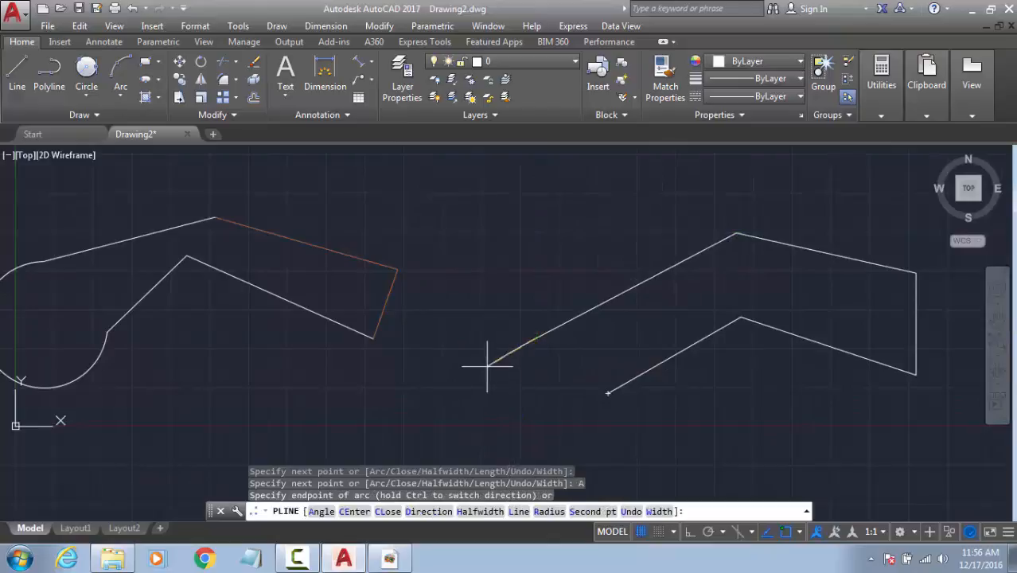
{"action": "left_click", "coordinate": [607, 394]}
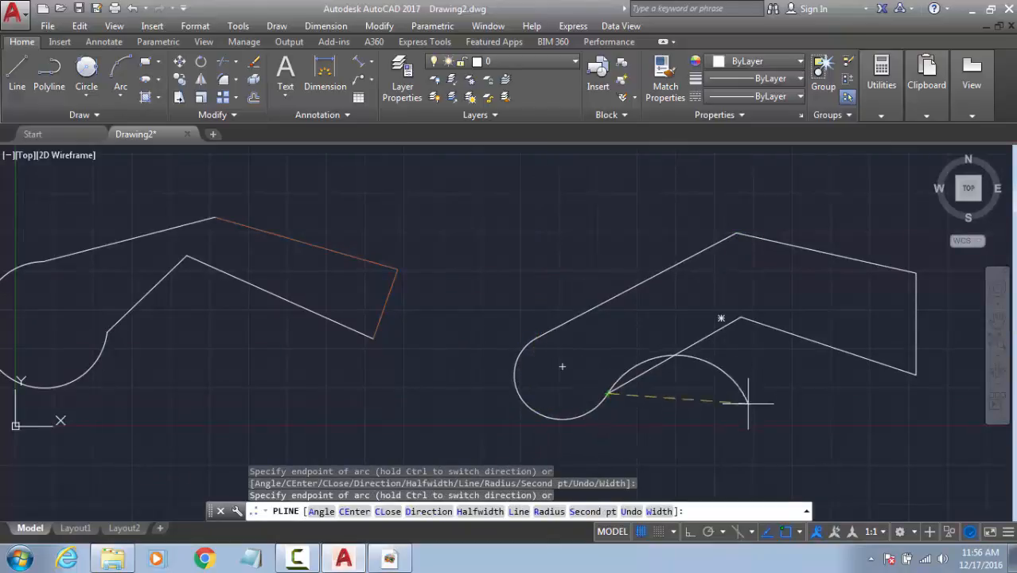
{"action": "key", "text": "Escape"}
{"action": "scroll", "coordinate": [670, 405], "scroll_direction": "down", "scroll_amount": 2}
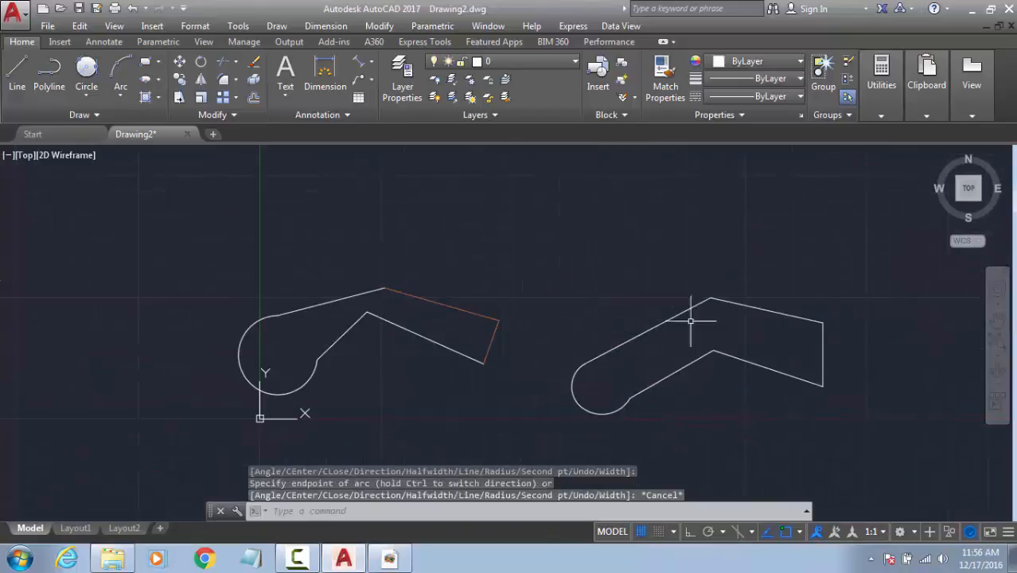
Step: Change the color of the new closed polyline to orange (242,103,34)
{"action": "left_click", "coordinate": [740, 358]}
{"action": "left_click", "coordinate": [756, 62]}
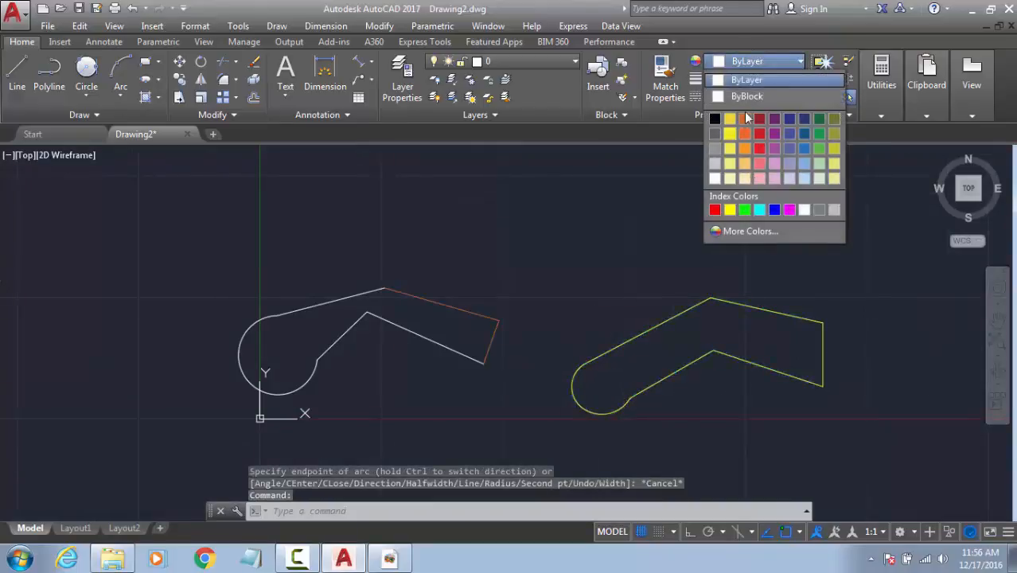
{"action": "left_click", "coordinate": [744, 133]}
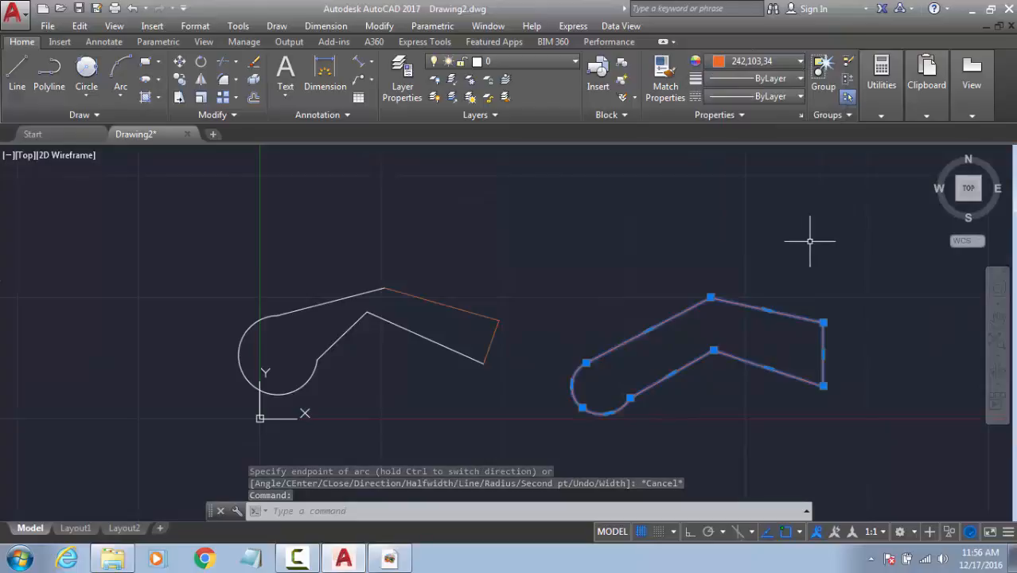
Step: Erase the orange polyline, and undo the erase
{"action": "key", "text": "Delete"}
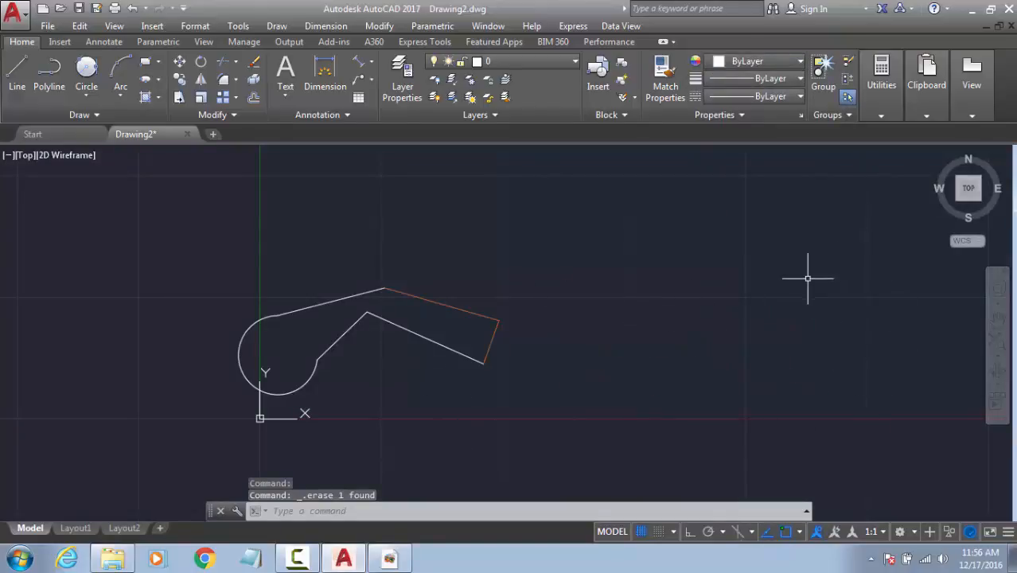
{"action": "key", "text": "Escape"}
{"action": "key", "text": "ctrl+z"}
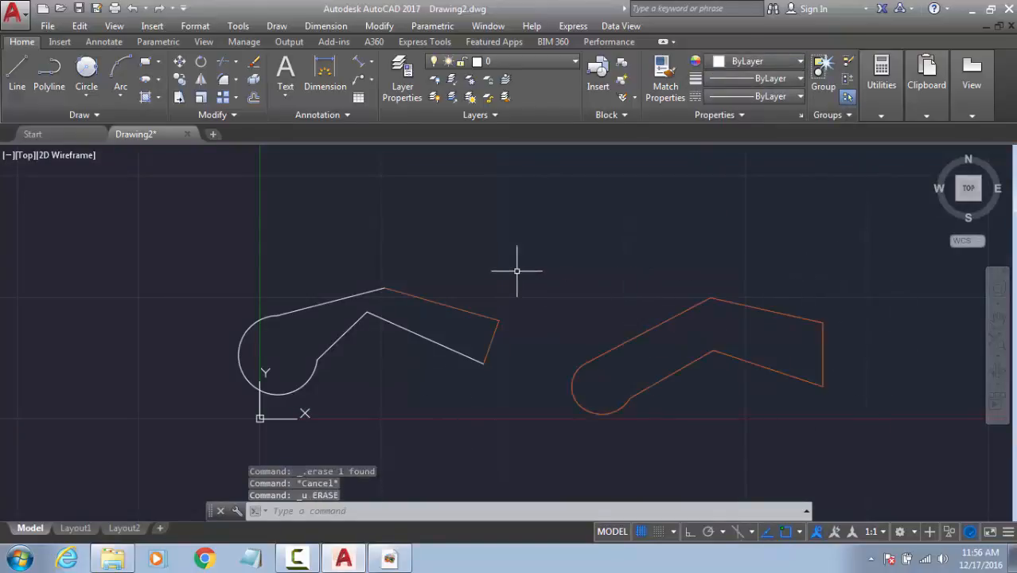
Step: Join the original outline's separate lines and arc into one polyline, and select it to check that it is a single object
{"action": "left_click", "coordinate": [529, 234]}
{"action": "left_click", "coordinate": [149, 412]}
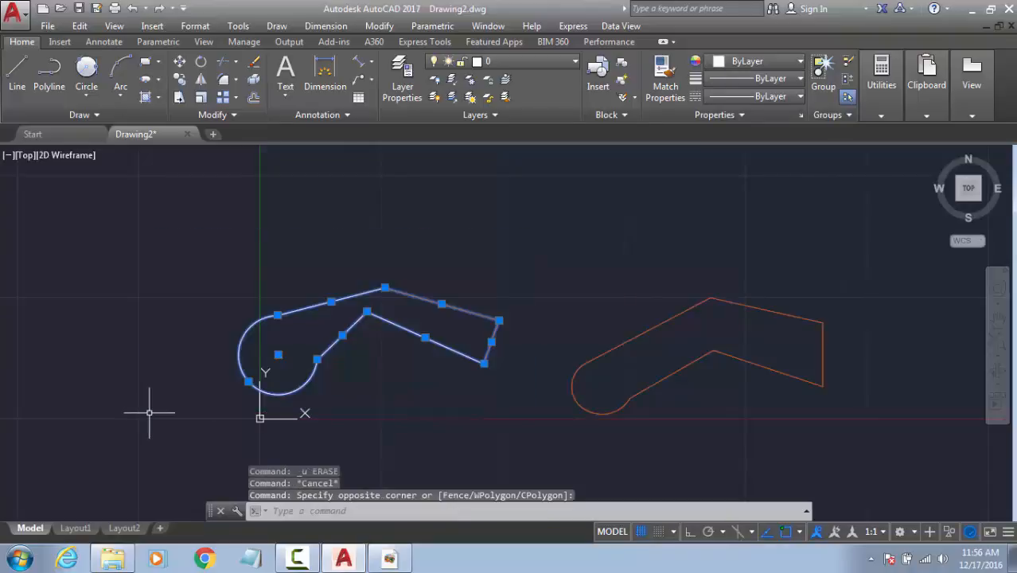
{"action": "type", "text": "j"}
{"action": "key", "text": "Return"}
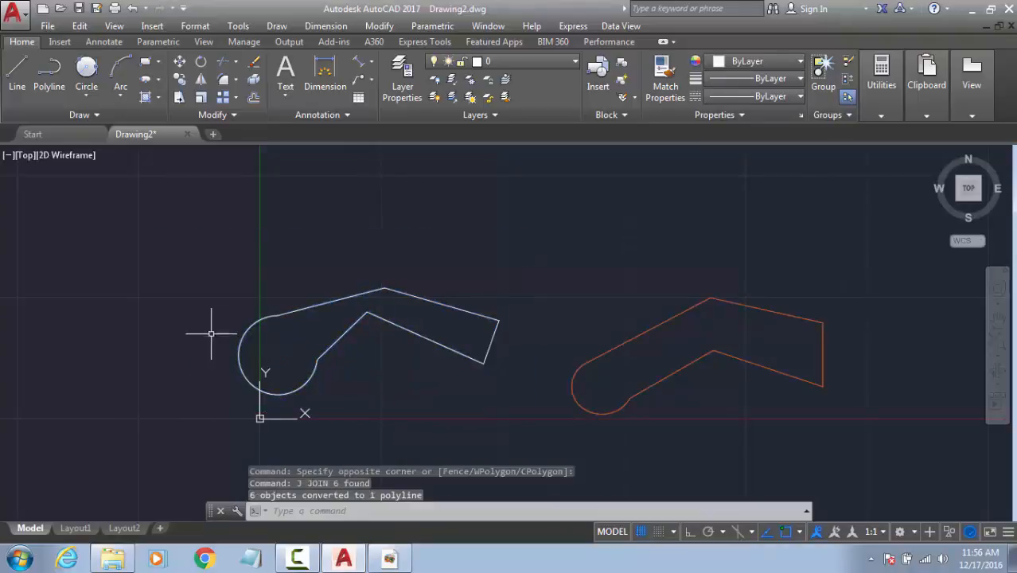
{"action": "left_click", "coordinate": [411, 334]}
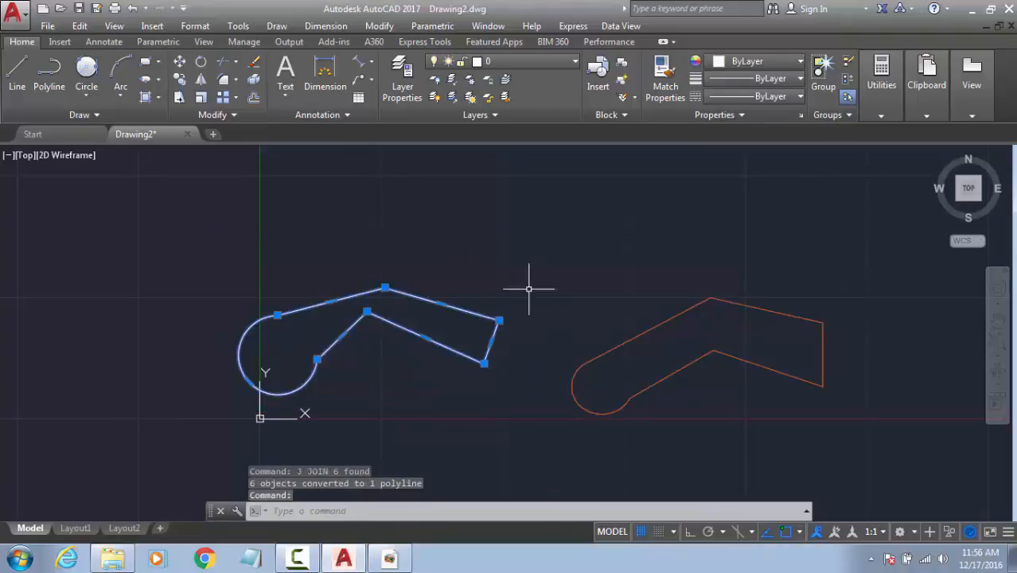
{"action": "key", "text": "Escape"}
Step: Erase both polyline outlines from the drawing
{"action": "left_click", "coordinate": [798, 215]}
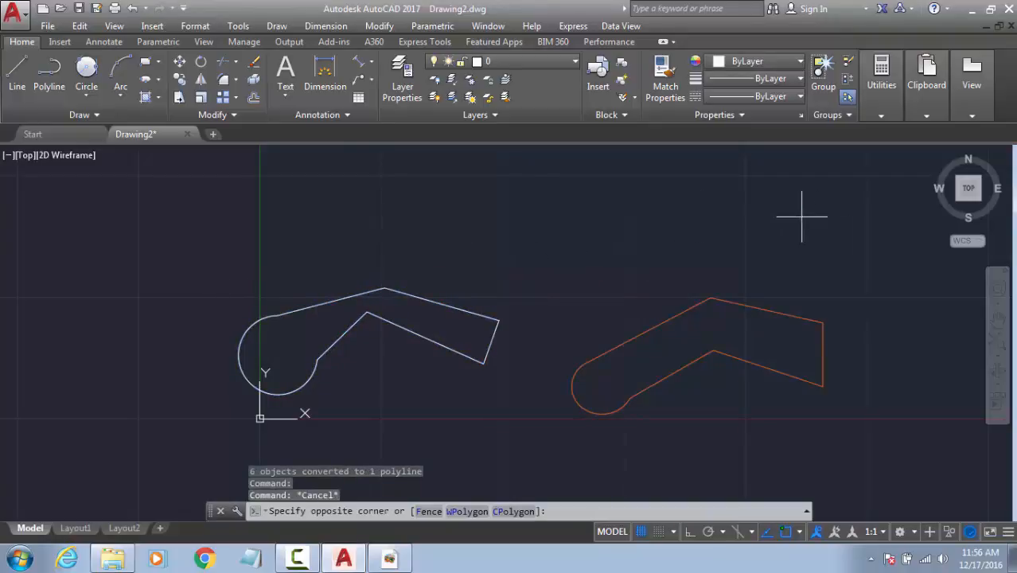
{"action": "left_click", "coordinate": [297, 320]}
{"action": "key", "text": "Delete"}
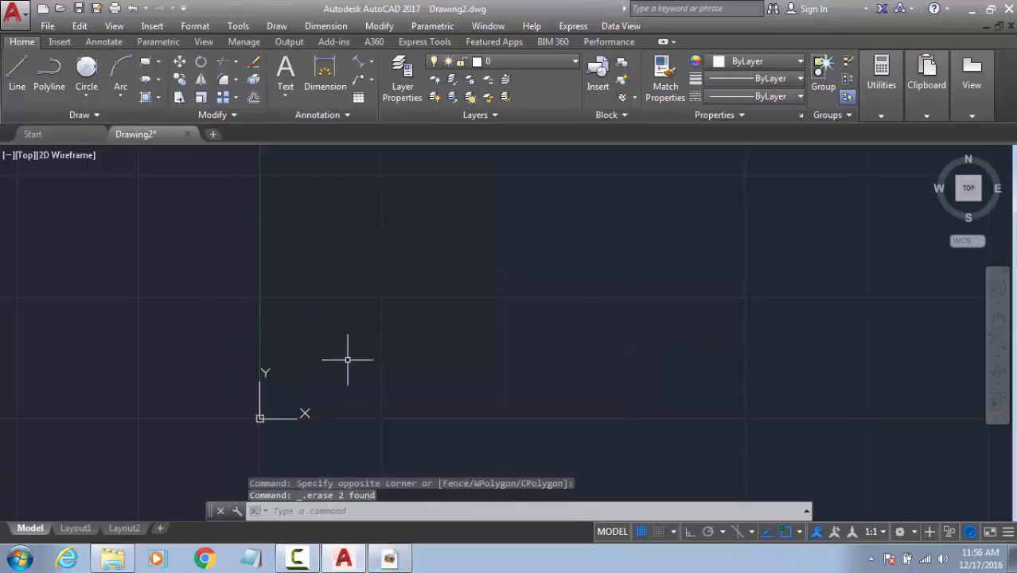
{"action": "key", "text": "Escape"}
{"action": "key", "text": "Escape"}
{"action": "key", "text": "Escape"}
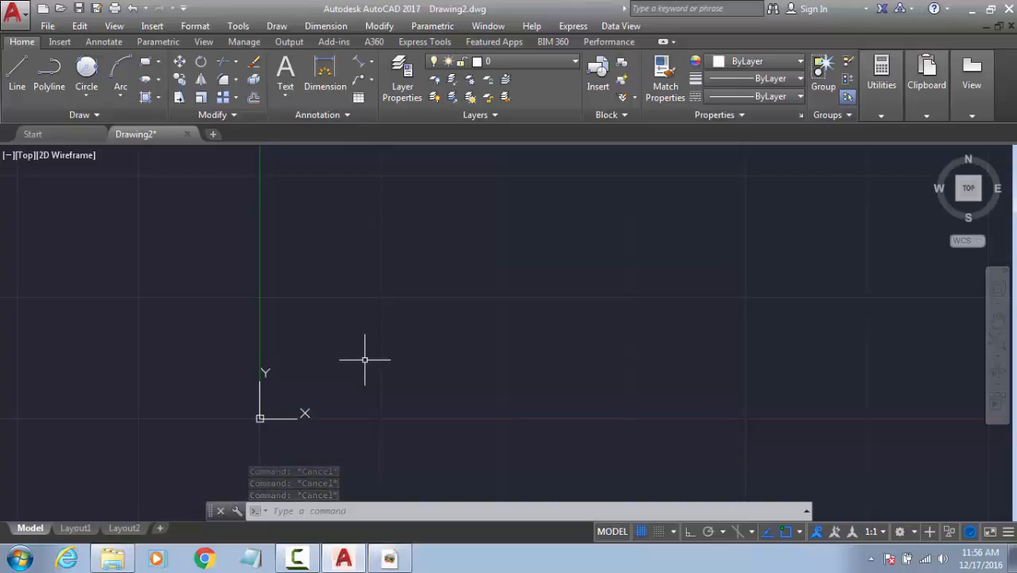
Step: Draw a horizontal construction line (XLINE) above the origin with ortho mode on
{"action": "type", "text": "XL"}
{"action": "key", "text": "Return"}
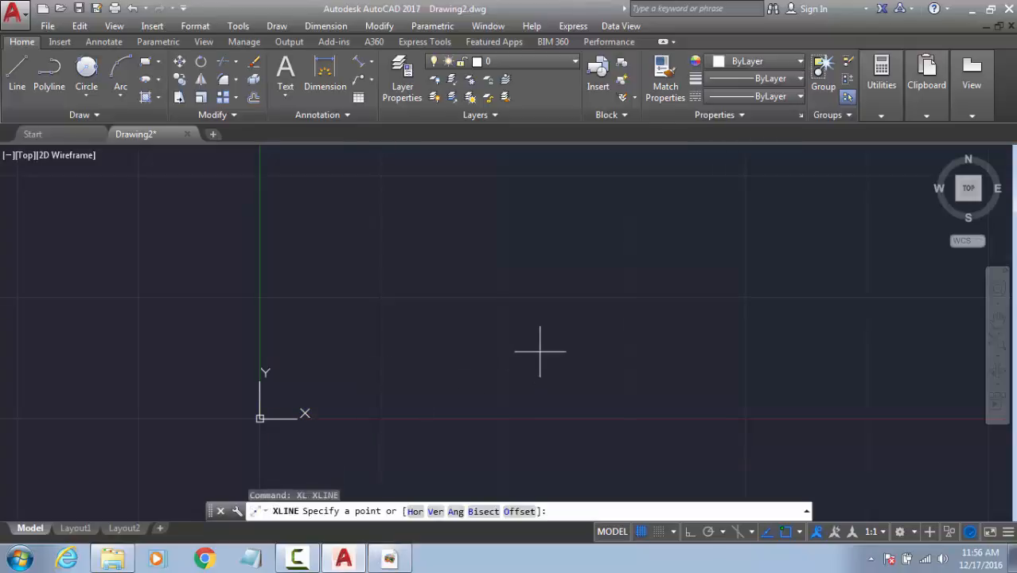
{"action": "left_click", "coordinate": [498, 296]}
{"action": "key", "text": "F8"}
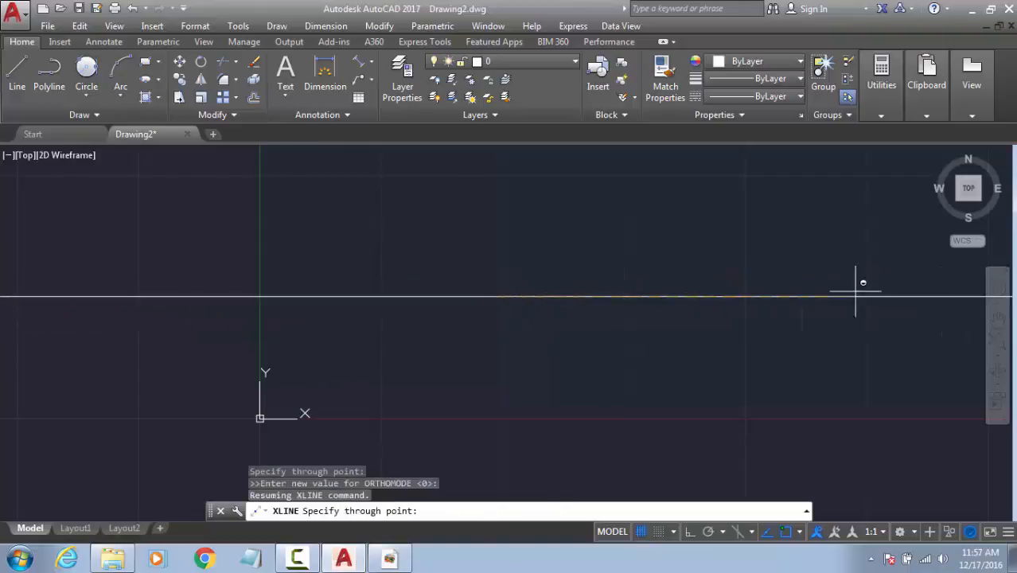
{"action": "left_click", "coordinate": [865, 288]}
{"action": "key", "text": "Return"}
Step: Draw a vertical construction line (XLINE) crossing the horizontal one, to the right of the origin
{"action": "key", "text": "Return"}
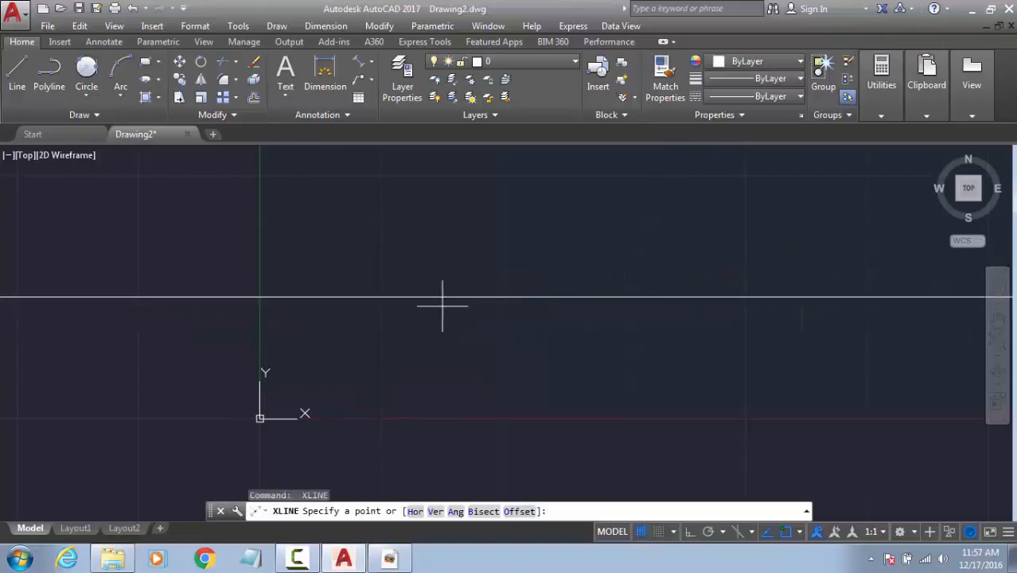
{"action": "left_click", "coordinate": [442, 304]}
{"action": "key", "text": "F8"}
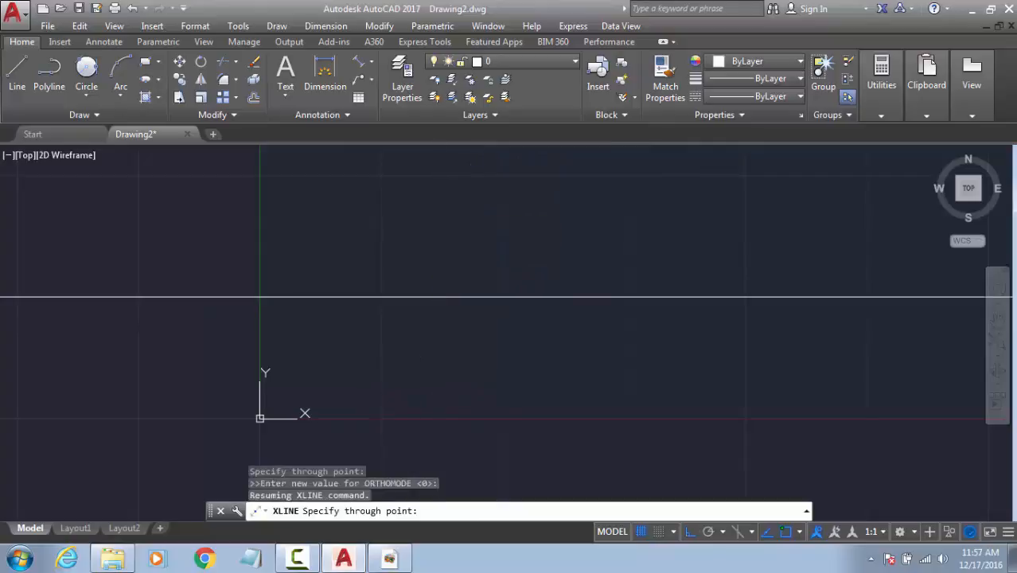
{"action": "left_click", "coordinate": [471, 183], "text": "shift"}
{"action": "key", "text": "Return"}
Step: Examine how far the two construction lines extend in both directions, and regenerate the model
{"action": "type", "text": "B"}
{"action": "scroll", "coordinate": [623, 227], "scroll_direction": "down", "scroll_amount": 10}
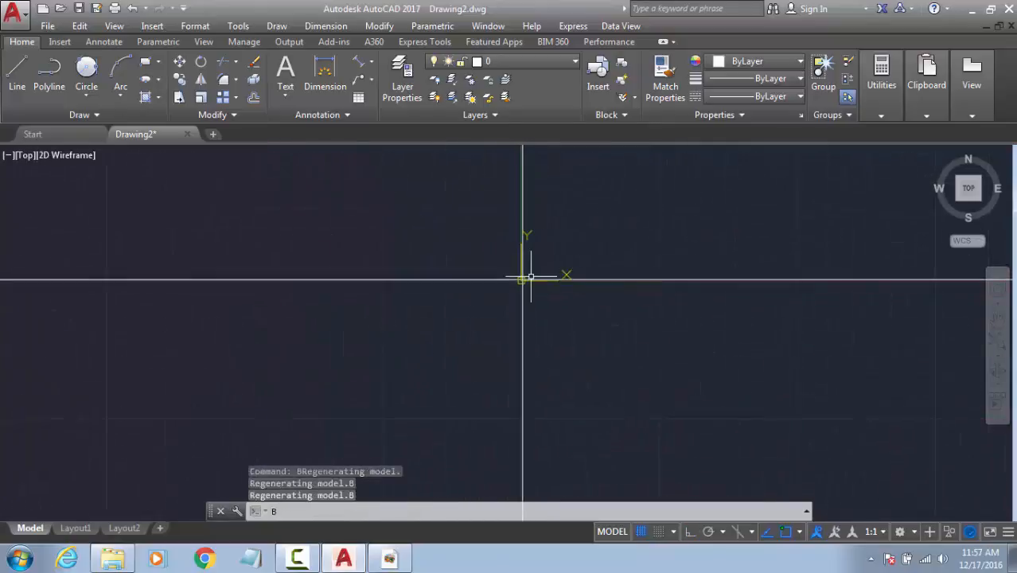
{"action": "scroll", "coordinate": [531, 276], "scroll_direction": "down", "scroll_amount": 10}
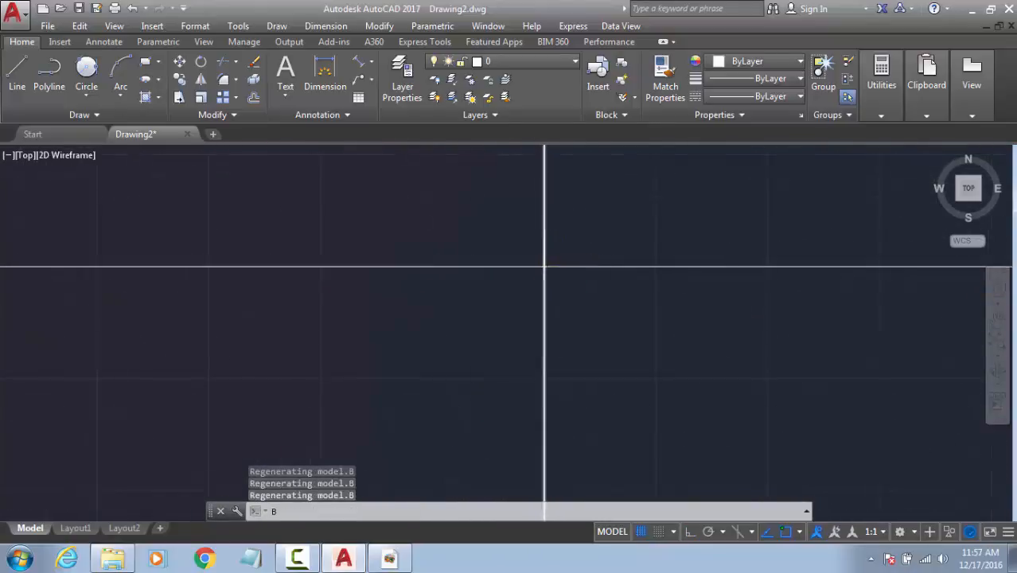
{"action": "scroll", "coordinate": [543, 266], "scroll_direction": "down", "scroll_amount": 3}
{"action": "key", "text": "Delete"}
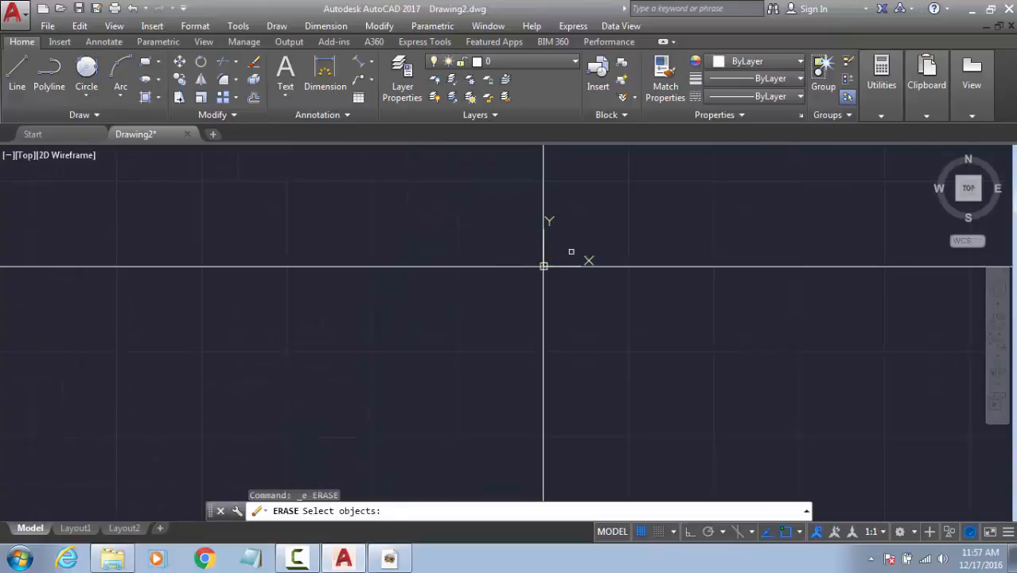
{"action": "key", "text": "Escape"}
{"action": "key", "text": "F1"}
{"action": "key", "text": "Escape"}
{"action": "key", "text": "Escape"}
{"action": "middle_click", "coordinate": [568, 253]}
{"action": "middle_click", "coordinate": [567, 253]}
{"action": "middle_click_drag", "start_coordinate": [629, 237], "coordinate": [195, 468]}
{"action": "key", "text": "Escape"}
{"action": "key", "text": "Escape"}
{"action": "key", "text": "Escape"}
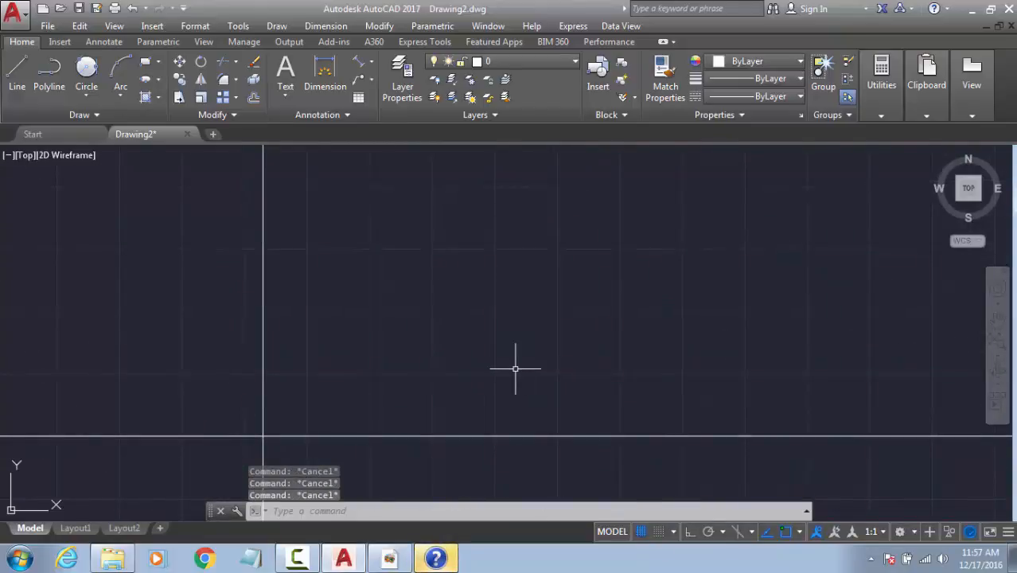
{"action": "type", "text": "RE"}
{"action": "key", "text": "Return"}
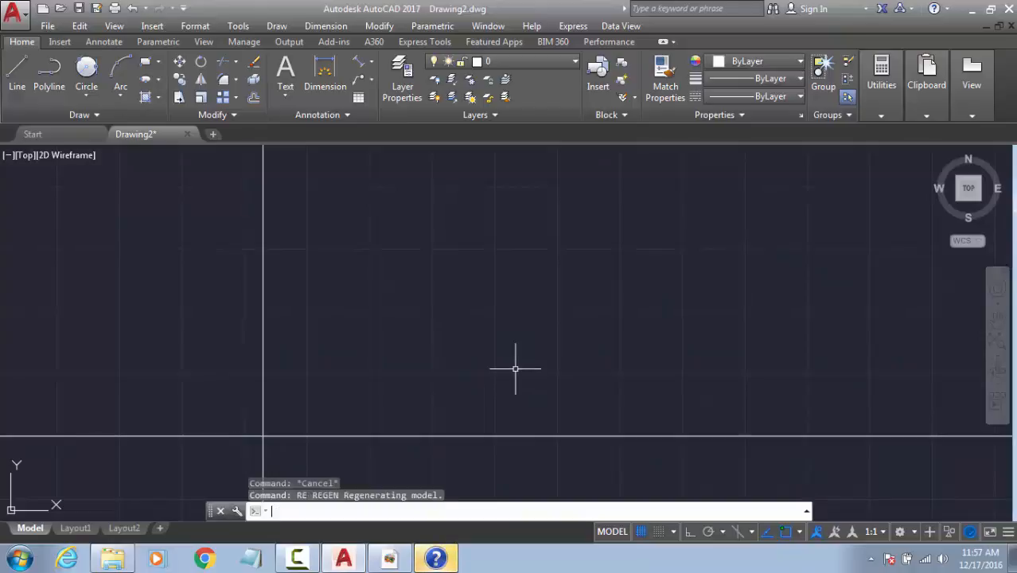
Step: Draw three rays from one start point just above and right of the construction lines' crossing, two sloping upward and one downward
{"action": "type", "text": "RAY"}
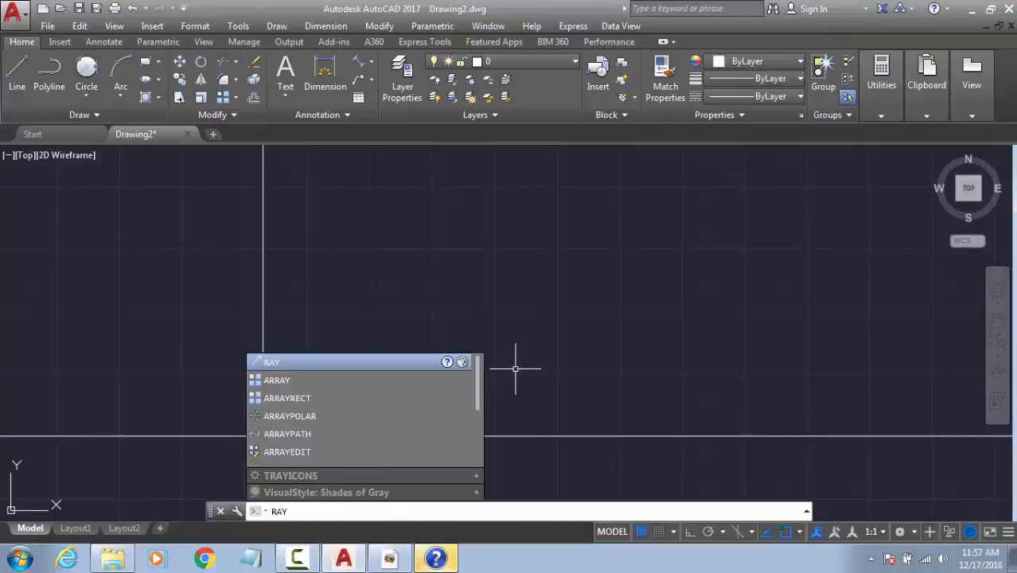
{"action": "key", "text": "Return"}
{"action": "left_click", "coordinate": [295, 393]}
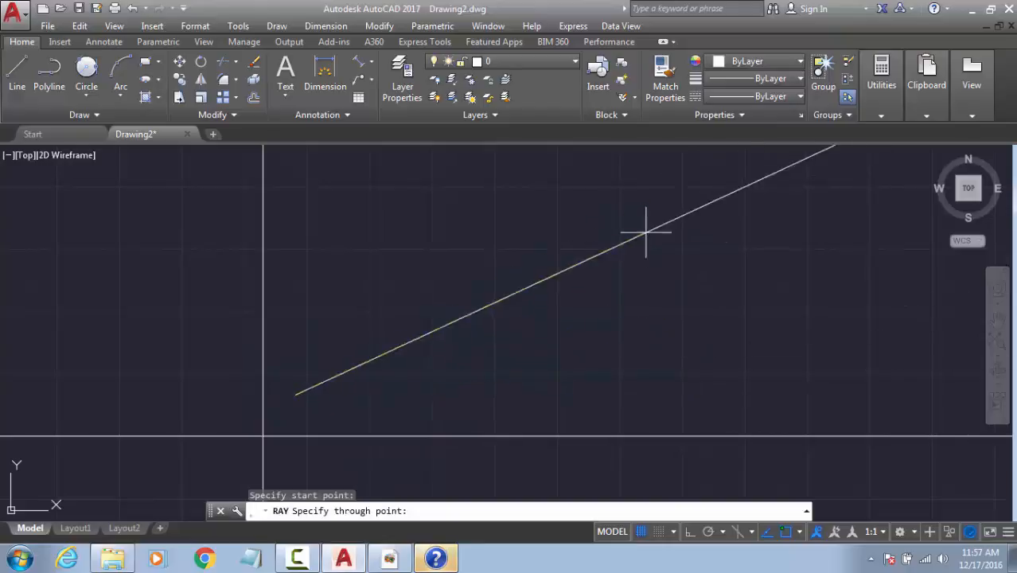
{"action": "left_click", "coordinate": [631, 263]}
{"action": "scroll", "coordinate": [513, 312], "scroll_direction": "down", "scroll_amount": 5}
{"action": "left_click", "coordinate": [681, 296]}
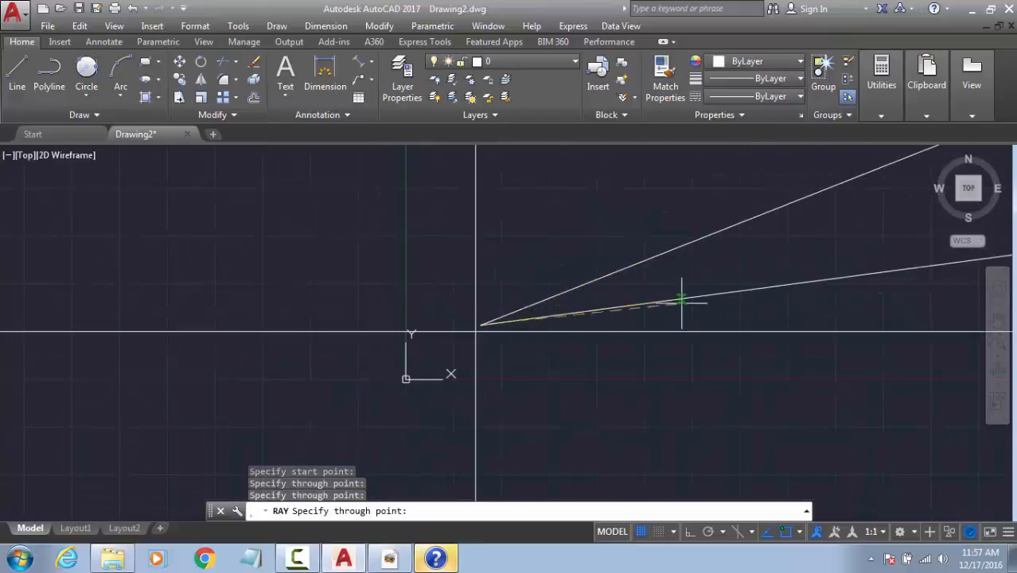
{"action": "left_click", "coordinate": [674, 363]}
{"action": "key", "text": "Escape"}
Step: Erase the two construction lines and the three rays
{"action": "scroll", "coordinate": [674, 364], "scroll_direction": "down", "scroll_amount": 5}
{"action": "scroll", "coordinate": [687, 350], "scroll_direction": "down", "scroll_amount": 8}
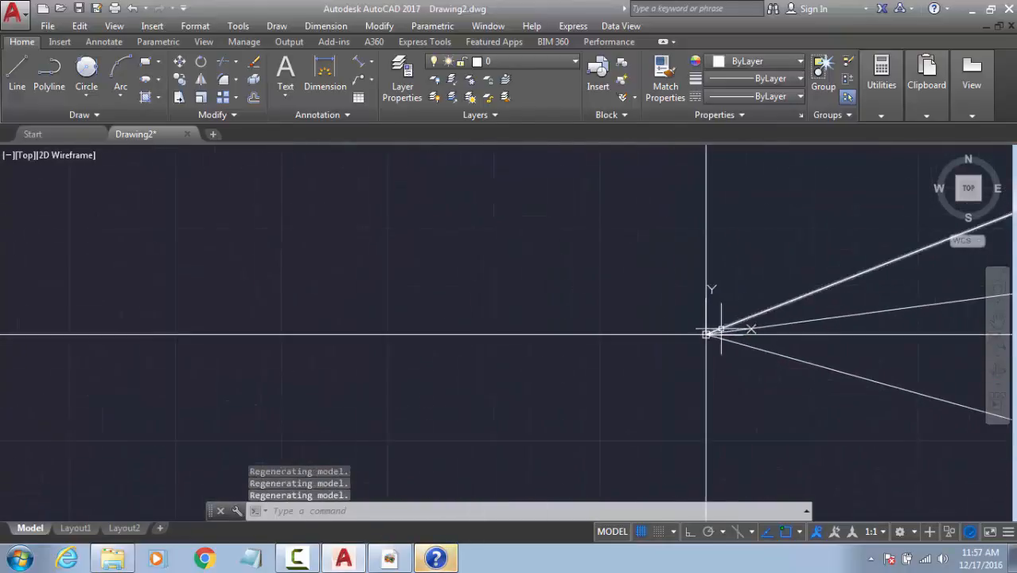
{"action": "middle_click_drag", "start_coordinate": [790, 319], "coordinate": [444, 308]}
{"action": "scroll", "coordinate": [444, 308], "scroll_direction": "down", "scroll_amount": 6}
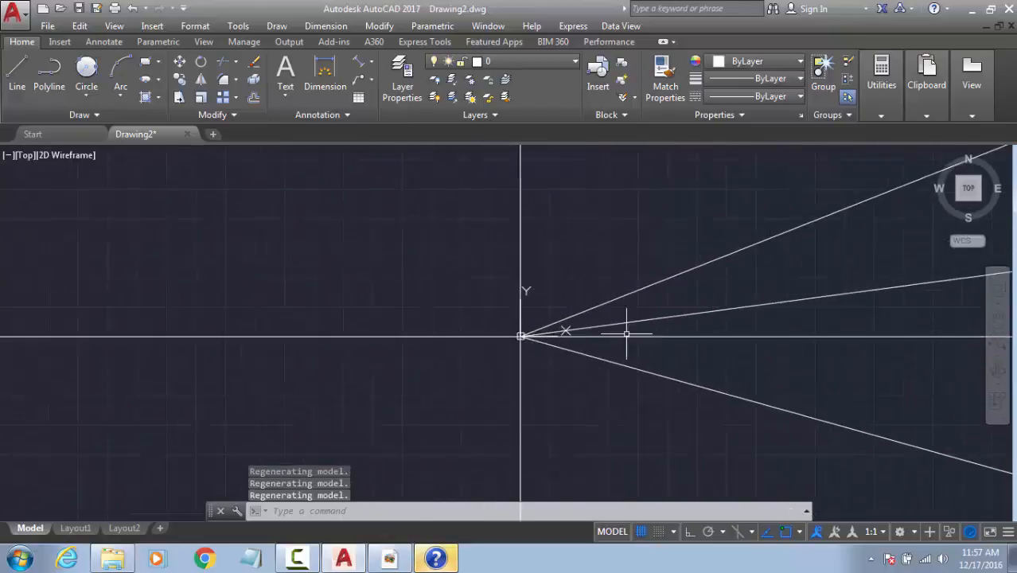
{"action": "middle_click", "coordinate": [682, 327]}
{"action": "middle_click_drag", "start_coordinate": [804, 186], "coordinate": [440, 335]}
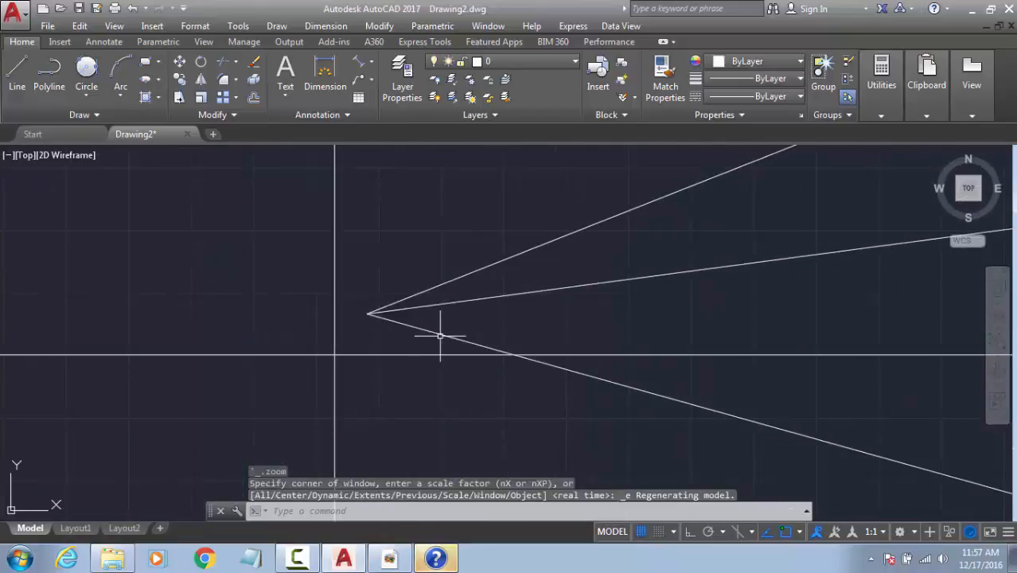
{"action": "key", "text": "Escape"}
{"action": "left_click", "coordinate": [398, 276]}
{"action": "left_click", "coordinate": [300, 344]}
{"action": "left_click", "coordinate": [404, 284]}
{"action": "left_click", "coordinate": [331, 367]}
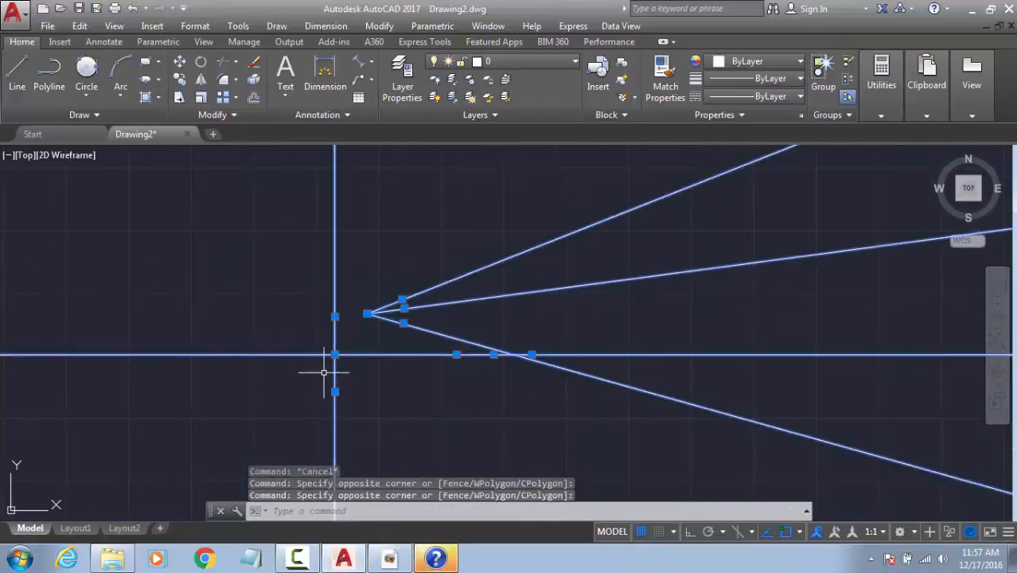
{"action": "key", "text": "Delete"}
{"action": "key", "text": "Escape"}
{"action": "key", "text": "Escape"}
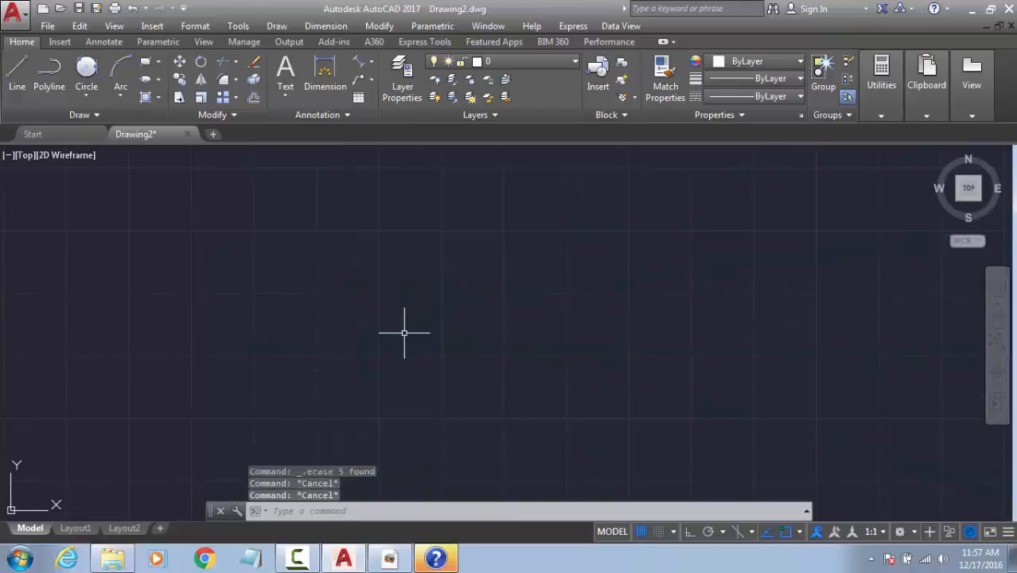
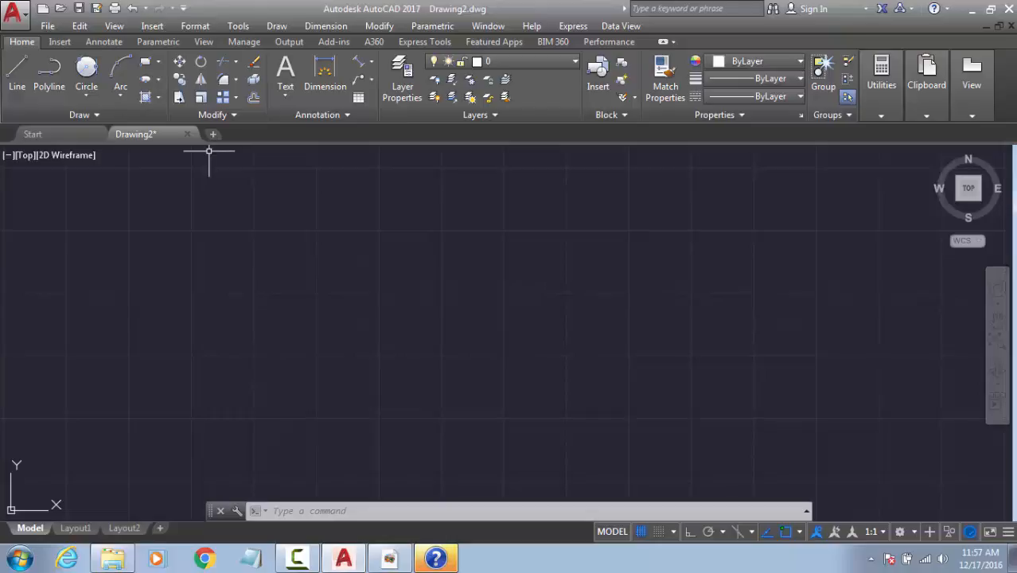
Step: Check the list of modifying tools in the AUTOCAD BASIC PDF and return to the AutoCAD drawing
{"action": "key", "text": "Escape"}
{"action": "key", "text": "Escape"}
{"action": "key", "text": "Escape"}
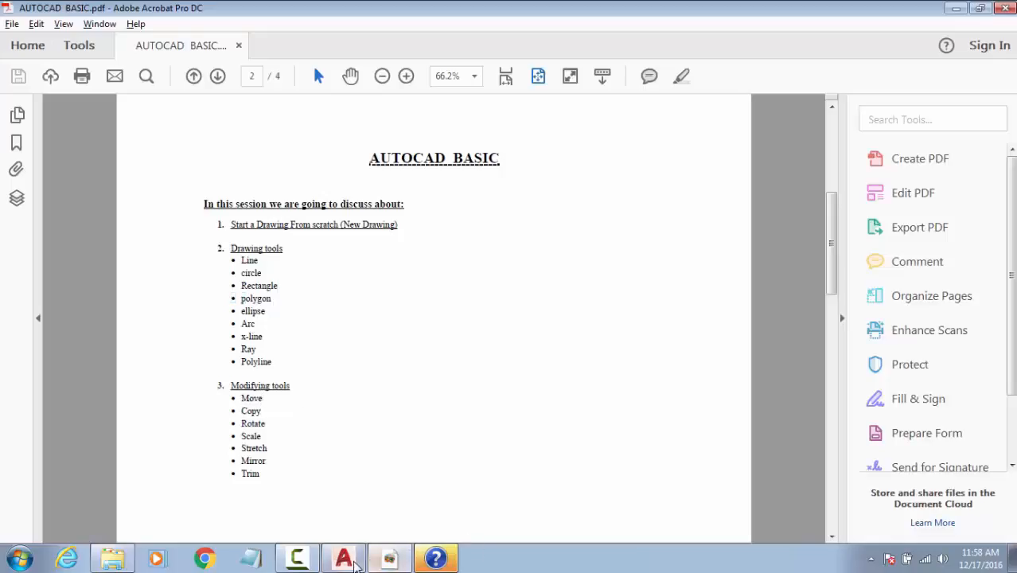
{"action": "left_click", "coordinate": [343, 558]}
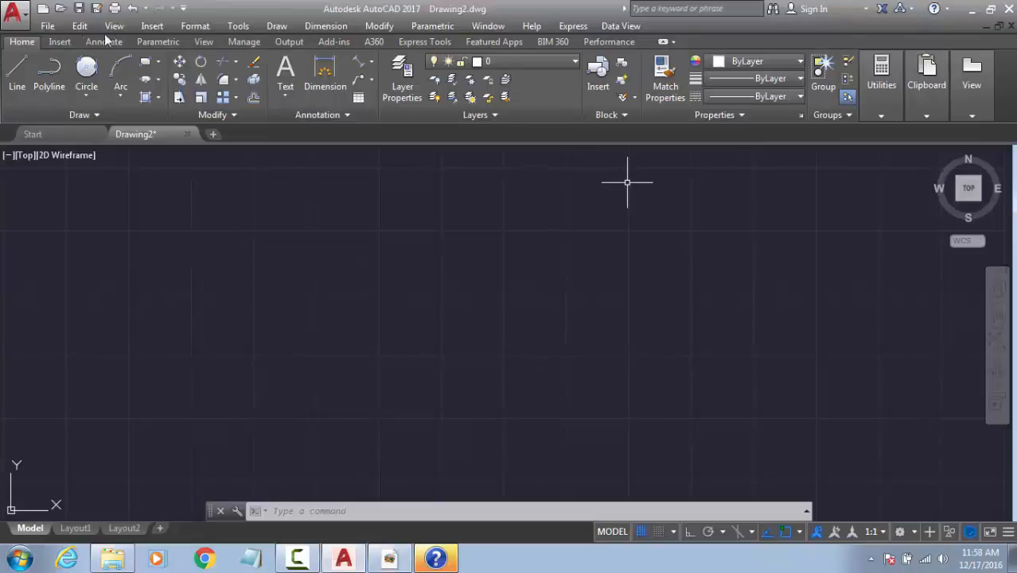
Step: Hide and restore the menu bar, and look over the available modify commands
{"action": "left_click", "coordinate": [183, 9]}
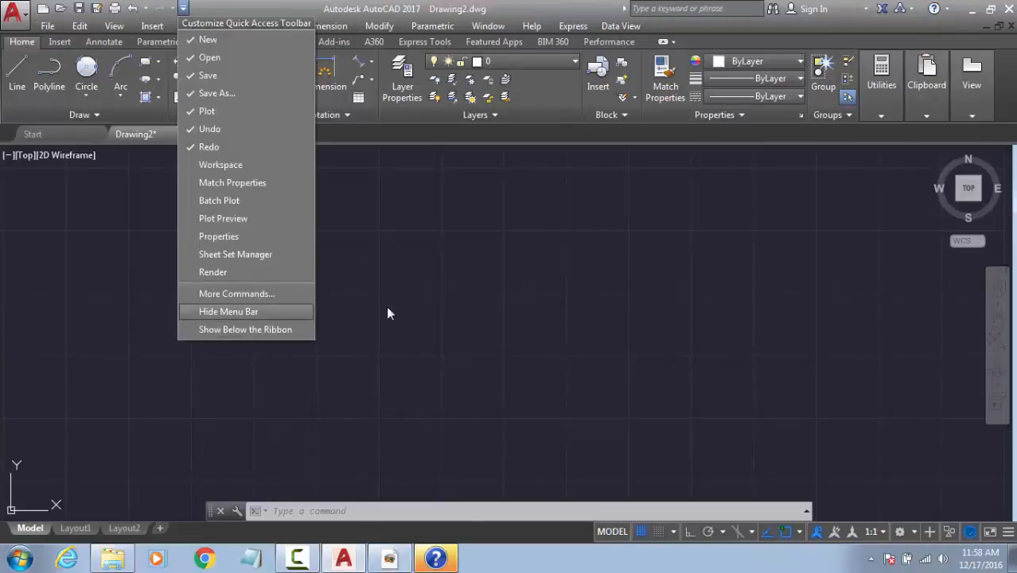
{"action": "left_click", "coordinate": [231, 310]}
{"action": "key", "text": "Escape"}
{"action": "key", "text": "Escape"}
{"action": "key", "text": "Escape"}
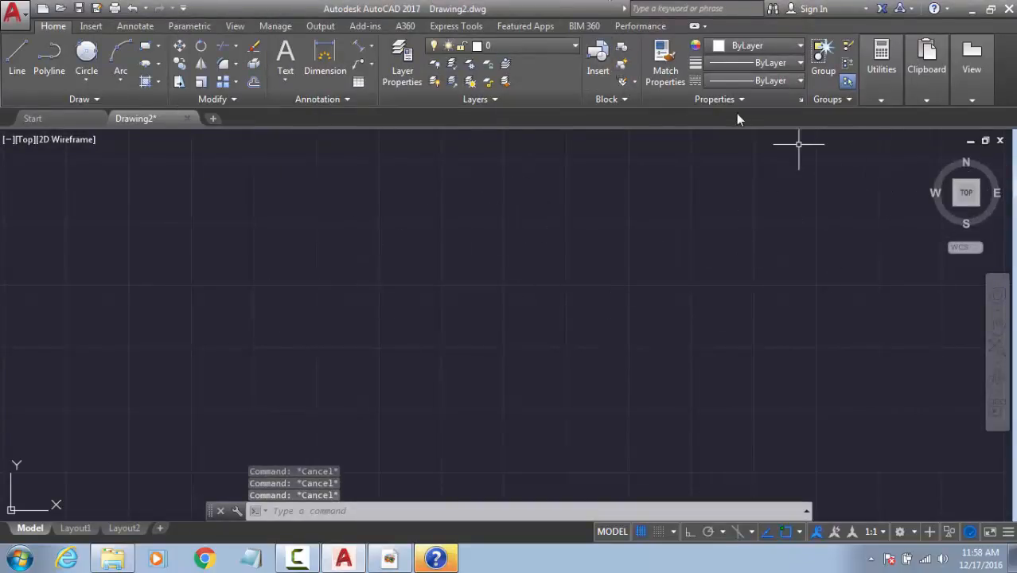
{"action": "left_click", "coordinate": [183, 9]}
{"action": "left_click", "coordinate": [228, 308]}
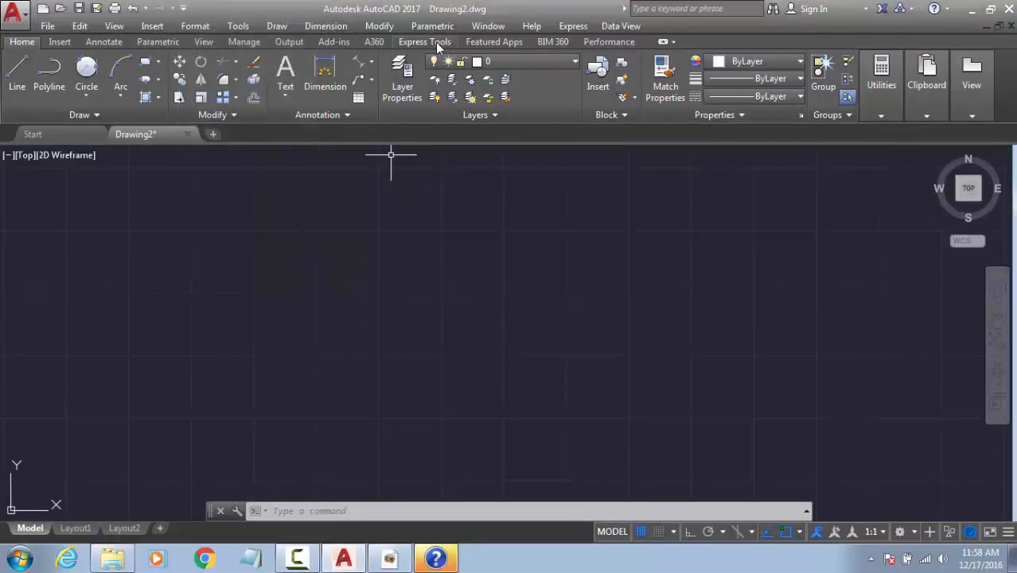
{"action": "left_click", "coordinate": [378, 25]}
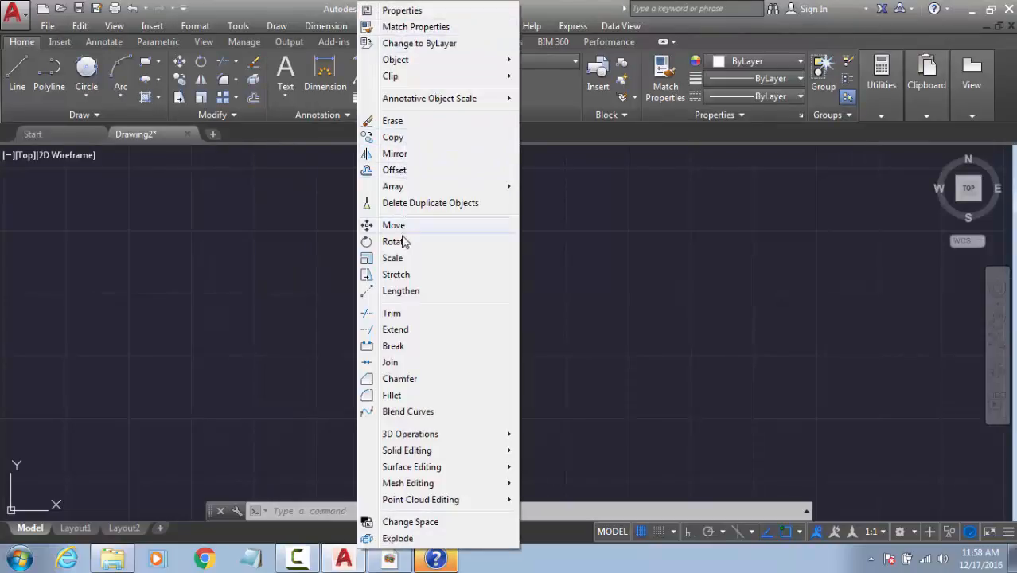
{"action": "left_click", "coordinate": [640, 283]}
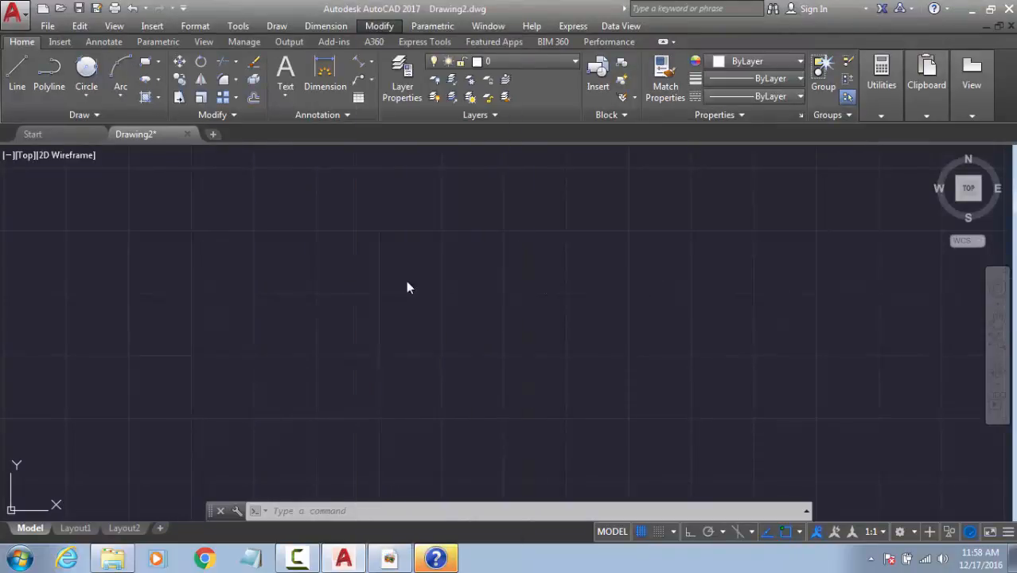
Step: Draw an open chain of six connected line segments around and above the origin, leaving its two ends apart
{"action": "middle_click_drag", "start_coordinate": [336, 315], "coordinate": [572, 245]}
{"action": "middle_click_drag", "start_coordinate": [262, 412], "coordinate": [485, 289]}
{"action": "middle_click", "coordinate": [438, 319]}
{"action": "middle_click", "coordinate": [438, 318]}
{"action": "middle_click_drag", "start_coordinate": [365, 321], "coordinate": [750, 225]}
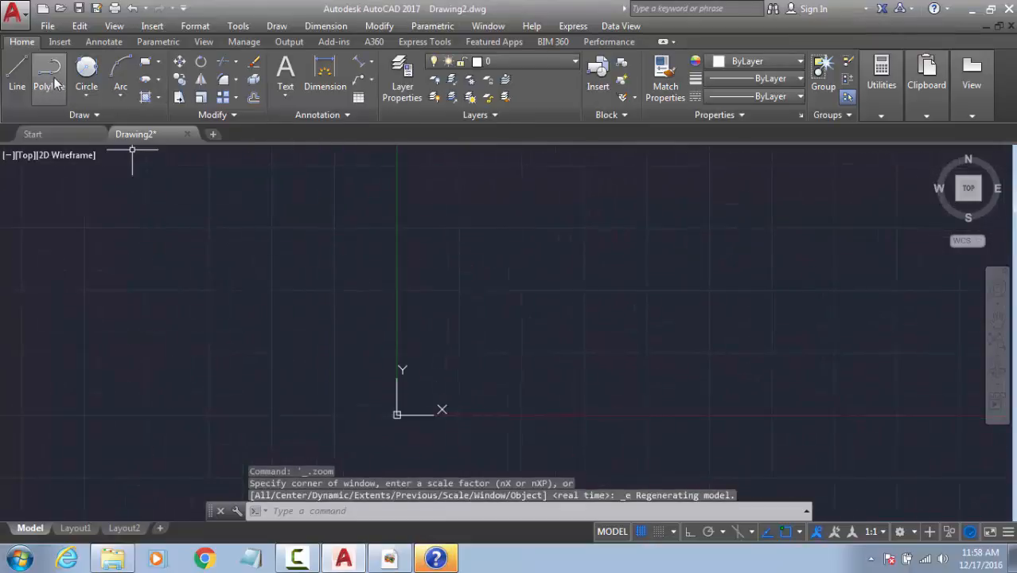
{"action": "key", "text": "Escape"}
{"action": "key", "text": "Escape"}
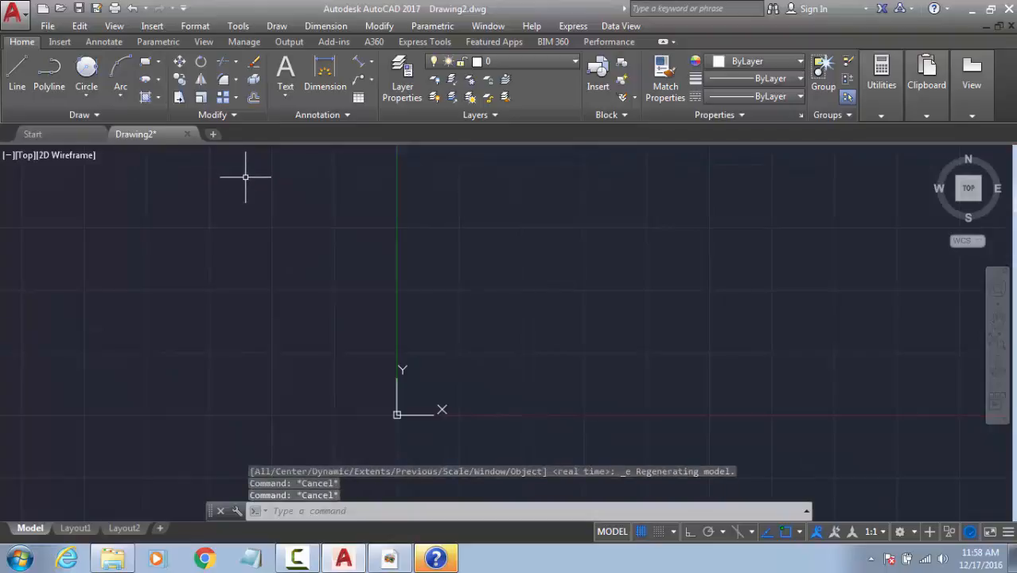
{"action": "type", "text": "l"}
{"action": "key", "text": "Return"}
{"action": "left_click", "coordinate": [431, 325]}
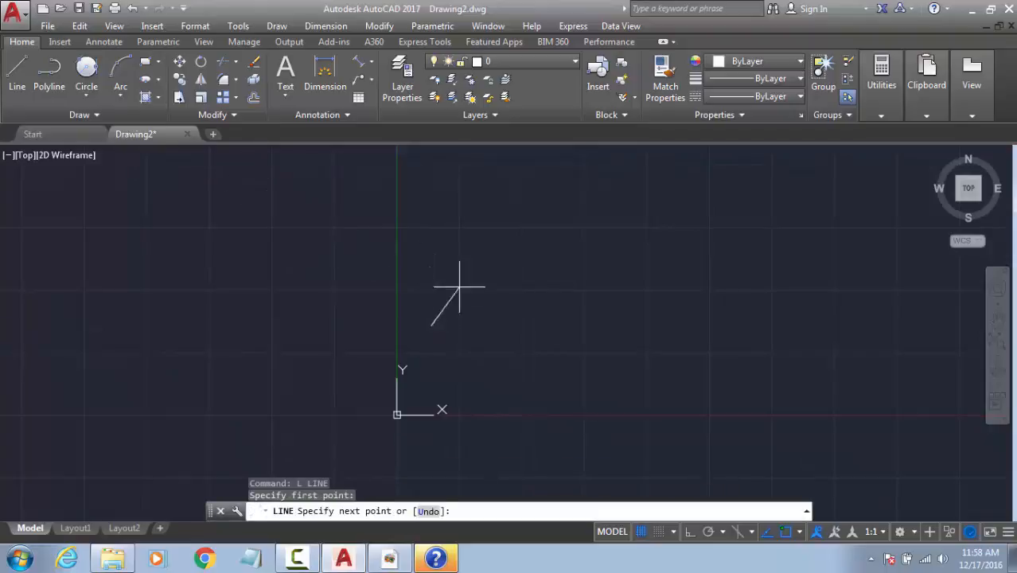
{"action": "left_click", "coordinate": [637, 243]}
{"action": "left_click", "coordinate": [765, 329]}
{"action": "left_click", "coordinate": [631, 373]}
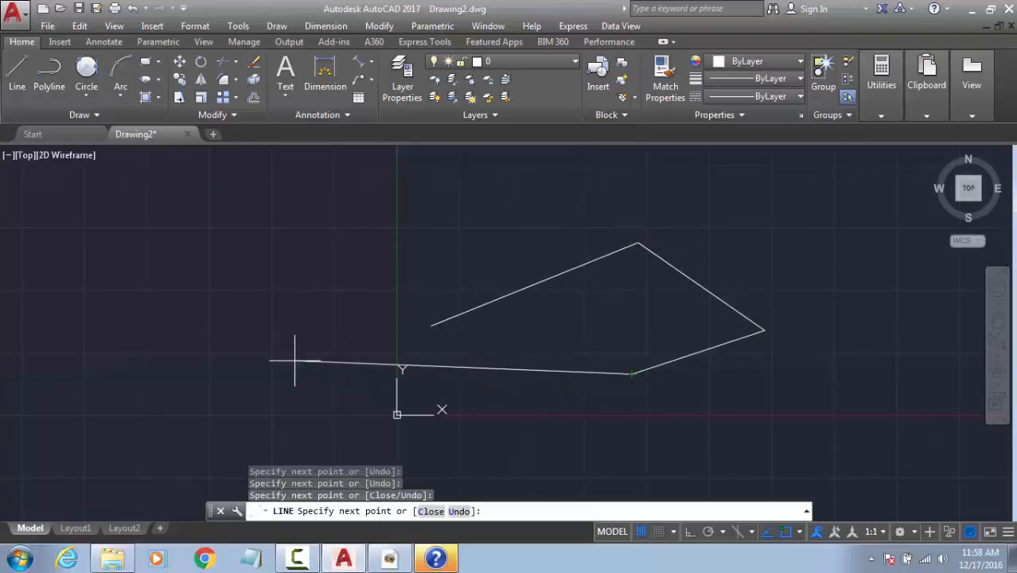
{"action": "left_click", "coordinate": [295, 360]}
{"action": "left_click", "coordinate": [390, 281]}
{"action": "left_click", "coordinate": [451, 243]}
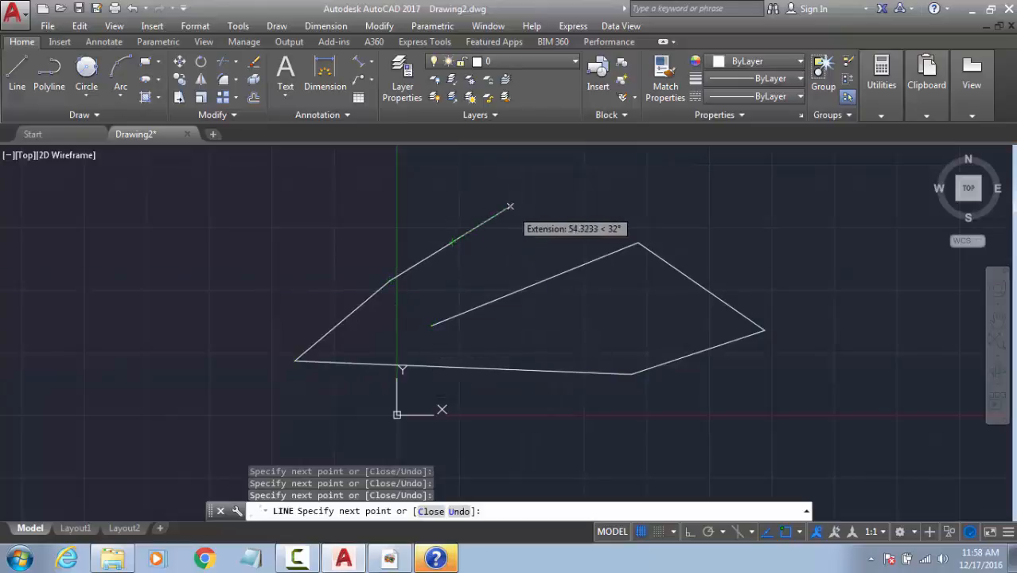
{"action": "key", "text": "Escape"}
{"action": "key", "text": "Escape"}
{"action": "key", "text": "Escape"}
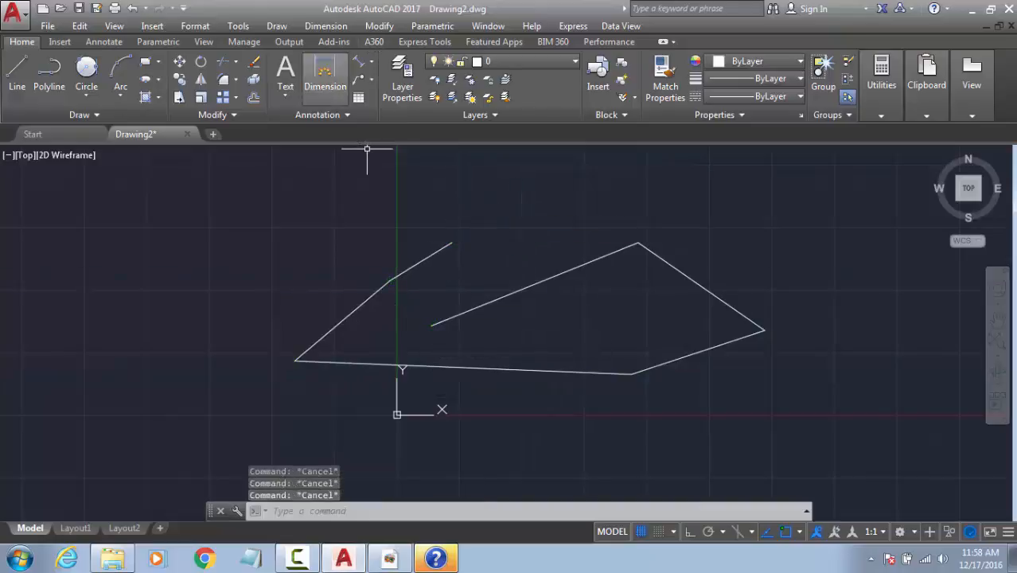
Step: Consult the modifying tools list in the AUTOCAD BASIC PDF again and return to the AutoCAD drawing
{"action": "left_click", "coordinate": [389, 558]}
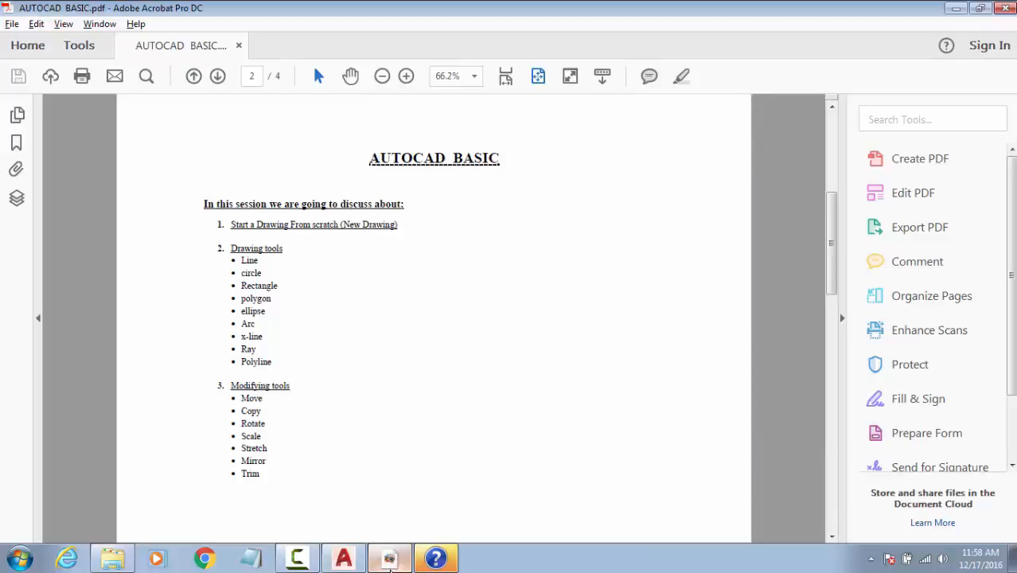
{"action": "left_click", "coordinate": [390, 566]}
{"action": "middle_click_drag", "start_coordinate": [402, 322], "coordinate": [155, 307]}
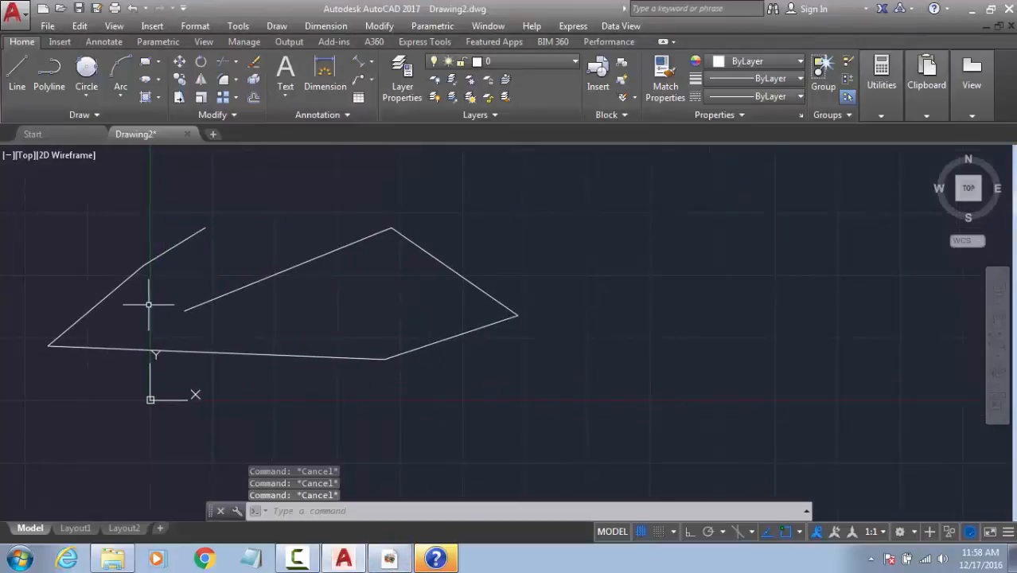
Step: Draw a rectangle in the empty area to the right of the line chain
{"action": "type", "text": "re"}
{"action": "key", "text": "Return"}
{"action": "type", "text": "rec"}
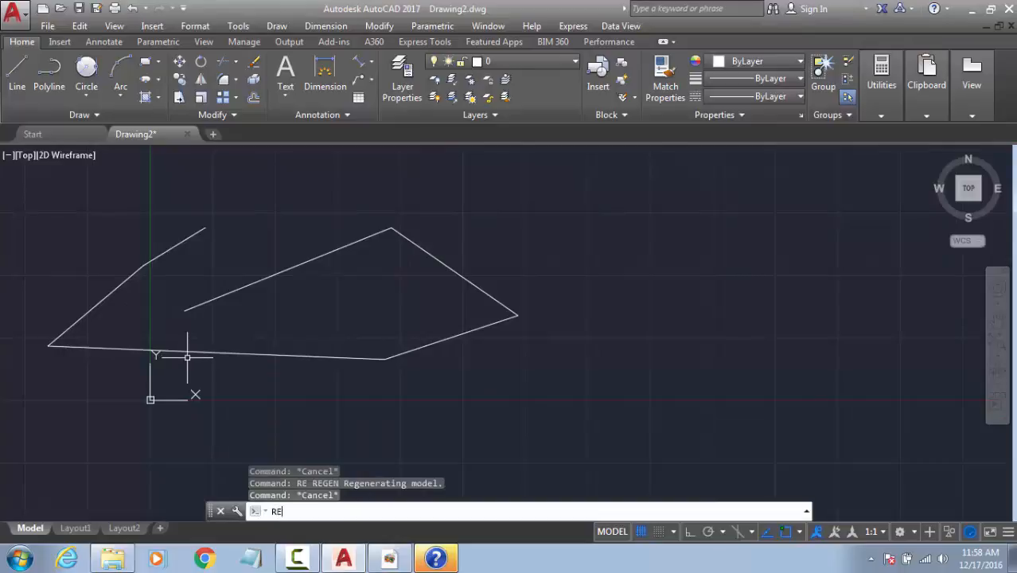
{"action": "key", "text": "Return"}
{"action": "middle_click_drag", "start_coordinate": [466, 352], "coordinate": [173, 404]}
{"action": "left_click", "coordinate": [449, 376]}
{"action": "left_click", "coordinate": [772, 193]}
{"action": "key", "text": "Escape"}
Step: Move the rectangle by its lower-left corner onto the upper vertex of the line chain
{"action": "left_click", "coordinate": [822, 220]}
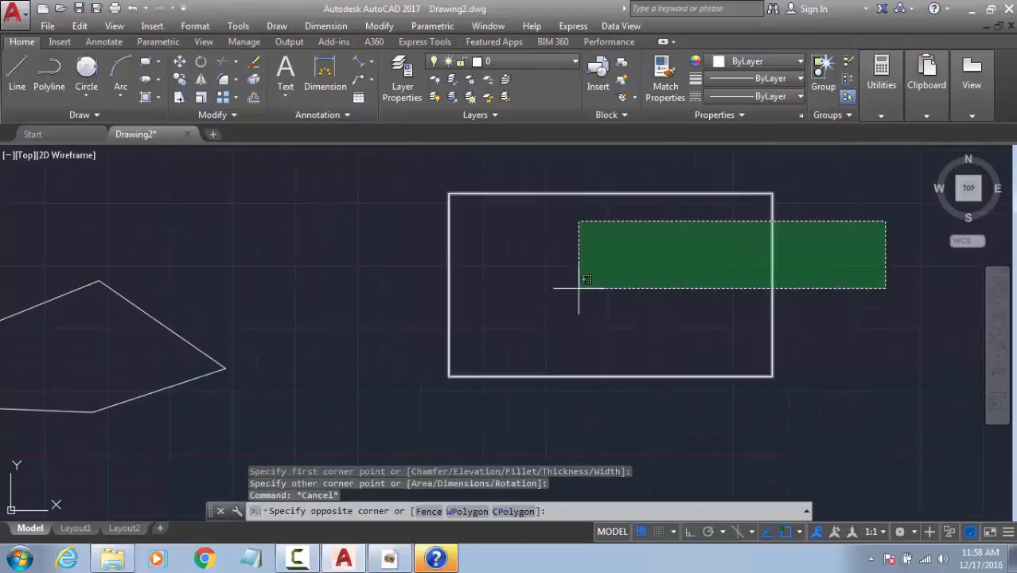
{"action": "left_click", "coordinate": [578, 284]}
{"action": "middle_click_drag", "start_coordinate": [272, 350], "coordinate": [605, 345]}
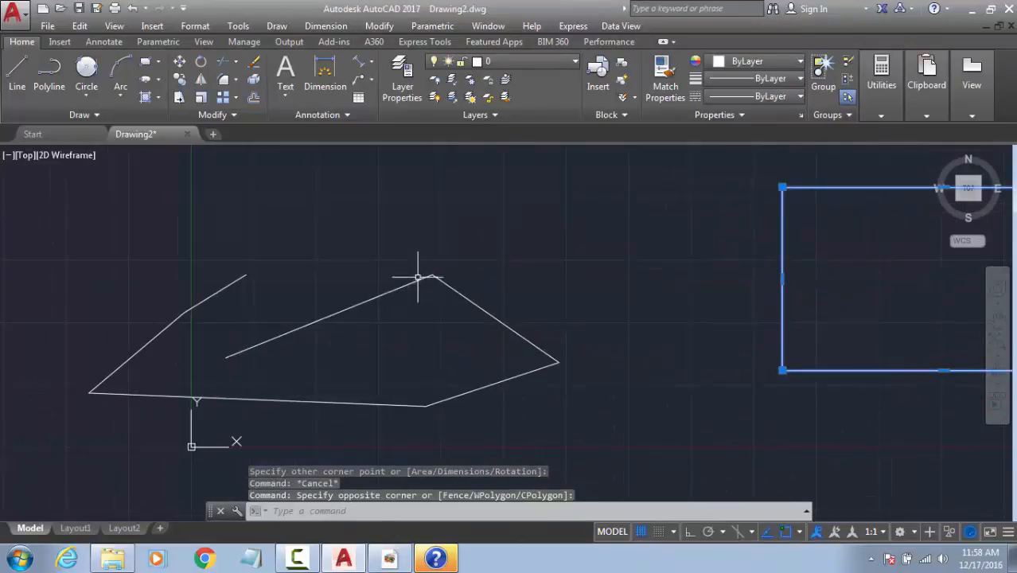
{"action": "key", "text": "Escape"}
{"action": "left_click", "coordinate": [807, 287]}
{"action": "left_click", "coordinate": [499, 278]}
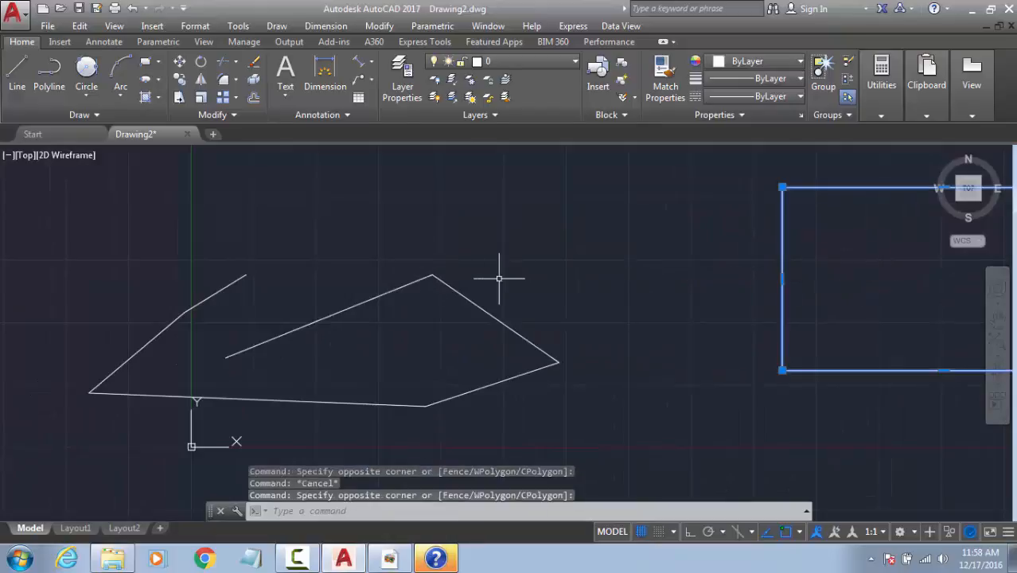
{"action": "type", "text": "m"}
{"action": "key", "text": "Return"}
{"action": "left_click", "coordinate": [782, 369]}
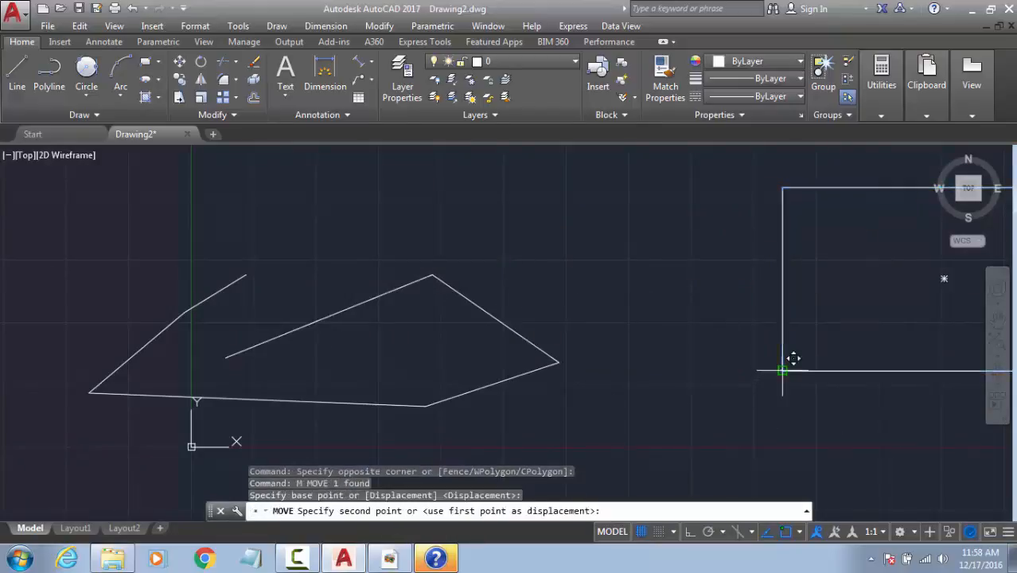
{"action": "left_click", "coordinate": [424, 272]}
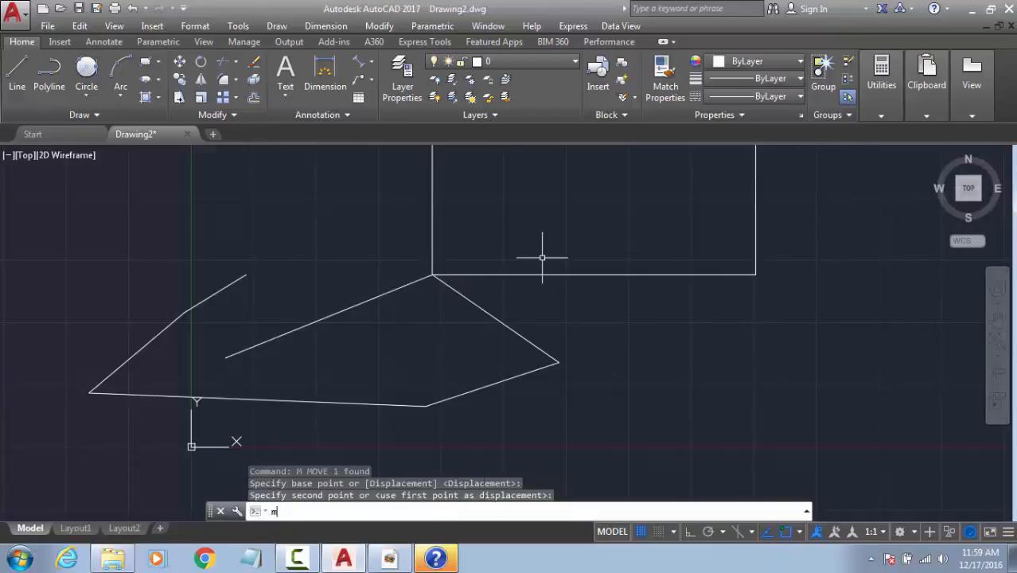
{"action": "key", "text": "Return"}
{"action": "key", "text": "Escape"}
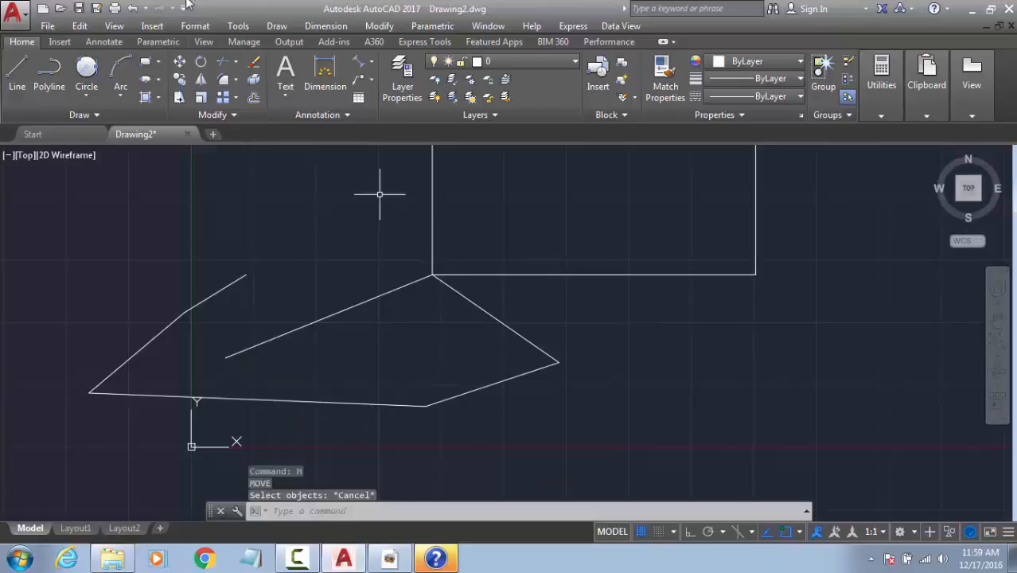
{"action": "left_click", "coordinate": [178, 62]}
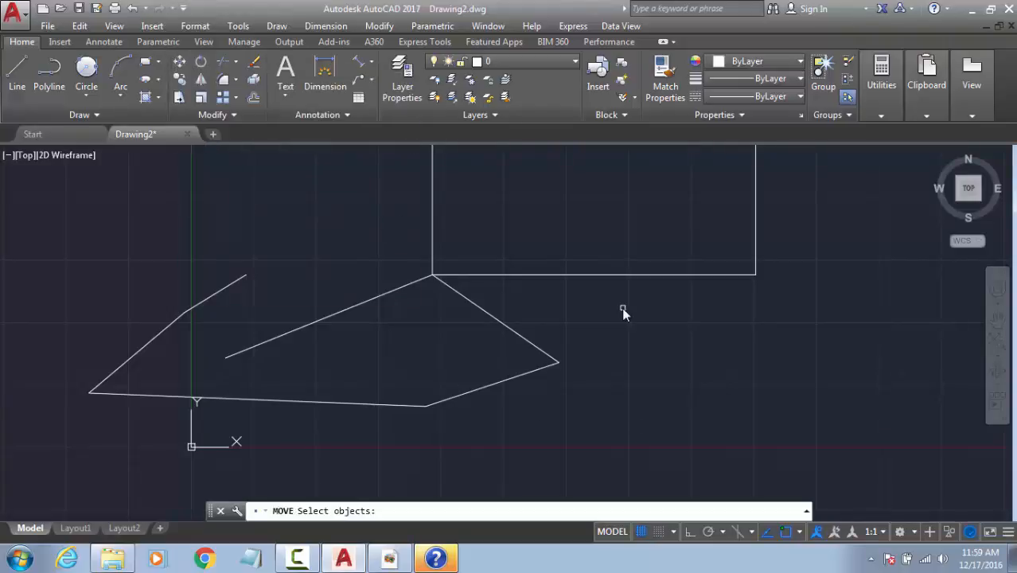
{"action": "key", "text": "Escape"}
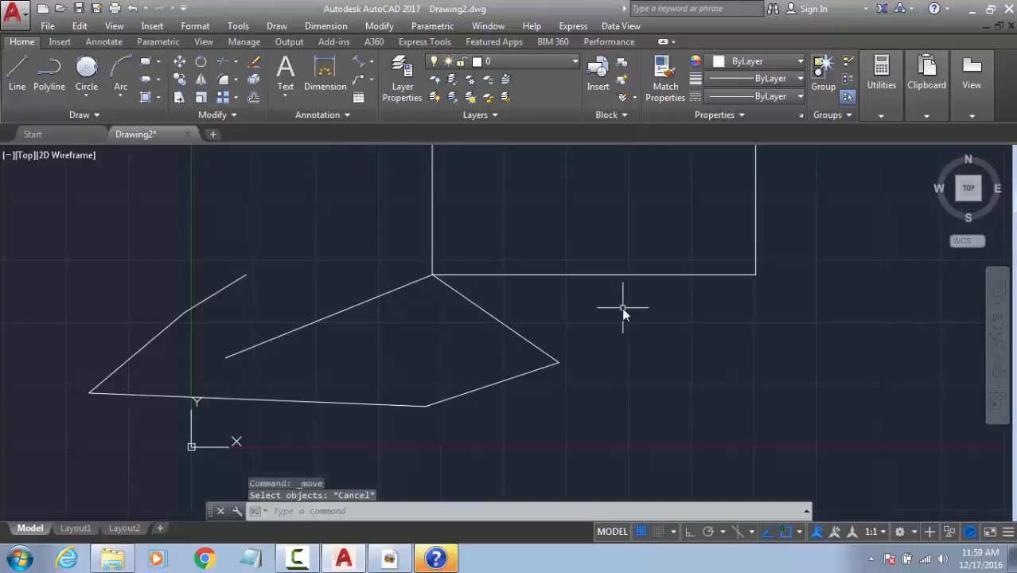
{"action": "key", "text": "Escape"}
{"action": "key", "text": "Escape"}
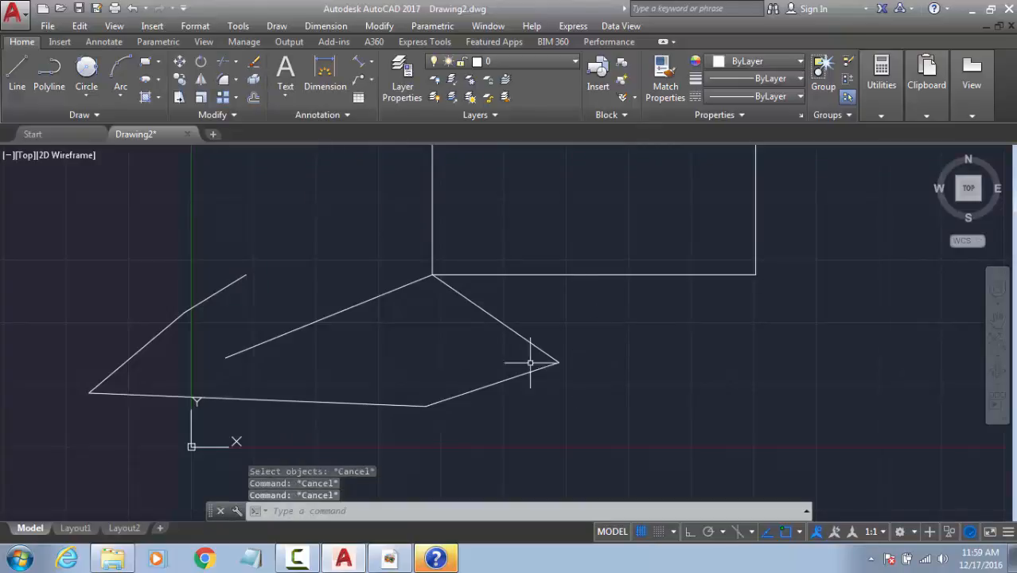
{"action": "type", "text": "m"}
{"action": "key", "text": "Return"}
{"action": "key", "text": "Escape"}
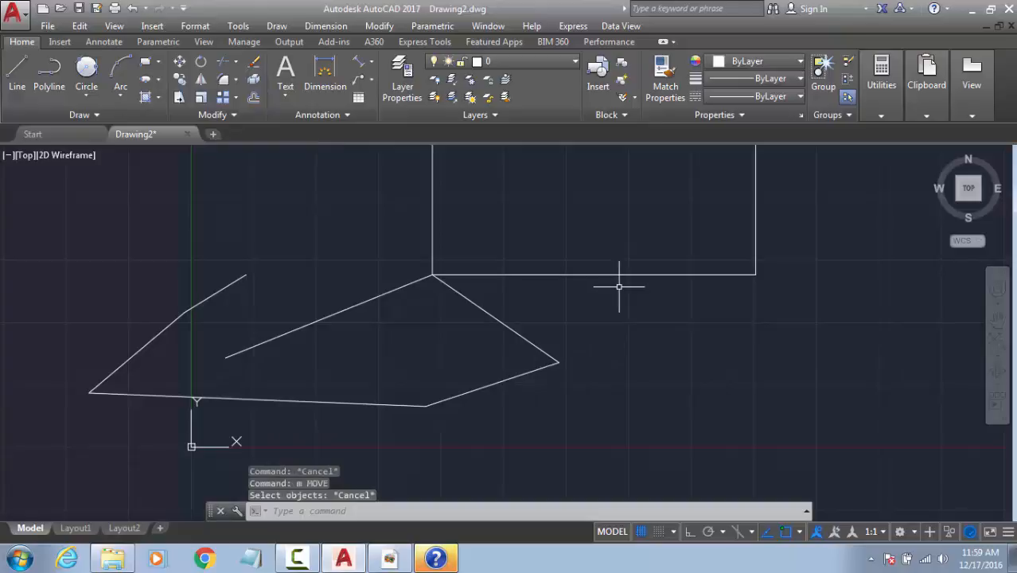
Step: Undo the rectangle's move onto the line chain
{"action": "key", "text": "ctrl+z"}
{"action": "key", "text": "ctrl+z"}
{"action": "key", "text": "ctrl+z"}
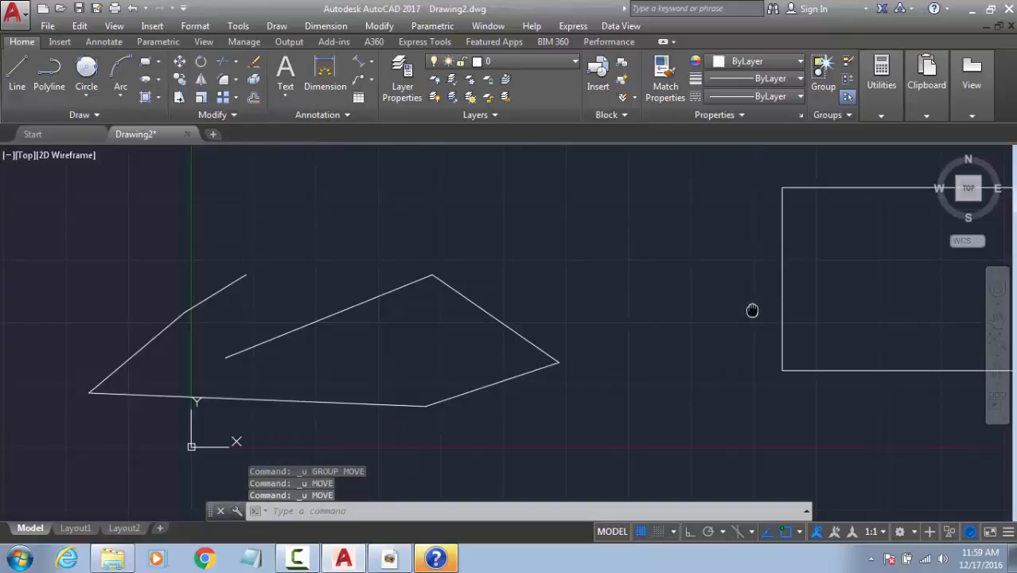
{"action": "middle_click_drag", "start_coordinate": [751, 309], "coordinate": [625, 323]}
{"action": "key", "text": "Escape"}
{"action": "key", "text": "Escape"}
{"action": "key", "text": "Escape"}
{"action": "type", "text": "m"}
{"action": "key", "text": "Return"}
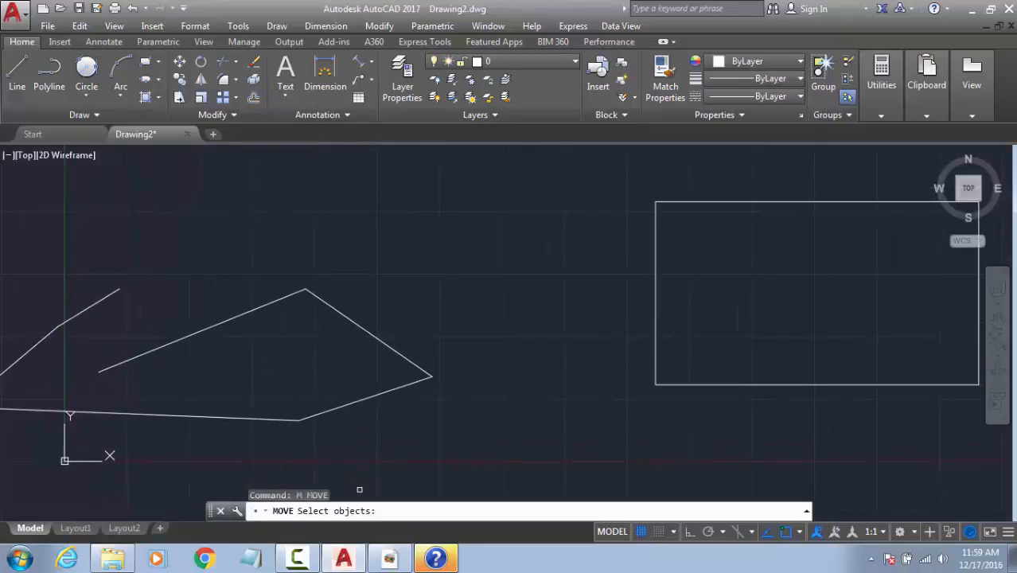
{"action": "left_click", "coordinate": [899, 397]}
{"action": "left_click", "coordinate": [748, 277]}
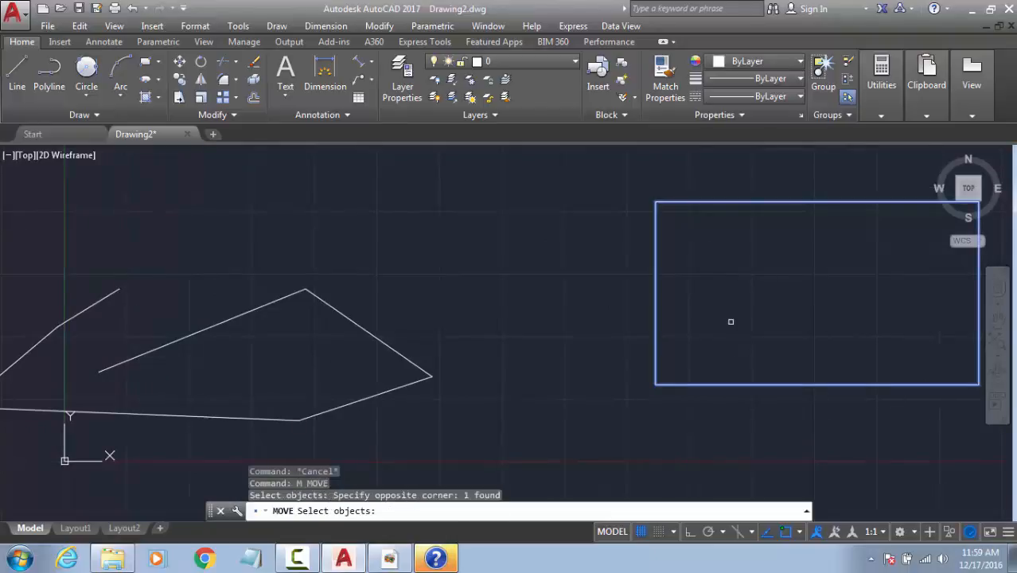
{"action": "key", "text": "Return"}
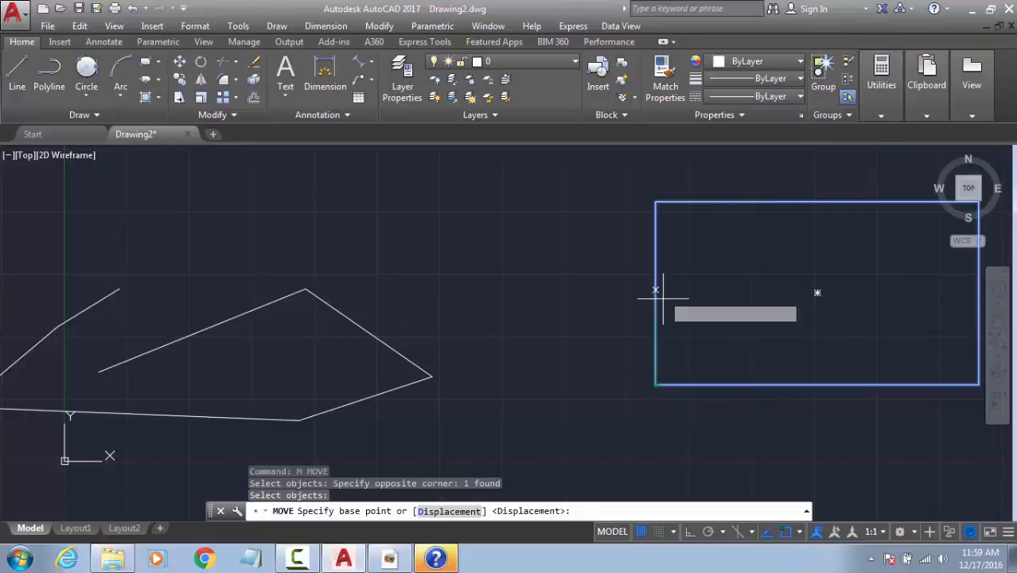
{"action": "key", "text": "Escape"}
{"action": "key", "text": "Escape"}
{"action": "key", "text": "Escape"}
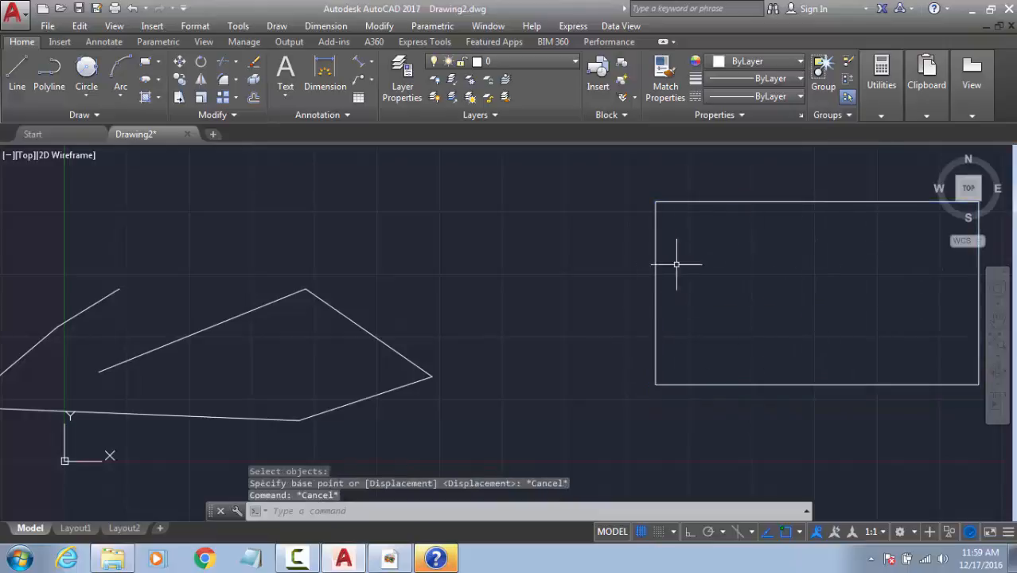
Step: Draw a circle centred in the right half of the rectangle, reaching its lower edge and slightly crossing its upper edge
{"action": "left_click", "coordinate": [86, 70]}
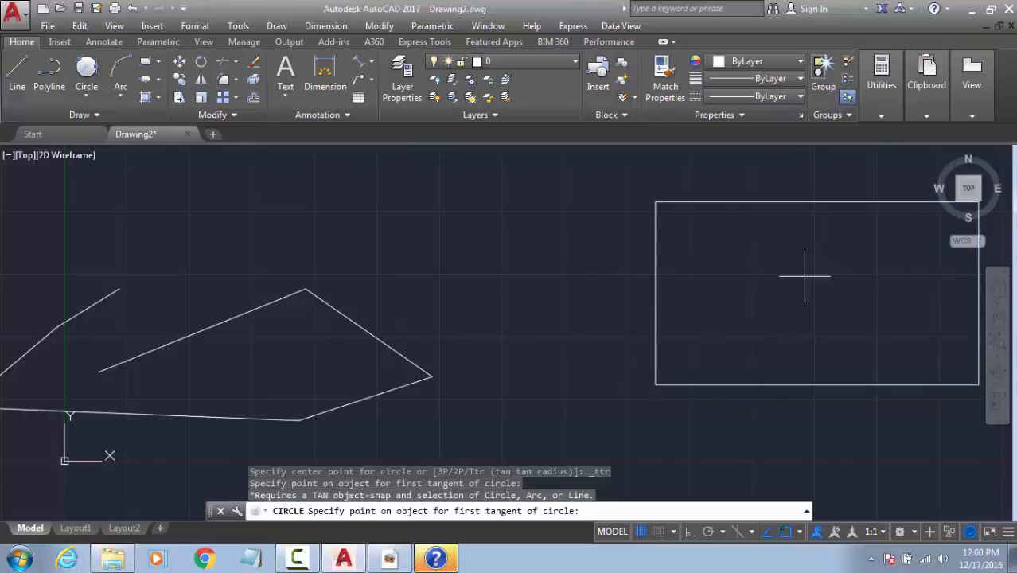
{"action": "key", "text": "Escape"}
{"action": "type", "text": "c"}
{"action": "key", "text": "Return"}
{"action": "left_click", "coordinate": [857, 288]}
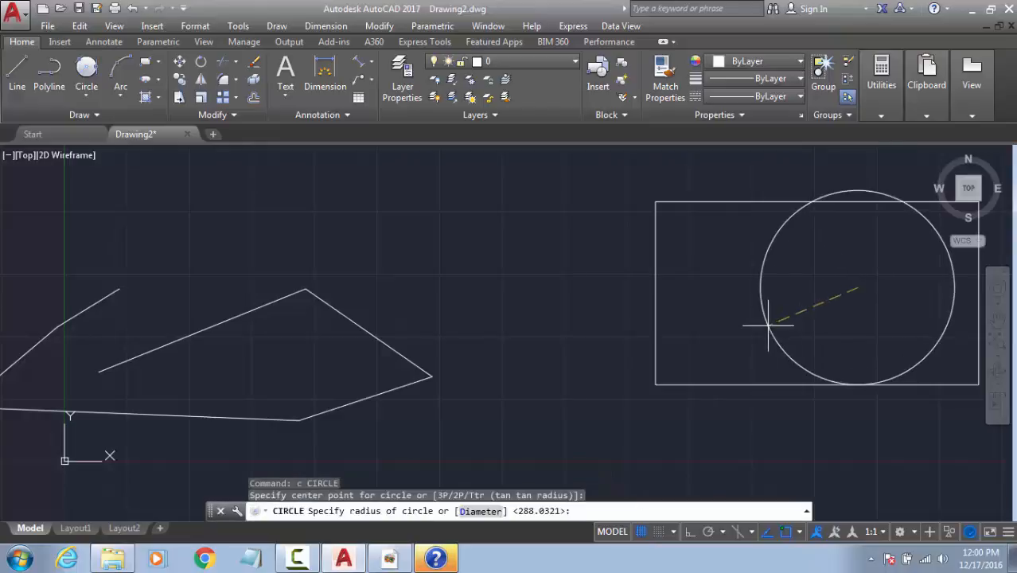
{"action": "left_click", "coordinate": [765, 320]}
Step: Add the multiline text "ergergd" just below the middle of the rectangle's upper edge
{"action": "left_click", "coordinate": [288, 75]}
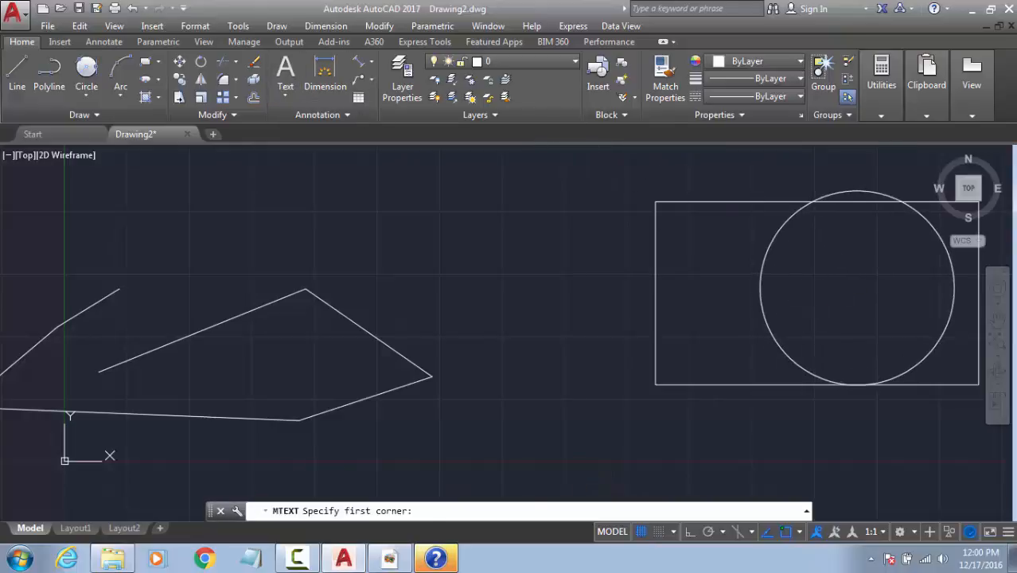
{"action": "left_click", "coordinate": [744, 209]}
{"action": "left_click", "coordinate": [951, 291]}
{"action": "type", "text": "ergergd"}
{"action": "left_click", "coordinate": [748, 408]}
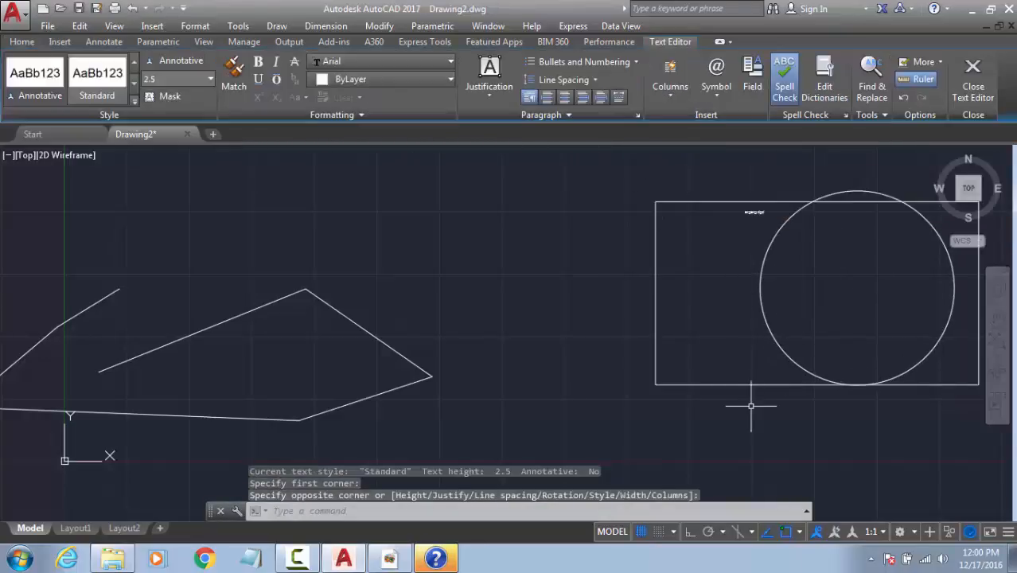
Step: Move the rectangle, circle and text together, from the midpoint of the rectangle's left edge onto the rightmost vertex of the line chain
{"action": "left_click", "coordinate": [748, 410]}
{"action": "key", "text": "Escape"}
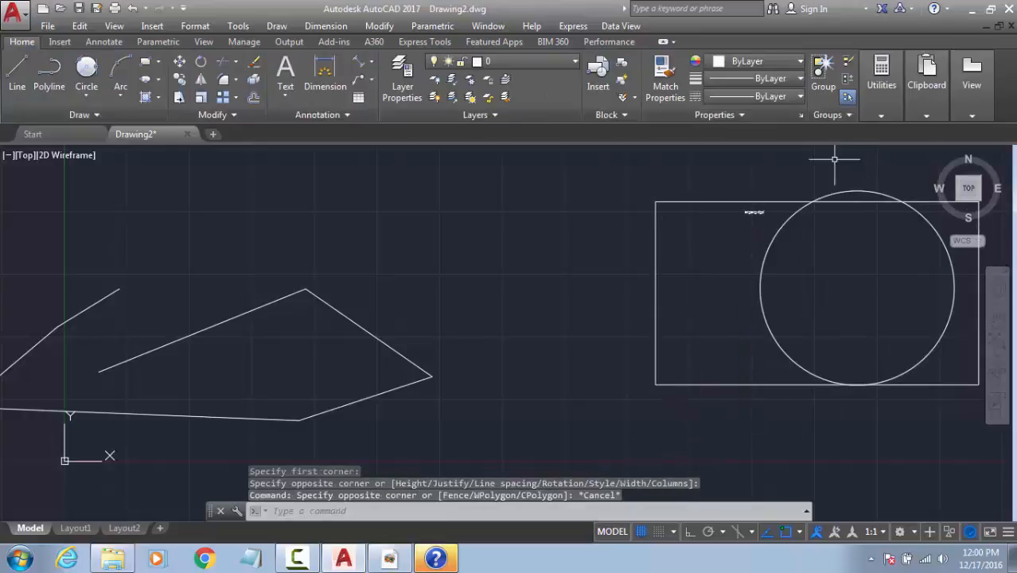
{"action": "left_click", "coordinate": [879, 159]}
{"action": "left_click", "coordinate": [691, 425]}
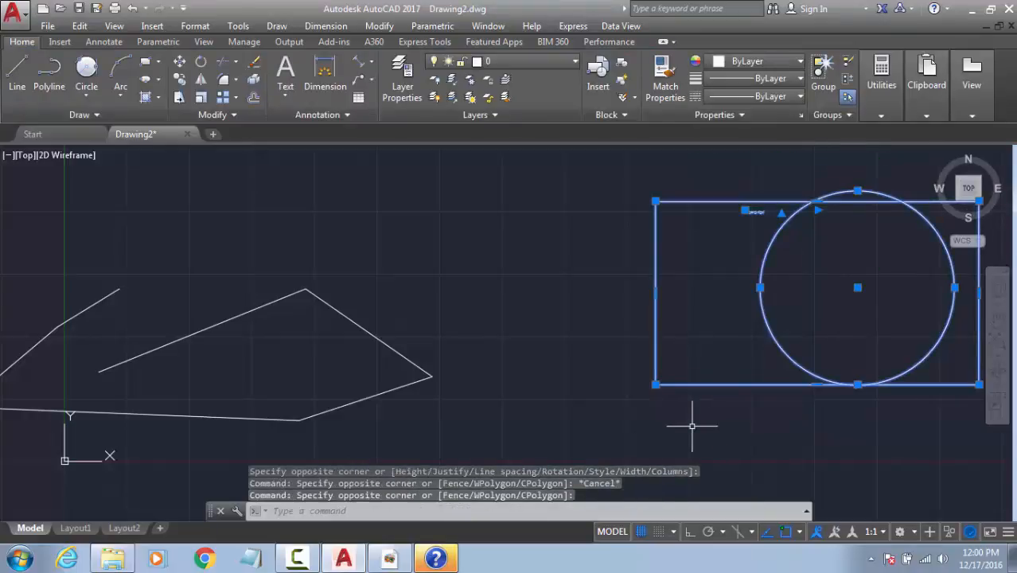
{"action": "type", "text": "m"}
{"action": "key", "text": "Return"}
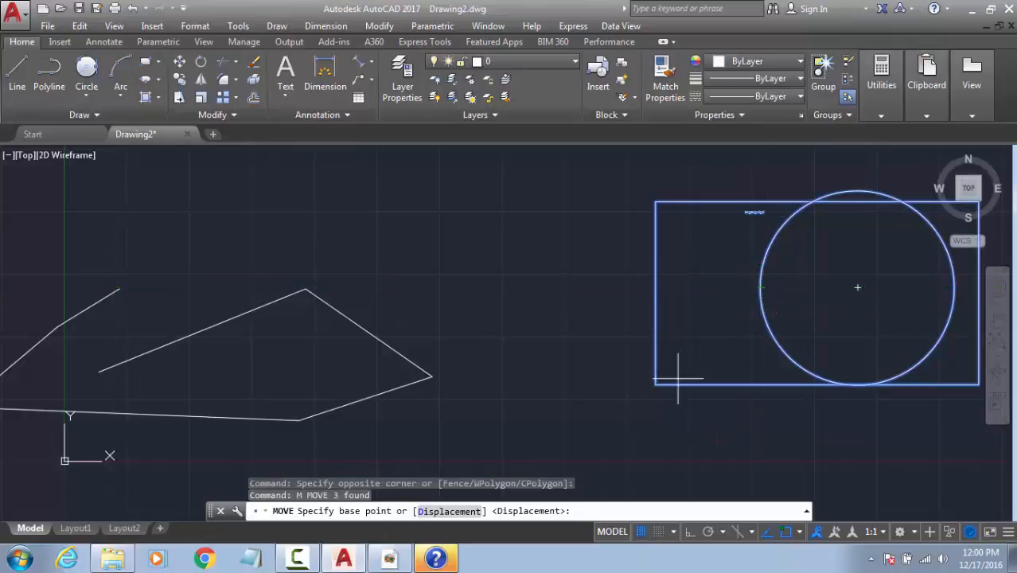
{"action": "left_click", "coordinate": [654, 293]}
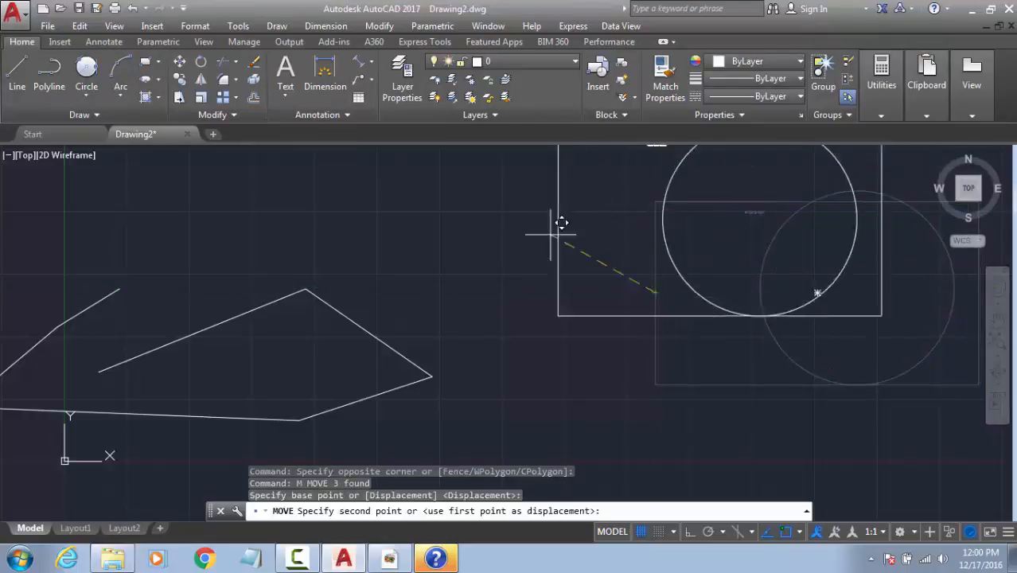
{"action": "left_click", "coordinate": [432, 376]}
{"action": "scroll", "coordinate": [517, 346], "scroll_direction": "down", "scroll_amount": 2}
{"action": "middle_click_drag", "start_coordinate": [658, 315], "coordinate": [722, 232]}
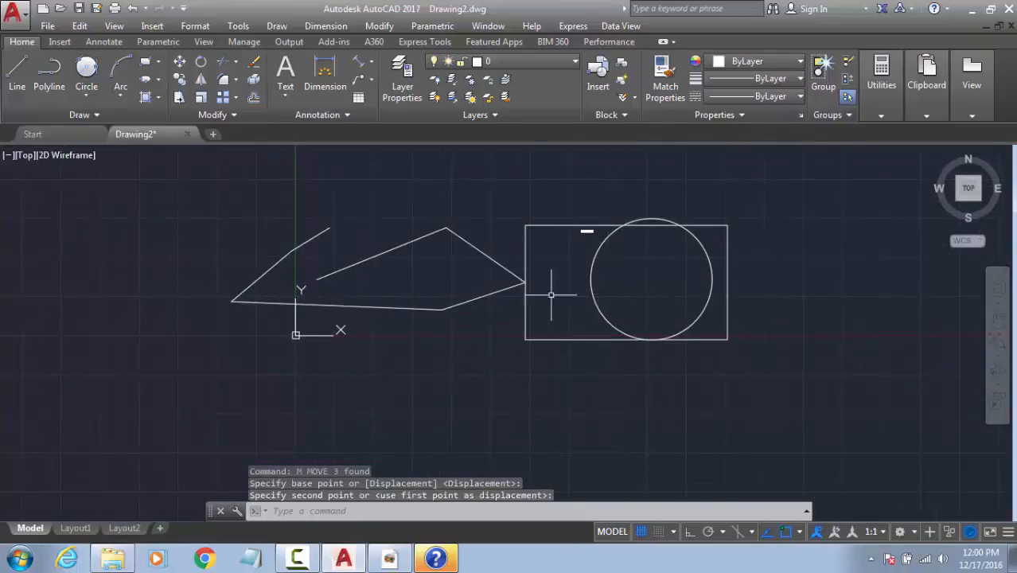
{"action": "key", "text": "Escape"}
{"action": "key", "text": "Escape"}
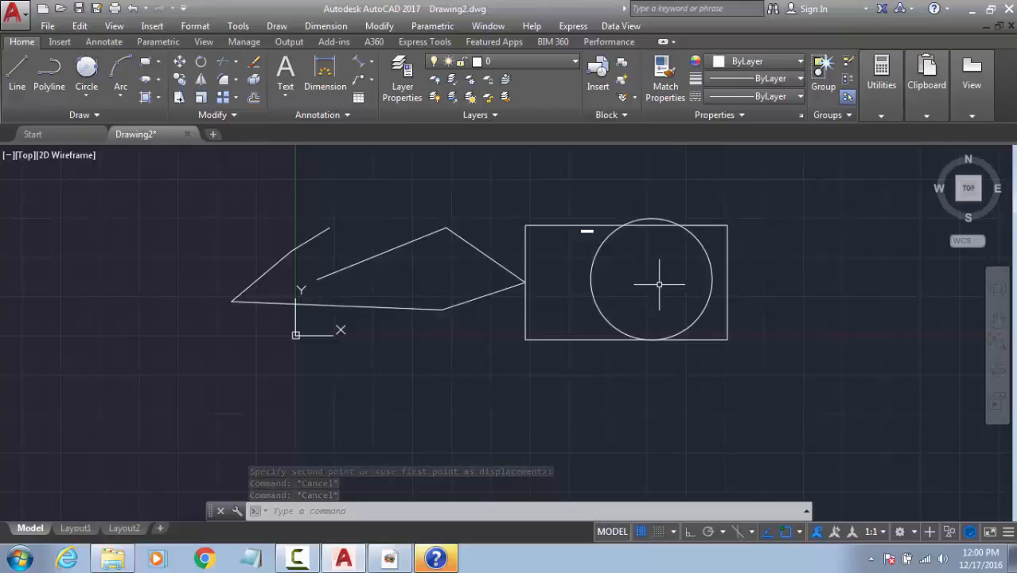
Step: Draw a smaller, separate rectangle to the right of the rectangle containing the circle
{"action": "scroll", "coordinate": [716, 258], "scroll_direction": "up", "scroll_amount": 2}
{"action": "middle_click_drag", "start_coordinate": [799, 264], "coordinate": [392, 351]}
{"action": "type", "text": "rec"}
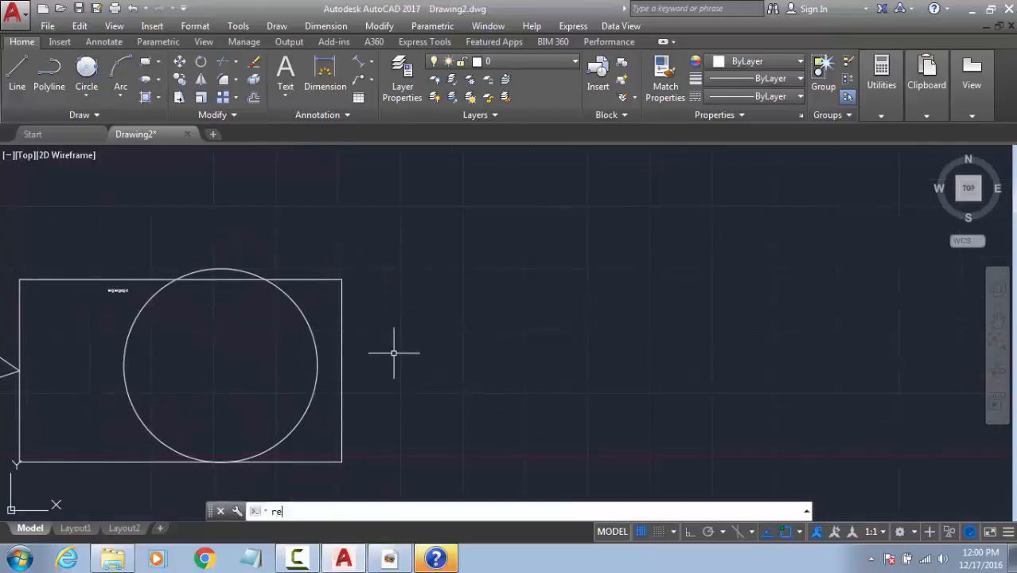
{"action": "key", "text": "Return"}
{"action": "left_click", "coordinate": [659, 242]}
{"action": "left_click", "coordinate": [486, 351]}
{"action": "key", "text": "Escape"}
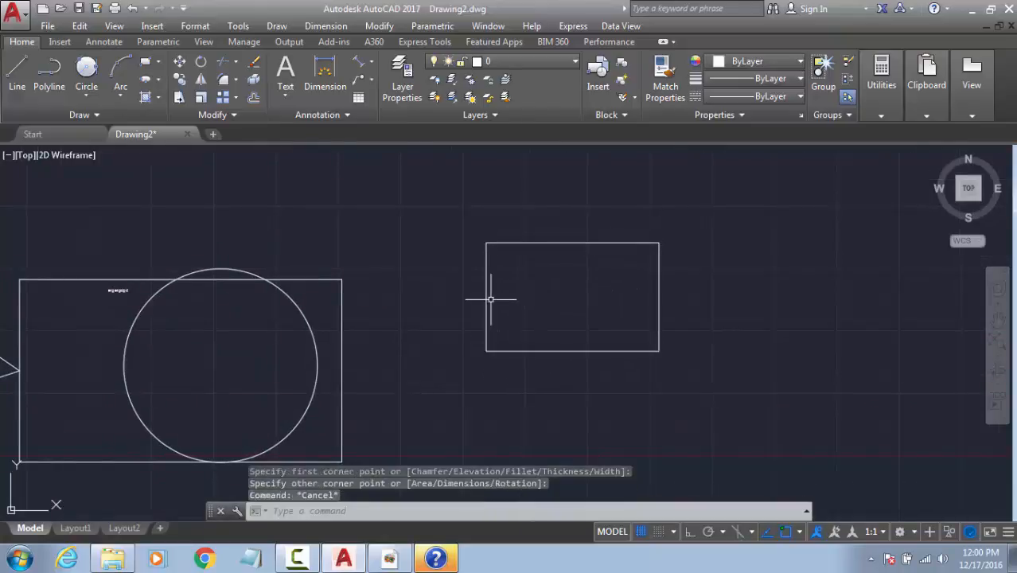
{"action": "left_click", "coordinate": [488, 291]}
{"action": "left_click", "coordinate": [470, 277]}
{"action": "key", "text": "Escape"}
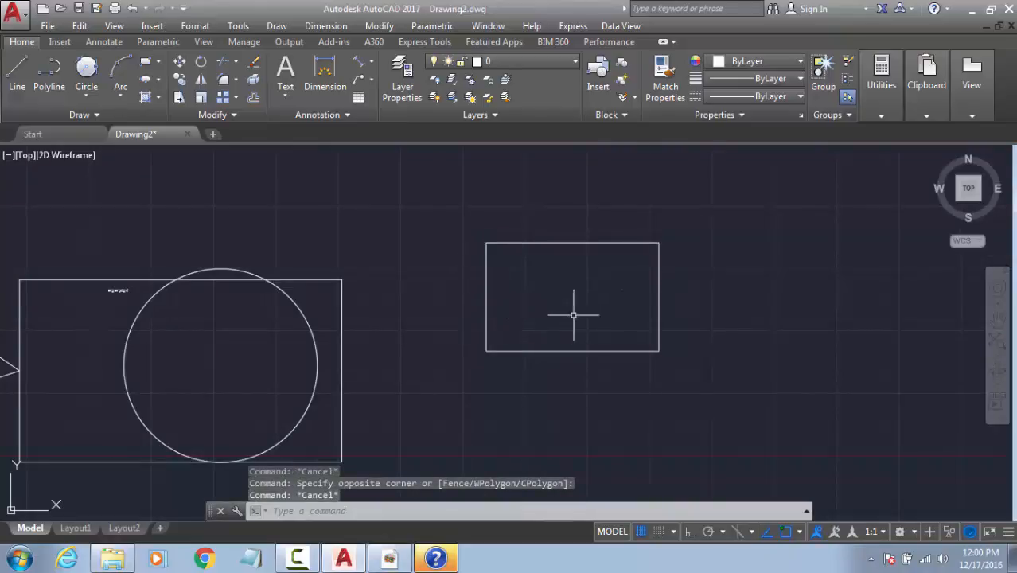
Step: Turn off the Midpoint object snap mode in the drafting settings
{"action": "left_click", "coordinate": [797, 532]}
{"action": "left_click", "coordinate": [804, 509]}
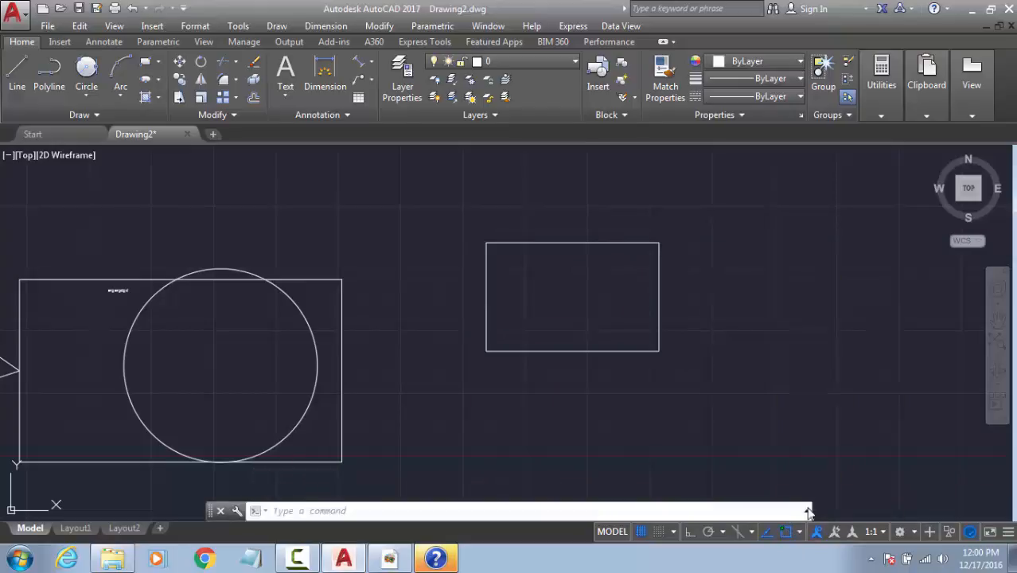
{"action": "left_click", "coordinate": [798, 531]}
{"action": "left_click", "coordinate": [839, 511]}
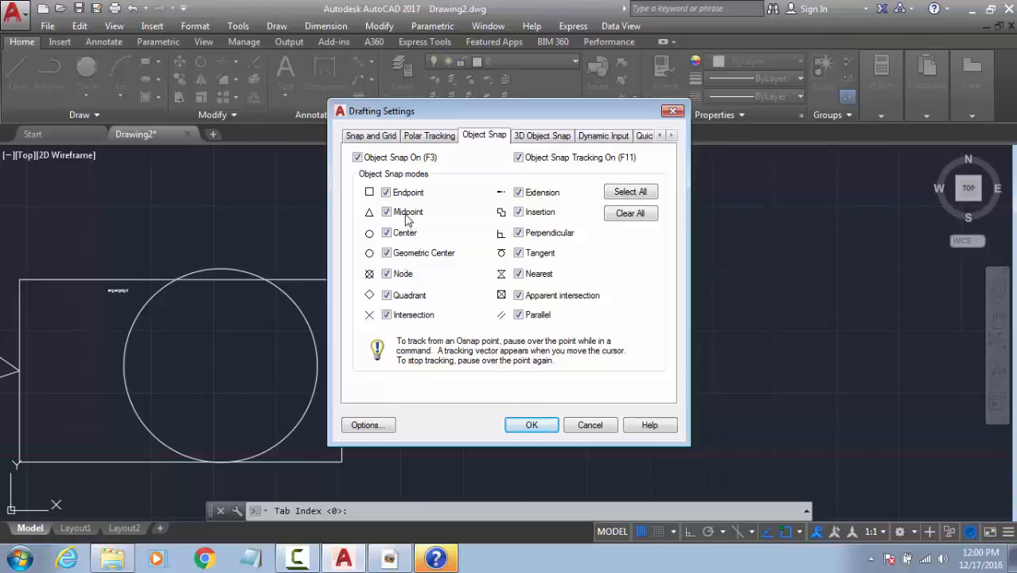
{"action": "left_click", "coordinate": [532, 426]}
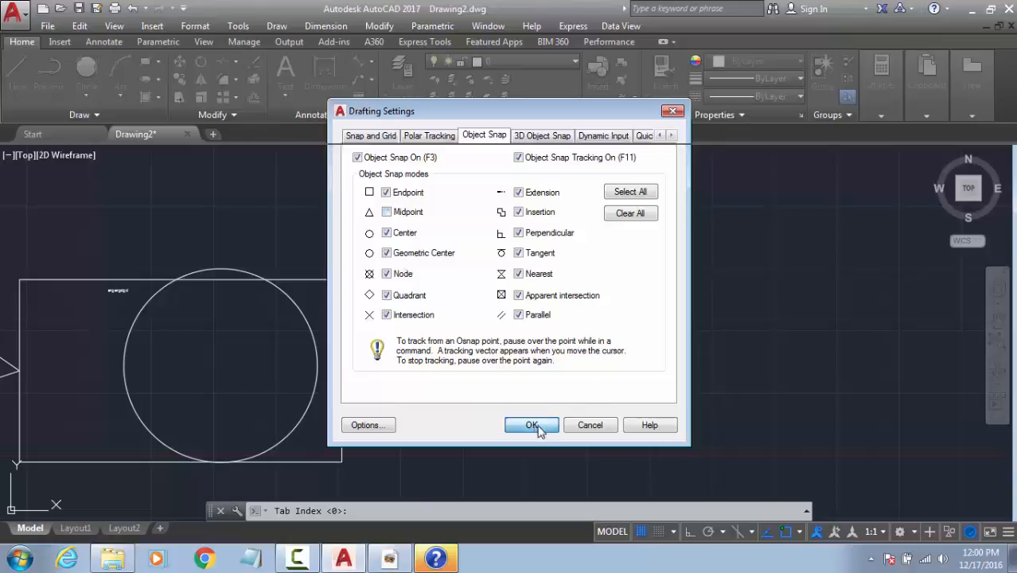
{"action": "key", "text": "Escape"}
Step: Enable the Midpoint object snap and draw a diamond of connected lines through the midpoints of the smaller rectangle's four edges
{"action": "type", "text": "1"}
{"action": "key", "text": "Return"}
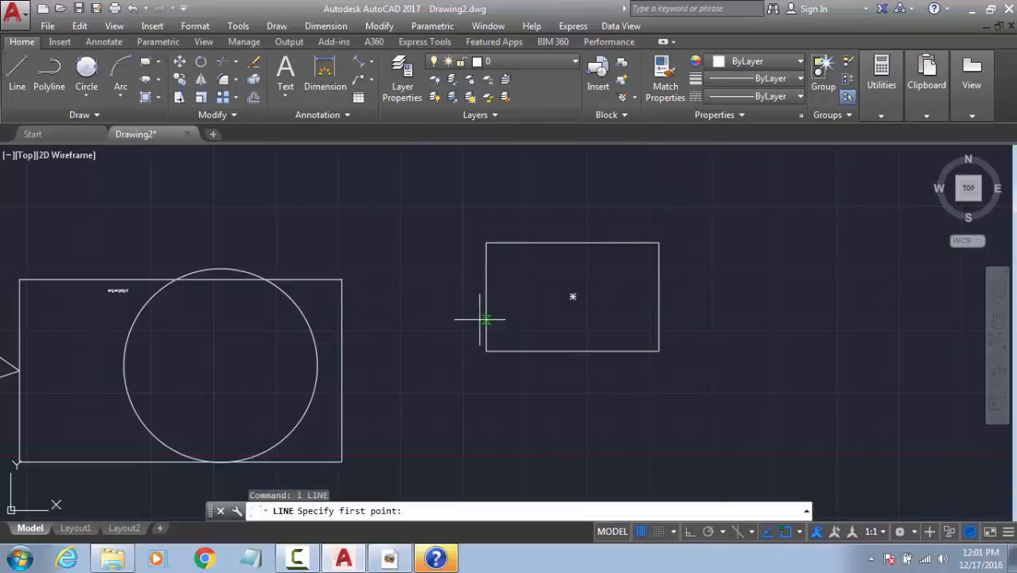
{"action": "left_click", "coordinate": [798, 533]}
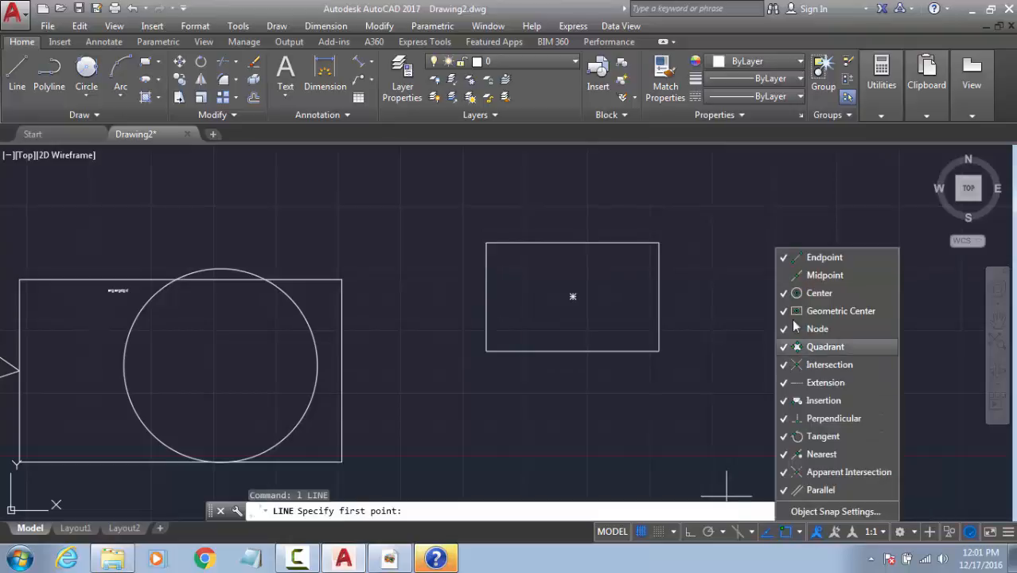
{"action": "left_click", "coordinate": [525, 296]}
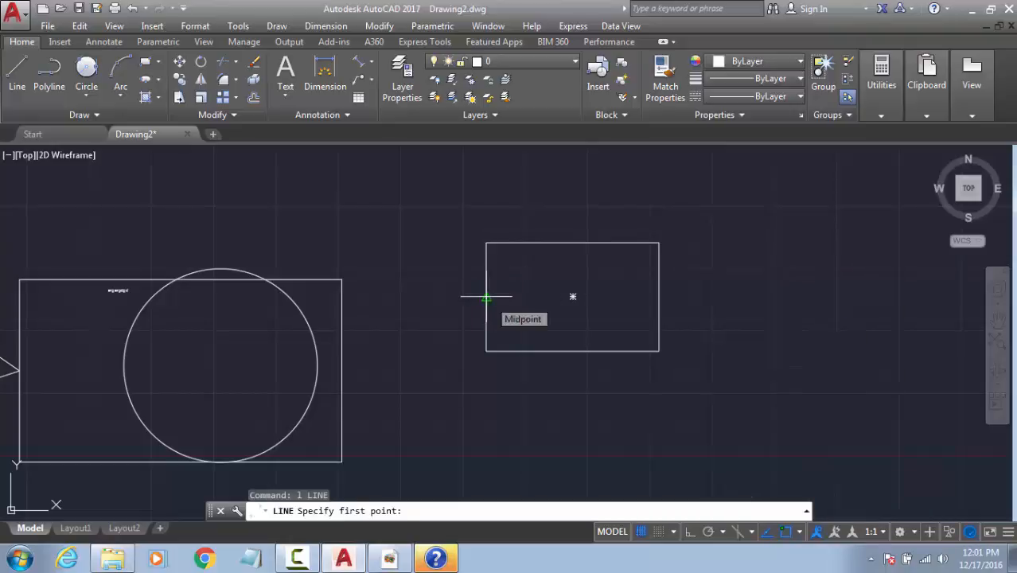
{"action": "left_click", "coordinate": [486, 297]}
{"action": "left_click", "coordinate": [573, 243]}
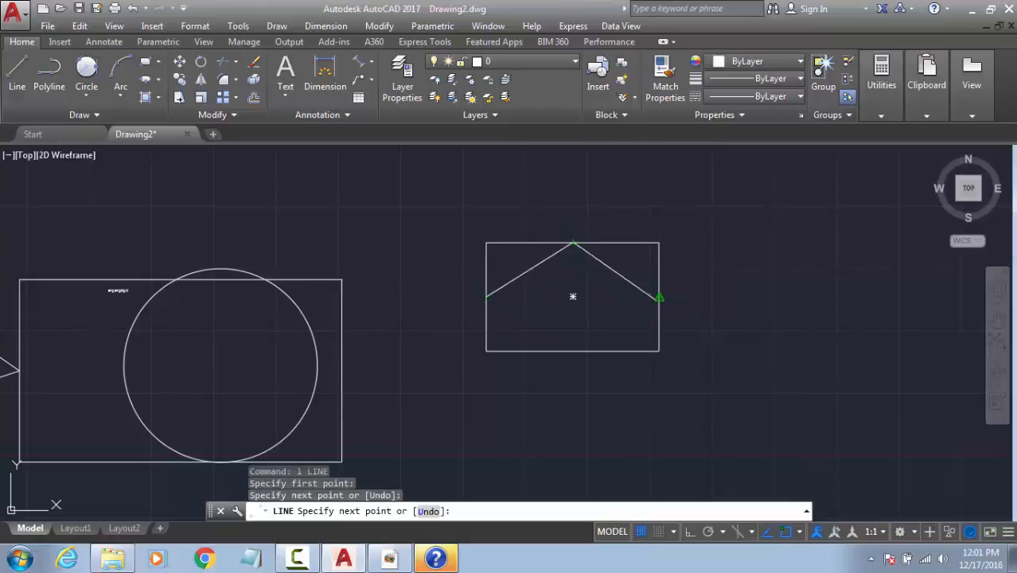
{"action": "left_click", "coordinate": [659, 297]}
{"action": "left_click", "coordinate": [577, 351]}
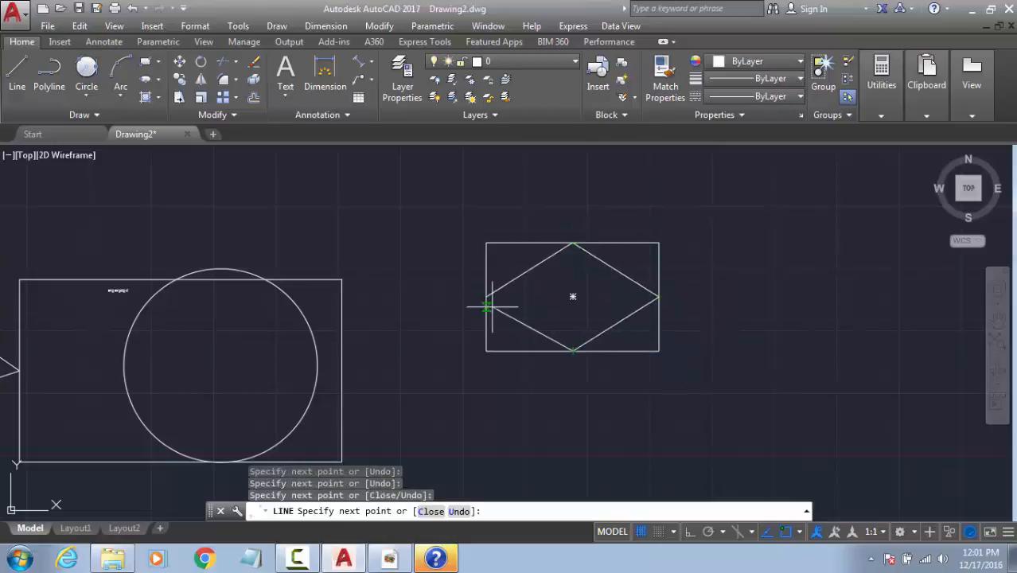
Step: Finish the rhombus inside the right-hand rectangle by ending its last line at the midpoint of the rectangle's left side
{"action": "left_click", "coordinate": [488, 297]}
{"action": "key", "text": "Escape"}
{"action": "scroll", "coordinate": [647, 282], "scroll_direction": "up", "scroll_amount": 6}
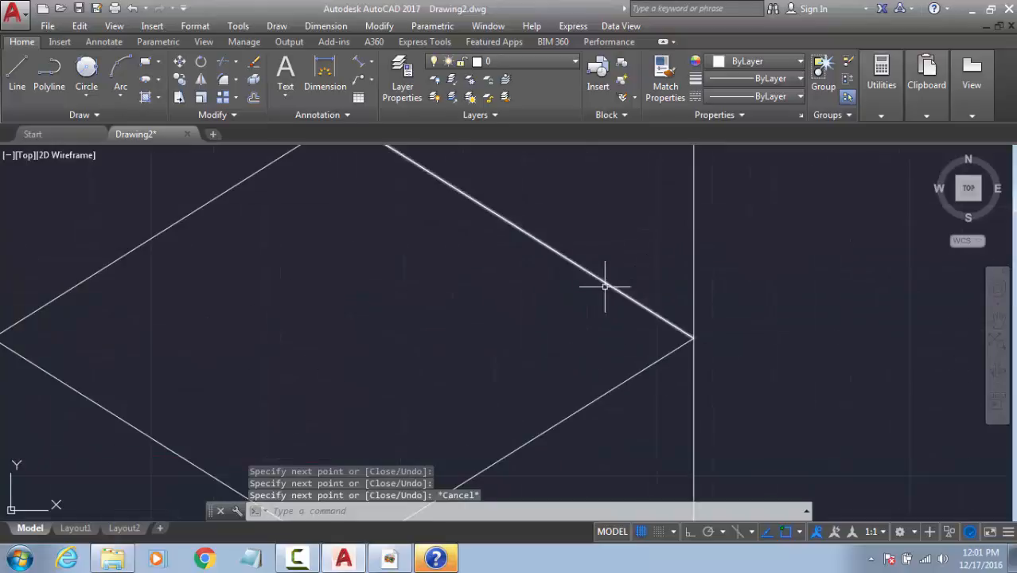
{"action": "scroll", "coordinate": [604, 274], "scroll_direction": "down", "scroll_amount": 6}
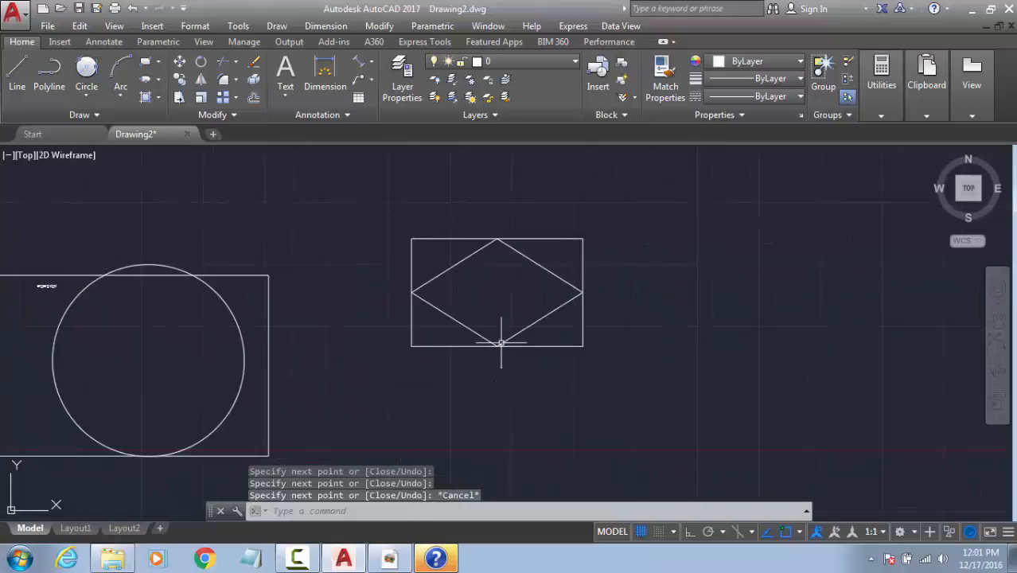
{"action": "scroll", "coordinate": [537, 290], "scroll_direction": "up", "scroll_amount": 2}
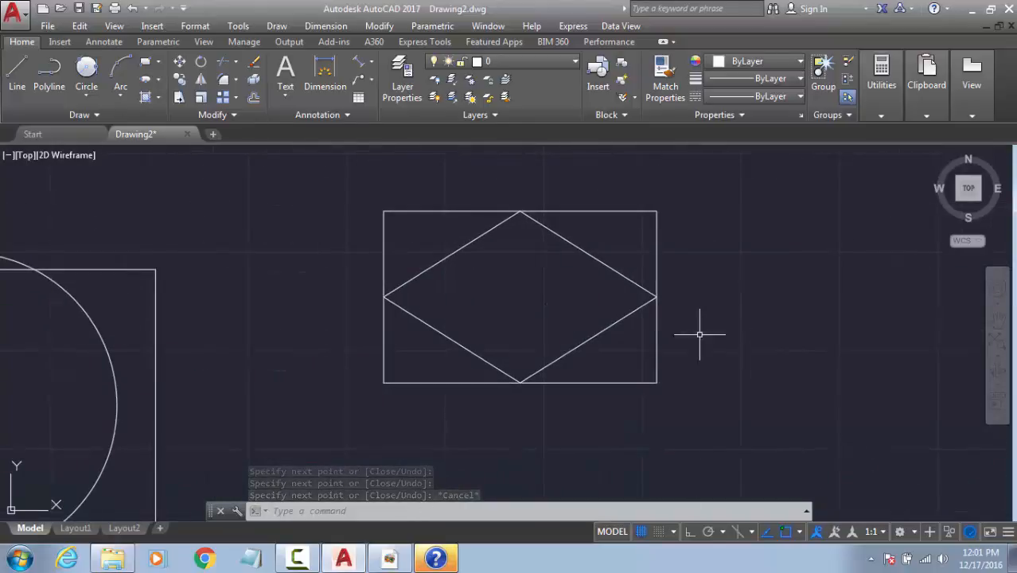
Step: Review the list of running object snap modes
{"action": "left_click", "coordinate": [798, 531]}
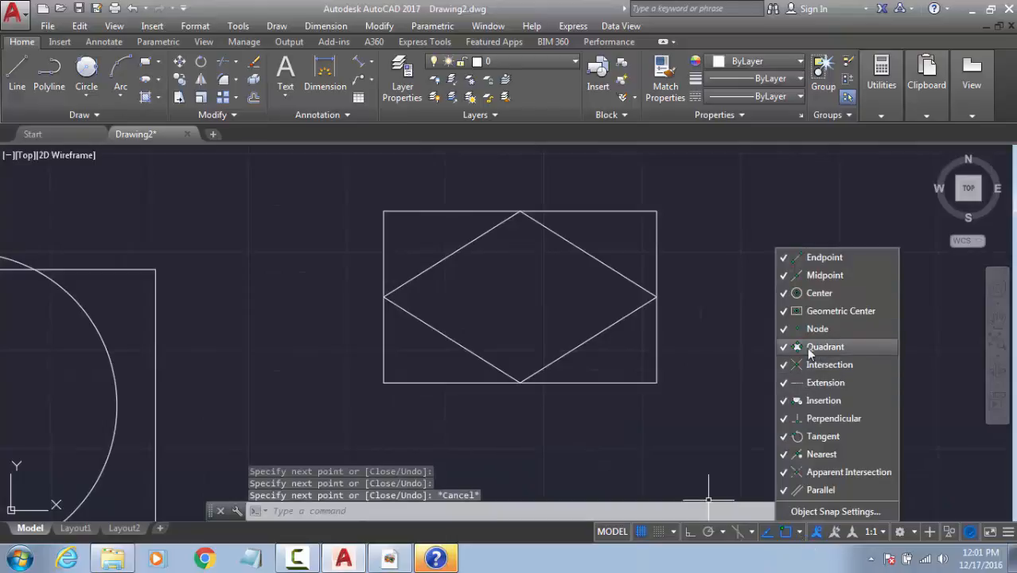
{"action": "key", "text": "Escape"}
{"action": "scroll", "coordinate": [10, 287], "scroll_direction": "down", "scroll_amount": 1}
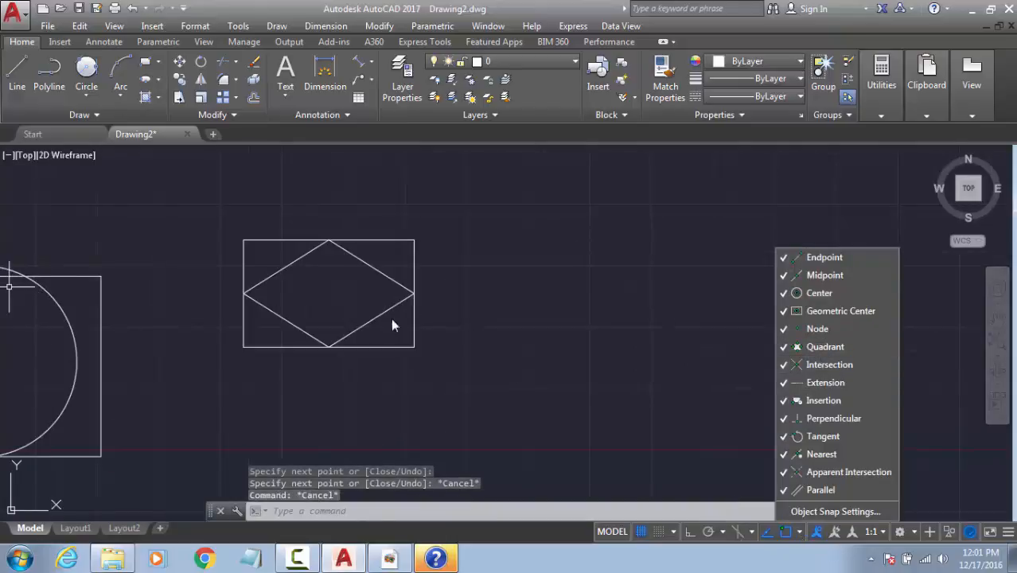
{"action": "left_click", "coordinate": [418, 376]}
Step: Draw a closed four-sided line shape inside the circle, connecting its top, right, bottom and left quadrant points
{"action": "middle_click_drag", "start_coordinate": [260, 383], "coordinate": [695, 430]}
{"action": "scroll", "coordinate": [503, 431], "scroll_direction": "up", "scroll_amount": 1}
{"action": "middle_click_drag", "start_coordinate": [517, 378], "coordinate": [571, 301]}
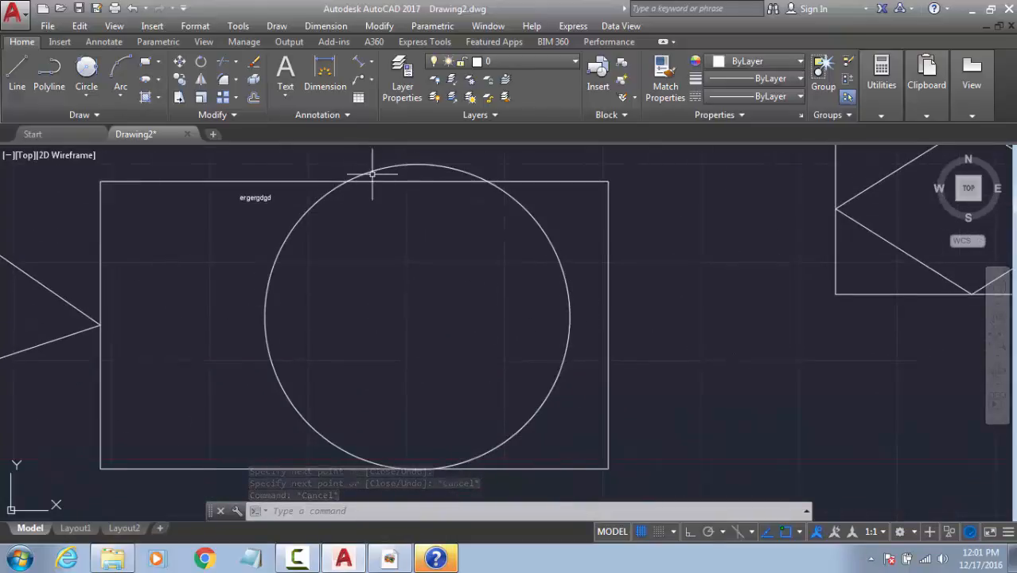
{"action": "key", "text": "Escape"}
{"action": "key", "text": "Escape"}
{"action": "type", "text": "l"}
{"action": "key", "text": "Return"}
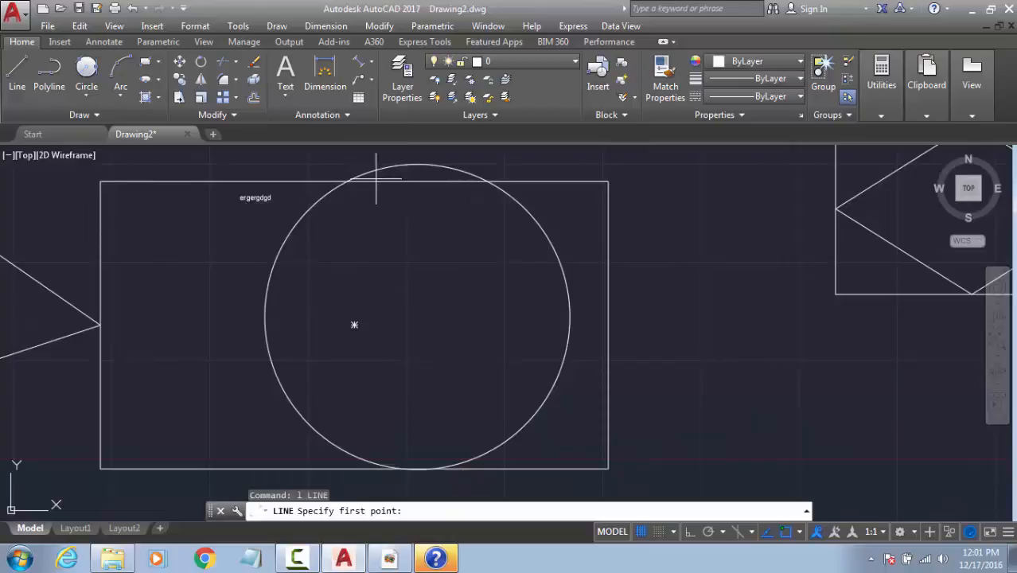
{"action": "left_click", "coordinate": [418, 164]}
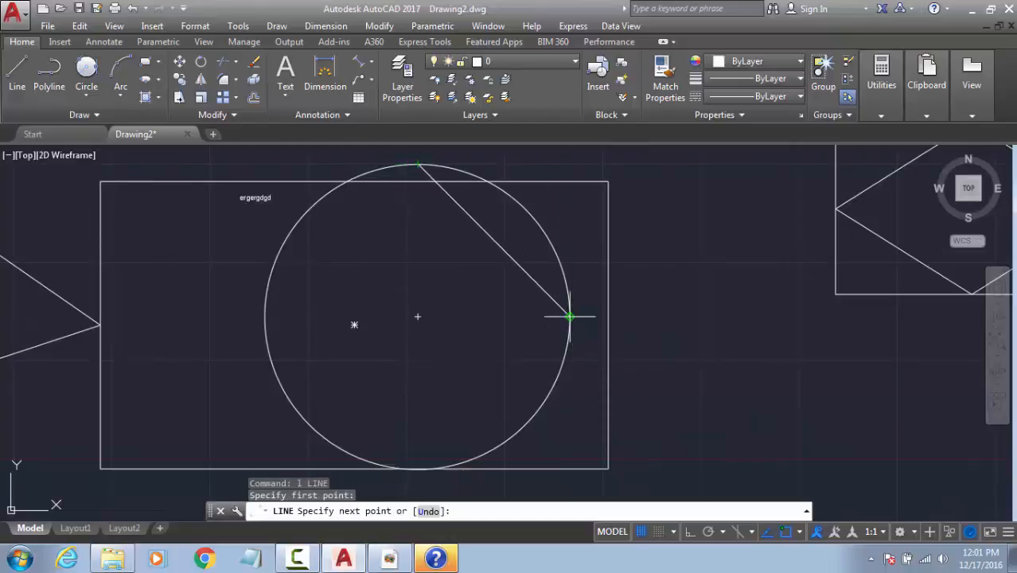
{"action": "left_click", "coordinate": [569, 316]}
{"action": "left_click", "coordinate": [418, 469]}
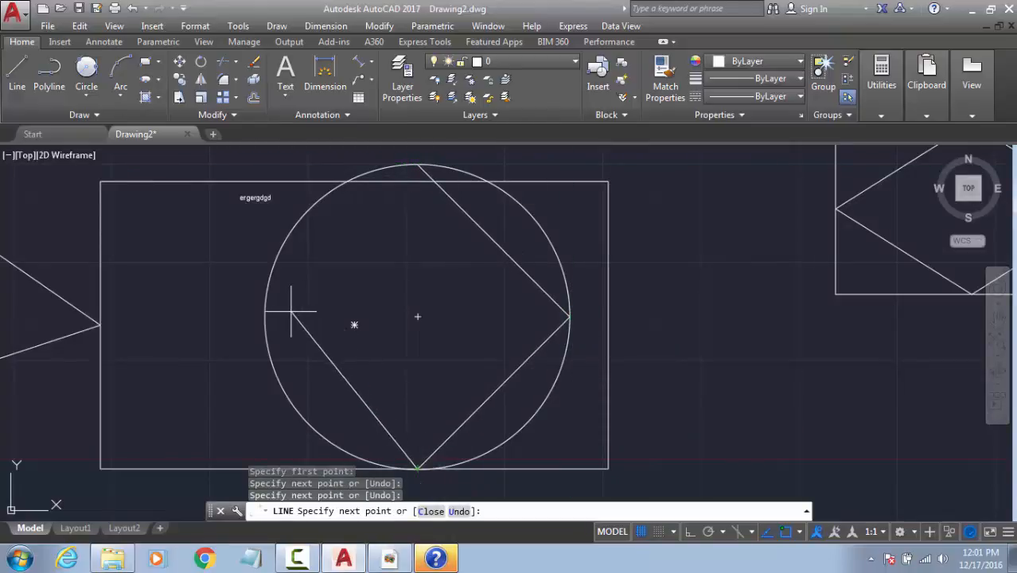
{"action": "left_click", "coordinate": [265, 316]}
{"action": "type", "text": "c"}
{"action": "key", "text": "Return"}
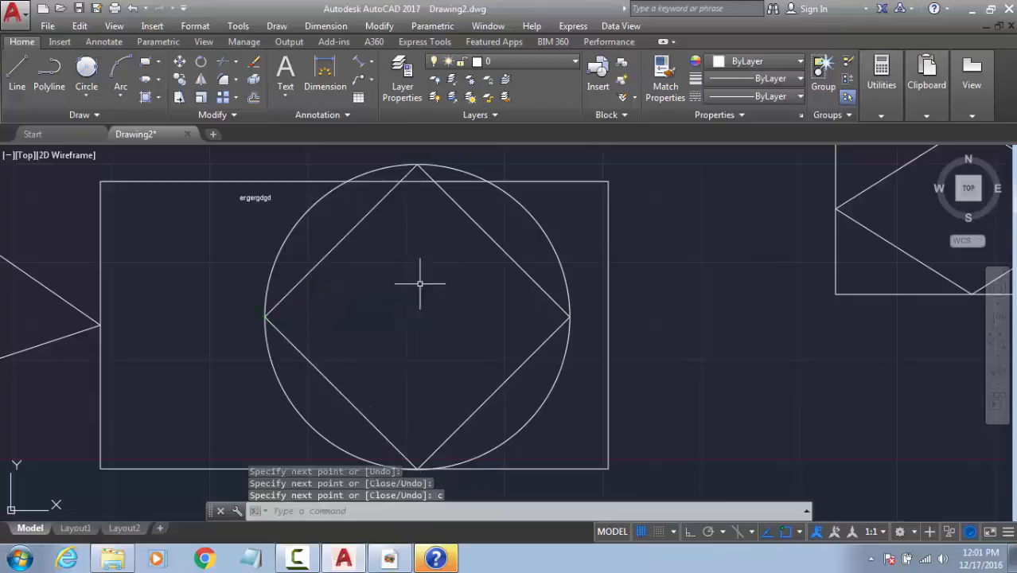
Step: Delete the rectangle surrounding the circle
{"action": "left_click", "coordinate": [659, 153]}
{"action": "left_click", "coordinate": [597, 201]}
{"action": "key", "text": "Delete"}
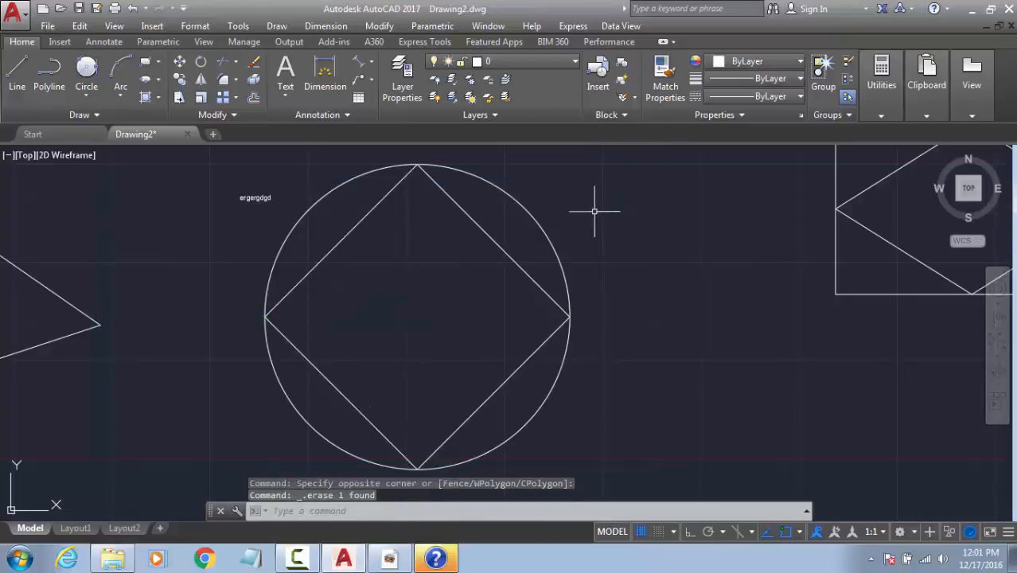
Step: Draw a closed triangle of three lines in the empty space between the circle and the rectangle
{"action": "middle_click_drag", "start_coordinate": [583, 321], "coordinate": [450, 388]}
{"action": "key", "text": "Escape"}
{"action": "key", "text": "Escape"}
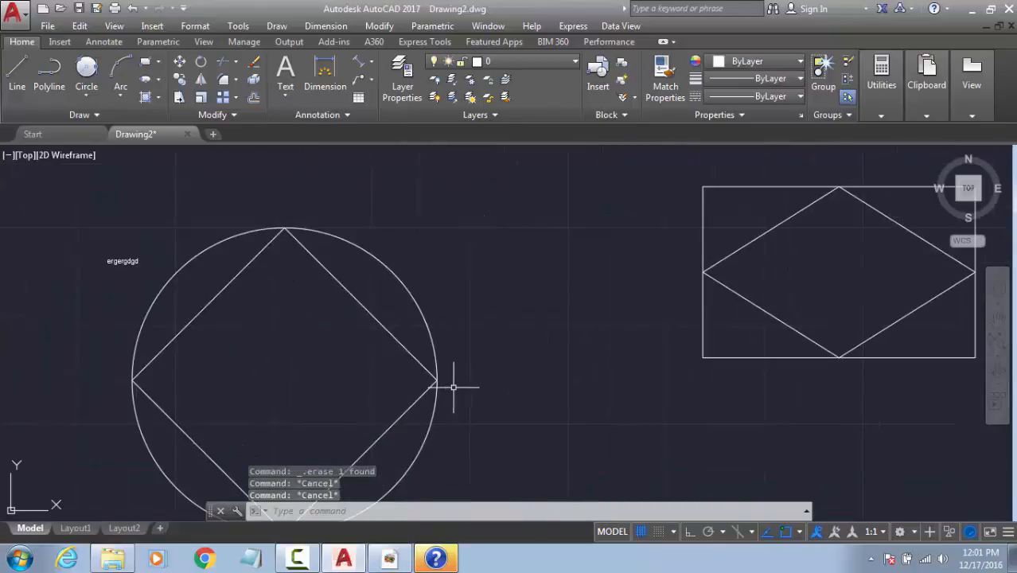
{"action": "type", "text": "l"}
{"action": "key", "text": "Return"}
{"action": "left_click", "coordinate": [576, 333]}
{"action": "left_click", "coordinate": [608, 209]}
{"action": "left_click", "coordinate": [653, 284]}
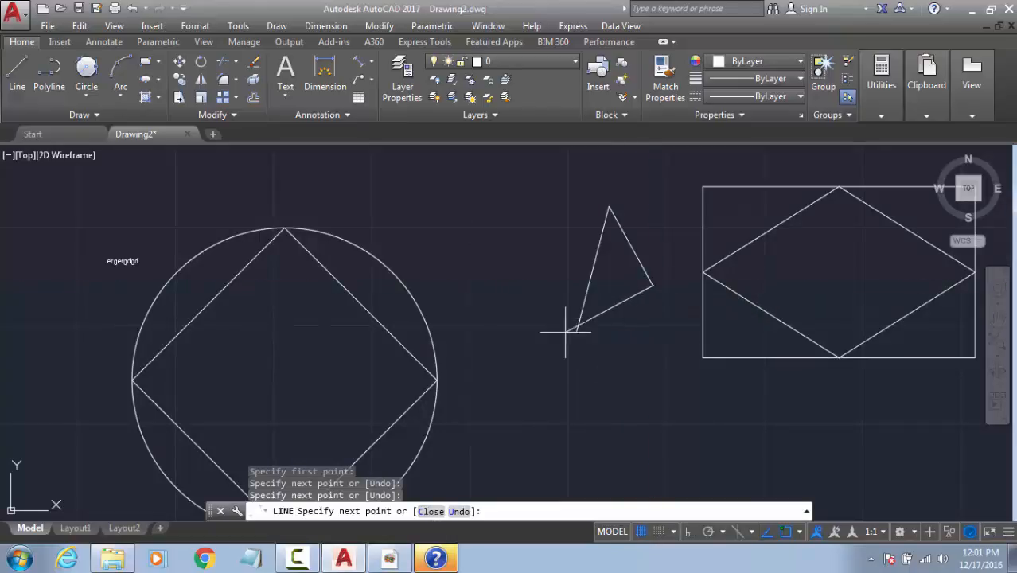
{"action": "left_click", "coordinate": [430, 512]}
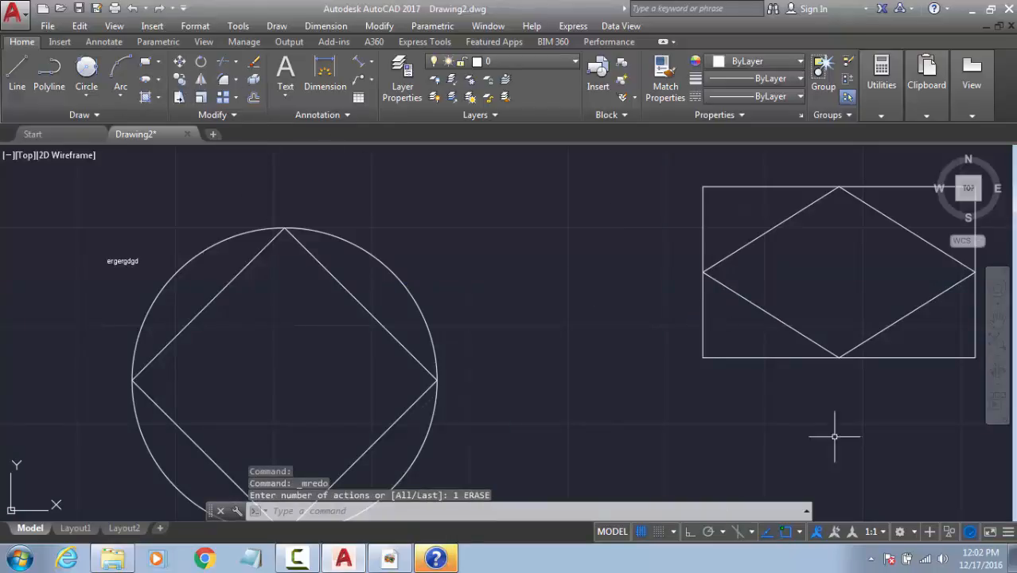
Step: Check the Tangent mode among the running object snap options
{"action": "left_click", "coordinate": [799, 532]}
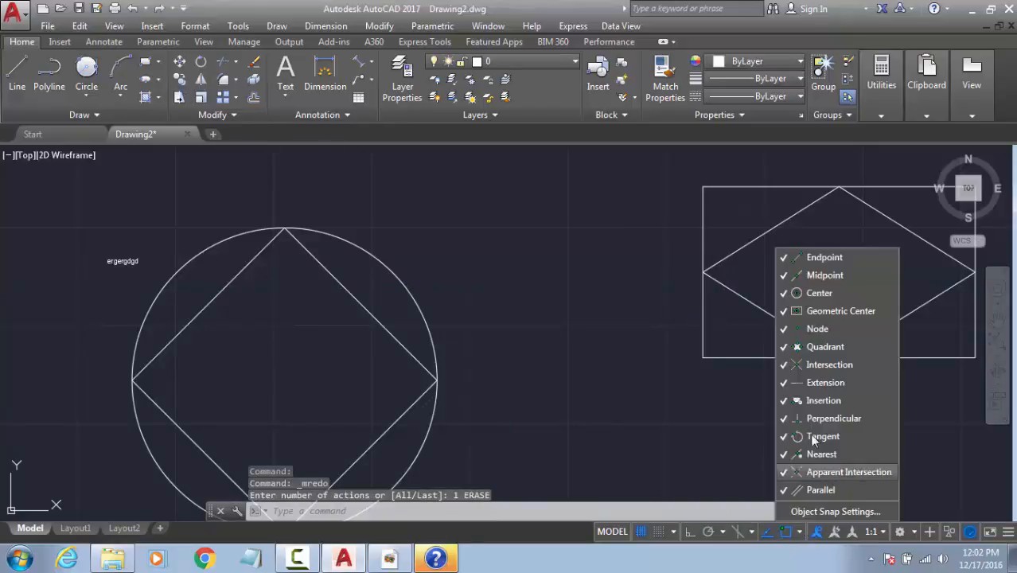
{"action": "key", "text": "Escape"}
{"action": "key", "text": "Escape"}
{"action": "key", "text": "Escape"}
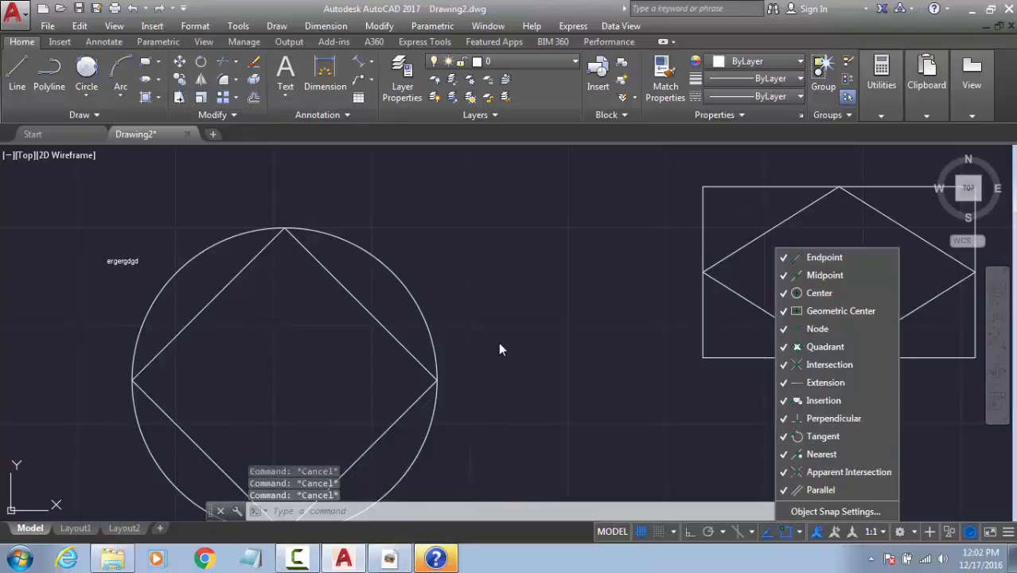
Step: Draw a line from a free point just below the rectangle to a tangent point on the upper part of the circle
{"action": "scroll", "coordinate": [500, 342], "scroll_direction": "down", "scroll_amount": 1}
{"action": "middle_click_drag", "start_coordinate": [481, 303], "coordinate": [396, 268]}
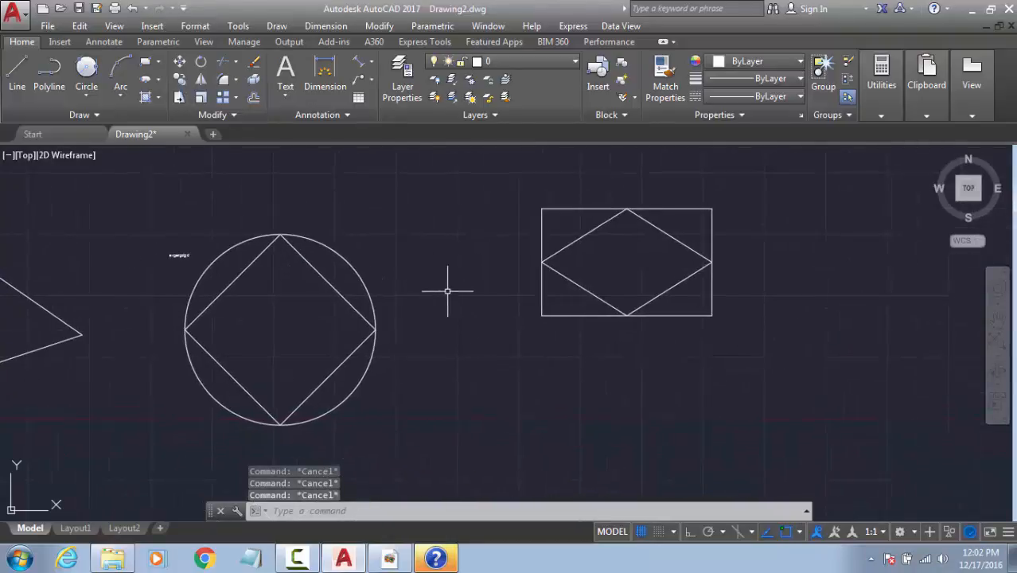
{"action": "type", "text": "l"}
{"action": "key", "text": "Return"}
{"action": "left_click", "coordinate": [571, 338]}
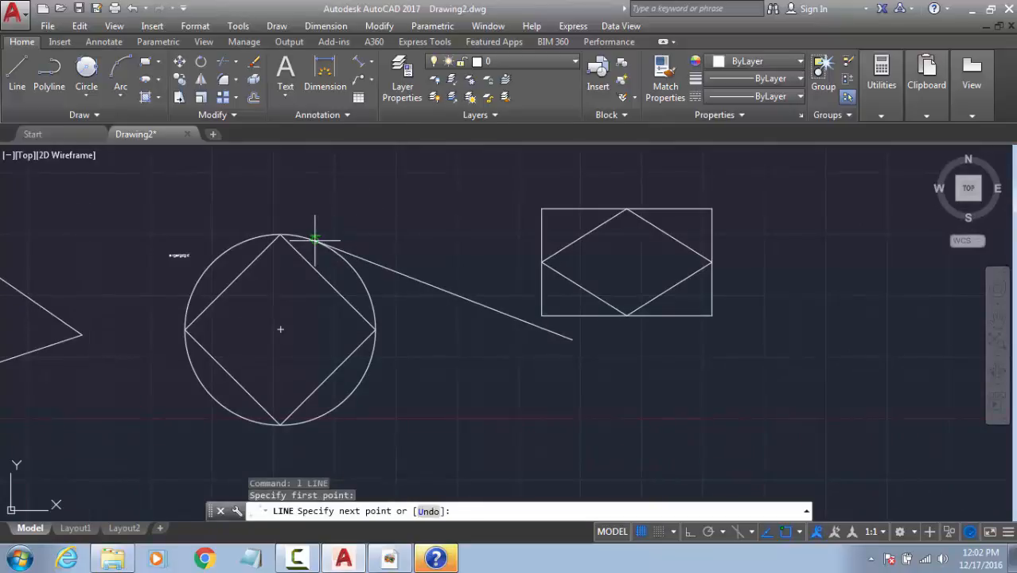
{"action": "scroll", "coordinate": [335, 243], "scroll_direction": "up", "scroll_amount": 4}
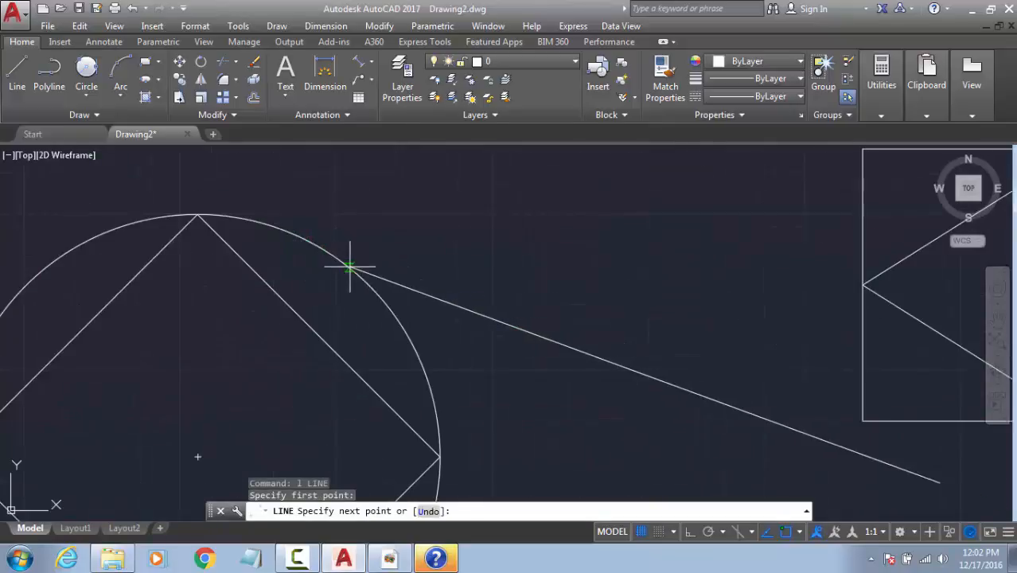
{"action": "left_click", "coordinate": [349, 268]}
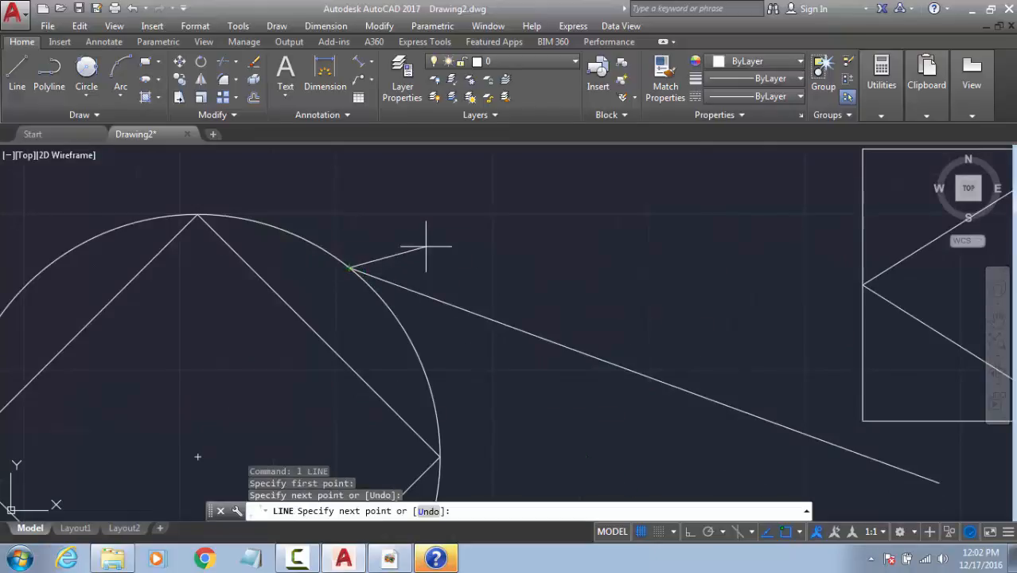
{"action": "key", "text": "ctrl+z"}
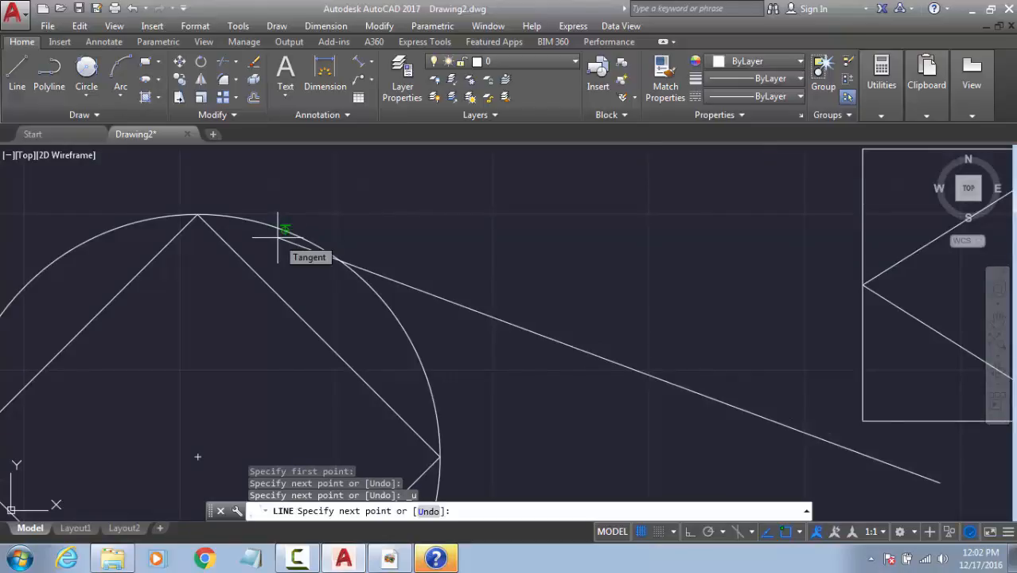
{"action": "scroll", "coordinate": [277, 235], "scroll_direction": "up", "scroll_amount": 2}
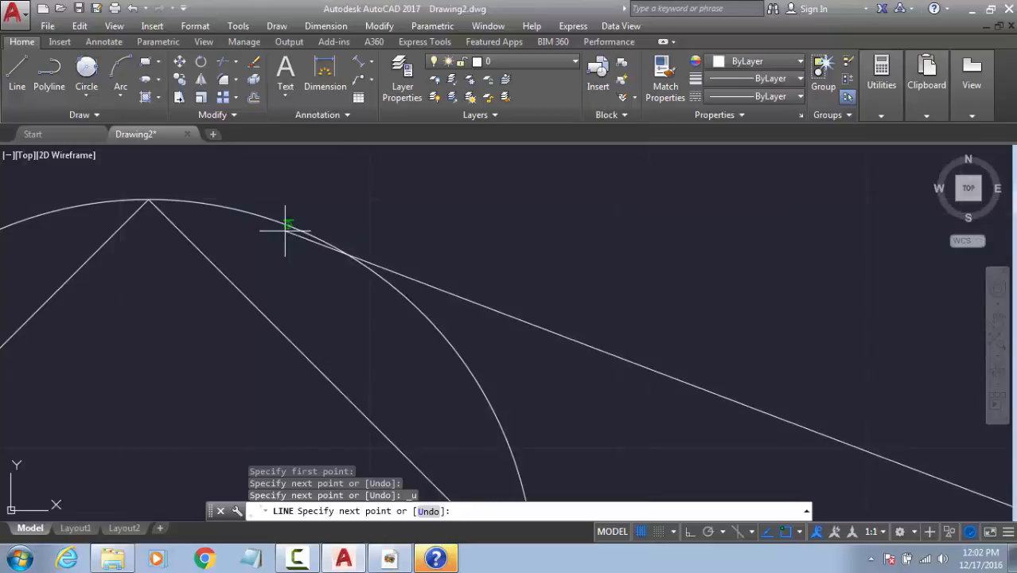
{"action": "scroll", "coordinate": [414, 334], "scroll_direction": "down", "scroll_amount": 3}
{"action": "key", "text": "Escape"}
Step: Draw a second line from the first tangent line's free end to the lower part of the circle, using a one-time Tangent snap
{"action": "middle_click_drag", "start_coordinate": [544, 409], "coordinate": [768, 260]}
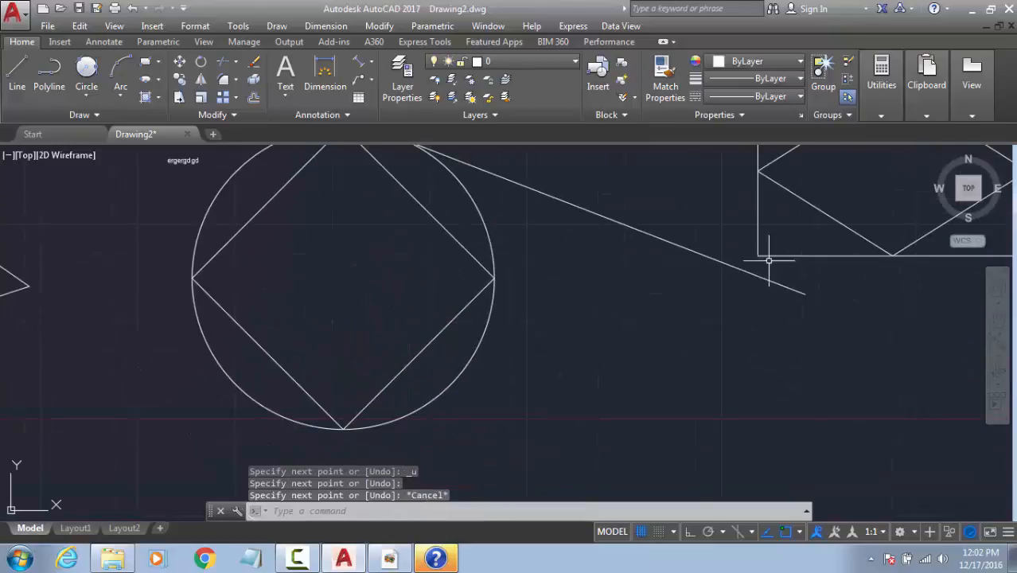
{"action": "key", "text": "Return"}
{"action": "left_click", "coordinate": [805, 294]}
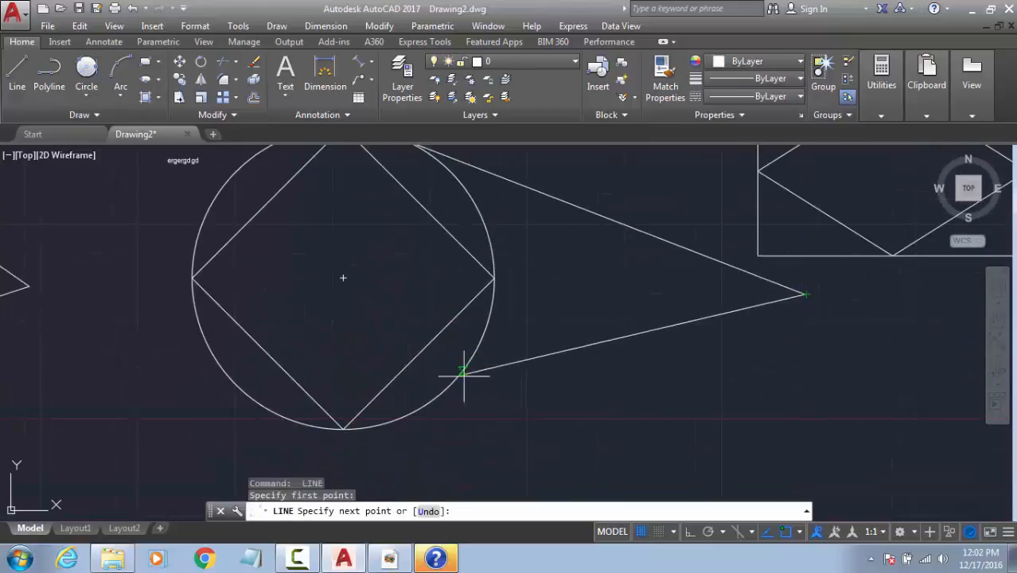
{"action": "right_click", "coordinate": [542, 370], "text": "shift"}
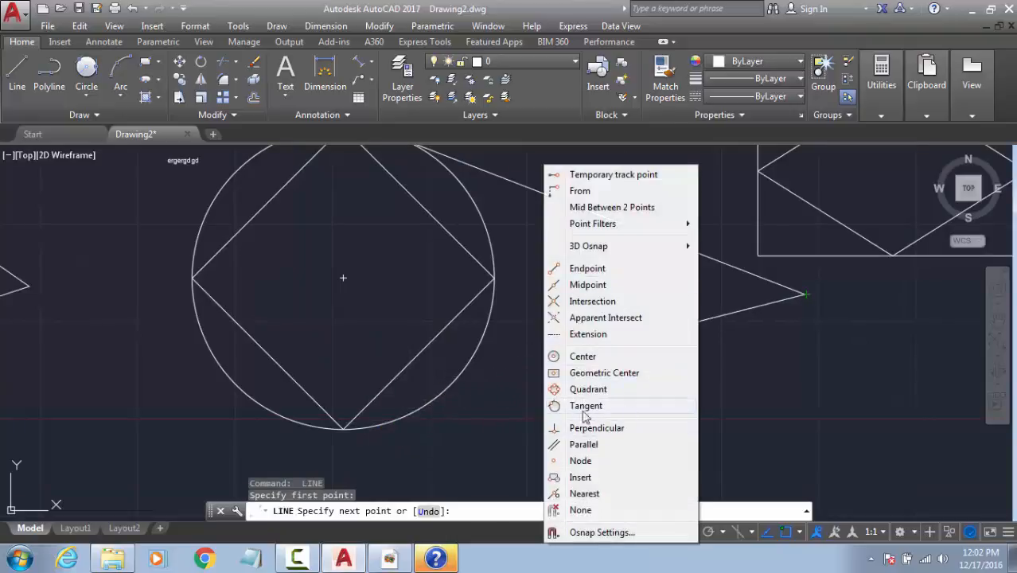
{"action": "left_click", "coordinate": [593, 408]}
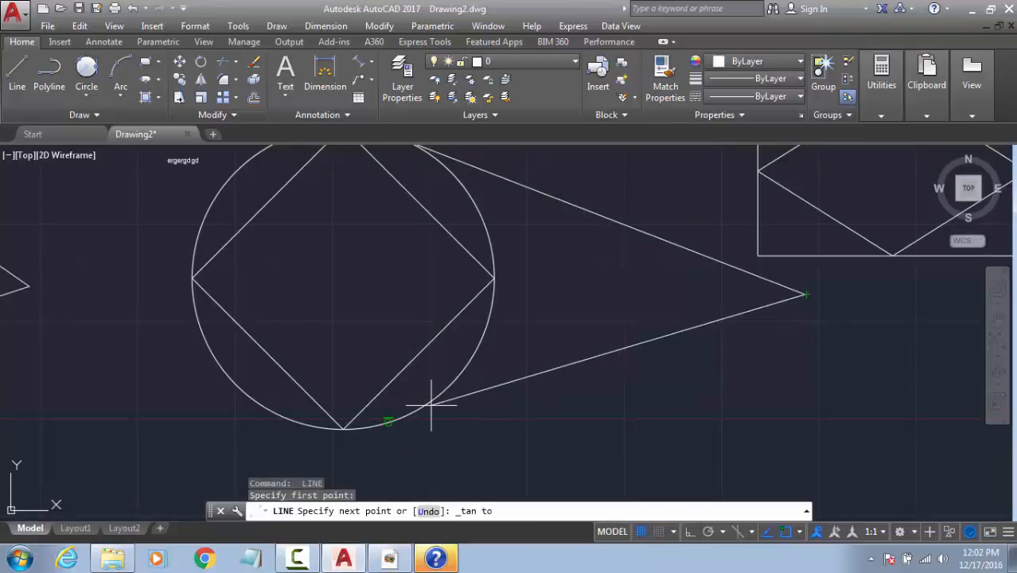
{"action": "left_click", "coordinate": [455, 381]}
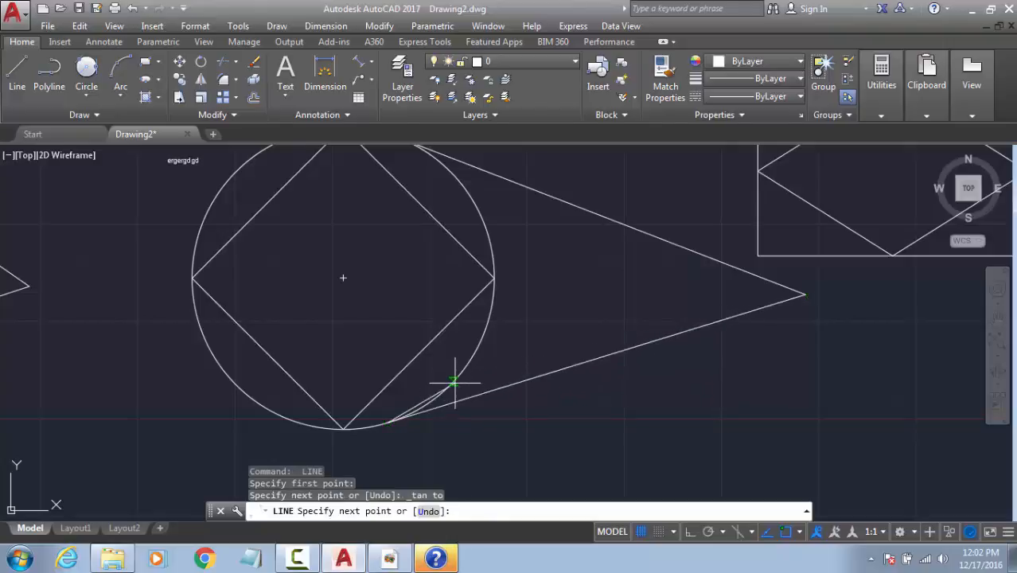
{"action": "key", "text": "Return"}
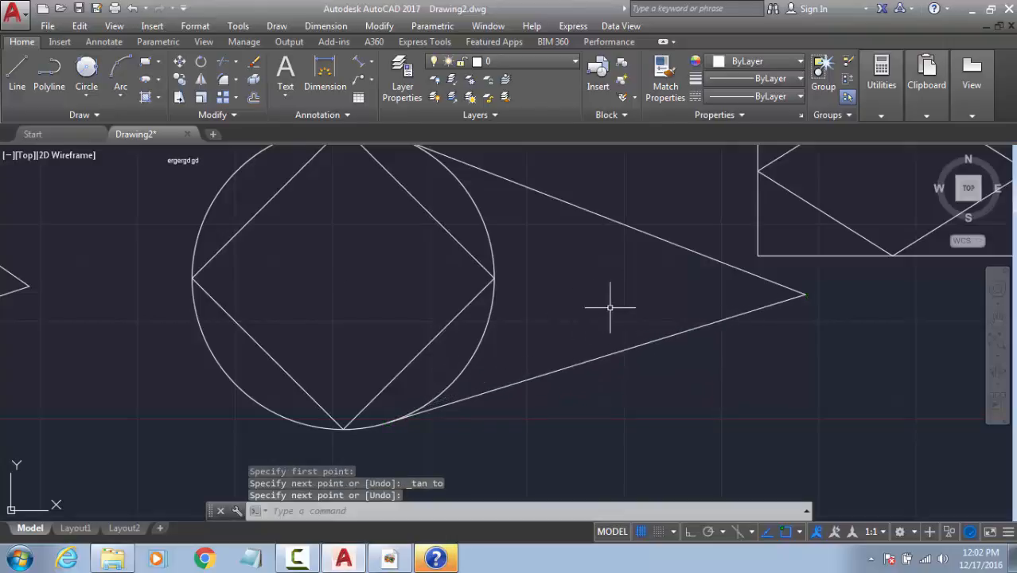
Step: Draw a line from the tangent lines' shared endpoint to the midpoint of the inner square's lower-right side, using a one-time Midpoint snap
{"action": "key", "text": "Return"}
{"action": "left_click", "coordinate": [805, 294]}
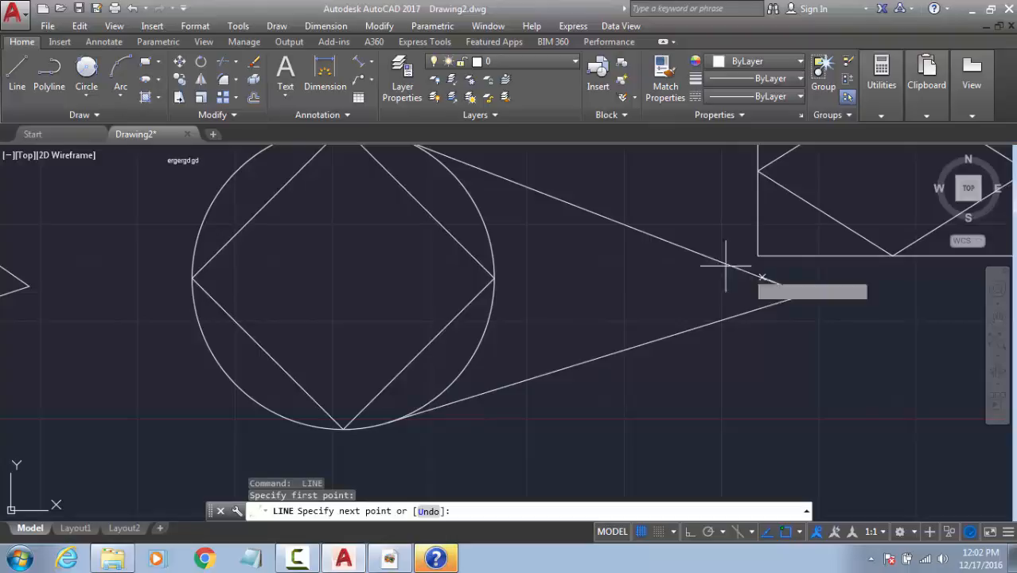
{"action": "right_click", "coordinate": [585, 295], "text": "shift"}
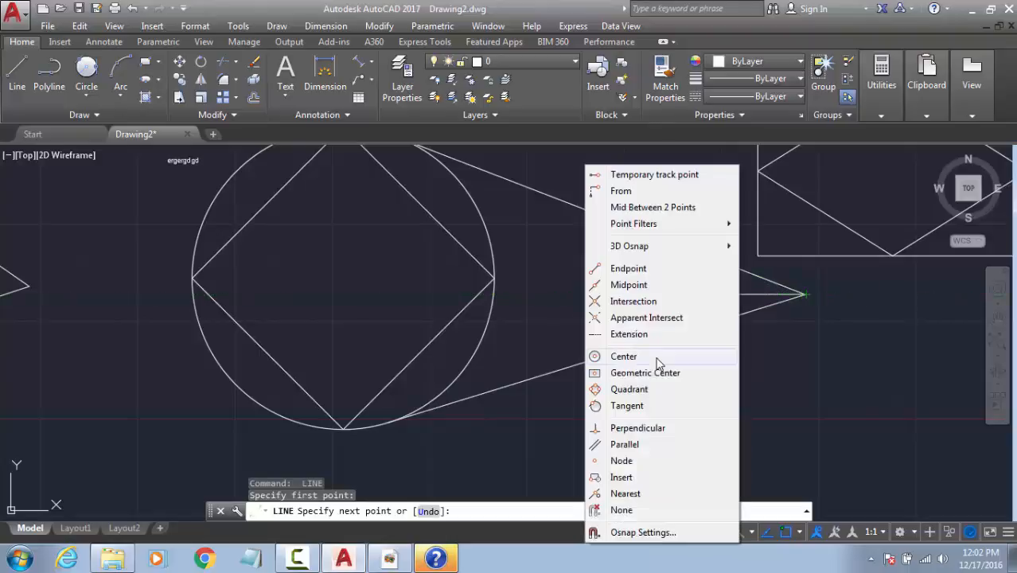
{"action": "left_click", "coordinate": [629, 285]}
{"action": "left_click", "coordinate": [421, 353]}
{"action": "key", "text": "Escape"}
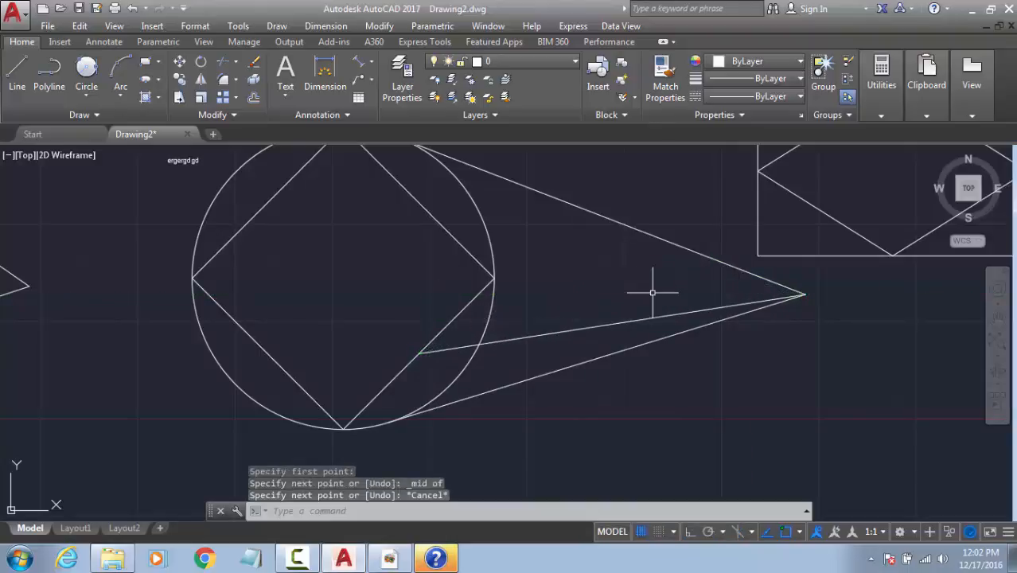
{"action": "key", "text": "Escape"}
{"action": "key", "text": "Escape"}
Step: Move the rectangle and three inner diamond lines, using the circle and midpoint line's Intersection snap as base point and the upper tangent point as destination
{"action": "middle_click_drag", "start_coordinate": [555, 319], "coordinate": [220, 319]}
{"action": "scroll", "coordinate": [641, 417], "scroll_direction": "down", "scroll_amount": 2}
{"action": "middle_click_drag", "start_coordinate": [644, 417], "coordinate": [492, 418]}
{"action": "type", "text": "m"}
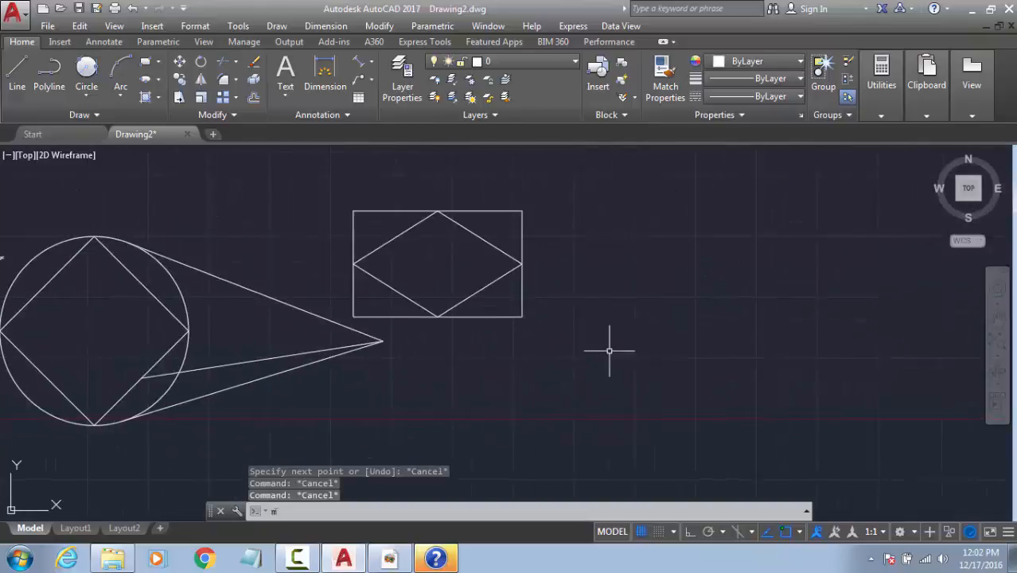
{"action": "key", "text": "Return"}
{"action": "left_click", "coordinate": [559, 334]}
{"action": "left_click", "coordinate": [436, 213]}
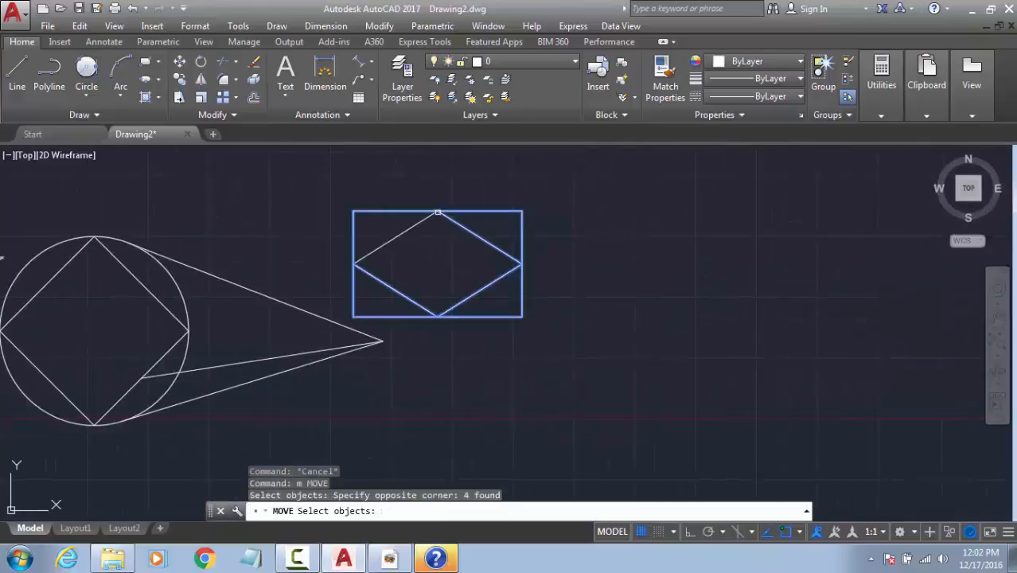
{"action": "key", "text": "Return"}
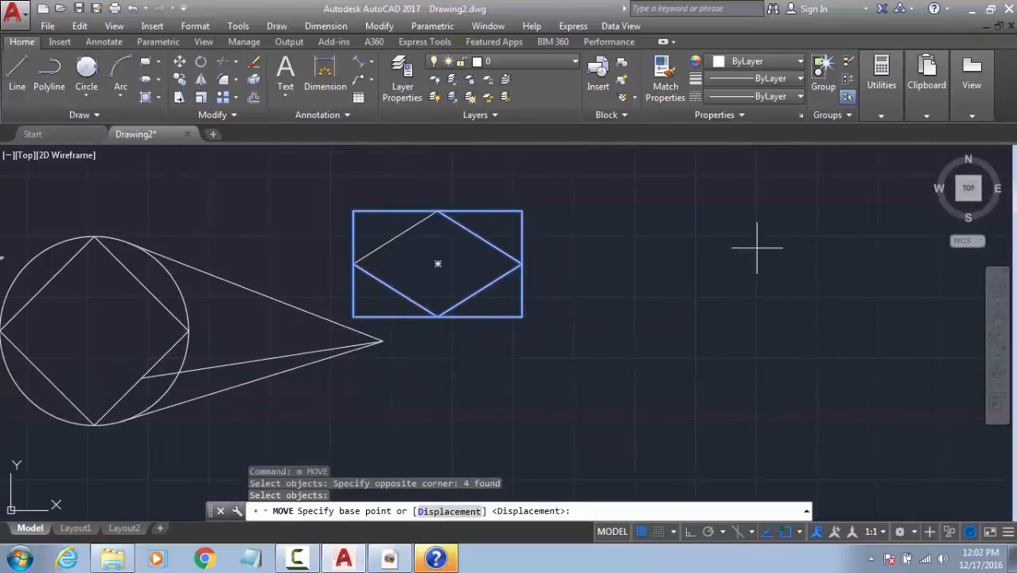
{"action": "right_click", "coordinate": [566, 346], "text": "shift"}
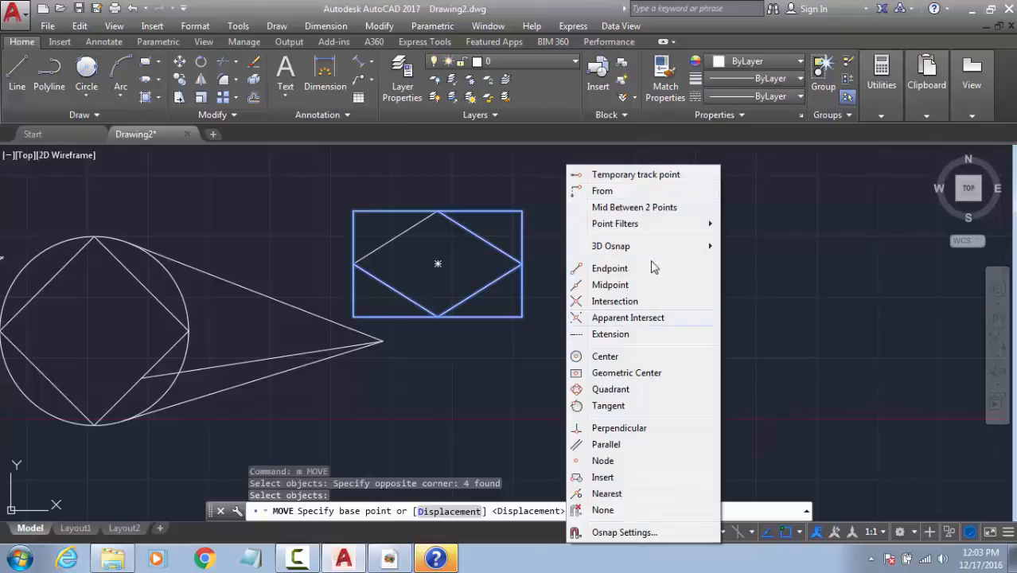
{"action": "left_click", "coordinate": [613, 302]}
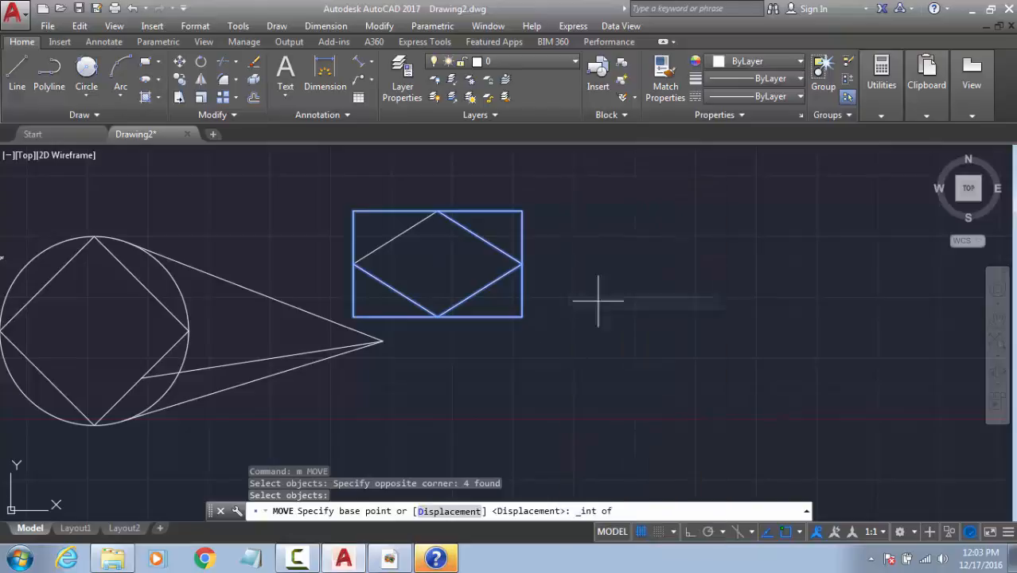
{"action": "scroll", "coordinate": [266, 359], "scroll_direction": "up", "scroll_amount": 5}
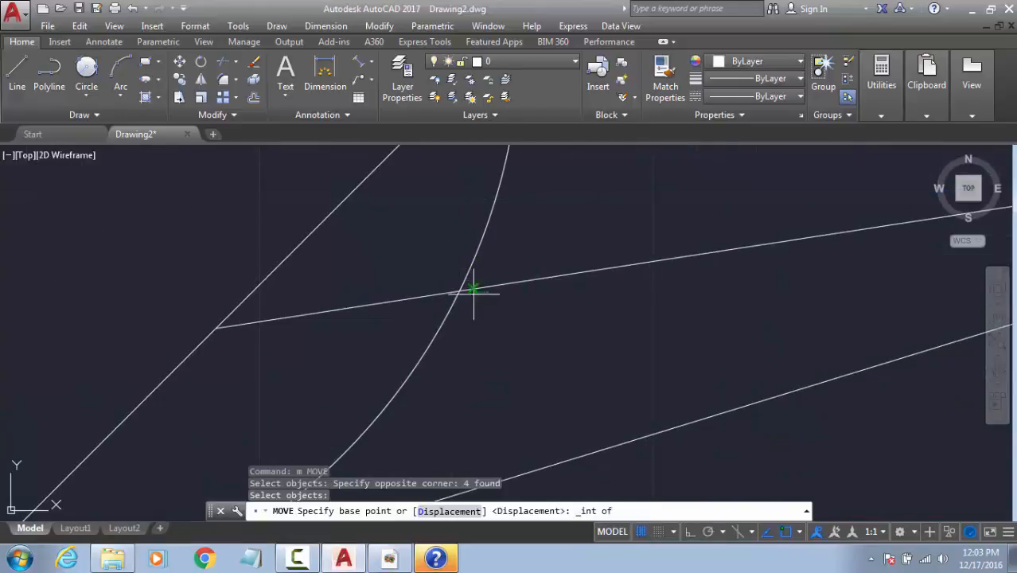
{"action": "left_click", "coordinate": [460, 289]}
{"action": "scroll", "coordinate": [617, 391], "scroll_direction": "down", "scroll_amount": 5}
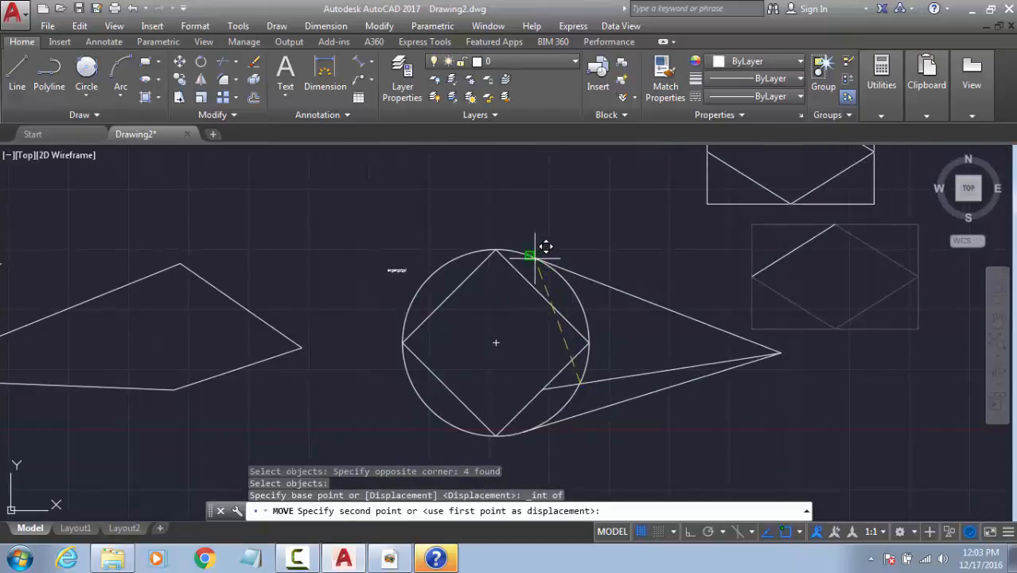
{"action": "left_click", "coordinate": [535, 257]}
{"action": "middle_click_drag", "start_coordinate": [616, 322], "coordinate": [535, 397]}
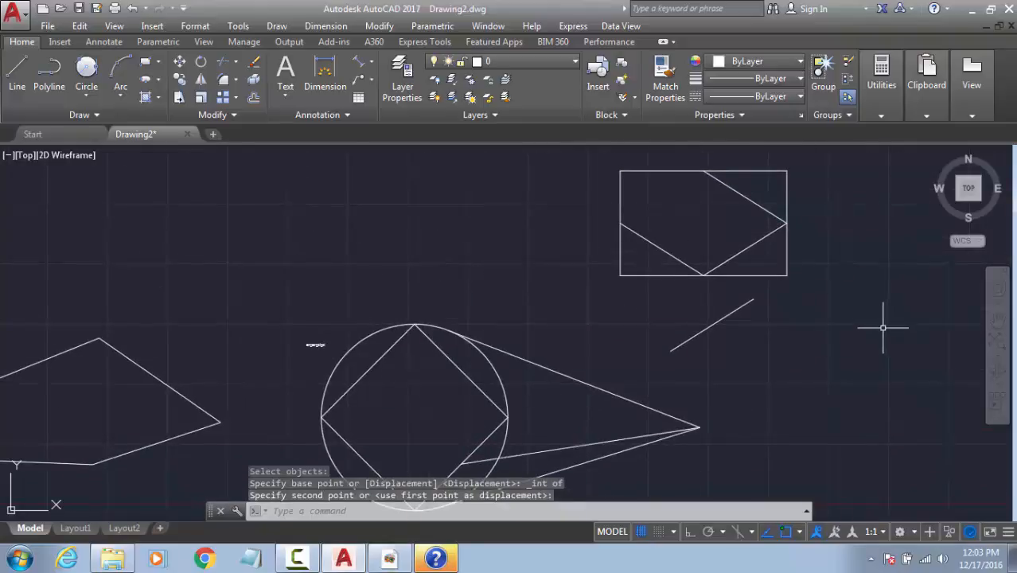
Step: Draw a line from the circle's intersection with the midpoint line to the upper tangent point on the circle
{"action": "type", "text": "l"}
{"action": "key", "text": "Return"}
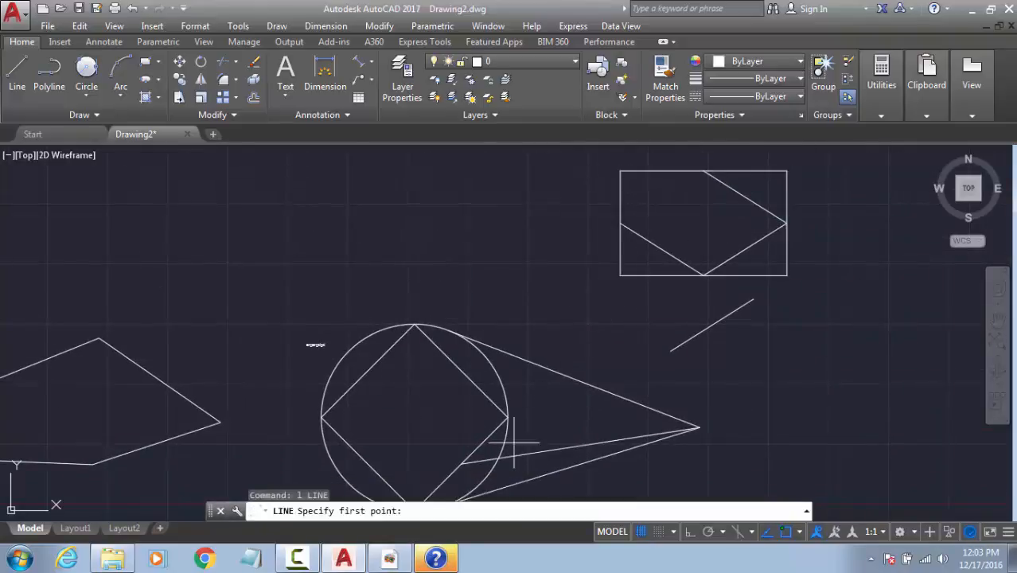
{"action": "left_click", "coordinate": [498, 458]}
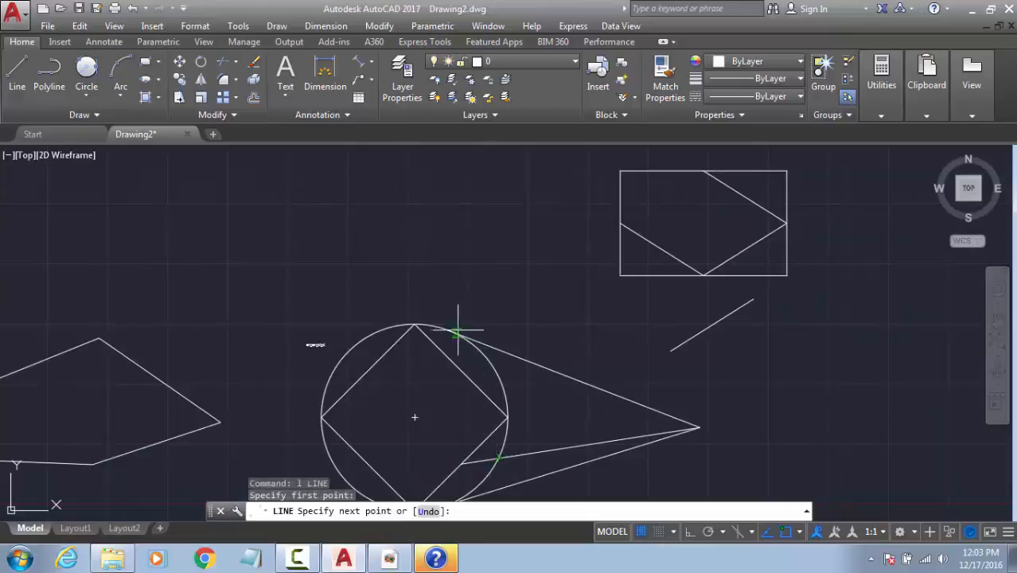
{"action": "key", "text": "Escape"}
{"action": "scroll", "coordinate": [513, 425], "scroll_direction": "down", "scroll_amount": 4}
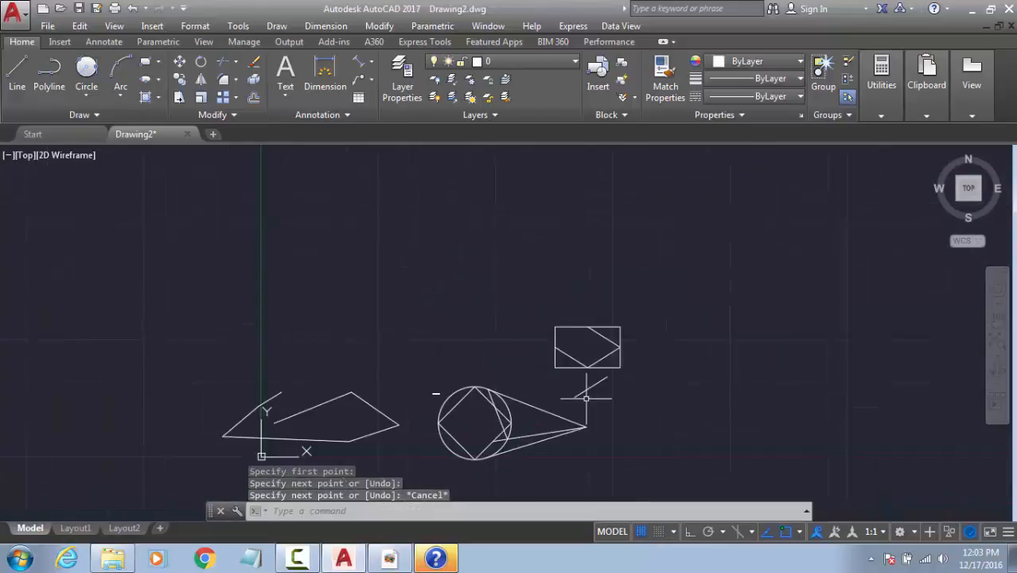
Step: Turn object snap off and draw two connected line segments starting by eye at the tangent lines' shared endpoint
{"action": "left_click", "coordinate": [787, 532]}
{"action": "middle_click_drag", "start_coordinate": [619, 348], "coordinate": [780, 256]}
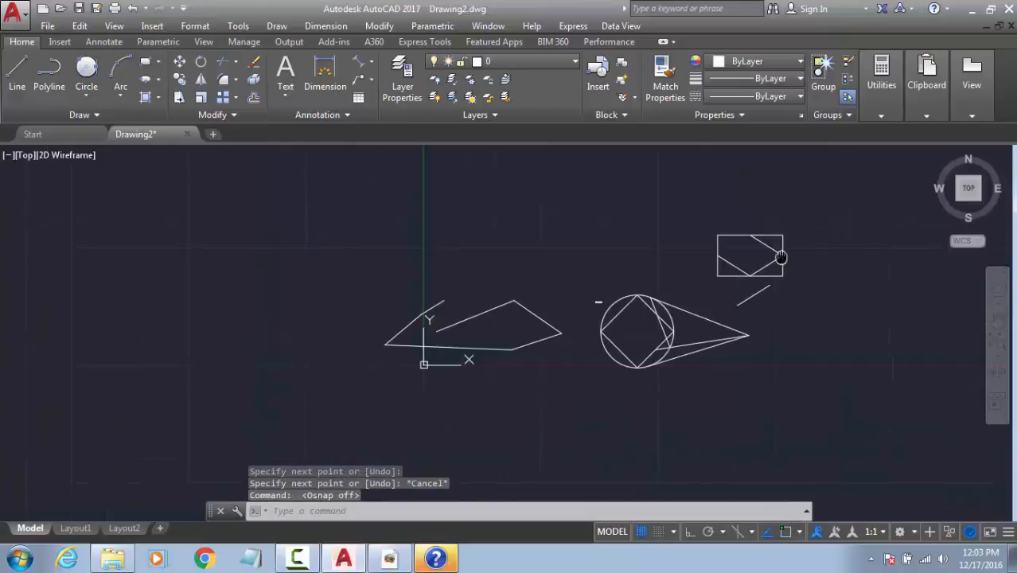
{"action": "type", "text": "l"}
{"action": "key", "text": "Return"}
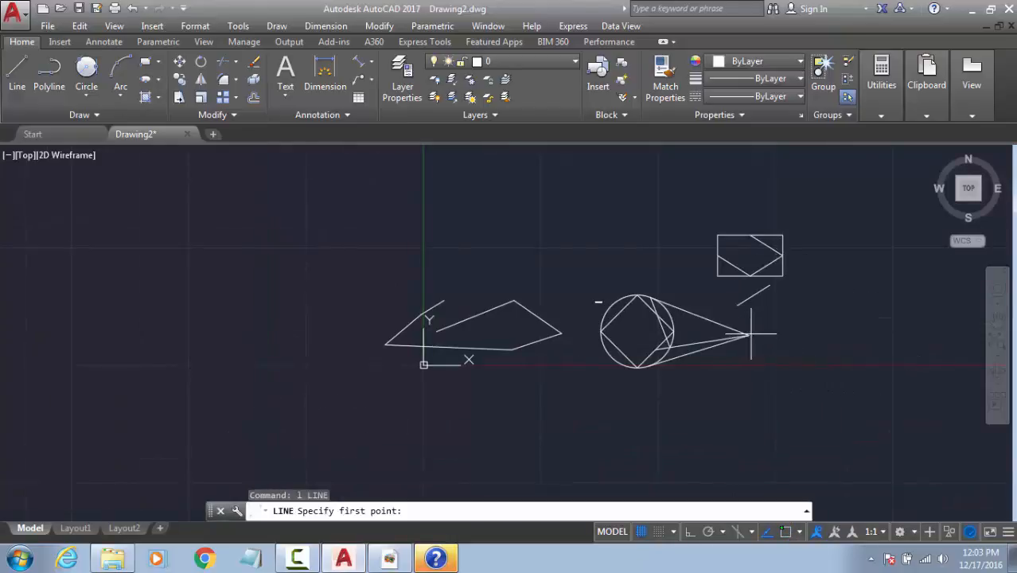
{"action": "scroll", "coordinate": [751, 326], "scroll_direction": "up", "scroll_amount": 5}
{"action": "scroll", "coordinate": [728, 341], "scroll_direction": "up", "scroll_amount": 2}
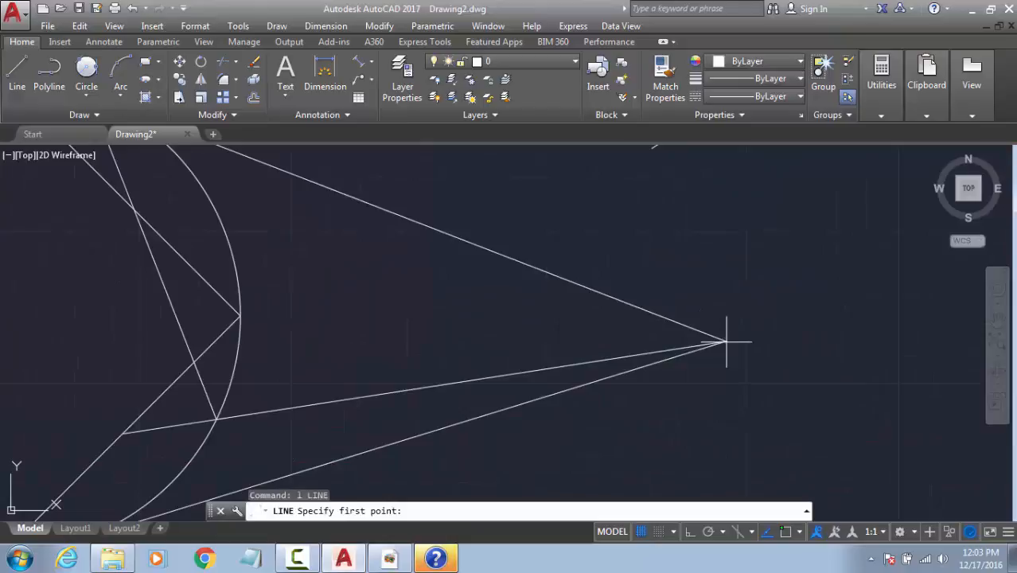
{"action": "left_click", "coordinate": [726, 342]}
{"action": "left_click", "coordinate": [890, 214]}
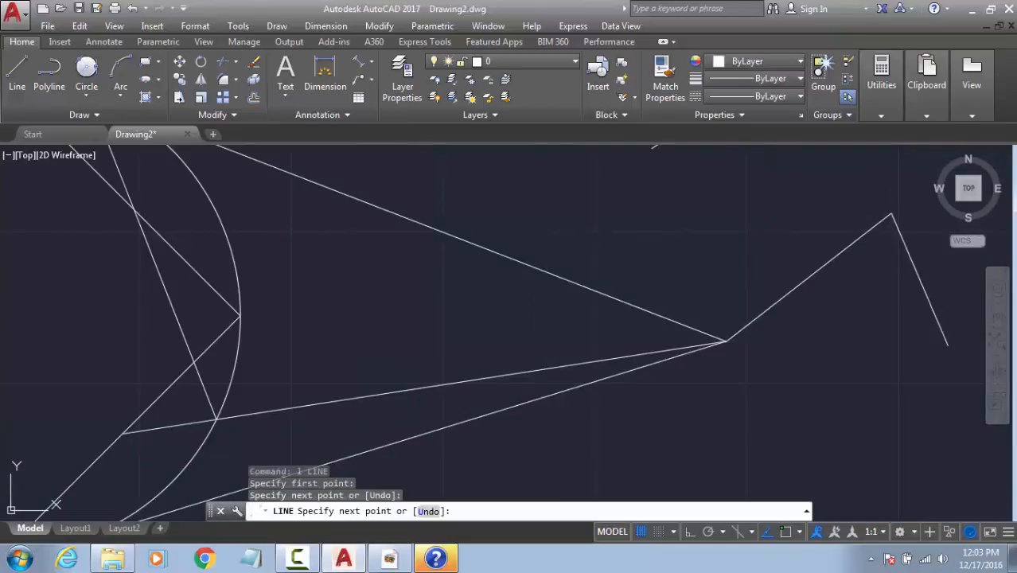
{"action": "left_click", "coordinate": [947, 346]}
{"action": "key", "text": "Escape"}
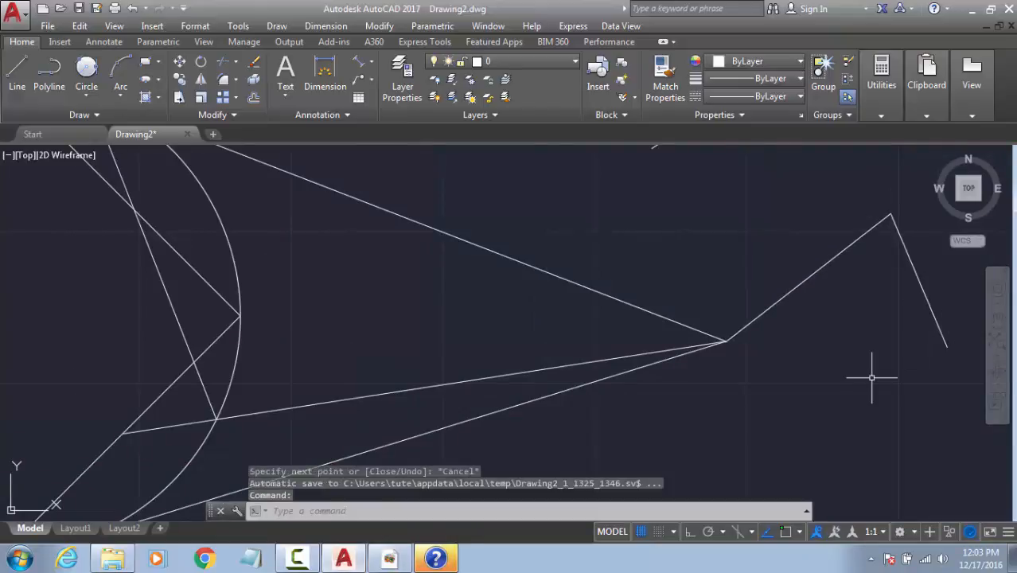
Step: Try to stretch the loose end of the new line onto the tangent lines' shared endpoint with object snap off
{"action": "scroll", "coordinate": [684, 382], "scroll_direction": "up", "scroll_amount": 3}
{"action": "scroll", "coordinate": [625, 328], "scroll_direction": "up", "scroll_amount": 3}
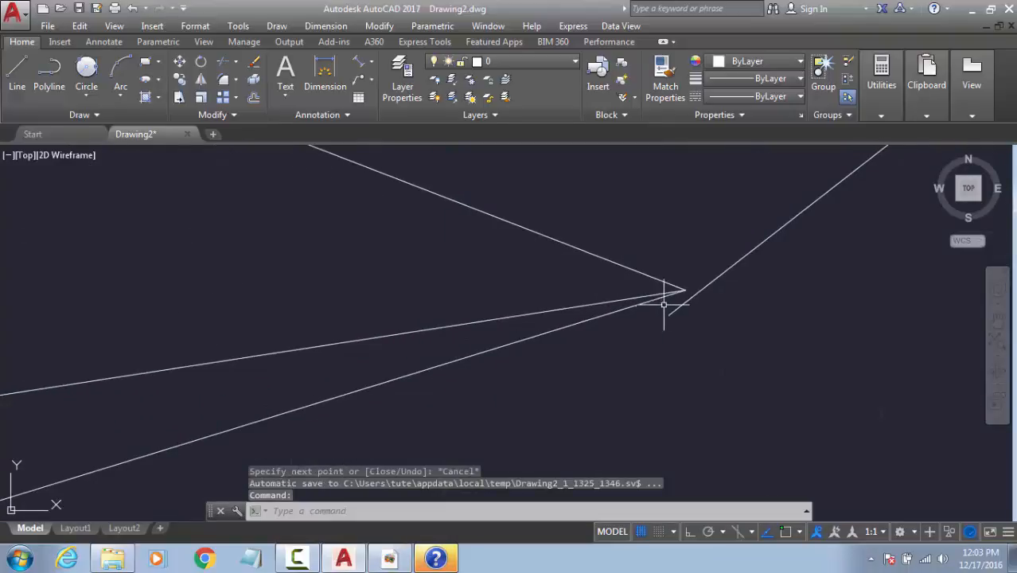
{"action": "left_click", "coordinate": [717, 321]}
{"action": "left_click", "coordinate": [625, 337]}
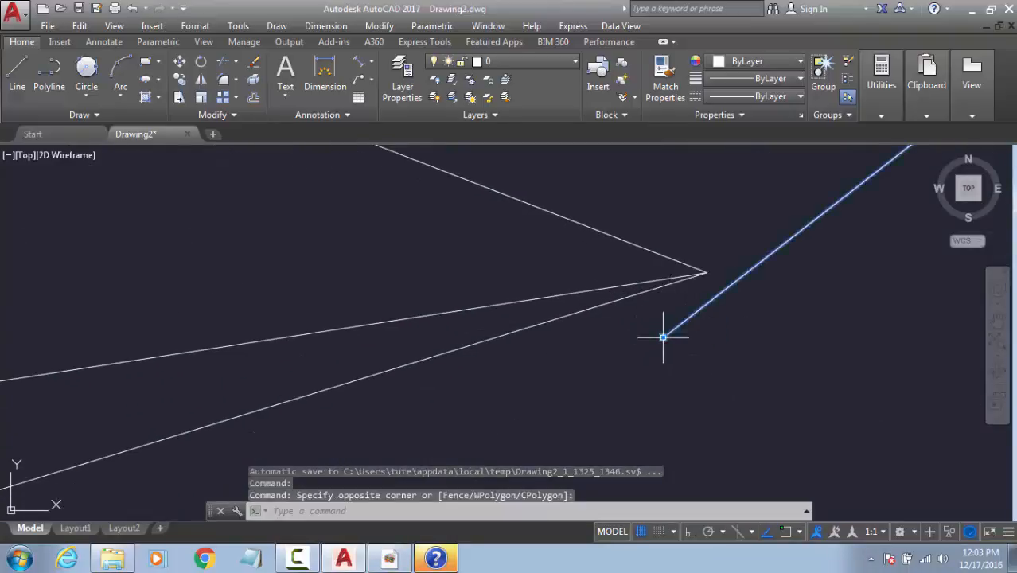
{"action": "left_click", "coordinate": [663, 336]}
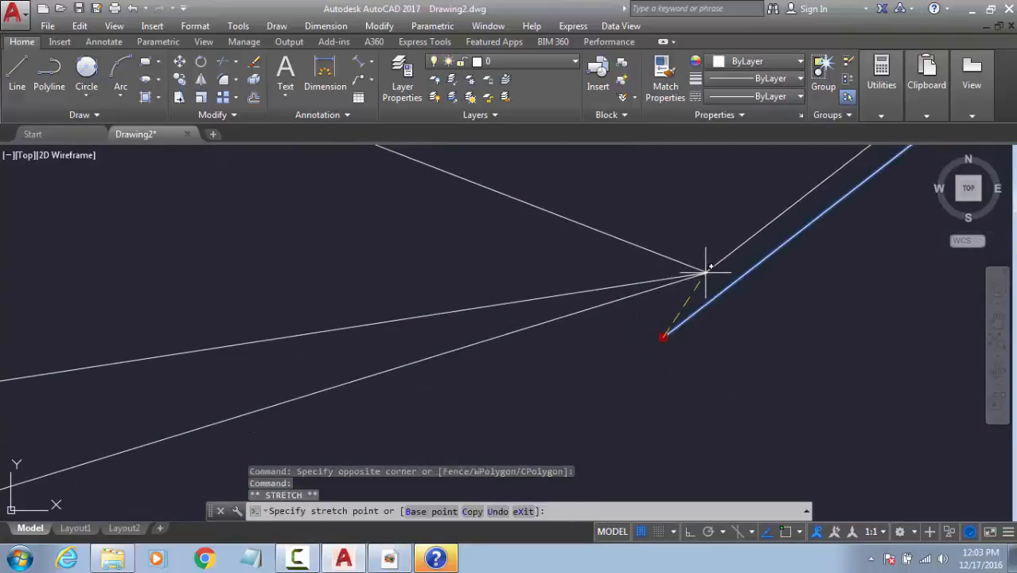
{"action": "left_click", "coordinate": [703, 271]}
{"action": "key", "text": "Escape"}
{"action": "scroll", "coordinate": [677, 259], "scroll_direction": "up", "scroll_amount": 6}
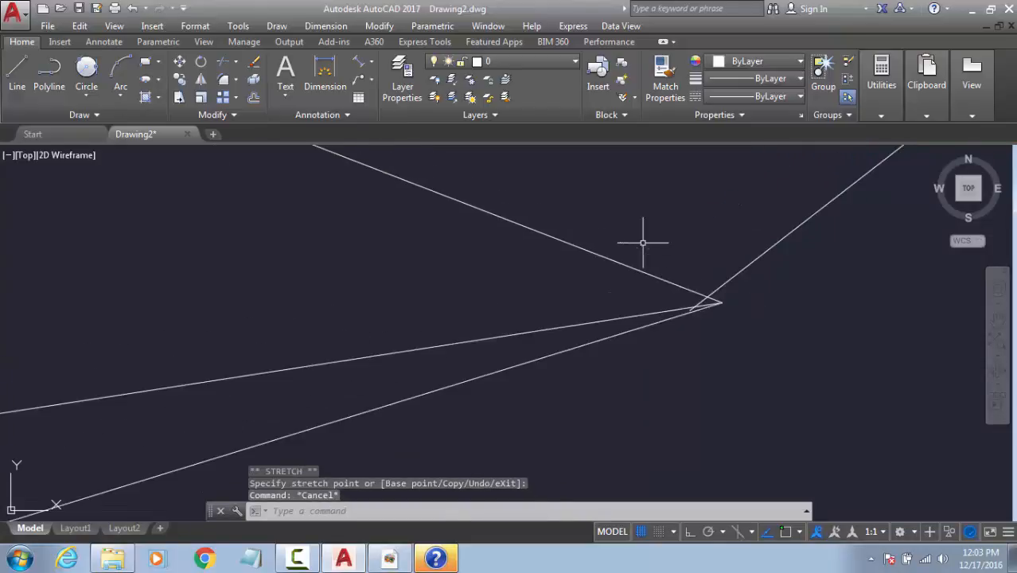
Step: Turn object snap on and stretch the new line's loose end onto the tangent lines' shared endpoint
{"action": "left_click", "coordinate": [786, 533]}
{"action": "left_click", "coordinate": [677, 371]}
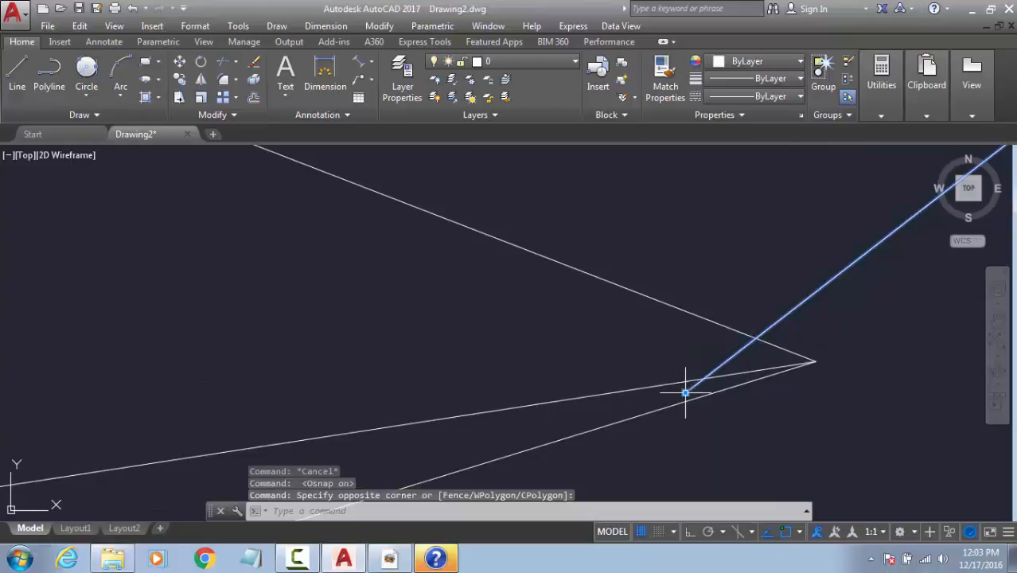
{"action": "left_click", "coordinate": [685, 391]}
{"action": "left_click", "coordinate": [819, 357]}
{"action": "key", "text": "Escape"}
{"action": "middle_click_drag", "start_coordinate": [723, 384], "coordinate": [732, 372]}
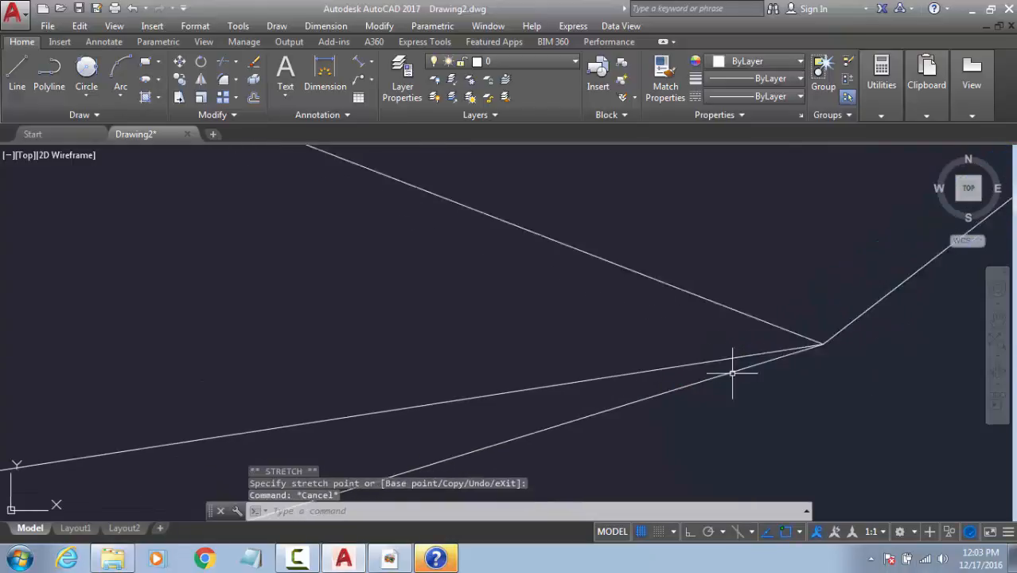
{"action": "scroll", "coordinate": [732, 374], "scroll_direction": "down", "scroll_amount": 5}
{"action": "scroll", "coordinate": [615, 397], "scroll_direction": "up", "scroll_amount": 4}
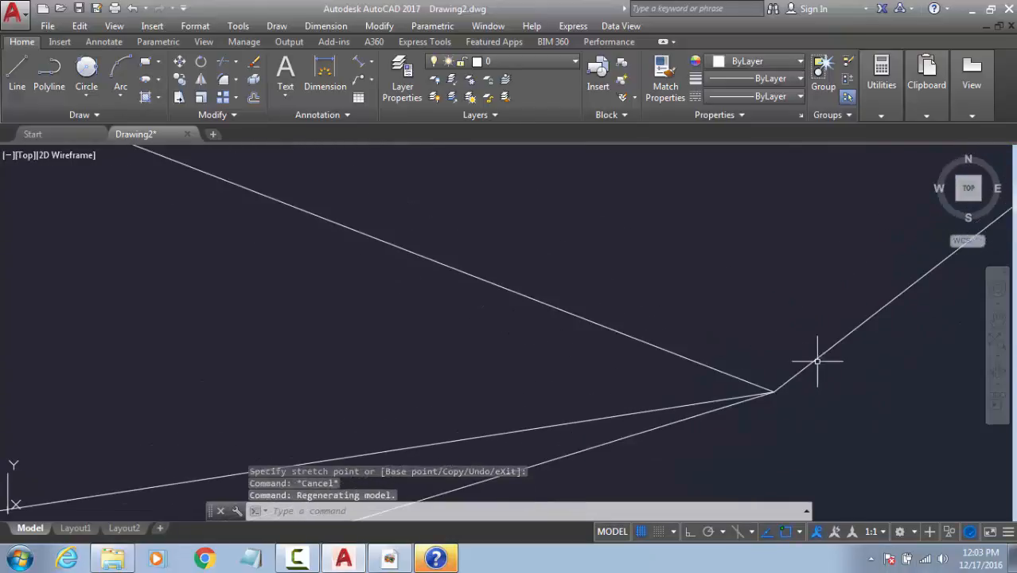
Step: Erase all objects in the drawing
{"action": "middle_click", "coordinate": [776, 395]}
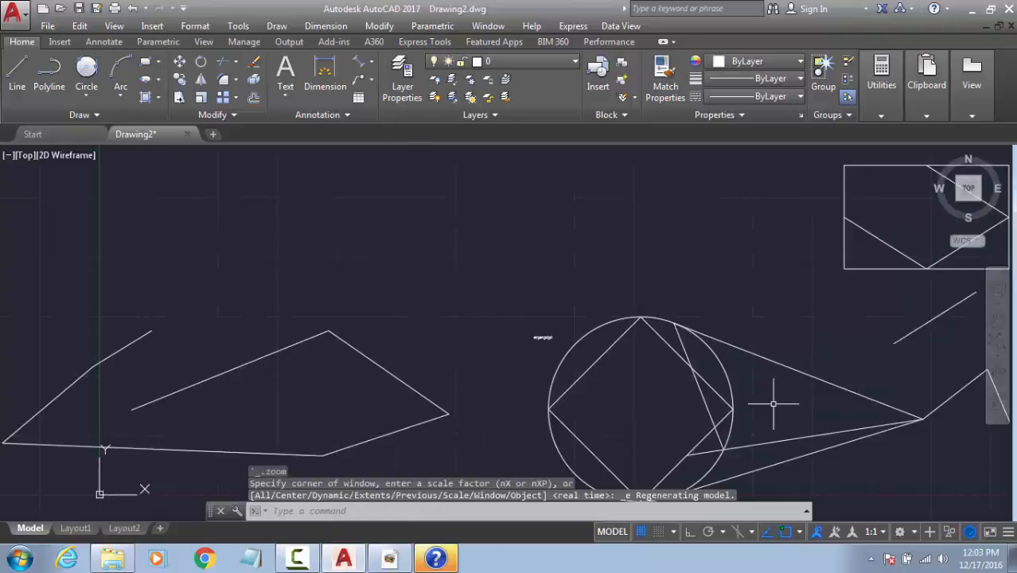
{"action": "scroll", "coordinate": [706, 342], "scroll_direction": "down", "scroll_amount": 2}
{"action": "left_click", "coordinate": [896, 217]}
{"action": "left_click", "coordinate": [311, 470]}
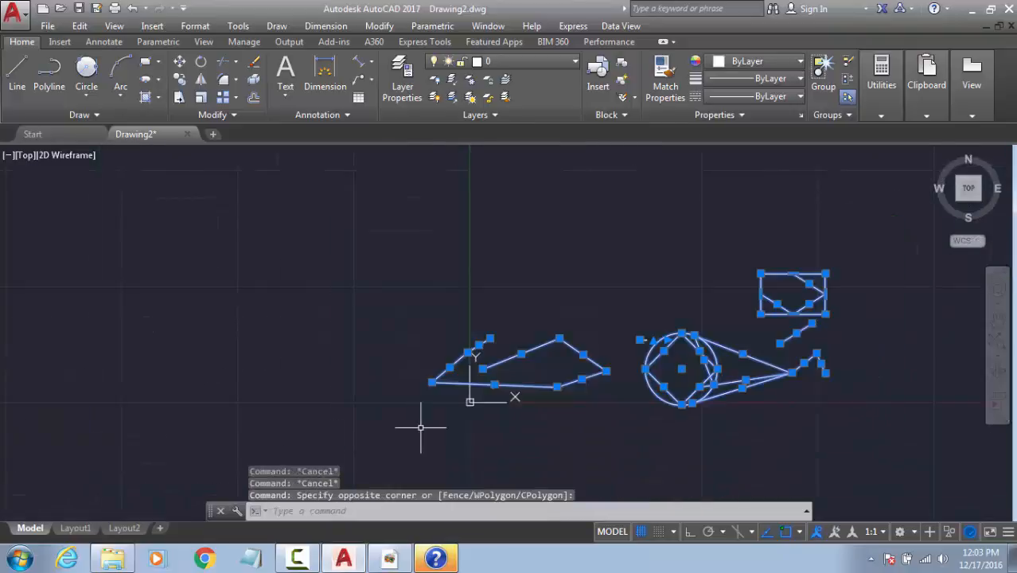
{"action": "key", "text": "Delete"}
{"action": "key", "text": "Escape"}
{"action": "key", "text": "Escape"}
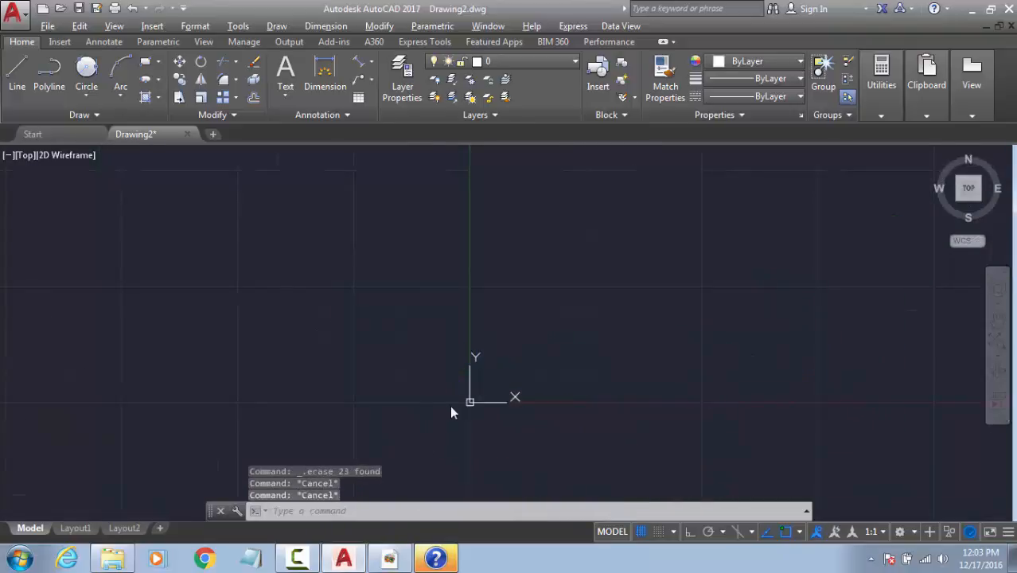
Step: Undo the erasure of all objects
{"action": "key", "text": "ctrl+z"}
{"action": "key", "text": "ctrl+z"}
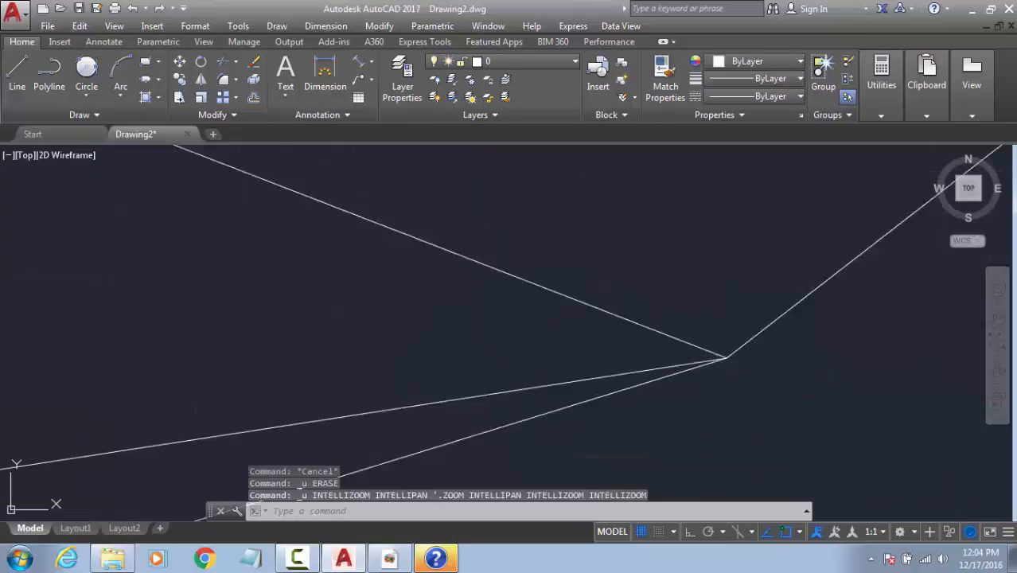
{"action": "key", "text": "Escape"}
{"action": "key", "text": "Escape"}
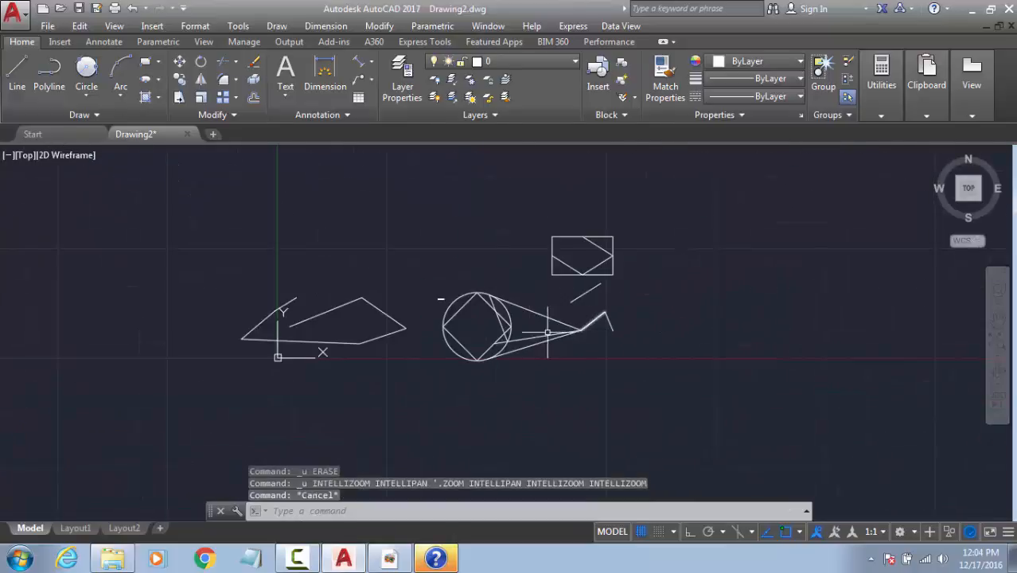
Step: Draw an open polyline of five freehand segments in the empty area around and to the right of the small rectangle
{"action": "type", "text": "pl"}
{"action": "key", "text": "Return"}
{"action": "left_click", "coordinate": [468, 341]}
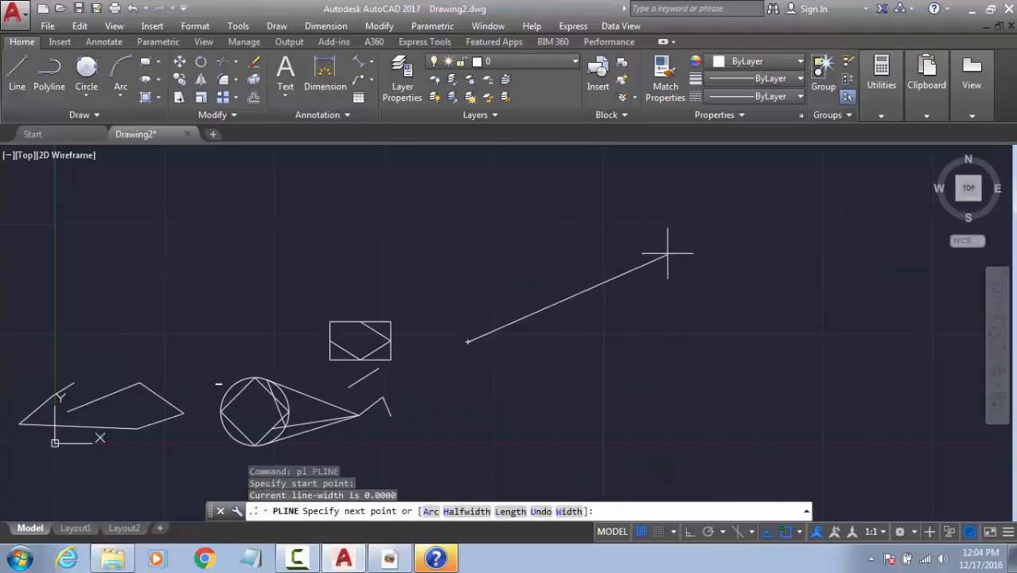
{"action": "left_click", "coordinate": [668, 255]}
{"action": "left_click", "coordinate": [779, 392]}
{"action": "left_click", "coordinate": [853, 225]}
{"action": "left_click", "coordinate": [467, 182]}
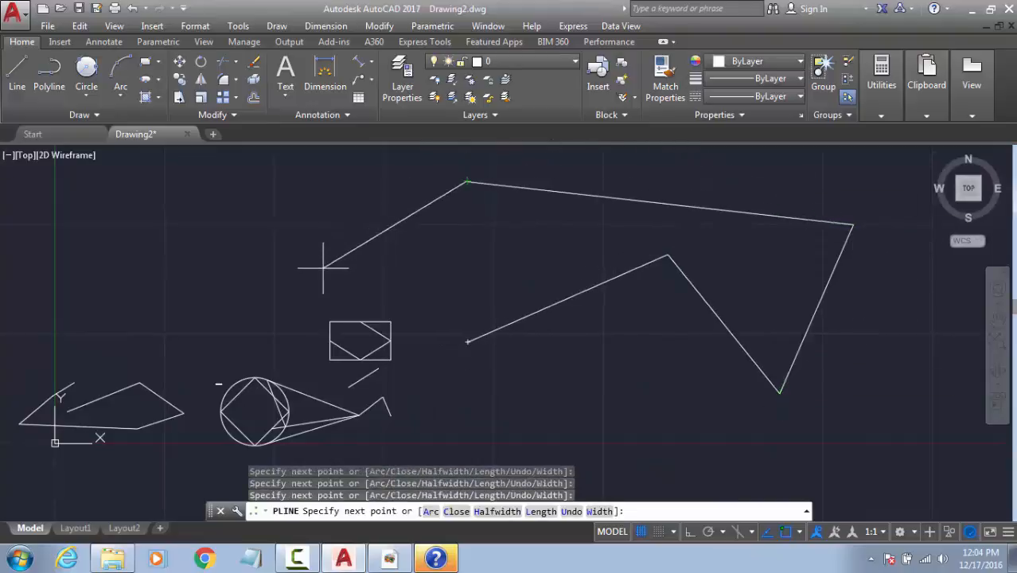
{"action": "left_click", "coordinate": [323, 268]}
{"action": "key", "text": "Escape"}
{"action": "key", "text": "Escape"}
{"action": "key", "text": "Escape"}
{"action": "key", "text": "Escape"}
Step: Draw a freehand upright rectangle in the empty area below the polyline
{"action": "middle_click_drag", "start_coordinate": [472, 324], "coordinate": [611, 130]}
{"action": "middle_click_drag", "start_coordinate": [538, 391], "coordinate": [460, 425]}
{"action": "type", "text": "rec"}
{"action": "key", "text": "Return"}
{"action": "left_click", "coordinate": [573, 401]}
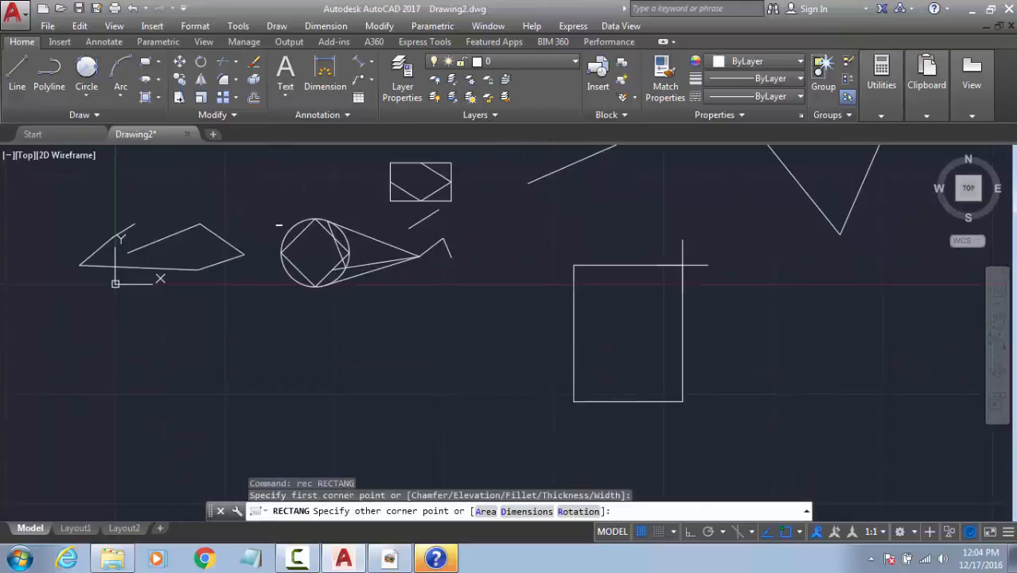
{"action": "left_click", "coordinate": [691, 265]}
{"action": "key", "text": "Escape"}
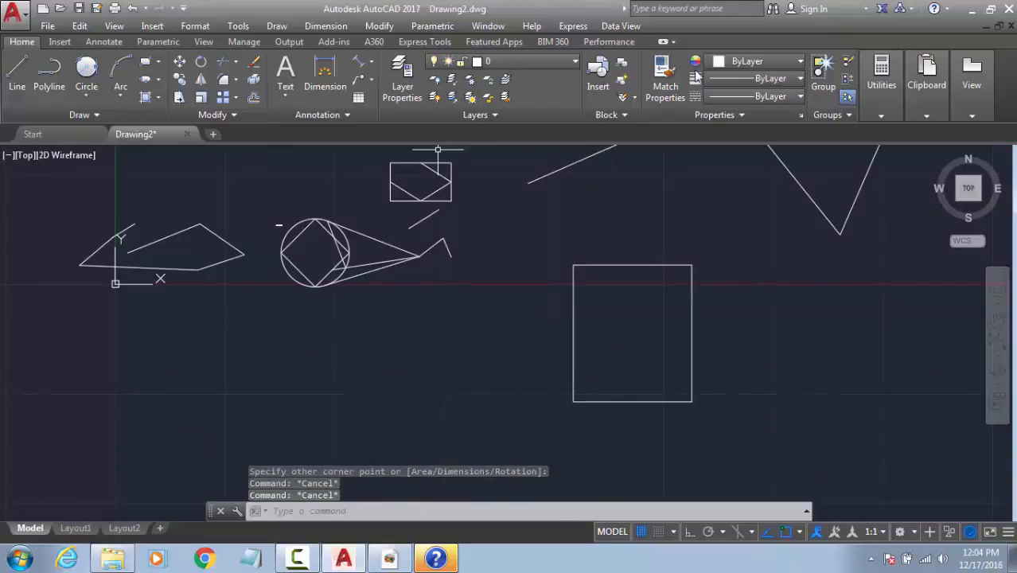
{"action": "left_click", "coordinate": [158, 61]}
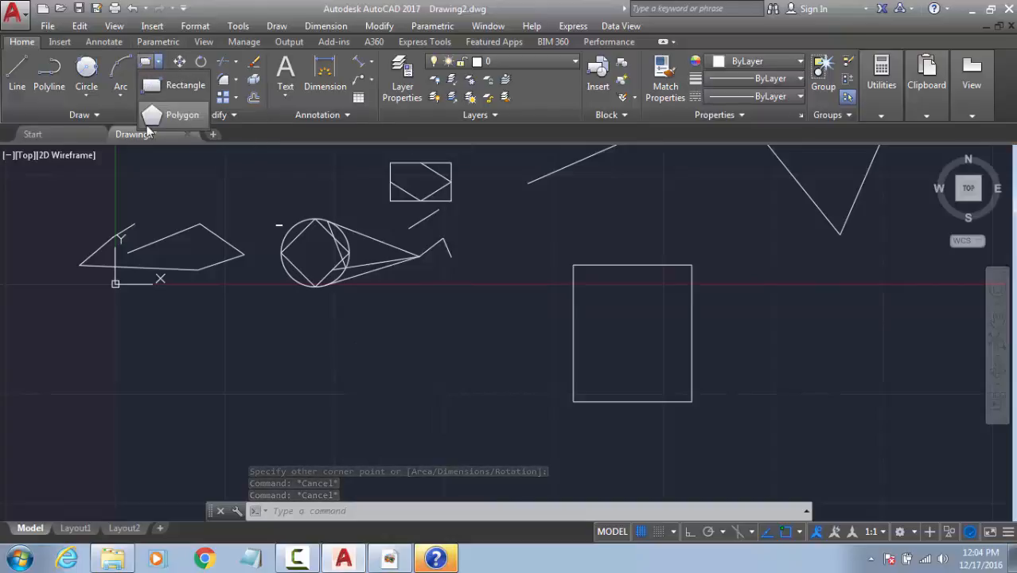
{"action": "key", "text": "Escape"}
{"action": "key", "text": "Escape"}
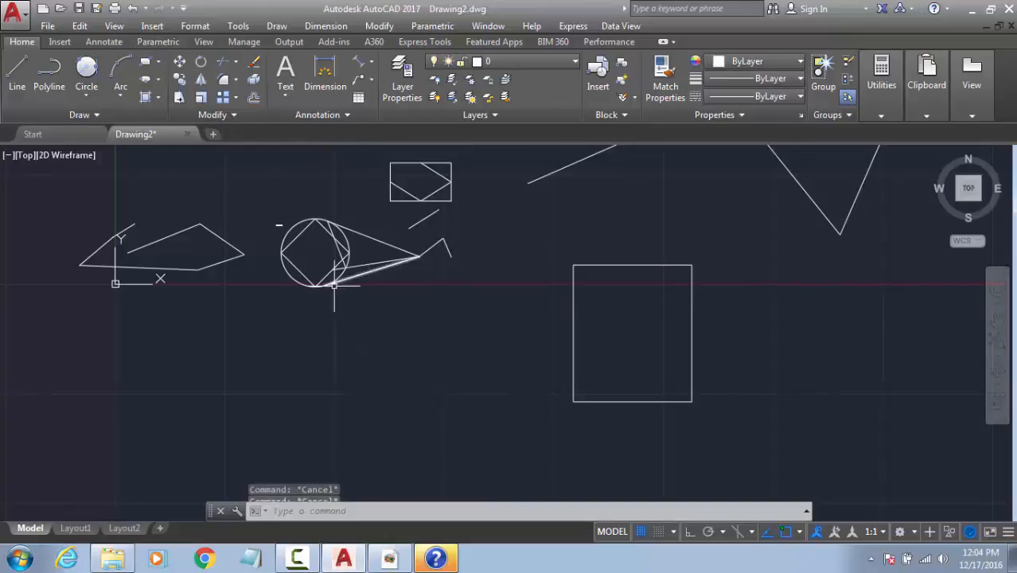
Step: Draw a freehand-sized 10-sided polygon, inscribed in a circle, in the empty area to the right of the large rectangle
{"action": "type", "text": "pol"}
{"action": "key", "text": "Return"}
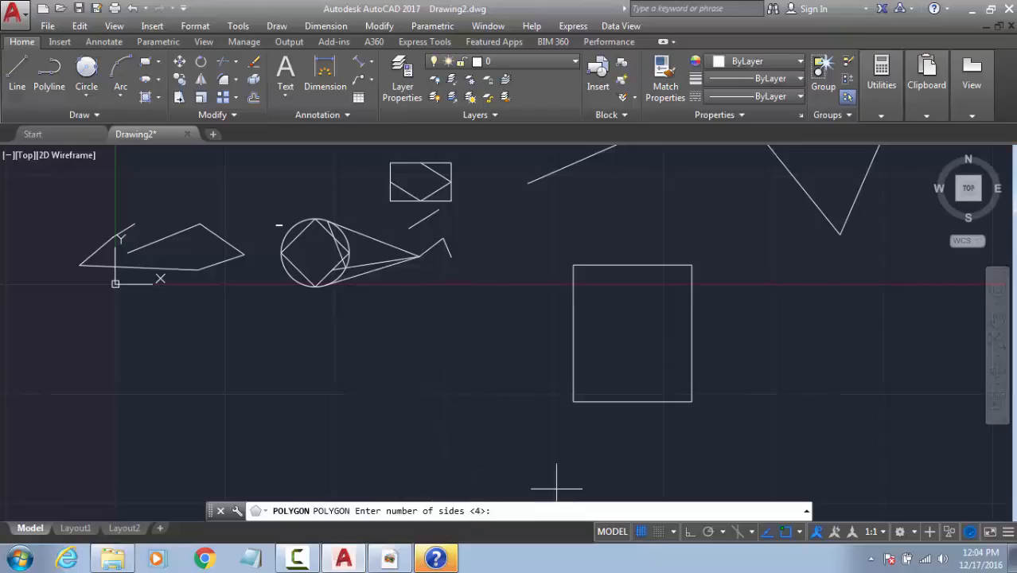
{"action": "key", "text": "Return"}
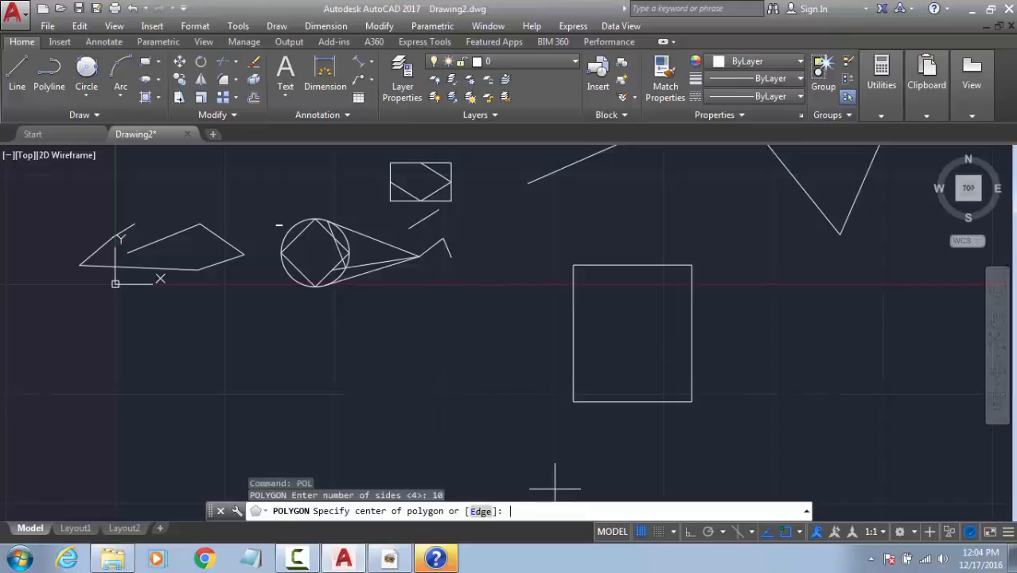
{"action": "middle_click_drag", "start_coordinate": [754, 429], "coordinate": [567, 377]}
{"action": "left_click", "coordinate": [740, 350]}
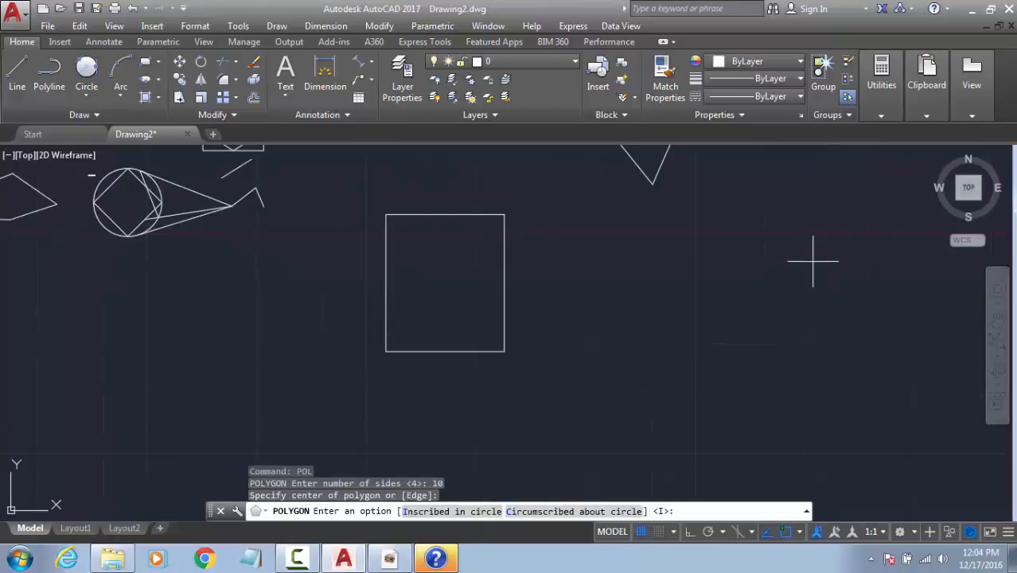
{"action": "left_click", "coordinate": [468, 513]}
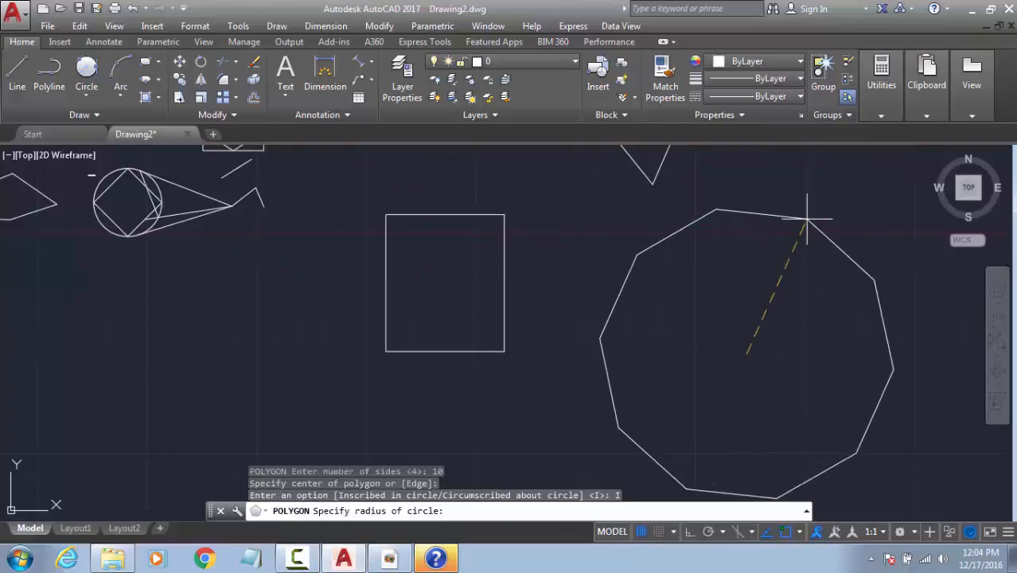
{"action": "left_click", "coordinate": [805, 216]}
Step: Erase the 10-sided polygon beside the large rectangle
{"action": "middle_click_drag", "start_coordinate": [853, 236], "coordinate": [674, 215]}
{"action": "left_click", "coordinate": [674, 215]}
{"action": "left_click", "coordinate": [640, 229]}
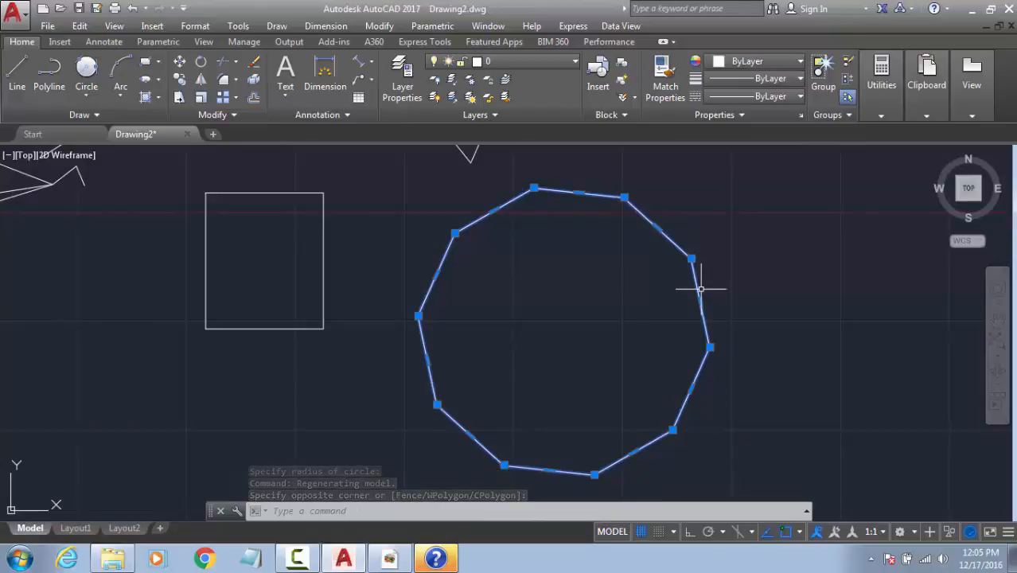
{"action": "key", "text": "Escape"}
{"action": "left_click", "coordinate": [762, 211]}
{"action": "left_click", "coordinate": [422, 333]}
{"action": "key", "text": "Delete"}
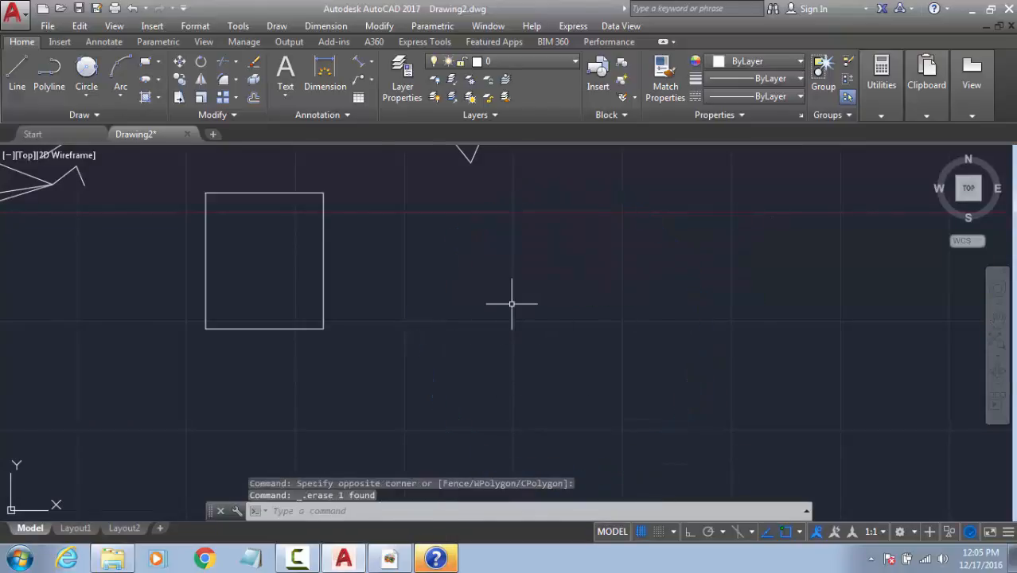
Step: Draw a circle with radius 100 in the empty area to the right of the existing shapes
{"action": "scroll", "coordinate": [513, 298], "scroll_direction": "down", "scroll_amount": 4}
{"action": "middle_click_drag", "start_coordinate": [513, 298], "coordinate": [450, 325]}
{"action": "key", "text": "Escape"}
{"action": "key", "text": "Escape"}
{"action": "type", "text": "c"}
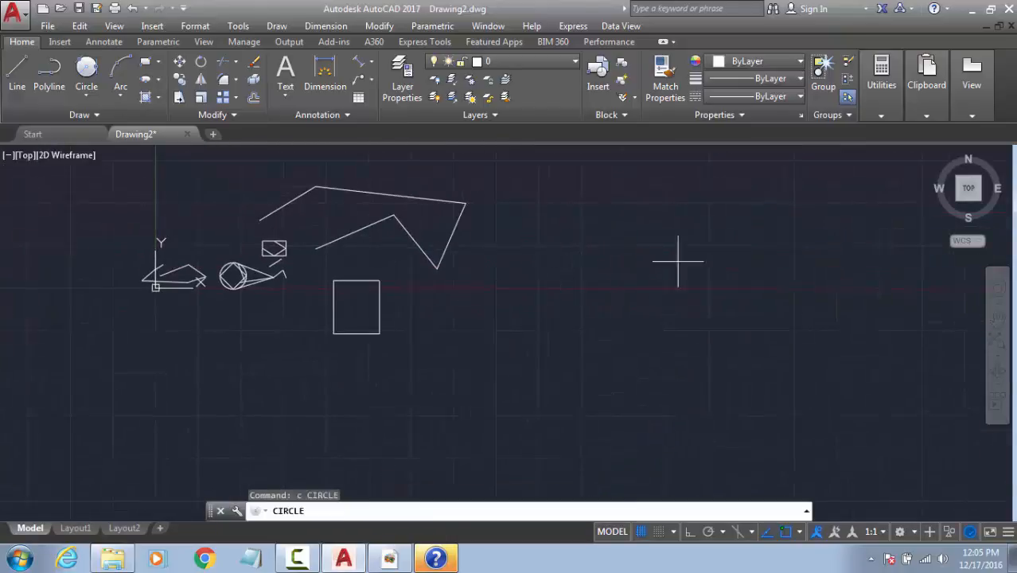
{"action": "key", "text": "Return"}
{"action": "left_click", "coordinate": [751, 252]}
{"action": "type", "text": "1"}
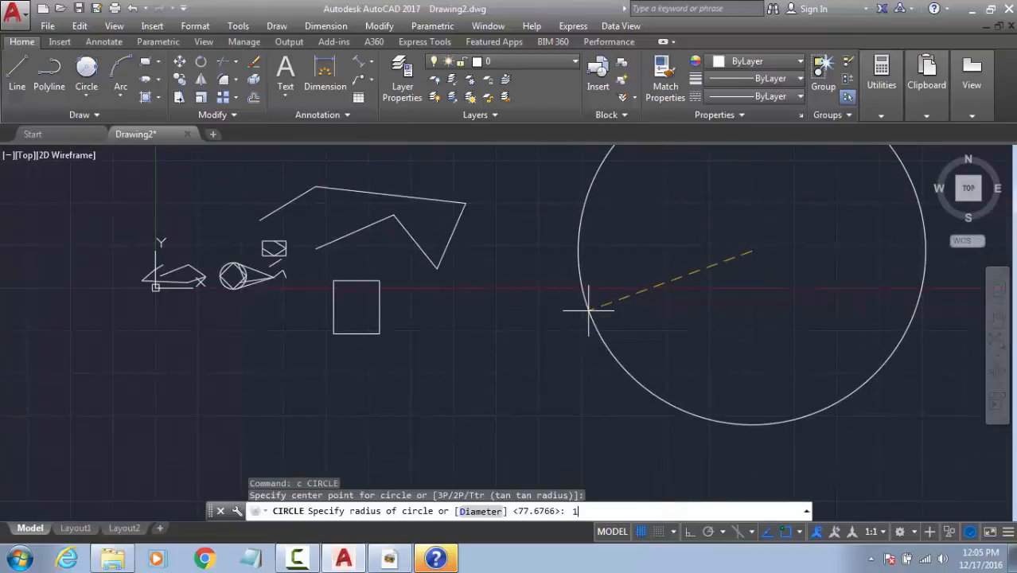
{"action": "type", "text": "00"}
{"action": "key", "text": "Return"}
{"action": "scroll", "coordinate": [748, 248], "scroll_direction": "up", "scroll_amount": 5}
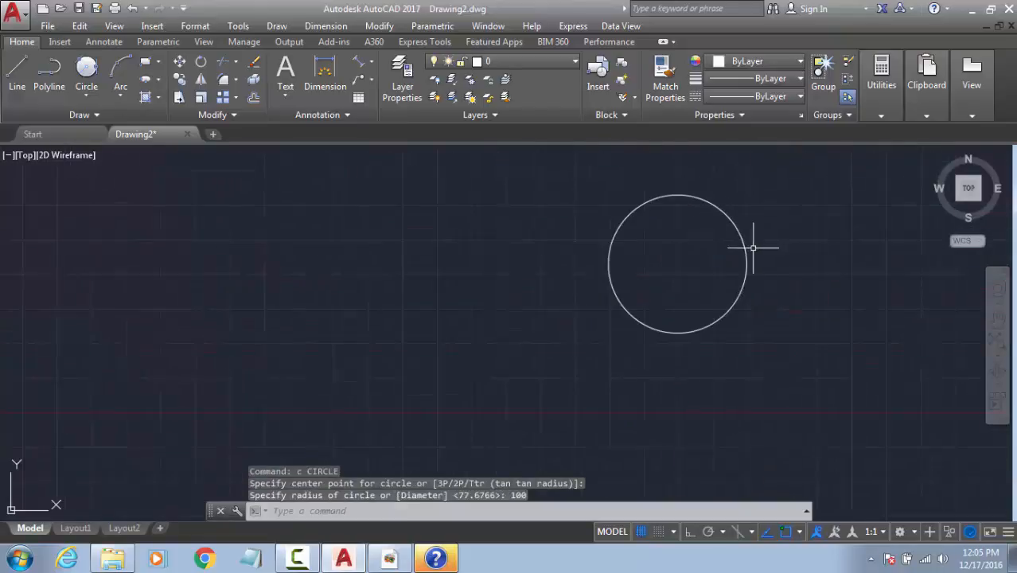
{"action": "scroll", "coordinate": [753, 248], "scroll_direction": "up", "scroll_amount": 2}
{"action": "scroll", "coordinate": [642, 250], "scroll_direction": "down", "scroll_amount": 1}
{"action": "middle_click", "coordinate": [636, 254]}
{"action": "middle_click", "coordinate": [636, 255]}
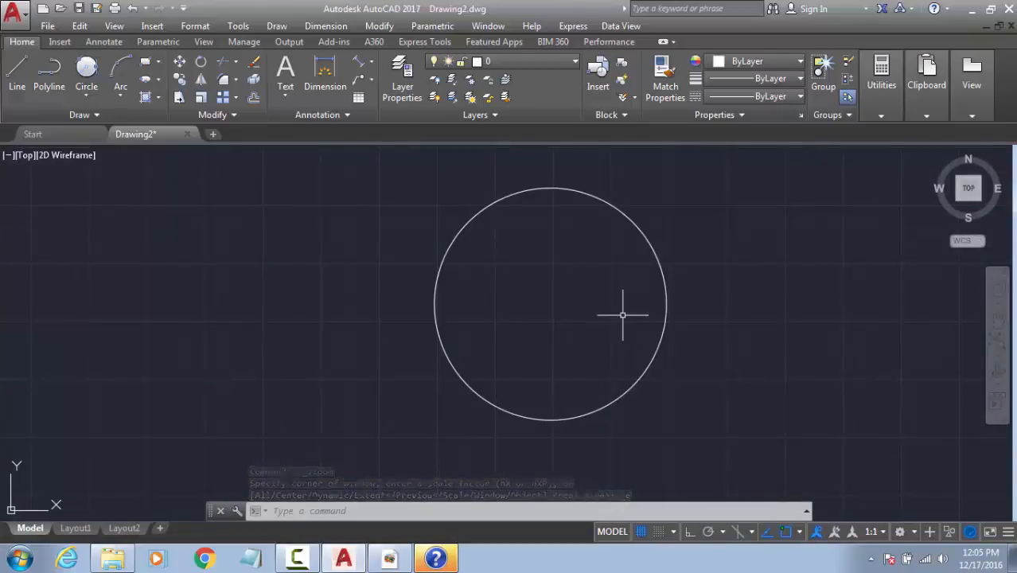
{"action": "middle_click", "coordinate": [622, 316]}
{"action": "middle_click", "coordinate": [622, 316]}
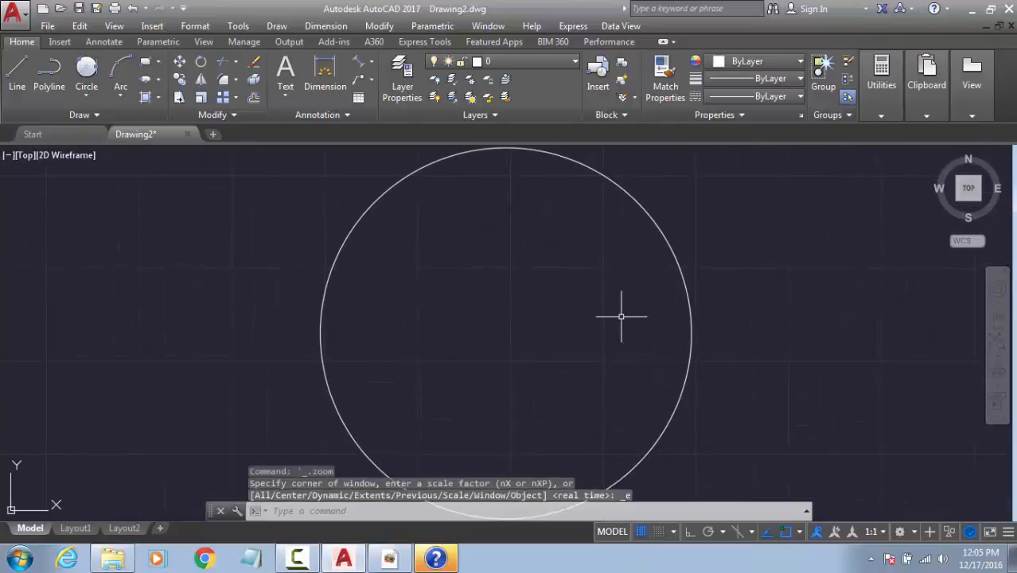
{"action": "scroll", "coordinate": [625, 313], "scroll_direction": "up", "scroll_amount": 4}
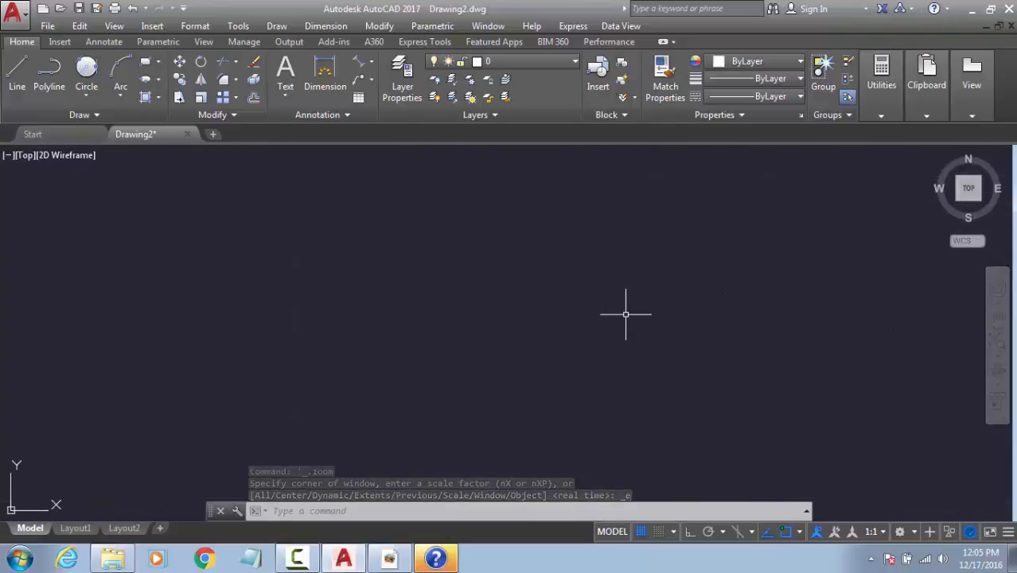
{"action": "scroll", "coordinate": [625, 318], "scroll_direction": "down", "scroll_amount": 8}
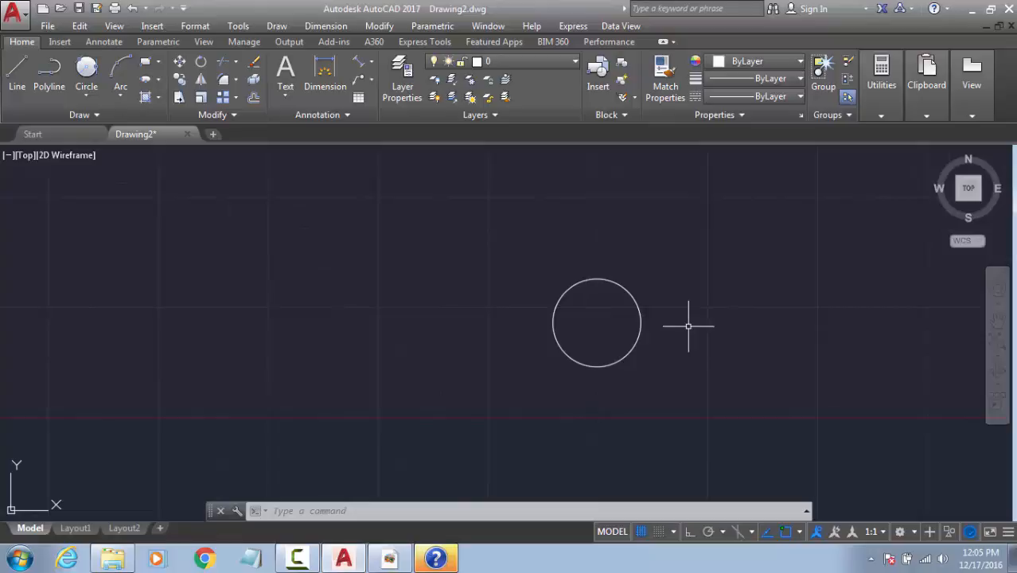
{"action": "left_click", "coordinate": [641, 331]}
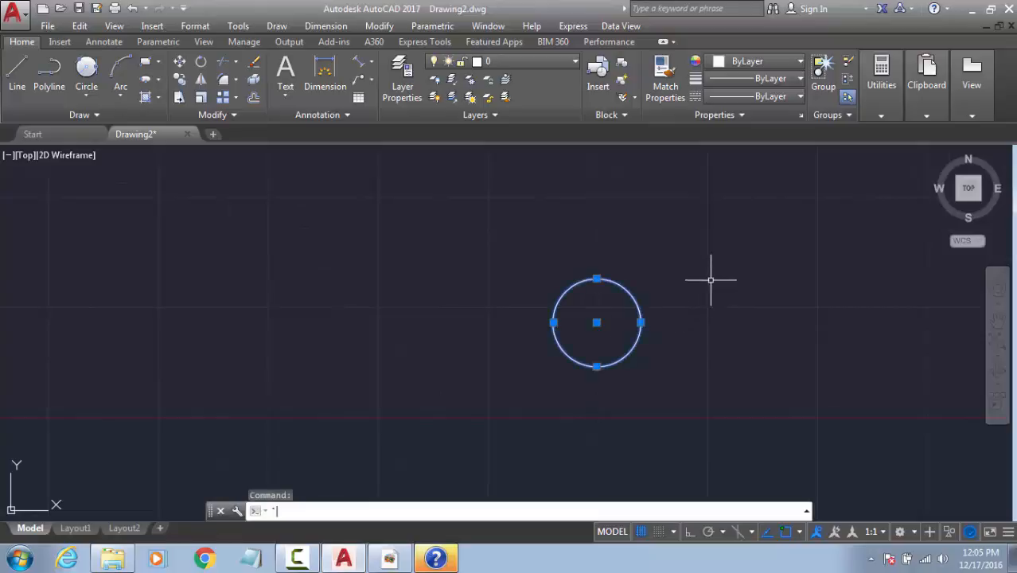
{"action": "key", "text": "Escape"}
{"action": "right_click", "coordinate": [712, 280]}
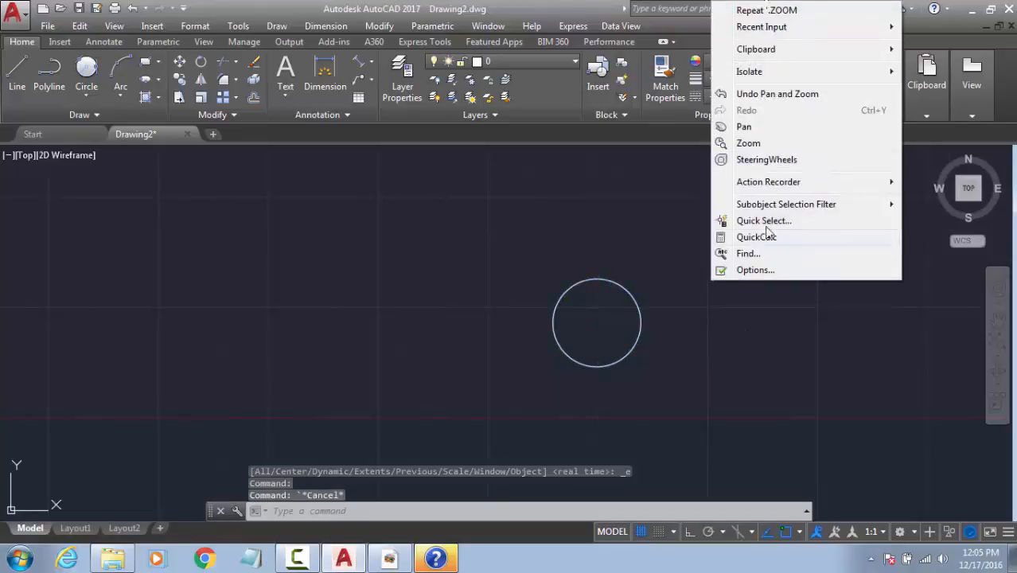
{"action": "key", "text": "Escape"}
{"action": "key", "text": "Escape"}
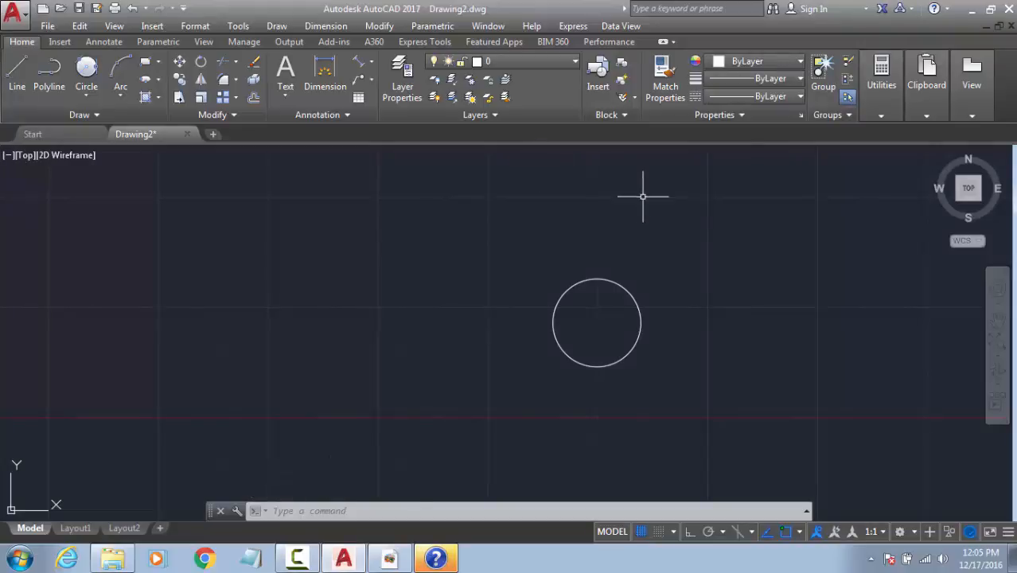
{"action": "key", "text": "Escape"}
Step: Draw a 6-sided polygon inscribed in the radius 100 circle, centred on its centre and reaching its left quadrant
{"action": "scroll", "coordinate": [618, 325], "scroll_direction": "up", "scroll_amount": 2}
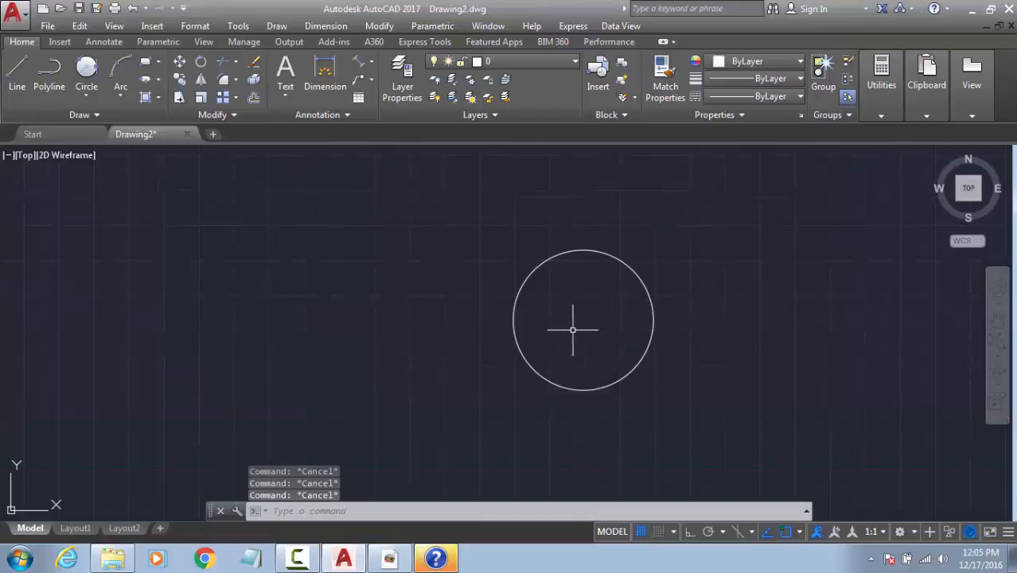
{"action": "type", "text": "pol"}
{"action": "key", "text": "Return"}
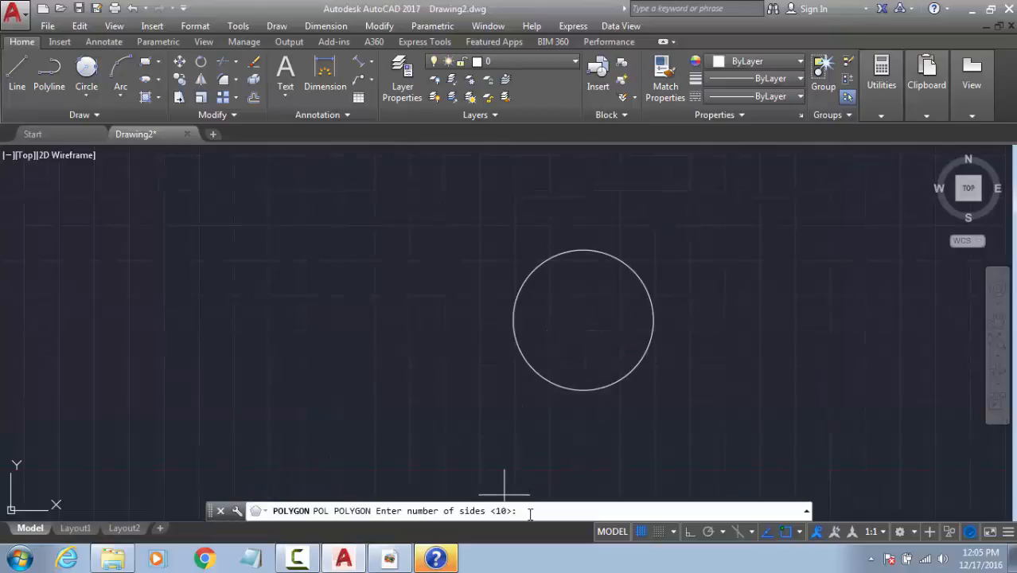
{"action": "type", "text": "6"}
{"action": "key", "text": "Return"}
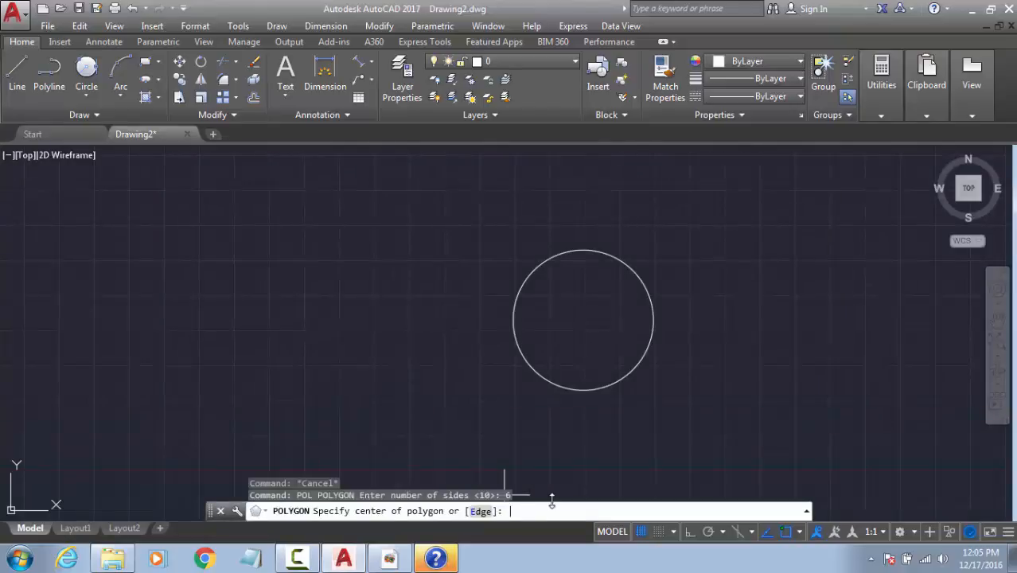
{"action": "left_click", "coordinate": [584, 319]}
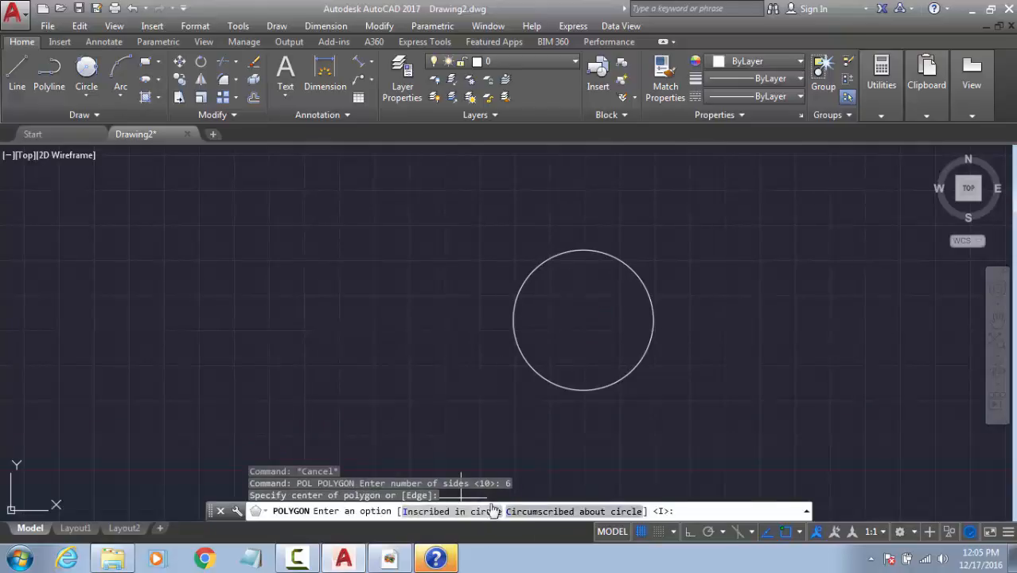
{"action": "left_click", "coordinate": [445, 514]}
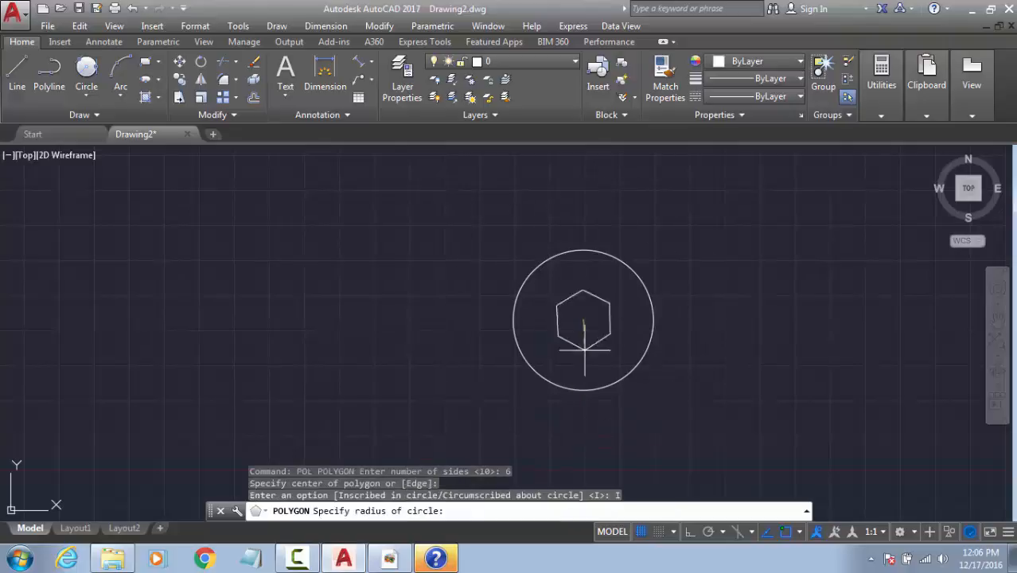
{"action": "left_click", "coordinate": [510, 322]}
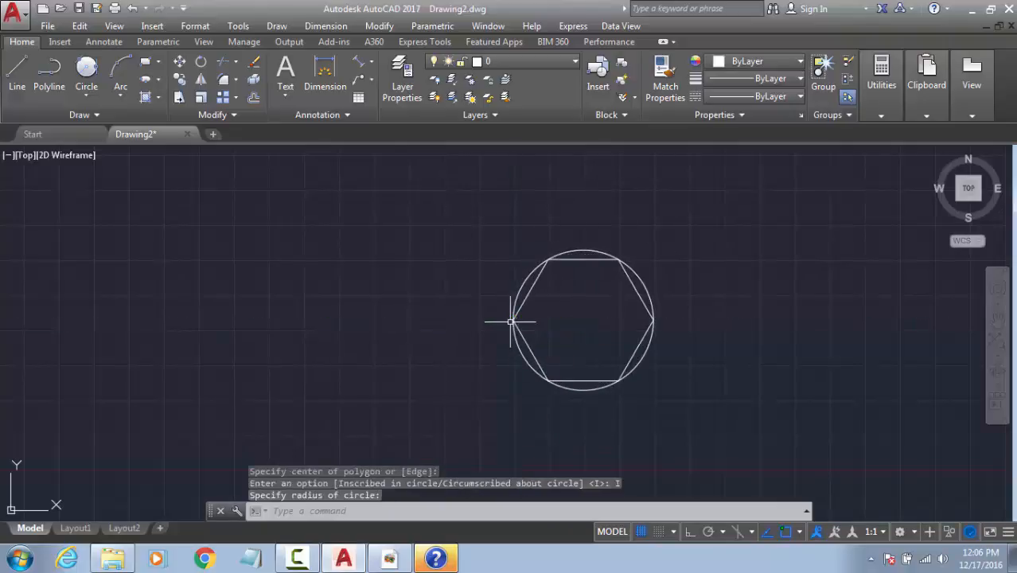
Step: Draw a 6-sided polygon circumscribed about the same circle, from its centre to its left quadrant
{"action": "key", "text": "Return"}
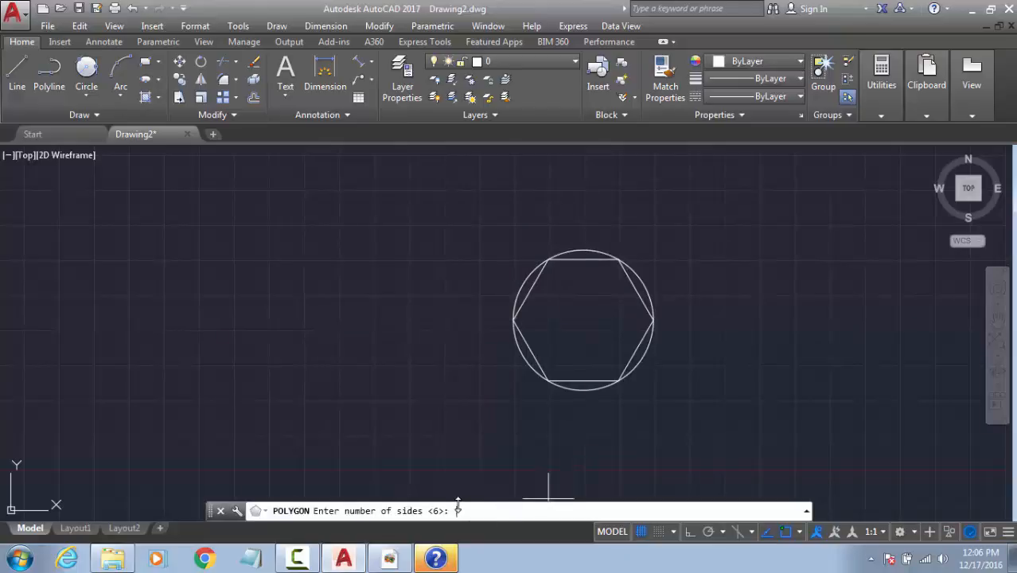
{"action": "key", "text": "Return"}
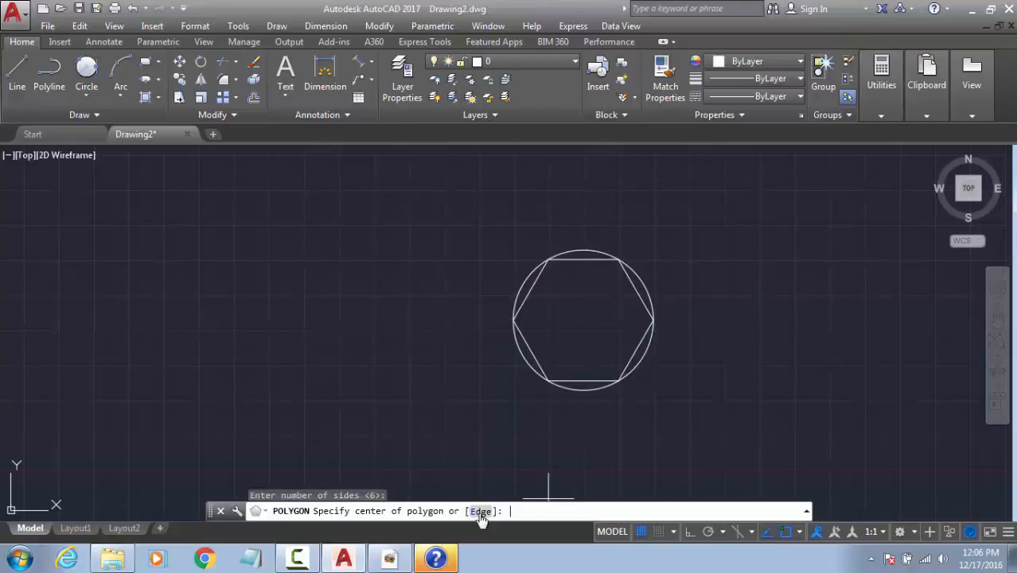
{"action": "left_click", "coordinate": [583, 319]}
{"action": "left_click", "coordinate": [525, 511]}
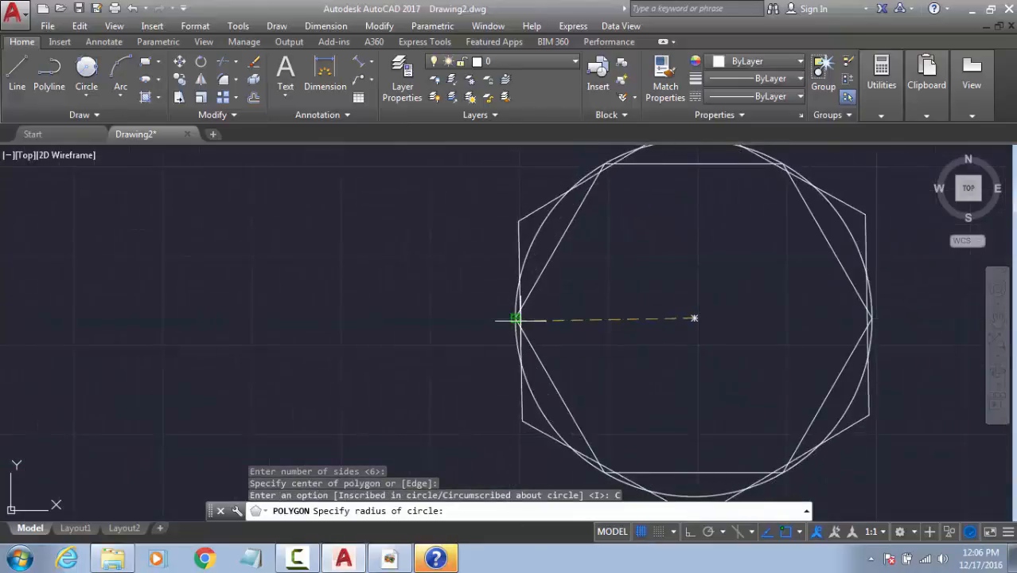
{"action": "left_click", "coordinate": [518, 316]}
{"action": "scroll", "coordinate": [326, 340], "scroll_direction": "down", "scroll_amount": 4}
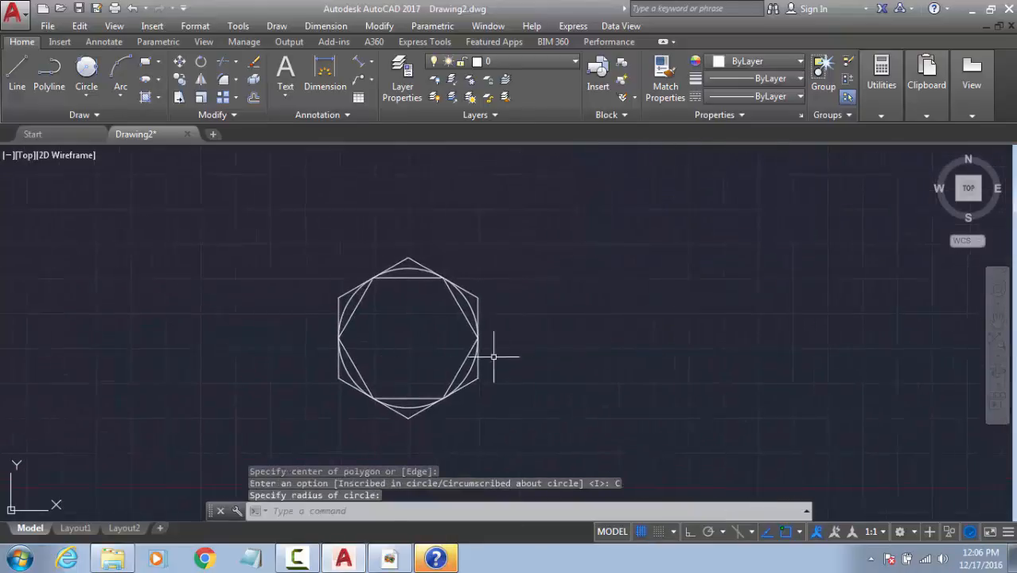
{"action": "key", "text": "Return"}
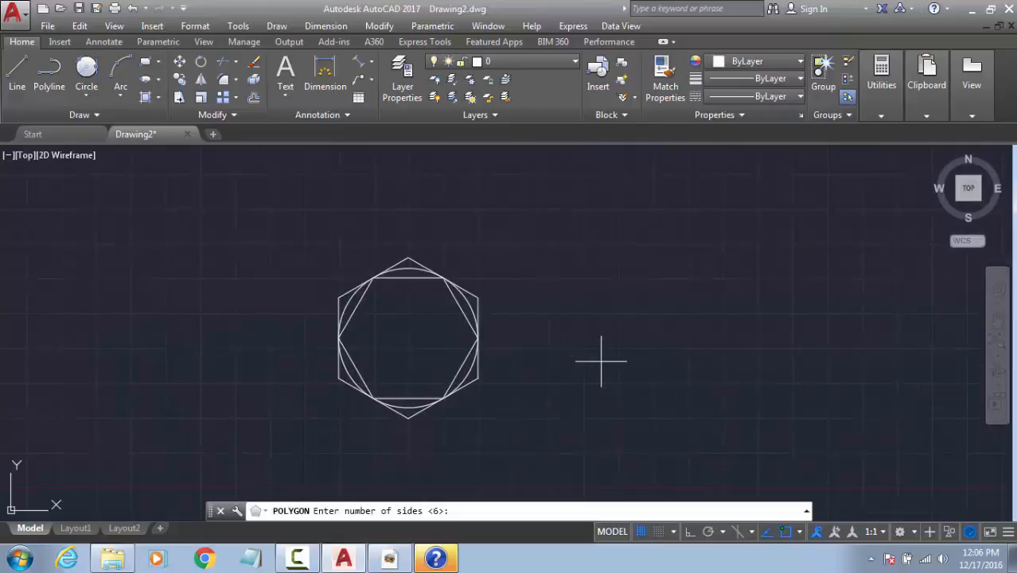
{"action": "key", "text": "Return"}
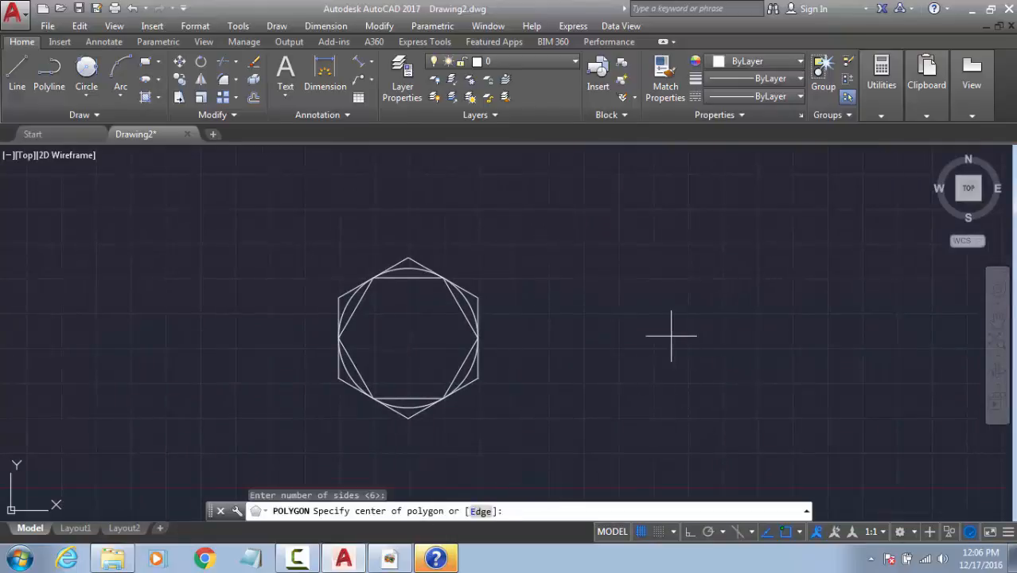
{"action": "key", "text": "Escape"}
Step: Draw a separate 6-sided polygon circumscribed about a circle of radius 100 to the right of the circle with its two hexagons
{"action": "key", "text": "Return"}
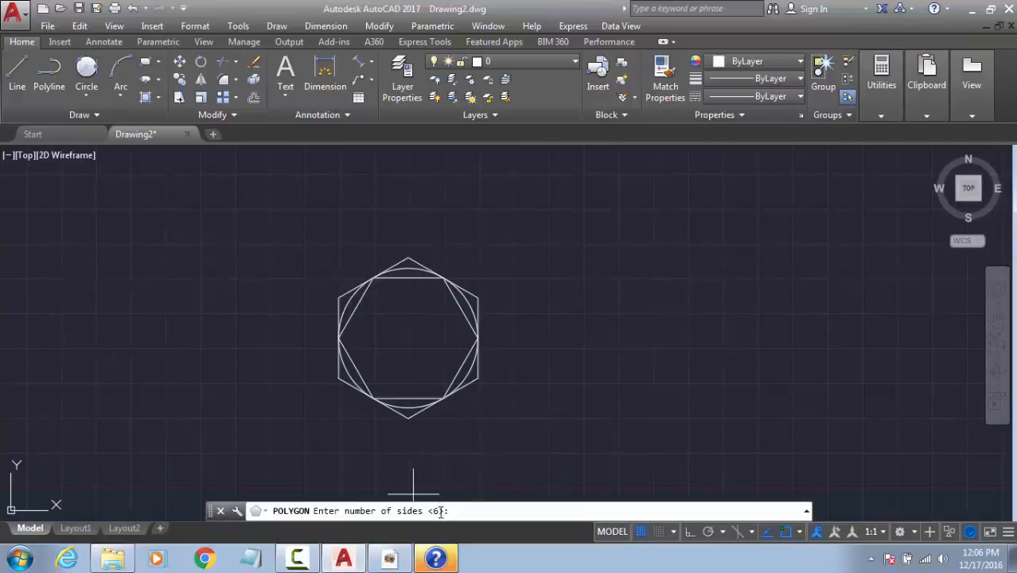
{"action": "key", "text": "Return"}
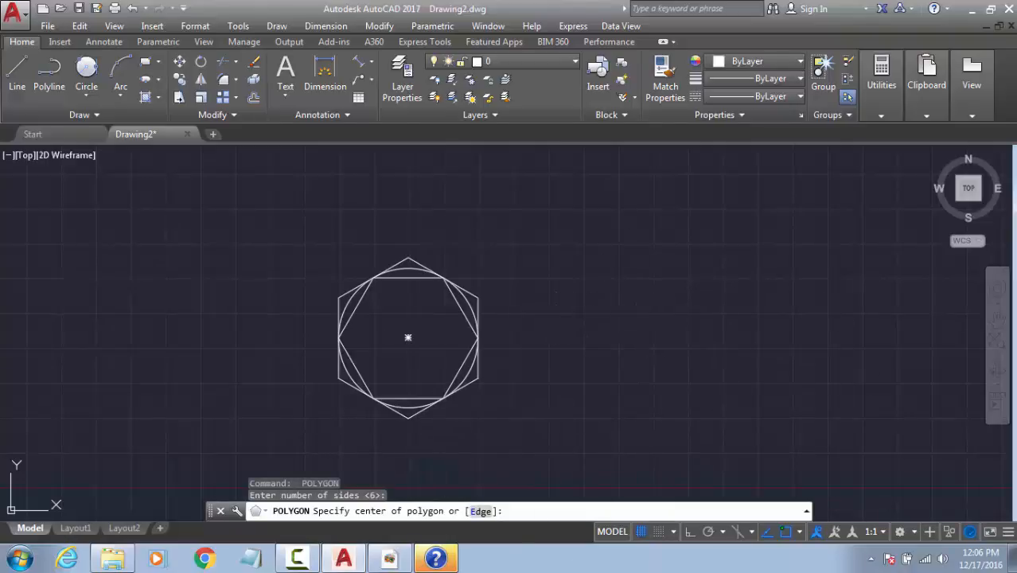
{"action": "left_click", "coordinate": [628, 324]}
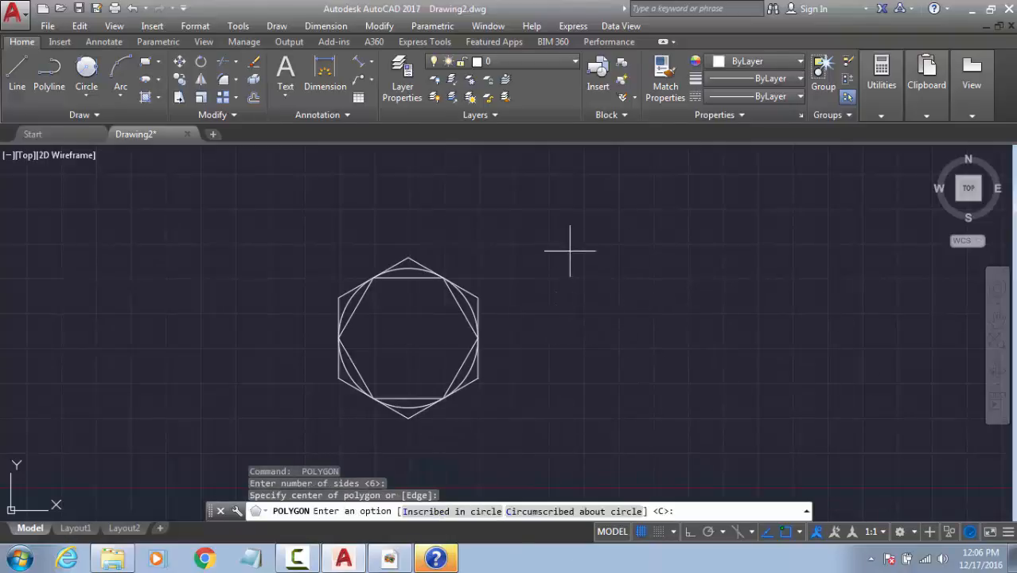
{"action": "left_click", "coordinate": [585, 512]}
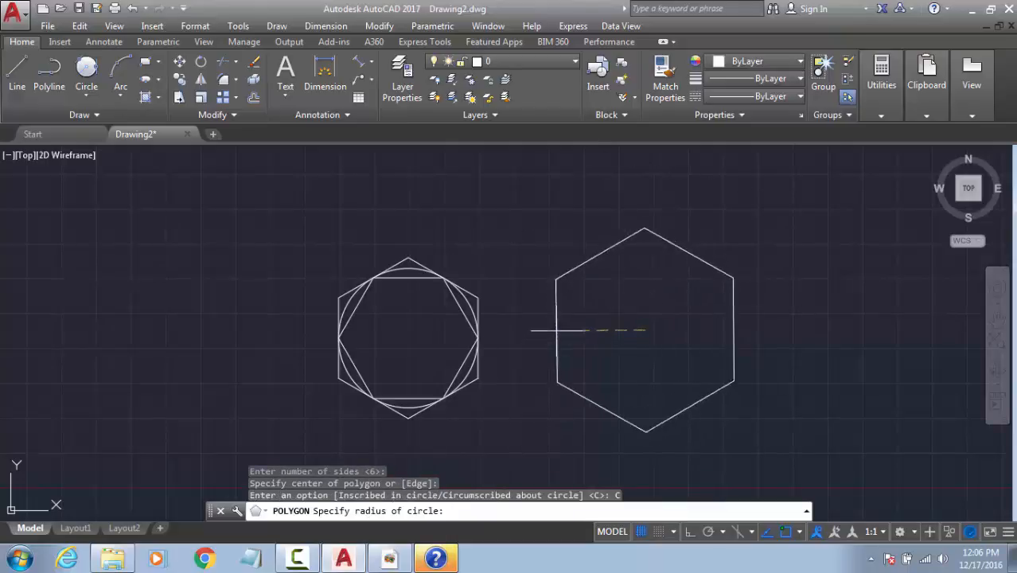
{"action": "type", "text": "100"}
{"action": "key", "text": "Return"}
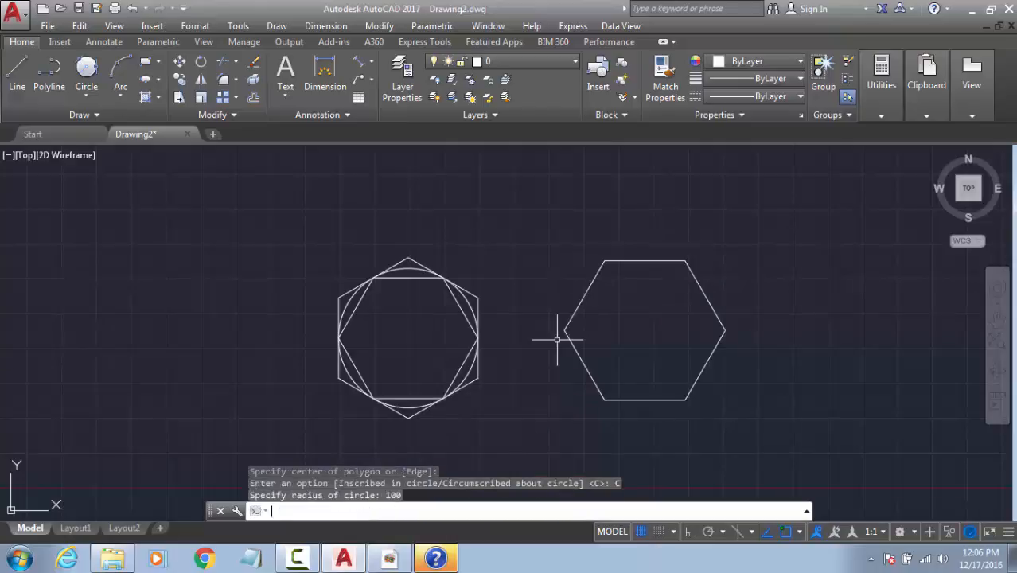
{"action": "left_click", "coordinate": [749, 261]}
{"action": "left_click", "coordinate": [662, 303]}
{"action": "type", "text": "m"}
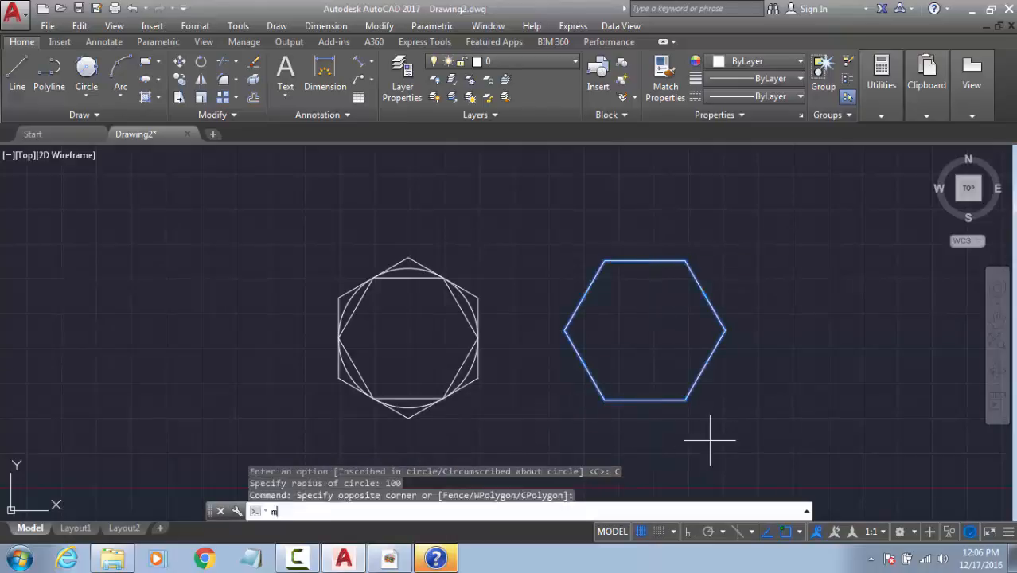
{"action": "key", "text": "Return"}
{"action": "left_click", "coordinate": [685, 400]}
{"action": "scroll", "coordinate": [452, 396], "scroll_direction": "up", "scroll_amount": 4}
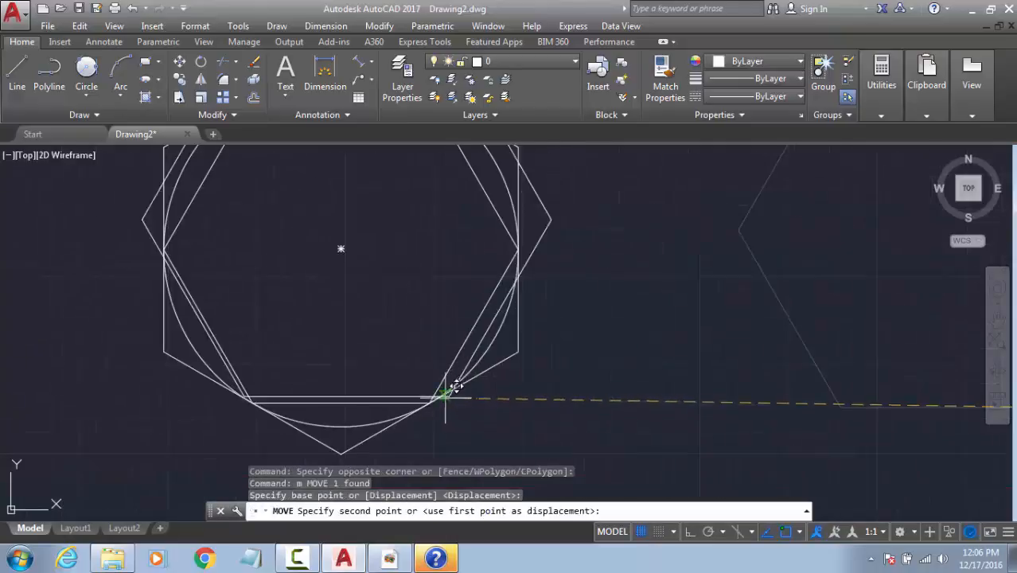
{"action": "scroll", "coordinate": [572, 348], "scroll_direction": "down", "scroll_amount": 4}
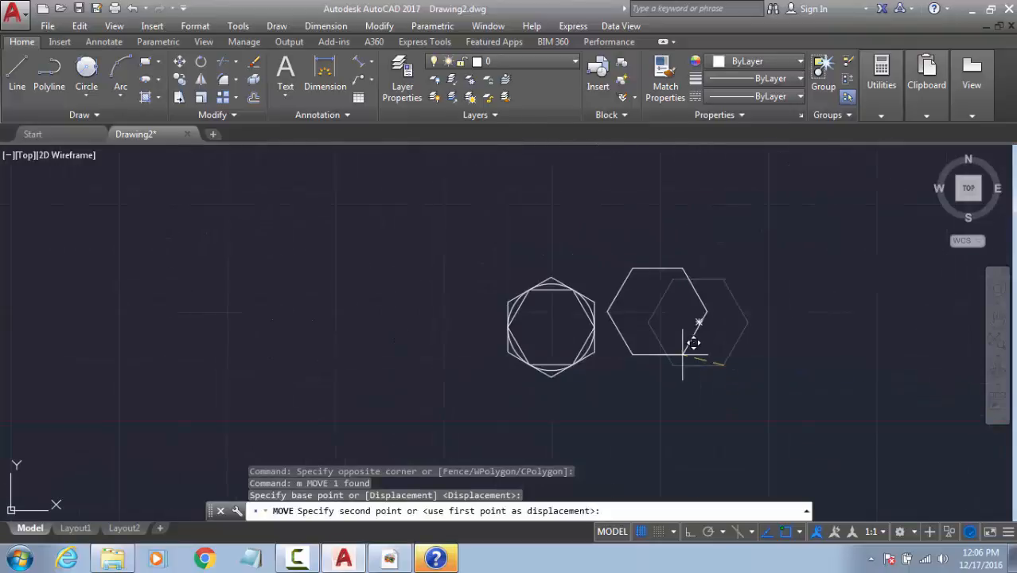
{"action": "key", "text": "Escape"}
{"action": "key", "text": "Escape"}
{"action": "key", "text": "Escape"}
Step: Delete the circumscribed hexagon around the circle, leaving the circle and its inscribed hexagon
{"action": "left_click", "coordinate": [776, 312]}
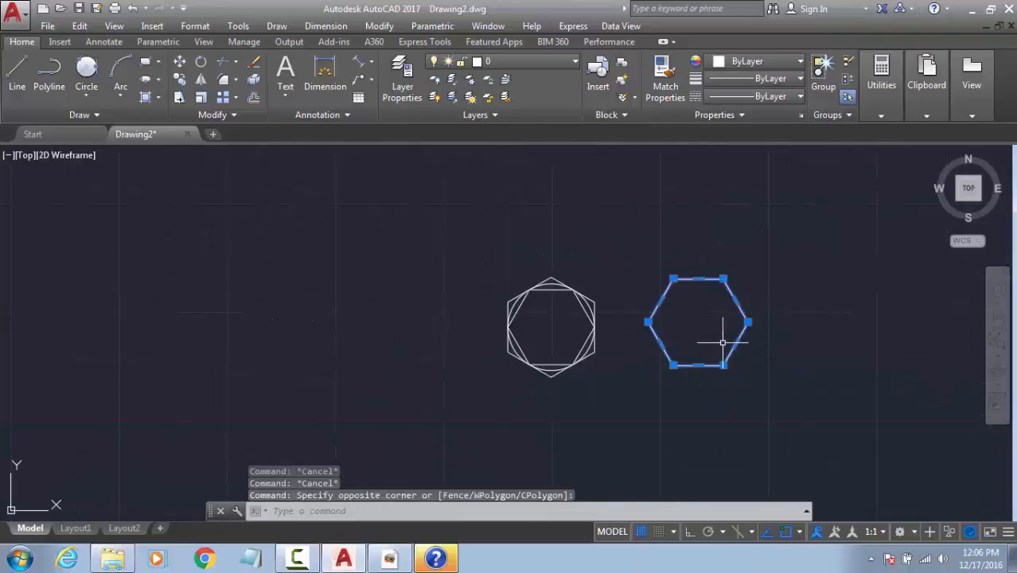
{"action": "key", "text": "Escape"}
{"action": "left_click", "coordinate": [592, 356]}
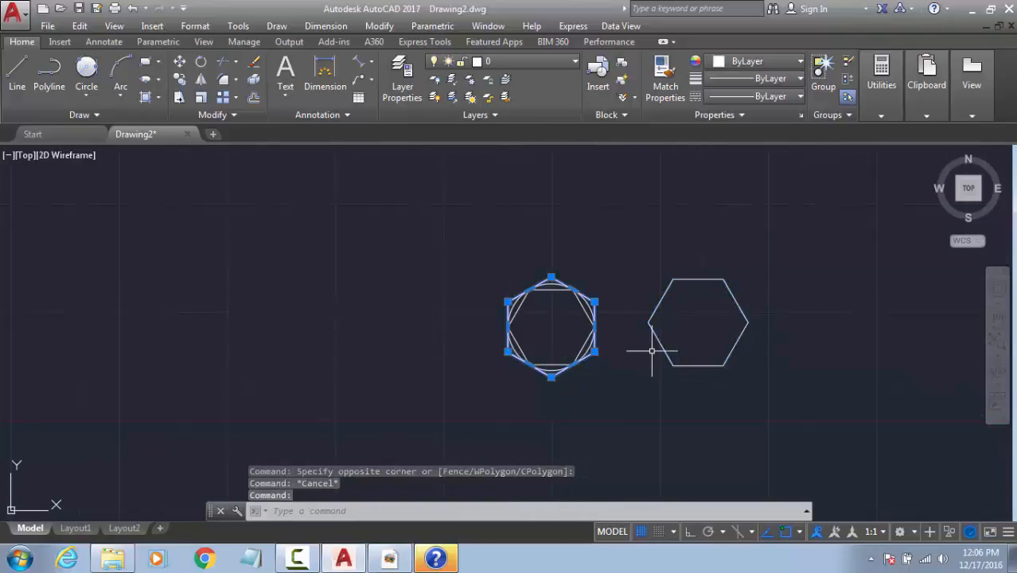
{"action": "key", "text": "Escape"}
{"action": "key", "text": "Escape"}
{"action": "scroll", "coordinate": [544, 335], "scroll_direction": "up", "scroll_amount": 3}
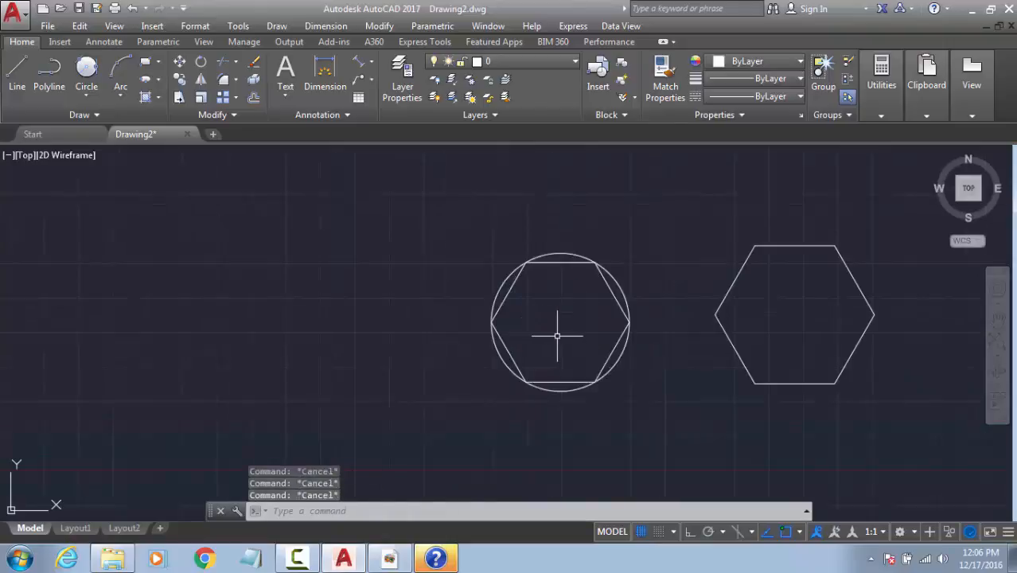
Step: Turn on grid snap and ortho mode, then draw four perpendicular line segments around the separate hexagon
{"action": "key", "text": "F9"}
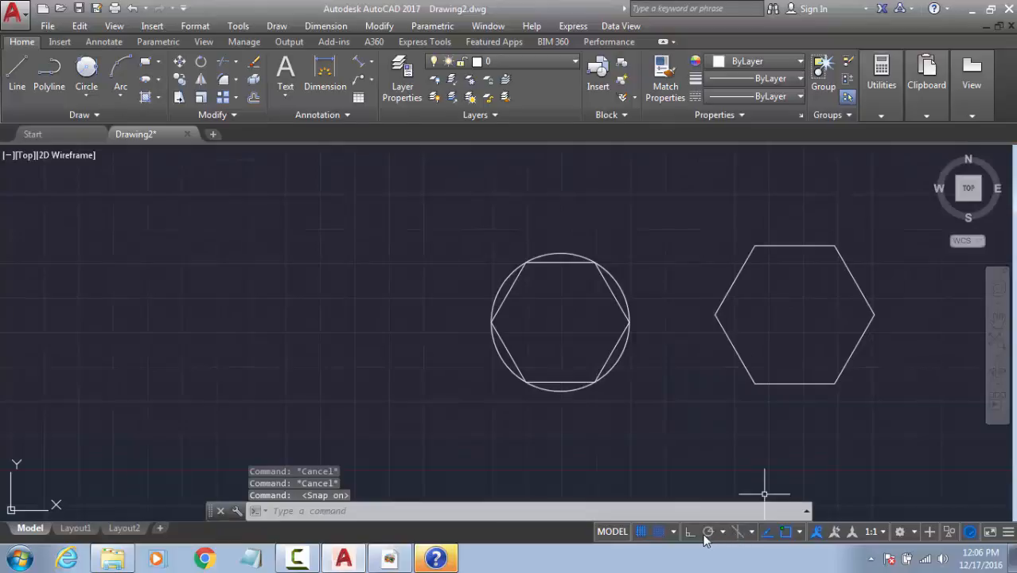
{"action": "mouse_move", "coordinate": [536, 408]}
{"action": "middle_mouse_down"}
{"action": "mouse_move", "coordinate": [517, 397]}
{"action": "mouse_move", "coordinate": [451, 397]}
{"action": "middle_mouse_up"}
{"action": "type", "text": "l"}
{"action": "key", "text": "Return"}
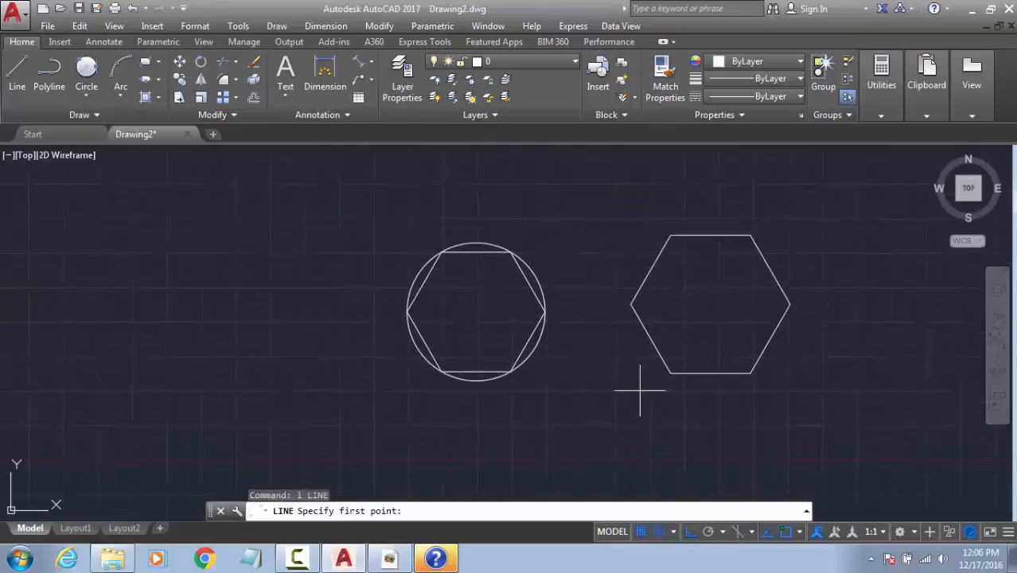
{"action": "left_click", "coordinate": [549, 437]}
{"action": "left_click", "coordinate": [857, 393]}
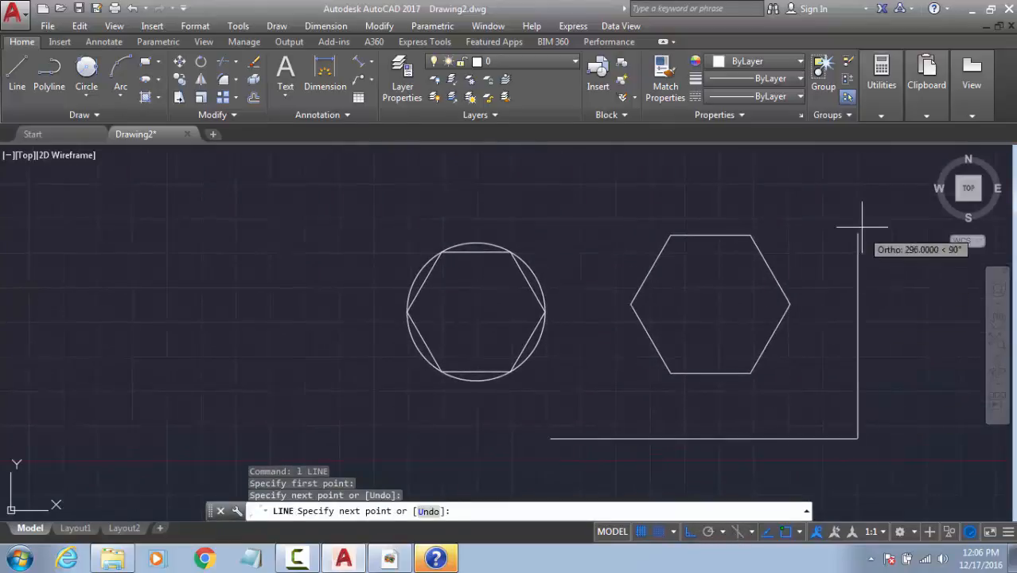
{"action": "left_click", "coordinate": [856, 204]}
{"action": "left_click", "coordinate": [616, 203]}
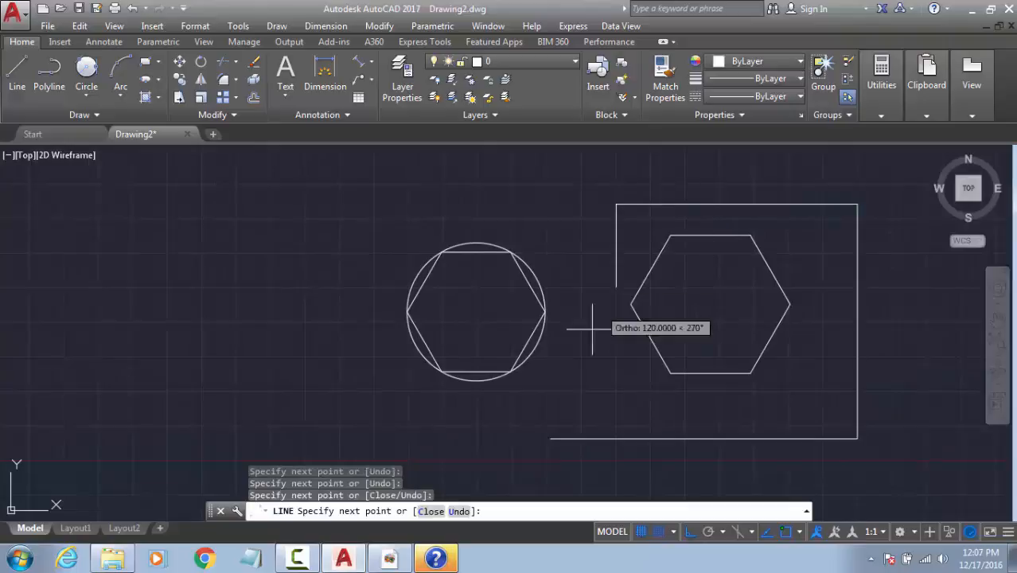
{"action": "left_click", "coordinate": [616, 438]}
{"action": "key", "text": "Escape"}
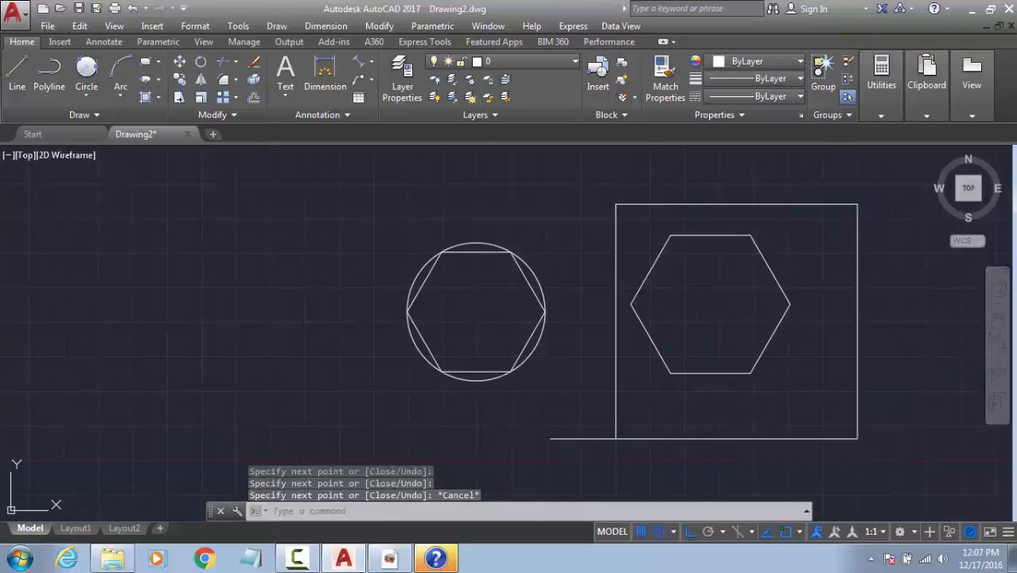
Step: Erase the four perpendicular line segments around the separate hexagon
{"action": "left_click_drag", "start_coordinate": [640, 458], "coordinate": [585, 433]}
{"action": "key", "text": "Delete"}
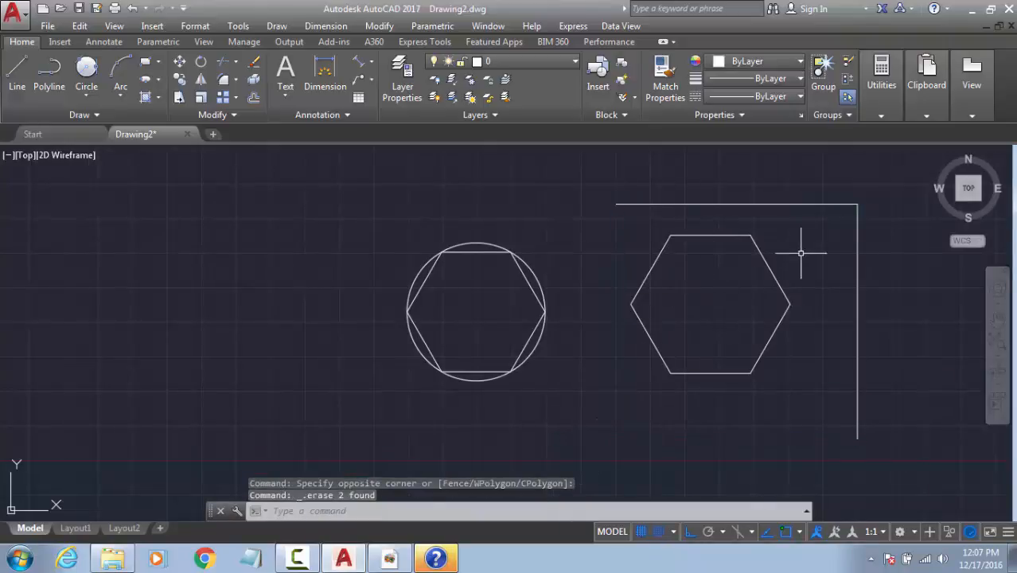
{"action": "left_click", "coordinate": [853, 215]}
{"action": "left_click", "coordinate": [837, 190]}
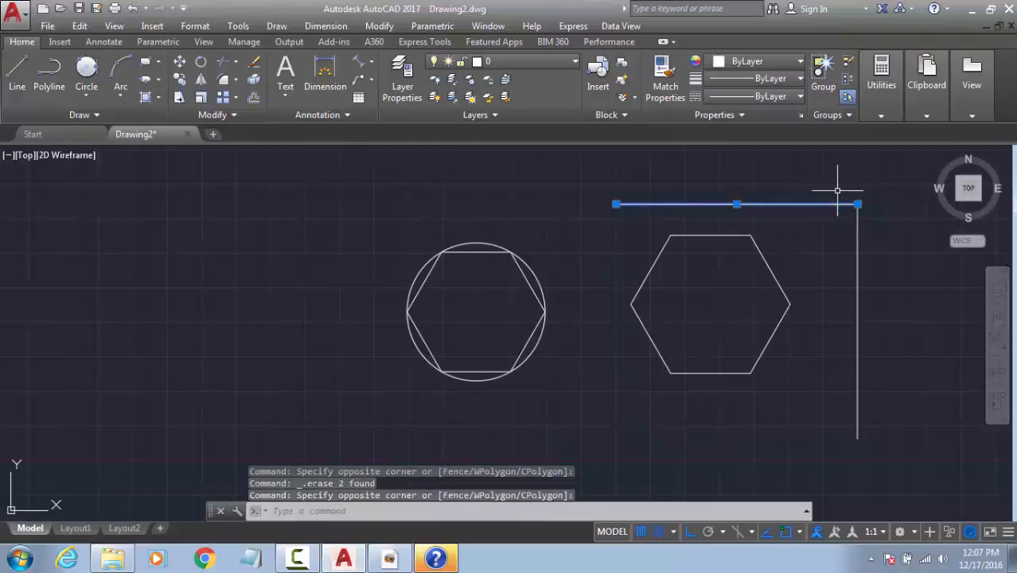
{"action": "key", "text": "Delete"}
{"action": "left_click", "coordinate": [867, 199]}
{"action": "left_click", "coordinate": [845, 220]}
{"action": "key", "text": "Delete"}
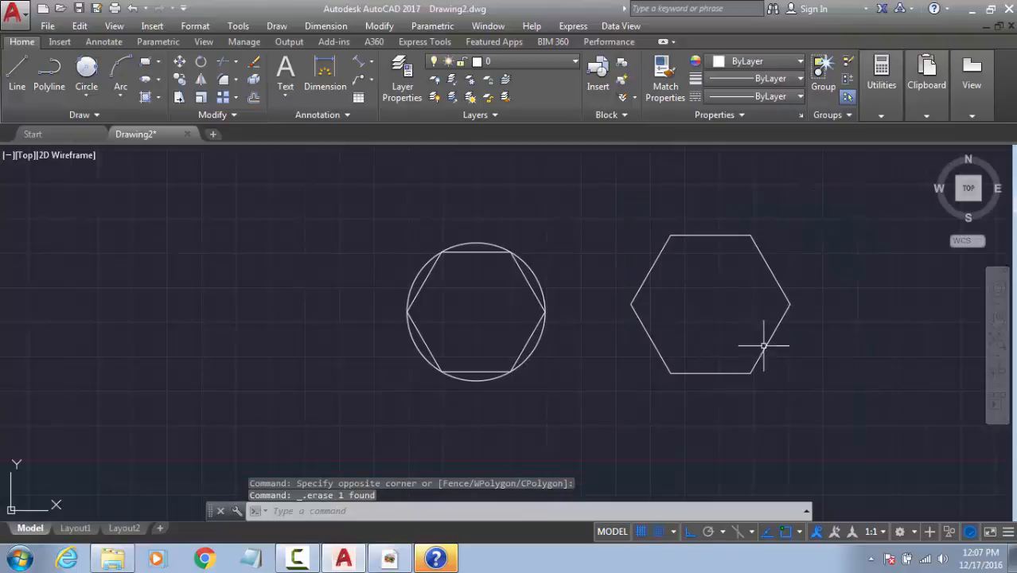
Step: Draw a closed triangle of lines below and across the separate hexagon, switching ortho mode off and on while drawing
{"action": "key", "text": "Escape"}
{"action": "key", "text": "Escape"}
{"action": "key", "text": "Escape"}
{"action": "type", "text": "l"}
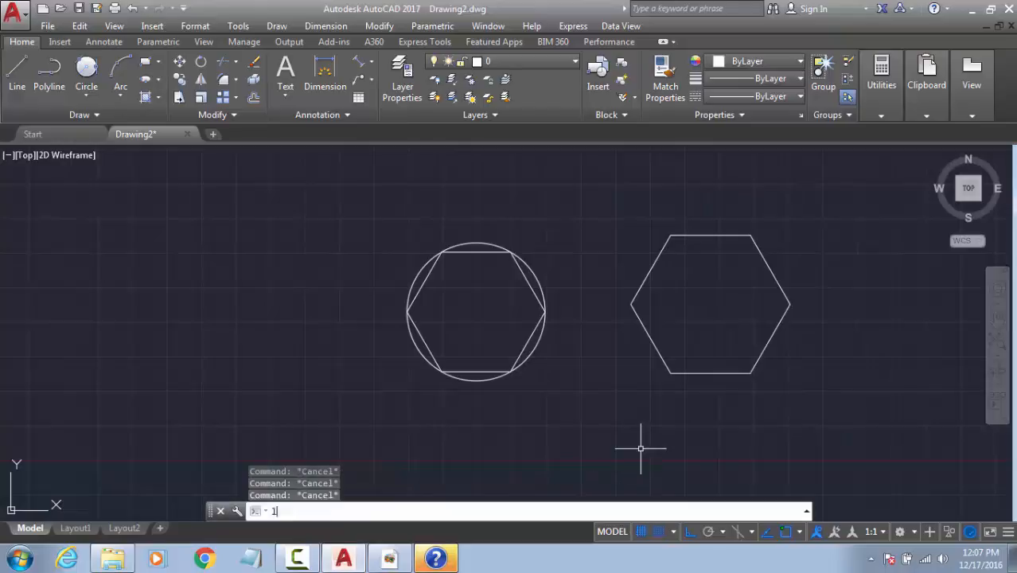
{"action": "key", "text": "Return"}
{"action": "left_click", "coordinate": [538, 427]}
{"action": "key", "text": "F8"}
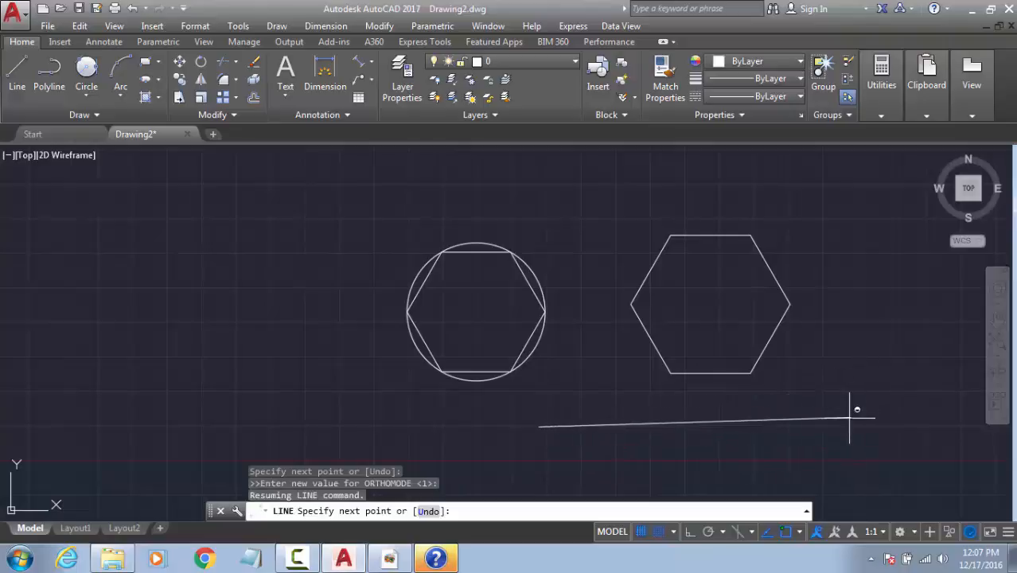
{"action": "key", "text": "F8"}
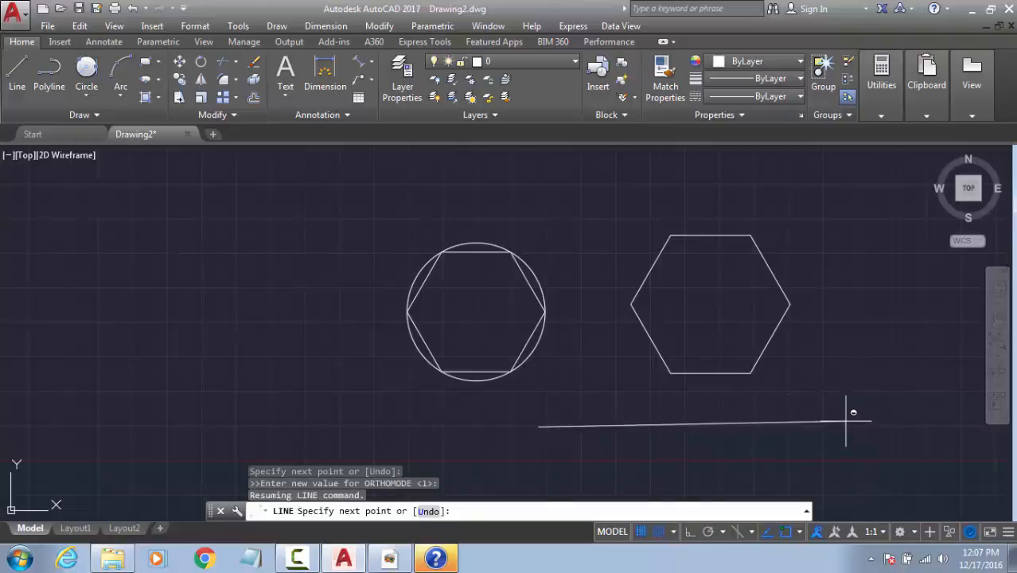
{"action": "left_click", "coordinate": [834, 429]}
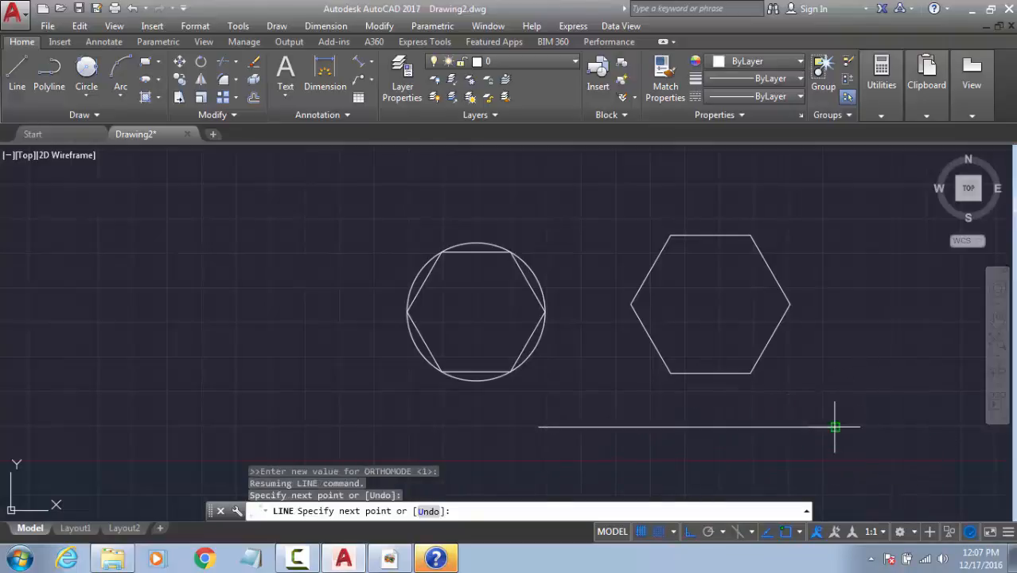
{"action": "left_click", "coordinate": [836, 308]}
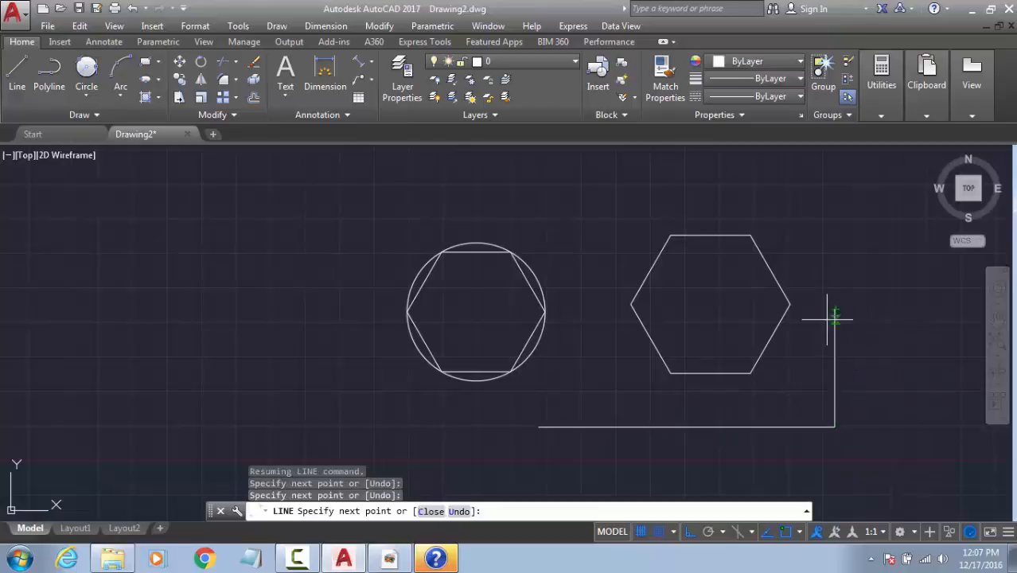
{"action": "left_click", "coordinate": [538, 424]}
{"action": "key", "text": "Escape"}
Step: Erase the horizontal, vertical and diagonal lines of the triangle
{"action": "left_click", "coordinate": [844, 381]}
{"action": "left_click", "coordinate": [824, 437]}
{"action": "key", "text": "Delete"}
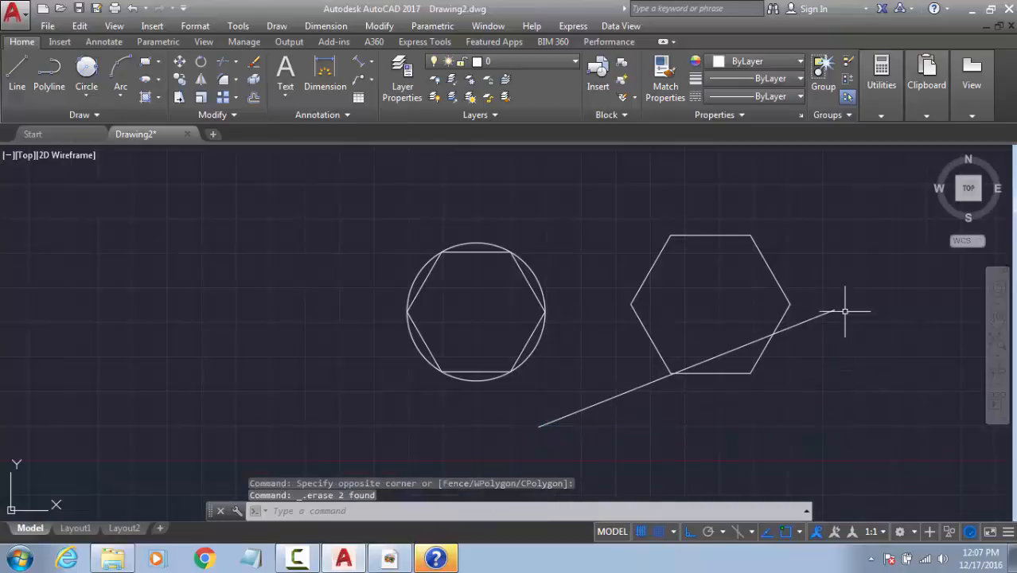
{"action": "left_click", "coordinate": [844, 309]}
{"action": "left_click", "coordinate": [824, 334]}
{"action": "key", "text": "Delete"}
Step: Erase the separate hexagon and the hexagon inscribed in the circle, leaving only the circle
{"action": "left_click", "coordinate": [676, 332]}
{"action": "left_click", "coordinate": [638, 350]}
{"action": "key", "text": "Delete"}
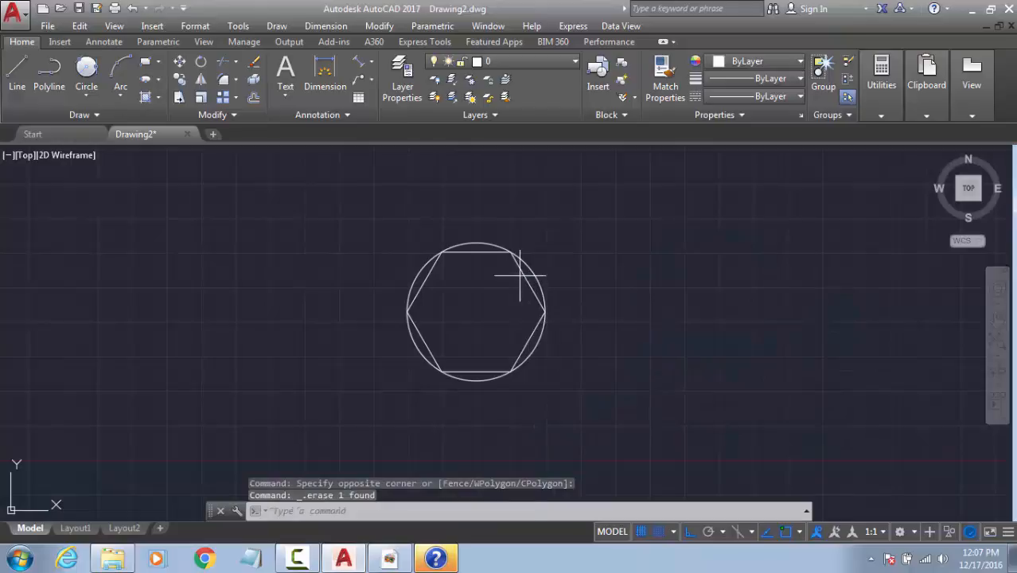
{"action": "left_click", "coordinate": [519, 276]}
{"action": "left_click", "coordinate": [461, 259]}
{"action": "key", "text": "Delete"}
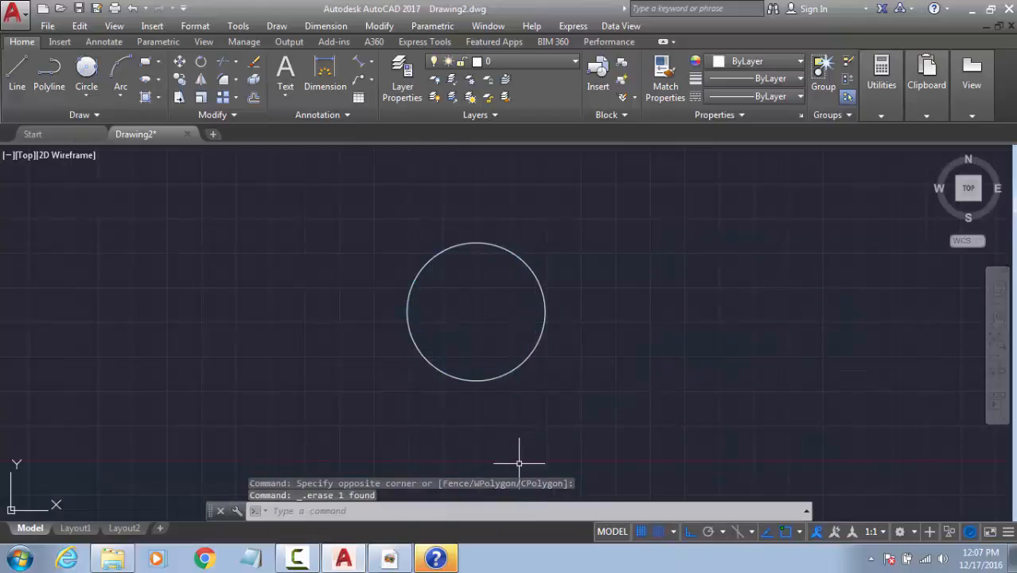
Step: Draw a 6-sided polygon inscribed in the circle, from its centre to its right quadrant
{"action": "type", "text": "pol"}
{"action": "key", "text": "Return"}
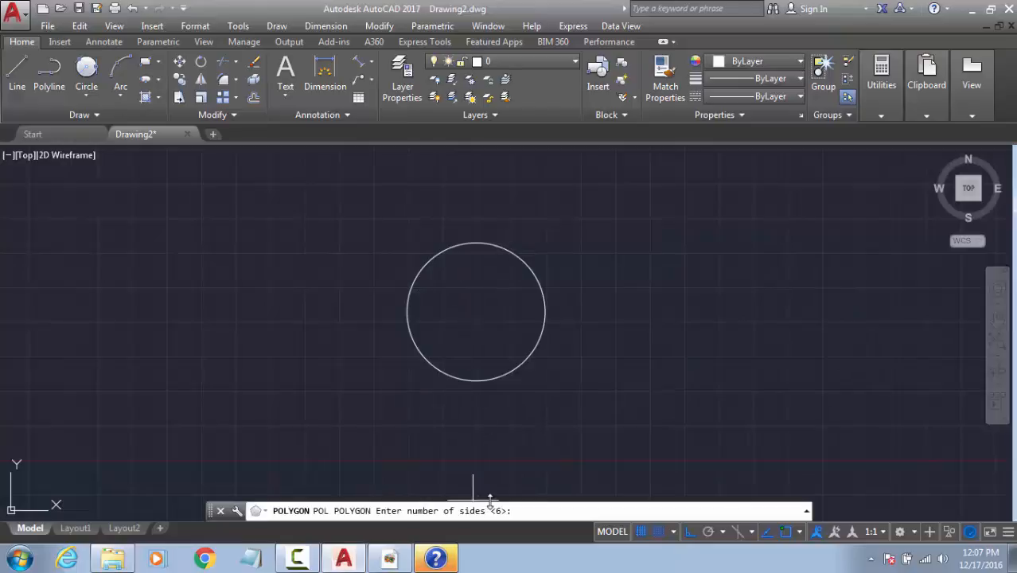
{"action": "key", "text": "Return"}
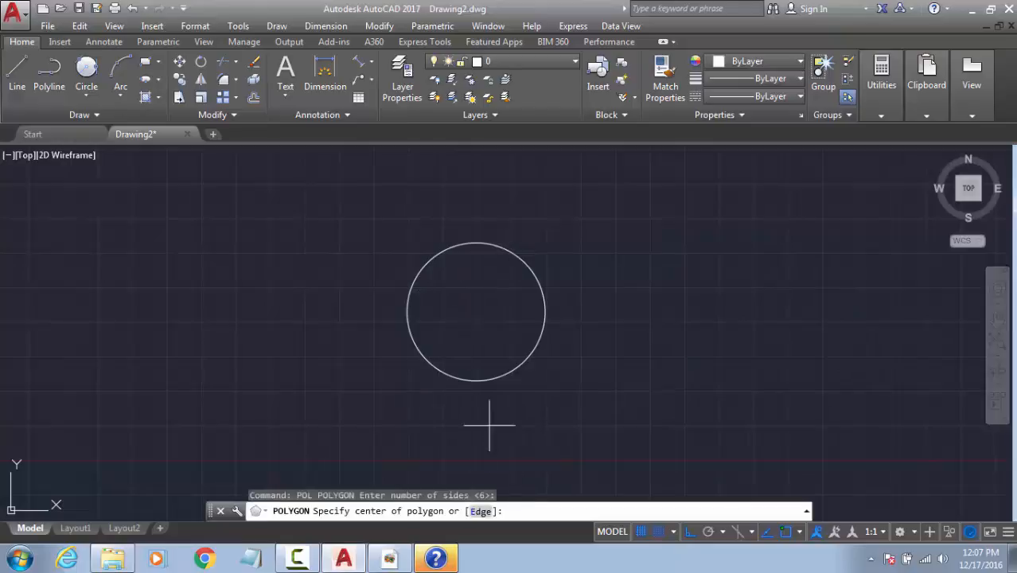
{"action": "left_click", "coordinate": [476, 308]}
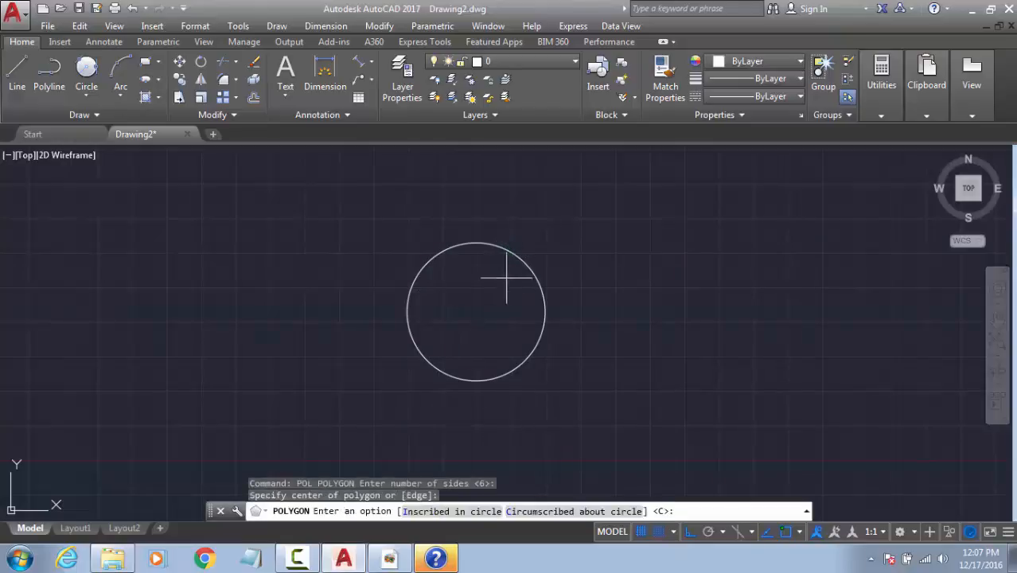
{"action": "left_click", "coordinate": [451, 511]}
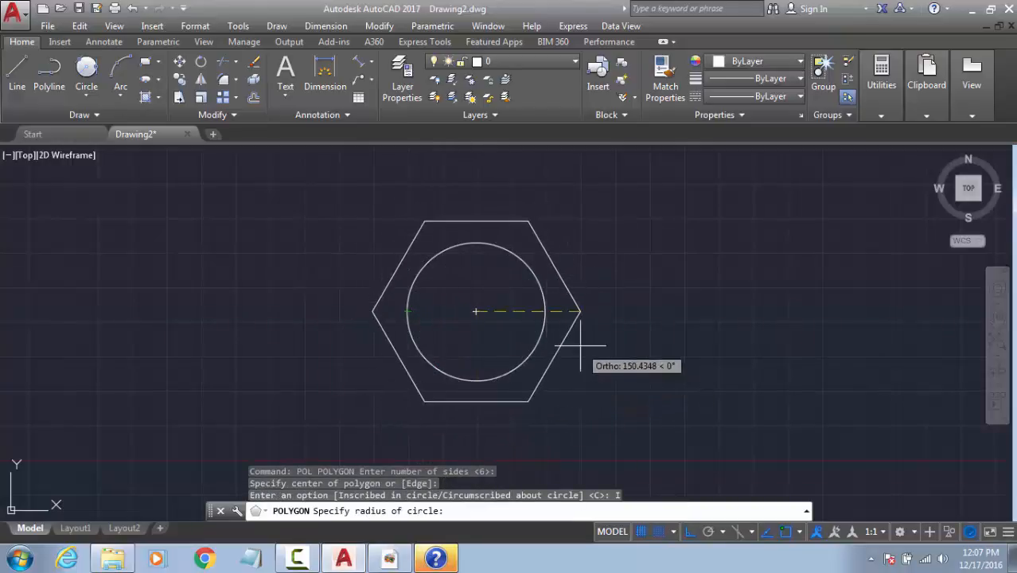
{"action": "left_click", "coordinate": [545, 312]}
Step: Draw a 6-sided polygon circumscribed about the same circle, from its centre to its right quadrant
{"action": "key", "text": "Return"}
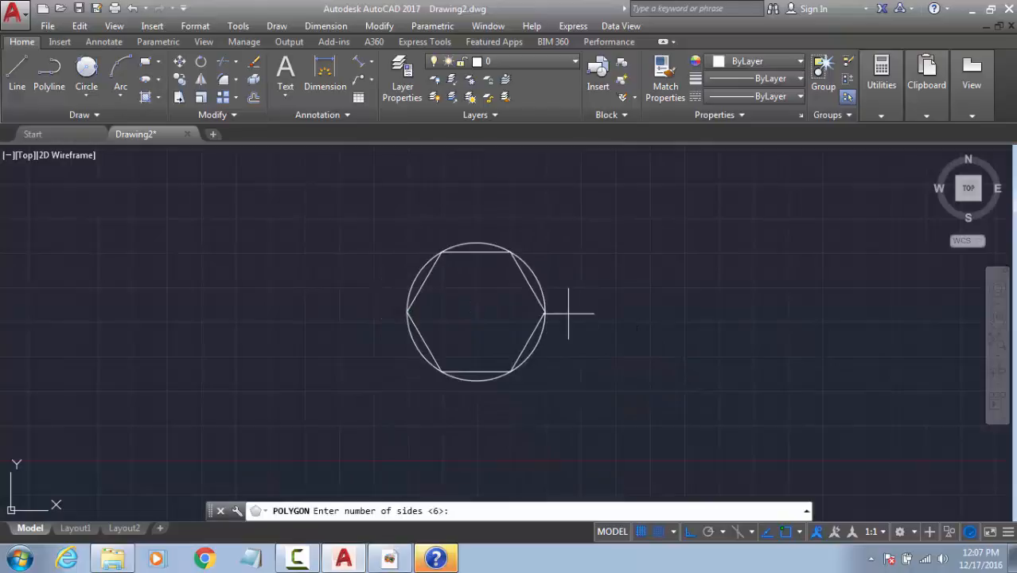
{"action": "key", "text": "Return"}
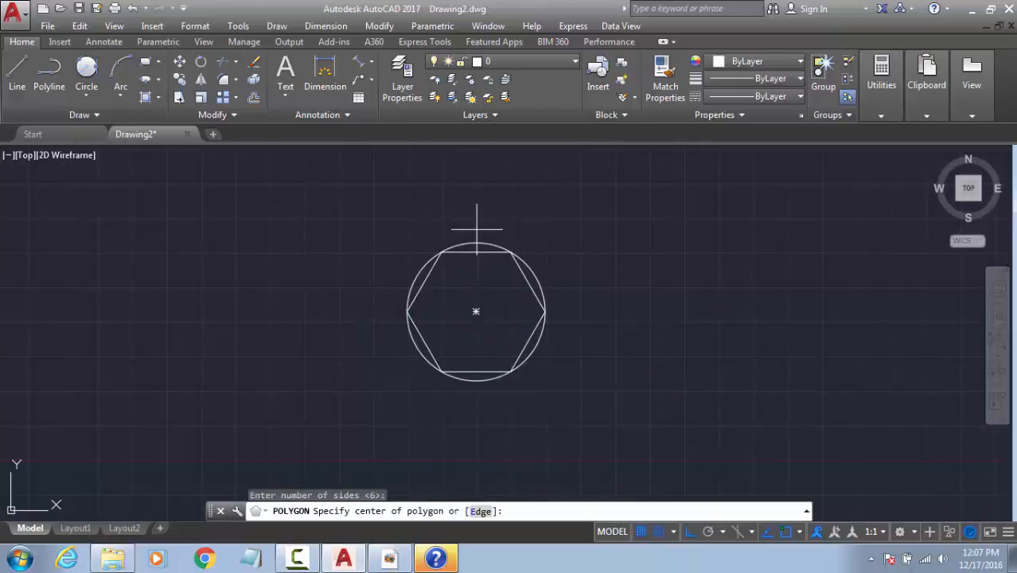
{"action": "left_click", "coordinate": [476, 311]}
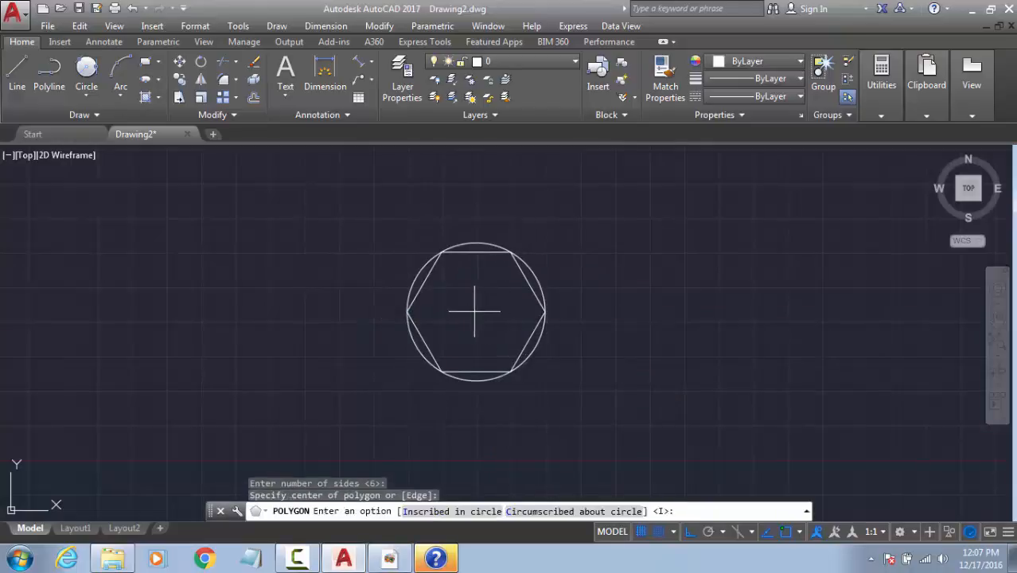
{"action": "left_click", "coordinate": [562, 512]}
{"action": "left_click", "coordinate": [544, 312]}
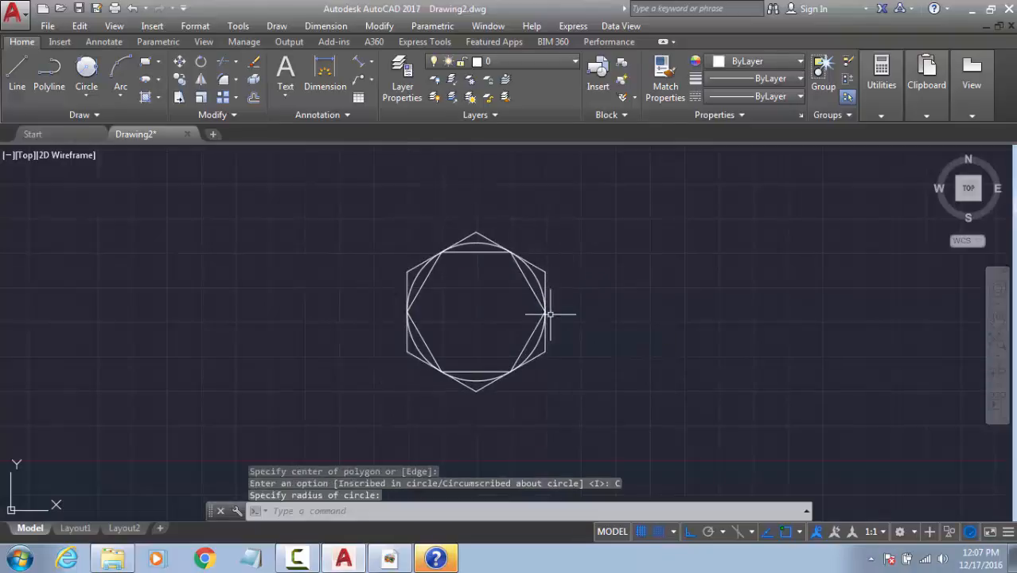
Step: Draw a separate 6-sided polygon inscribed in a circle of radius 100 to the right of the circle with its two hexagons
{"action": "mouse_move", "coordinate": [368, 546]}
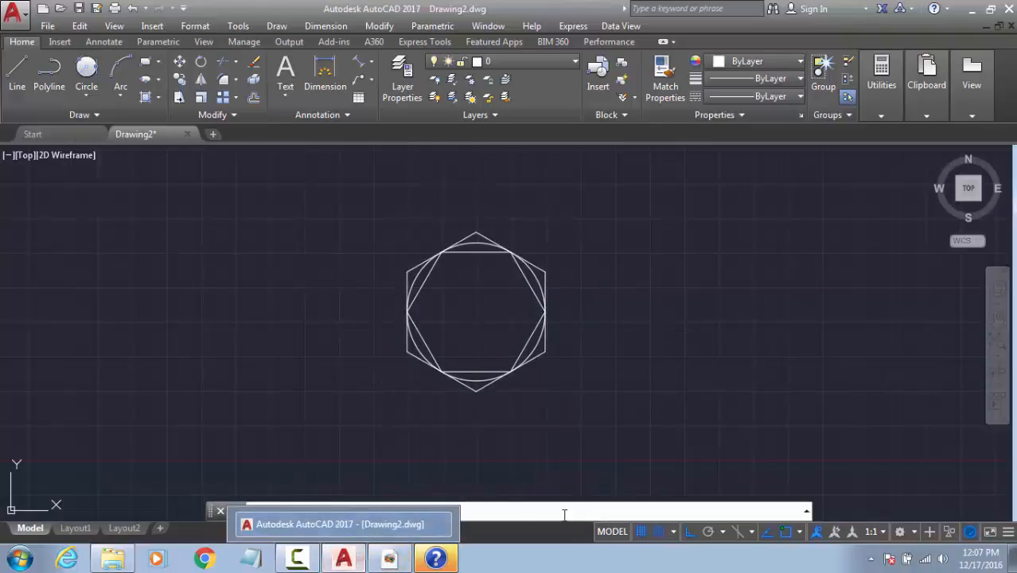
{"action": "key", "text": "Return"}
{"action": "key", "text": "Return"}
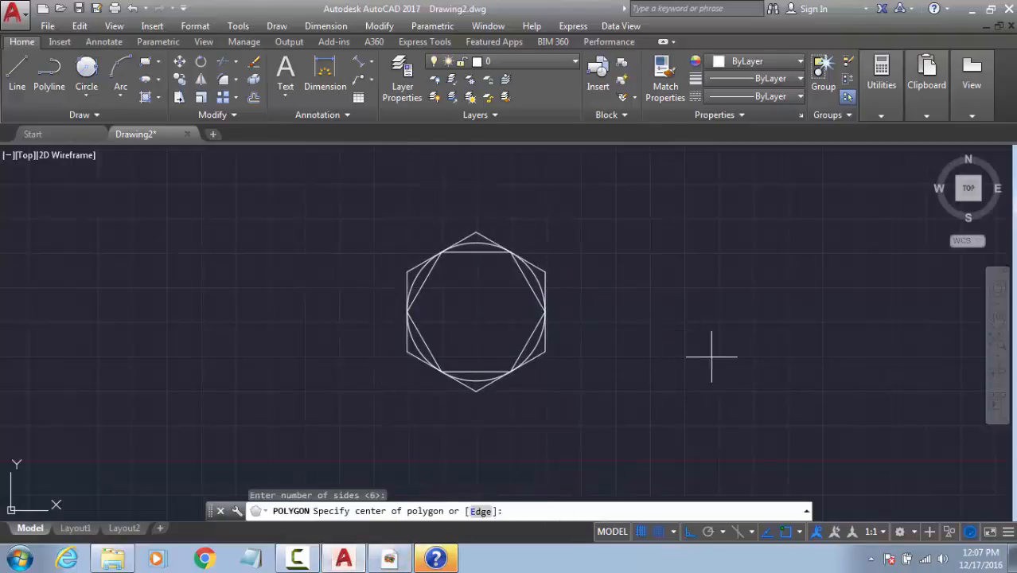
{"action": "left_click", "coordinate": [754, 379]}
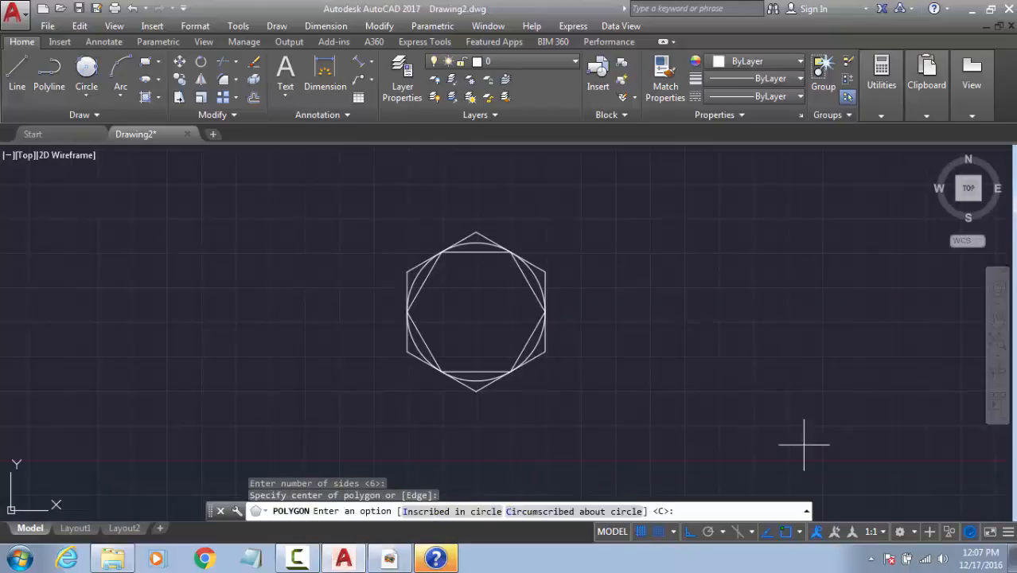
{"action": "left_click", "coordinate": [437, 512]}
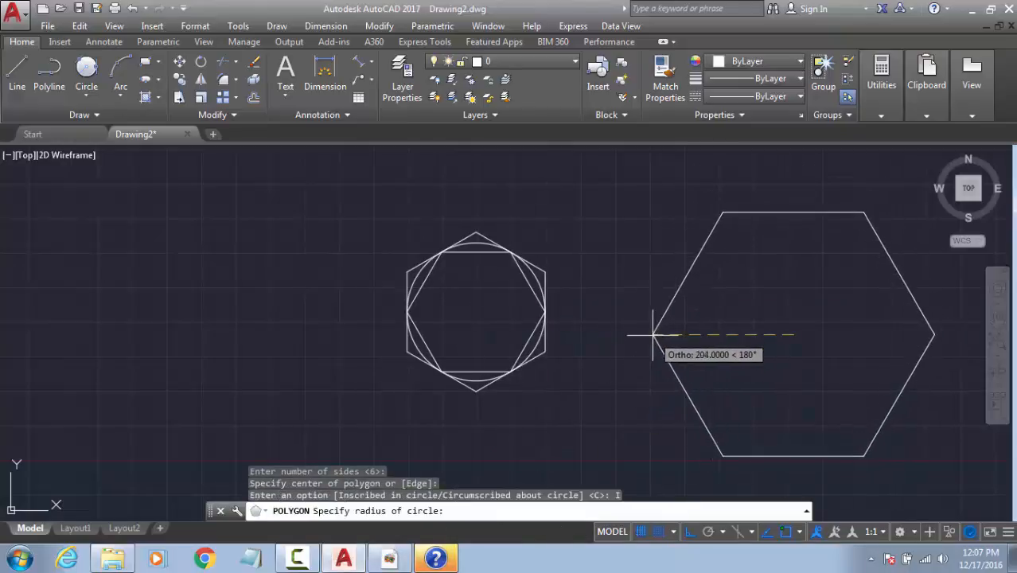
{"action": "type", "text": "100"}
{"action": "key", "text": "Return"}
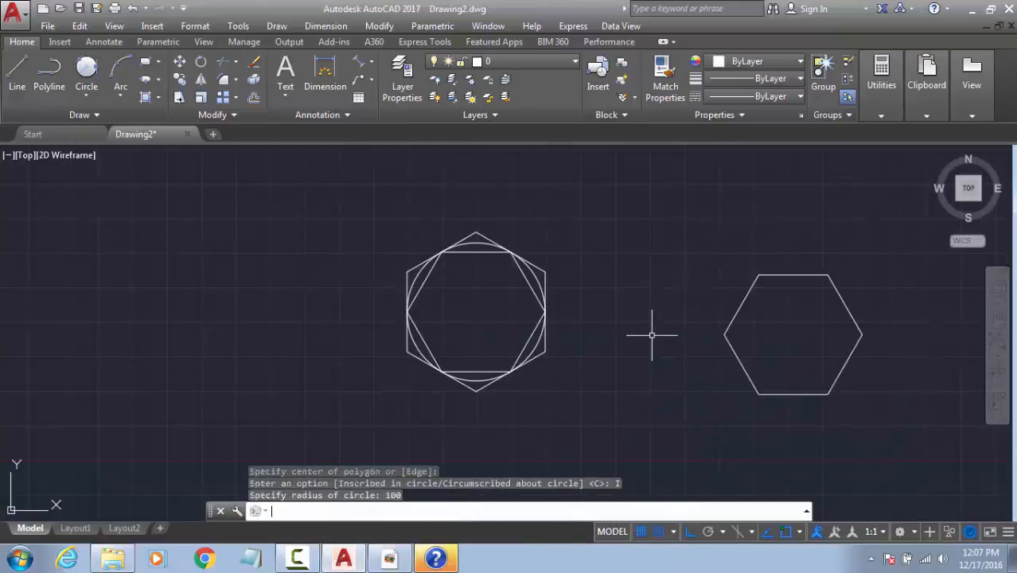
Step: Draw a 6-sided polygon circumscribed about a circle of radius 100, centred on the separate hexagon
{"action": "left_click", "coordinate": [816, 324]}
{"action": "left_click", "coordinate": [703, 325]}
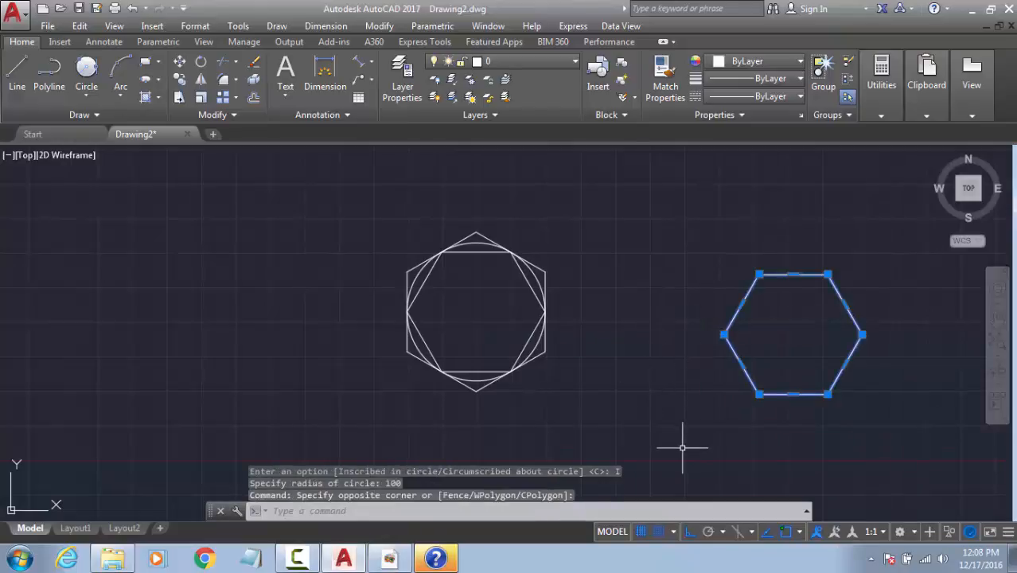
{"action": "key", "text": "Escape"}
{"action": "key", "text": "Escape"}
{"action": "key", "text": "Return"}
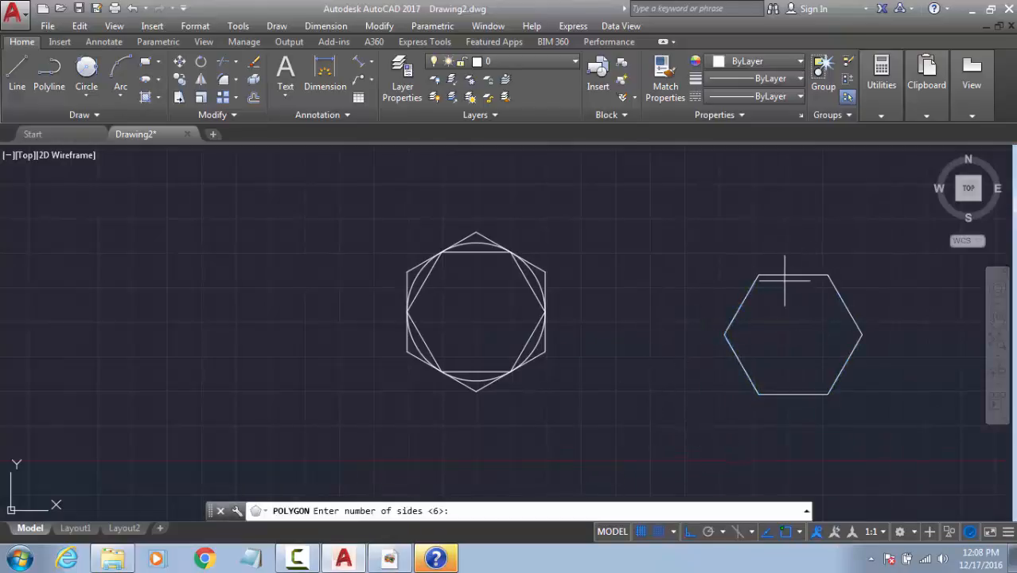
{"action": "key", "text": "Return"}
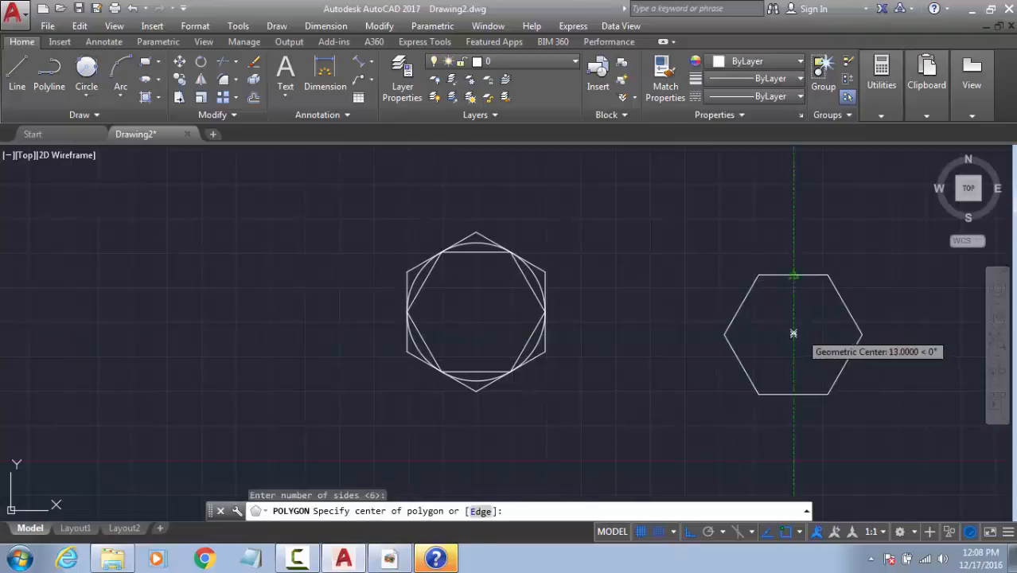
{"action": "left_click", "coordinate": [797, 532]}
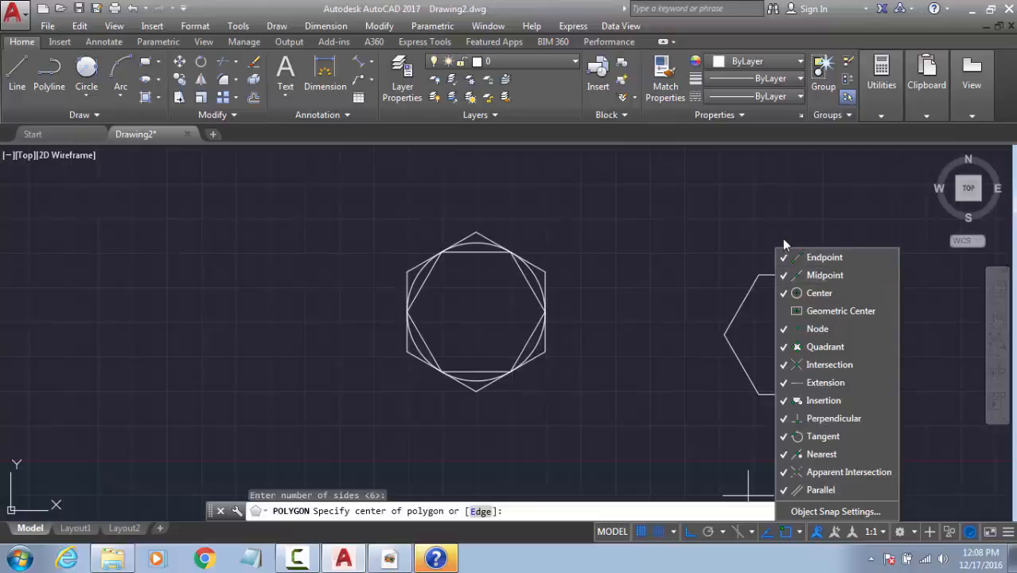
{"action": "scroll", "coordinate": [791, 332], "scroll_direction": "up", "scroll_amount": 5}
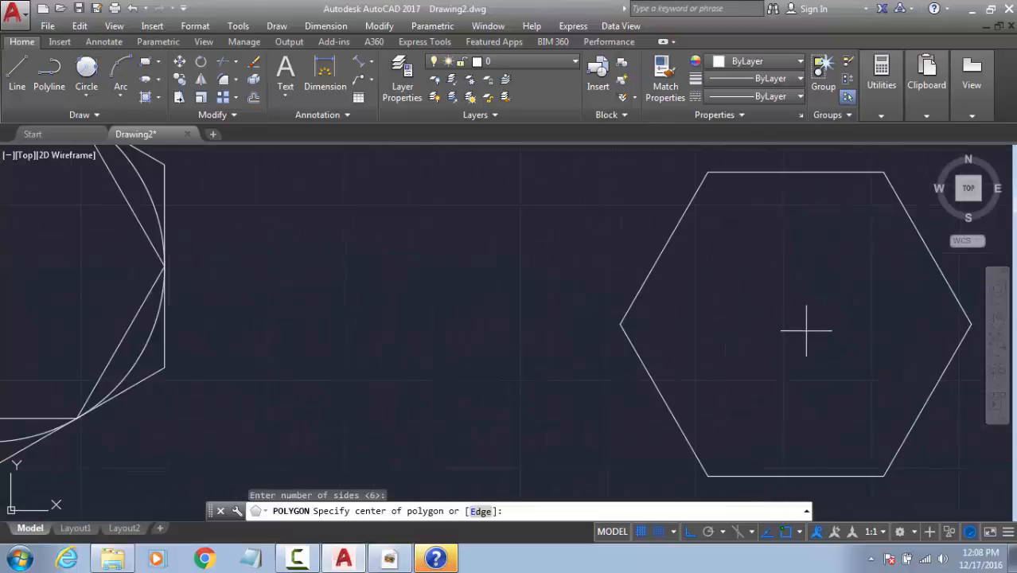
{"action": "scroll", "coordinate": [805, 331], "scroll_direction": "down", "scroll_amount": 5}
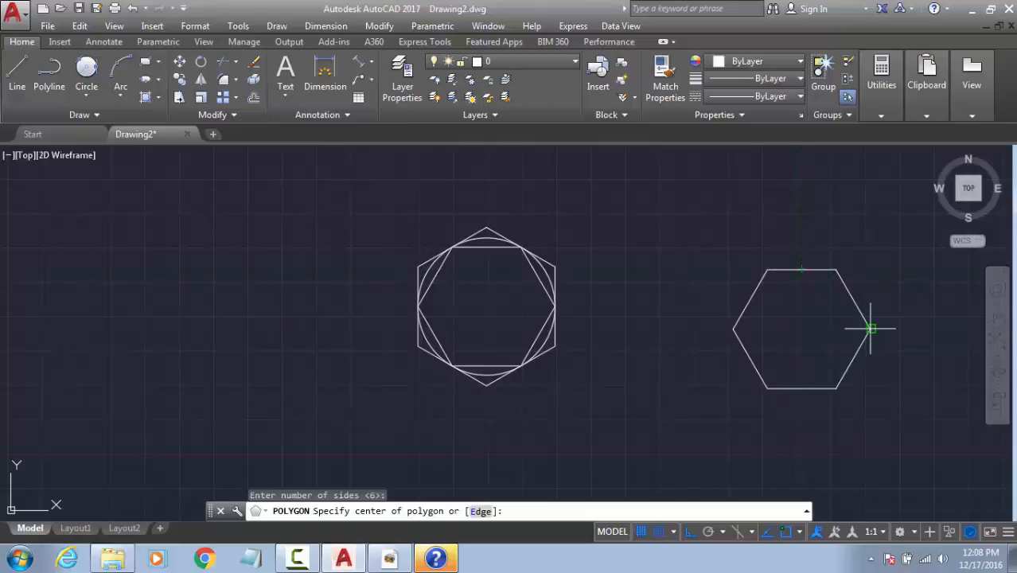
{"action": "left_click", "coordinate": [802, 329]}
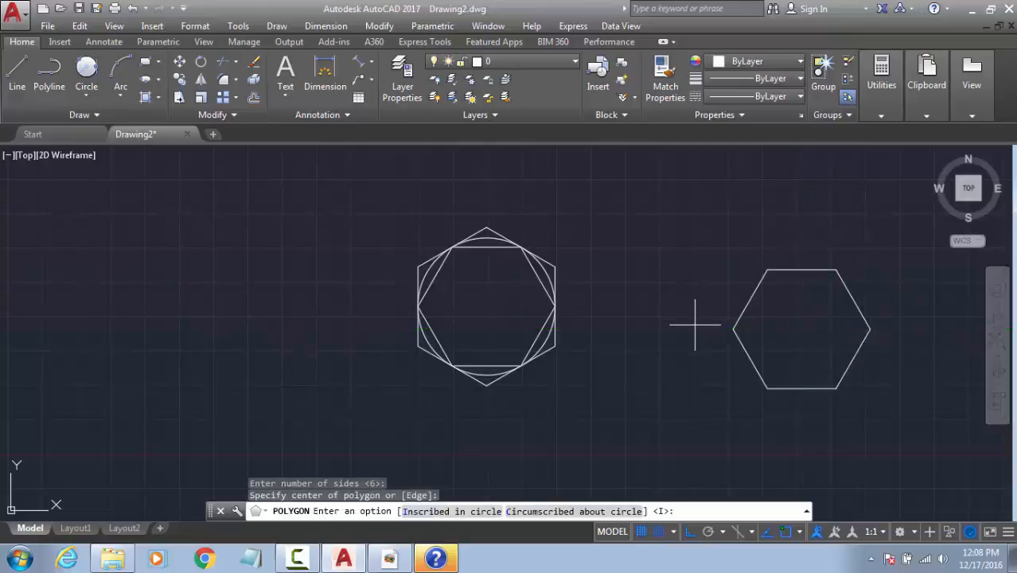
{"action": "left_click", "coordinate": [559, 517]}
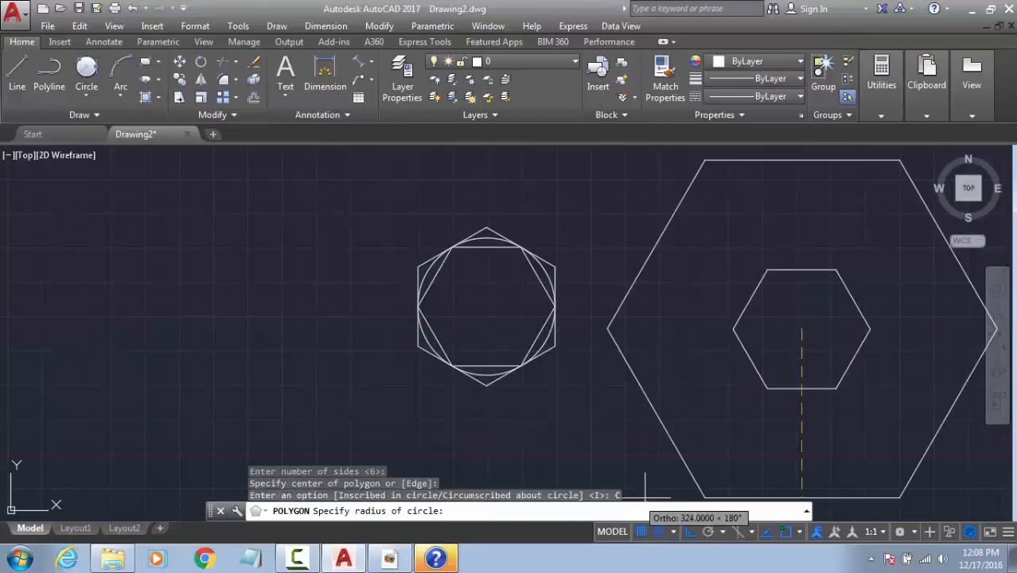
{"action": "type", "text": "100"}
{"action": "key", "text": "Return"}
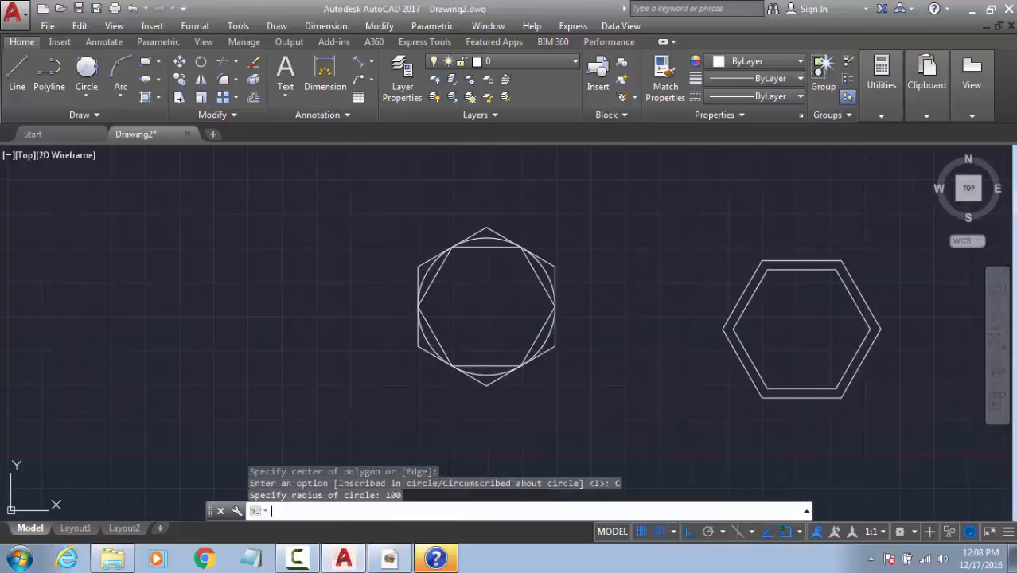
Step: Move the inner of the two separate hexagons from its right vertex onto the right quadrant of the circle
{"action": "scroll", "coordinate": [792, 294], "scroll_direction": "up", "scroll_amount": 6}
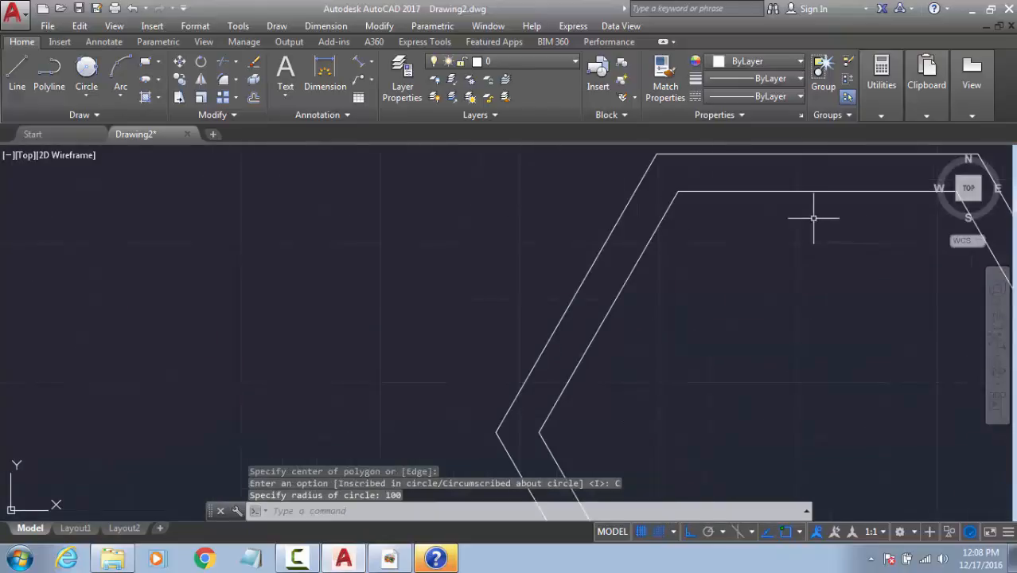
{"action": "scroll", "coordinate": [812, 218], "scroll_direction": "down", "scroll_amount": 6}
{"action": "scroll", "coordinate": [777, 242], "scroll_direction": "up", "scroll_amount": 2}
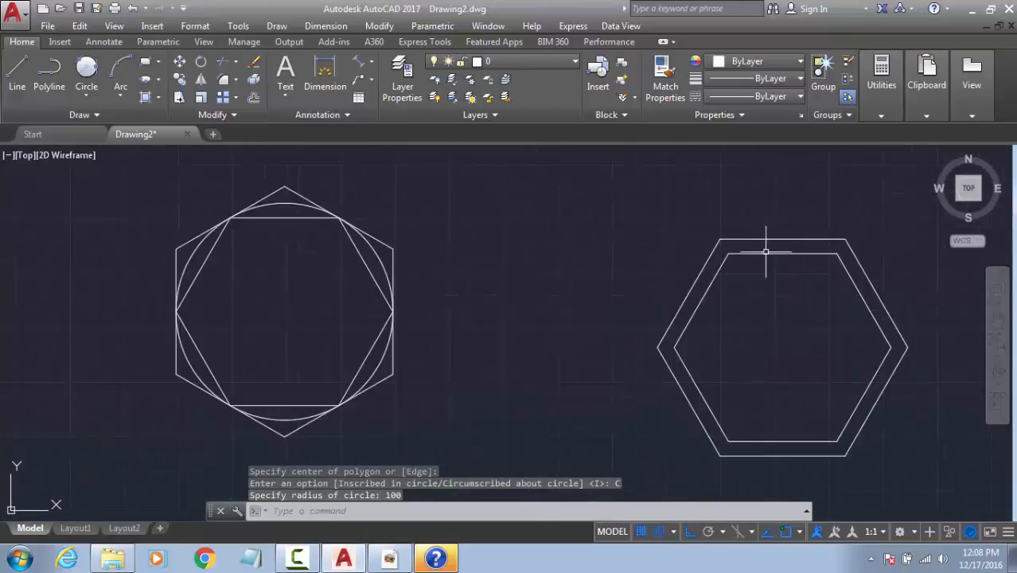
{"action": "left_click", "coordinate": [813, 238]}
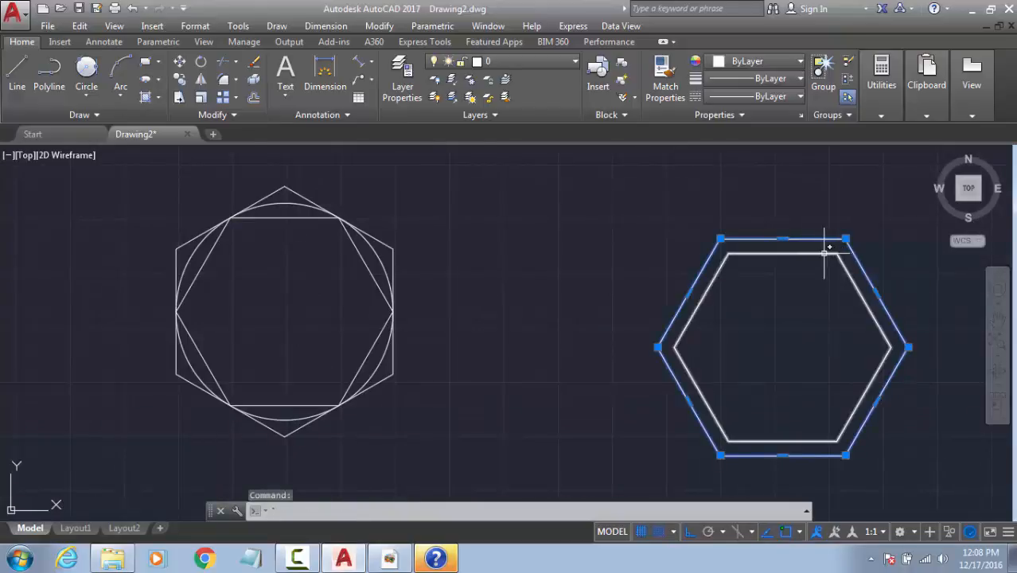
{"action": "key", "text": "Escape"}
{"action": "left_click", "coordinate": [824, 254]}
{"action": "type", "text": "m"}
{"action": "key", "text": "Return"}
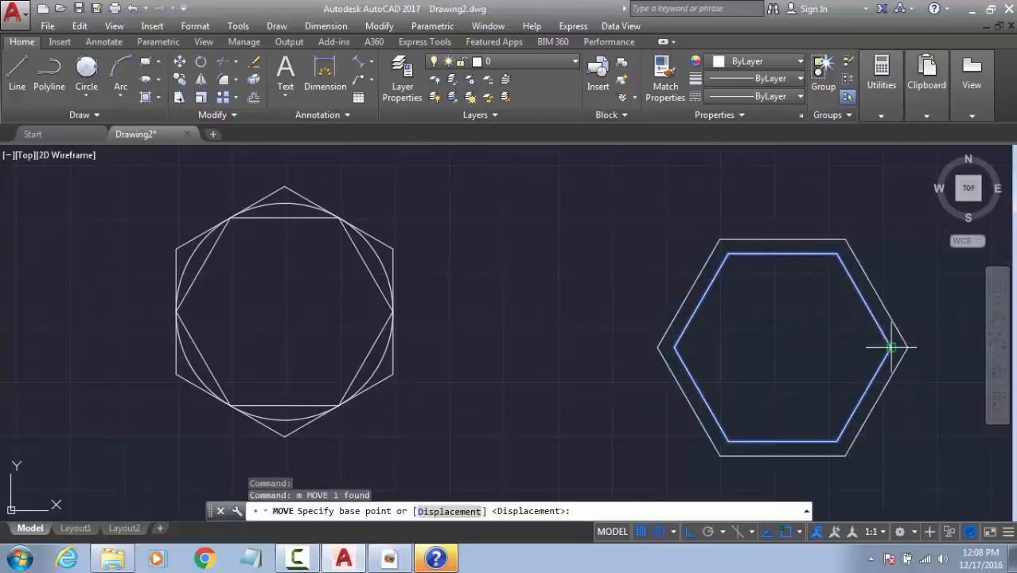
{"action": "left_click", "coordinate": [891, 346]}
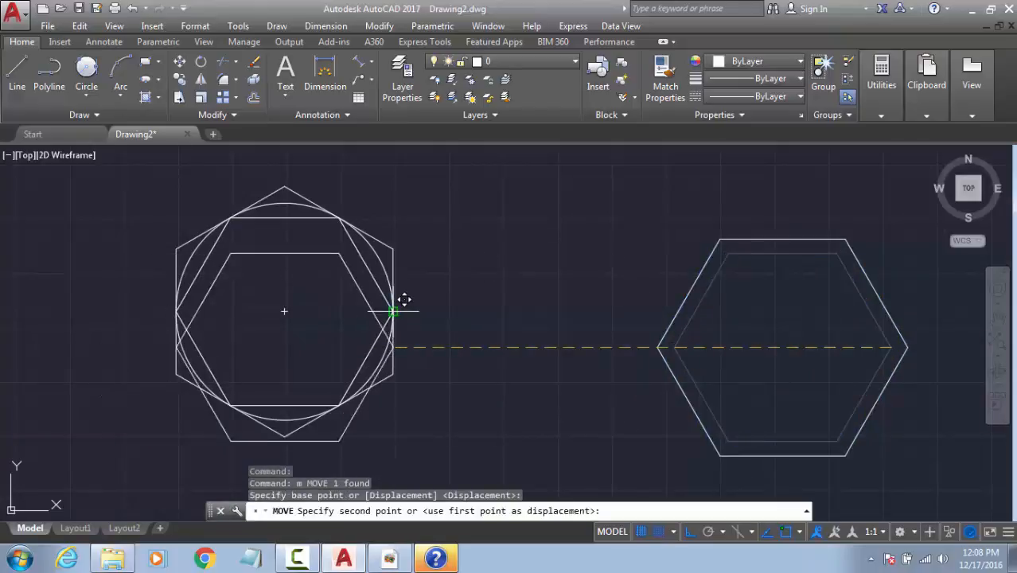
{"action": "left_click", "coordinate": [393, 309]}
Step: Erase the hexagon inscribed in the circle and undo the deletion
{"action": "left_click", "coordinate": [280, 217]}
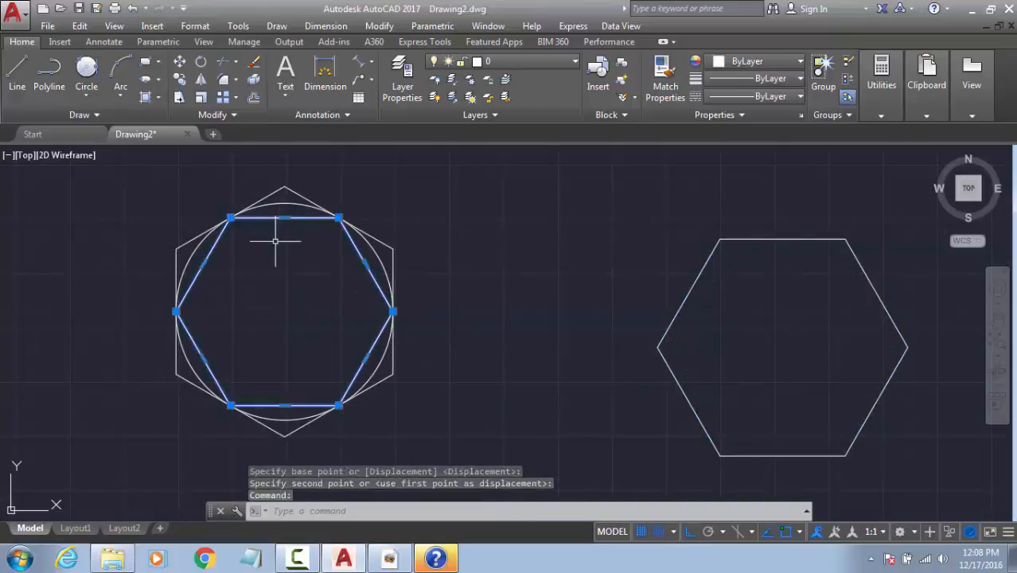
{"action": "key", "text": "Delete"}
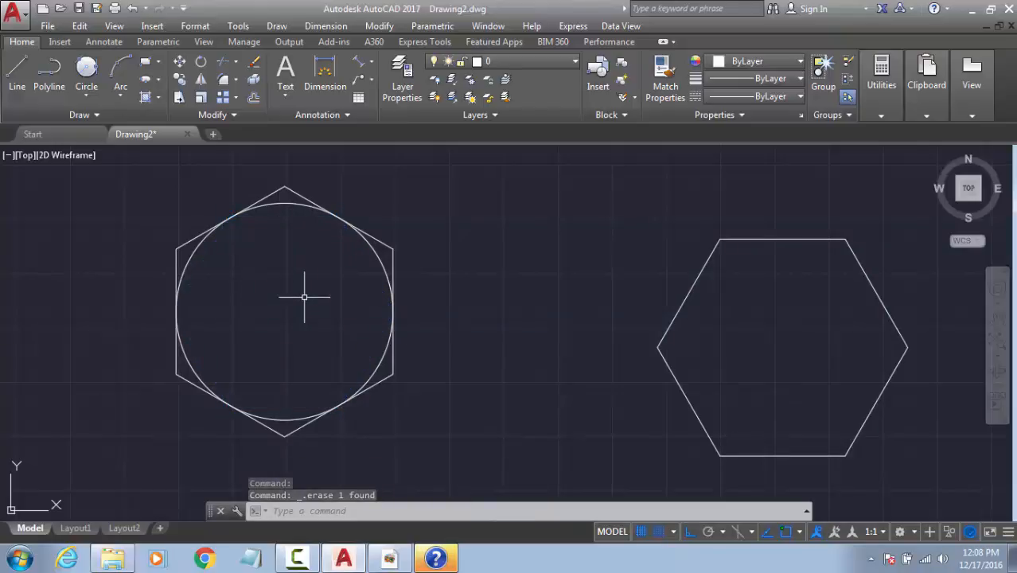
{"action": "key", "text": "Escape"}
{"action": "key", "text": "Escape"}
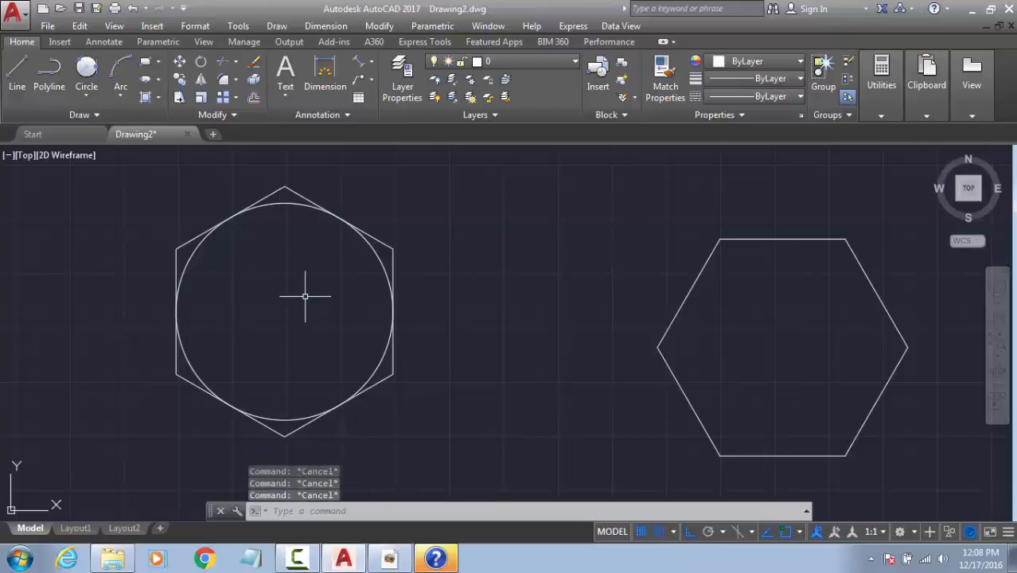
{"action": "key", "text": "ctrl+z"}
Step: Highlight the hexagon around the circle, the separate hexagon and the circle in turn to compare them
{"action": "left_click", "coordinate": [273, 199]}
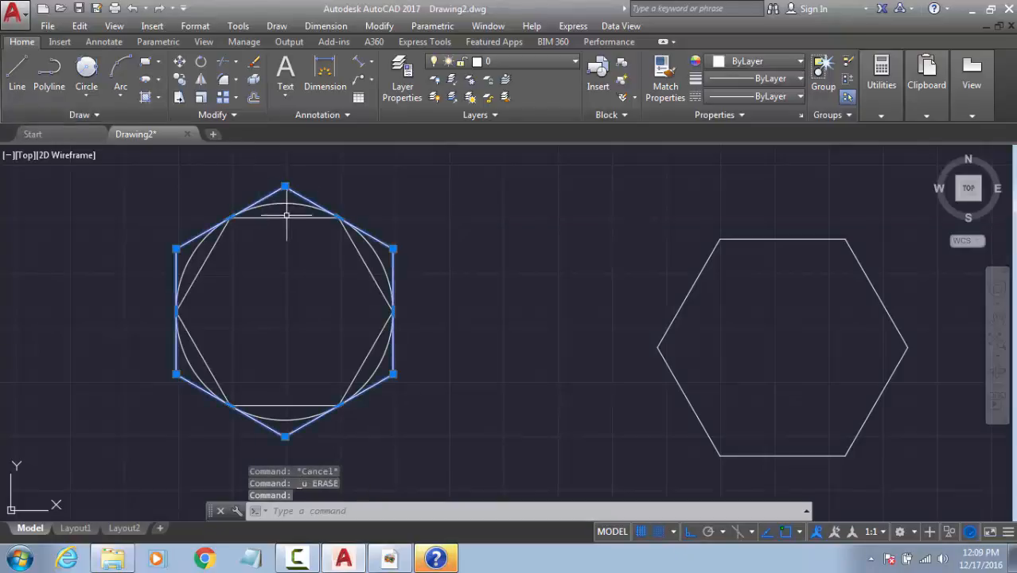
{"action": "key", "text": "Escape"}
{"action": "key", "text": "Escape"}
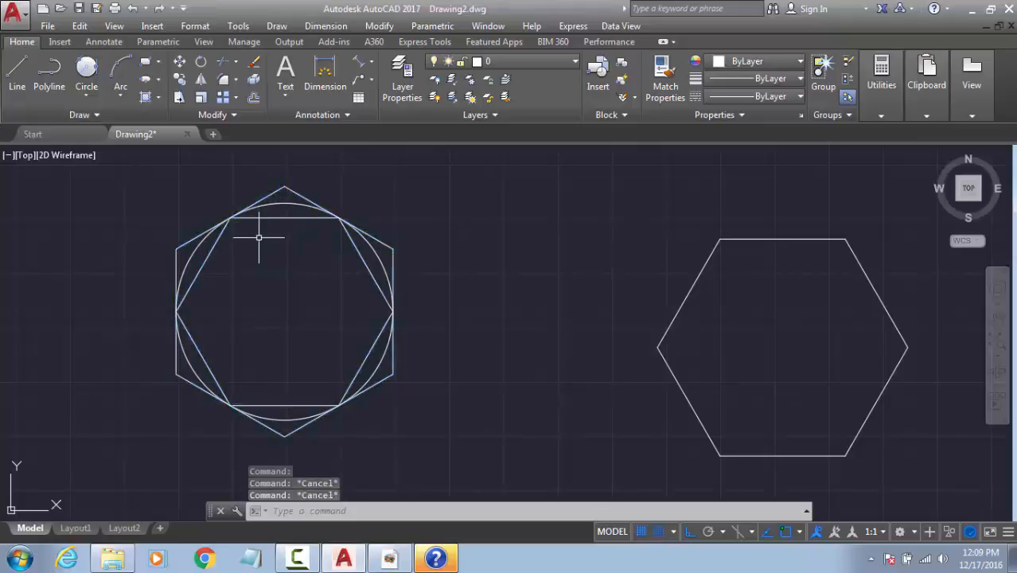
{"action": "left_click", "coordinate": [818, 239]}
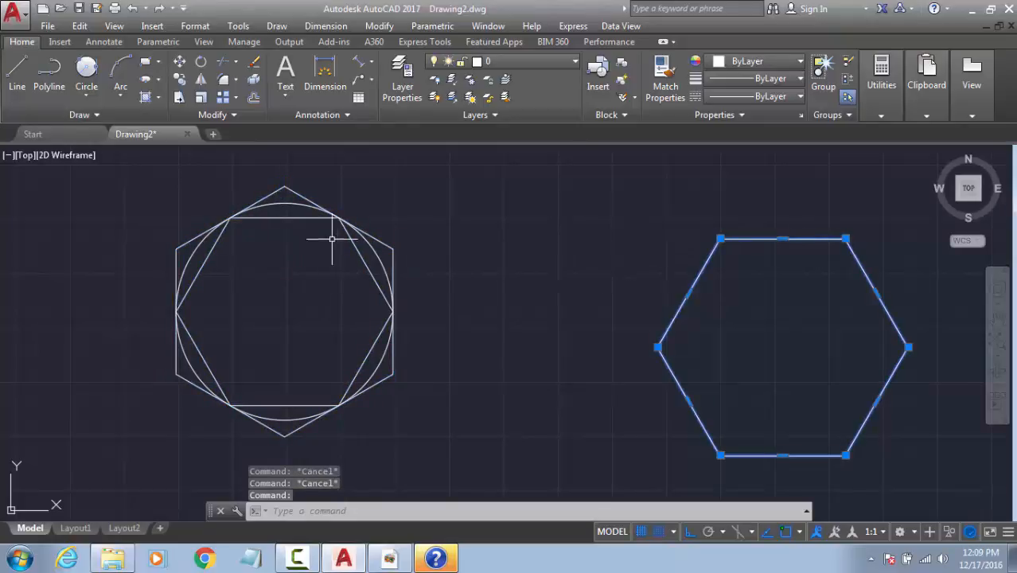
{"action": "key", "text": "Escape"}
{"action": "left_click", "coordinate": [283, 208]}
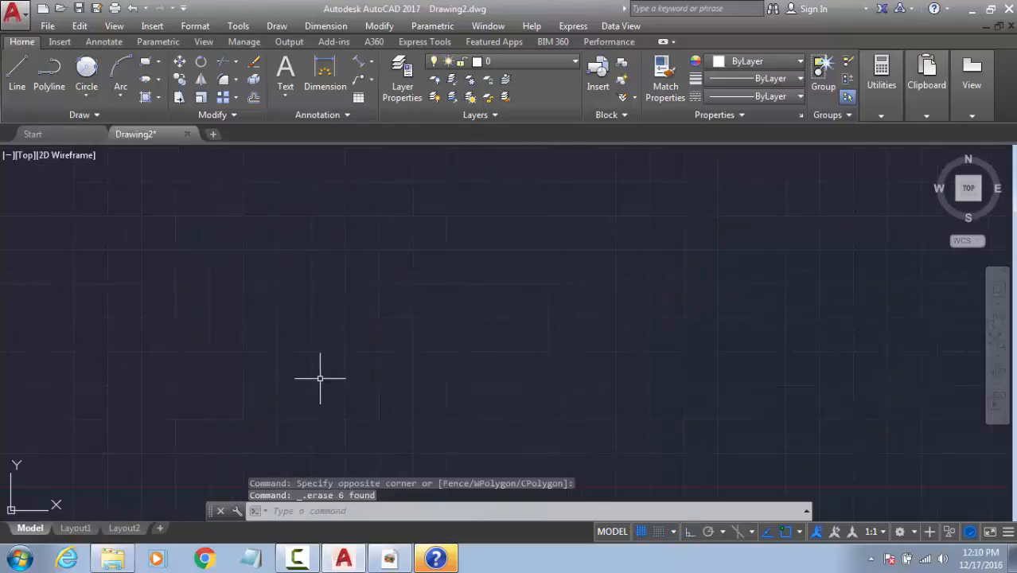
Step: Undo the last erase and delete the two construction lines that cross inside the large hexagon
{"action": "key", "text": "ctrl+z"}
{"action": "left_click", "coordinate": [543, 190]}
{"action": "left_click", "coordinate": [442, 186]}
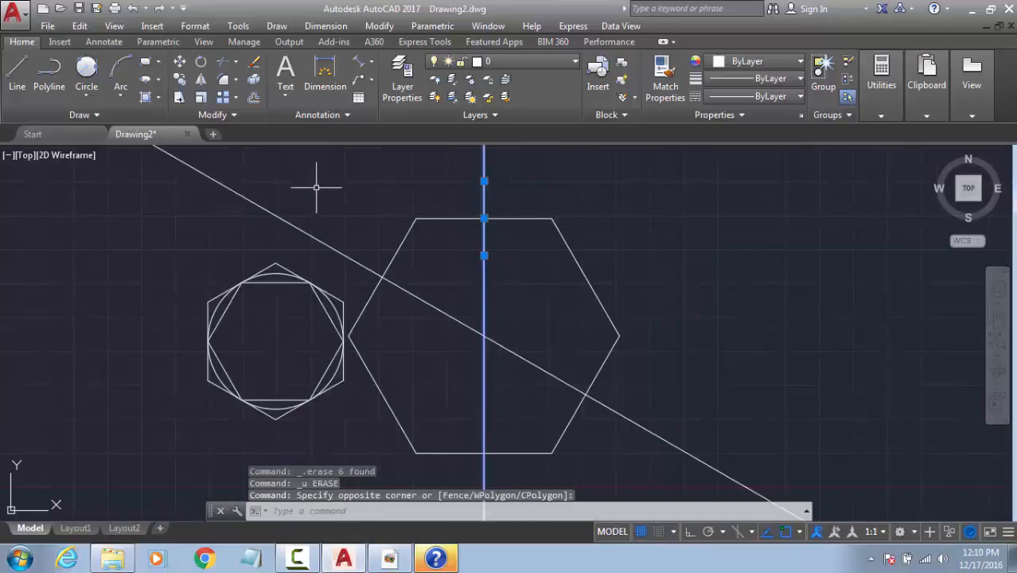
{"action": "left_click", "coordinate": [163, 235]}
{"action": "left_click", "coordinate": [435, 192]}
{"action": "left_click", "coordinate": [268, 159]}
{"action": "left_click", "coordinate": [165, 247]}
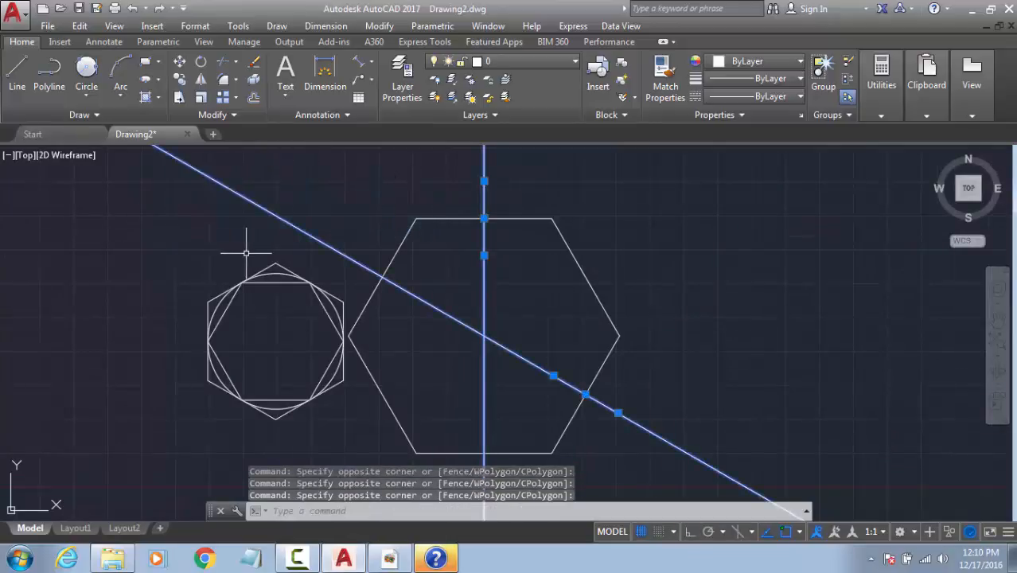
{"action": "key", "text": "Delete"}
Step: Erase the circle together with its inscribed and circumscribed hexagons, leaving only the large hexagon
{"action": "left_click", "coordinate": [254, 267]}
{"action": "left_click", "coordinate": [155, 318]}
{"action": "key", "text": "Delete"}
{"action": "middle_click_drag", "start_coordinate": [392, 319], "coordinate": [365, 373]}
{"action": "key", "text": "Escape"}
{"action": "key", "text": "Escape"}
Step: Place one freehand copy of the large hexagon to its right and end the Copy command
{"action": "left_click", "coordinate": [478, 269]}
{"action": "left_click", "coordinate": [403, 216]}
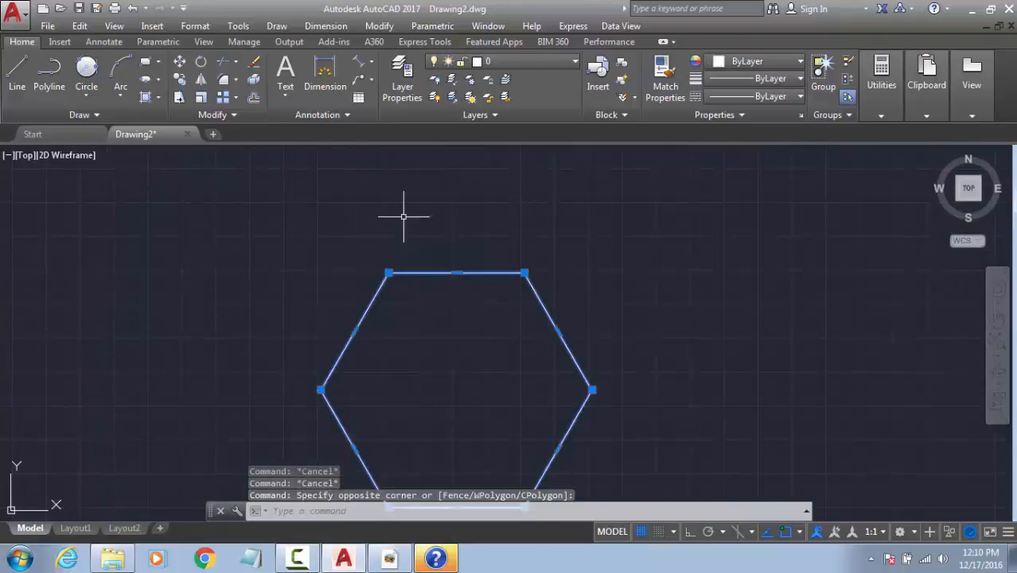
{"action": "scroll", "coordinate": [403, 216], "scroll_direction": "down", "scroll_amount": 3}
{"action": "type", "text": "co"}
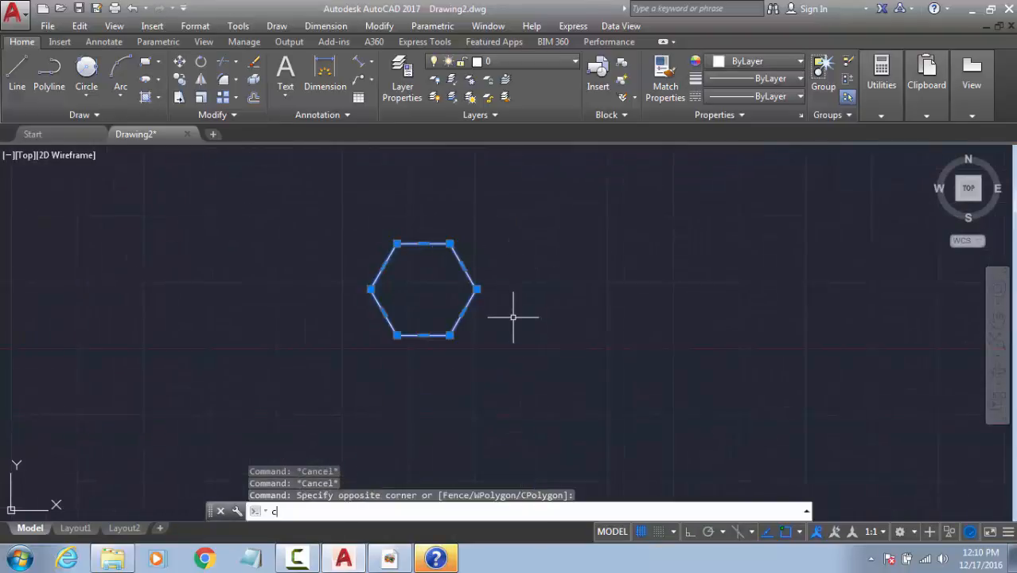
{"action": "key", "text": "Return"}
{"action": "left_click", "coordinate": [488, 379]}
{"action": "left_click", "coordinate": [701, 370]}
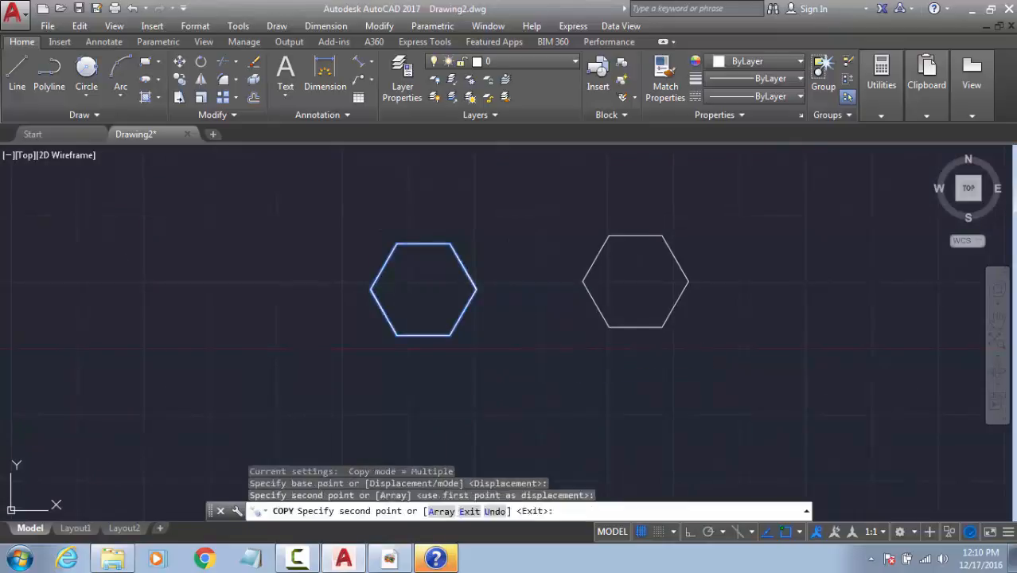
{"action": "key", "text": "Escape"}
Step: Erase the copied hexagon on the right, keeping the original
{"action": "left_click", "coordinate": [696, 250]}
{"action": "left_click", "coordinate": [556, 276]}
{"action": "key", "text": "Delete"}
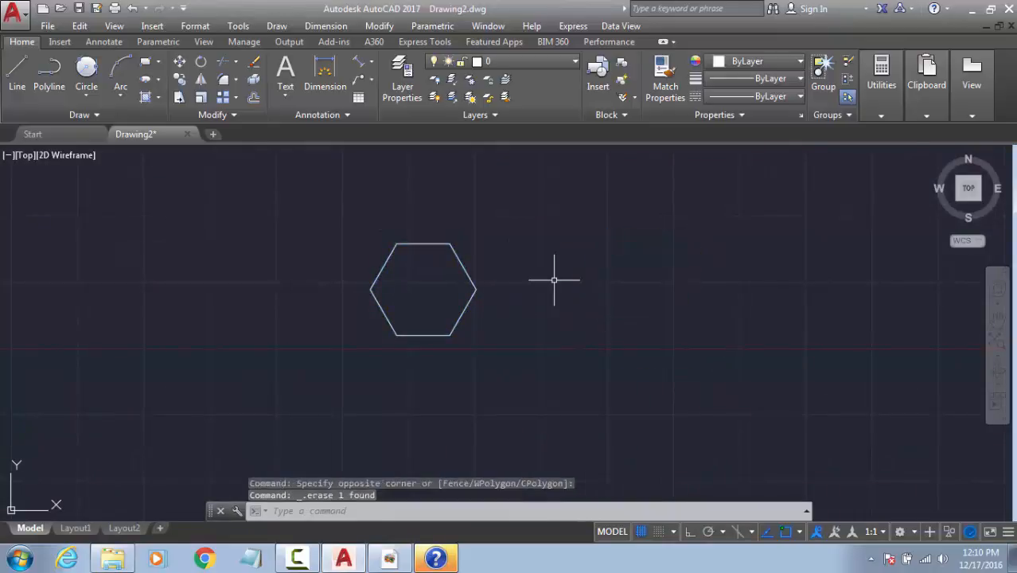
{"action": "left_click", "coordinate": [474, 315]}
{"action": "left_click", "coordinate": [319, 280]}
{"action": "type", "text": "c"}
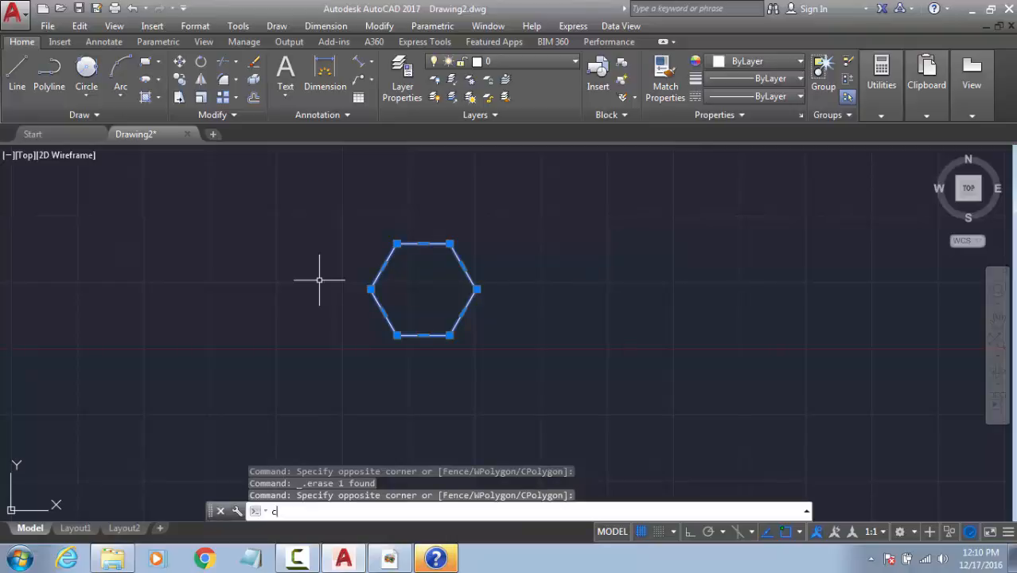
{"action": "key", "text": "Escape"}
Step: Copy the hexagon from its lower-left corner, placing copies to its right at distances 300, 600 and 900
{"action": "type", "text": "co"}
{"action": "key", "text": "Return"}
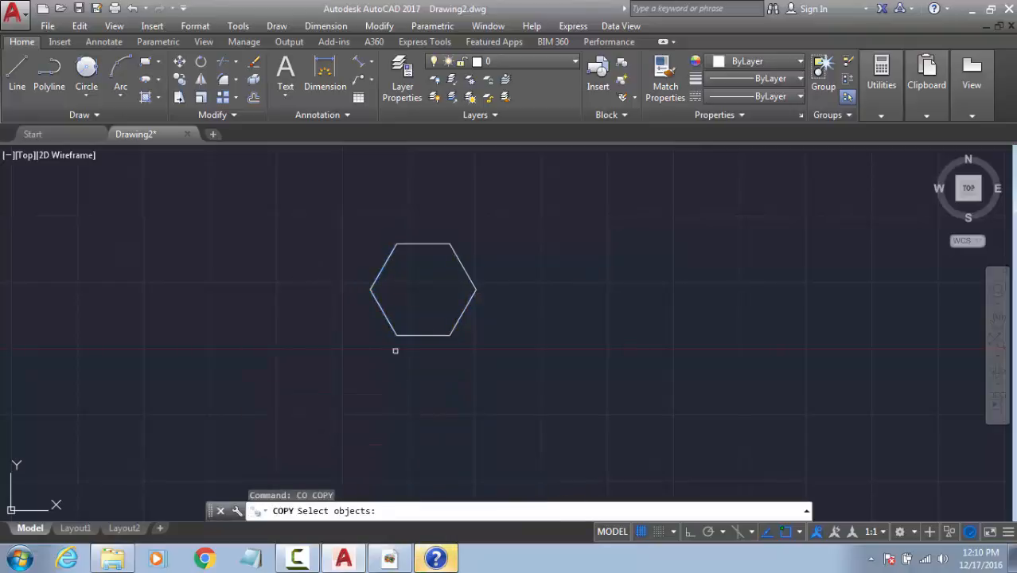
{"action": "left_click", "coordinate": [530, 338]}
{"action": "left_click", "coordinate": [263, 164]}
{"action": "key", "text": "Return"}
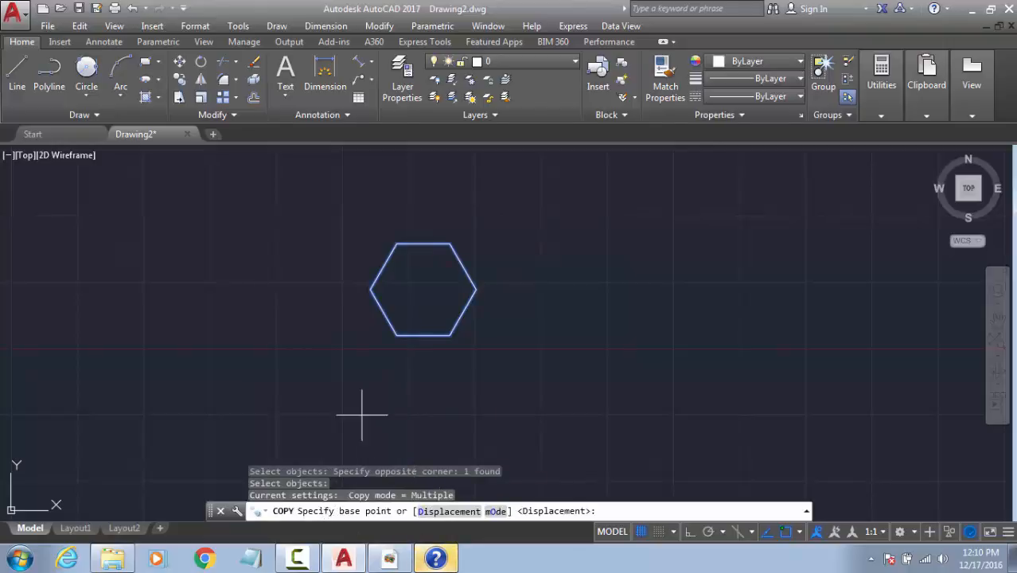
{"action": "left_click", "coordinate": [396, 335]}
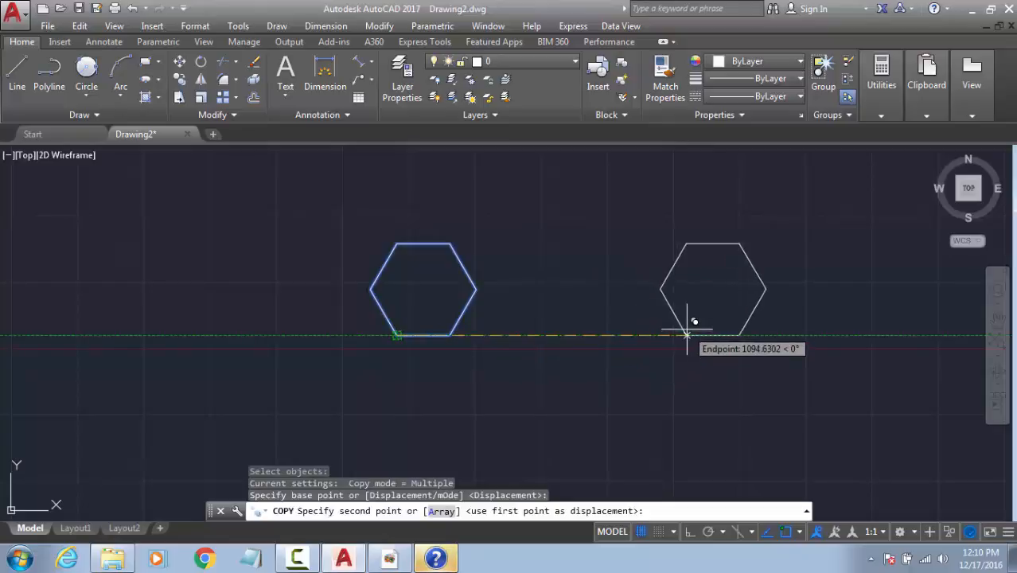
{"action": "type", "text": "300"}
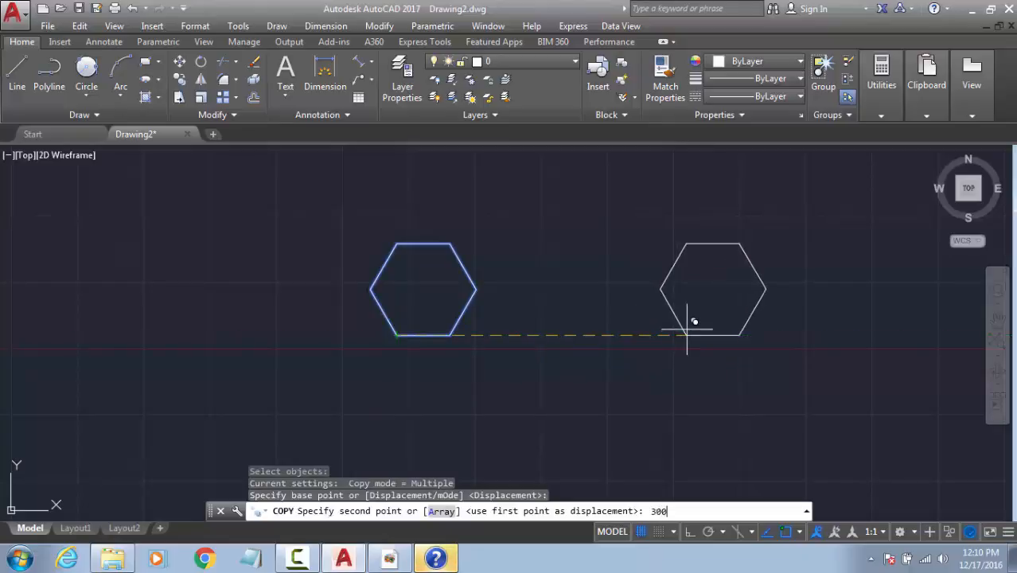
{"action": "key", "text": "Return"}
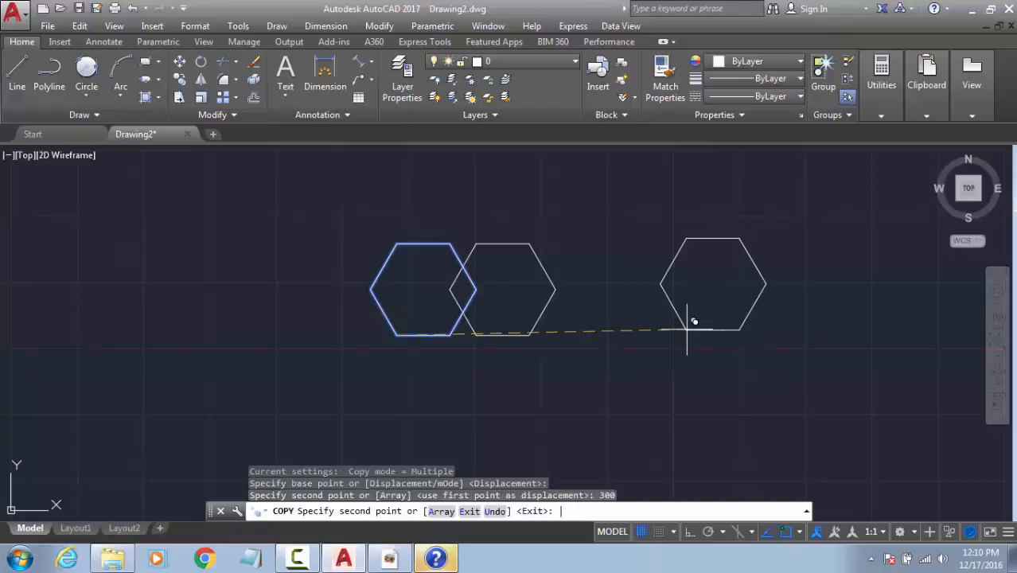
{"action": "type", "text": "600"}
{"action": "key", "text": "Return"}
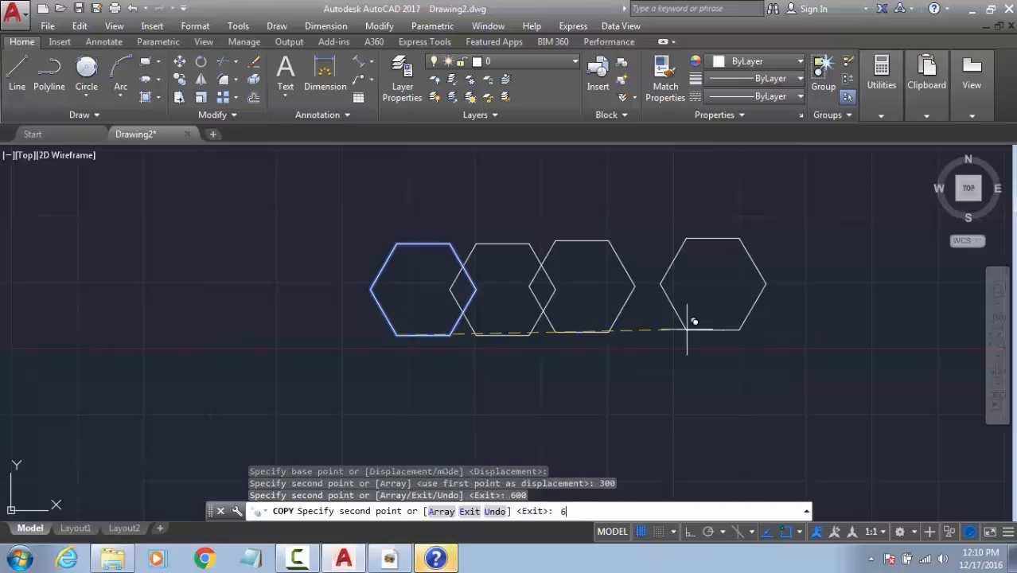
{"action": "type", "text": "900"}
{"action": "key", "text": "Return"}
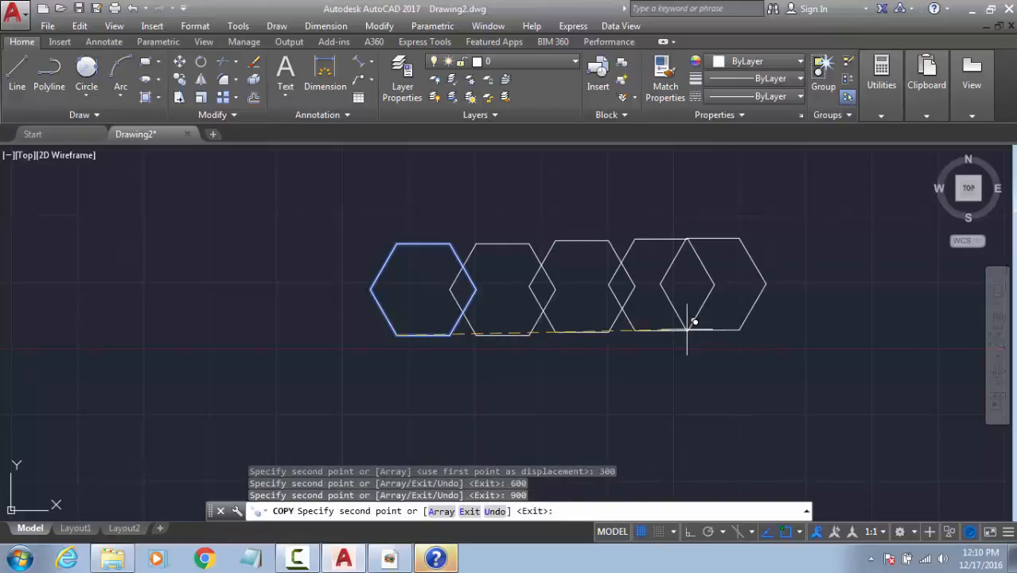
Step: Place a further copy of the hexagon to the right of the original at distance 1200
{"action": "type", "text": "1200"}
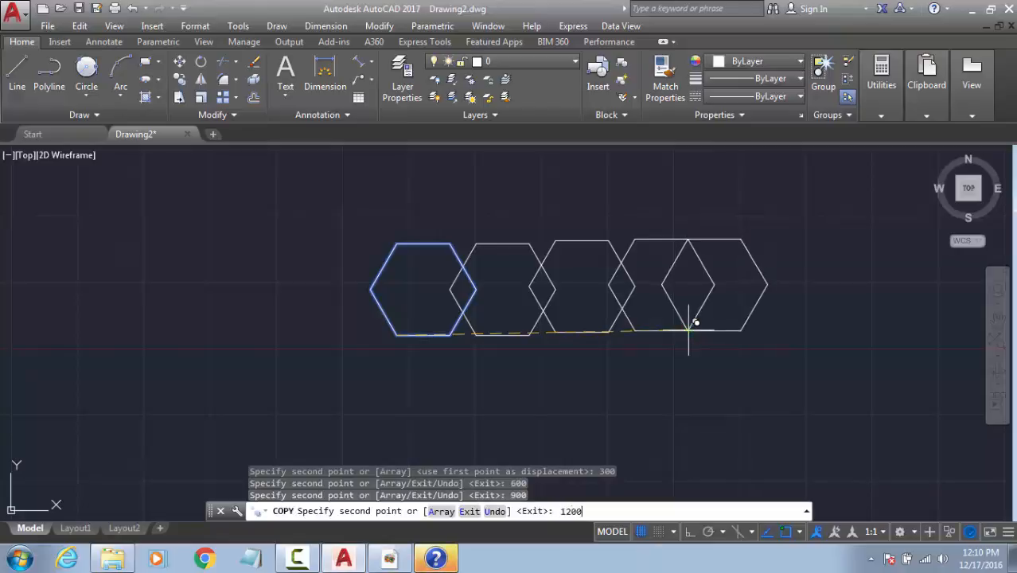
{"action": "key", "text": "Return"}
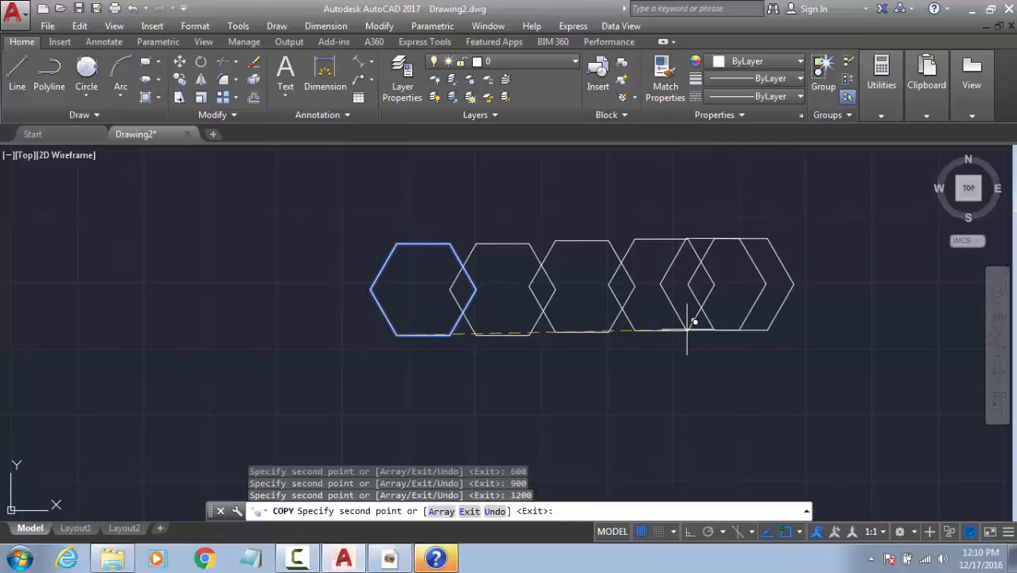
Step: Place a copy of the hexagon below the row at distance 600, end the Copy command and erase that copy
{"action": "middle_click_drag", "start_coordinate": [397, 439], "coordinate": [402, 216]}
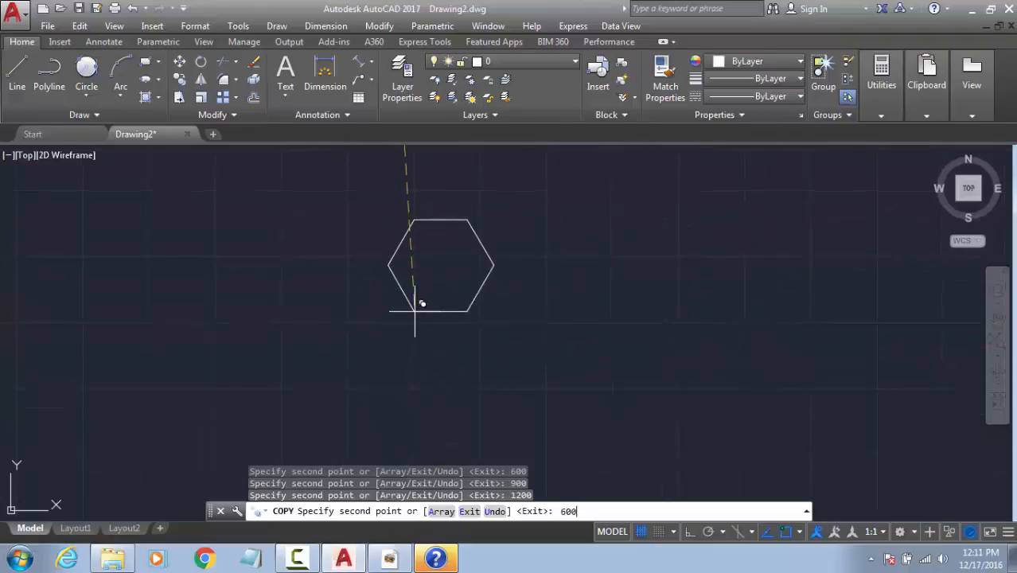
{"action": "key", "text": "Return"}
{"action": "middle_click_drag", "start_coordinate": [445, 252], "coordinate": [477, 290]}
{"action": "key", "text": "Escape"}
{"action": "key", "text": "Escape"}
{"action": "left_click_drag", "start_coordinate": [535, 291], "coordinate": [465, 329]}
{"action": "key", "text": "Delete"}
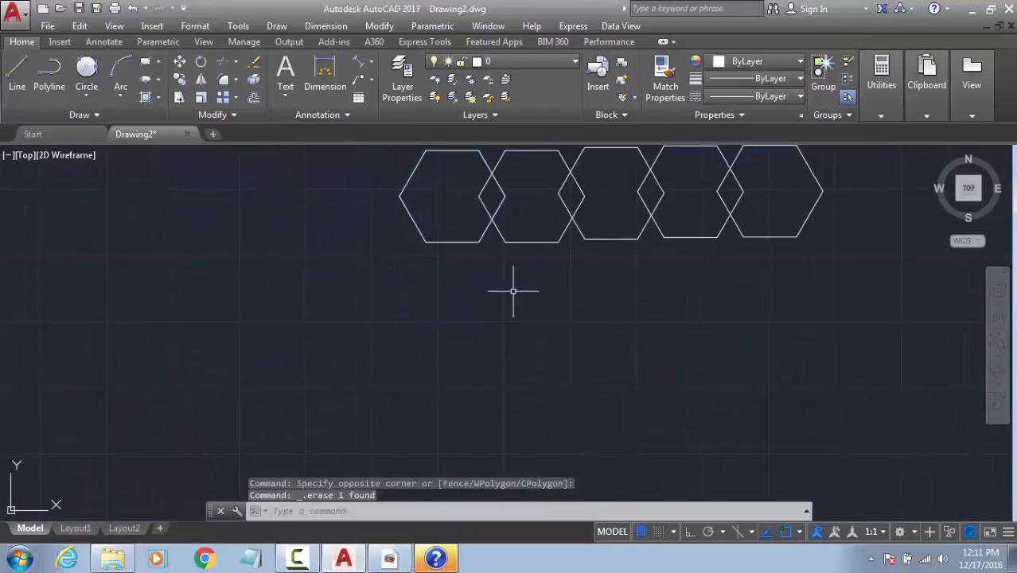
{"action": "middle_click_drag", "start_coordinate": [517, 284], "coordinate": [449, 324]}
{"action": "left_click_drag", "start_coordinate": [787, 261], "coordinate": [683, 280]}
{"action": "middle_click_drag", "start_coordinate": [660, 390], "coordinate": [510, 390]}
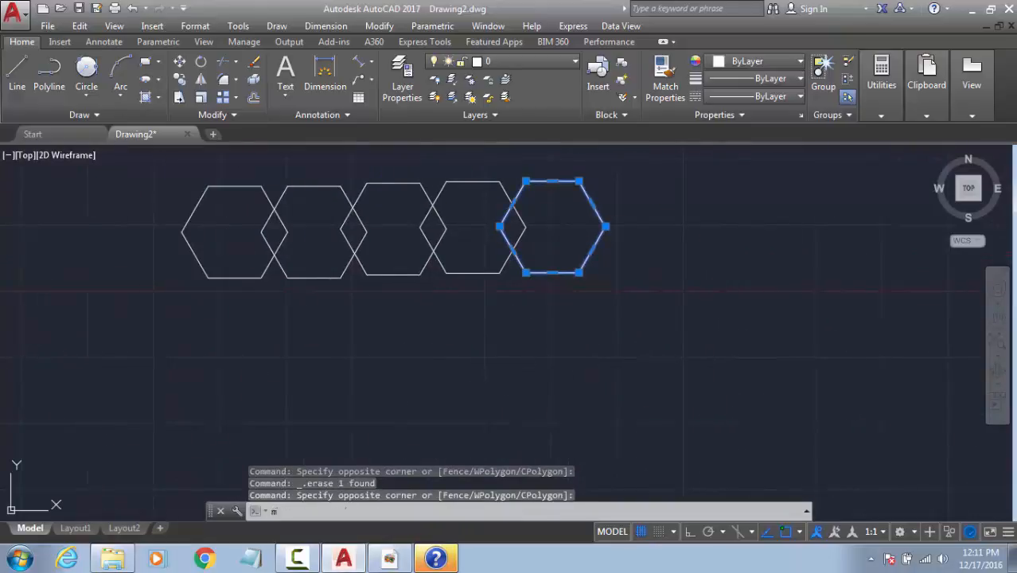
{"action": "type", "text": "m"}
{"action": "key", "text": "Return"}
{"action": "left_click", "coordinate": [542, 341]}
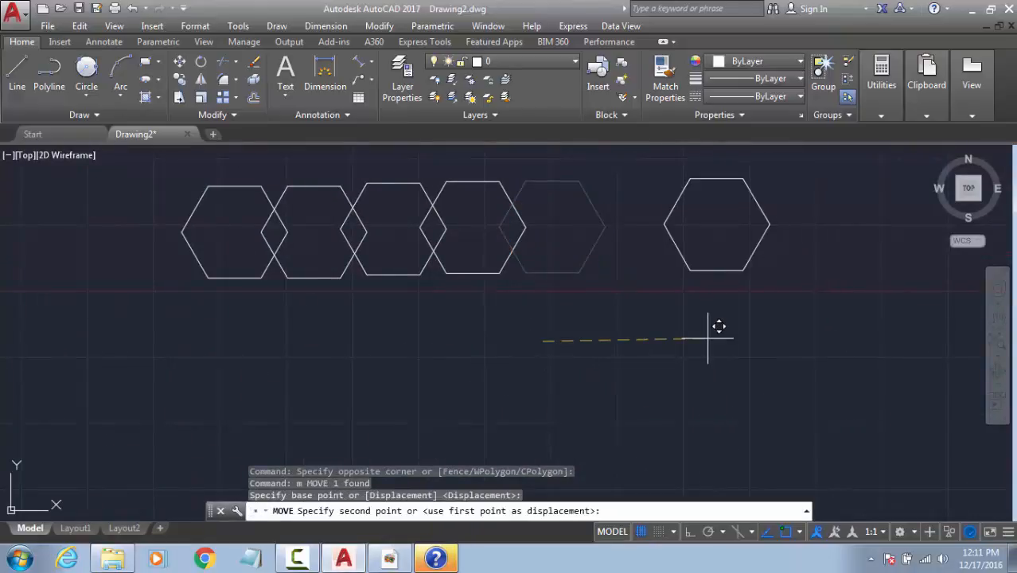
{"action": "key", "text": "Escape"}
Step: Move the rightmost hexagon 600 to the right from its lower-left corner, with Ortho turned on
{"action": "left_click_drag", "start_coordinate": [628, 245], "coordinate": [556, 272]}
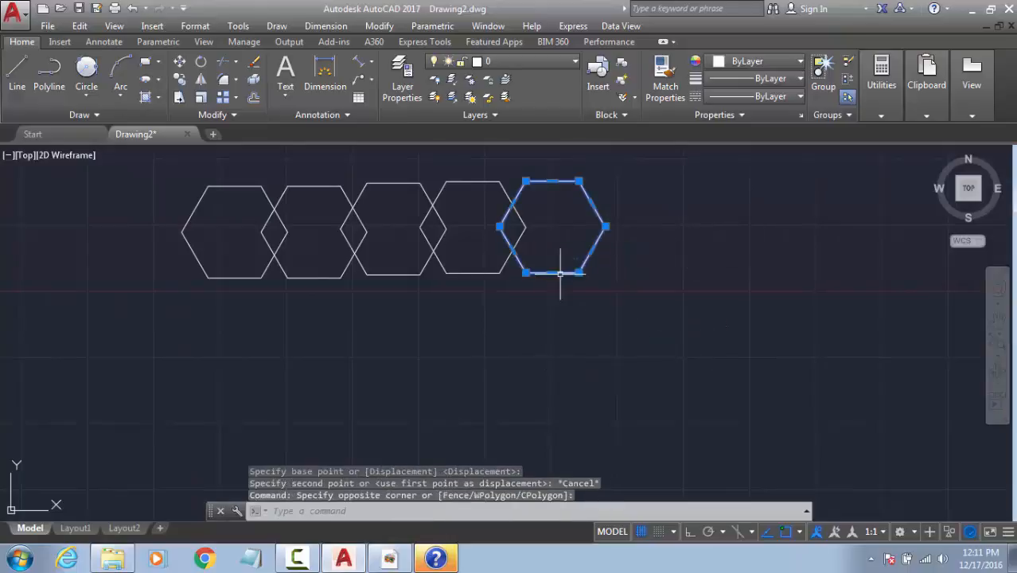
{"action": "key", "text": "Return"}
{"action": "left_click", "coordinate": [526, 273]}
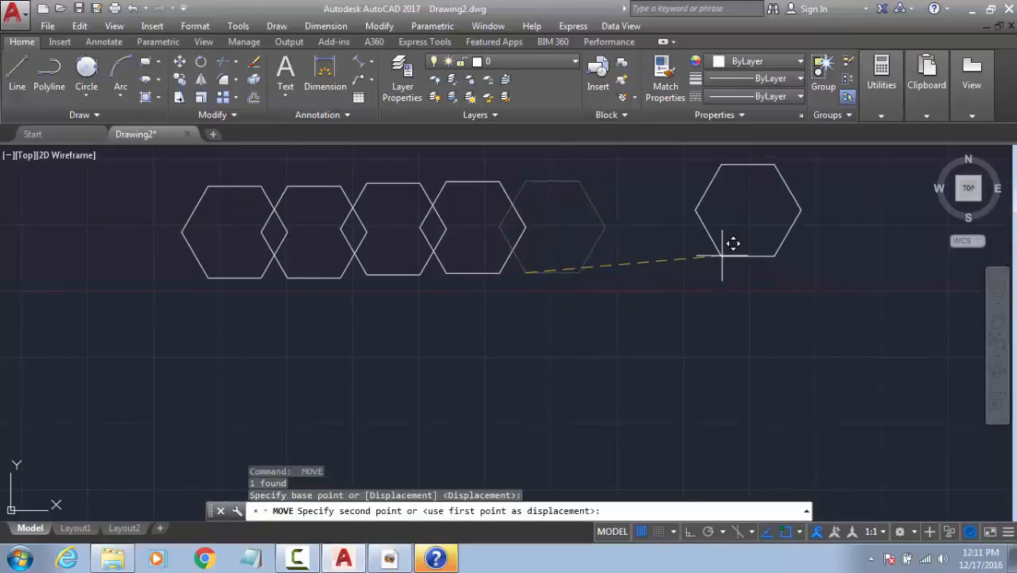
{"action": "left_click", "coordinate": [690, 531]}
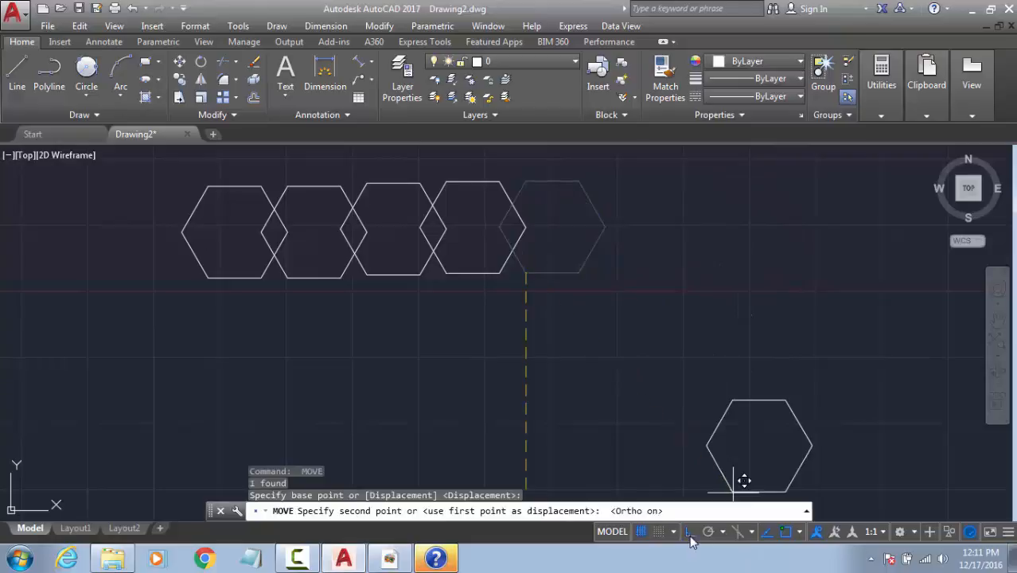
{"action": "type", "text": "600"}
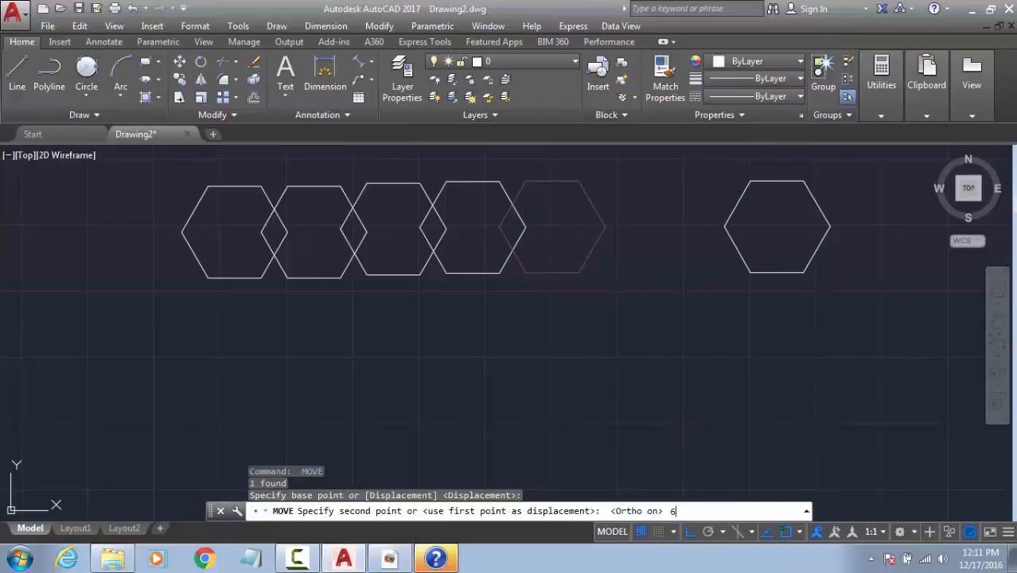
{"action": "key", "text": "Return"}
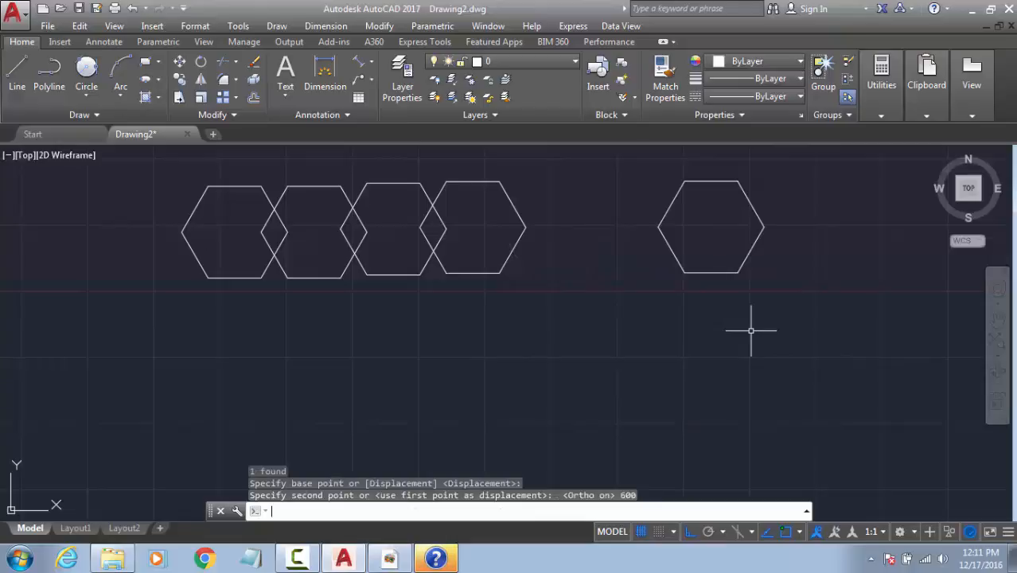
Step: Move the separated hexagon by its lower-left corner onto the upper-right corner of the row's last hexagon
{"action": "left_click", "coordinate": [687, 284]}
{"action": "left_click", "coordinate": [597, 268]}
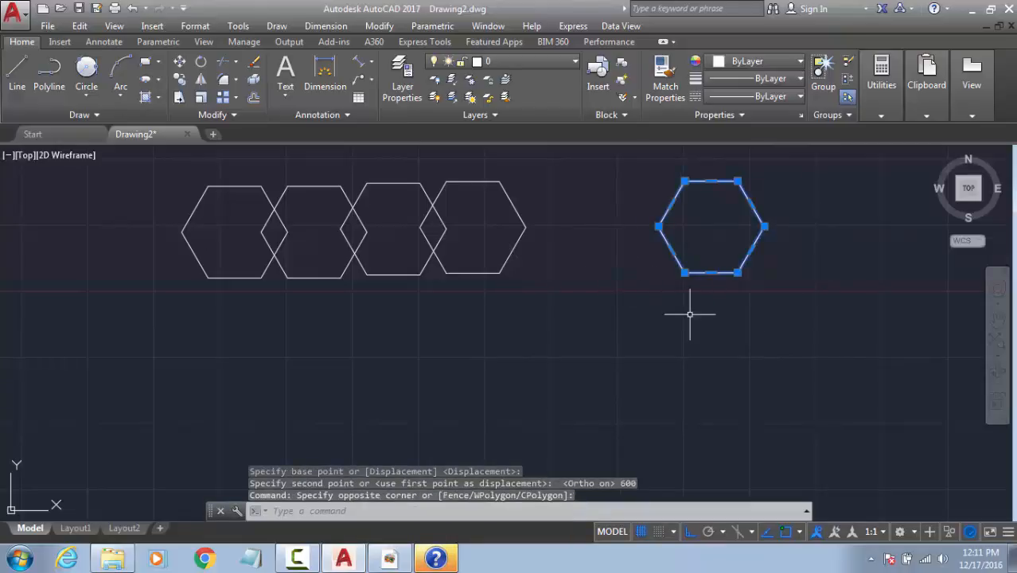
{"action": "type", "text": "m"}
{"action": "key", "text": "Return"}
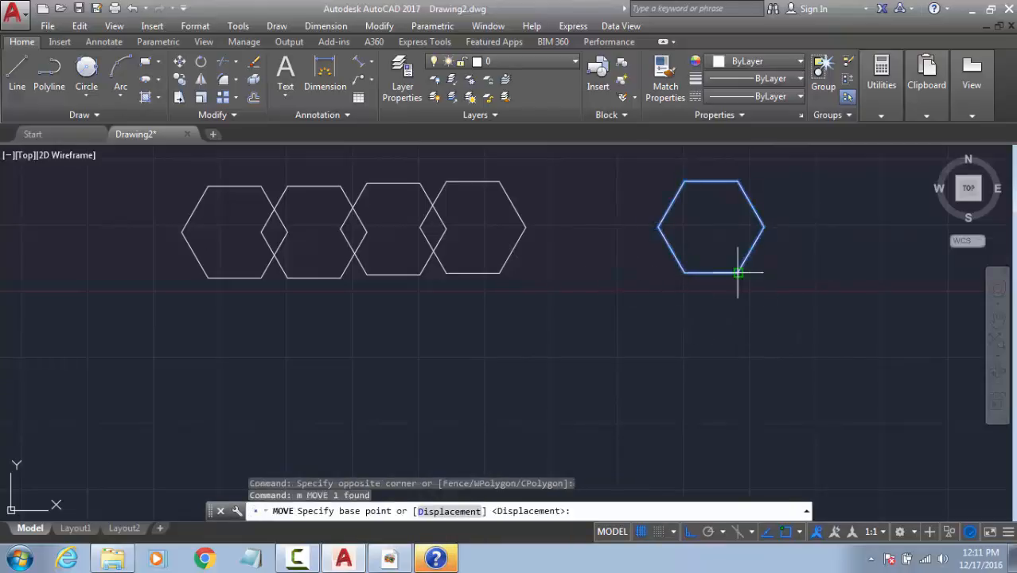
{"action": "left_click", "coordinate": [684, 273]}
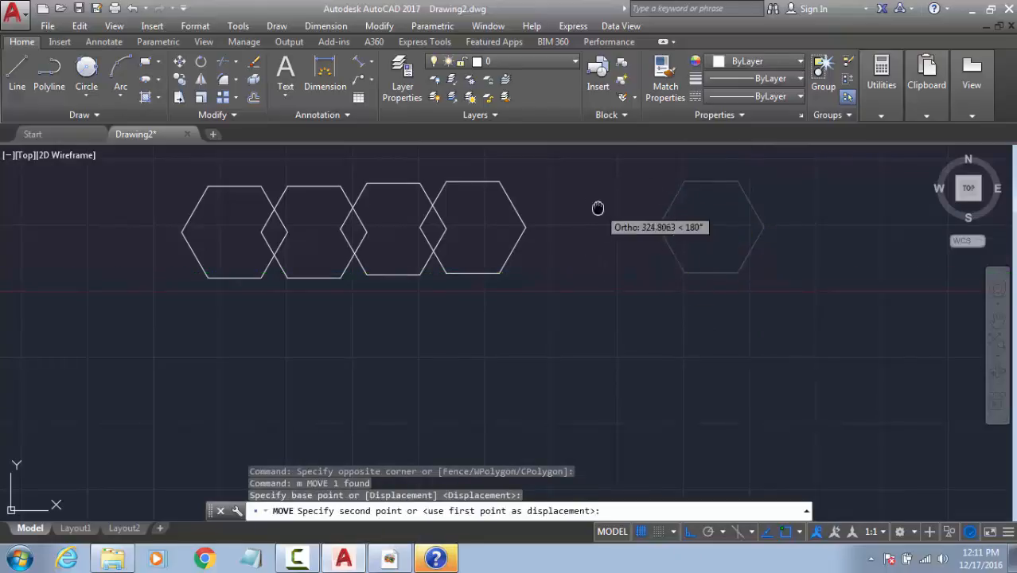
{"action": "middle_click_drag", "start_coordinate": [596, 209], "coordinate": [686, 364]}
{"action": "left_click", "coordinate": [588, 335]}
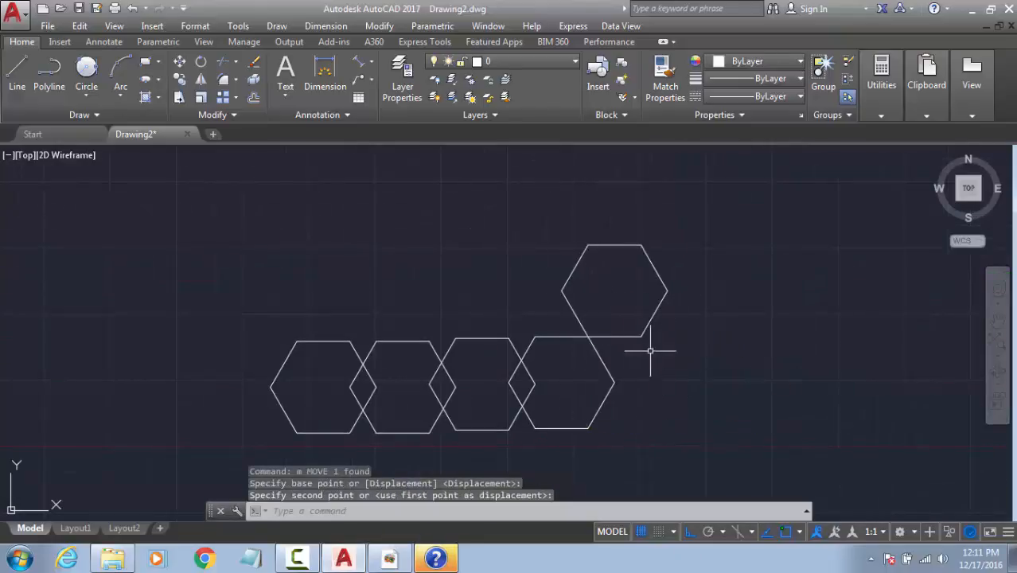
Step: Move the upper hexagon 900 to the left, using a freehand base point away from the shapes
{"action": "left_click", "coordinate": [658, 284]}
{"action": "left_click", "coordinate": [604, 294]}
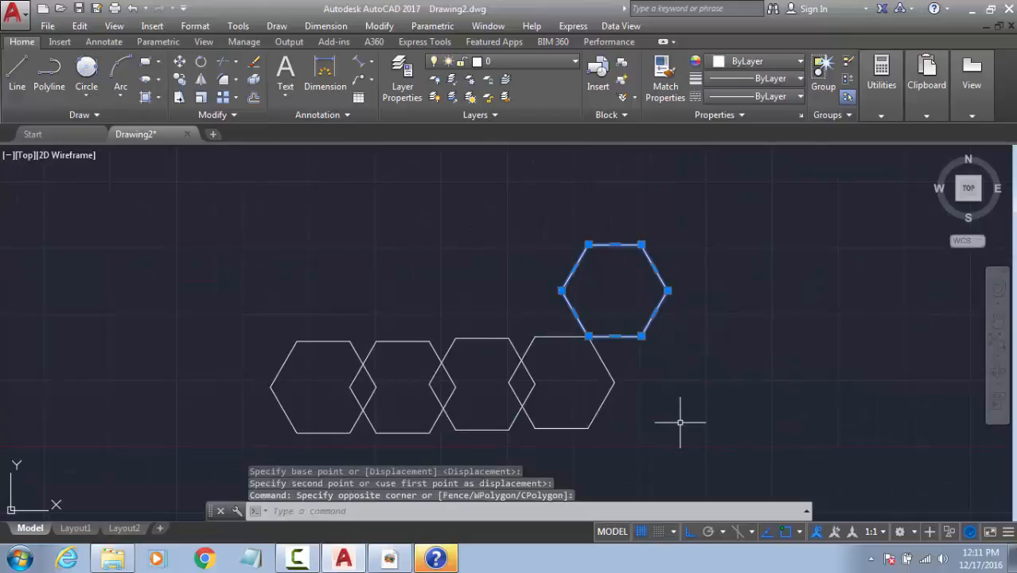
{"action": "key", "text": "space"}
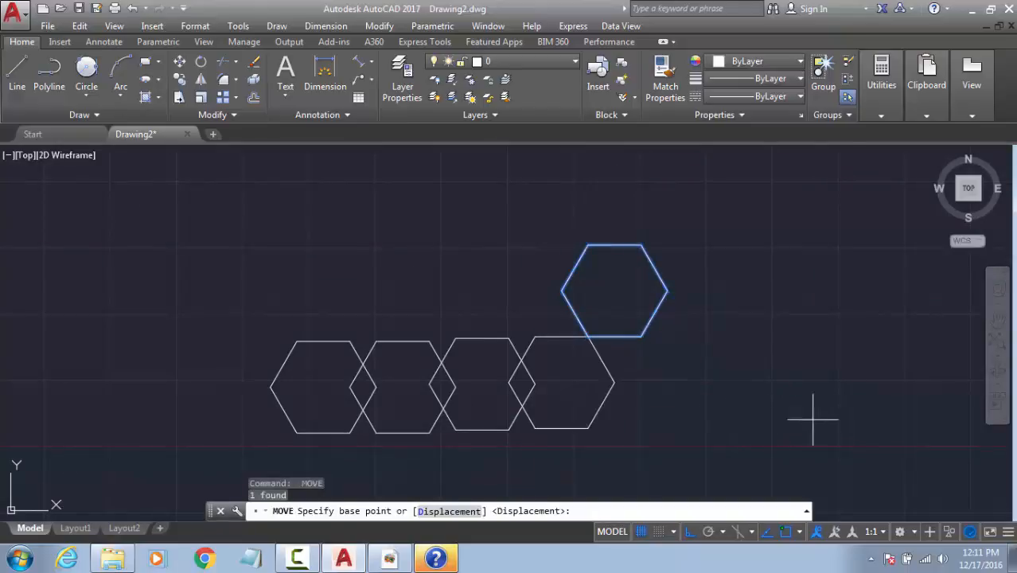
{"action": "left_click", "coordinate": [944, 434]}
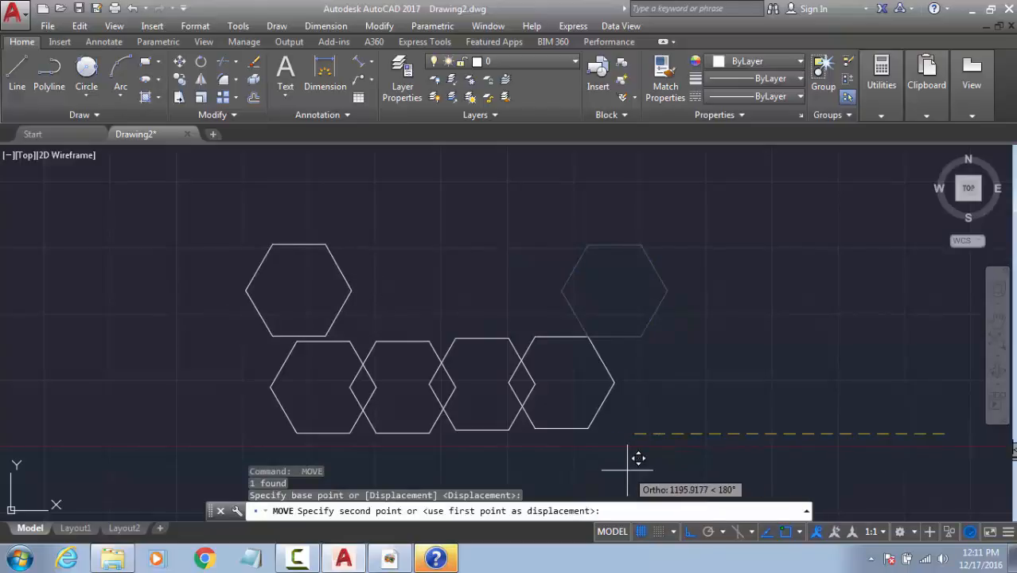
{"action": "type", "text": "900"}
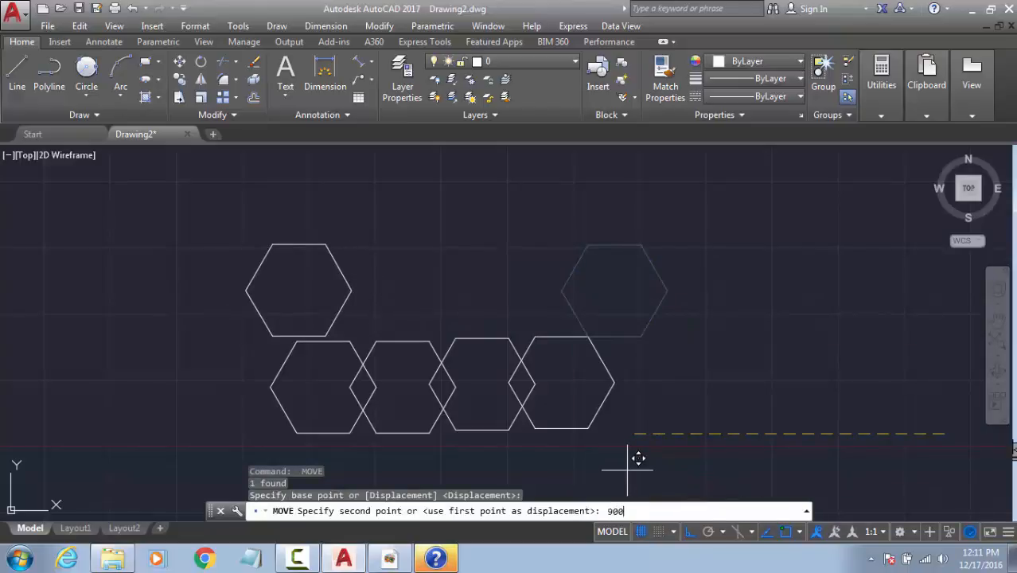
{"action": "key", "text": "Return"}
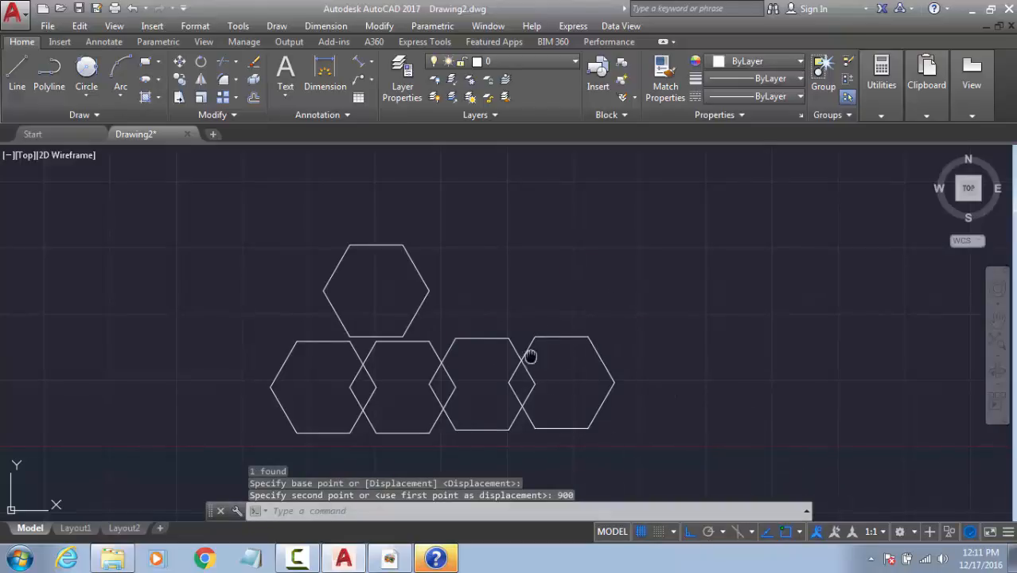
Step: Move the upper hexagon by its lower-left corner onto the upper-right corner of the row's first hexagon
{"action": "middle_click_drag", "start_coordinate": [530, 355], "coordinate": [596, 291]}
{"action": "left_click_drag", "start_coordinate": [517, 194], "coordinate": [456, 200]}
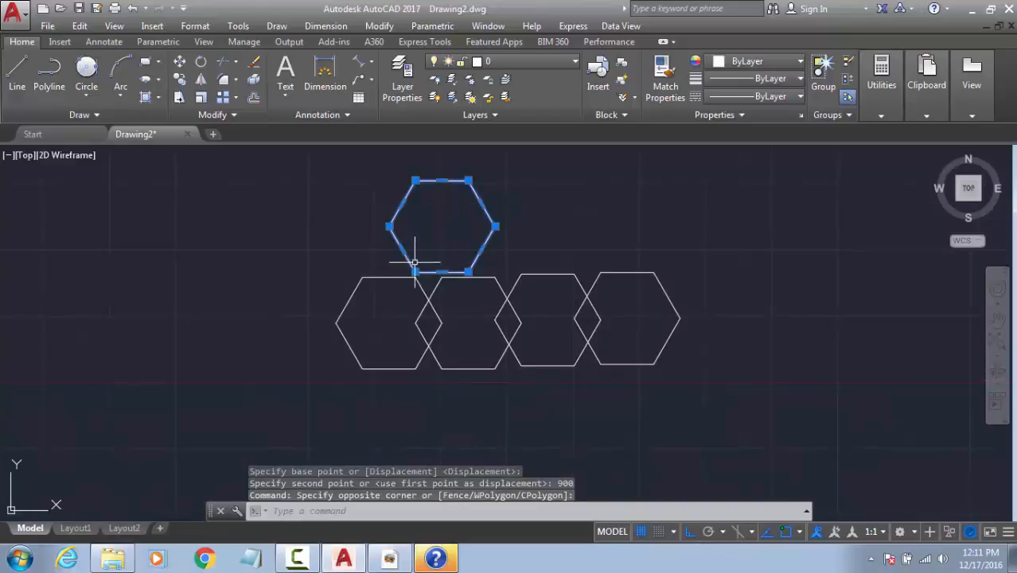
{"action": "scroll", "coordinate": [413, 261], "scroll_direction": "up", "scroll_amount": 4}
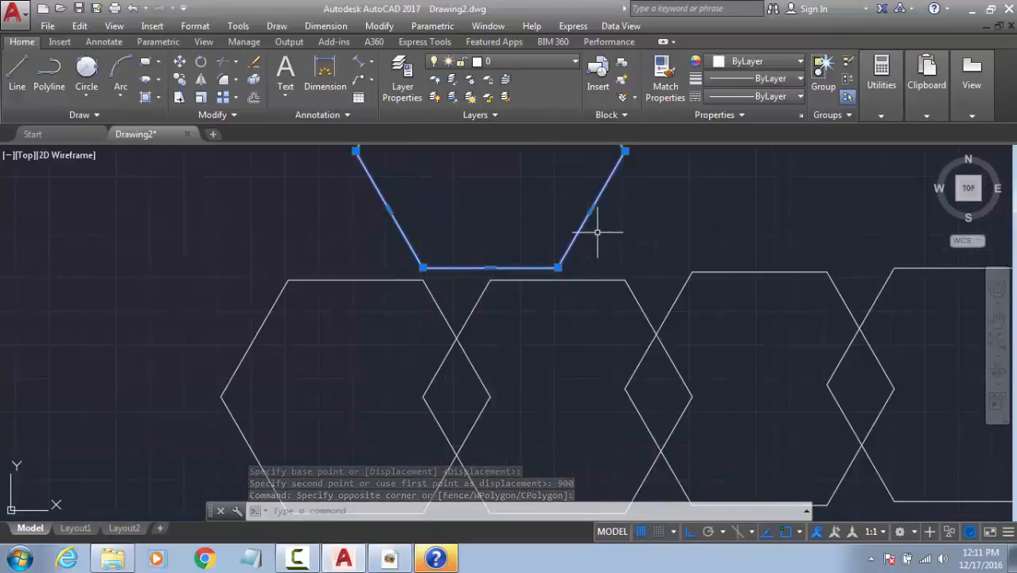
{"action": "type", "text": "m"}
{"action": "key", "text": "Return"}
{"action": "left_click", "coordinate": [422, 267]}
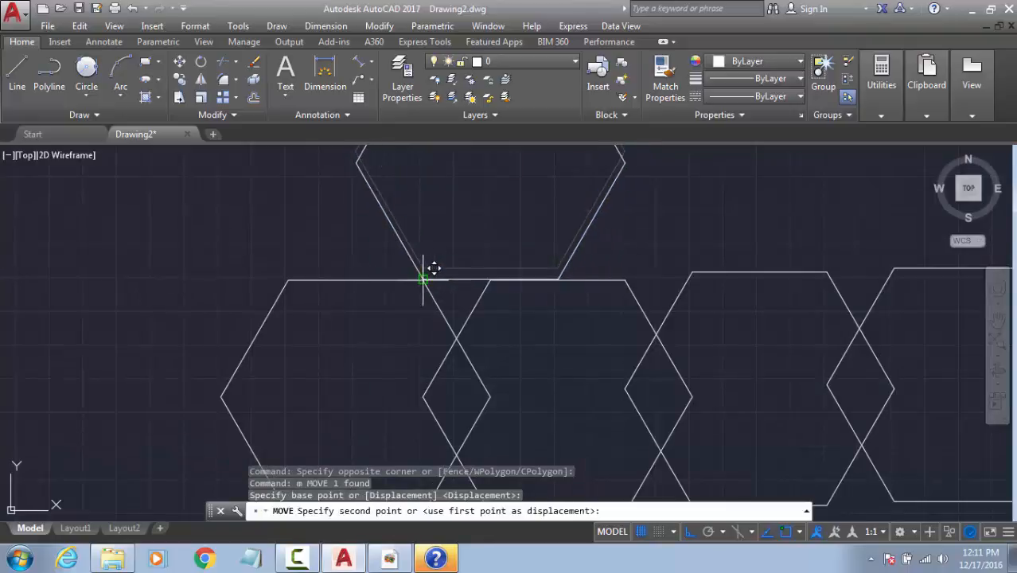
{"action": "left_click", "coordinate": [488, 279]}
{"action": "scroll", "coordinate": [519, 236], "scroll_direction": "down", "scroll_amount": 4}
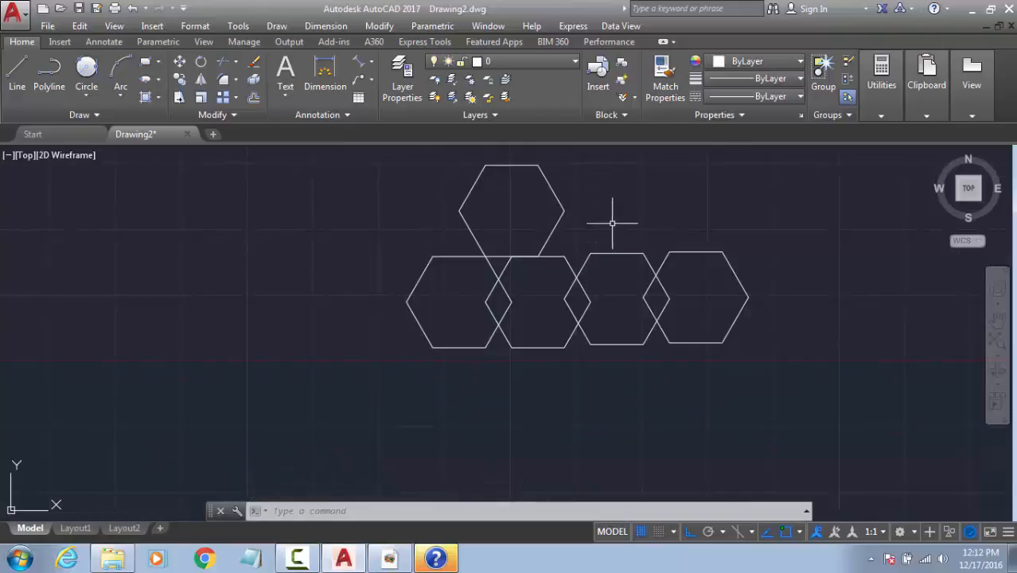
{"action": "left_click", "coordinate": [553, 231]}
{"action": "left_click", "coordinate": [334, 195]}
{"action": "key", "text": "Escape"}
{"action": "key", "text": "Escape"}
{"action": "left_click", "coordinate": [749, 216]}
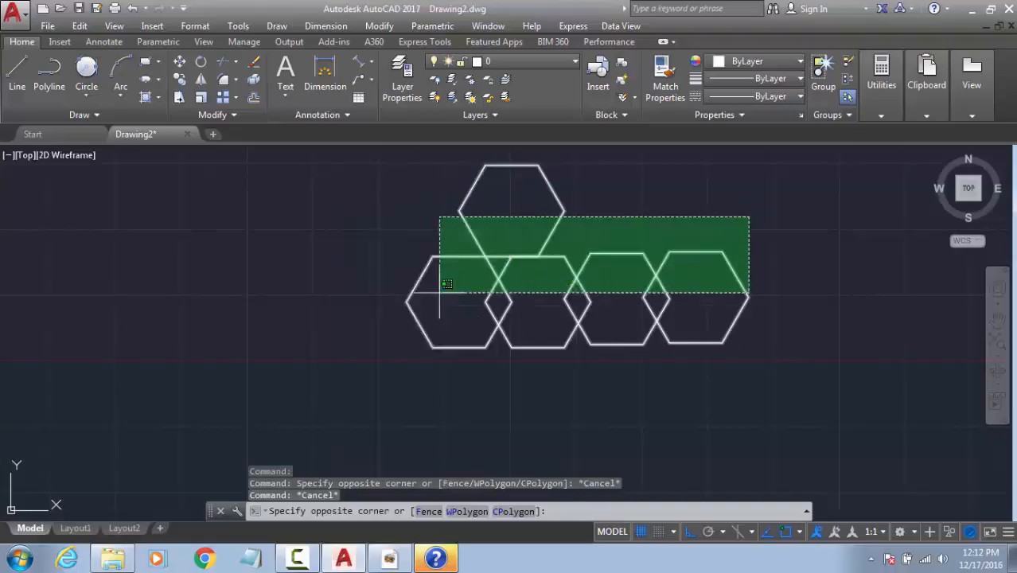
{"action": "left_click", "coordinate": [437, 286]}
{"action": "key", "text": "Escape"}
{"action": "left_click", "coordinate": [604, 238]}
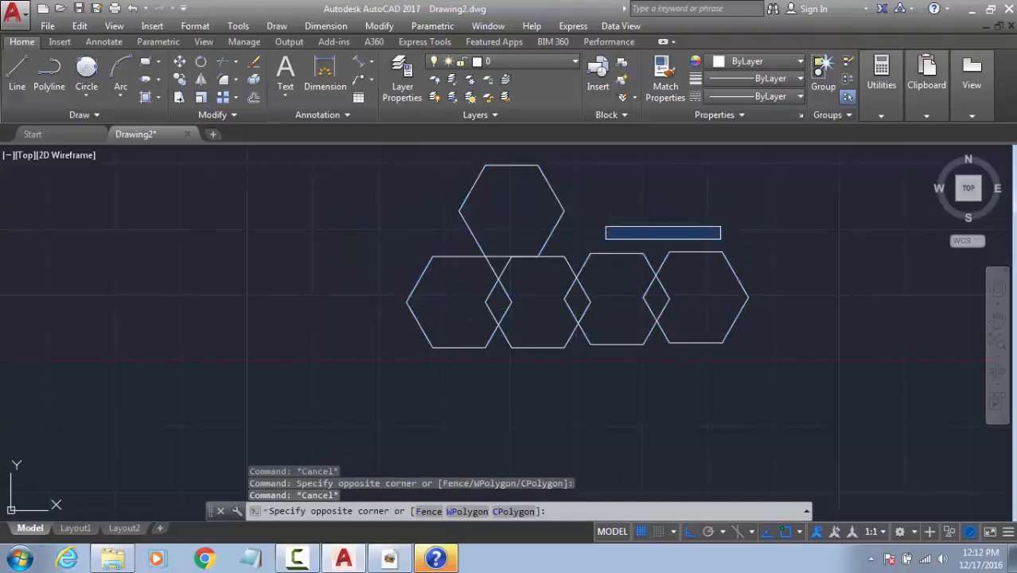
{"action": "key", "text": "Escape"}
Step: Move the last hexagon of the row horizontally to a freehand position well to the right of the group
{"action": "left_click", "coordinate": [639, 226]}
{"action": "left_click", "coordinate": [753, 358]}
{"action": "middle_click_drag", "start_coordinate": [738, 397], "coordinate": [530, 408]}
{"action": "type", "text": "m"}
{"action": "key", "text": "Return"}
{"action": "left_click", "coordinate": [622, 447]}
{"action": "left_click", "coordinate": [892, 397]}
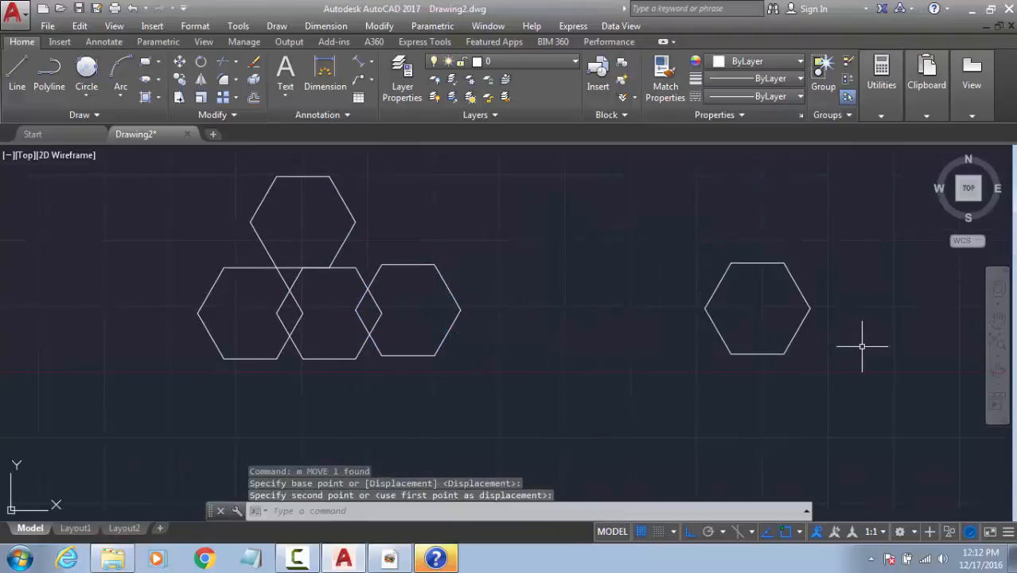
{"action": "key", "text": "Escape"}
{"action": "key", "text": "Escape"}
{"action": "type", "text": "tr"}
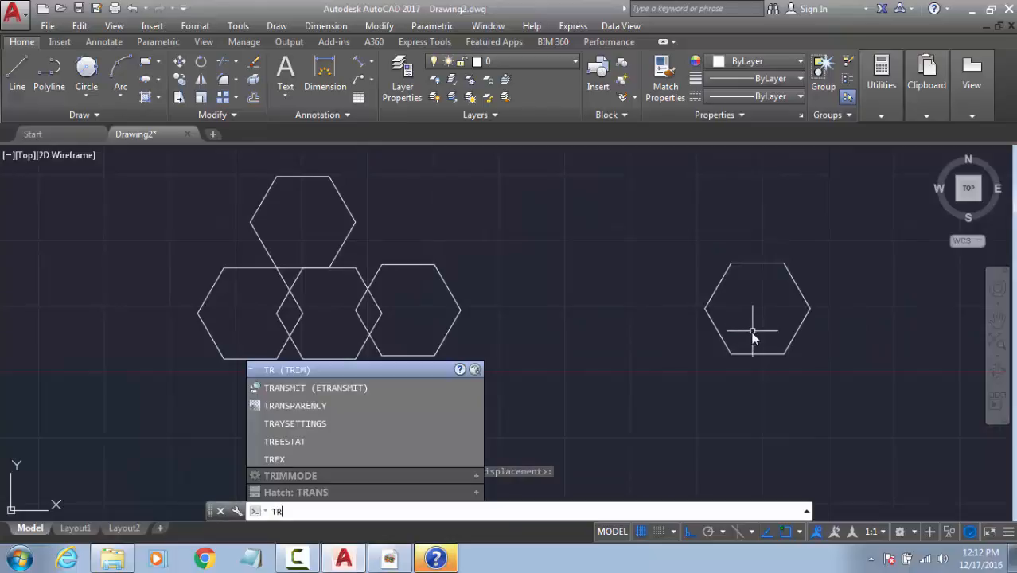
{"action": "type", "text": "c"}
{"action": "key", "text": "Escape"}
Step: Draw a low rectangle on top of the separate right-hand hexagon, as wide as its upper edge
{"action": "type", "text": "r"}
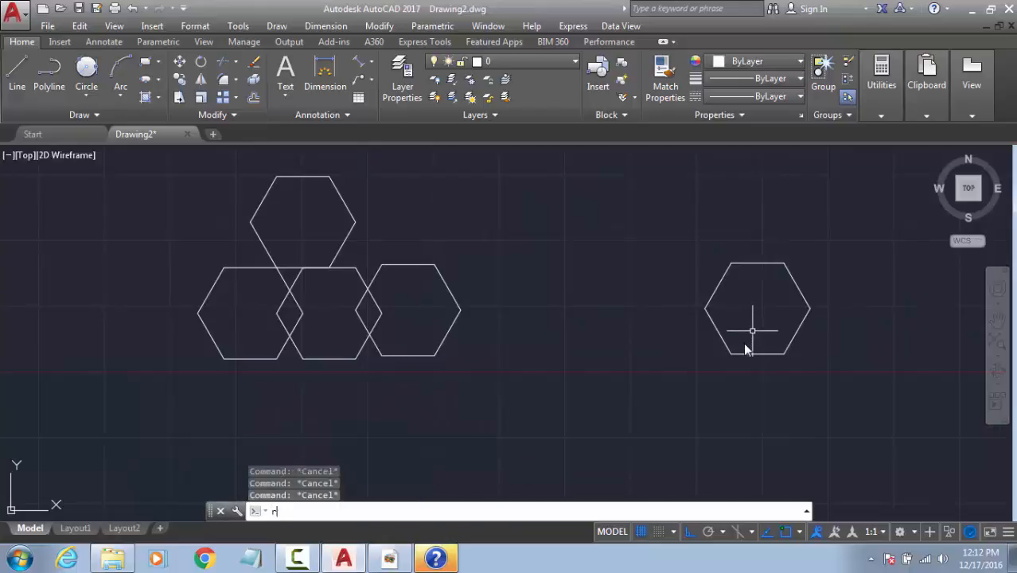
{"action": "type", "text": "ec"}
{"action": "key", "text": "Return"}
{"action": "left_click", "coordinate": [731, 262]}
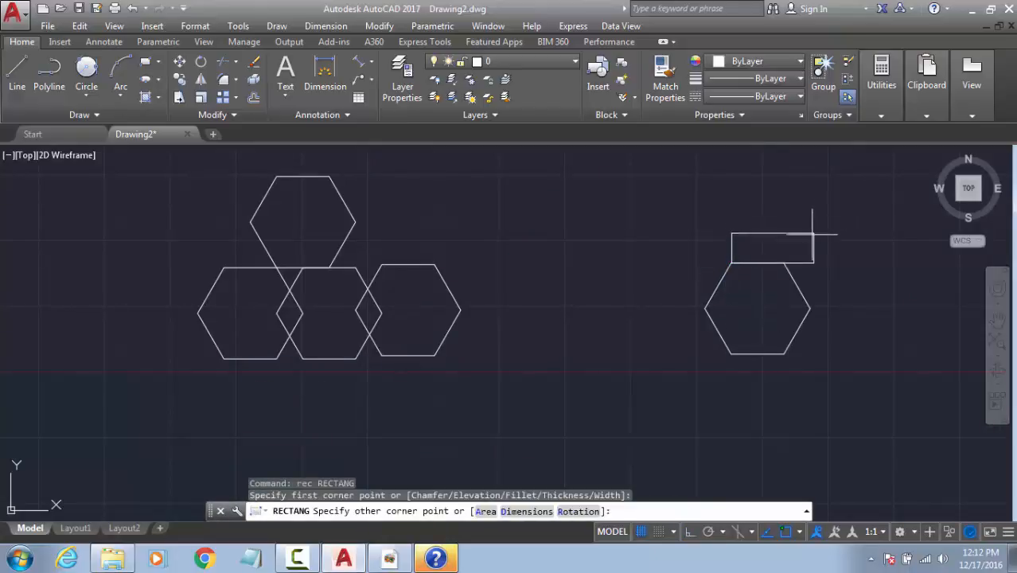
{"action": "left_click", "coordinate": [783, 232]}
{"action": "key", "text": "Escape"}
{"action": "key", "text": "Escape"}
{"action": "key", "text": "Escape"}
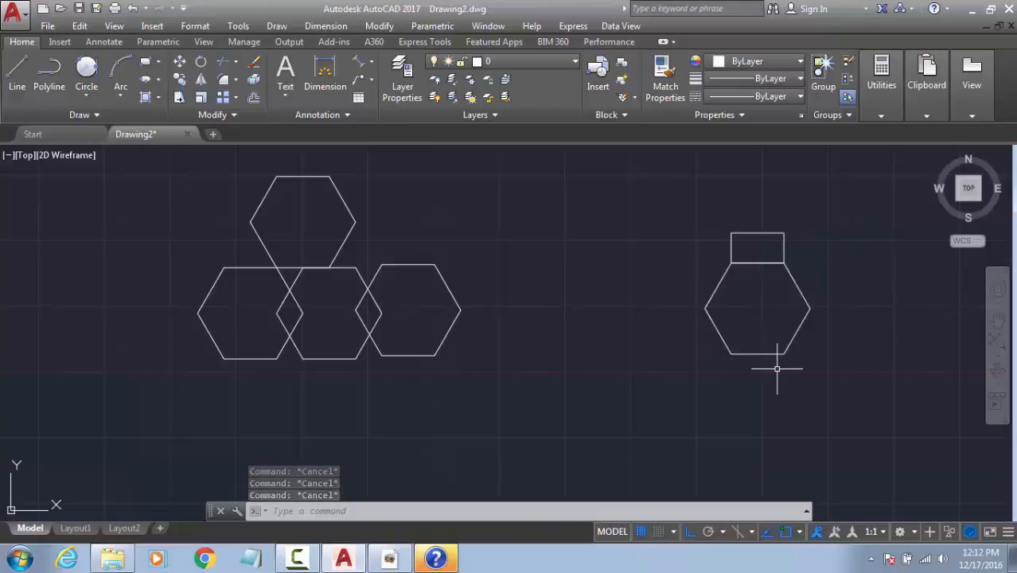
Step: Rotate the right-hand hexagon and its rectangle counterclockwise about the hexagon's lower-left corner by a freehand angle, with Ortho turned off
{"action": "type", "text": "ro"}
{"action": "key", "text": "Return"}
{"action": "left_click", "coordinate": [855, 245]}
{"action": "left_click", "coordinate": [708, 354]}
{"action": "key", "text": "Return"}
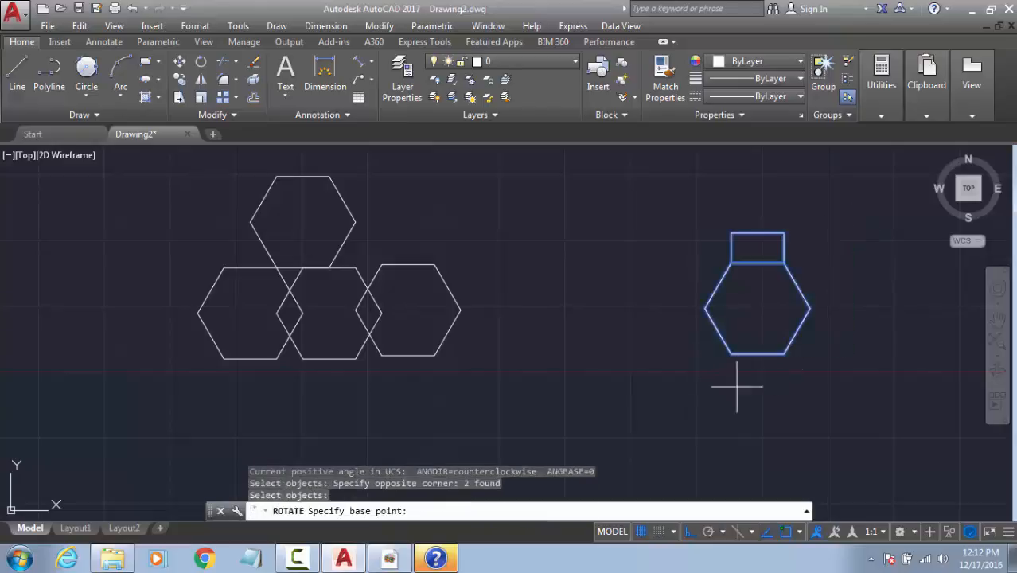
{"action": "left_click", "coordinate": [731, 354]}
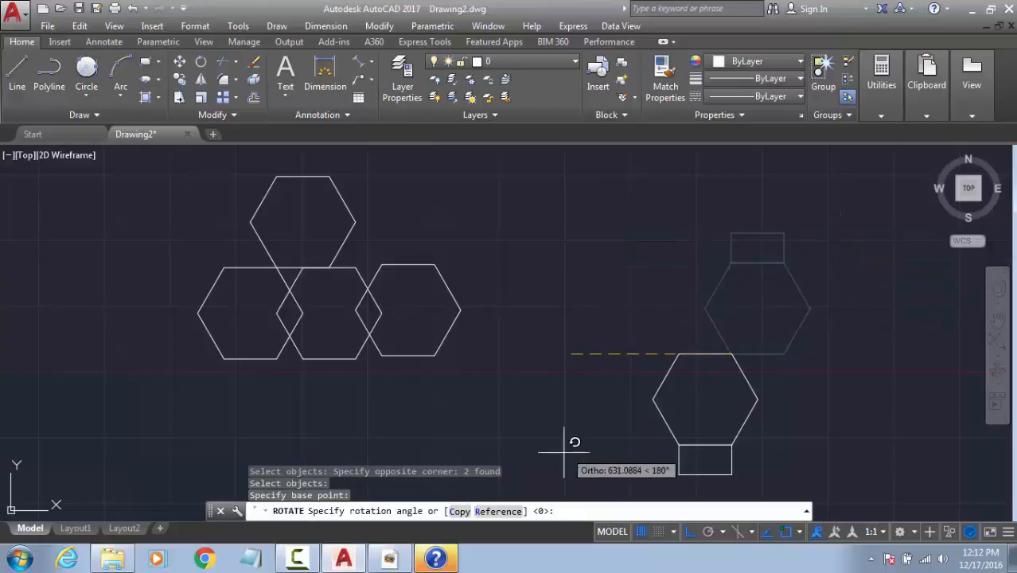
{"action": "left_click", "coordinate": [690, 531]}
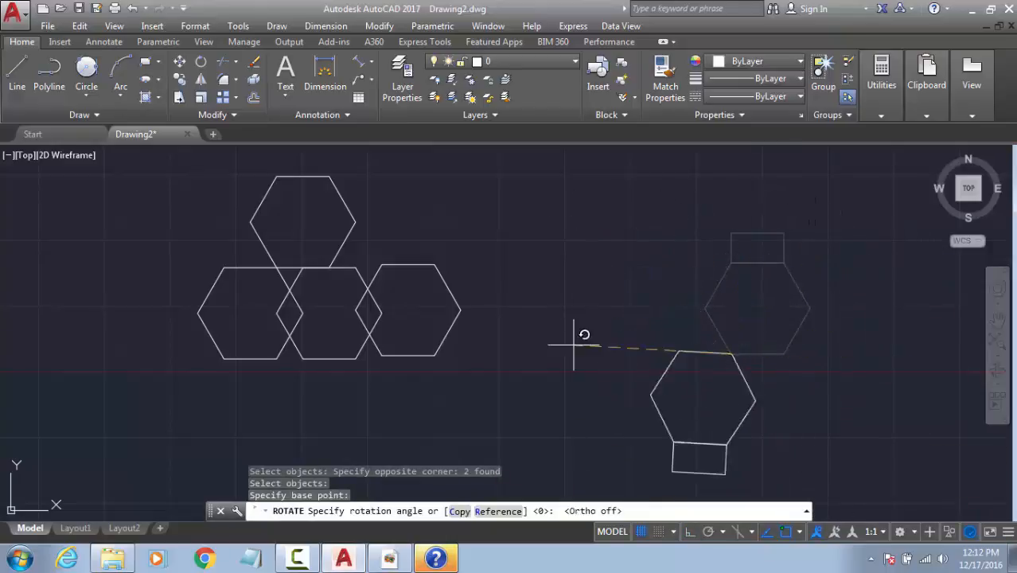
{"action": "left_click", "coordinate": [899, 254]}
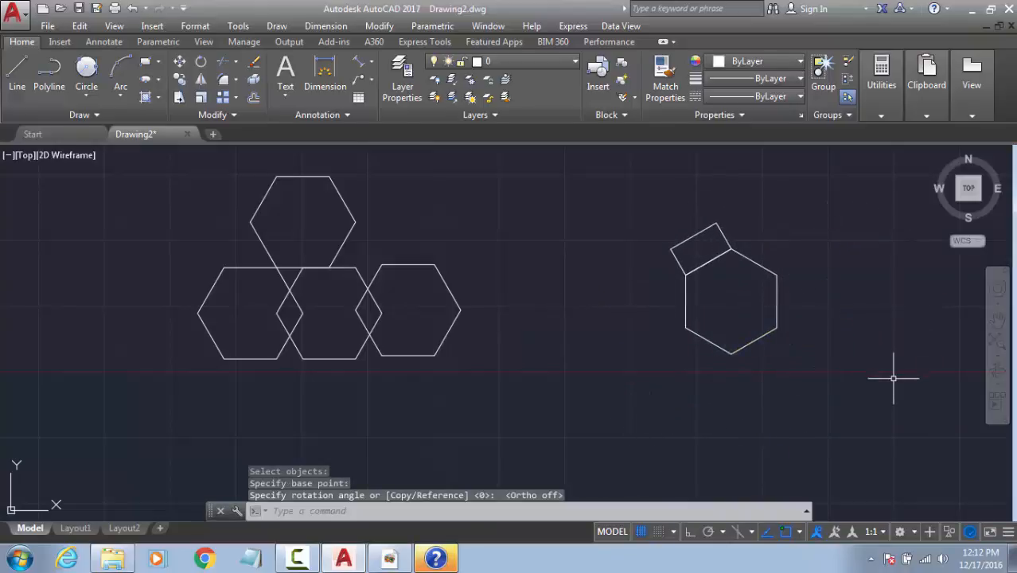
Step: Undo the freehand rotation and rotate the separate hexagon with its rectangle by 45° about the hexagon's lower-left corner
{"action": "key", "text": "ctrl+z"}
{"action": "left_click", "coordinate": [909, 409]}
{"action": "left_click", "coordinate": [660, 179]}
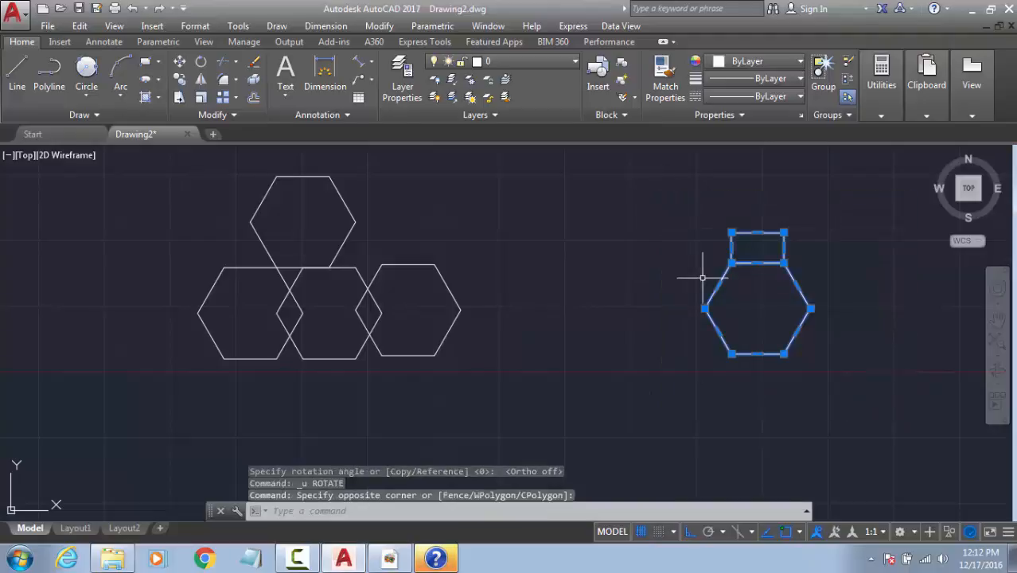
{"action": "type", "text": "r"}
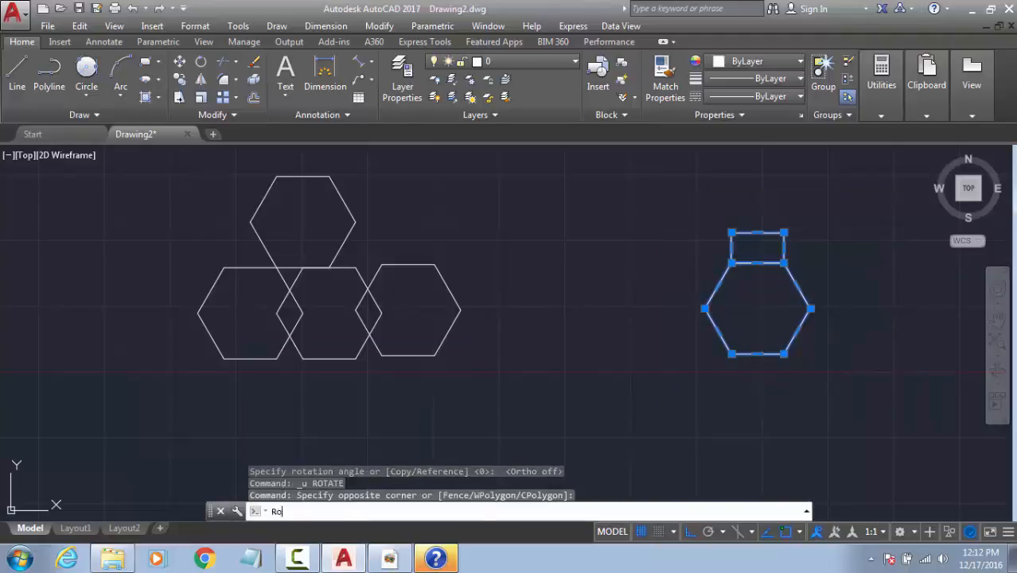
{"action": "type", "text": "o"}
{"action": "key", "text": "Return"}
{"action": "left_click", "coordinate": [730, 353]}
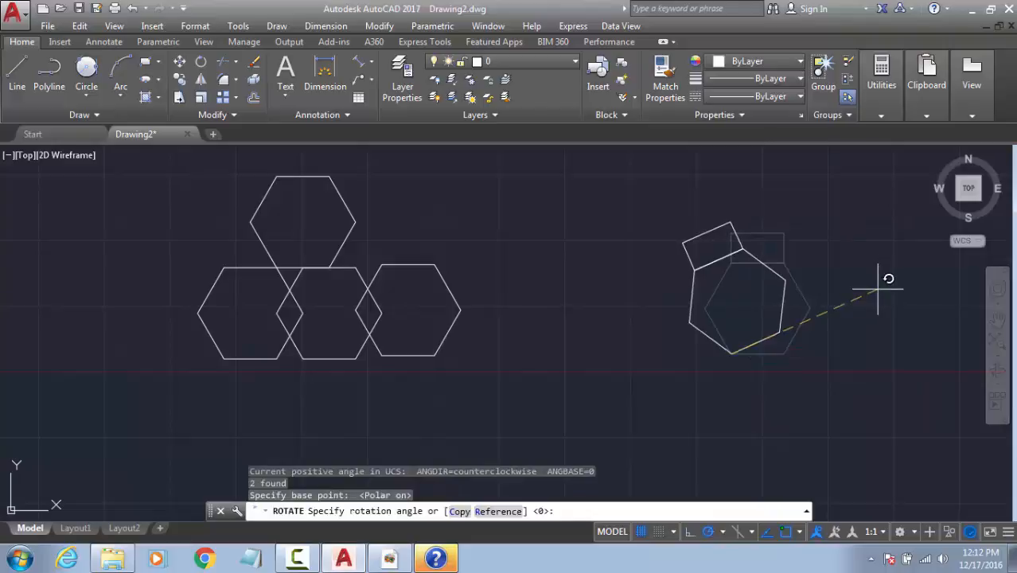
{"action": "type", "text": "45"}
{"action": "key", "text": "Return"}
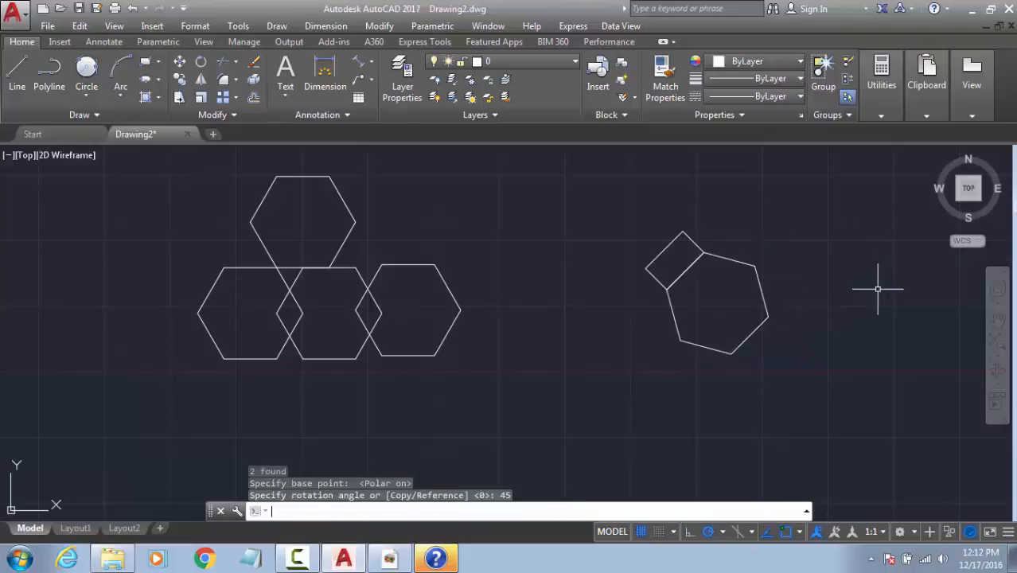
{"action": "key", "text": "Escape"}
{"action": "key", "text": "Escape"}
Step: Draw a horizontal line from the rotated hexagon's lowest corner to a freehand point well to the right
{"action": "type", "text": "L"}
{"action": "key", "text": "Return"}
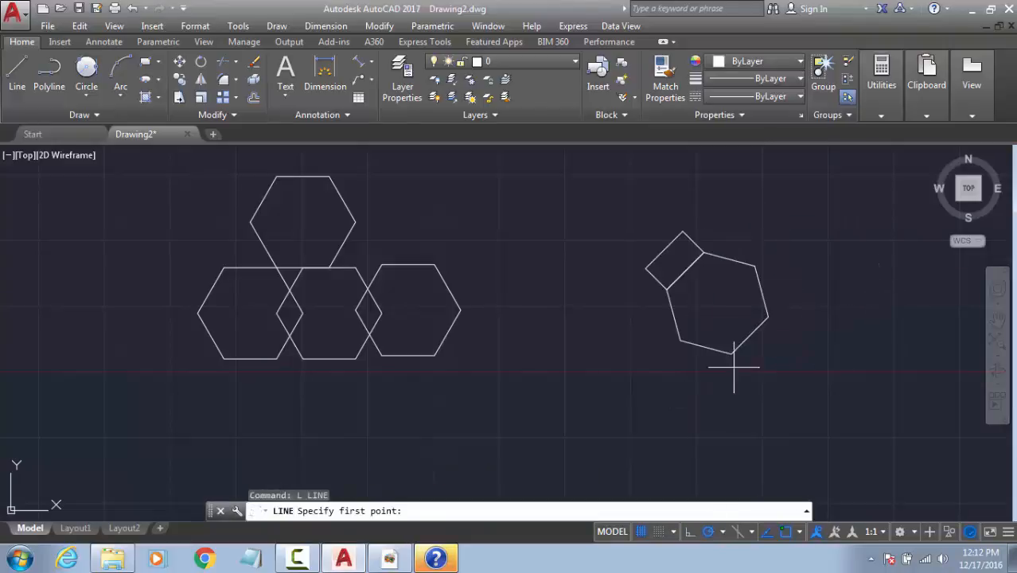
{"action": "left_click", "coordinate": [731, 353]}
{"action": "left_click", "coordinate": [891, 353]}
{"action": "key", "text": "Escape"}
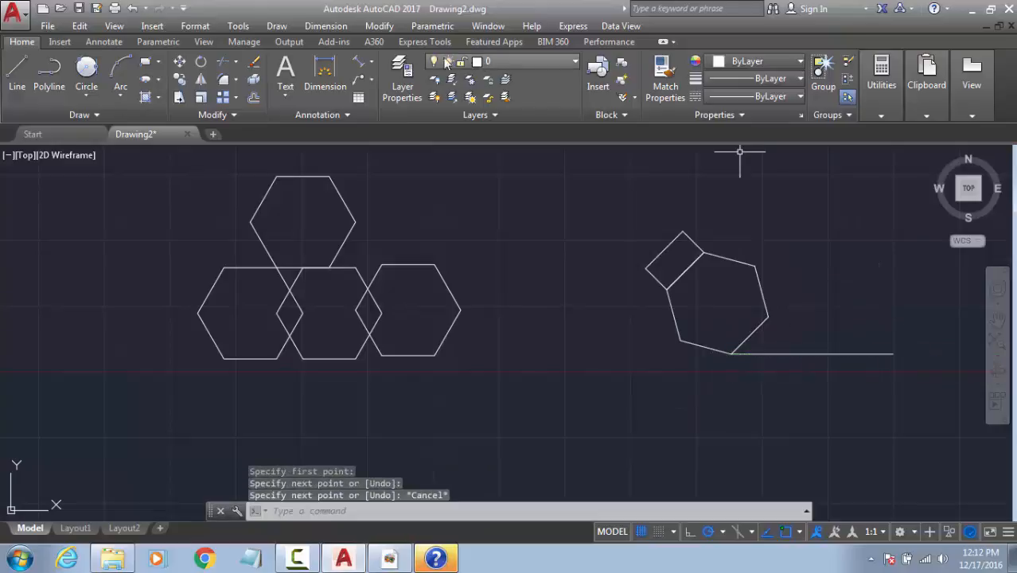
Step: Add an angular dimension between the rotated hexagon's lower-right edge and the horizontal line
{"action": "left_click", "coordinate": [362, 65]}
{"action": "left_click", "coordinate": [372, 66]}
{"action": "left_click", "coordinate": [388, 146]}
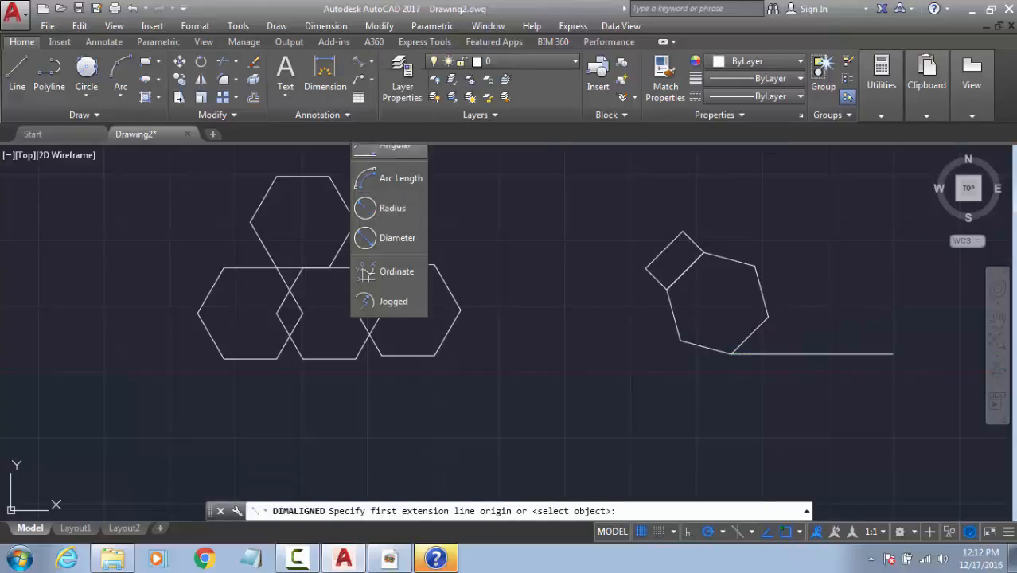
{"action": "left_click", "coordinate": [756, 342]}
{"action": "left_click", "coordinate": [753, 336]}
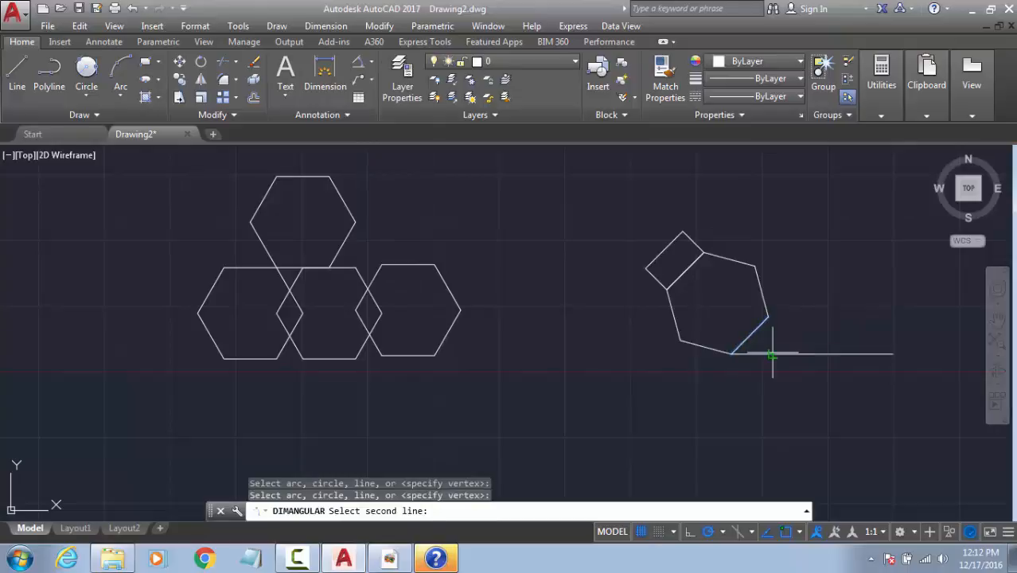
{"action": "left_click", "coordinate": [771, 353]}
{"action": "scroll", "coordinate": [773, 346], "scroll_direction": "up", "scroll_amount": 6}
{"action": "scroll", "coordinate": [764, 275], "scroll_direction": "up", "scroll_amount": 5}
{"action": "left_click", "coordinate": [794, 284]}
{"action": "scroll", "coordinate": [736, 326], "scroll_direction": "down", "scroll_amount": 8}
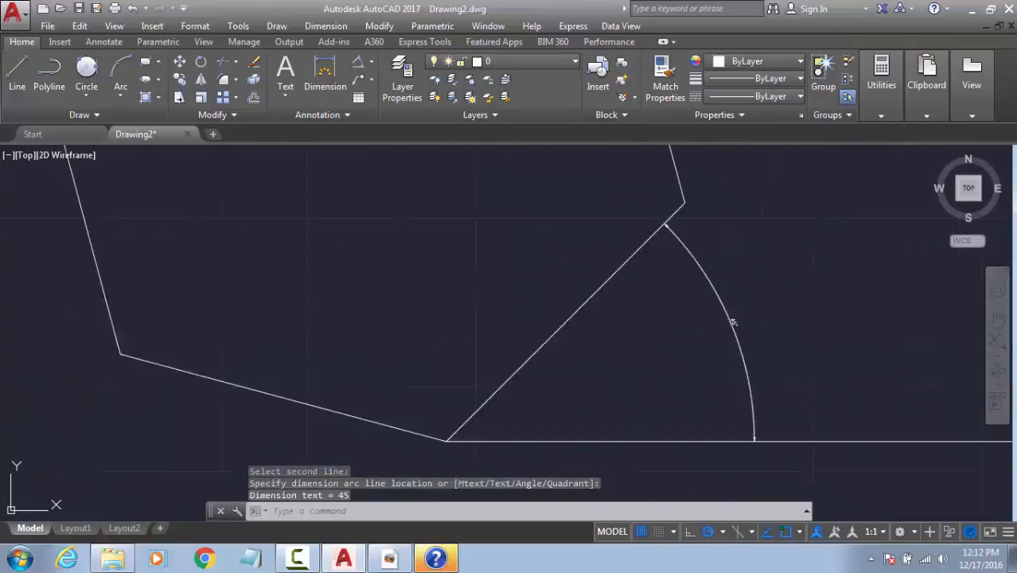
{"action": "key", "text": "Escape"}
{"action": "key", "text": "Escape"}
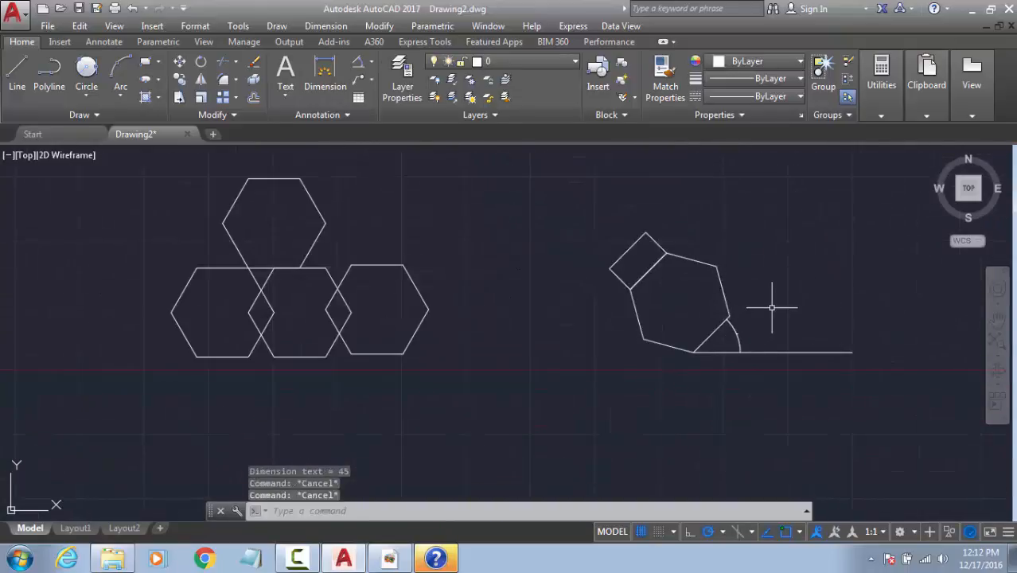
Step: Switch to the AUTOCAD BASIC PDF to check the list of modifying tools, and return to AutoCAD
{"action": "left_click", "coordinate": [380, 559]}
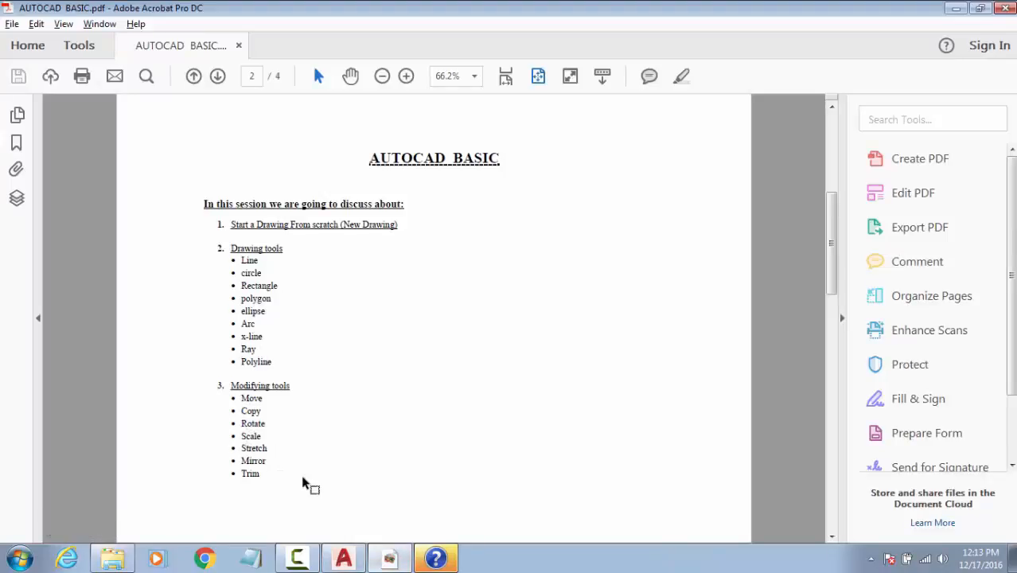
{"action": "left_click", "coordinate": [342, 558]}
Step: Draw a freehand rectangle, wider than it is tall, in the empty area between the origin and the hexagon group
{"action": "scroll", "coordinate": [593, 388], "scroll_direction": "down", "scroll_amount": 2}
{"action": "middle_click_drag", "start_coordinate": [502, 374], "coordinate": [554, 347]}
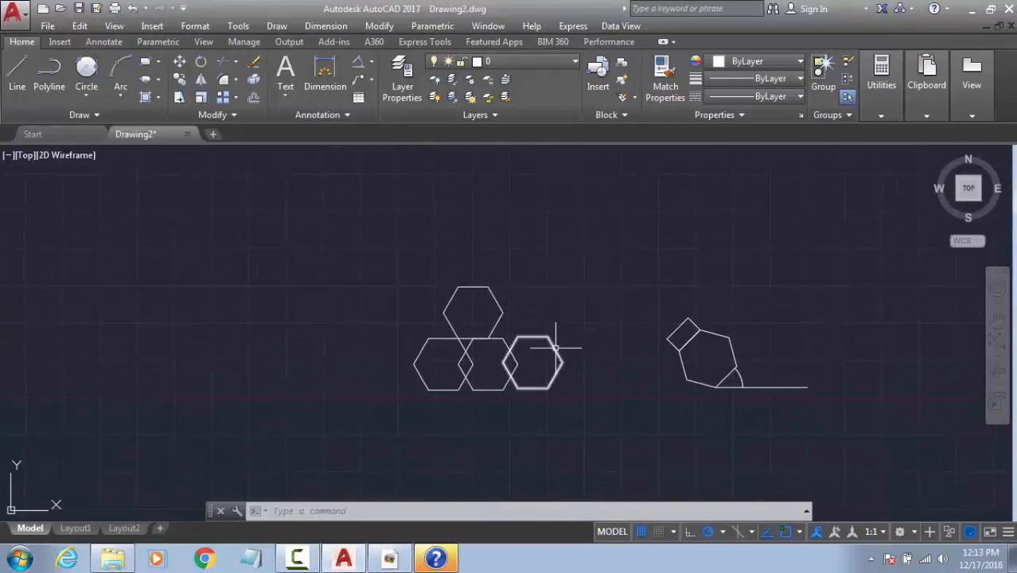
{"action": "left_click", "coordinate": [515, 307]}
{"action": "middle_click_drag", "start_coordinate": [442, 291], "coordinate": [737, 336]}
{"action": "key", "text": "Escape"}
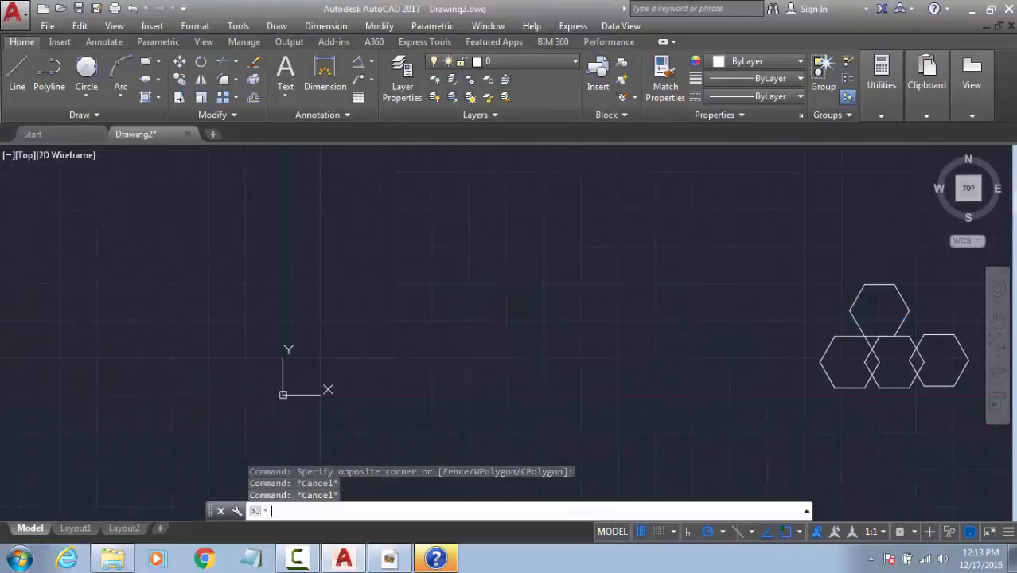
{"action": "type", "text": "rec"}
{"action": "key", "text": "Return"}
{"action": "left_click", "coordinate": [540, 351]}
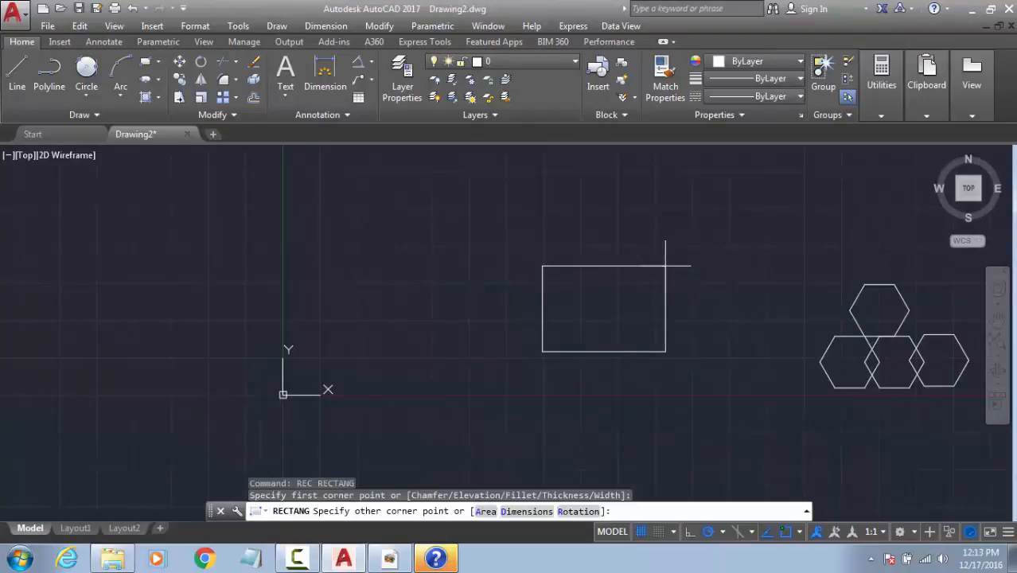
{"action": "left_click", "coordinate": [664, 265]}
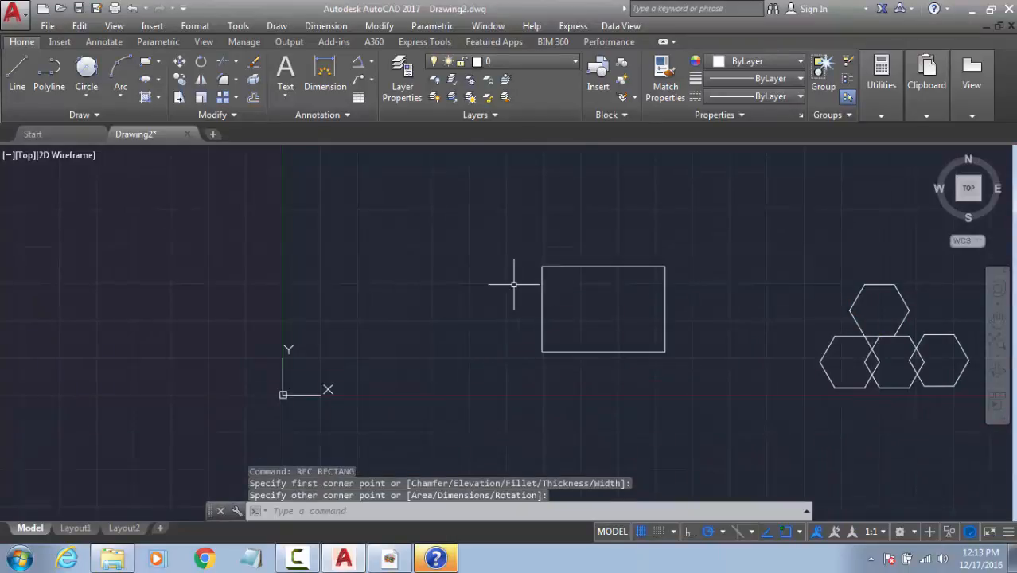
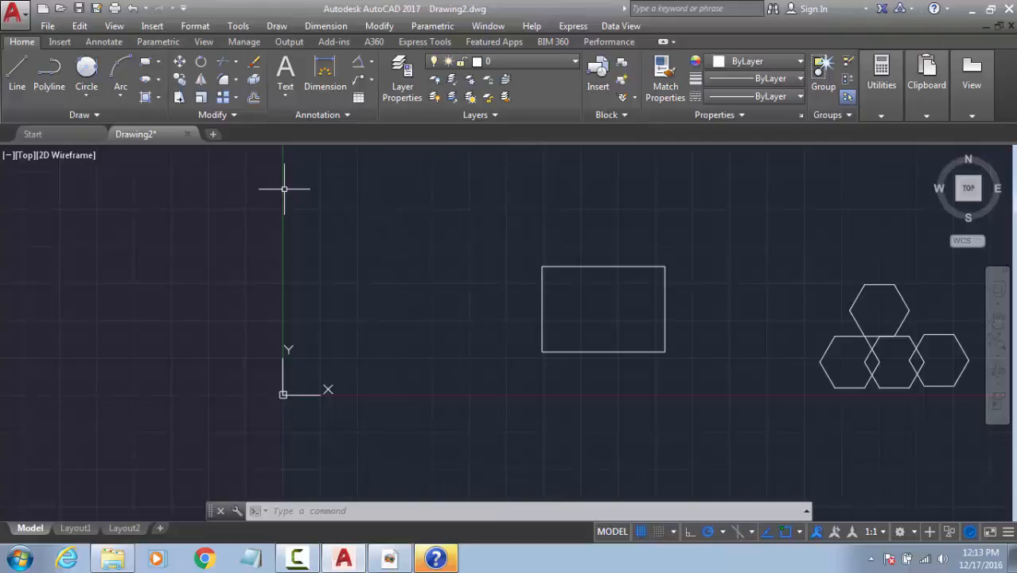
{"action": "type", "text": "sc"}
{"action": "key", "text": "Return"}
{"action": "left_click", "coordinate": [701, 250]}
{"action": "left_click", "coordinate": [576, 301]}
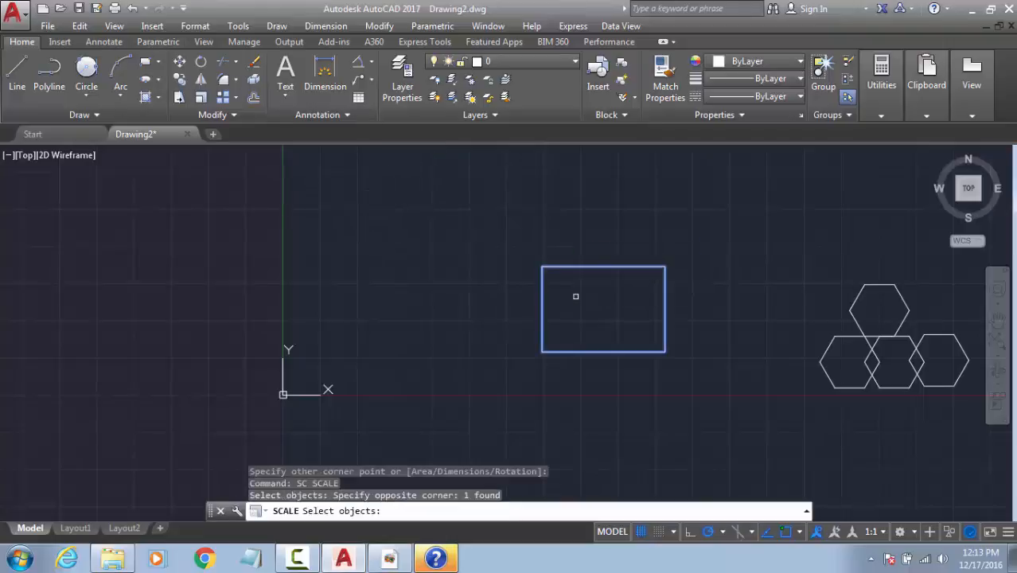
{"action": "key", "text": "Return"}
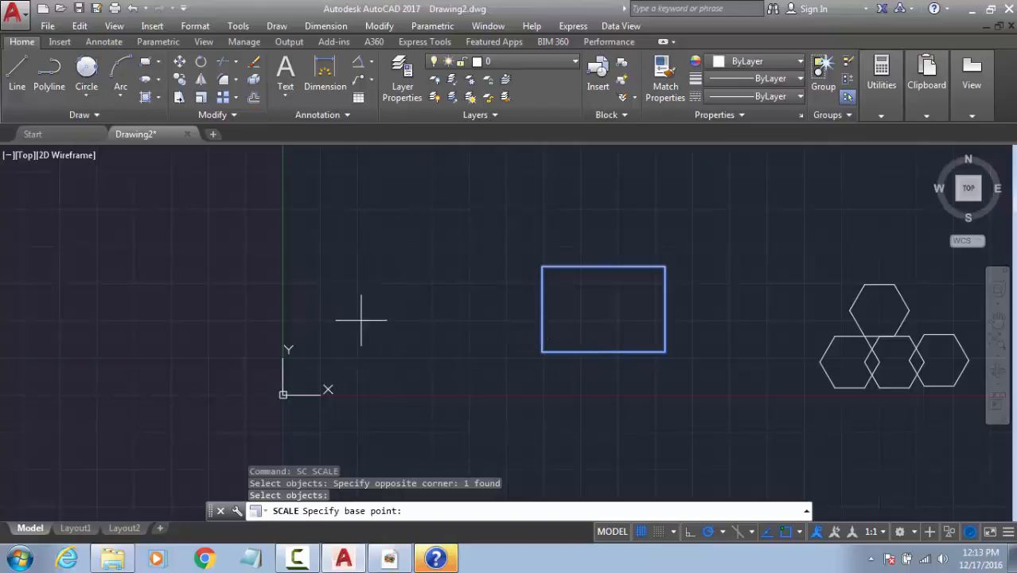
{"action": "key", "text": "Escape"}
Step: Draw a flat horizontal ellipse of freehand size to the left of the rectangle, just above the origin
{"action": "type", "text": "el"}
{"action": "key", "text": "Return"}
{"action": "left_click", "coordinate": [265, 307]}
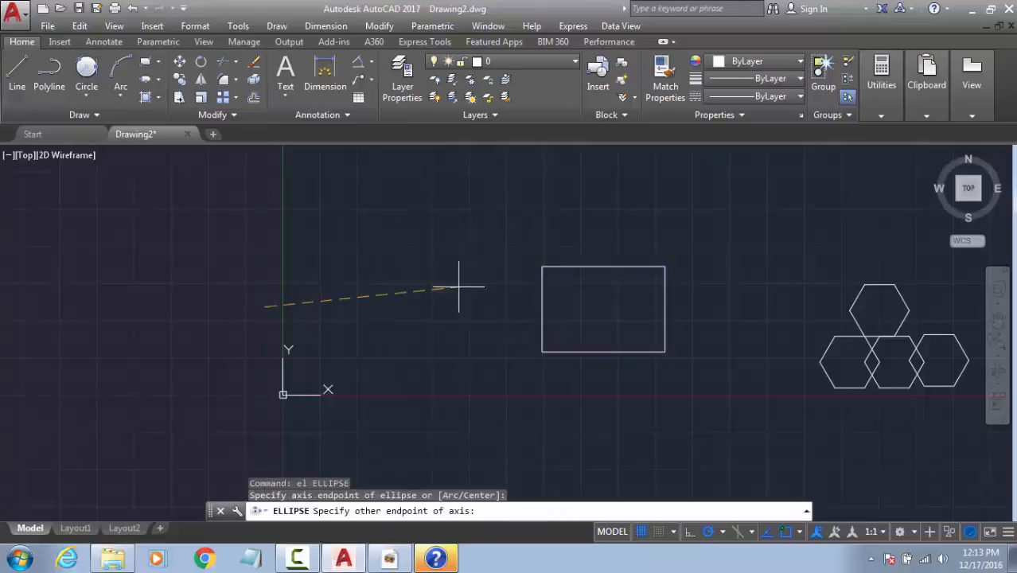
{"action": "left_click", "coordinate": [460, 302]}
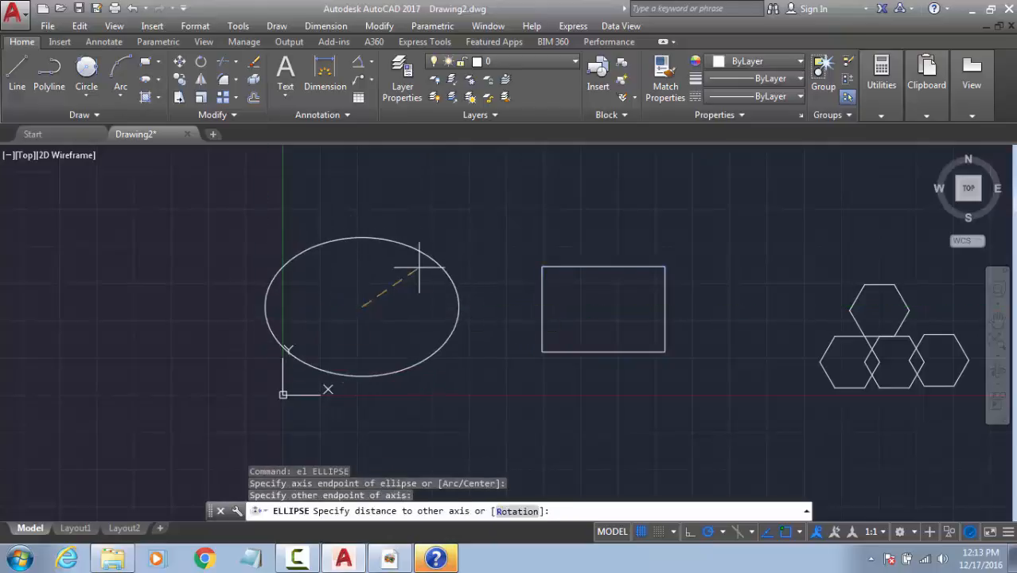
{"action": "left_click", "coordinate": [379, 284]}
{"action": "key", "text": "Escape"}
{"action": "key", "text": "Escape"}
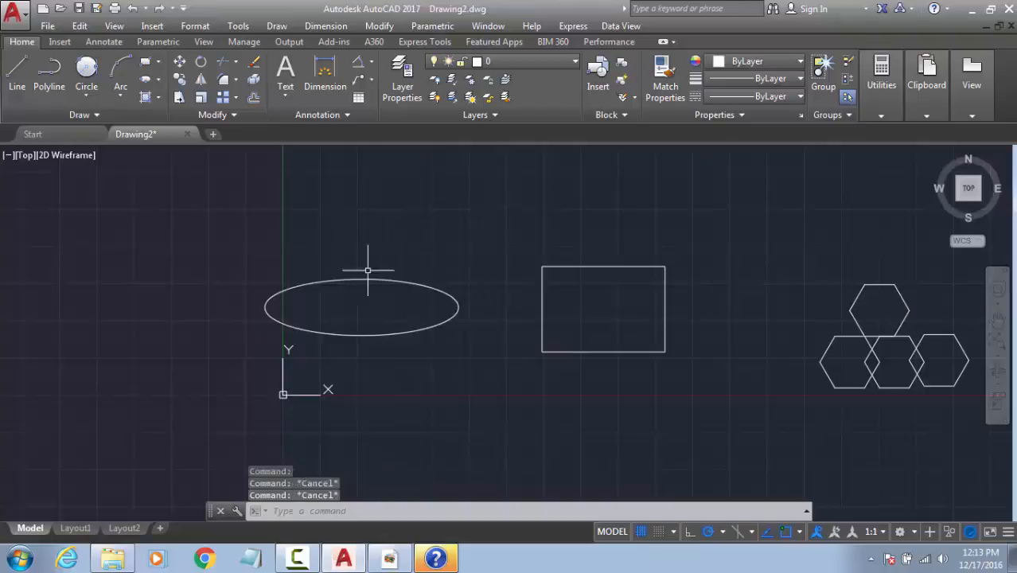
Step: Try to stretch the ellipse horizontally by its right quadrant grip
{"action": "left_click", "coordinate": [268, 302]}
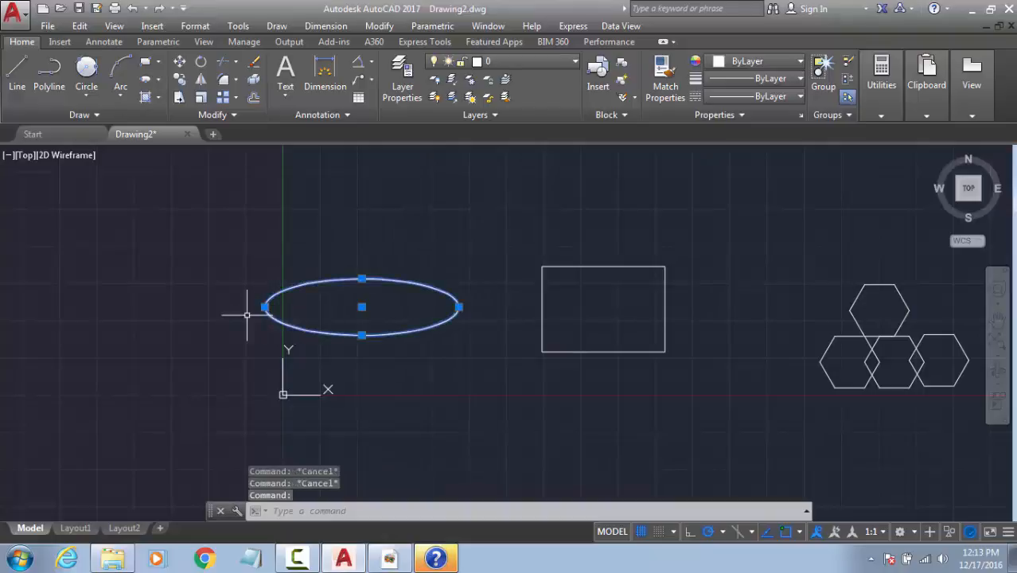
{"action": "left_click", "coordinate": [459, 307]}
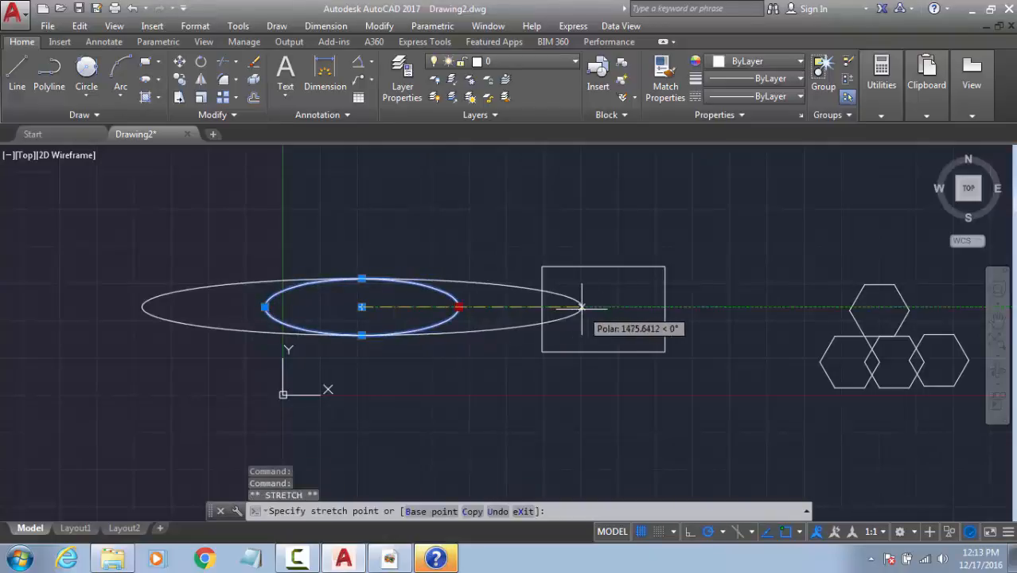
{"action": "key", "text": "Escape"}
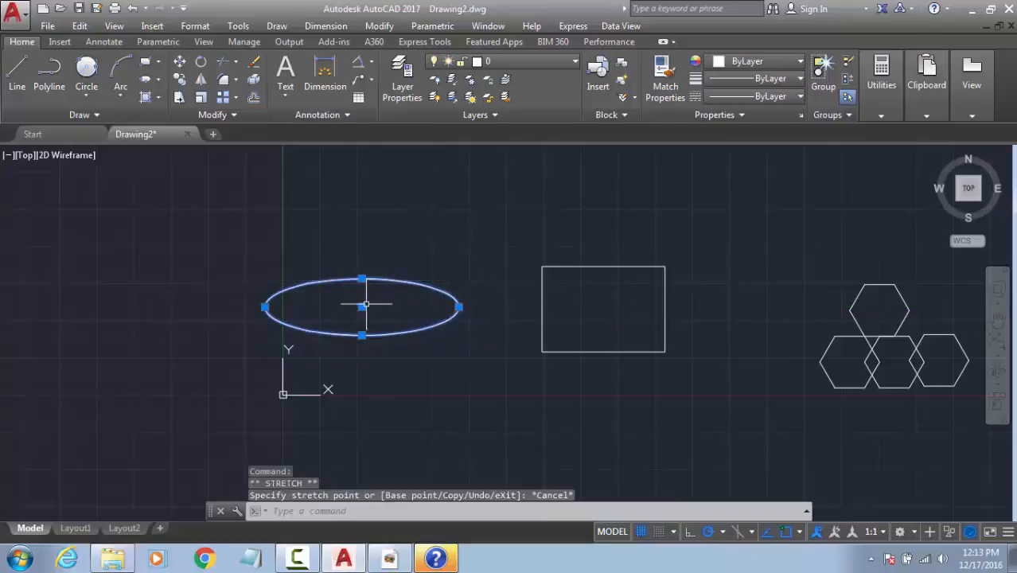
{"action": "left_click", "coordinate": [458, 306]}
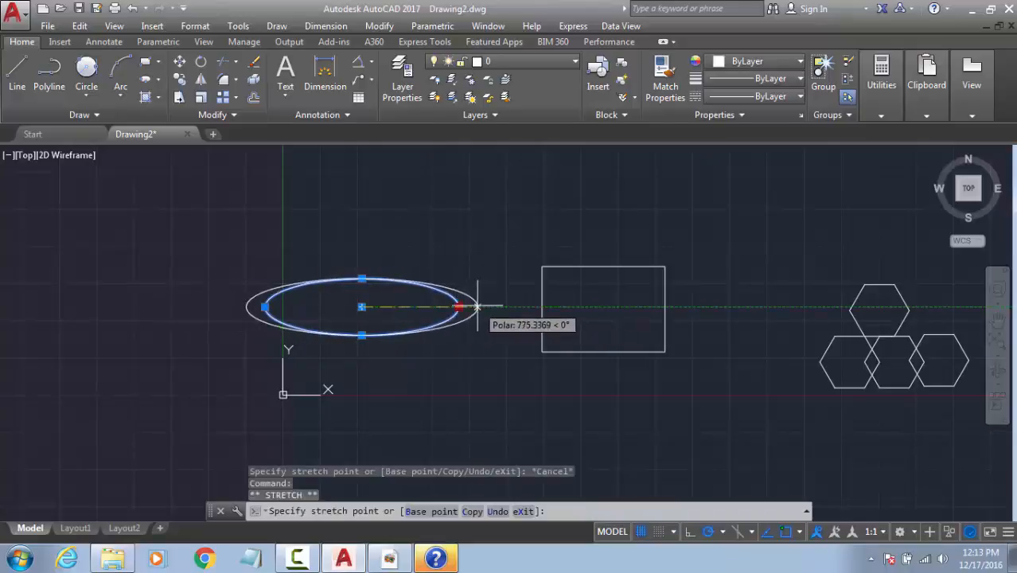
{"action": "key", "text": "Escape"}
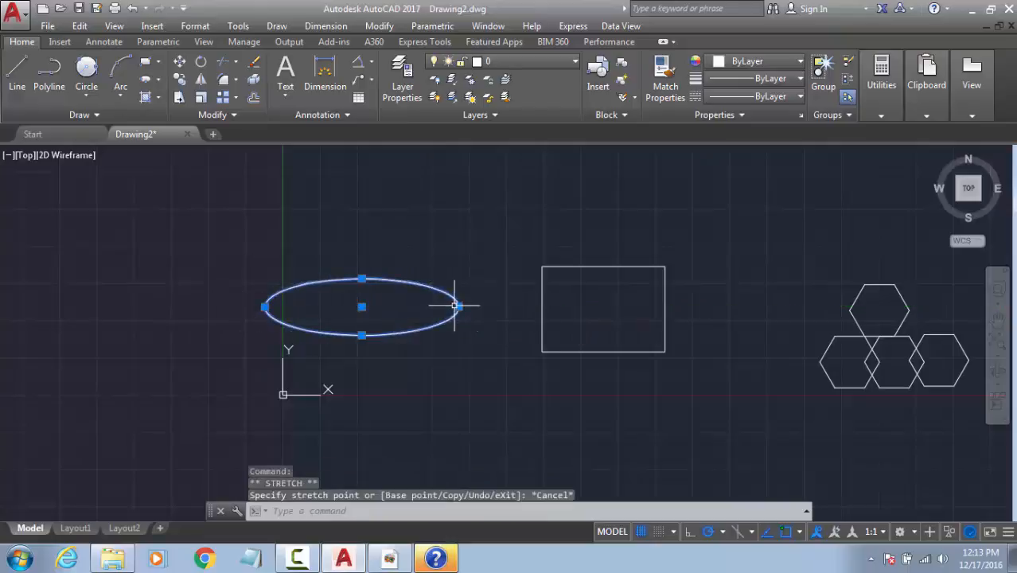
{"action": "key", "text": "Escape"}
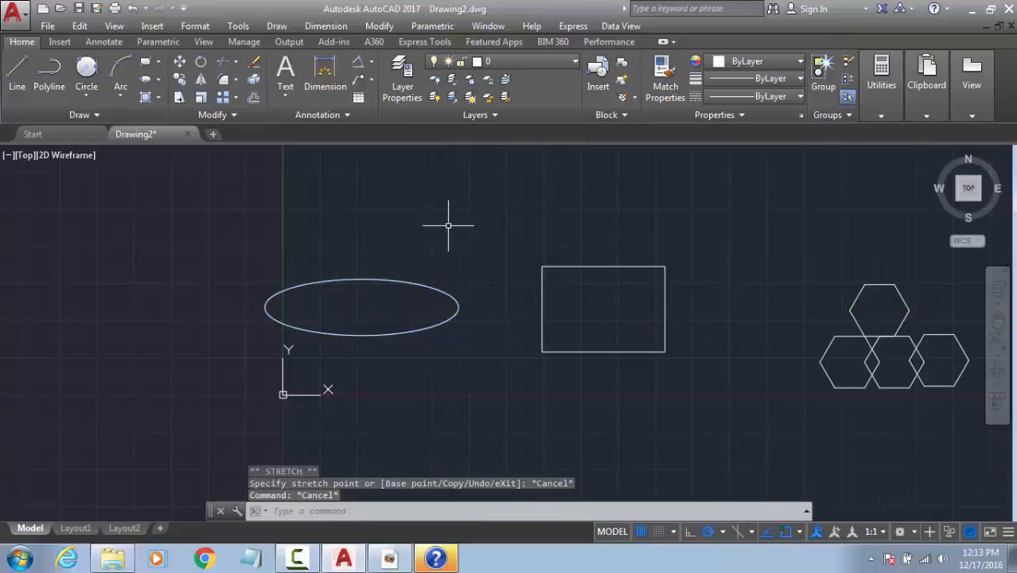
Step: Try to stretch the rectangle's right side toward the upper right with the Stretch command
{"action": "left_click", "coordinate": [727, 183]}
{"action": "left_click", "coordinate": [636, 389]}
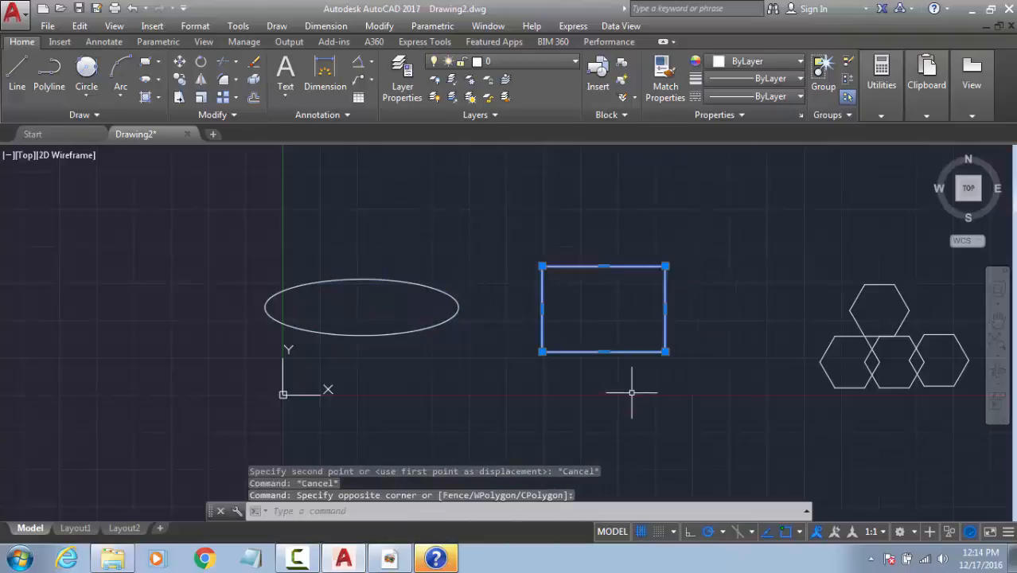
{"action": "type", "text": "s"}
{"action": "key", "text": "Return"}
{"action": "left_click", "coordinate": [594, 405]}
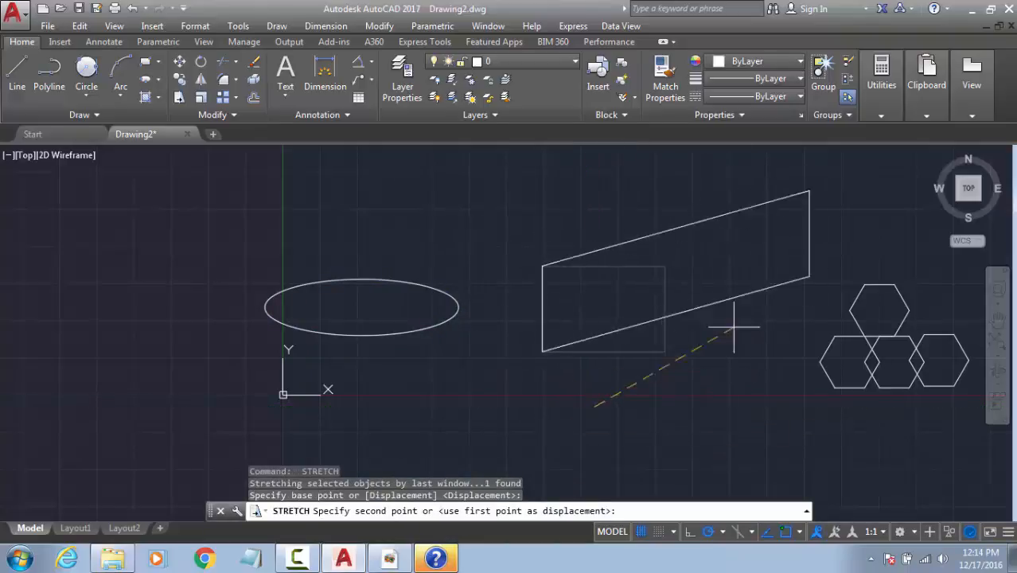
{"action": "key", "text": "Escape"}
{"action": "key", "text": "Escape"}
{"action": "key", "text": "Escape"}
Step: Delete the ellipse to the left of the rectangle
{"action": "left_click", "coordinate": [463, 246]}
{"action": "left_click", "coordinate": [252, 378]}
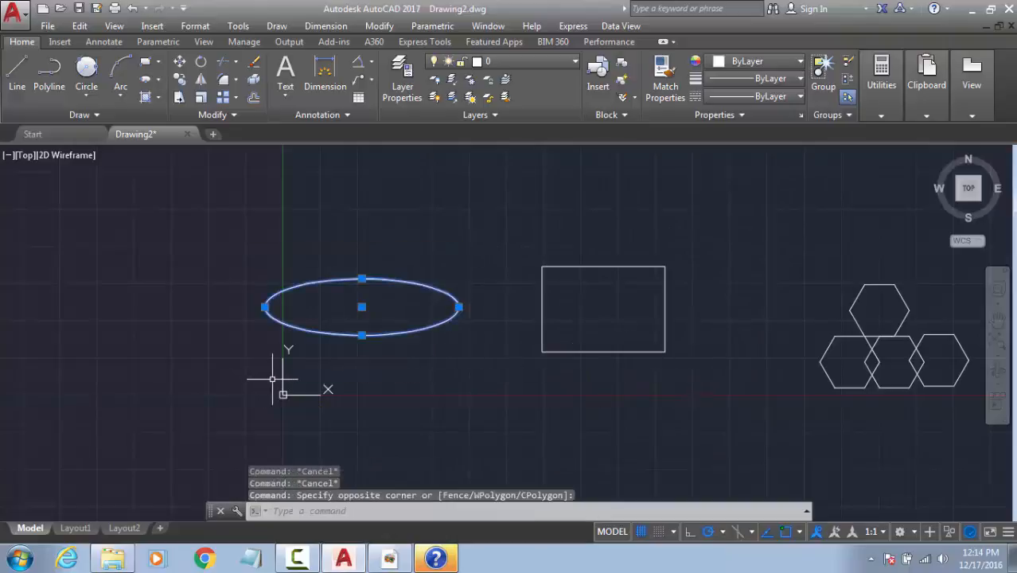
{"action": "key", "text": "Delete"}
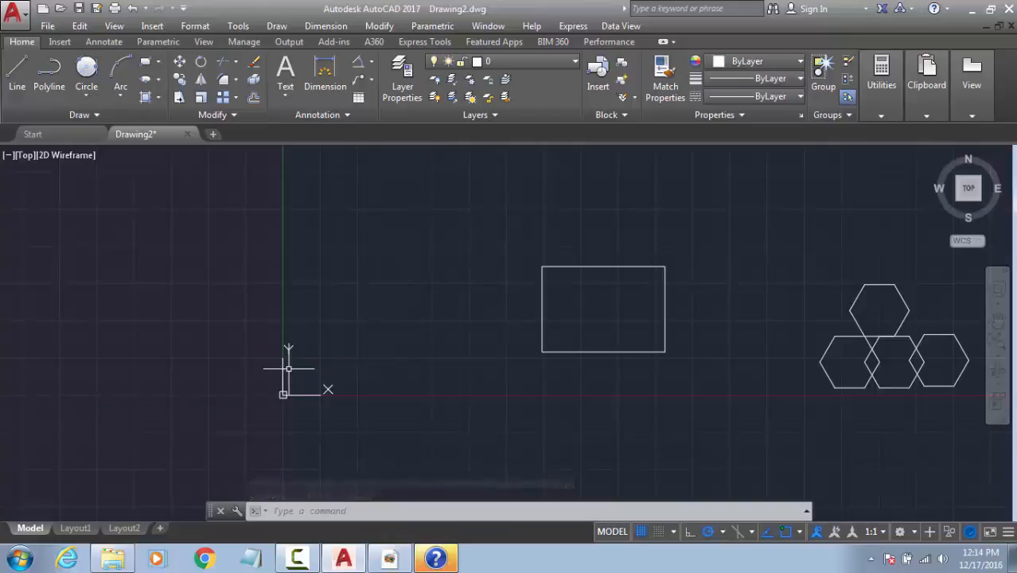
Step: Scale the rectangle by a factor of .5 about its lower-left corner
{"action": "type", "text": "sc"}
{"action": "key", "text": "Return"}
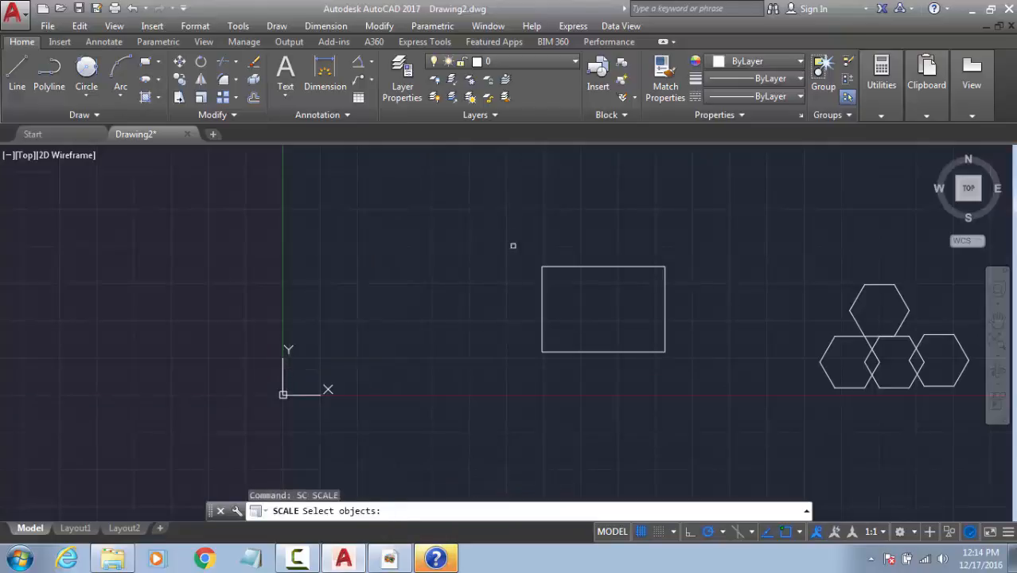
{"action": "left_click", "coordinate": [678, 260]}
{"action": "left_click", "coordinate": [455, 388]}
{"action": "key", "text": "Return"}
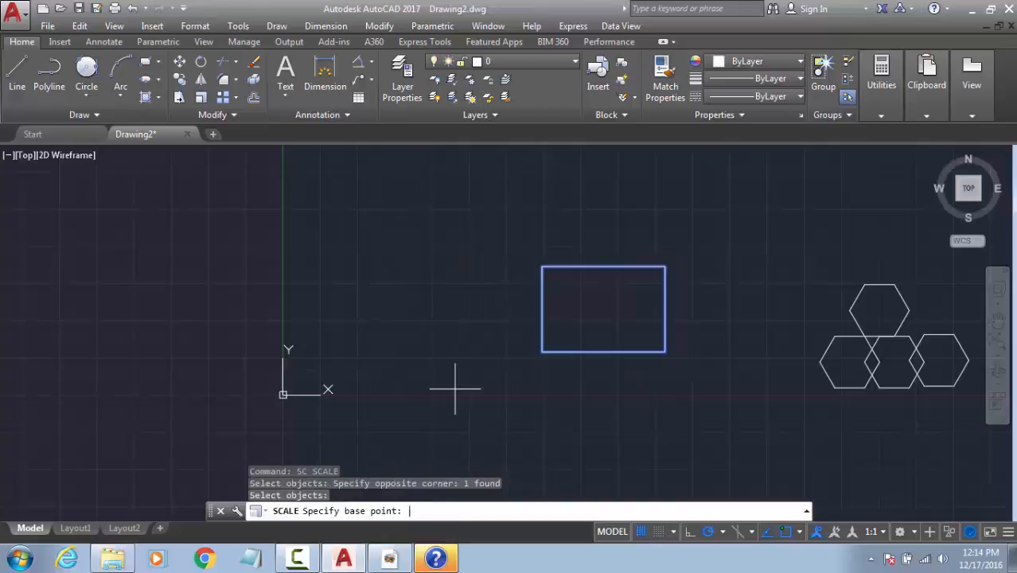
{"action": "left_click", "coordinate": [542, 351]}
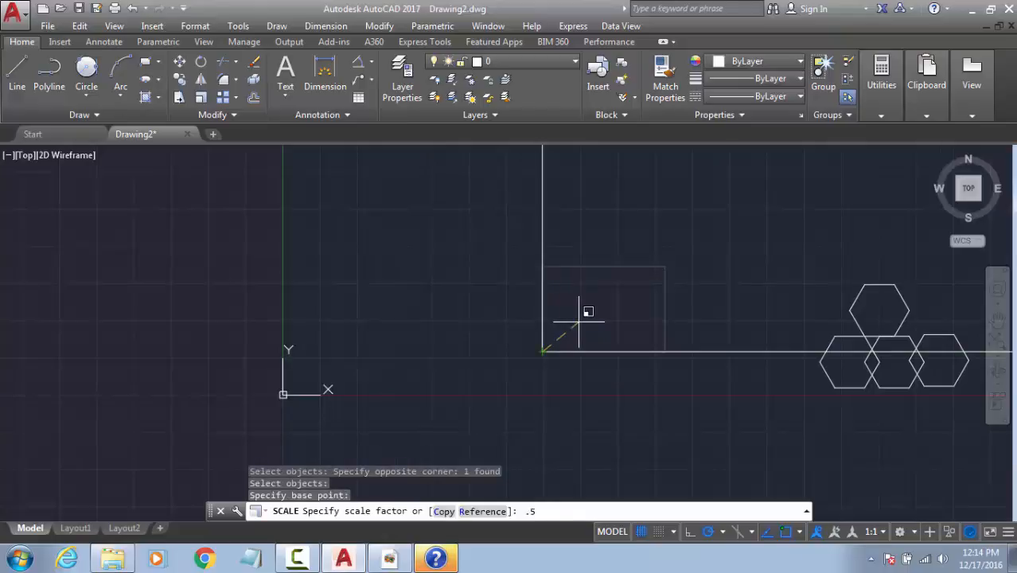
{"action": "key", "text": "Return"}
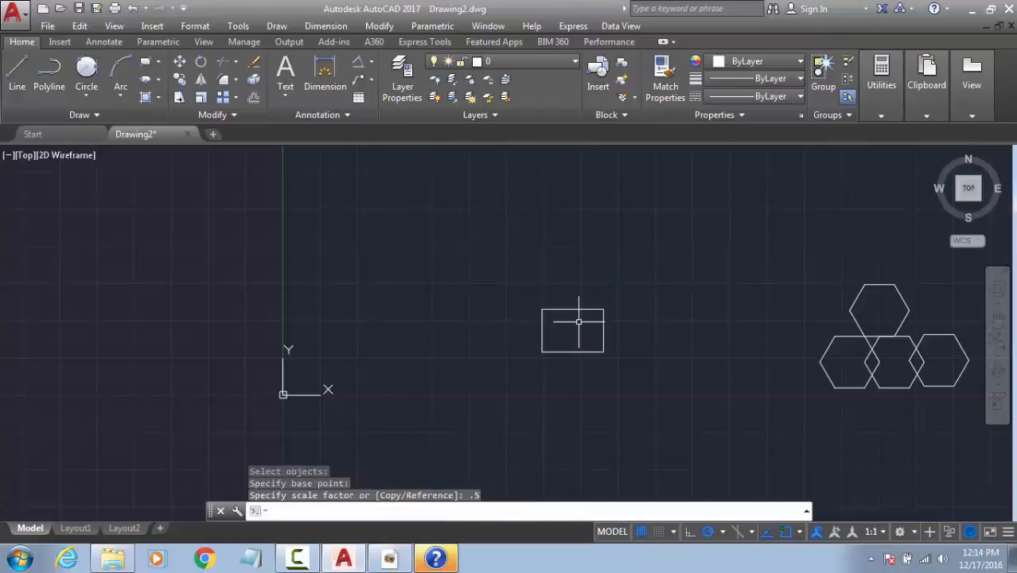
Step: Scale a copy of the rectangle by a factor of 2 about its lower-left corner, keeping the original
{"action": "left_click", "coordinate": [613, 435]}
{"action": "left_click", "coordinate": [537, 311]}
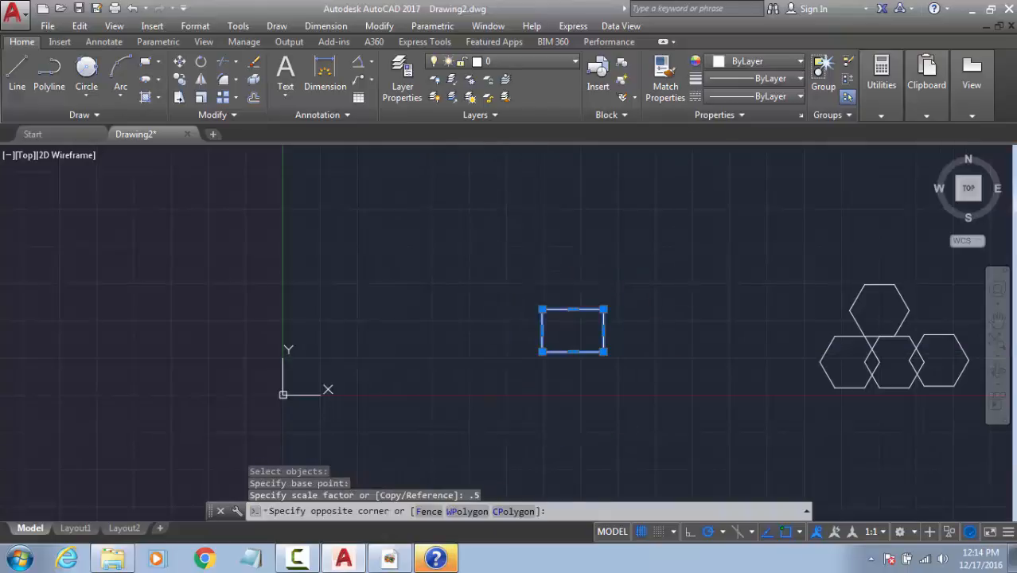
{"action": "key", "text": "Return"}
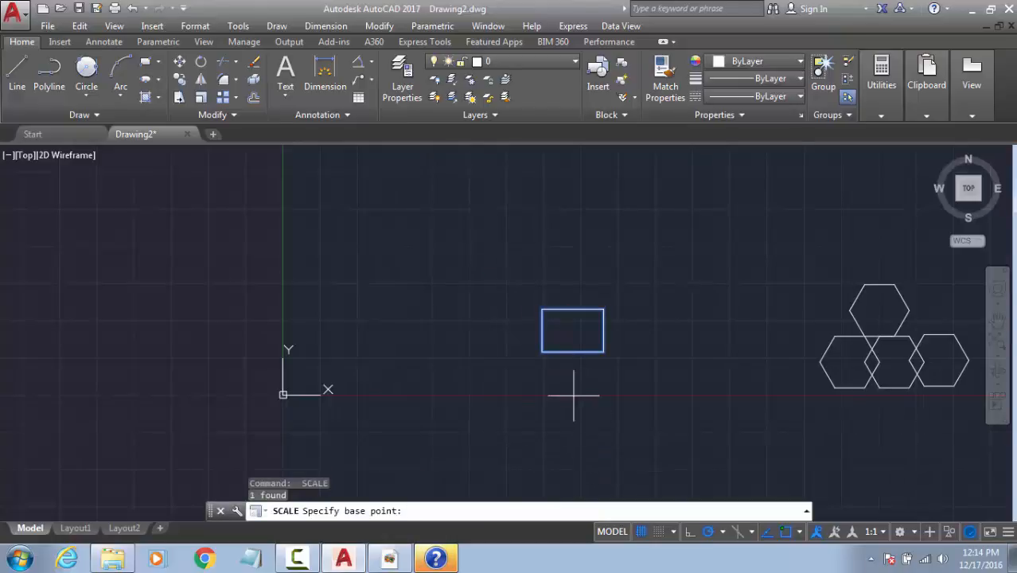
{"action": "left_click", "coordinate": [541, 350]}
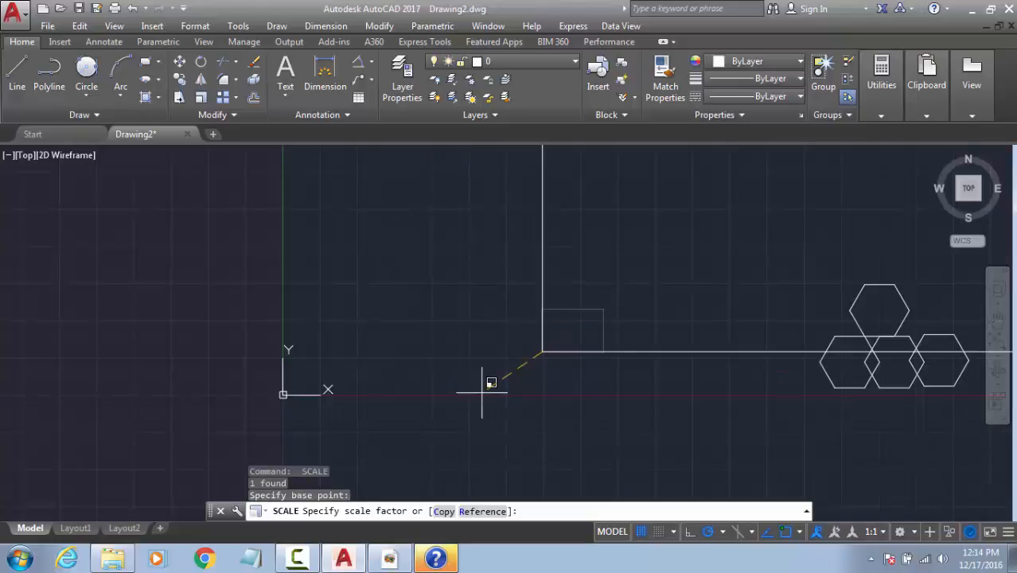
{"action": "left_click", "coordinate": [443, 511]}
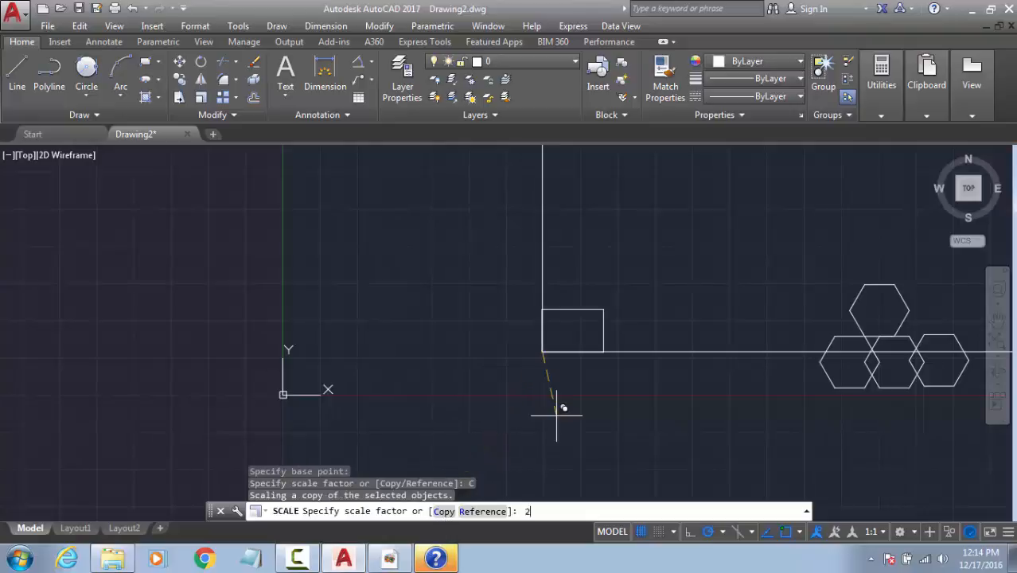
{"action": "key", "text": "Return"}
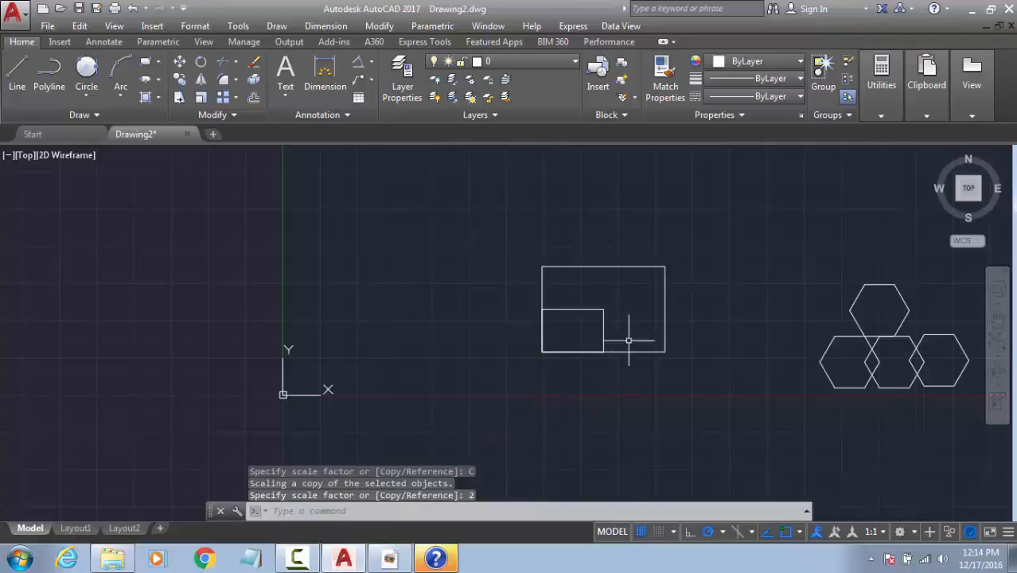
{"action": "left_click", "coordinate": [618, 298]}
{"action": "left_click", "coordinate": [586, 320]}
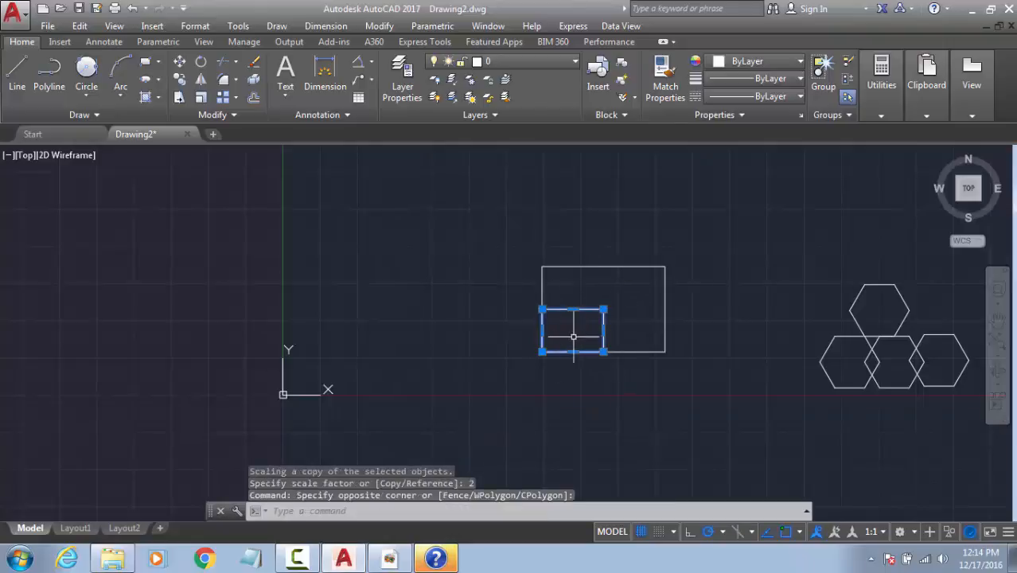
{"action": "key", "text": "Escape"}
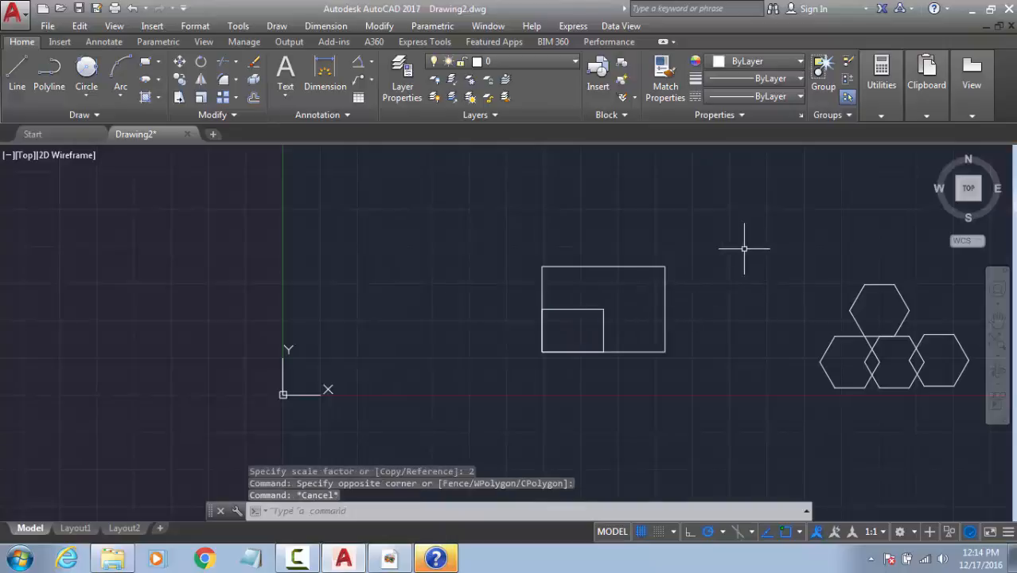
{"action": "left_click", "coordinate": [749, 244]}
{"action": "left_click", "coordinate": [605, 299]}
{"action": "key", "text": "Escape"}
Step: Scale copies of both nested rectangles by a factor of 4 about their shared lower-left corner
{"action": "left_click", "coordinate": [708, 232]}
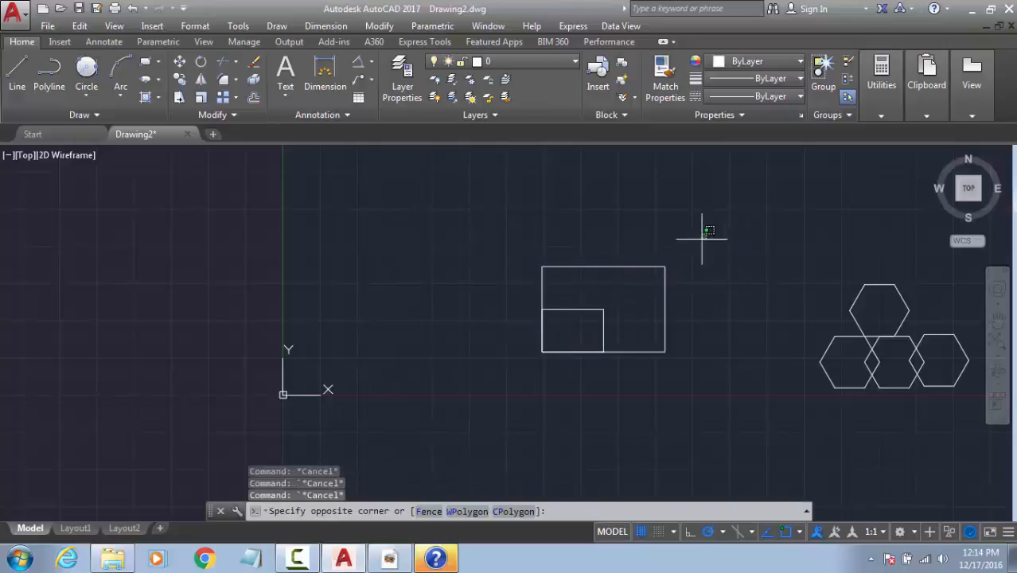
{"action": "left_click", "coordinate": [492, 386]}
{"action": "type", "text": "sc"}
{"action": "key", "text": "Return"}
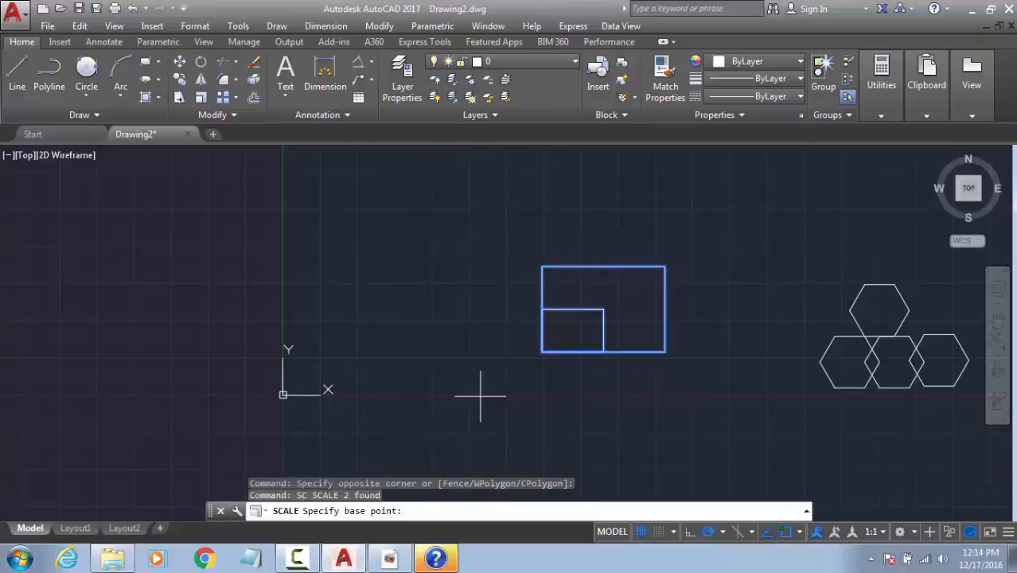
{"action": "left_click", "coordinate": [541, 351]}
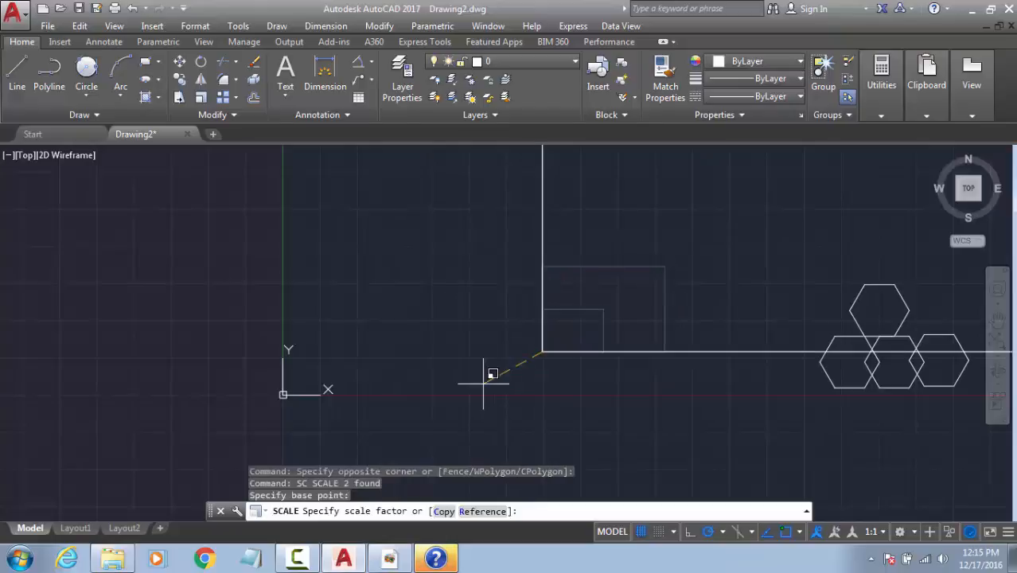
{"action": "type", "text": "c"}
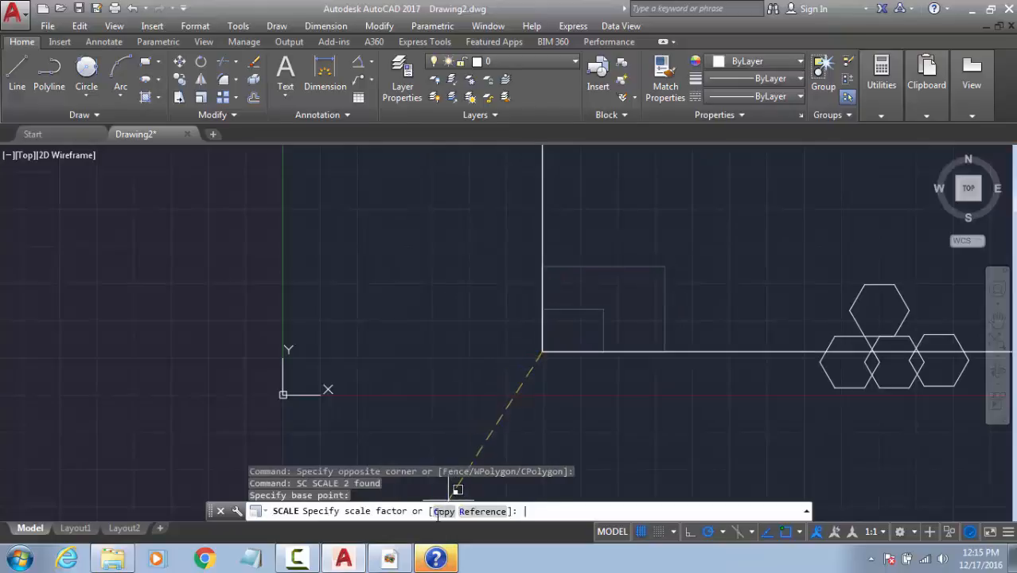
{"action": "key", "text": "Return"}
{"action": "type", "text": "4"}
{"action": "key", "text": "Return"}
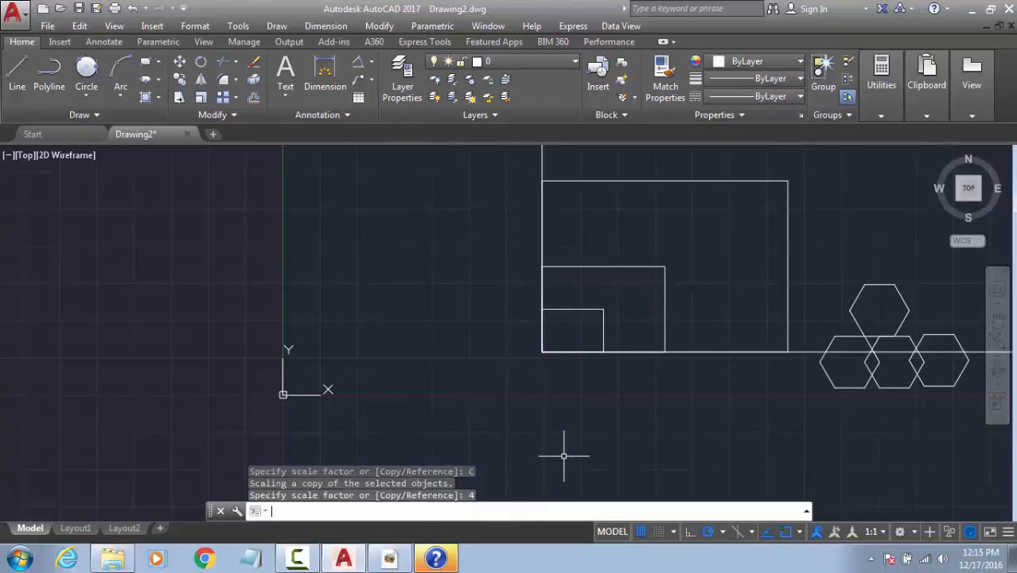
{"action": "scroll", "coordinate": [618, 451], "scroll_direction": "down", "scroll_amount": 10}
{"action": "scroll", "coordinate": [648, 462], "scroll_direction": "up", "scroll_amount": 5}
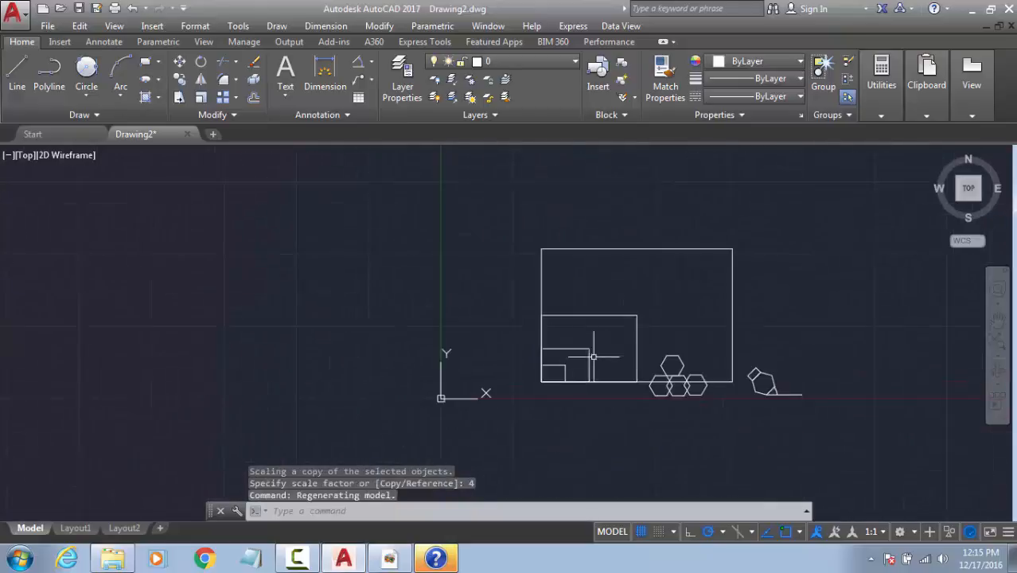
{"action": "left_click", "coordinate": [604, 328]}
{"action": "left_click", "coordinate": [560, 368]}
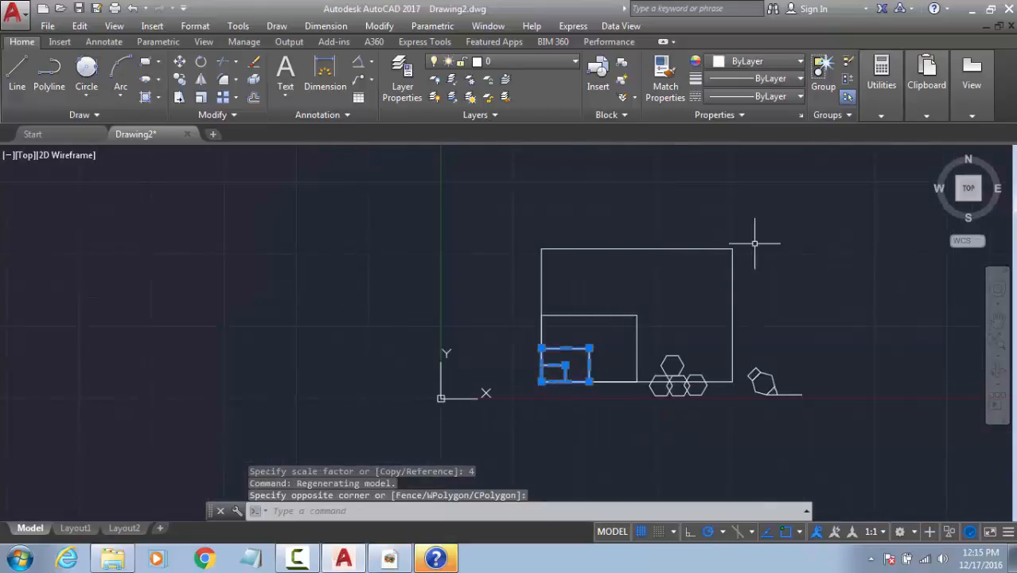
{"action": "key", "text": "Escape"}
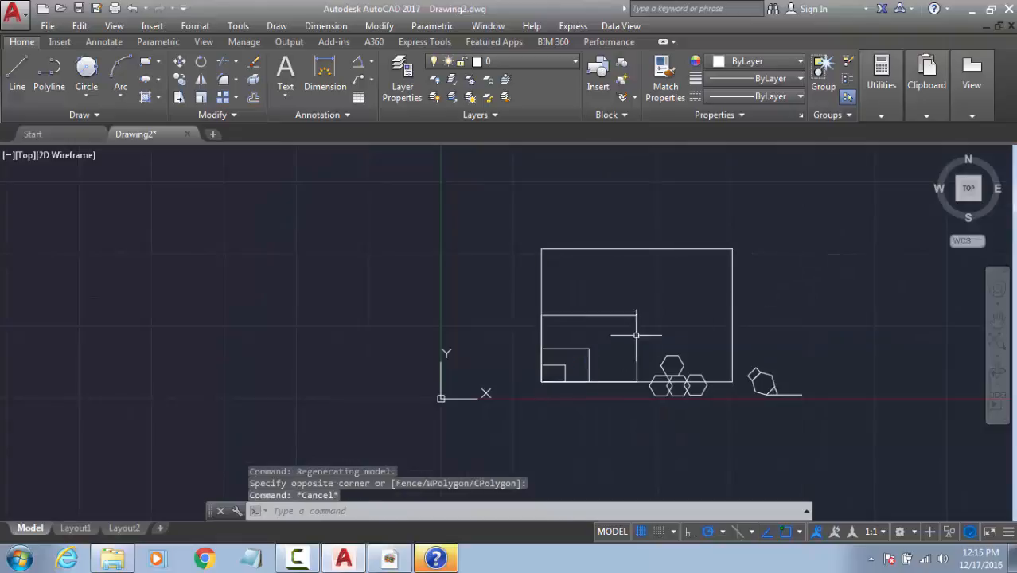
Step: Scale the second-smallest nested rectangle by a factor of 3 about the shared lower-left corner, without keeping a copy
{"action": "left_click", "coordinate": [594, 345]}
{"action": "left_click", "coordinate": [585, 355]}
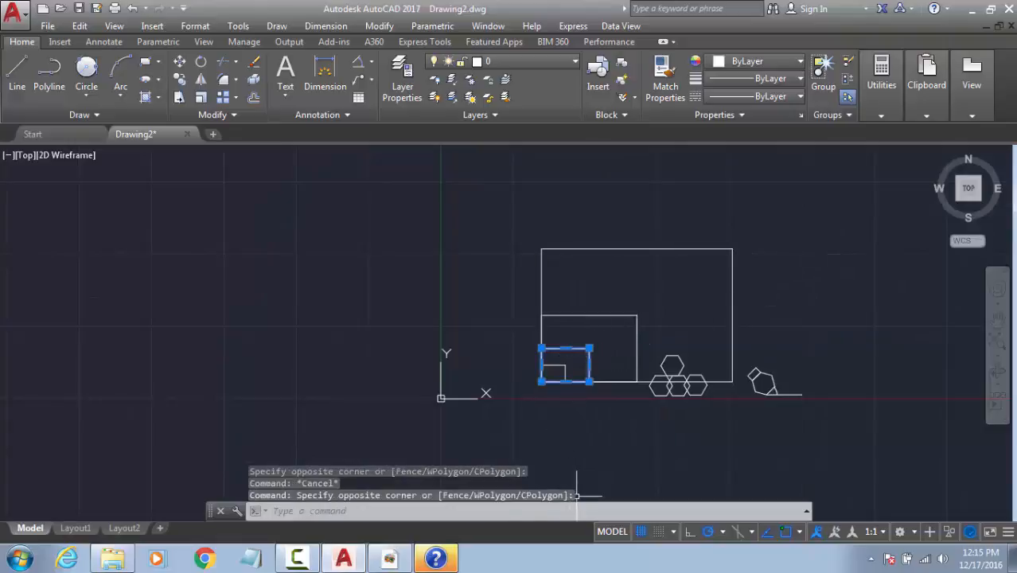
{"action": "key", "text": "Return"}
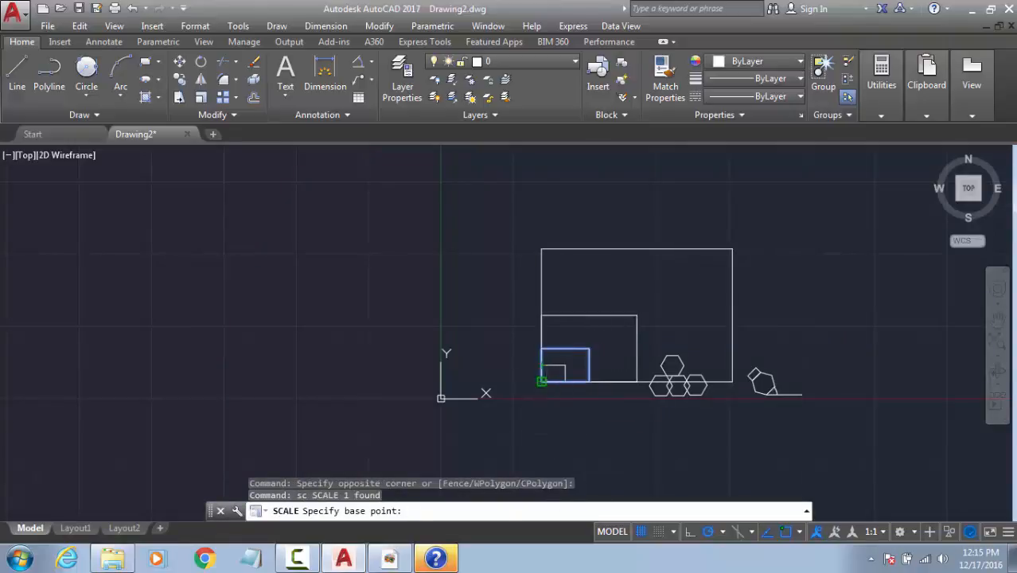
{"action": "left_click", "coordinate": [541, 381]}
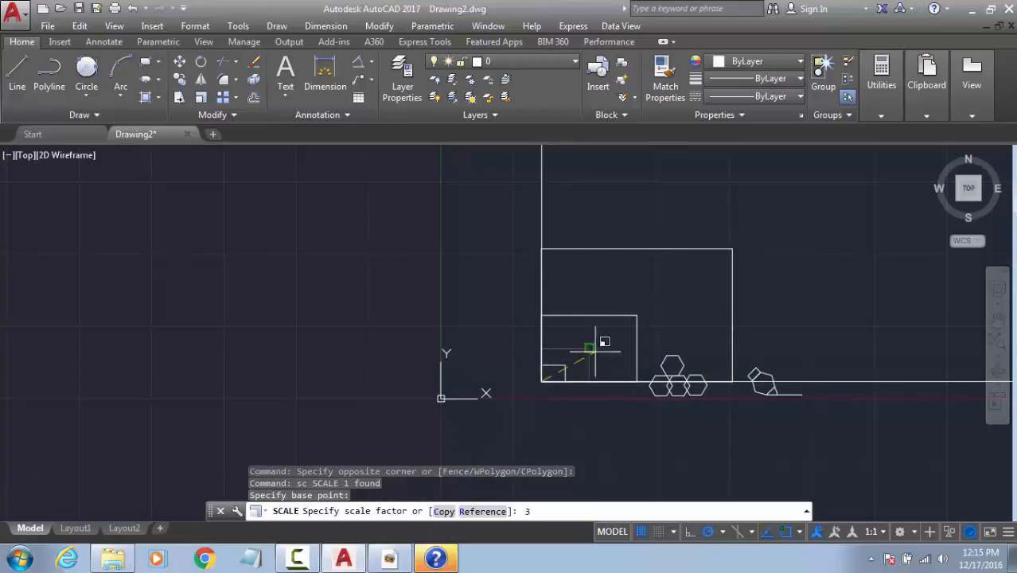
{"action": "key", "text": "Return"}
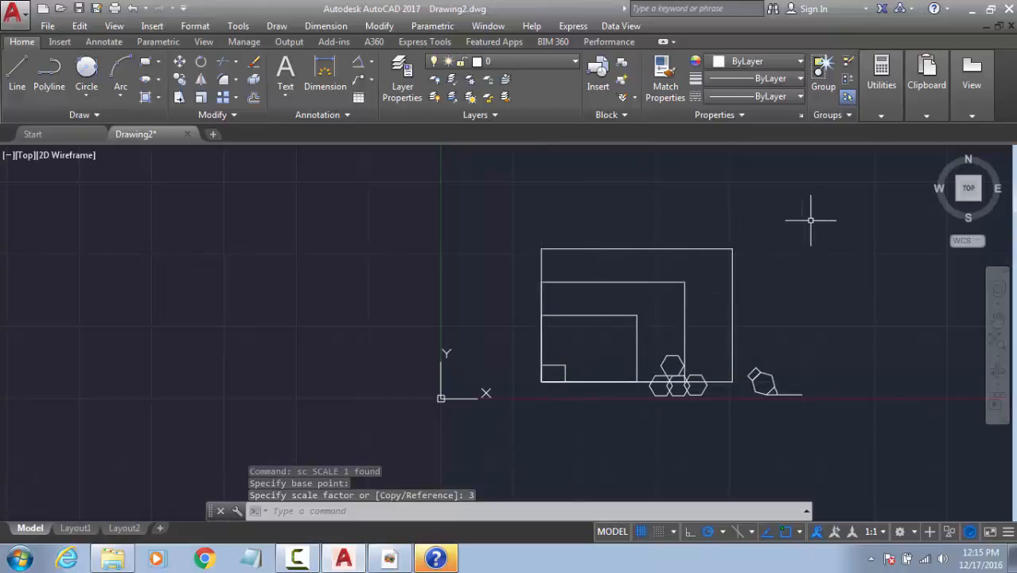
{"action": "key", "text": "Escape"}
{"action": "key", "text": "Escape"}
{"action": "key", "text": "Escape"}
Step: Delete the four hexagons and the small polygon shapes with the attached line to their right
{"action": "left_click", "coordinate": [856, 364]}
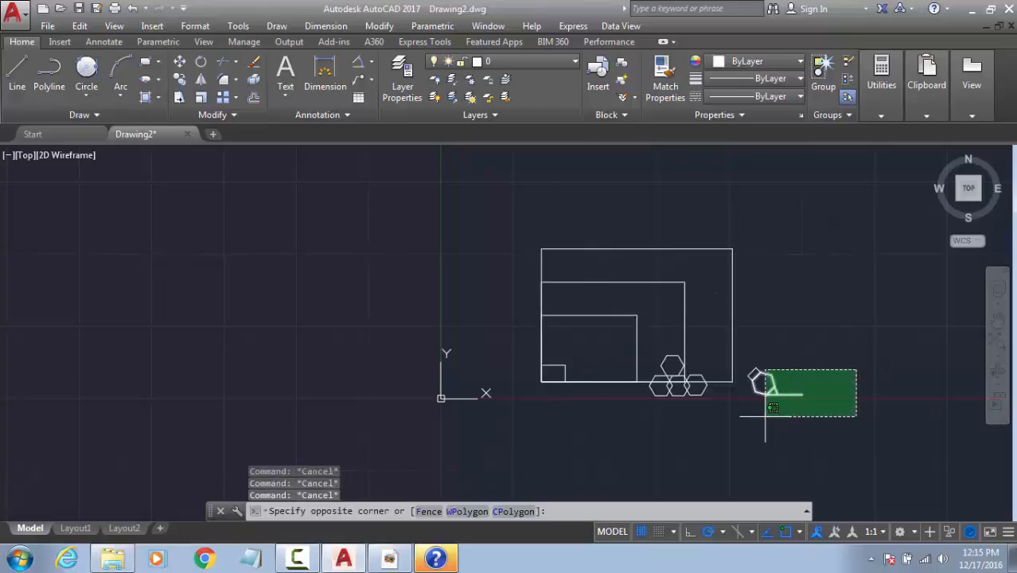
{"action": "left_click", "coordinate": [740, 414]}
{"action": "left_click", "coordinate": [607, 351]}
{"action": "left_click", "coordinate": [813, 420]}
{"action": "key", "text": "Delete"}
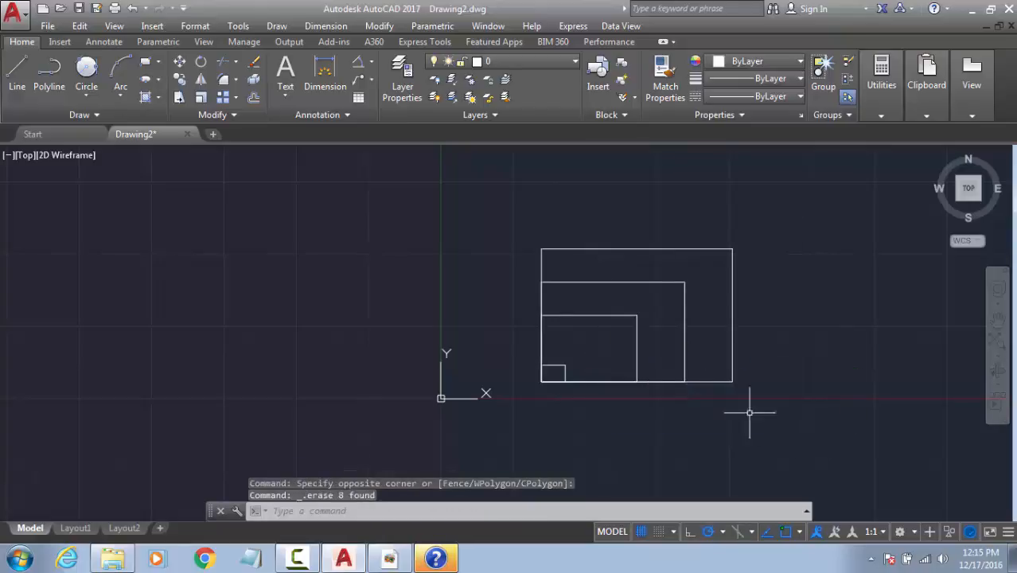
Step: Draw a closed, irregular four-sided shape with the Line command to the right of the nested rectangles
{"action": "scroll", "coordinate": [561, 400], "scroll_direction": "up", "scroll_amount": 3}
{"action": "scroll", "coordinate": [631, 343], "scroll_direction": "down", "scroll_amount": 3}
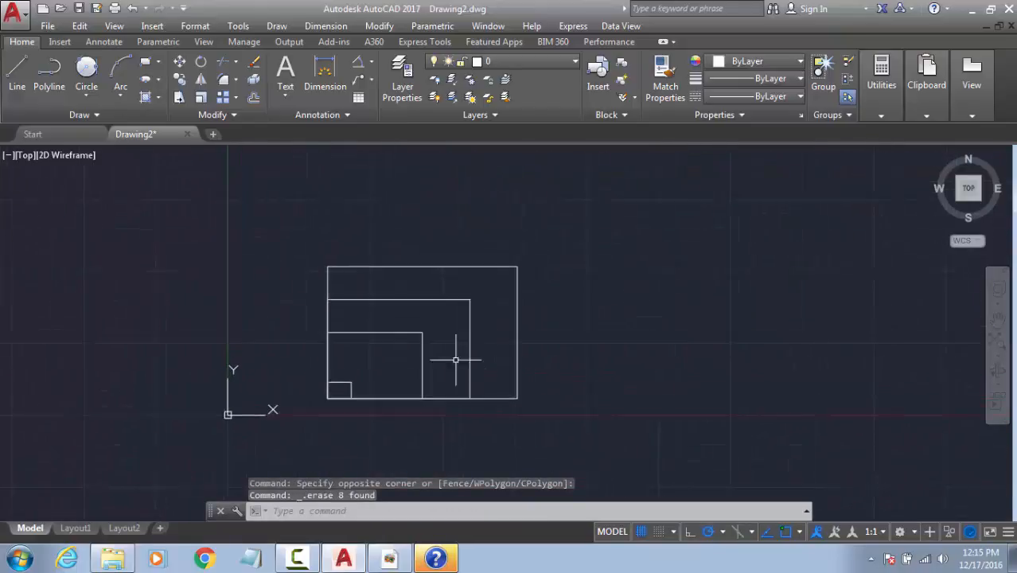
{"action": "key", "text": "Escape"}
{"action": "key", "text": "Escape"}
{"action": "key", "text": "Escape"}
{"action": "key", "text": "l"}
{"action": "key", "text": "Return"}
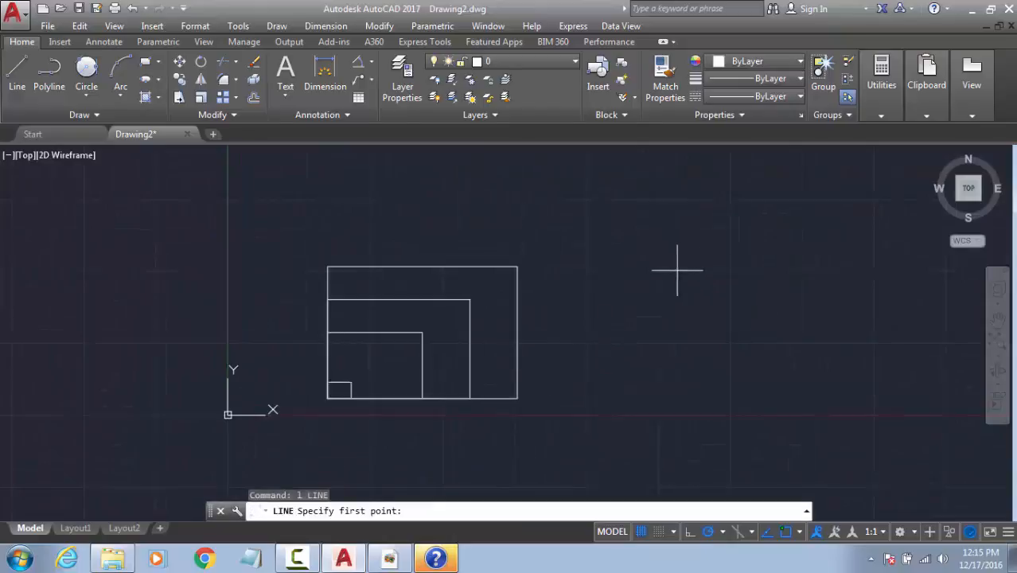
{"action": "left_click", "coordinate": [670, 272]}
{"action": "left_click", "coordinate": [775, 358]}
{"action": "left_click", "coordinate": [645, 402]}
{"action": "left_click", "coordinate": [570, 241]}
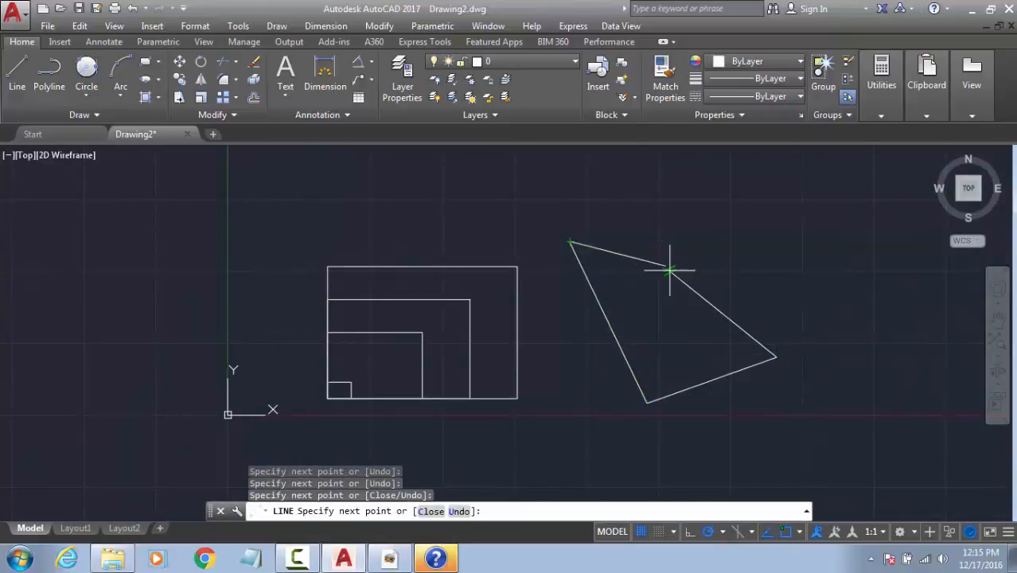
{"action": "left_click", "coordinate": [671, 271]}
{"action": "key", "text": "Escape"}
{"action": "key", "text": "Escape"}
{"action": "key", "text": "Escape"}
{"action": "key", "text": "Escape"}
Step: Draw a single line rising toward the upper right, to the right of the four-sided shape
{"action": "middle_click_drag", "start_coordinate": [780, 263], "coordinate": [588, 314]}
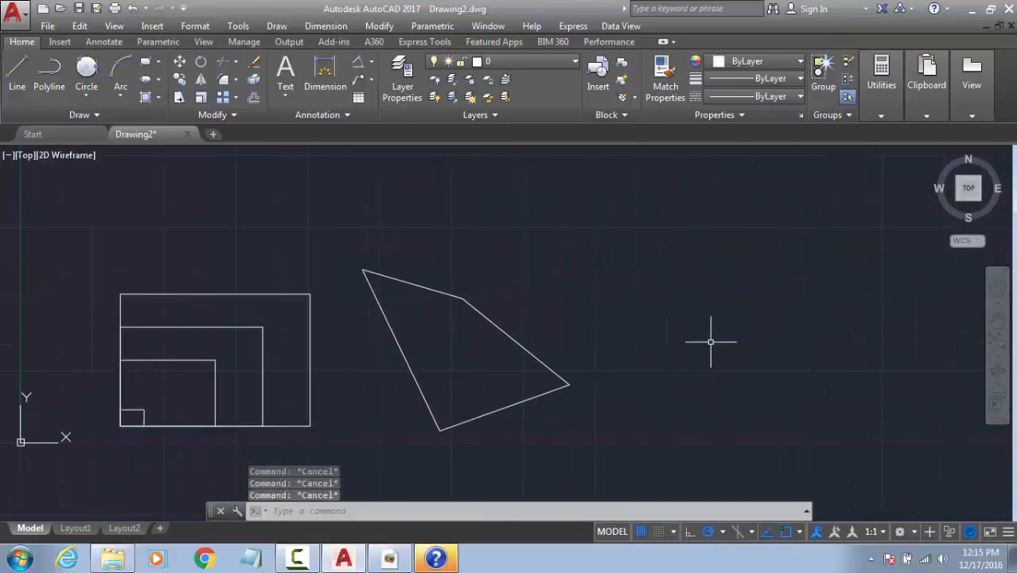
{"action": "left_click", "coordinate": [677, 371]}
{"action": "key", "text": "Escape"}
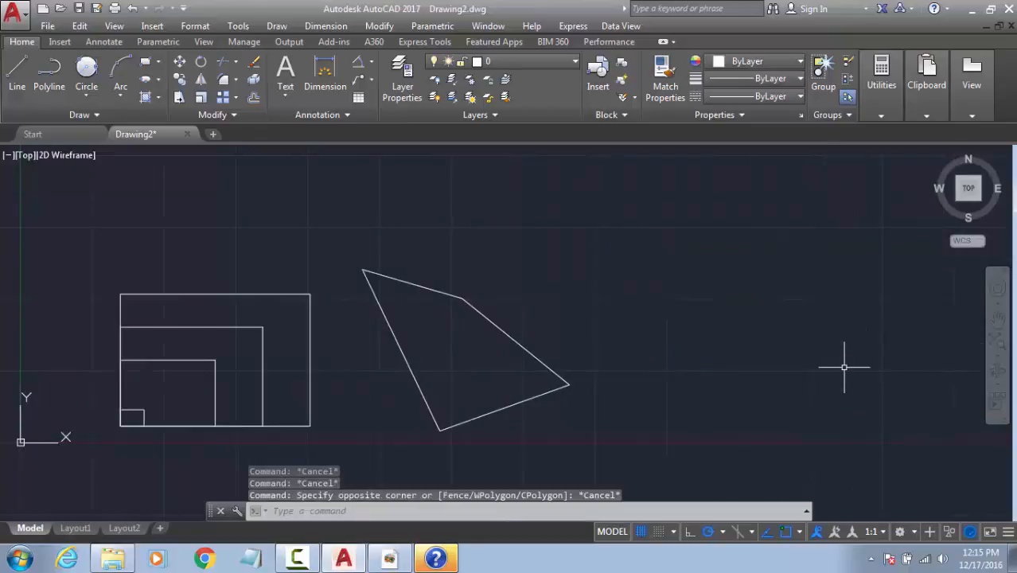
{"action": "key", "text": "l"}
{"action": "key", "text": "Return"}
{"action": "left_click", "coordinate": [754, 362]}
{"action": "left_click", "coordinate": [899, 279]}
{"action": "key", "text": "Escape"}
{"action": "key", "text": "Escape"}
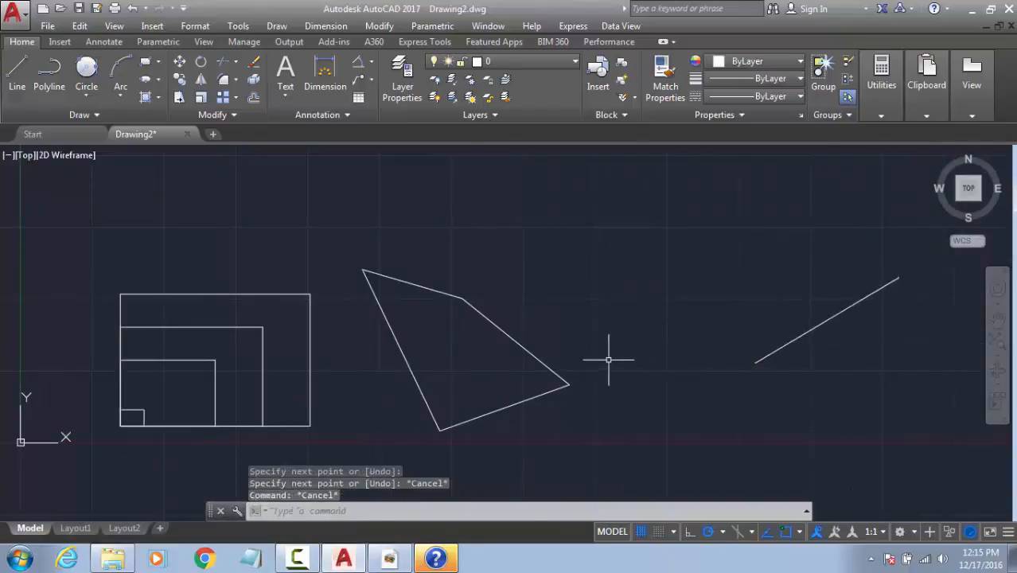
Step: Grip-stretch the four-sided shape's right vertex to the lower endpoint of the slanted line
{"action": "left_click", "coordinate": [607, 360]}
{"action": "left_click", "coordinate": [564, 412]}
{"action": "left_click", "coordinate": [570, 384]}
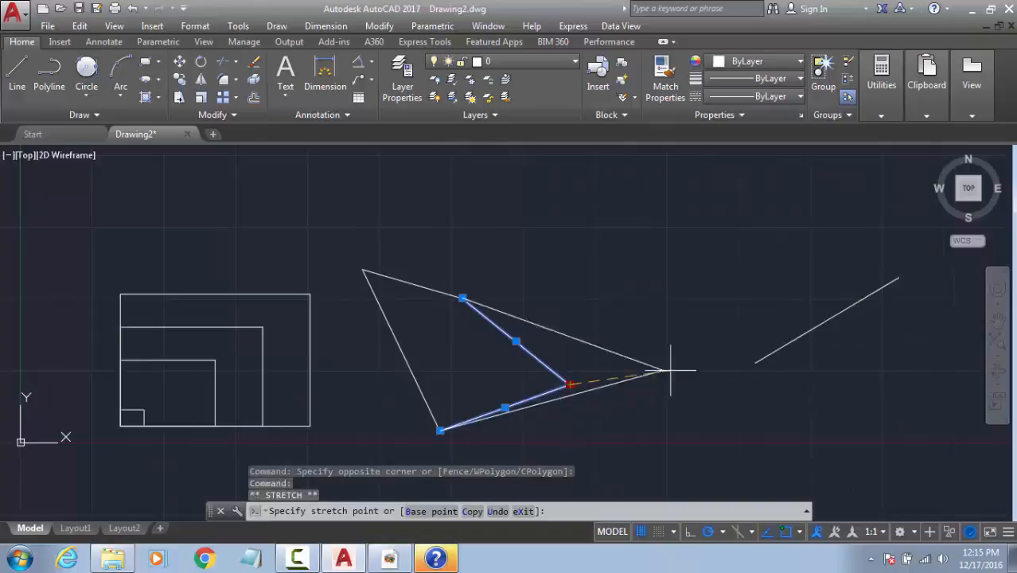
{"action": "left_click", "coordinate": [755, 363]}
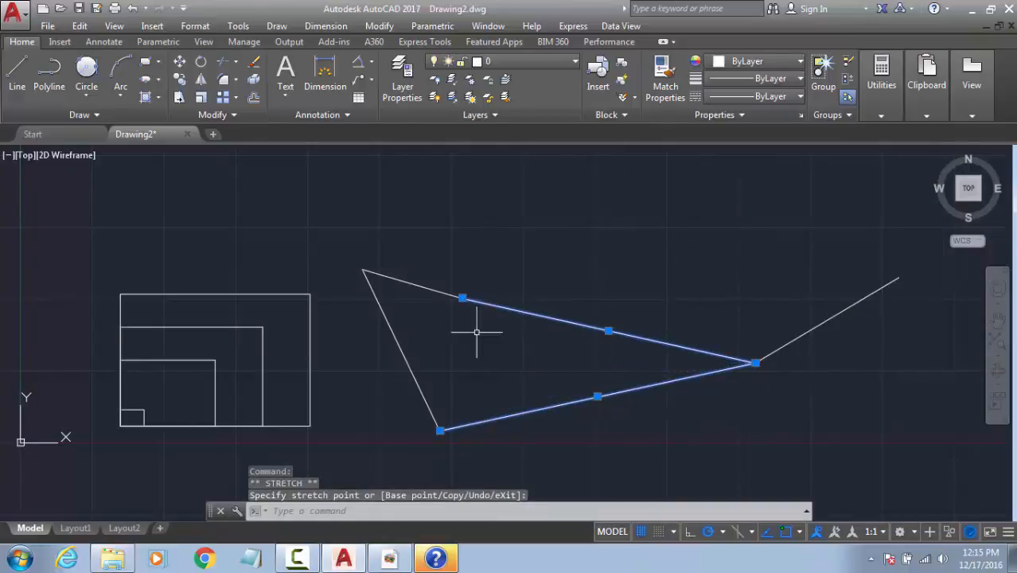
{"action": "key", "text": "Escape"}
{"action": "key", "text": "Escape"}
Step: Delete the four lines of the stretched four-sided shape
{"action": "middle_click_drag", "start_coordinate": [597, 290], "coordinate": [574, 296]}
{"action": "left_click", "coordinate": [594, 268]}
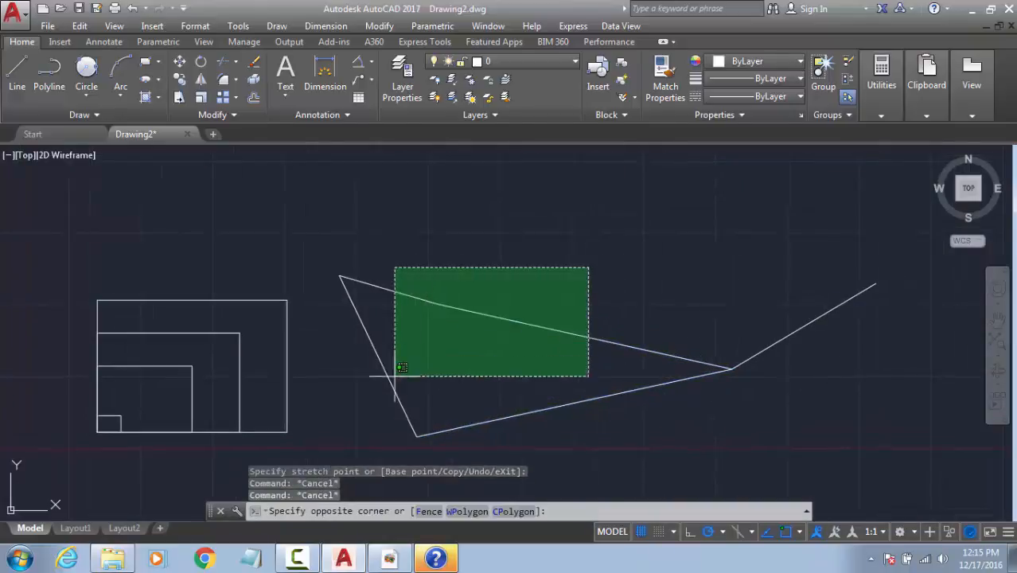
{"action": "left_click", "coordinate": [362, 416]}
{"action": "key", "text": "Delete"}
{"action": "key", "text": "Escape"}
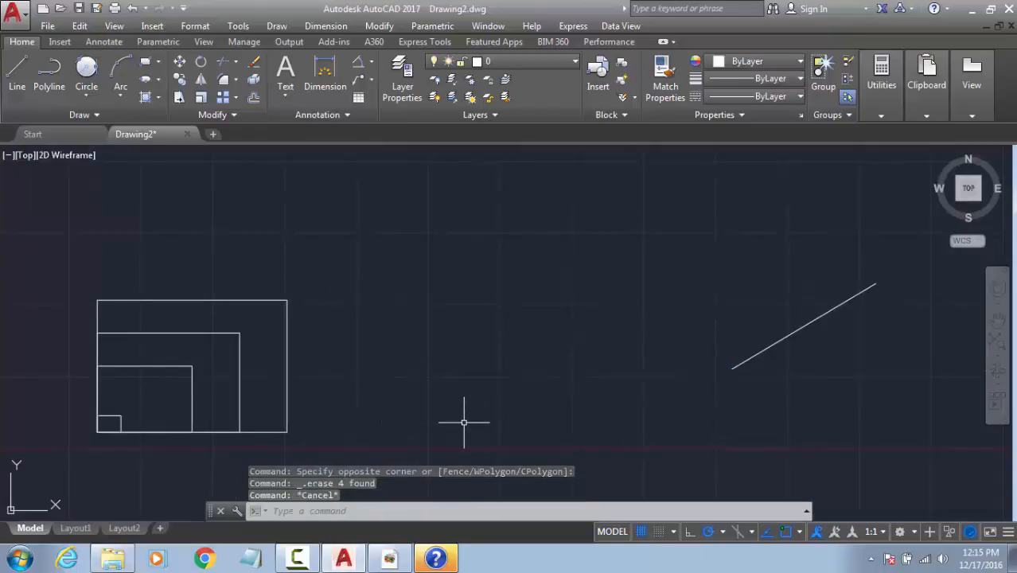
Step: Draw a freehand, slightly upright rectangle between the nested rectangles and the slanted line
{"action": "type", "text": "rec"}
{"action": "key", "text": "Return"}
{"action": "left_click", "coordinate": [535, 307]}
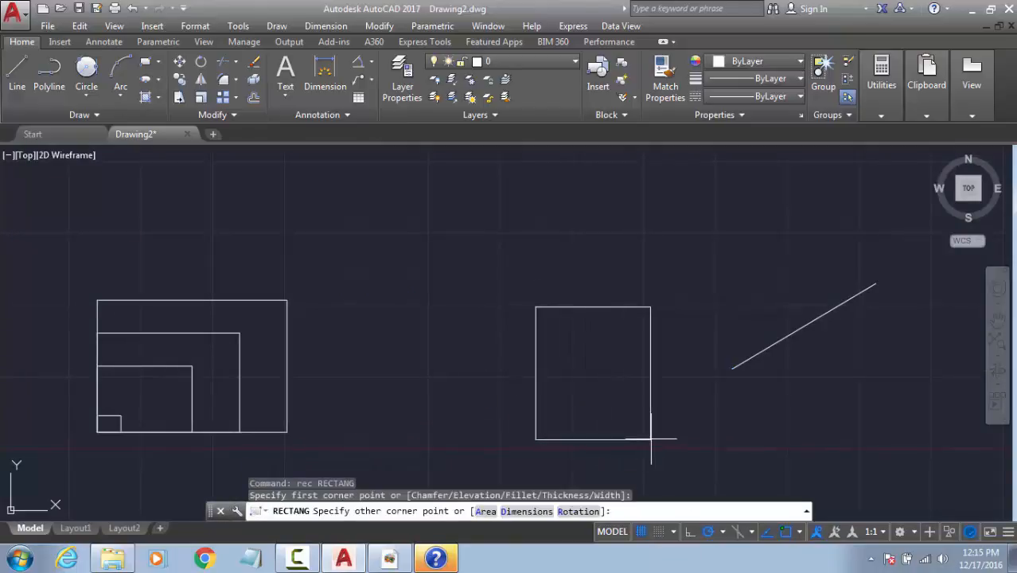
{"action": "key", "text": "Escape"}
Step: Try to stretch the new rectangle's right side horizontally by its midpoint grip to the slanted line's lower endpoint
{"action": "left_click", "coordinate": [668, 346]}
{"action": "left_click", "coordinate": [615, 372]}
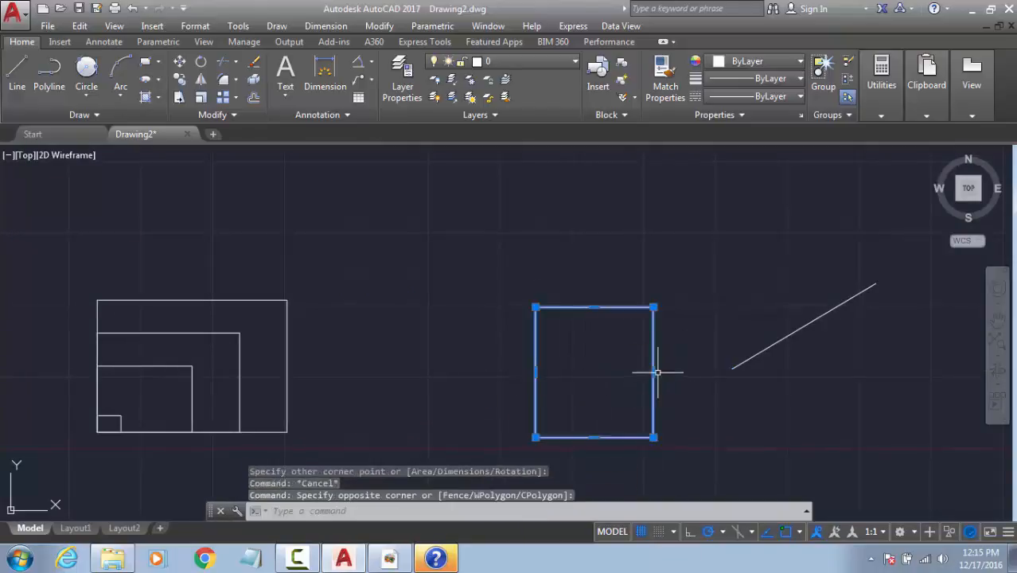
{"action": "left_click", "coordinate": [653, 371]}
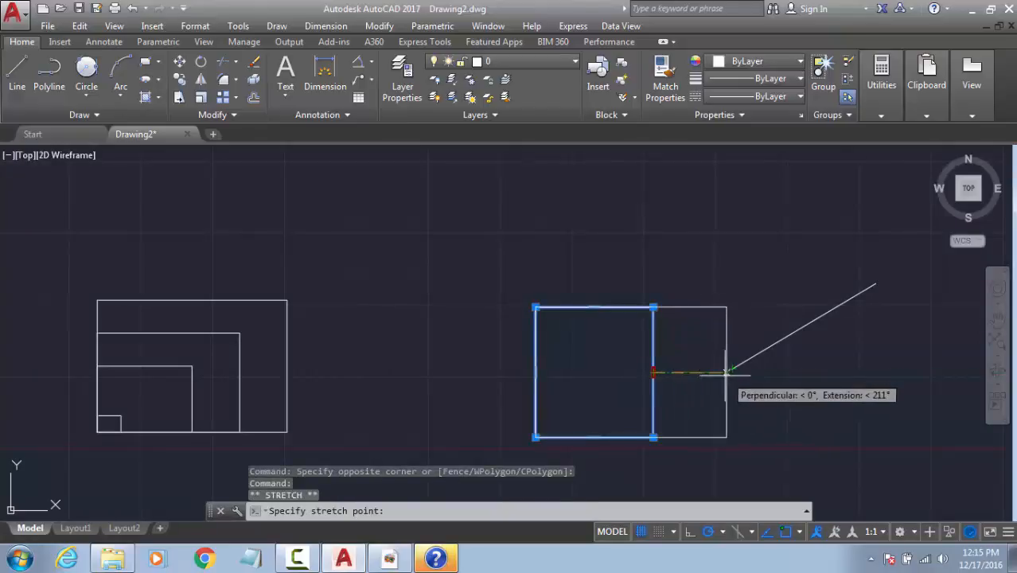
{"action": "scroll", "coordinate": [727, 376], "scroll_direction": "up", "scroll_amount": 4}
{"action": "scroll", "coordinate": [744, 358], "scroll_direction": "up", "scroll_amount": 2}
{"action": "key", "text": "Escape"}
{"action": "key", "text": "Escape"}
{"action": "left_click", "coordinate": [740, 352]}
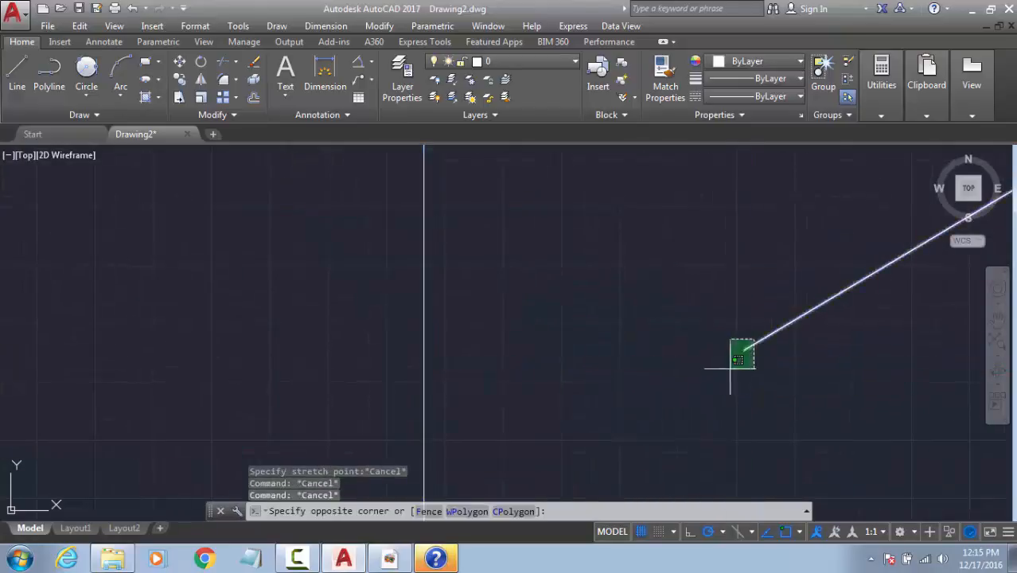
{"action": "left_click", "coordinate": [744, 348]}
{"action": "left_click", "coordinate": [743, 349]}
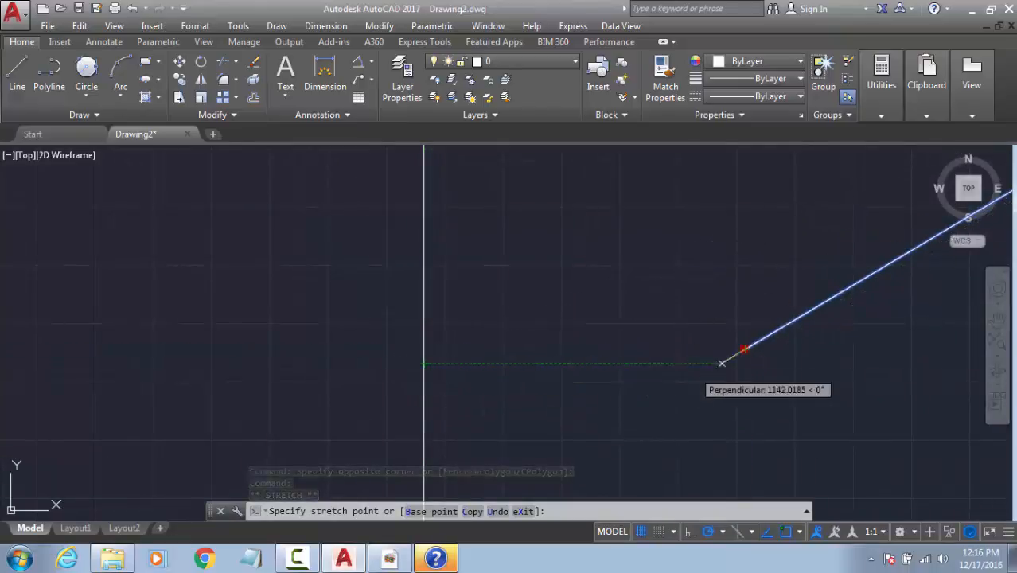
{"action": "key", "text": "Escape"}
{"action": "scroll", "coordinate": [771, 362], "scroll_direction": "down", "scroll_amount": 3}
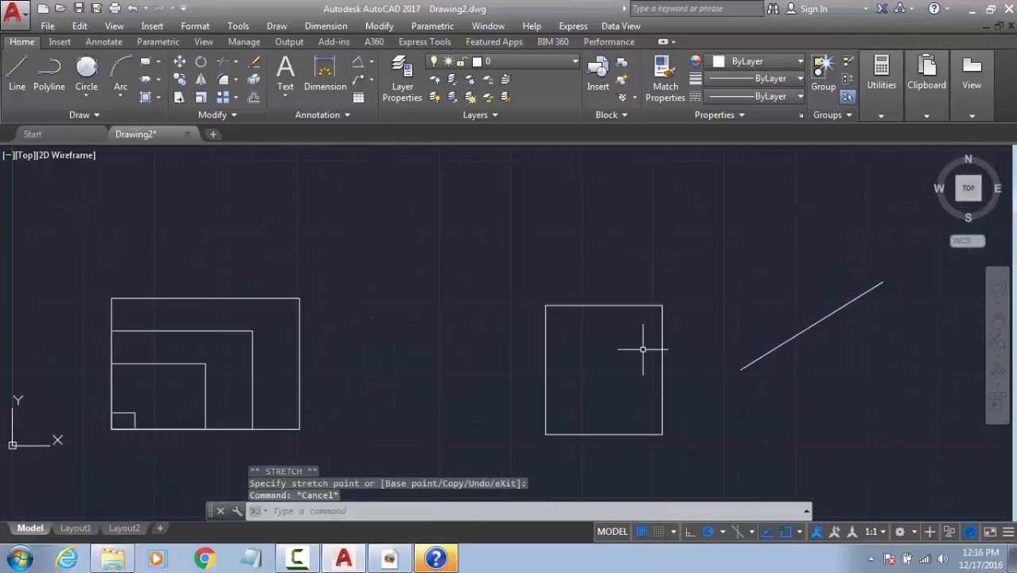
{"action": "left_click", "coordinate": [726, 328]}
{"action": "left_click", "coordinate": [654, 343]}
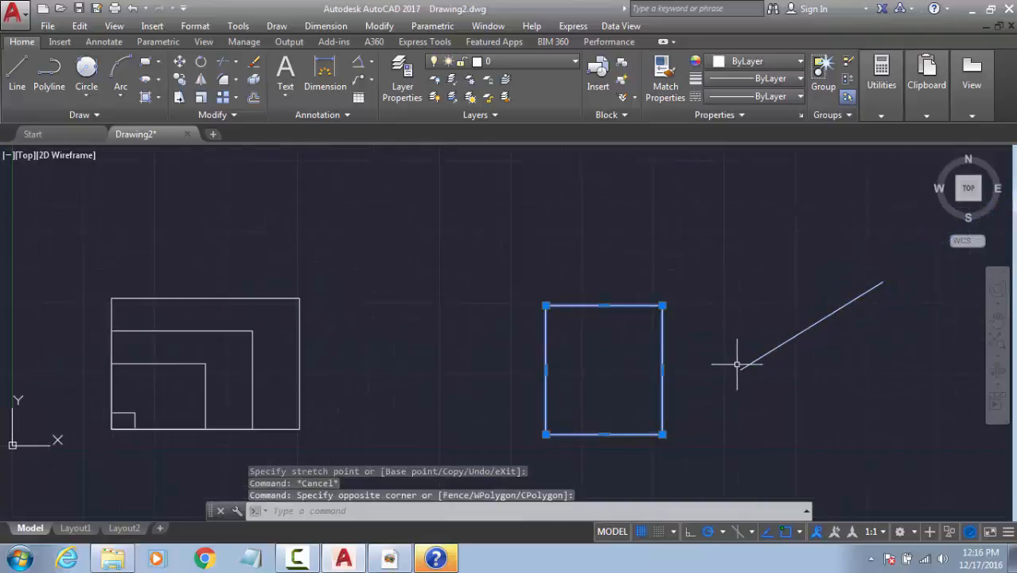
{"action": "key", "text": "Escape"}
Step: Stretch the upright rectangle's right side from its midpoint to the lower endpoint of the slanted line
{"action": "left_click", "coordinate": [689, 276]}
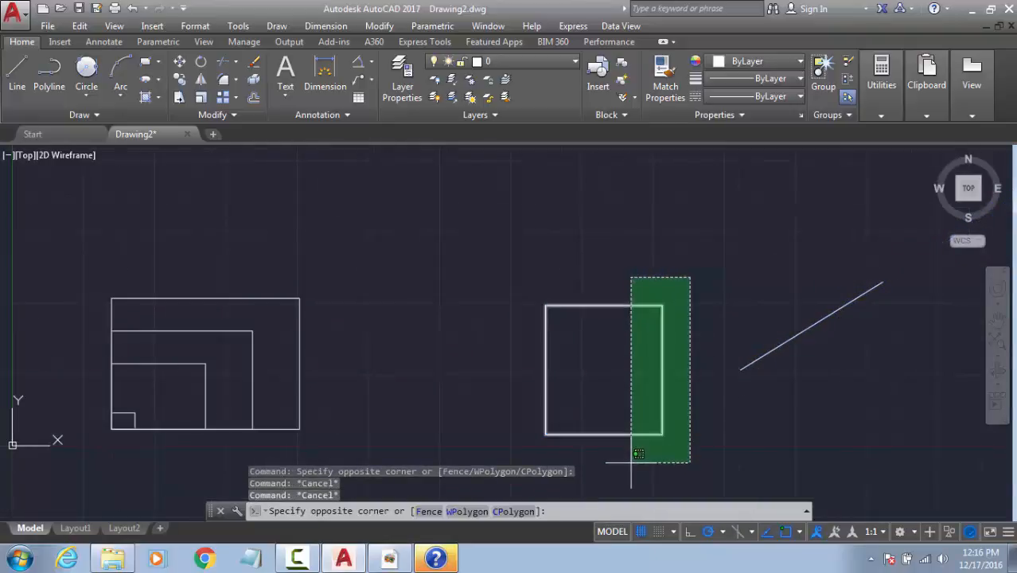
{"action": "left_click", "coordinate": [631, 459]}
{"action": "type", "text": "s"}
{"action": "key", "text": "Return"}
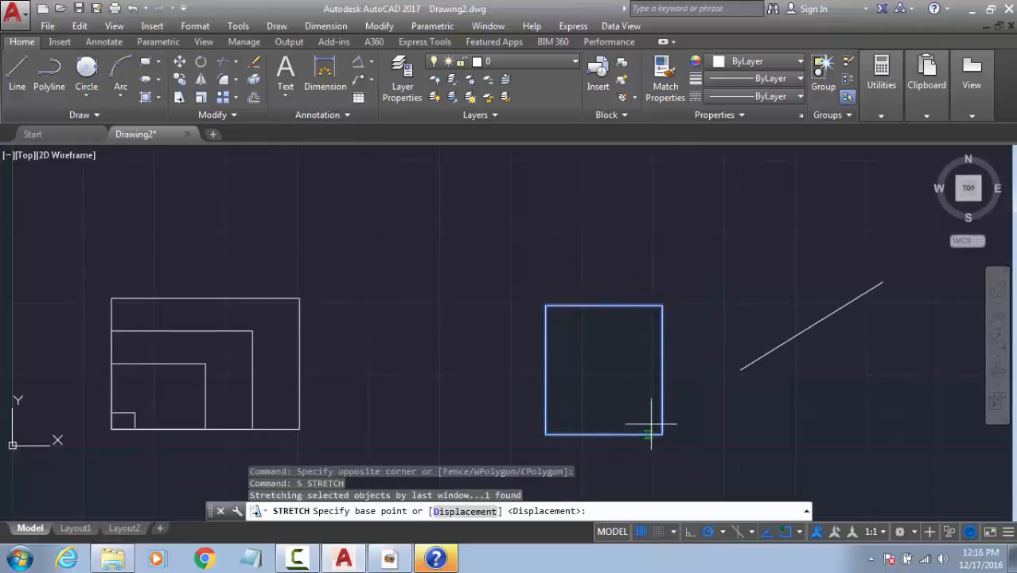
{"action": "left_click", "coordinate": [661, 369]}
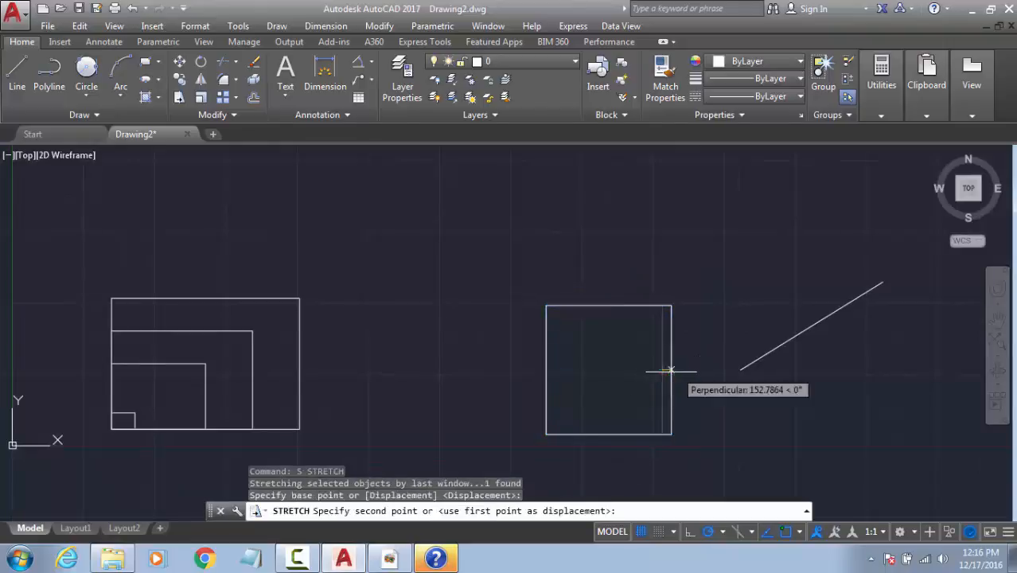
{"action": "left_click", "coordinate": [741, 370]}
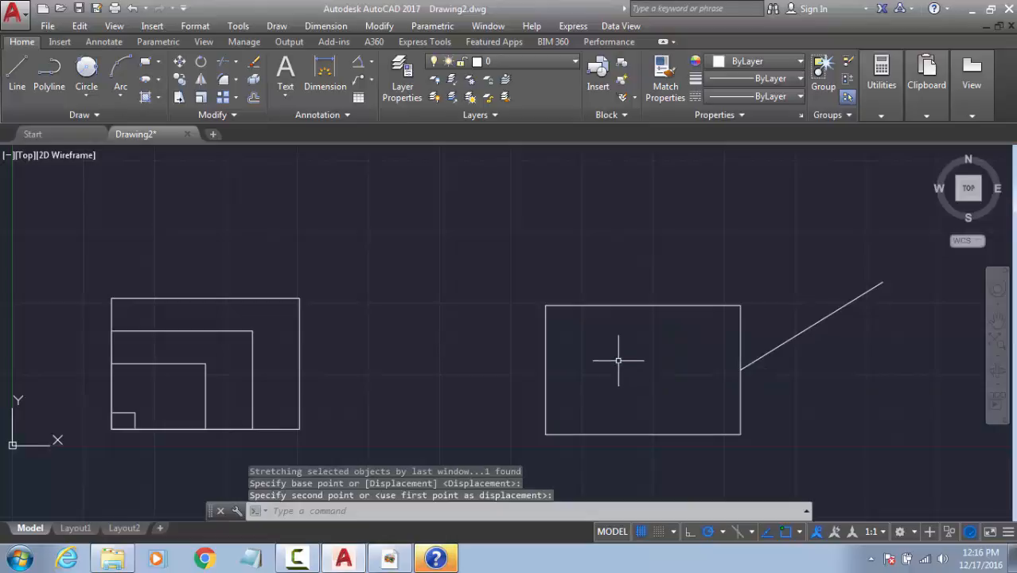
Step: Undo the stretch of the rectangle's right side and the preceding view change
{"action": "left_click", "coordinate": [595, 319]}
{"action": "left_click", "coordinate": [569, 274]}
{"action": "key", "text": "ctrl+z"}
{"action": "key", "text": "ctrl+z"}
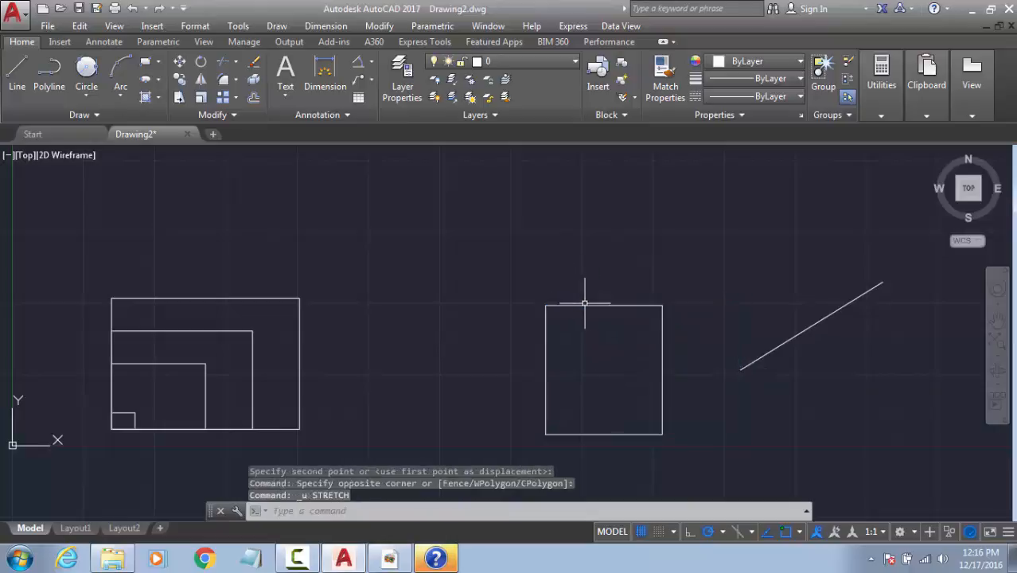
Step: Grip-stretch the rectangle's upper-left corner straight up and its lower-left corner downward to form a trapezoid-like shape
{"action": "left_click", "coordinate": [527, 318]}
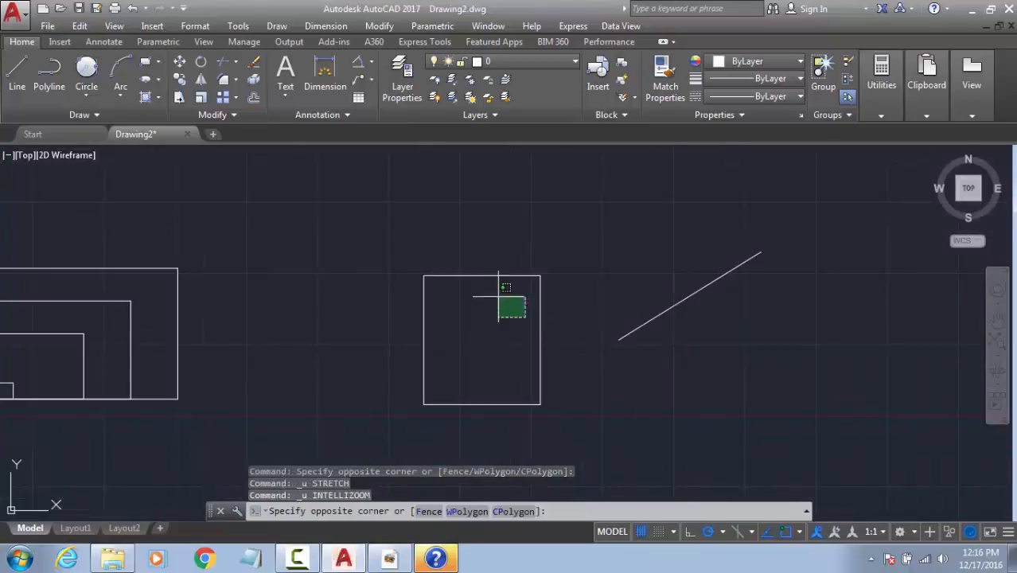
{"action": "left_click", "coordinate": [420, 265]}
{"action": "left_click", "coordinate": [424, 274]}
{"action": "left_click", "coordinate": [423, 195]}
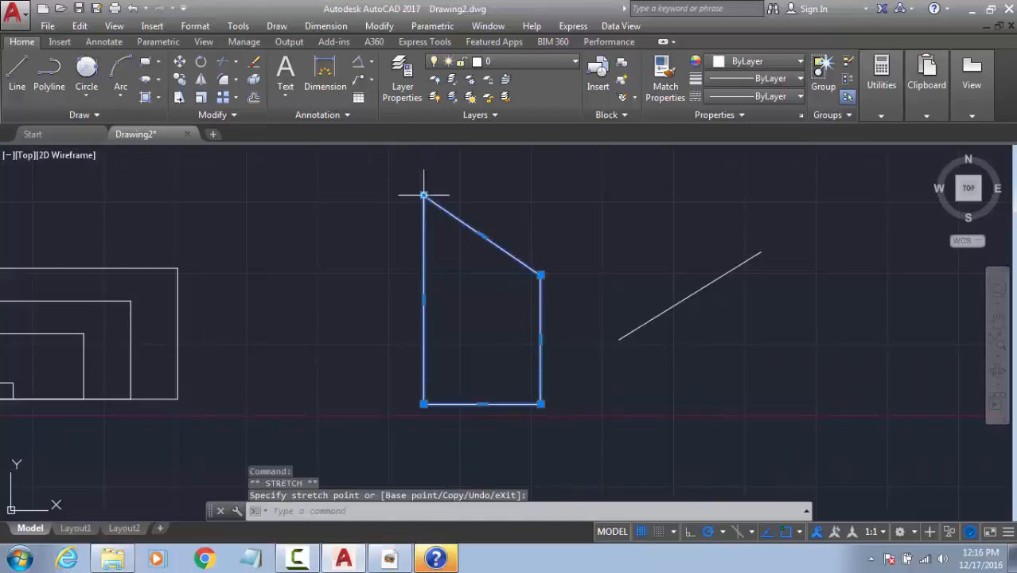
{"action": "left_click", "coordinate": [424, 404]}
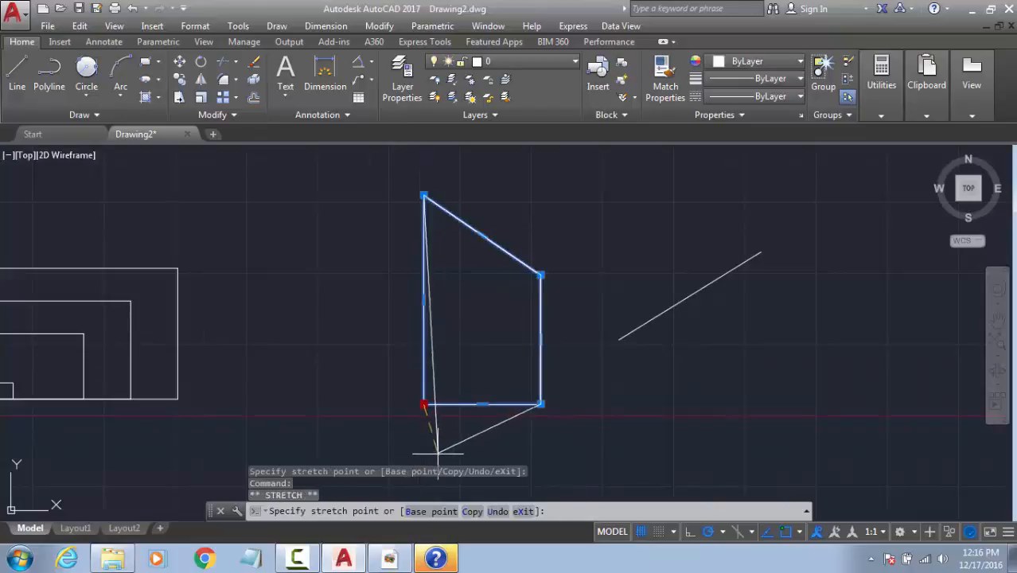
{"action": "left_click", "coordinate": [436, 454]}
{"action": "key", "text": "Escape"}
{"action": "scroll", "coordinate": [473, 402], "scroll_direction": "down", "scroll_amount": 4}
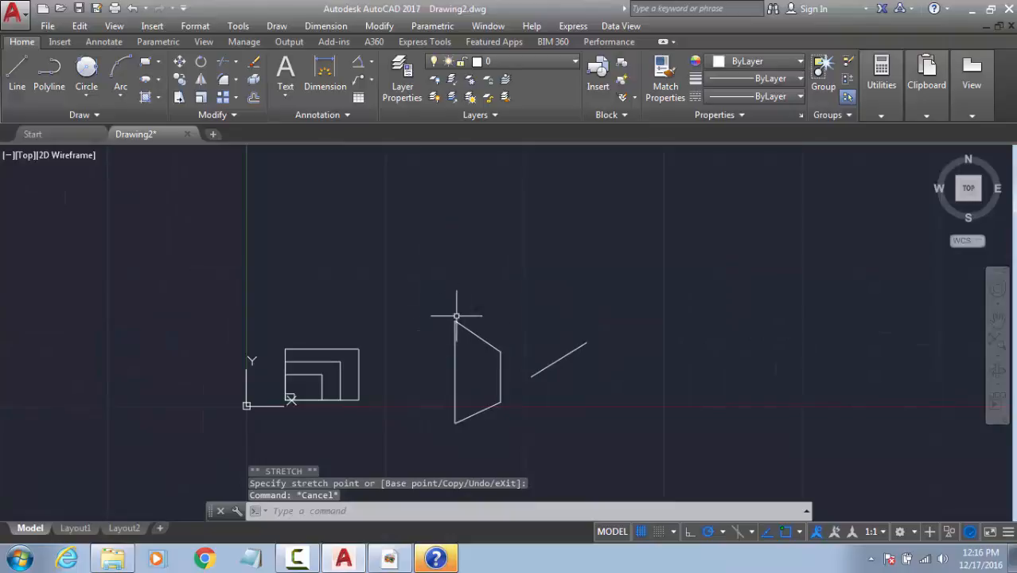
{"action": "scroll", "coordinate": [500, 366], "scroll_direction": "up", "scroll_amount": 2}
{"action": "left_click", "coordinate": [534, 368]}
{"action": "left_click", "coordinate": [473, 379]}
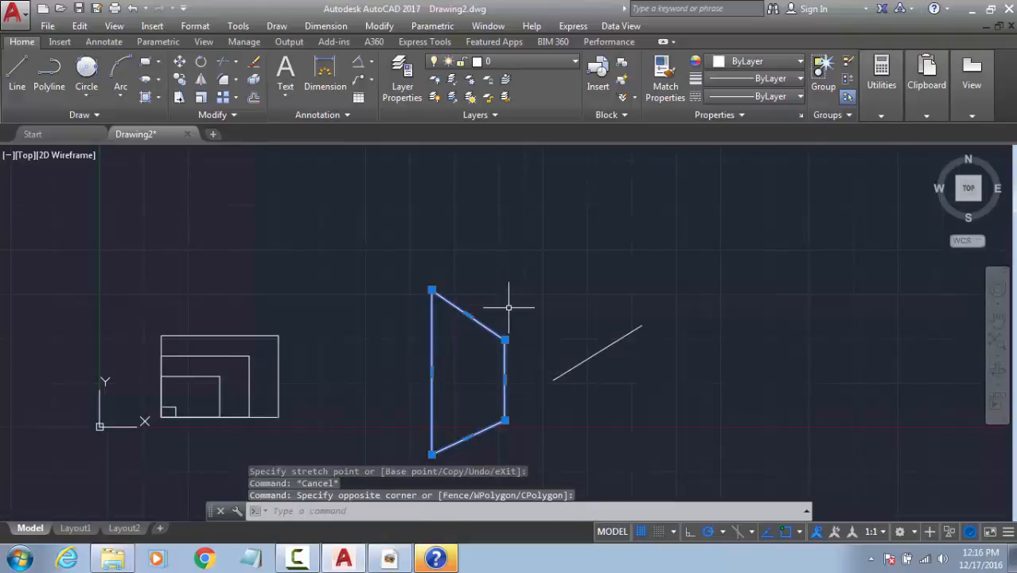
{"action": "key", "text": "Escape"}
{"action": "left_click", "coordinate": [526, 296]}
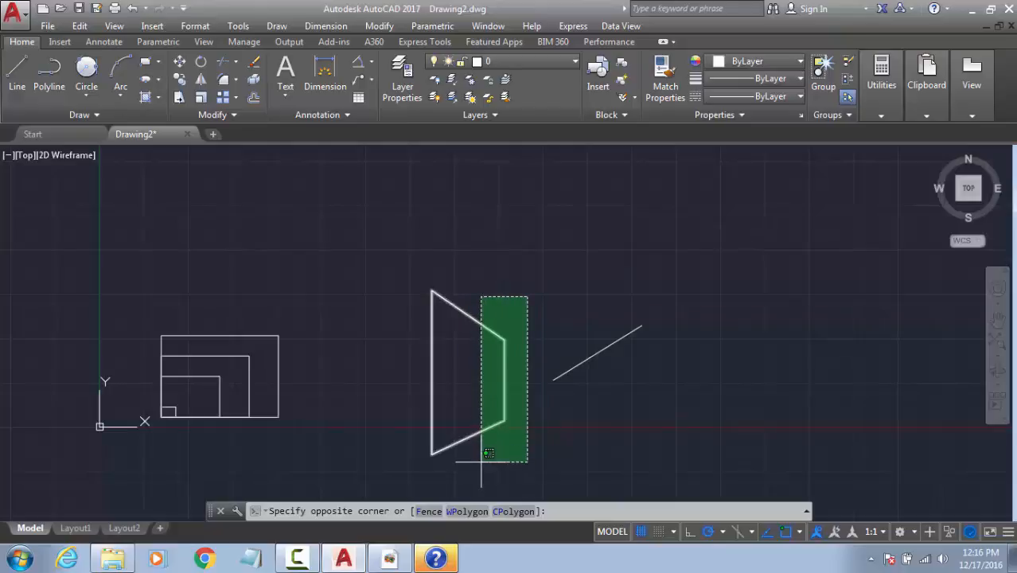
{"action": "left_click", "coordinate": [488, 453]}
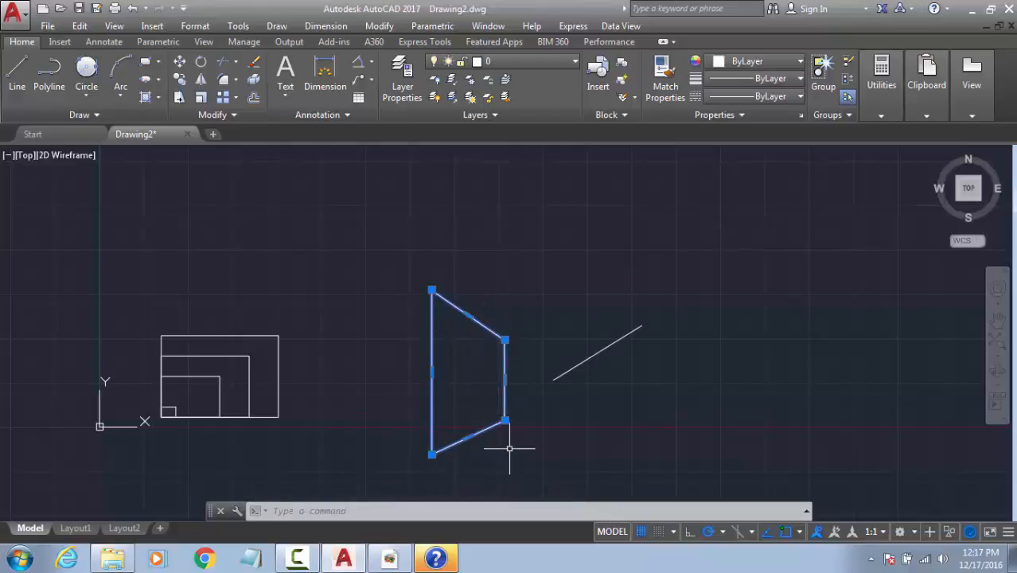
{"action": "key", "text": "Escape"}
{"action": "key", "text": "Escape"}
{"action": "key", "text": "Escape"}
Step: Stretch the four-sided shape's right side from its midpoint to the lower endpoint of the slanted line
{"action": "type", "text": "s"}
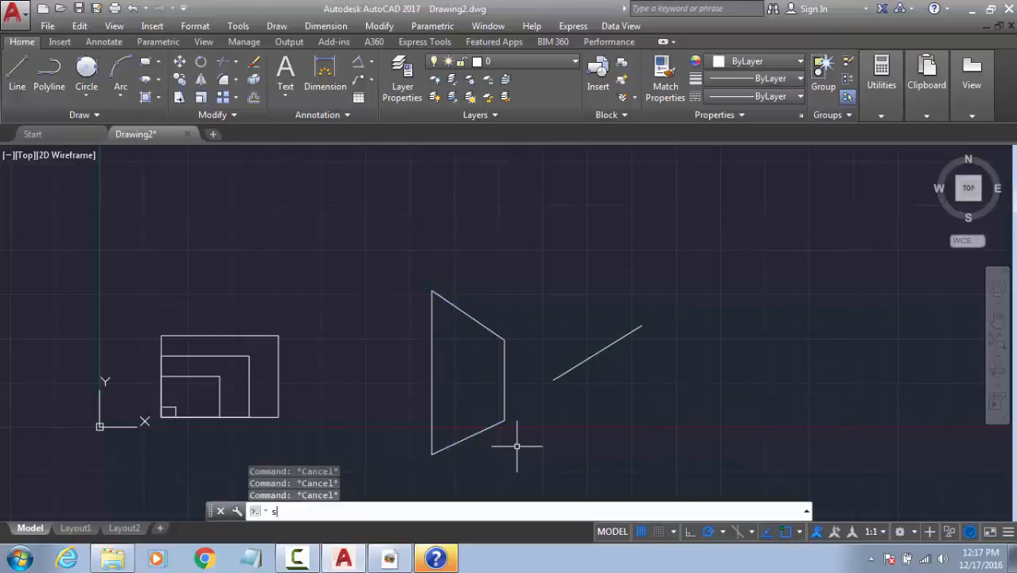
{"action": "key", "text": "Return"}
{"action": "left_click", "coordinate": [537, 294]}
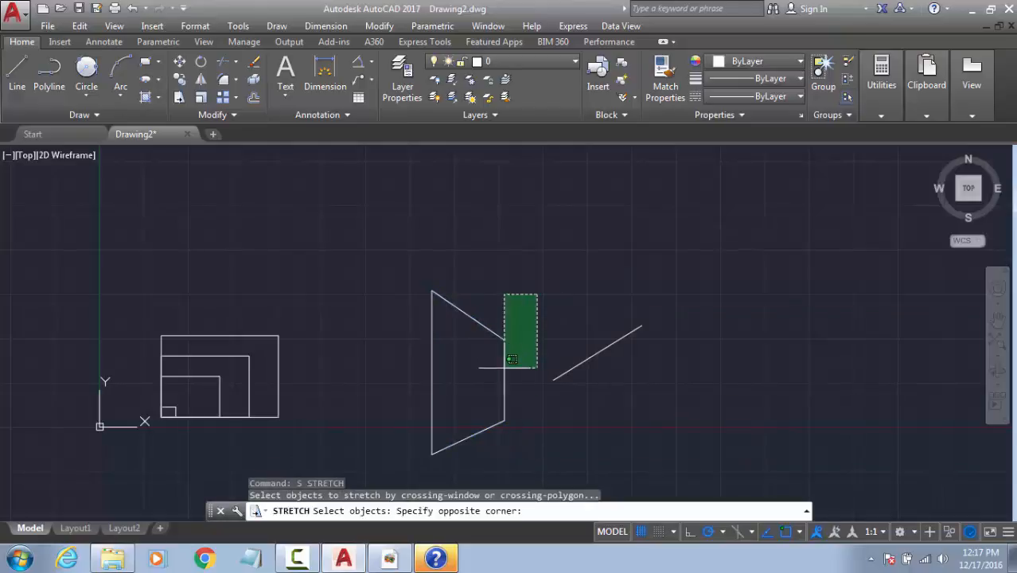
{"action": "left_click", "coordinate": [479, 450]}
{"action": "key", "text": "Return"}
{"action": "left_click", "coordinate": [502, 385]}
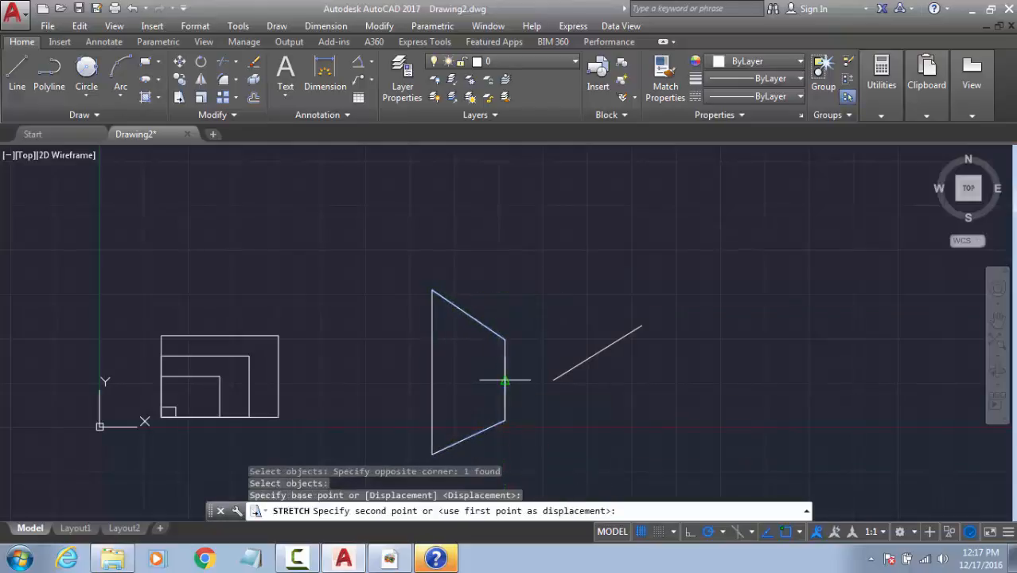
{"action": "left_click", "coordinate": [553, 380]}
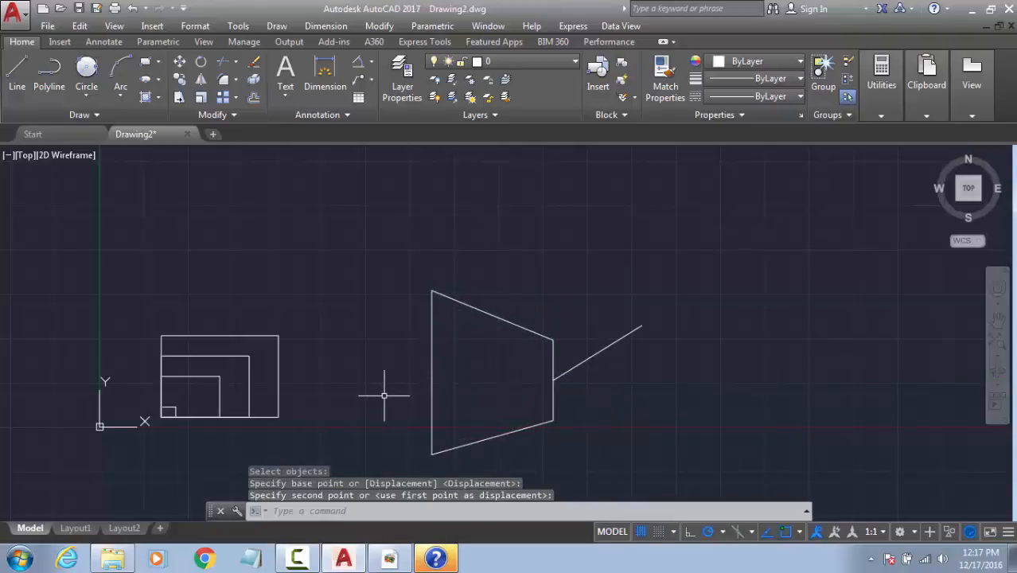
Step: Draw three connected lines inside the four-sided shape from its upper-left to its lower-left corner, with a short vertical middle segment
{"action": "type", "text": "l"}
{"action": "key", "text": "Return"}
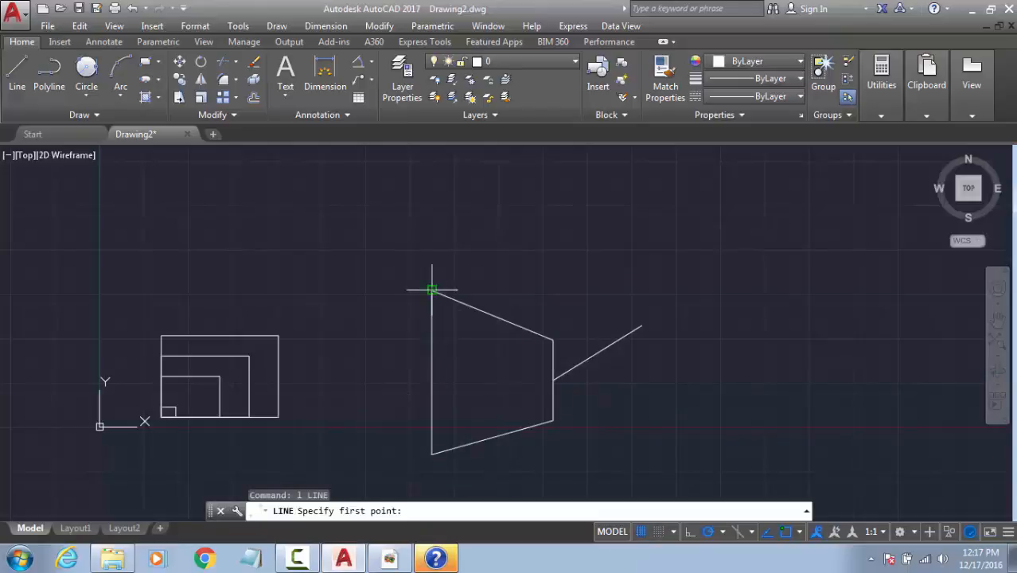
{"action": "left_click", "coordinate": [431, 290]}
{"action": "left_click", "coordinate": [519, 363]}
{"action": "left_click", "coordinate": [519, 408]}
{"action": "left_click", "coordinate": [432, 453]}
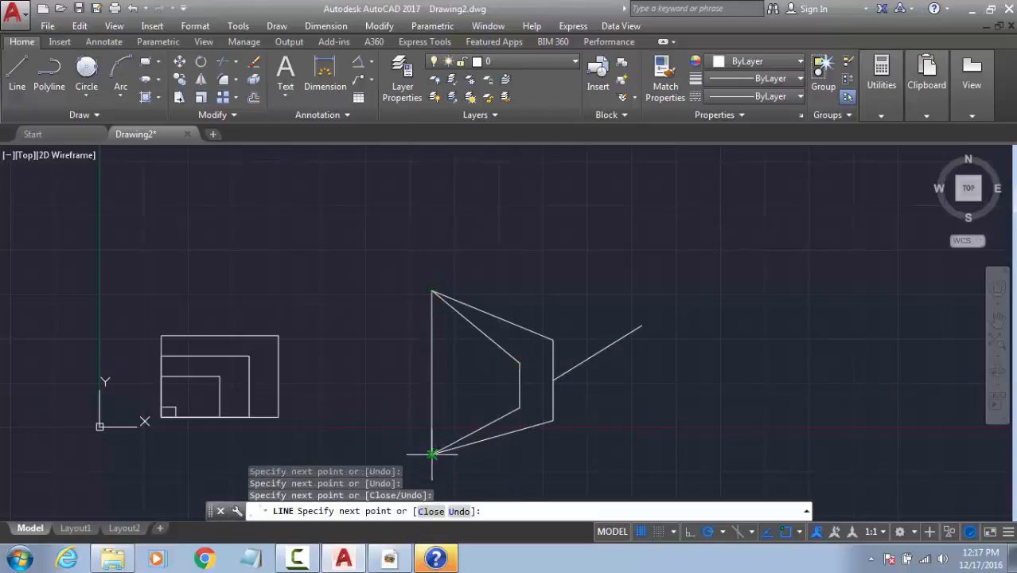
{"action": "key", "text": "Escape"}
{"action": "left_click", "coordinate": [324, 71]}
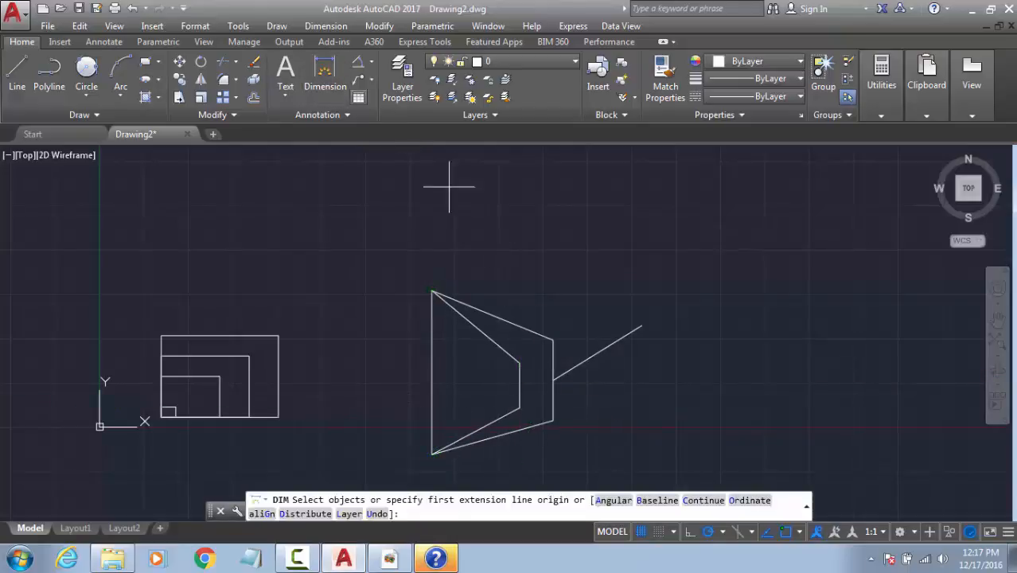
{"action": "key", "text": "Escape"}
{"action": "left_click", "coordinate": [519, 378]}
{"action": "scroll", "coordinate": [533, 386], "scroll_direction": "up", "scroll_amount": 5}
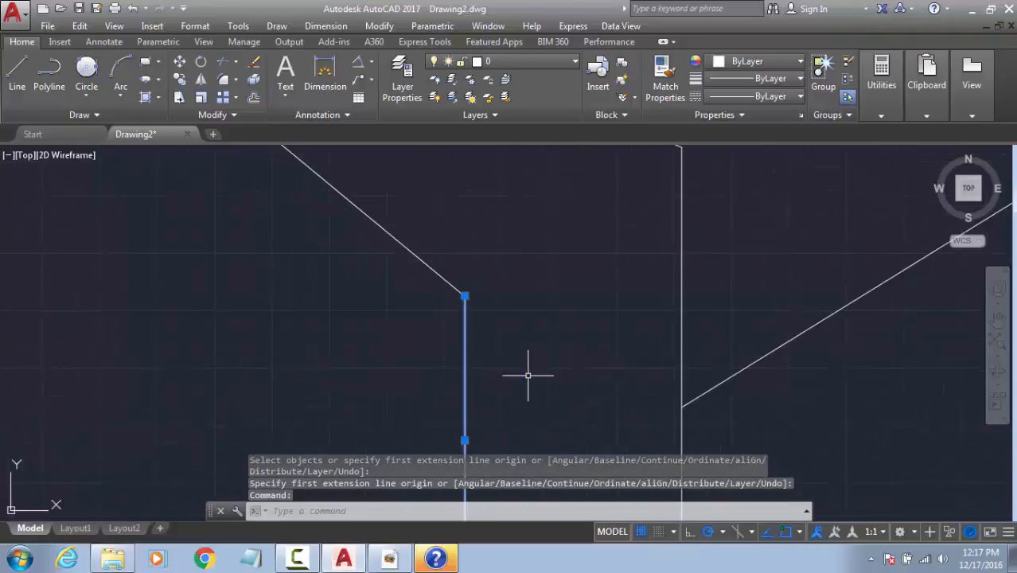
{"action": "key", "text": "Escape"}
Step: Dimension the inner short vertical line, placing the dimension line just to its right
{"action": "left_click", "coordinate": [324, 71]}
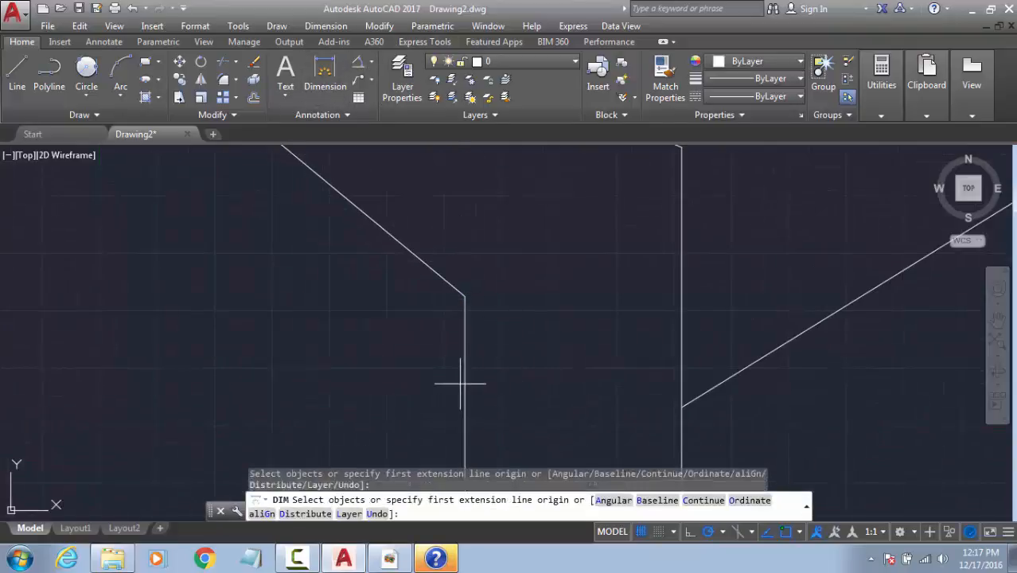
{"action": "key", "text": "Return"}
{"action": "left_click", "coordinate": [465, 379]}
{"action": "left_click", "coordinate": [512, 380]}
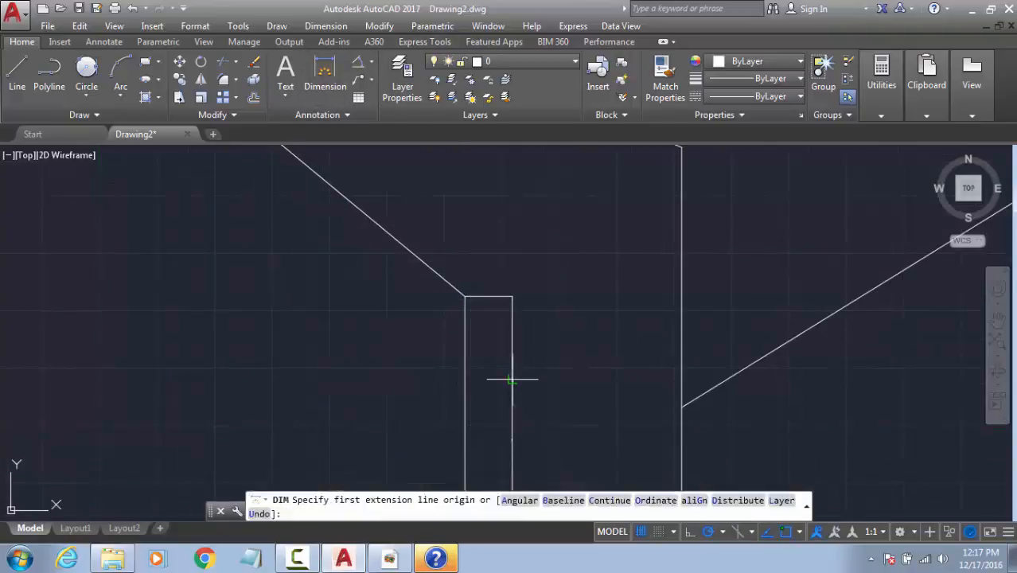
{"action": "scroll", "coordinate": [534, 465], "scroll_direction": "up", "scroll_amount": 4}
{"action": "scroll", "coordinate": [441, 377], "scroll_direction": "up", "scroll_amount": 4}
{"action": "scroll", "coordinate": [364, 307], "scroll_direction": "up", "scroll_amount": 3}
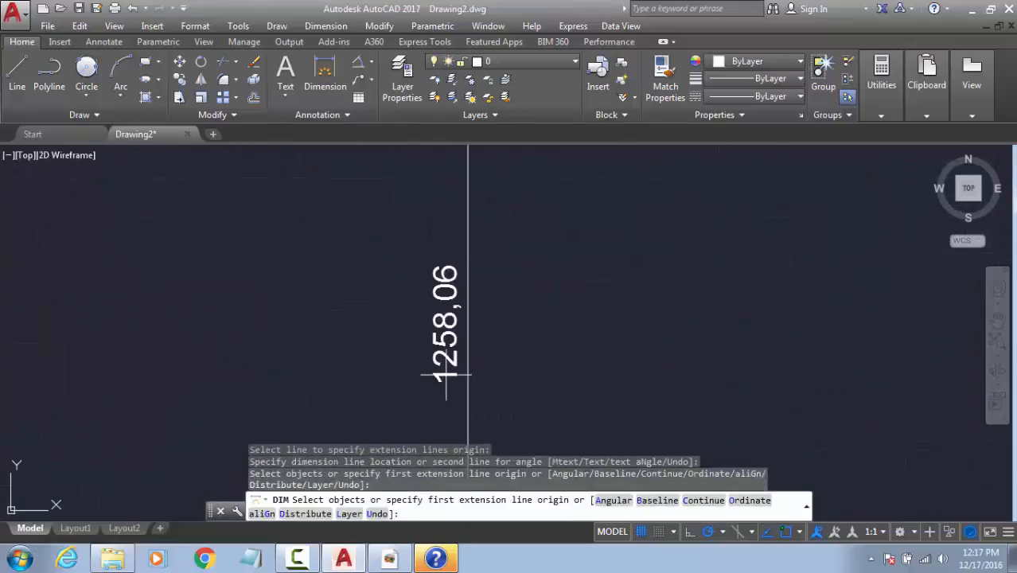
{"action": "scroll", "coordinate": [447, 322], "scroll_direction": "down", "scroll_amount": 8}
{"action": "key", "text": "Escape"}
{"action": "key", "text": "Escape"}
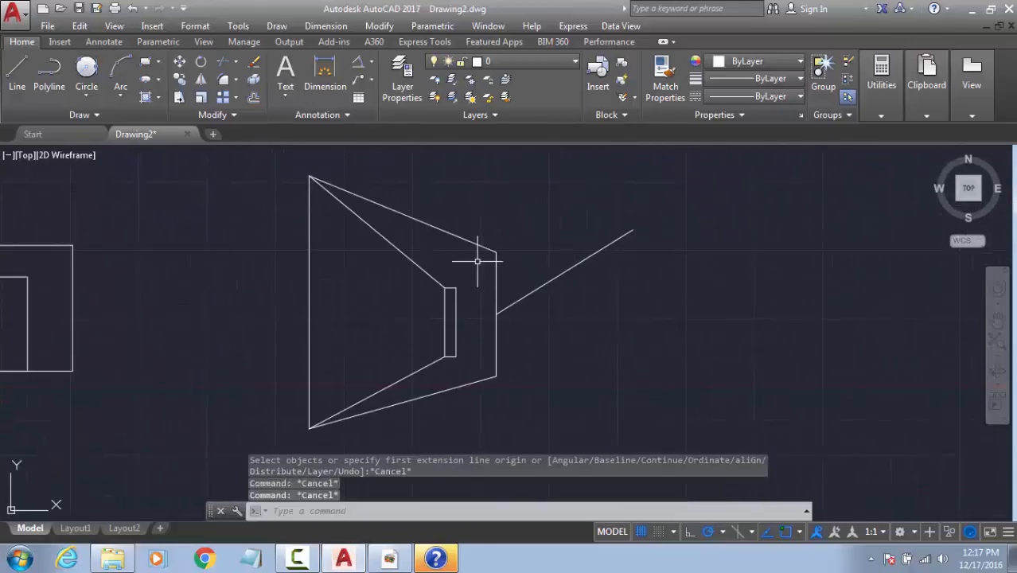
Step: Stretch the inner short vertical line with its dimension and connected line ends freely up and to the right
{"action": "left_click", "coordinate": [477, 262]}
{"action": "left_click", "coordinate": [442, 369]}
{"action": "type", "text": "s"}
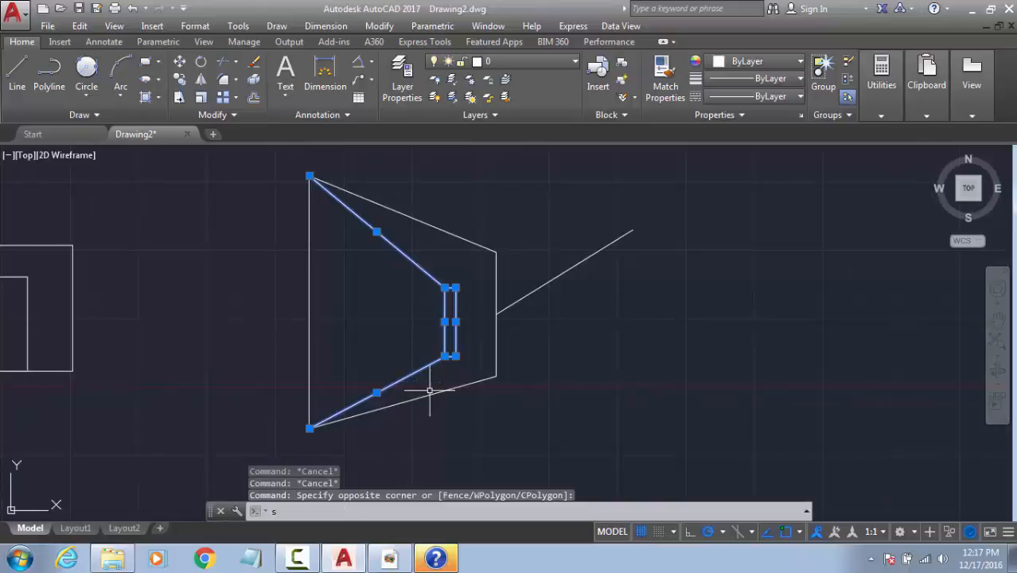
{"action": "key", "text": "Return"}
{"action": "left_click", "coordinate": [583, 432]}
{"action": "left_click", "coordinate": [644, 280]}
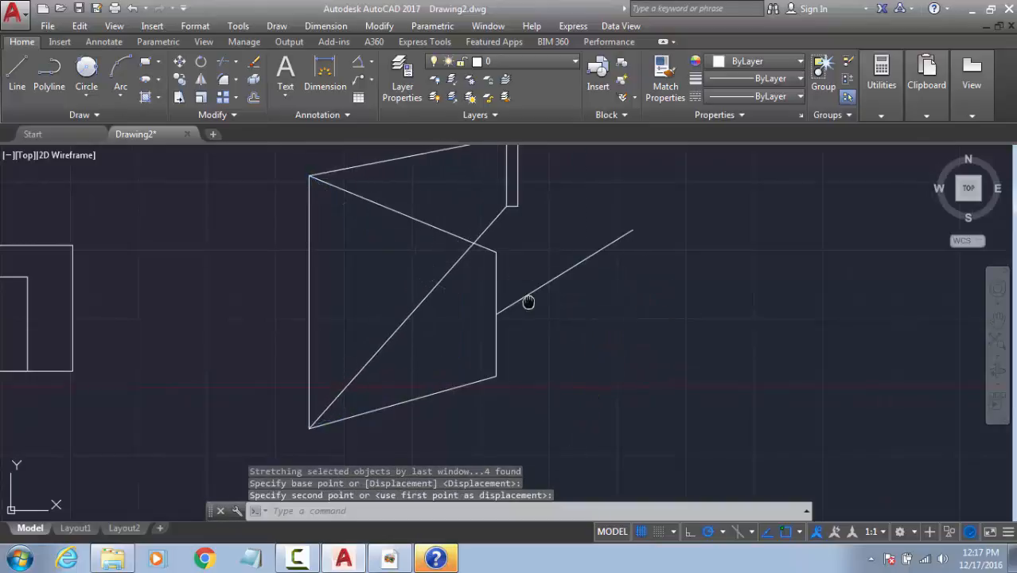
Step: Stretch the upper end of the dimensioned inner vertical line, with its dimension and attached slanted line, freely up and to the right
{"action": "scroll", "coordinate": [445, 350], "scroll_direction": "up", "scroll_amount": 6}
{"action": "scroll", "coordinate": [459, 342], "scroll_direction": "up", "scroll_amount": 5}
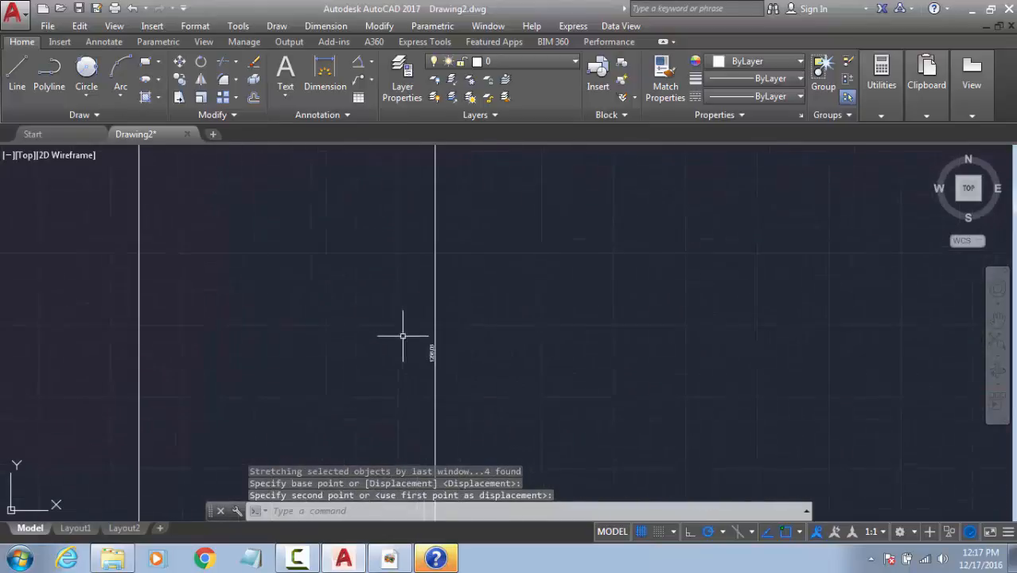
{"action": "scroll", "coordinate": [517, 352], "scroll_direction": "down", "scroll_amount": 10}
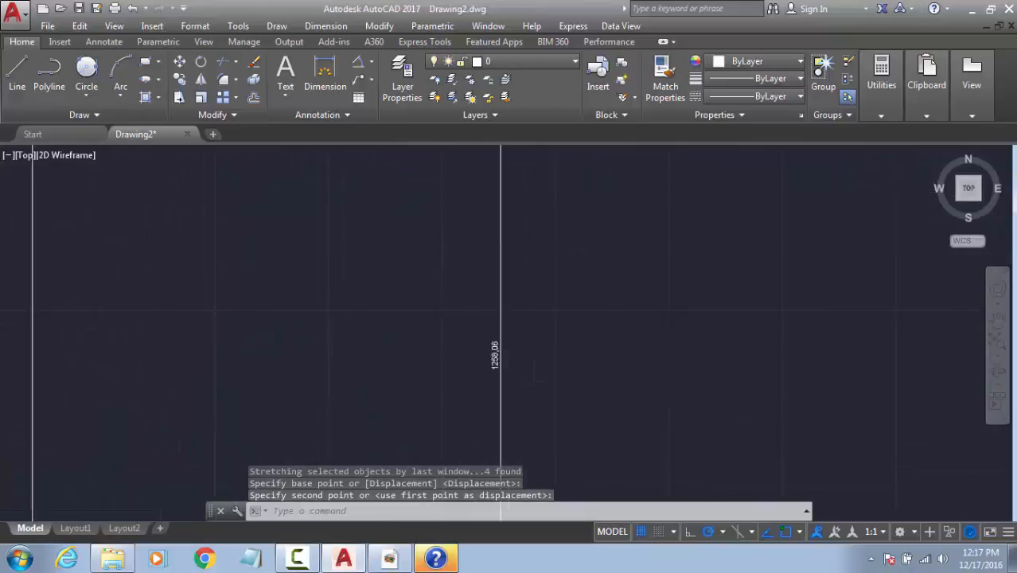
{"action": "scroll", "coordinate": [523, 356], "scroll_direction": "up", "scroll_amount": 4}
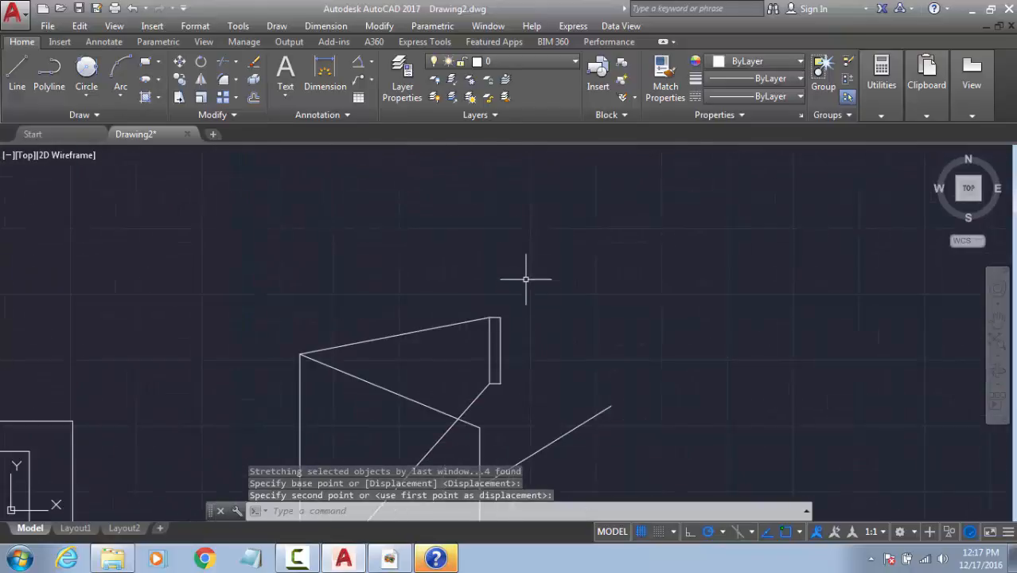
{"action": "left_click", "coordinate": [527, 277]}
{"action": "left_click", "coordinate": [461, 348]}
{"action": "type", "text": "s"}
{"action": "key", "text": "Return"}
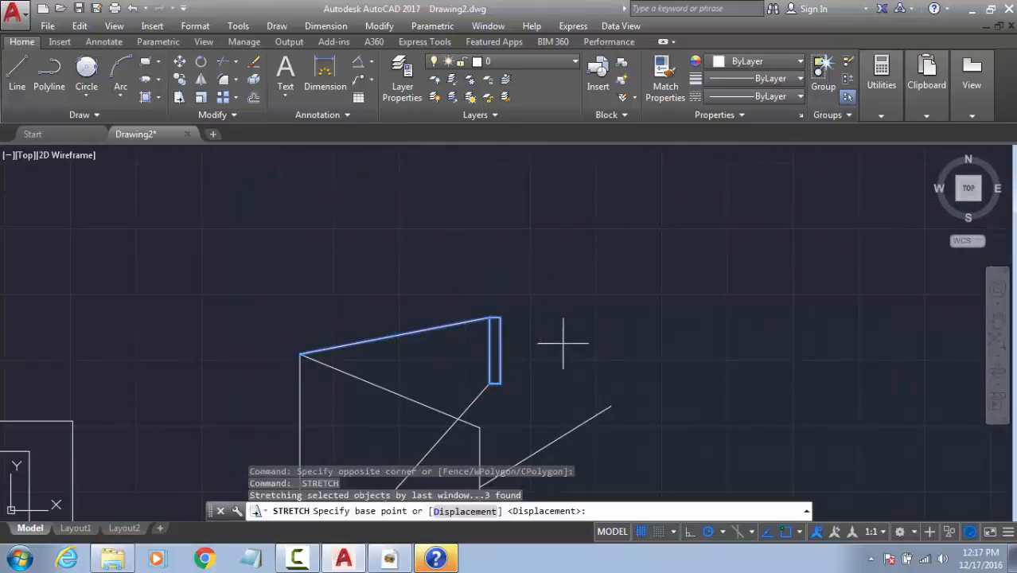
{"action": "left_click", "coordinate": [611, 347]}
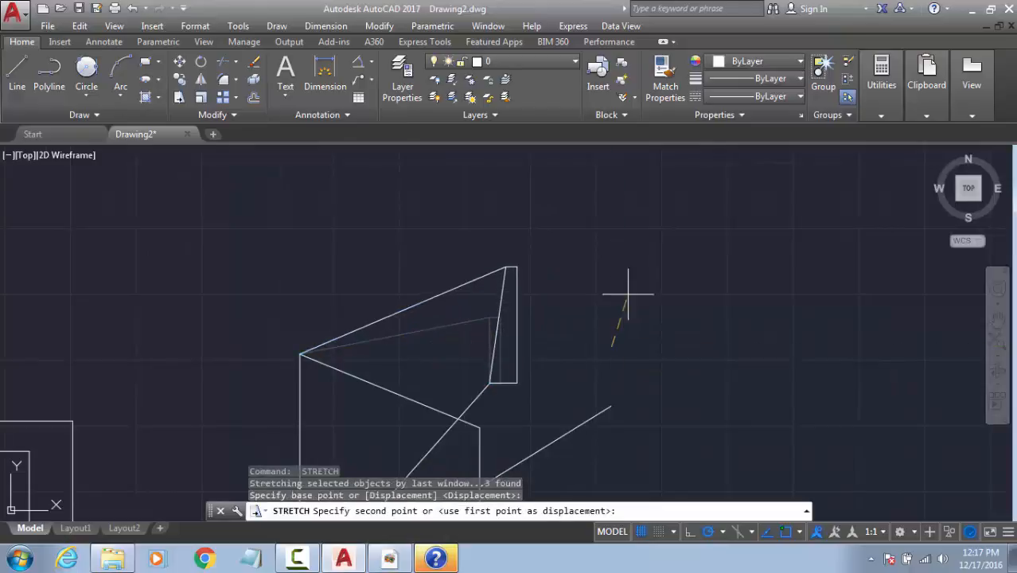
{"action": "left_click", "coordinate": [695, 257]}
{"action": "scroll", "coordinate": [588, 311], "scroll_direction": "up", "scroll_amount": 8}
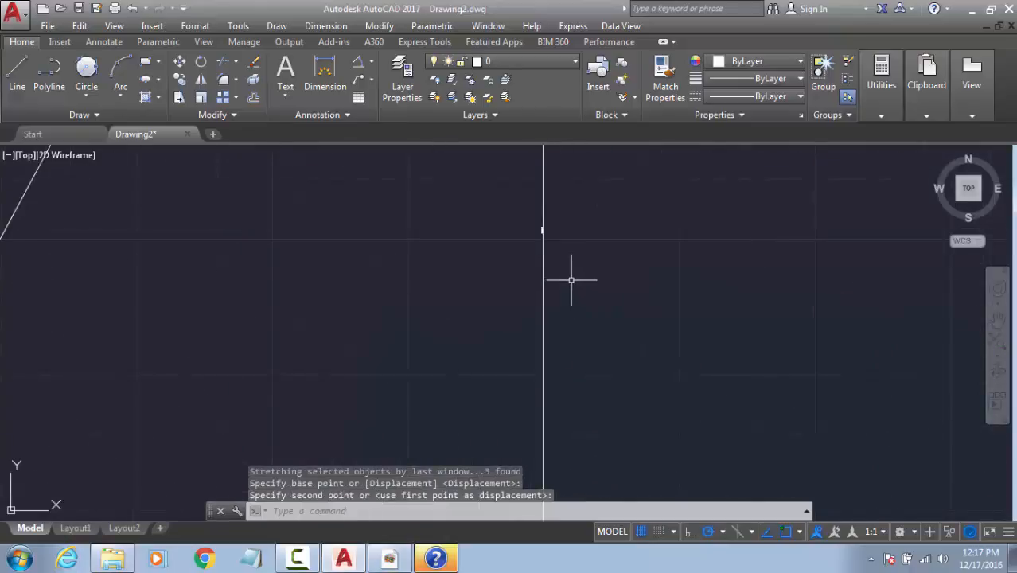
{"action": "scroll", "coordinate": [521, 188], "scroll_direction": "up", "scroll_amount": 8}
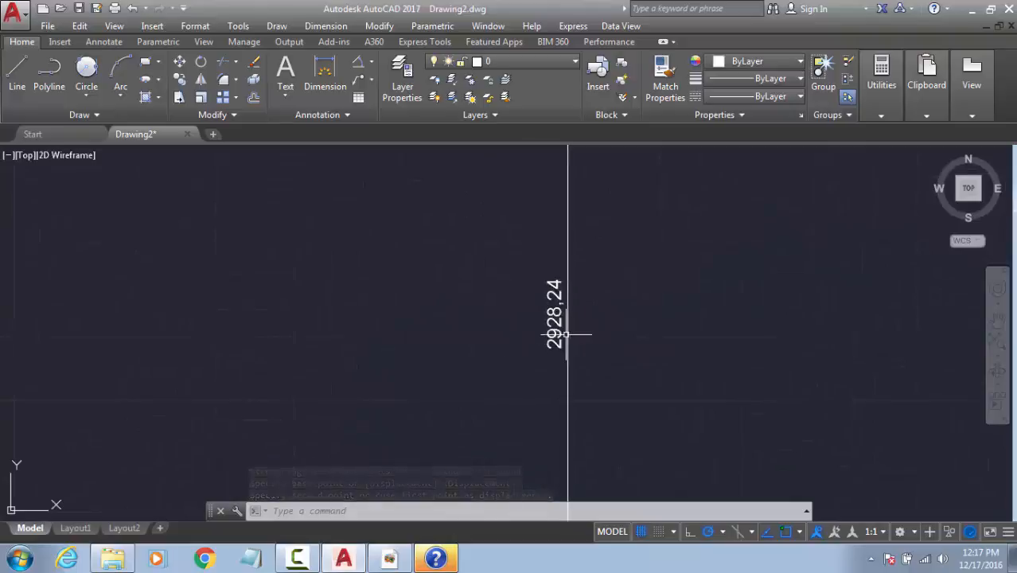
{"action": "scroll", "coordinate": [557, 326], "scroll_direction": "down", "scroll_amount": 8}
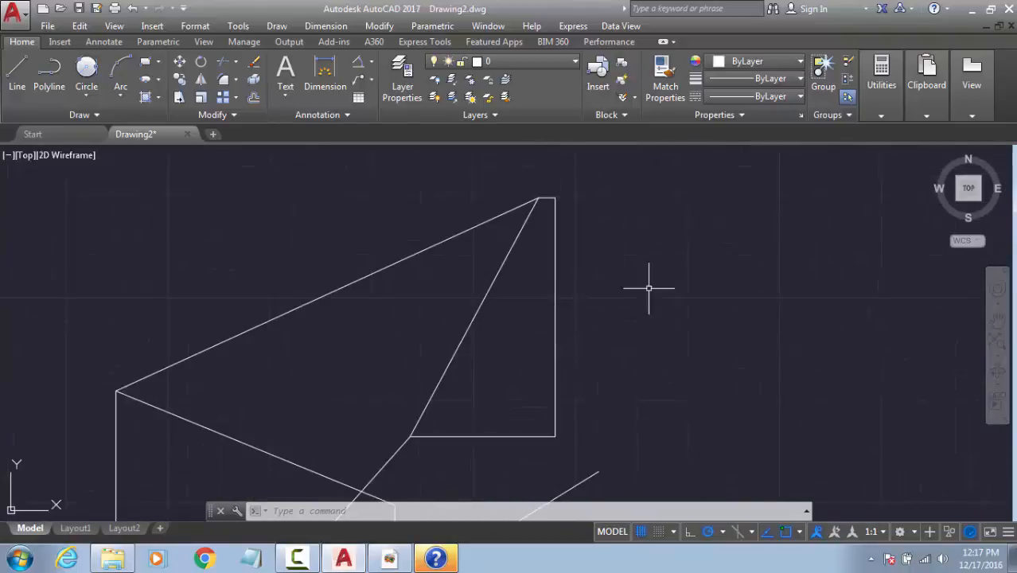
Step: Demonstrate window and crossing selections in both directions over the empty area beside the shapes
{"action": "left_click", "coordinate": [721, 257]}
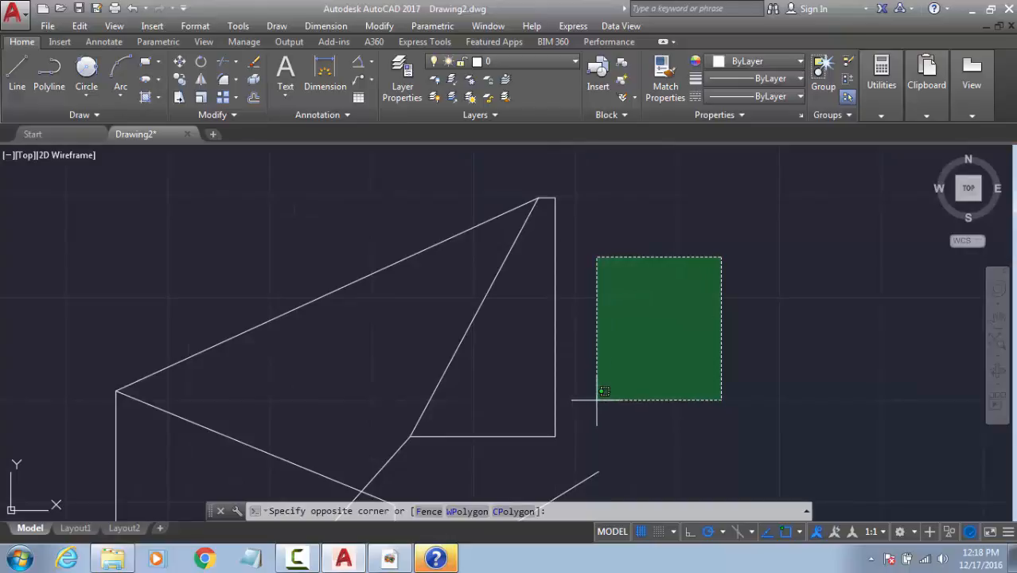
{"action": "key", "text": "Escape"}
{"action": "scroll", "coordinate": [397, 279], "scroll_direction": "down", "scroll_amount": 5}
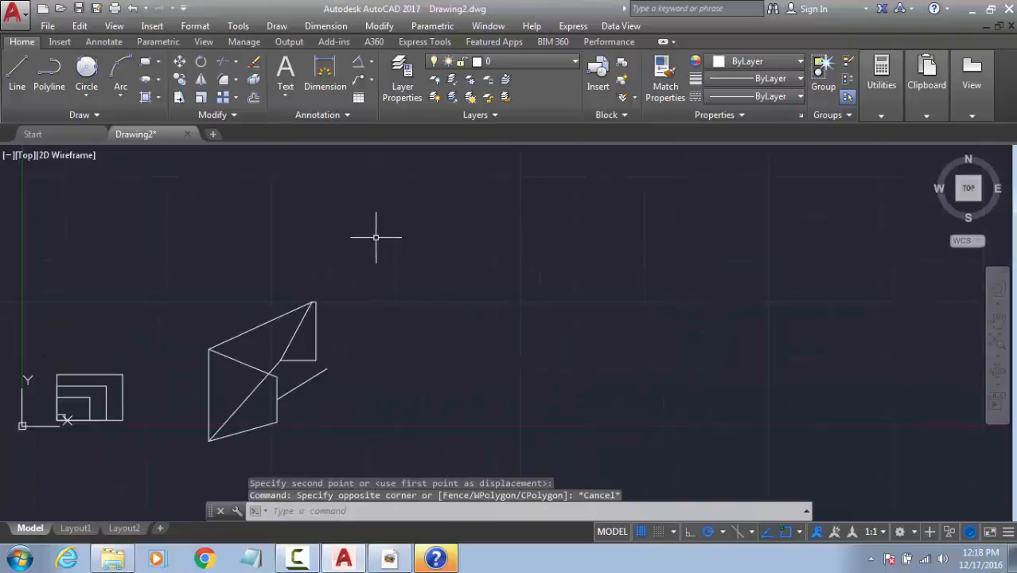
{"action": "left_click", "coordinate": [376, 236]}
{"action": "left_click", "coordinate": [601, 390]}
{"action": "left_click", "coordinate": [630, 227]}
{"action": "left_click", "coordinate": [361, 386]}
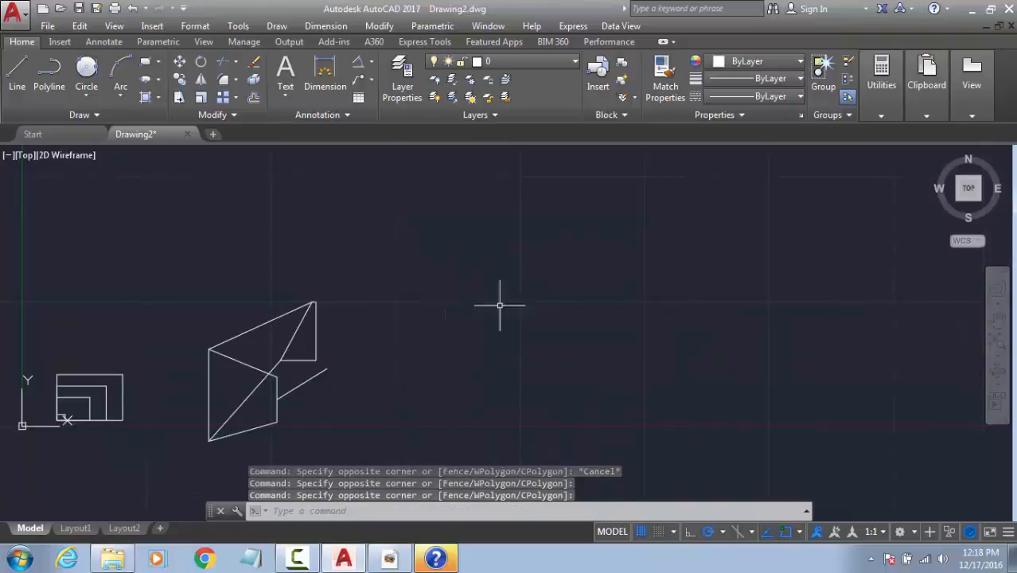
{"action": "key", "text": "Escape"}
{"action": "left_click", "coordinate": [369, 235]}
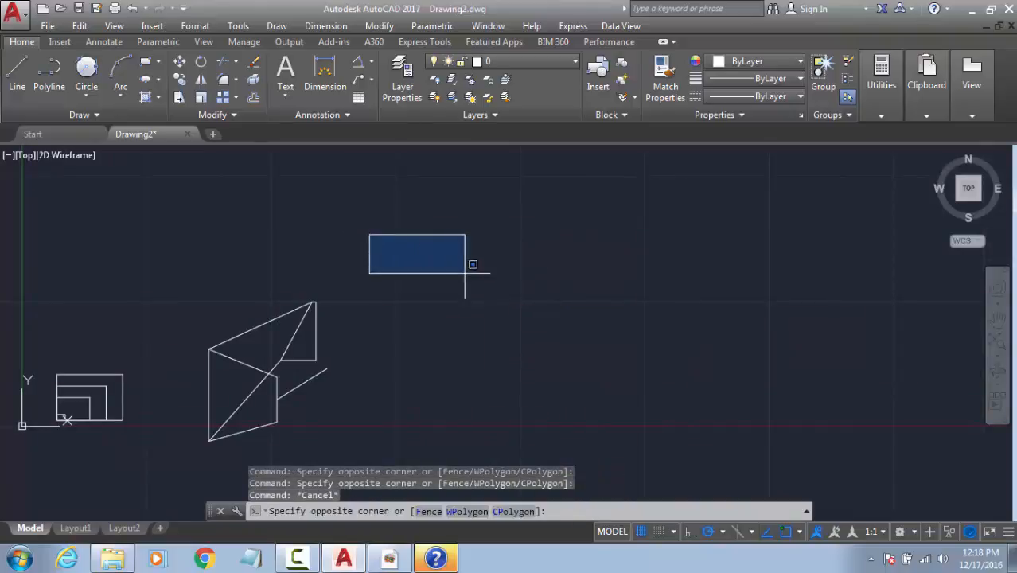
{"action": "left_click", "coordinate": [661, 393]}
{"action": "left_click", "coordinate": [369, 235]}
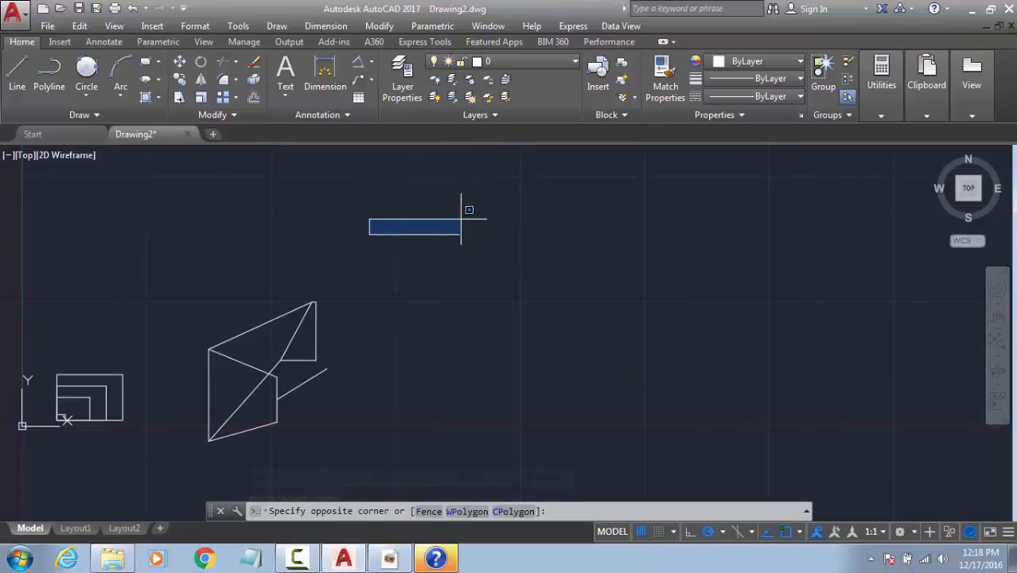
{"action": "key", "text": "Escape"}
Step: Try a crossing-window selection for the Stretch command in the empty area above the shapes
{"action": "type", "text": "s"}
{"action": "key", "text": "Return"}
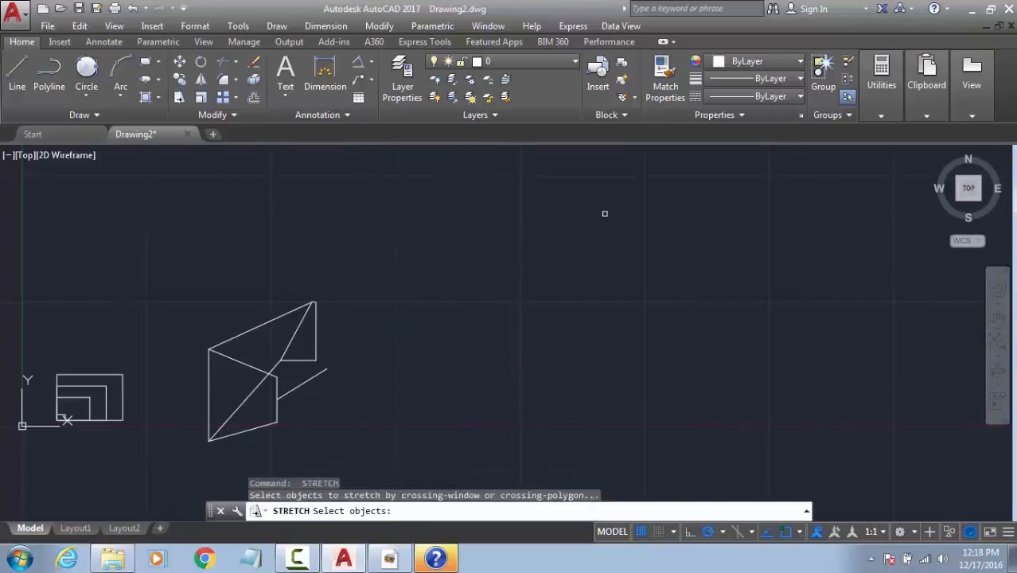
{"action": "left_click", "coordinate": [609, 209]}
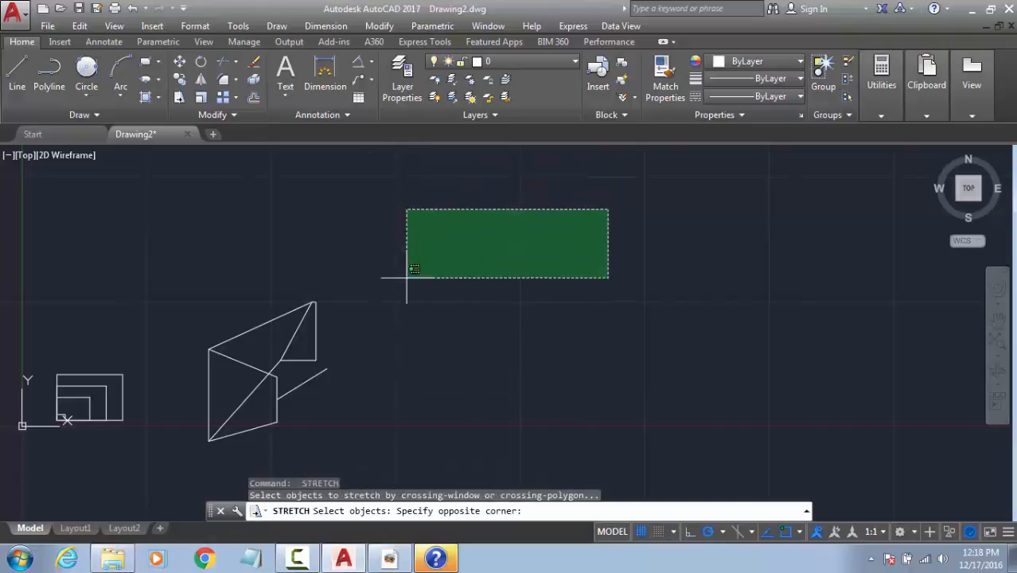
{"action": "middle_click_drag", "start_coordinate": [445, 340], "coordinate": [416, 399]}
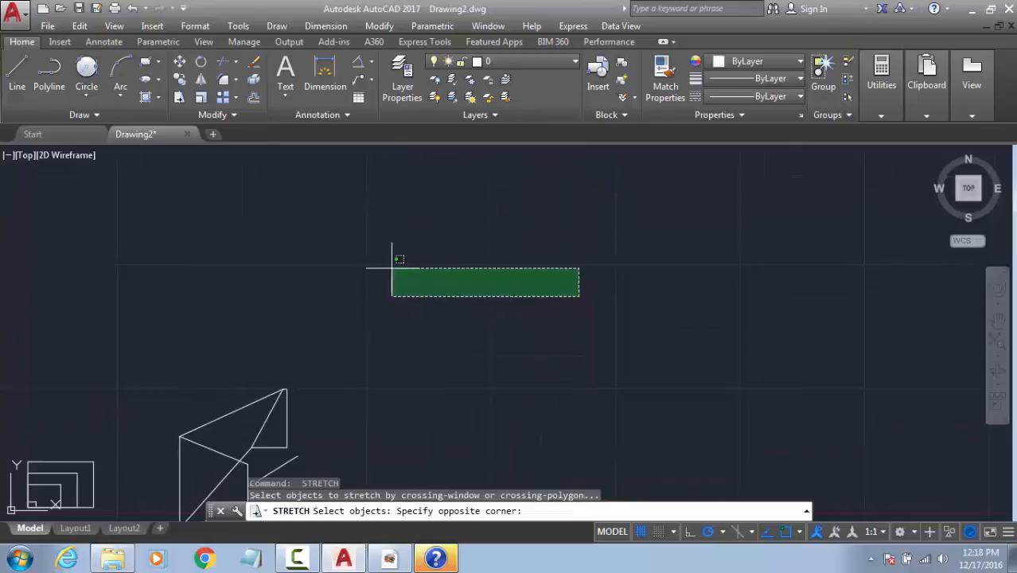
{"action": "key", "text": "Escape"}
{"action": "key", "text": "Escape"}
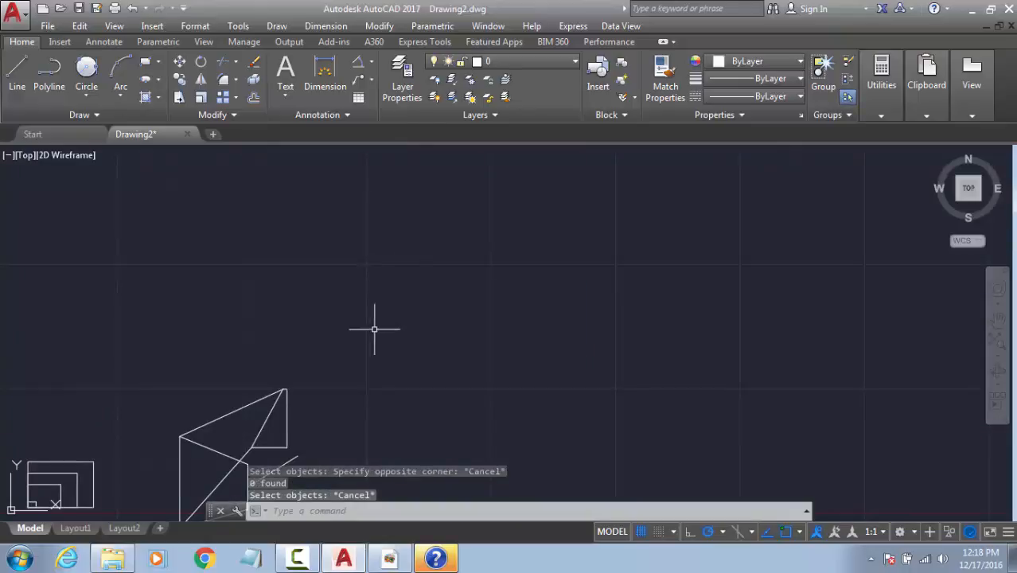
Step: Explode the three larger nested rectangles into separate lines
{"action": "middle_click_drag", "start_coordinate": [335, 351], "coordinate": [634, 212]}
{"action": "scroll", "coordinate": [368, 305], "scroll_direction": "up", "scroll_amount": 4}
{"action": "left_click", "coordinate": [456, 289]}
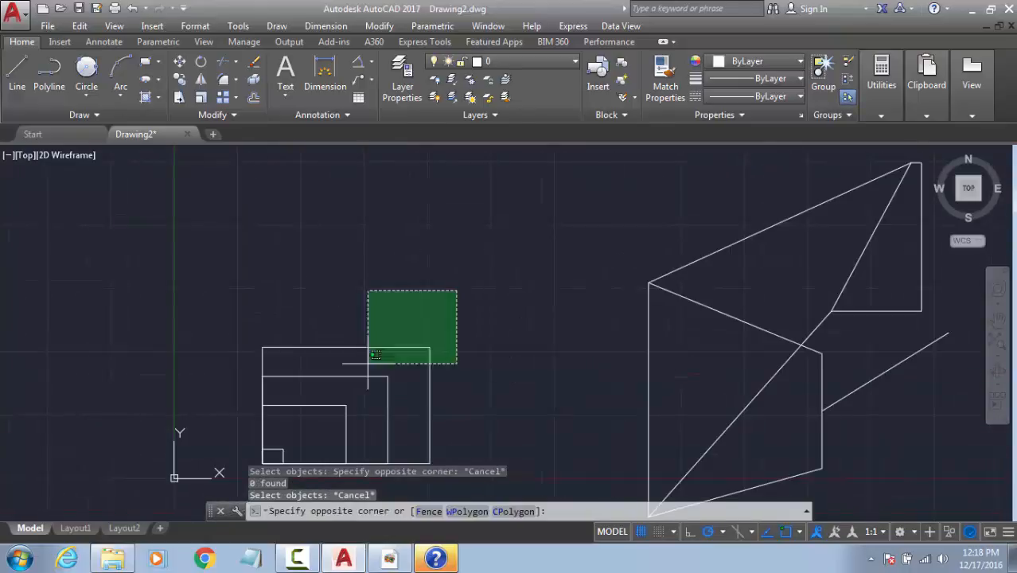
{"action": "left_click", "coordinate": [313, 424]}
{"action": "middle_click_drag", "start_coordinate": [317, 416], "coordinate": [308, 302]}
{"action": "type", "text": "x"}
{"action": "key", "text": "Return"}
{"action": "middle_click_drag", "start_coordinate": [379, 360], "coordinate": [324, 311]}
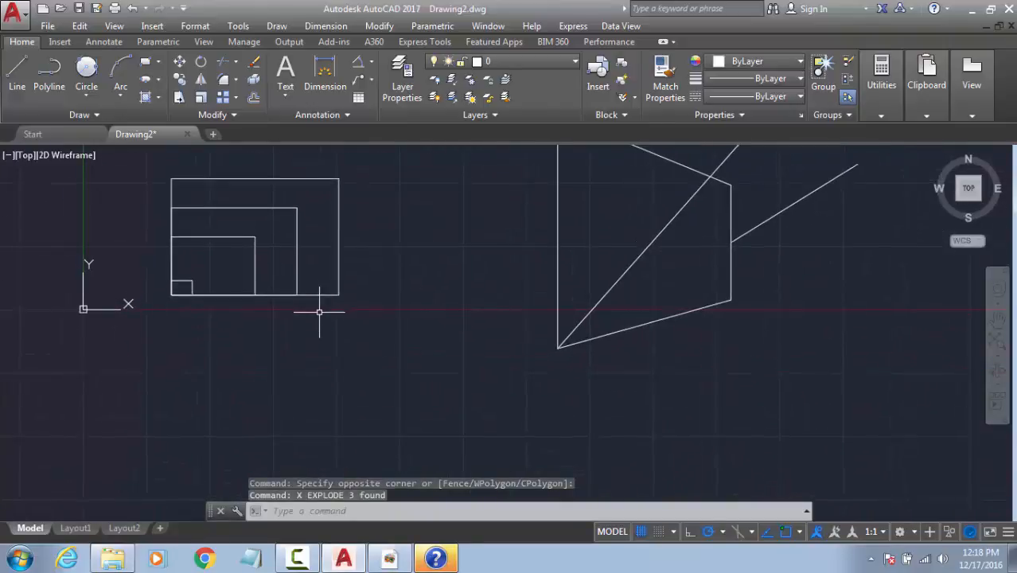
{"action": "type", "text": "w"}
{"action": "key", "text": "BackSpace"}
{"action": "key", "text": "Escape"}
{"action": "key", "text": "Escape"}
{"action": "key", "text": "Escape"}
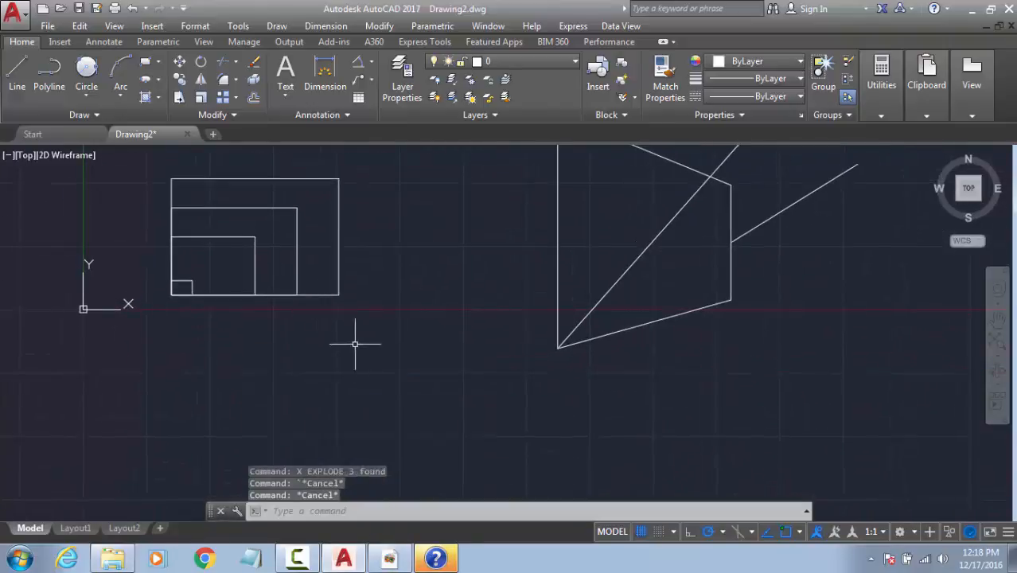
Step: Start the Line command for drawing in the empty area below the shapes
{"action": "middle_click_drag", "start_coordinate": [356, 341], "coordinate": [251, 302]}
{"action": "type", "text": "l"}
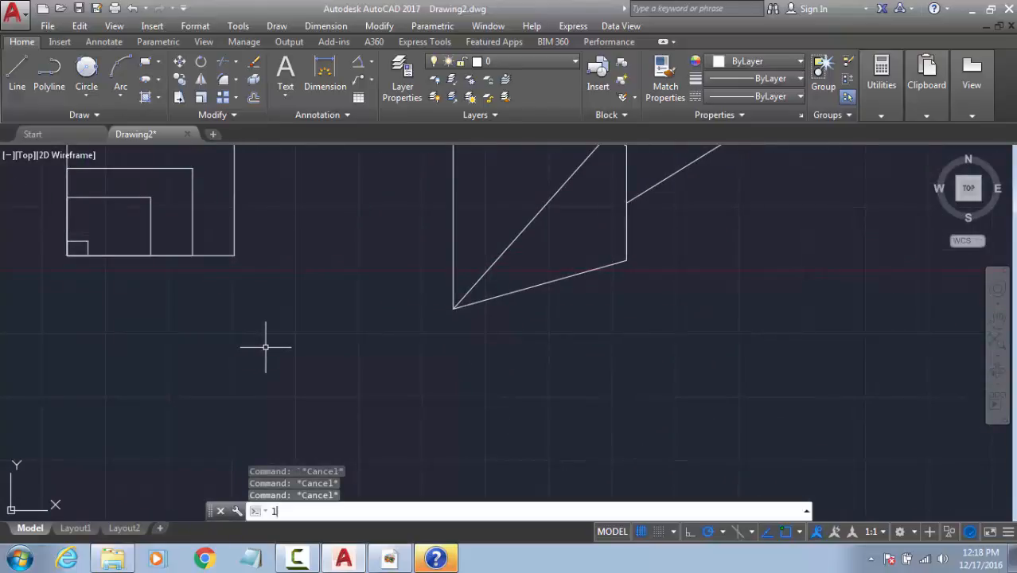
Step: Draw a closed, irregular seven-sided outline from separate line segments below the nested rectangles
{"action": "key", "text": "Return"}
{"action": "left_click", "coordinate": [200, 377]}
{"action": "left_click", "coordinate": [408, 362]}
{"action": "left_click", "coordinate": [541, 411]}
{"action": "left_click", "coordinate": [284, 237]}
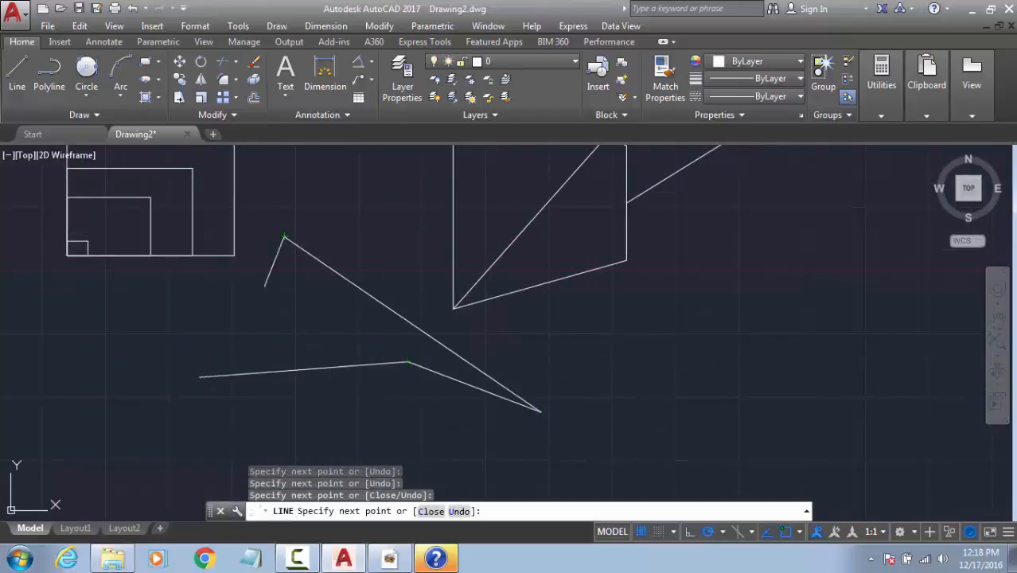
{"action": "left_click", "coordinate": [182, 340]}
{"action": "left_click", "coordinate": [42, 362]}
{"action": "left_click", "coordinate": [102, 412]}
{"action": "left_click", "coordinate": [199, 376]}
{"action": "key", "text": "Escape"}
{"action": "key", "text": "Escape"}
{"action": "key", "text": "Escape"}
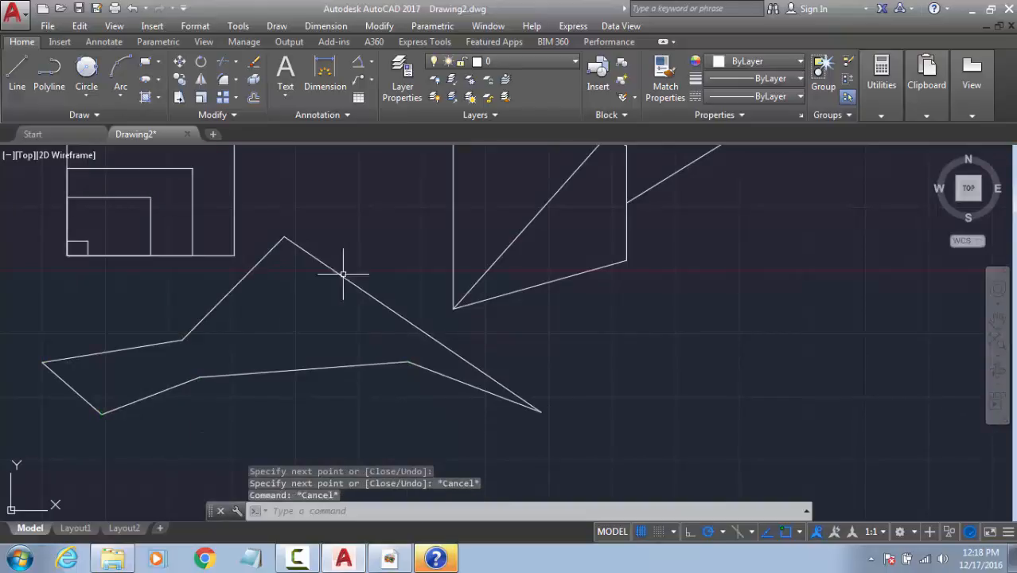
{"action": "left_click", "coordinate": [363, 254]}
{"action": "left_click", "coordinate": [294, 315]}
{"action": "left_click", "coordinate": [253, 286]}
{"action": "left_click", "coordinate": [171, 295]}
{"action": "left_click", "coordinate": [107, 351]}
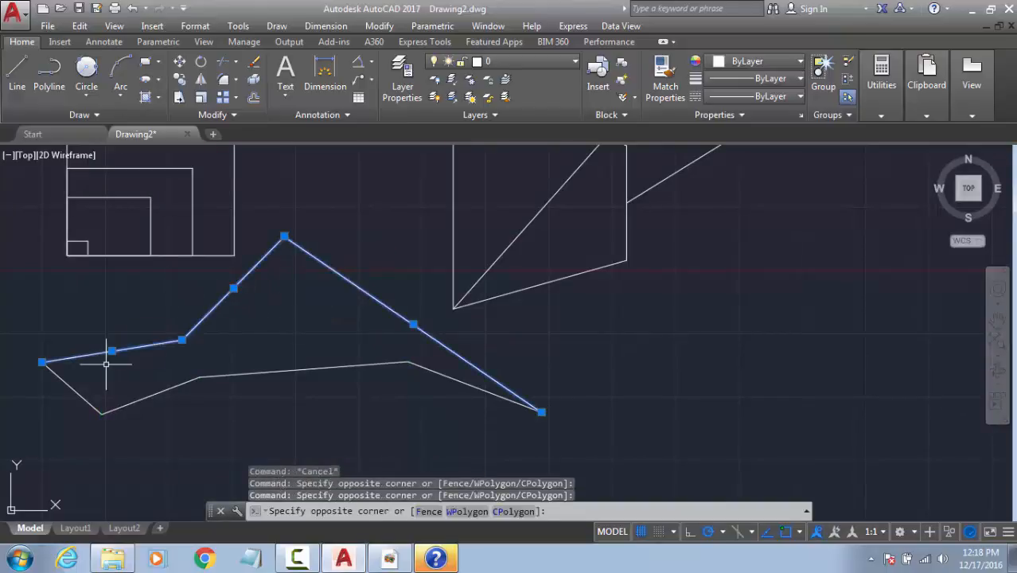
{"action": "key", "text": "Escape"}
Step: Join all seven line segments of the irregular outline into one polyline
{"action": "left_click", "coordinate": [355, 249]}
{"action": "left_click", "coordinate": [277, 405]}
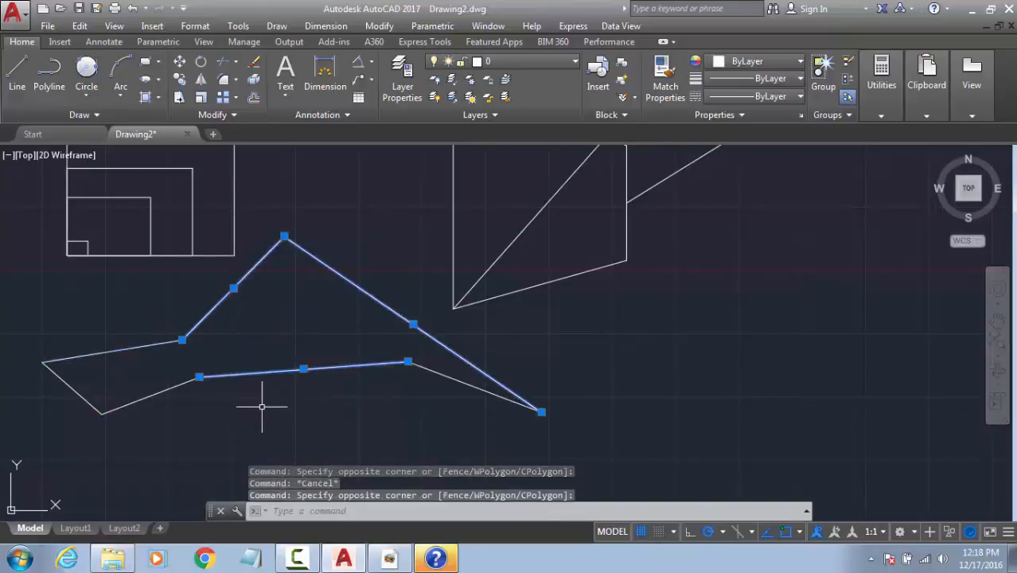
{"action": "left_click", "coordinate": [520, 357]}
{"action": "left_click", "coordinate": [337, 436]}
{"action": "left_click", "coordinate": [185, 327]}
{"action": "left_click", "coordinate": [122, 426]}
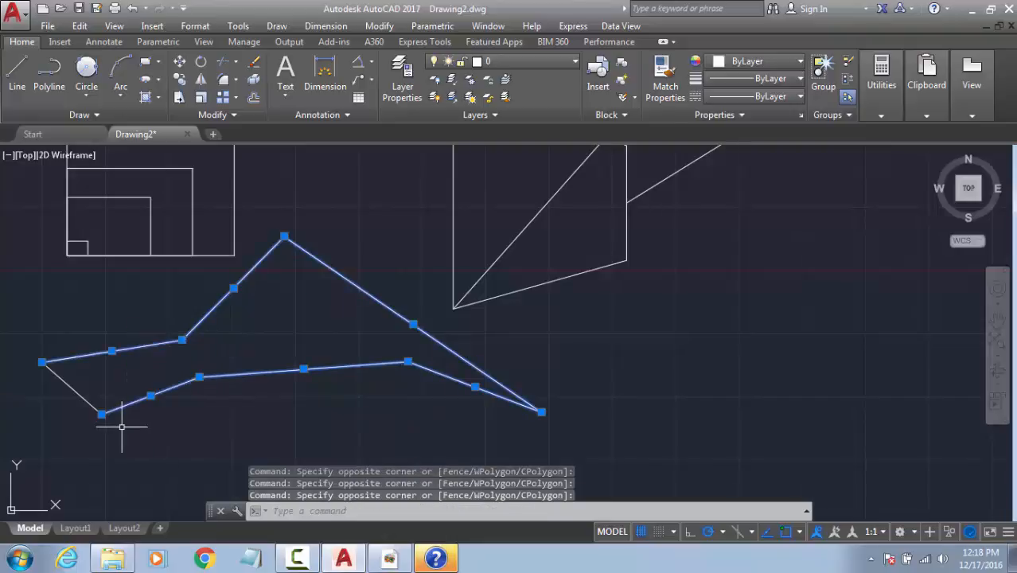
{"action": "left_click", "coordinate": [111, 422]}
{"action": "left_click", "coordinate": [53, 398]}
{"action": "type", "text": "j"}
{"action": "key", "text": "Return"}
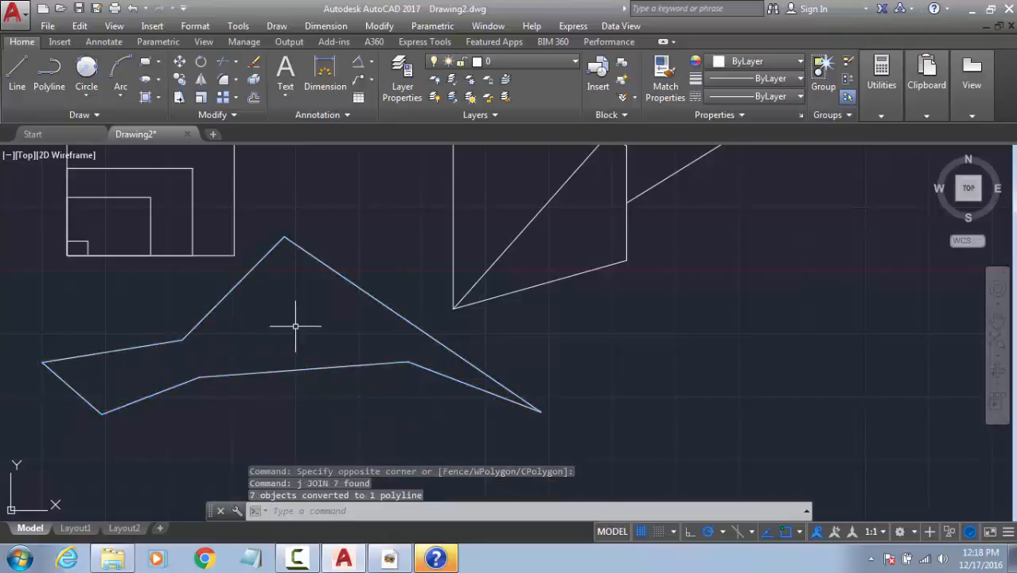
Step: Explode the joined irregular polyline into separate line segments
{"action": "left_click", "coordinate": [298, 371]}
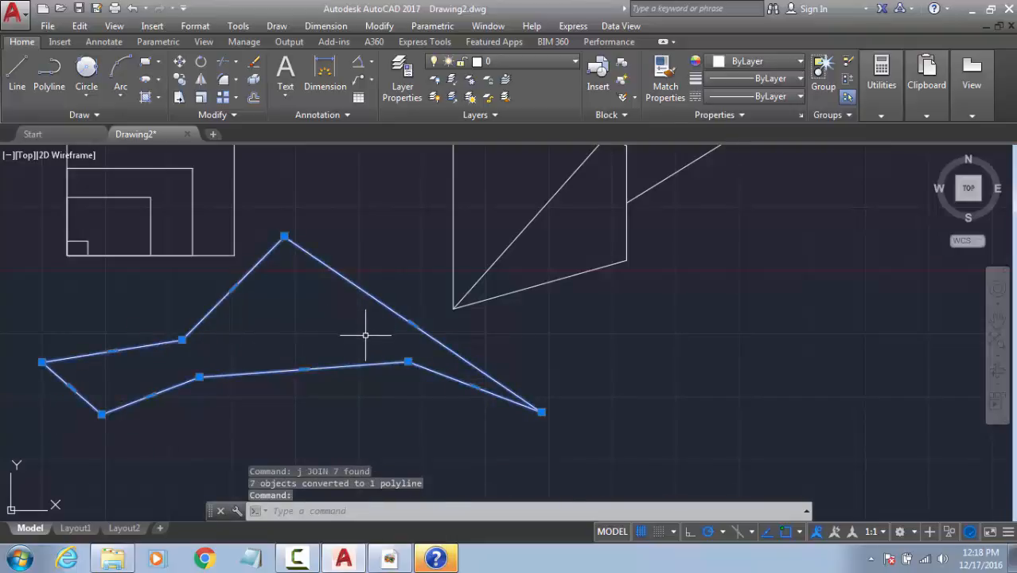
{"action": "type", "text": "x"}
{"action": "key", "text": "Return"}
{"action": "left_click", "coordinate": [383, 307]}
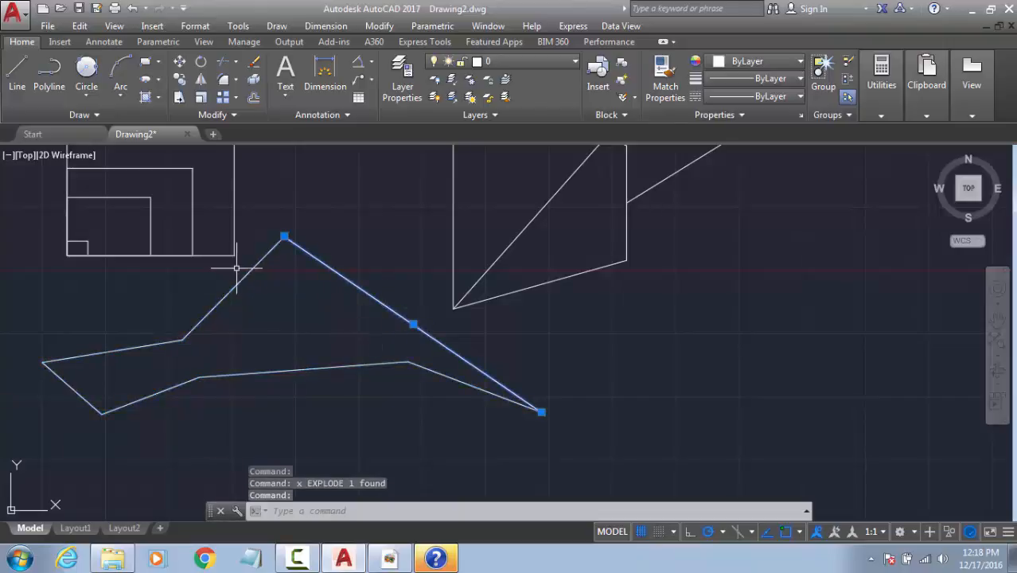
{"action": "left_click", "coordinate": [230, 291]}
{"action": "key", "text": "Escape"}
Step: Delete the smallest of the nested rectangles, at their shared lower-left corner
{"action": "middle_click_drag", "start_coordinate": [182, 251], "coordinate": [247, 342]}
{"action": "left_click", "coordinate": [257, 292]}
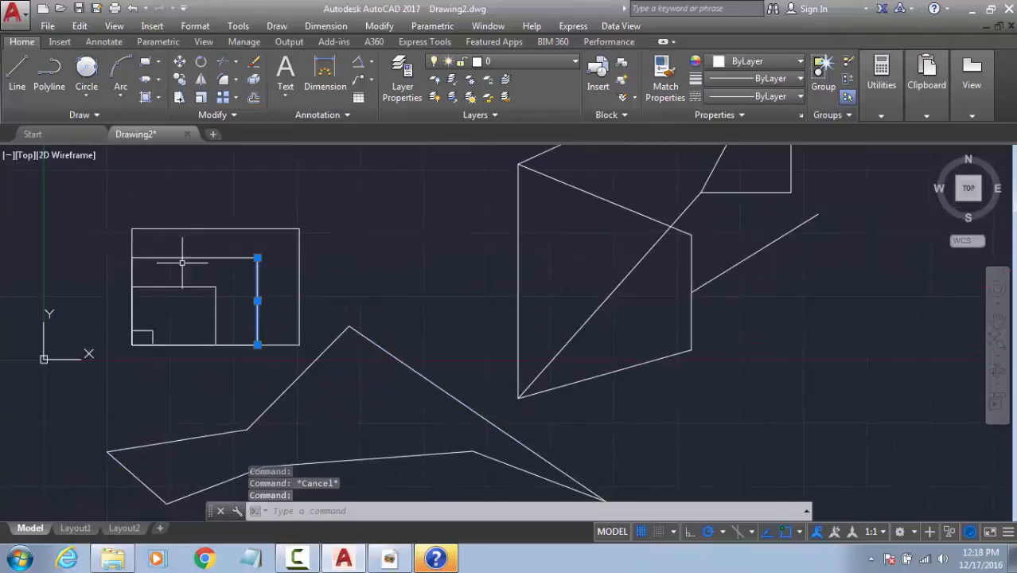
{"action": "key", "text": "Escape"}
{"action": "left_click", "coordinate": [147, 335]}
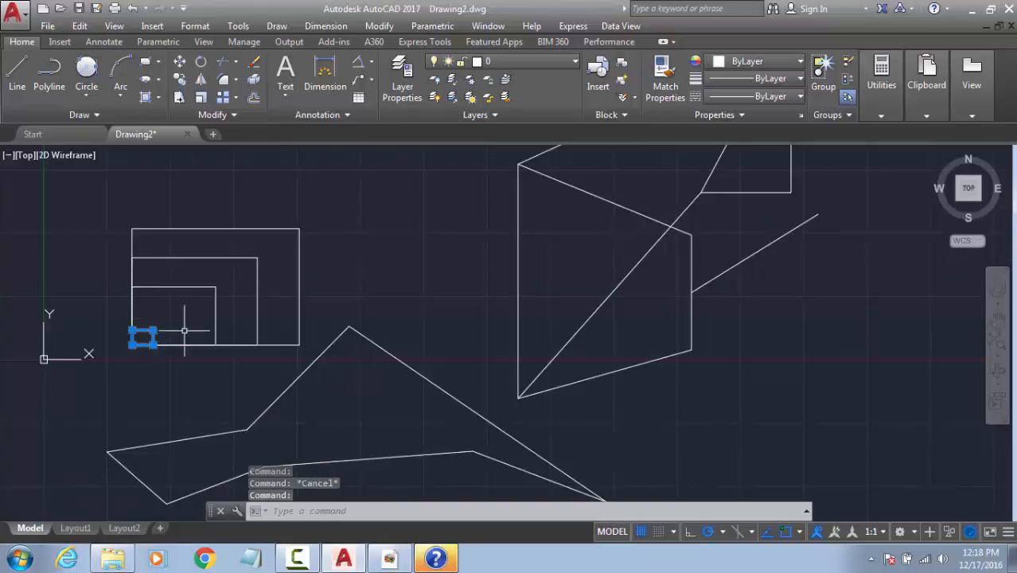
{"action": "key", "text": "Delete"}
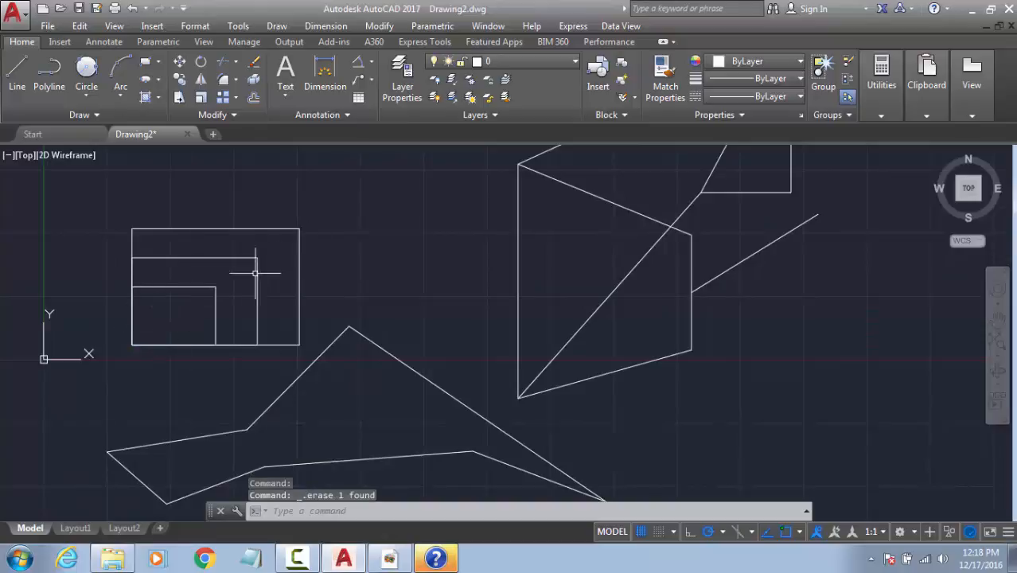
{"action": "left_click", "coordinate": [333, 277]}
{"action": "left_click", "coordinate": [213, 306]}
{"action": "key", "text": "Escape"}
{"action": "left_click", "coordinate": [302, 270]}
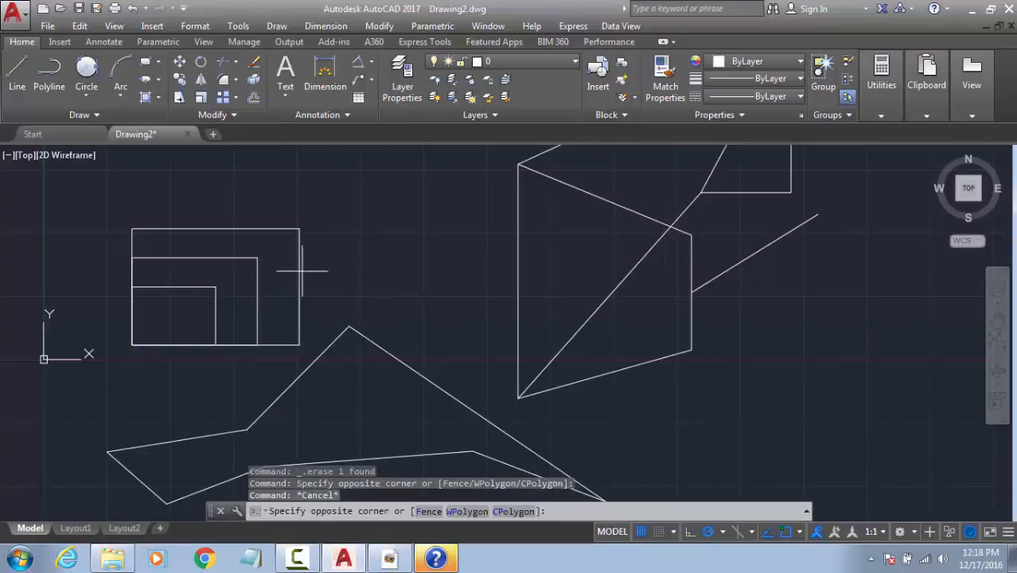
{"action": "left_click", "coordinate": [216, 292]}
{"action": "key", "text": "Escape"}
{"action": "key", "text": "Escape"}
{"action": "key", "text": "Escape"}
Step: Delete the entire group of connected lines and polygons to the right of the nested rectangles
{"action": "scroll", "coordinate": [422, 288], "scroll_direction": "down", "scroll_amount": 4}
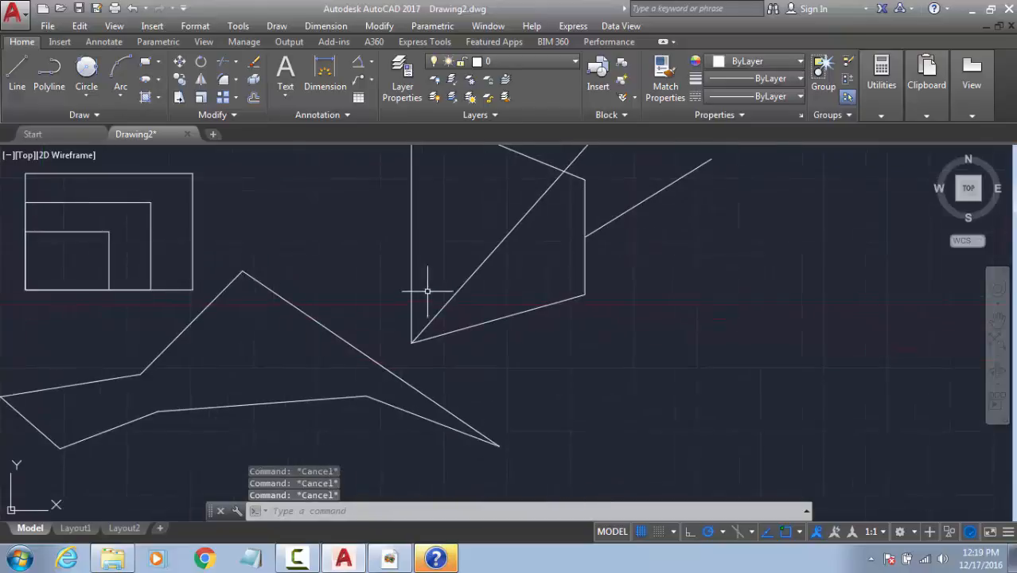
{"action": "left_click", "coordinate": [607, 323]}
{"action": "left_click", "coordinate": [449, 181]}
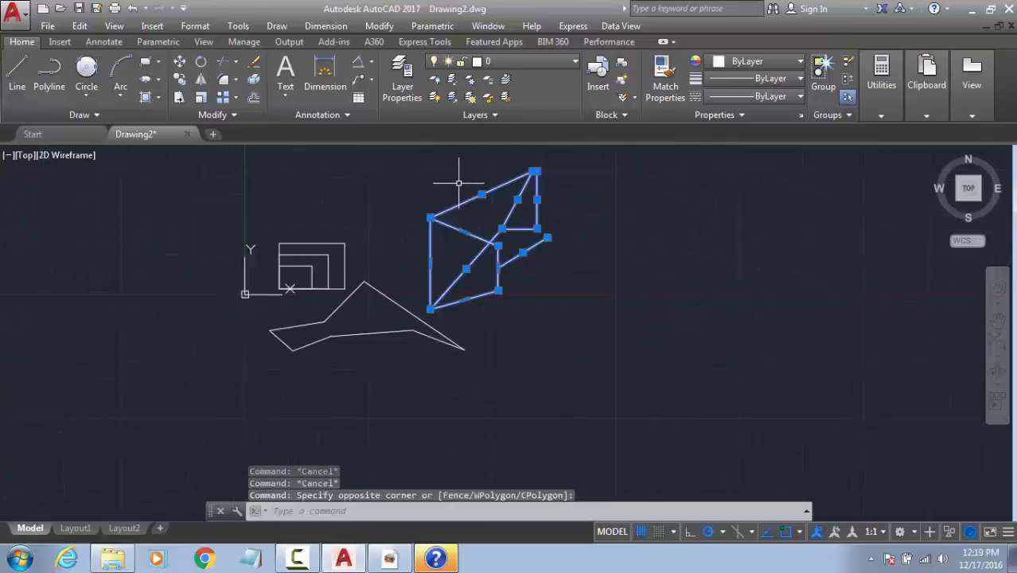
{"action": "key", "text": "Delete"}
{"action": "scroll", "coordinate": [363, 295], "scroll_direction": "up", "scroll_amount": 1}
{"action": "scroll", "coordinate": [472, 272], "scroll_direction": "up", "scroll_amount": 1}
{"action": "scroll", "coordinate": [279, 337], "scroll_direction": "up", "scroll_amount": 2}
{"action": "key", "text": "Escape"}
{"action": "key", "text": "Escape"}
{"action": "key", "text": "Escape"}
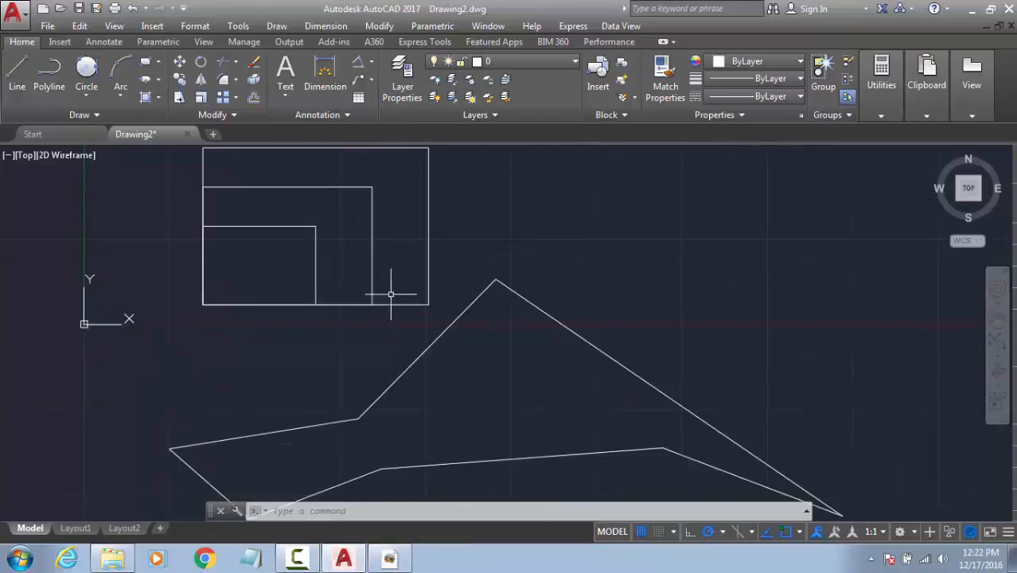
Step: Draw a separate upright rectangle above the right end of the irregular outline
{"action": "type", "text": "rec"}
{"action": "key", "text": "Return"}
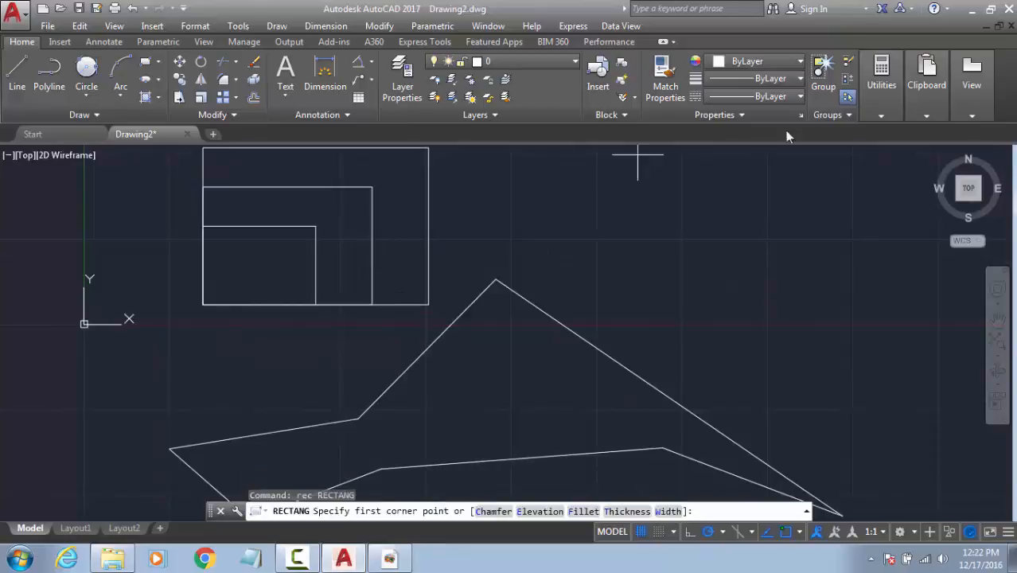
{"action": "left_click", "coordinate": [832, 161]}
{"action": "left_click", "coordinate": [706, 307]}
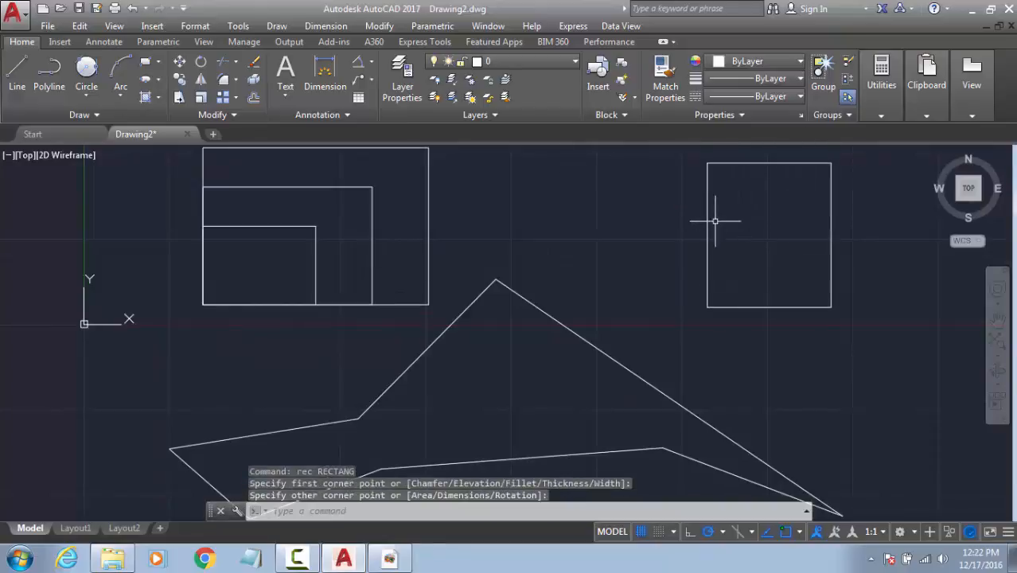
{"action": "left_click", "coordinate": [370, 285]}
{"action": "left_click", "coordinate": [279, 352]}
{"action": "key", "text": "Escape"}
{"action": "key", "text": "Escape"}
Step: Offset the outer nested rectangle's right edge and the middle one's right and top edges outward by 300
{"action": "type", "text": "o"}
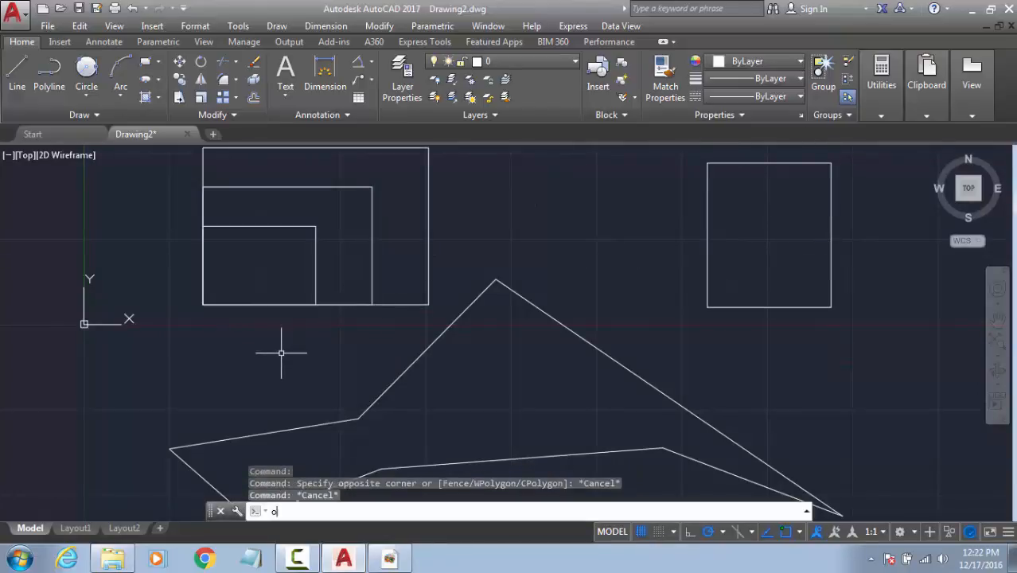
{"action": "key", "text": "Return"}
{"action": "type", "text": "300"}
{"action": "key", "text": "Return"}
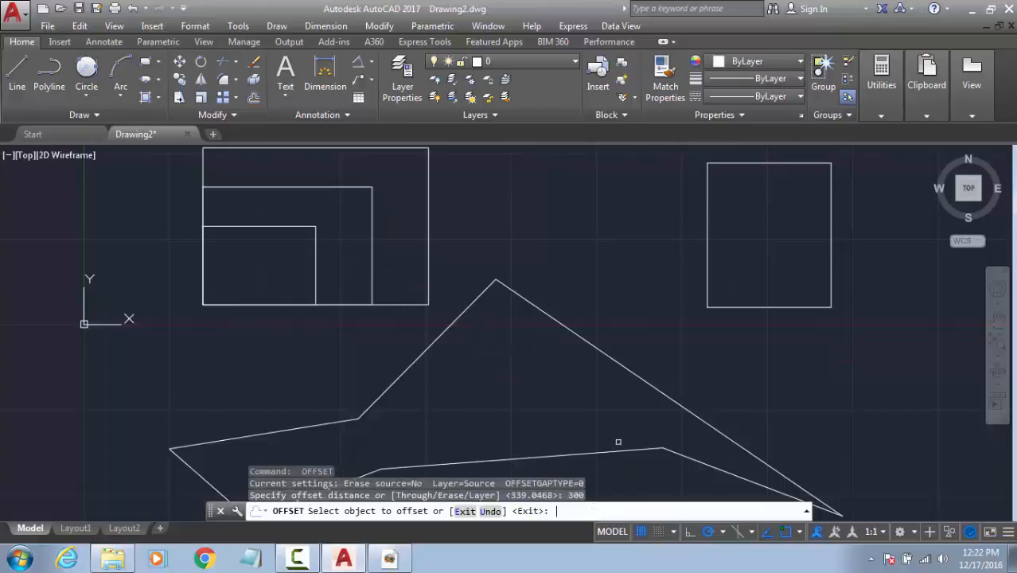
{"action": "left_click", "coordinate": [431, 238]}
{"action": "left_click", "coordinate": [463, 223]}
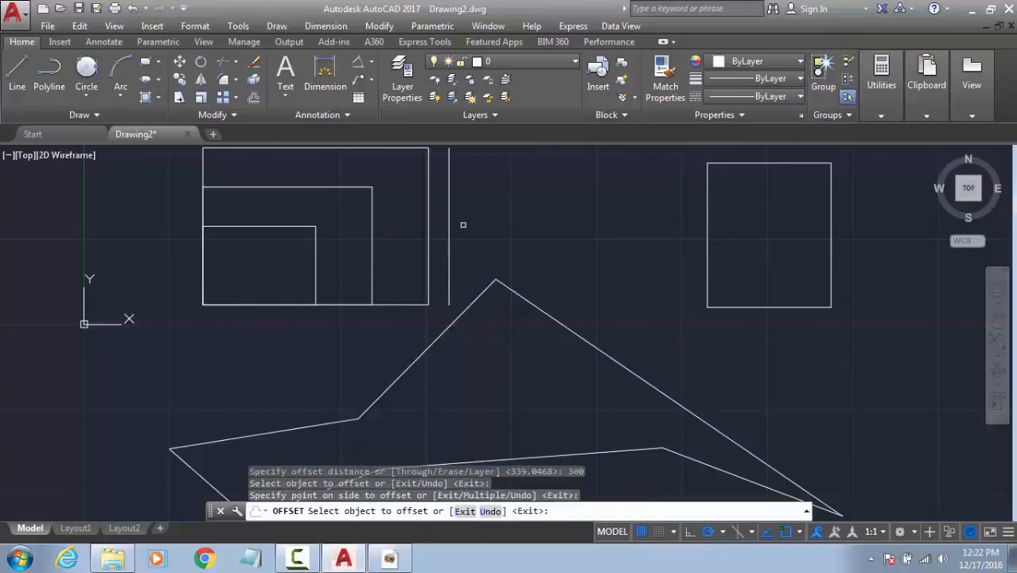
{"action": "left_click", "coordinate": [368, 232]}
{"action": "left_click", "coordinate": [392, 229]}
{"action": "left_click", "coordinate": [322, 187]}
{"action": "left_click", "coordinate": [328, 166]}
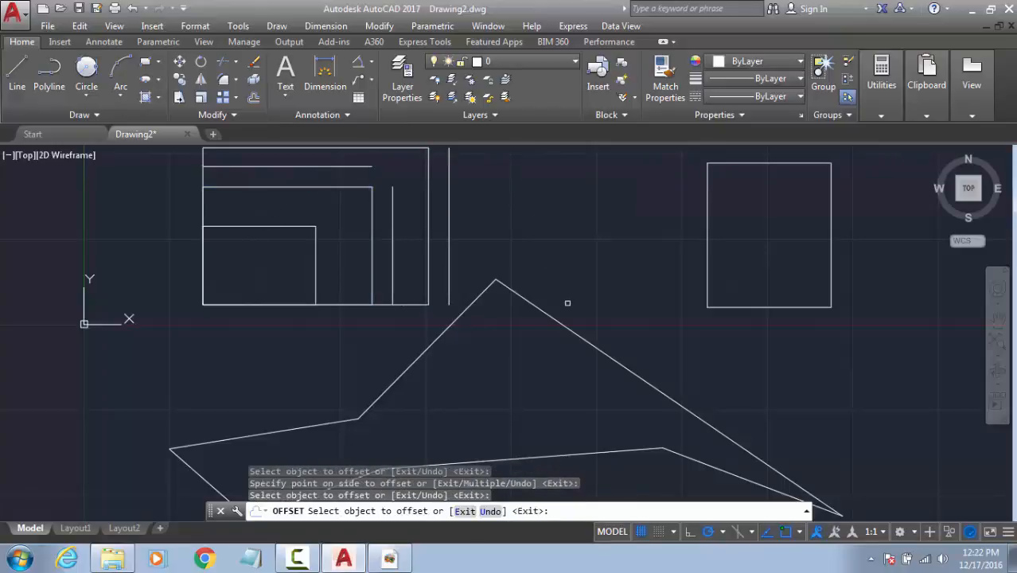
Step: Offset the two lines meeting at the irregular outline's right tip outward by 300, each separately
{"action": "left_click", "coordinate": [564, 321]}
{"action": "left_click", "coordinate": [656, 321]}
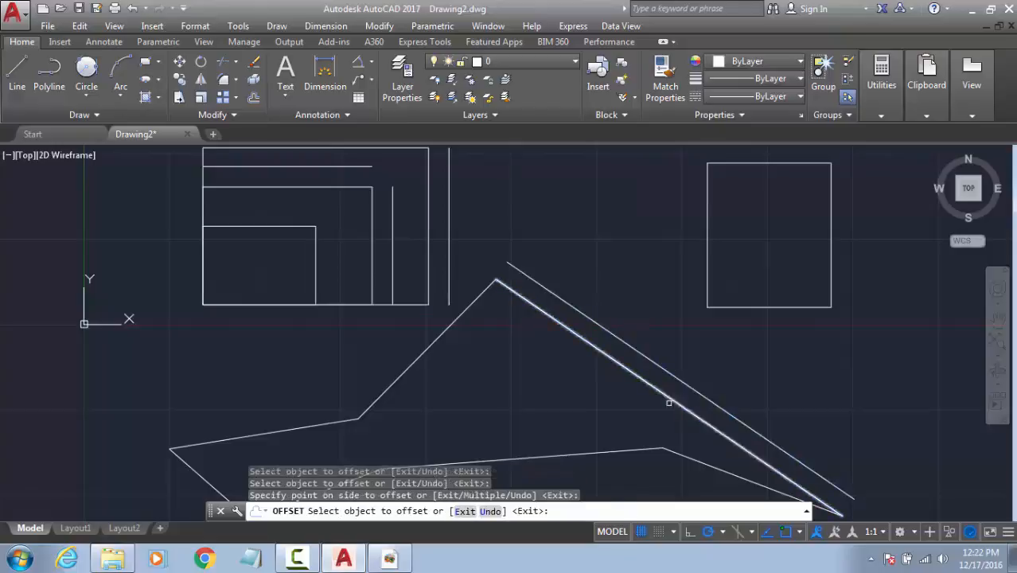
{"action": "left_click", "coordinate": [678, 450]}
{"action": "left_click", "coordinate": [665, 479]}
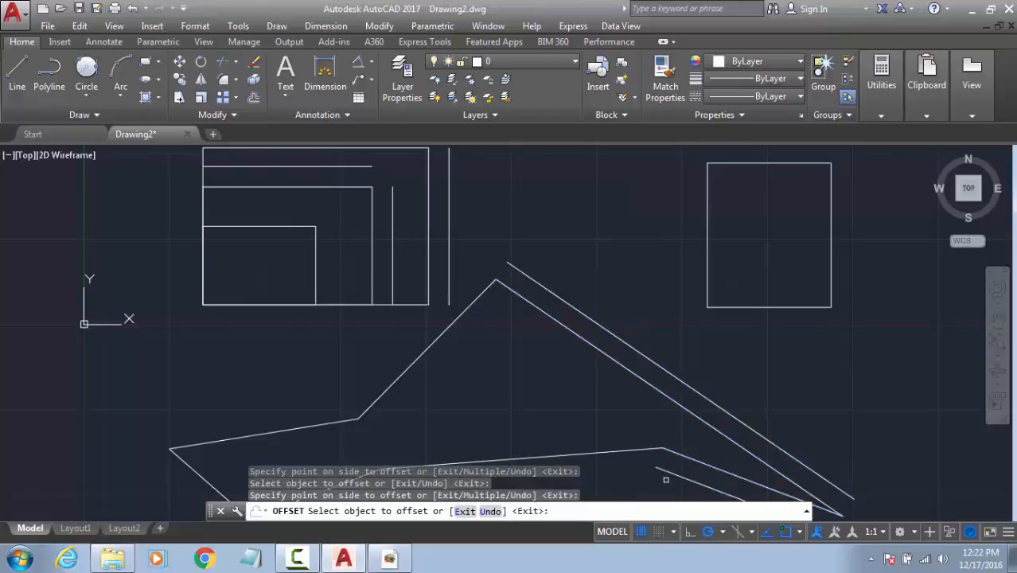
{"action": "key", "text": "Escape"}
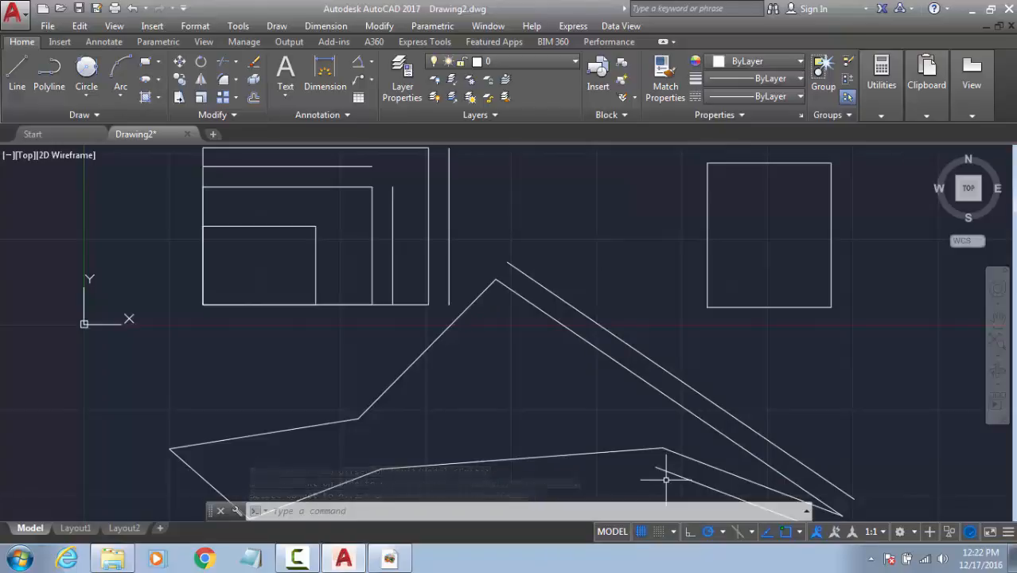
Step: Join the two original lines meeting at the irregular outline's right tip into one polyline
{"action": "scroll", "coordinate": [398, 344], "scroll_direction": "down", "scroll_amount": 4}
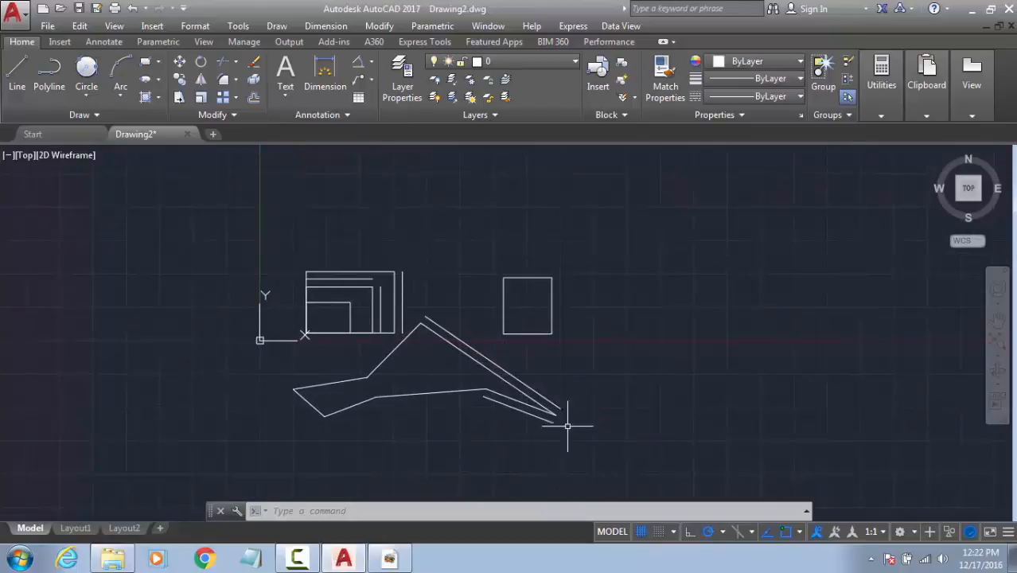
{"action": "scroll", "coordinate": [568, 426], "scroll_direction": "up", "scroll_amount": 4}
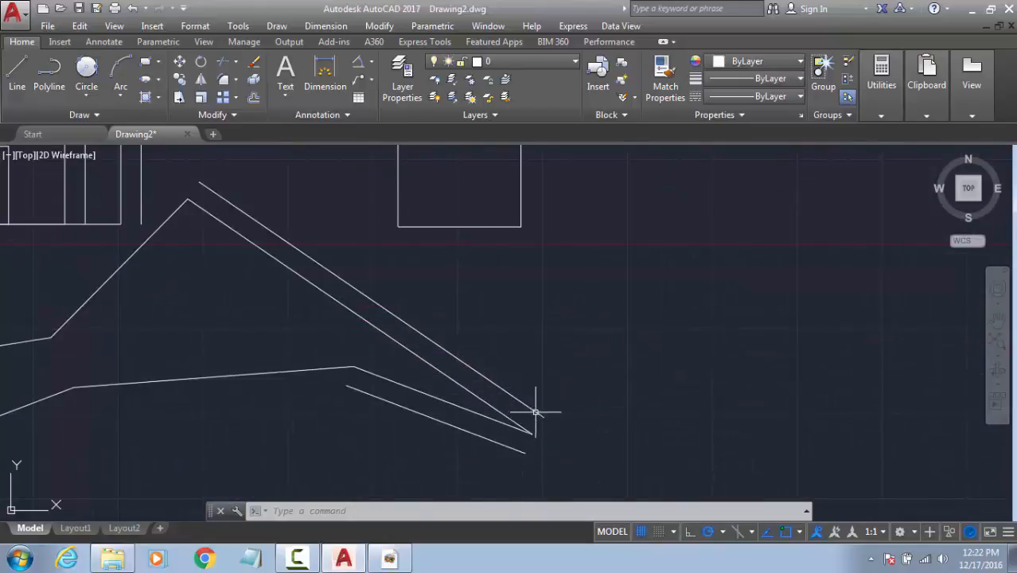
{"action": "middle_click_drag", "start_coordinate": [517, 388], "coordinate": [475, 380]}
{"action": "left_click", "coordinate": [431, 403]}
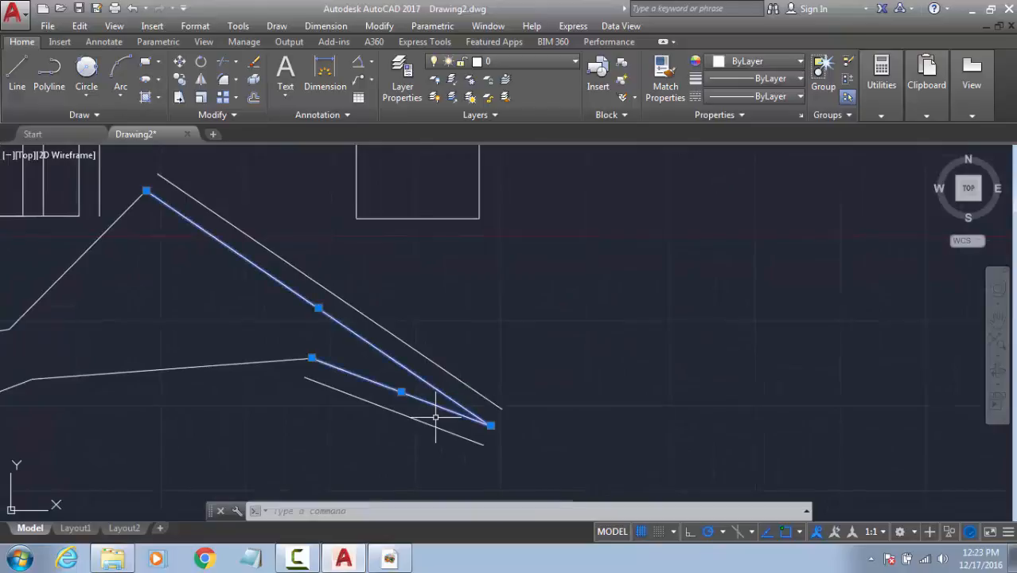
{"action": "left_click", "coordinate": [435, 416]}
{"action": "type", "text": "J"}
{"action": "key", "text": "Return"}
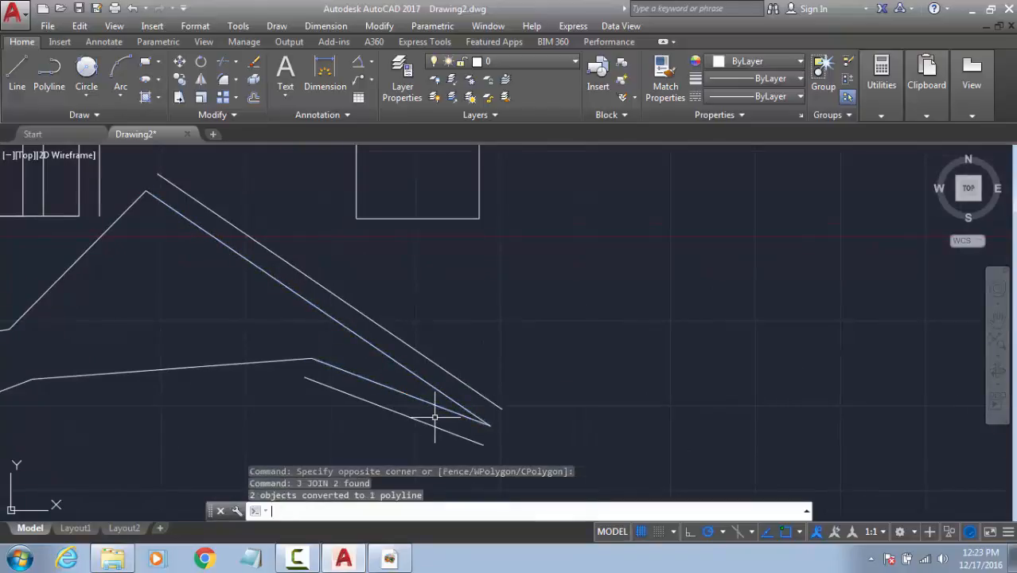
Step: Offset the joined two-segment polyline outward by 300 and select the offset copy to inspect it
{"action": "type", "text": "o"}
{"action": "key", "text": "Return"}
{"action": "key", "text": "Return"}
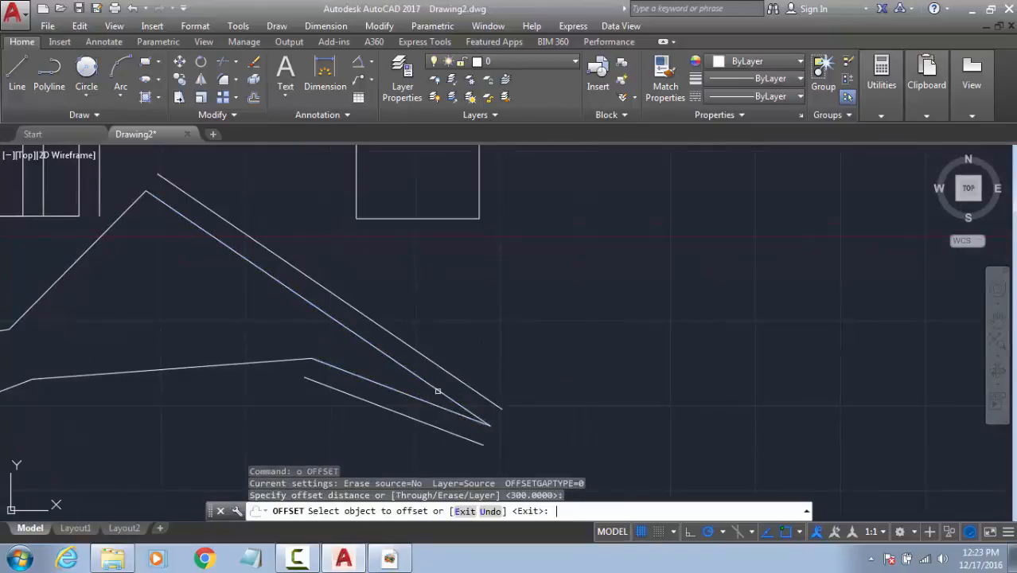
{"action": "left_click", "coordinate": [472, 415]}
{"action": "left_click", "coordinate": [566, 371]}
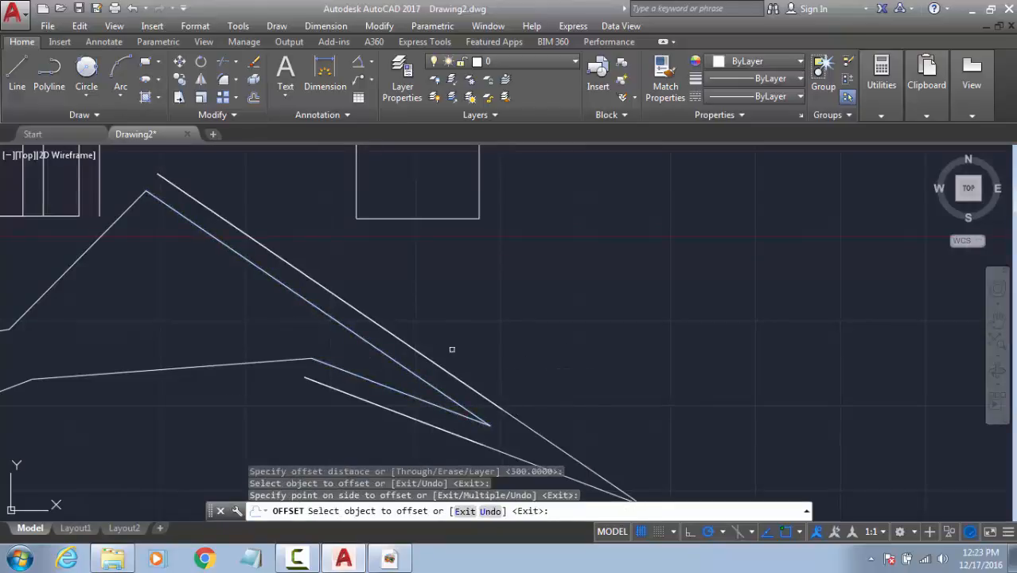
{"action": "key", "text": "Escape"}
{"action": "left_click", "coordinate": [280, 258]}
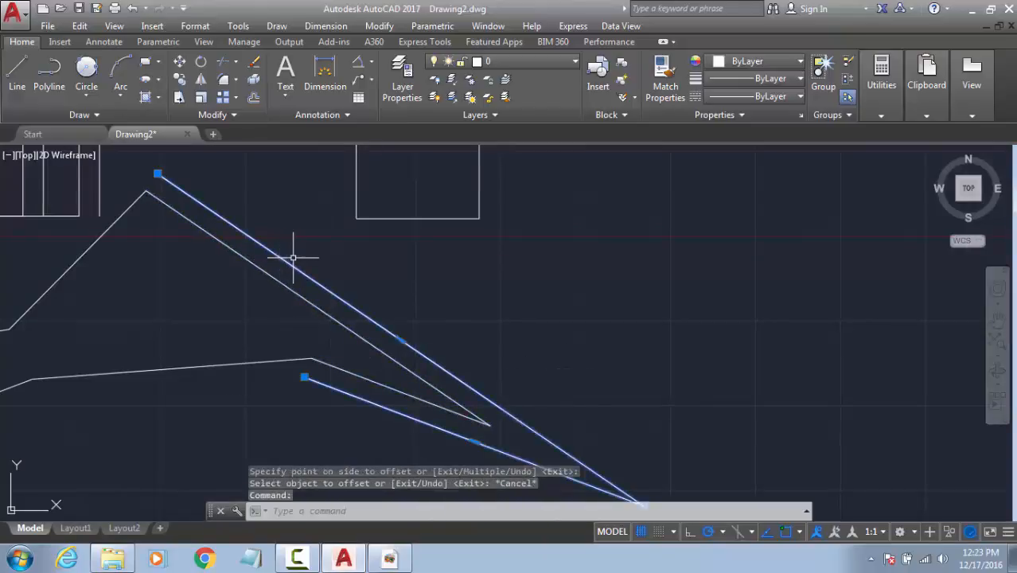
{"action": "scroll", "coordinate": [293, 257], "scroll_direction": "down", "scroll_amount": 4}
{"action": "scroll", "coordinate": [302, 237], "scroll_direction": "up", "scroll_amount": 2}
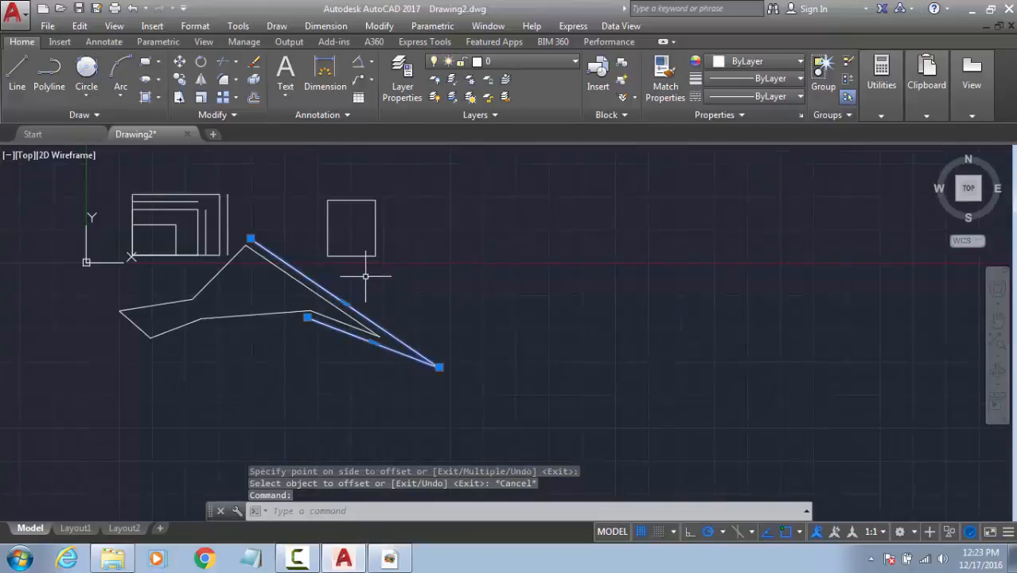
Step: Delete the joined two-segment polyline at the irregular outline's right tip together with all its offset copies
{"action": "key", "text": "Escape"}
{"action": "left_click", "coordinate": [308, 340]}
{"action": "key", "text": "Escape"}
{"action": "key", "text": "Escape"}
{"action": "left_click", "coordinate": [389, 280]}
{"action": "left_click", "coordinate": [344, 350]}
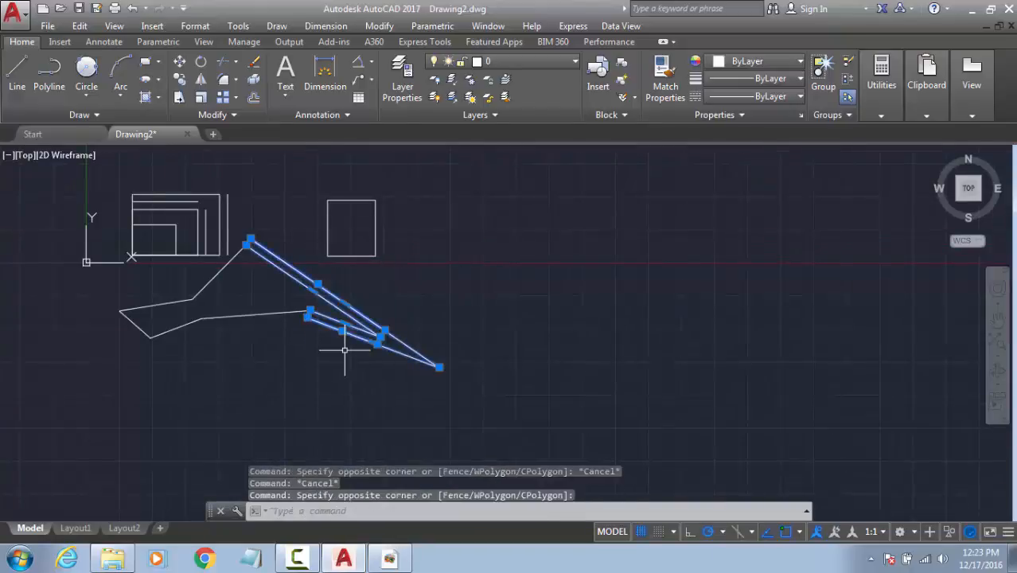
{"action": "key", "text": "Delete"}
Step: Offset the standalone rectangle outward by 300, then offset each new outermost copy outward again until four concentric copies surround the original
{"action": "mouse_move", "coordinate": [351, 322]}
{"action": "middle_mouse_down"}
{"action": "mouse_move", "coordinate": [274, 264]}
{"action": "mouse_move", "coordinate": [411, 327]}
{"action": "middle_mouse_up"}
{"action": "scroll", "coordinate": [281, 258], "scroll_direction": "up", "scroll_amount": 3}
{"action": "type", "text": "o"}
{"action": "key", "text": "Return"}
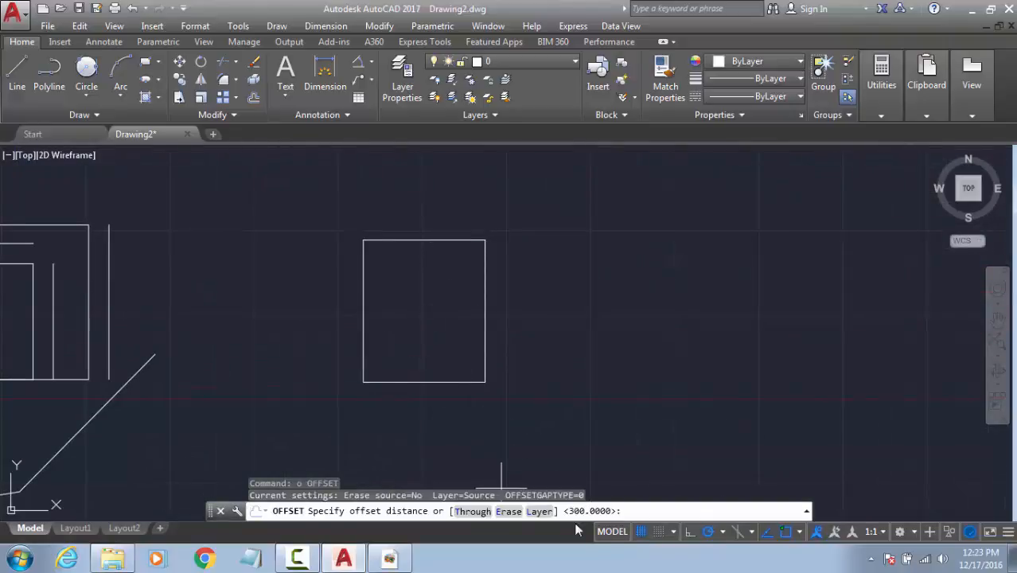
{"action": "key", "text": "Return"}
{"action": "left_click", "coordinate": [431, 242]}
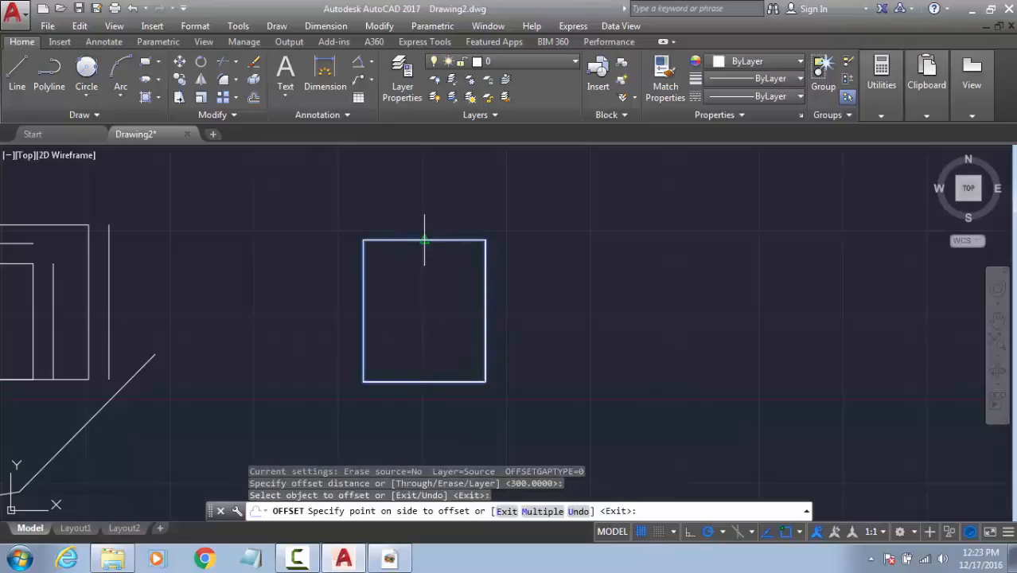
{"action": "left_click", "coordinate": [398, 177]}
{"action": "left_click", "coordinate": [417, 222]}
{"action": "left_click", "coordinate": [406, 176]}
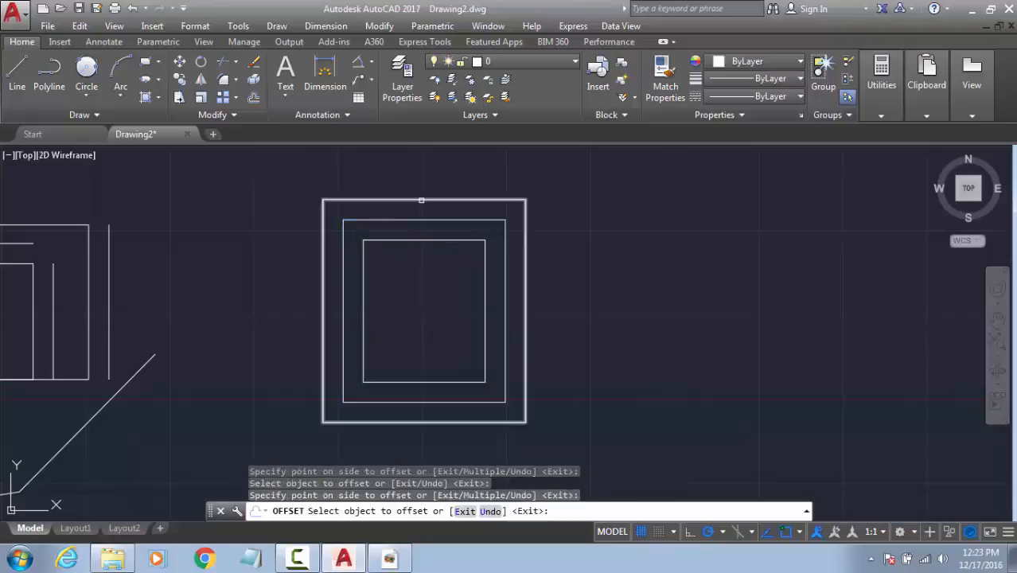
{"action": "left_click", "coordinate": [410, 200]}
{"action": "left_click", "coordinate": [415, 177]}
{"action": "left_click", "coordinate": [416, 179]}
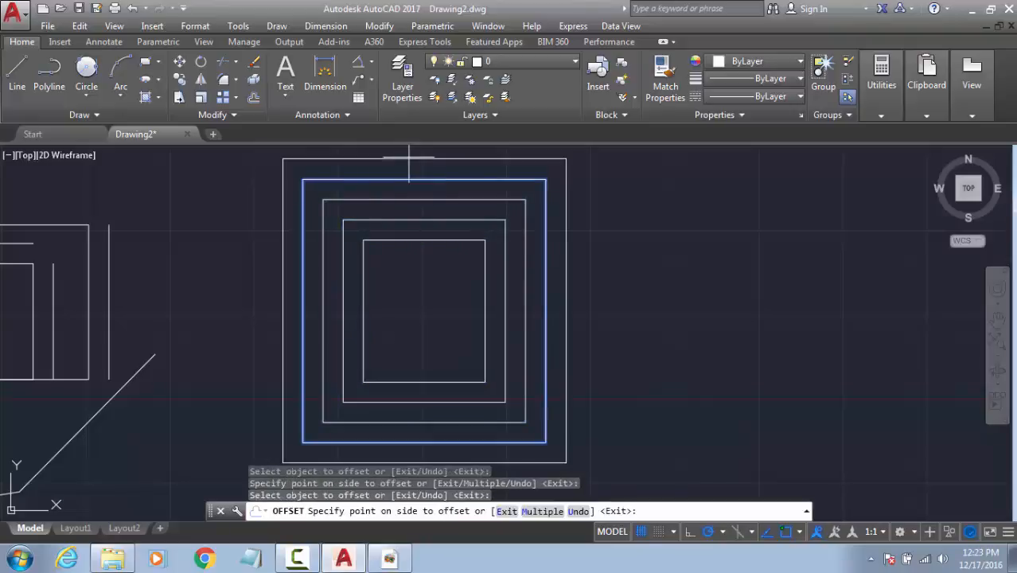
{"action": "left_click", "coordinate": [410, 156]}
Step: Dimension the gap between the top edges of the two outermost nested rectangles
{"action": "left_click", "coordinate": [325, 76]}
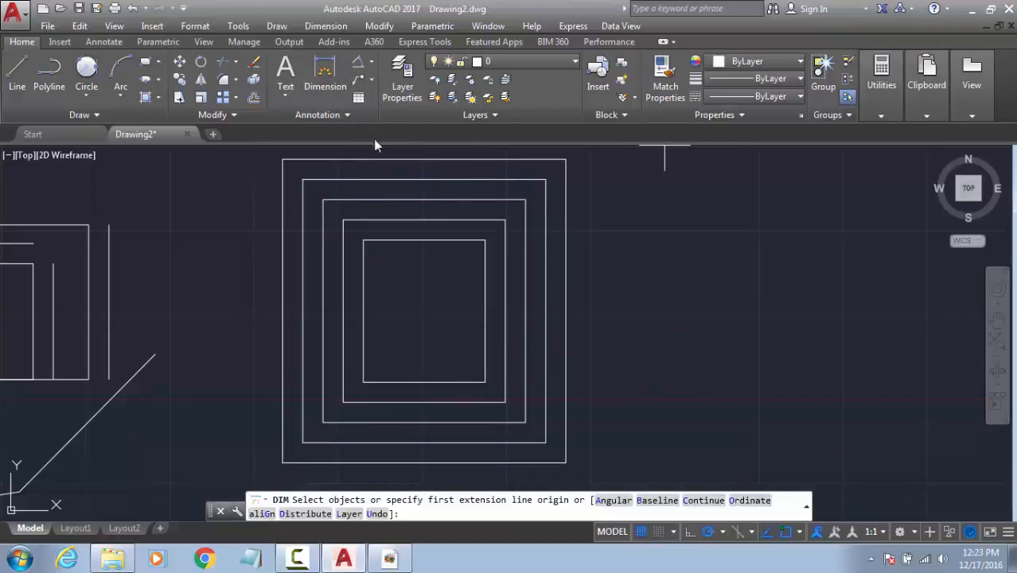
{"action": "left_click", "coordinate": [408, 160]}
{"action": "left_click", "coordinate": [407, 170]}
{"action": "scroll", "coordinate": [416, 167], "scroll_direction": "up", "scroll_amount": 5}
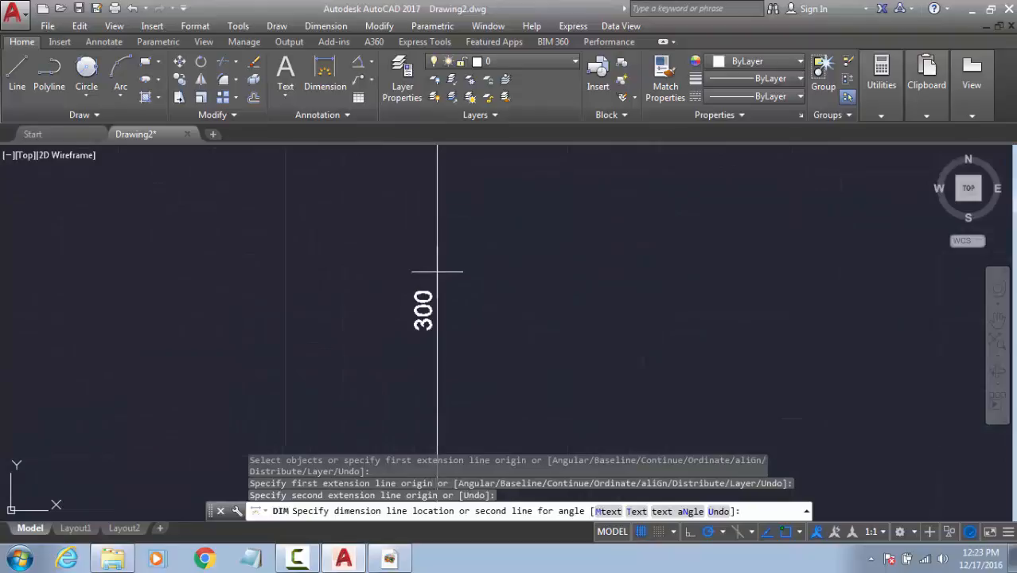
{"action": "left_click", "coordinate": [415, 229]}
{"action": "scroll", "coordinate": [416, 272], "scroll_direction": "down", "scroll_amount": 5}
{"action": "scroll", "coordinate": [415, 272], "scroll_direction": "down", "scroll_amount": 5}
{"action": "scroll", "coordinate": [431, 268], "scroll_direction": "up", "scroll_amount": 1}
{"action": "key", "text": "Escape"}
{"action": "key", "text": "Escape"}
{"action": "key", "text": "Escape"}
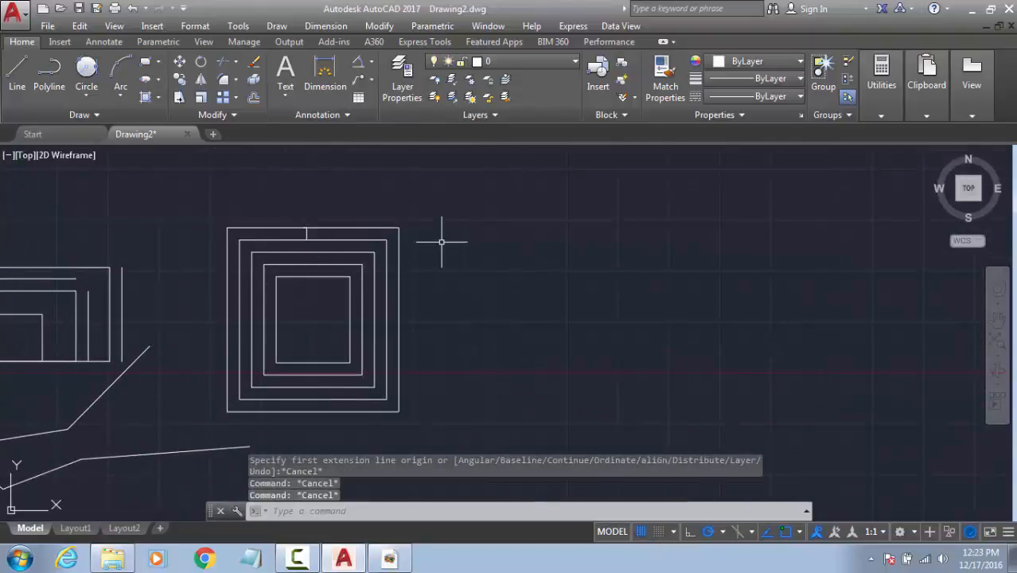
Step: Draw a circle with a radius of about 1134 in the empty area to the right of the nested rectangles
{"action": "type", "text": "c"}
{"action": "key", "text": "Return"}
{"action": "left_click", "coordinate": [690, 306]}
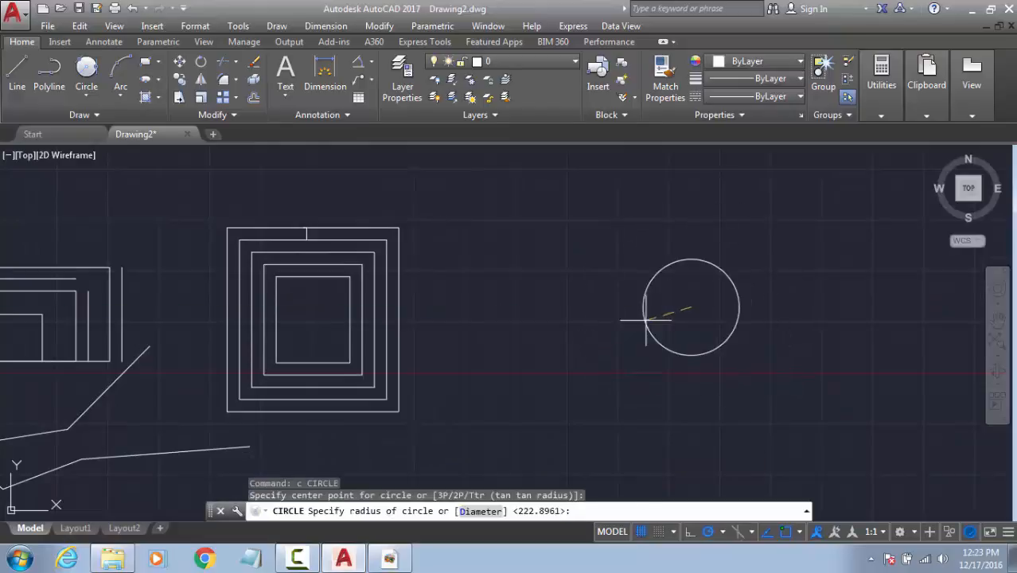
Step: Offset the circle outward repeatedly at 300 spacing using the Multiple option
{"action": "type", "text": "o"}
{"action": "key", "text": "Return"}
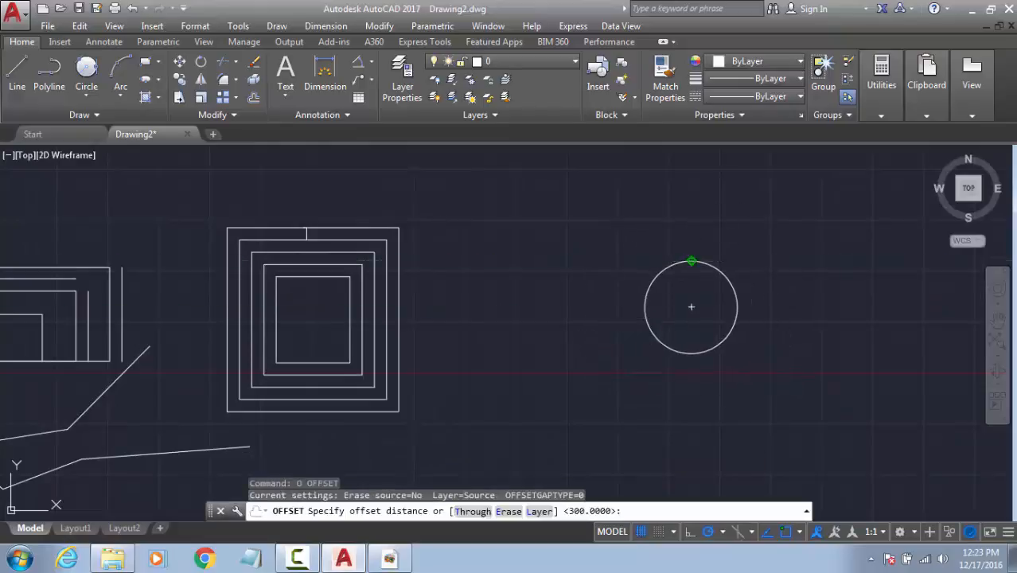
{"action": "key", "text": "Return"}
{"action": "left_click", "coordinate": [704, 264]}
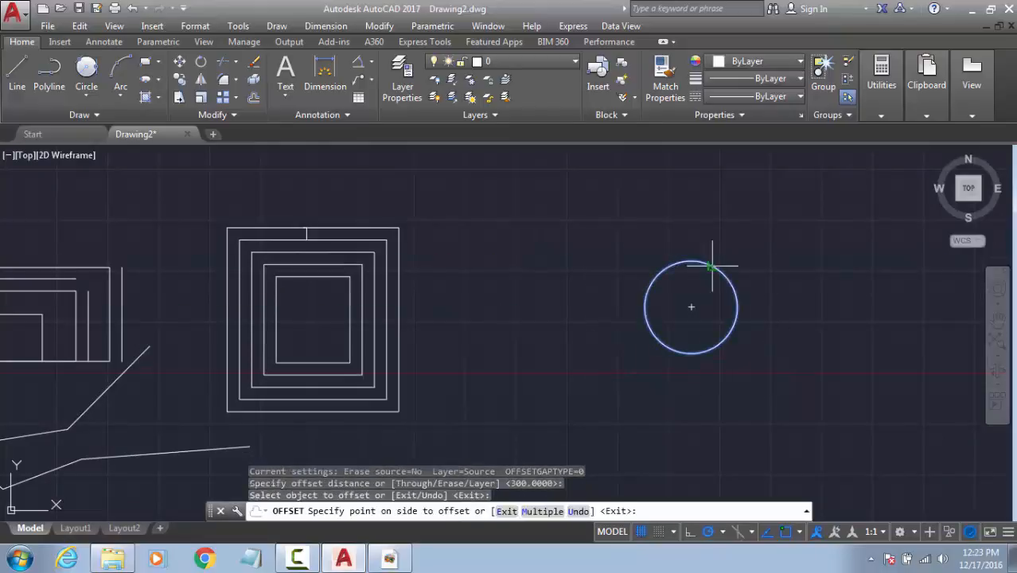
{"action": "left_click", "coordinate": [543, 511]}
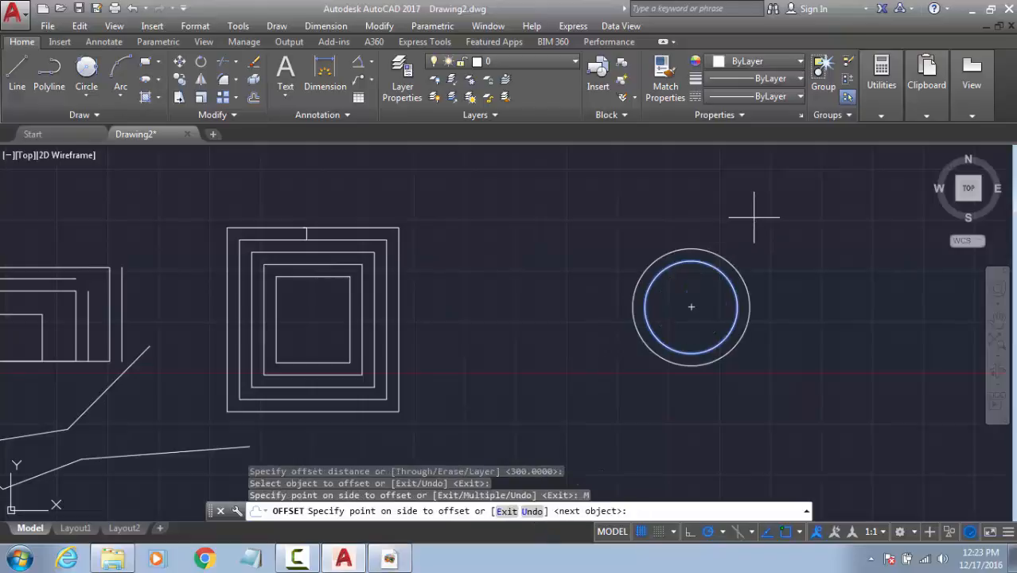
{"action": "left_click", "coordinate": [753, 216]}
{"action": "left_click", "coordinate": [837, 180]}
{"action": "left_click", "coordinate": [854, 185]}
{"action": "left_click", "coordinate": [859, 187]}
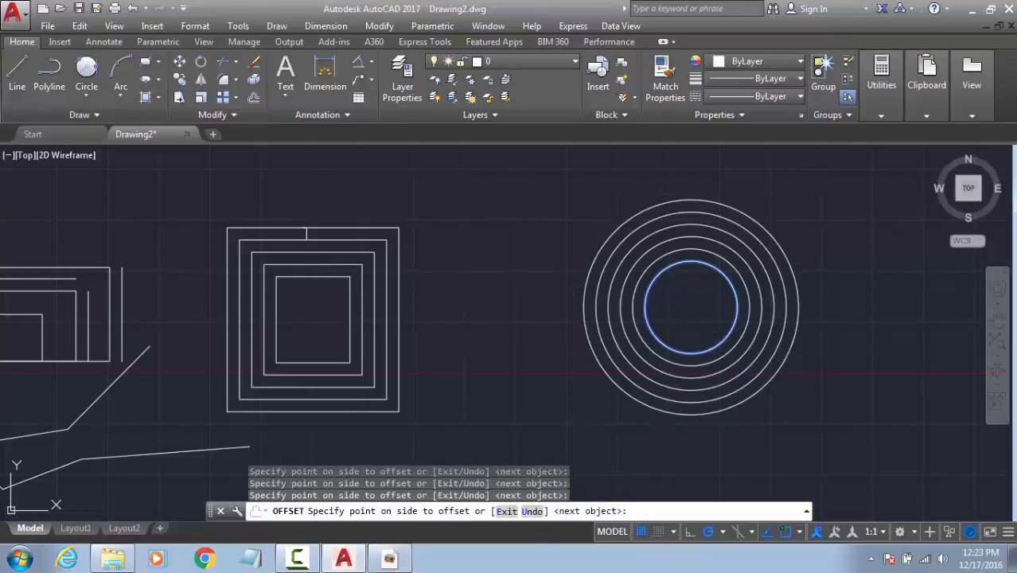
{"action": "left_click", "coordinate": [891, 278]}
{"action": "left_click", "coordinate": [925, 371]}
{"action": "left_click", "coordinate": [924, 406]}
{"action": "left_click", "coordinate": [924, 443]}
{"action": "left_click", "coordinate": [972, 450]}
{"action": "left_click", "coordinate": [959, 458]}
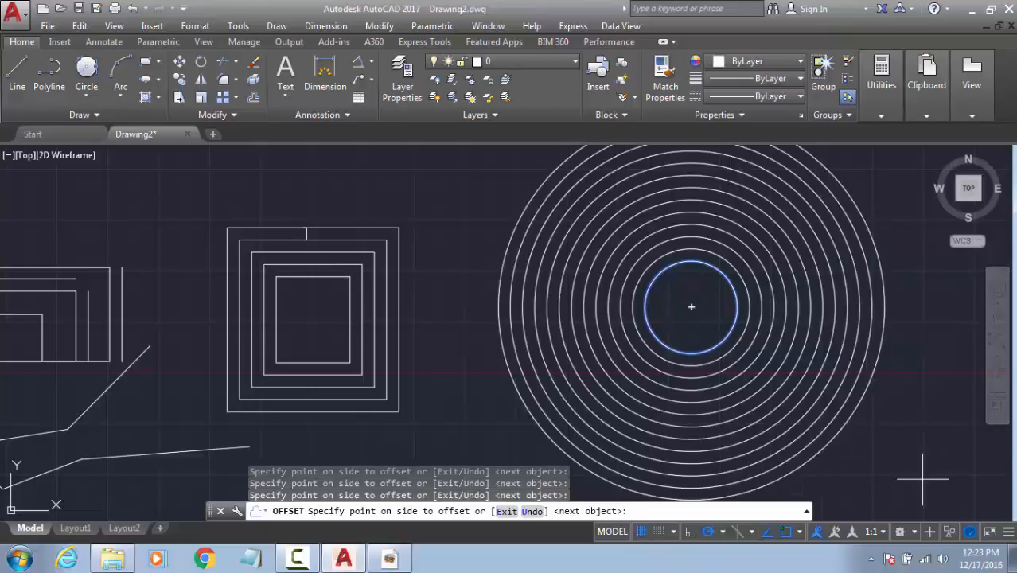
{"action": "left_click", "coordinate": [943, 477]}
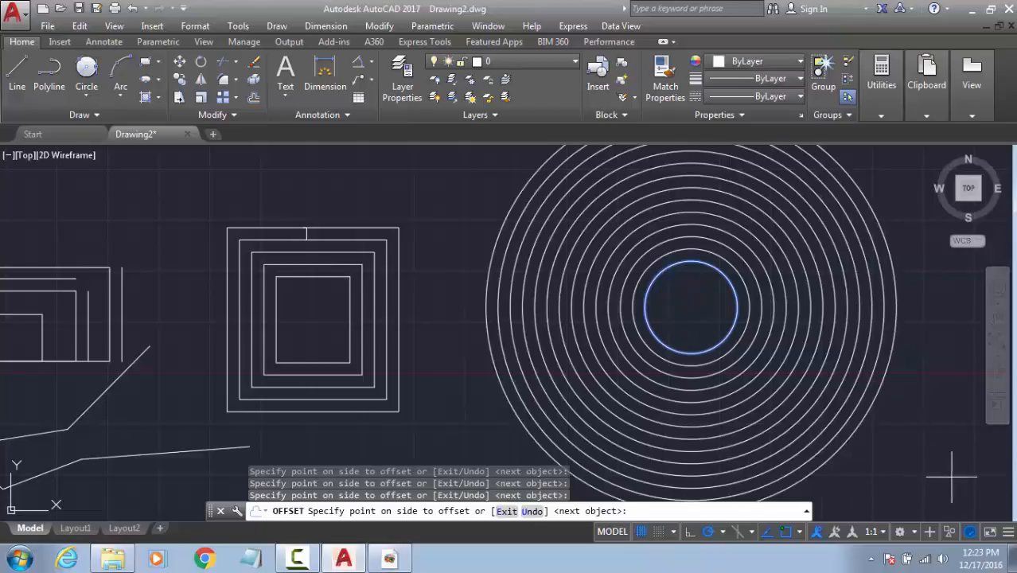
Step: Continue the multiple offset at 300 spacing inside the circle, filling it with smaller circles toward its center
{"action": "scroll", "coordinate": [691, 315], "scroll_direction": "up", "scroll_amount": 4}
{"action": "left_click", "coordinate": [687, 305]}
{"action": "left_click", "coordinate": [697, 280]}
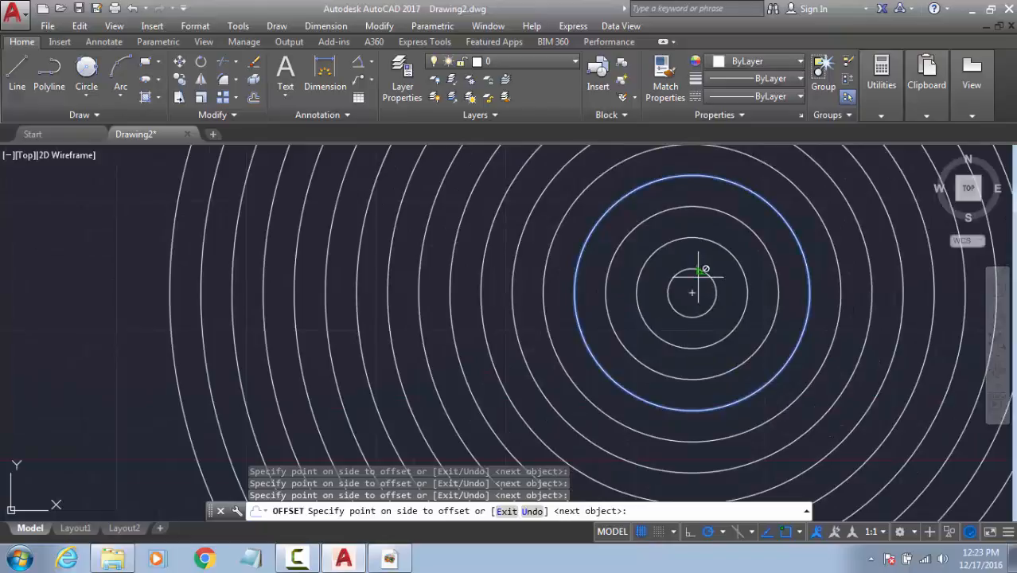
{"action": "scroll", "coordinate": [698, 280], "scroll_direction": "up", "scroll_amount": 4}
{"action": "left_click", "coordinate": [691, 293]}
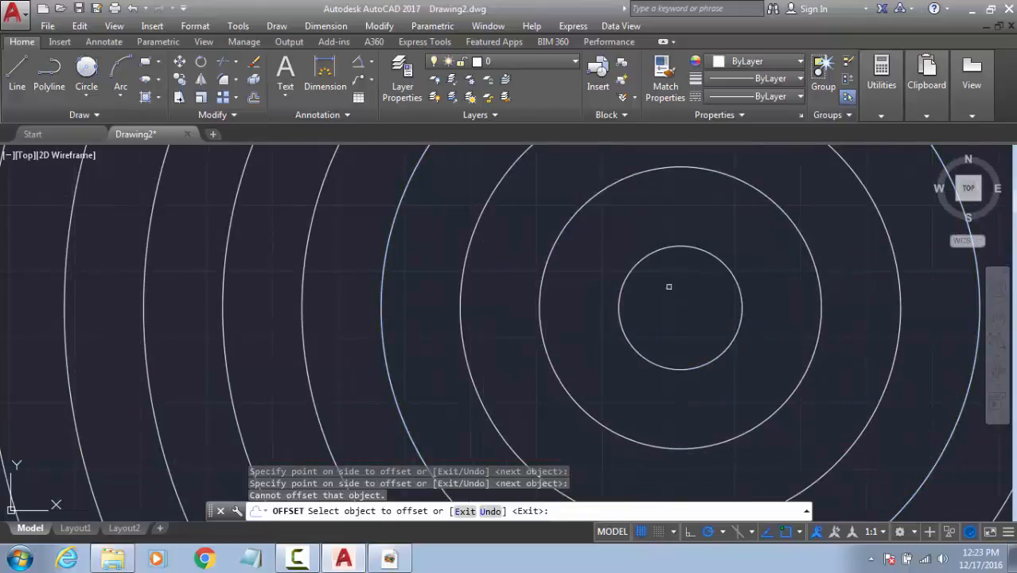
{"action": "left_click", "coordinate": [688, 299]}
{"action": "left_click", "coordinate": [683, 298]}
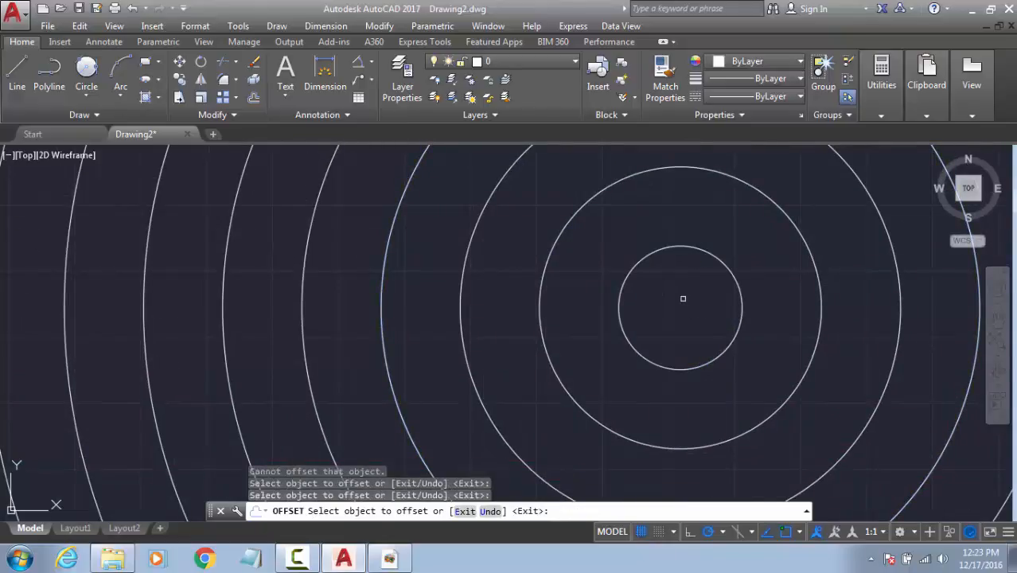
{"action": "scroll", "coordinate": [683, 299], "scroll_direction": "down", "scroll_amount": 10}
{"action": "key", "text": "Escape"}
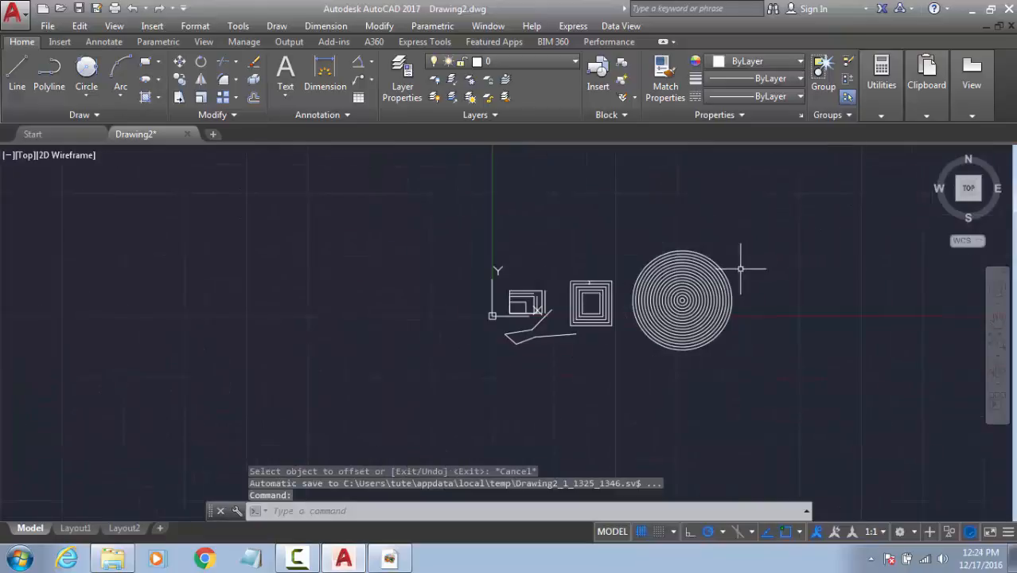
Step: Offset the outermost circle outward several more times at 300 spacing with the Multiple option
{"action": "key", "text": "Return"}
{"action": "key", "text": "Return"}
{"action": "left_click", "coordinate": [725, 270]}
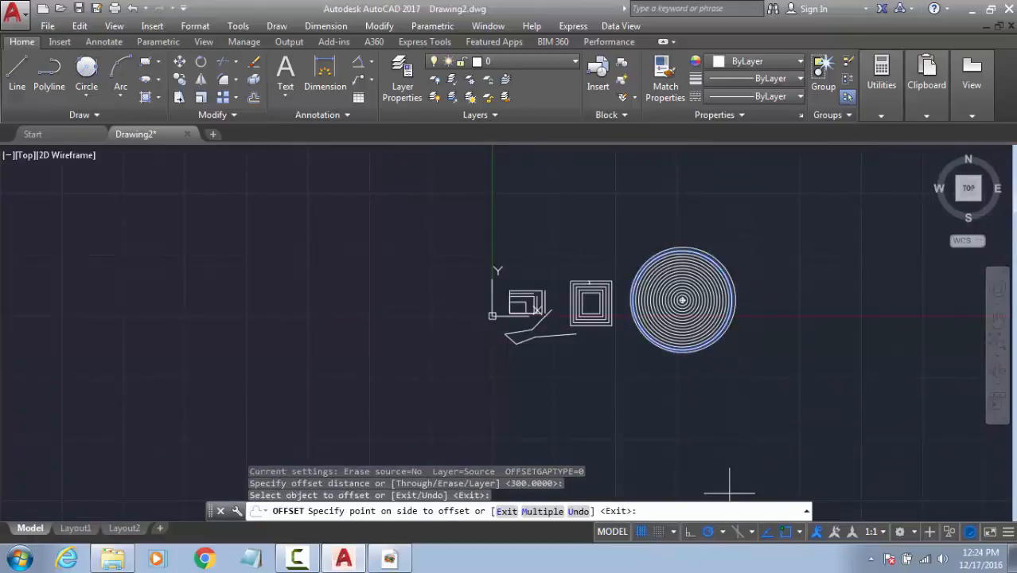
{"action": "type", "text": "M"}
{"action": "key", "text": "Return"}
{"action": "left_click", "coordinate": [794, 235]}
{"action": "left_click", "coordinate": [816, 217]}
{"action": "left_click", "coordinate": [842, 196]}
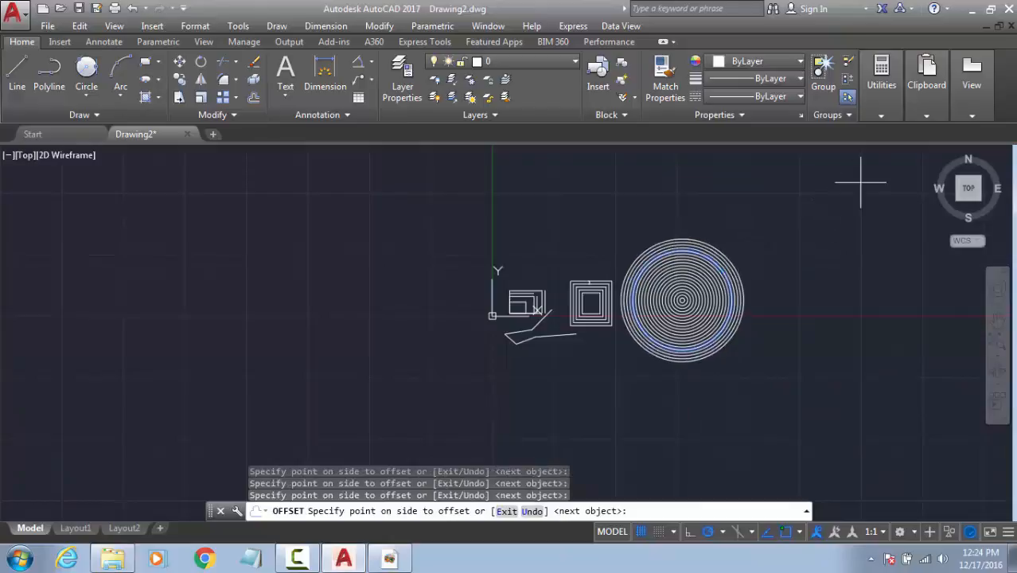
{"action": "left_click", "coordinate": [865, 179]}
{"action": "left_click", "coordinate": [869, 174]}
{"action": "key", "text": "Escape"}
Step: Undo both multiple offset operations so only the original circle remains
{"action": "key", "text": "ctrl+z"}
{"action": "key", "text": "ctrl+z"}
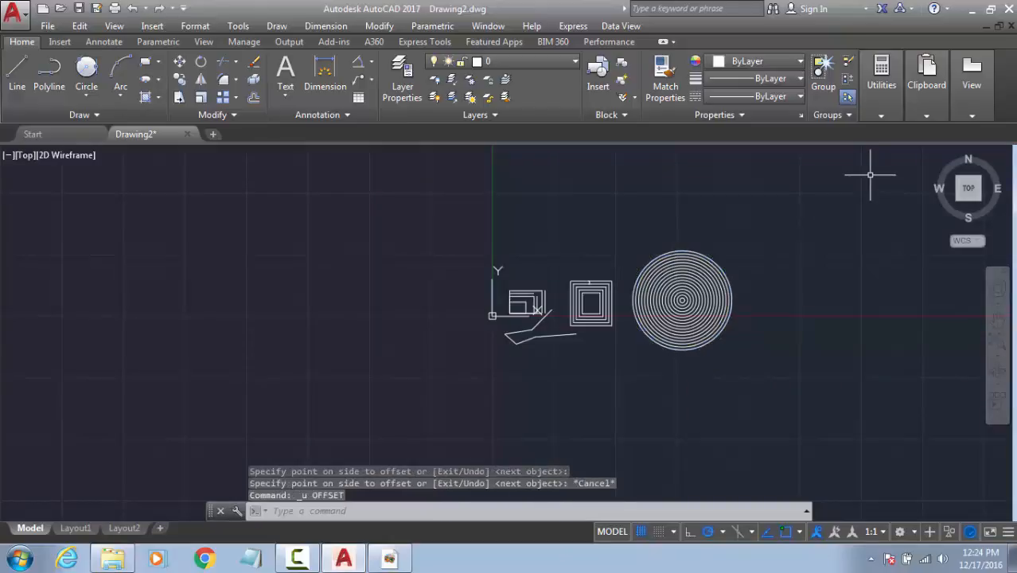
{"action": "scroll", "coordinate": [674, 303], "scroll_direction": "up", "scroll_amount": 5}
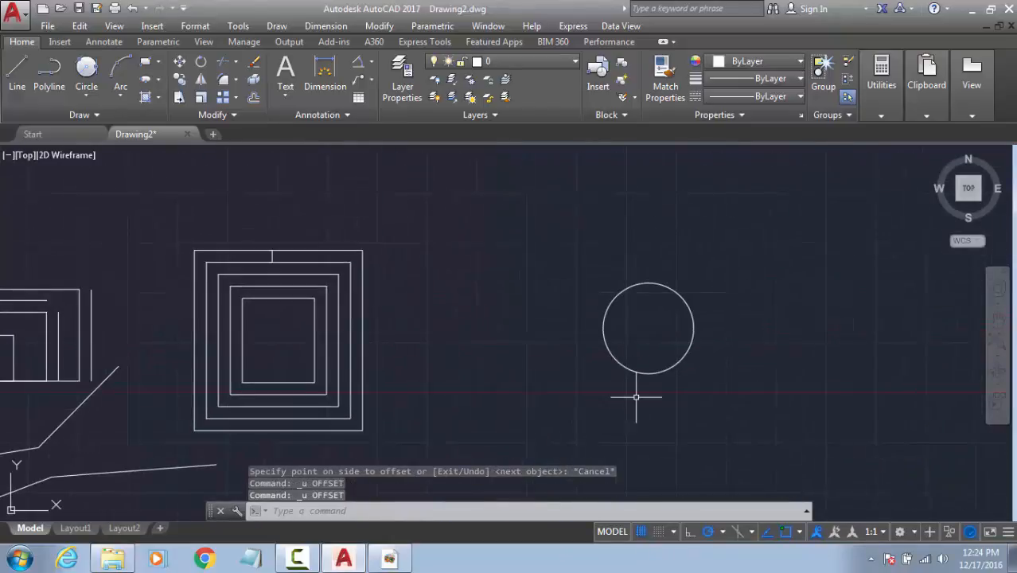
{"action": "type", "text": "o"}
{"action": "key", "text": "Return"}
{"action": "middle_click_drag", "start_coordinate": [446, 452], "coordinate": [948, 345]}
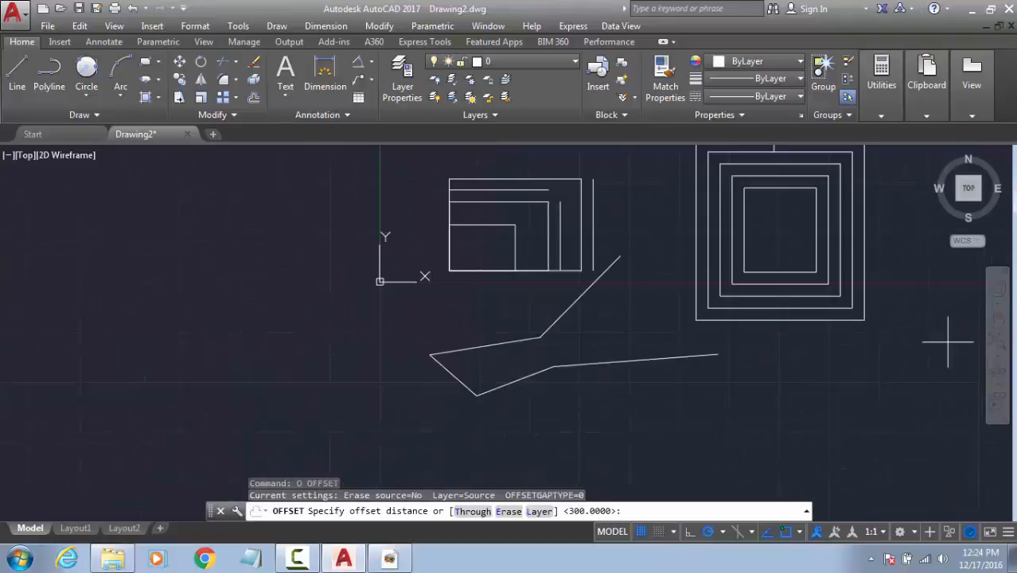
{"action": "key", "text": "Escape"}
{"action": "middle_click_drag", "start_coordinate": [697, 365], "coordinate": [574, 474]}
{"action": "key", "text": "Escape"}
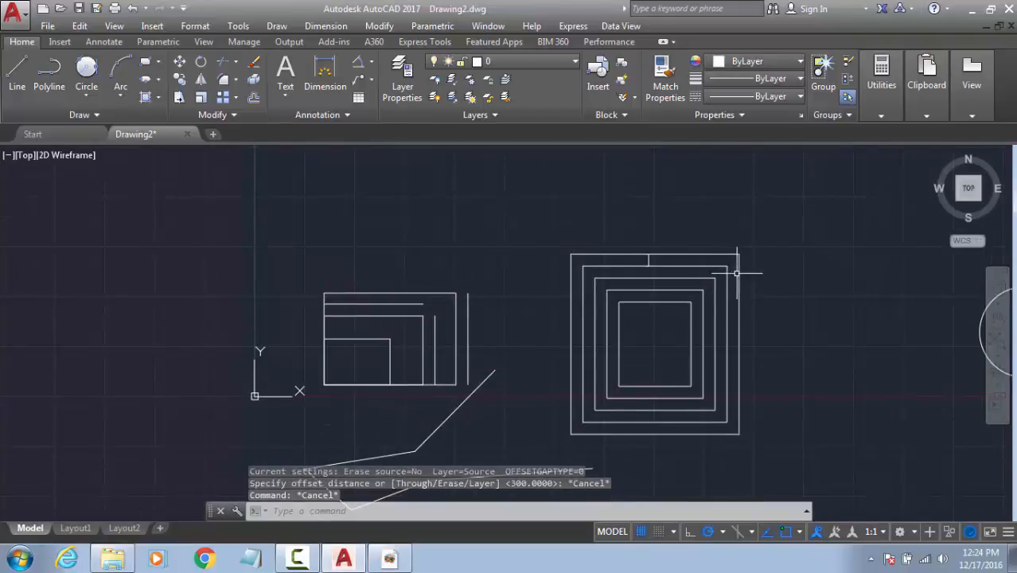
Step: Explode the outermost of the nested rectangles into separate lines
{"action": "left_click", "coordinate": [738, 273]}
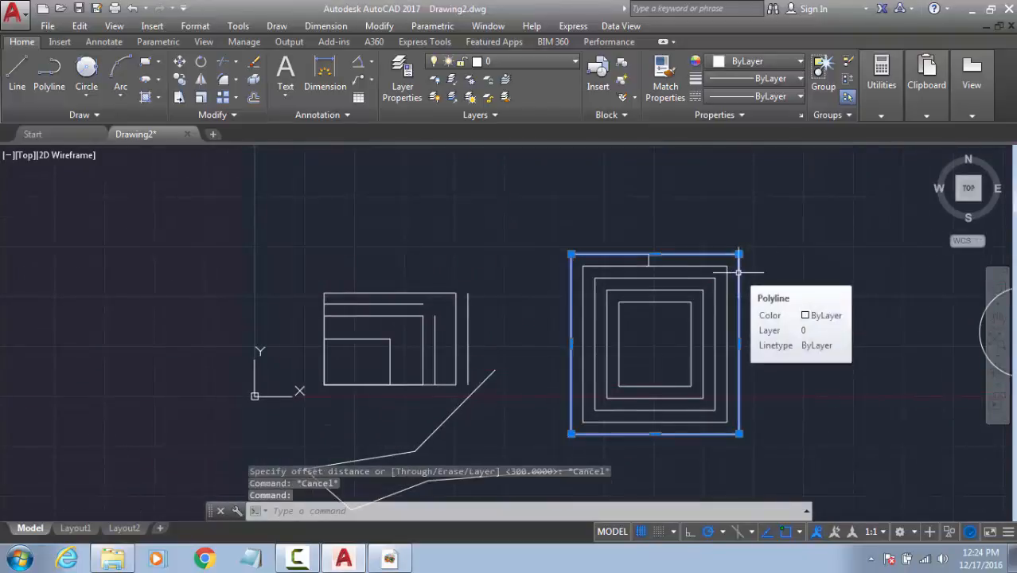
{"action": "type", "text": "x"}
{"action": "key", "text": "Return"}
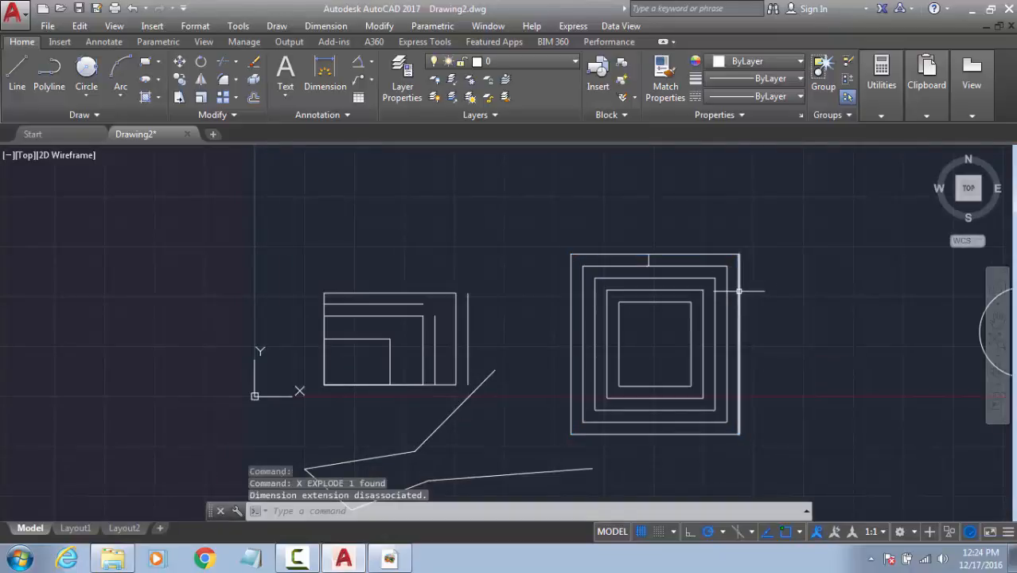
Step: Offset the exploded outer rectangle's right, top and left edges outward by 300, each separately
{"action": "type", "text": "o"}
{"action": "key", "text": "Return"}
{"action": "key", "text": "Return"}
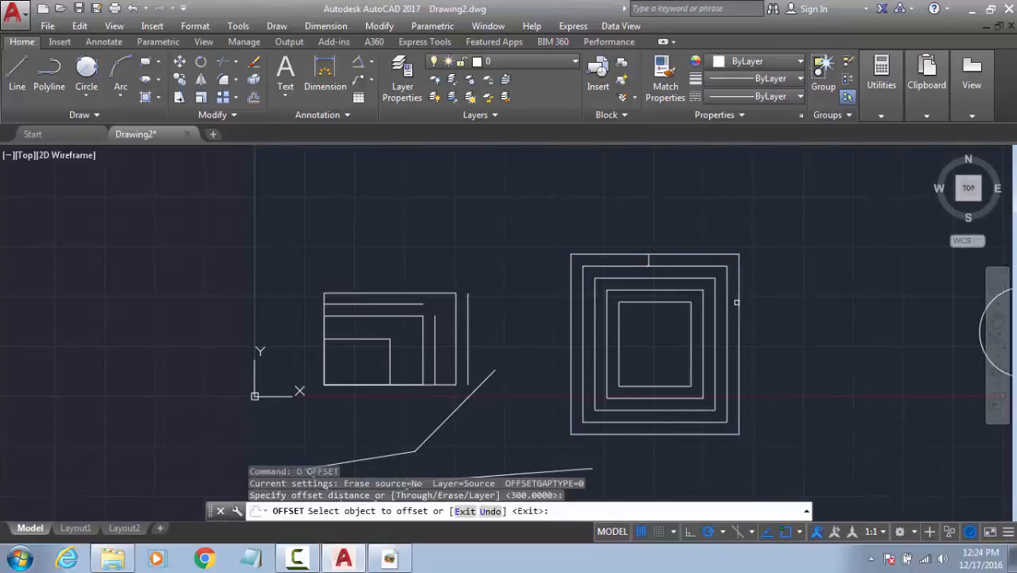
{"action": "left_click", "coordinate": [736, 303]}
{"action": "left_click", "coordinate": [766, 252]}
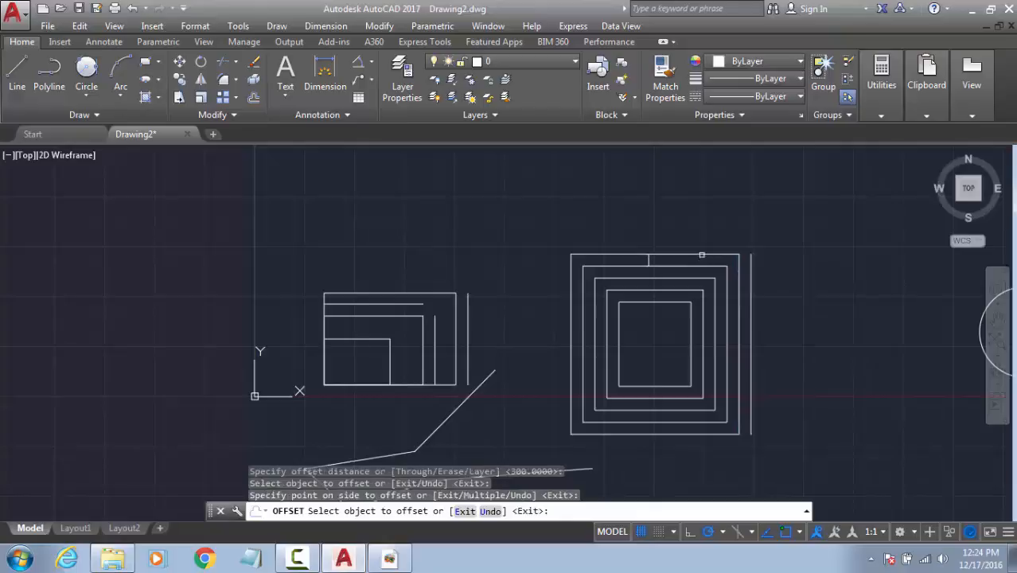
{"action": "left_click", "coordinate": [701, 255]}
{"action": "left_click", "coordinate": [579, 227]}
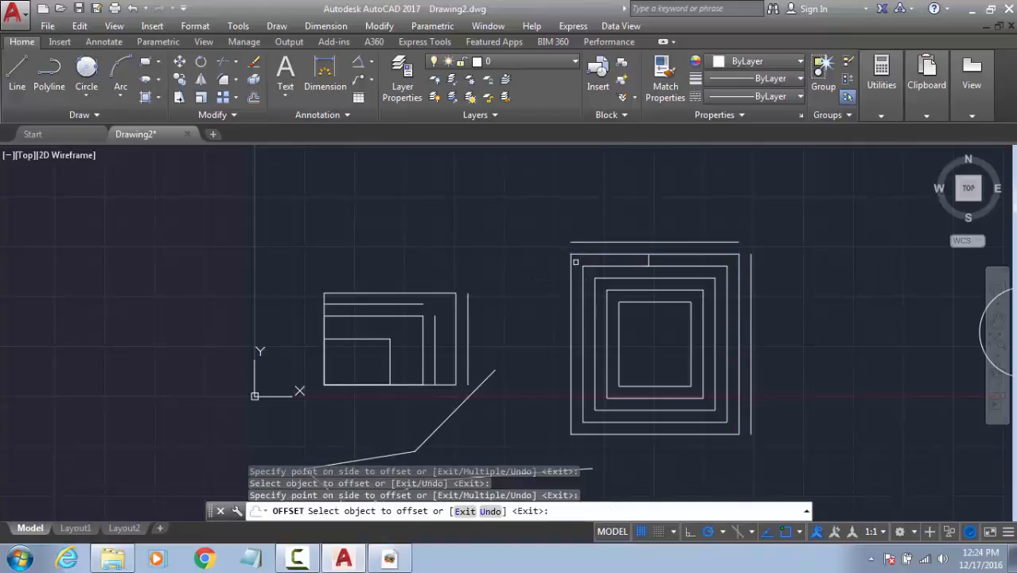
{"action": "left_click", "coordinate": [572, 263]}
{"action": "left_click", "coordinate": [546, 275]}
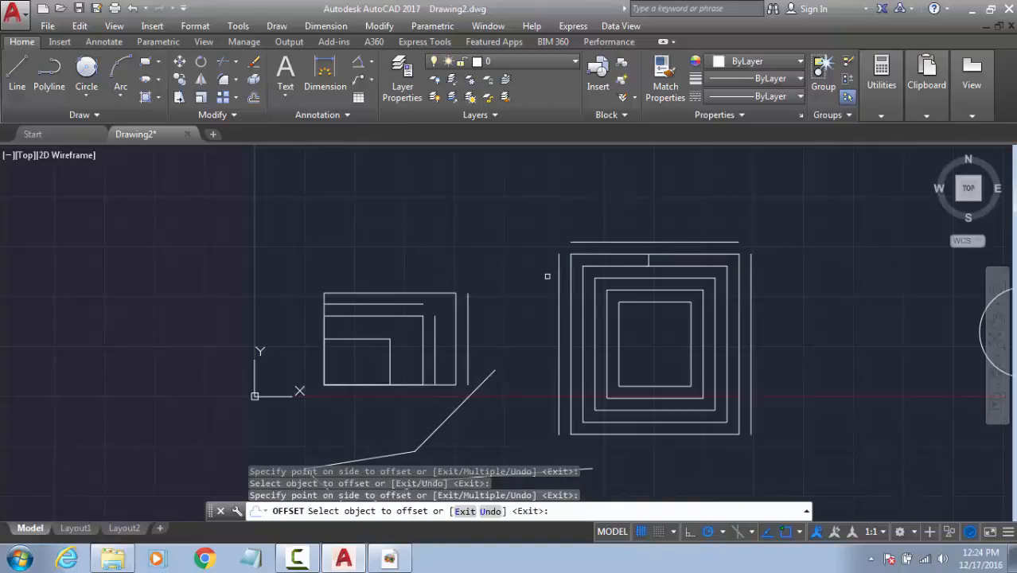
{"action": "key", "text": "Escape"}
Step: Delete the nested rectangles with their offset edges and dimension, the circle, and the irregular outline's long lower line
{"action": "scroll", "coordinate": [504, 261], "scroll_direction": "down", "scroll_amount": 4}
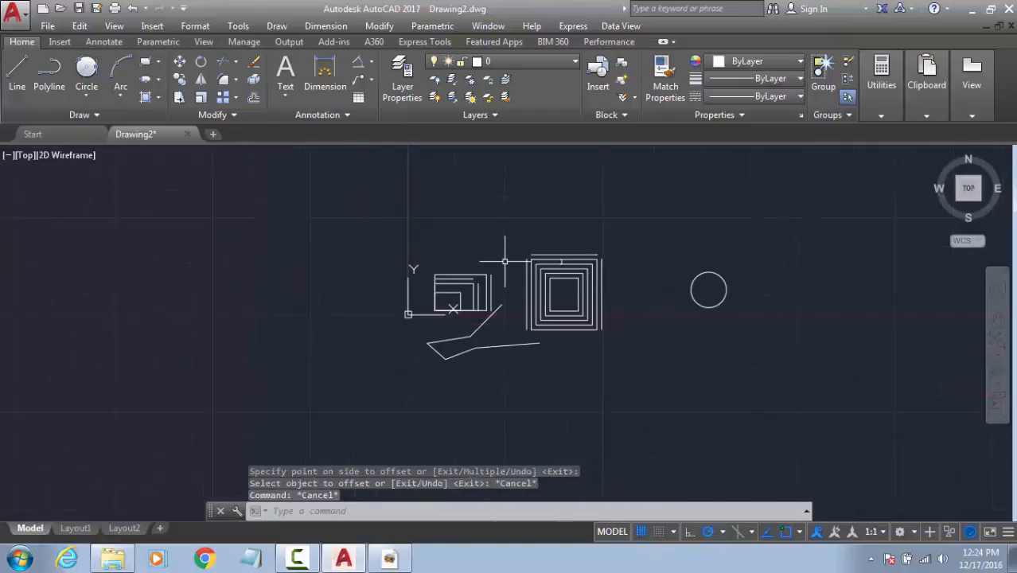
{"action": "left_click", "coordinate": [763, 211]}
{"action": "left_click", "coordinate": [511, 395]}
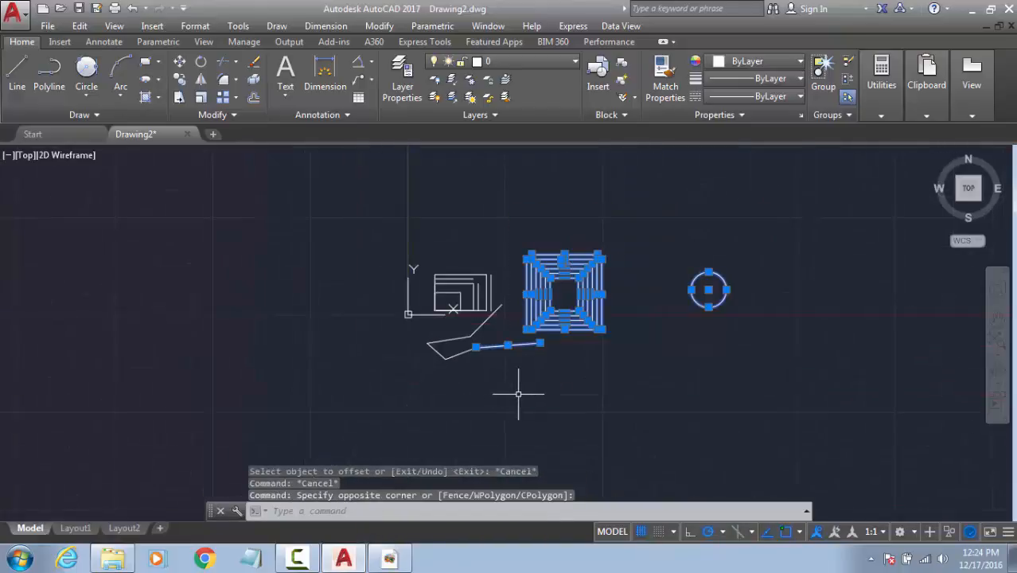
{"action": "key", "text": "Delete"}
Step: Draw a large circle in the empty area above and to the right of the remaining practice shapes
{"action": "scroll", "coordinate": [489, 316], "scroll_direction": "up", "scroll_amount": 6}
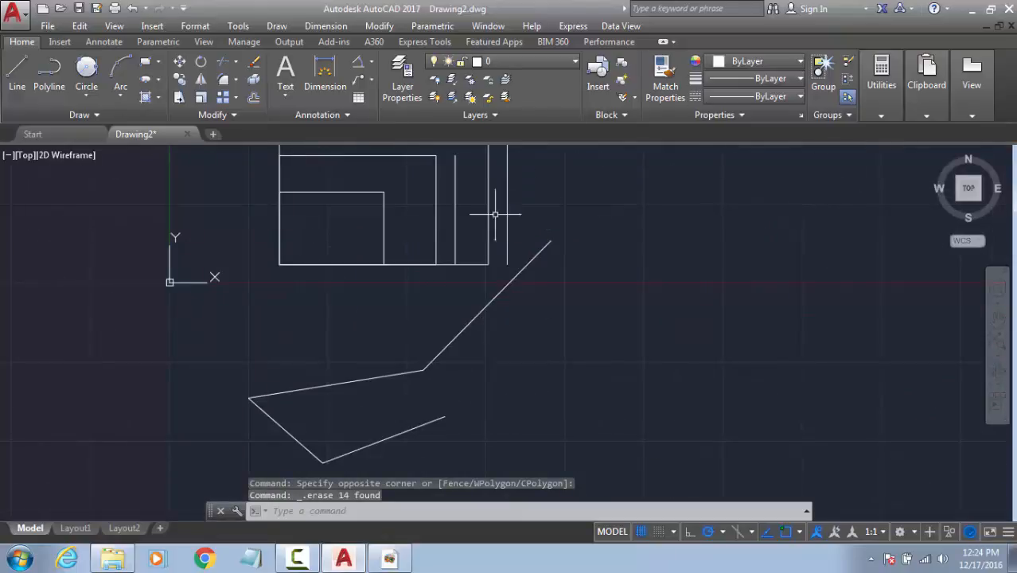
{"action": "scroll", "coordinate": [501, 347], "scroll_direction": "down", "scroll_amount": 4}
{"action": "middle_click_drag", "start_coordinate": [470, 354], "coordinate": [294, 433]}
{"action": "key", "text": "Escape"}
{"action": "key", "text": "Escape"}
{"action": "key", "text": "Escape"}
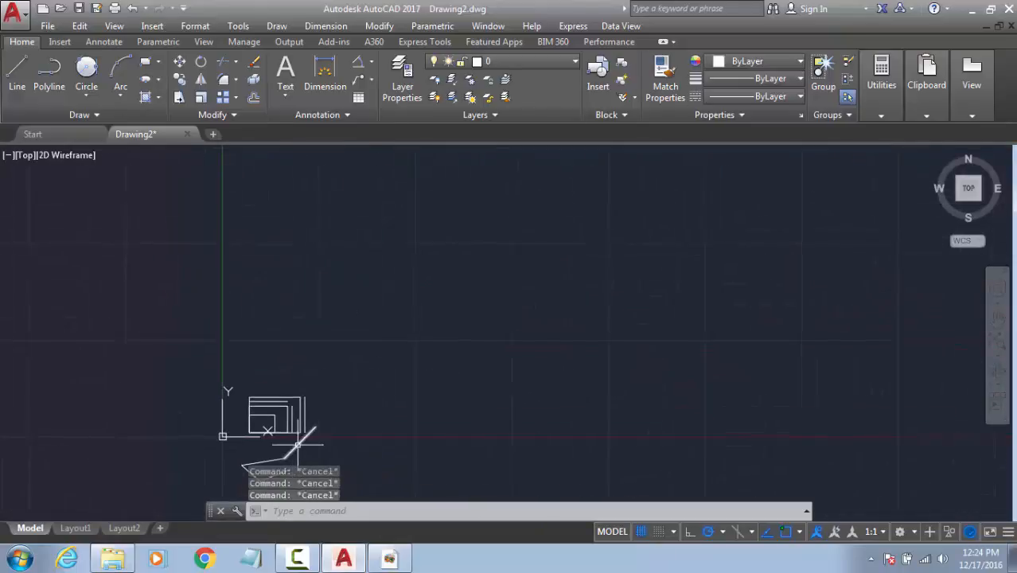
{"action": "type", "text": "c"}
{"action": "key", "text": "Return"}
{"action": "left_click", "coordinate": [508, 322]}
{"action": "left_click", "coordinate": [451, 357]}
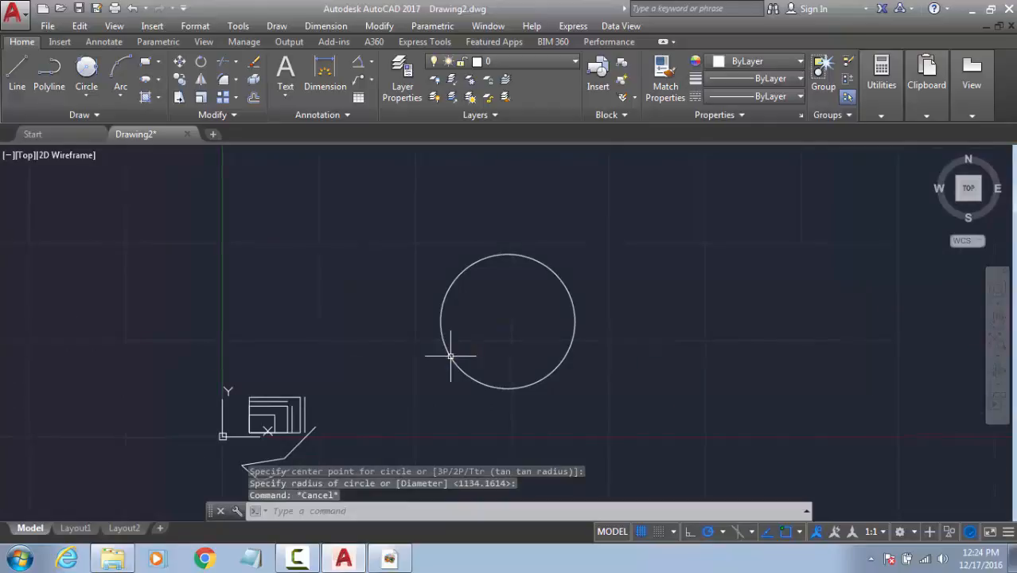
Step: Draw a rectangle inscribed in the large circle, and a smaller concentric circle reaching the rectangle's upper edge
{"action": "type", "text": "rec"}
{"action": "key", "text": "Return"}
{"action": "left_click", "coordinate": [457, 277]}
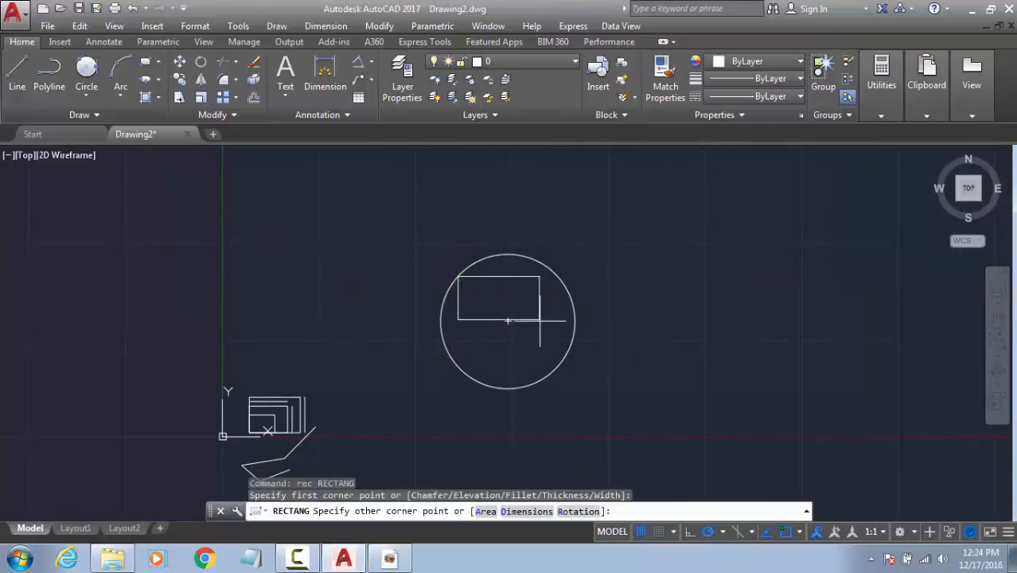
{"action": "left_click", "coordinate": [558, 366]}
{"action": "type", "text": "c"}
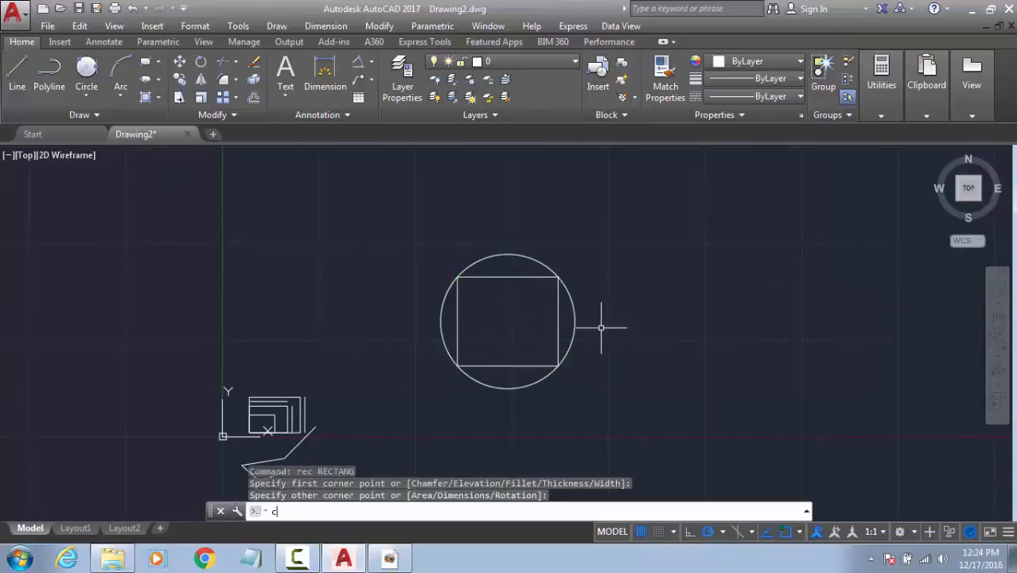
{"action": "key", "text": "Return"}
{"action": "left_click", "coordinate": [508, 322]}
{"action": "left_click", "coordinate": [507, 277]}
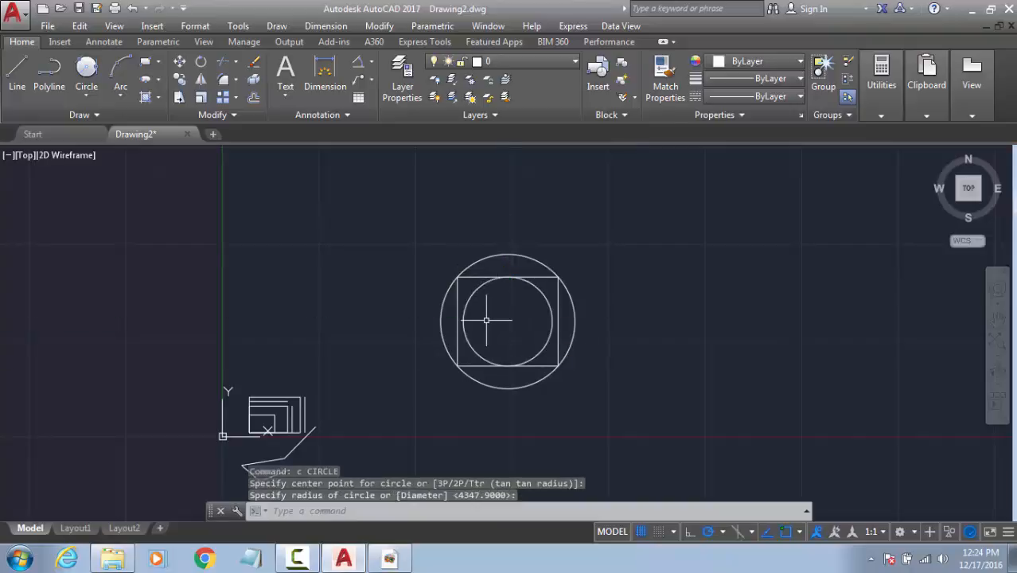
{"action": "scroll", "coordinate": [472, 323], "scroll_direction": "up", "scroll_amount": 4}
{"action": "middle_click_drag", "start_coordinate": [581, 299], "coordinate": [518, 337]}
{"action": "key", "text": "Escape"}
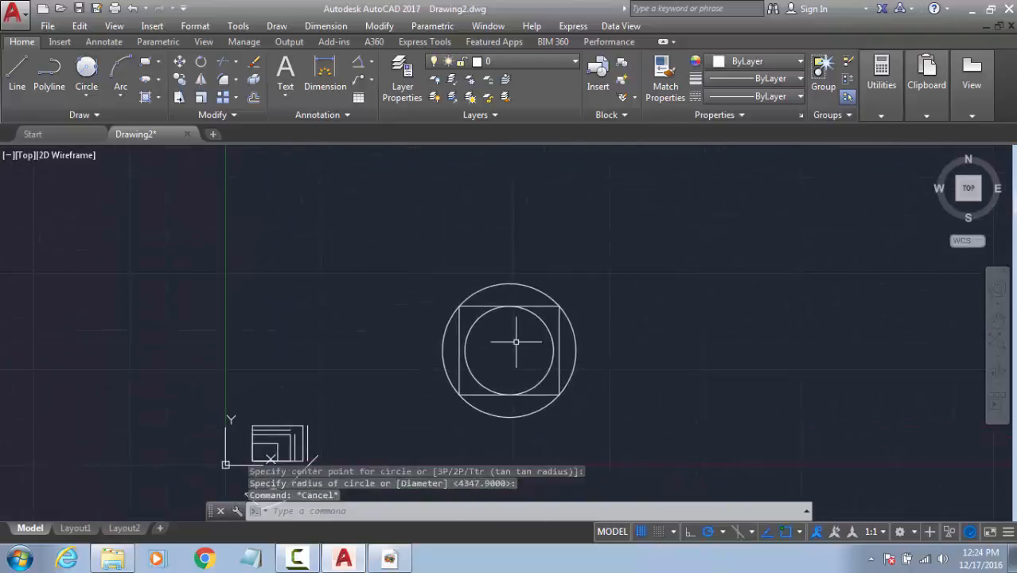
{"action": "key", "text": "Escape"}
{"action": "key", "text": "Escape"}
{"action": "type", "text": ";"}
{"action": "key", "text": "Return"}
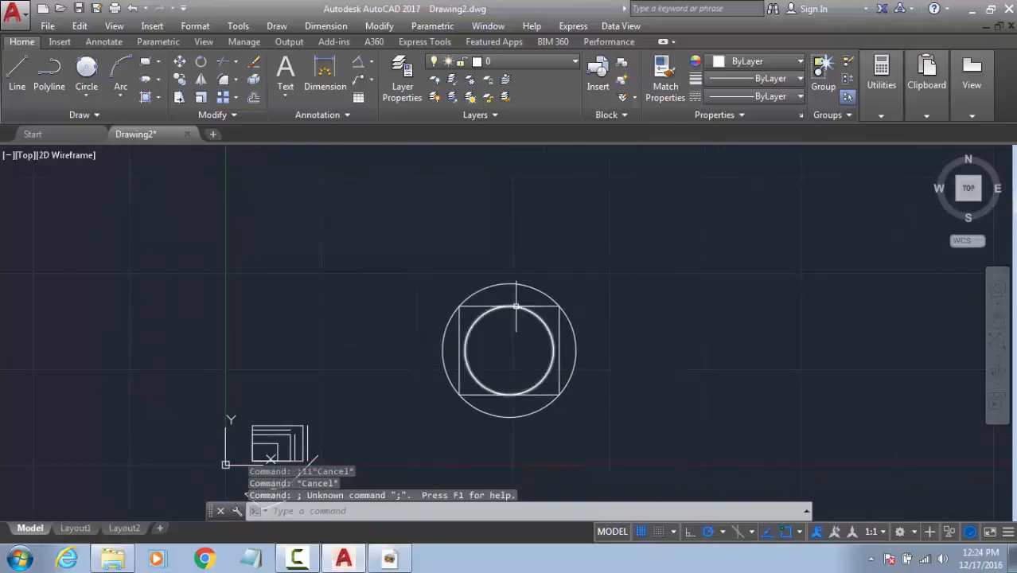
{"action": "key", "text": "Escape"}
{"action": "key", "text": "Escape"}
Step: Draw five connected line segments zigzagging within the inner circle, starting from its topmost point
{"action": "key", "text": "Return"}
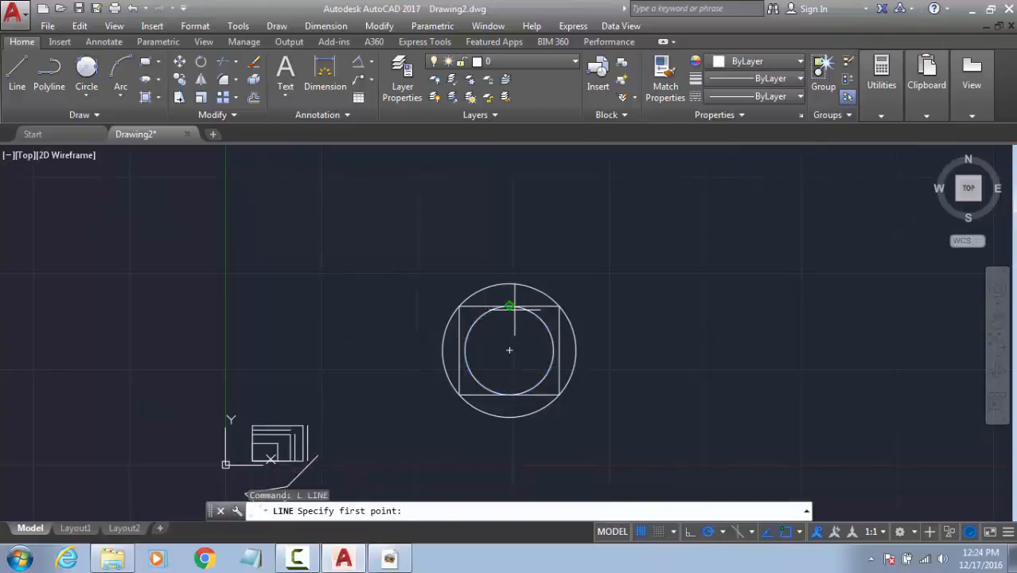
{"action": "left_click", "coordinate": [511, 307]}
{"action": "left_click", "coordinate": [476, 348]}
{"action": "left_click", "coordinate": [509, 344]}
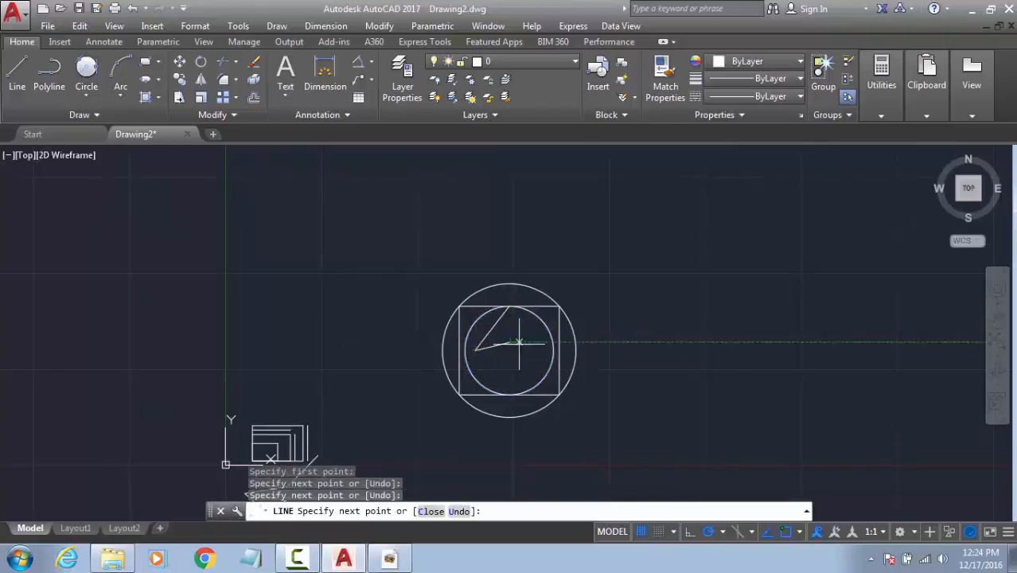
{"action": "left_click", "coordinate": [539, 378]}
{"action": "left_click", "coordinate": [492, 391]}
{"action": "left_click", "coordinate": [537, 314]}
{"action": "key", "text": "Escape"}
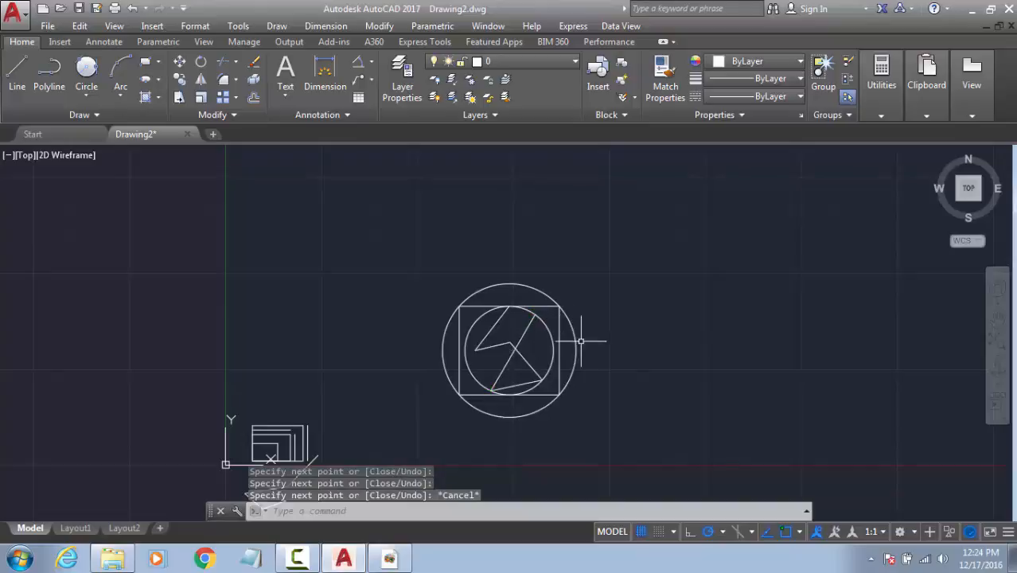
Step: Create a rectangular array from the whole figure of circles, rectangle and zigzag lines
{"action": "scroll", "coordinate": [573, 334], "scroll_direction": "down", "scroll_amount": 4}
{"action": "scroll", "coordinate": [556, 342], "scroll_direction": "up", "scroll_amount": 4}
{"action": "scroll", "coordinate": [311, 432], "scroll_direction": "down", "scroll_amount": 5}
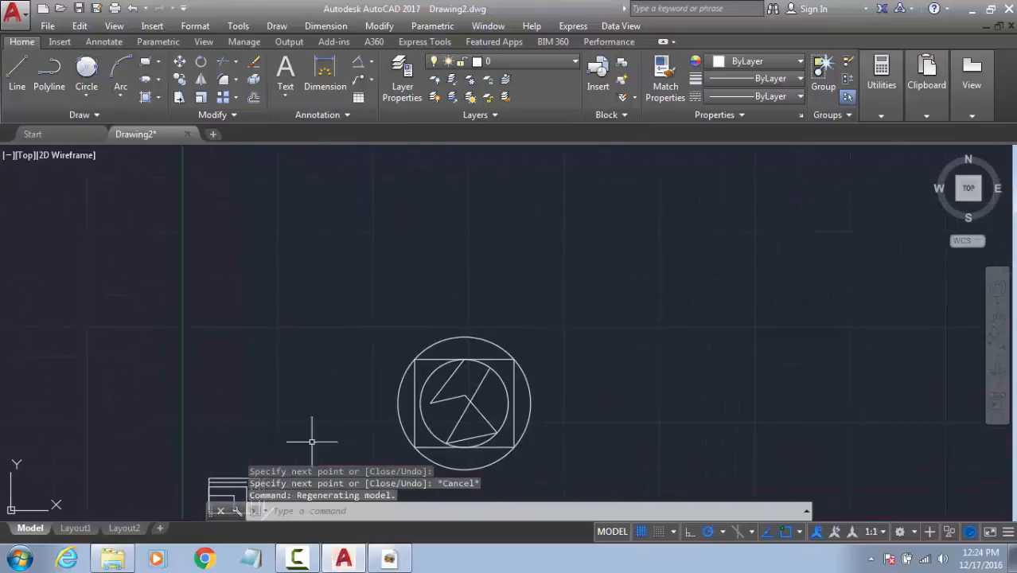
{"action": "left_click", "coordinate": [533, 322]}
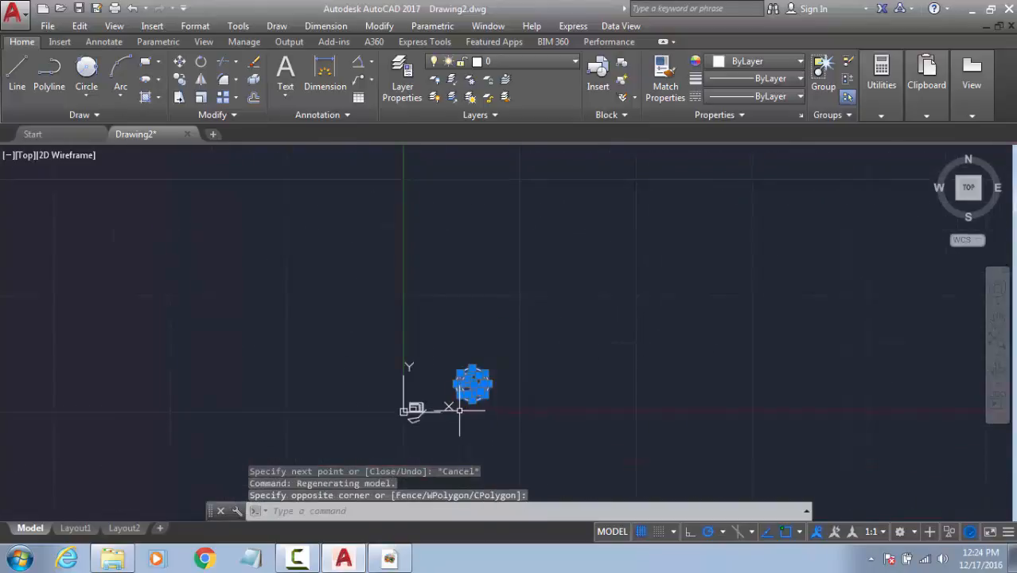
{"action": "type", "text": "ar"}
{"action": "key", "text": "Return"}
{"action": "scroll", "coordinate": [459, 402], "scroll_direction": "up", "scroll_amount": 3}
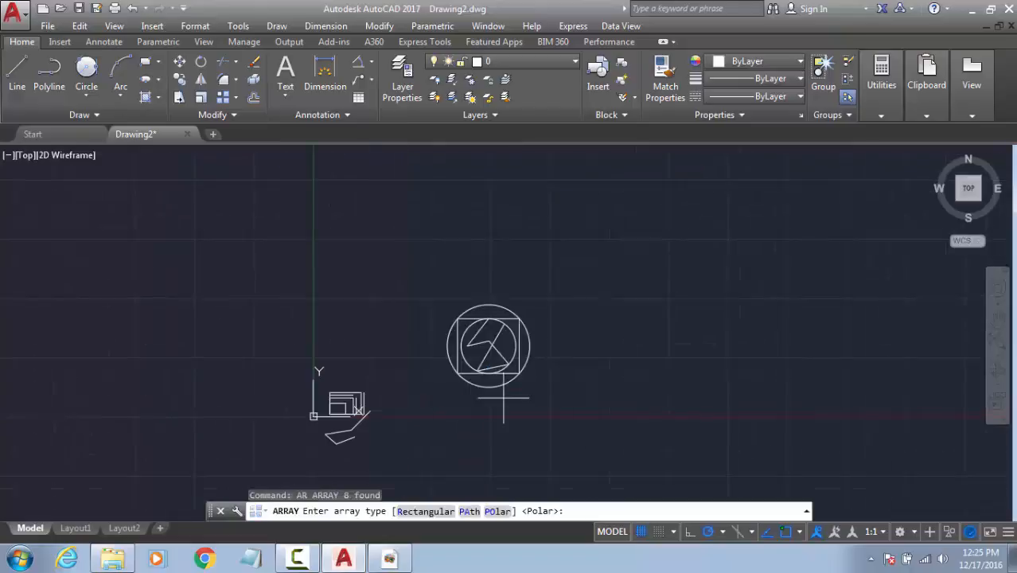
{"action": "left_click", "coordinate": [428, 515]}
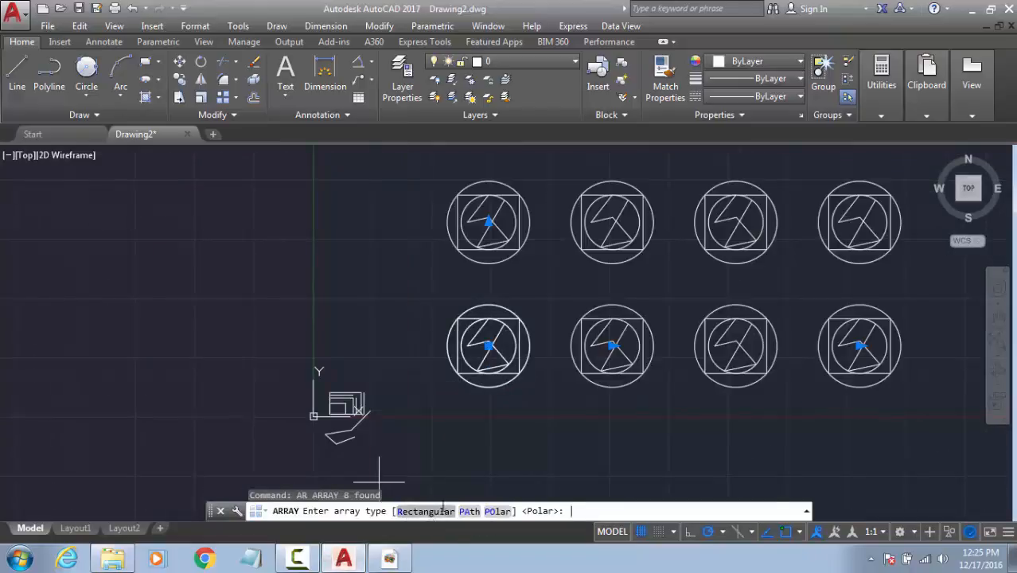
Step: Set the rectangular array to 10 columns and 5 rows
{"action": "middle_click_drag", "start_coordinate": [678, 277], "coordinate": [559, 369]}
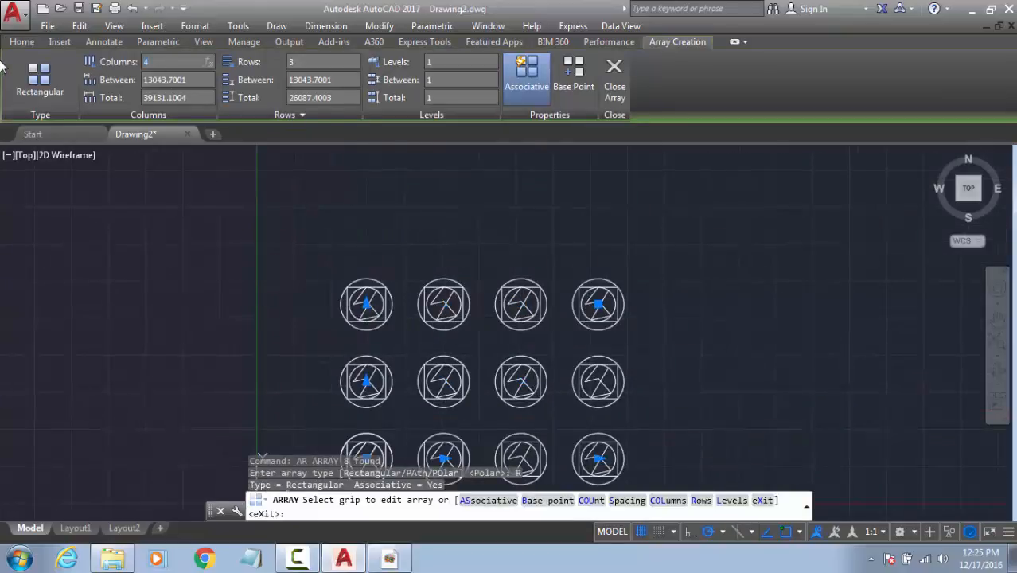
{"action": "key", "text": "Return"}
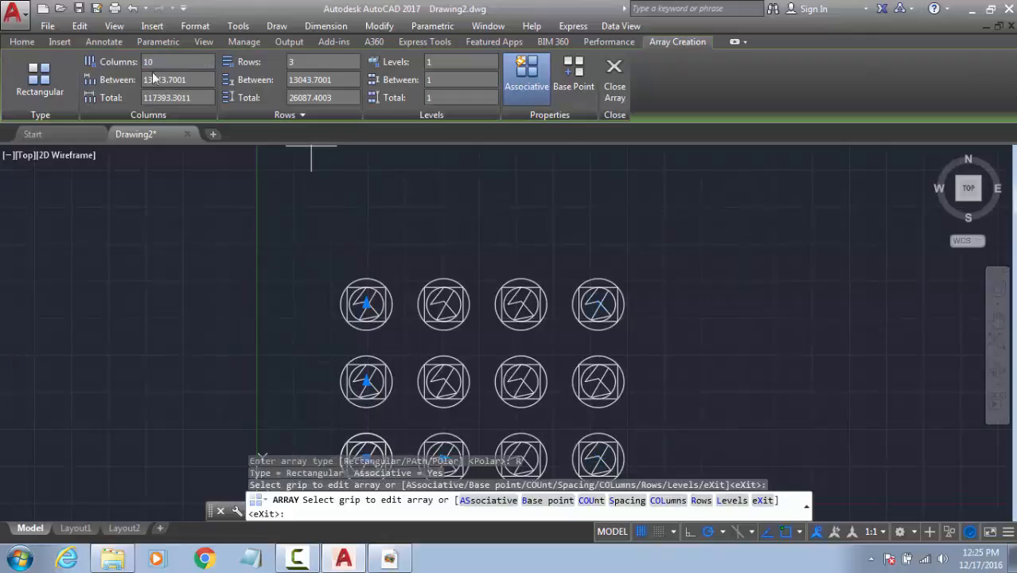
{"action": "scroll", "coordinate": [353, 169], "scroll_direction": "down", "scroll_amount": 1}
{"action": "middle_click_drag", "start_coordinate": [715, 304], "coordinate": [795, 304]}
{"action": "middle_click_drag", "start_coordinate": [563, 329], "coordinate": [314, 238]}
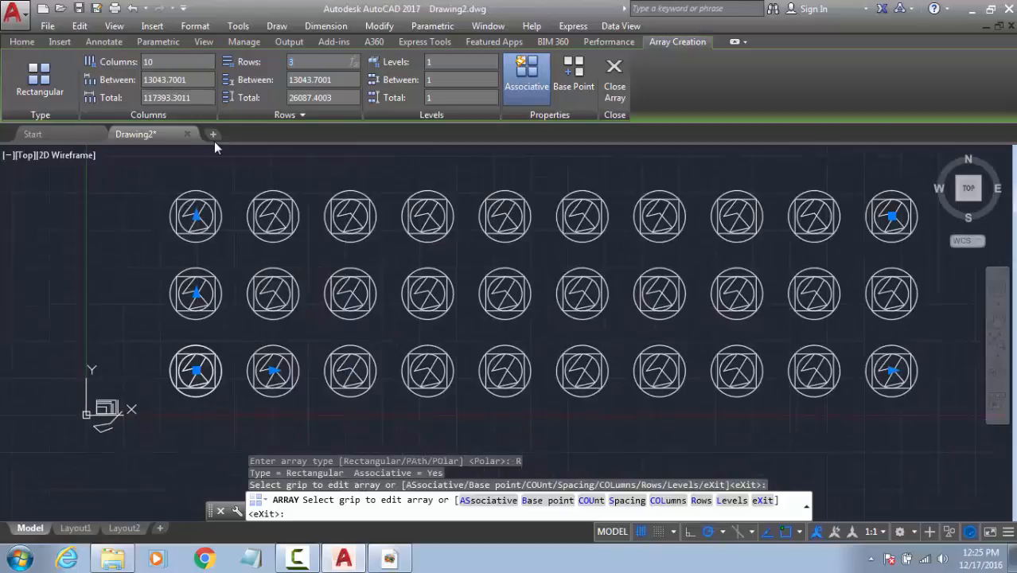
{"action": "key", "text": "Return"}
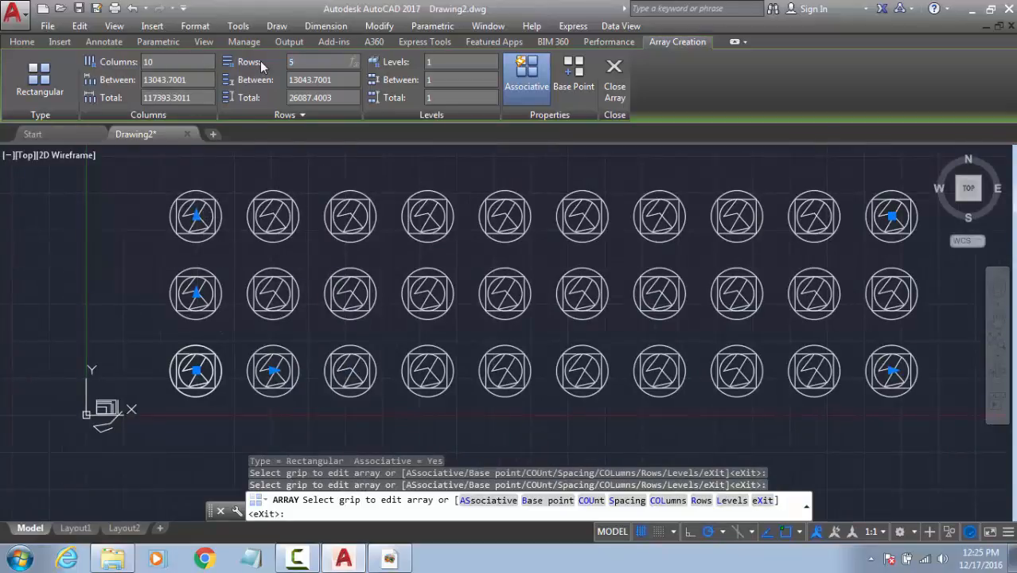
{"action": "key", "text": "Return"}
{"action": "middle_click_drag", "start_coordinate": [361, 182], "coordinate": [338, 328]}
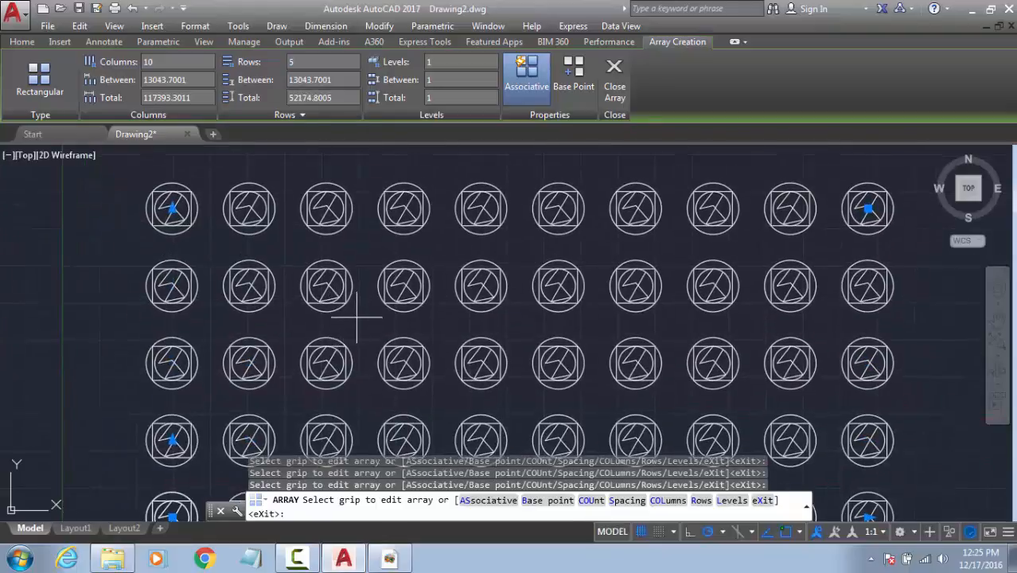
Step: Examine the array's layout together with its level count and level spacing settings
{"action": "scroll", "coordinate": [356, 316], "scroll_direction": "down", "scroll_amount": 1}
{"action": "scroll", "coordinate": [357, 316], "scroll_direction": "down", "scroll_amount": 1}
{"action": "middle_click", "coordinate": [351, 307]}
{"action": "middle_click", "coordinate": [351, 307]}
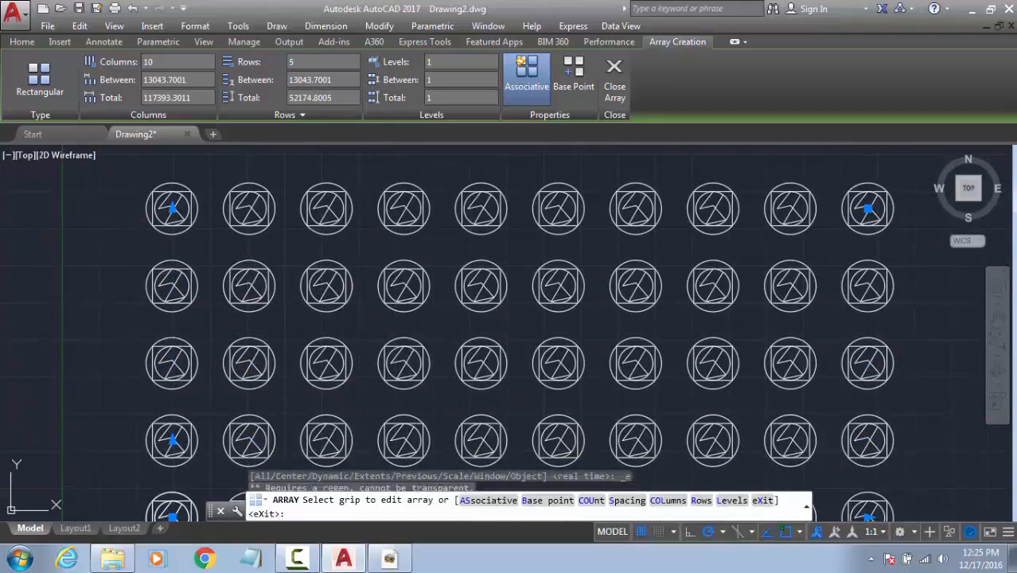
{"action": "scroll", "coordinate": [351, 307], "scroll_direction": "down", "scroll_amount": 1}
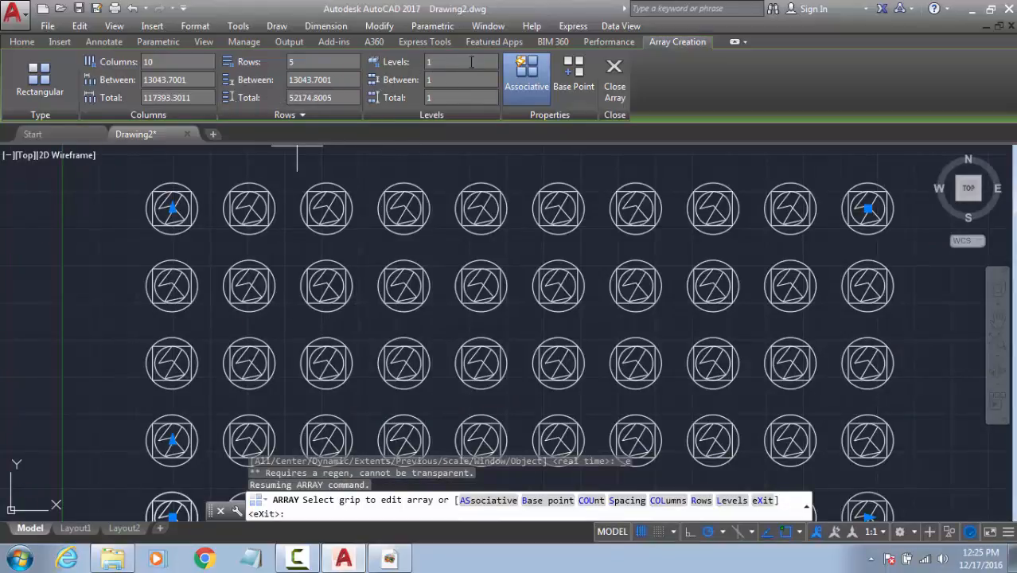
{"action": "left_click", "coordinate": [430, 63]}
{"action": "left_click", "coordinate": [451, 81]}
{"action": "left_click", "coordinate": [307, 347]}
{"action": "scroll", "coordinate": [284, 341], "scroll_direction": "down", "scroll_amount": 1}
{"action": "middle_click_drag", "start_coordinate": [284, 341], "coordinate": [335, 190]}
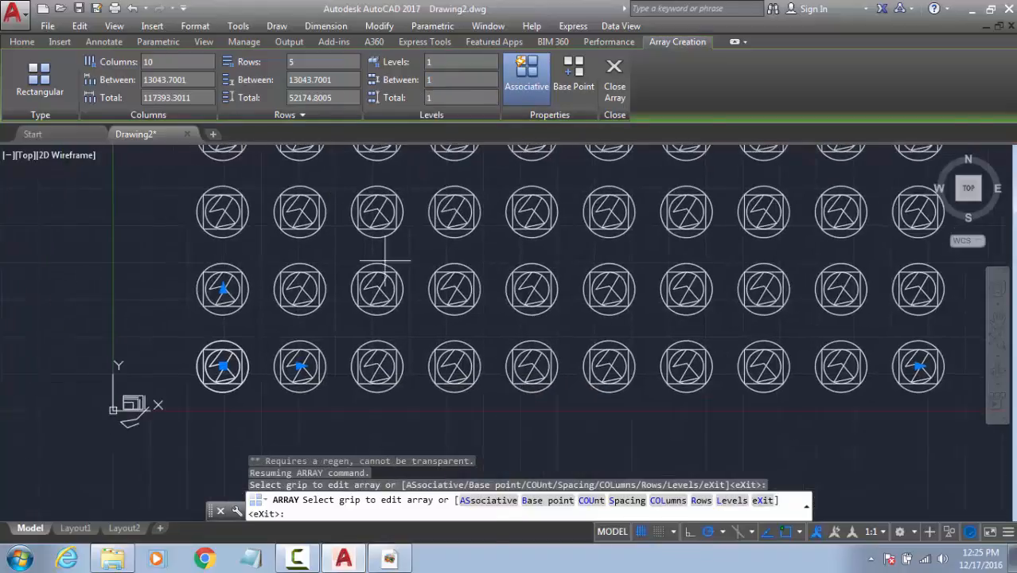
Step: Set the array's base point at the rectangle's lower-left corner and reduce the column spacing to about 11643 with the grip
{"action": "left_click", "coordinate": [529, 501]}
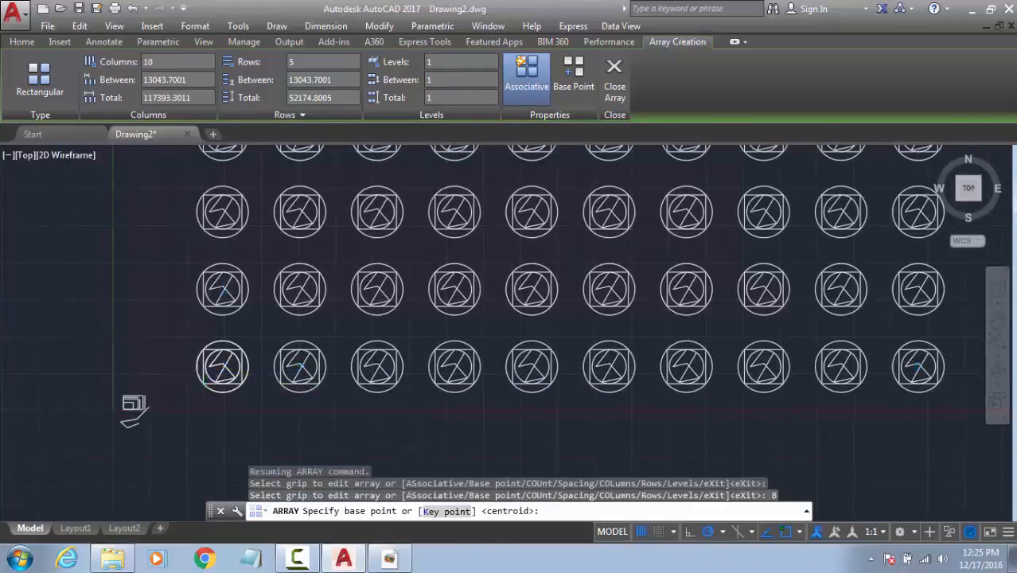
{"action": "scroll", "coordinate": [211, 394], "scroll_direction": "up", "scroll_amount": 5}
{"action": "left_click", "coordinate": [185, 387]}
{"action": "scroll", "coordinate": [139, 352], "scroll_direction": "down", "scroll_amount": 4}
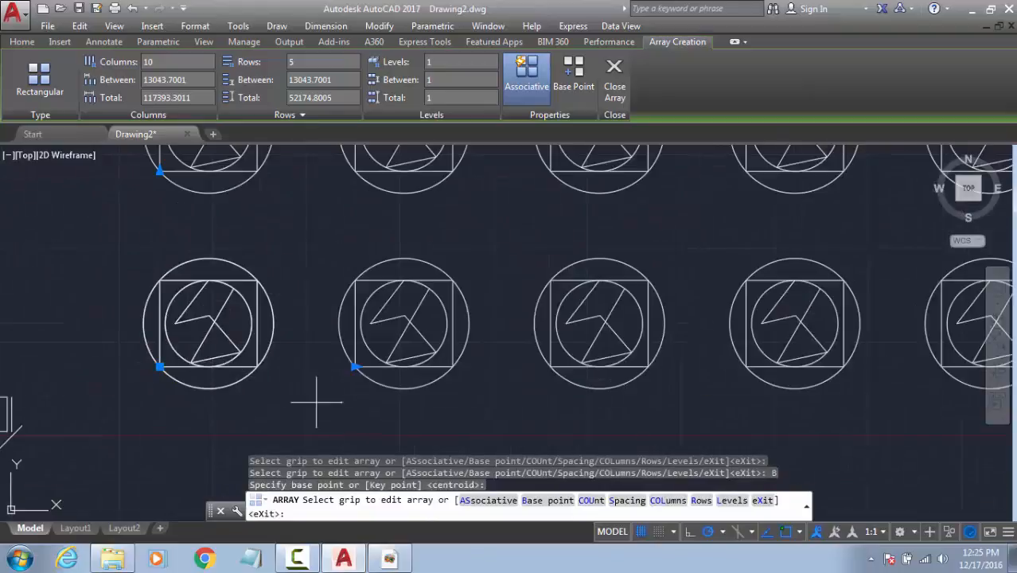
{"action": "left_click", "coordinate": [354, 367]}
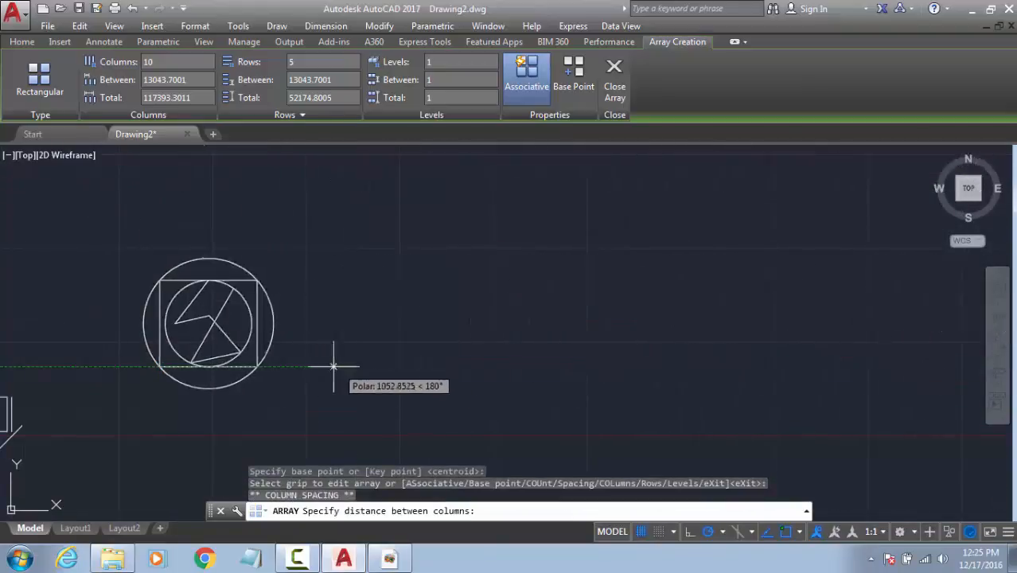
{"action": "left_click", "coordinate": [333, 367]}
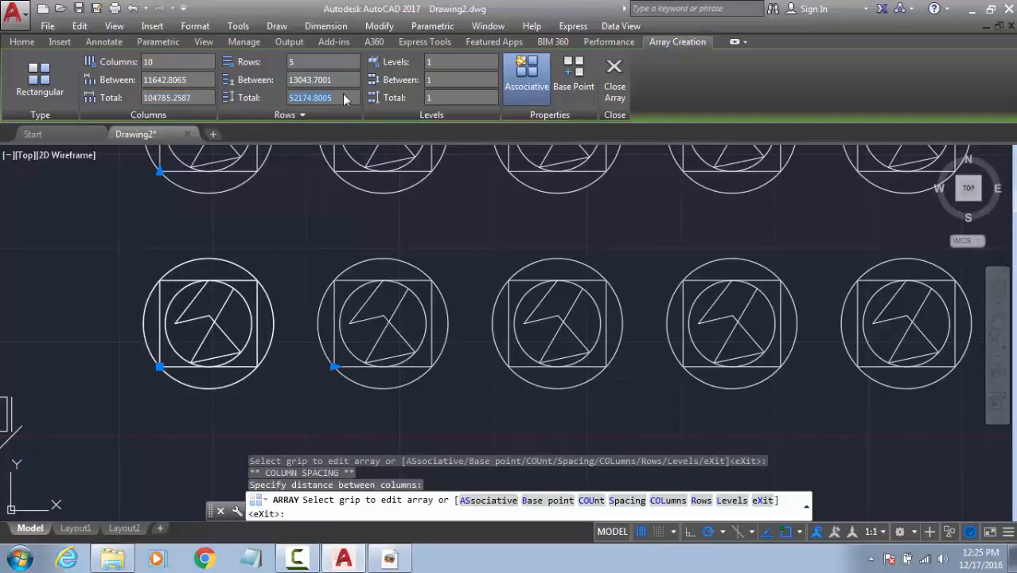
Step: Set the array spacing to 10000 between columns and 12000 between rows, and finish the array
{"action": "middle_click_drag", "start_coordinate": [266, 227], "coordinate": [281, 367]}
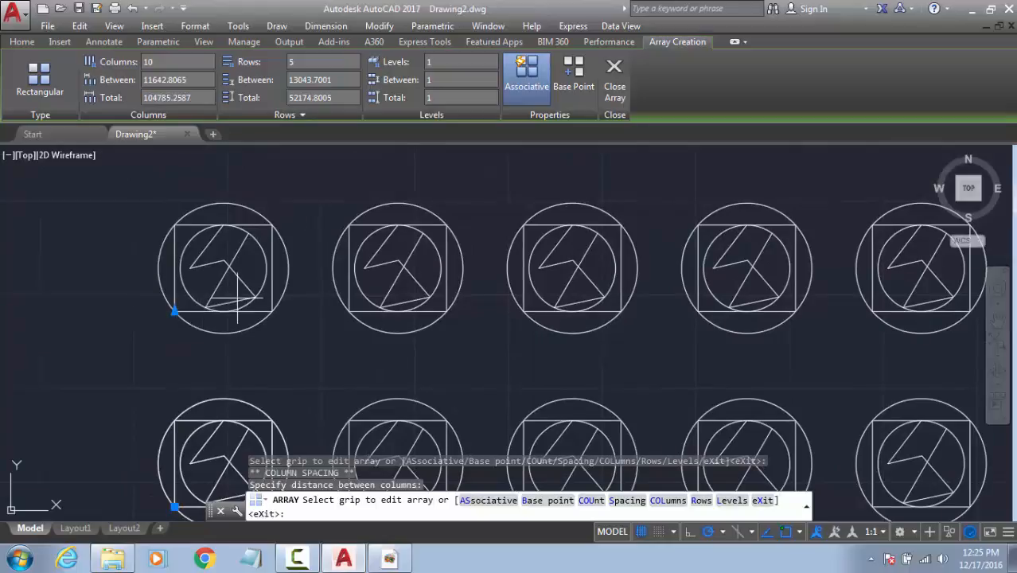
{"action": "scroll", "coordinate": [256, 287], "scroll_direction": "down", "scroll_amount": 2}
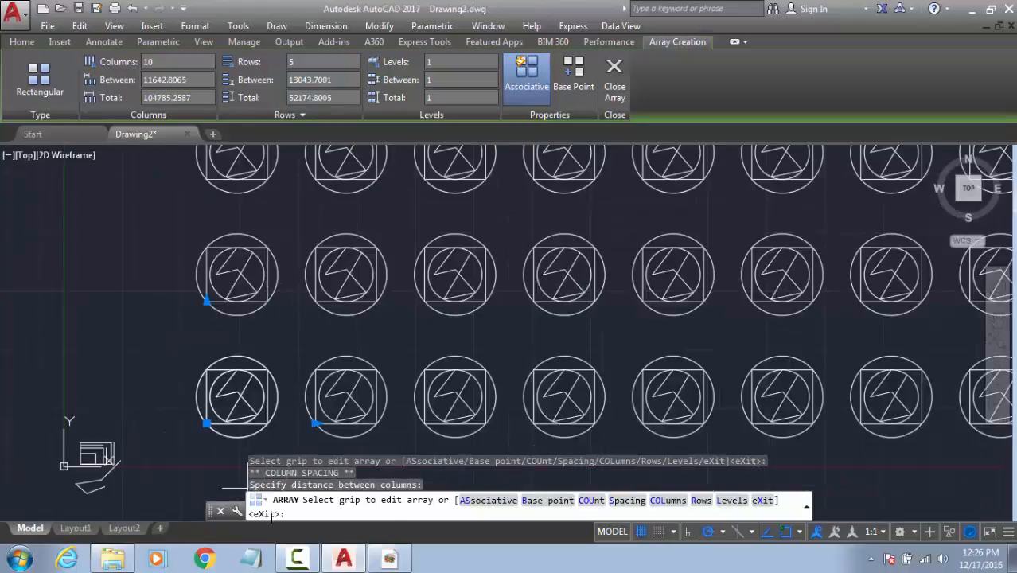
{"action": "left_click", "coordinate": [622, 500]}
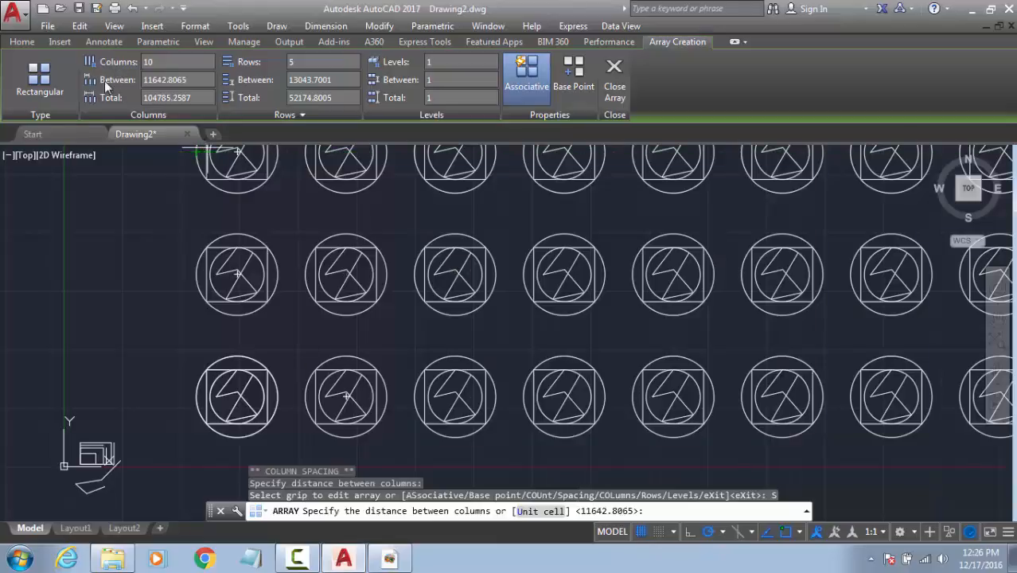
{"action": "left_click", "coordinate": [146, 79]}
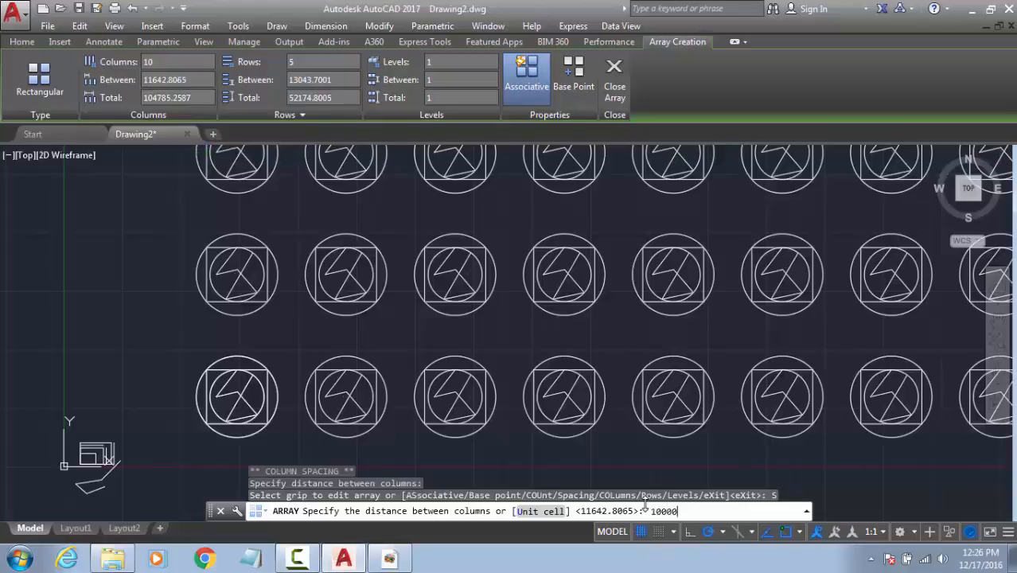
{"action": "key", "text": "Return"}
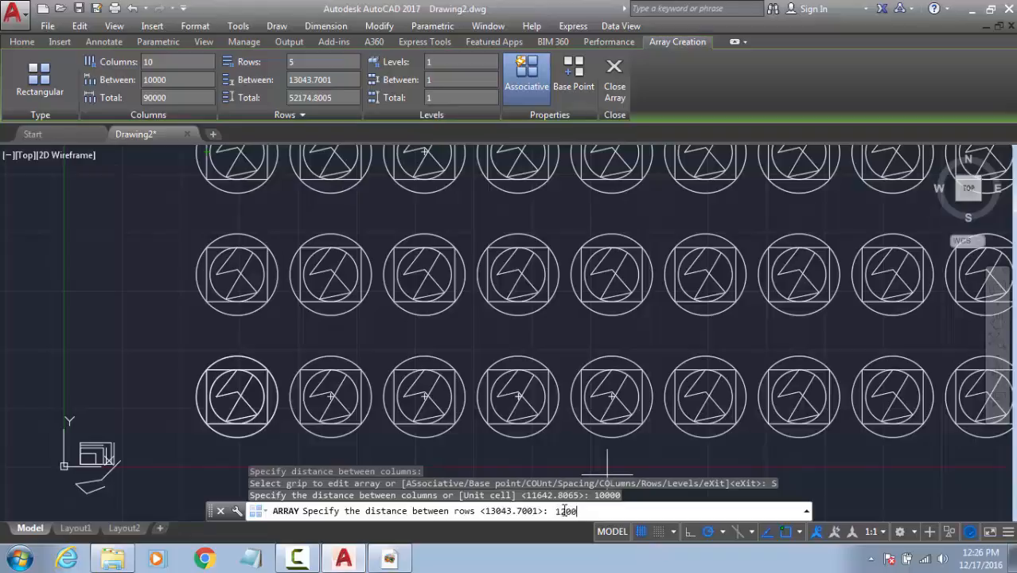
{"action": "key", "text": "Return"}
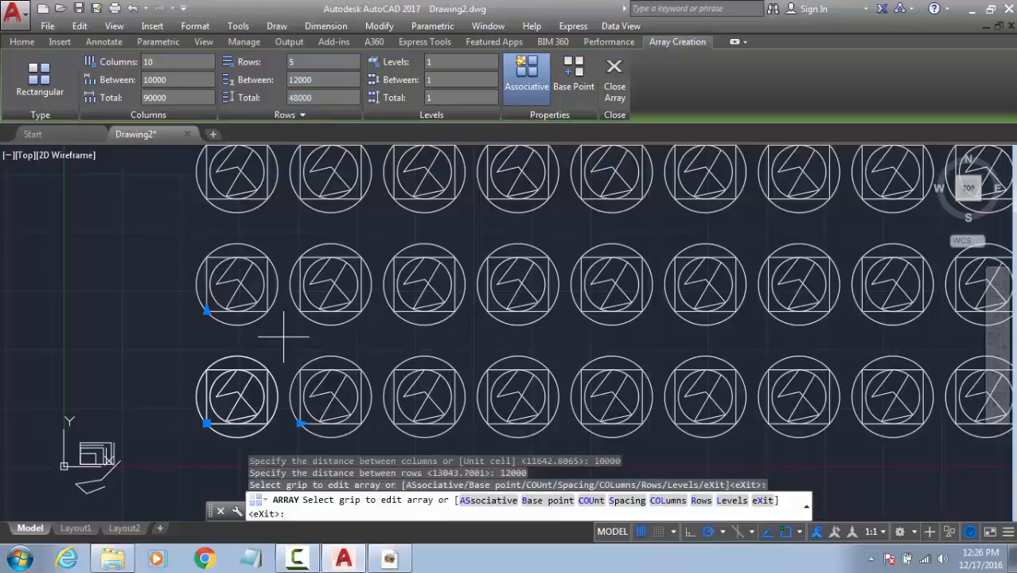
{"action": "key", "text": "Escape"}
Step: Dimension the array's bottom row from the first rectangle's lower-left corner to the last rectangle's lower-left corner, with the dimension line below the row
{"action": "scroll", "coordinate": [280, 338], "scroll_direction": "down", "scroll_amount": 5}
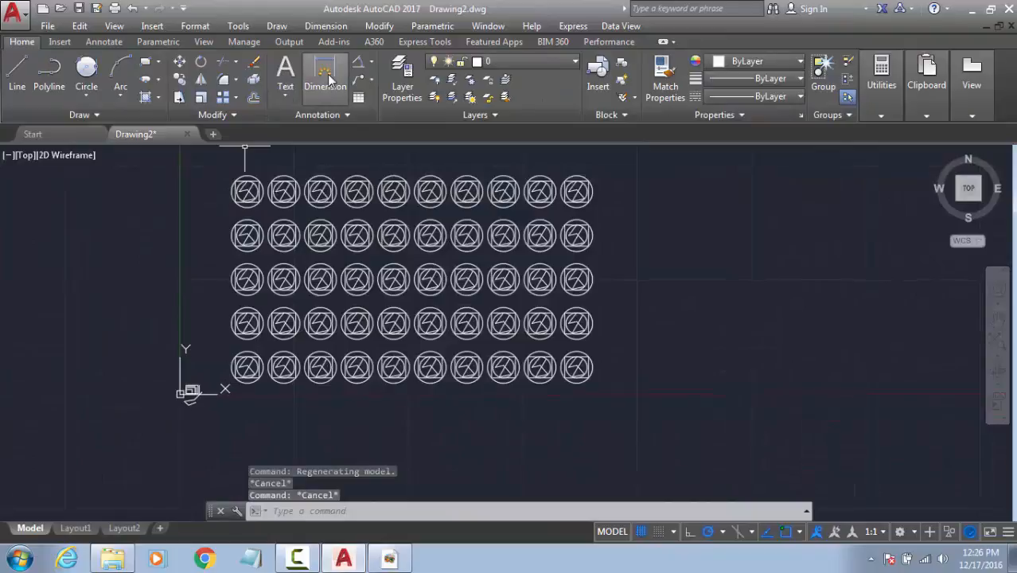
{"action": "left_click", "coordinate": [325, 73]}
{"action": "scroll", "coordinate": [239, 383], "scroll_direction": "up", "scroll_amount": 6}
{"action": "left_click", "coordinate": [261, 360]}
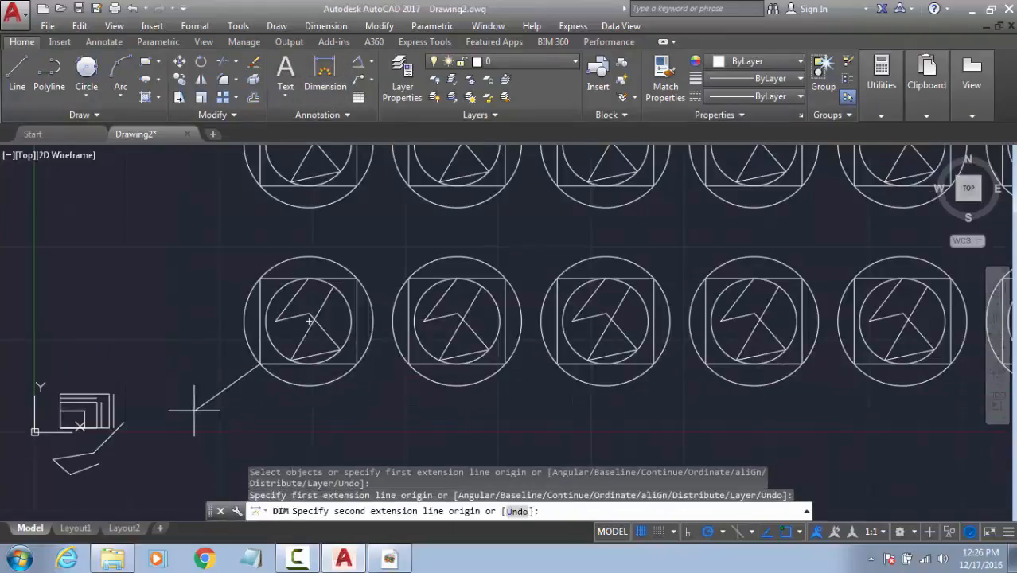
{"action": "scroll", "coordinate": [264, 408], "scroll_direction": "down", "scroll_amount": 8}
{"action": "scroll", "coordinate": [420, 394], "scroll_direction": "up", "scroll_amount": 10}
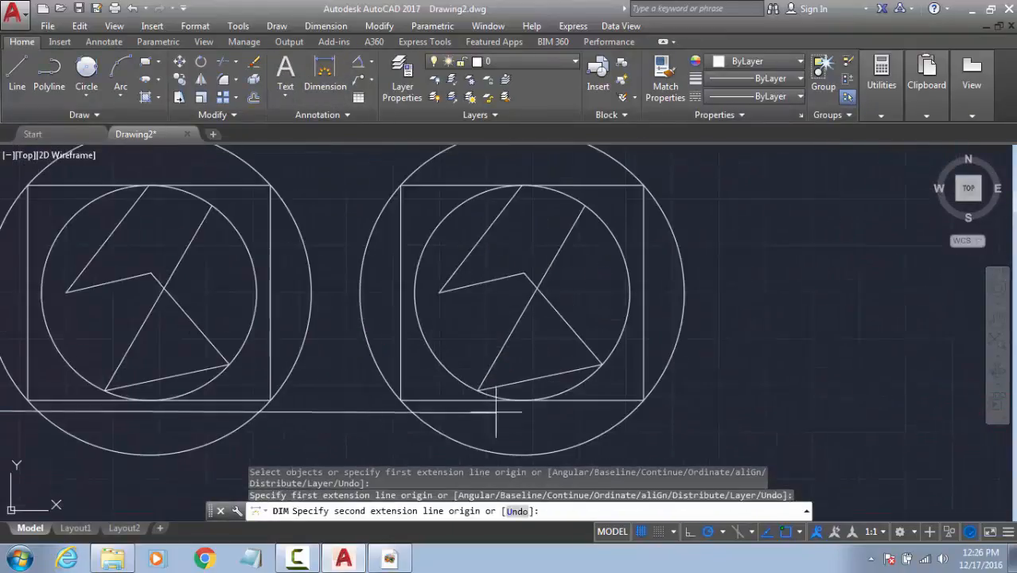
{"action": "left_click", "coordinate": [401, 400]}
{"action": "scroll", "coordinate": [401, 400], "scroll_direction": "down", "scroll_amount": 8}
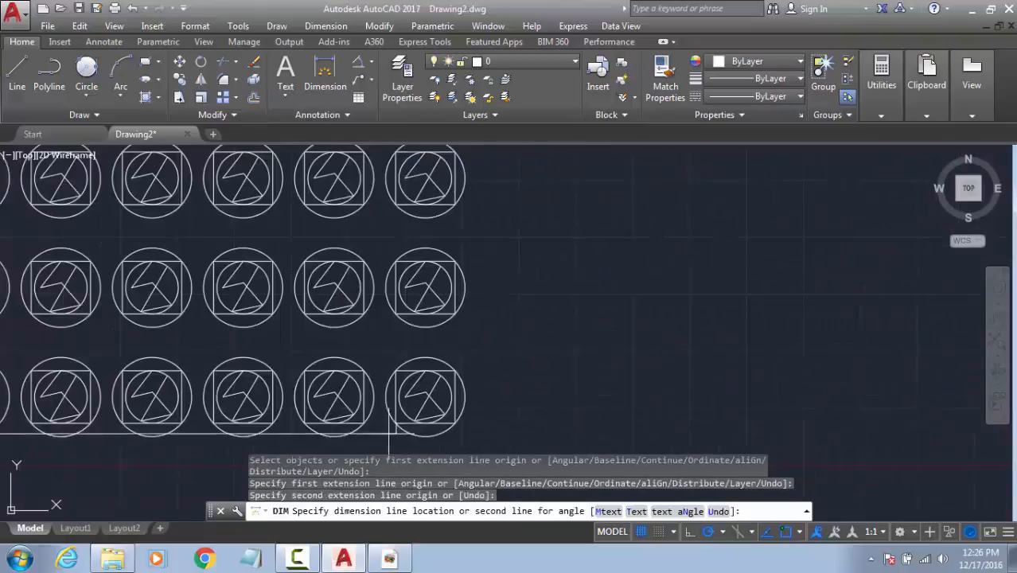
{"action": "scroll", "coordinate": [516, 282], "scroll_direction": "down", "scroll_amount": 5}
{"action": "left_click", "coordinate": [375, 317]}
{"action": "scroll", "coordinate": [358, 319], "scroll_direction": "up", "scroll_amount": 10}
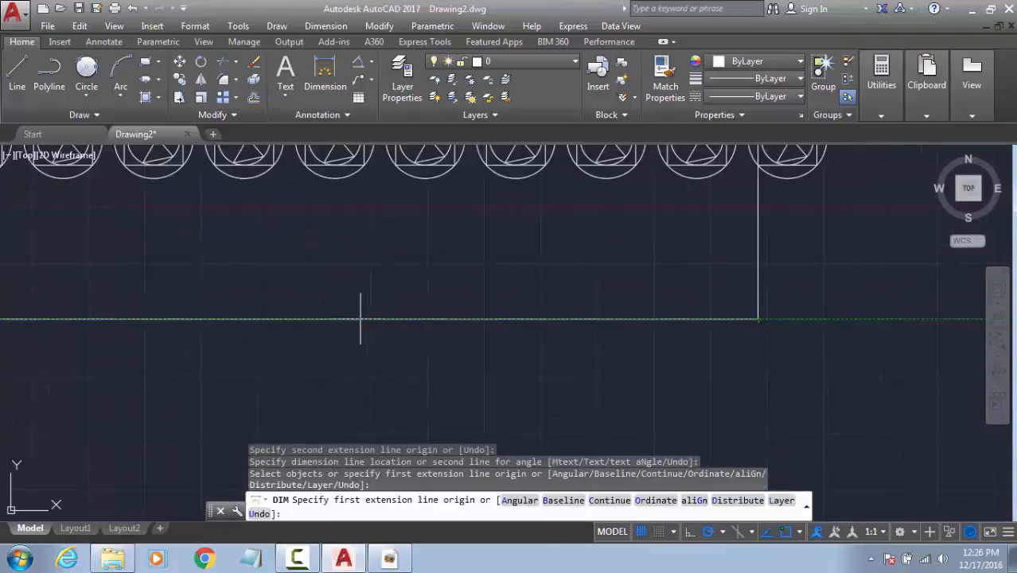
Step: Finish dimensioning and examine the dimension below the array's bottom row, checking its text value against the whole row
{"action": "key", "text": "Escape"}
{"action": "left_click", "coordinate": [404, 320]}
{"action": "scroll", "coordinate": [404, 320], "scroll_direction": "down", "scroll_amount": 8}
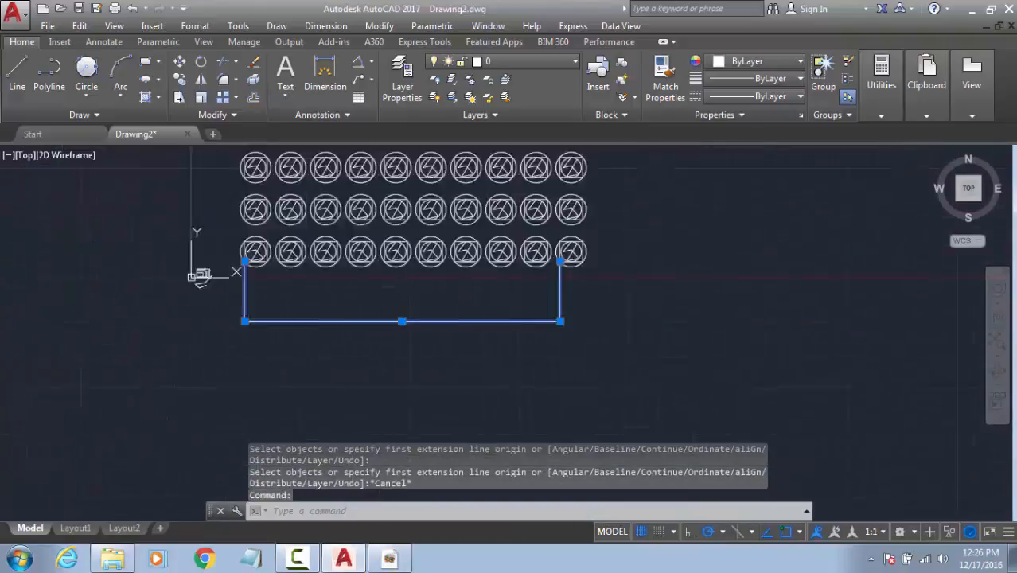
{"action": "mouse_move", "coordinate": [404, 322]}
{"action": "scroll", "coordinate": [397, 317], "scroll_direction": "up", "scroll_amount": 10}
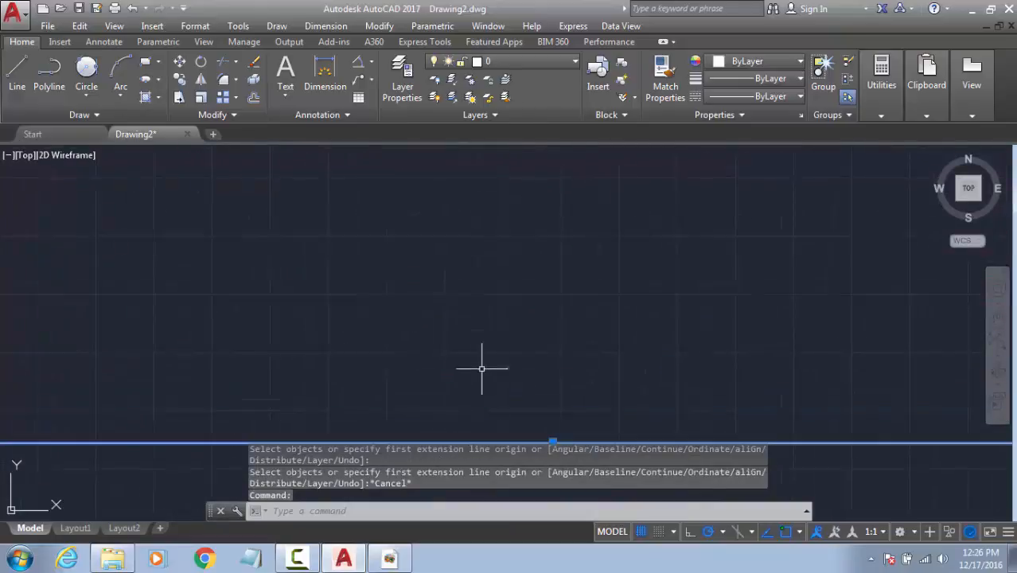
{"action": "middle_click_drag", "start_coordinate": [481, 368], "coordinate": [321, 155]}
{"action": "key", "text": "Escape"}
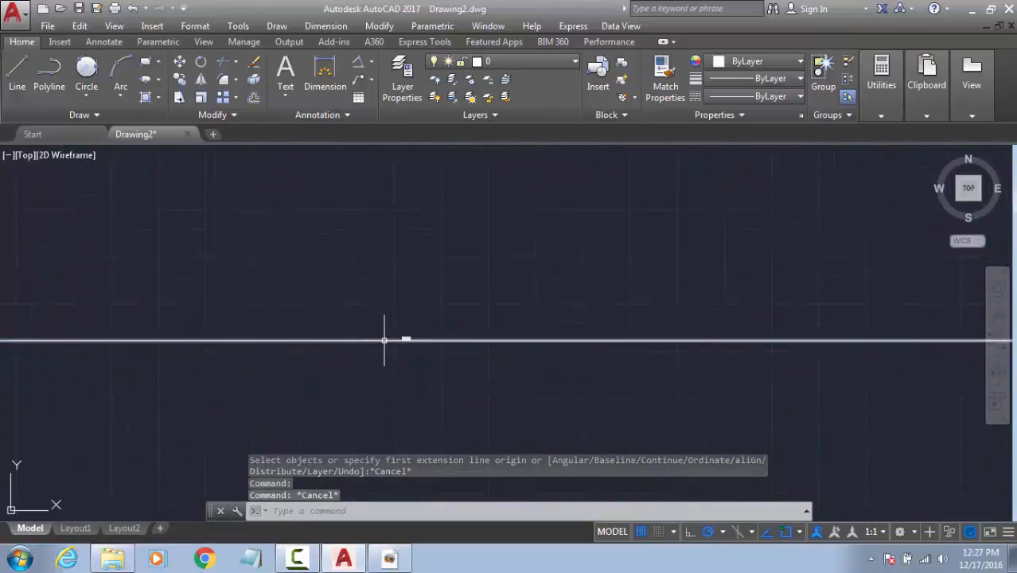
{"action": "scroll", "coordinate": [401, 339], "scroll_direction": "up", "scroll_amount": 6}
{"action": "scroll", "coordinate": [430, 328], "scroll_direction": "up", "scroll_amount": 4}
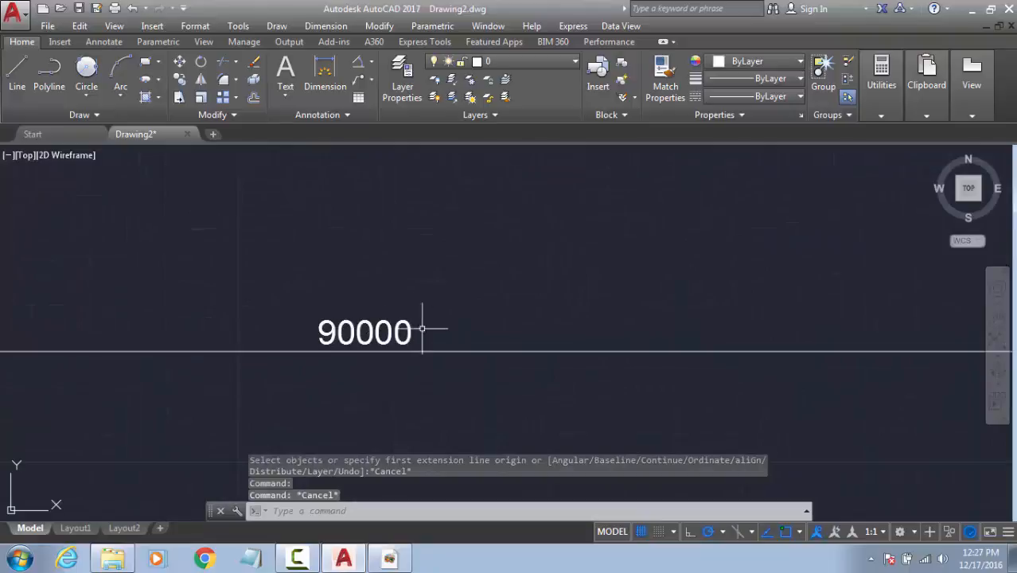
{"action": "scroll", "coordinate": [423, 302], "scroll_direction": "down", "scroll_amount": 8}
{"action": "scroll", "coordinate": [448, 271], "scroll_direction": "up", "scroll_amount": 6}
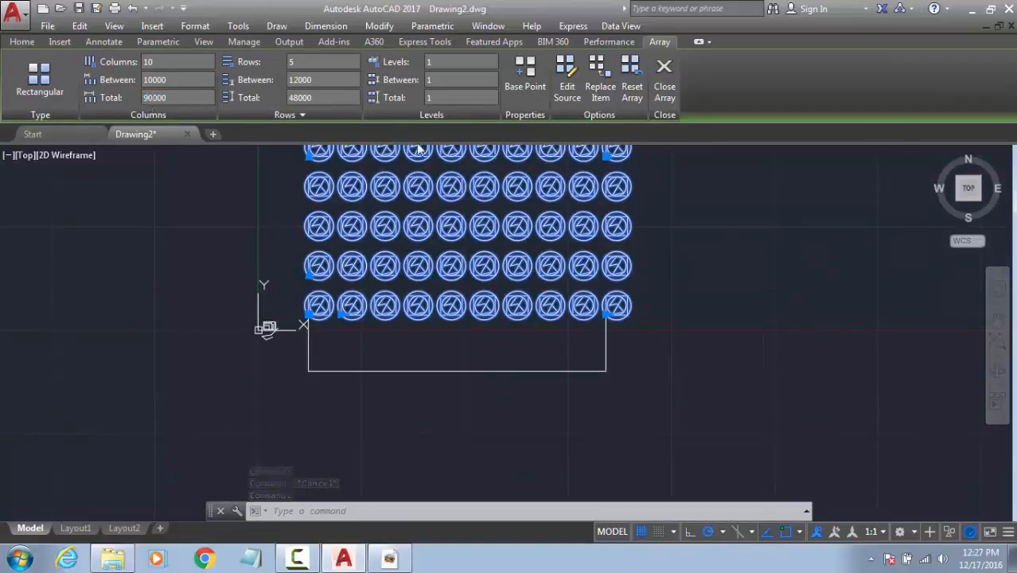
Step: Undo the rectangular array and its dimension so that only the original circle-and-rectangle motif remains
{"action": "key", "text": "Escape"}
{"action": "left_click", "coordinate": [649, 196]}
{"action": "left_click", "coordinate": [357, 316]}
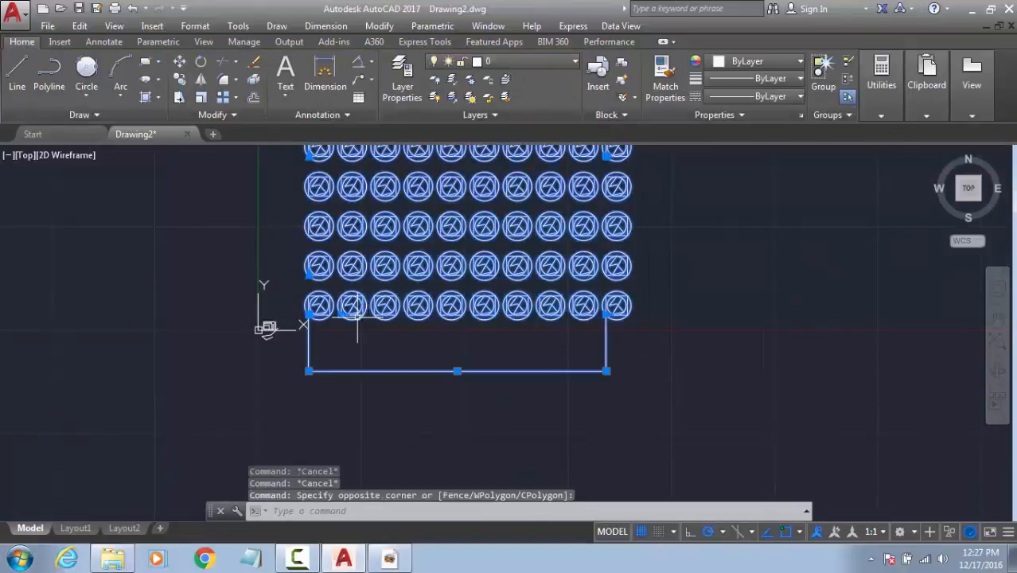
{"action": "key", "text": "ctrl+z"}
{"action": "key", "text": "ctrl+z"}
{"action": "key", "text": "ctrl+z"}
{"action": "key", "text": "ctrl+z"}
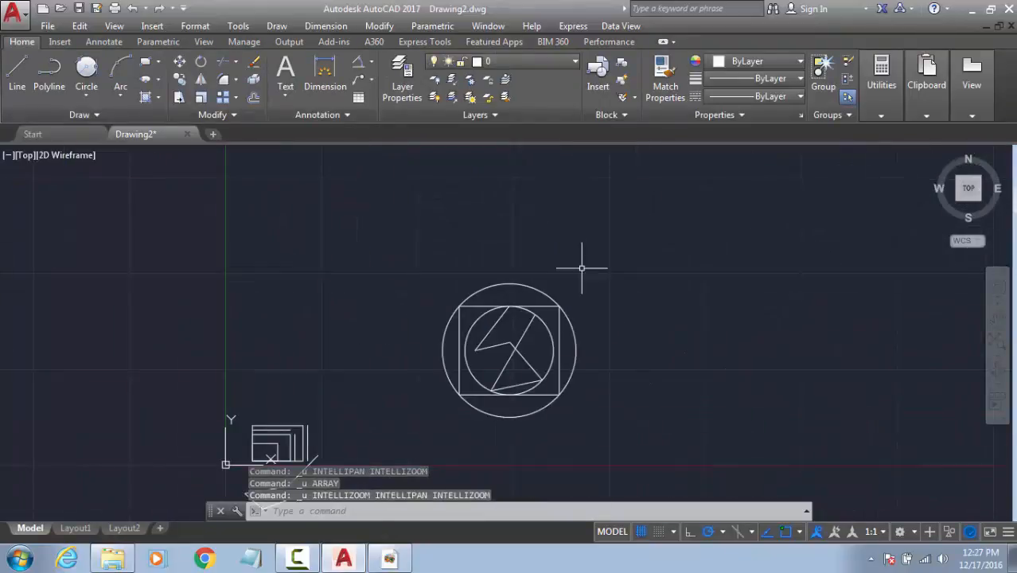
{"action": "left_click", "coordinate": [581, 268]}
{"action": "key", "text": "Escape"}
{"action": "key", "text": "Escape"}
Step: Draw a large circle centred level with the motif on its right side, with the radius reaching the motif's right edge
{"action": "scroll", "coordinate": [434, 344], "scroll_direction": "down", "scroll_amount": 5}
{"action": "middle_click_drag", "start_coordinate": [438, 345], "coordinate": [300, 386]}
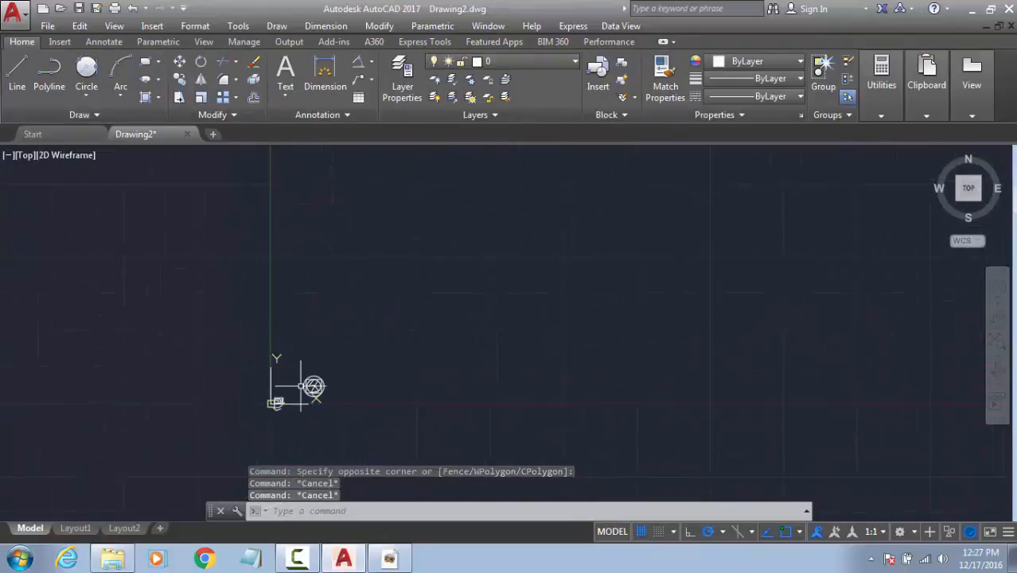
{"action": "type", "text": "c"}
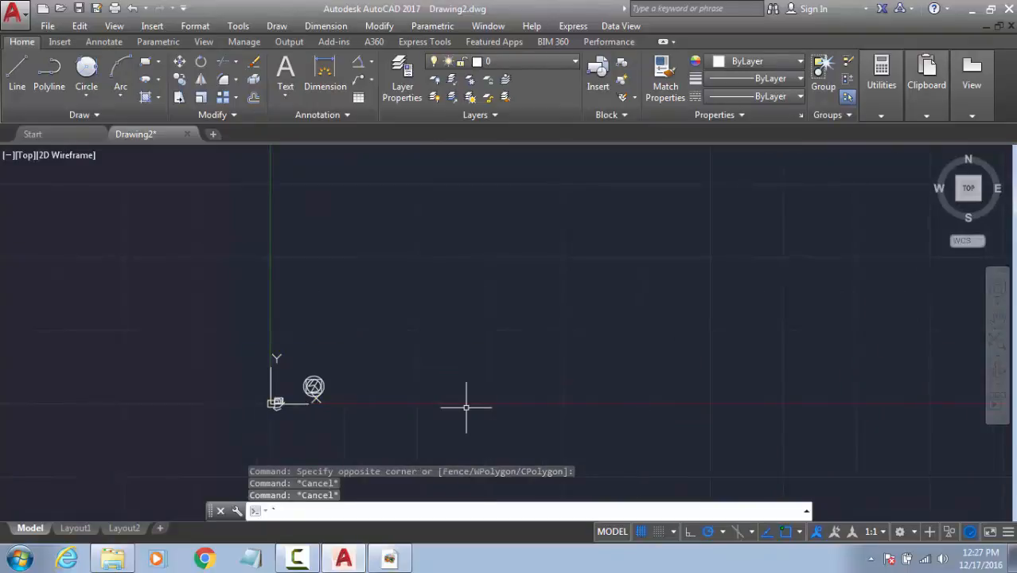
{"action": "key", "text": "Return"}
{"action": "left_click", "coordinate": [458, 390]}
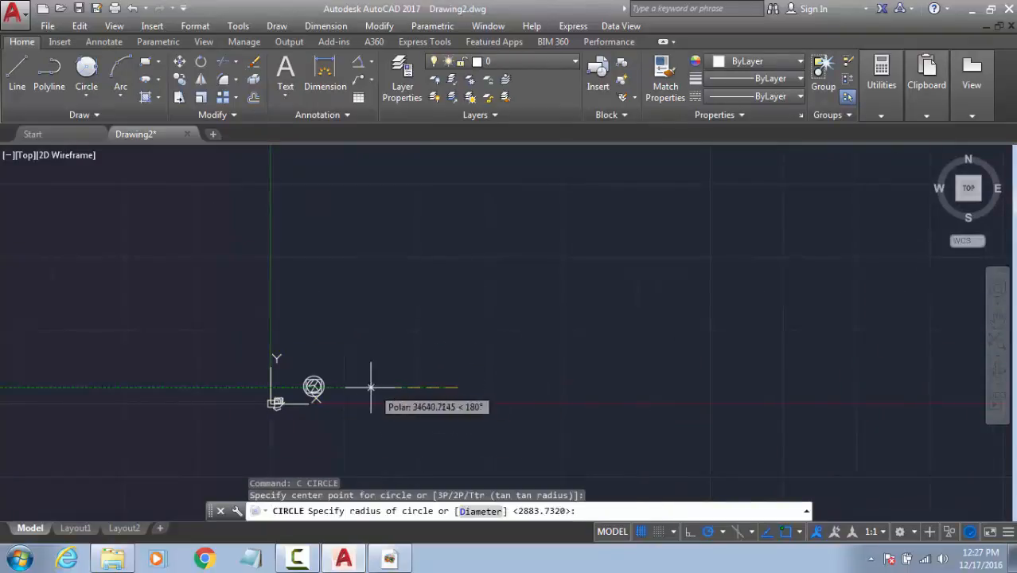
{"action": "scroll", "coordinate": [330, 386], "scroll_direction": "up", "scroll_amount": 3}
{"action": "left_click", "coordinate": [332, 385]}
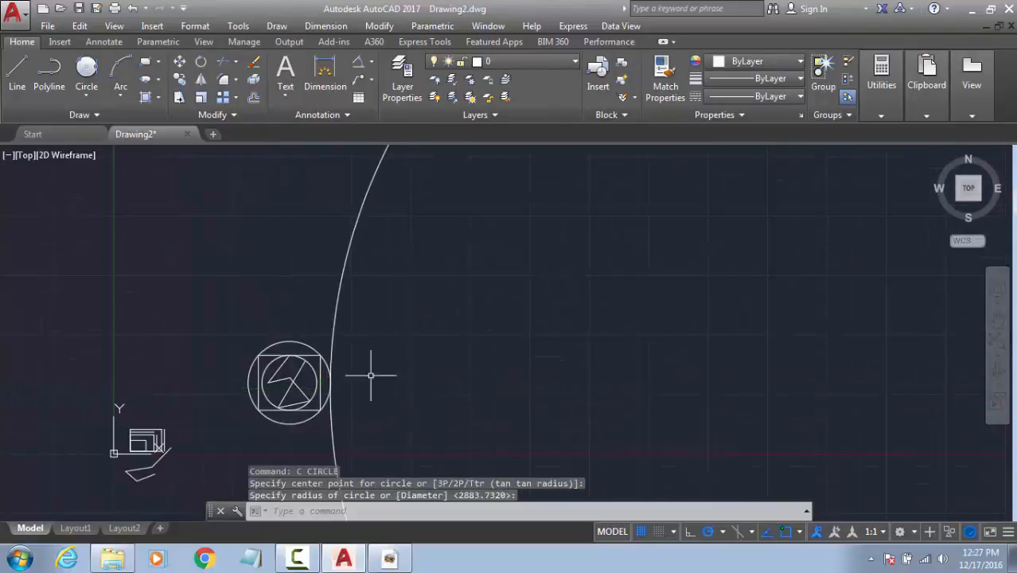
{"action": "scroll", "coordinate": [392, 361], "scroll_direction": "down", "scroll_amount": 3}
{"action": "scroll", "coordinate": [561, 346], "scroll_direction": "down", "scroll_amount": 2}
{"action": "middle_click_drag", "start_coordinate": [542, 340], "coordinate": [485, 328]}
{"action": "key", "text": "Escape"}
{"action": "key", "text": "Escape"}
Step: Draw a short diagonal line from the large circle's centre up to the right, ending inside the circle
{"action": "scroll", "coordinate": [471, 322], "scroll_direction": "up", "scroll_amount": 3}
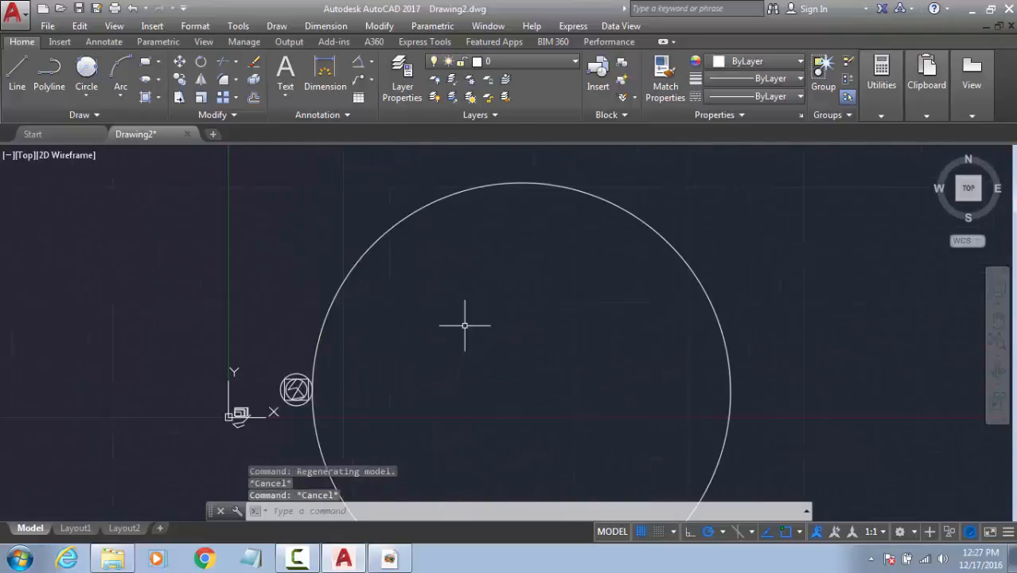
{"action": "key", "text": "Escape"}
{"action": "type", "text": "l"}
{"action": "key", "text": "Return"}
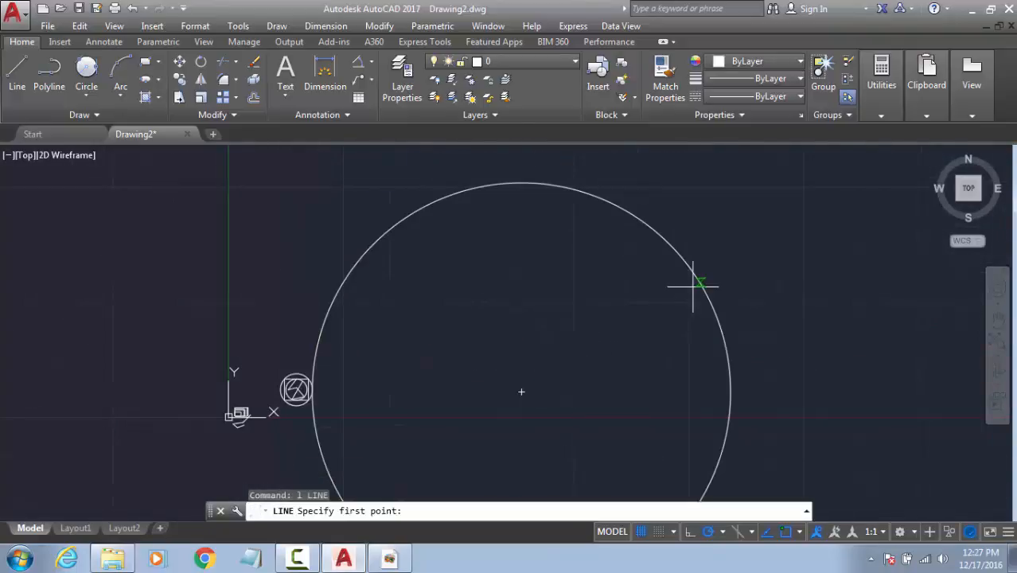
{"action": "left_click", "coordinate": [521, 391]}
{"action": "left_click", "coordinate": [602, 312]}
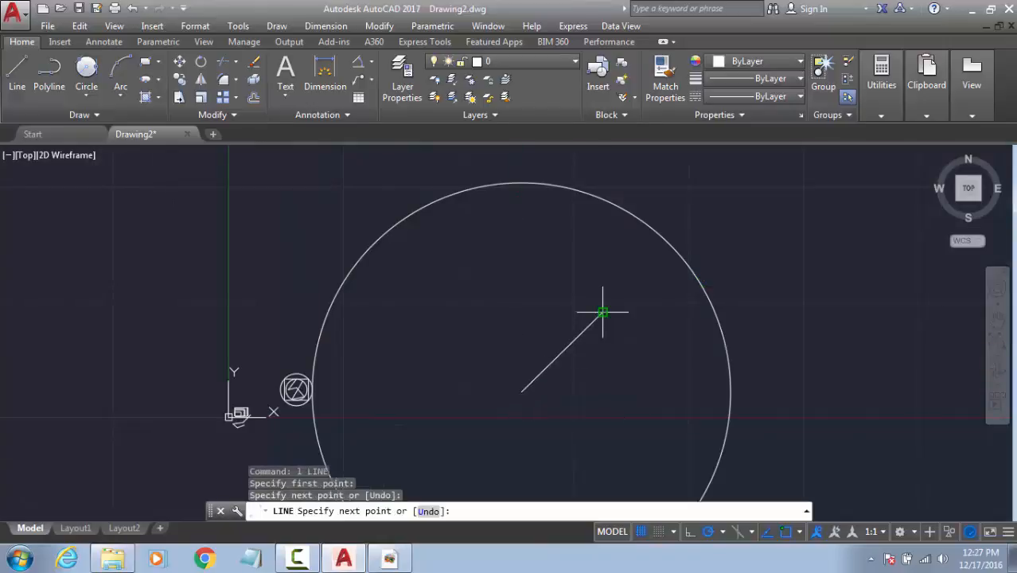
{"action": "key", "text": "Escape"}
{"action": "key", "text": "Escape"}
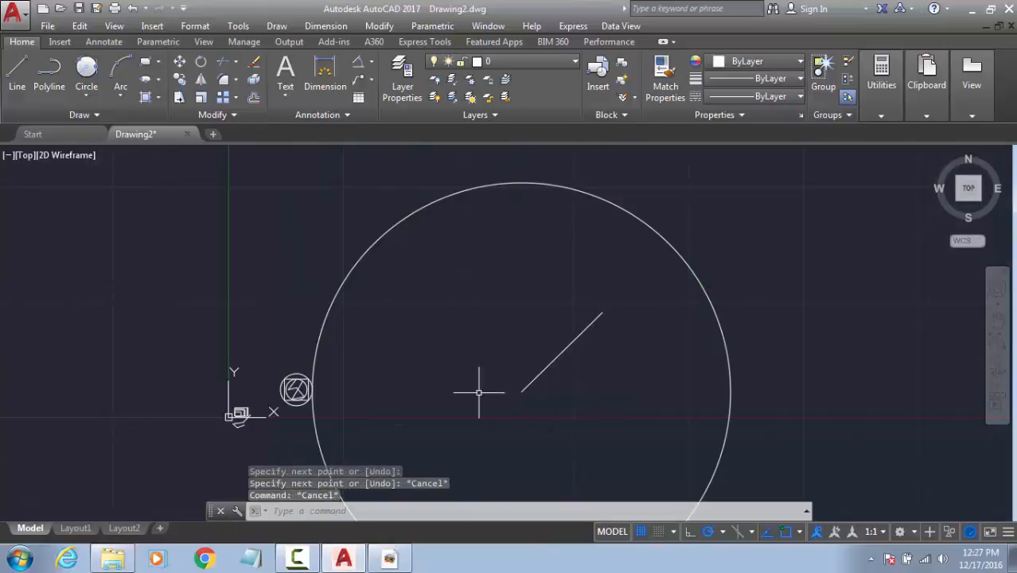
{"action": "scroll", "coordinate": [415, 419], "scroll_direction": "down", "scroll_amount": 2}
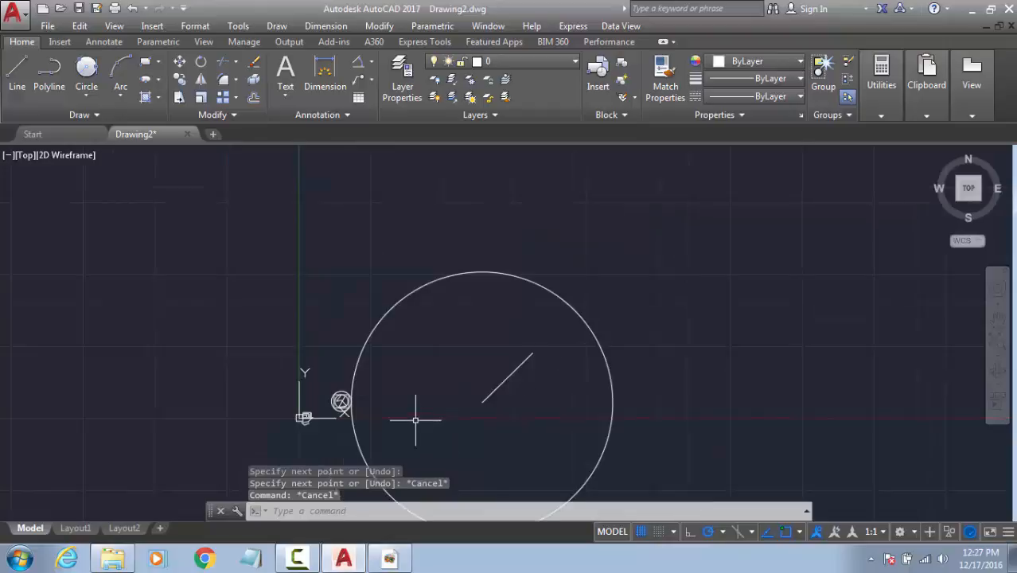
{"action": "left_click", "coordinate": [339, 402]}
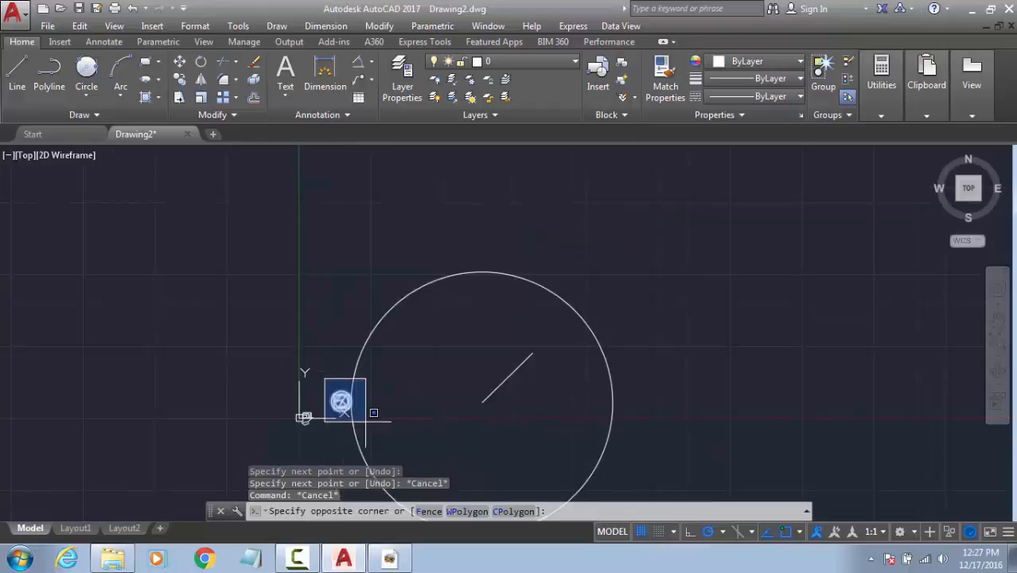
{"action": "left_click", "coordinate": [429, 424]}
{"action": "type", "text": "ar"}
{"action": "key", "text": "Return"}
{"action": "key", "text": "Escape"}
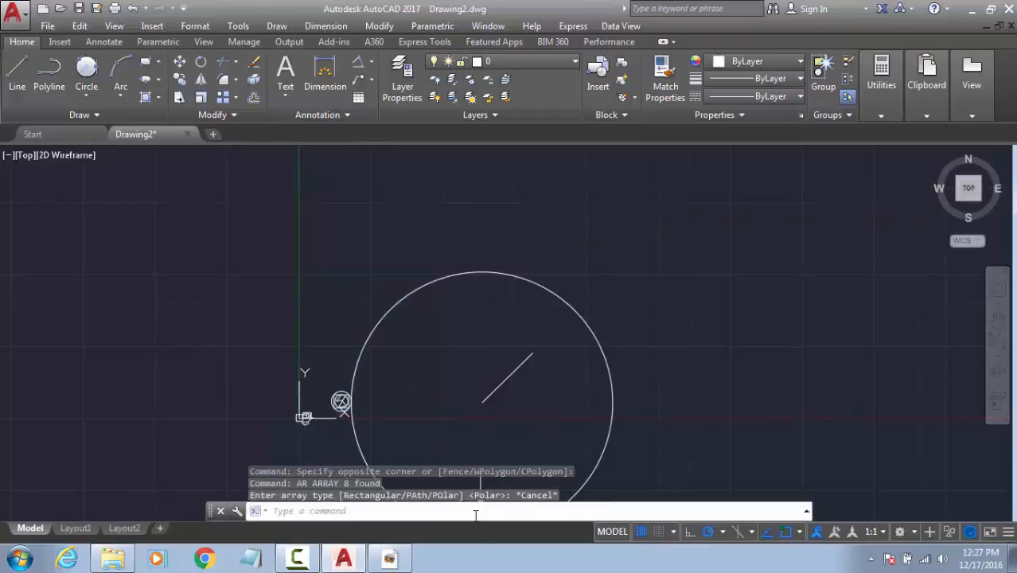
Step: Create a polar array of the circle-and-rectangle motif around the large circle's centre, using the end of the diagonal line
{"action": "key", "text": "Return"}
{"action": "left_click", "coordinate": [339, 398]}
{"action": "left_click", "coordinate": [387, 417]}
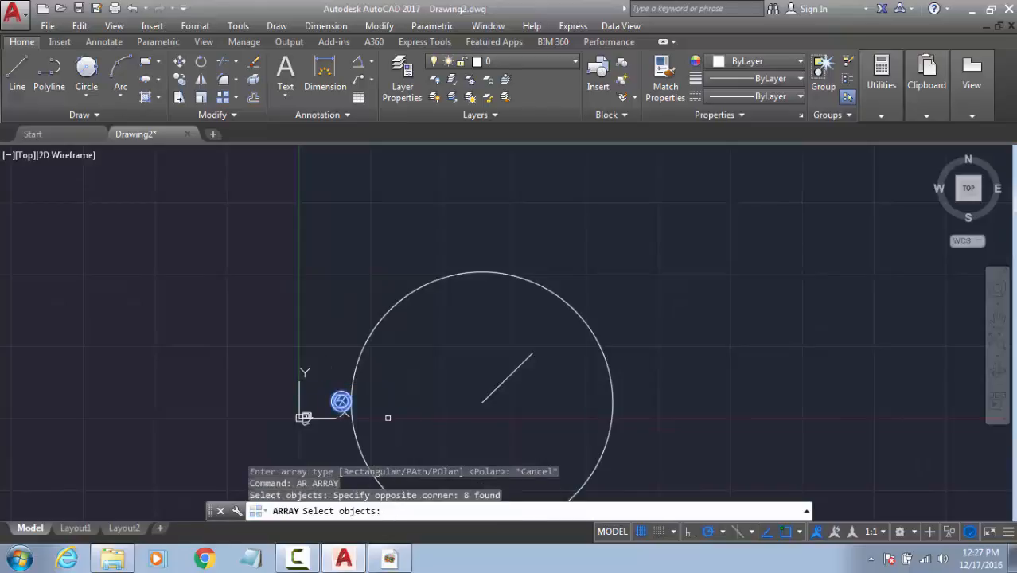
{"action": "key", "text": "Return"}
{"action": "type", "text": "po"}
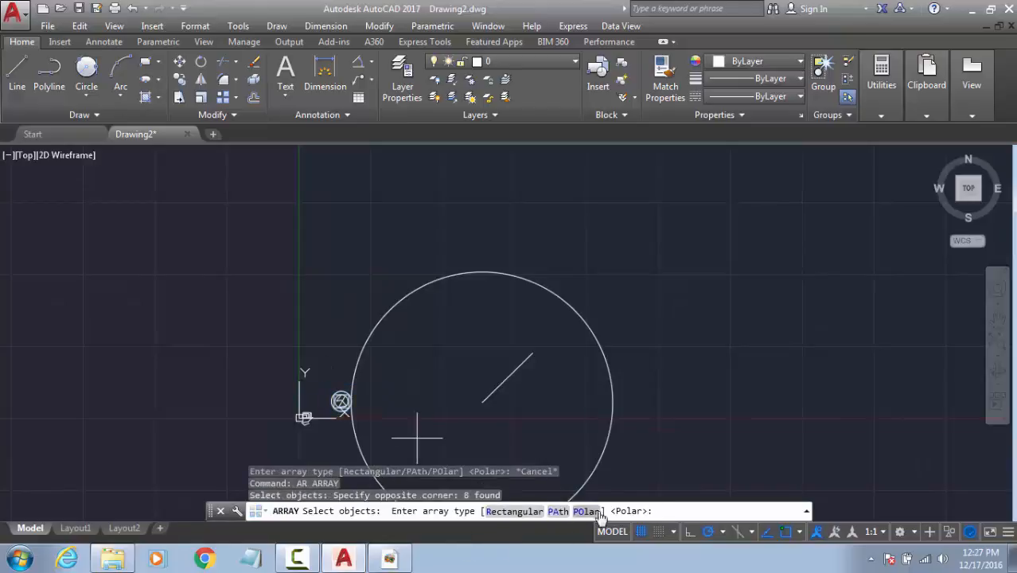
{"action": "key", "text": "Return"}
{"action": "left_click", "coordinate": [482, 402]}
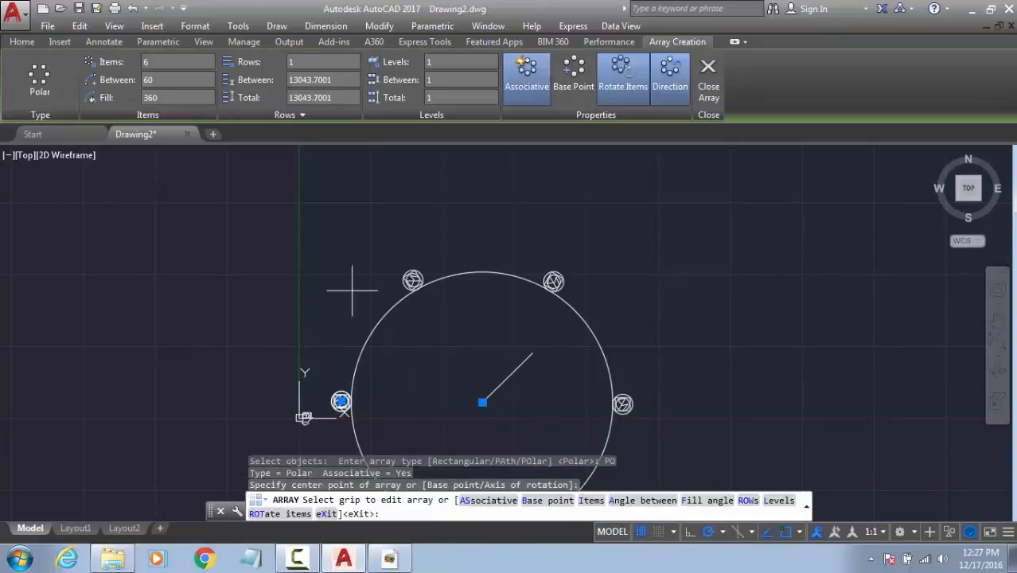
Step: Reduce the angle between the polar array's items to 37 degrees with the angle grip
{"action": "scroll", "coordinate": [478, 350], "scroll_direction": "down", "scroll_amount": 4}
{"action": "middle_click_drag", "start_coordinate": [491, 338], "coordinate": [431, 268]}
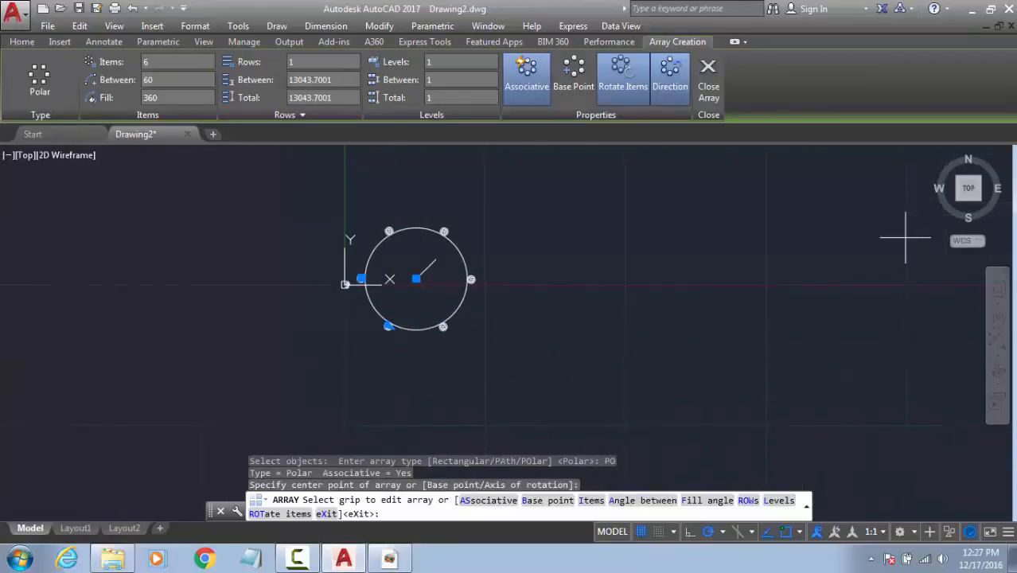
{"action": "scroll", "coordinate": [381, 329], "scroll_direction": "up", "scroll_amount": 2}
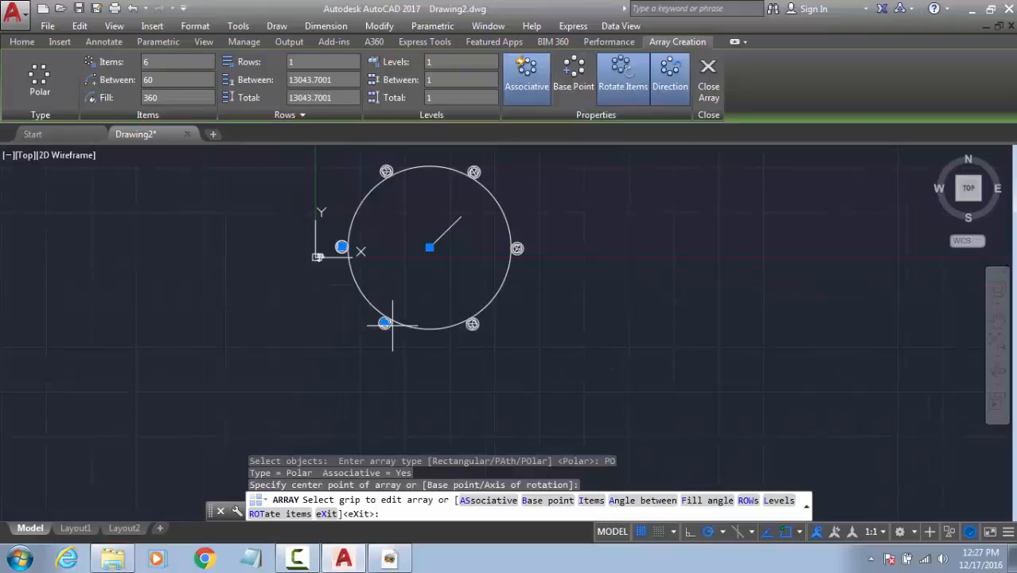
{"action": "left_click", "coordinate": [377, 322]}
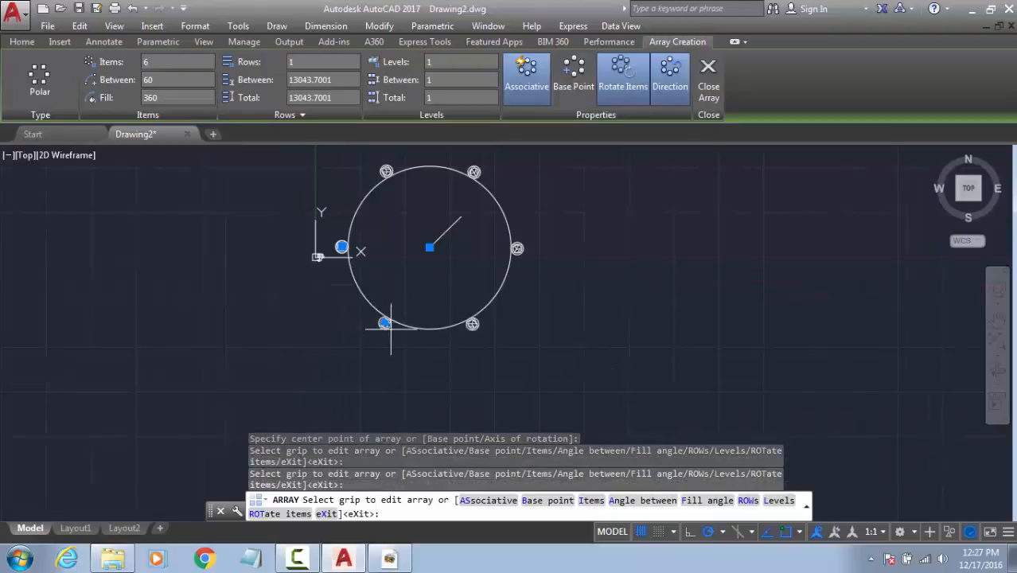
{"action": "left_click", "coordinate": [384, 322]}
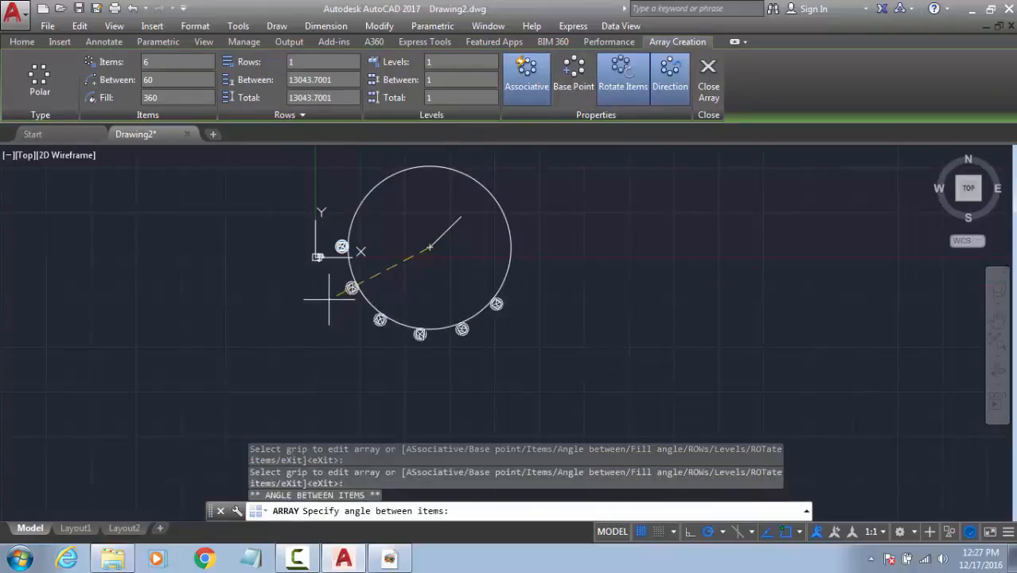
{"action": "left_click", "coordinate": [368, 293]}
Step: Set the polar array's number of items to 12
{"action": "left_click", "coordinate": [595, 501]}
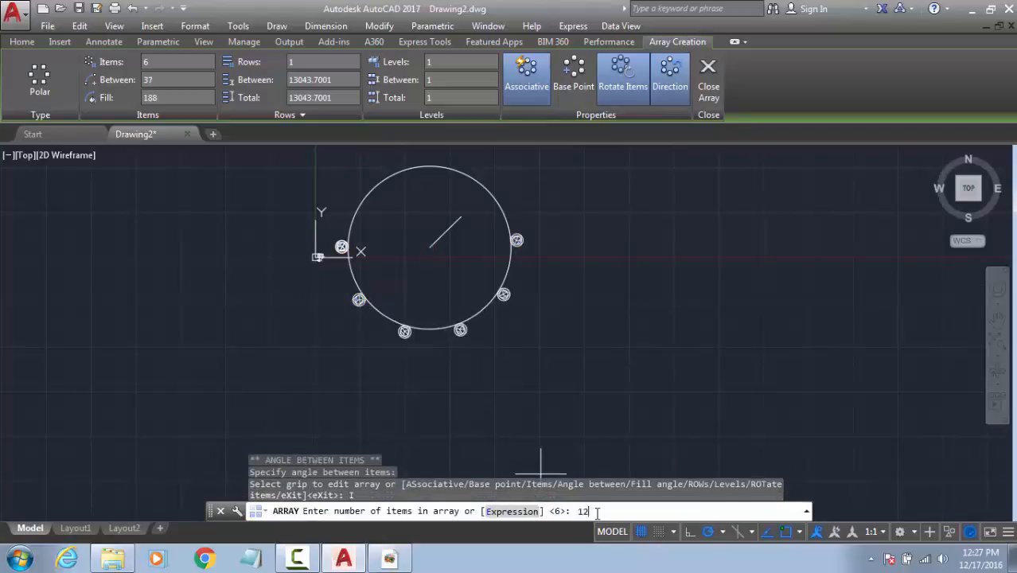
{"action": "type", "text": "12"}
{"action": "key", "text": "Return"}
Step: Extend the polar array with its last-item grip to 20 and then 21 items around the circle, and finish the array
{"action": "left_click", "coordinate": [516, 236]}
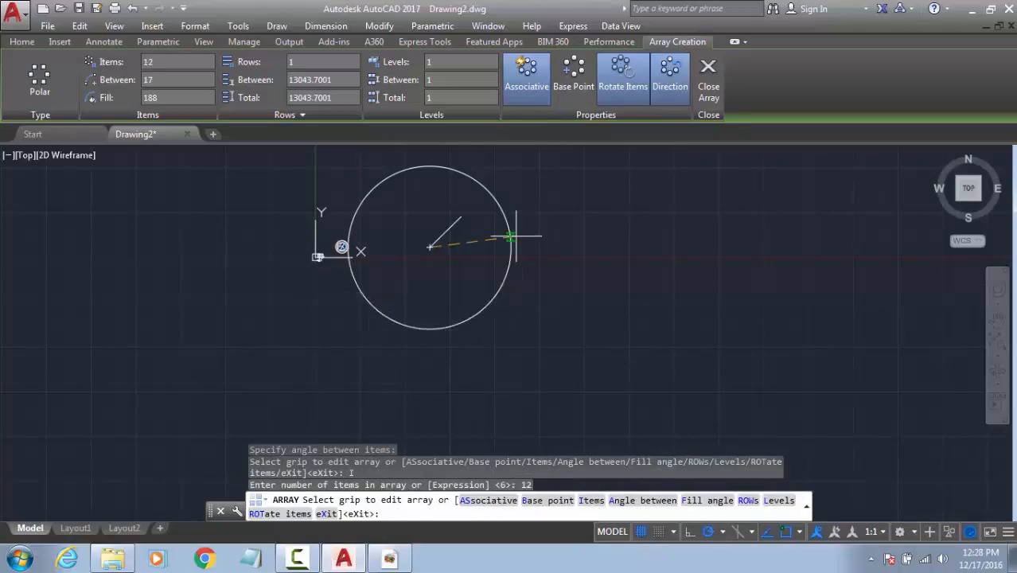
{"action": "left_click", "coordinate": [354, 186]}
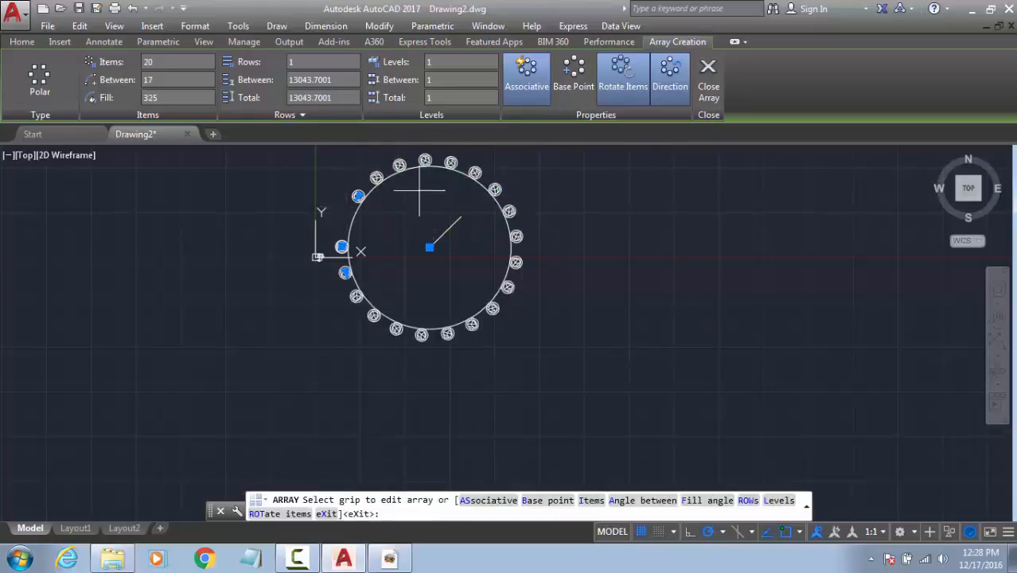
{"action": "left_click", "coordinate": [358, 196]}
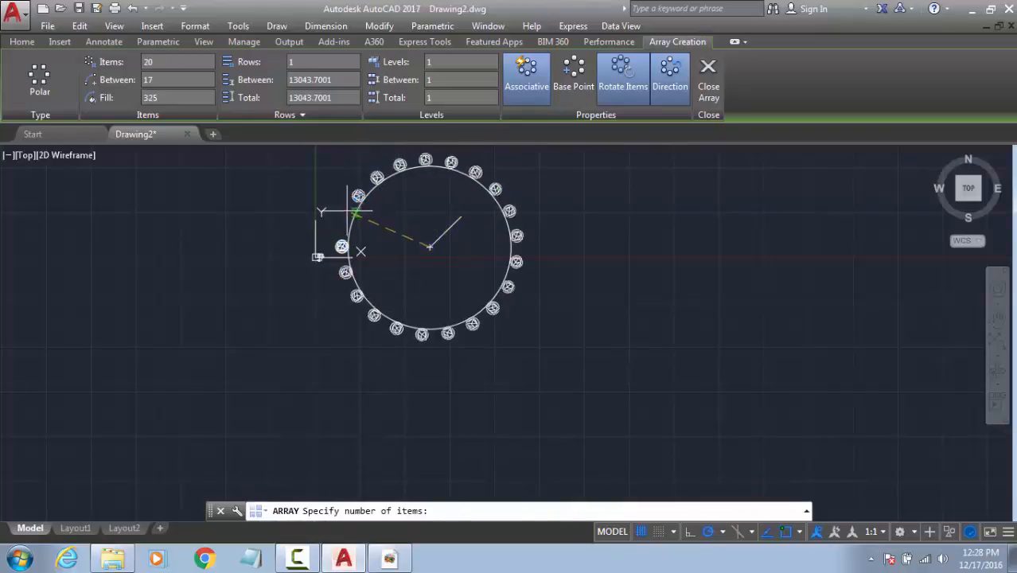
{"action": "left_click", "coordinate": [338, 219]}
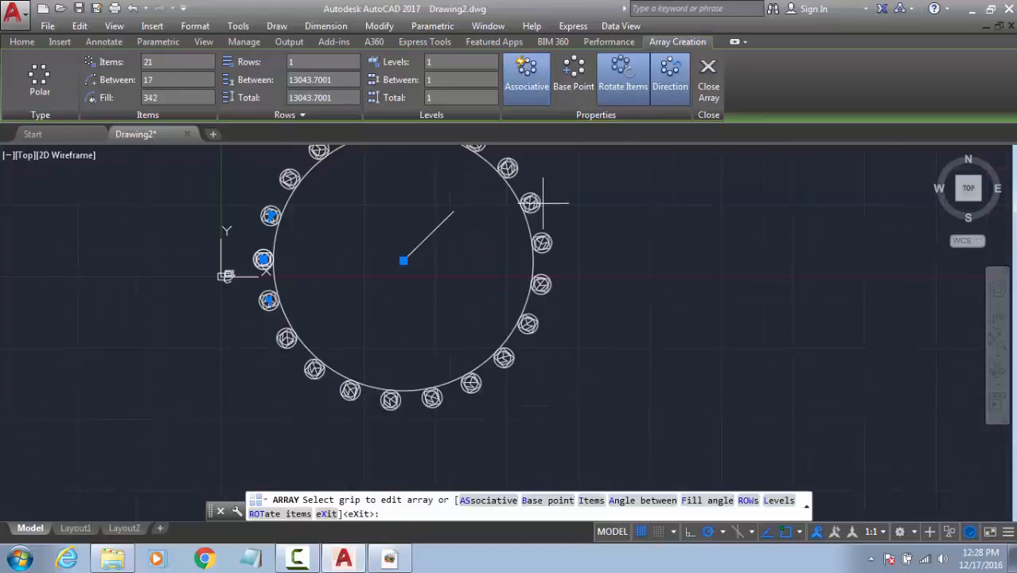
{"action": "key", "text": "Escape"}
{"action": "scroll", "coordinate": [563, 183], "scroll_direction": "down", "scroll_amount": 3}
{"action": "key", "text": "Return"}
{"action": "key", "text": "Escape"}
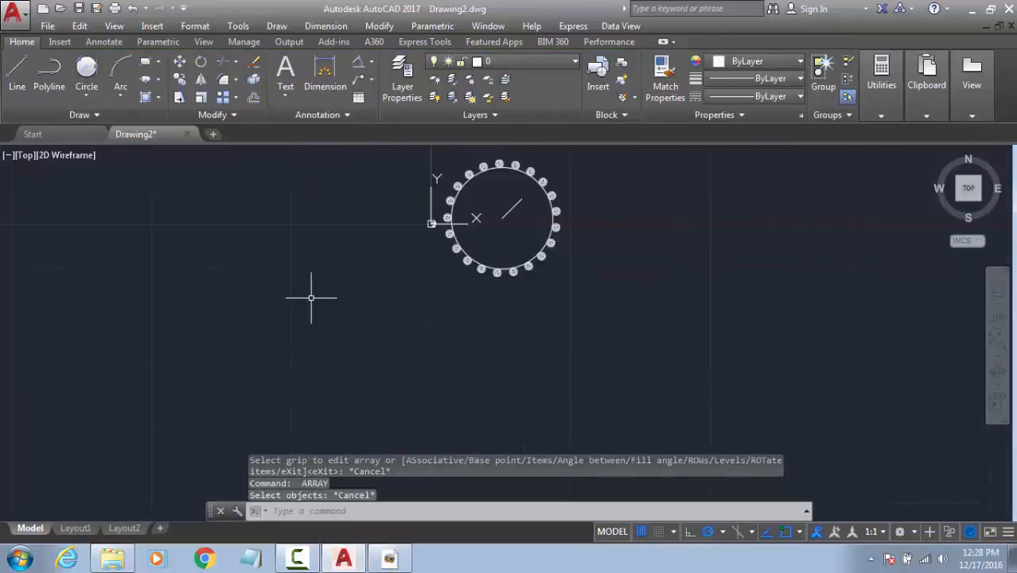
{"action": "key", "text": "Escape"}
{"action": "key", "text": "Escape"}
{"action": "type", "text": "spl"}
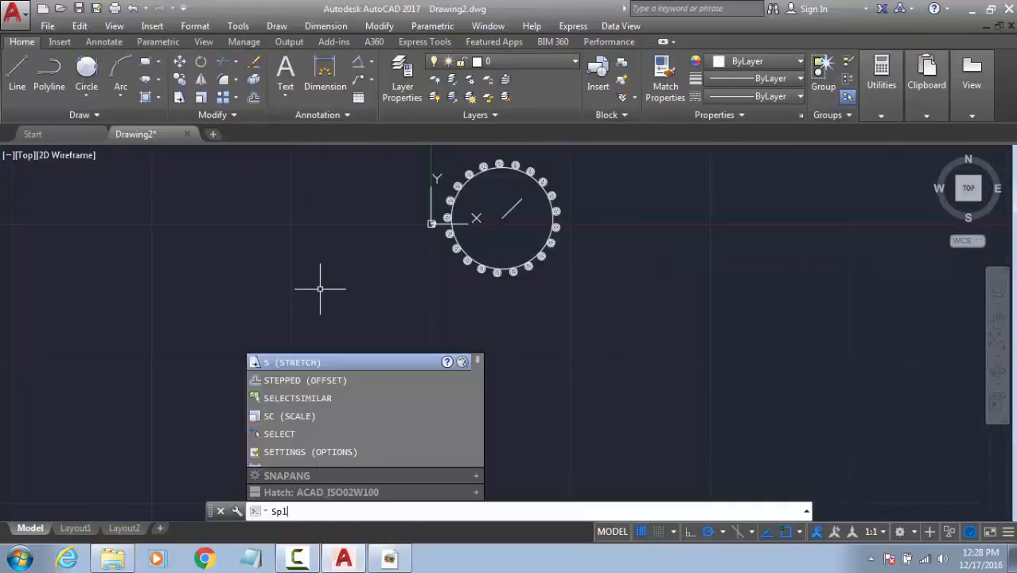
{"action": "key", "text": "Return"}
{"action": "left_click", "coordinate": [612, 286]}
{"action": "left_click", "coordinate": [764, 225]}
{"action": "middle_click_drag", "start_coordinate": [885, 312], "coordinate": [449, 288]}
{"action": "left_click", "coordinate": [548, 294]}
{"action": "left_click", "coordinate": [689, 219]}
{"action": "left_click", "coordinate": [787, 232]}
{"action": "key", "text": "Escape"}
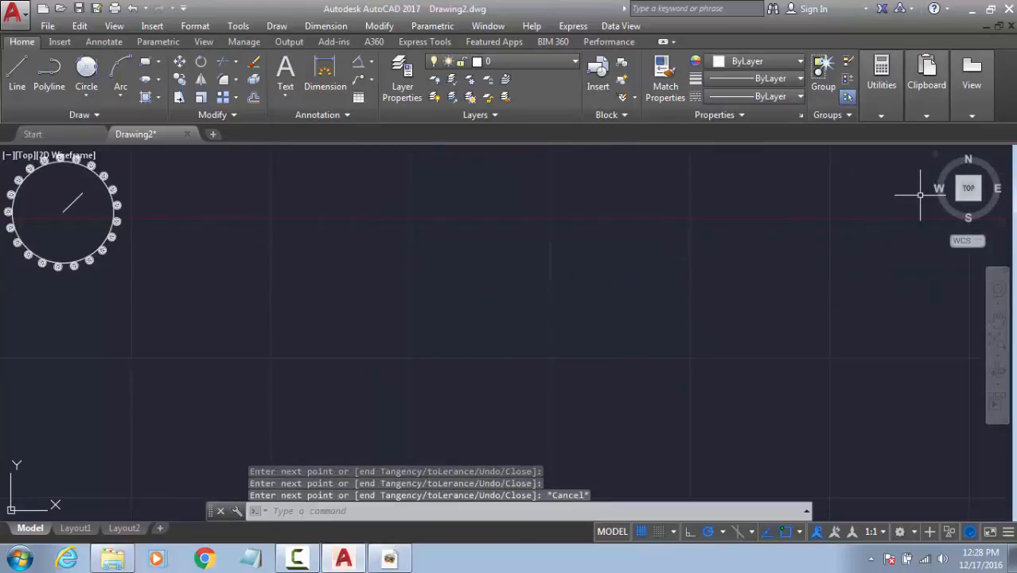
Step: Draw a wavy open spline through six points to the right of the polar array, alternating up and down
{"action": "key", "text": "Return"}
{"action": "left_click", "coordinate": [264, 348]}
{"action": "left_click", "coordinate": [443, 207]}
{"action": "left_click", "coordinate": [595, 293]}
{"action": "left_click", "coordinate": [742, 241]}
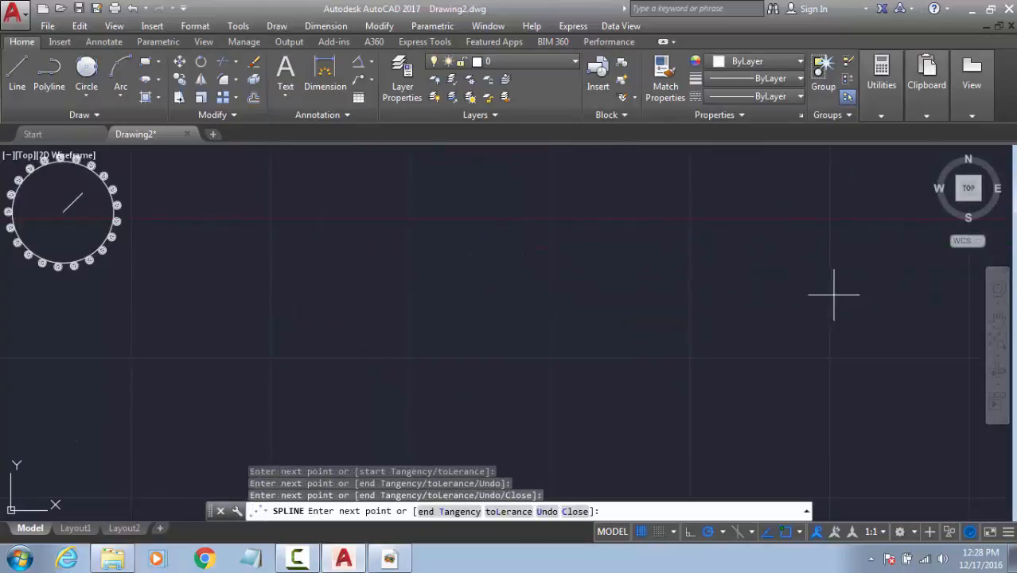
{"action": "left_click", "coordinate": [851, 299]}
{"action": "left_click", "coordinate": [934, 267]}
{"action": "key", "text": "Return"}
{"action": "scroll", "coordinate": [495, 299], "scroll_direction": "down", "scroll_amount": 4}
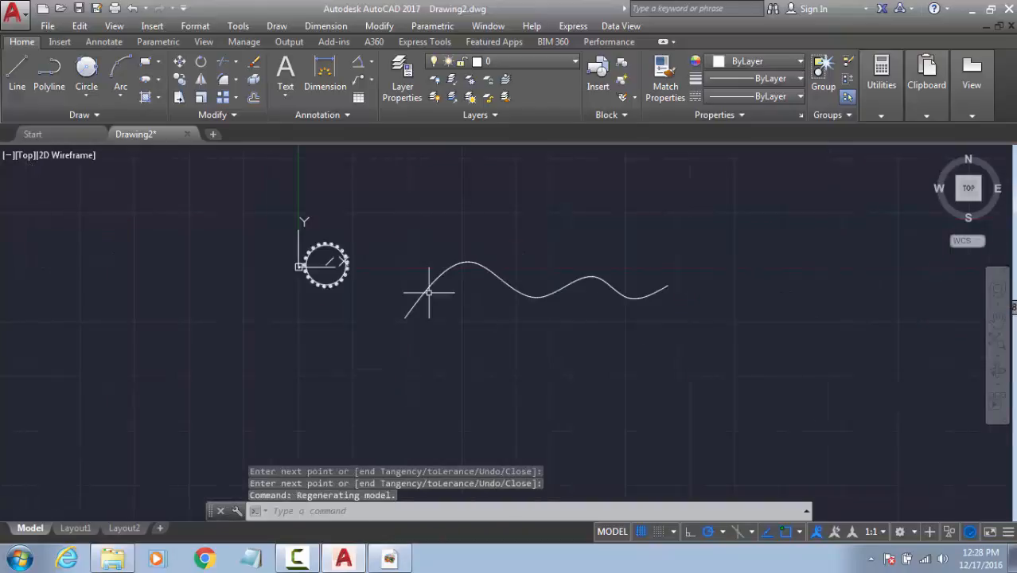
Step: Explode the polar array around the circle into separate objects
{"action": "scroll", "coordinate": [291, 274], "scroll_direction": "up", "scroll_amount": 5}
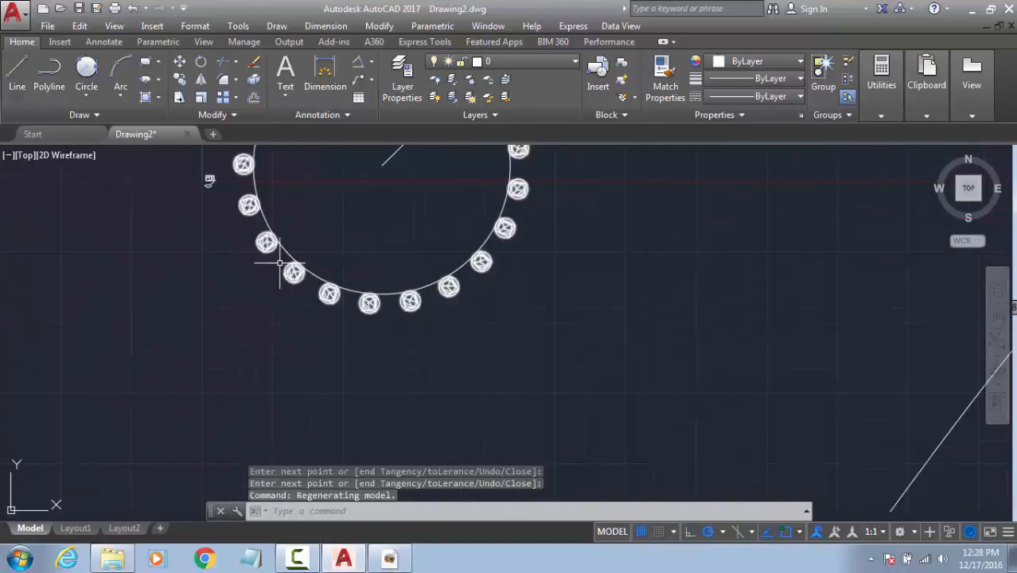
{"action": "left_click", "coordinate": [291, 276]}
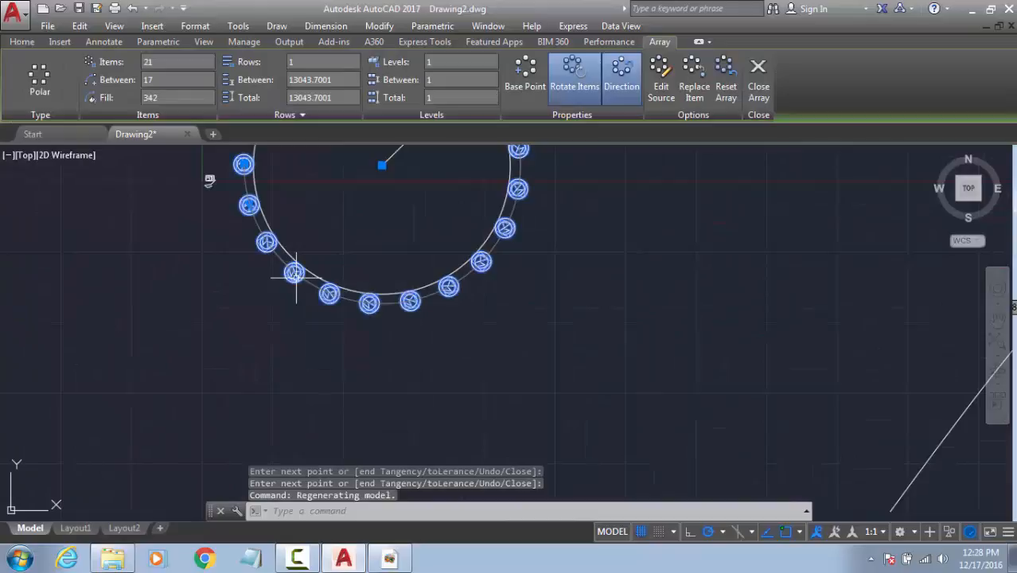
{"action": "type", "text": "x"}
{"action": "key", "text": "Return"}
{"action": "left_click", "coordinate": [293, 271]}
{"action": "scroll", "coordinate": [276, 270], "scroll_direction": "up", "scroll_amount": 2}
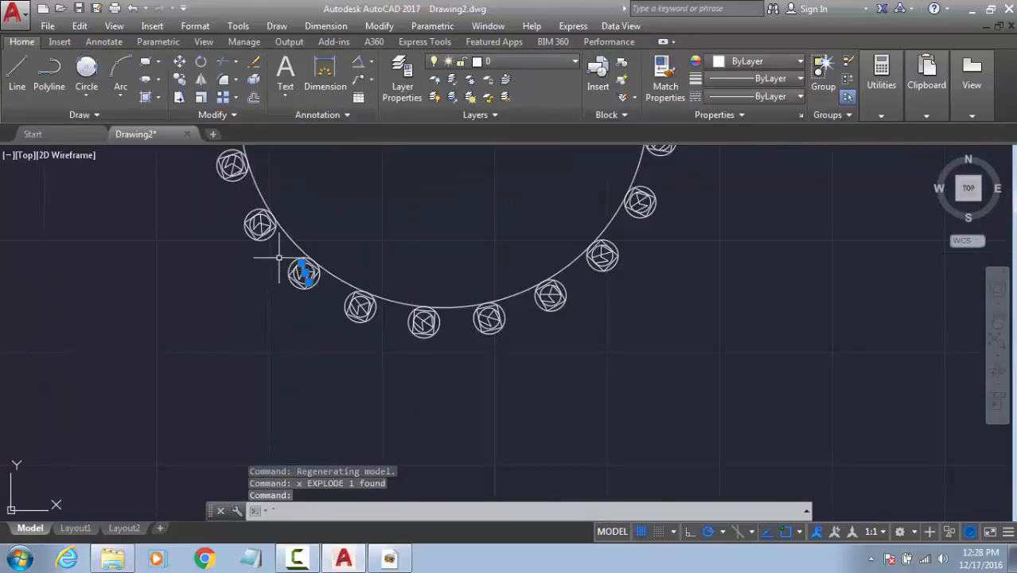
{"action": "key", "text": "Escape"}
Step: Copy one exploded circle-and-square item from the ring to the start of the wavy spline
{"action": "left_click", "coordinate": [270, 255]}
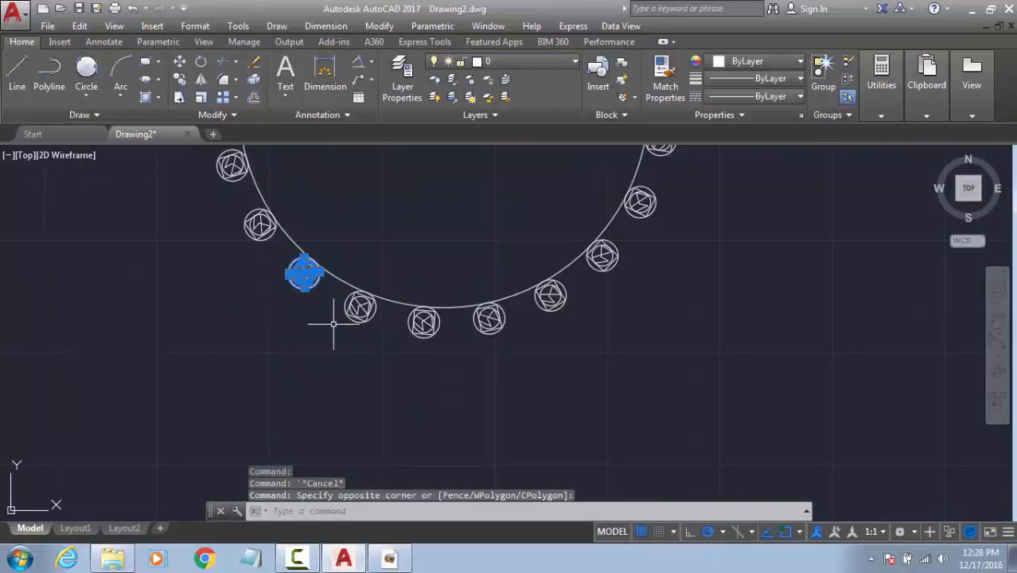
{"action": "type", "text": "co"}
{"action": "key", "text": "Return"}
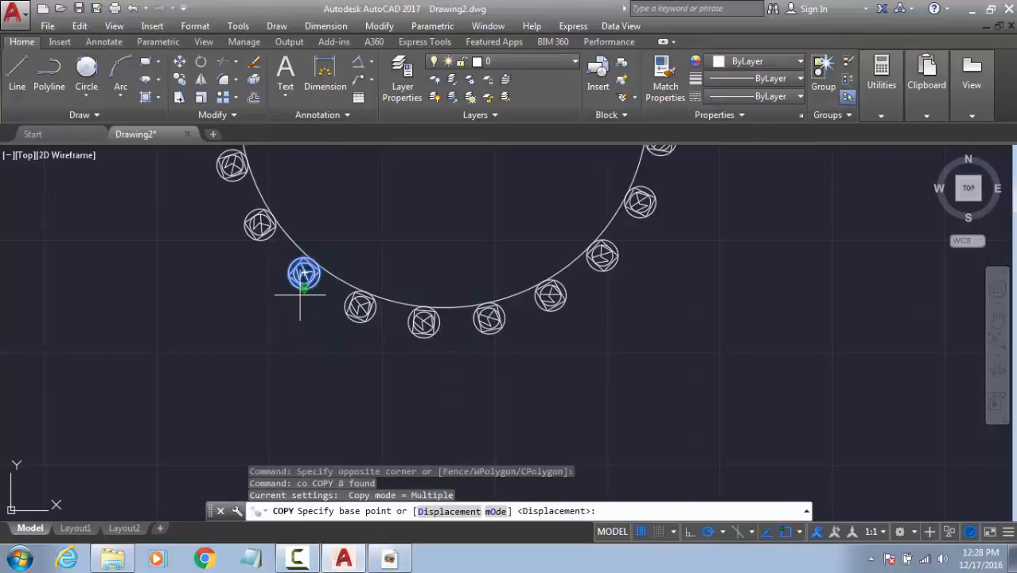
{"action": "left_click", "coordinate": [301, 293]}
{"action": "scroll", "coordinate": [551, 318], "scroll_direction": "down", "scroll_amount": 3}
{"action": "scroll", "coordinate": [420, 357], "scroll_direction": "up", "scroll_amount": 5}
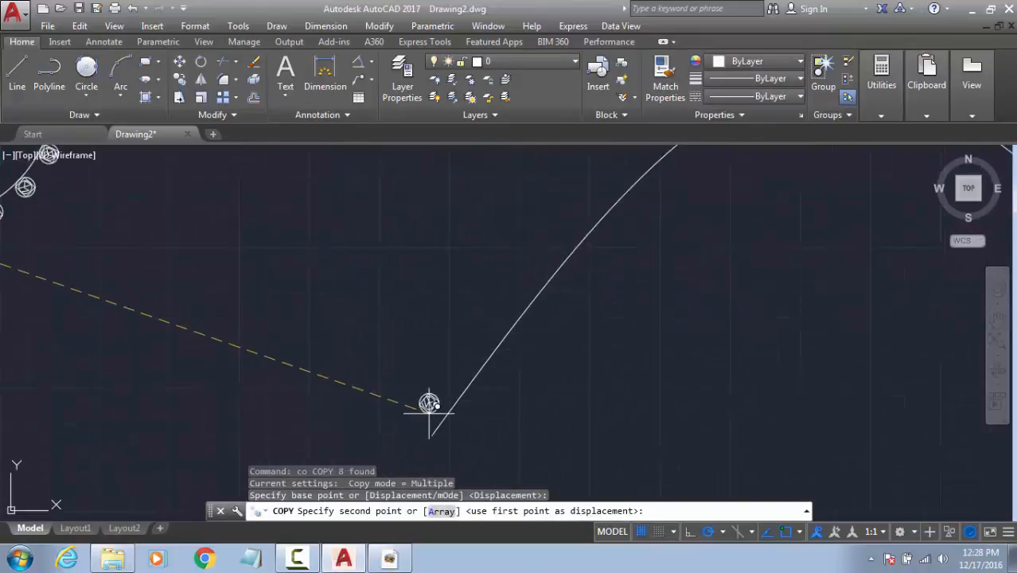
{"action": "left_click", "coordinate": [431, 422]}
{"action": "scroll", "coordinate": [432, 417], "scroll_direction": "up", "scroll_amount": 7}
{"action": "middle_click_drag", "start_coordinate": [386, 392], "coordinate": [211, 243]}
{"action": "key", "text": "Escape"}
Step: Move the copied item so that its outer circle's edge sits near the spline's lower starting end
{"action": "left_click", "coordinate": [193, 220]}
{"action": "left_click", "coordinate": [456, 389]}
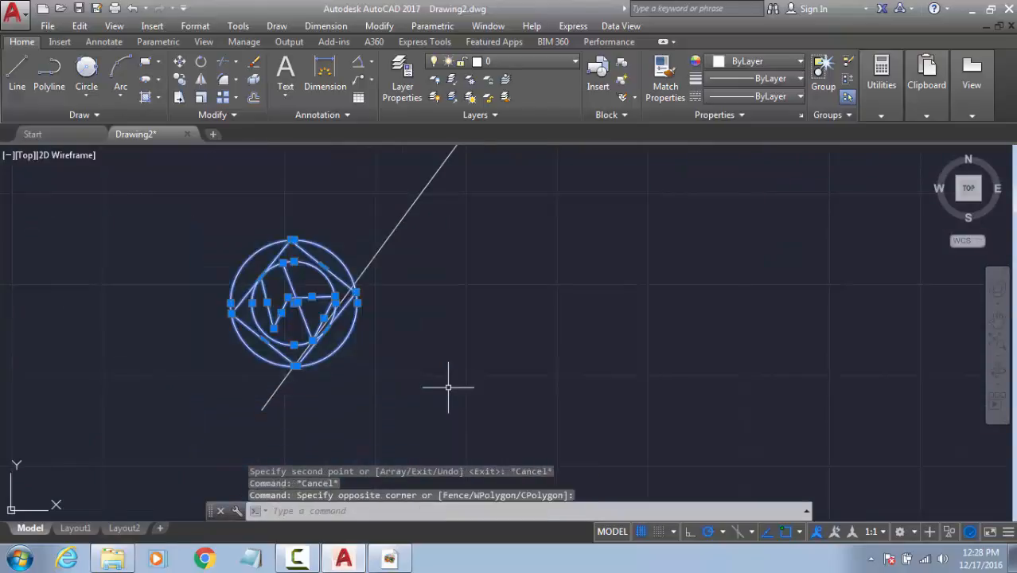
{"action": "type", "text": "m"}
{"action": "key", "text": "Return"}
{"action": "left_click", "coordinate": [342, 344]}
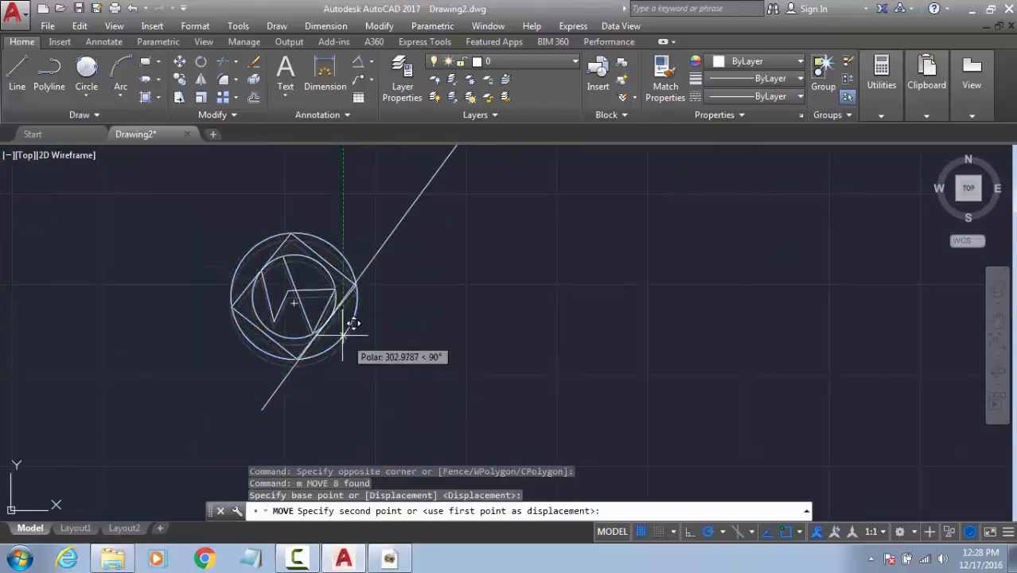
{"action": "left_click", "coordinate": [268, 404]}
Step: Create a path array of the item at the spline's start along the whole spline and finish it
{"action": "scroll", "coordinate": [158, 360], "scroll_direction": "down", "scroll_amount": 5}
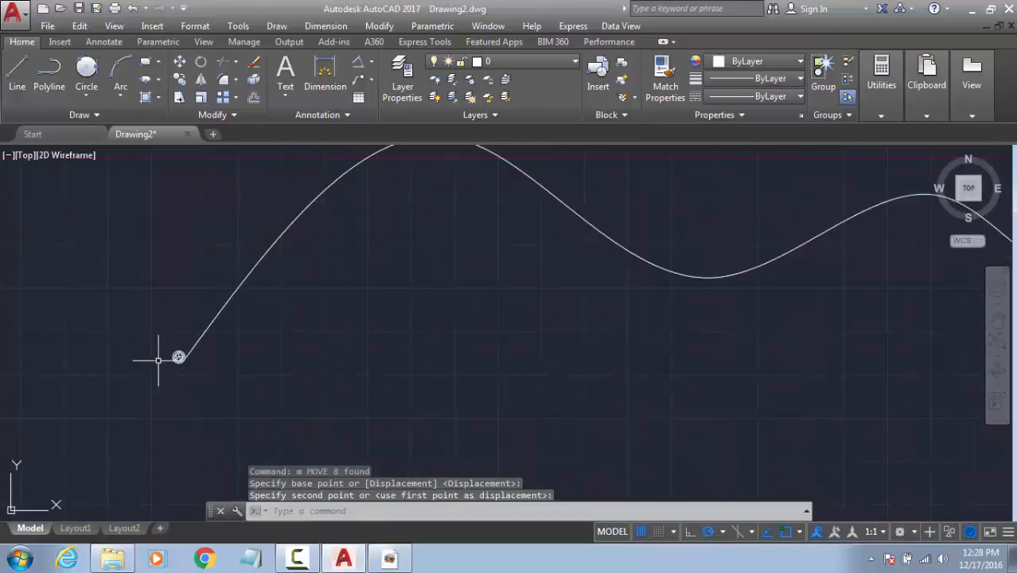
{"action": "middle_click_drag", "start_coordinate": [442, 234], "coordinate": [402, 320]}
{"action": "scroll", "coordinate": [689, 283], "scroll_direction": "down", "scroll_amount": 2}
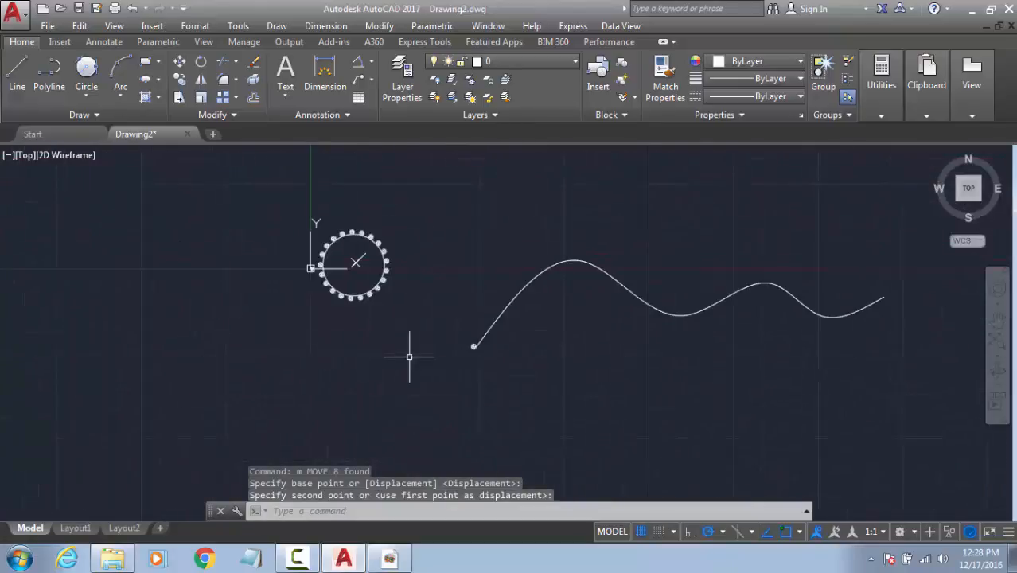
{"action": "left_click", "coordinate": [436, 324]}
{"action": "type", "text": "AR"}
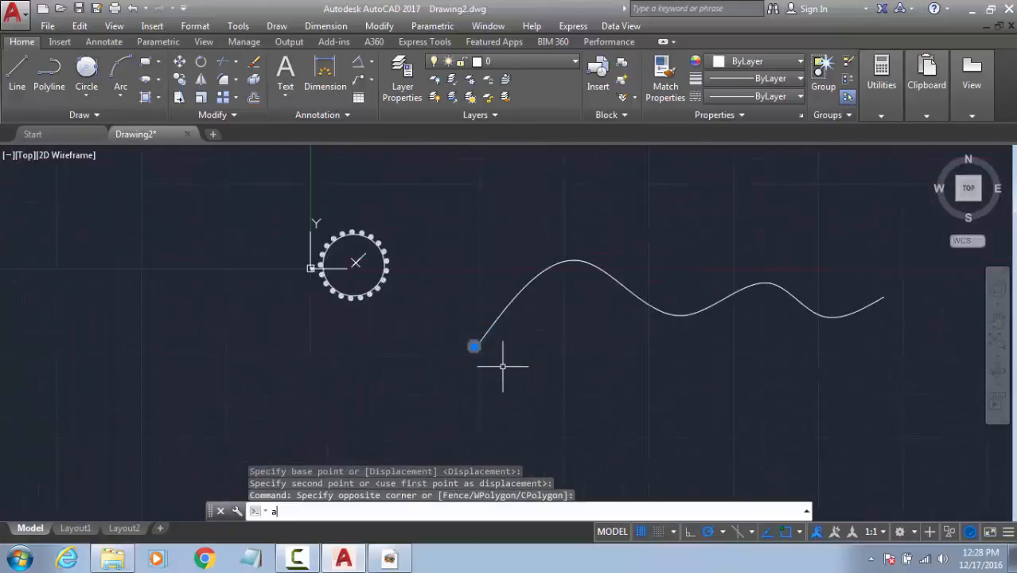
{"action": "key", "text": "Return"}
{"action": "left_click", "coordinate": [469, 511]}
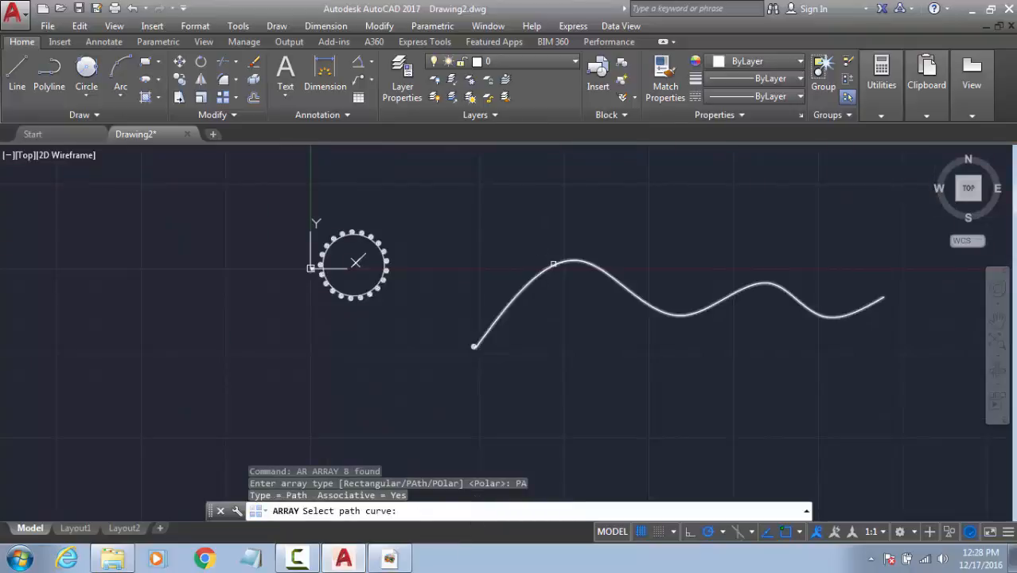
{"action": "left_click", "coordinate": [552, 266]}
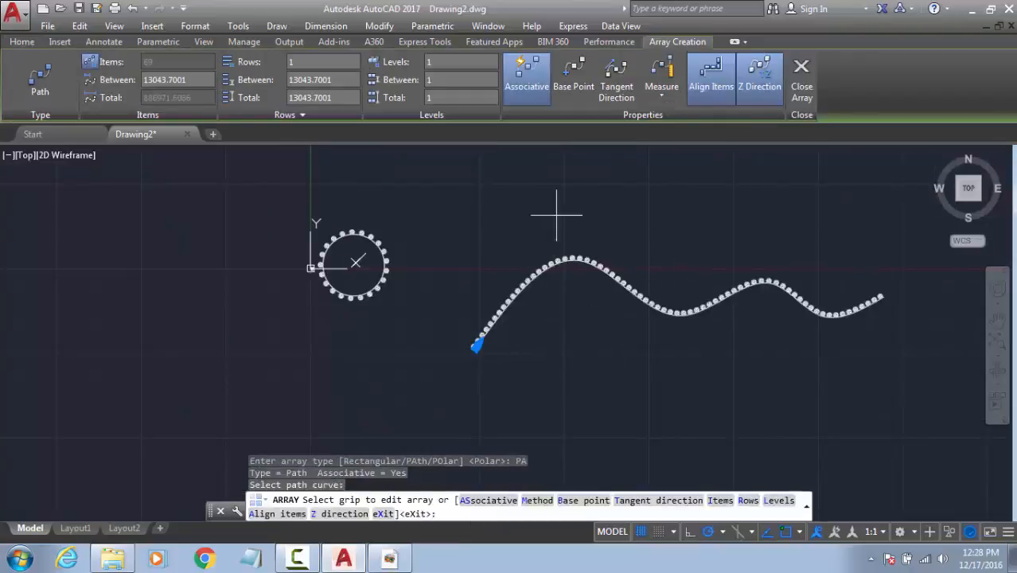
{"action": "scroll", "coordinate": [615, 291], "scroll_direction": "up", "scroll_amount": 5}
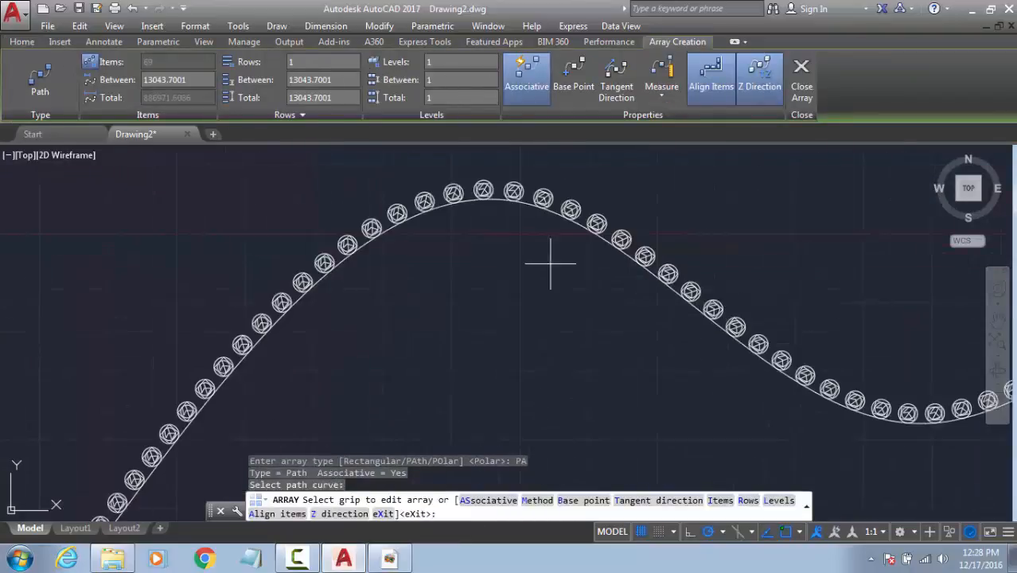
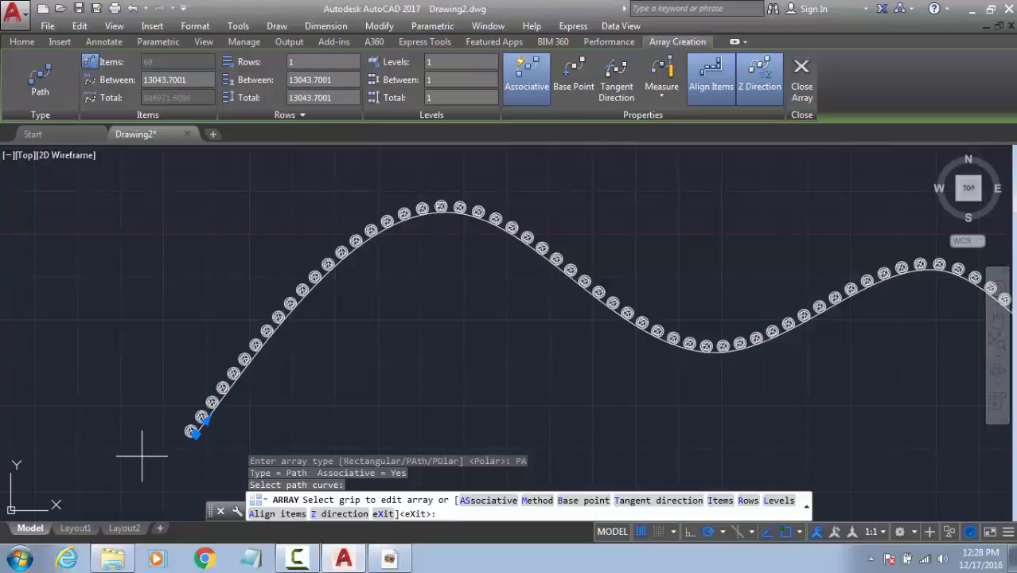
{"action": "scroll", "coordinate": [171, 434], "scroll_direction": "up", "scroll_amount": 5}
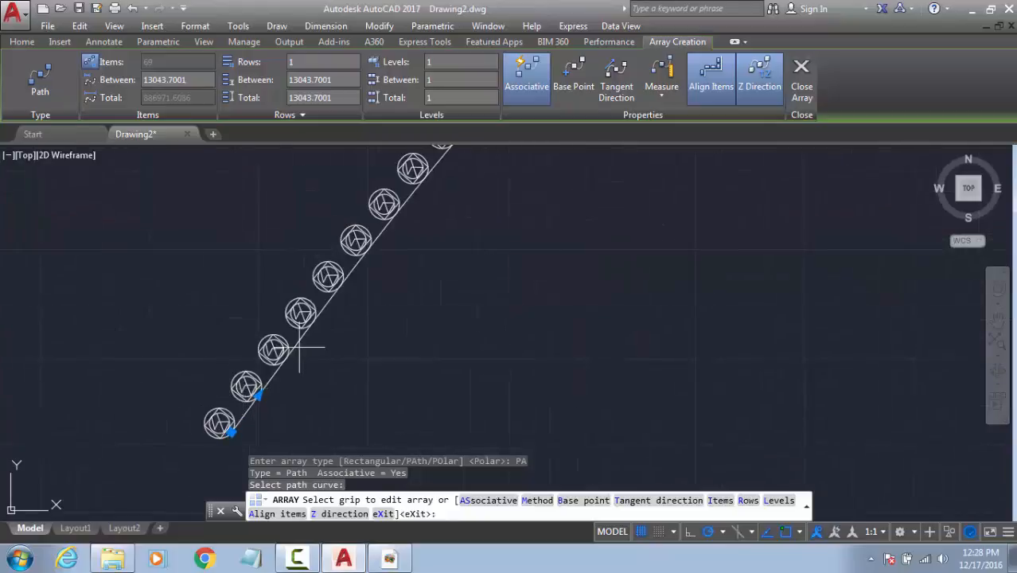
{"action": "scroll", "coordinate": [299, 347], "scroll_direction": "down", "scroll_amount": 1}
{"action": "middle_click_drag", "start_coordinate": [398, 303], "coordinate": [198, 509]}
{"action": "scroll", "coordinate": [447, 204], "scroll_direction": "down", "scroll_amount": 4}
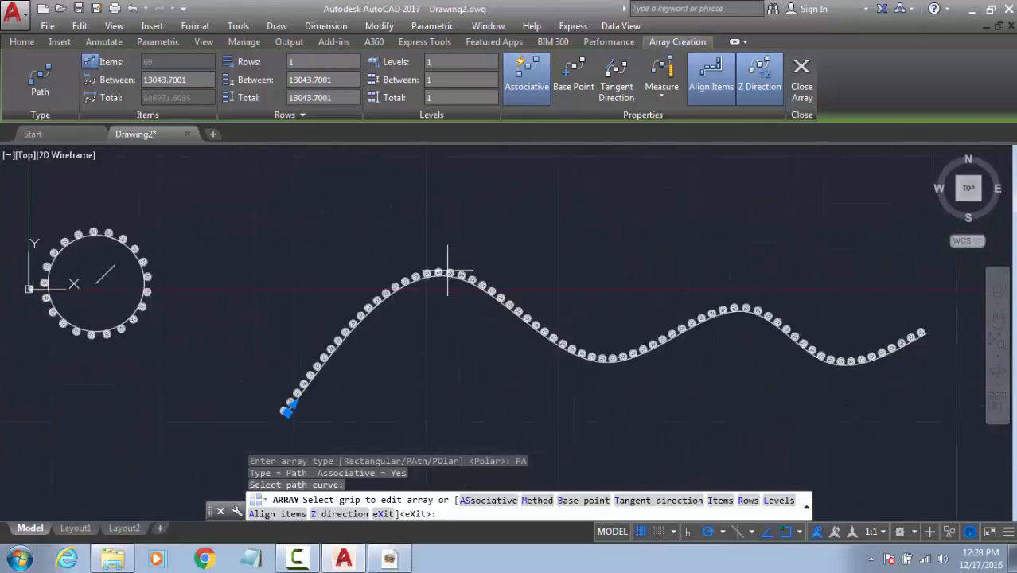
{"action": "key", "text": "Return"}
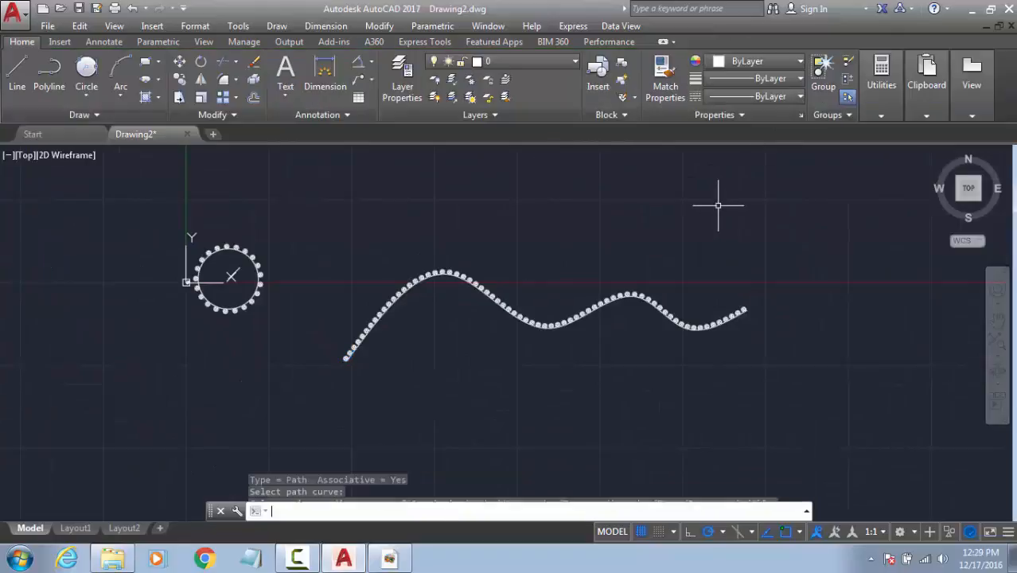
Step: Try a row distance of 50000 on the path array, and undo both that change and the array
{"action": "scroll", "coordinate": [549, 334], "scroll_direction": "up", "scroll_amount": 6}
{"action": "scroll", "coordinate": [542, 271], "scroll_direction": "down", "scroll_amount": 5}
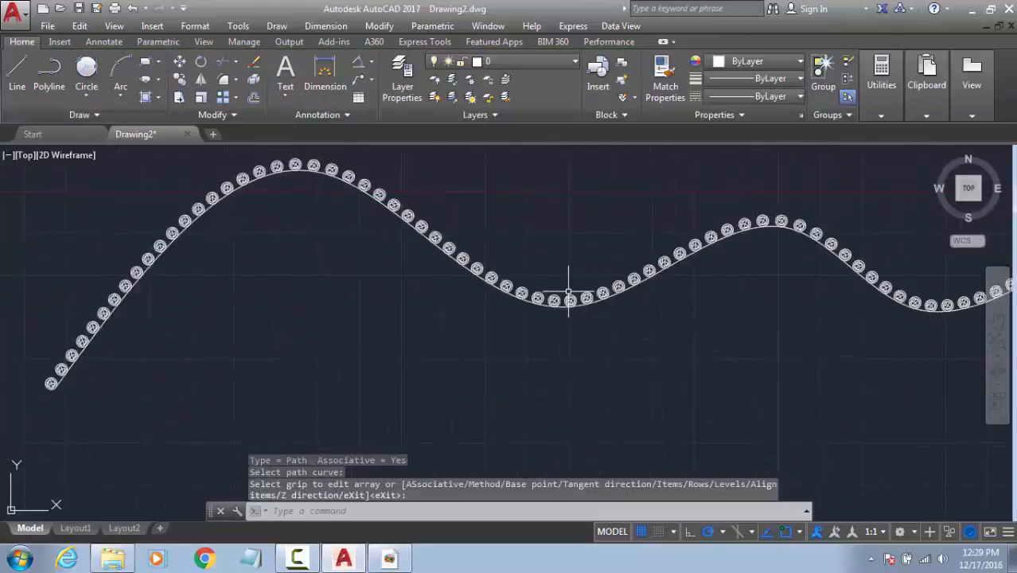
{"action": "left_click", "coordinate": [567, 293]}
{"action": "scroll", "coordinate": [389, 229], "scroll_direction": "down", "scroll_amount": 2}
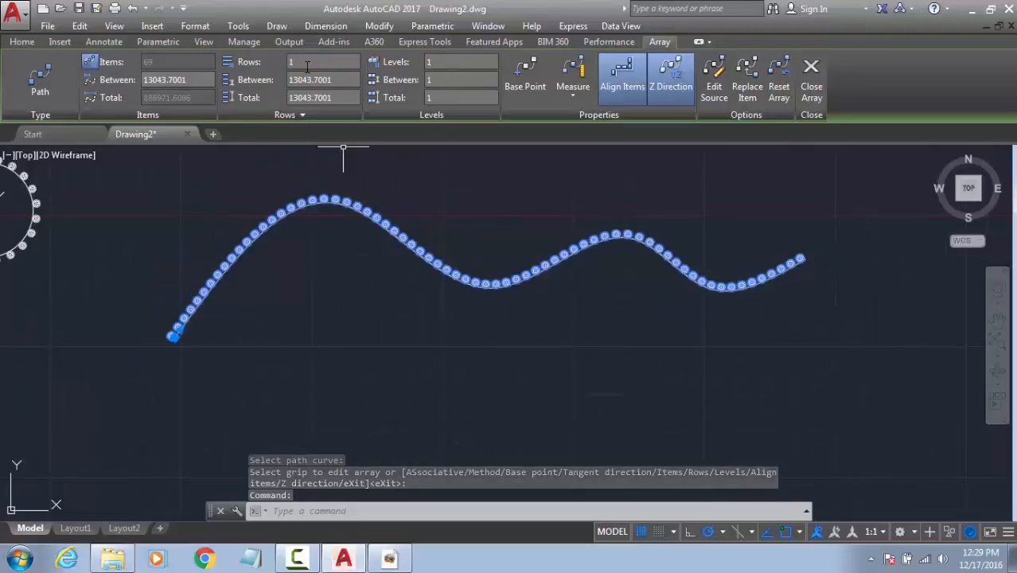
{"action": "left_click", "coordinate": [349, 203]}
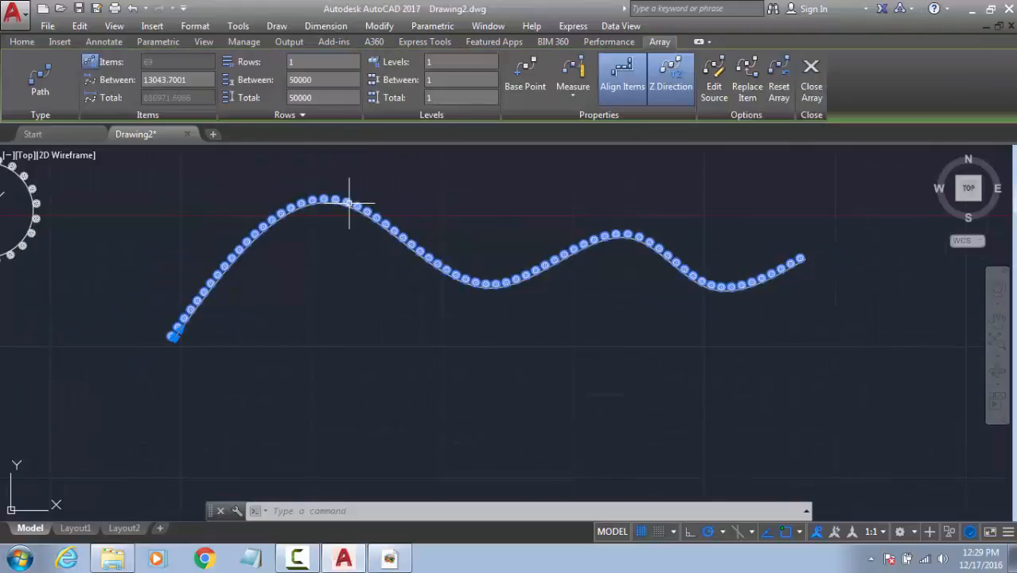
{"action": "key", "text": "Escape"}
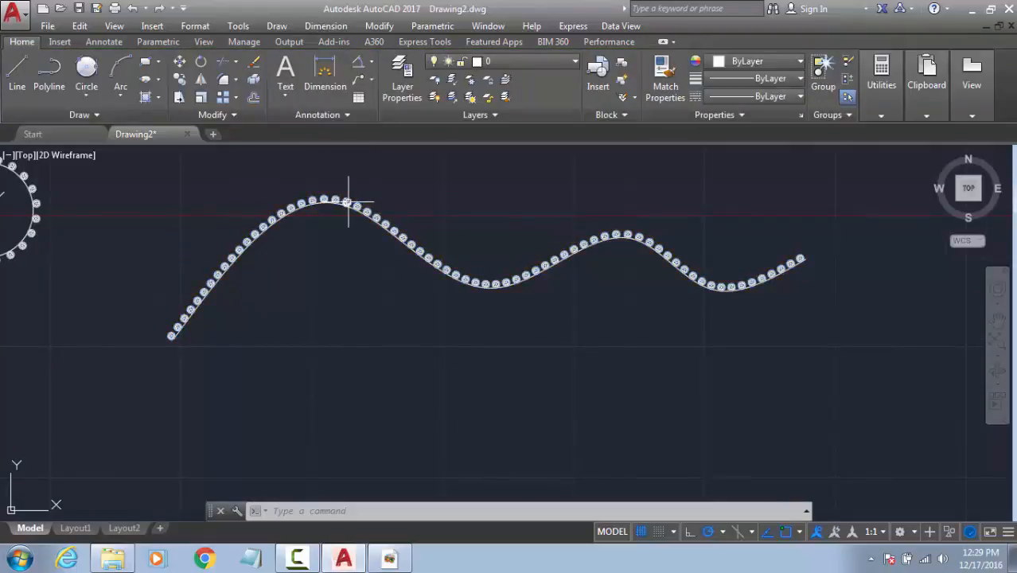
{"action": "key", "text": "ctrl+z"}
{"action": "key", "text": "ctrl+z"}
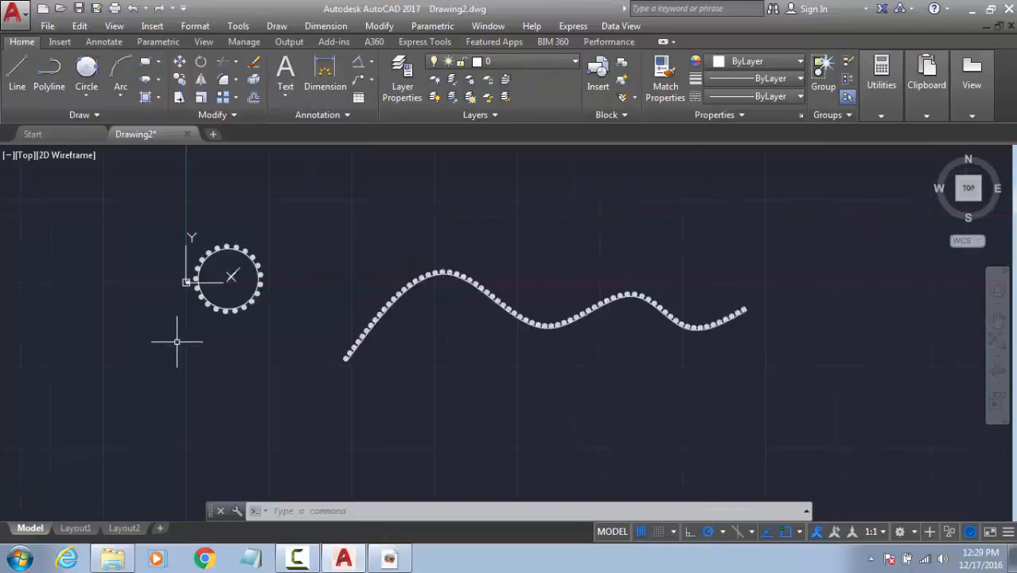
Step: Start a new path array of the item at the spline's start, using the spline as its path curve
{"action": "scroll", "coordinate": [468, 334], "scroll_direction": "up", "scroll_amount": 2}
{"action": "left_click", "coordinate": [484, 363]}
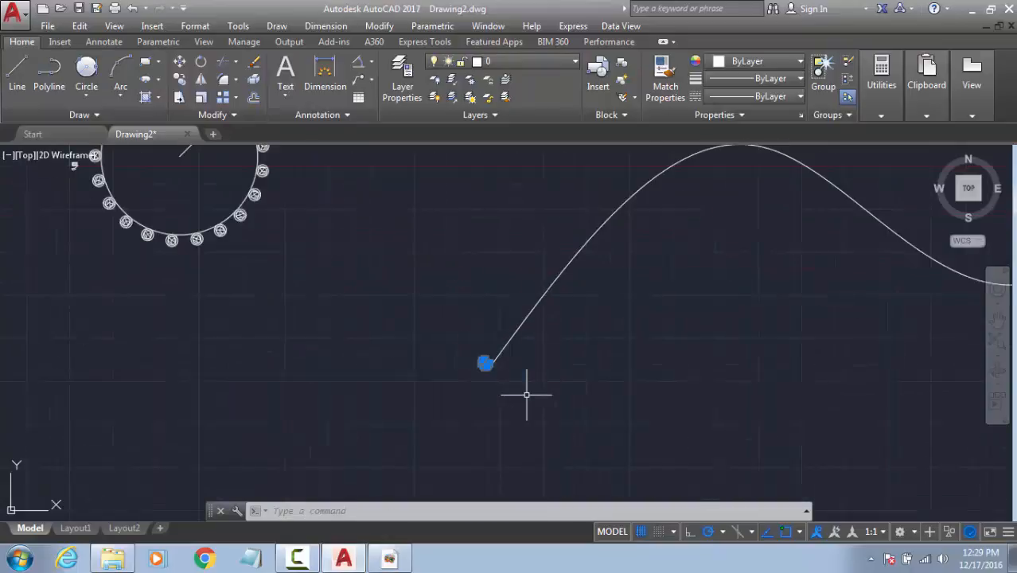
{"action": "type", "text": "ar"}
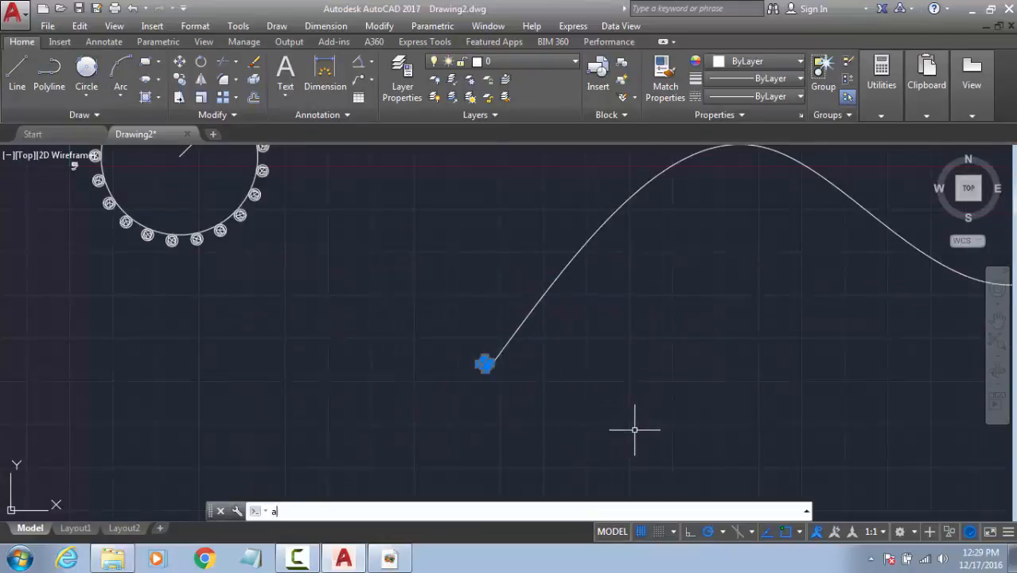
{"action": "key", "text": "Return"}
{"action": "left_click", "coordinate": [470, 515]}
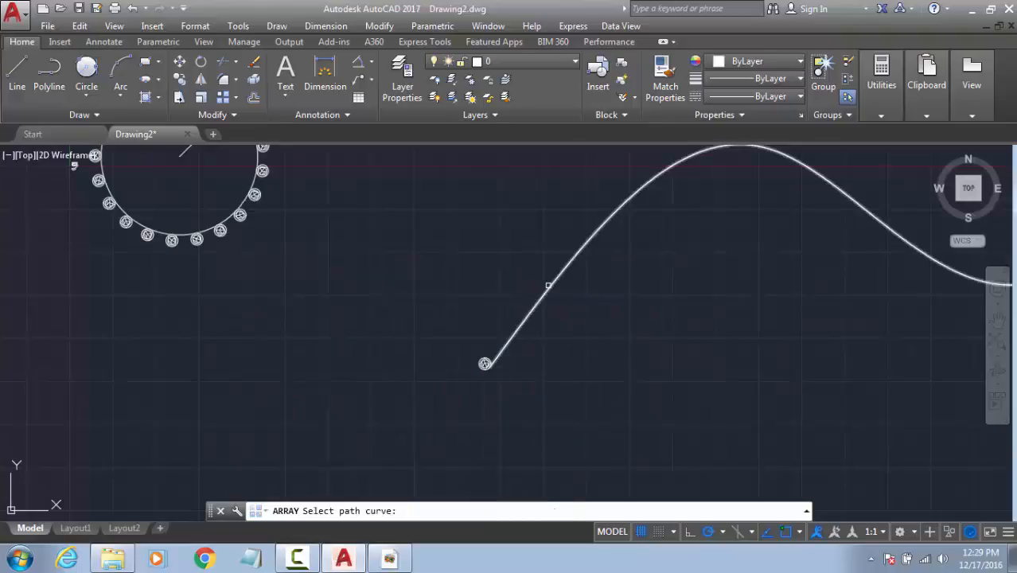
{"action": "left_click", "coordinate": [548, 287]}
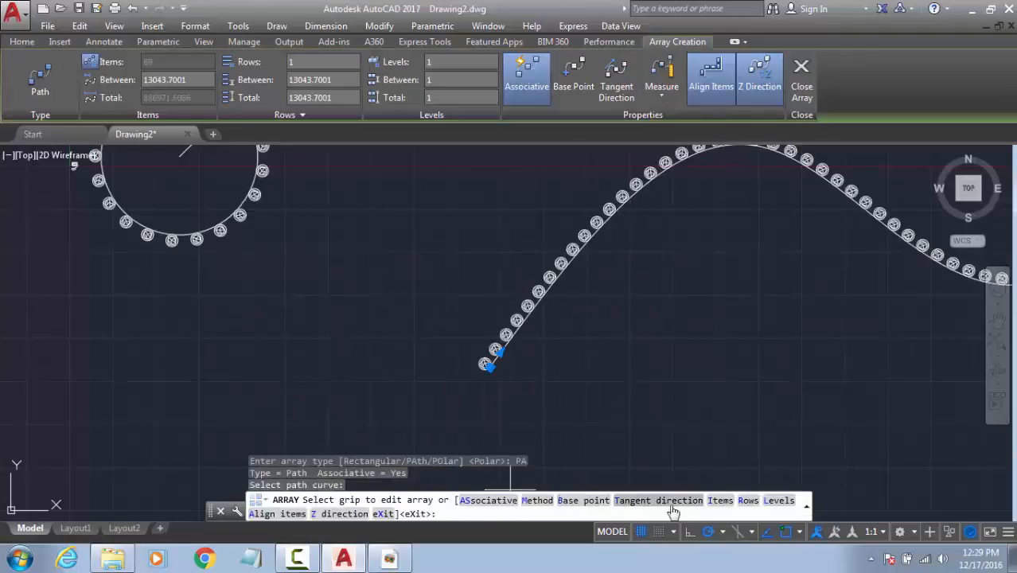
Step: Set the distance between the path array's items to 6000, accepting the default number of items
{"action": "left_click", "coordinate": [720, 500]}
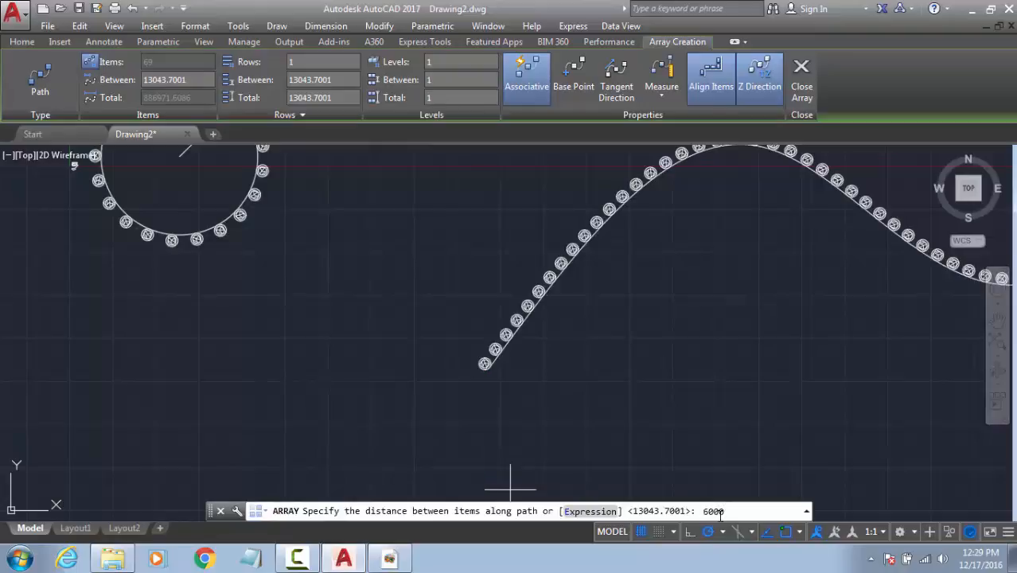
{"action": "key", "text": "Return"}
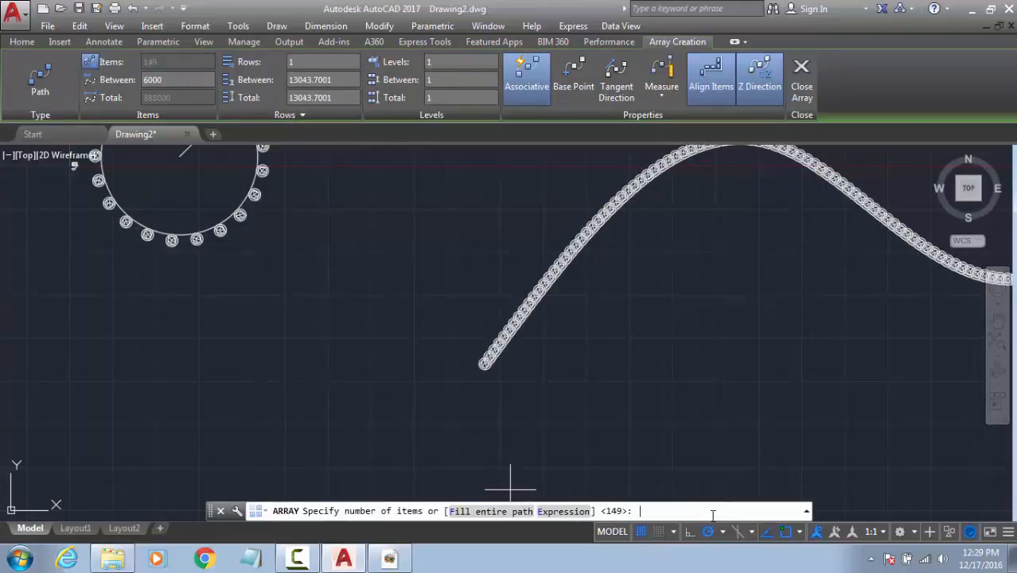
{"action": "key", "text": "Return"}
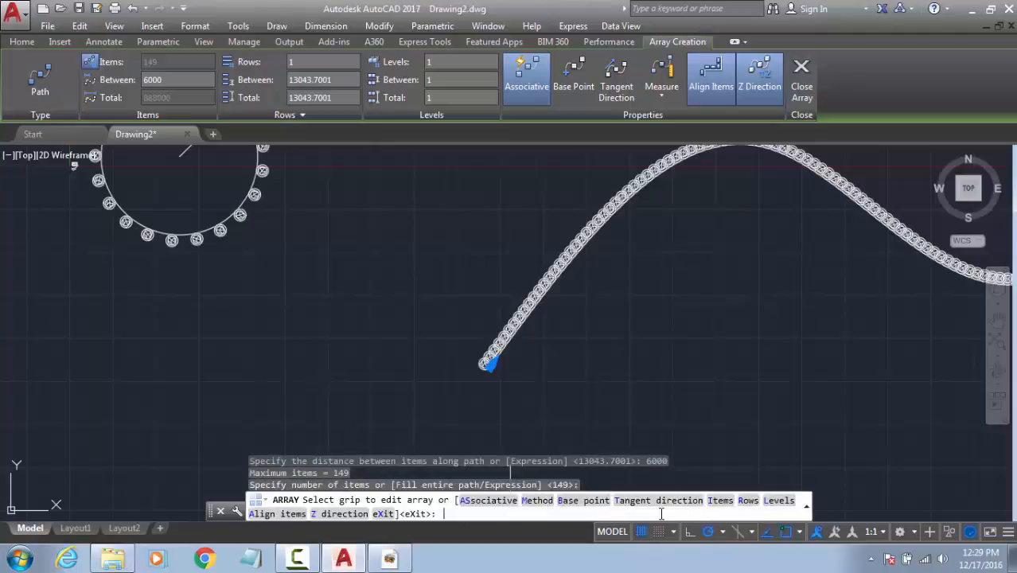
Step: Set the distance between the path array's items to 60000, accepting the default of 15 items
{"action": "left_click", "coordinate": [719, 500]}
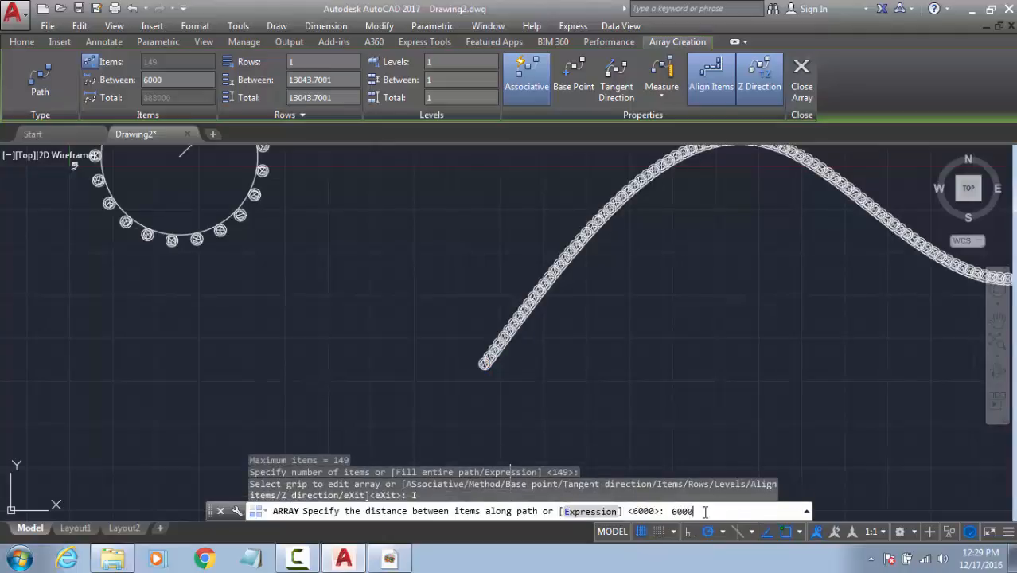
{"action": "key", "text": "Return"}
{"action": "scroll", "coordinate": [636, 416], "scroll_direction": "down", "scroll_amount": 8}
{"action": "middle_click_drag", "start_coordinate": [609, 392], "coordinate": [496, 334]}
{"action": "scroll", "coordinate": [581, 320], "scroll_direction": "up", "scroll_amount": 6}
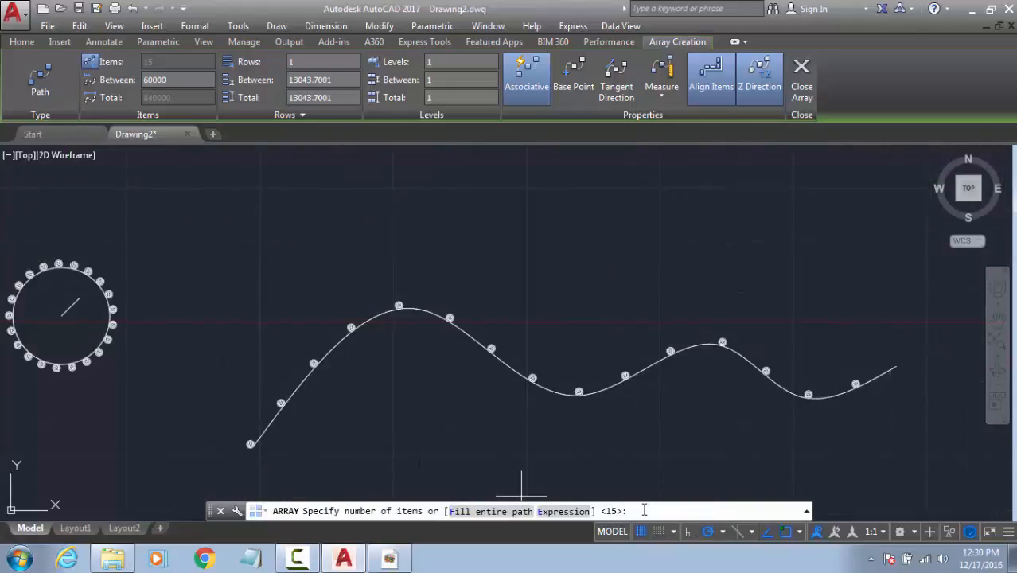
{"action": "key", "text": "Return"}
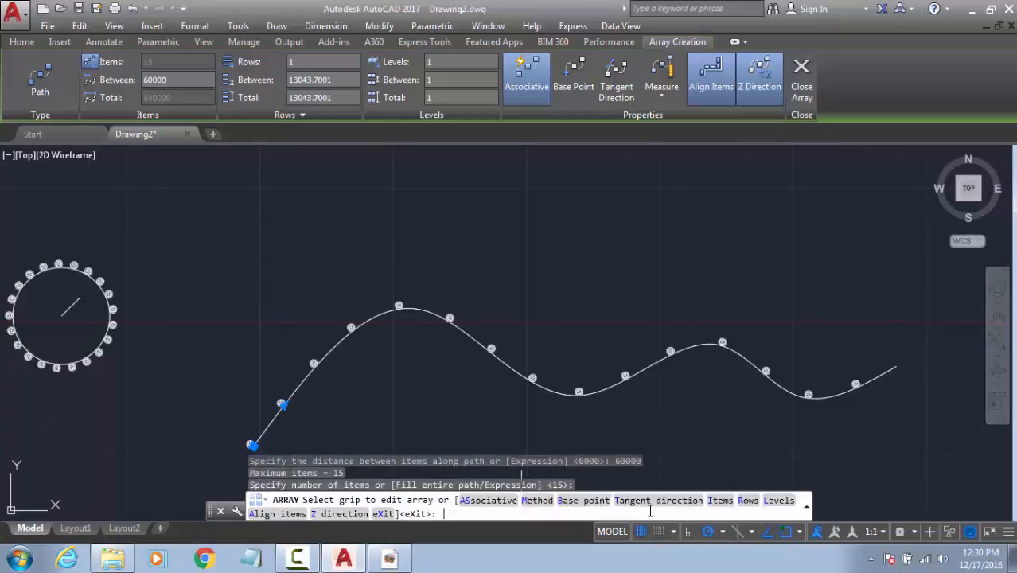
Step: Go through the path array's Items option again, accepting the distance of 60000 and 15 items
{"action": "left_click", "coordinate": [720, 501]}
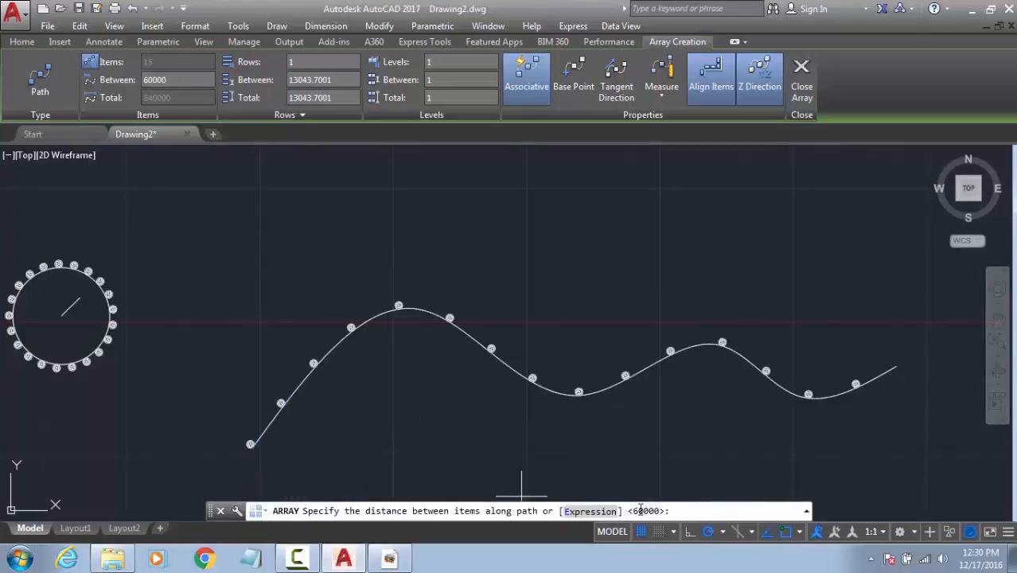
{"action": "key", "text": "Return"}
{"action": "key", "text": "Return"}
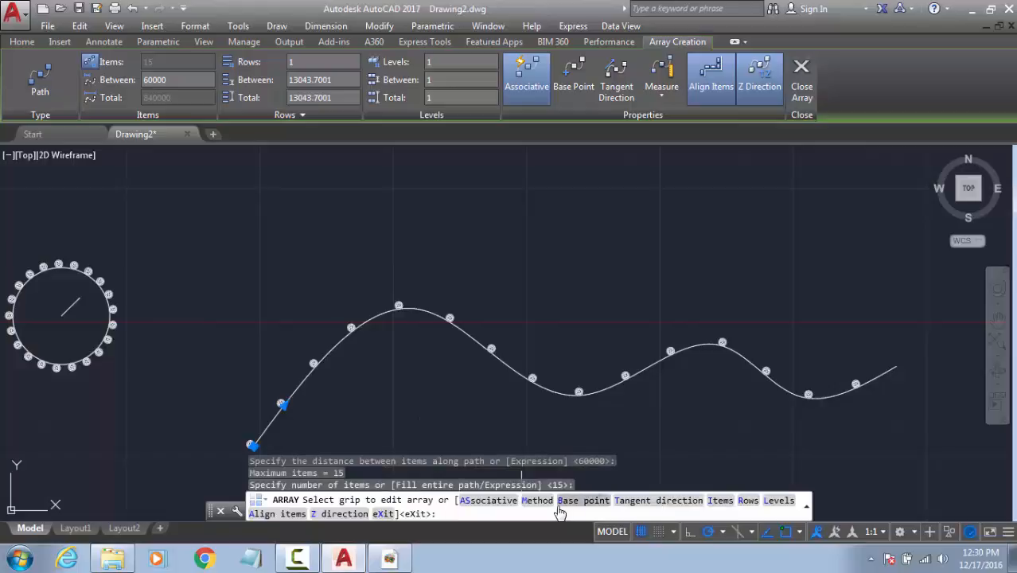
Step: Switch the path array's method to Divide, set 16 items along the spline, and finish the array
{"action": "left_click", "coordinate": [522, 500]}
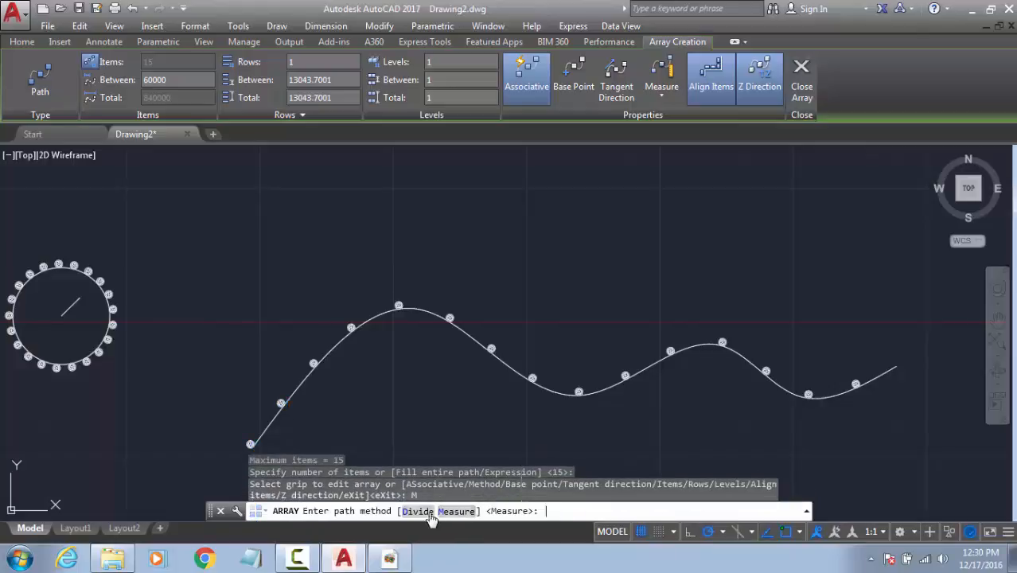
{"action": "left_click", "coordinate": [423, 507]}
{"action": "left_click", "coordinate": [720, 501]}
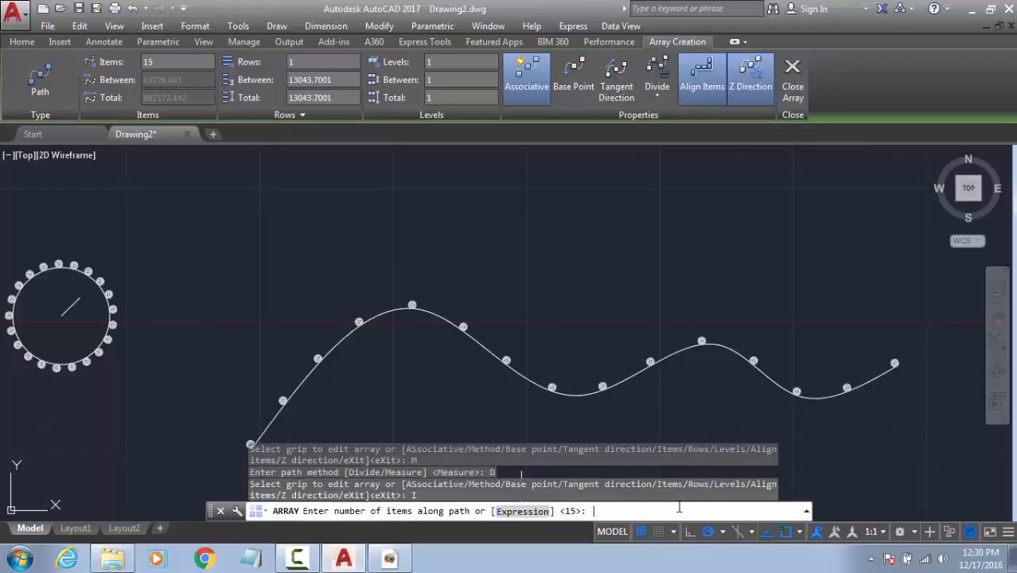
{"action": "key", "text": "Return"}
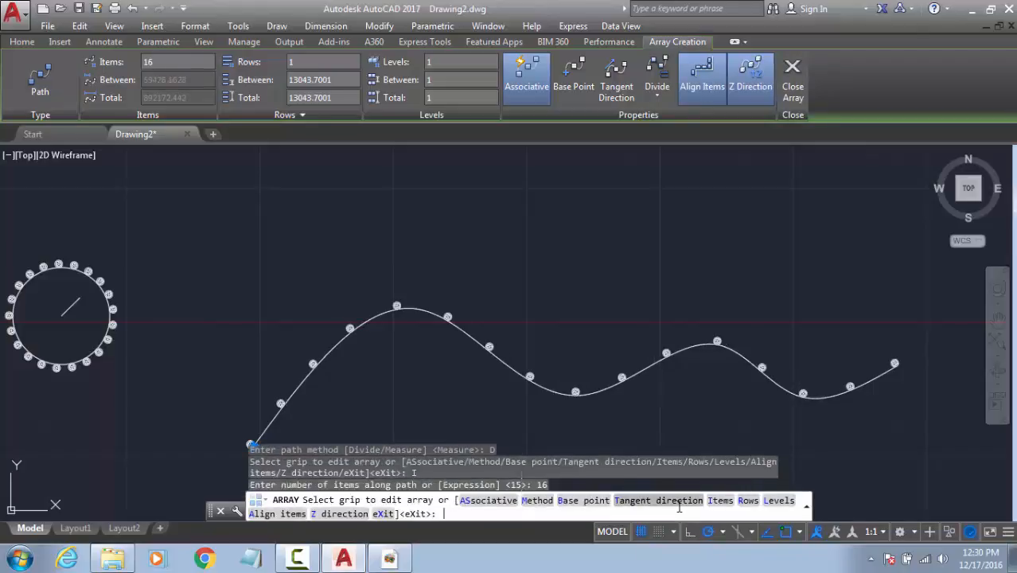
{"action": "key", "text": "Return"}
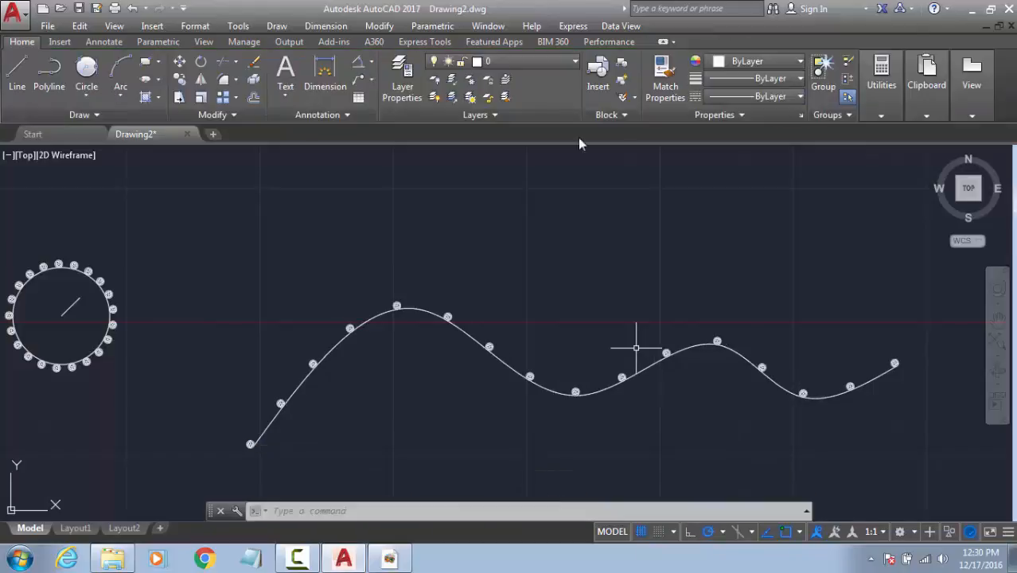
Step: Change the wavy path spline's color to orange, leaving the arrayed items as they are
{"action": "scroll", "coordinate": [666, 230], "scroll_direction": "down", "scroll_amount": 2}
{"action": "left_click", "coordinate": [707, 300]}
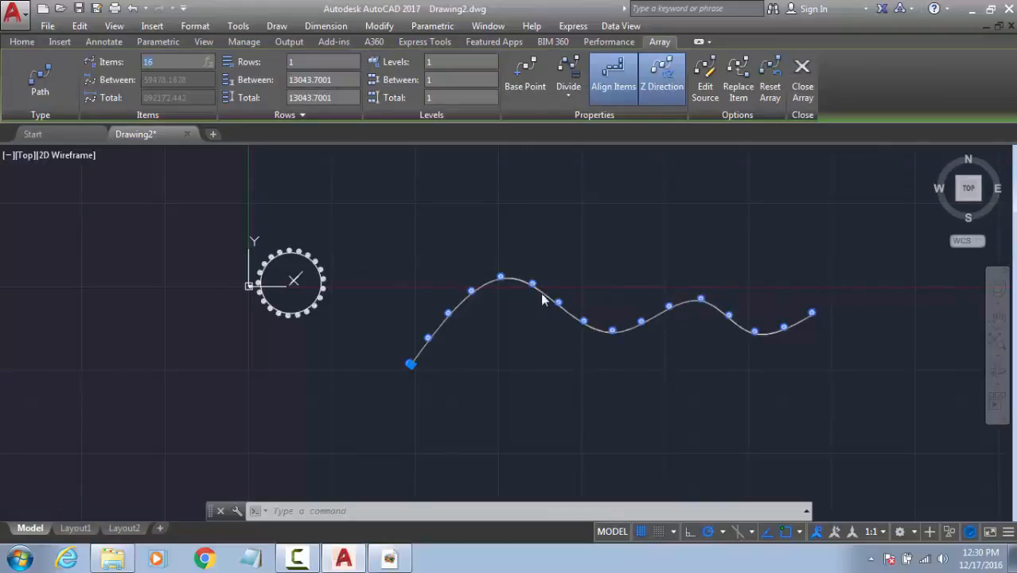
{"action": "key", "text": "Escape"}
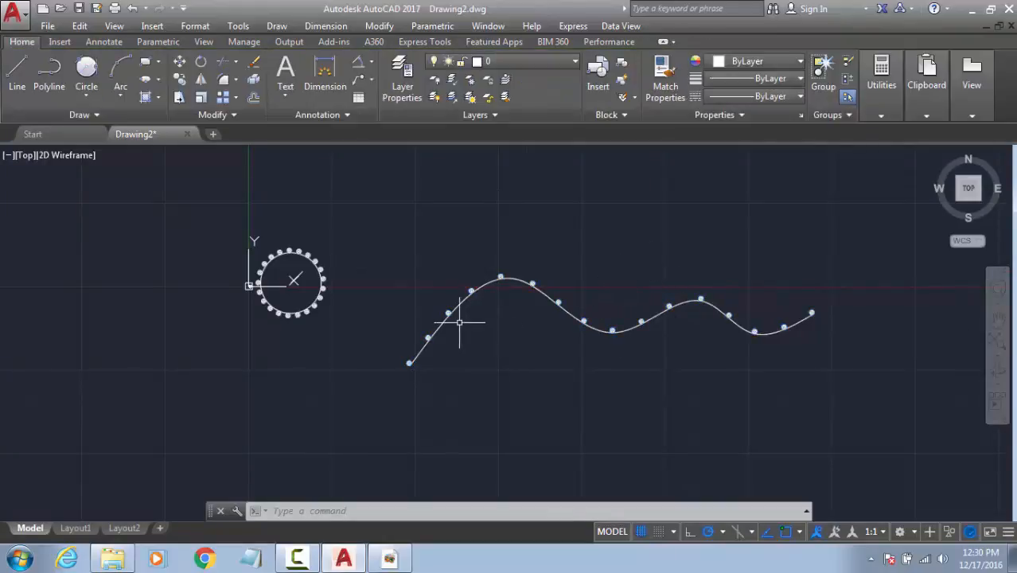
{"action": "left_click", "coordinate": [498, 280]}
{"action": "left_click", "coordinate": [756, 61]}
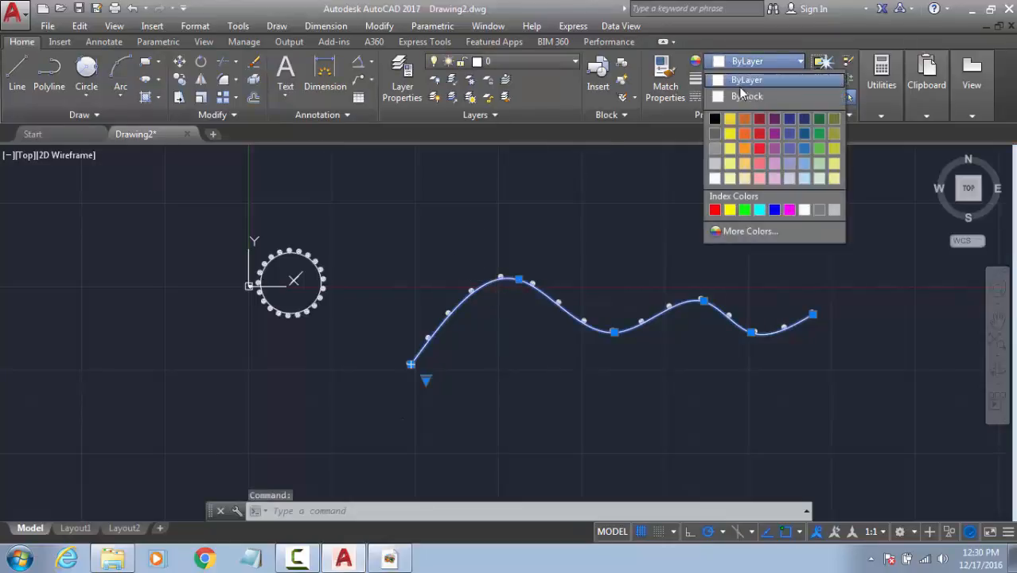
{"action": "left_click", "coordinate": [742, 121]}
{"action": "key", "text": "Escape"}
{"action": "key", "text": "Escape"}
{"action": "scroll", "coordinate": [278, 270], "scroll_direction": "up", "scroll_amount": 3}
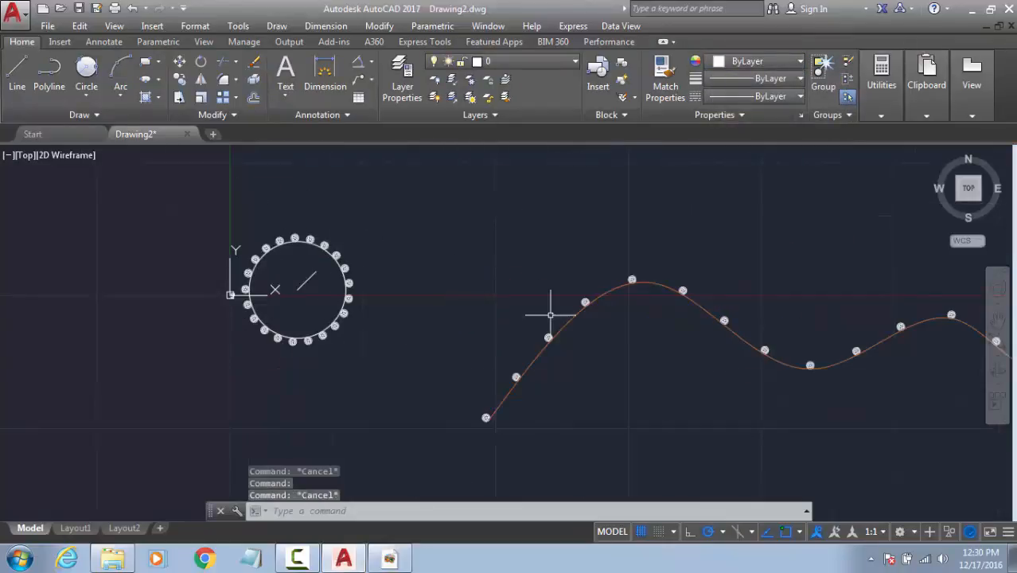
Step: Set the current lineweight for new objects to 1.40 mm
{"action": "left_click", "coordinate": [767, 78]}
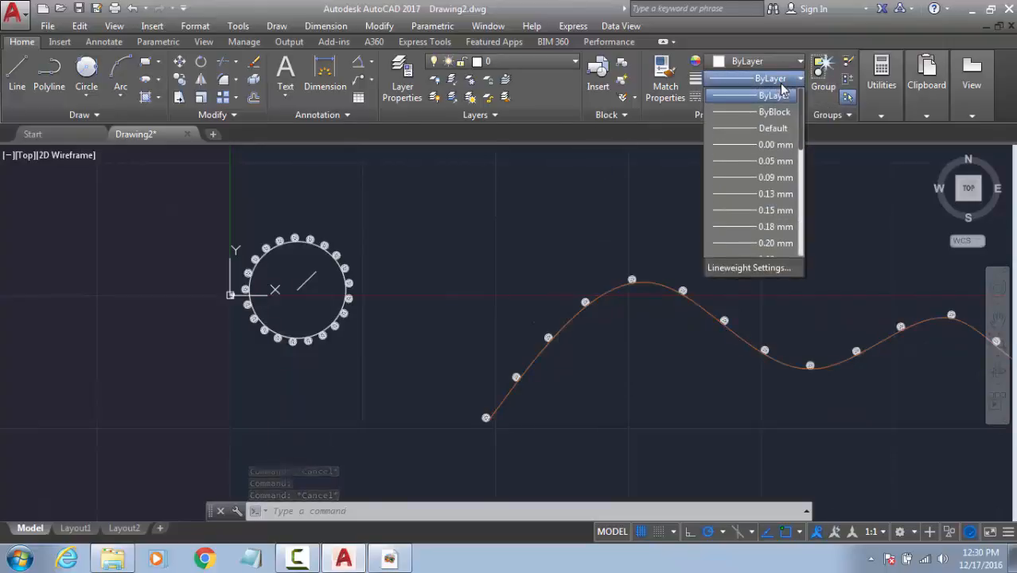
{"action": "left_click", "coordinate": [759, 210]}
{"action": "left_click", "coordinate": [752, 78]}
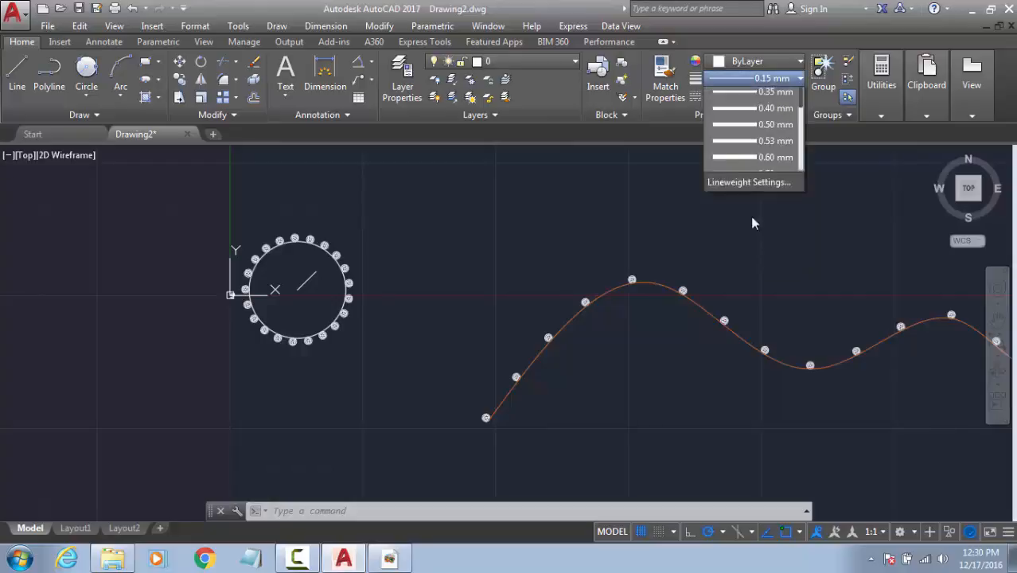
{"action": "scroll", "coordinate": [751, 223], "scroll_direction": "down", "scroll_amount": 3}
{"action": "left_click", "coordinate": [742, 212]}
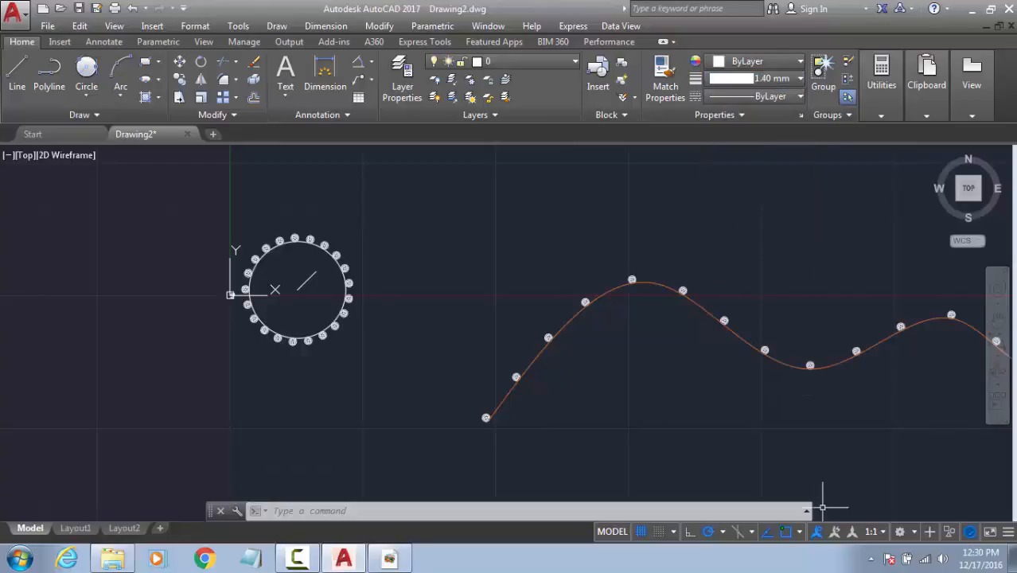
Step: Add the LineWeight toggle to the status bar and toggle the lineweight display twice, leaving it on
{"action": "left_click", "coordinate": [1007, 533]}
{"action": "left_click", "coordinate": [935, 231]}
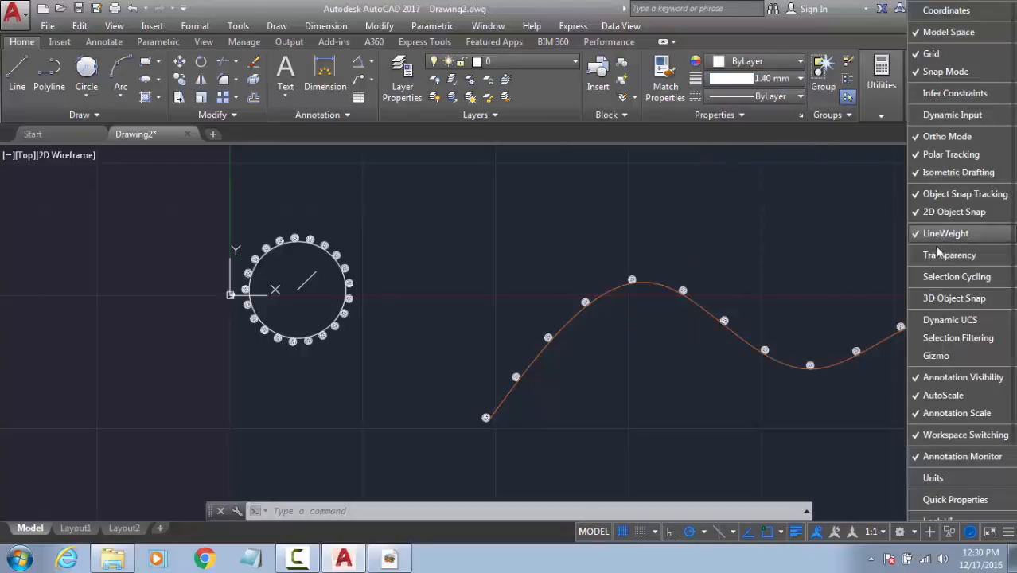
{"action": "left_click", "coordinate": [795, 531]}
{"action": "left_click", "coordinate": [794, 531]}
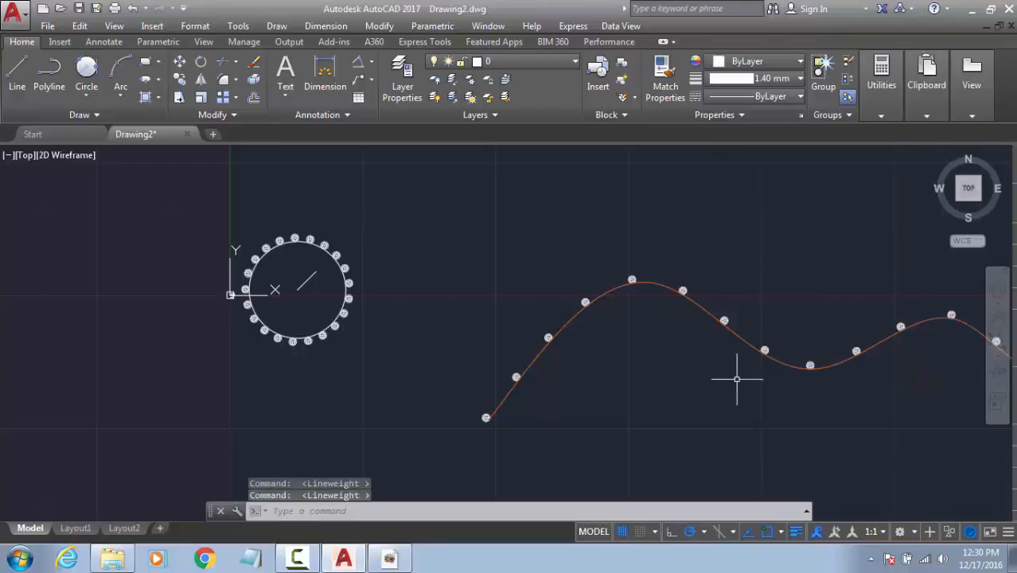
{"action": "key", "text": "Escape"}
{"action": "scroll", "coordinate": [672, 299], "scroll_direction": "up", "scroll_amount": 6}
{"action": "scroll", "coordinate": [557, 273], "scroll_direction": "down", "scroll_amount": 6}
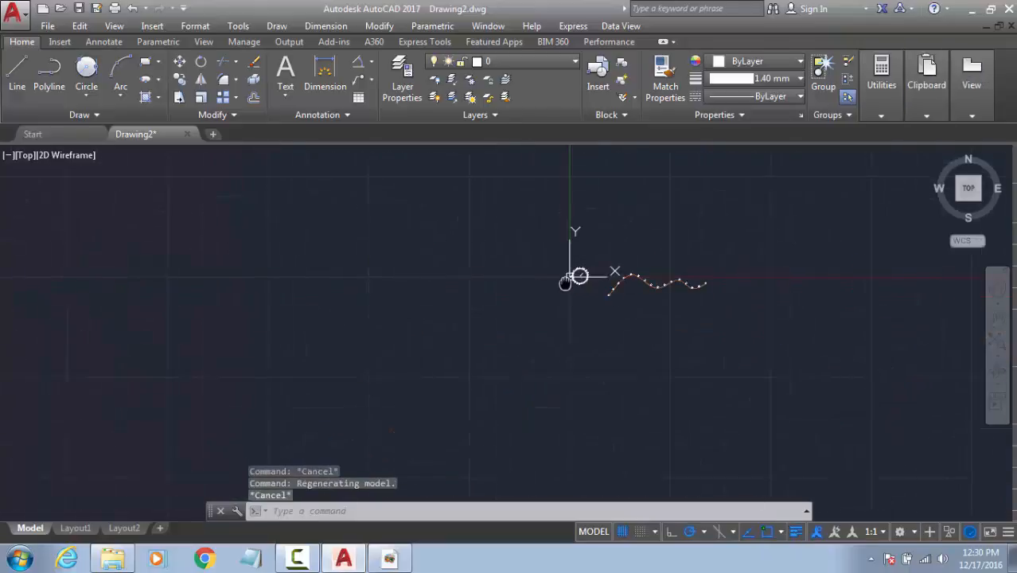
Step: Erase all objects in the drawing
{"action": "middle_click", "coordinate": [567, 279]}
{"action": "middle_click", "coordinate": [567, 279]}
{"action": "key", "text": "ctrl+a"}
{"action": "key", "text": "Delete"}
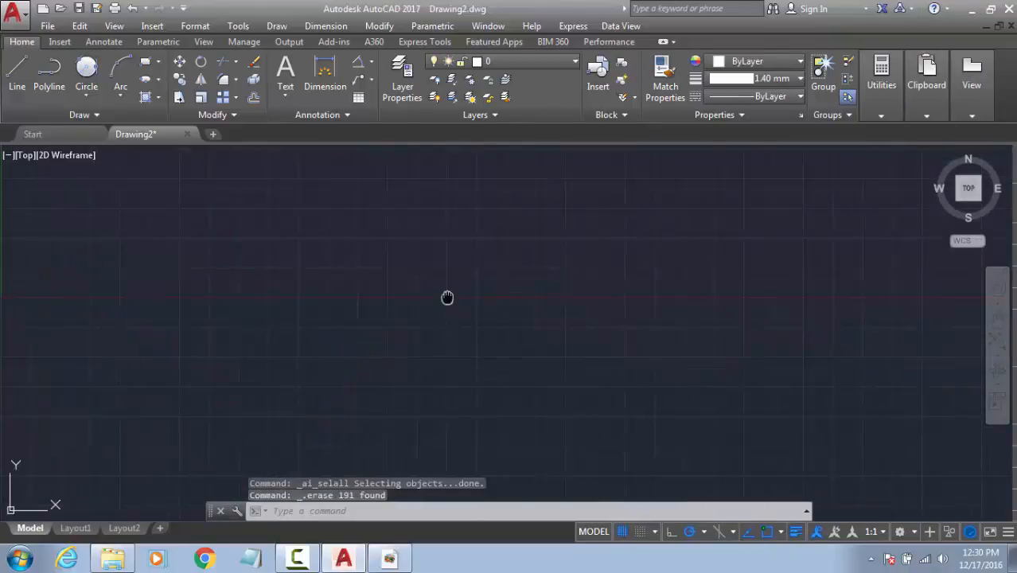
{"action": "middle_click", "coordinate": [446, 297]}
{"action": "middle_click", "coordinate": [446, 296]}
{"action": "key", "text": "Escape"}
{"action": "key", "text": "Escape"}
{"action": "key", "text": "Escape"}
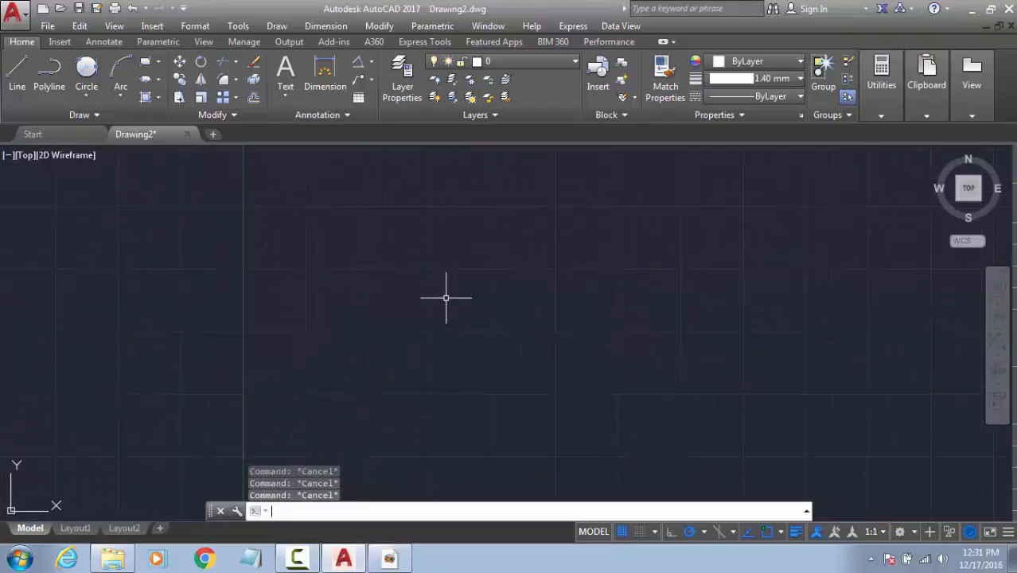
Step: Draw a rectangle with its first corner at 0,0 and the opposite corner at 50,50, and show it in full
{"action": "type", "text": "rec"}
{"action": "key", "text": "Return"}
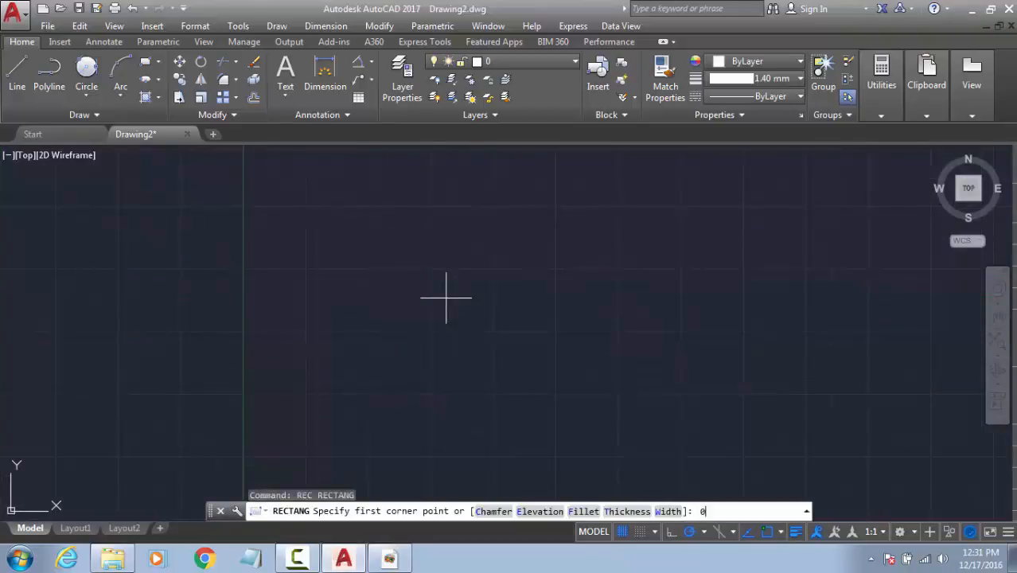
{"action": "type", "text": "0,0"}
{"action": "key", "text": "Return"}
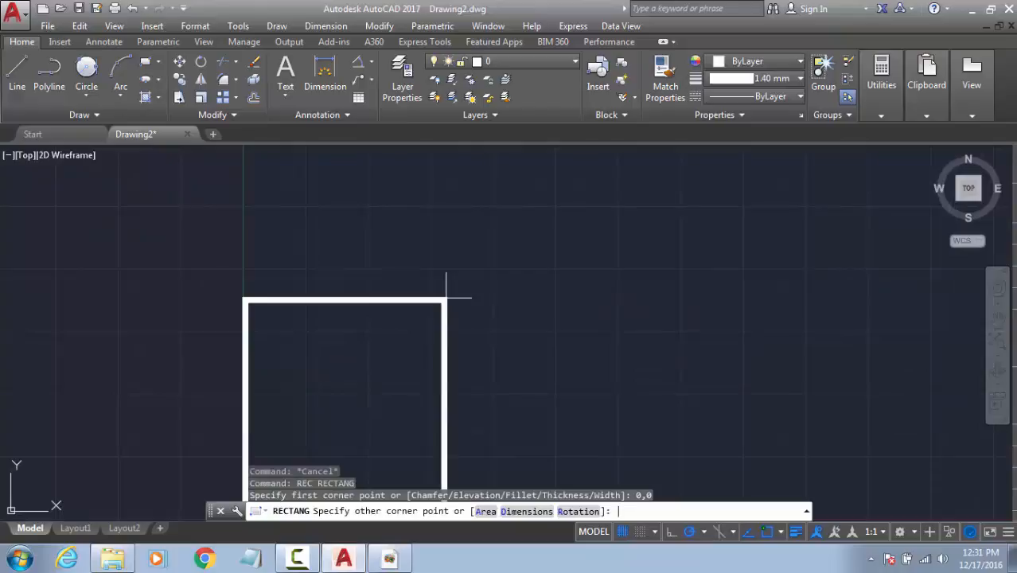
{"action": "type", "text": "50,50"}
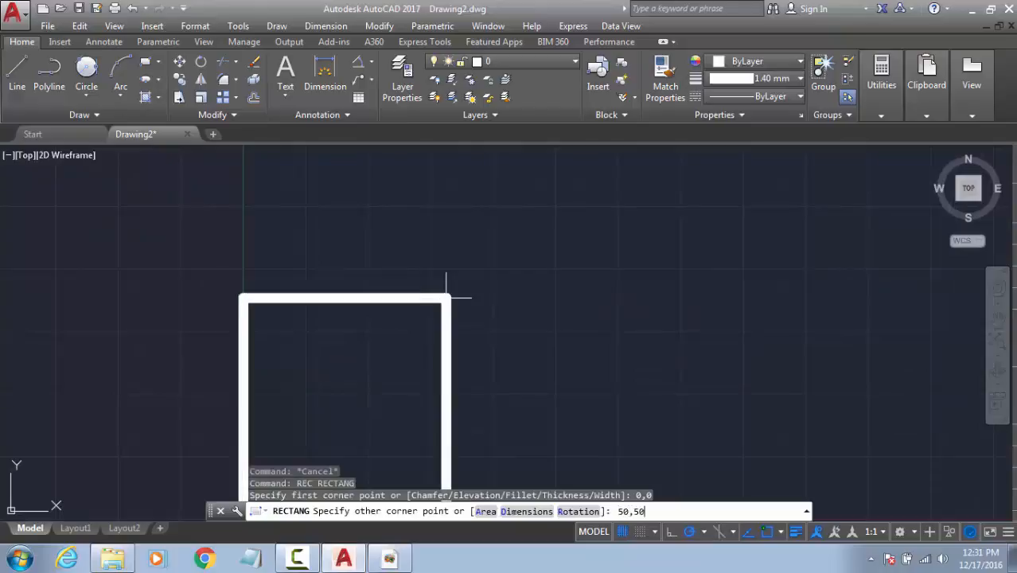
{"action": "key", "text": "Return"}
{"action": "middle_click", "coordinate": [227, 265]}
{"action": "middle_click", "coordinate": [226, 265]}
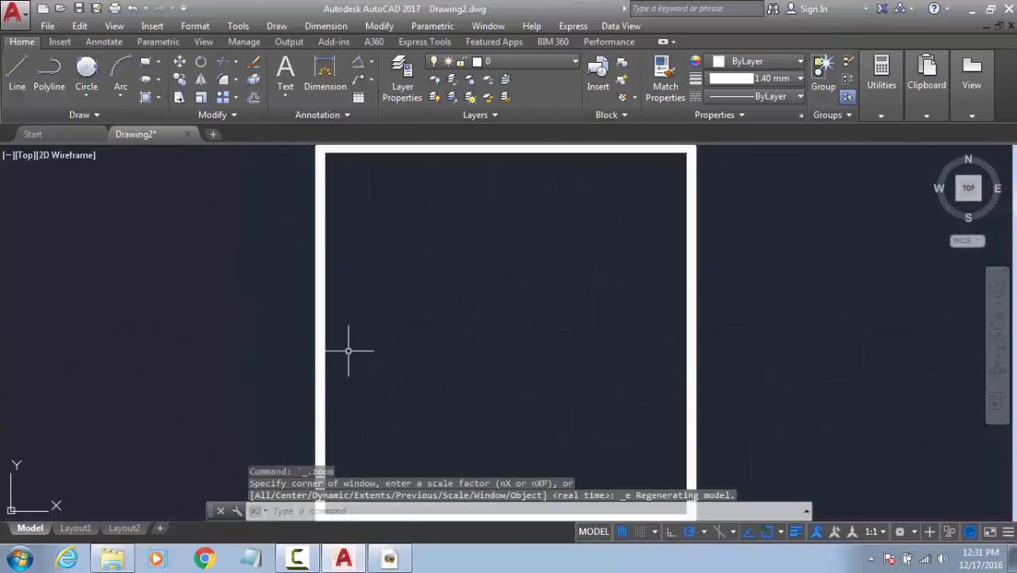
Step: Set the rectangle's lineweight to 0.20 mm
{"action": "left_click_drag", "start_coordinate": [347, 350], "coordinate": [227, 409]}
{"action": "left_click", "coordinate": [772, 78]}
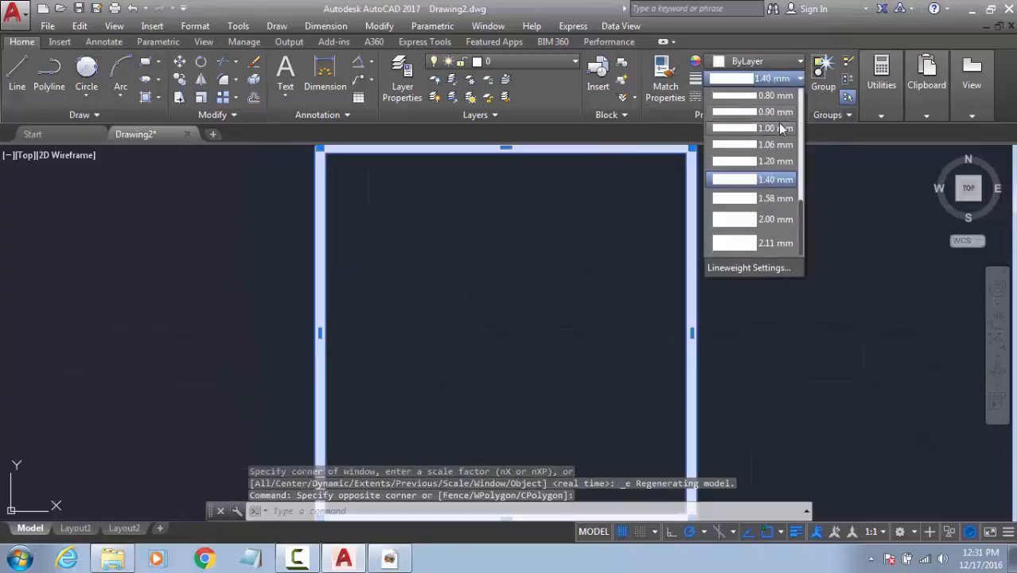
{"action": "scroll", "coordinate": [780, 128], "scroll_direction": "up", "scroll_amount": 6}
{"action": "scroll", "coordinate": [763, 215], "scroll_direction": "down", "scroll_amount": 3}
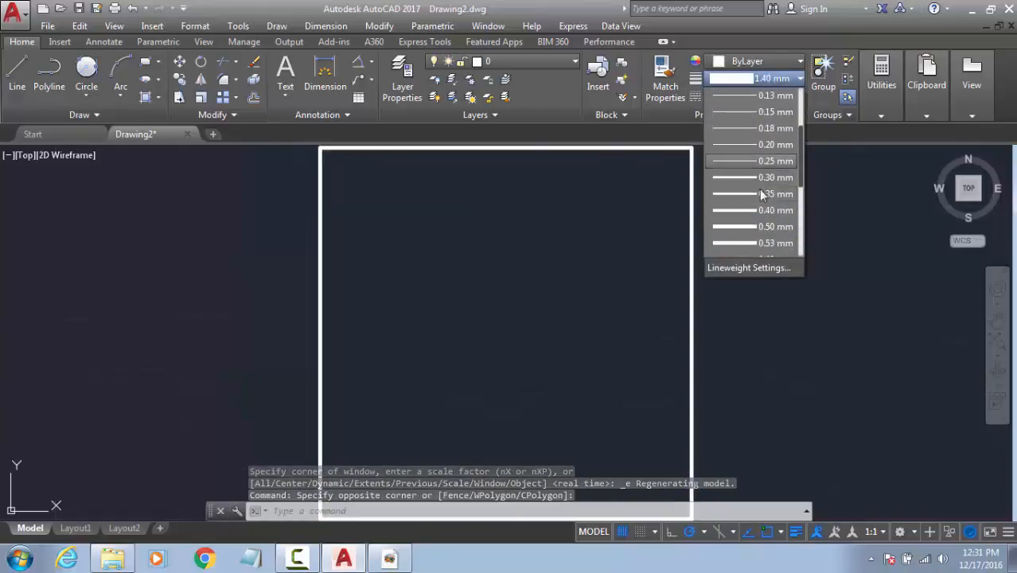
{"action": "left_click", "coordinate": [757, 143]}
{"action": "scroll", "coordinate": [536, 211], "scroll_direction": "down", "scroll_amount": 4}
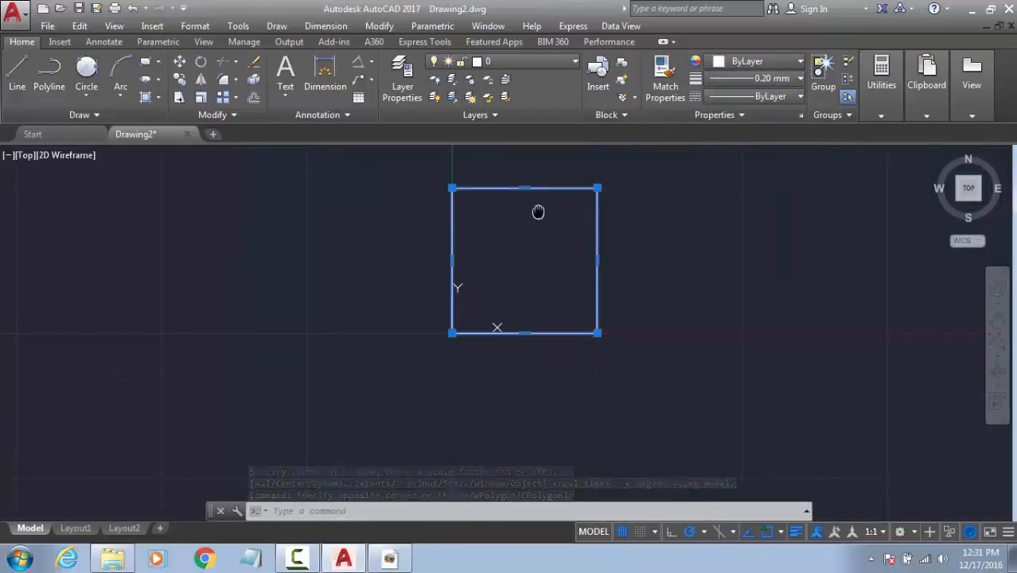
{"action": "key", "text": "Escape"}
Step: Reset the current lineweight for new objects to ByLayer
{"action": "left_click", "coordinate": [756, 78]}
{"action": "scroll", "coordinate": [751, 103], "scroll_direction": "up", "scroll_amount": 5}
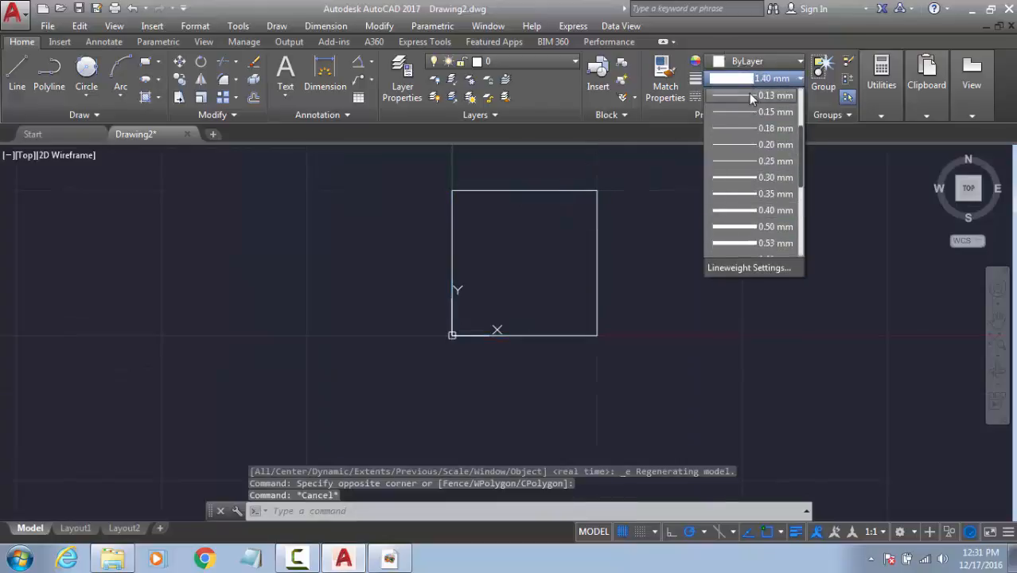
{"action": "left_click", "coordinate": [752, 96]}
{"action": "key", "text": "Escape"}
{"action": "key", "text": "Escape"}
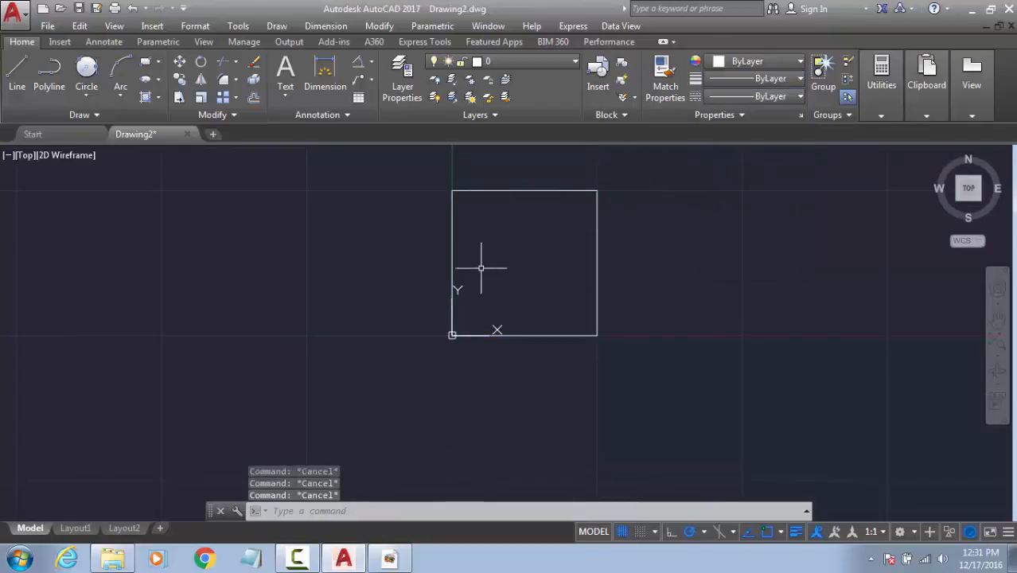
{"action": "middle_click_drag", "start_coordinate": [470, 270], "coordinate": [311, 291]}
{"action": "type", "text": "s"}
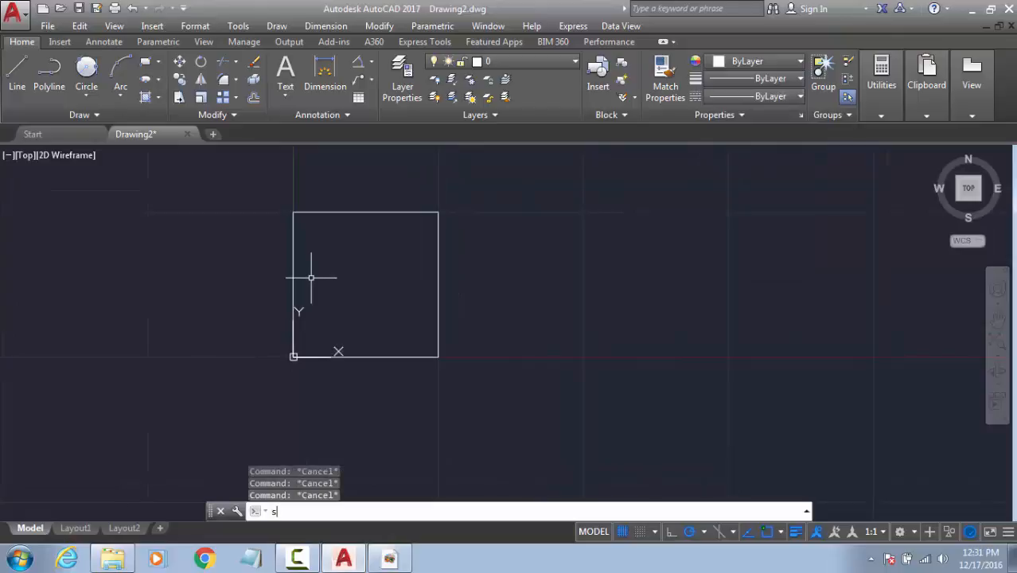
{"action": "type", "text": "pl"}
{"action": "key", "text": "Return"}
{"action": "left_click", "coordinate": [490, 329]}
{"action": "left_click", "coordinate": [590, 240]}
{"action": "left_click", "coordinate": [832, 350]}
{"action": "left_click", "coordinate": [870, 240]}
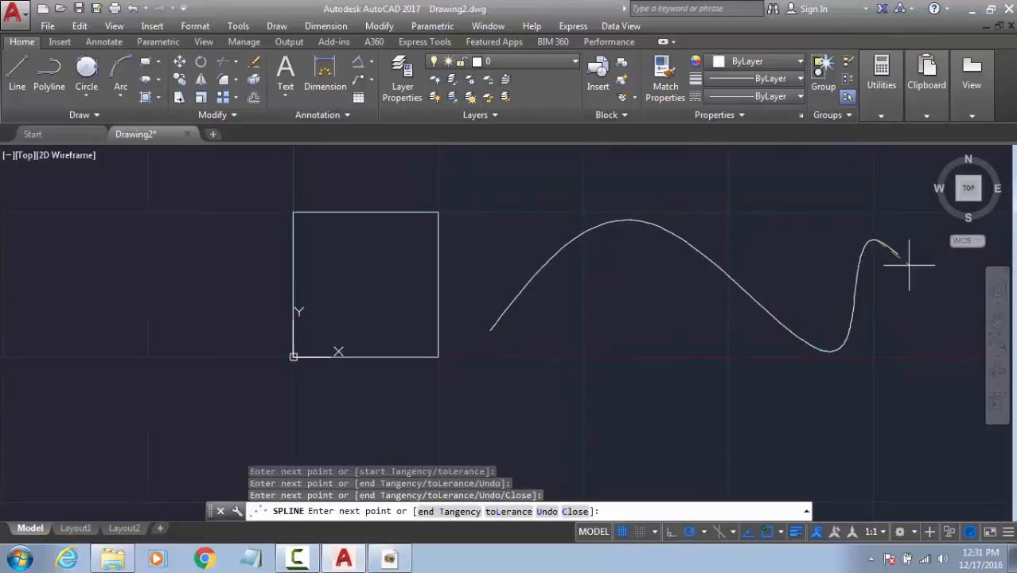
{"action": "left_click", "coordinate": [933, 295]}
{"action": "key", "text": "Escape"}
{"action": "key", "text": "Return"}
{"action": "left_click", "coordinate": [434, 345]}
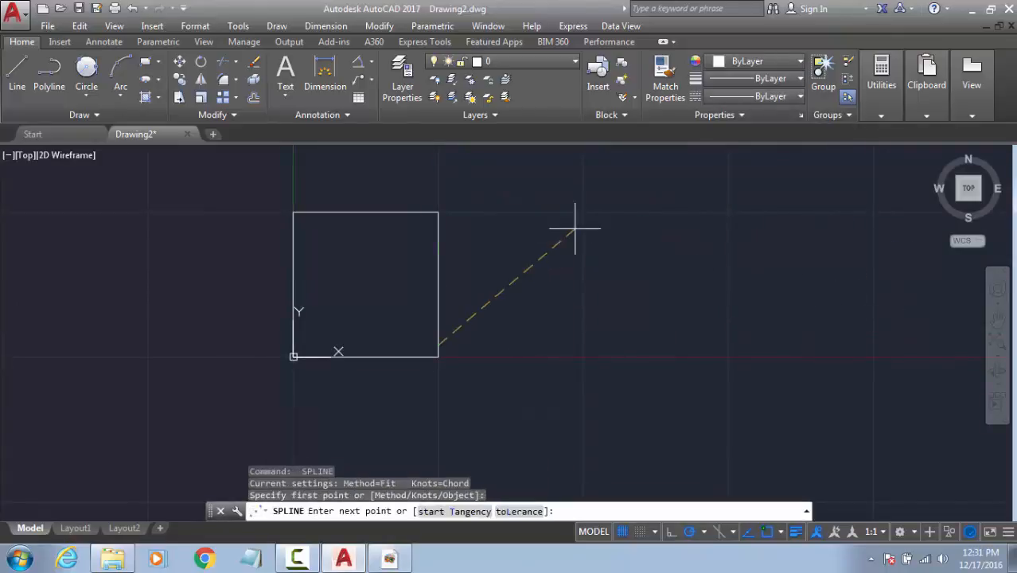
{"action": "key", "text": "Escape"}
Step: Draw a wavy five-point spline to the right of the square
{"action": "key", "text": "Return"}
{"action": "left_click", "coordinate": [561, 309]}
{"action": "left_click", "coordinate": [657, 226]}
{"action": "left_click", "coordinate": [793, 329]}
{"action": "left_click", "coordinate": [832, 241]}
{"action": "left_click", "coordinate": [870, 273]}
{"action": "key", "text": "Return"}
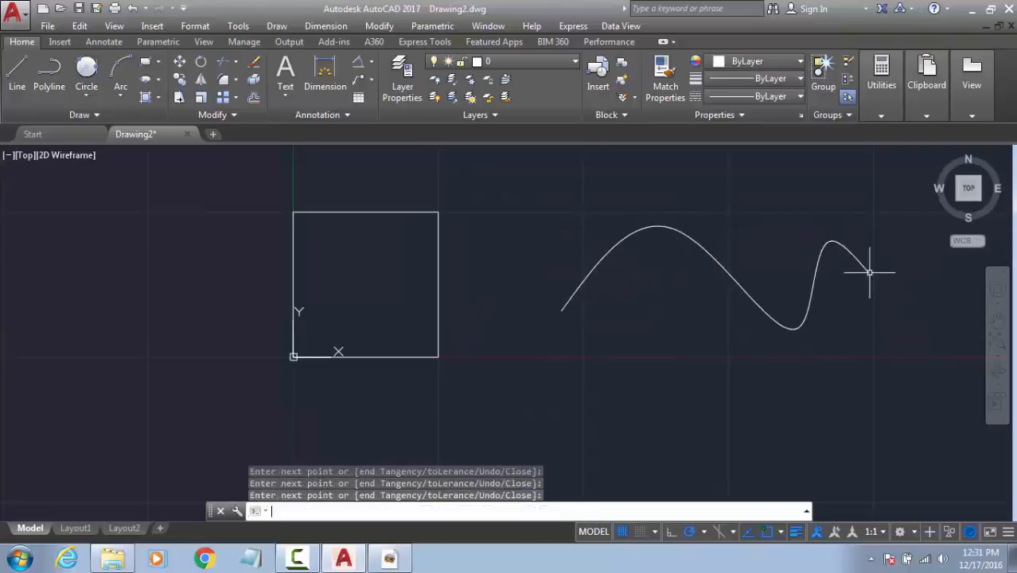
Step: Give the square the orange color 205,105,40 and a lineweight of 0.50 mm
{"action": "middle_click_drag", "start_coordinate": [460, 269], "coordinate": [516, 245]}
{"action": "left_click", "coordinate": [516, 245]}
{"action": "left_click", "coordinate": [397, 275]}
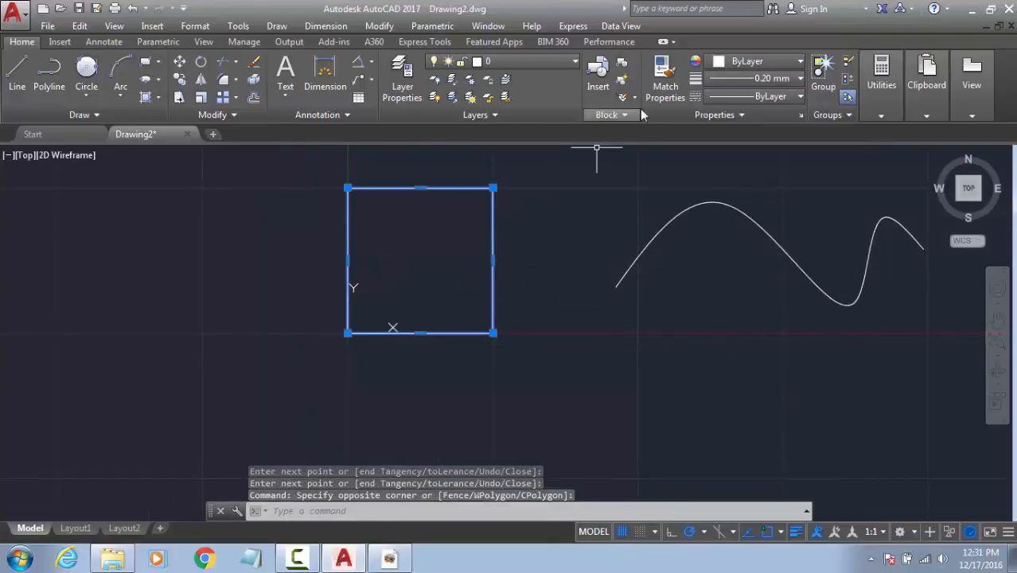
{"action": "left_click", "coordinate": [740, 62]}
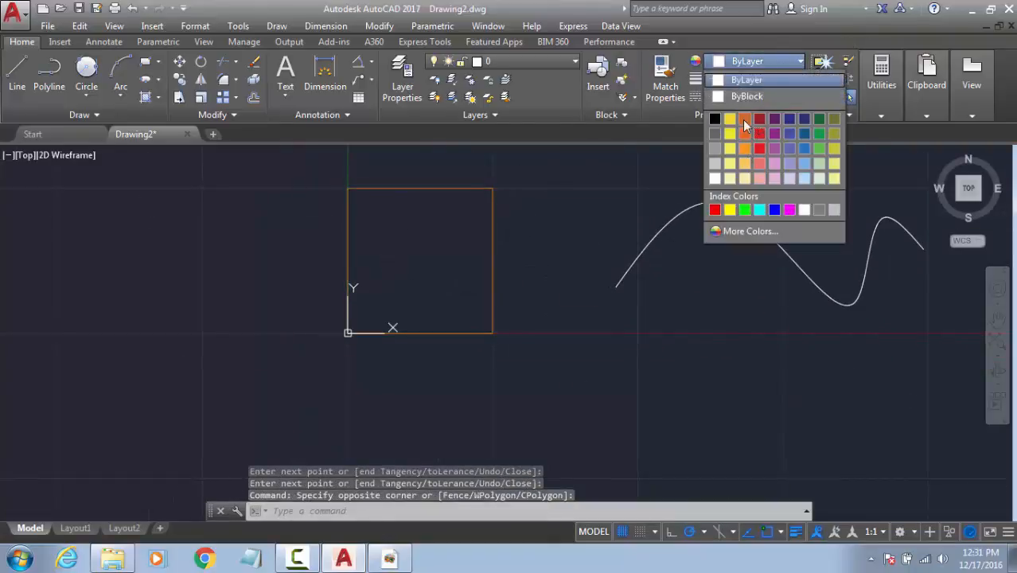
{"action": "left_click", "coordinate": [744, 119]}
{"action": "left_click", "coordinate": [752, 78]}
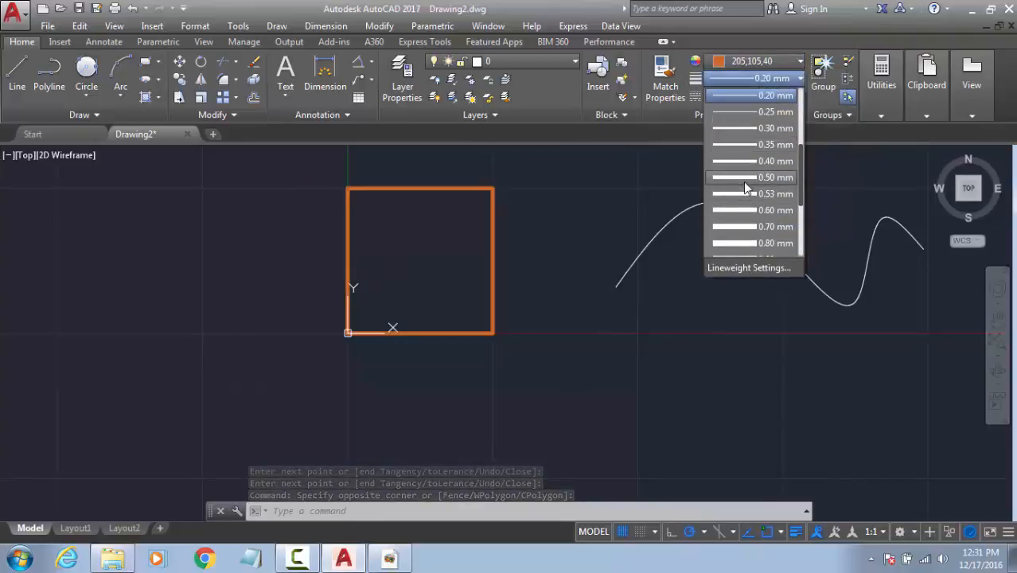
{"action": "left_click", "coordinate": [743, 182]}
{"action": "key", "text": "Escape"}
Step: Regenerate the drawing with both the square and the spline in view
{"action": "middle_click_drag", "start_coordinate": [548, 243], "coordinate": [311, 269]}
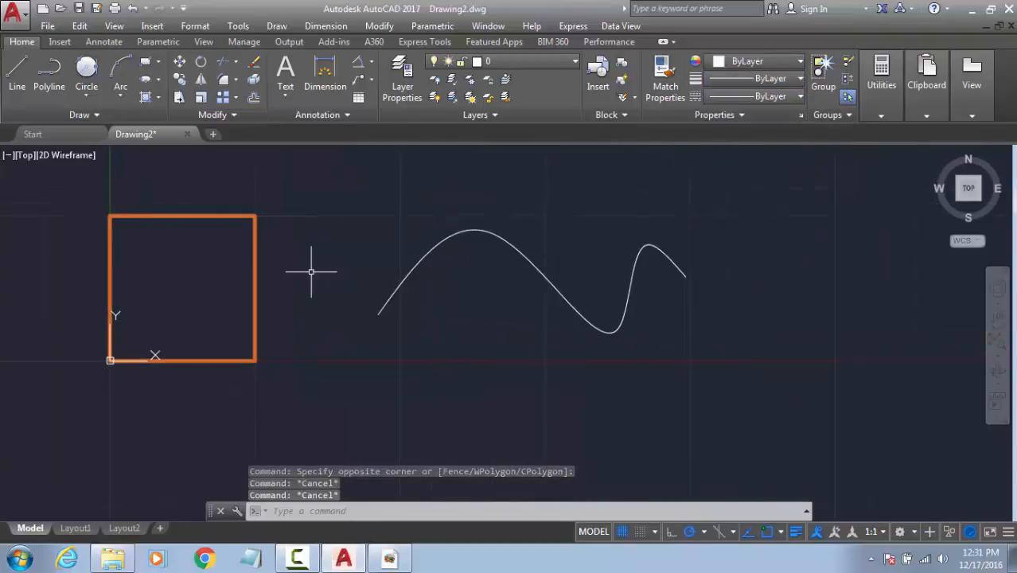
{"action": "type", "text": "re"}
{"action": "key", "text": "Return"}
{"action": "left_click", "coordinate": [479, 231]}
{"action": "left_click", "coordinate": [595, 294]}
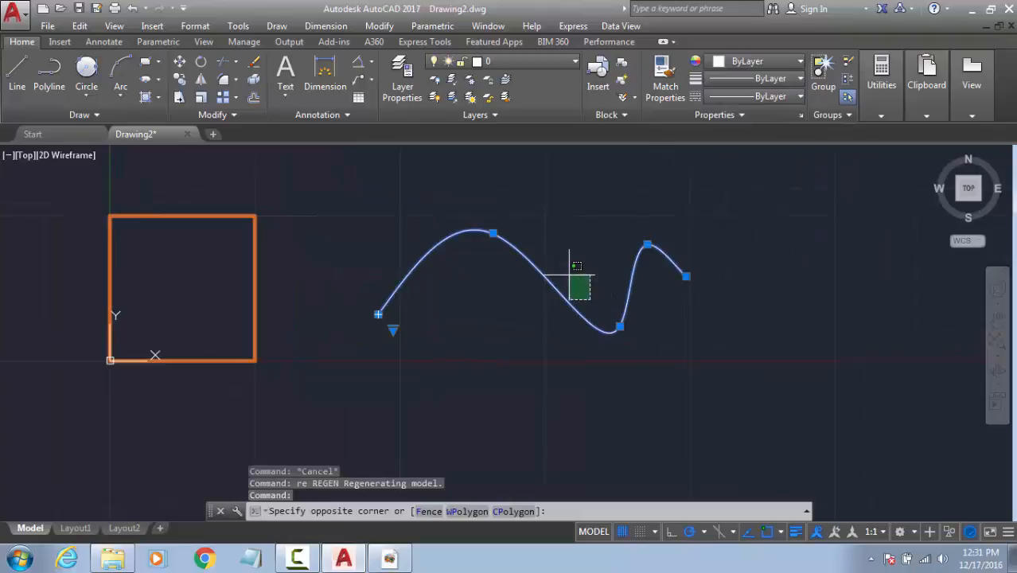
{"action": "key", "text": "Escape"}
{"action": "key", "text": "Escape"}
Step: Draw a rectangle over the right-hand end of the wavy spline
{"action": "type", "text": "rec"}
{"action": "key", "text": "Return"}
{"action": "left_click", "coordinate": [595, 247]}
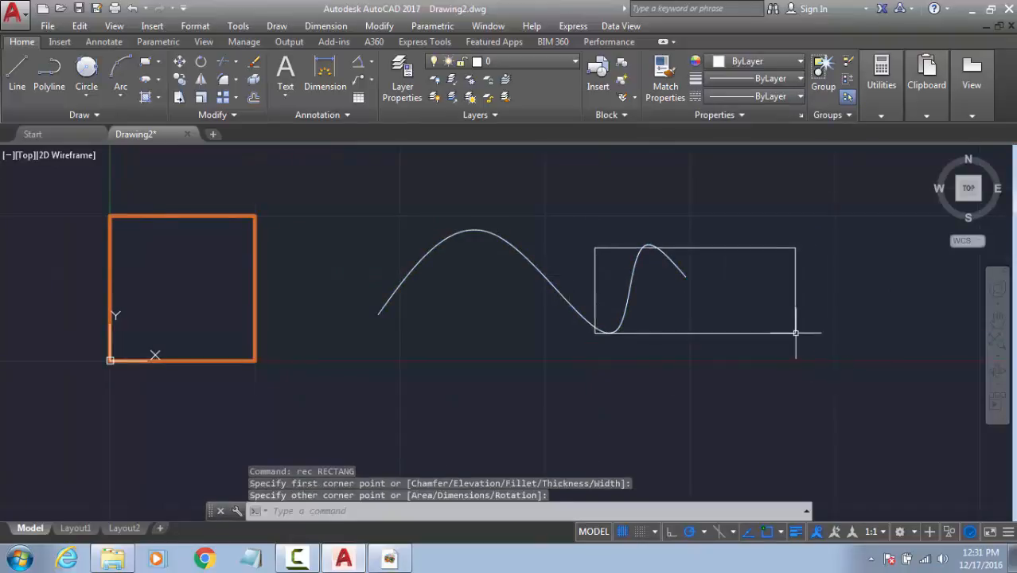
Step: Draw a large circle around the new rectangle, centred inside the rectangle
{"action": "left_click", "coordinate": [795, 333]}
{"action": "type", "text": "c"}
{"action": "key", "text": "Return"}
{"action": "left_click", "coordinate": [722, 292]}
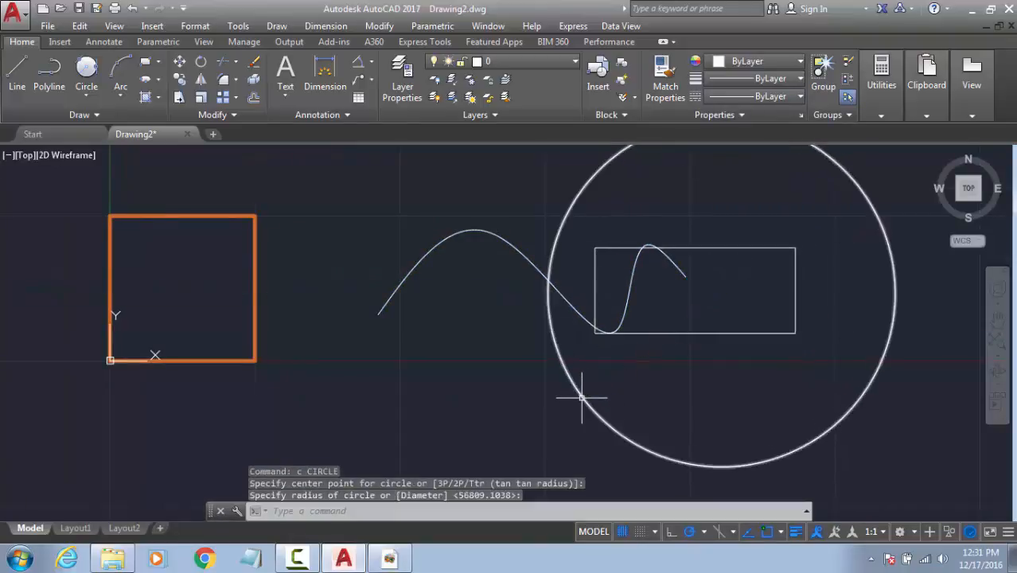
{"action": "left_click", "coordinate": [582, 397]}
Step: Draw two connected line segments inside the circle, crossing the rectangle diagonally and bending at an upper peak
{"action": "type", "text": "l"}
{"action": "key", "text": "Return"}
{"action": "left_click", "coordinate": [605, 383]}
{"action": "left_click", "coordinate": [733, 200]}
{"action": "left_click", "coordinate": [831, 247]}
{"action": "key", "text": "Escape"}
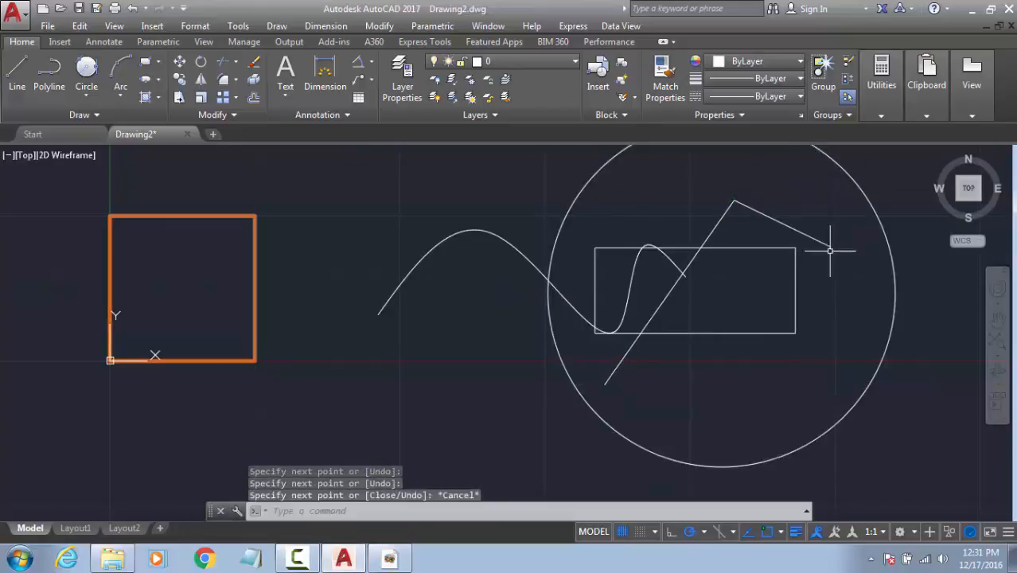
{"action": "key", "text": "Escape"}
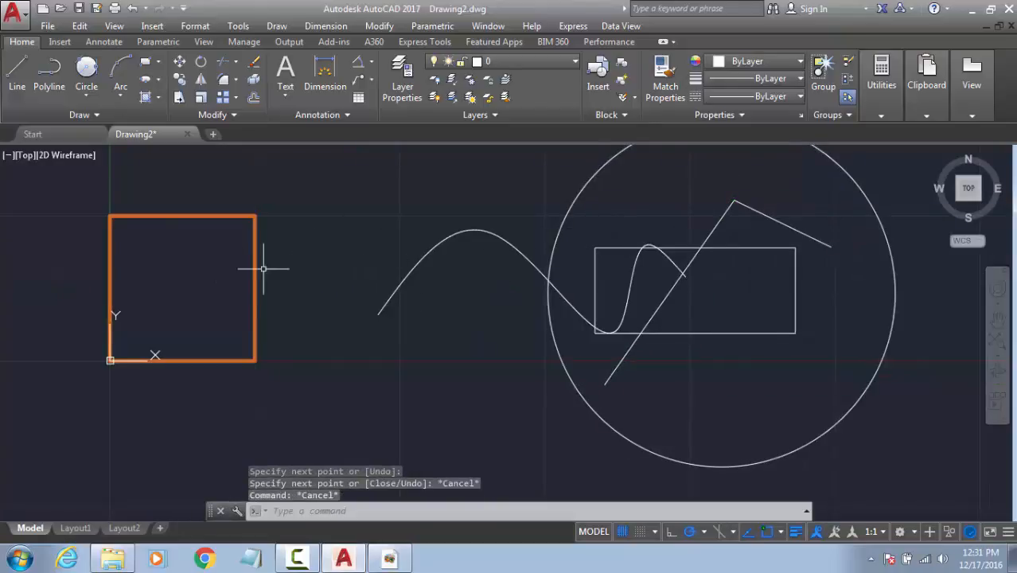
Step: Match the orange square's properties onto the circle and the two line segments with Match Properties
{"action": "left_click", "coordinate": [289, 249]}
{"action": "left_click", "coordinate": [190, 306]}
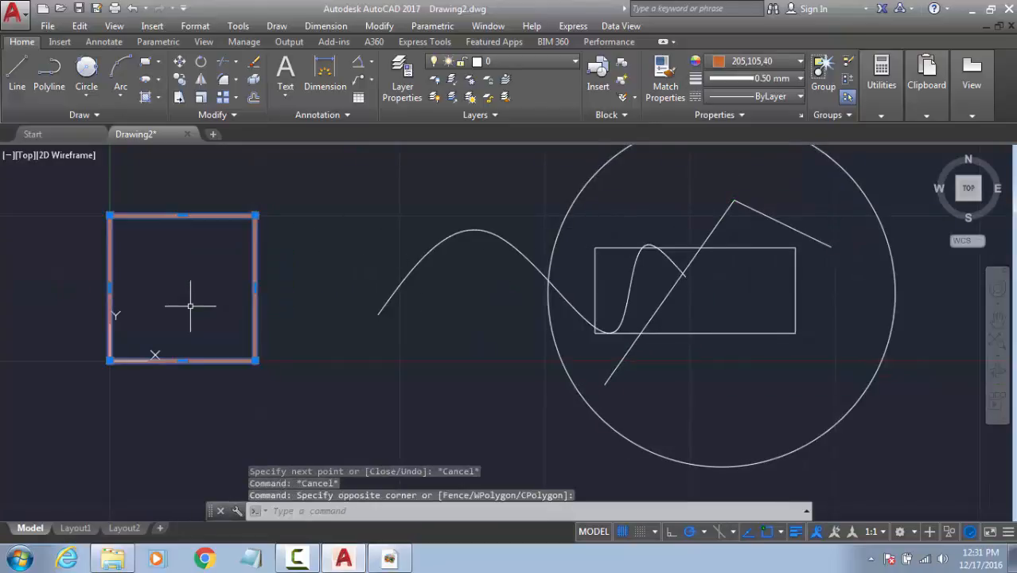
{"action": "type", "text": "Ma"}
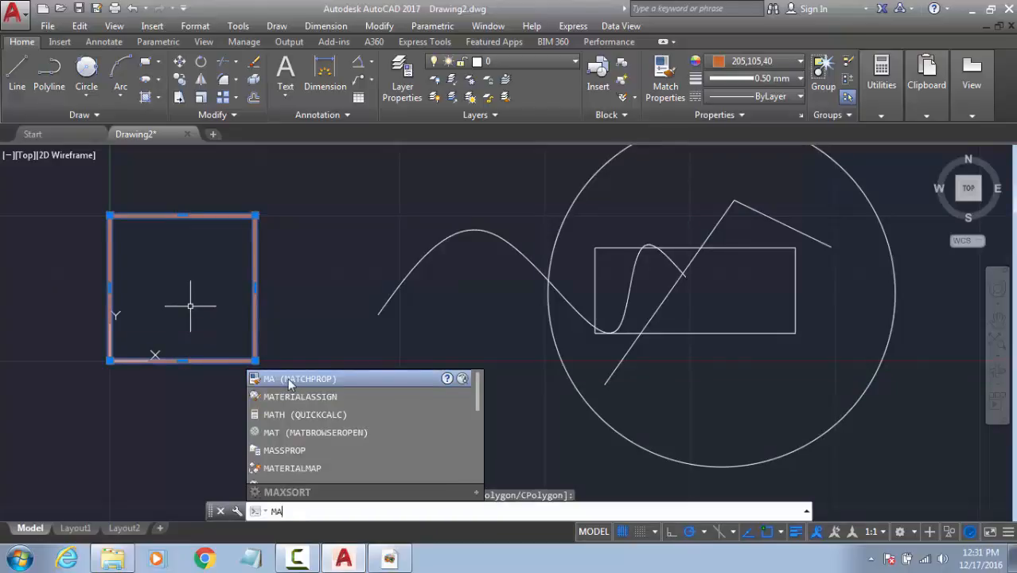
{"action": "key", "text": "Escape"}
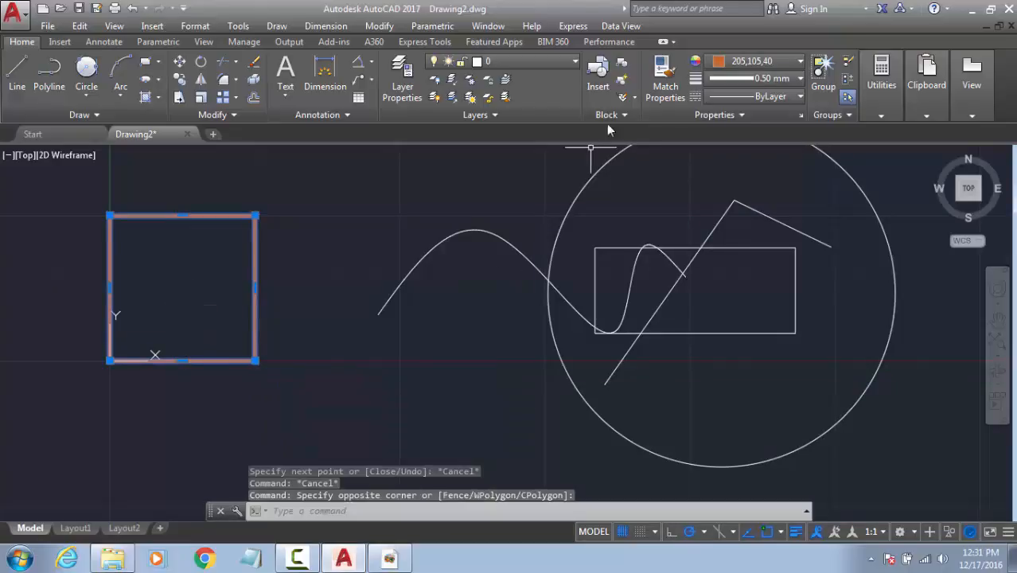
{"action": "left_click", "coordinate": [667, 78]}
{"action": "scroll", "coordinate": [501, 266], "scroll_direction": "down", "scroll_amount": 2}
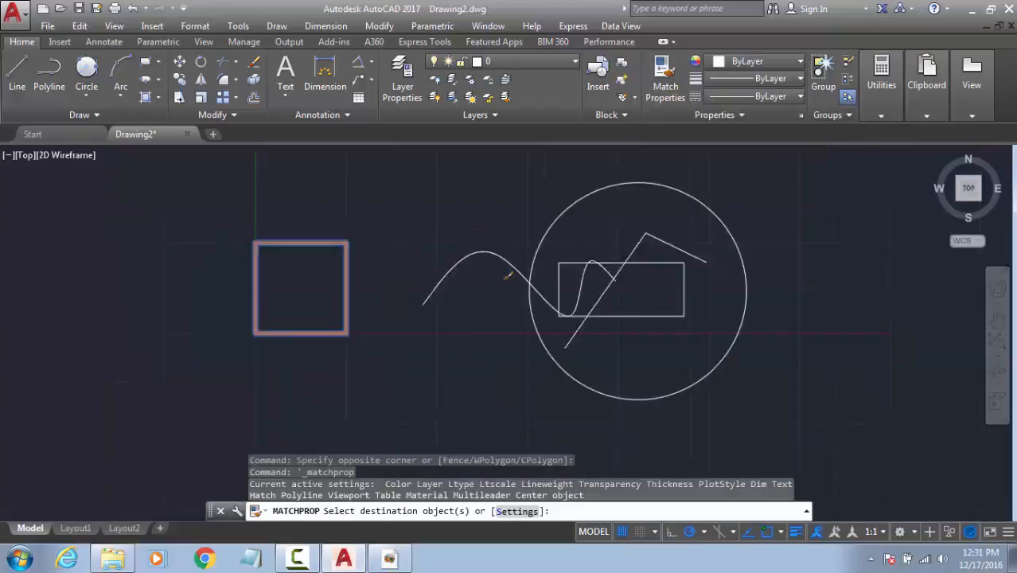
{"action": "scroll", "coordinate": [506, 276], "scroll_direction": "down", "scroll_amount": 3}
{"action": "left_click", "coordinate": [694, 221]}
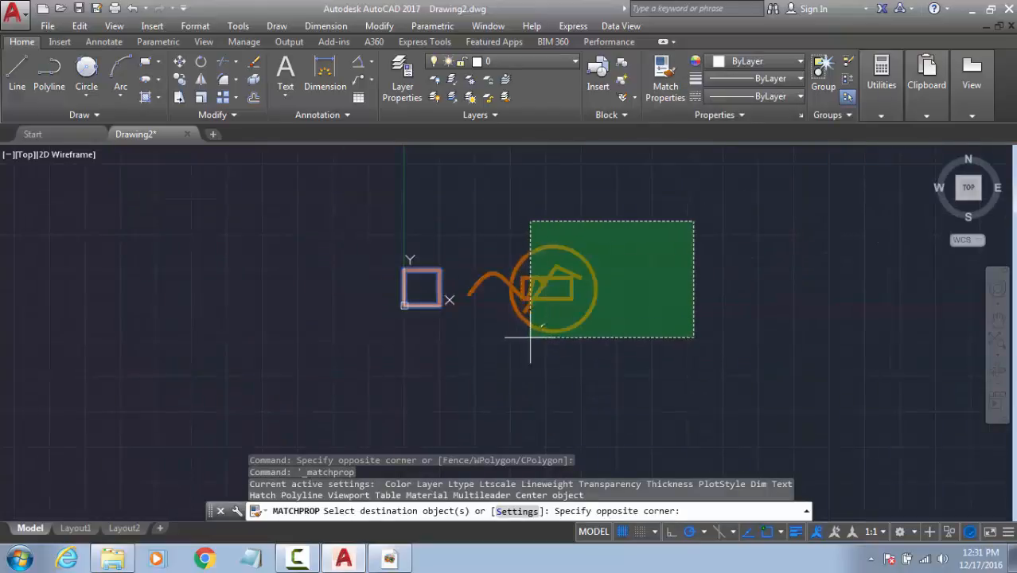
{"action": "left_click", "coordinate": [561, 257]}
Step: Extend the property matching to the wavy spline and the white rectangle, and end Match Properties
{"action": "scroll", "coordinate": [568, 275], "scroll_direction": "up", "scroll_amount": 5}
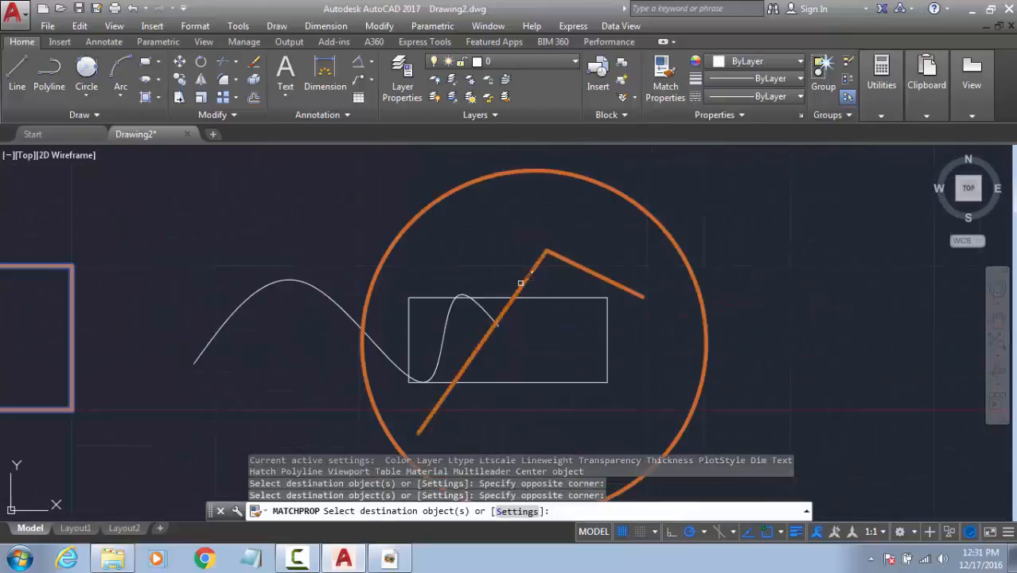
{"action": "left_click", "coordinate": [534, 291]}
{"action": "left_click", "coordinate": [519, 322]}
{"action": "scroll", "coordinate": [521, 326], "scroll_direction": "down", "scroll_amount": 5}
{"action": "left_click", "coordinate": [643, 230]}
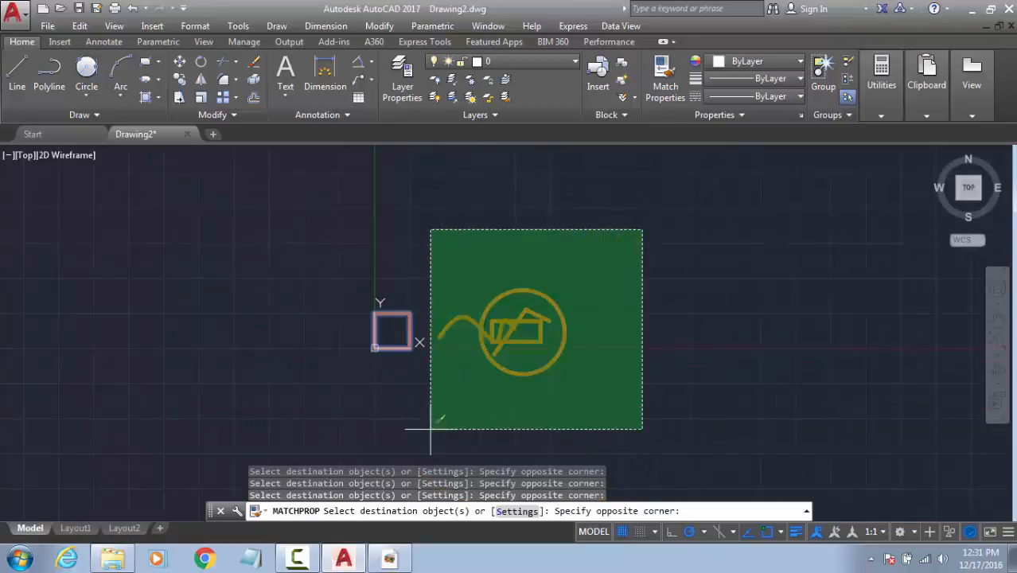
{"action": "left_click", "coordinate": [431, 429]}
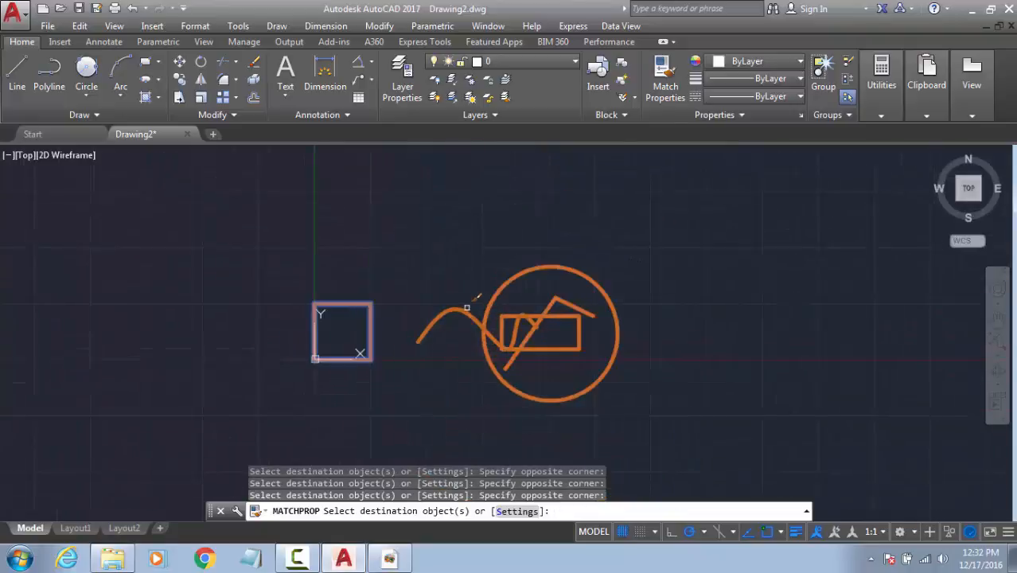
{"action": "key", "text": "Escape"}
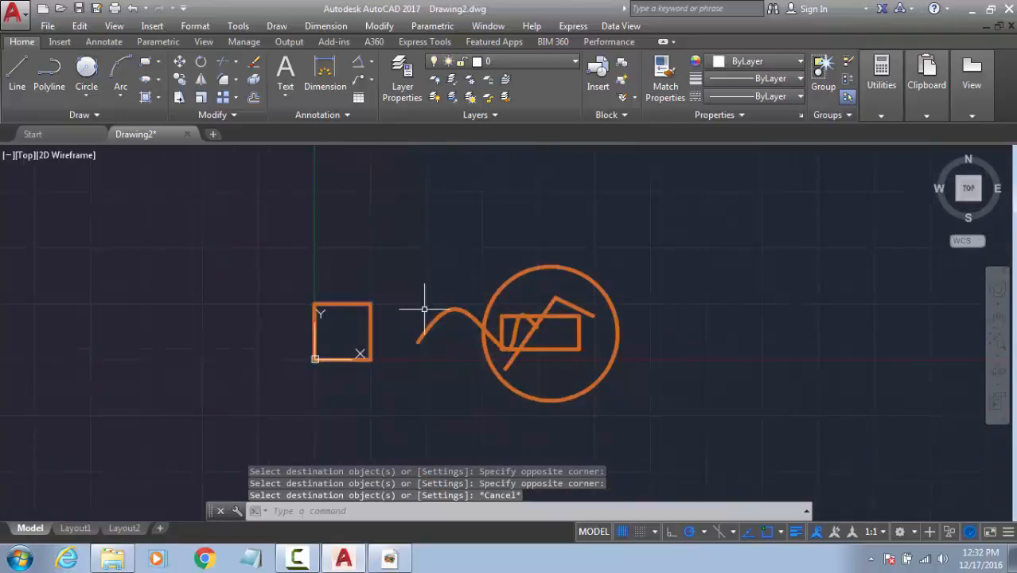
Step: Set the wavy spline's lineweight to ByBlock and check its properties
{"action": "left_click_drag", "start_coordinate": [432, 313], "coordinate": [414, 338]}
{"action": "left_click", "coordinate": [774, 63]}
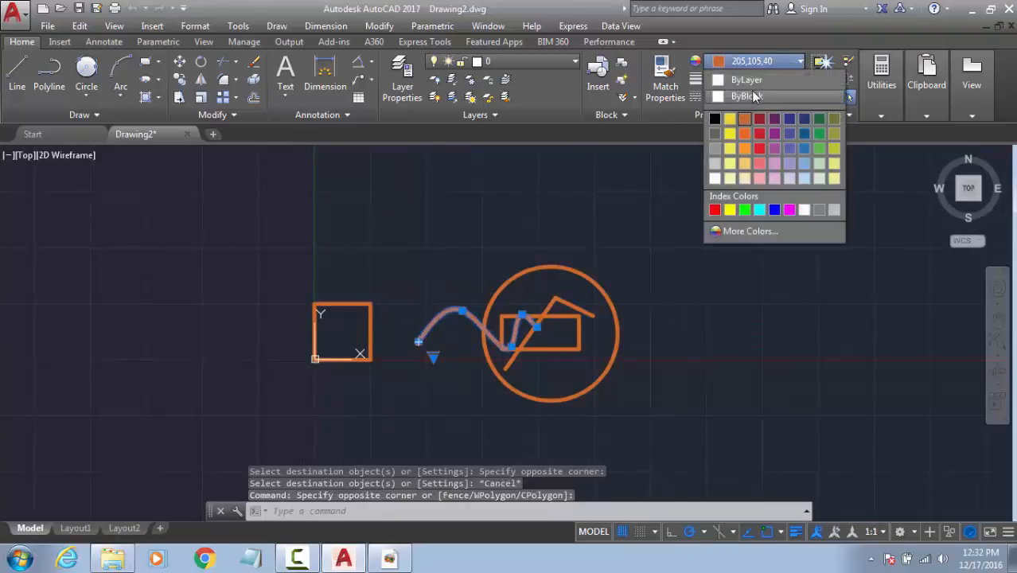
{"action": "key", "text": "Escape"}
{"action": "left_click", "coordinate": [737, 82]}
{"action": "left_click", "coordinate": [737, 86]}
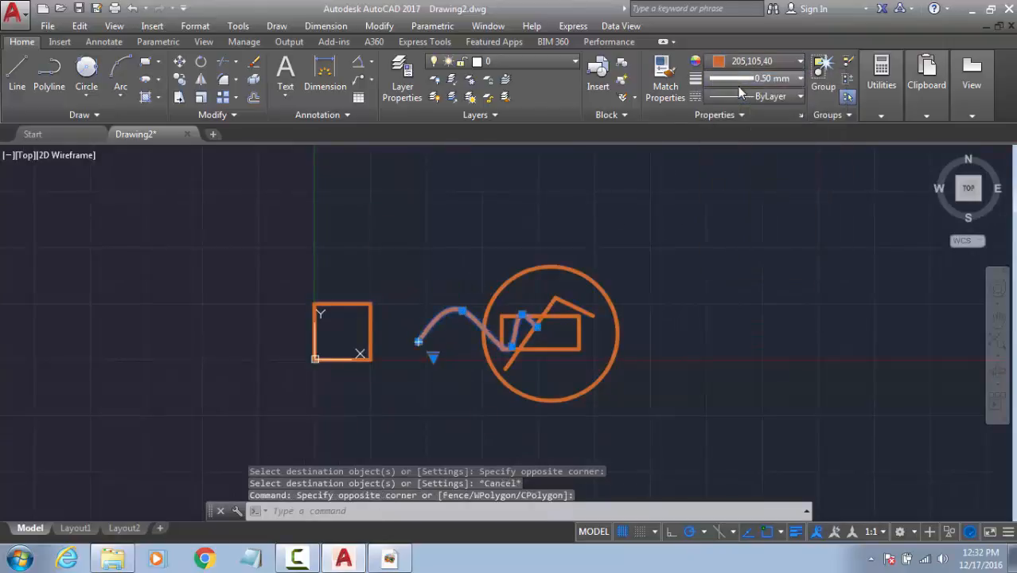
{"action": "left_click", "coordinate": [737, 86]}
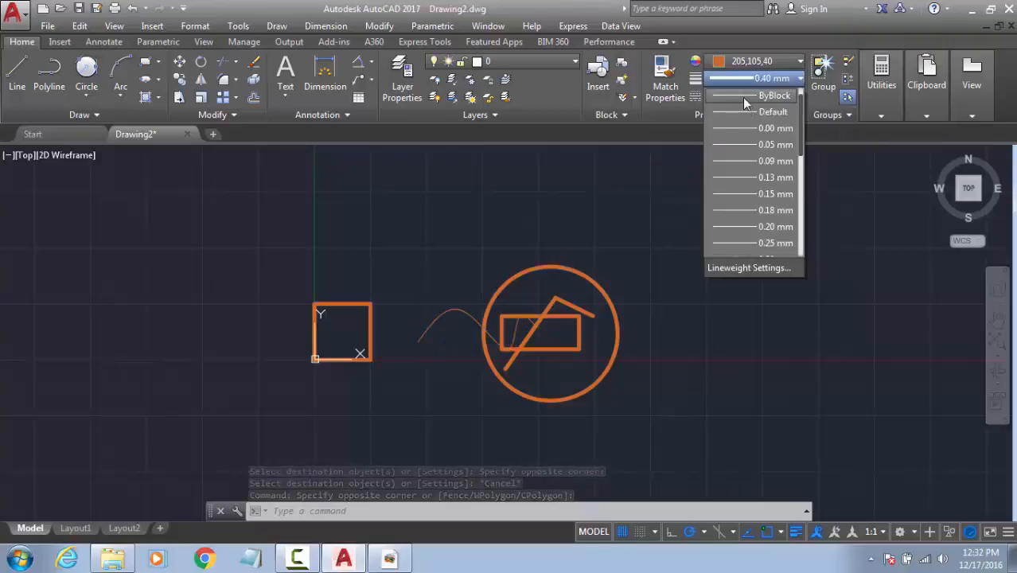
{"action": "left_click", "coordinate": [742, 97]}
{"action": "key", "text": "Escape"}
{"action": "scroll", "coordinate": [442, 324], "scroll_direction": "up", "scroll_amount": 4}
{"action": "left_click_drag", "start_coordinate": [458, 302], "coordinate": [423, 258]}
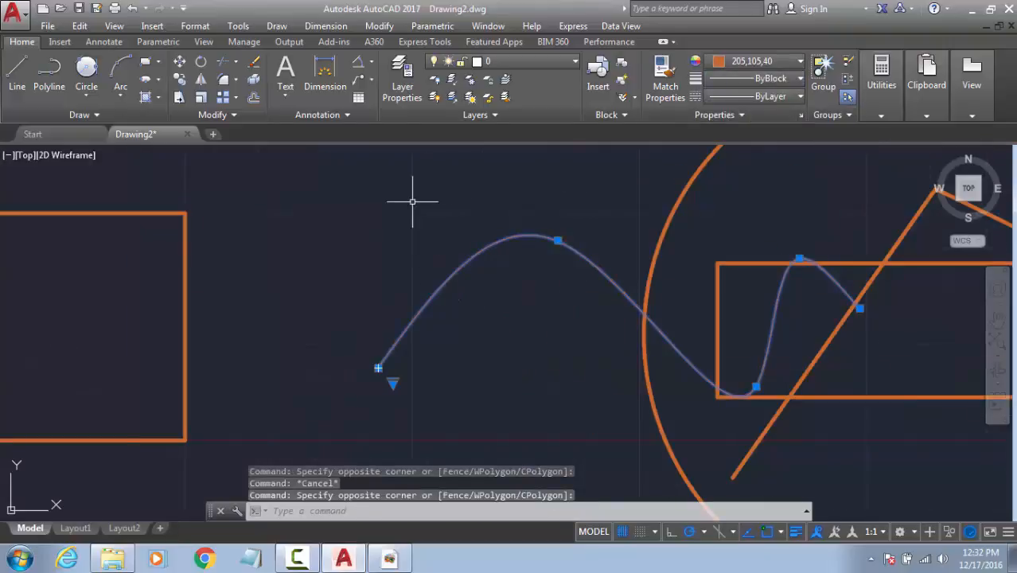
{"action": "key", "text": "Escape"}
Step: Draw an open zigzag polyline of five straight segments in the empty area to the right of the circle
{"action": "scroll", "coordinate": [517, 227], "scroll_direction": "down", "scroll_amount": 6}
{"action": "middle_click_drag", "start_coordinate": [517, 227], "coordinate": [291, 281]}
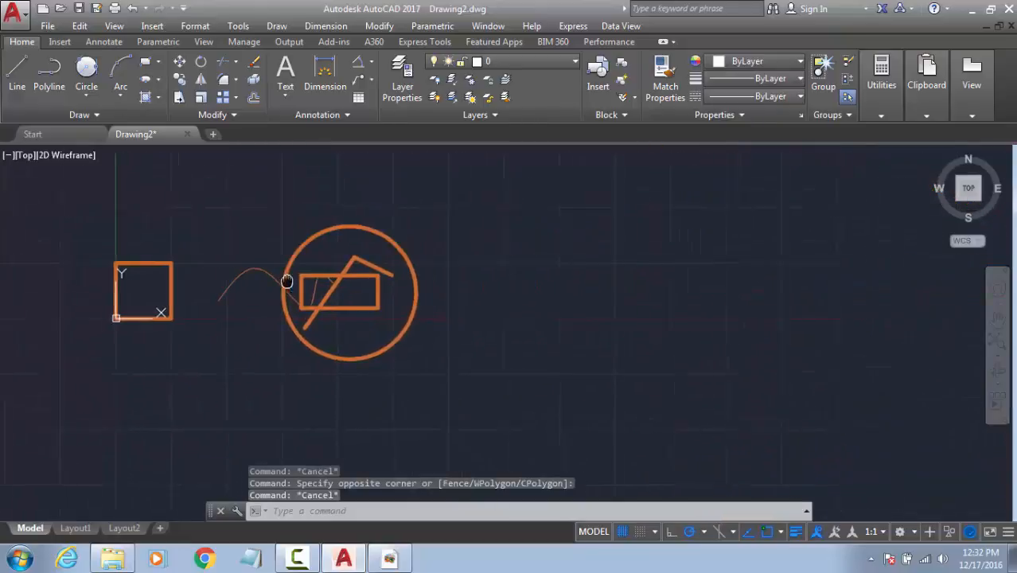
{"action": "type", "text": "pl"}
{"action": "key", "text": "Return"}
{"action": "left_click", "coordinate": [463, 343]}
{"action": "left_click", "coordinate": [616, 152]}
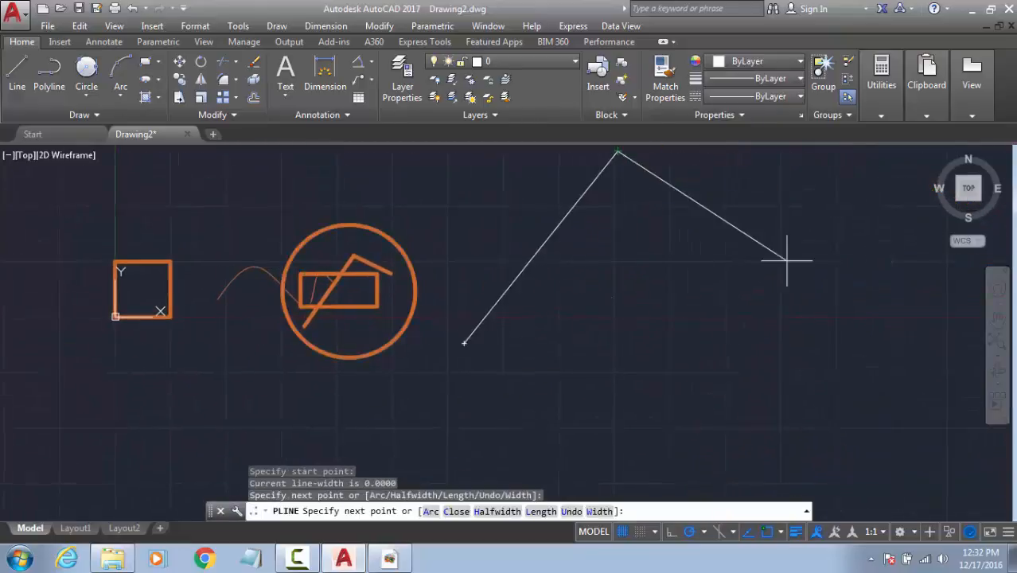
{"action": "left_click", "coordinate": [786, 260]}
{"action": "left_click", "coordinate": [882, 209]}
{"action": "left_click", "coordinate": [922, 335]}
{"action": "left_click", "coordinate": [704, 385]}
{"action": "key", "text": "Escape"}
{"action": "key", "text": "Escape"}
{"action": "key", "text": "Escape"}
Step: Draw a roughly square rectangle below the open polyline
{"action": "middle_click_drag", "start_coordinate": [565, 381], "coordinate": [586, 271]}
{"action": "type", "text": "r"}
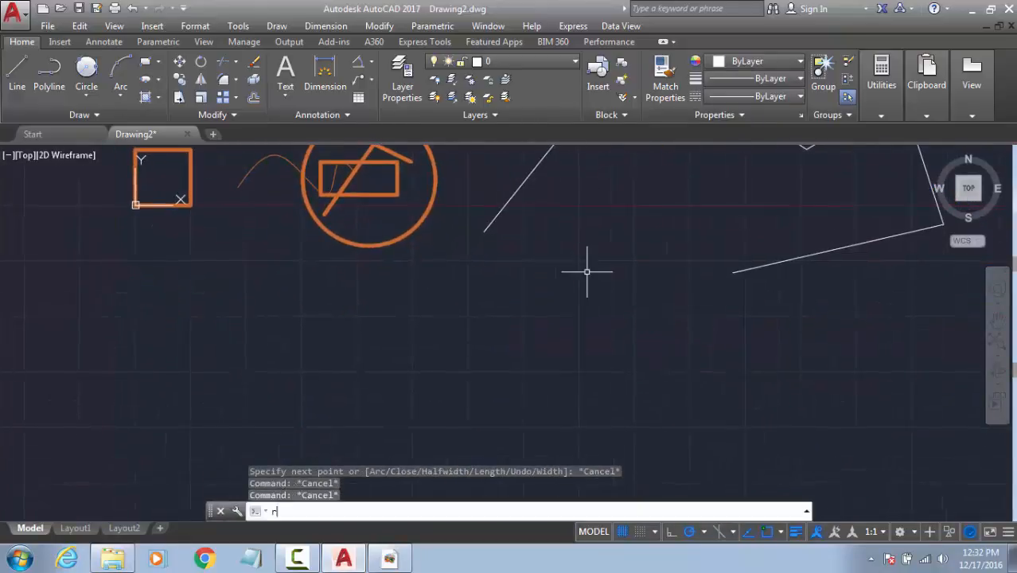
{"action": "type", "text": "ec"}
{"action": "key", "text": "Return"}
{"action": "left_click", "coordinate": [653, 257]}
{"action": "left_click", "coordinate": [528, 380]}
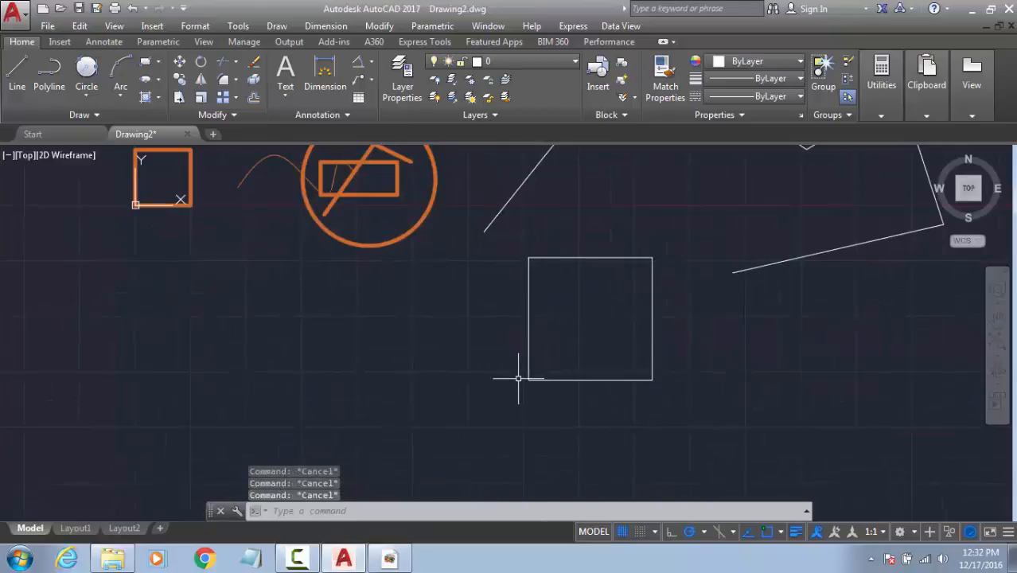
Step: Fillet the new white square's upper-left corner with a radius of 10
{"action": "type", "text": "f"}
{"action": "key", "text": "Return"}
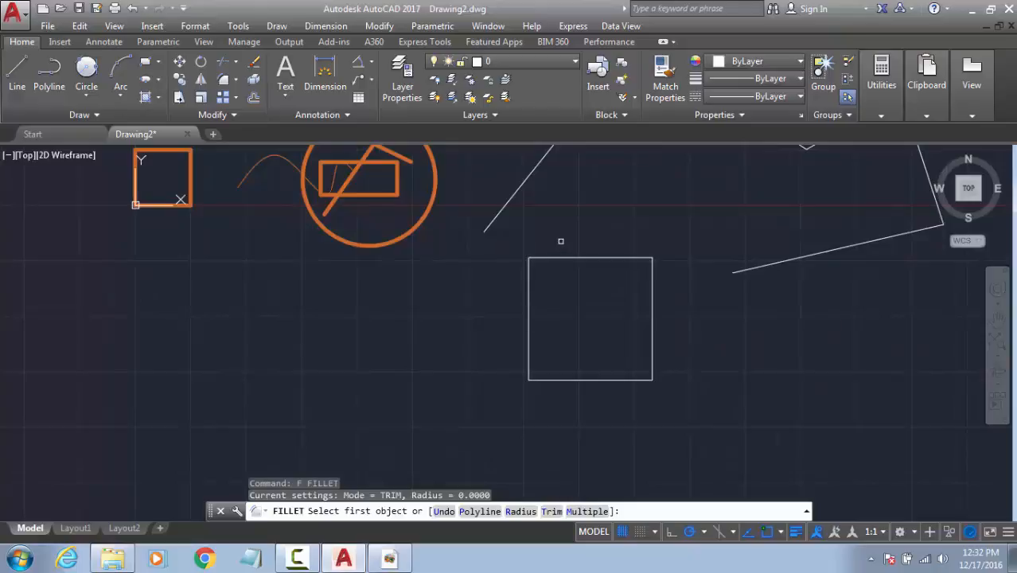
{"action": "left_click", "coordinate": [523, 512]}
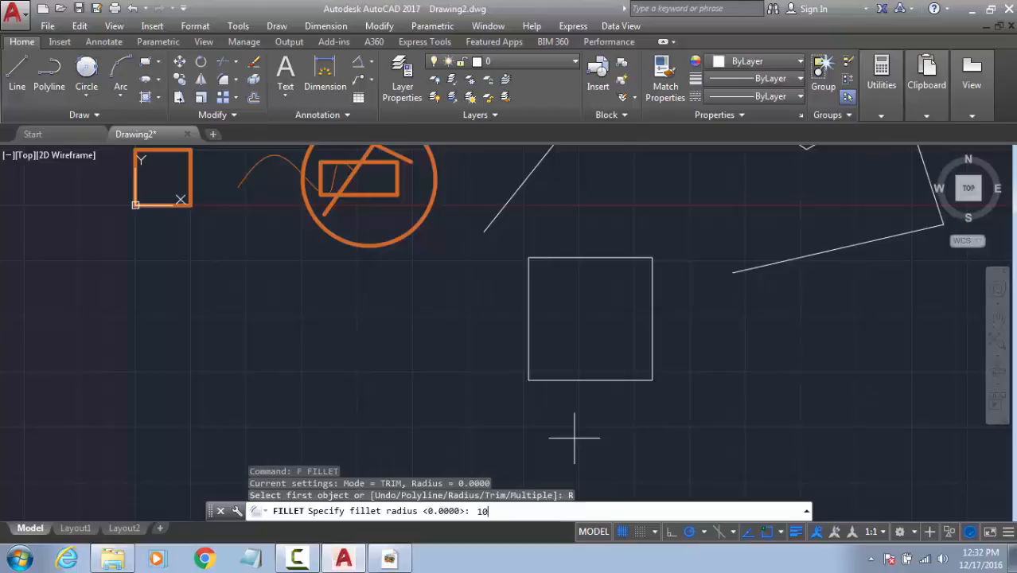
{"action": "key", "text": "Return"}
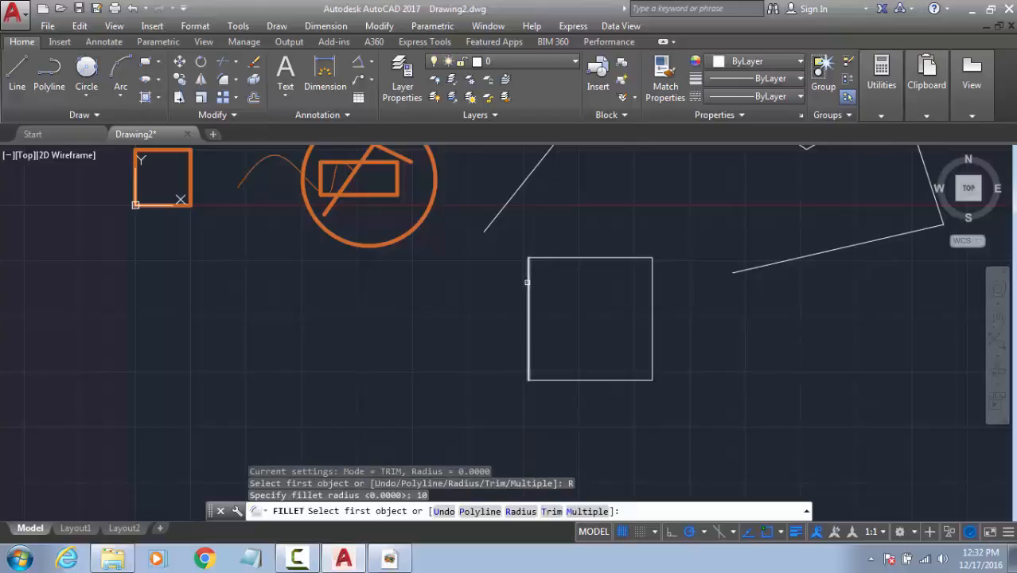
{"action": "left_click", "coordinate": [526, 278]}
{"action": "left_click", "coordinate": [577, 255]}
{"action": "scroll", "coordinate": [579, 240], "scroll_direction": "up", "scroll_amount": 4}
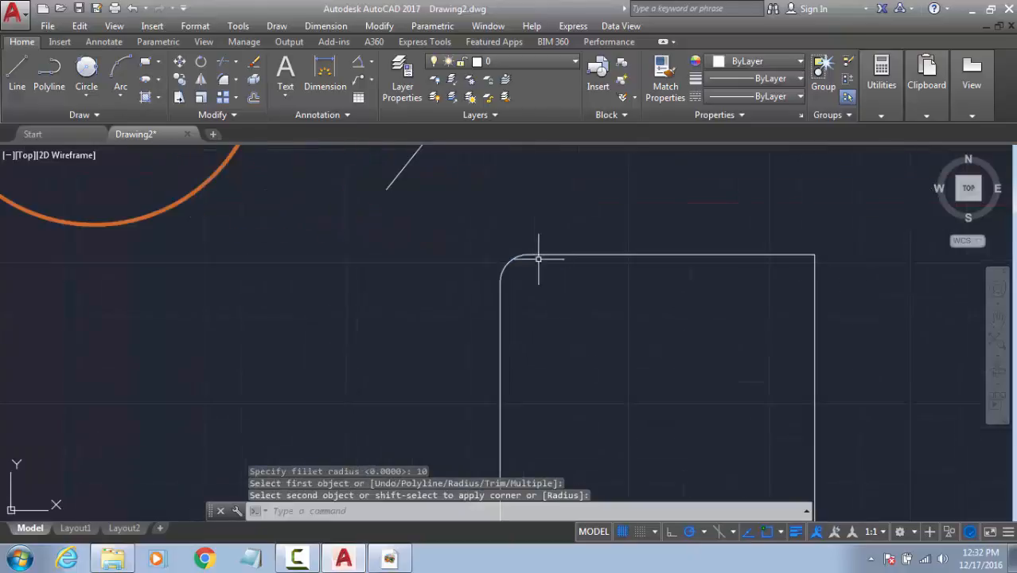
Step: Fillet the open polyline's lower inner corner, between its second and third segments, using the radius of 10
{"action": "scroll", "coordinate": [517, 272], "scroll_direction": "down", "scroll_amount": 4}
{"action": "middle_click_drag", "start_coordinate": [517, 272], "coordinate": [511, 281]}
{"action": "scroll", "coordinate": [511, 281], "scroll_direction": "down", "scroll_amount": 2}
{"action": "key", "text": "Return"}
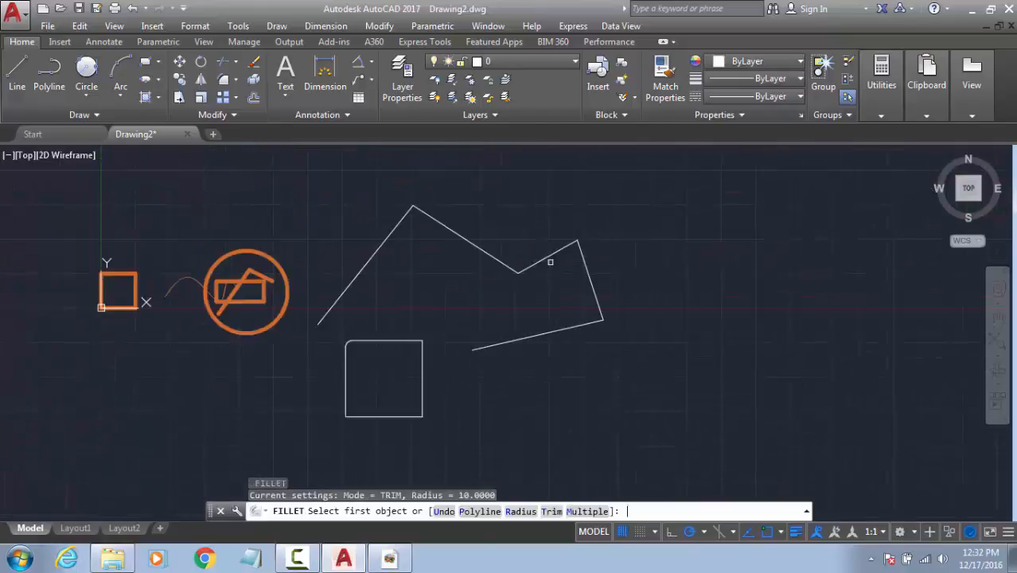
{"action": "left_click", "coordinate": [486, 251]}
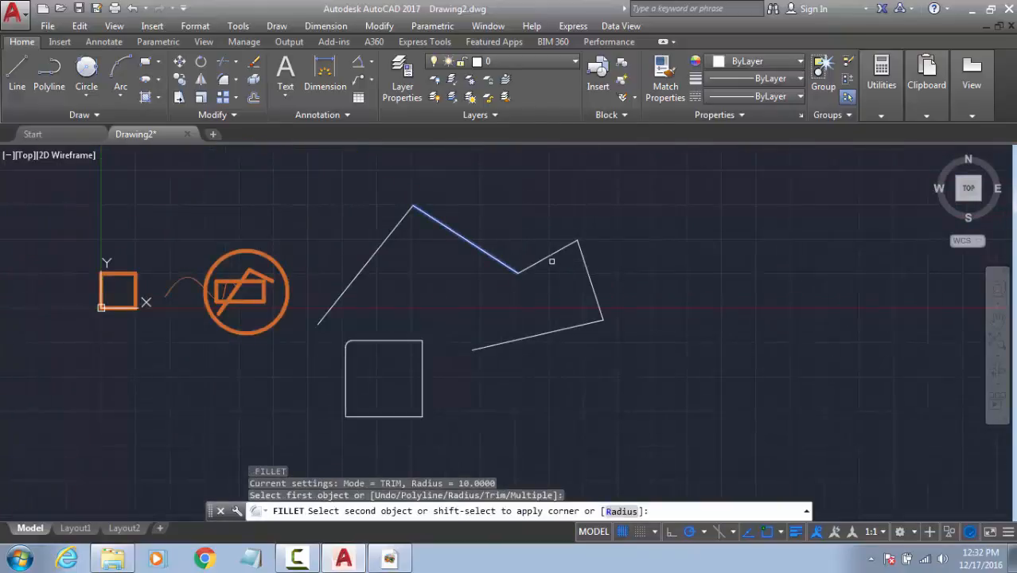
{"action": "left_click", "coordinate": [552, 258]}
{"action": "scroll", "coordinate": [510, 279], "scroll_direction": "up", "scroll_amount": 4}
Step: Undo the fillets on the polyline and the white square
{"action": "key", "text": "ctrl+z"}
{"action": "key", "text": "ctrl+z"}
{"action": "key", "text": "ctrl+z"}
{"action": "key", "text": "ctrl+z"}
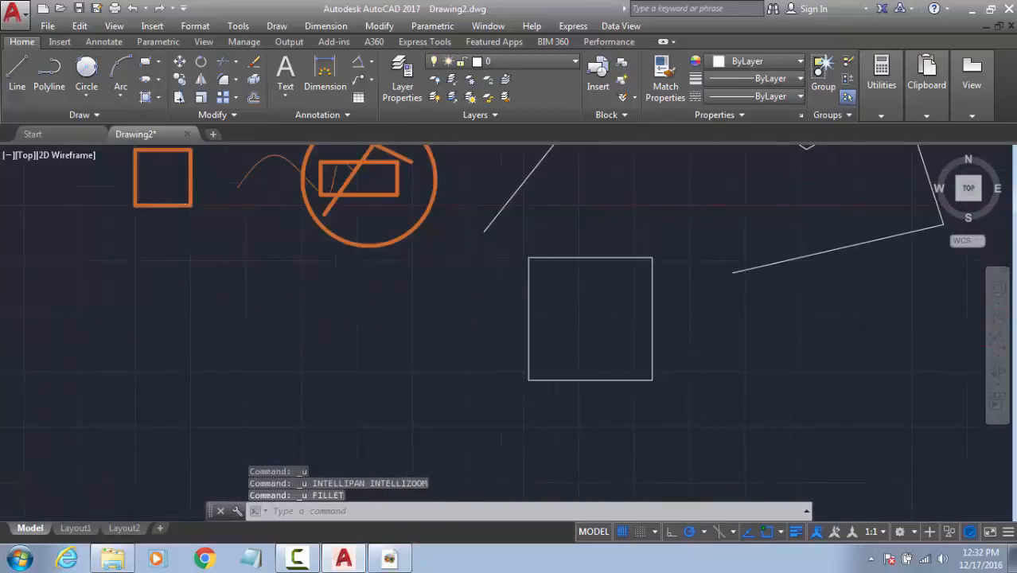
{"action": "scroll", "coordinate": [471, 301], "scroll_direction": "down", "scroll_amount": 5}
{"action": "scroll", "coordinate": [493, 285], "scroll_direction": "up", "scroll_amount": 5}
{"action": "key", "text": "Escape"}
{"action": "key", "text": "Escape"}
{"action": "key", "text": "Escape"}
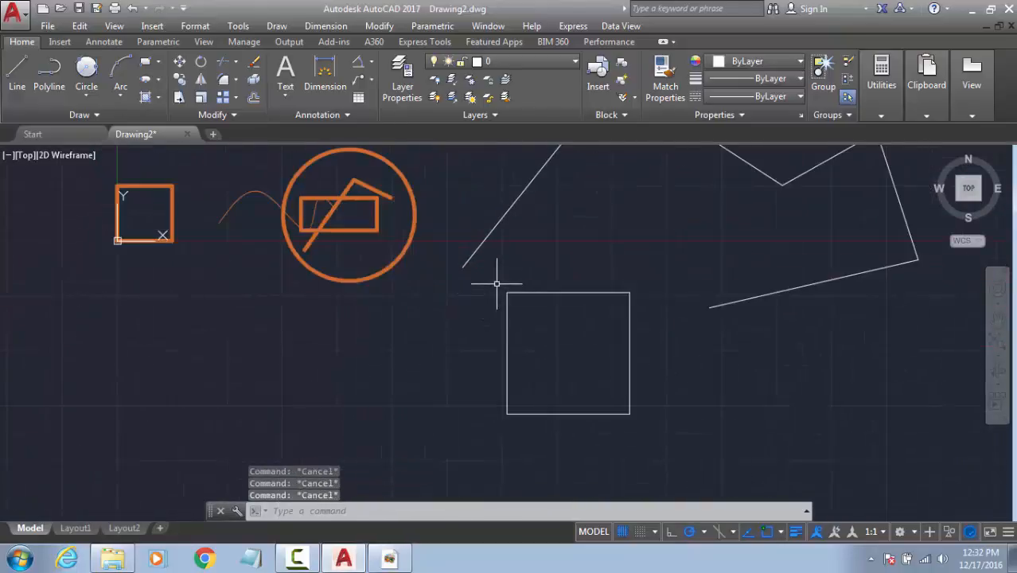
Step: Fillet all corners of the open polyline at once with the Polyline option and a radius of 10
{"action": "type", "text": "F"}
{"action": "key", "text": "Return"}
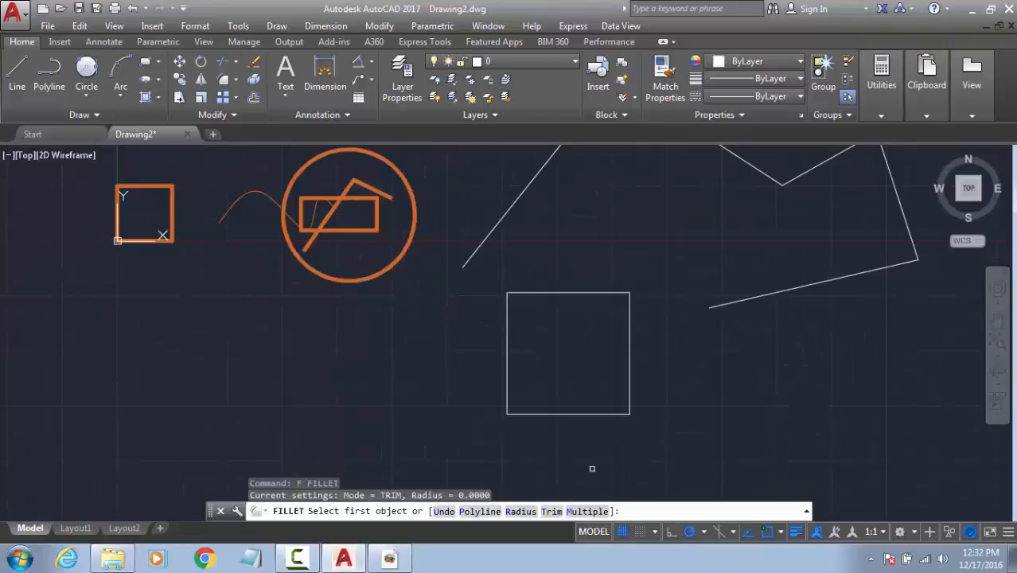
{"action": "left_click", "coordinate": [520, 511]}
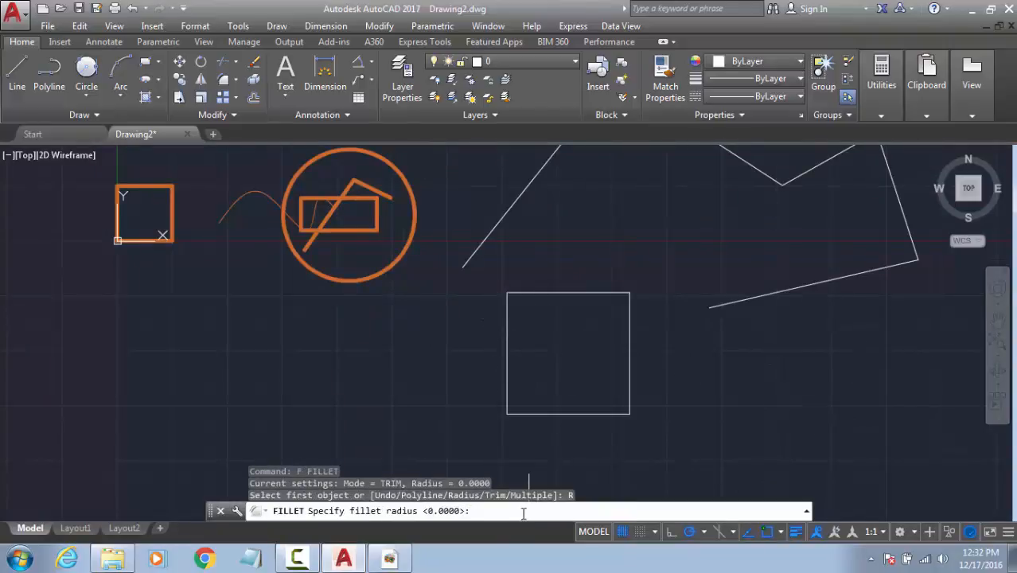
{"action": "type", "text": "10"}
{"action": "key", "text": "Return"}
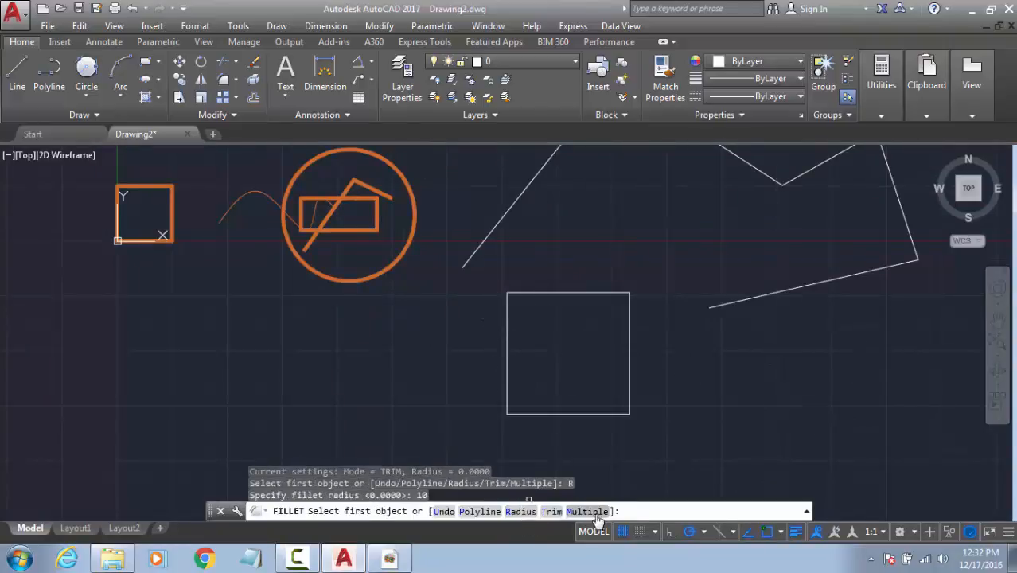
{"action": "left_click", "coordinate": [479, 512]}
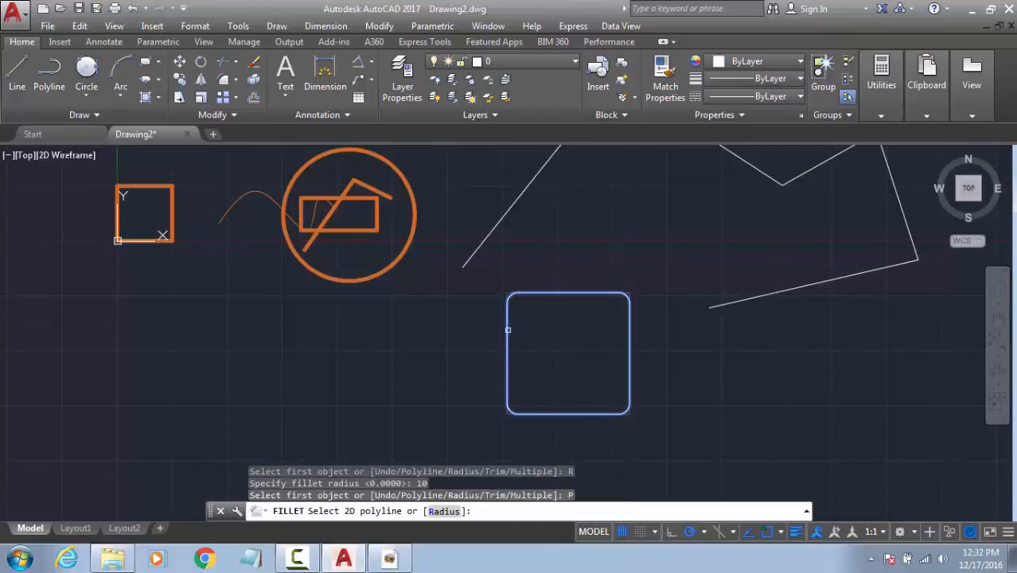
{"action": "left_click", "coordinate": [483, 241]}
{"action": "middle_click_drag", "start_coordinate": [481, 234], "coordinate": [522, 386]}
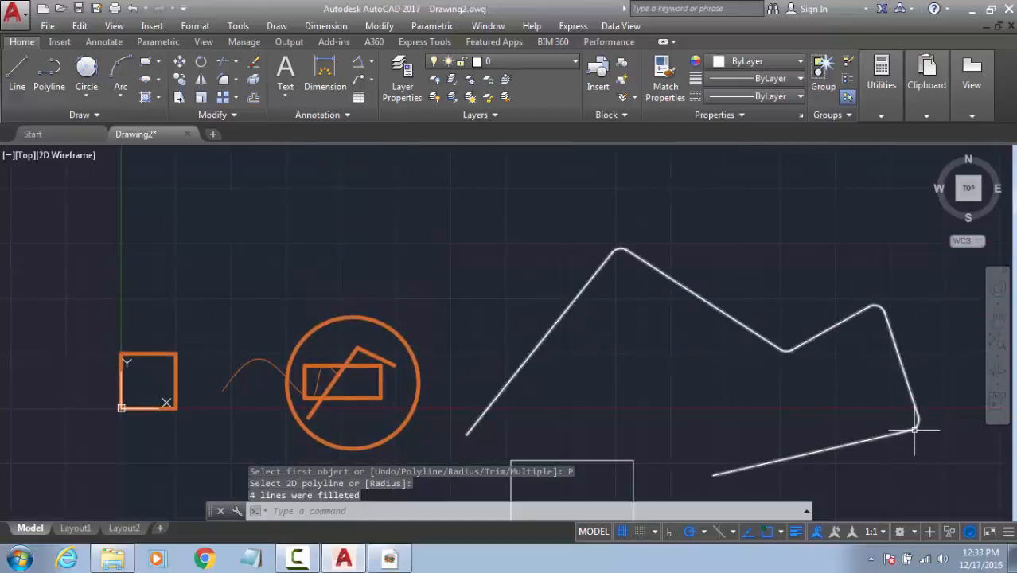
Step: Fillet all four corners of the white square in one run with the Multiple option and a radius of 10
{"action": "scroll", "coordinate": [665, 318], "scroll_direction": "down", "scroll_amount": 2}
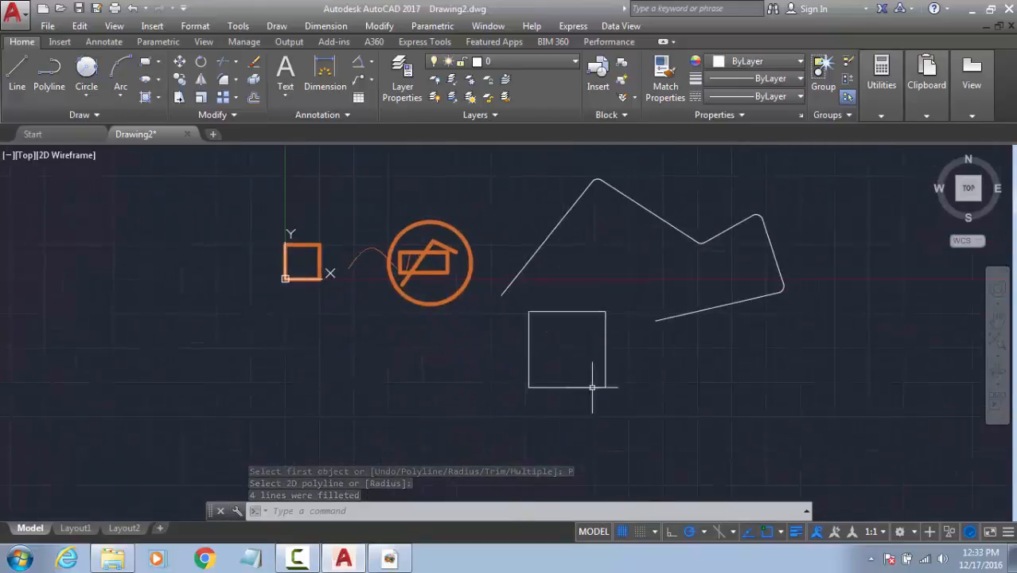
{"action": "key", "text": "Return"}
{"action": "left_click", "coordinate": [522, 511]}
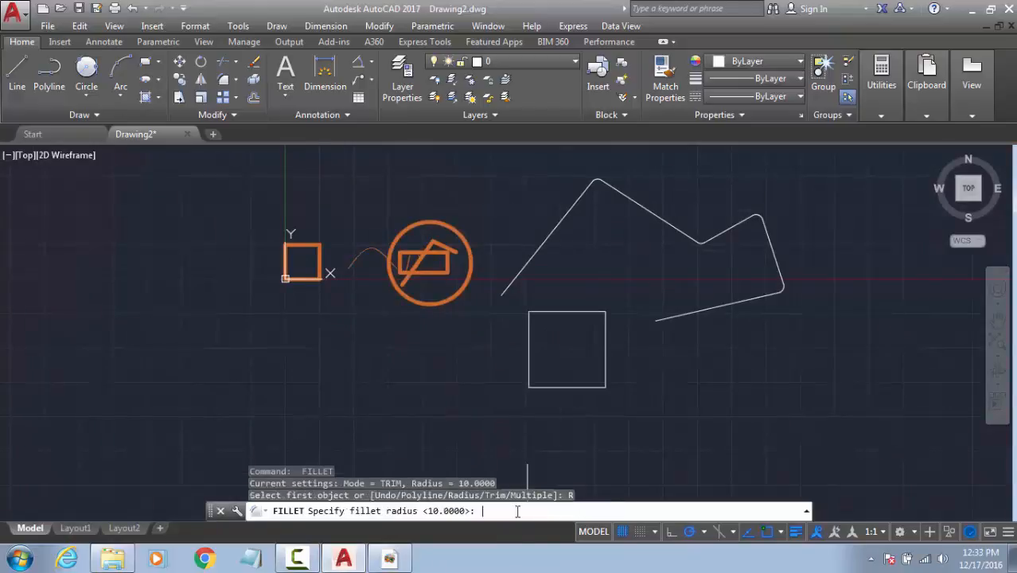
{"action": "key", "text": "Return"}
{"action": "left_click", "coordinate": [586, 512]}
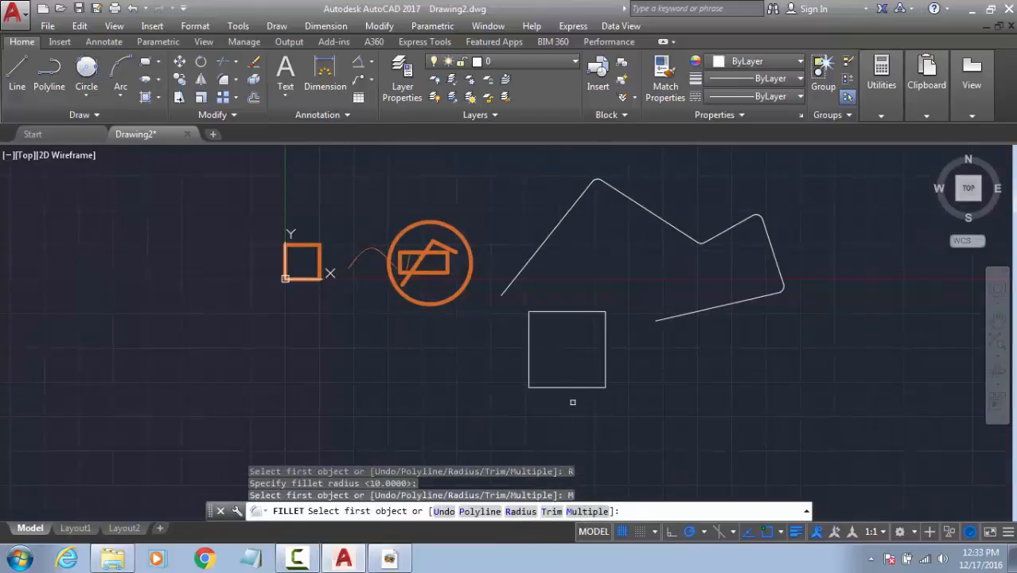
{"action": "left_click", "coordinate": [531, 333]}
{"action": "left_click", "coordinate": [533, 311]}
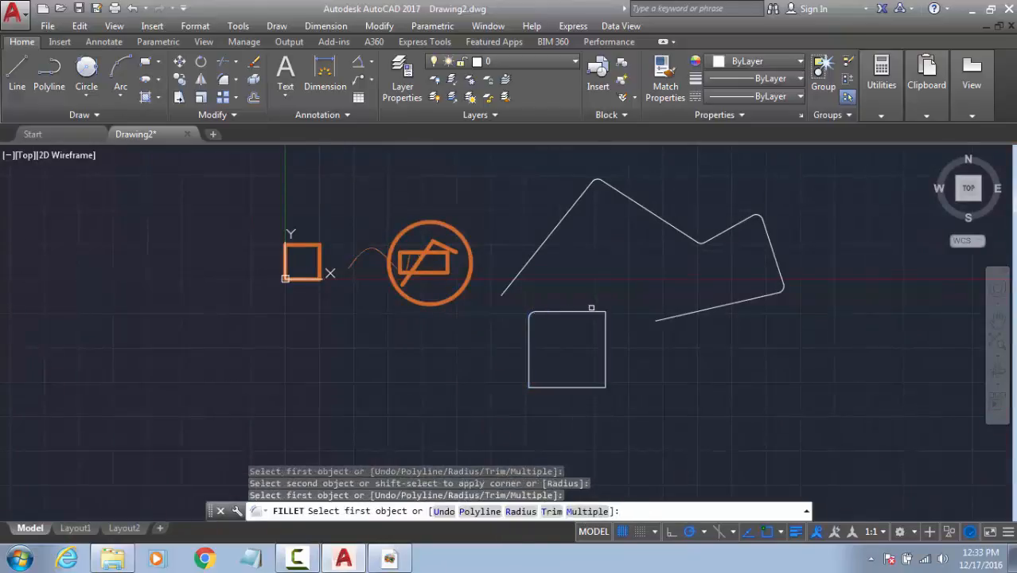
{"action": "left_click", "coordinate": [591, 309]}
{"action": "left_click", "coordinate": [604, 323]}
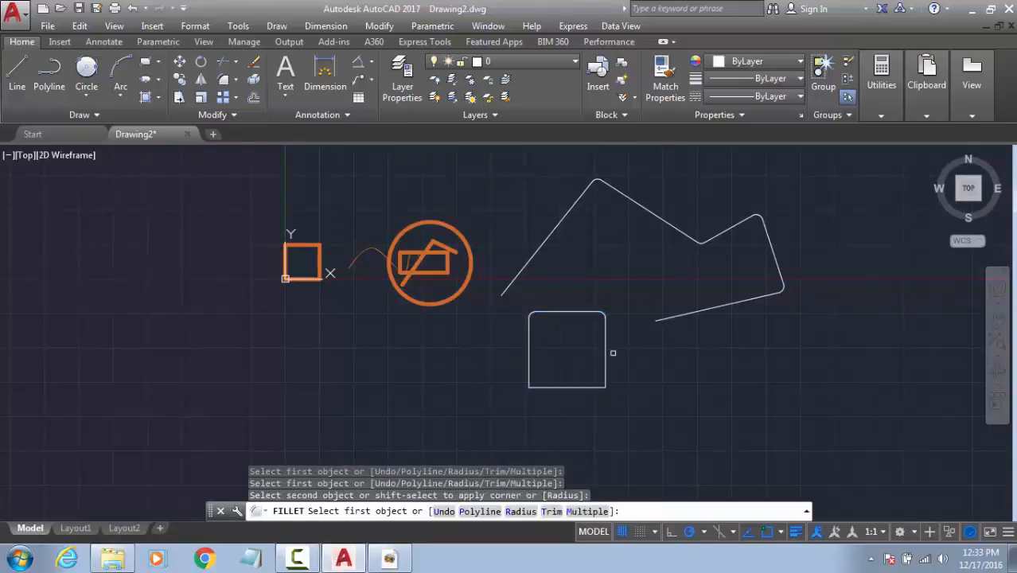
{"action": "left_click", "coordinate": [604, 356]}
{"action": "left_click", "coordinate": [592, 388]}
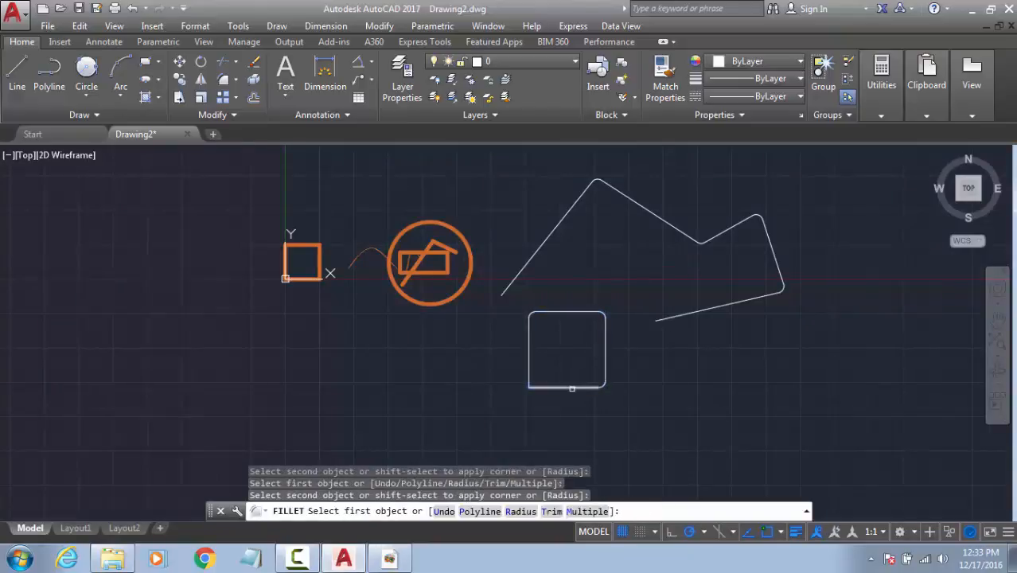
{"action": "left_click", "coordinate": [571, 388]}
{"action": "left_click", "coordinate": [529, 380]}
{"action": "key", "text": "Return"}
Step: Fillet the upper-right corner of the orange square at the origin with a radius of 10
{"action": "key", "text": "Return"}
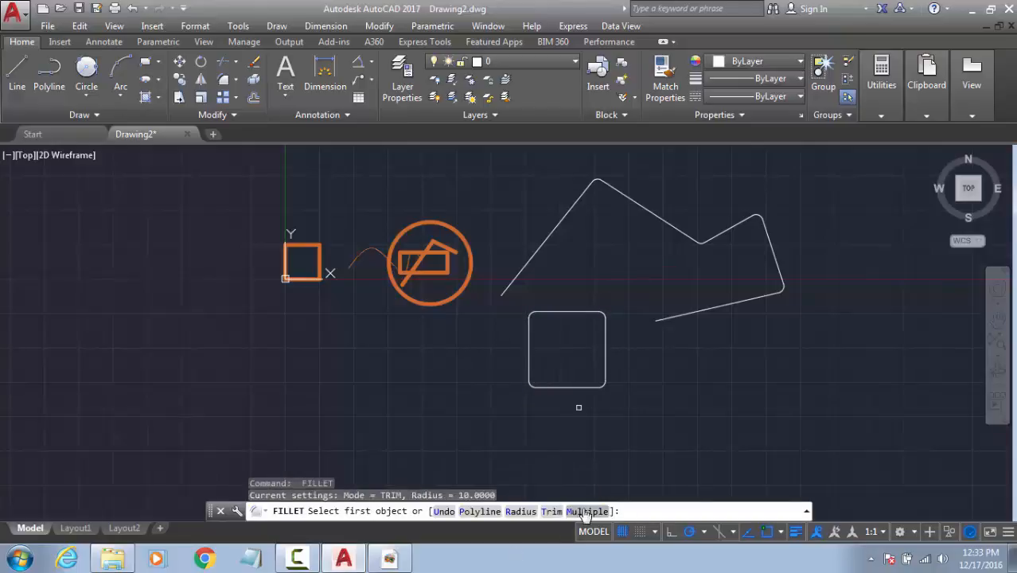
{"action": "left_click", "coordinate": [521, 512]}
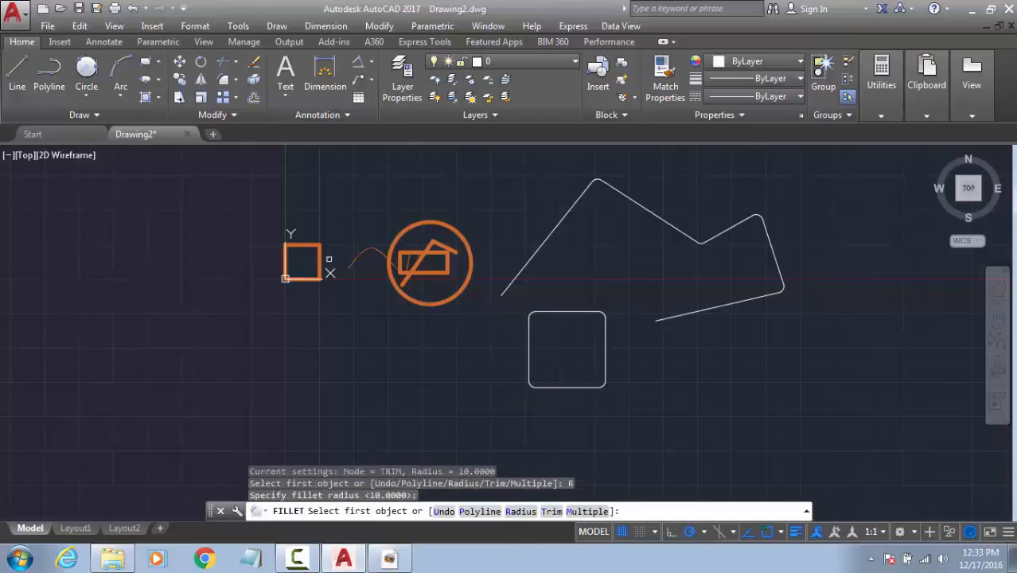
{"action": "key", "text": "Return"}
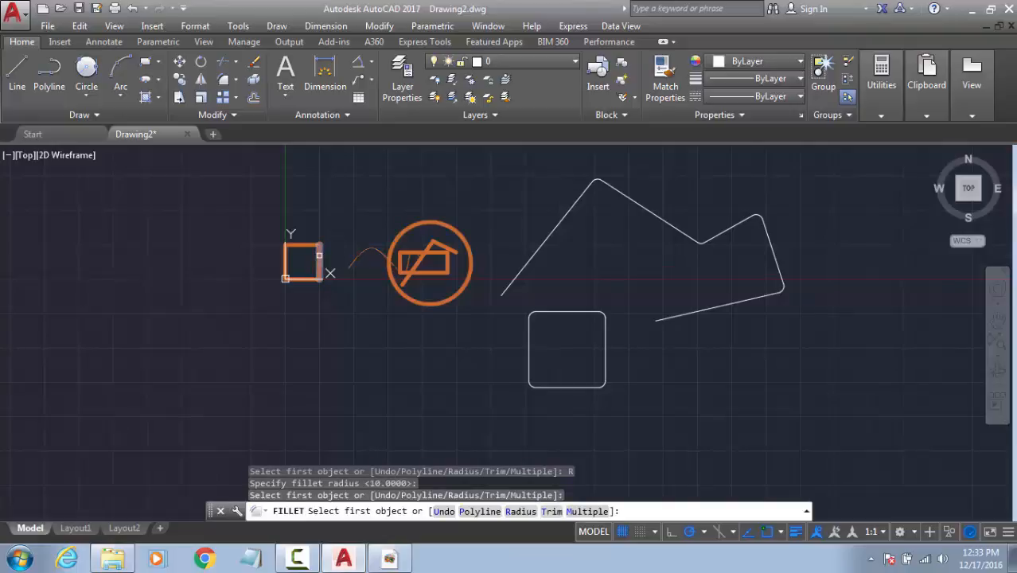
{"action": "left_click", "coordinate": [319, 255]}
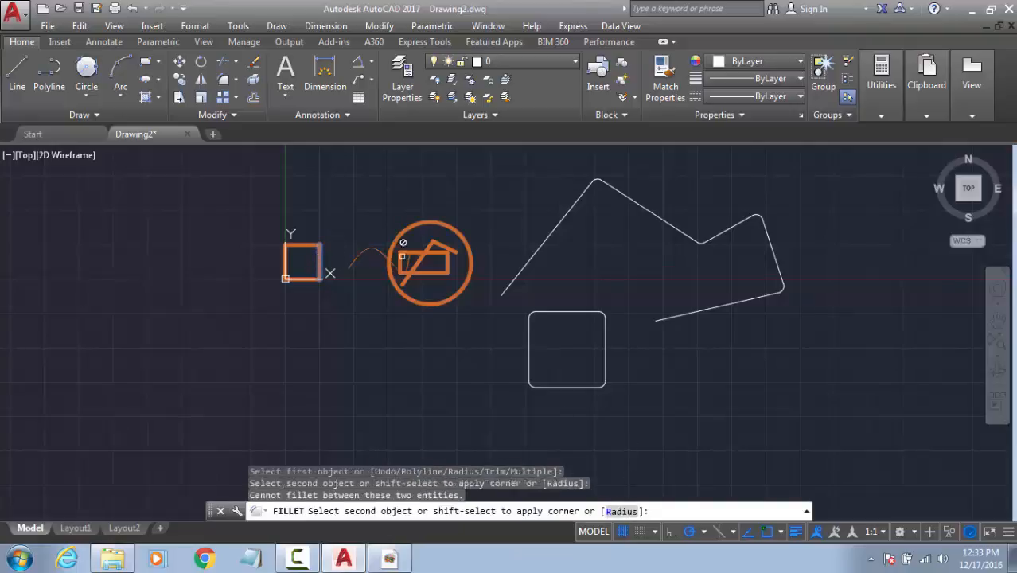
{"action": "left_click", "coordinate": [309, 243]}
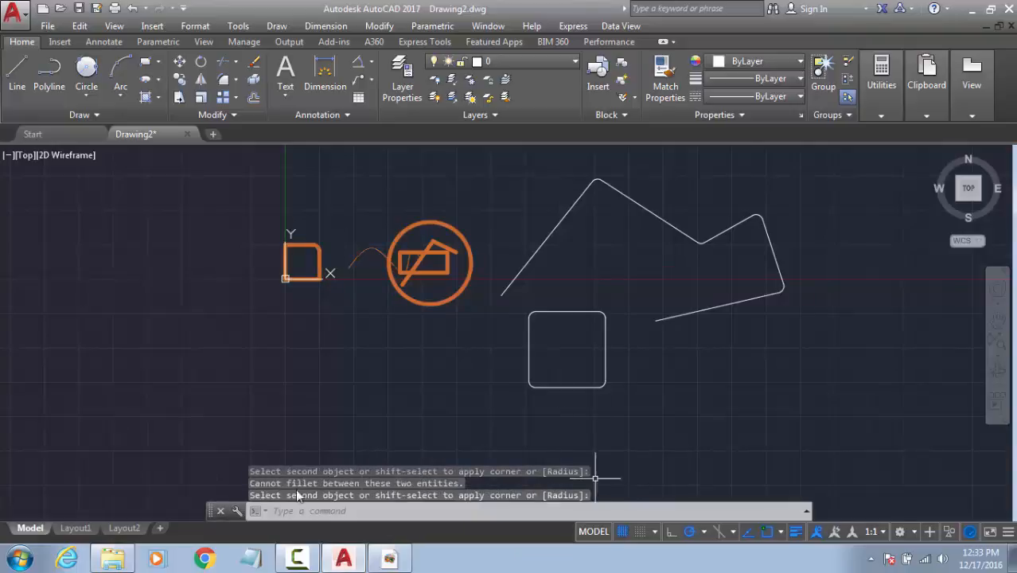
Step: Fillet the orange square's upper-left corner with the Multiple option, keeping the radius of 10, and end the command
{"action": "key", "text": "Return"}
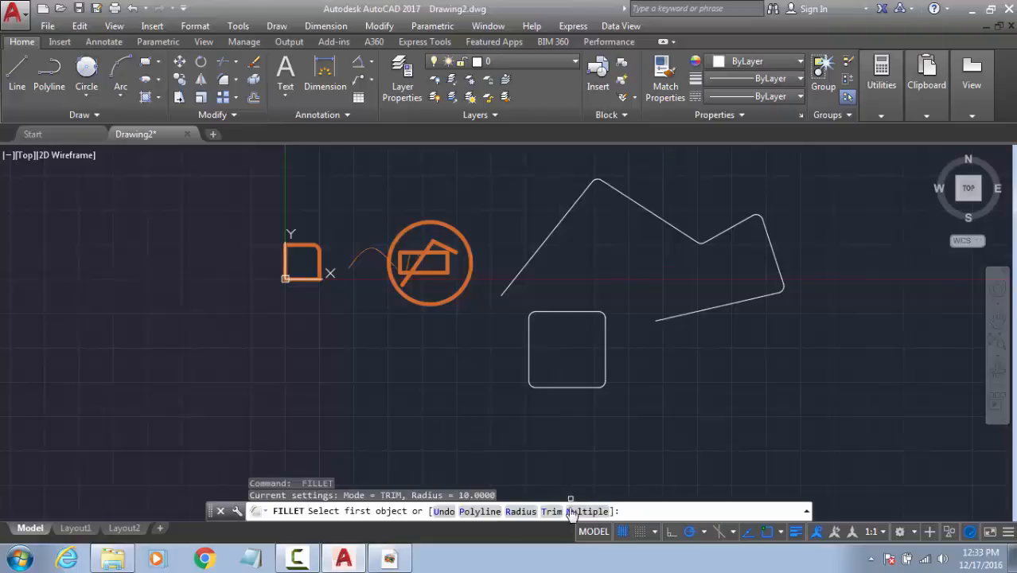
{"action": "left_click", "coordinate": [585, 512]}
{"action": "scroll", "coordinate": [290, 300], "scroll_direction": "up", "scroll_amount": 4}
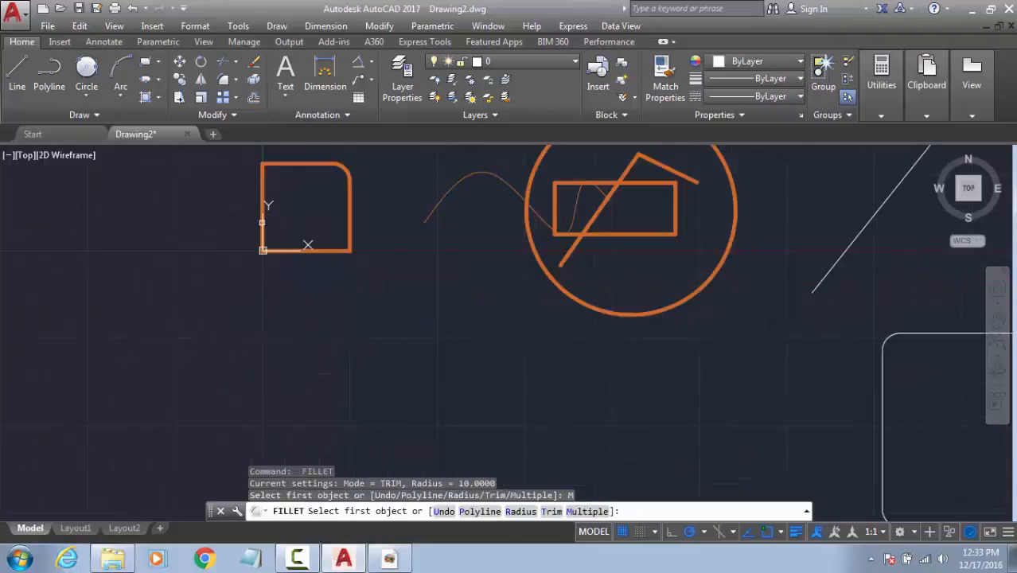
{"action": "left_click", "coordinate": [263, 222]}
{"action": "left_click", "coordinate": [270, 166]}
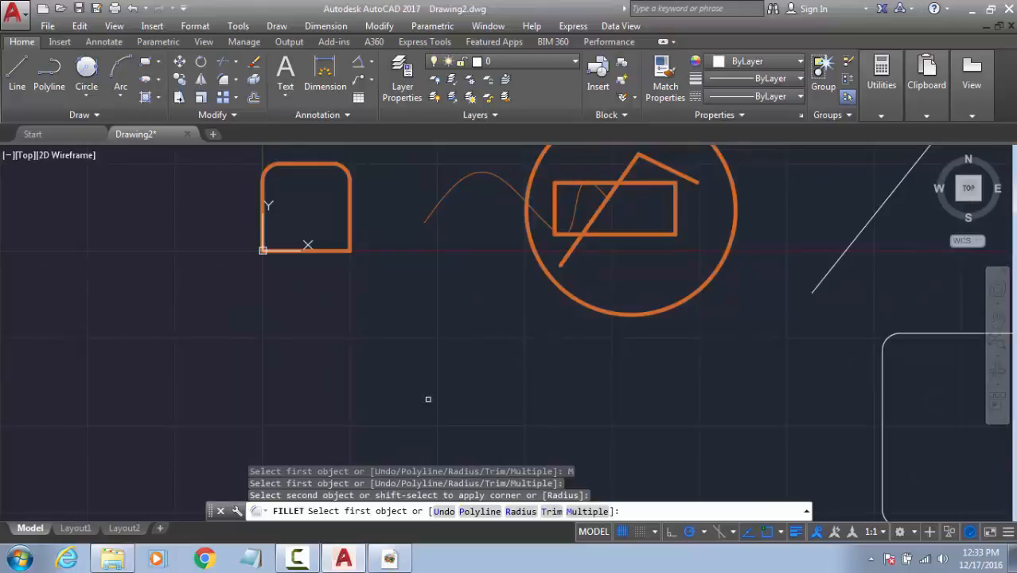
{"action": "key", "text": "Escape"}
{"action": "key", "text": "Escape"}
{"action": "key", "text": "Escape"}
{"action": "key", "text": "Escape"}
{"action": "scroll", "coordinate": [628, 431], "scroll_direction": "down", "scroll_amount": 4}
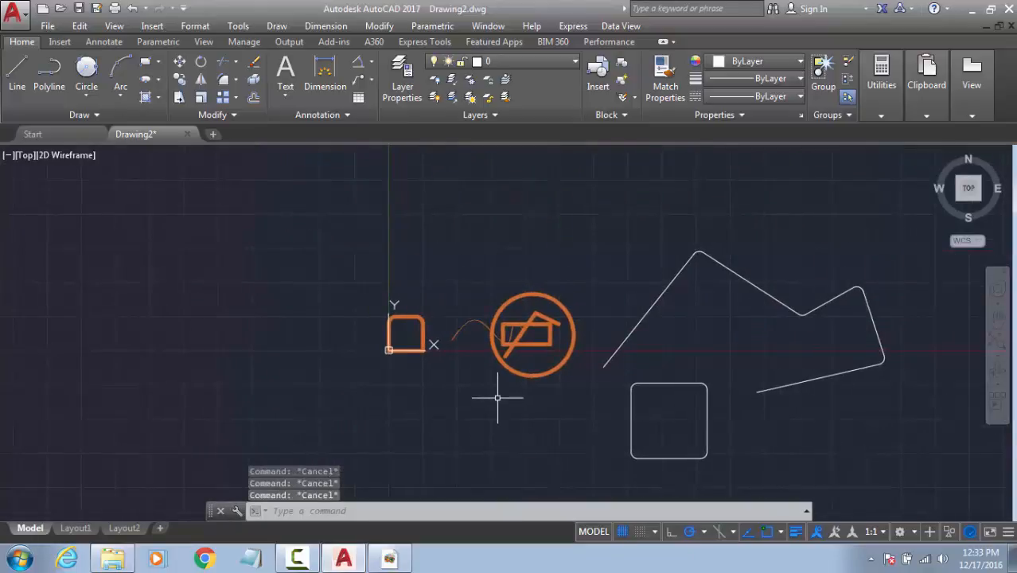
{"action": "type", "text": "cha"}
{"action": "key", "text": "Return"}
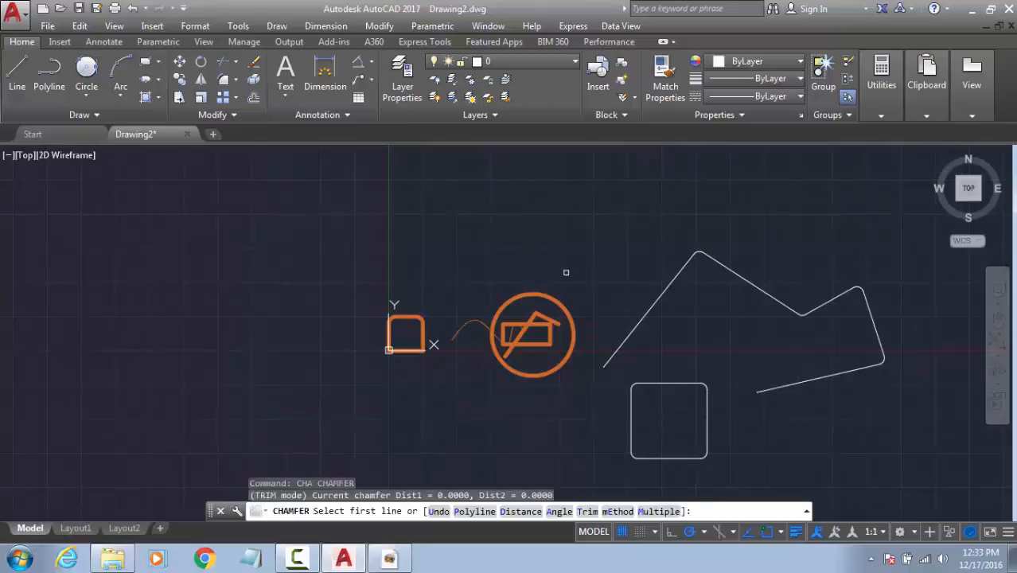
{"action": "left_click", "coordinate": [235, 79]}
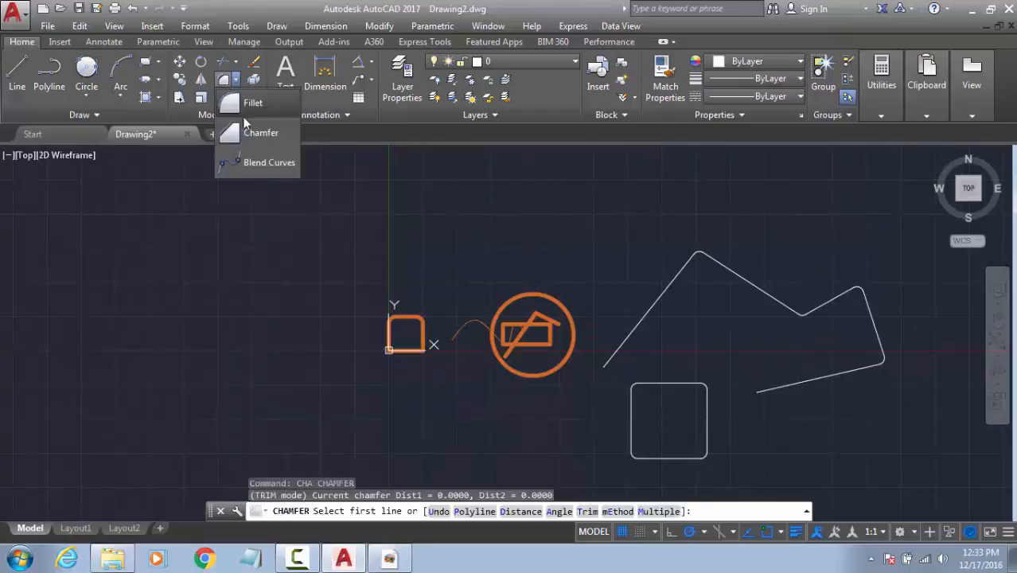
{"action": "left_click", "coordinate": [191, 117]}
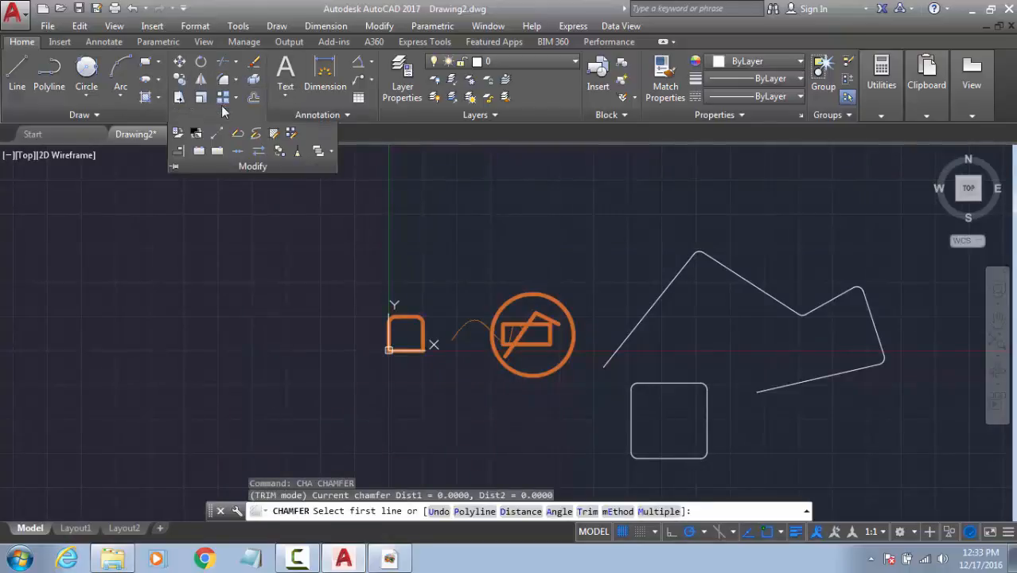
{"action": "left_click", "coordinate": [234, 98]}
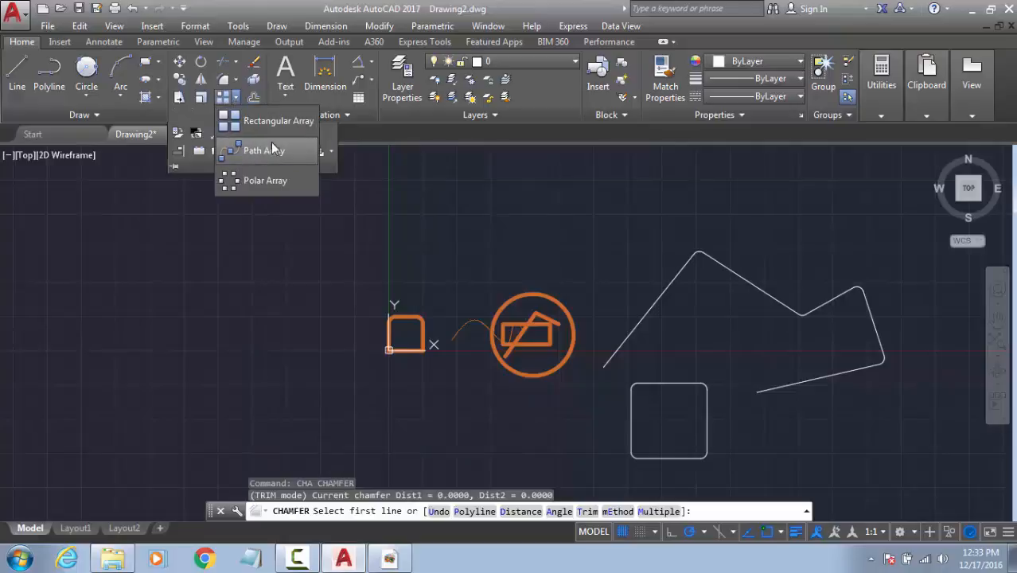
{"action": "left_click", "coordinate": [184, 108]}
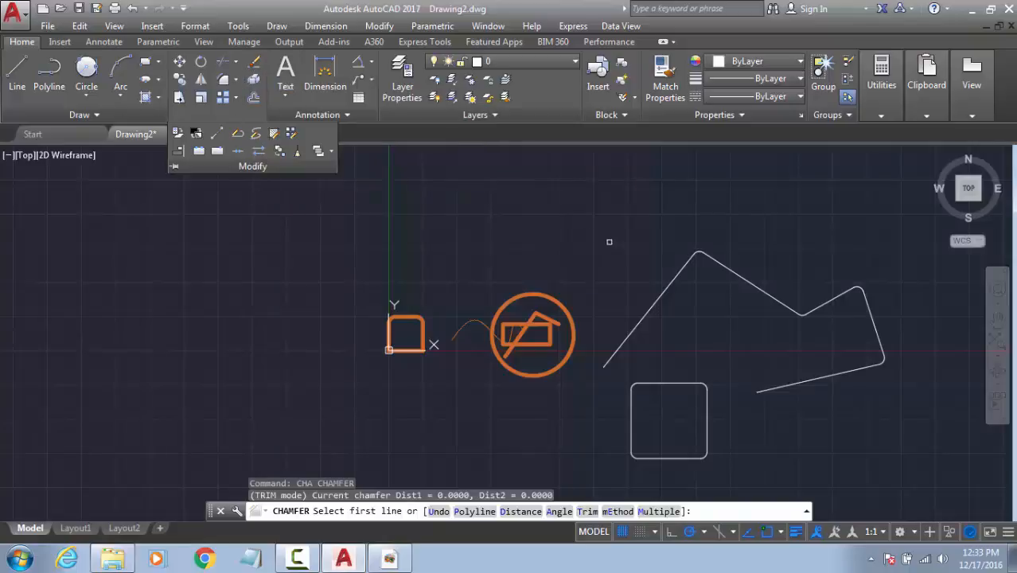
{"action": "key", "text": "Escape"}
Step: Erase the large orange circle around the small rectangle
{"action": "left_click", "coordinate": [536, 299]}
{"action": "key", "text": "Delete"}
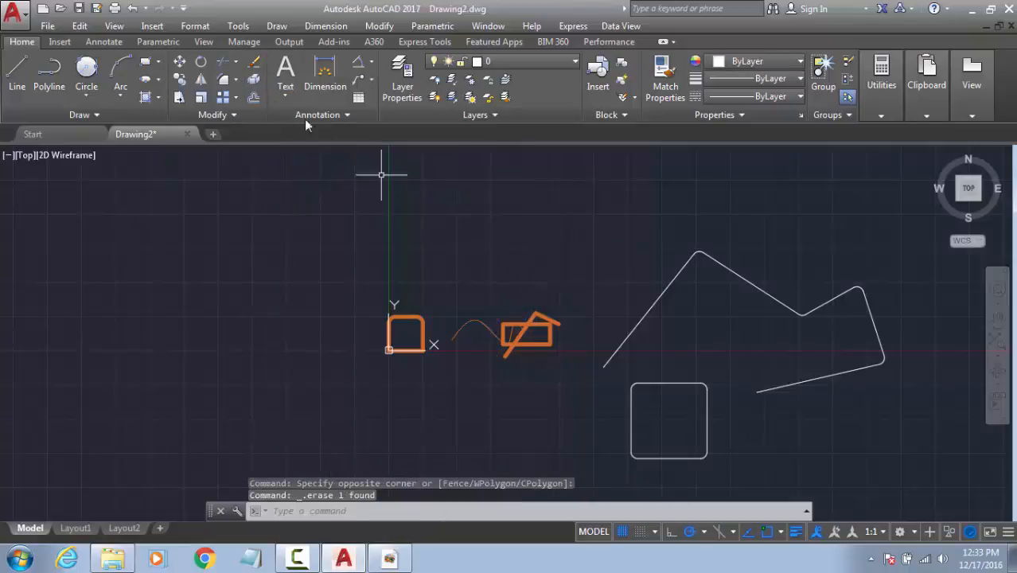
{"action": "type", "text": "ch"}
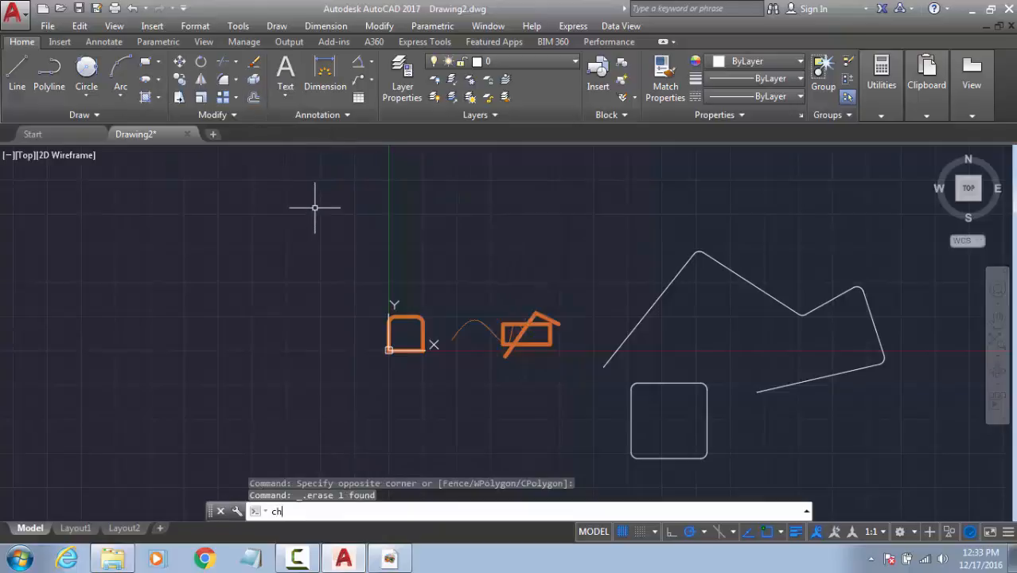
{"action": "type", "text": "a"}
{"action": "key", "text": "Return"}
{"action": "mouse_move", "coordinate": [734, 384]}
{"action": "middle_mouse_down"}
{"action": "mouse_move", "coordinate": [535, 332]}
{"action": "mouse_move", "coordinate": [501, 270]}
{"action": "middle_mouse_up"}
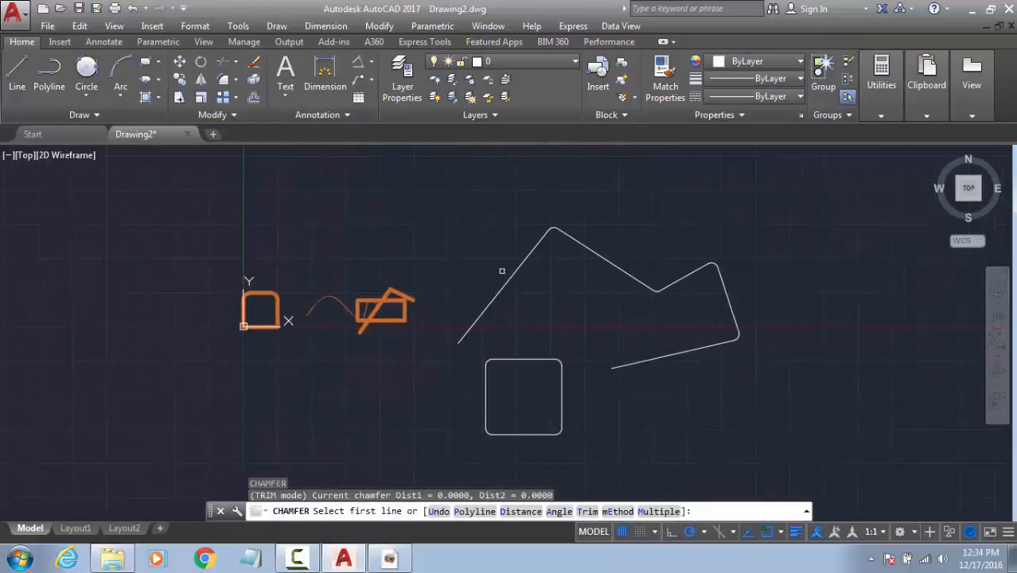
{"action": "left_click", "coordinate": [531, 511]}
{"action": "key", "text": "Escape"}
{"action": "key", "text": "Escape"}
{"action": "key", "text": "Escape"}
{"action": "key", "text": "Escape"}
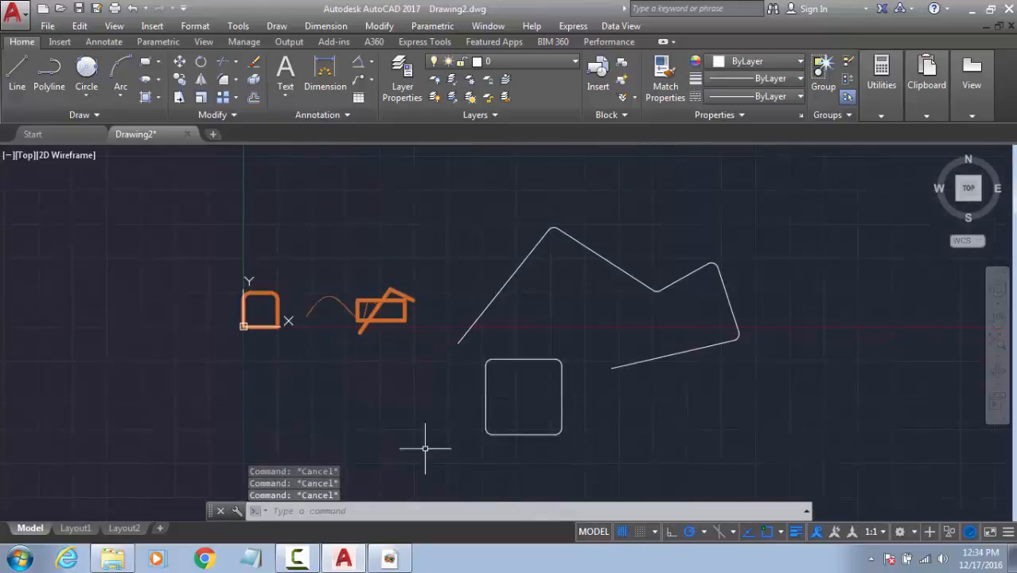
Step: Draw a new rectangle in the empty area to the right of the open polyline
{"action": "middle_click_drag", "start_coordinate": [390, 426], "coordinate": [4, 405]}
{"action": "type", "text": "rec"}
{"action": "key", "text": "Return"}
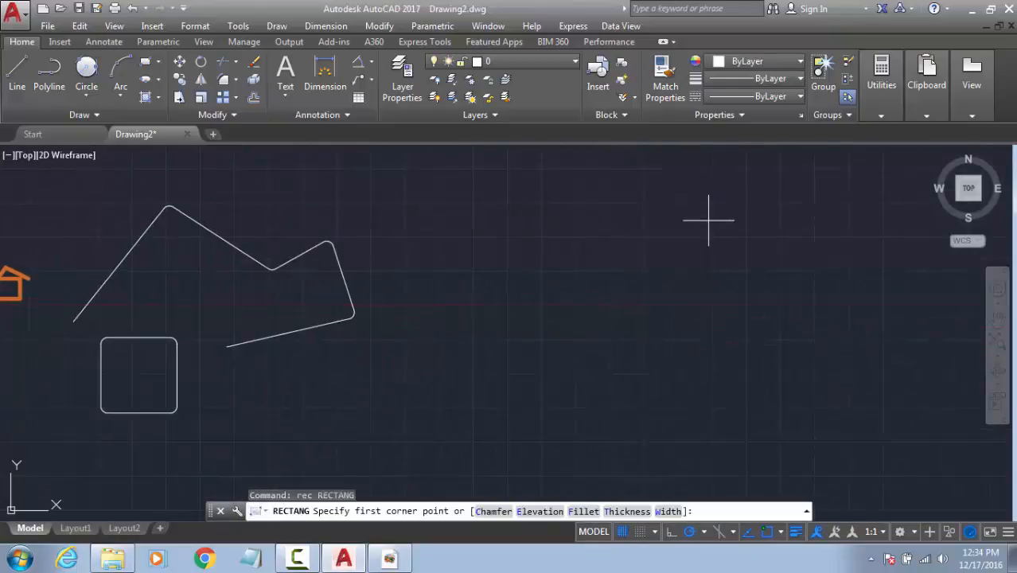
{"action": "left_click", "coordinate": [710, 220]}
{"action": "left_click", "coordinate": [533, 390]}
{"action": "key", "text": "Escape"}
{"action": "key", "text": "Escape"}
{"action": "key", "text": "Escape"}
Step: Draw a slanted line across the new rectangle's lower-left corner, from its left edge to its bottom edge
{"action": "scroll", "coordinate": [486, 325], "scroll_direction": "up", "scroll_amount": 2}
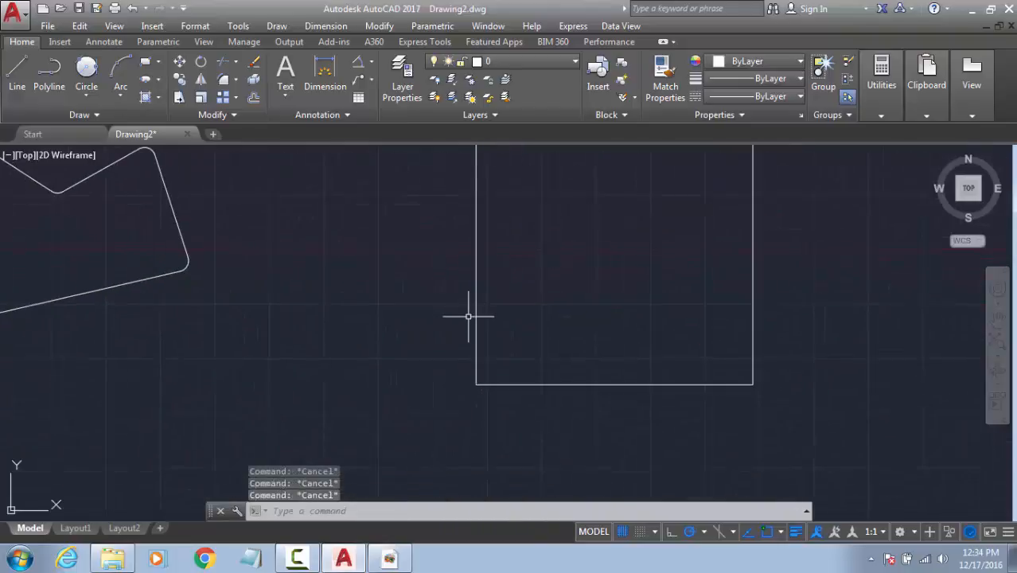
{"action": "key", "text": "Return"}
{"action": "left_click", "coordinate": [476, 307]}
{"action": "left_click", "coordinate": [527, 384]}
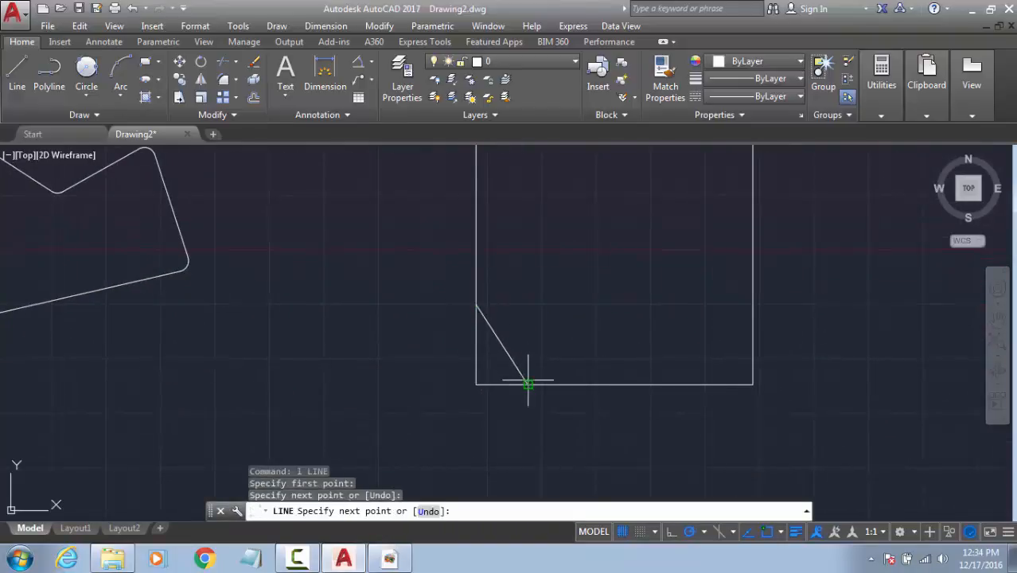
{"action": "key", "text": "Escape"}
{"action": "left_click", "coordinate": [570, 272]}
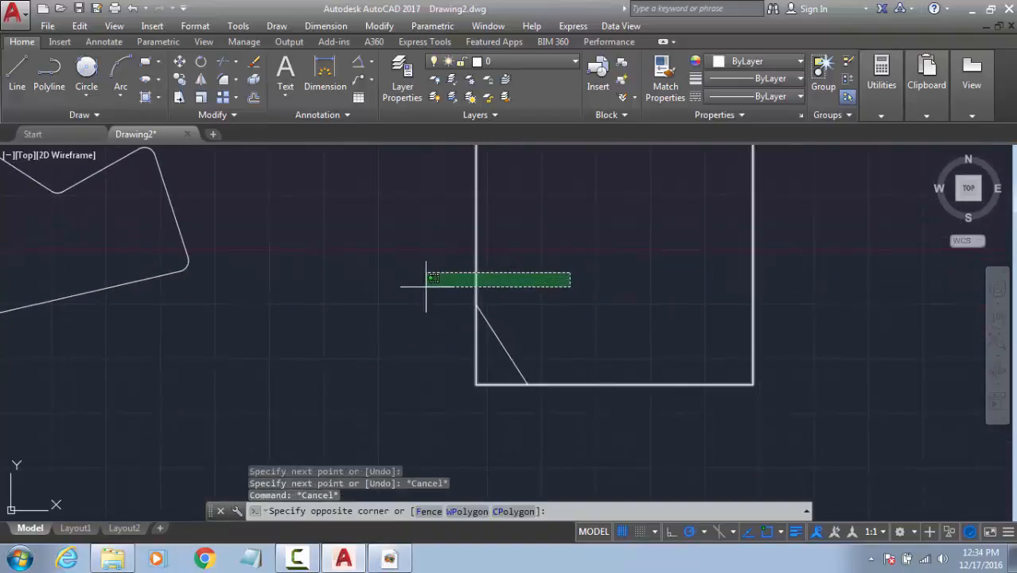
{"action": "left_click", "coordinate": [431, 277]}
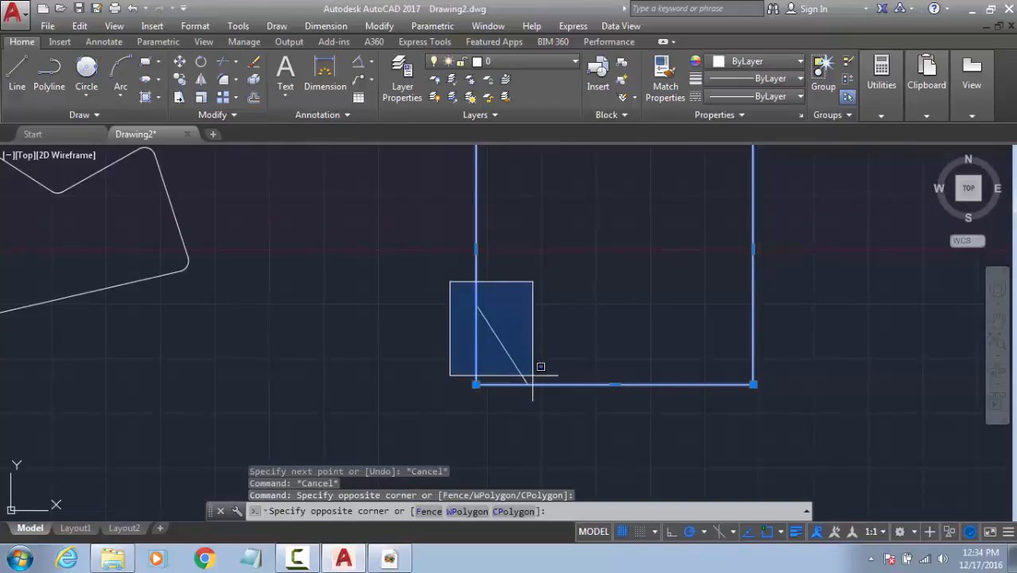
{"action": "left_click", "coordinate": [591, 375]}
{"action": "key", "text": "Escape"}
{"action": "key", "text": "Escape"}
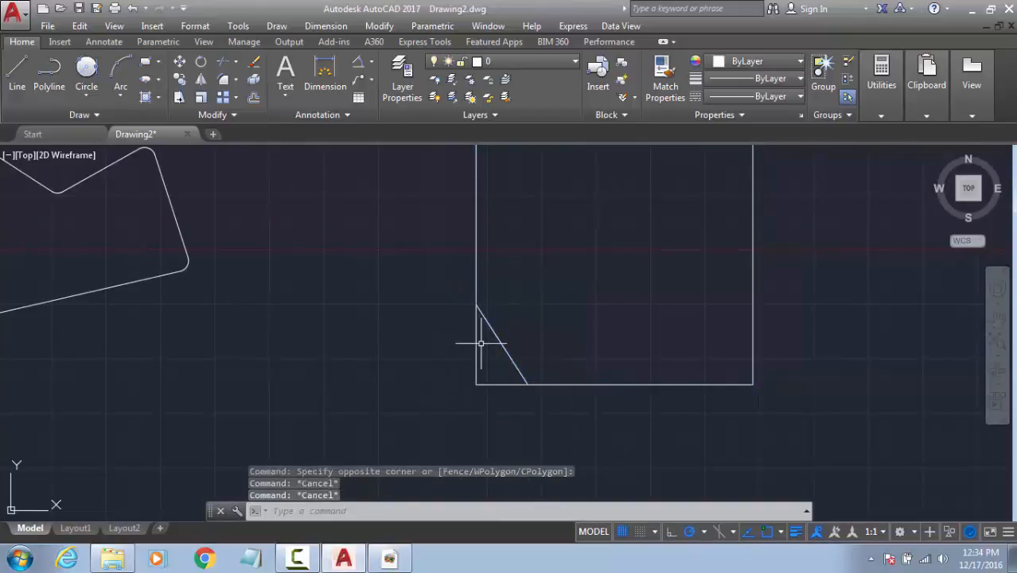
{"action": "key", "text": "Escape"}
Step: Trim off the rectangle's lower-left corner outside the slanted line
{"action": "type", "text": "tr"}
{"action": "key", "text": "Return"}
{"action": "key", "text": "Return"}
{"action": "left_click", "coordinate": [482, 344]}
{"action": "left_click", "coordinate": [442, 412]}
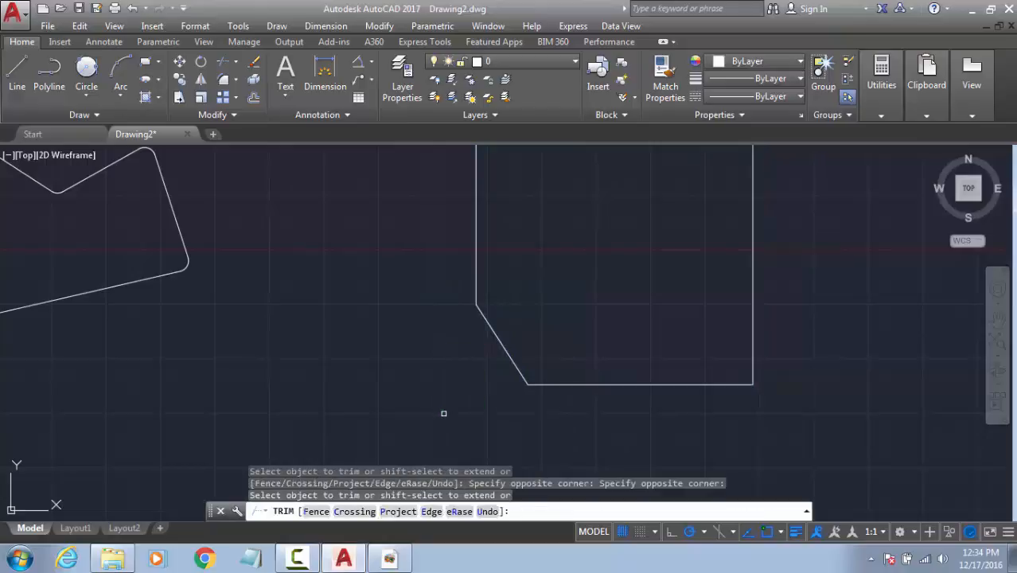
{"action": "key", "text": "Return"}
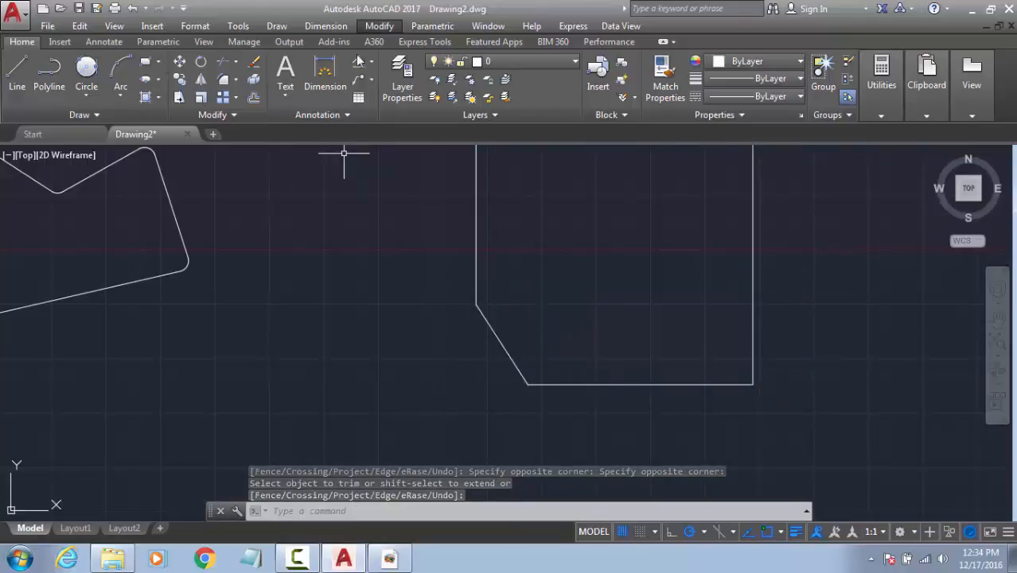
Step: Dimension the vertical extent of the slanted corner line, placing the dimension to the left of the rectangle
{"action": "left_click", "coordinate": [324, 76]}
{"action": "left_click", "coordinate": [476, 310]}
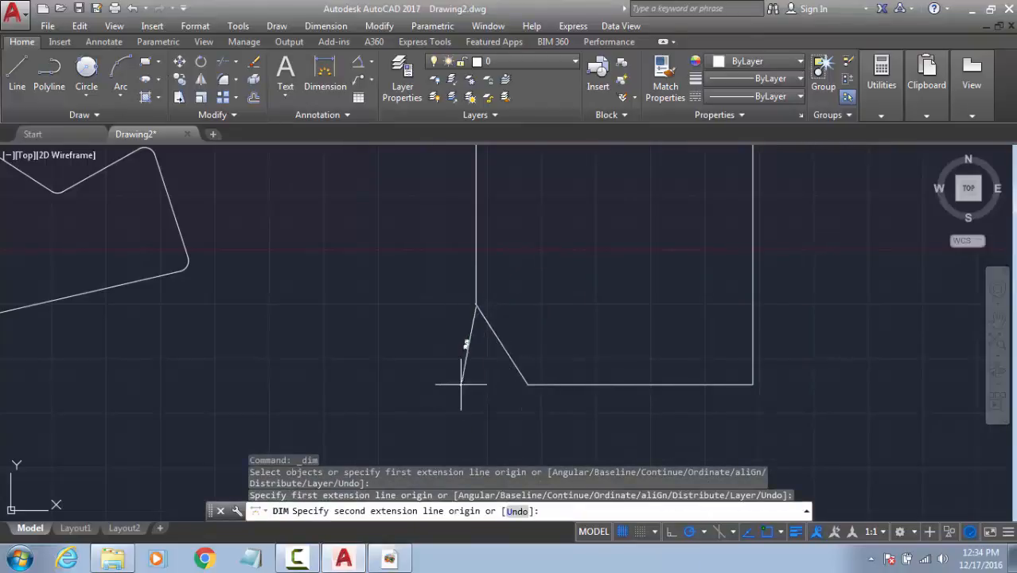
{"action": "left_click", "coordinate": [525, 385]}
{"action": "left_click", "coordinate": [420, 318]}
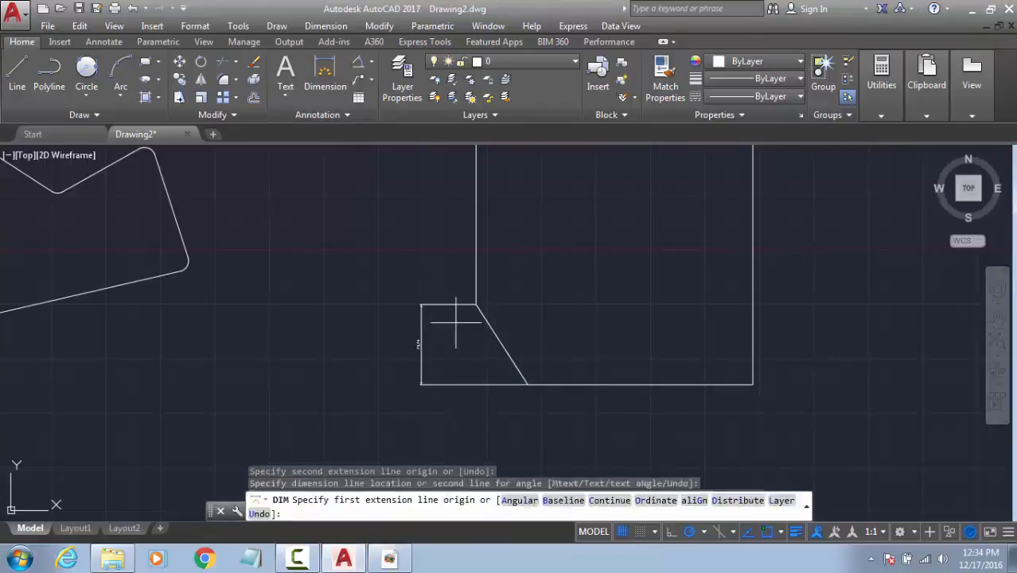
{"action": "key", "text": "Escape"}
Step: Dimension the horizontal extent of the slanted corner line, placing the dimension below the rectangle
{"action": "key", "text": "Return"}
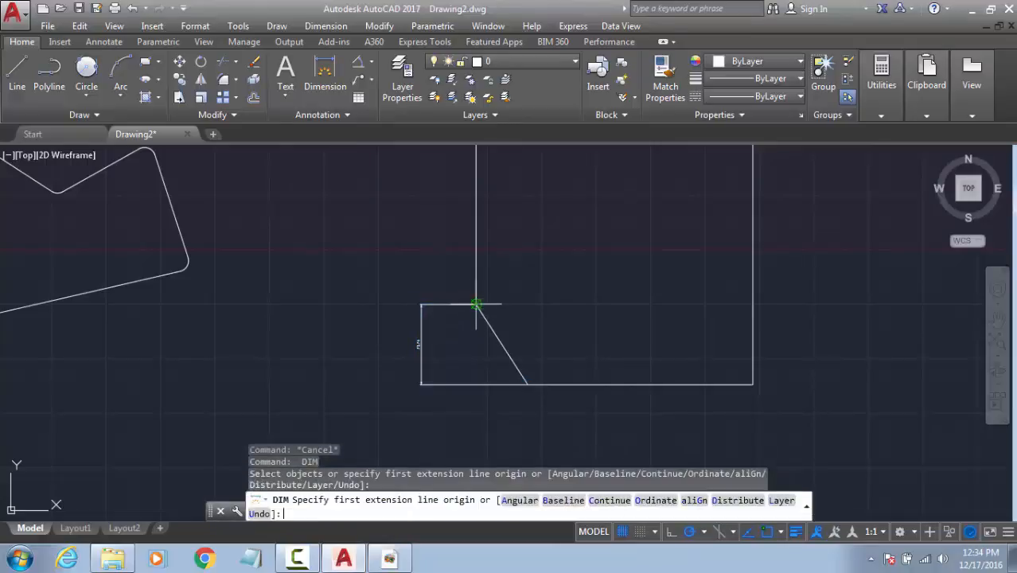
{"action": "key", "text": "Return"}
{"action": "left_click", "coordinate": [482, 313]}
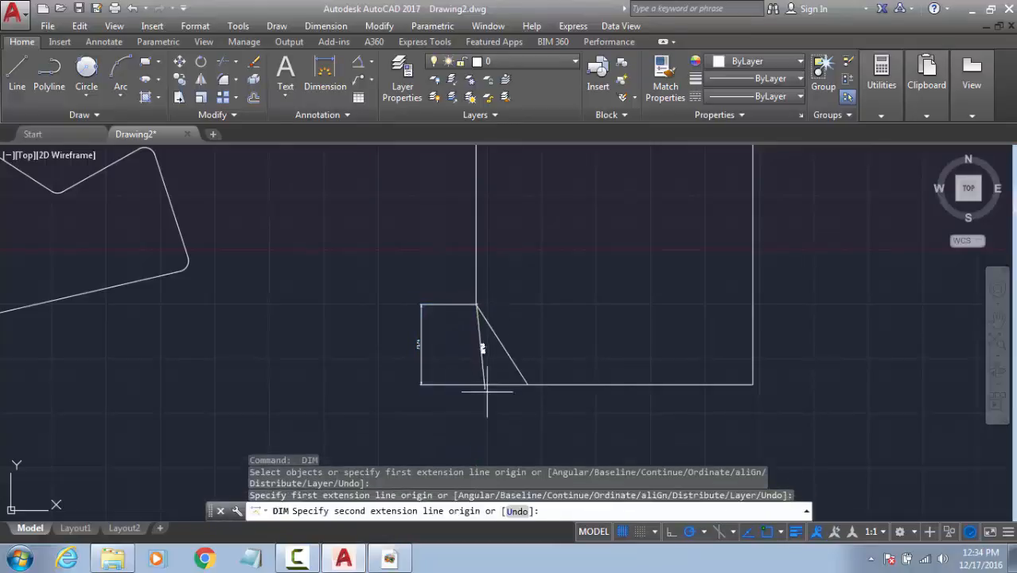
{"action": "left_click", "coordinate": [527, 385]}
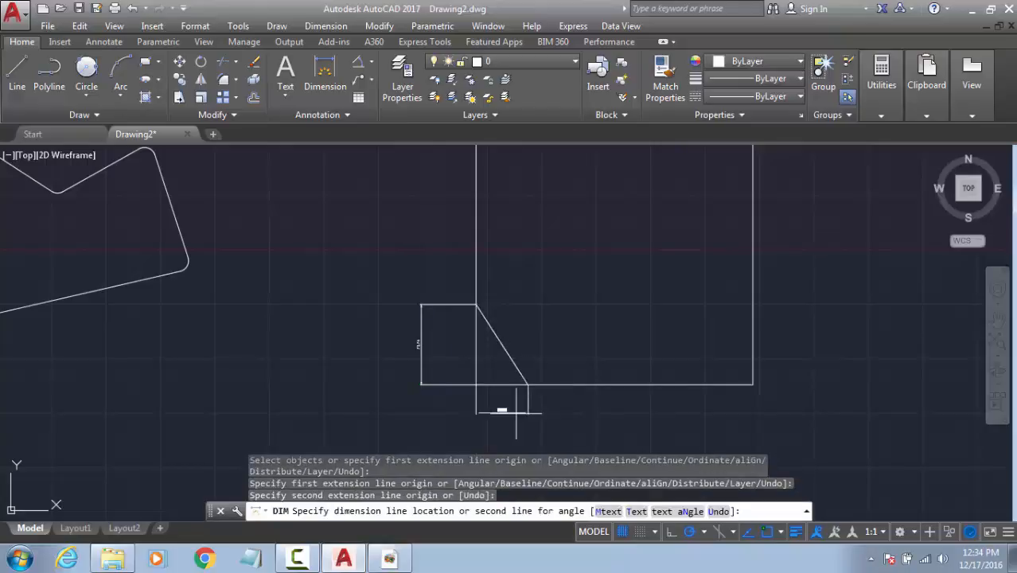
{"action": "left_click", "coordinate": [501, 410]}
{"action": "scroll", "coordinate": [514, 409], "scroll_direction": "up", "scroll_amount": 10}
{"action": "scroll", "coordinate": [477, 374], "scroll_direction": "down", "scroll_amount": 6}
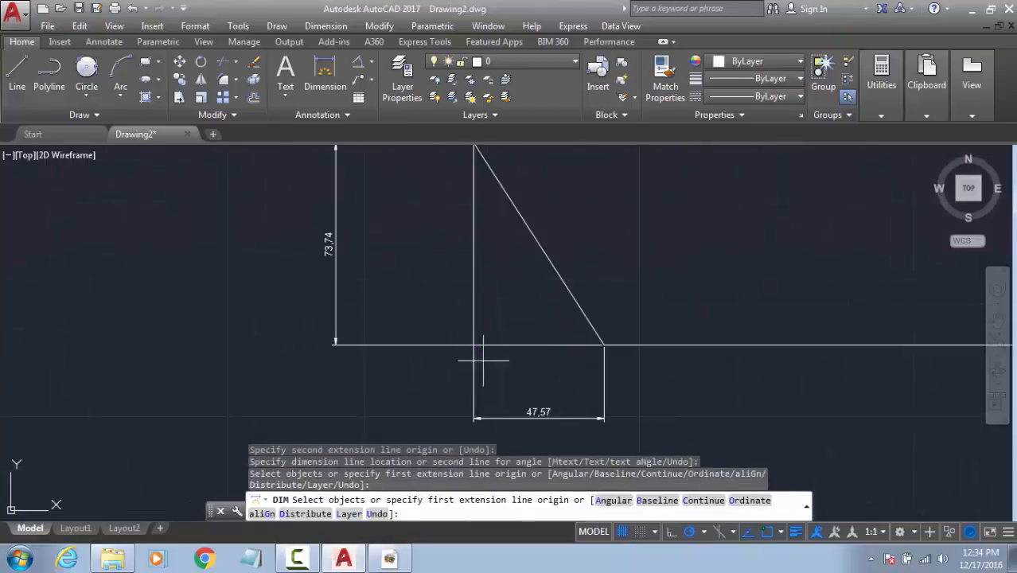
{"action": "scroll", "coordinate": [370, 250], "scroll_direction": "down", "scroll_amount": 5}
{"action": "key", "text": "Escape"}
{"action": "key", "text": "Escape"}
{"action": "key", "text": "Escape"}
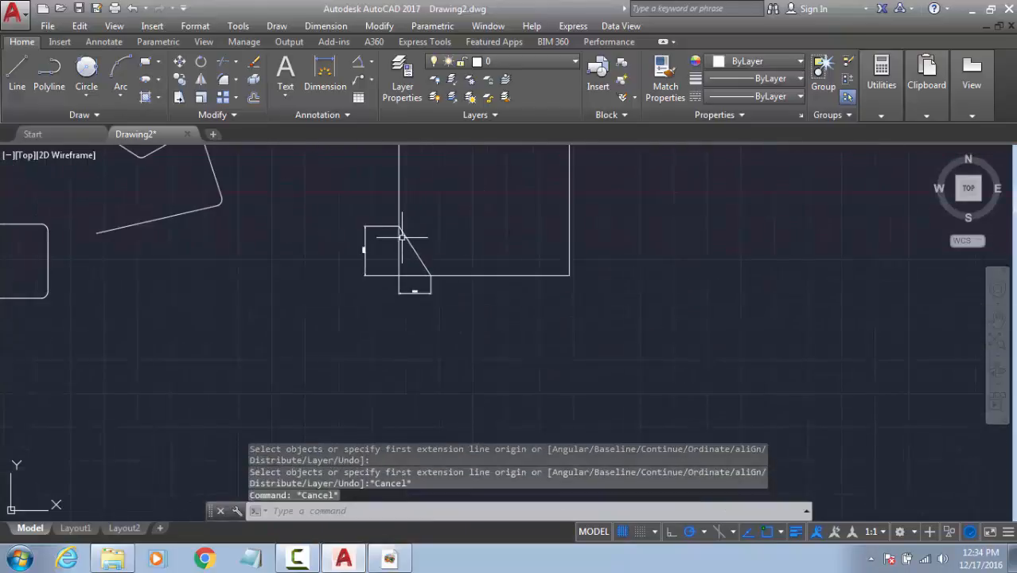
Step: Delete the vertical and horizontal dimensions of the slanted corner line
{"action": "scroll", "coordinate": [403, 270], "scroll_direction": "up", "scroll_amount": 4}
{"action": "left_click", "coordinate": [413, 263]}
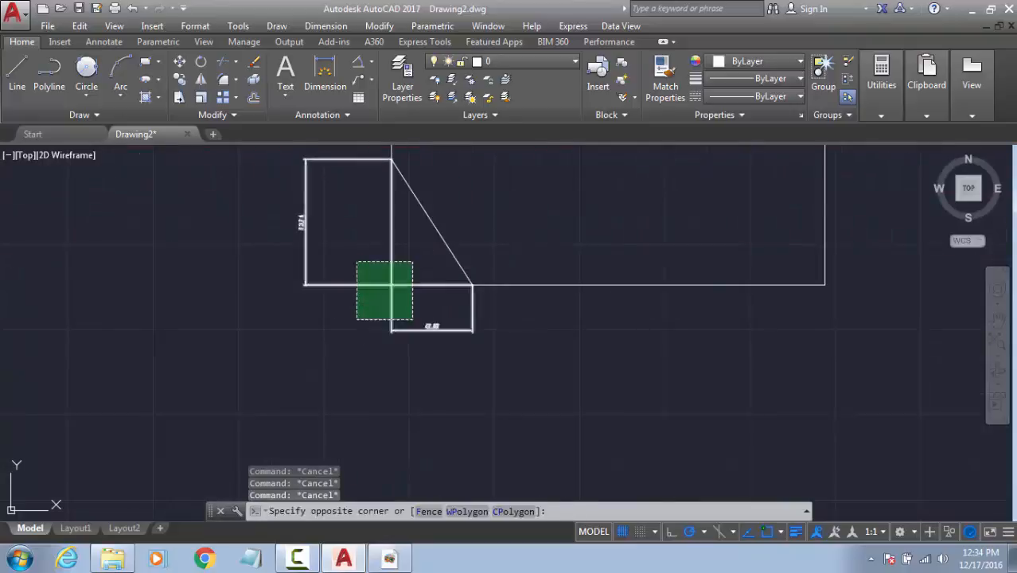
{"action": "left_click", "coordinate": [356, 321]}
{"action": "key", "text": "Delete"}
{"action": "middle_click_drag", "start_coordinate": [372, 281], "coordinate": [352, 346]}
{"action": "key", "text": "Escape"}
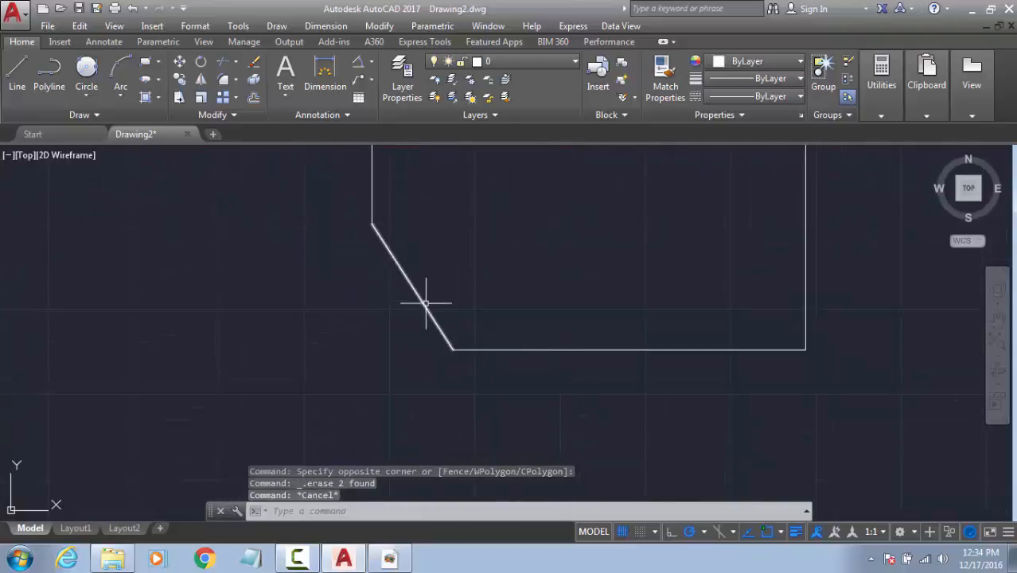
{"action": "left_click", "coordinate": [428, 298]}
{"action": "left_click", "coordinate": [395, 311]}
{"action": "key", "text": "Escape"}
{"action": "key", "text": "Escape"}
Step: Dimension only the vertical distance between the slanted line's endpoints, placing the dimension well to the left of the cut corner
{"action": "left_click", "coordinate": [324, 72]}
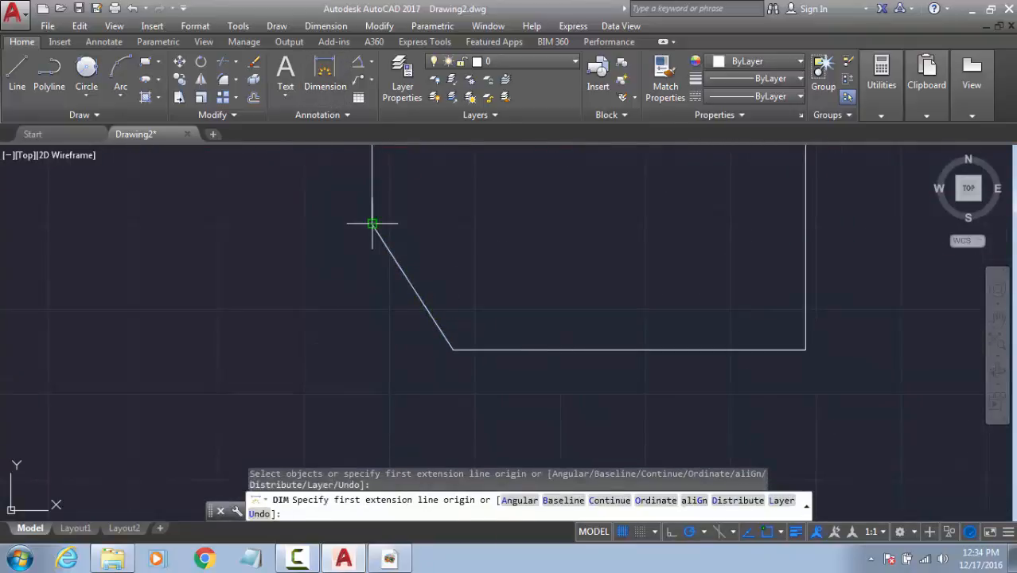
{"action": "left_click", "coordinate": [373, 224]}
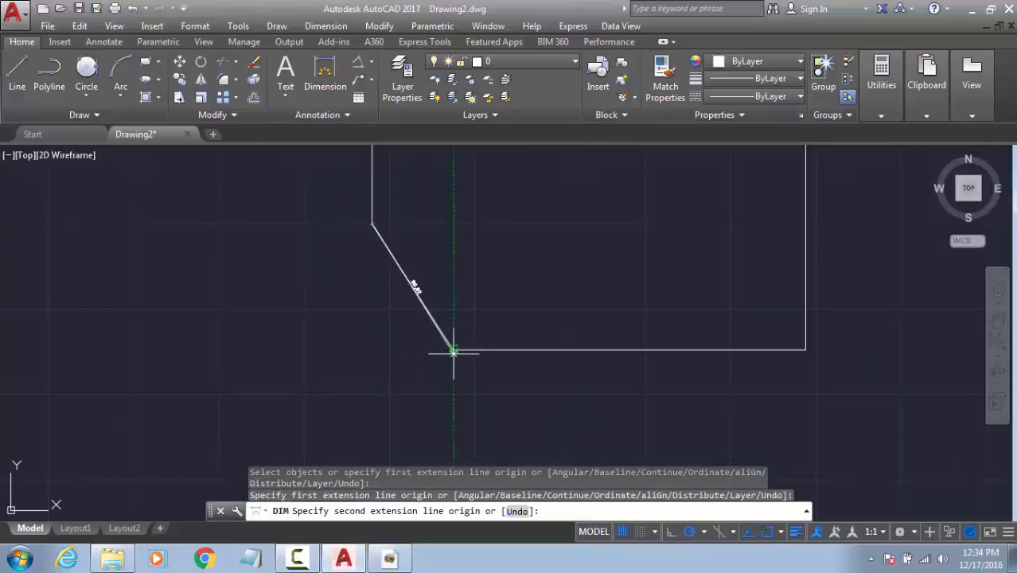
{"action": "left_click", "coordinate": [452, 349]}
{"action": "left_click", "coordinate": [226, 286]}
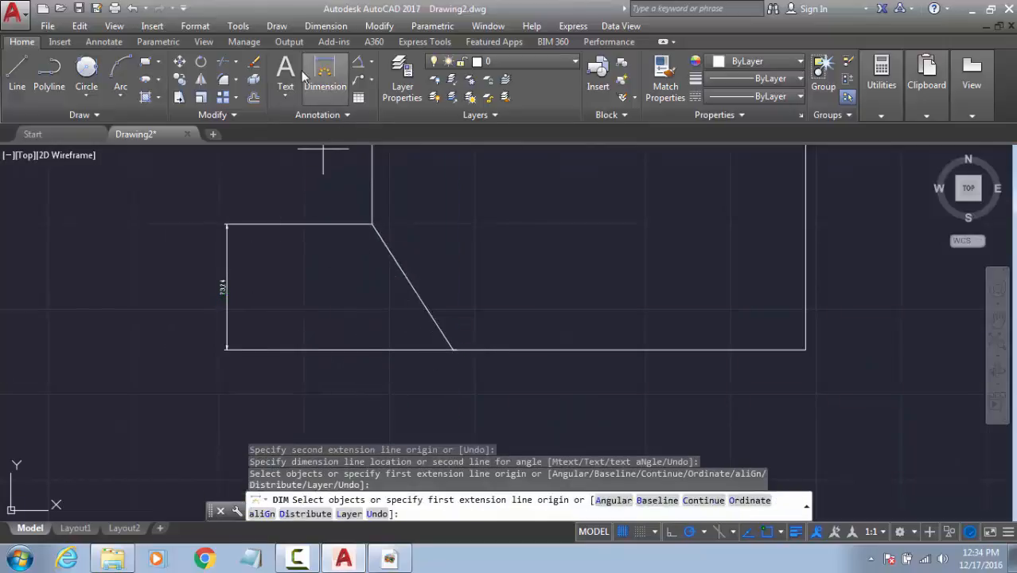
Step: Add an angular dimension between the slanted line and the rectangle's bottom edge, placing the arc on the cut-off side of the corner
{"action": "left_click", "coordinate": [358, 63]}
{"action": "left_click", "coordinate": [421, 307]}
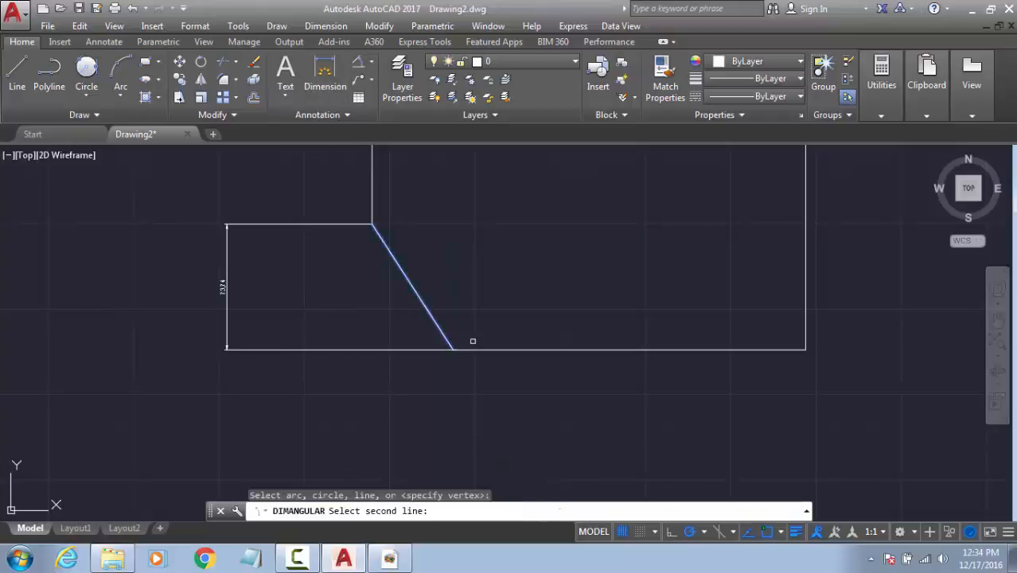
{"action": "left_click", "coordinate": [478, 349]}
{"action": "left_click", "coordinate": [388, 315]}
{"action": "scroll", "coordinate": [408, 307], "scroll_direction": "up", "scroll_amount": 3}
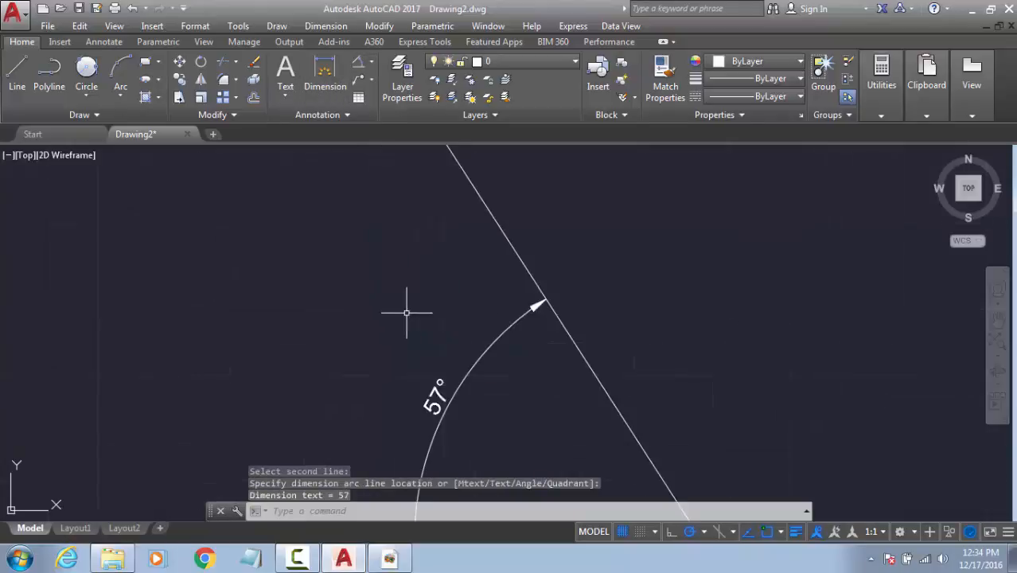
{"action": "scroll", "coordinate": [408, 329], "scroll_direction": "down", "scroll_amount": 5}
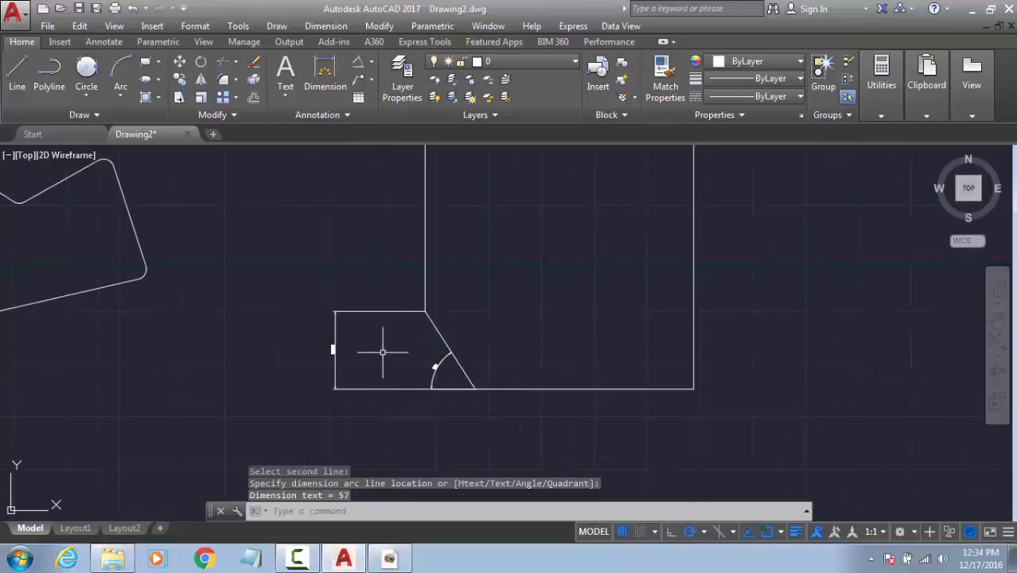
{"action": "key", "text": "Escape"}
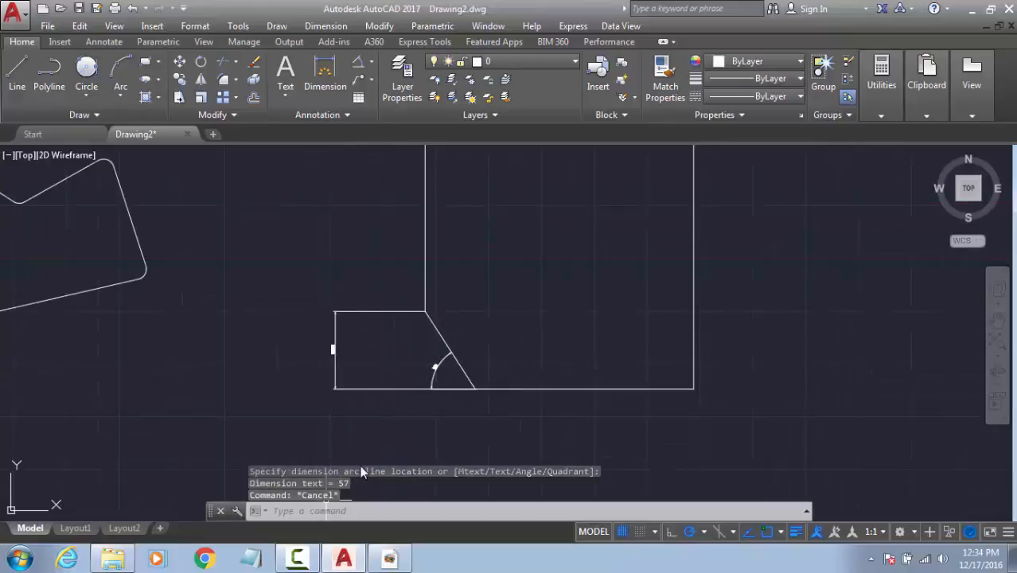
{"action": "scroll", "coordinate": [393, 369], "scroll_direction": "down", "scroll_amount": 4}
{"action": "key", "text": "Escape"}
{"action": "type", "text": "Ch"}
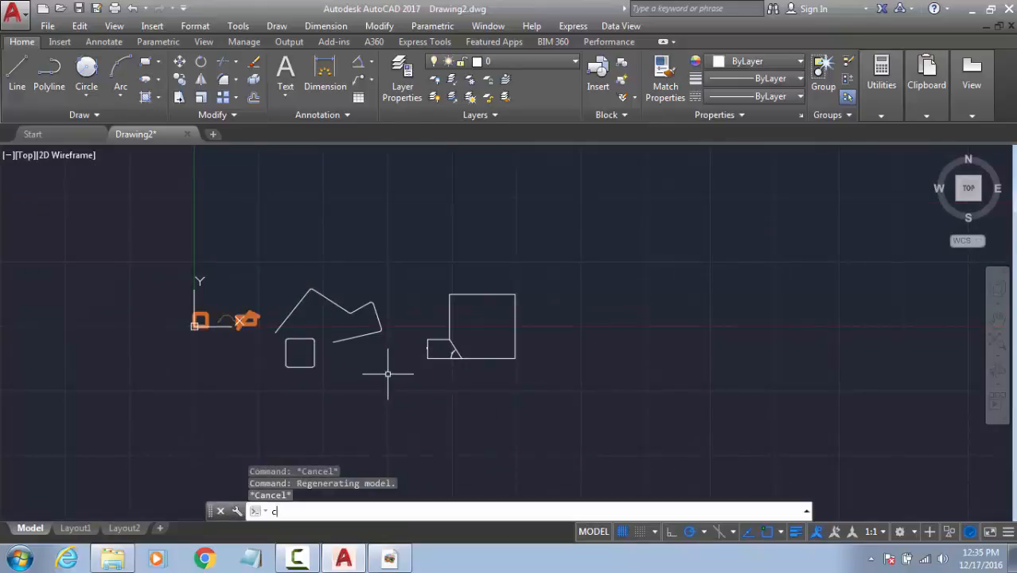
{"action": "key", "text": "Return"}
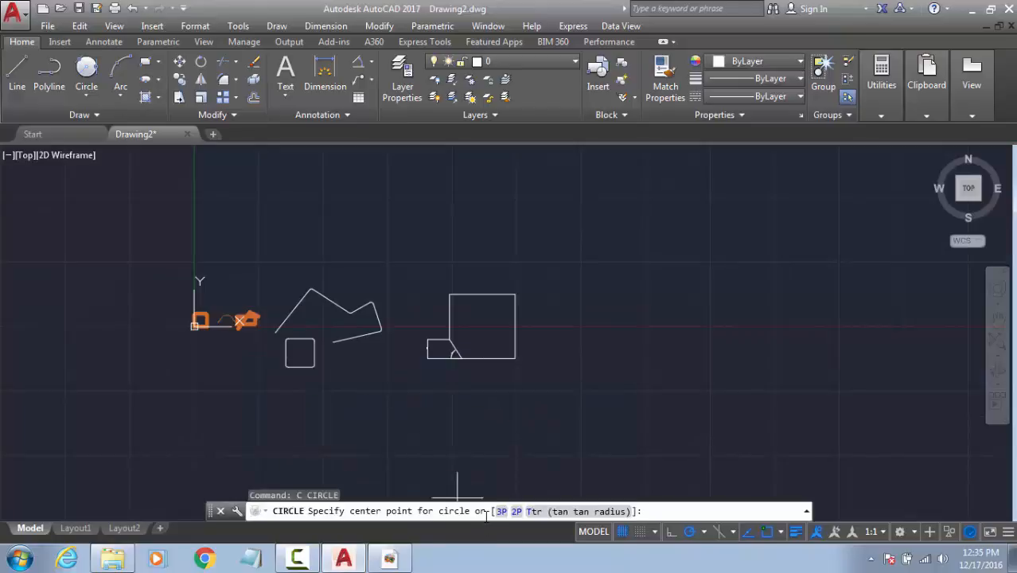
{"action": "key", "text": "Escape"}
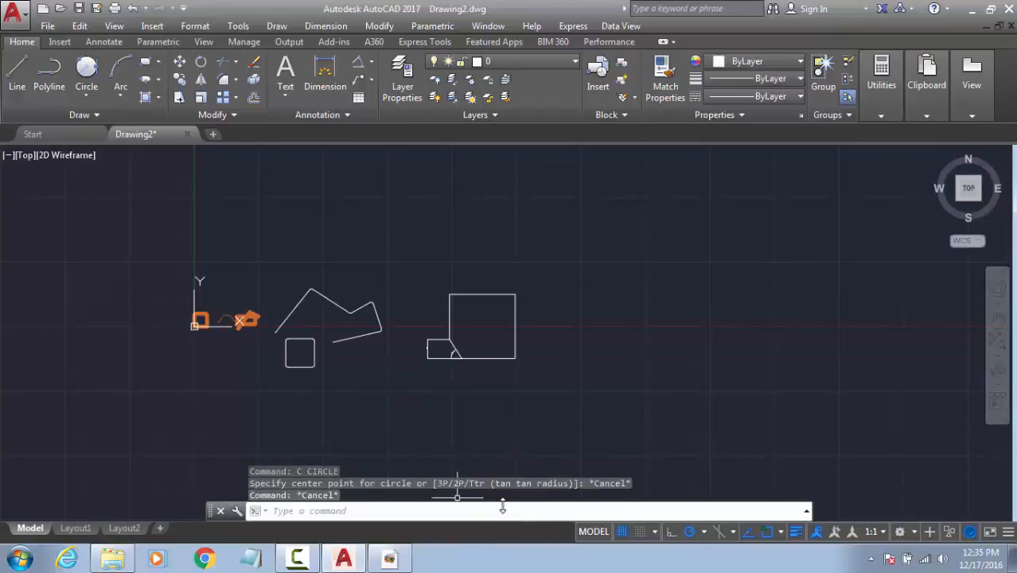
Step: Chamfer the rectangle's upper-right corner by the Angle option, with length 10 on the top edge and a 45° angle
{"action": "type", "text": "cha"}
{"action": "key", "text": "Return"}
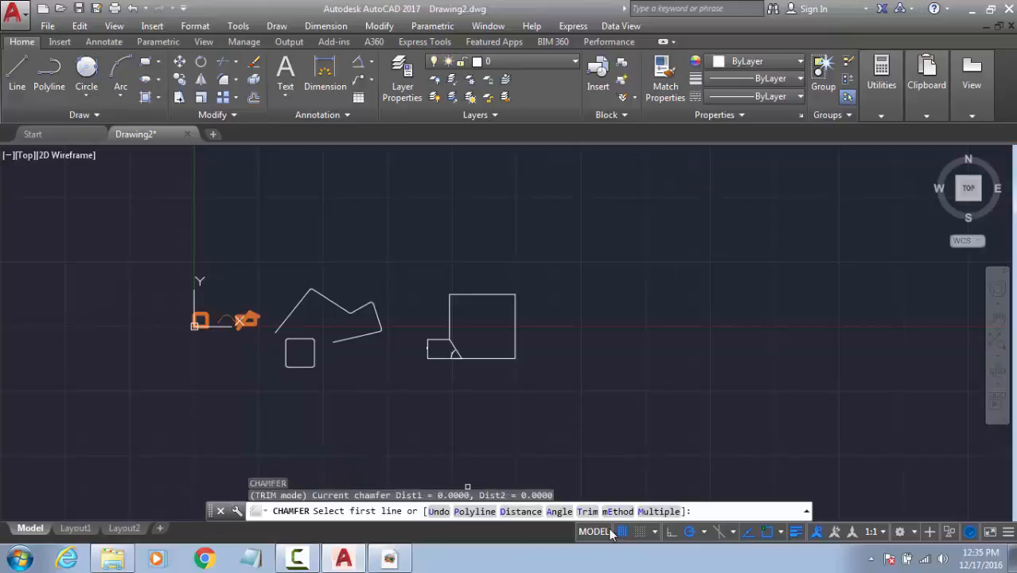
{"action": "left_click", "coordinate": [559, 511]}
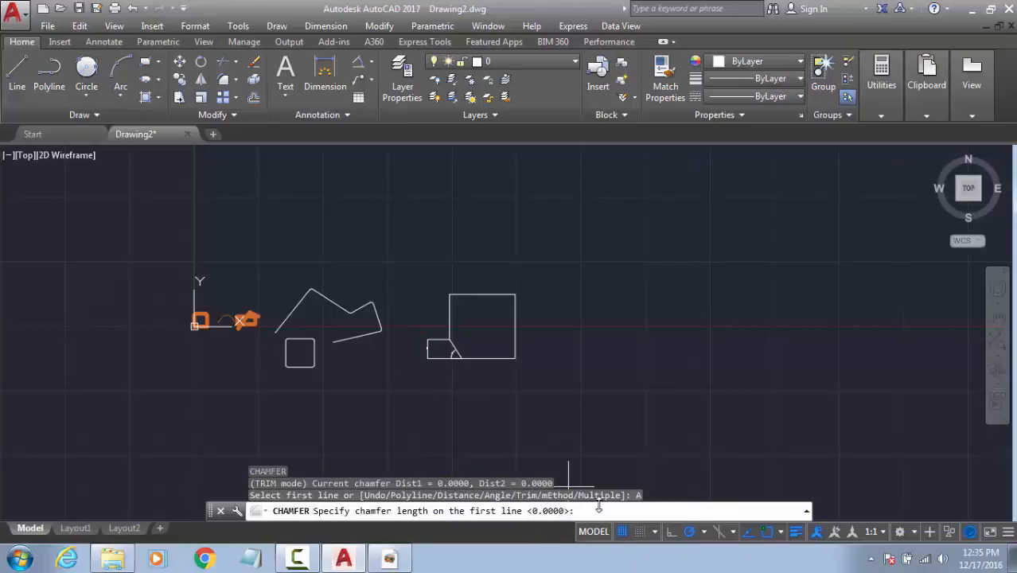
{"action": "key", "text": "Return"}
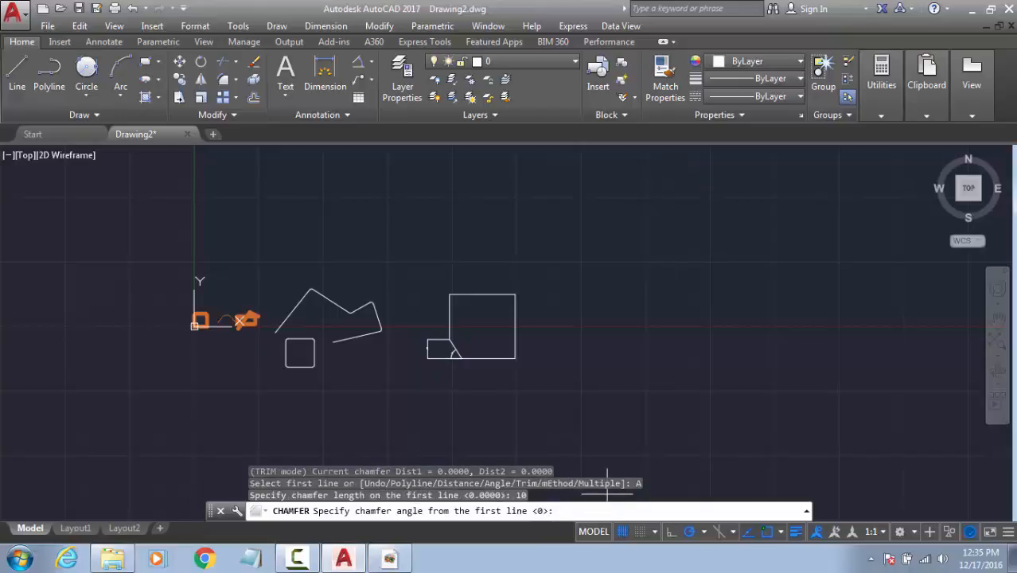
{"action": "type", "text": "45"}
{"action": "key", "text": "Return"}
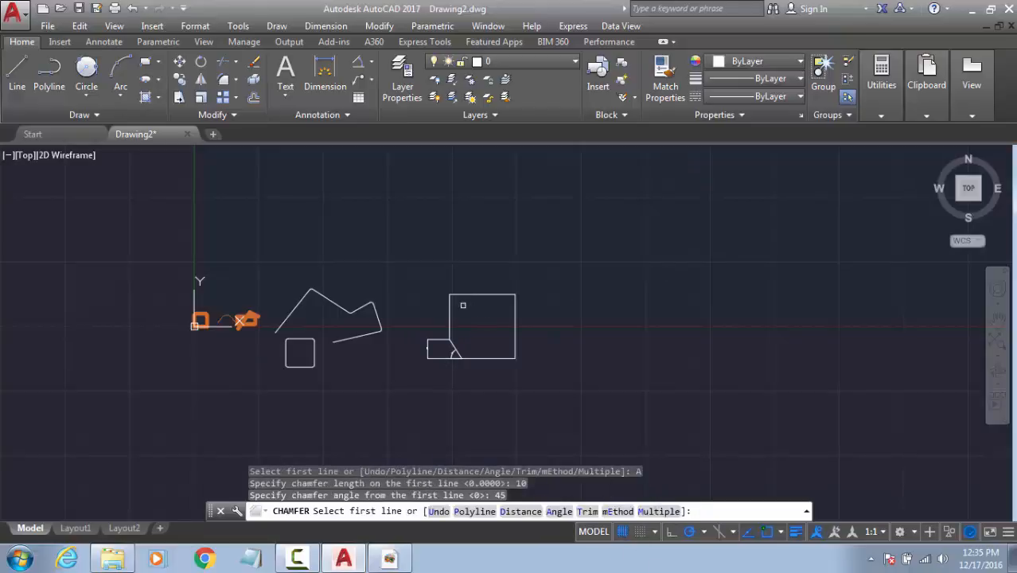
{"action": "left_click", "coordinate": [477, 295]}
{"action": "left_click", "coordinate": [513, 310]}
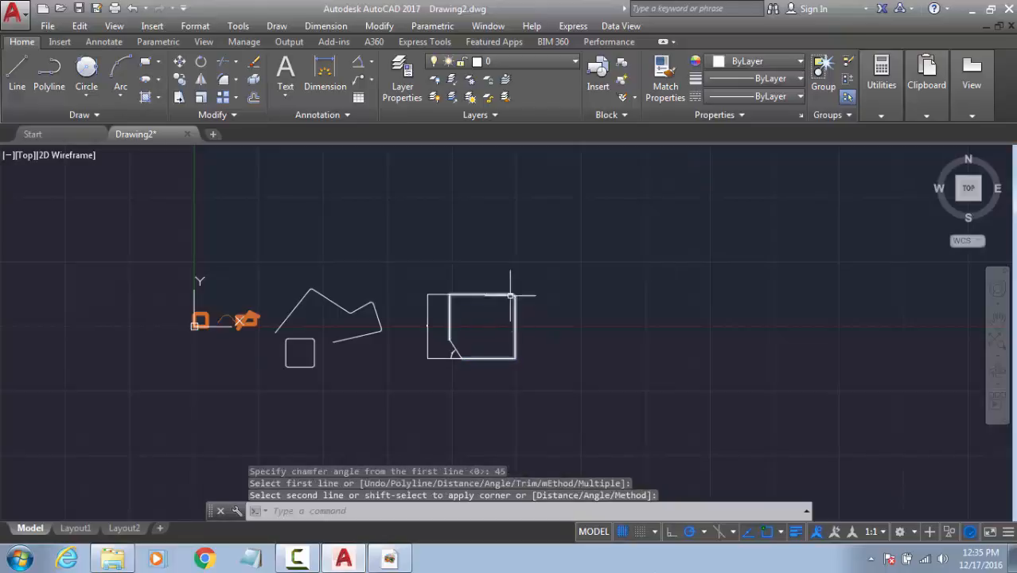
Step: Dimension the horizontal extent of the upper-right chamfer, placing the dimension above the rectangle
{"action": "scroll", "coordinate": [513, 296], "scroll_direction": "up", "scroll_amount": 6}
{"action": "left_click", "coordinate": [325, 71]}
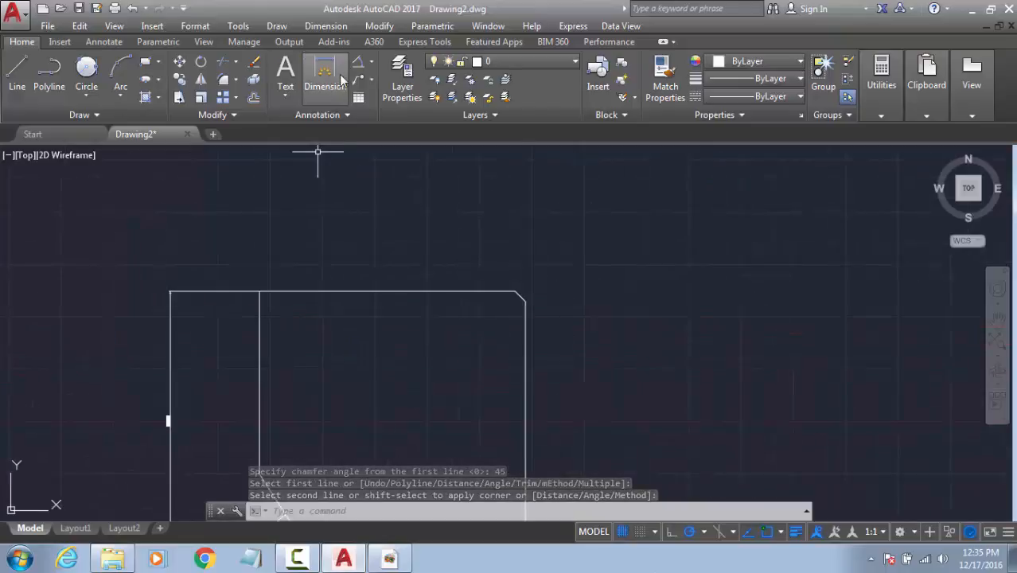
{"action": "left_click", "coordinate": [517, 288]}
{"action": "left_click", "coordinate": [524, 301]}
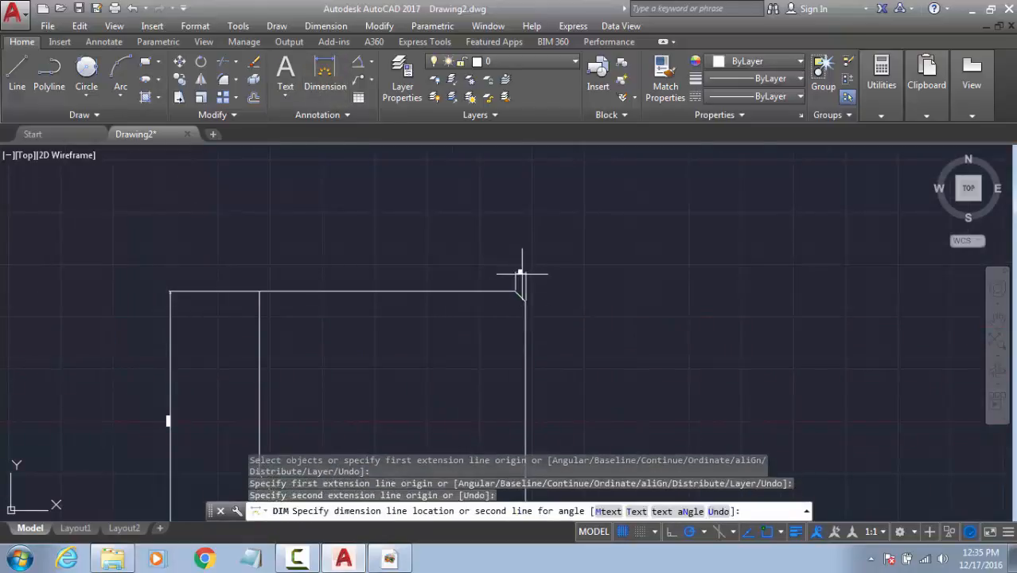
{"action": "left_click", "coordinate": [522, 275]}
{"action": "scroll", "coordinate": [522, 275], "scroll_direction": "up", "scroll_amount": 9}
{"action": "scroll", "coordinate": [468, 234], "scroll_direction": "down", "scroll_amount": 4}
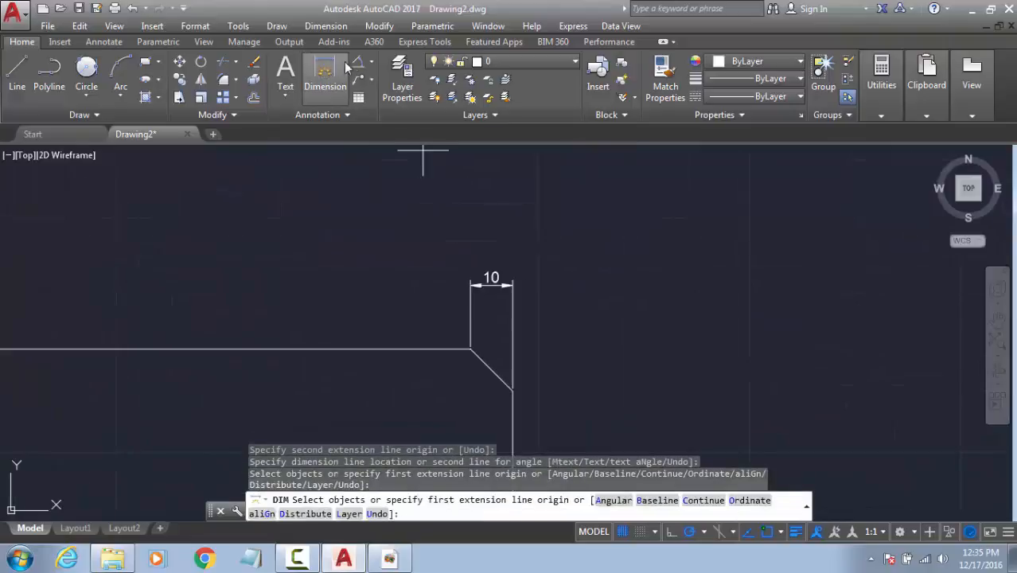
Step: Add an angular dimension between the rectangle's top edge and the upper-right chamfer line
{"action": "left_click", "coordinate": [358, 62]}
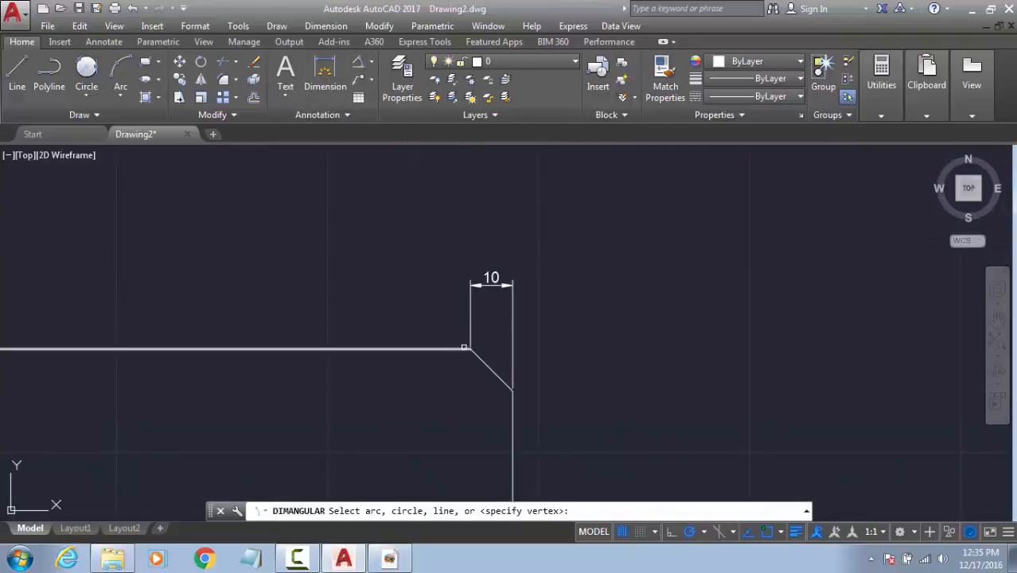
{"action": "left_click", "coordinate": [464, 347]}
{"action": "left_click", "coordinate": [475, 354]}
{"action": "left_click", "coordinate": [510, 358]}
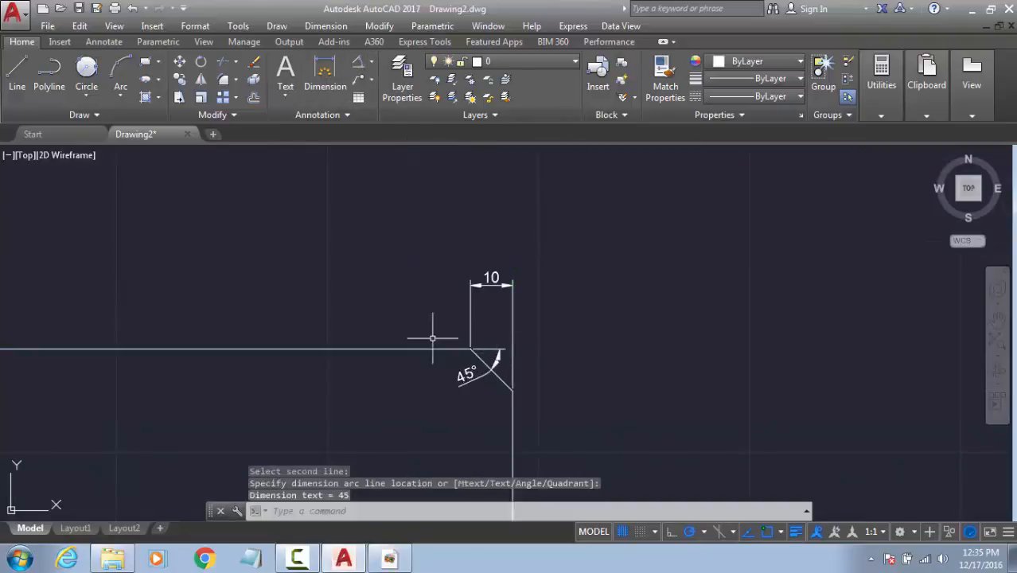
{"action": "scroll", "coordinate": [517, 331], "scroll_direction": "down", "scroll_amount": 5}
Step: Erase all the practice shapes and dimensions from the drawing
{"action": "left_click", "coordinate": [579, 274]}
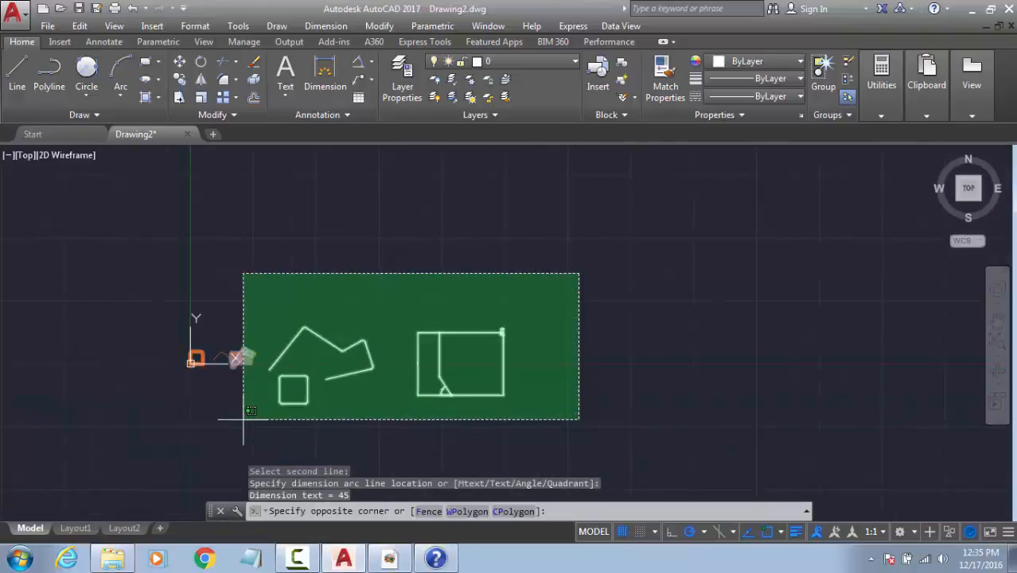
{"action": "left_click", "coordinate": [159, 413]}
{"action": "key", "text": "Delete"}
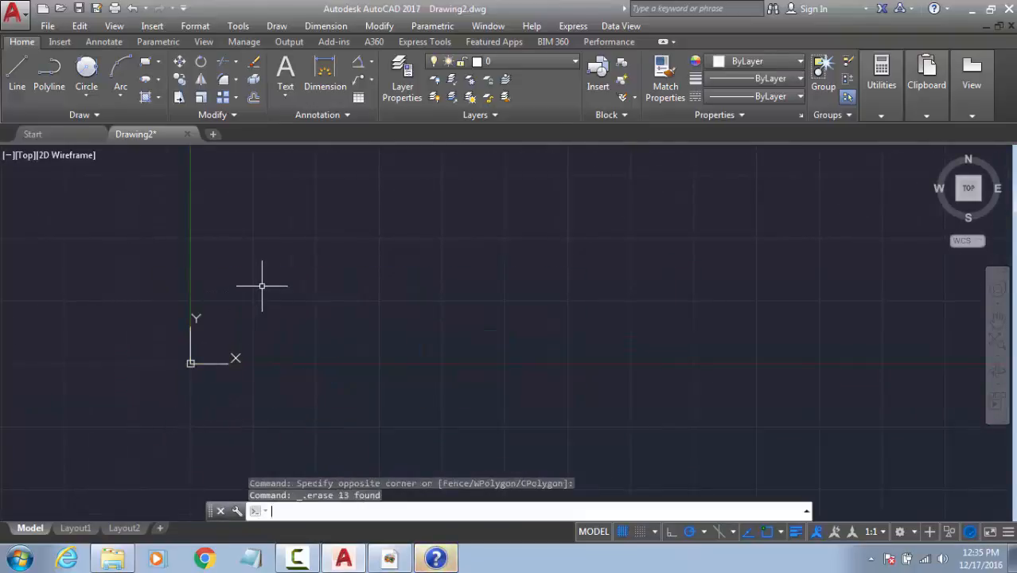
{"action": "key", "text": "Escape"}
{"action": "key", "text": "Escape"}
{"action": "key", "text": "Escape"}
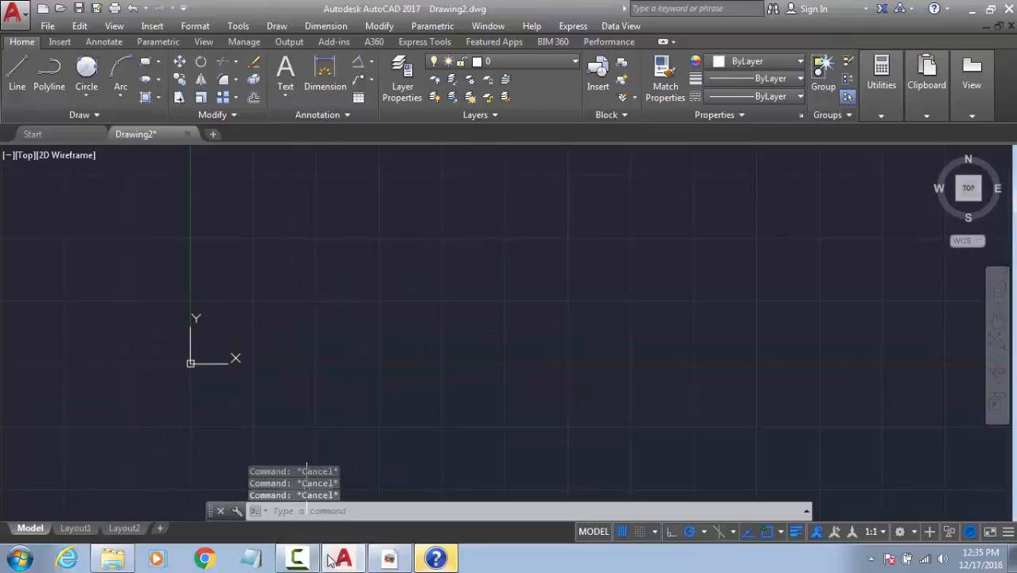
Step: Switch to the AUTOCAD BASIC PDF in Adobe Acrobat and review the modify commands and the two Anotation tools sections in the outline
{"action": "left_click", "coordinate": [388, 559]}
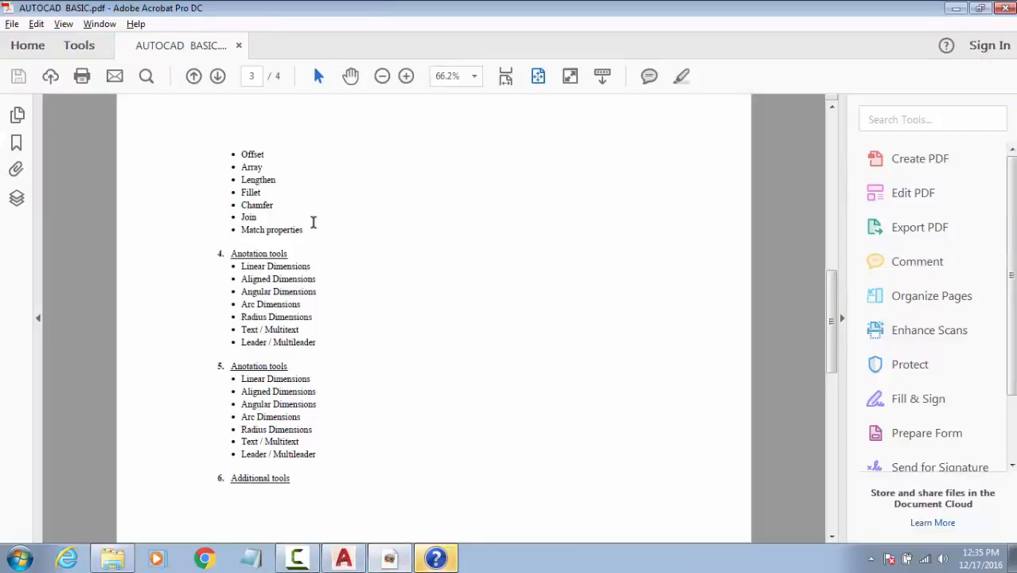
{"action": "left_click_drag", "start_coordinate": [309, 229], "coordinate": [306, 265]}
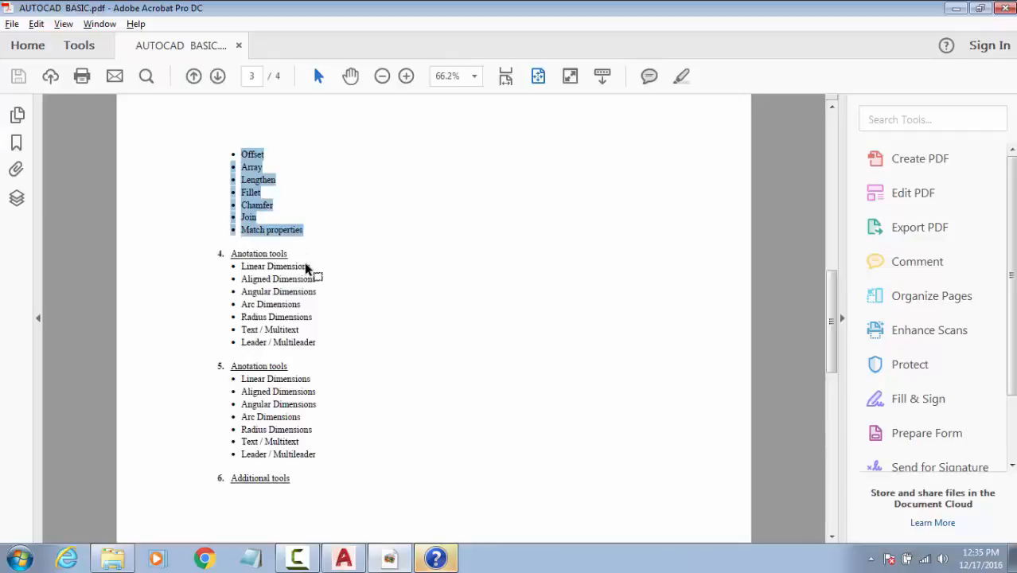
{"action": "left_click_drag", "start_coordinate": [306, 269], "coordinate": [294, 266]}
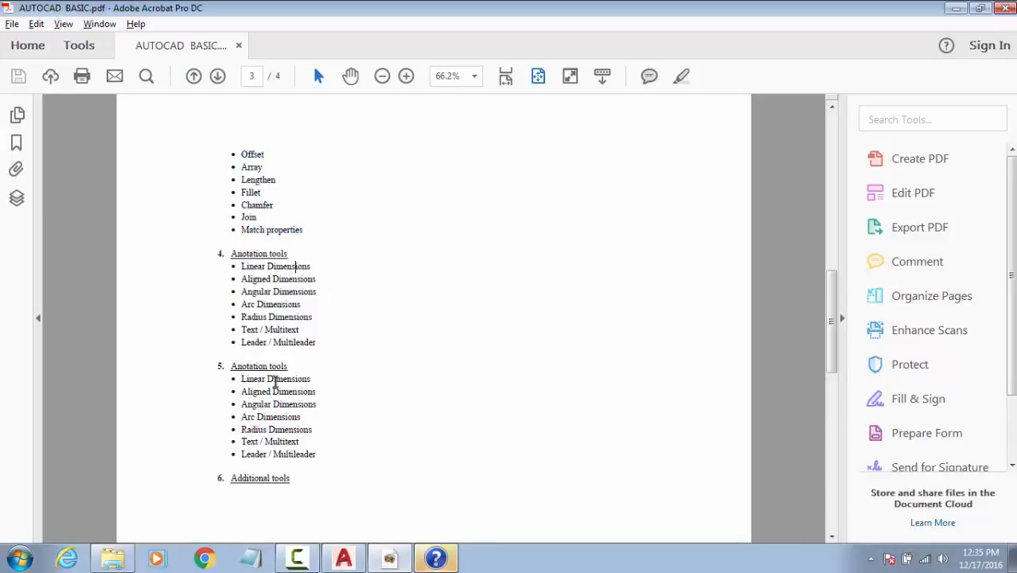
{"action": "left_click_drag", "start_coordinate": [215, 365], "coordinate": [320, 449]}
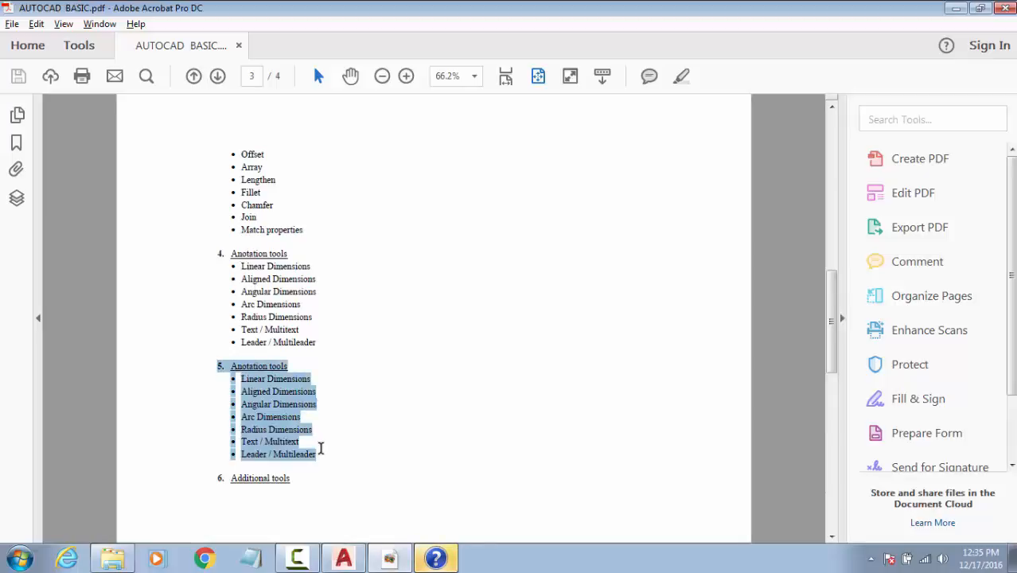
{"action": "left_click", "coordinate": [253, 295]}
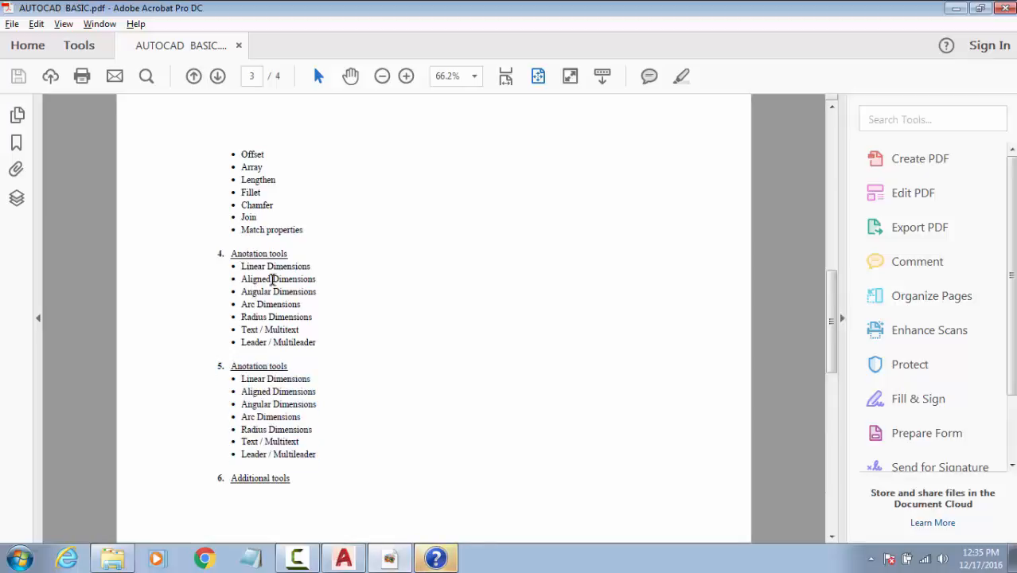
Step: Switch to AutoCAD and draw an open zigzag chain of six connected line segments to the right of the origin
{"action": "key", "text": "alt+Tab"}
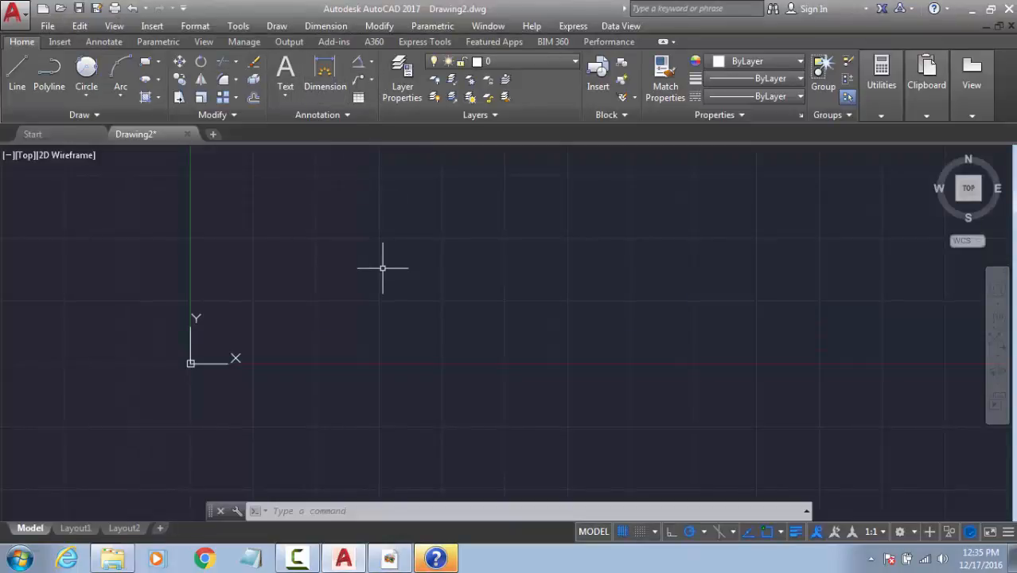
{"action": "key", "text": "Escape"}
{"action": "key", "text": "Escape"}
{"action": "key", "text": "Escape"}
{"action": "type", "text": "l"}
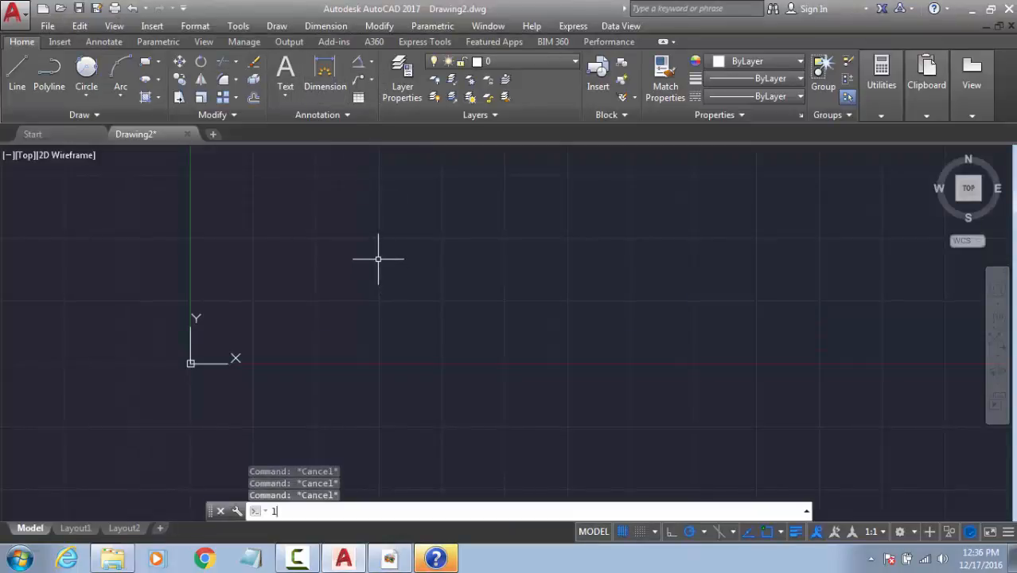
{"action": "key", "text": "Return"}
{"action": "left_click", "coordinate": [412, 347]}
{"action": "left_click", "coordinate": [490, 206]}
{"action": "left_click", "coordinate": [688, 305]}
{"action": "left_click", "coordinate": [835, 234]}
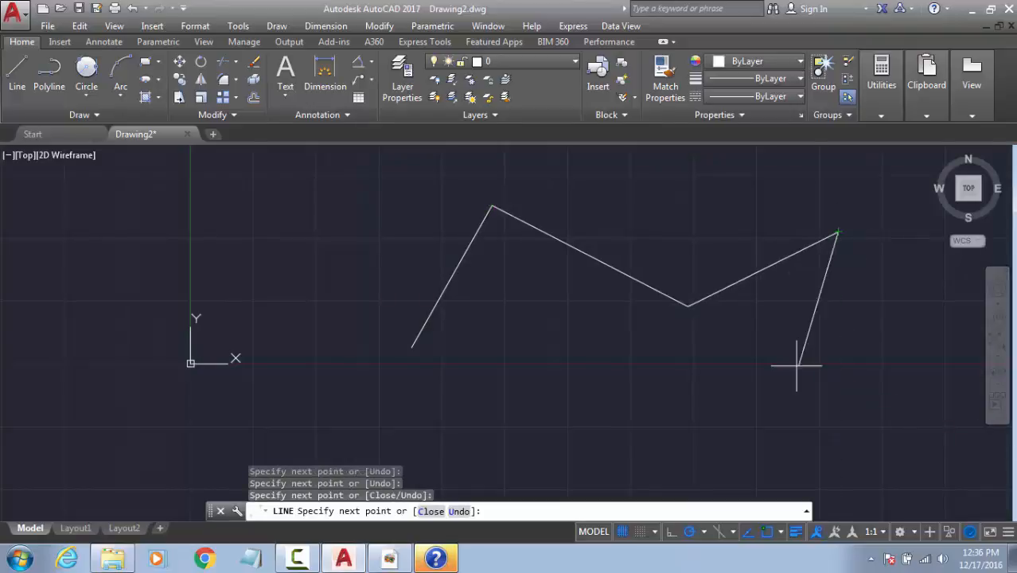
{"action": "left_click", "coordinate": [795, 367]}
{"action": "left_click", "coordinate": [531, 386]}
{"action": "left_click", "coordinate": [500, 317]}
{"action": "key", "text": "Escape"}
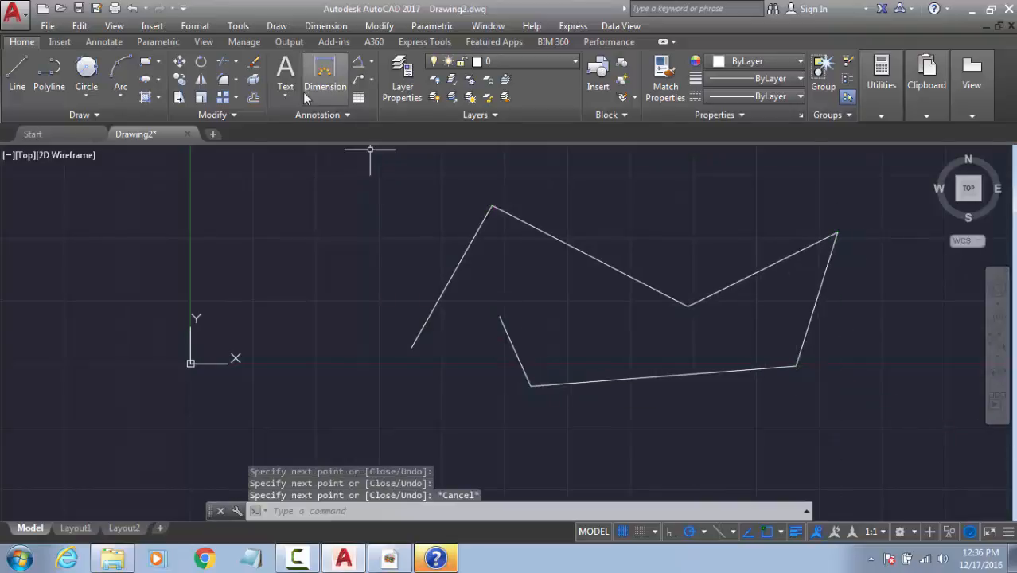
{"action": "left_click", "coordinate": [371, 62]}
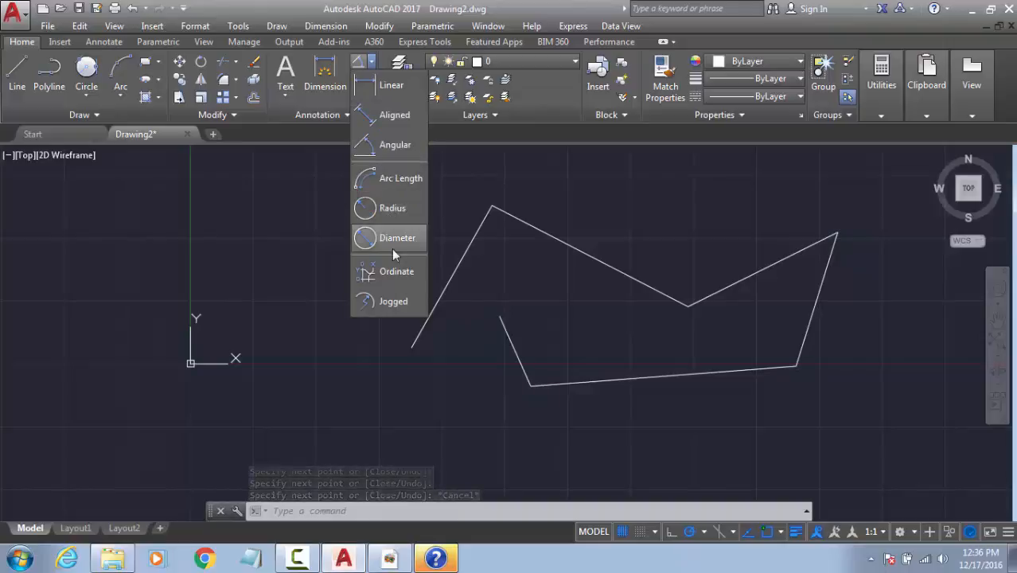
{"action": "left_click", "coordinate": [326, 27]}
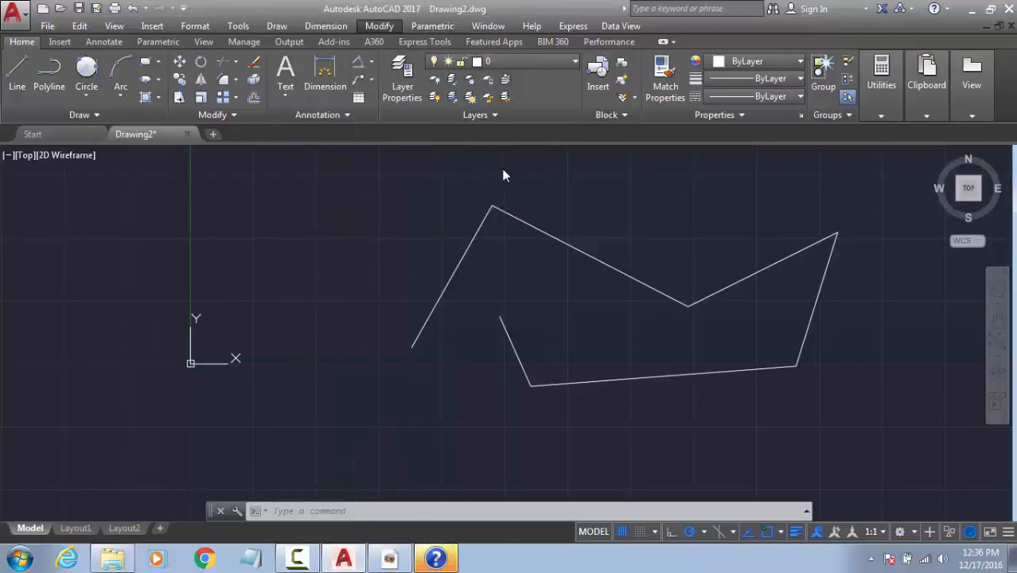
{"action": "middle_click_drag", "start_coordinate": [407, 238], "coordinate": [379, 264]}
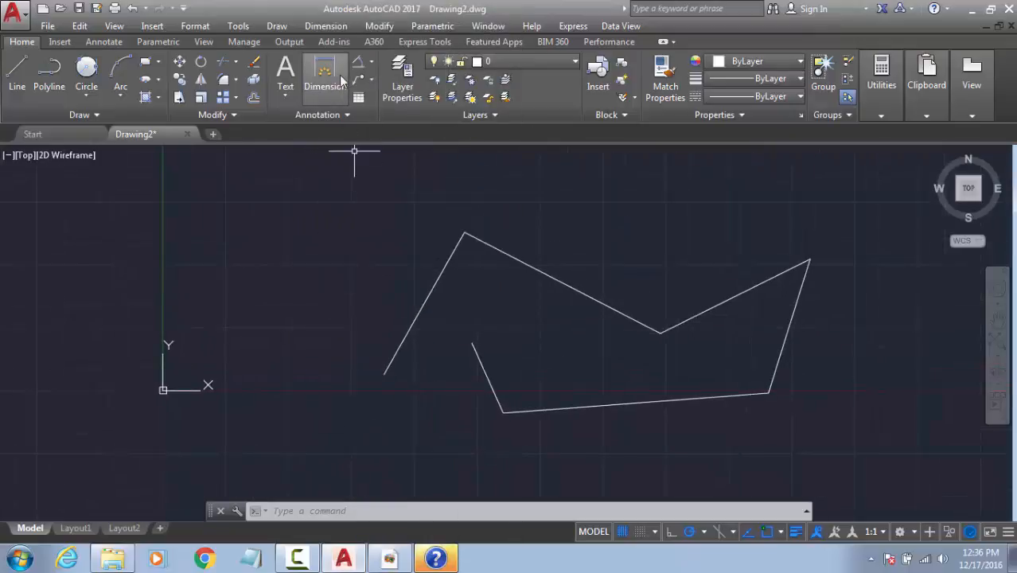
Step: Add a linear dimension for the vertical extent of the leftmost slanted line by selecting the line, placing it on the line's left side
{"action": "type", "text": "diml"}
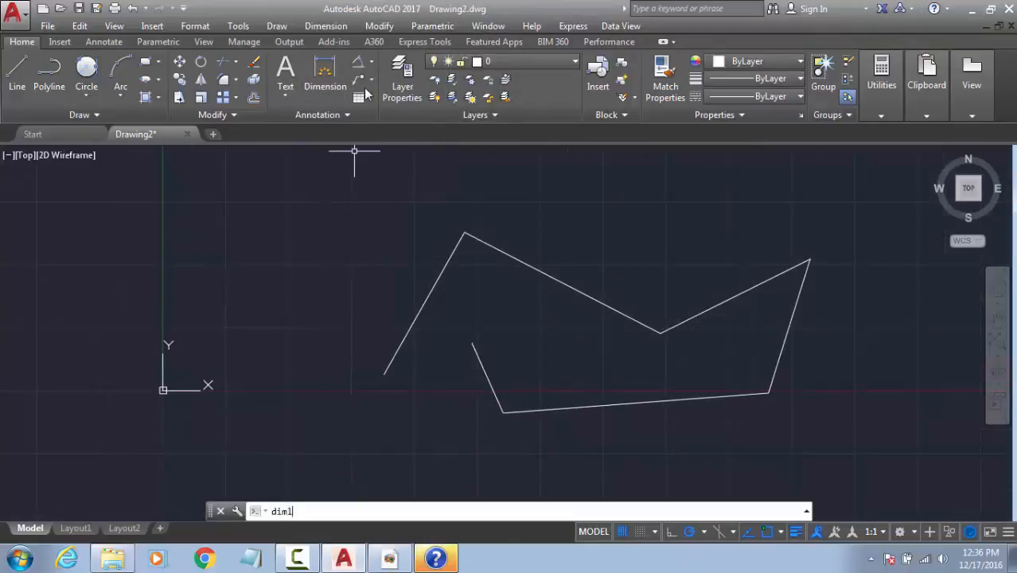
{"action": "type", "text": "in"}
{"action": "key", "text": "Return"}
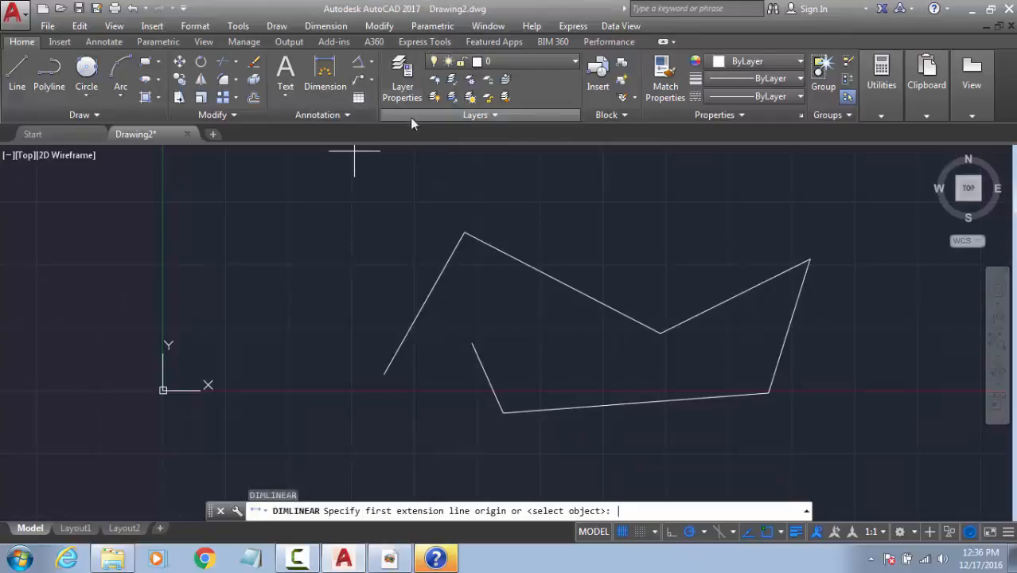
{"action": "key", "text": "Return"}
{"action": "left_click", "coordinate": [456, 249]}
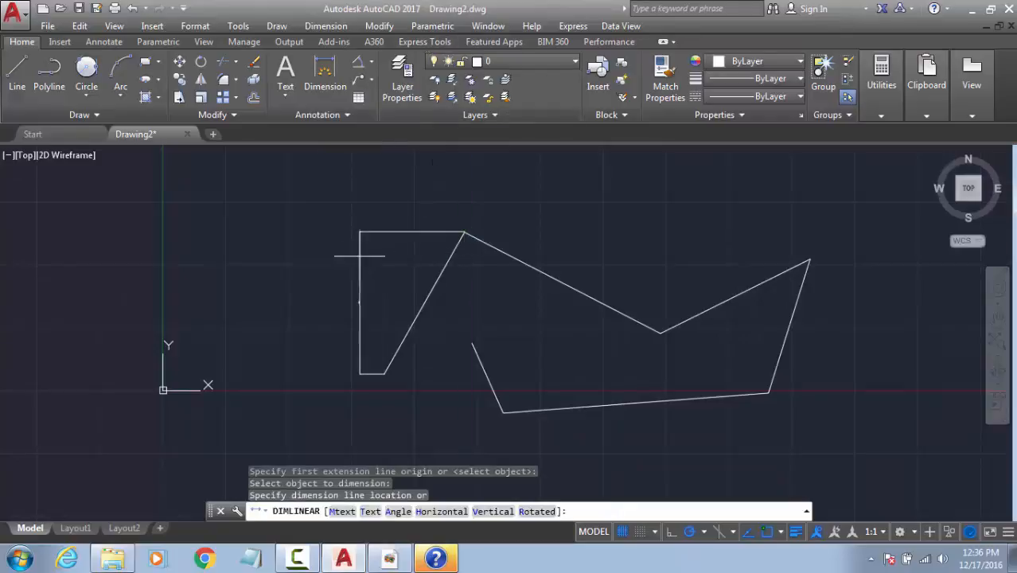
{"action": "left_click", "coordinate": [270, 318]}
{"action": "scroll", "coordinate": [270, 319], "scroll_direction": "up", "scroll_amount": 5}
{"action": "scroll", "coordinate": [390, 388], "scroll_direction": "down", "scroll_amount": 4}
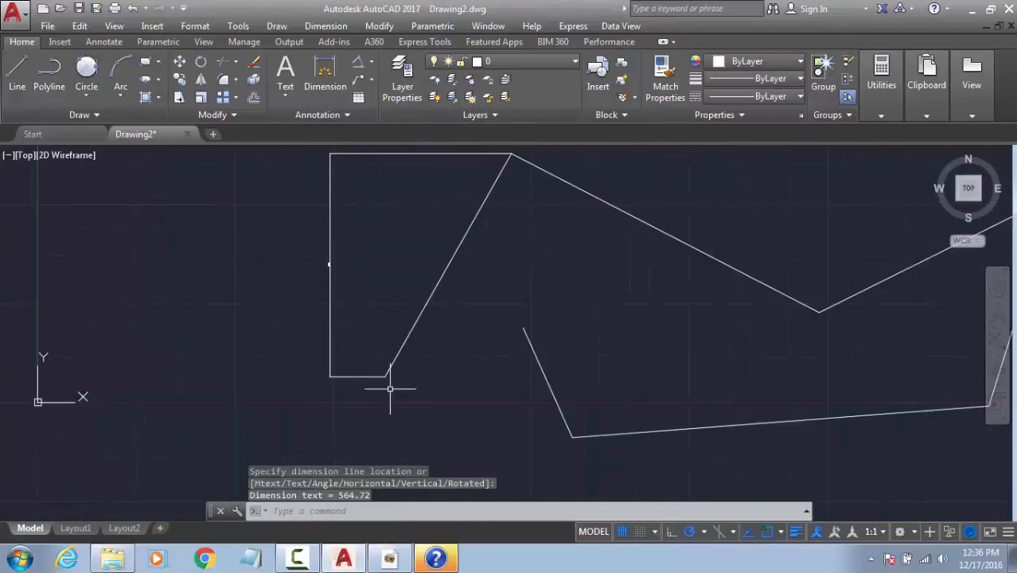
Step: Add a linear dimension for the horizontal extent of the same slanted line by selecting the line, positioning it below
{"action": "key", "text": "Return"}
{"action": "key", "text": "Return"}
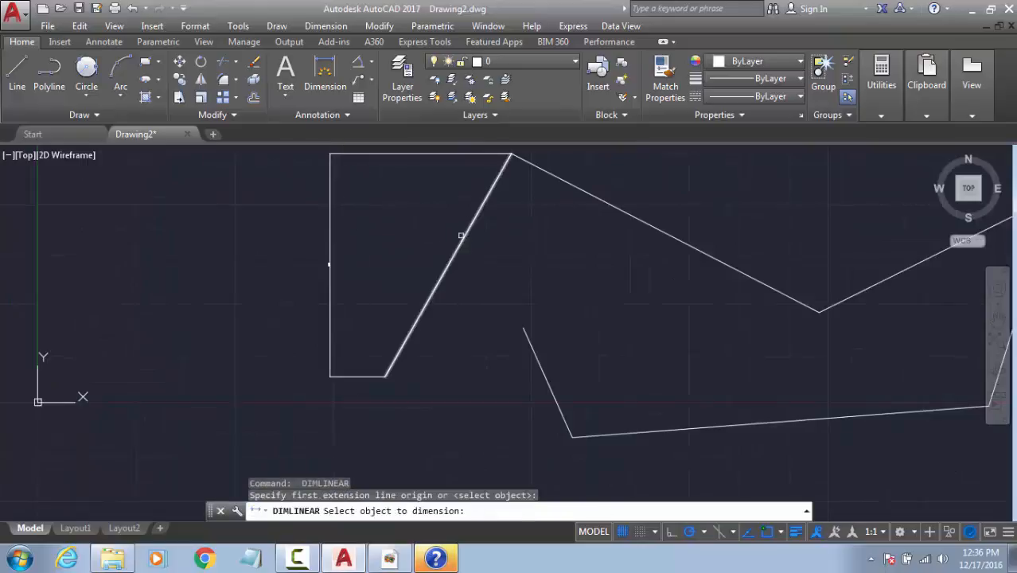
{"action": "left_click", "coordinate": [465, 296]}
{"action": "left_click", "coordinate": [437, 291]}
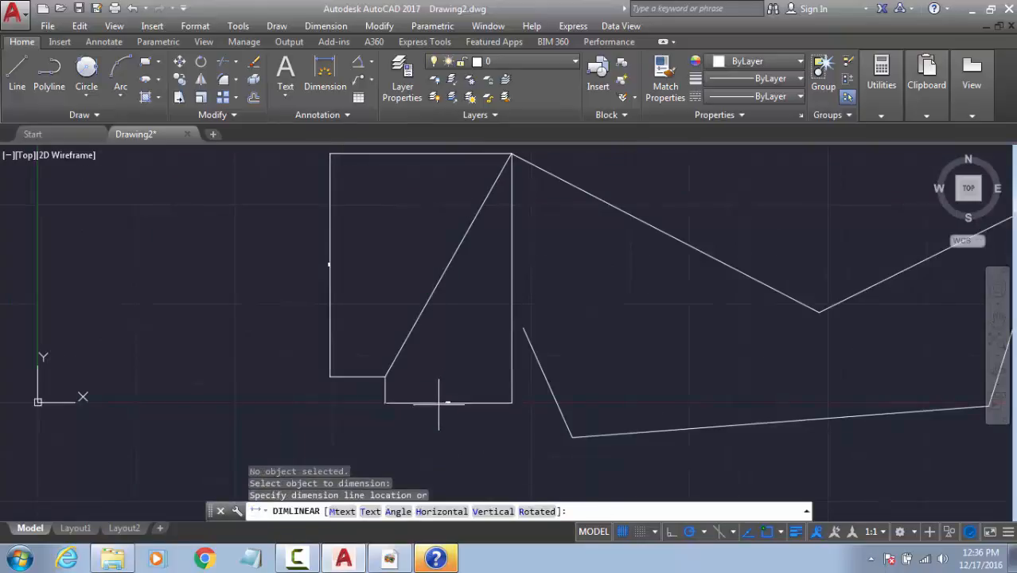
Step: Place the slanted line's horizontal linear dimension just below its lower end
{"action": "left_click", "coordinate": [438, 399]}
{"action": "scroll", "coordinate": [442, 404], "scroll_direction": "up", "scroll_amount": 4}
{"action": "scroll", "coordinate": [463, 388], "scroll_direction": "up", "scroll_amount": 2}
{"action": "scroll", "coordinate": [454, 374], "scroll_direction": "down", "scroll_amount": 6}
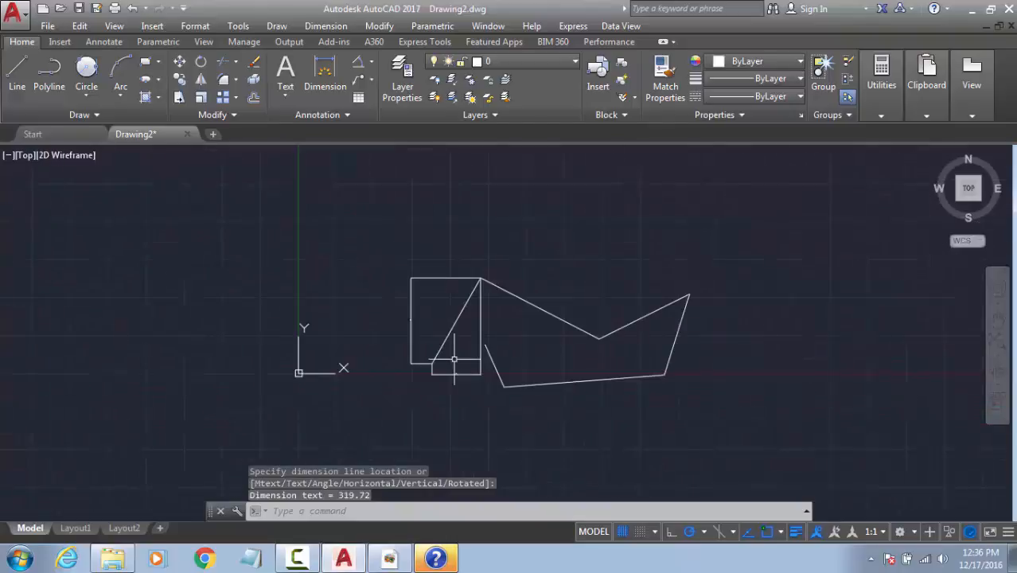
{"action": "key", "text": "Escape"}
{"action": "key", "text": "Return"}
{"action": "key", "text": "Escape"}
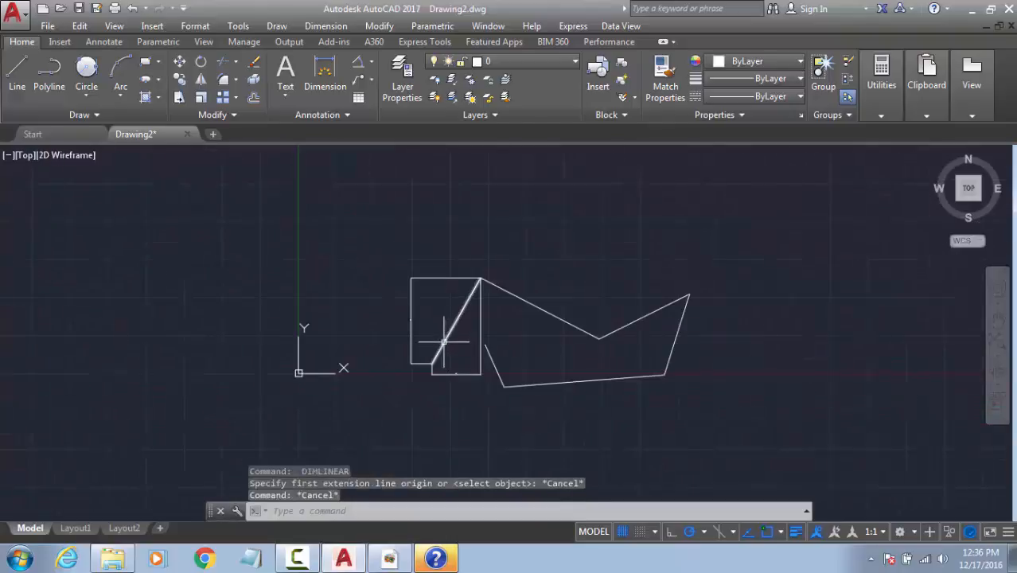
Step: Add an aligned dimension to the slanted line, offset slightly to its upper-left side
{"action": "type", "text": "dima"}
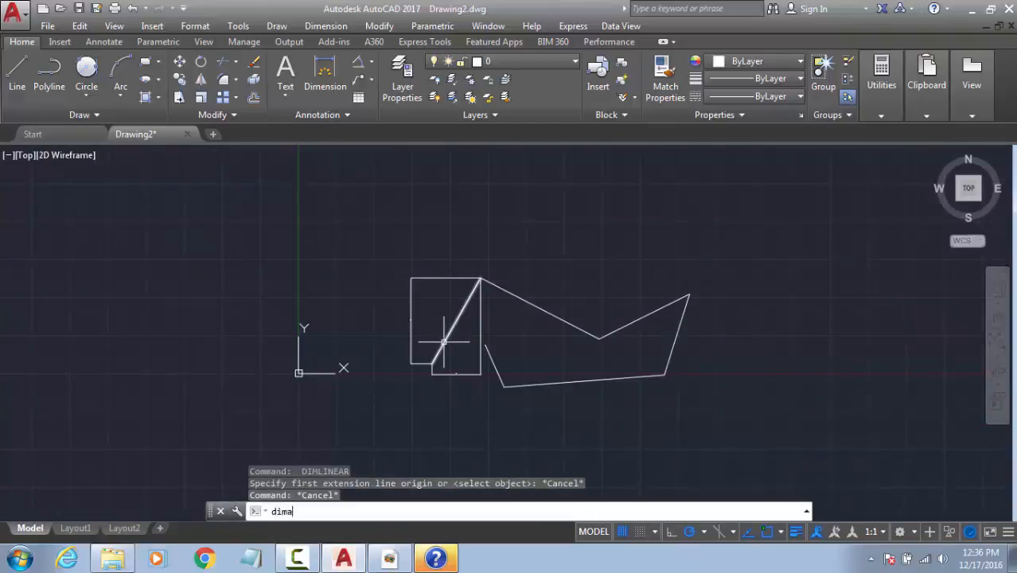
{"action": "type", "text": "l"}
{"action": "key", "text": "Return"}
{"action": "key", "text": "Return"}
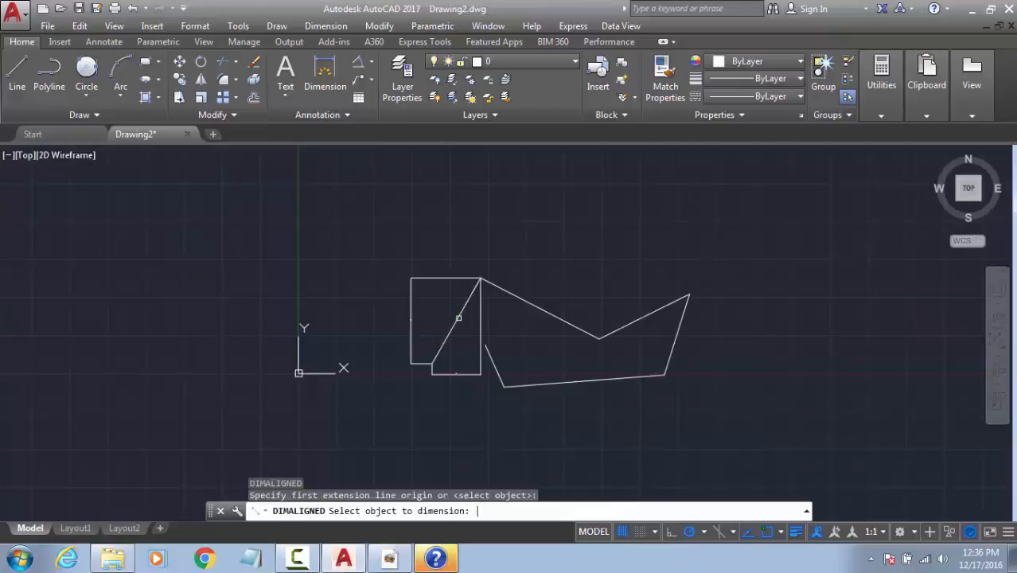
{"action": "left_click", "coordinate": [455, 318]}
{"action": "scroll", "coordinate": [449, 294], "scroll_direction": "up", "scroll_amount": 4}
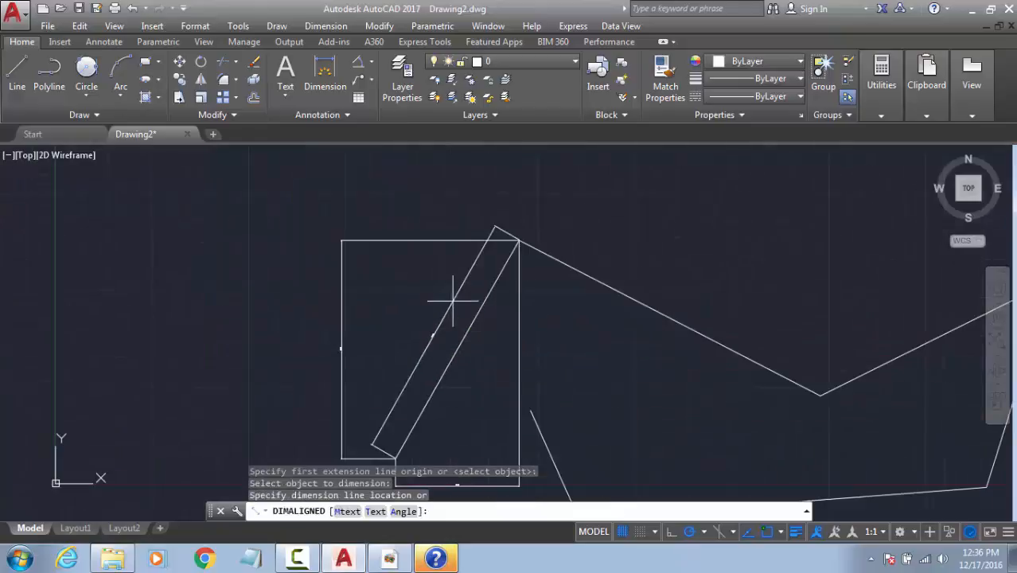
{"action": "left_click", "coordinate": [433, 343]}
{"action": "scroll", "coordinate": [434, 343], "scroll_direction": "up", "scroll_amount": 5}
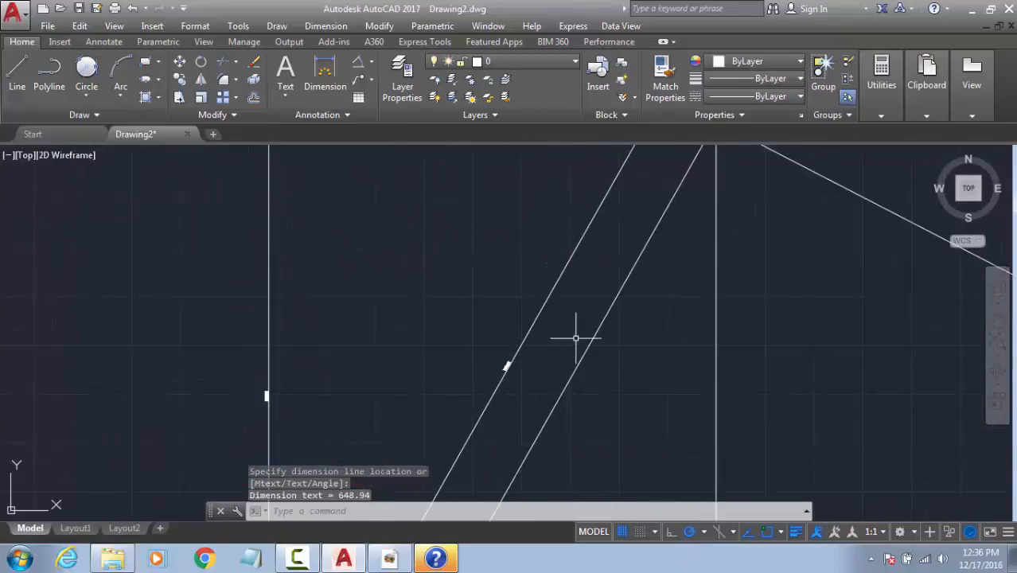
{"action": "left_click", "coordinate": [606, 318]}
{"action": "scroll", "coordinate": [564, 317], "scroll_direction": "down", "scroll_amount": 8}
{"action": "key", "text": "Escape"}
Step: Select the horizontal, vertical and aligned dimensions in turn to compare how each one measures the slanted line
{"action": "left_click", "coordinate": [567, 370]}
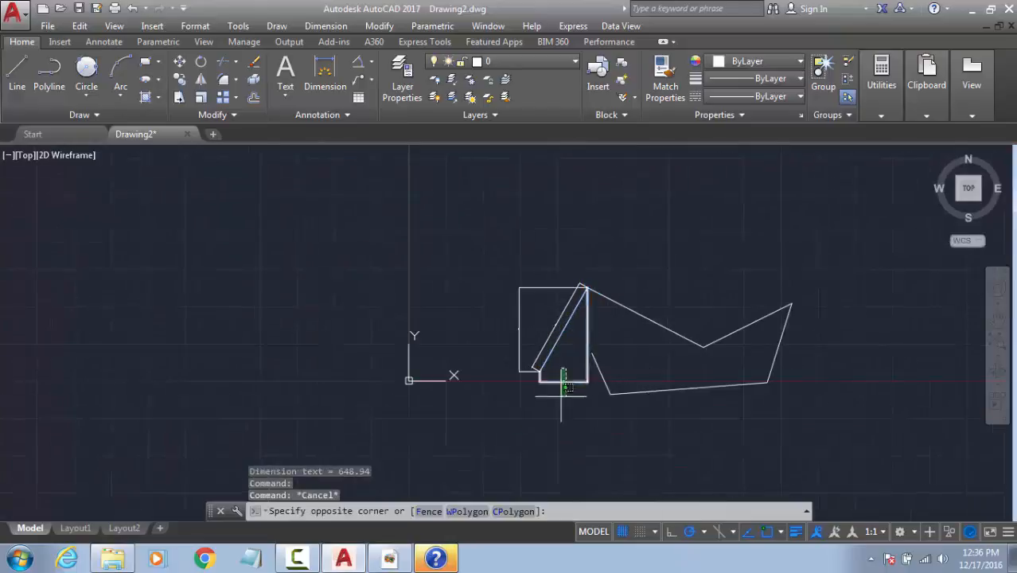
{"action": "left_click", "coordinate": [560, 397]}
{"action": "scroll", "coordinate": [548, 364], "scroll_direction": "up", "scroll_amount": 7}
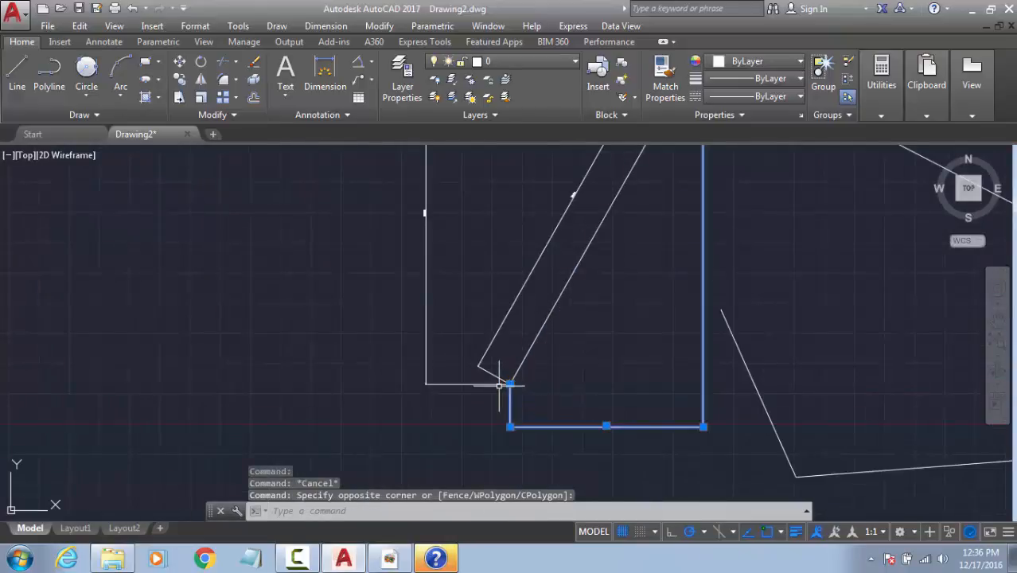
{"action": "scroll", "coordinate": [612, 366], "scroll_direction": "down", "scroll_amount": 5}
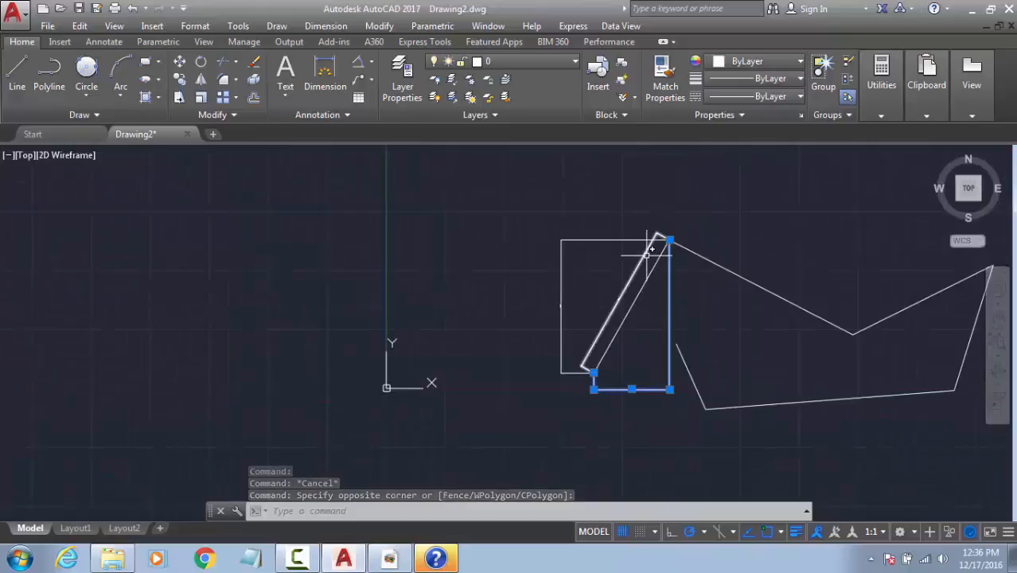
{"action": "key", "text": "Escape"}
{"action": "left_click", "coordinate": [609, 272]}
{"action": "left_click", "coordinate": [501, 295]}
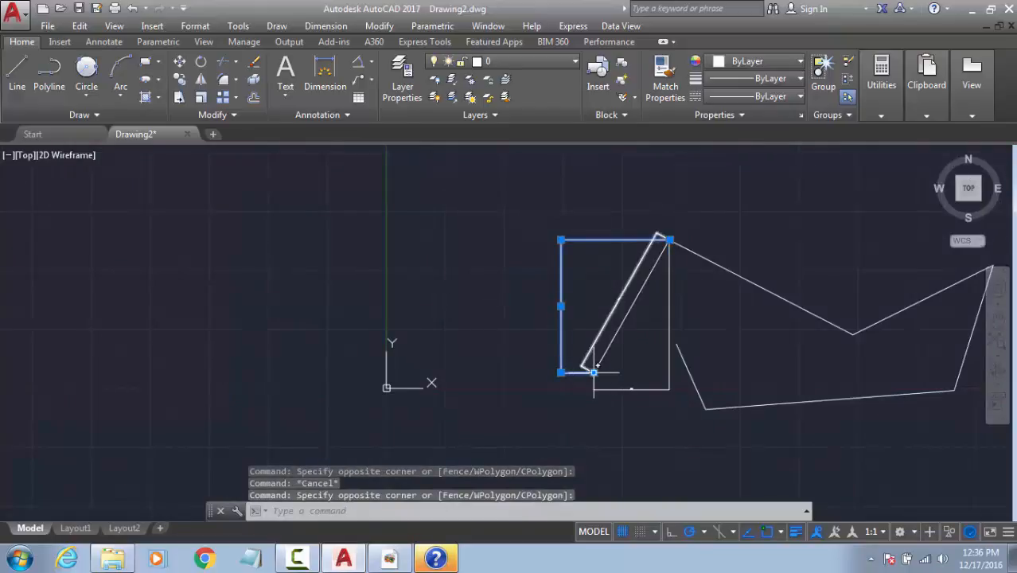
{"action": "key", "text": "Escape"}
{"action": "left_click", "coordinate": [639, 272]}
{"action": "left_click", "coordinate": [618, 272]}
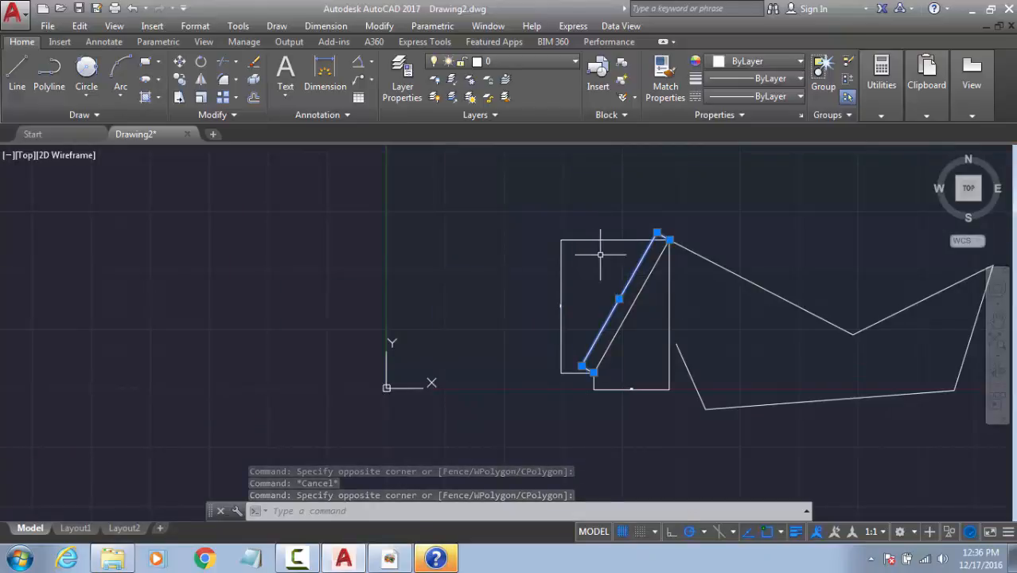
Step: Delete the vertical, aligned and horizontal dimensions around the slanted line
{"action": "key", "text": "Escape"}
{"action": "left_click", "coordinate": [628, 300]}
{"action": "left_click", "coordinate": [565, 253]}
{"action": "key", "text": "Delete"}
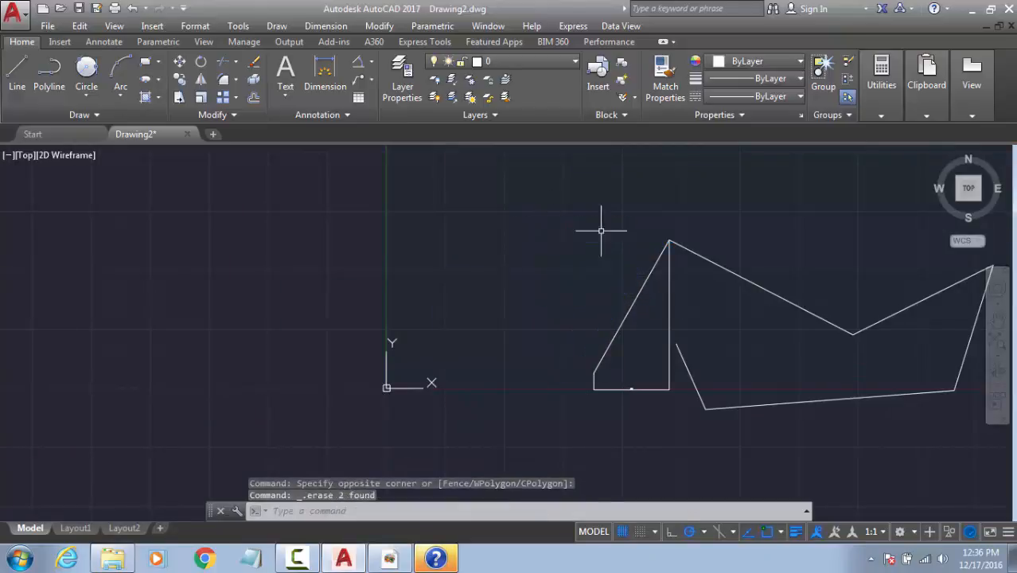
{"action": "left_click", "coordinate": [629, 388]}
{"action": "key", "text": "Delete"}
{"action": "key", "text": "Escape"}
{"action": "key", "text": "Escape"}
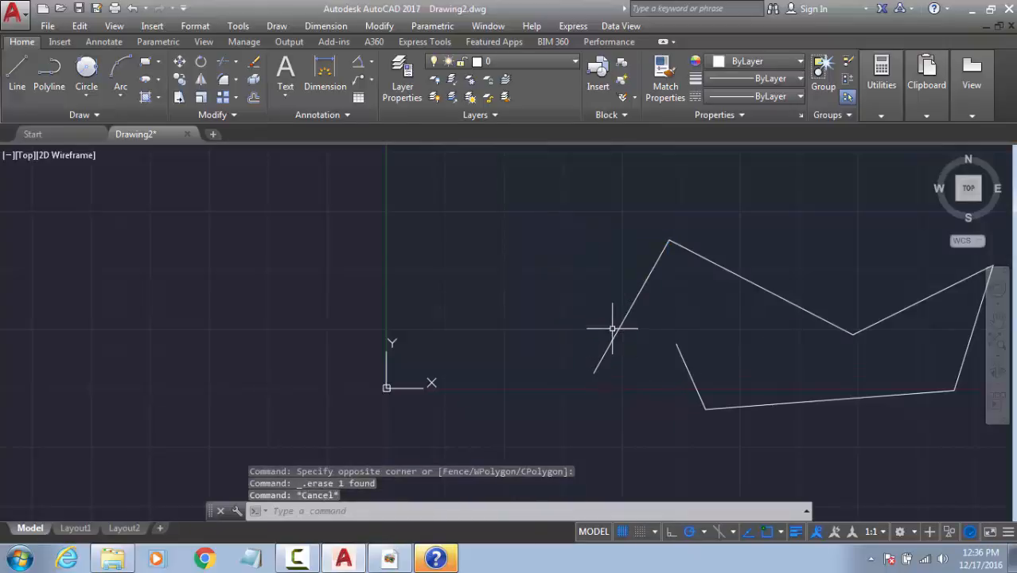
{"action": "type", "text": "dimli"}
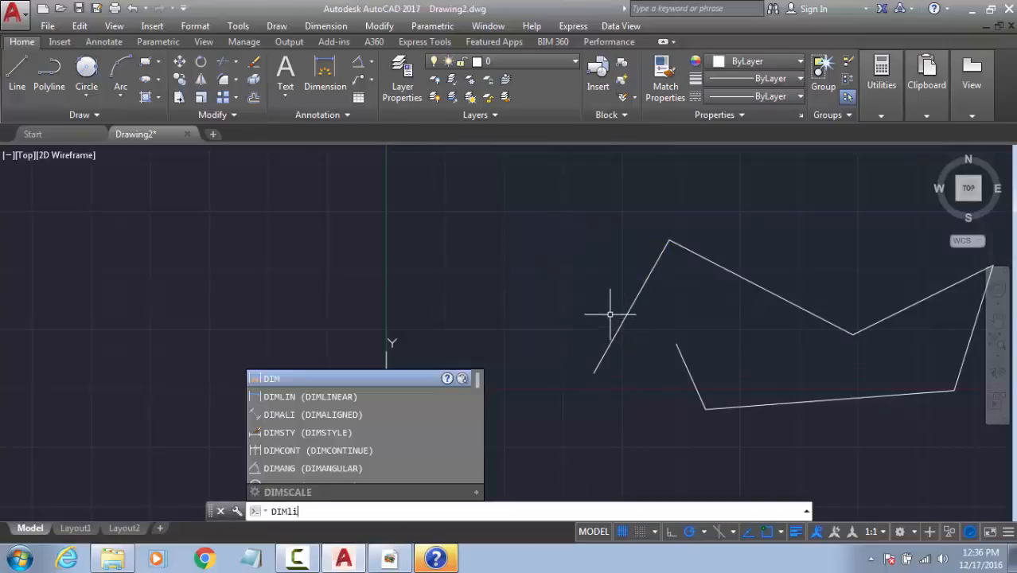
{"action": "key", "text": "Return"}
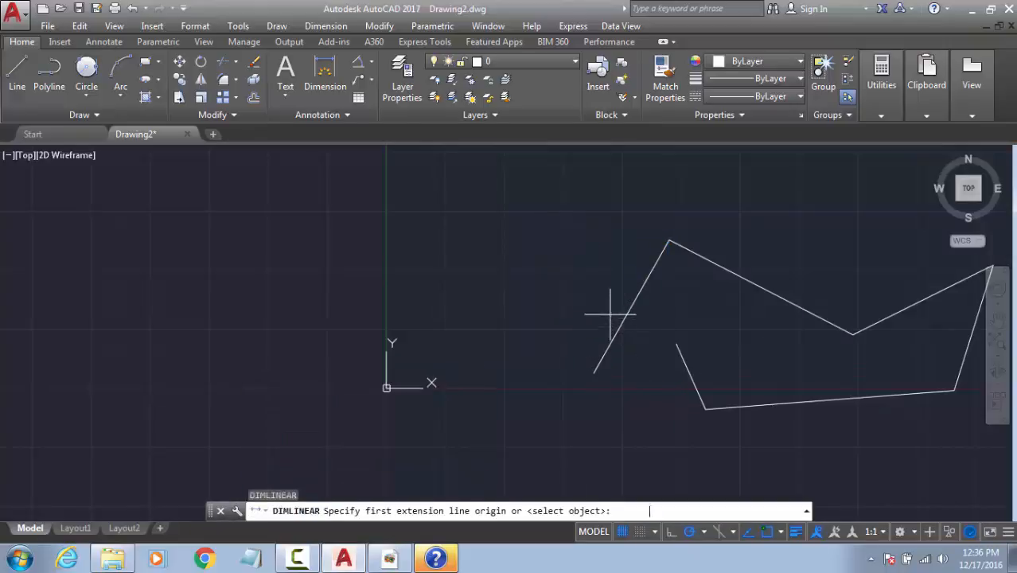
{"action": "left_click", "coordinate": [594, 372]}
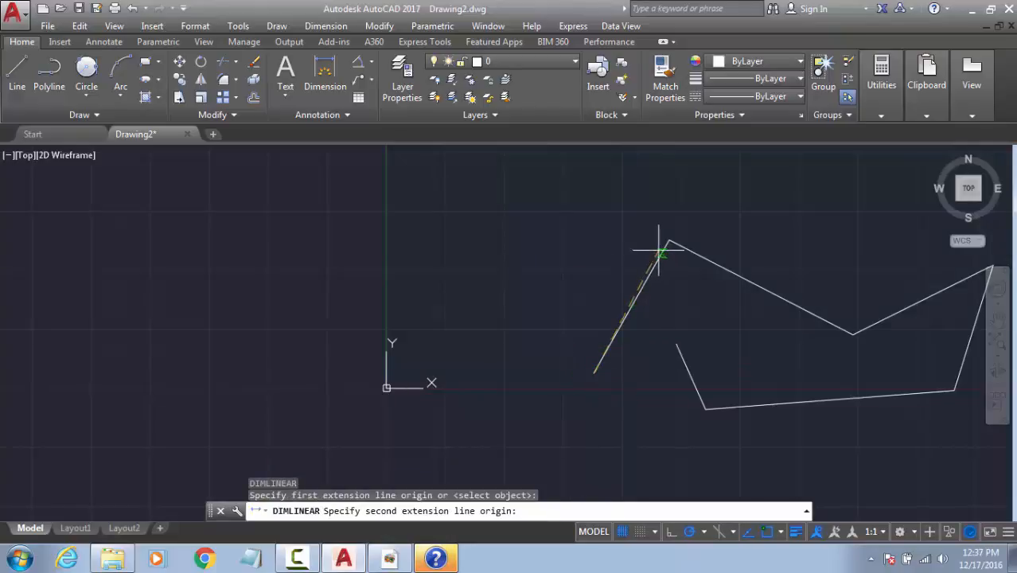
{"action": "left_click", "coordinate": [658, 237]}
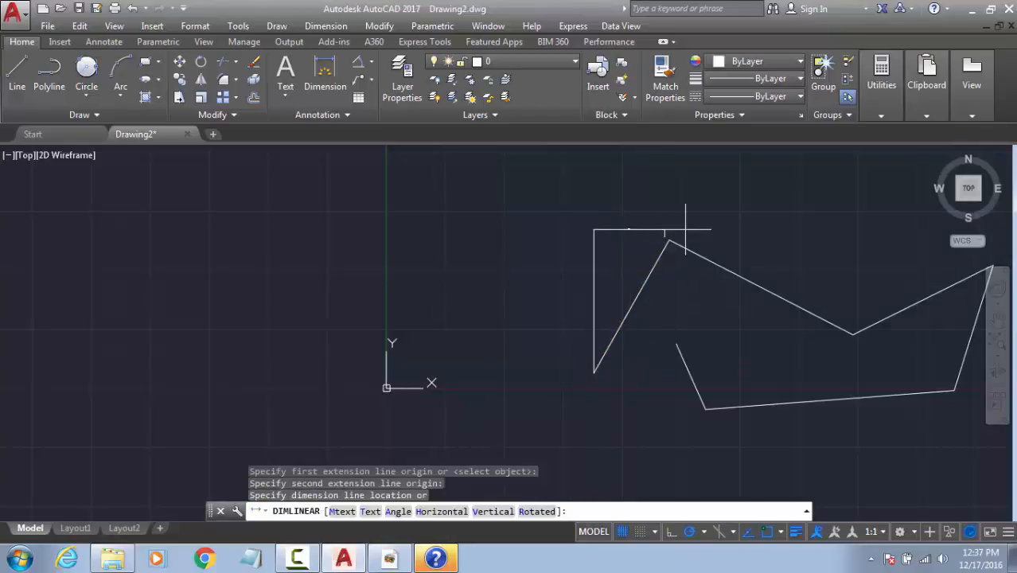
{"action": "key", "text": "Escape"}
Step: Add a vertical linear dimension to the slanted line using object selection, placed to the left of the line
{"action": "key", "text": "Return"}
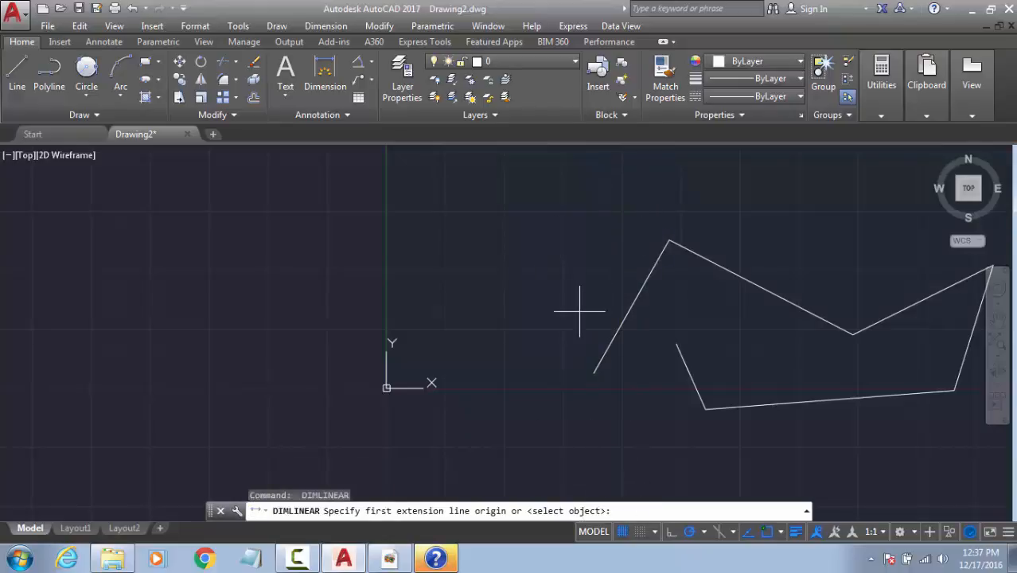
{"action": "key", "text": "Return"}
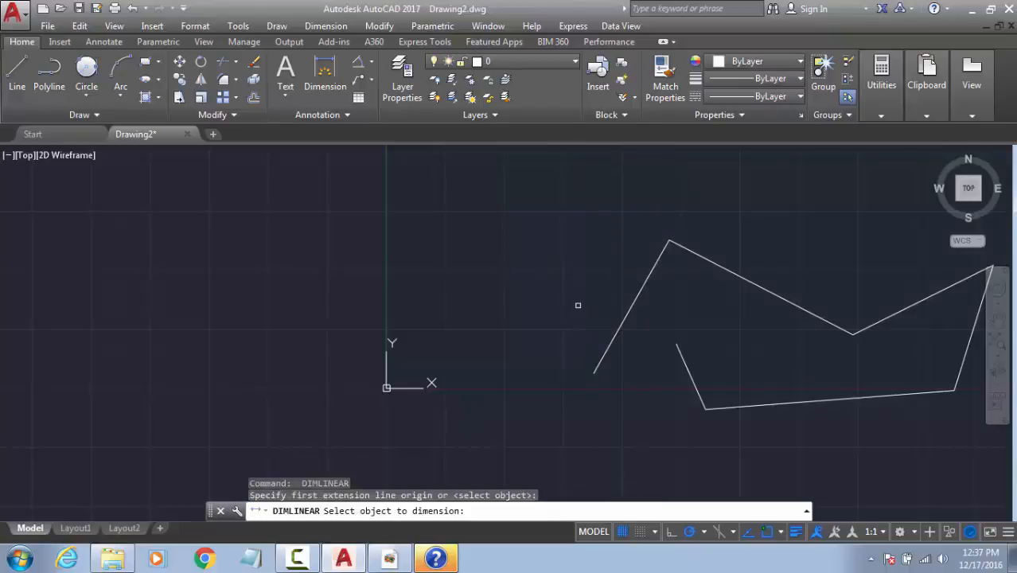
{"action": "left_click", "coordinate": [630, 305]}
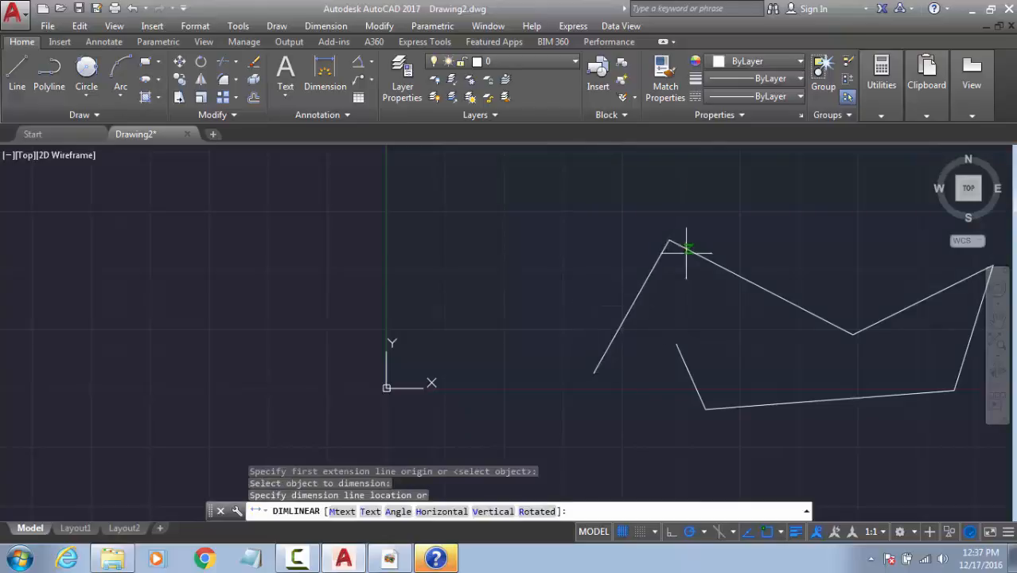
{"action": "left_click", "coordinate": [567, 306]}
{"action": "key", "text": "Return"}
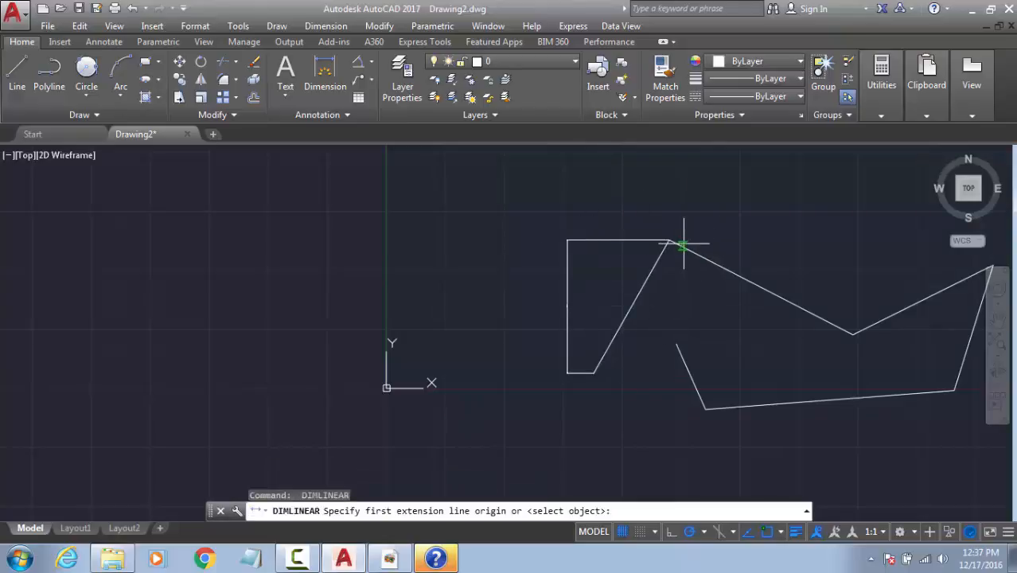
{"action": "left_click", "coordinate": [699, 252]}
{"action": "left_click", "coordinate": [762, 278]}
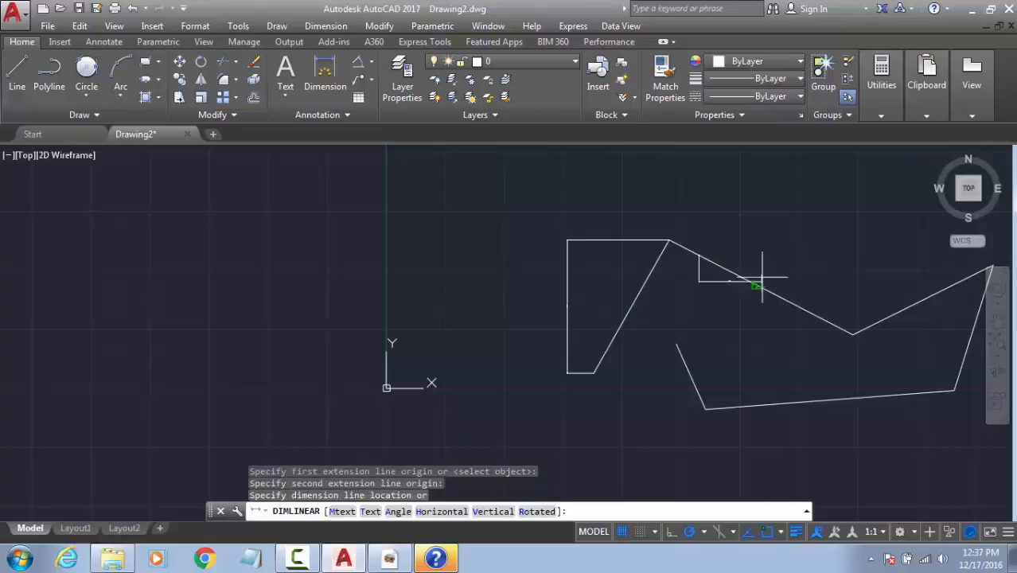
{"action": "key", "text": "Escape"}
{"action": "key", "text": "Return"}
{"action": "key", "text": "Return"}
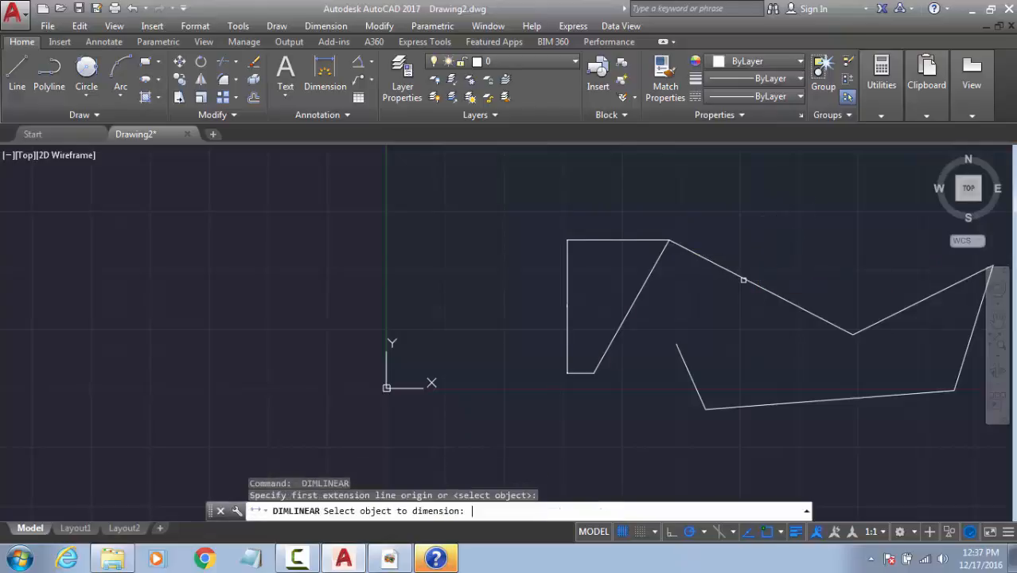
{"action": "left_click", "coordinate": [739, 271]}
{"action": "left_click", "coordinate": [741, 276]}
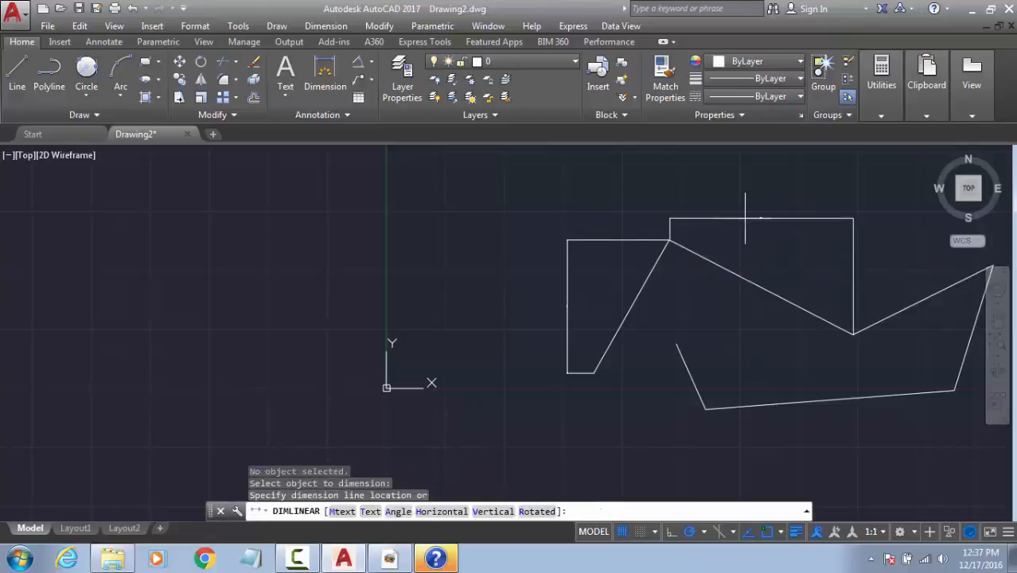
{"action": "key", "text": "Escape"}
{"action": "left_click", "coordinate": [746, 218]}
{"action": "scroll", "coordinate": [606, 234], "scroll_direction": "down", "scroll_amount": 3}
{"action": "key", "text": "Escape"}
{"action": "key", "text": "Escape"}
{"action": "key", "text": "Escape"}
Step: Draw a circle with a radius of about 1013 to the left of the origin
{"action": "type", "text": "c"}
{"action": "key", "text": "Return"}
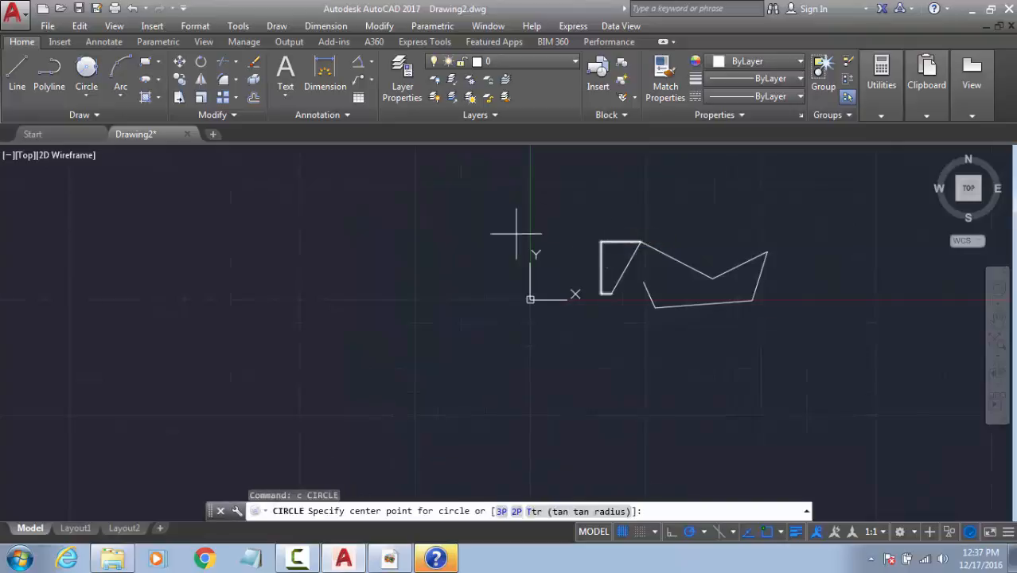
{"action": "left_click", "coordinate": [422, 241]}
{"action": "left_click", "coordinate": [363, 307]}
{"action": "middle_click_drag", "start_coordinate": [379, 189], "coordinate": [370, 247]}
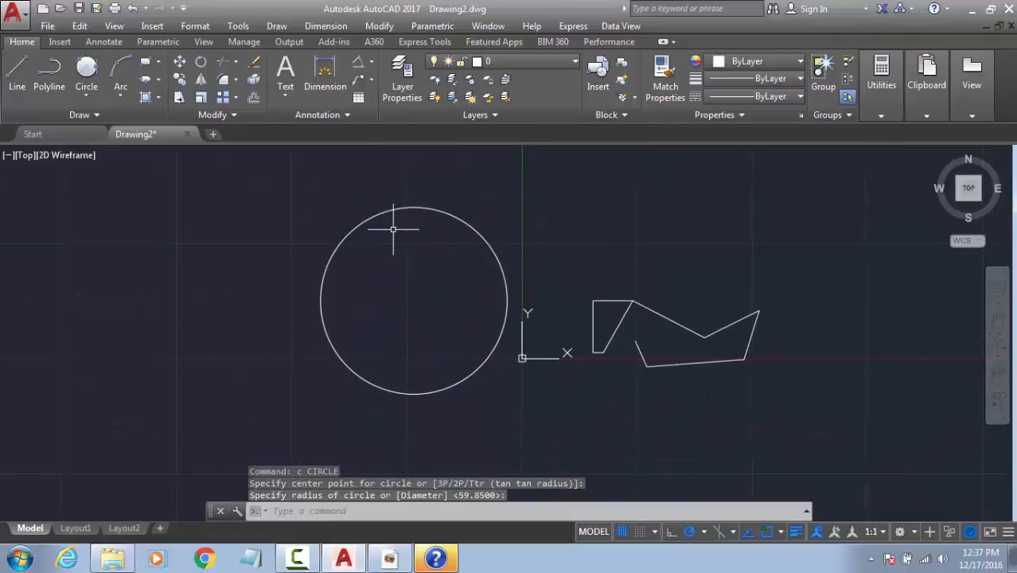
Step: Add a radius dimension to the circle, with its text placed outside on the left side
{"action": "type", "text": "DIn"}
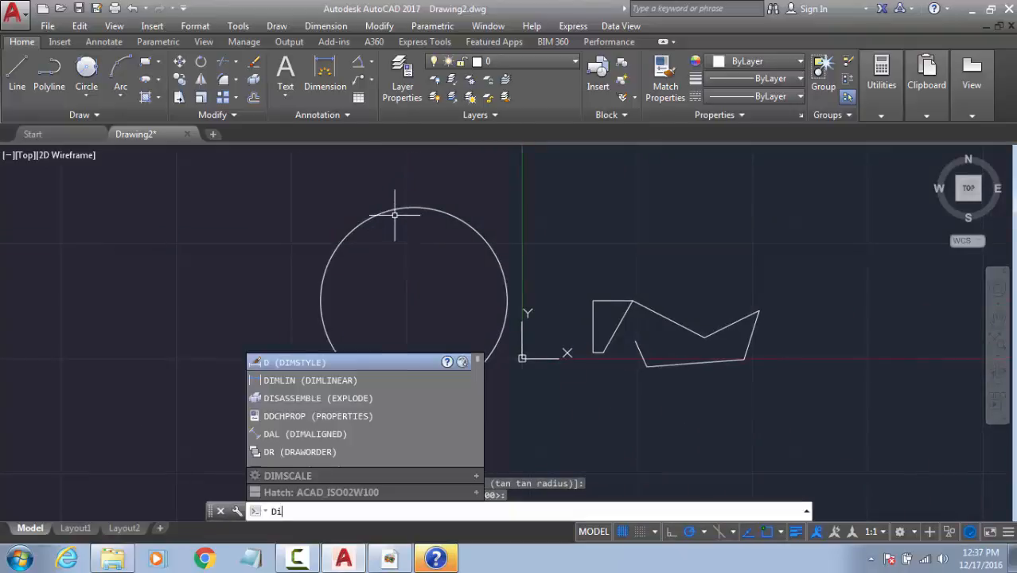
{"action": "type", "text": "MR"}
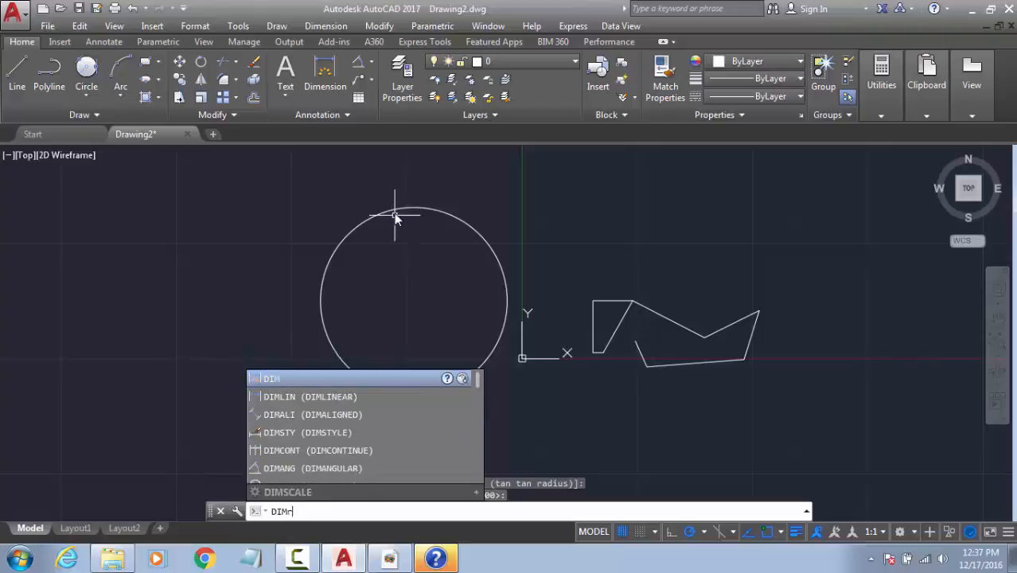
{"action": "left_click", "coordinate": [316, 406]}
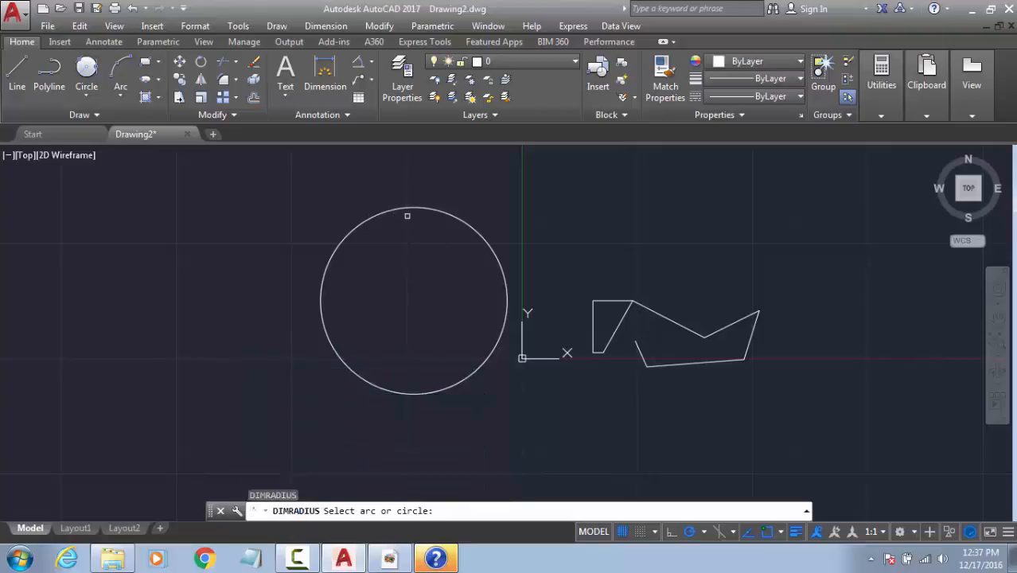
{"action": "left_click", "coordinate": [414, 209]}
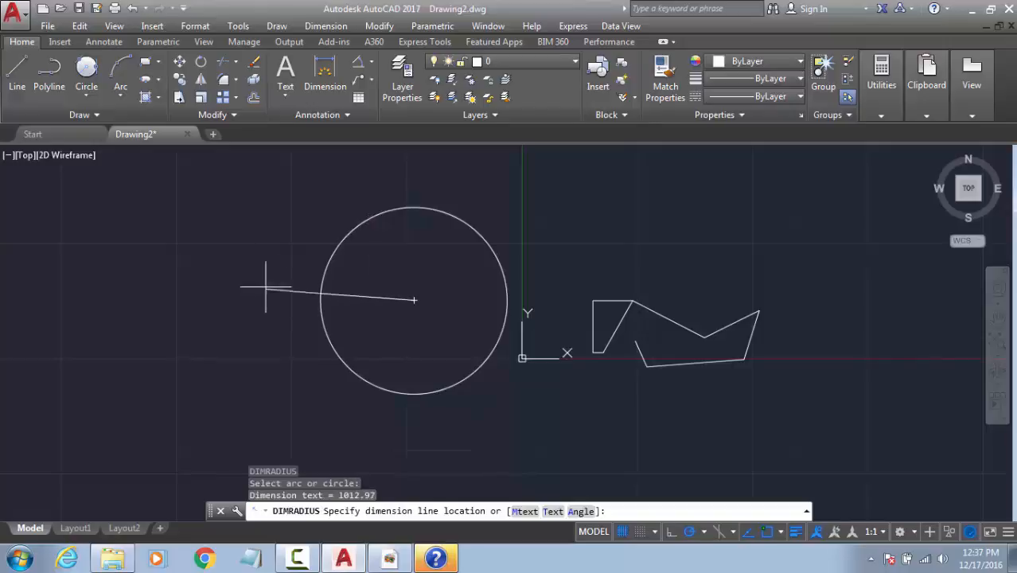
{"action": "scroll", "coordinate": [261, 281], "scroll_direction": "up", "scroll_amount": 6}
{"action": "scroll", "coordinate": [238, 283], "scroll_direction": "up", "scroll_amount": 5}
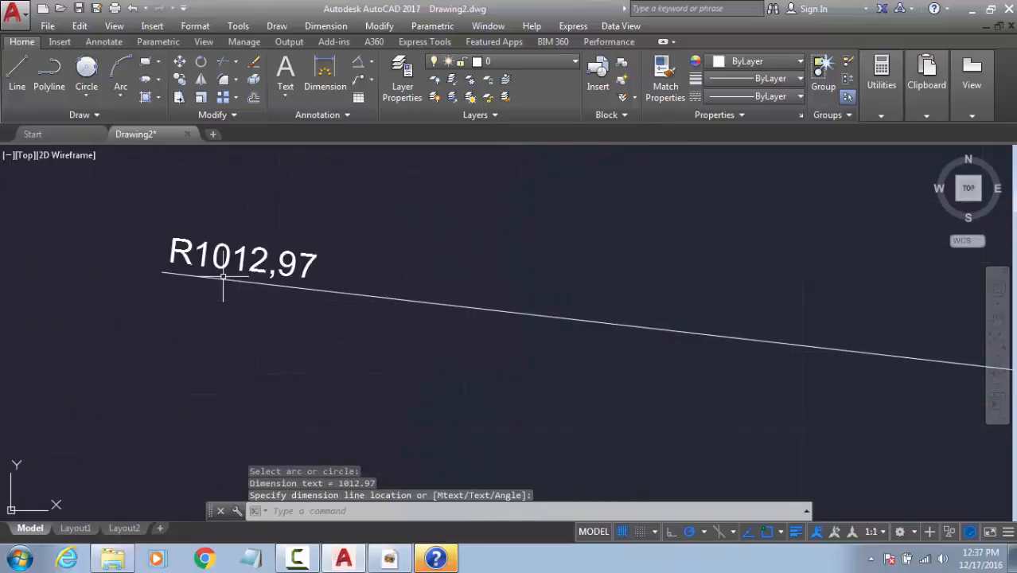
{"action": "scroll", "coordinate": [224, 277], "scroll_direction": "down", "scroll_amount": 6}
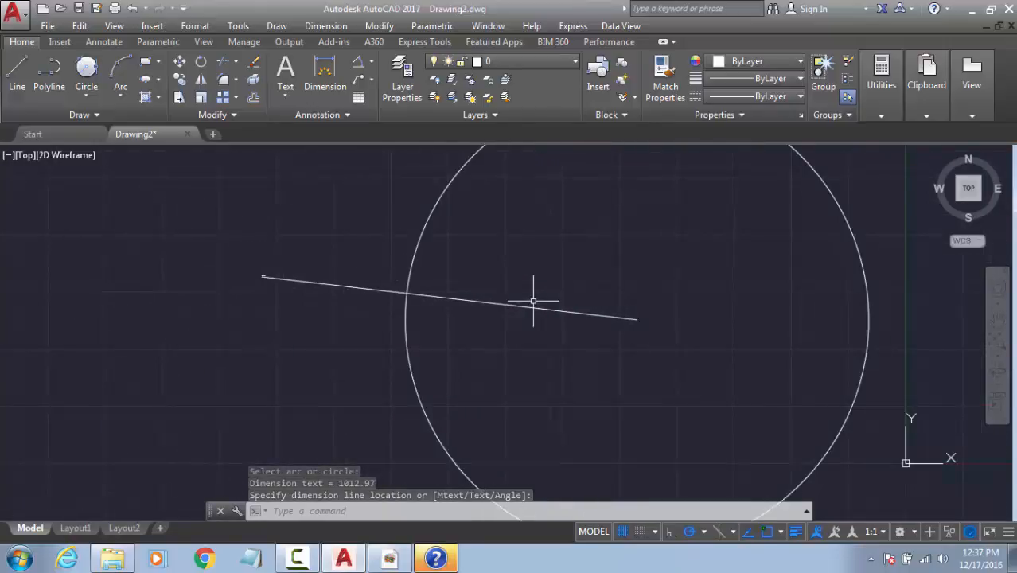
Step: Add a diameter dimension to the circle, with its text placed outside on the lower-left side
{"action": "type", "text": "d"}
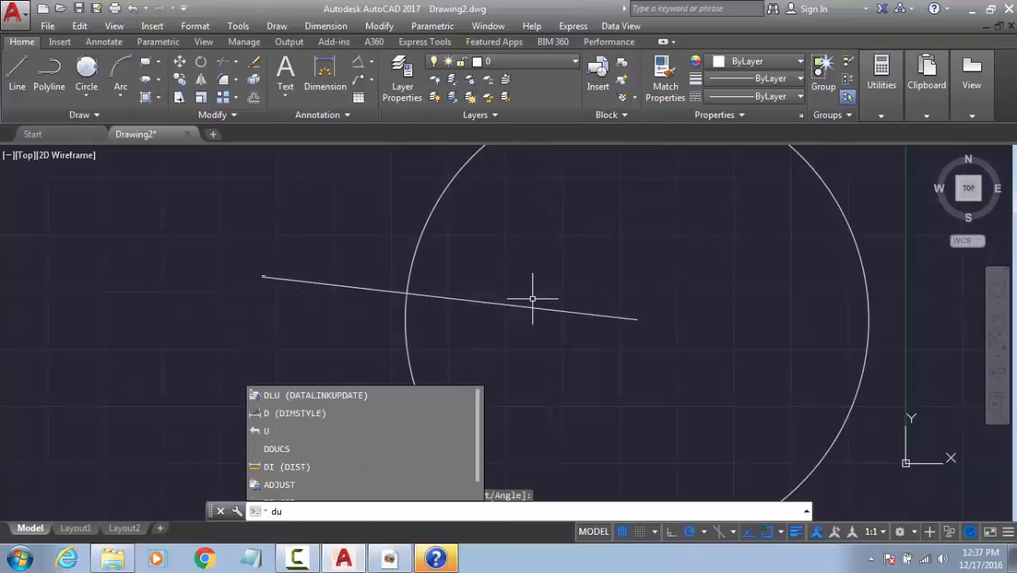
{"action": "type", "text": "im"}
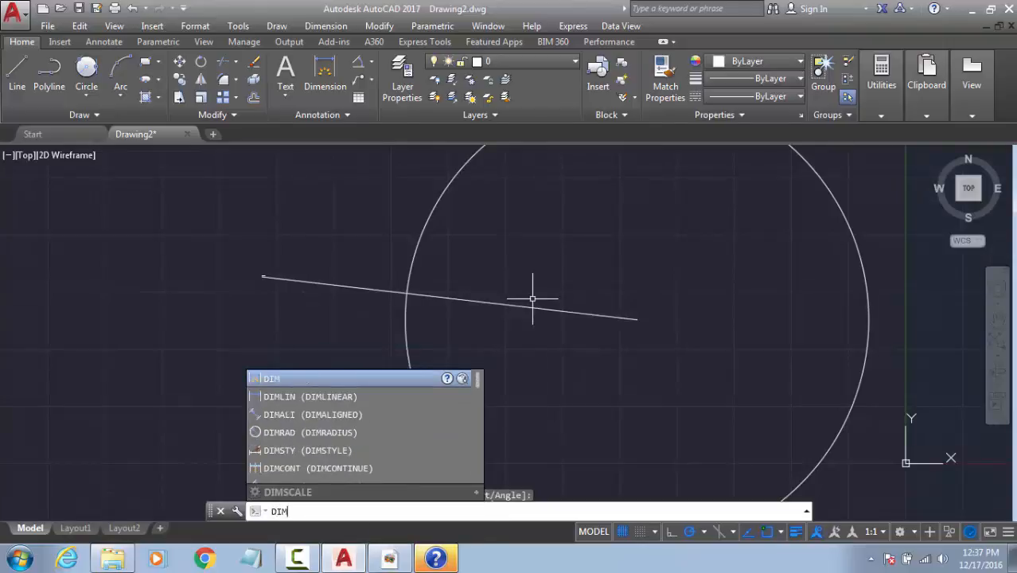
{"action": "key", "text": "Return"}
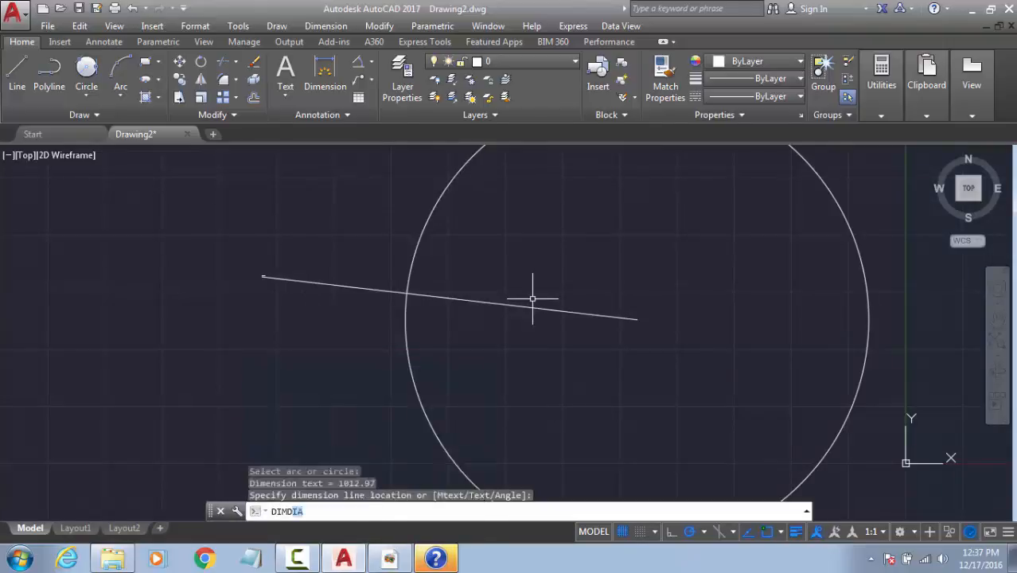
{"action": "left_click", "coordinate": [444, 207]}
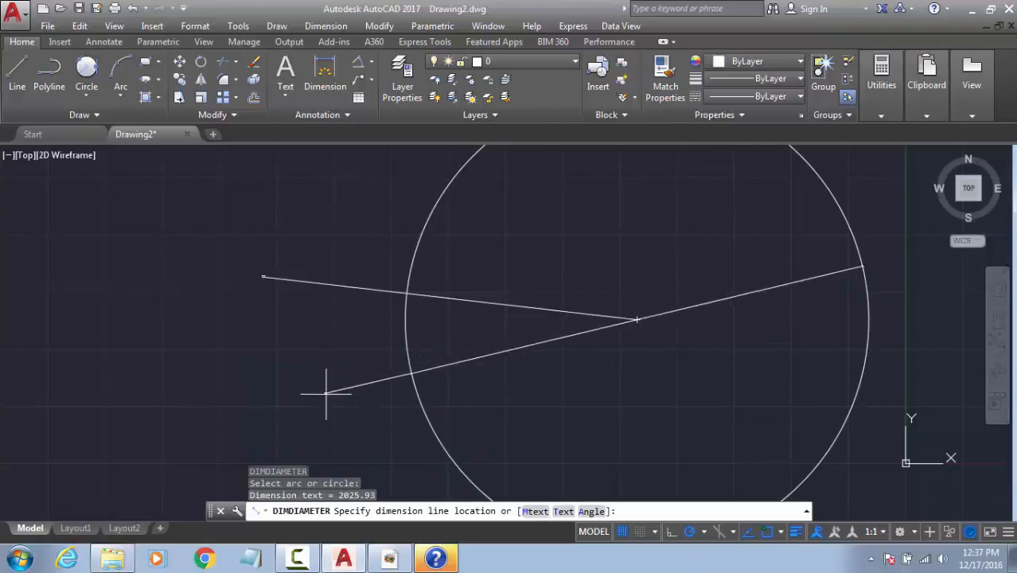
{"action": "scroll", "coordinate": [329, 391], "scroll_direction": "down", "scroll_amount": 2}
Step: Examine the text of the circle's diameter dimension and compare it with the radius dimension's text
{"action": "scroll", "coordinate": [315, 391], "scroll_direction": "up", "scroll_amount": 6}
{"action": "scroll", "coordinate": [316, 393], "scroll_direction": "up", "scroll_amount": 6}
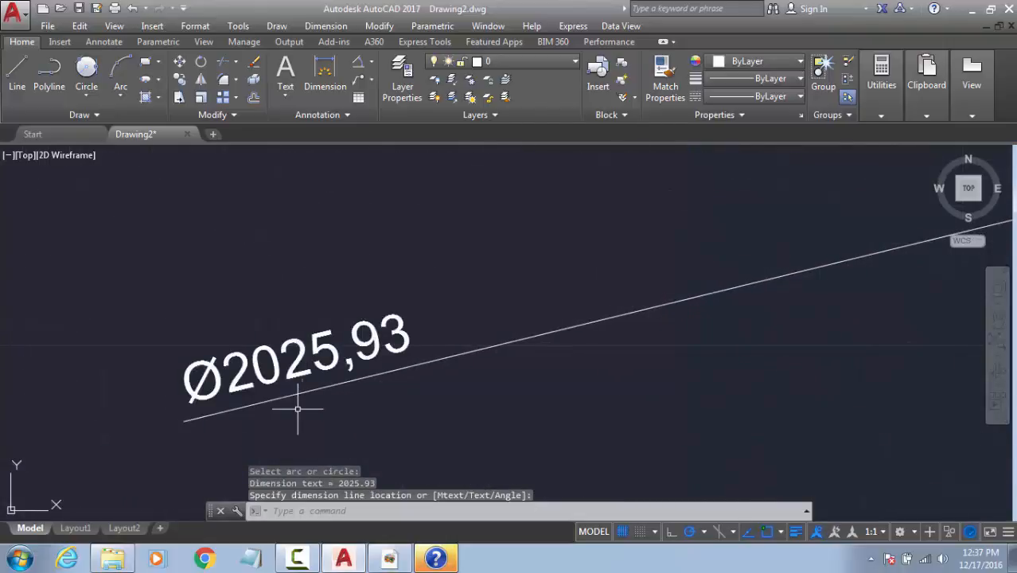
{"action": "scroll", "coordinate": [171, 366], "scroll_direction": "down", "scroll_amount": 10}
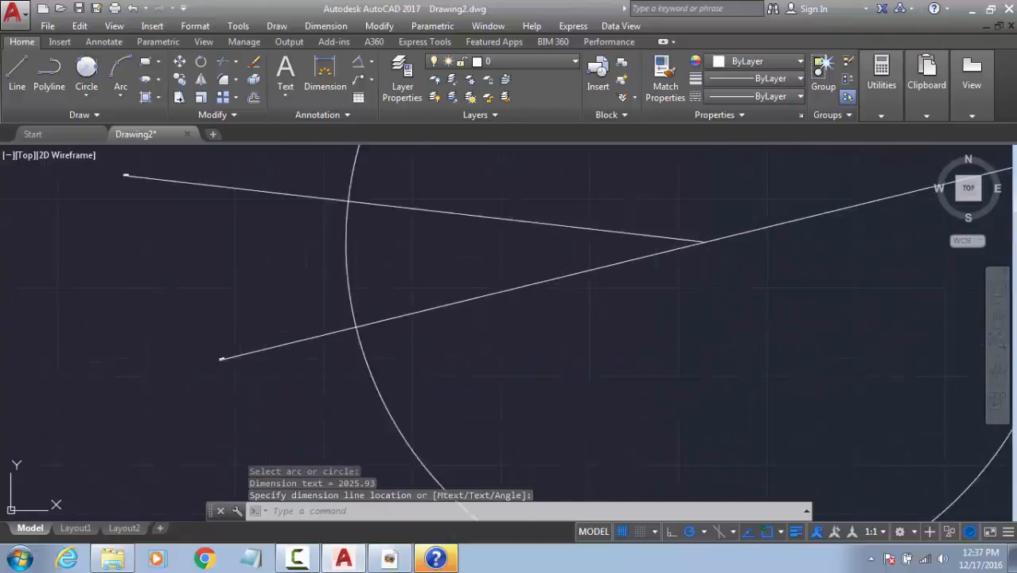
{"action": "scroll", "coordinate": [213, 303], "scroll_direction": "up", "scroll_amount": 8}
{"action": "left_click", "coordinate": [219, 329]}
{"action": "scroll", "coordinate": [183, 302], "scroll_direction": "up", "scroll_amount": 4}
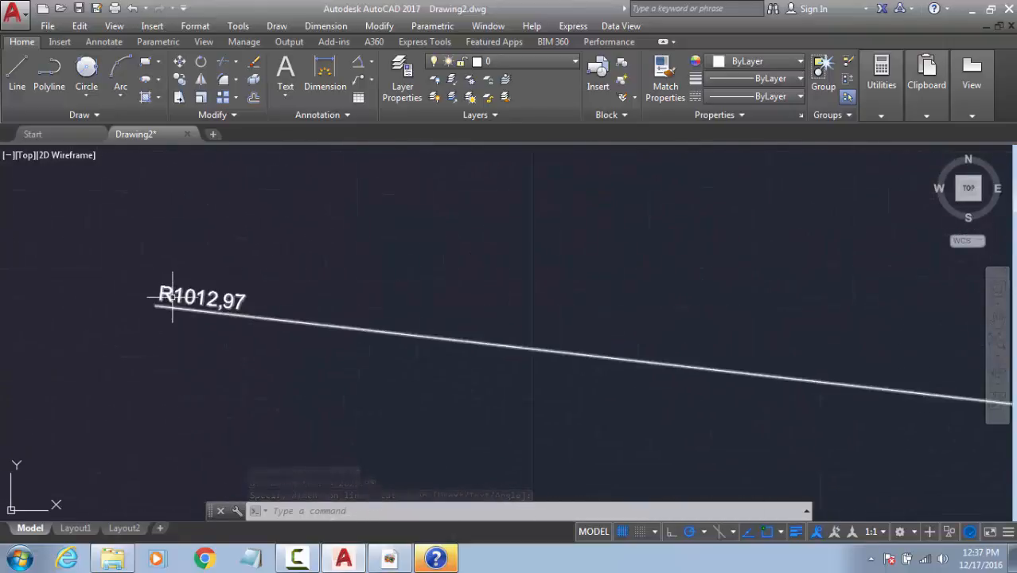
{"action": "scroll", "coordinate": [186, 292], "scroll_direction": "down", "scroll_amount": 10}
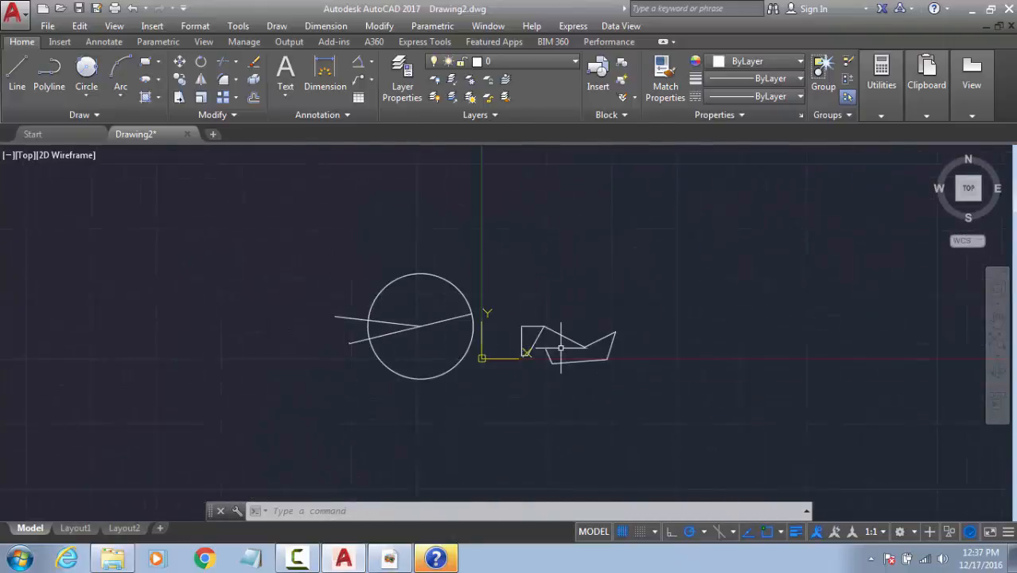
Step: Add the prefix "dist" before the measured value in the slanted line's vertical dimension, and leave text editing
{"action": "middle_click_drag", "start_coordinate": [560, 348], "coordinate": [422, 329]}
{"action": "scroll", "coordinate": [417, 326], "scroll_direction": "up", "scroll_amount": 5}
{"action": "scroll", "coordinate": [185, 322], "scroll_direction": "up", "scroll_amount": 10}
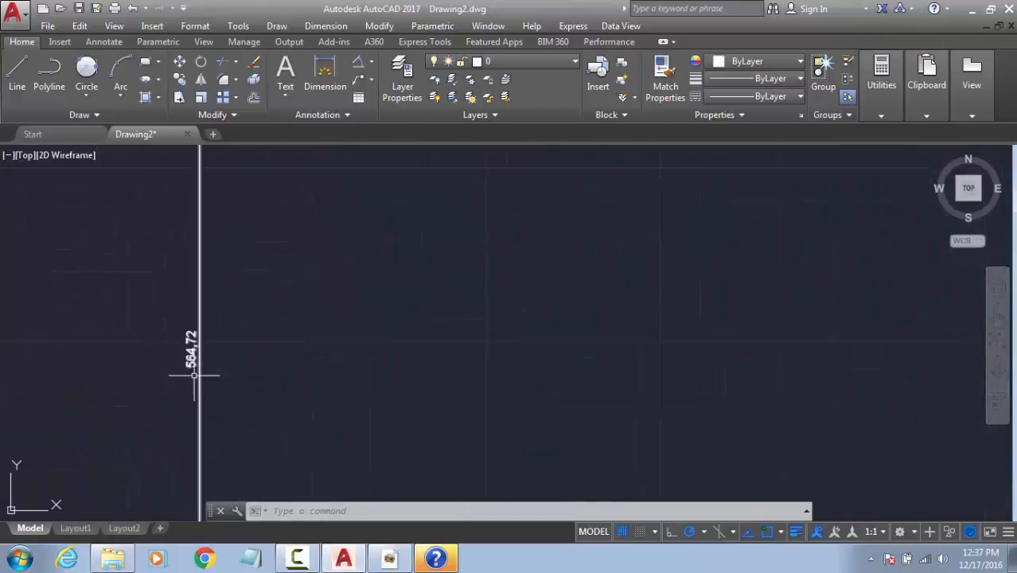
{"action": "scroll", "coordinate": [273, 316], "scroll_direction": "down", "scroll_amount": 10}
{"action": "scroll", "coordinate": [223, 328], "scroll_direction": "up", "scroll_amount": 10}
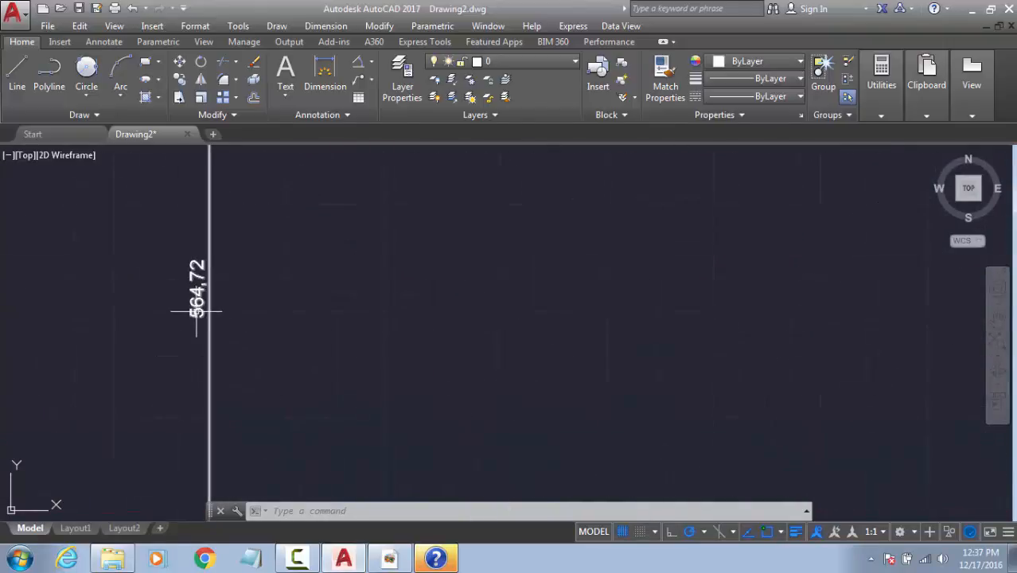
{"action": "double_click", "coordinate": [196, 306]}
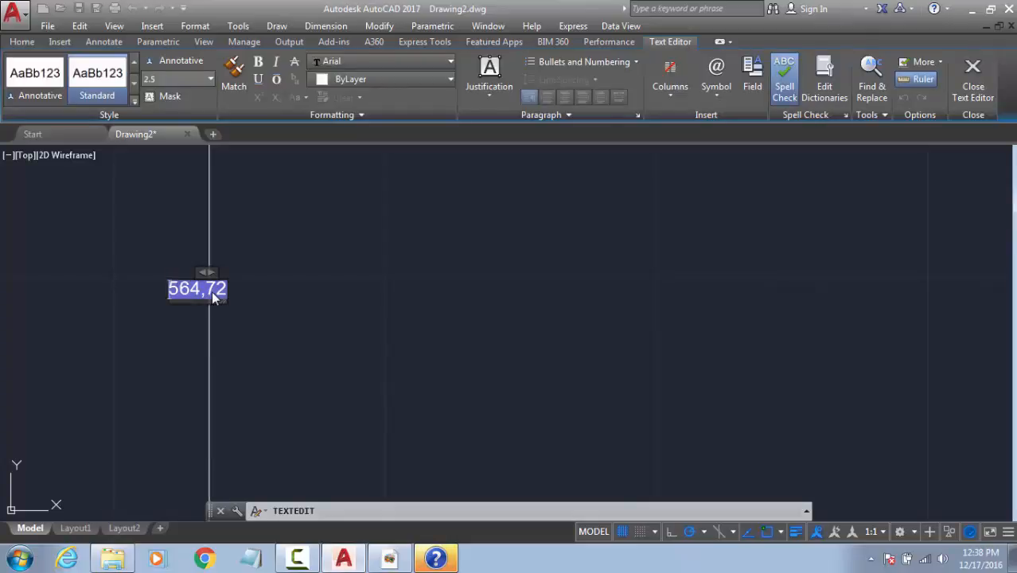
{"action": "type", "text": "dist"}
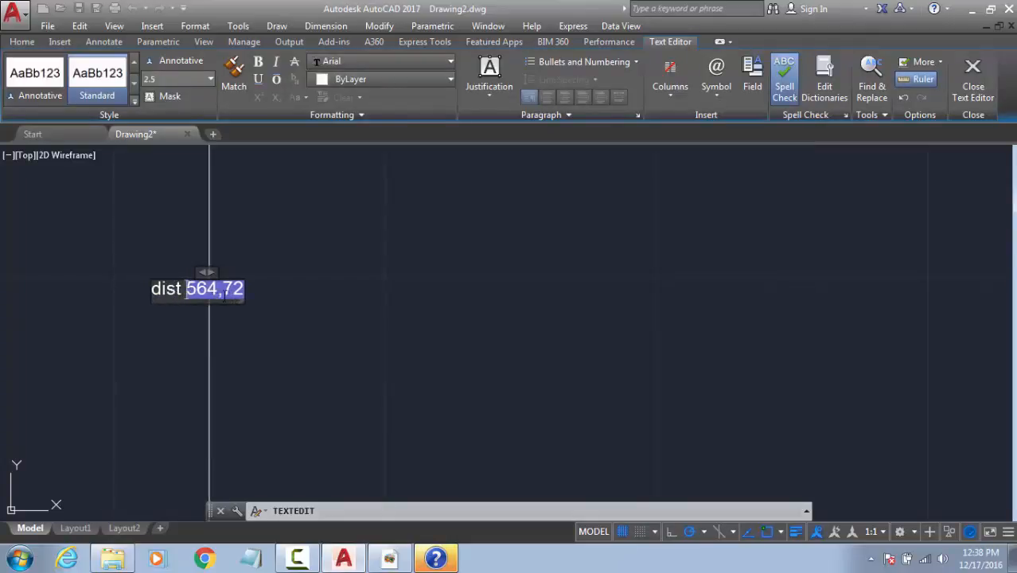
{"action": "left_click", "coordinate": [501, 237]}
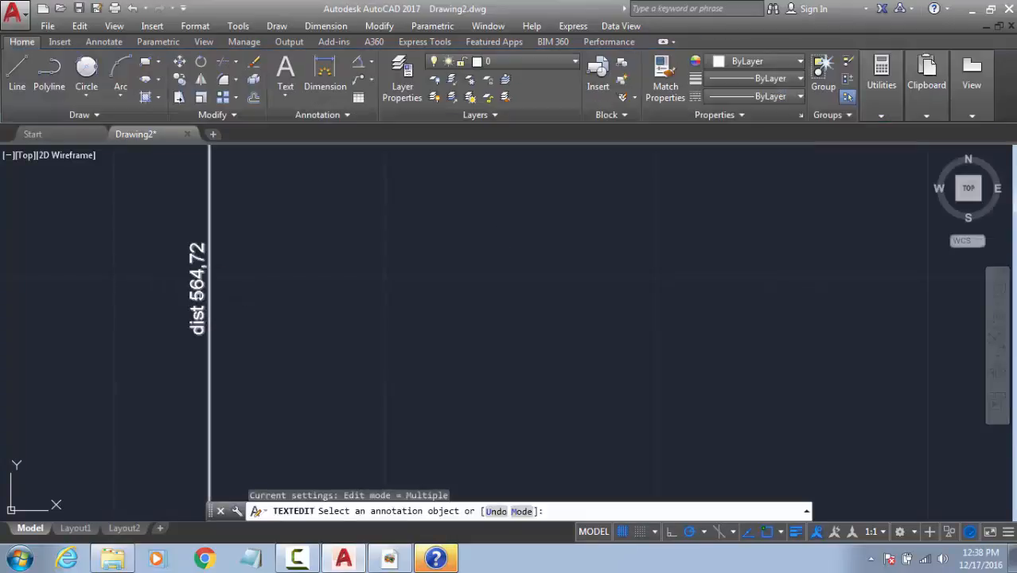
{"action": "scroll", "coordinate": [202, 322], "scroll_direction": "down", "scroll_amount": 8}
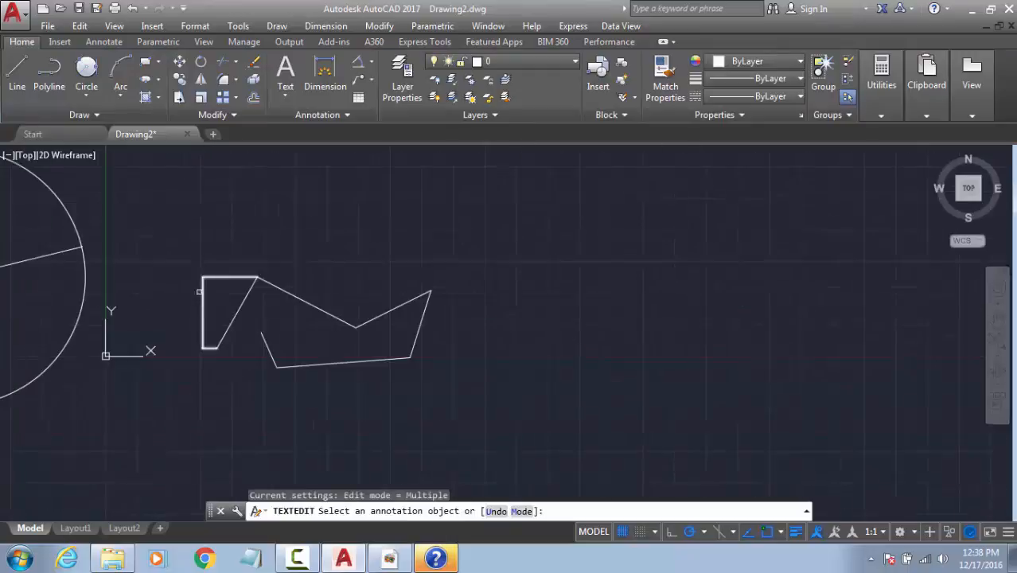
{"action": "left_click", "coordinate": [200, 279]}
{"action": "left_click", "coordinate": [204, 284]}
{"action": "key", "text": "Escape"}
Step: Stretch the vertical dimension's upper extension origin upward, off the line's endpoint, to a dimension length of about 1230
{"action": "left_click", "coordinate": [203, 283]}
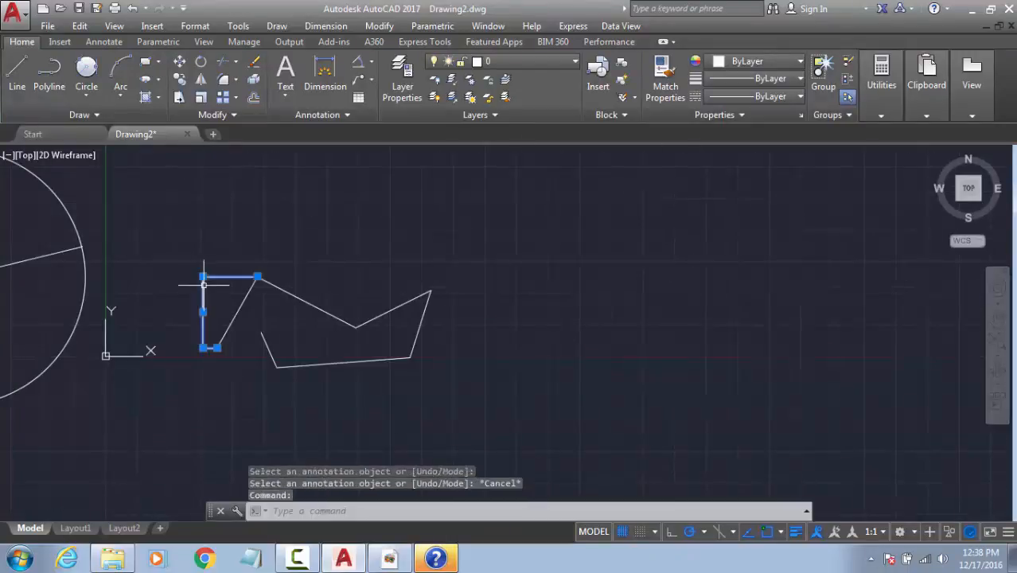
{"action": "left_click", "coordinate": [256, 276]}
{"action": "left_click", "coordinate": [268, 191]}
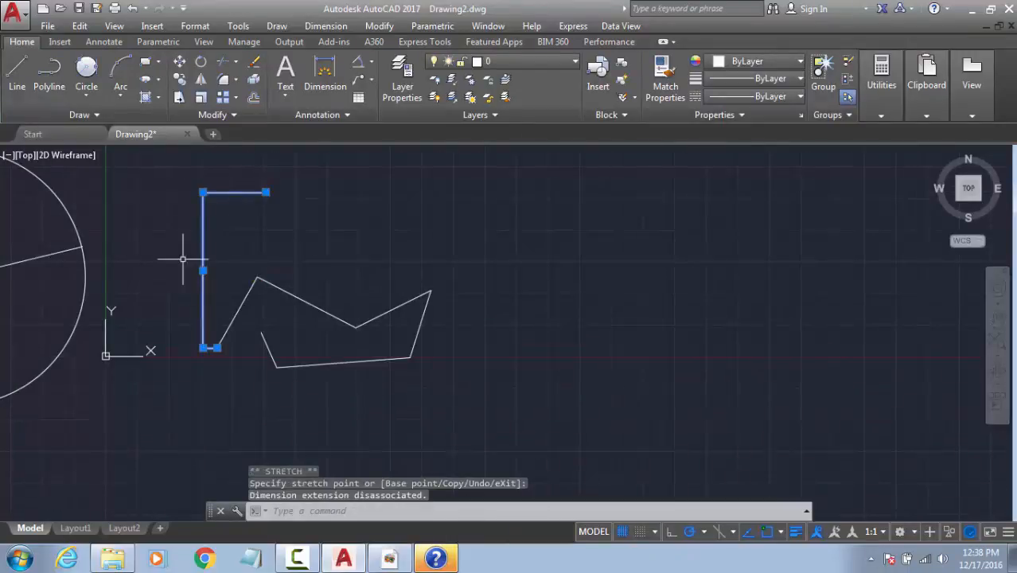
Step: Append the suffix "mm" after the measured value in the vertical dimension's text
{"action": "scroll", "coordinate": [198, 304], "scroll_direction": "up", "scroll_amount": 6}
{"action": "scroll", "coordinate": [199, 304], "scroll_direction": "up", "scroll_amount": 5}
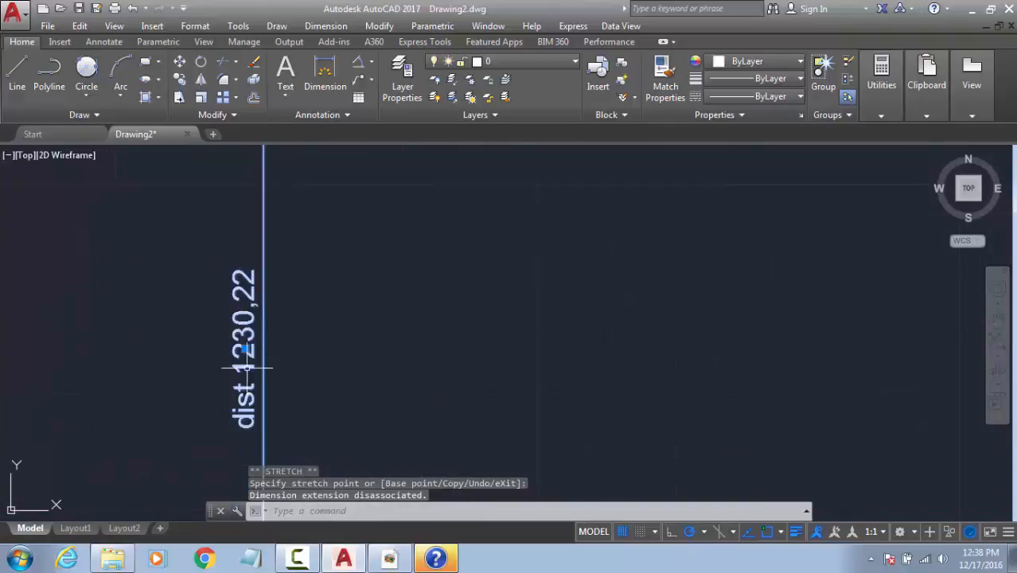
{"action": "double_click", "coordinate": [249, 400]}
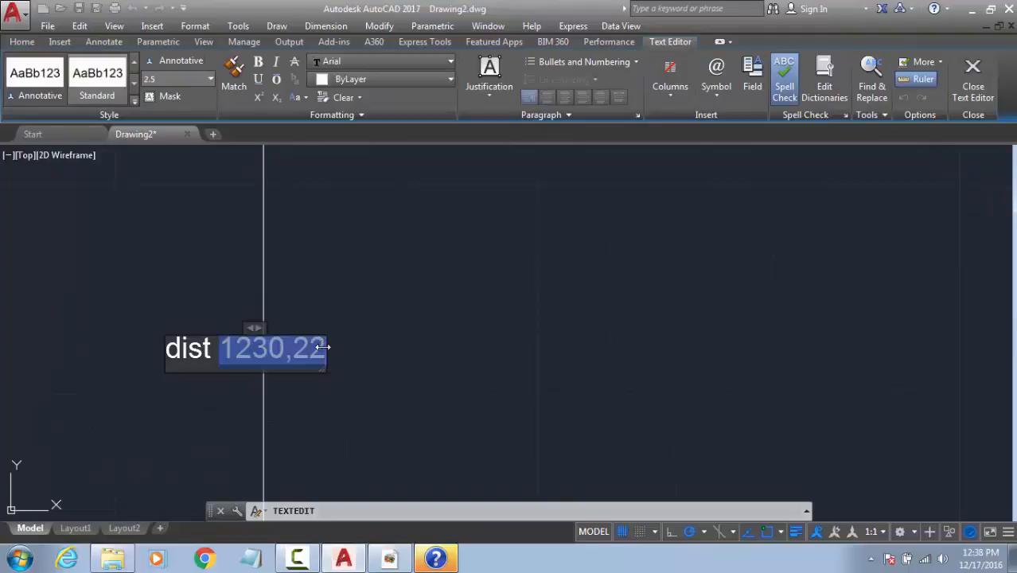
{"action": "type", "text": "mm"}
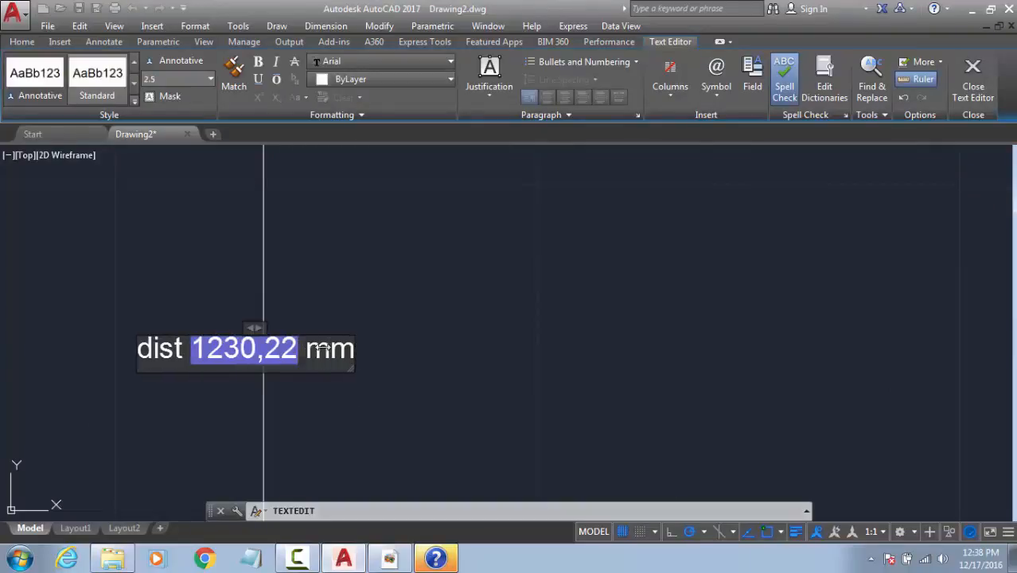
{"action": "left_click", "coordinate": [331, 276]}
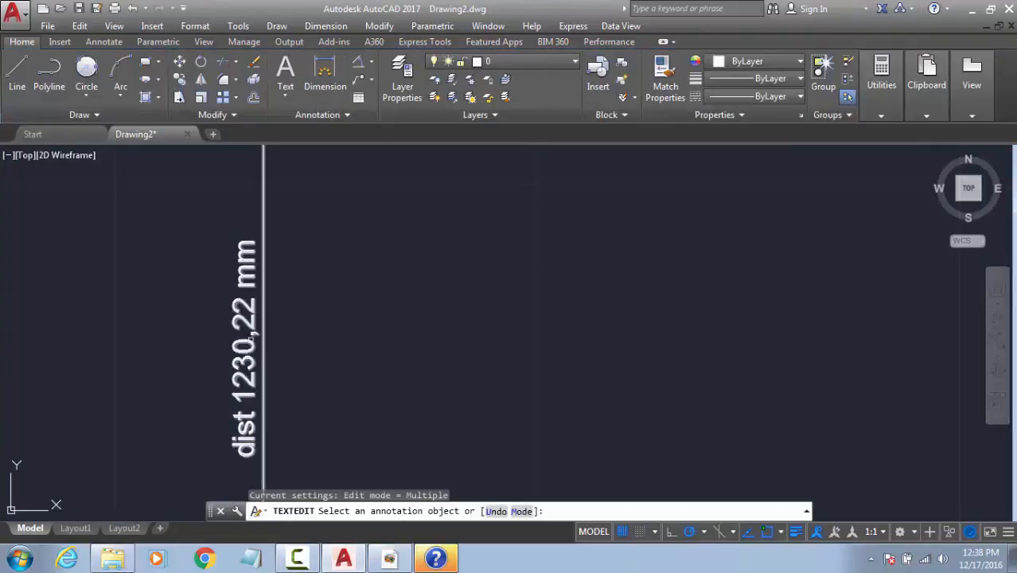
Step: Replace the measured value in the vertical dimension's text with "+66+", keeping the "dist" prefix and "mm" suffix
{"action": "left_click", "coordinate": [250, 355]}
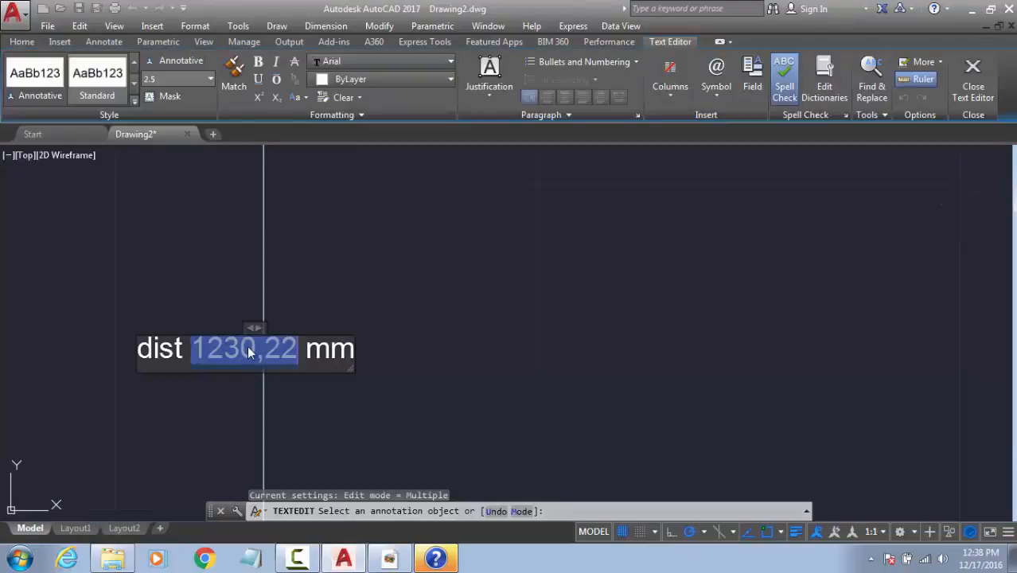
{"action": "key", "text": "Delete"}
{"action": "type", "text": "+66+"}
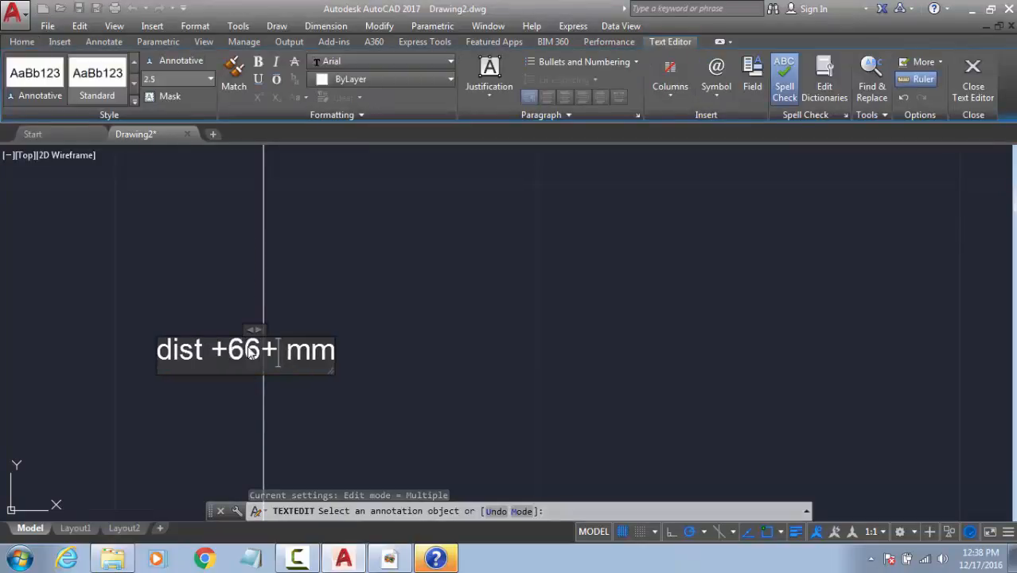
{"action": "left_click", "coordinate": [327, 264]}
{"action": "double_click", "coordinate": [207, 210]}
{"action": "key", "text": "Escape"}
Step: Shorten the vertical dimension by moving its upper extension origin downward, and inspect its overridden text
{"action": "left_click", "coordinate": [294, 204]}
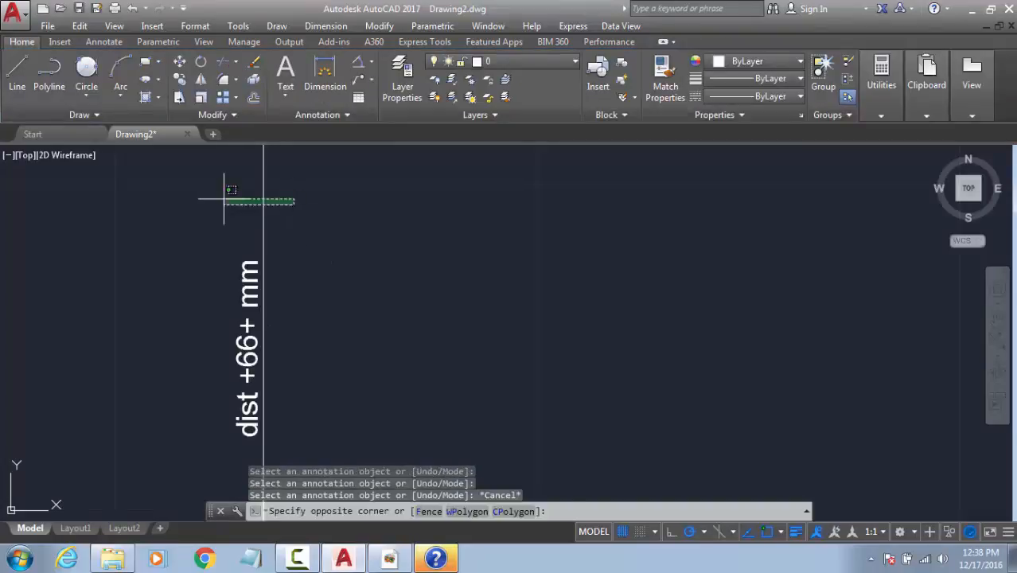
{"action": "left_click", "coordinate": [224, 199]}
{"action": "scroll", "coordinate": [239, 191], "scroll_direction": "down", "scroll_amount": 6}
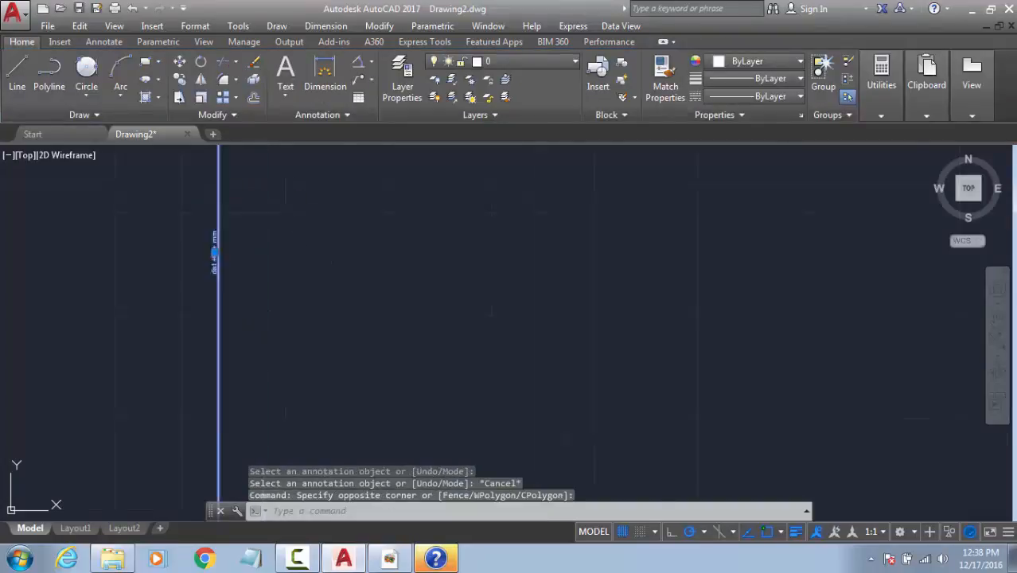
{"action": "left_click", "coordinate": [253, 182]}
{"action": "scroll", "coordinate": [222, 243], "scroll_direction": "up", "scroll_amount": 8}
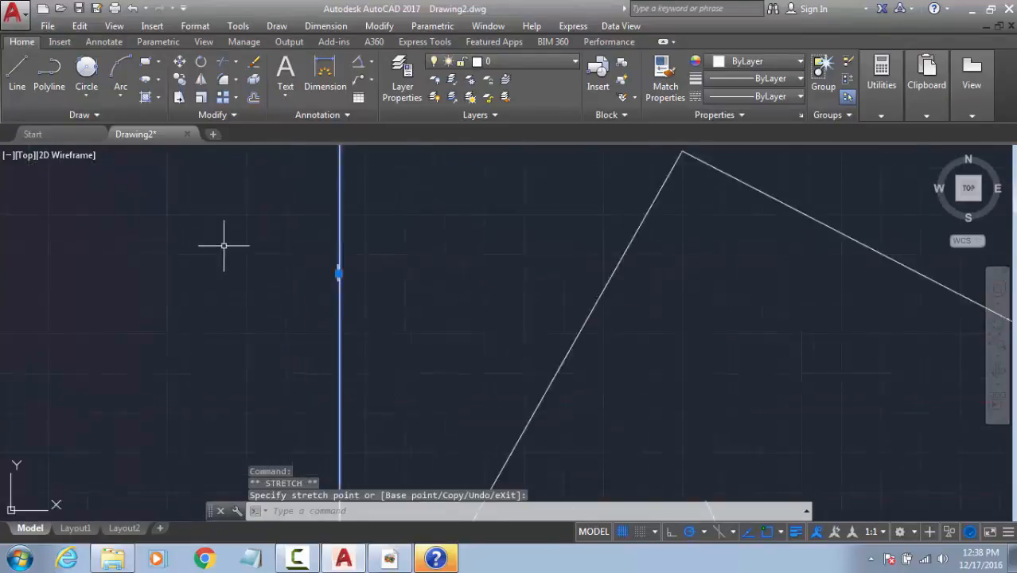
{"action": "key", "text": "Escape"}
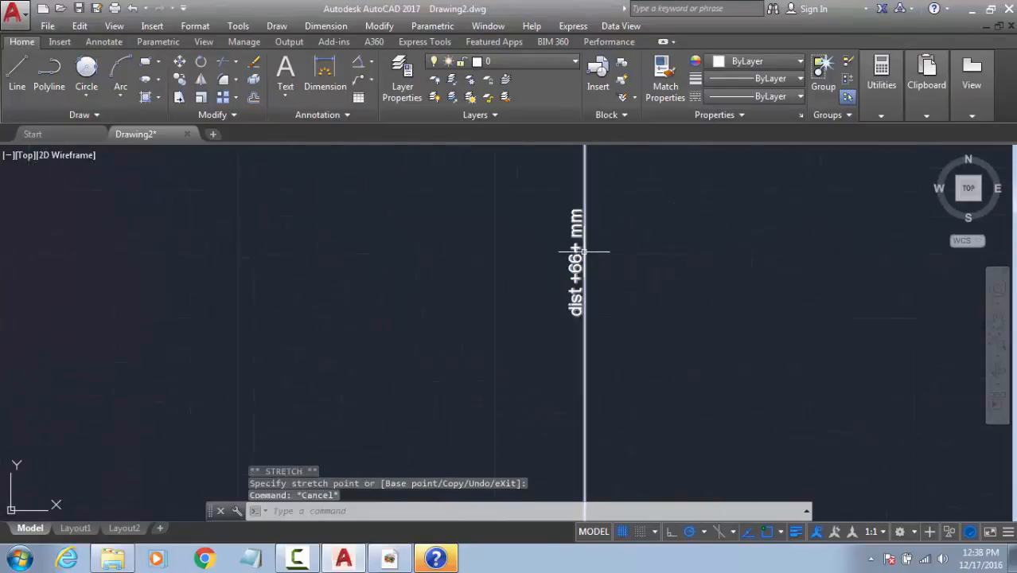
Step: Undo the last grip stretch and the "mm" and "+66+" text edits on the vertical dimension
{"action": "key", "text": "ctrl+z"}
{"action": "key", "text": "ctrl+z"}
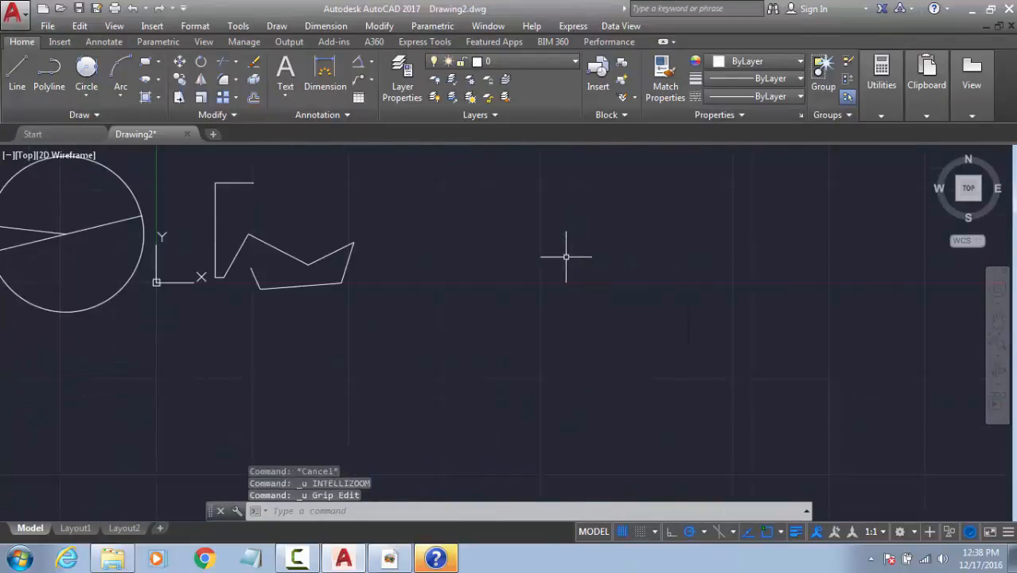
{"action": "key", "text": "ctrl+z"}
{"action": "key", "text": "ctrl+z"}
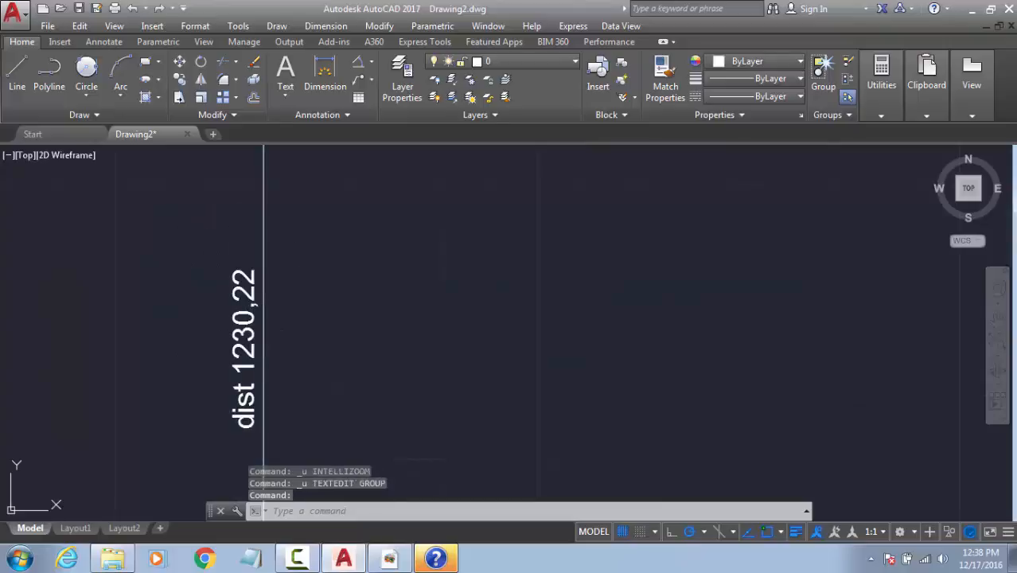
{"action": "double_click", "coordinate": [249, 354]}
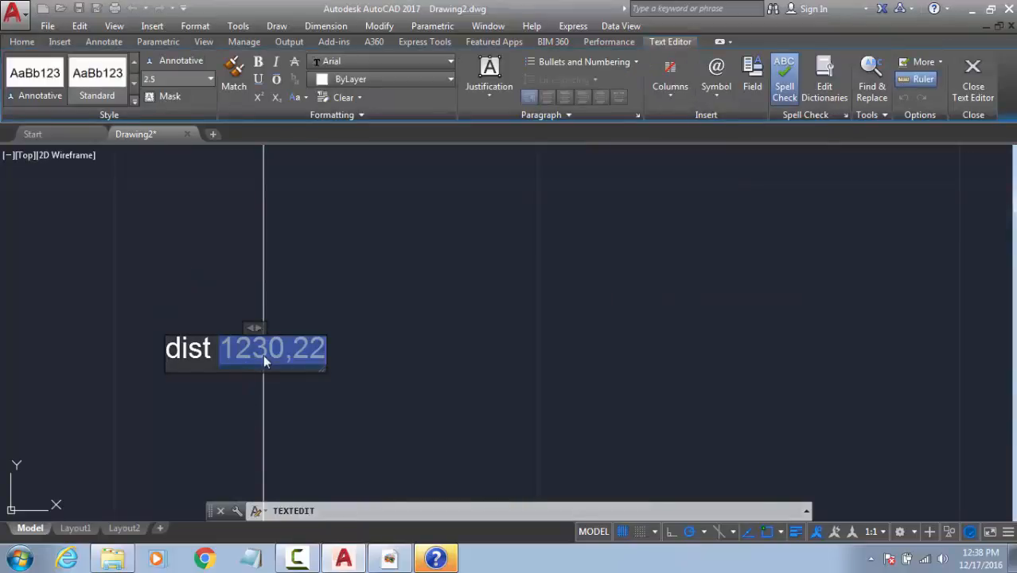
{"action": "key", "text": "Escape"}
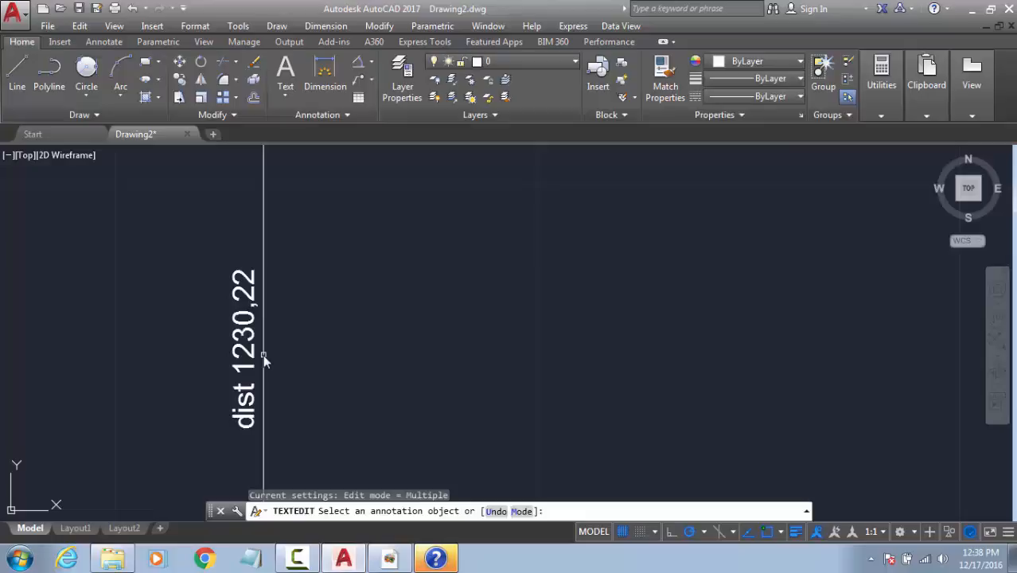
{"action": "middle_click", "coordinate": [309, 305]}
{"action": "key", "text": "Escape"}
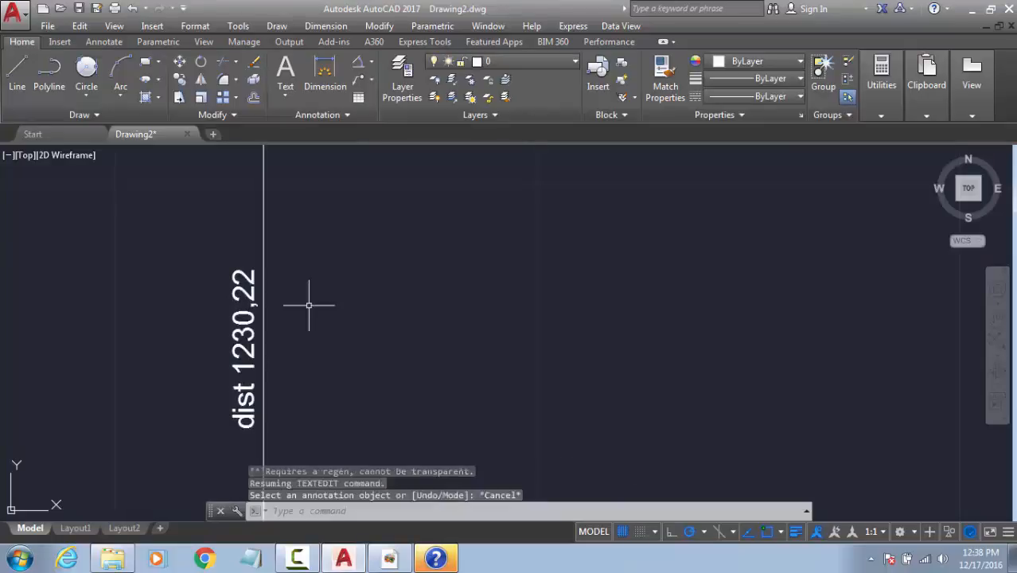
{"action": "key", "text": "Escape"}
{"action": "key", "text": "Escape"}
Step: Add an angular dimension between the steep line and the adjoining downward-sloping line, placing its arc inside the angle below their shared vertex
{"action": "left_click", "coordinate": [371, 61]}
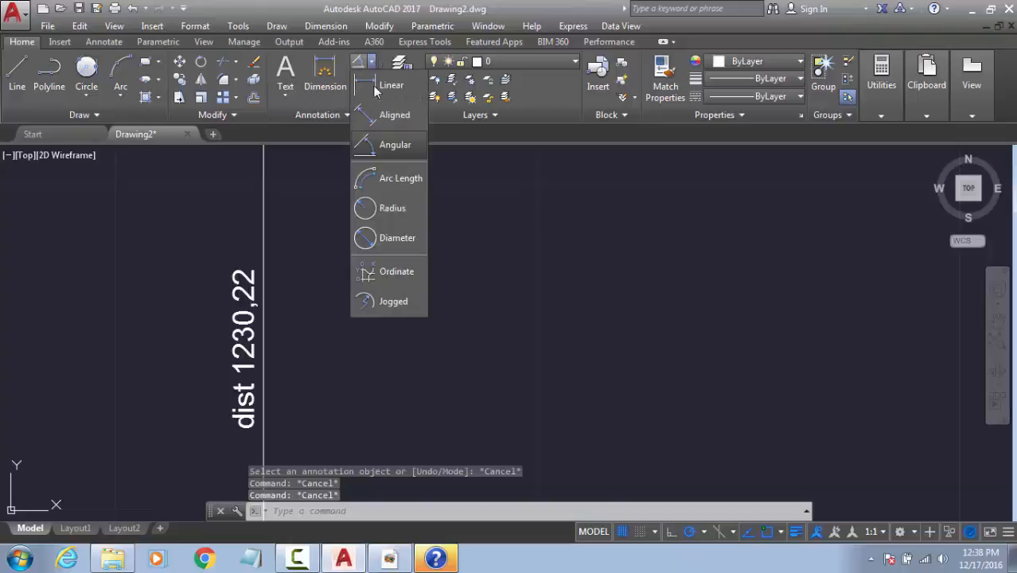
{"action": "left_click", "coordinate": [271, 341]}
{"action": "scroll", "coordinate": [284, 347], "scroll_direction": "down", "scroll_amount": 7}
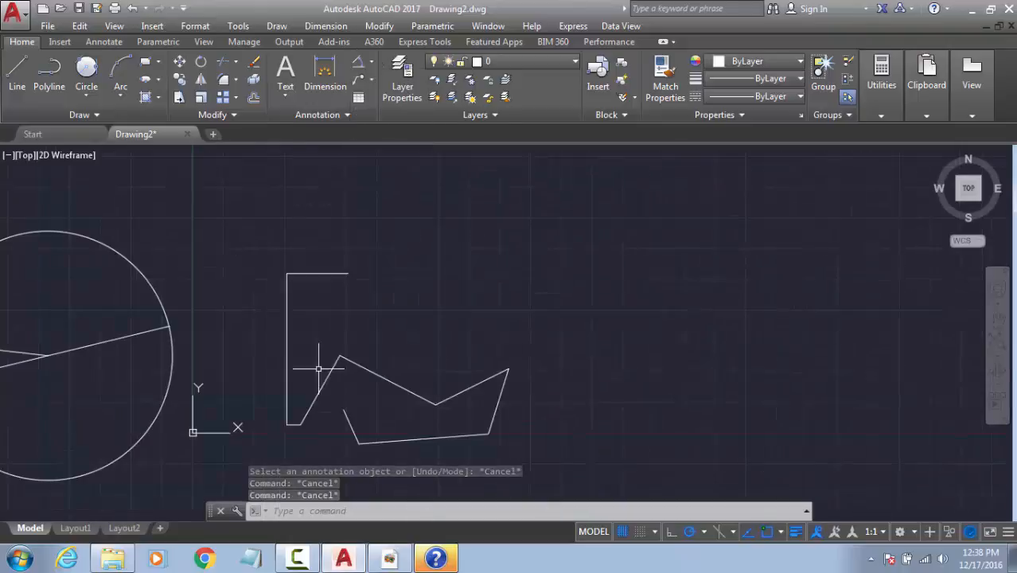
{"action": "key", "text": "Escape"}
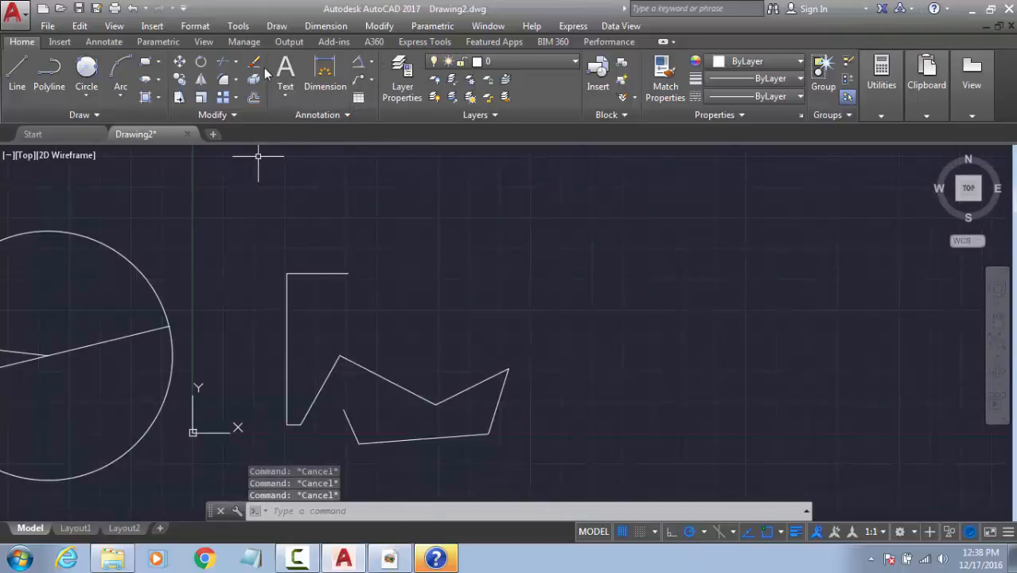
{"action": "type", "text": "dimang"}
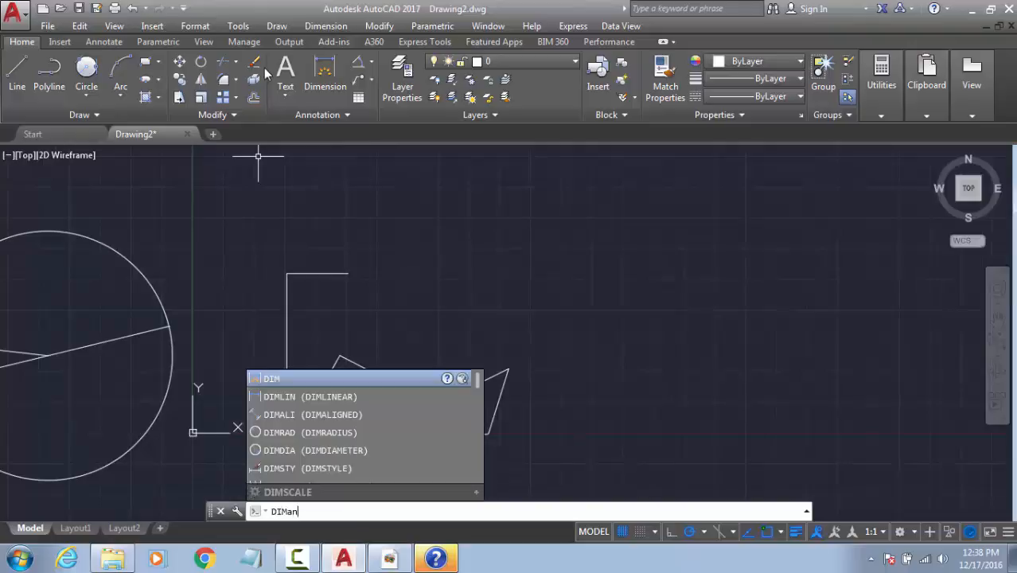
{"action": "key", "text": "Return"}
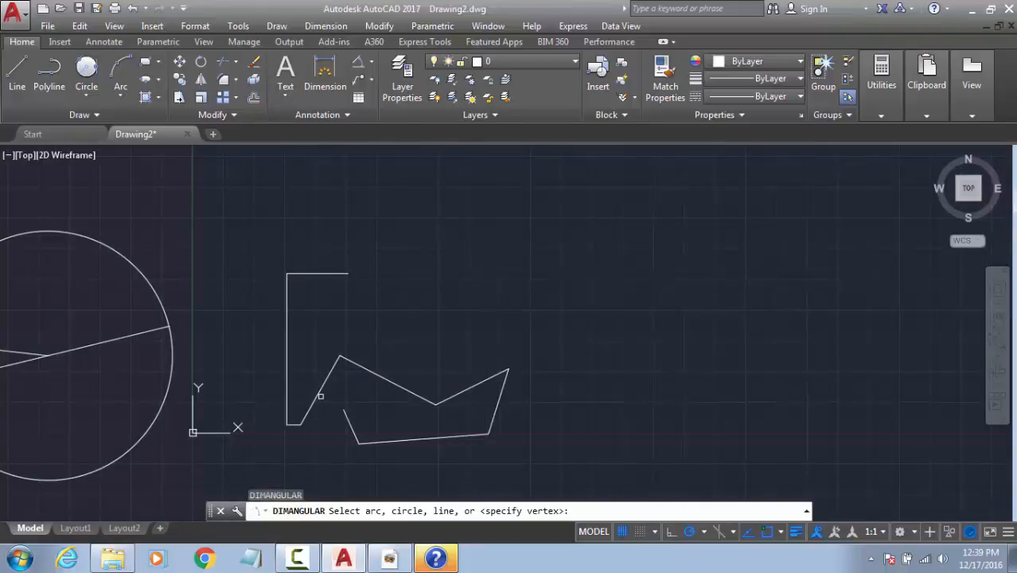
{"action": "left_click", "coordinate": [330, 370]}
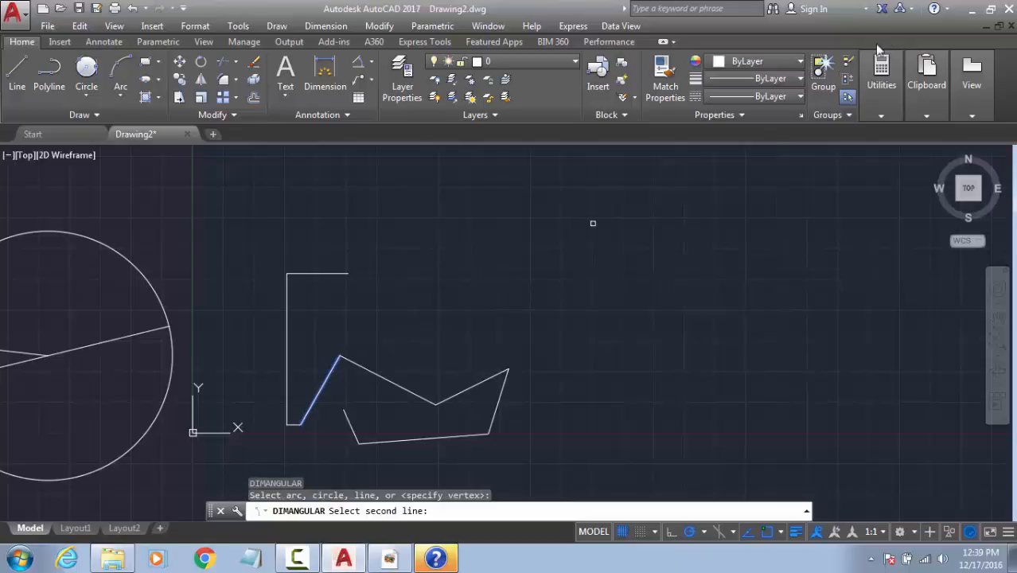
{"action": "left_click", "coordinate": [374, 379]}
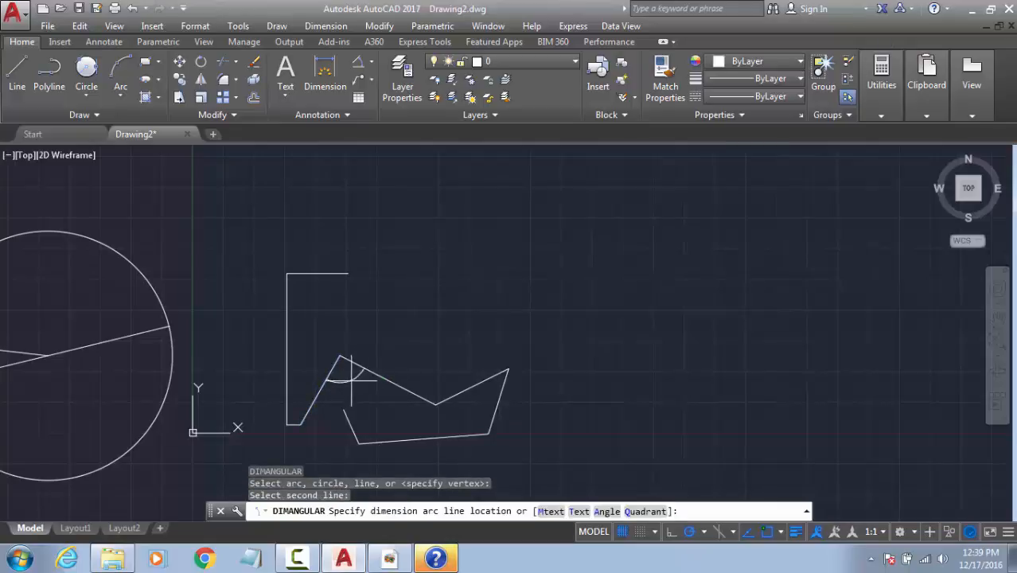
{"action": "scroll", "coordinate": [341, 335], "scroll_direction": "up", "scroll_amount": 3}
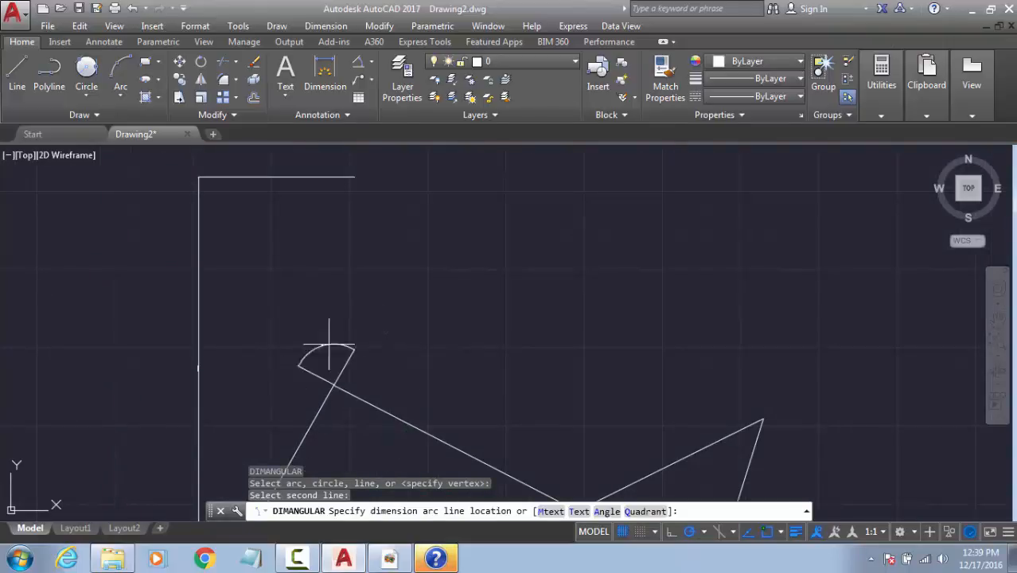
{"action": "left_click", "coordinate": [346, 426]}
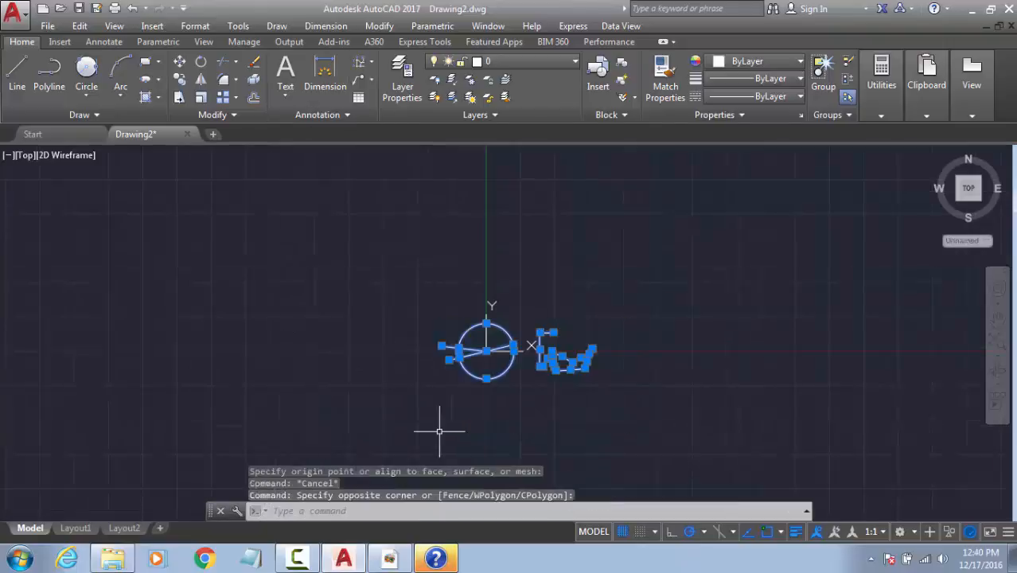
Step: Erase the circle and all the sample lines from the drawing
{"action": "key", "text": "Delete"}
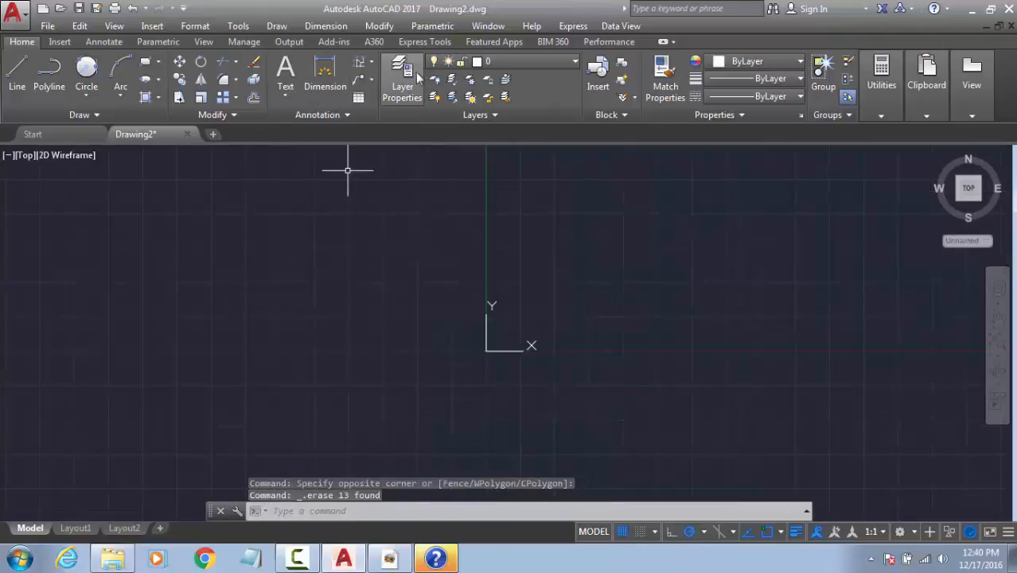
{"action": "left_click", "coordinate": [369, 61]}
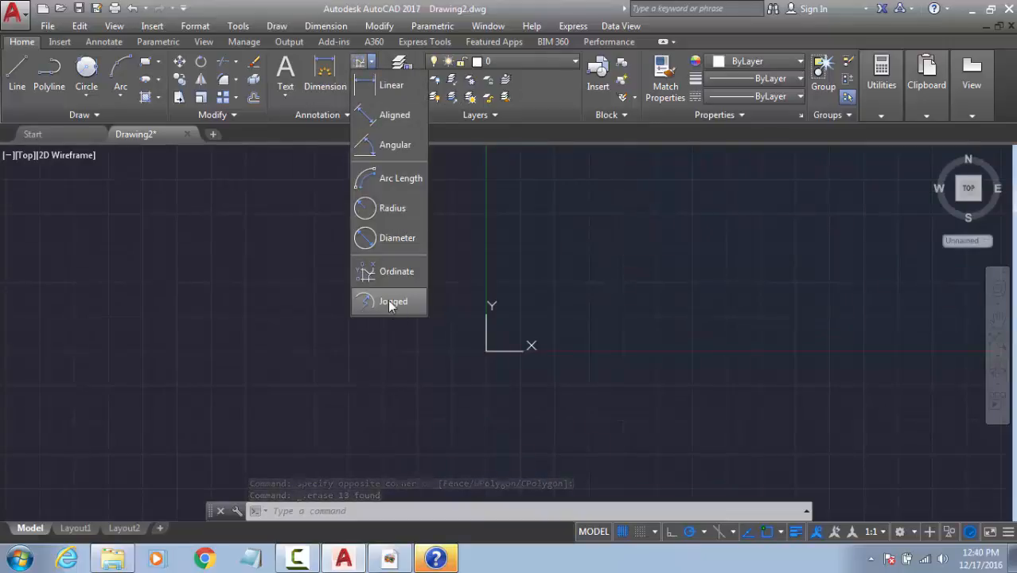
{"action": "key", "text": "Escape"}
{"action": "key", "text": "Escape"}
{"action": "key", "text": "Escape"}
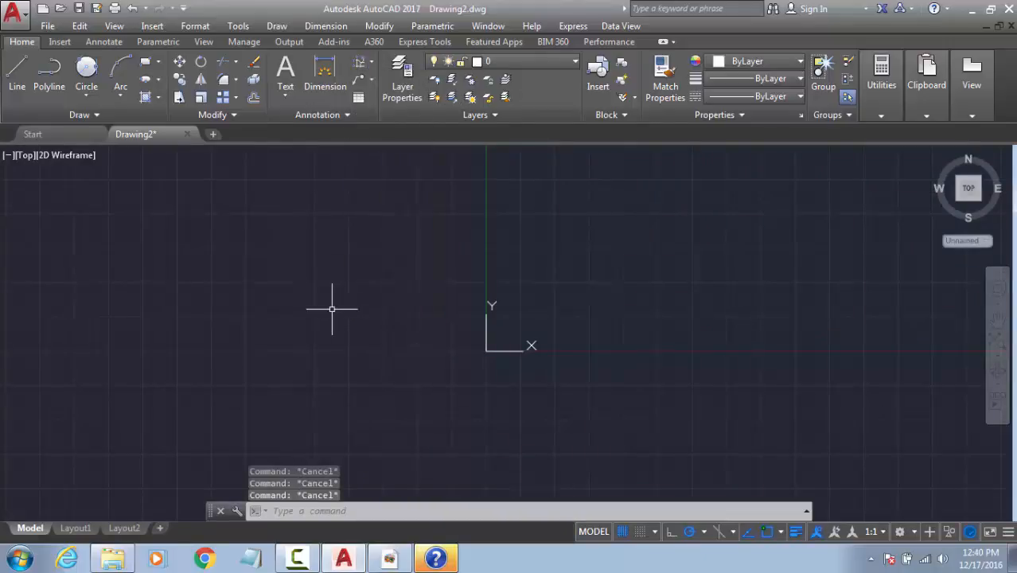
Step: Draw a shallow three-point arc with a radius of about 78700 units, rising across the Y axis just above the origin
{"action": "type", "text": "a"}
{"action": "key", "text": "Return"}
{"action": "left_click", "coordinate": [338, 426]}
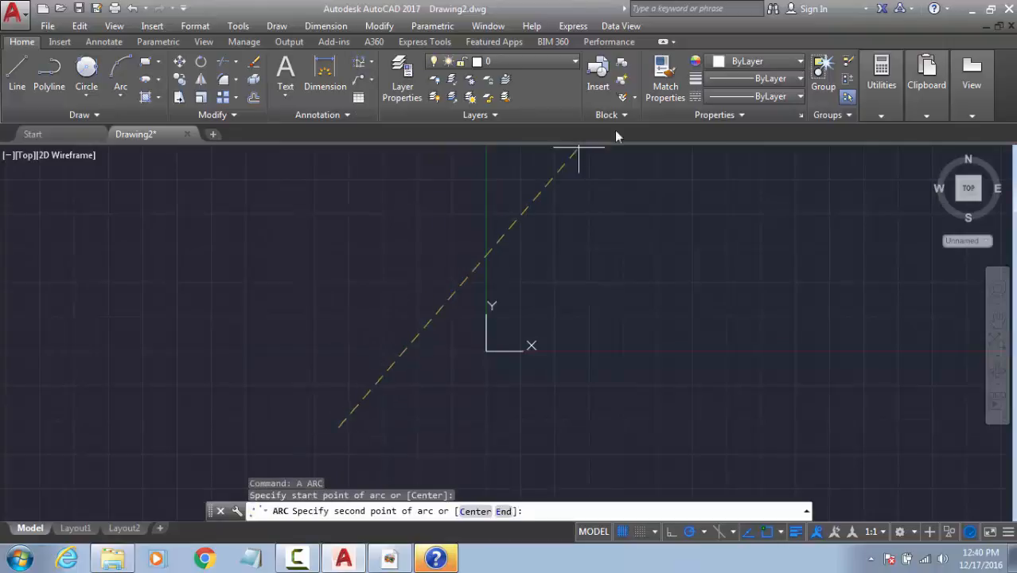
{"action": "left_click", "coordinate": [450, 233]}
{"action": "scroll", "coordinate": [805, 253], "scroll_direction": "down", "scroll_amount": 3}
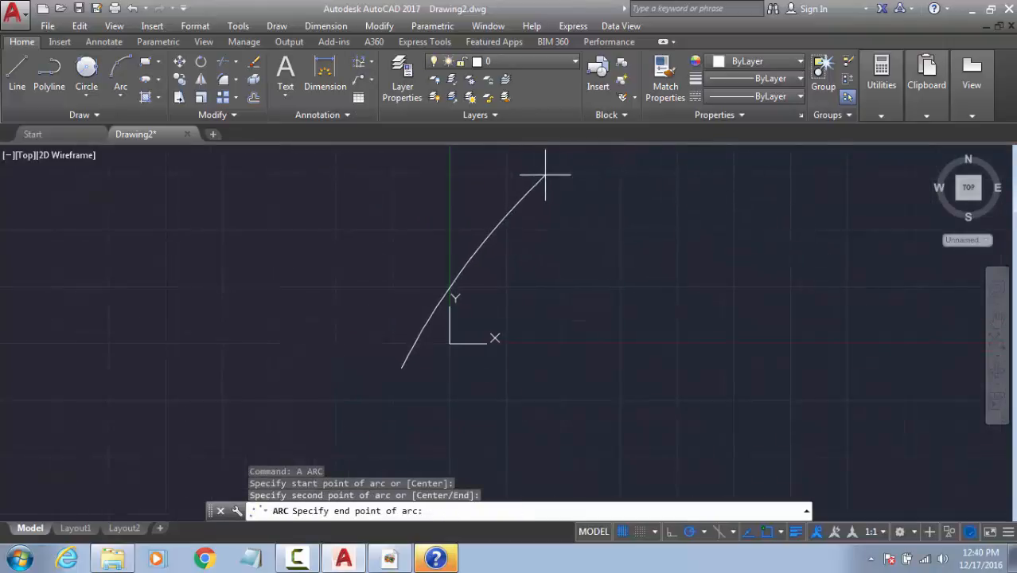
{"action": "key", "text": "Escape"}
{"action": "key", "text": "Escape"}
{"action": "scroll", "coordinate": [491, 252], "scroll_direction": "up", "scroll_amount": 3}
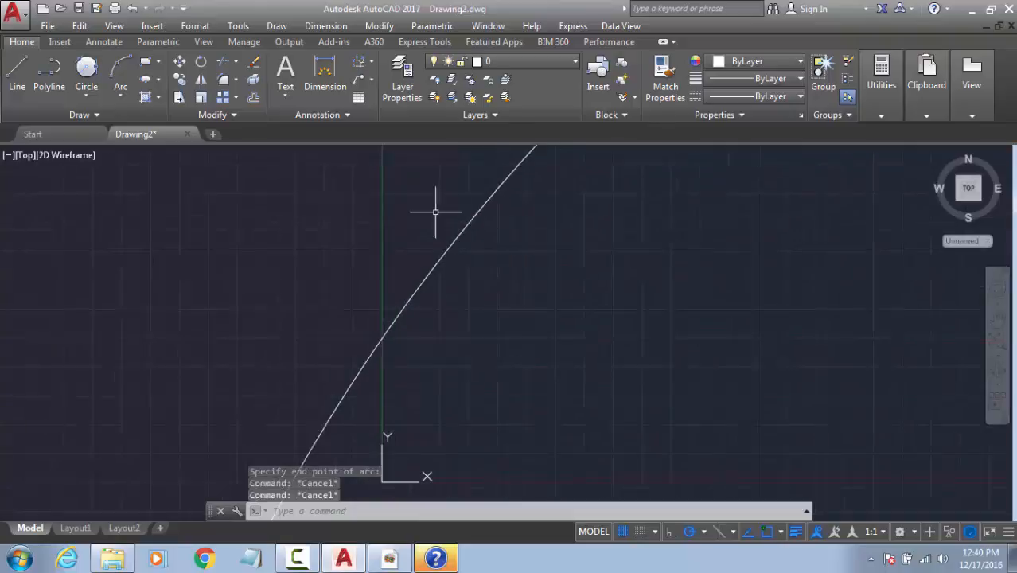
{"action": "scroll", "coordinate": [447, 220], "scroll_direction": "down", "scroll_amount": 4}
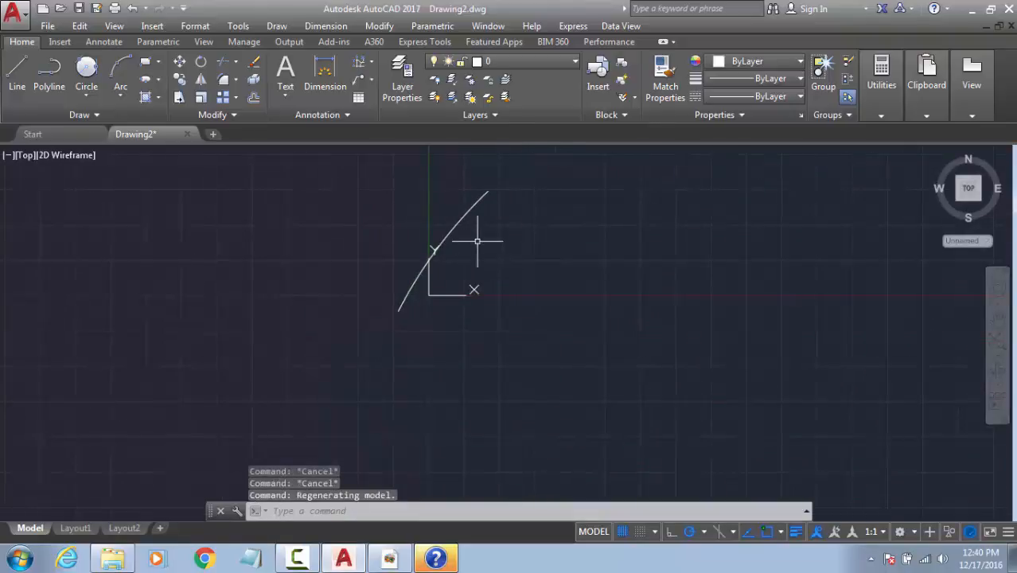
{"action": "key", "text": "Escape"}
{"action": "key", "text": "Escape"}
Step: Add a radius dimension to the arc with its text placed on the outer, upper-left side, and inspect the dimension text
{"action": "scroll", "coordinate": [473, 225], "scroll_direction": "up", "scroll_amount": 2}
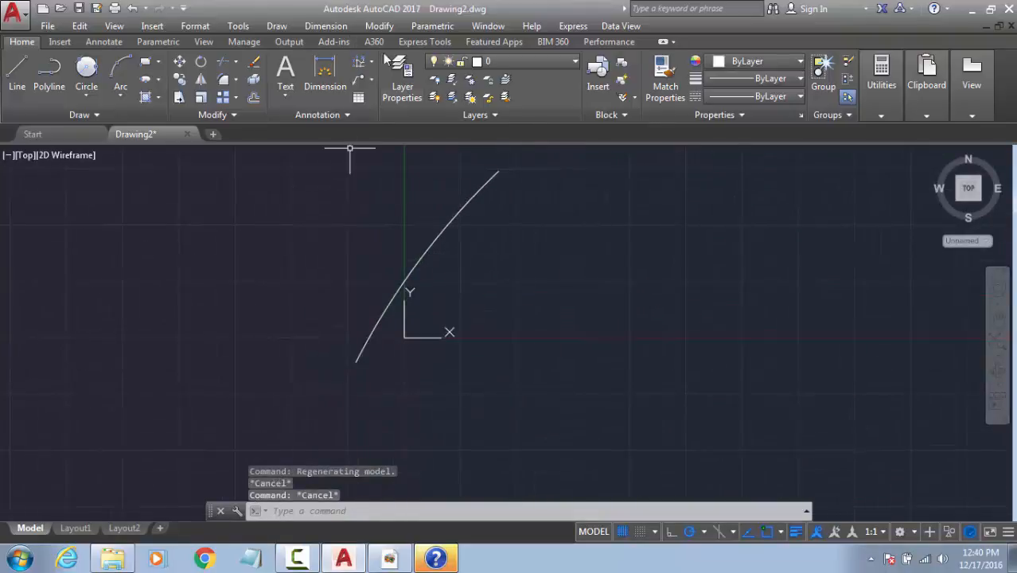
{"action": "left_click", "coordinate": [371, 62]}
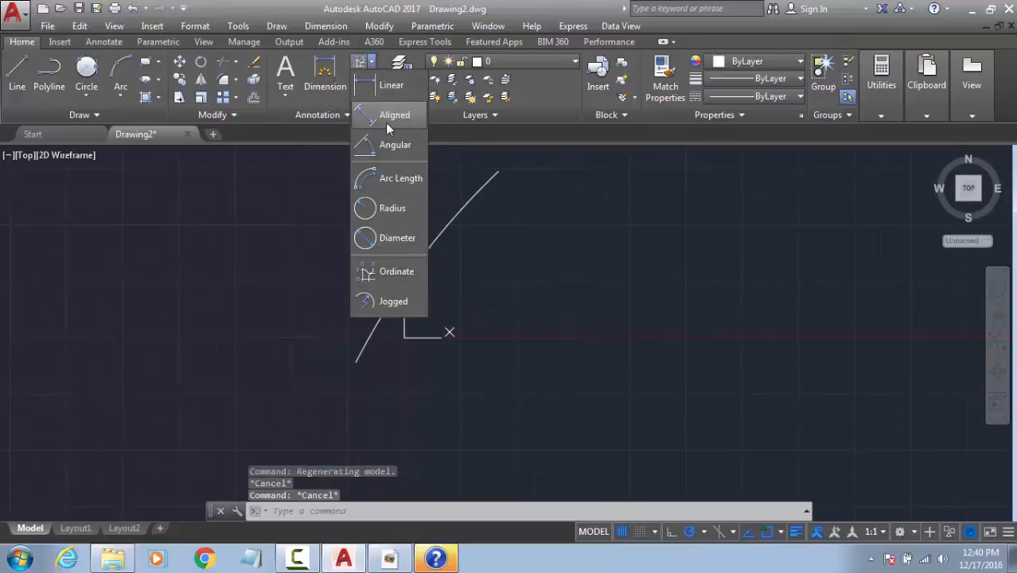
{"action": "left_click", "coordinate": [383, 177]}
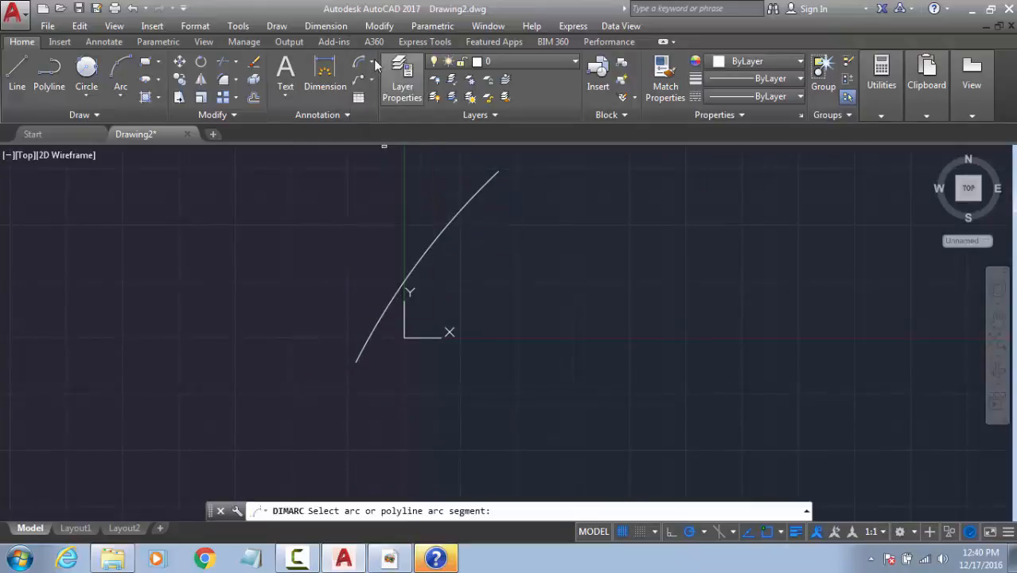
{"action": "left_click", "coordinate": [371, 62]}
{"action": "left_click", "coordinate": [383, 207]}
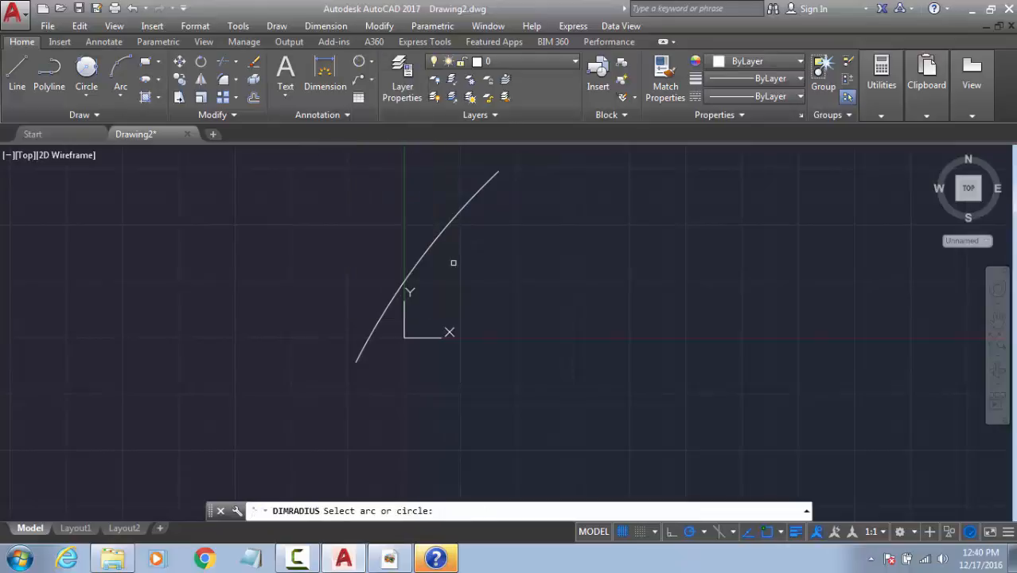
{"action": "left_click", "coordinate": [431, 241]}
{"action": "left_click", "coordinate": [336, 226]}
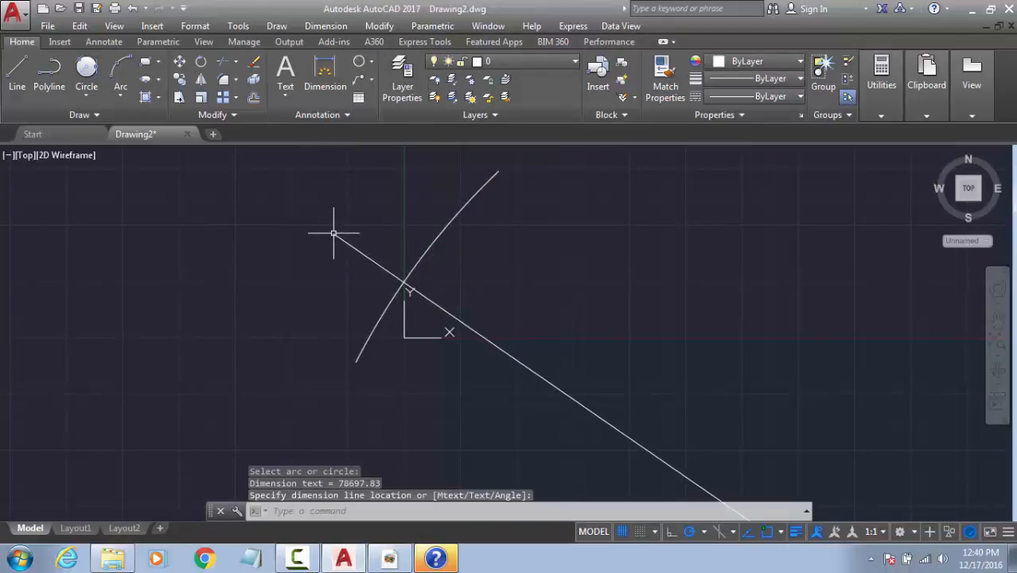
{"action": "scroll", "coordinate": [367, 238], "scroll_direction": "up", "scroll_amount": 3}
{"action": "scroll", "coordinate": [325, 236], "scroll_direction": "up", "scroll_amount": 9}
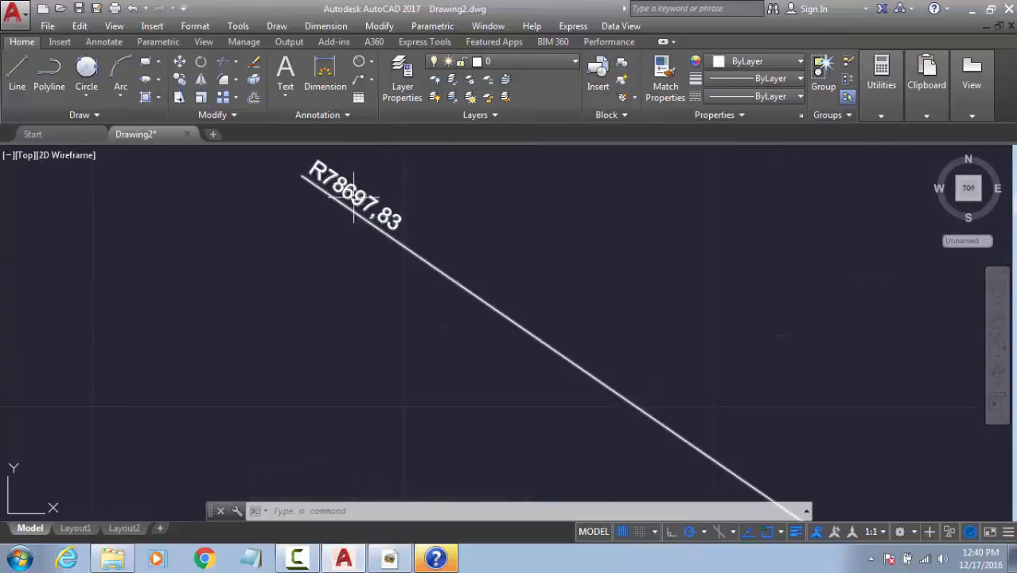
{"action": "scroll", "coordinate": [376, 202], "scroll_direction": "down", "scroll_amount": 15}
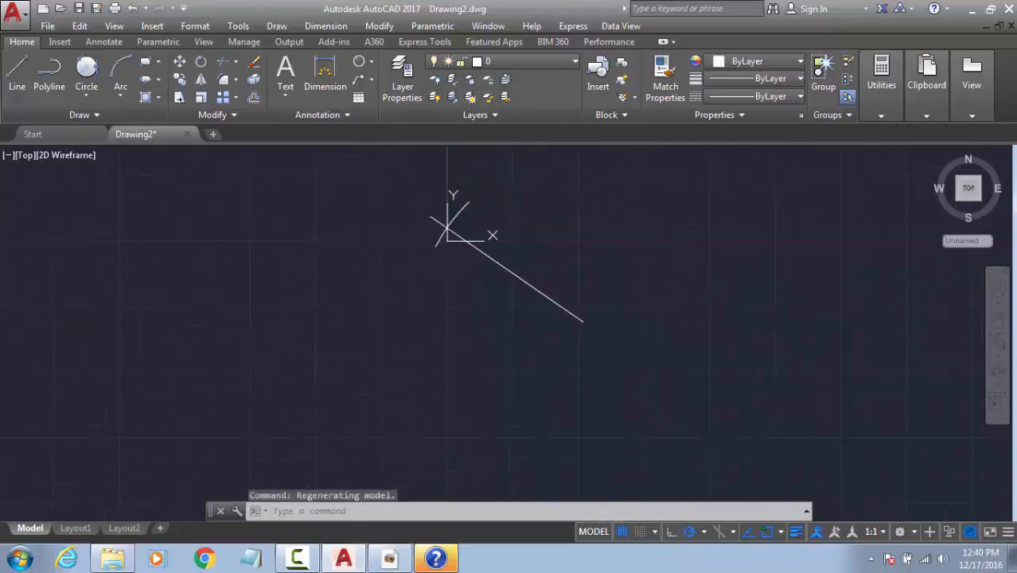
Step: Add a jogged radius dimension near the arc's upper end, with the center override, dimension line and jog placed on the arc's inner side
{"action": "scroll", "coordinate": [458, 254], "scroll_direction": "up", "scroll_amount": 6}
{"action": "middle_click_drag", "start_coordinate": [378, 166], "coordinate": [461, 276]}
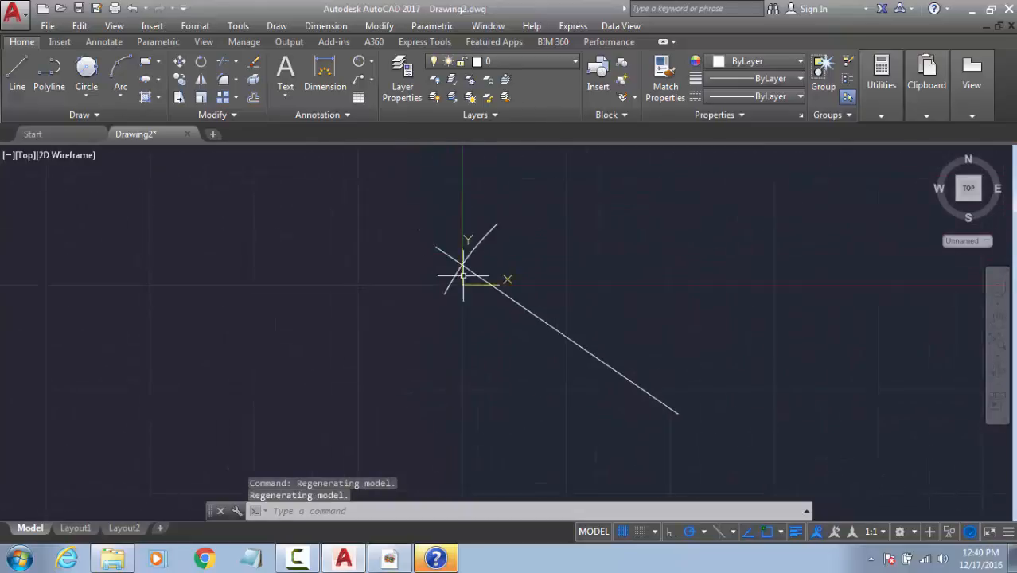
{"action": "scroll", "coordinate": [461, 276], "scroll_direction": "up", "scroll_amount": 8}
{"action": "middle_click_drag", "start_coordinate": [492, 245], "coordinate": [463, 310]}
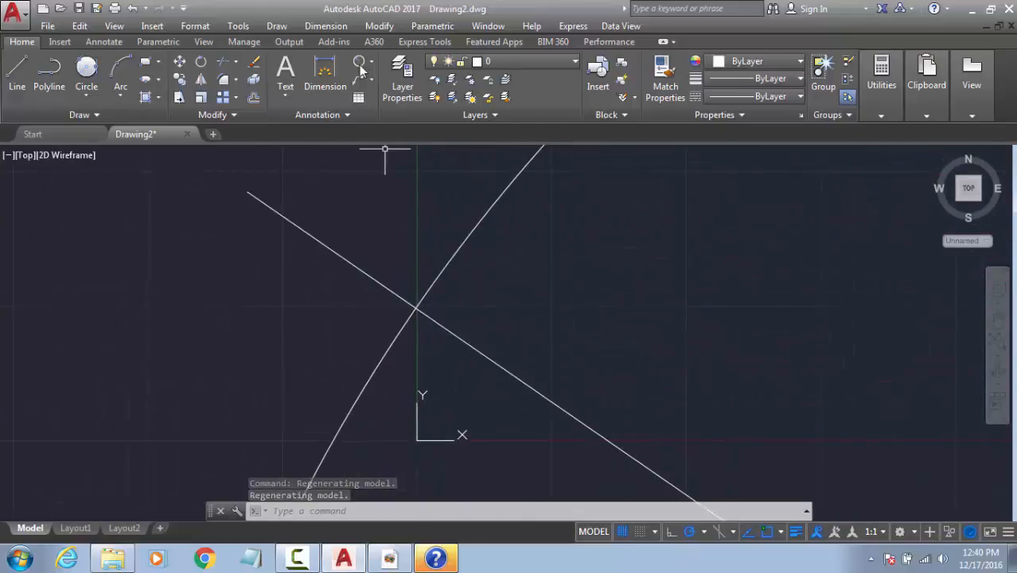
{"action": "left_click", "coordinate": [371, 63]}
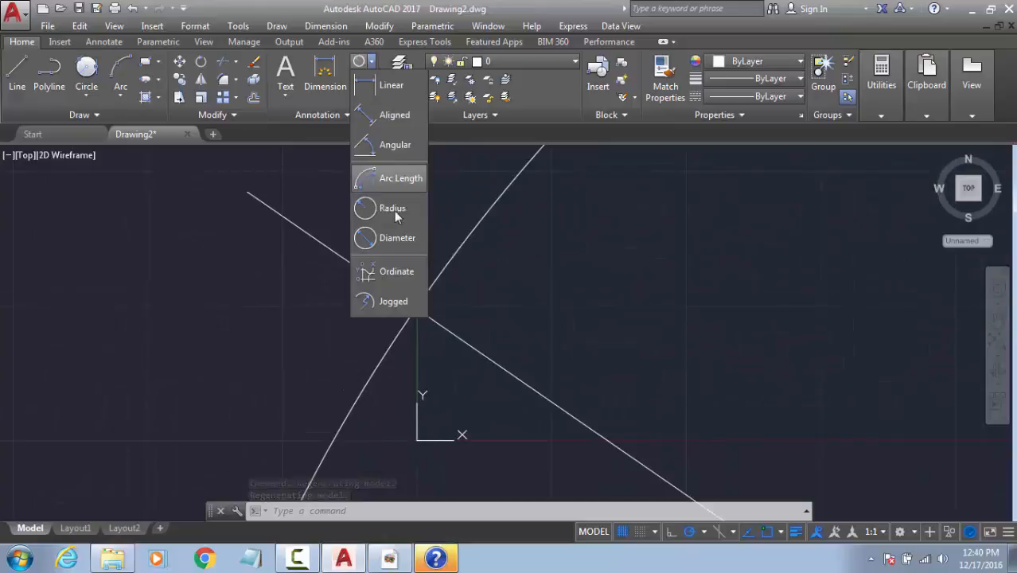
{"action": "left_click", "coordinate": [372, 296]}
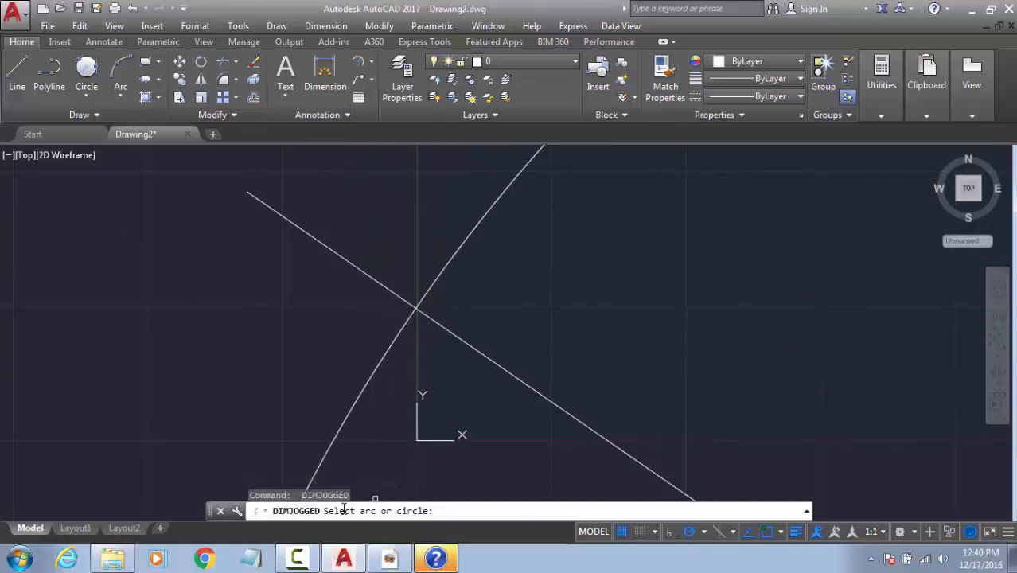
{"action": "left_click", "coordinate": [468, 229]}
{"action": "scroll", "coordinate": [561, 343], "scroll_direction": "down", "scroll_amount": 5}
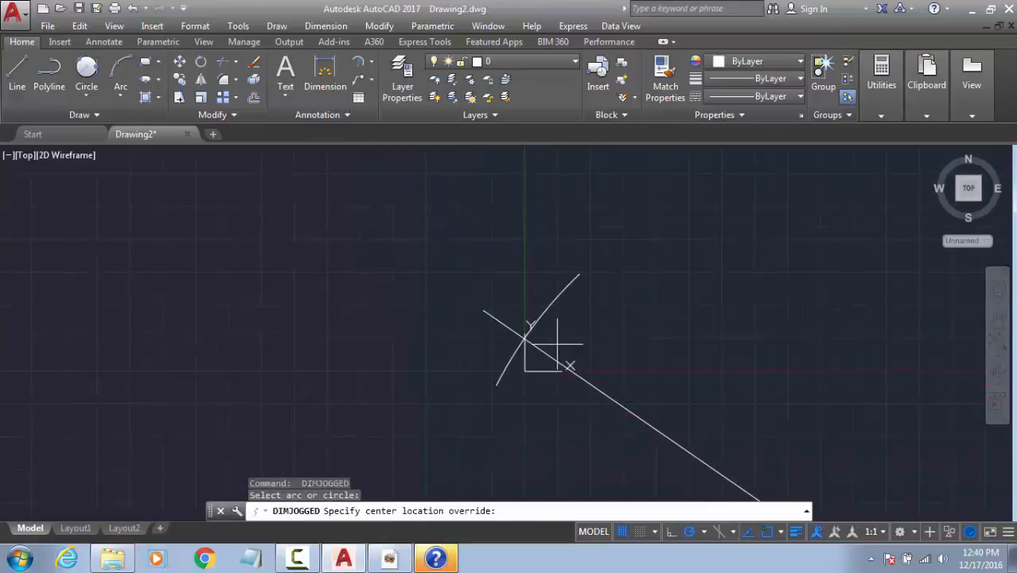
{"action": "left_click", "coordinate": [594, 338]}
{"action": "scroll", "coordinate": [572, 309], "scroll_direction": "up", "scroll_amount": 4}
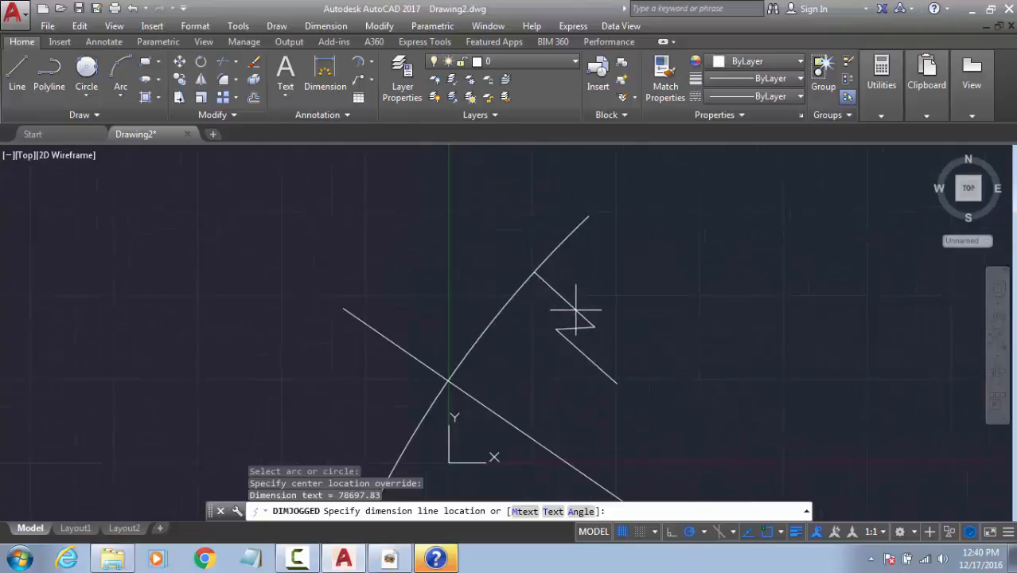
{"action": "left_click", "coordinate": [575, 309]}
{"action": "scroll", "coordinate": [560, 282], "scroll_direction": "up", "scroll_amount": 2}
{"action": "left_click", "coordinate": [609, 360]}
Step: Inspect the jogged dimension, select it, and show its properties in a floating palette beside the arc
{"action": "scroll", "coordinate": [574, 391], "scroll_direction": "up", "scroll_amount": 4}
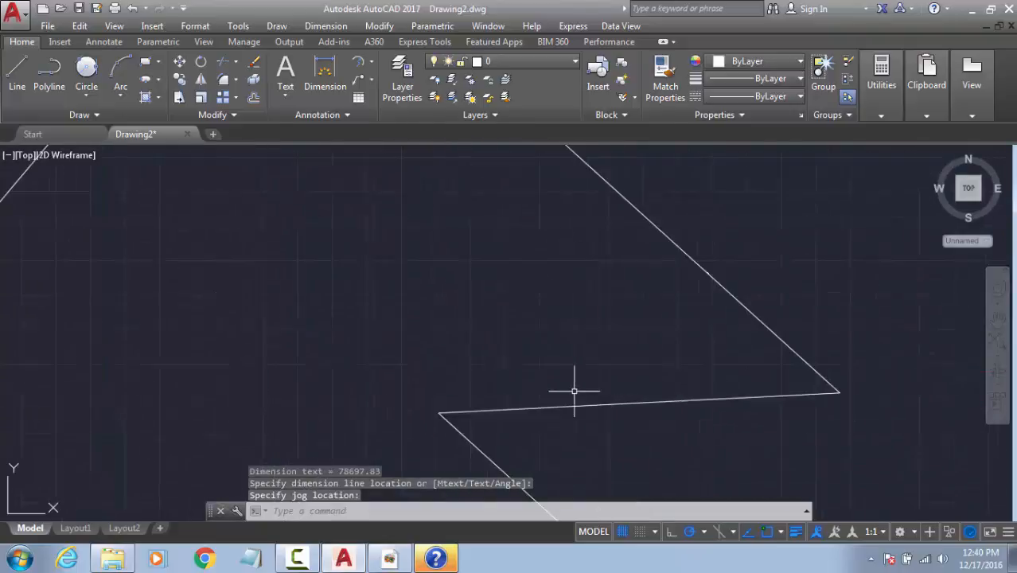
{"action": "scroll", "coordinate": [676, 409], "scroll_direction": "down", "scroll_amount": 4}
{"action": "left_click", "coordinate": [620, 382]}
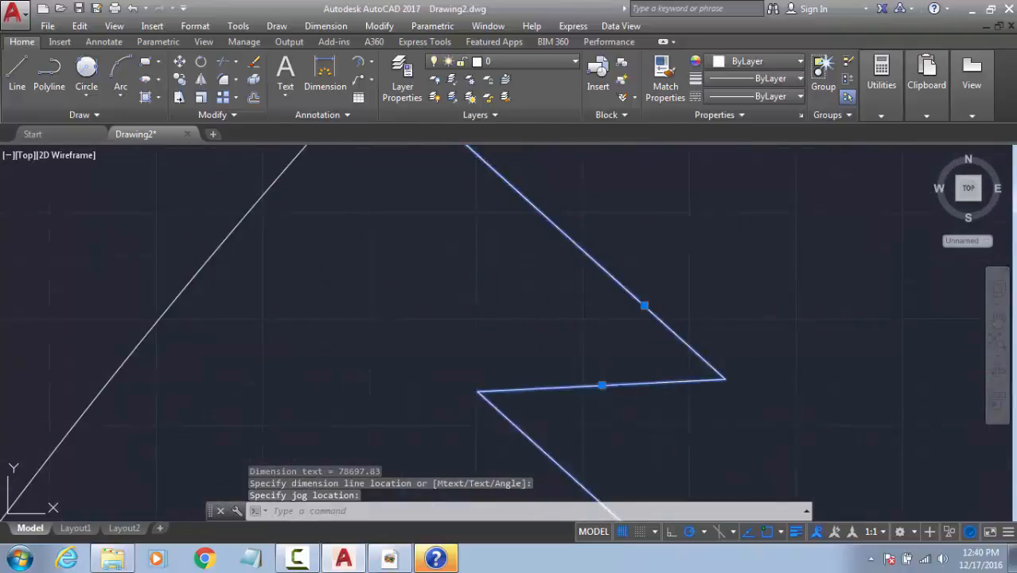
{"action": "scroll", "coordinate": [601, 387], "scroll_direction": "up", "scroll_amount": 2}
{"action": "scroll", "coordinate": [601, 387], "scroll_direction": "up", "scroll_amount": 2}
{"action": "scroll", "coordinate": [594, 265], "scroll_direction": "down", "scroll_amount": 5}
{"action": "left_click", "coordinate": [525, 326]}
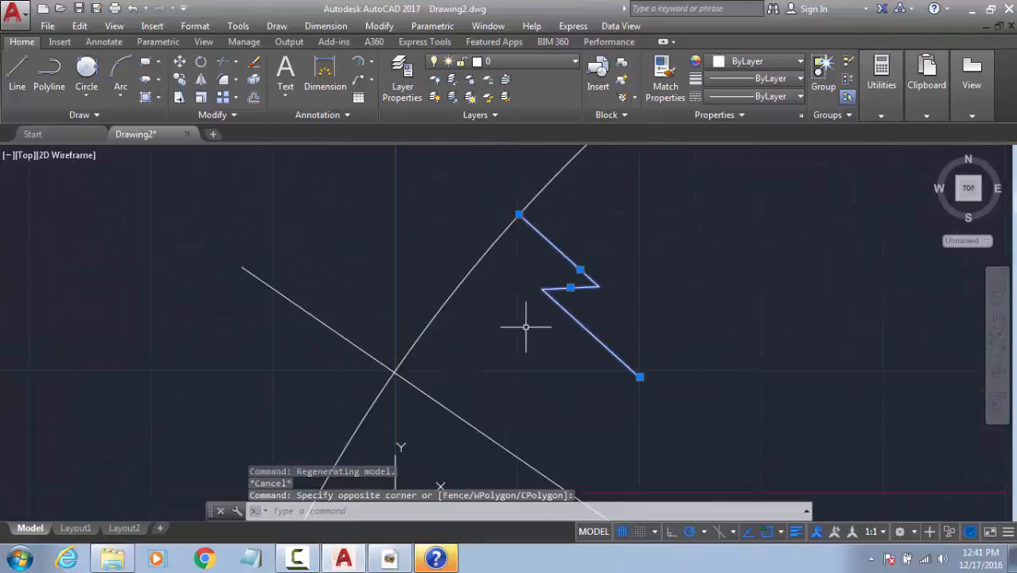
{"action": "key", "text": "Escape"}
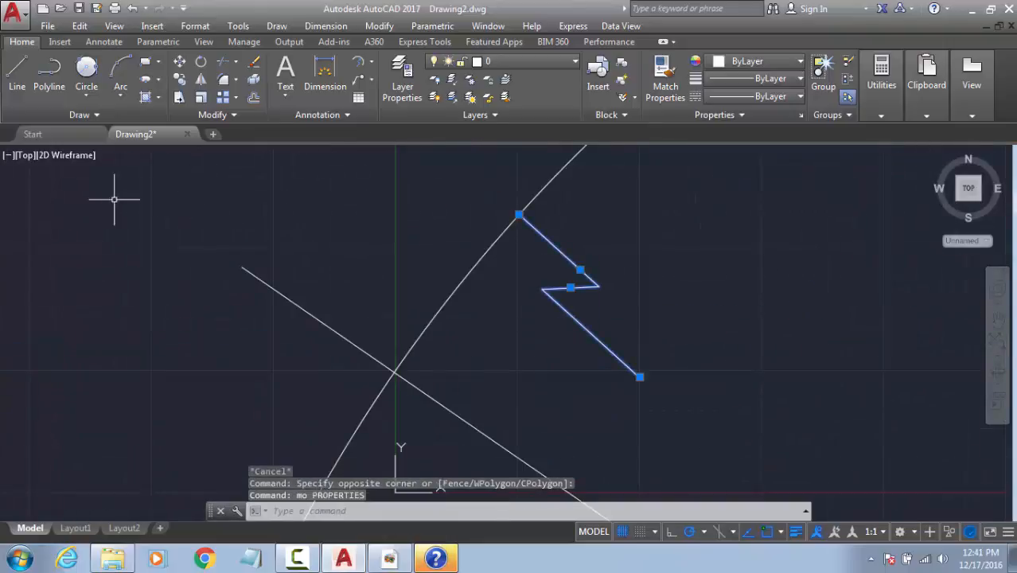
{"action": "key", "text": "ctrl+1"}
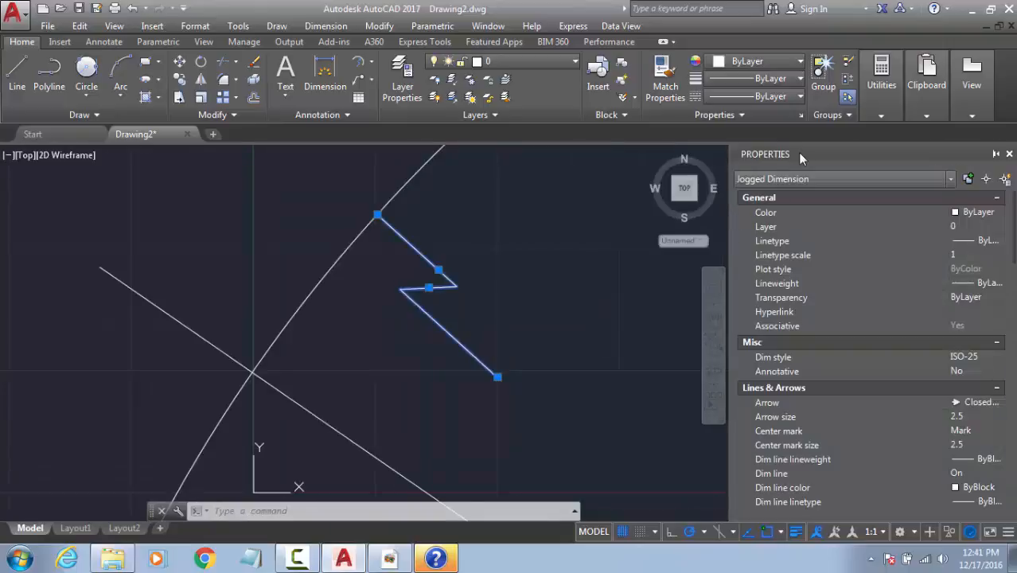
{"action": "mouse_move", "coordinate": [799, 156]}
{"action": "left_mouse_down"}
{"action": "mouse_move", "coordinate": [351, 221]}
{"action": "mouse_move", "coordinate": [264, 165]}
{"action": "left_mouse_up"}
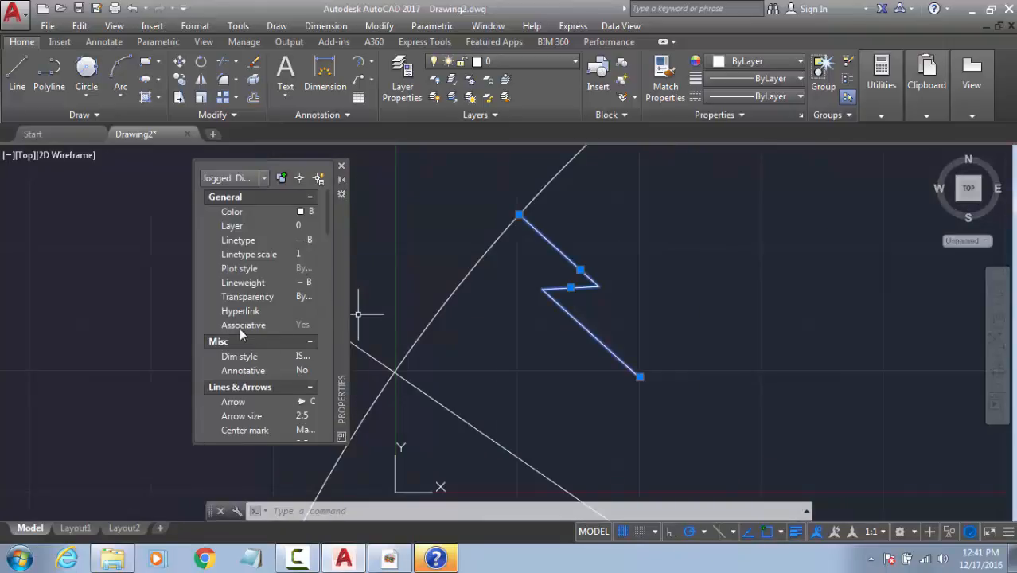
Step: Enlarge the jogged dimension's text height in its properties, deselect it and inspect the text in the drawing
{"action": "left_click_drag", "start_coordinate": [325, 206], "coordinate": [335, 313]}
{"action": "scroll", "coordinate": [338, 303], "scroll_direction": "up", "scroll_amount": 1}
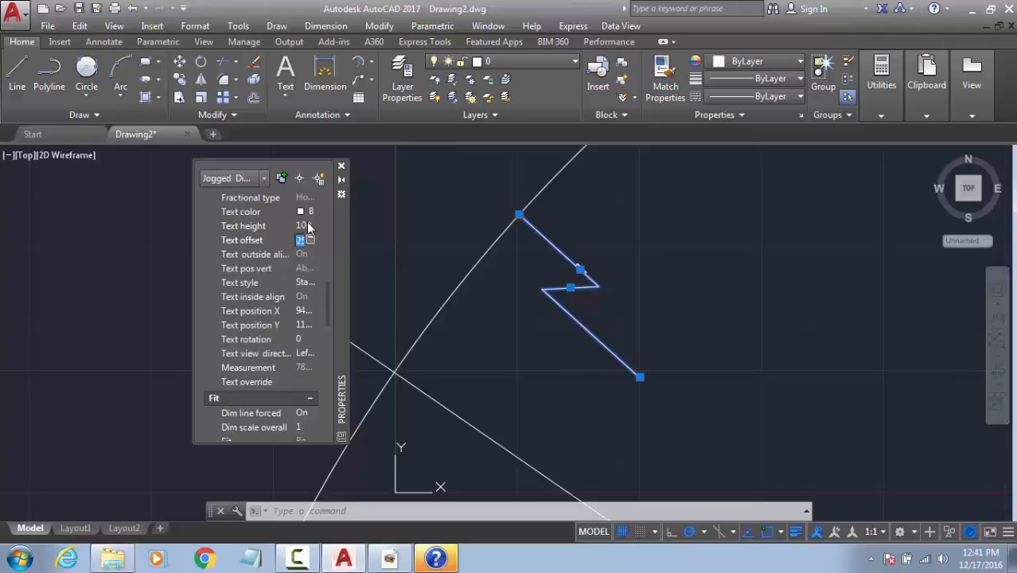
{"action": "key", "text": "Escape"}
{"action": "scroll", "coordinate": [577, 239], "scroll_direction": "up", "scroll_amount": 5}
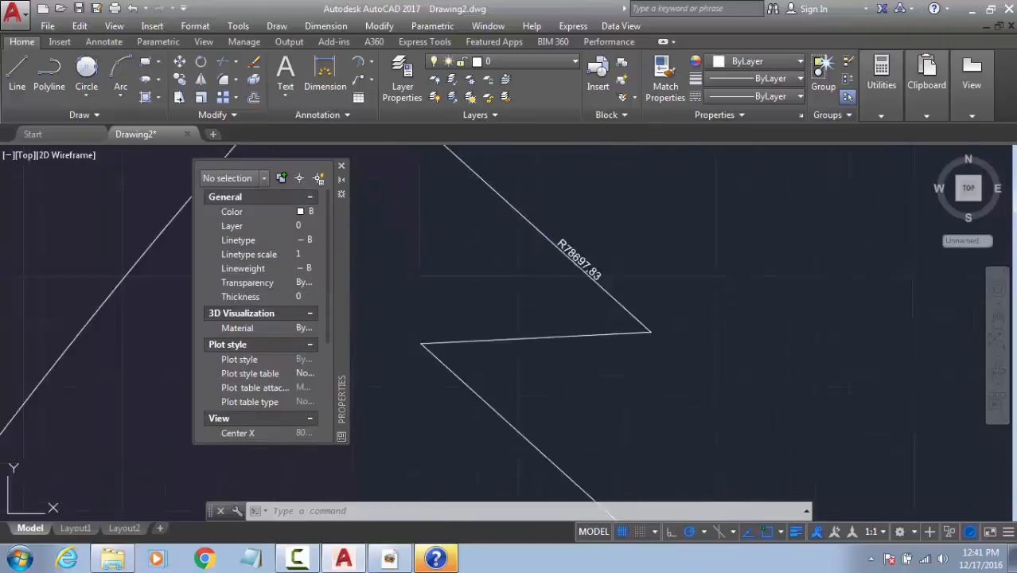
{"action": "scroll", "coordinate": [624, 284], "scroll_direction": "up", "scroll_amount": 3}
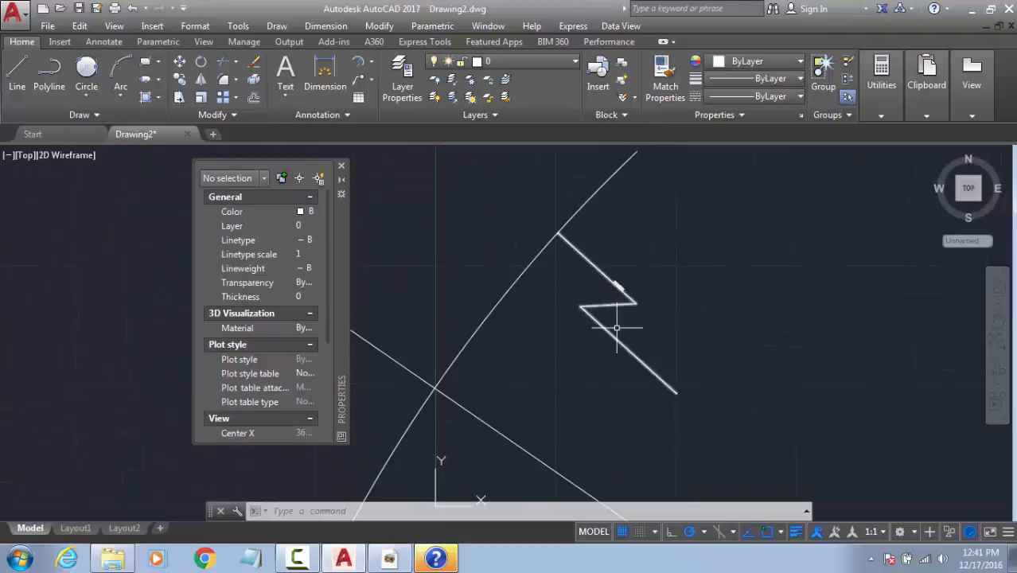
Step: Delete the radius dimension that crosses the arc at the Y axis
{"action": "scroll", "coordinate": [690, 399], "scroll_direction": "up", "scroll_amount": 2}
{"action": "left_click", "coordinate": [798, 488]}
{"action": "left_click", "coordinate": [631, 397]}
{"action": "scroll", "coordinate": [555, 358], "scroll_direction": "up", "scroll_amount": 4}
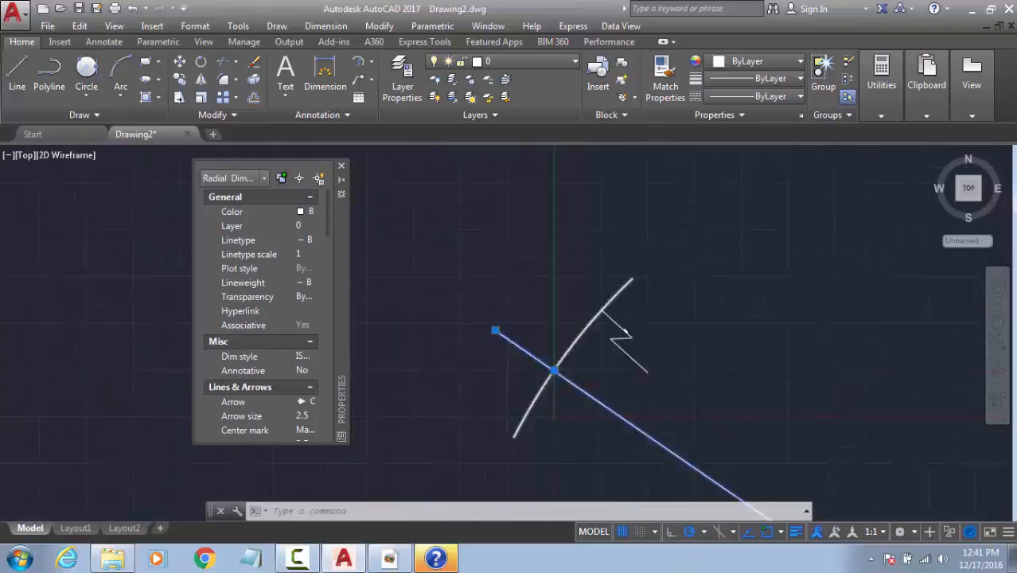
{"action": "key", "text": "Escape"}
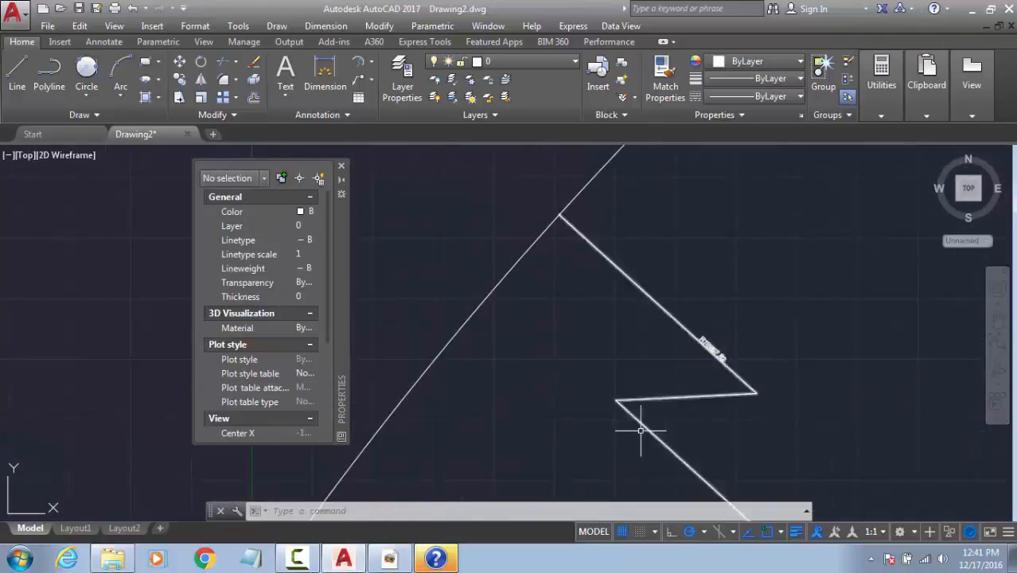
Step: Delete the jogged radius dimension near the arc's upper end
{"action": "scroll", "coordinate": [485, 202], "scroll_direction": "down", "scroll_amount": 8}
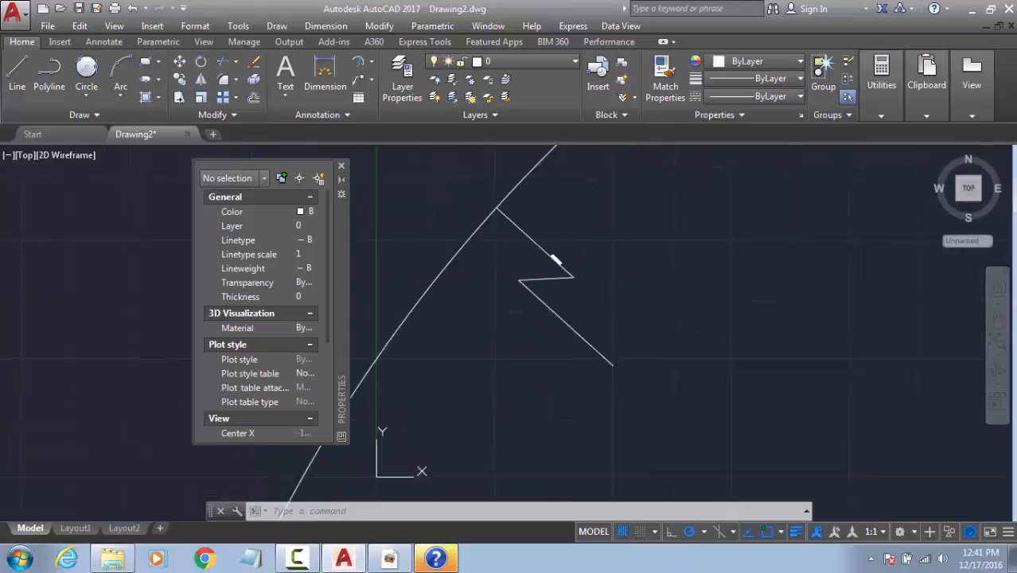
{"action": "left_click", "coordinate": [554, 190]}
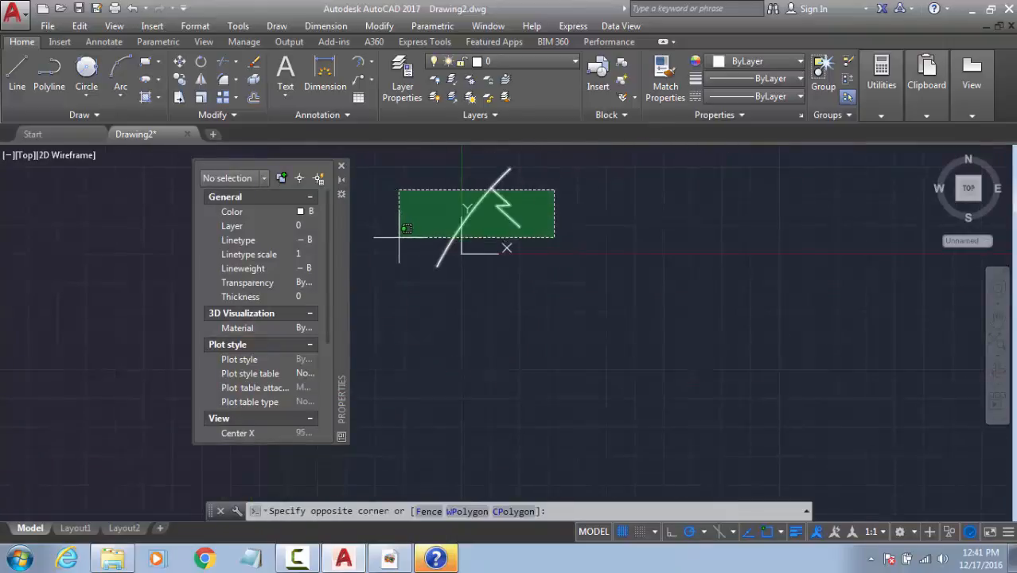
{"action": "key", "text": "Escape"}
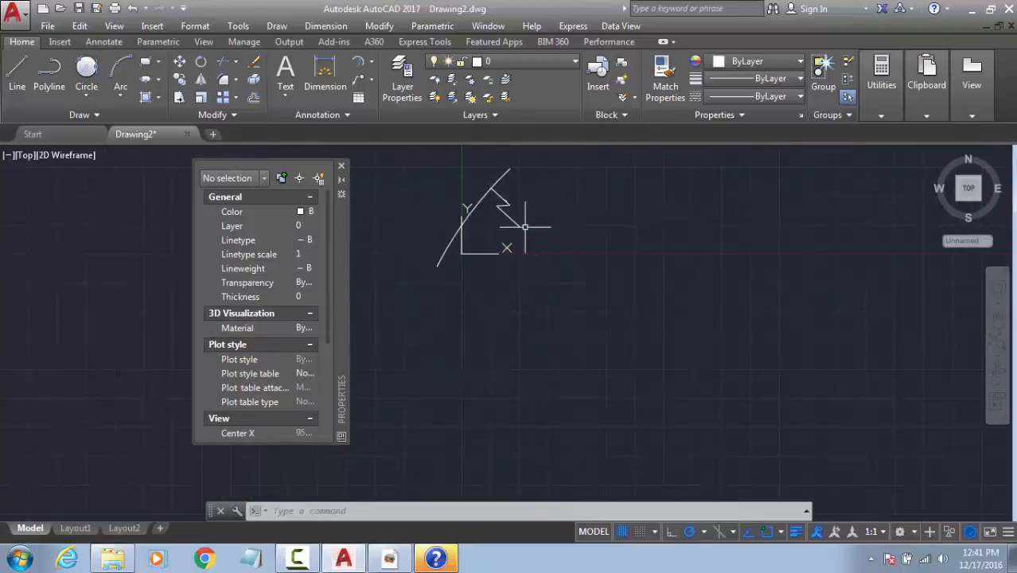
{"action": "scroll", "coordinate": [502, 191], "scroll_direction": "up", "scroll_amount": 5}
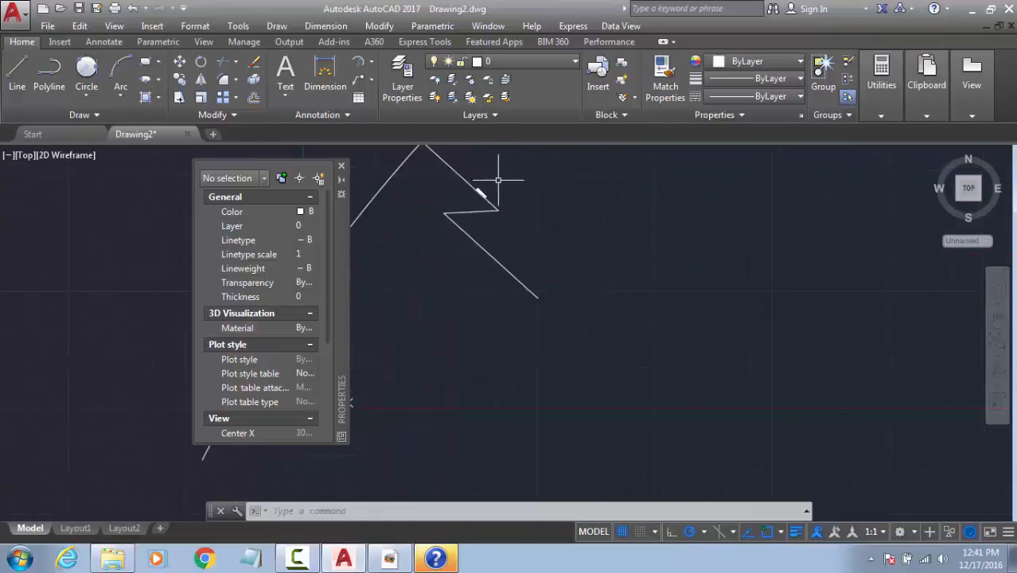
{"action": "left_click", "coordinate": [495, 186]}
{"action": "left_click", "coordinate": [416, 426]}
{"action": "key", "text": "Delete"}
Step: Delete the remaining arc so the area around the origin is empty
{"action": "scroll", "coordinate": [462, 151], "scroll_direction": "down", "scroll_amount": 5}
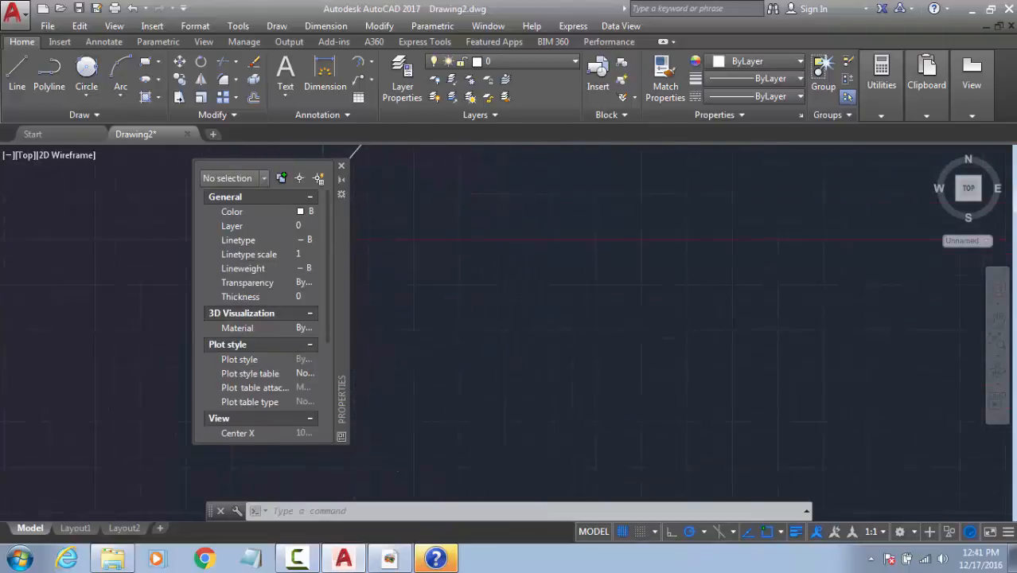
{"action": "middle_click_drag", "start_coordinate": [672, 295], "coordinate": [476, 221]}
{"action": "middle_click", "coordinate": [527, 201]}
{"action": "middle_click", "coordinate": [527, 201]}
{"action": "left_click", "coordinate": [653, 271]}
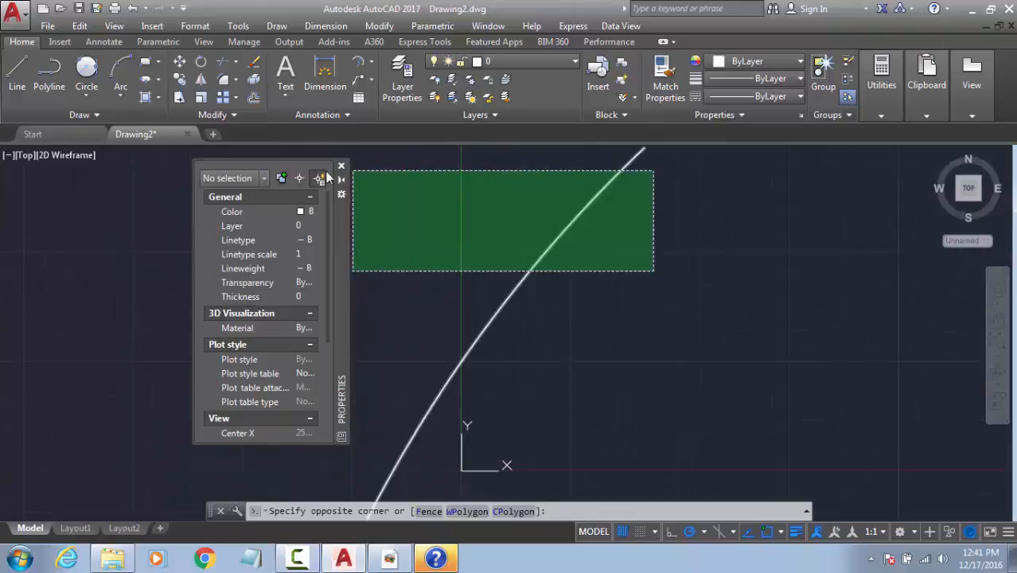
{"action": "left_click", "coordinate": [317, 178]}
{"action": "left_click", "coordinate": [622, 103]}
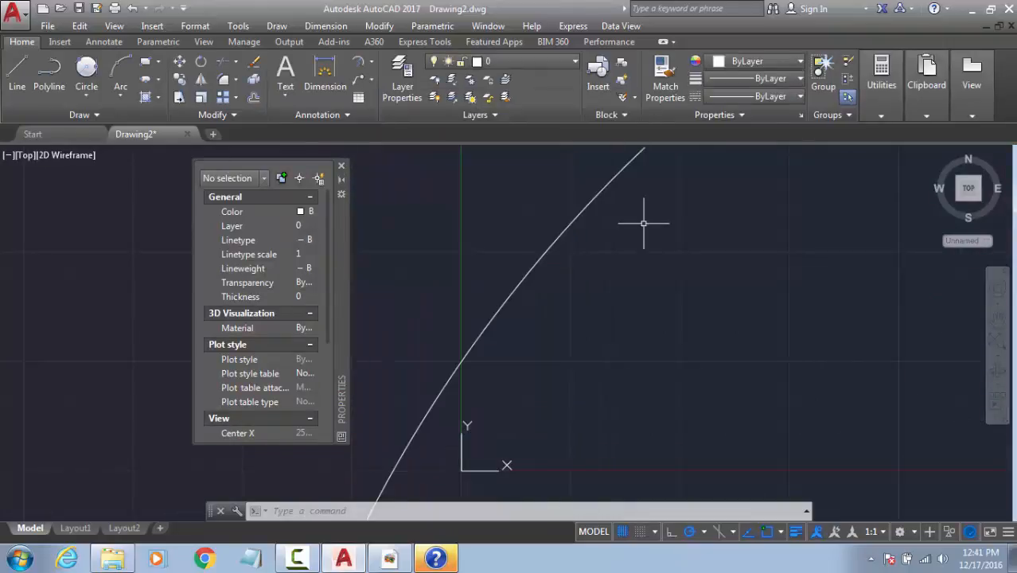
{"action": "left_click", "coordinate": [503, 177]}
{"action": "key", "text": "Delete"}
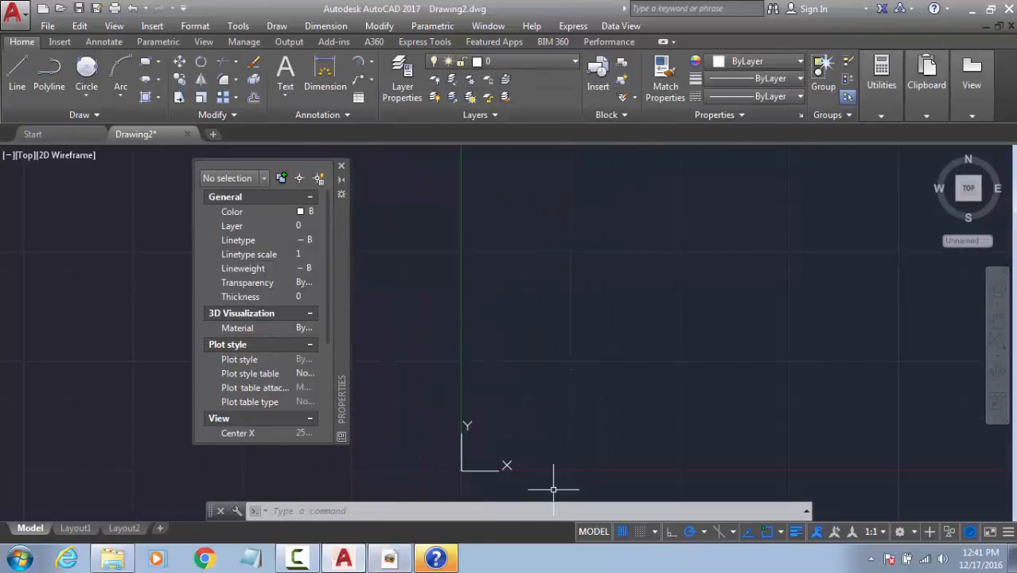
Step: Check the annotation tools list in AUTOCAD BASIC.pdf, go to its title page, and return to AutoCAD
{"action": "left_click", "coordinate": [389, 560]}
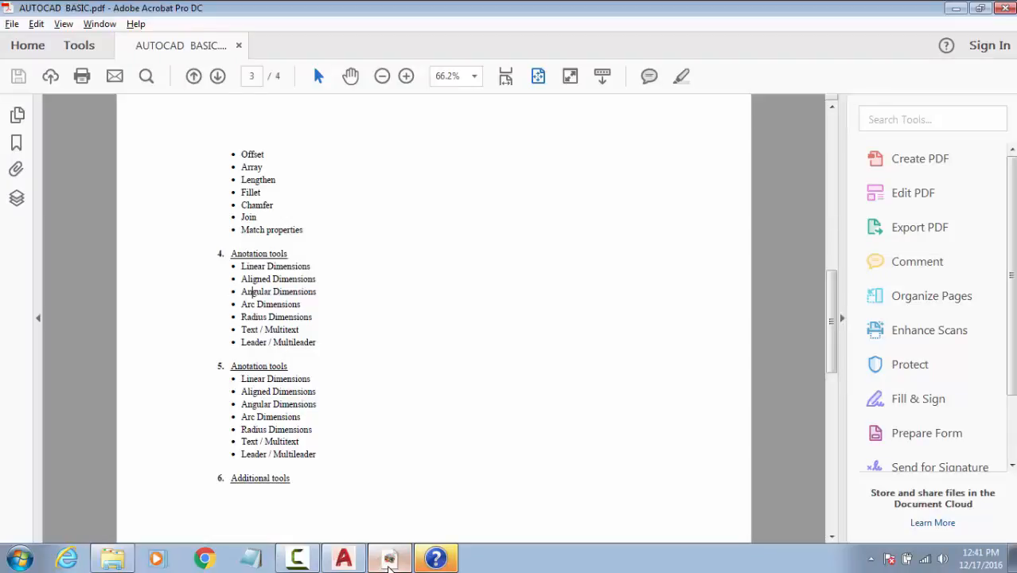
{"action": "key", "text": "Home"}
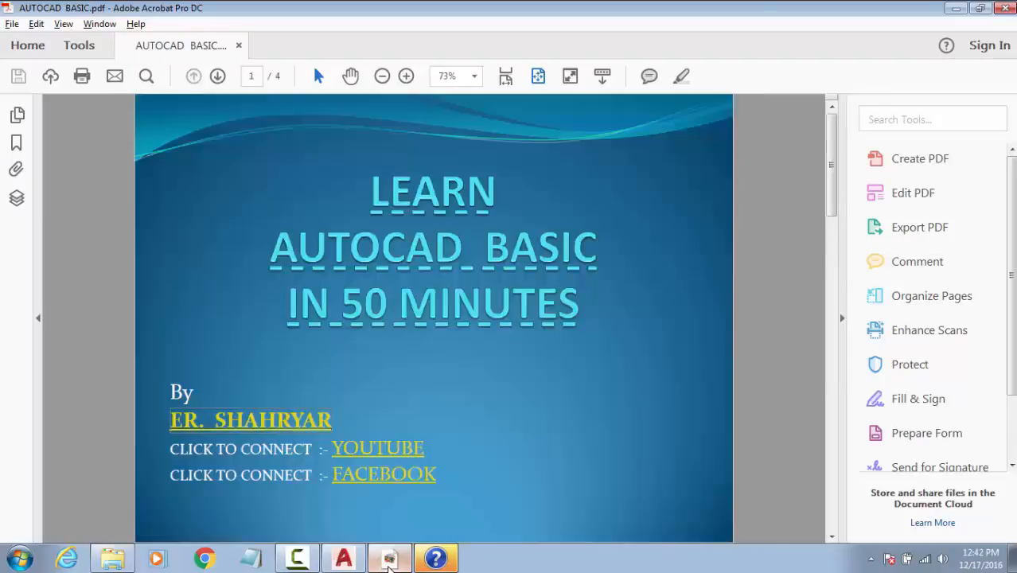
{"action": "key", "text": "alt+Tab"}
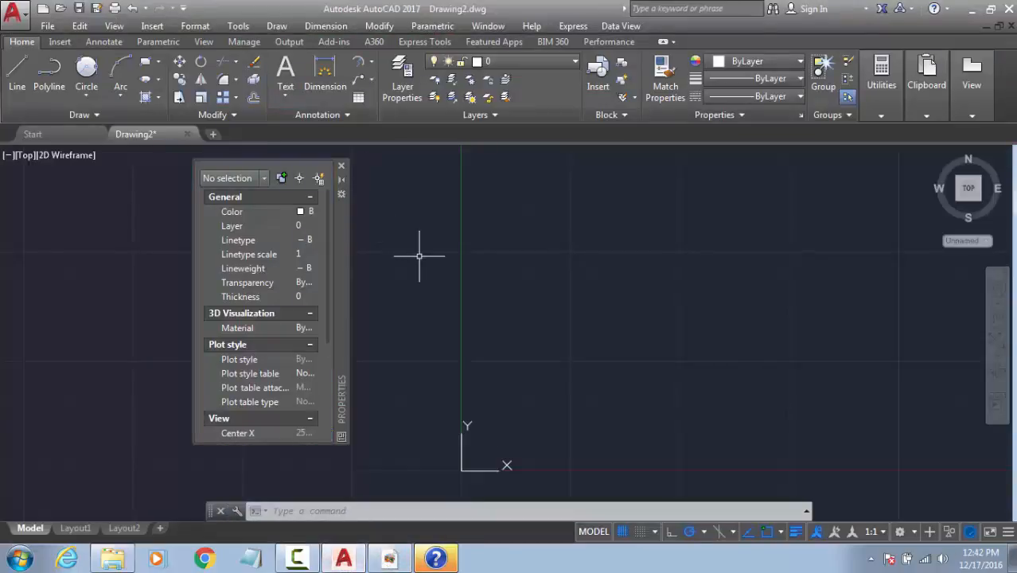
Step: Undo the deletions, dimensions, sample geometry and fillet edits back to the open polyline with rounded corners above the white square
{"action": "key", "text": "ctrl+z"}
{"action": "key", "text": "ctrl+z"}
{"action": "key", "text": "ctrl+z"}
{"action": "key", "text": "ctrl+z"}
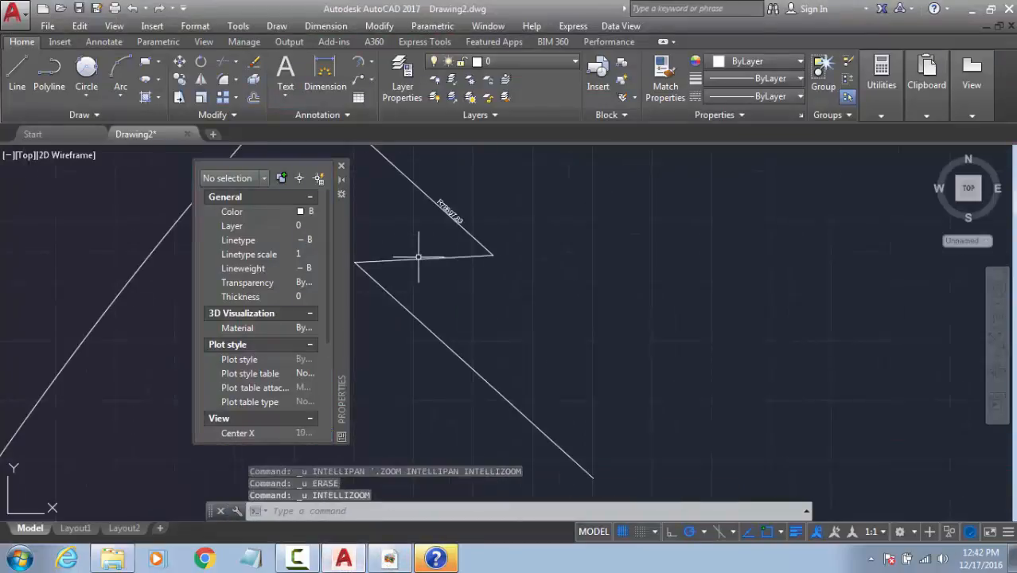
{"action": "key", "text": "ctrl+z"}
{"action": "key", "text": "ctrl+z"}
{"action": "key", "text": "ctrl+z"}
{"action": "key", "text": "ctrl+z"}
{"action": "key", "text": "ctrl+z"}
{"action": "key", "text": "ctrl+z"}
{"action": "key", "text": "ctrl+z"}
{"action": "key", "text": "ctrl+z"}
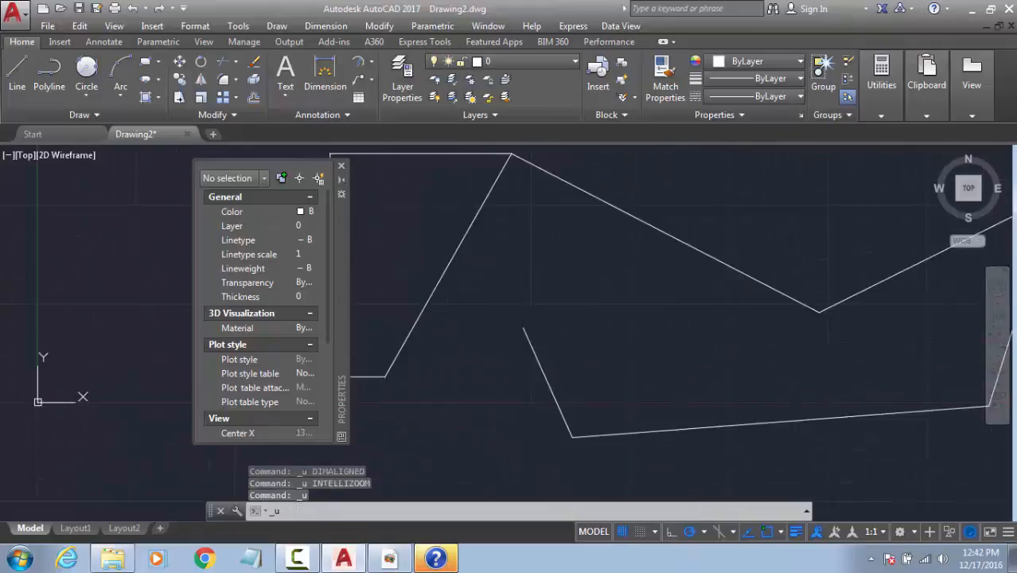
{"action": "key", "text": "ctrl+z"}
{"action": "key", "text": "ctrl+z"}
{"action": "key", "text": "ctrl+z"}
{"action": "key", "text": "ctrl+z"}
{"action": "key", "text": "ctrl+z"}
{"action": "key", "text": "ctrl+z"}
{"action": "key", "text": "ctrl+z"}
{"action": "scroll", "coordinate": [454, 269], "scroll_direction": "down", "scroll_amount": 1}
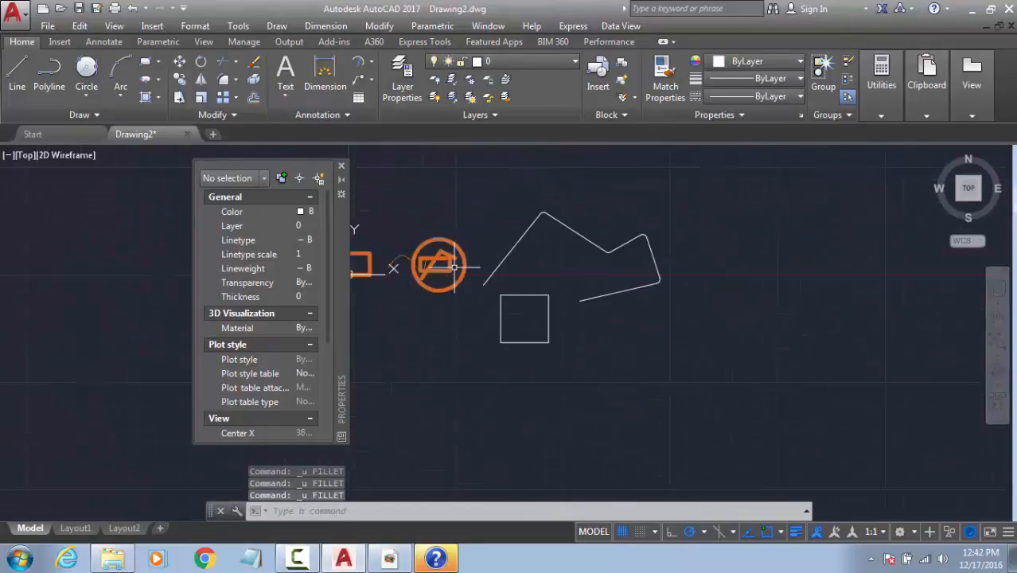
{"action": "key", "text": "Escape"}
{"action": "key", "text": "Escape"}
{"action": "key", "text": "Escape"}
Step: Add a radius dimension to the fillet at the polyline's highest corner, with its text outside the corner, above and to the left
{"action": "middle_click_drag", "start_coordinate": [516, 222], "coordinate": [604, 245]}
{"action": "scroll", "coordinate": [649, 272], "scroll_direction": "up", "scroll_amount": 6}
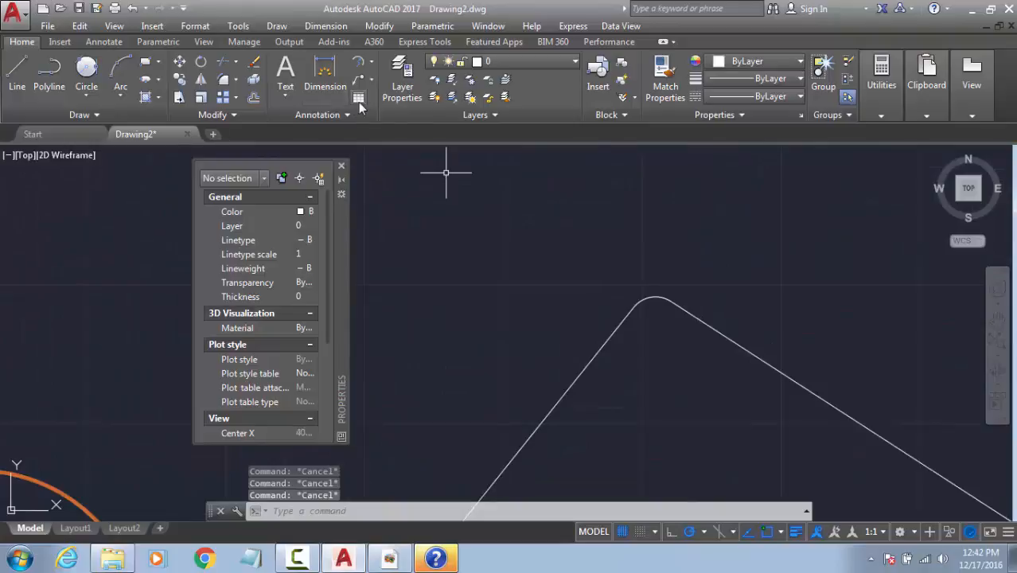
{"action": "left_click", "coordinate": [358, 62]}
{"action": "left_click", "coordinate": [374, 65]}
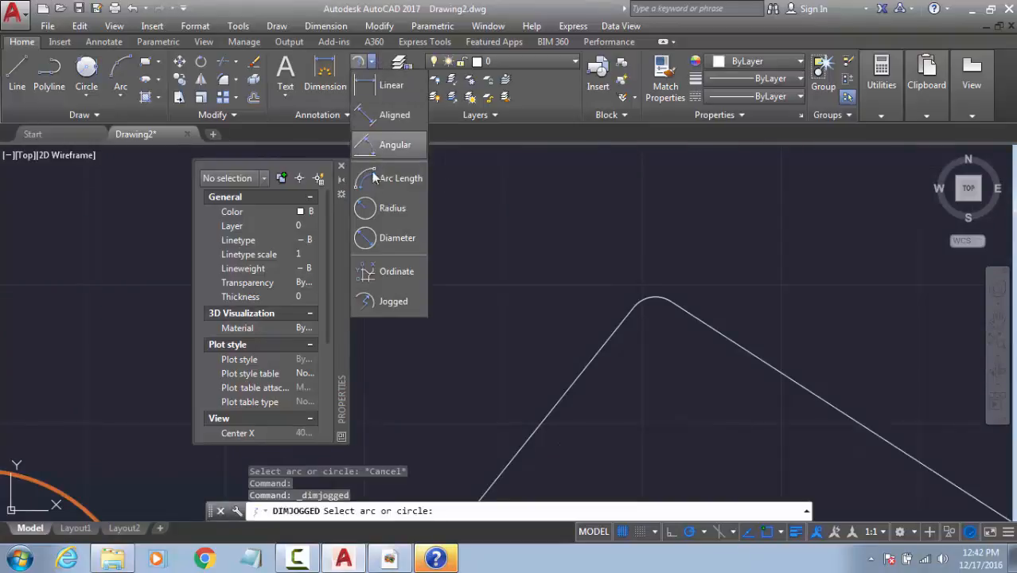
{"action": "left_click", "coordinate": [382, 206]}
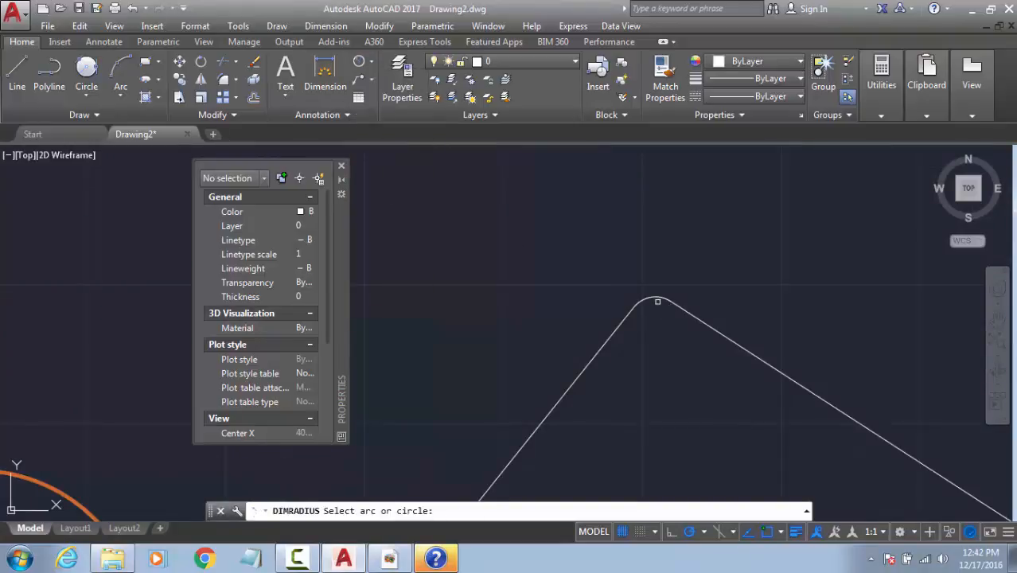
{"action": "left_click", "coordinate": [653, 300]}
{"action": "left_click", "coordinate": [613, 221]}
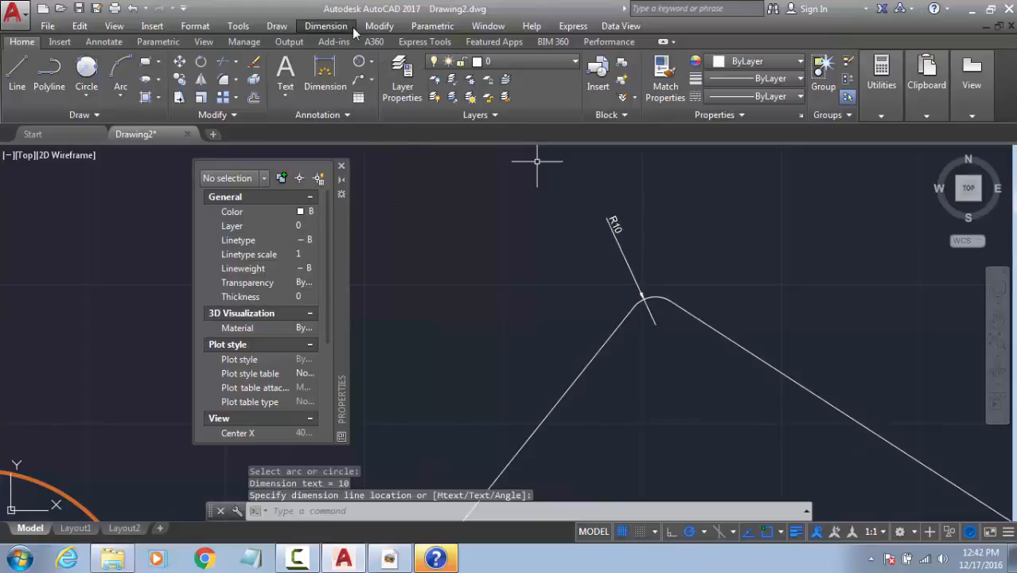
Step: Add an arc length dimension to the fillet at the polyline's upper-right corner, placed just outside the arc
{"action": "left_click", "coordinate": [371, 62]}
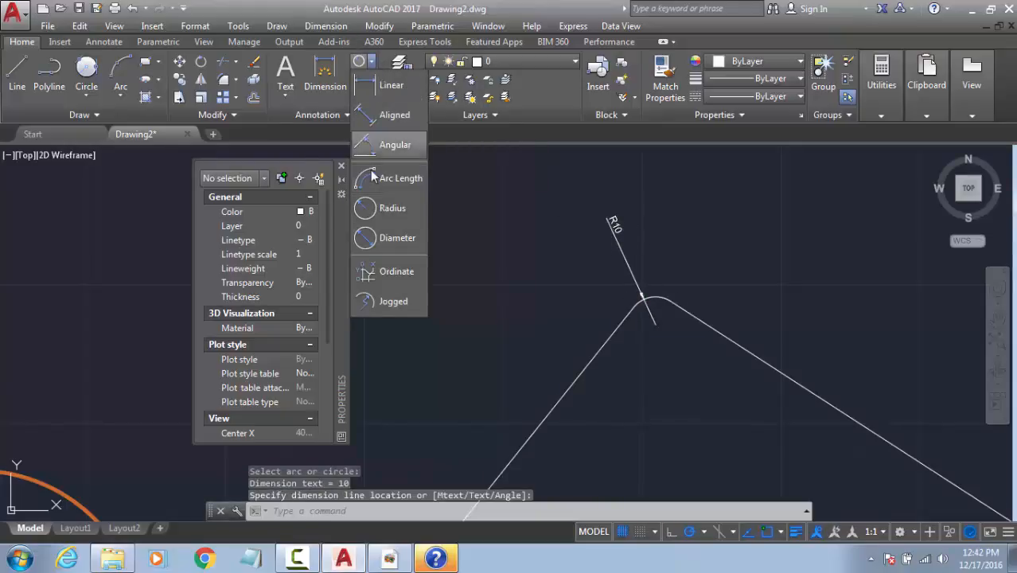
{"action": "left_click", "coordinate": [390, 194]}
{"action": "scroll", "coordinate": [594, 311], "scroll_direction": "down", "scroll_amount": 3}
{"action": "scroll", "coordinate": [538, 287], "scroll_direction": "up", "scroll_amount": 3}
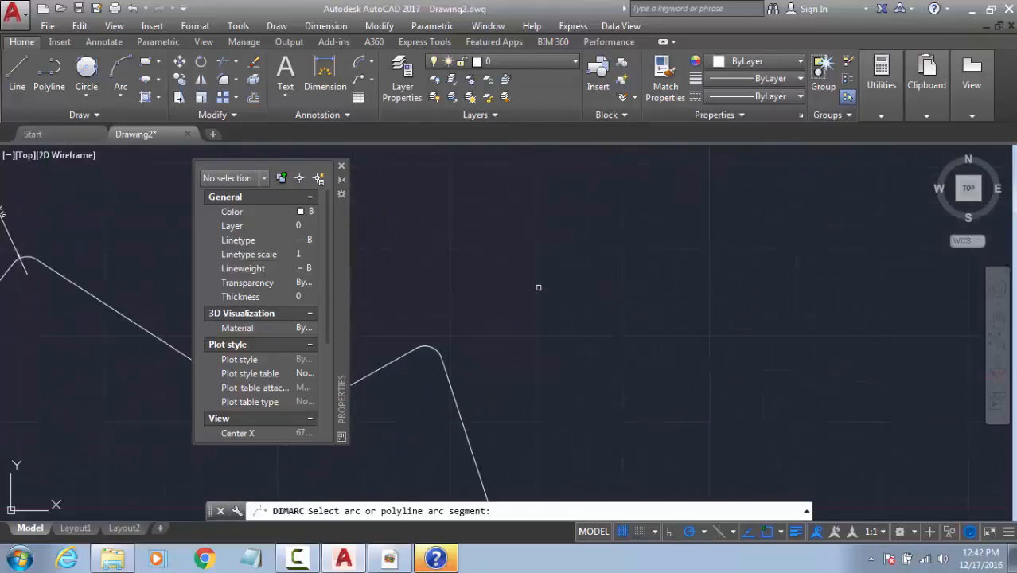
{"action": "left_click", "coordinate": [425, 344]}
{"action": "left_click", "coordinate": [440, 312]}
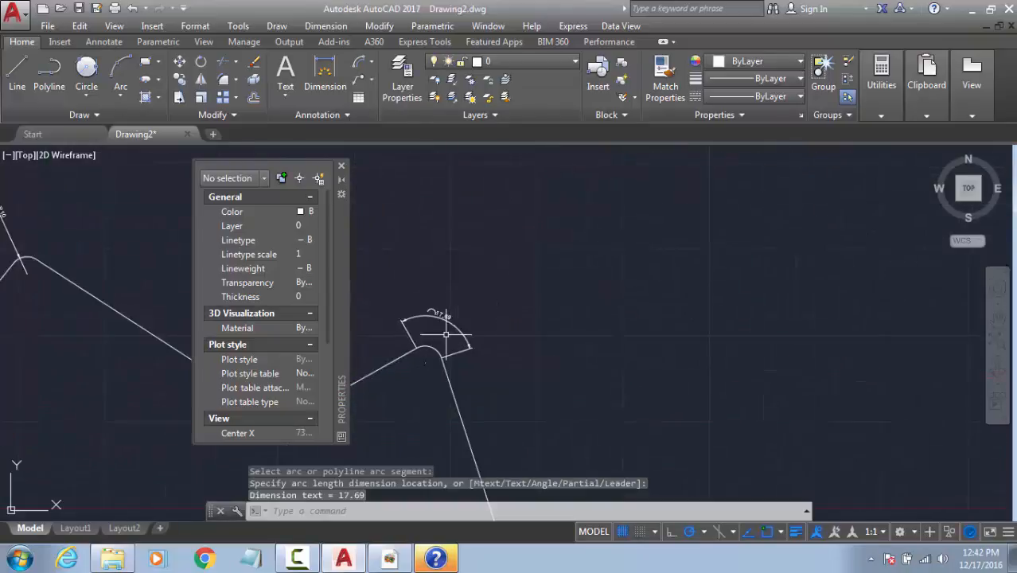
{"action": "scroll", "coordinate": [427, 303], "scroll_direction": "up", "scroll_amount": 2}
{"action": "scroll", "coordinate": [484, 227], "scroll_direction": "down", "scroll_amount": 5}
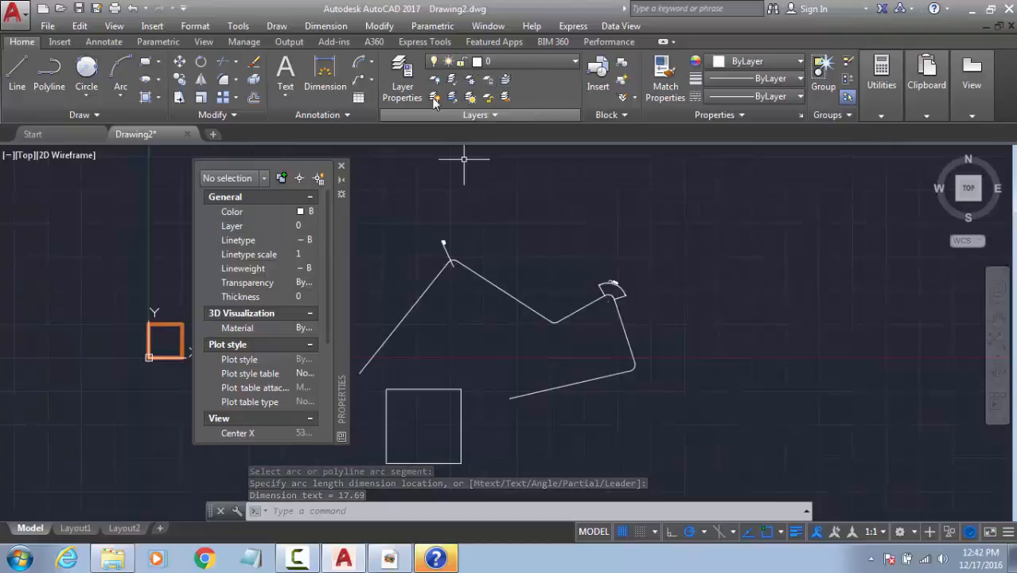
{"action": "left_click", "coordinate": [287, 73]}
{"action": "key", "text": "Escape"}
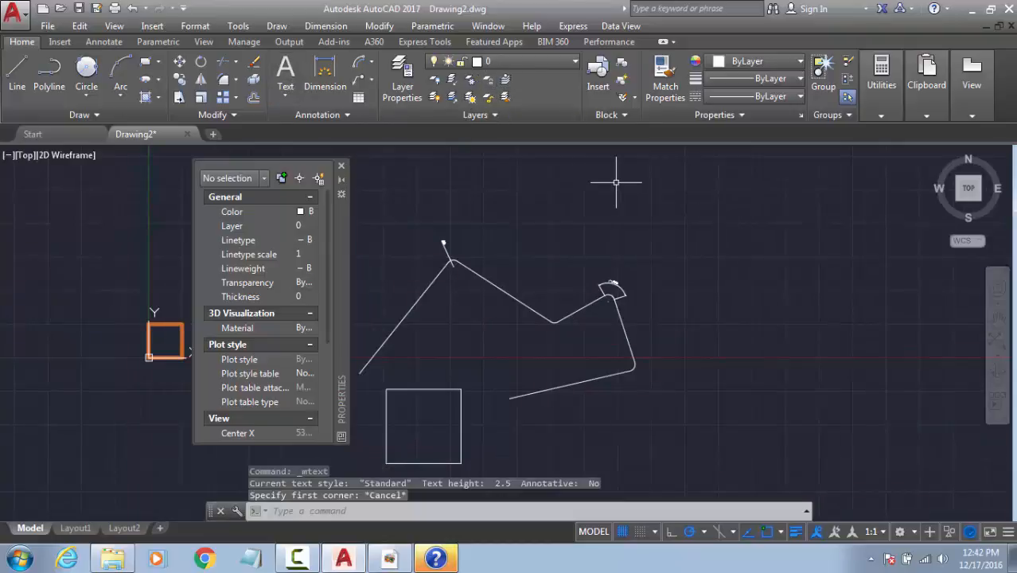
{"action": "key", "text": "Return"}
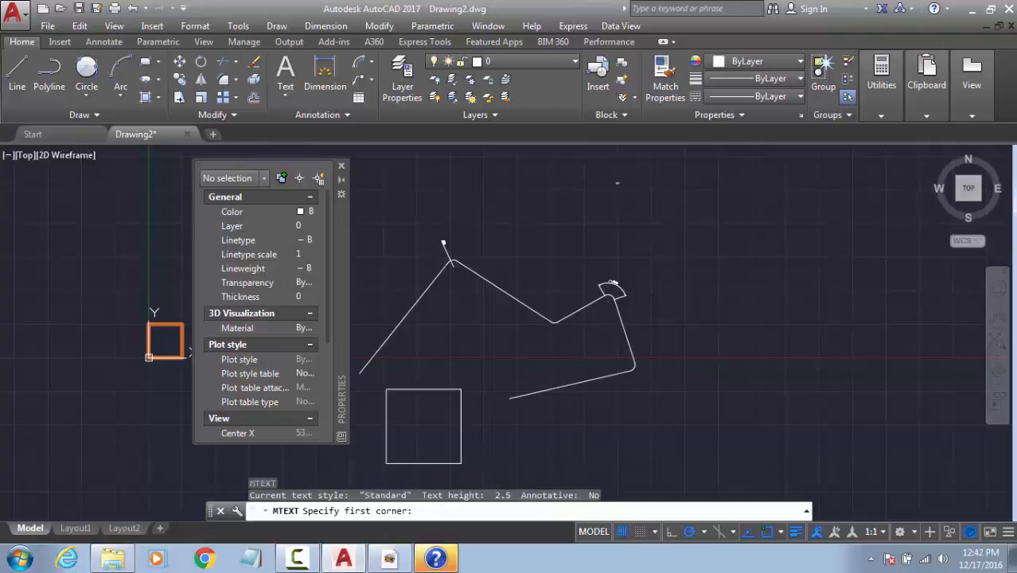
{"action": "key", "text": "Escape"}
{"action": "type", "text": "mt"}
{"action": "key", "text": "Return"}
{"action": "key", "text": "Escape"}
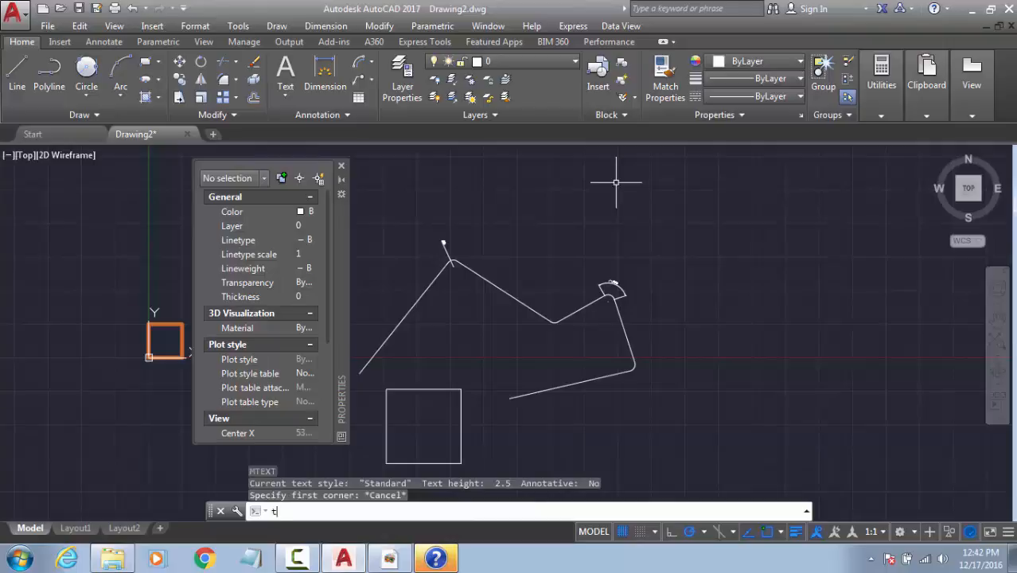
{"action": "key", "text": "Return"}
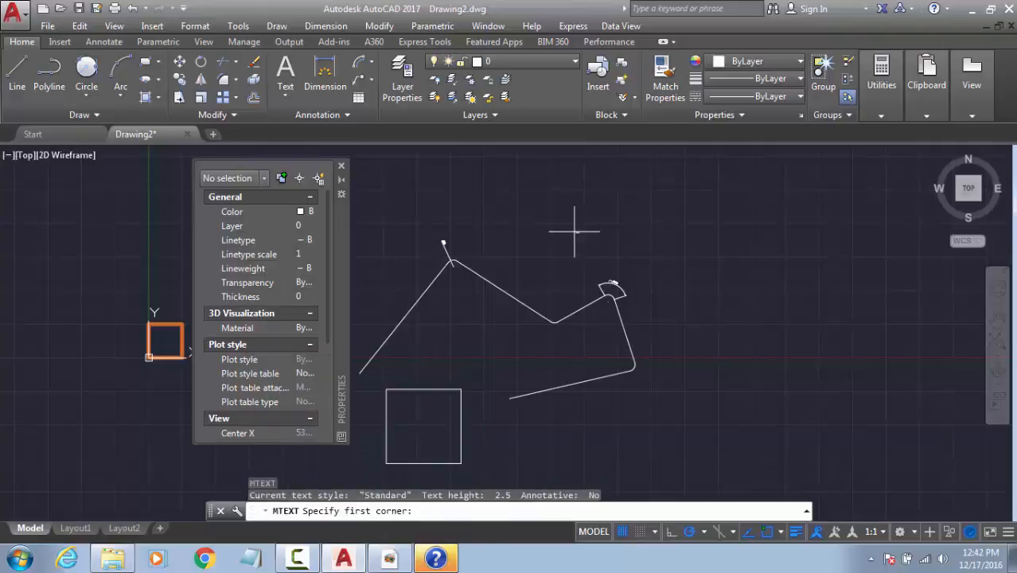
{"action": "left_click", "coordinate": [284, 98]}
{"action": "left_click", "coordinate": [301, 156]}
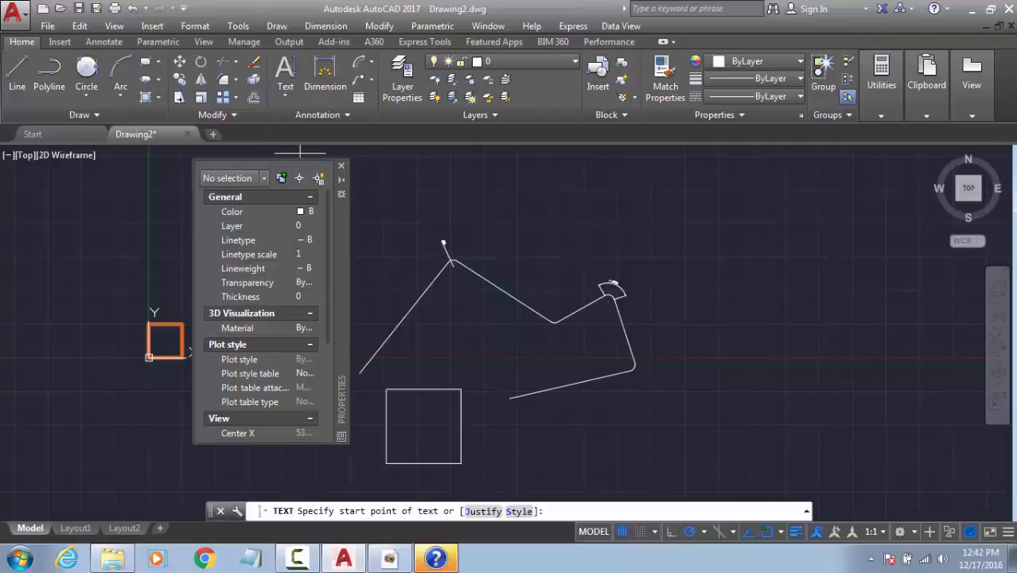
{"action": "key", "text": "Escape"}
{"action": "key", "text": "Escape"}
{"action": "key", "text": "Escape"}
{"action": "type", "text": "text"}
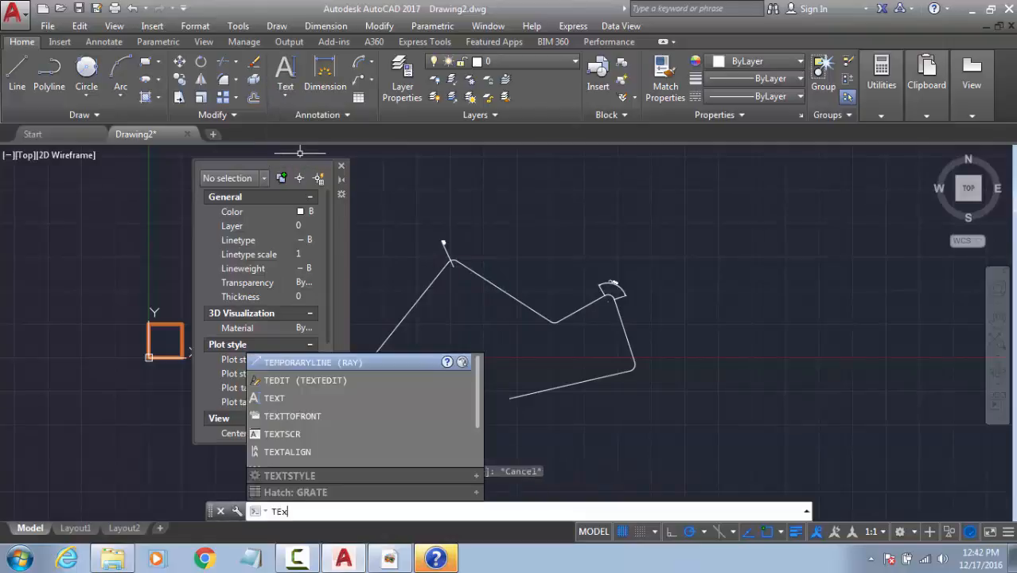
{"action": "key", "text": "Return"}
{"action": "key", "text": "Escape"}
{"action": "key", "text": "Escape"}
{"action": "key", "text": "Escape"}
{"action": "key", "text": "Escape"}
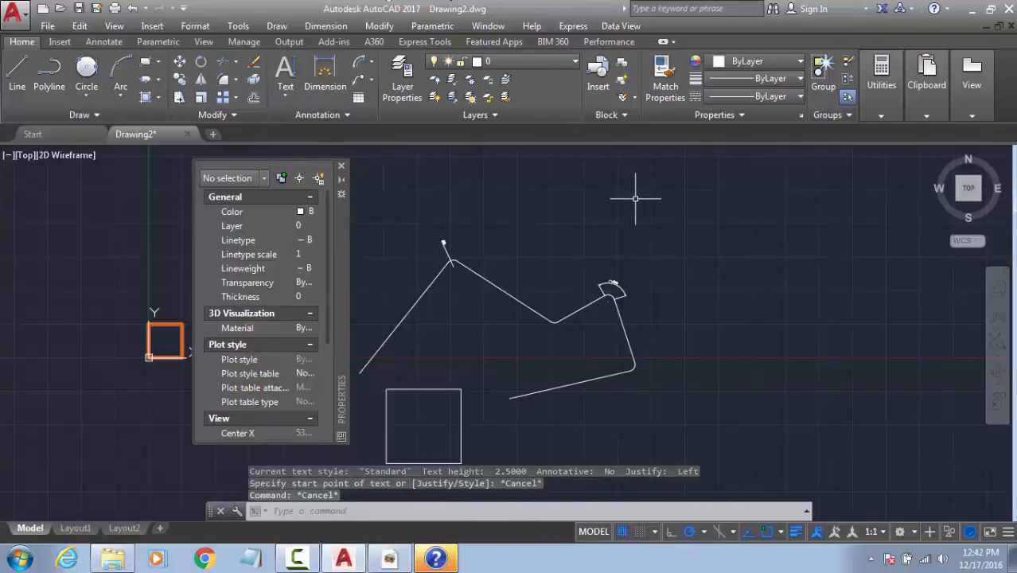
Step: Write "this is the thing" in a new Notepad document, copy the whole line, and return to AutoCAD
{"action": "left_click", "coordinate": [263, 562]}
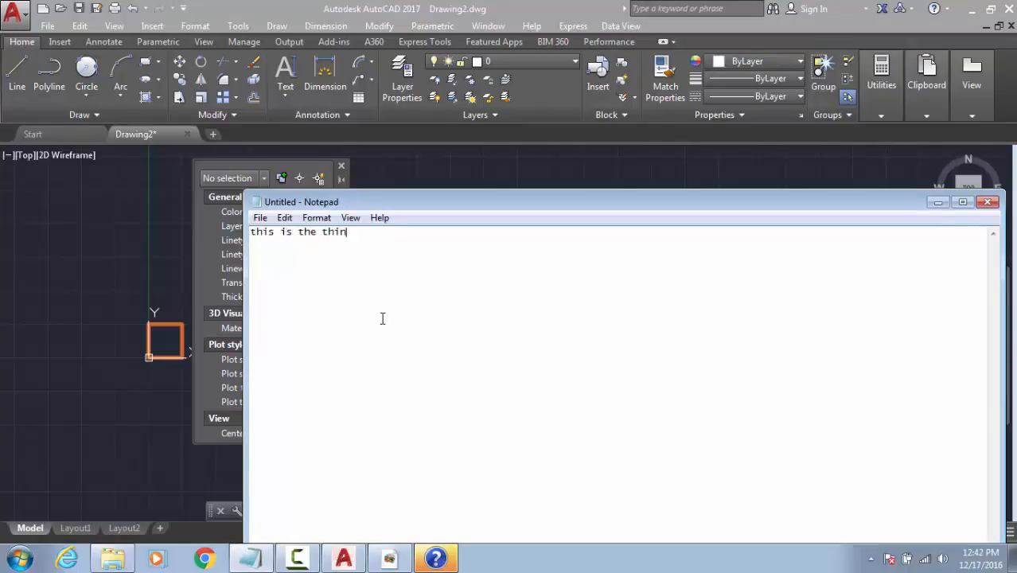
{"action": "key", "text": "ctrl+a"}
{"action": "key", "text": "ctrl+c"}
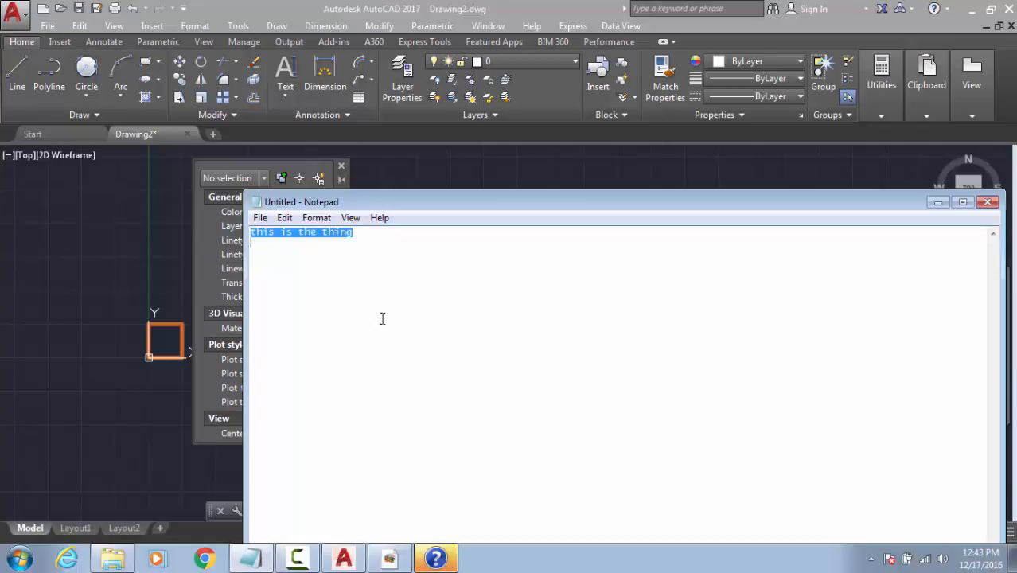
{"action": "left_click", "coordinate": [551, 182]}
{"action": "key", "text": "Escape"}
{"action": "key", "text": "Escape"}
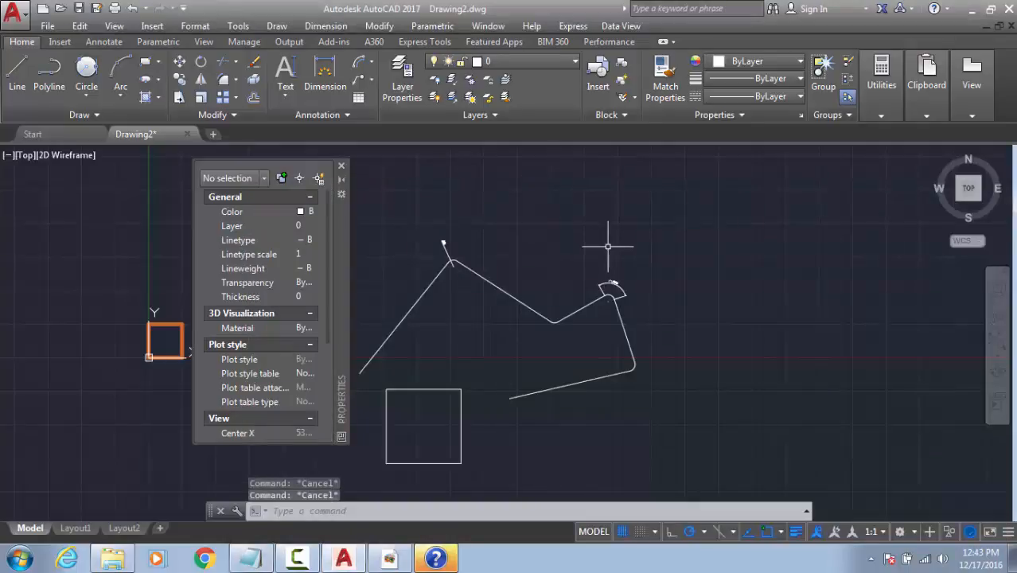
Step: Start a single-line text above the arc length dimension, with a height of about 29.23 and a horizontal baseline
{"action": "scroll", "coordinate": [632, 238], "scroll_direction": "up", "scroll_amount": 3}
{"action": "key", "text": "Escape"}
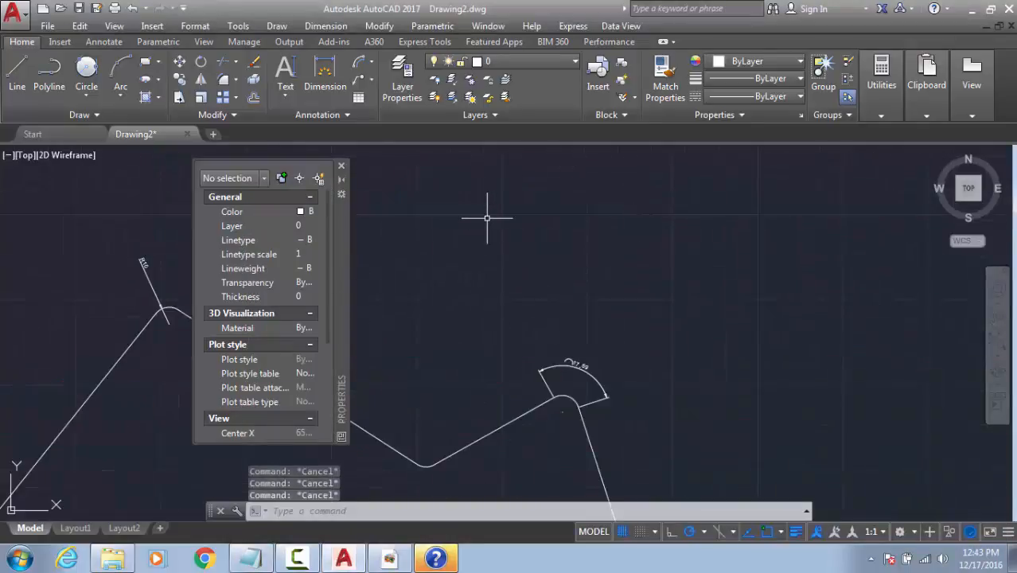
{"action": "type", "text": "TExT"}
{"action": "key", "text": "Return"}
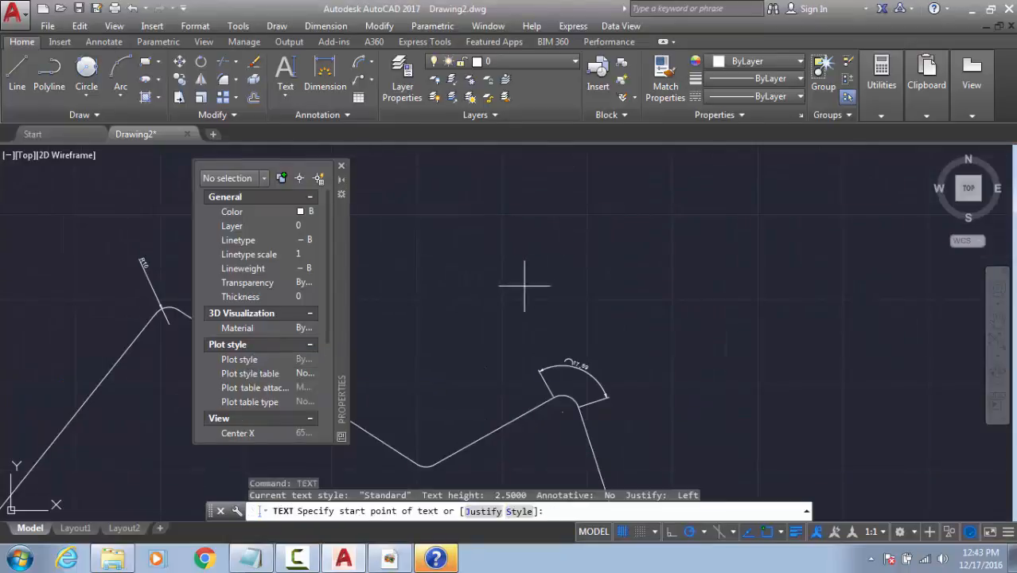
{"action": "left_click", "coordinate": [530, 290]}
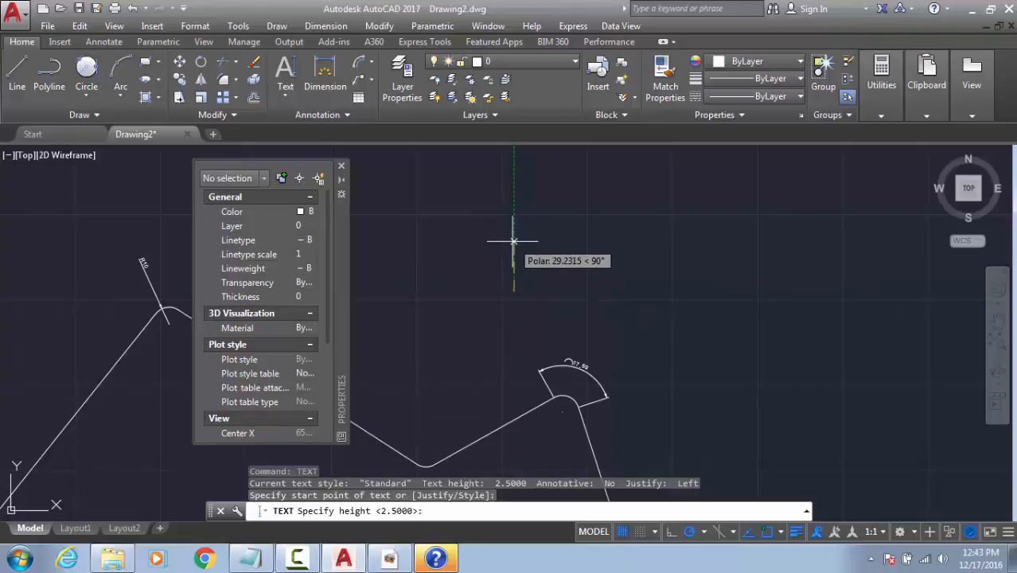
{"action": "key", "text": "Return"}
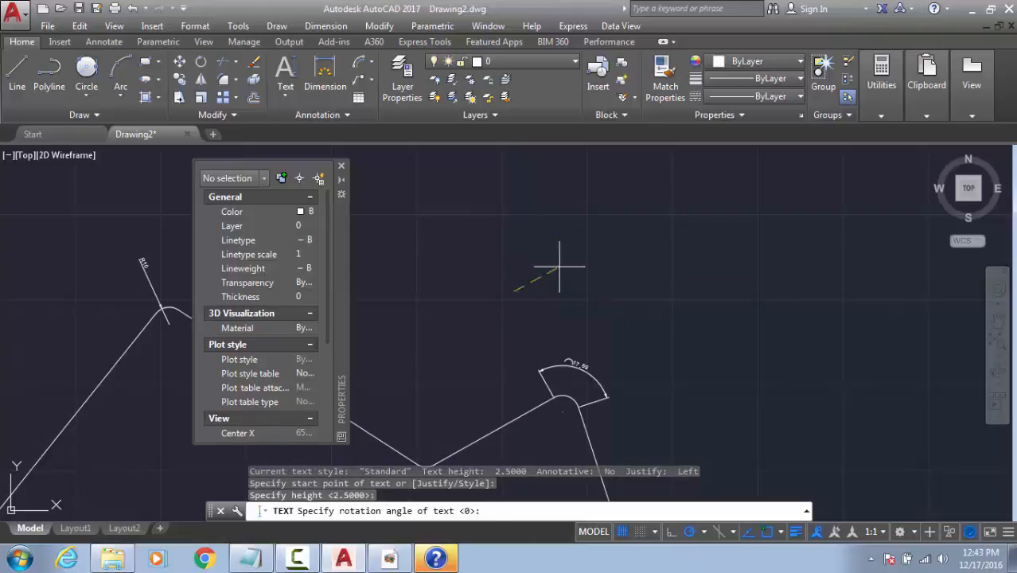
{"action": "left_click", "coordinate": [601, 287]}
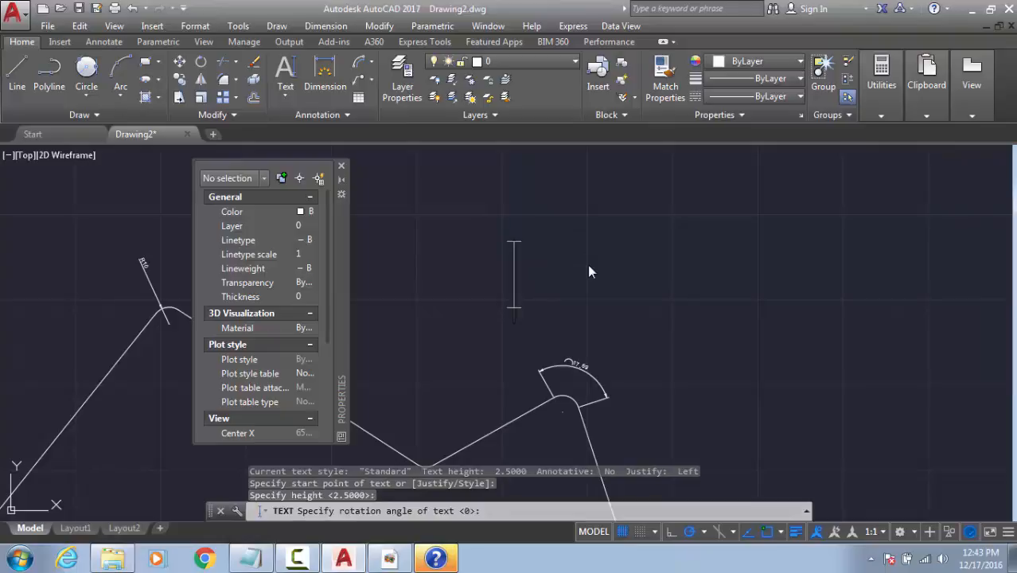
Step: Paste "this is the thing" as the first line, add the lines "ugsi", "fihf" and "awfaho", and finish the text
{"action": "key", "text": "ctrl+v"}
{"action": "type", "text": "ugsio"}
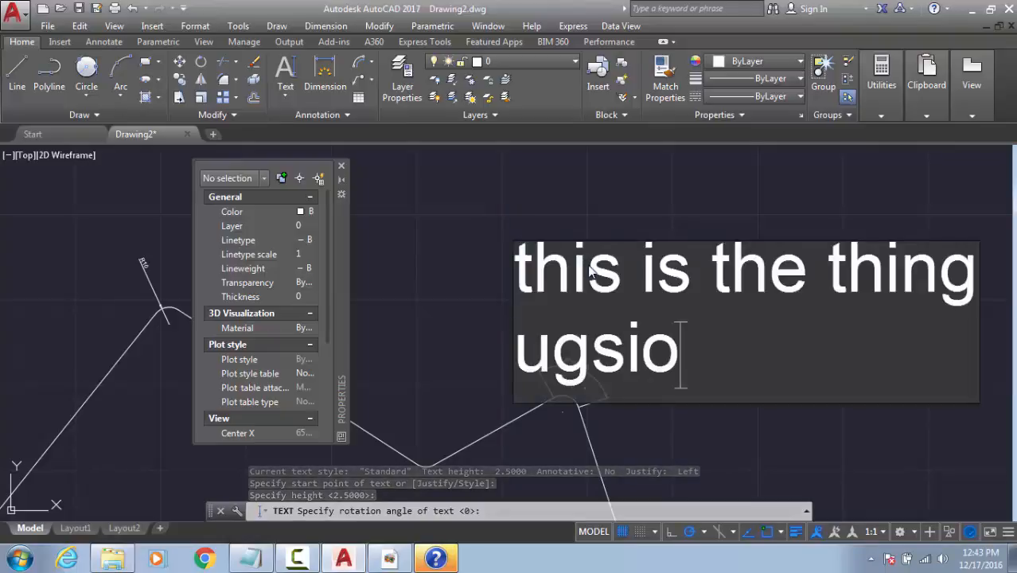
{"action": "key", "text": "Left"}
{"action": "key", "text": "Return"}
{"action": "type", "text": "fihf"}
{"action": "key", "text": "Return"}
{"action": "type", "text": "awfah"}
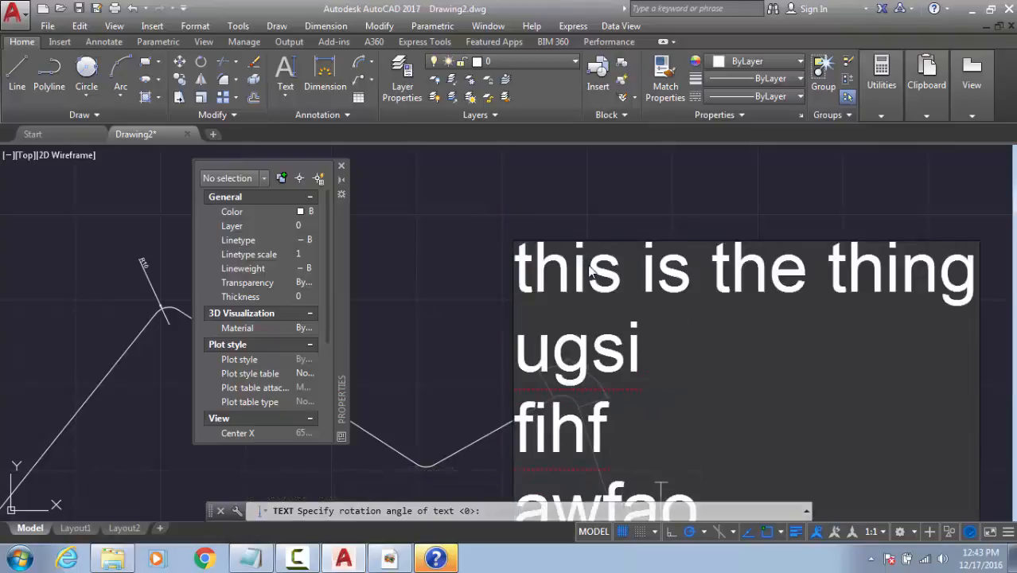
{"action": "left_click", "coordinate": [505, 215]}
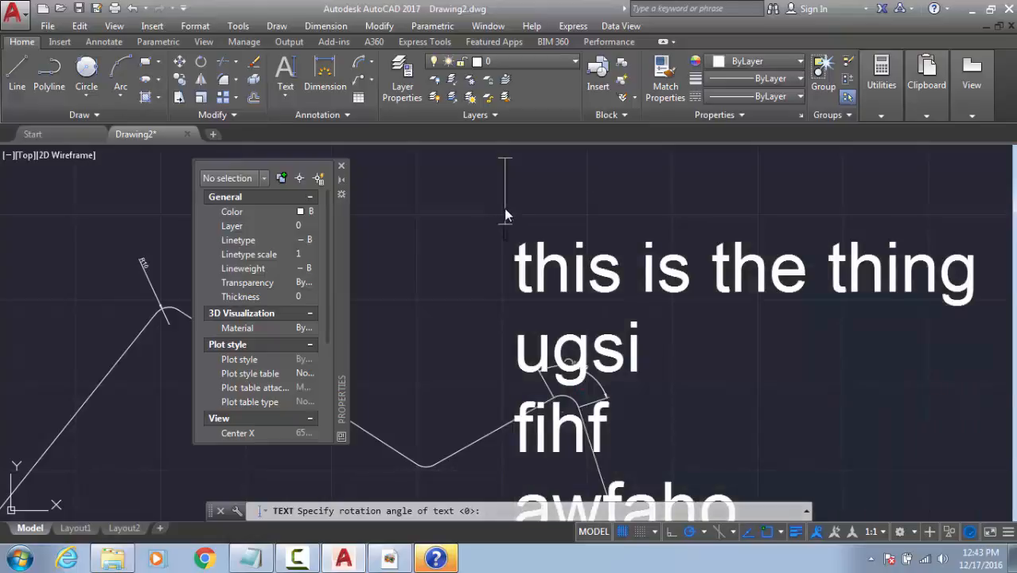
{"action": "key", "text": "Escape"}
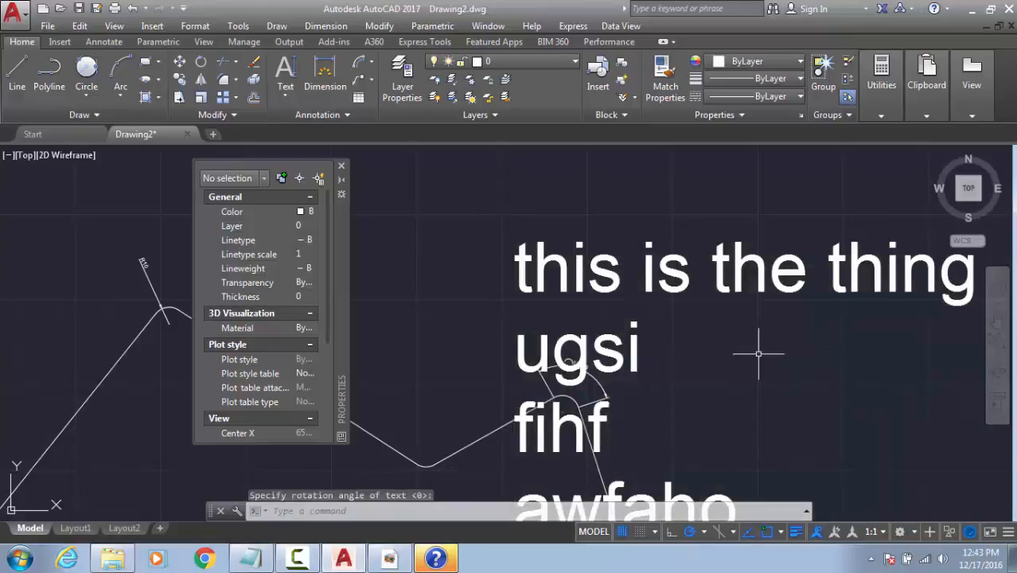
{"action": "left_click", "coordinate": [649, 285]}
{"action": "left_click", "coordinate": [601, 309]}
{"action": "left_click", "coordinate": [644, 323]}
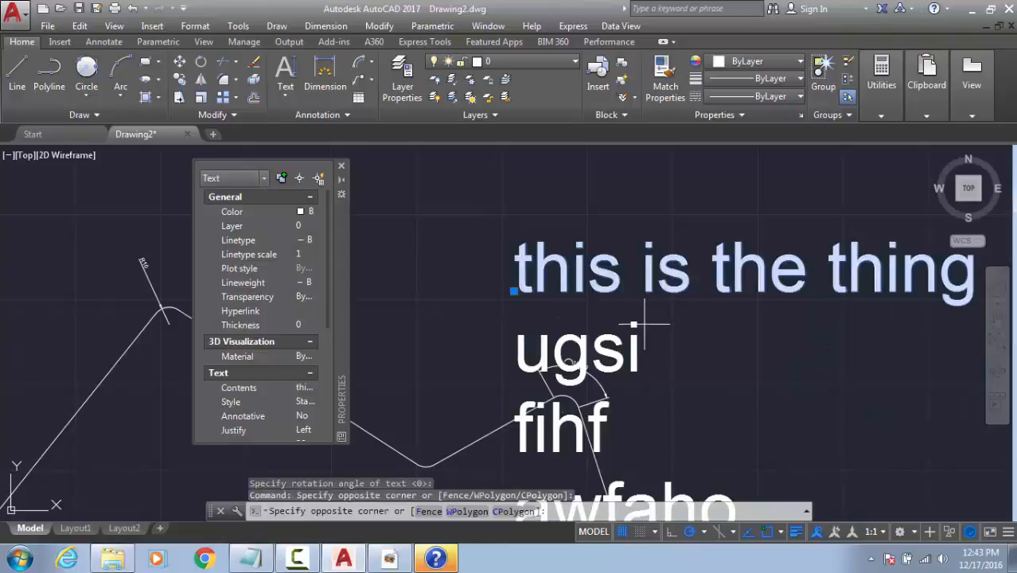
{"action": "left_click", "coordinate": [604, 348]}
{"action": "middle_click_drag", "start_coordinate": [658, 398], "coordinate": [613, 197]}
{"action": "left_click", "coordinate": [640, 207]}
{"action": "left_click", "coordinate": [568, 345]}
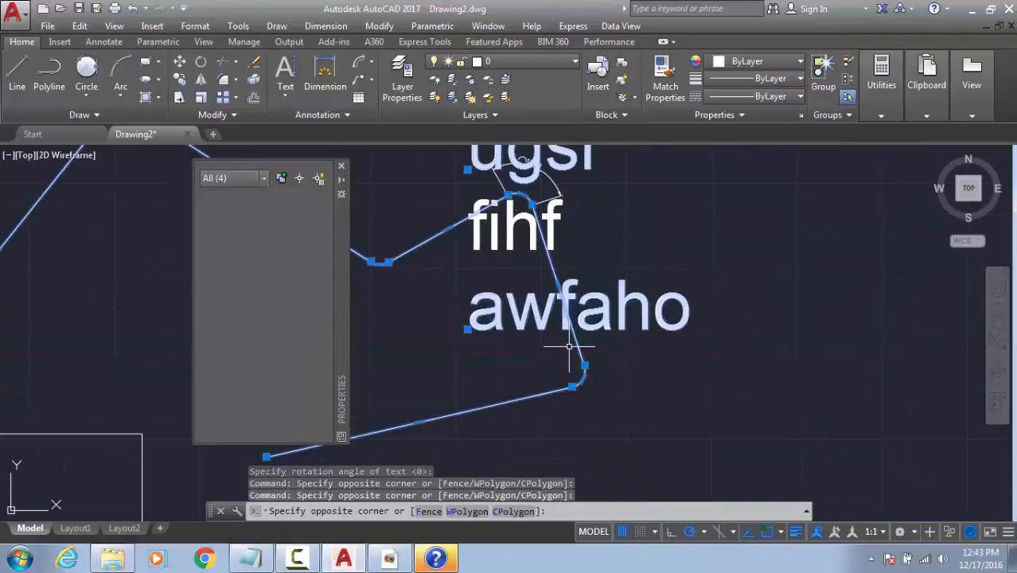
{"action": "key", "text": "Escape"}
Step: Delete all four single-line text objects, leaving the polyline and its dimensions in place
{"action": "left_click", "coordinate": [557, 217]}
{"action": "left_click", "coordinate": [614, 324]}
{"action": "left_click", "coordinate": [531, 306]}
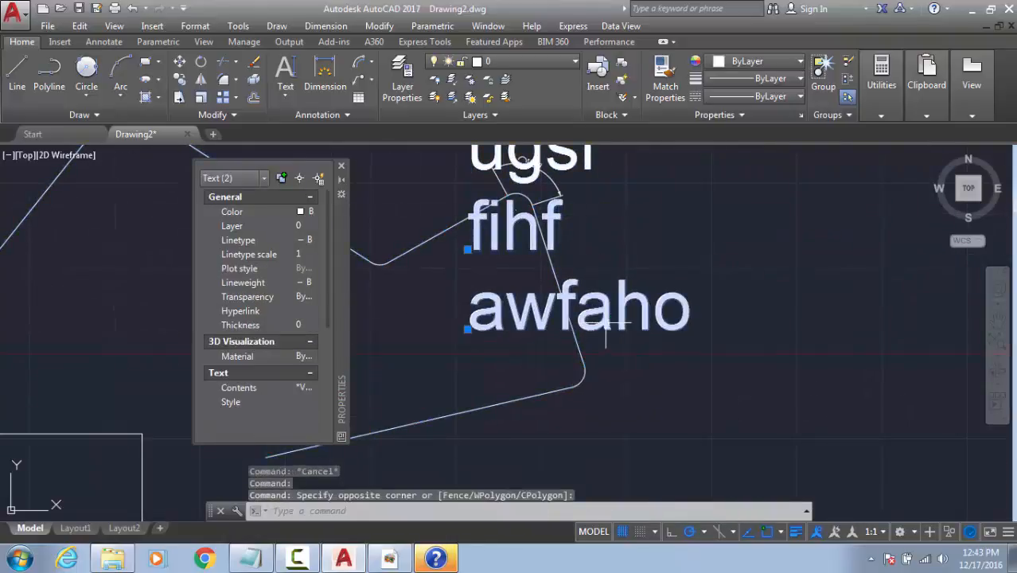
{"action": "middle_click_drag", "start_coordinate": [583, 215], "coordinate": [640, 475]}
{"action": "left_click", "coordinate": [629, 391]}
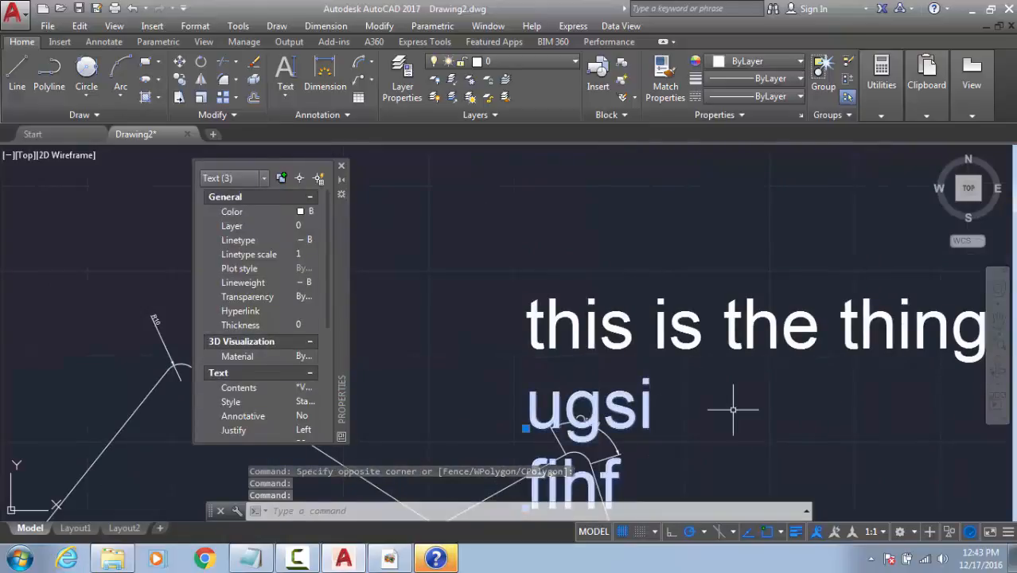
{"action": "key", "text": "Delete"}
{"action": "left_click", "coordinate": [692, 368]}
{"action": "left_click", "coordinate": [652, 305]}
{"action": "key", "text": "Delete"}
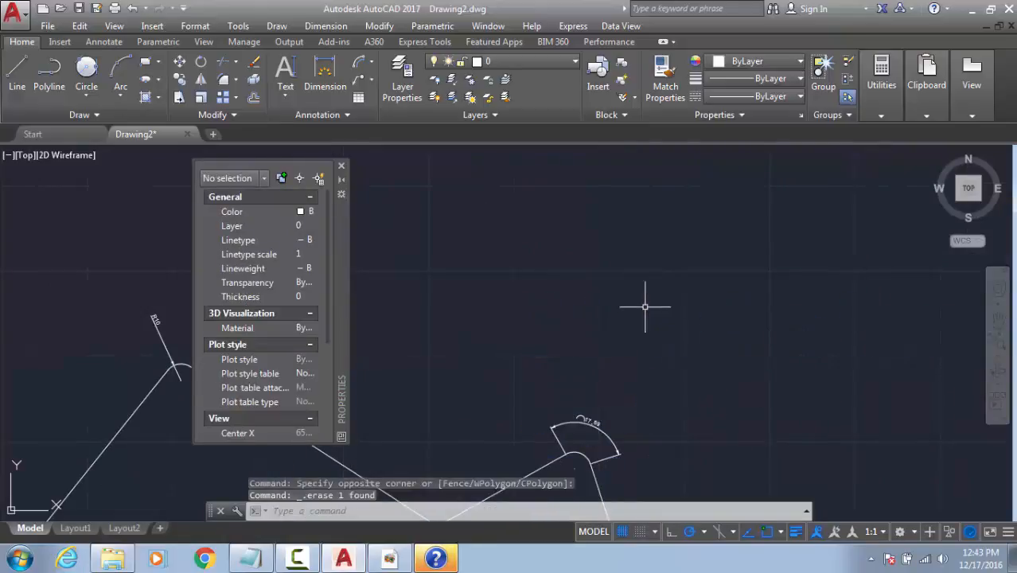
Step: Start a multiline text and define its box just above the arc length dimension, extending toward the right
{"action": "scroll", "coordinate": [644, 306], "scroll_direction": "down", "scroll_amount": 4}
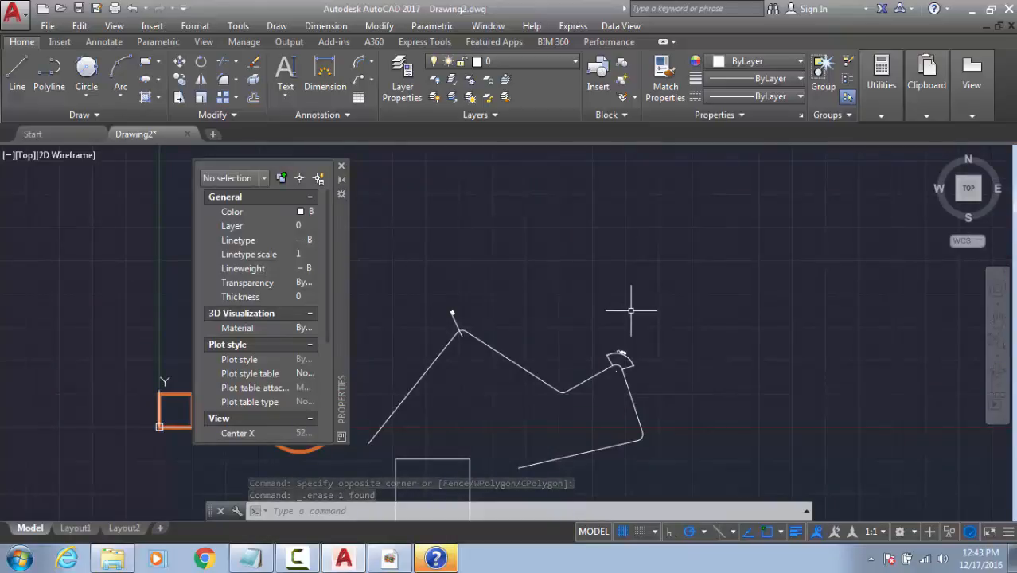
{"action": "key", "text": "Escape"}
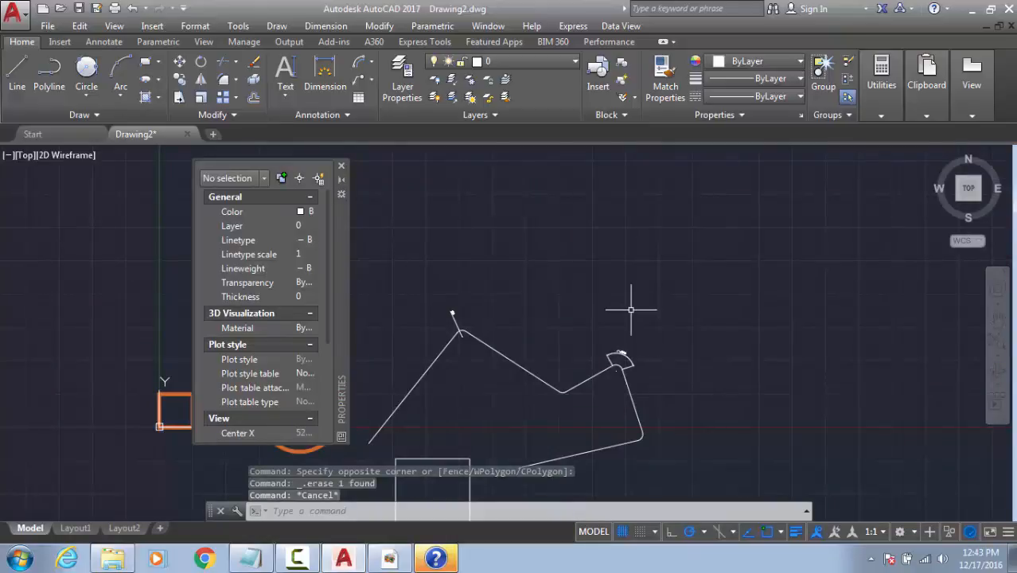
{"action": "type", "text": "t"}
{"action": "key", "text": "Return"}
{"action": "left_click", "coordinate": [625, 270]}
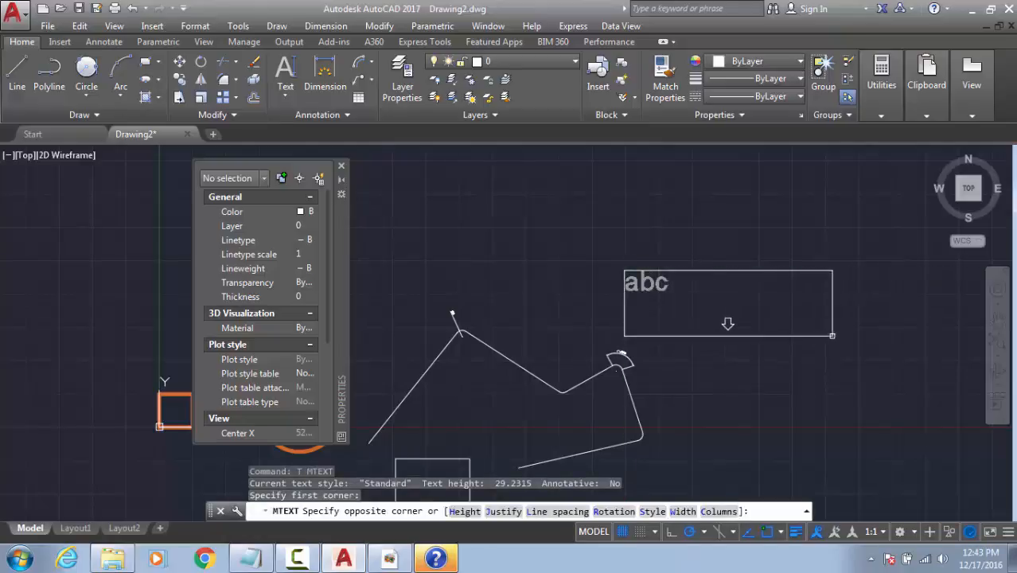
{"action": "left_click", "coordinate": [832, 335]}
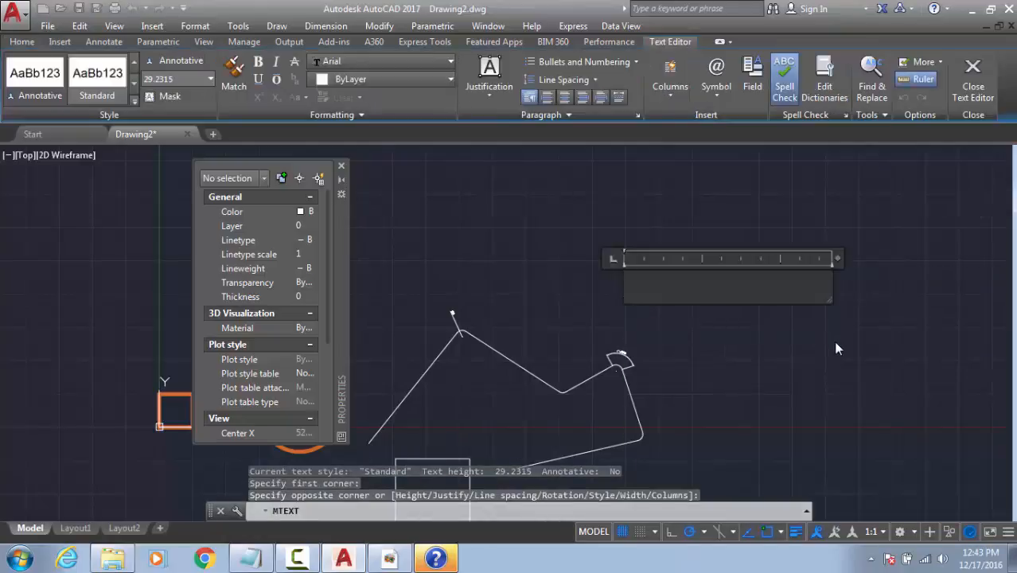
Step: Fill the multiline text with five lines reading "this is the thing" and close the text editor
{"action": "type", "text": "this is the thing"}
{"action": "key", "text": "Return"}
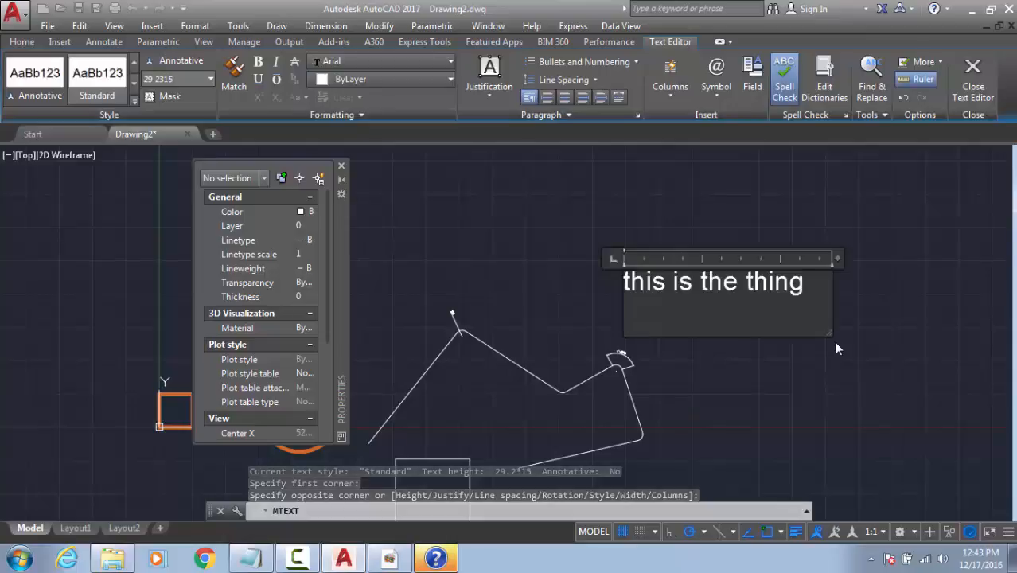
{"action": "key", "text": "ctrl+v"}
{"action": "key", "text": "ctrl+v"}
{"action": "key", "text": "ctrl+v"}
{"action": "key", "text": "ctrl+v"}
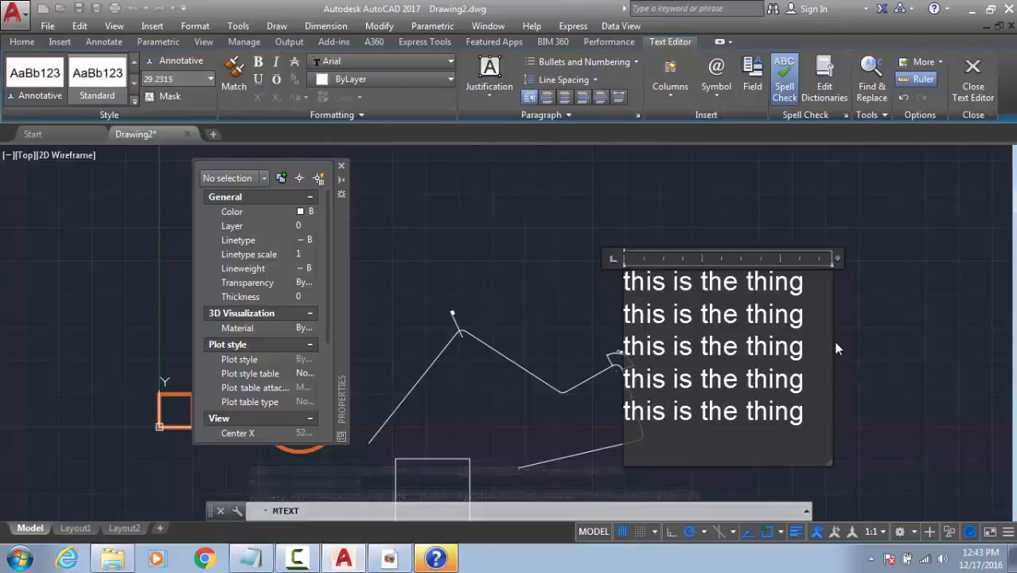
{"action": "left_click", "coordinate": [847, 319]}
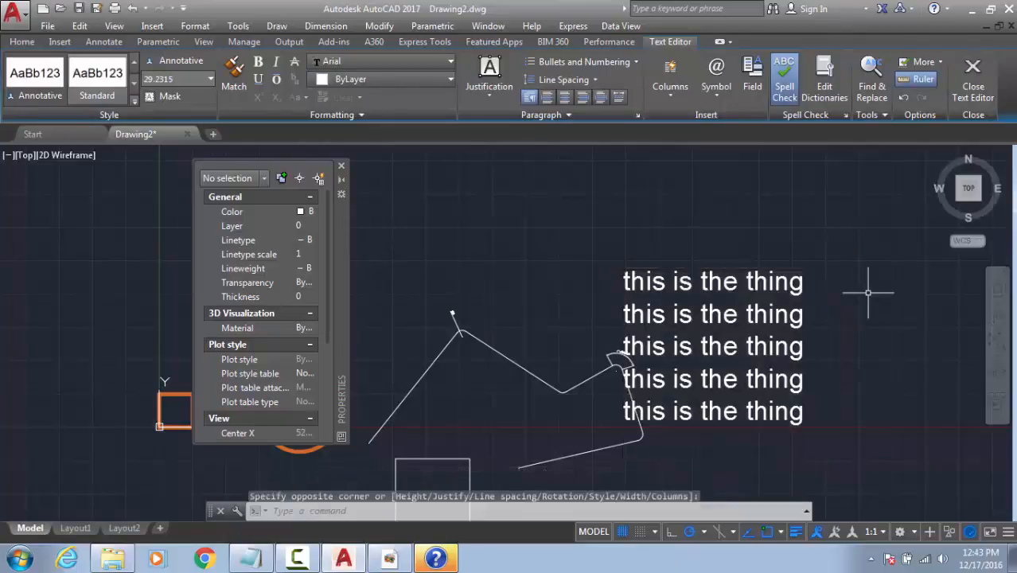
Step: Move the multiline text up and to the left above the polyline, and widen its frame beyond the five lines
{"action": "left_click", "coordinate": [756, 282]}
{"action": "left_click", "coordinate": [624, 271]}
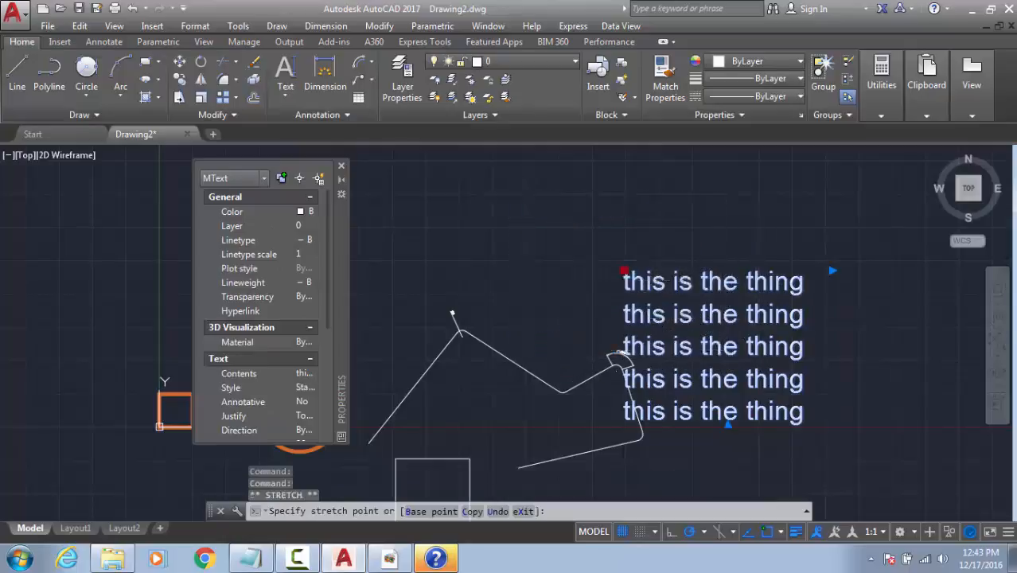
{"action": "left_click", "coordinate": [720, 195]}
{"action": "left_click", "coordinate": [588, 202]}
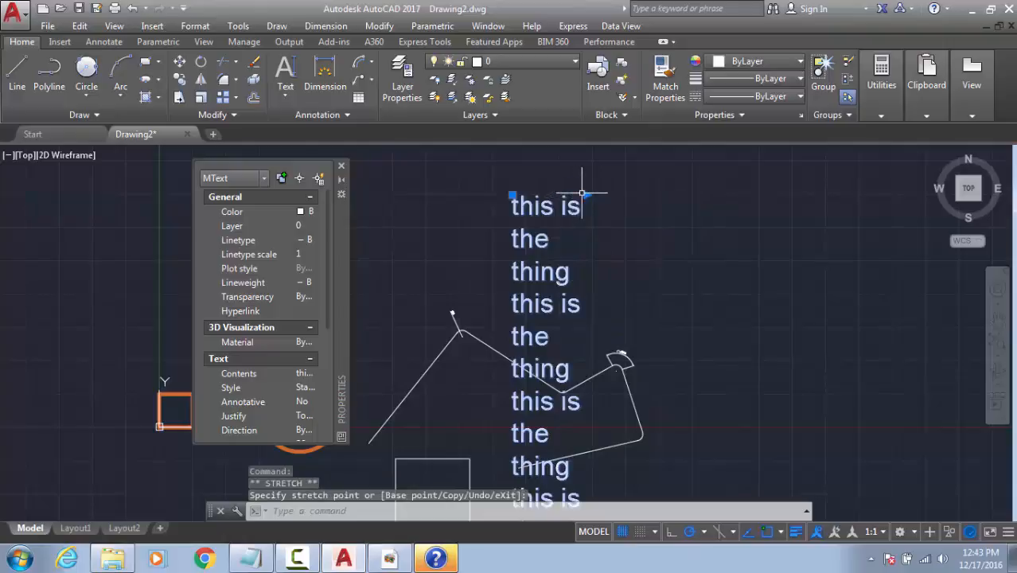
{"action": "left_click", "coordinate": [793, 194]}
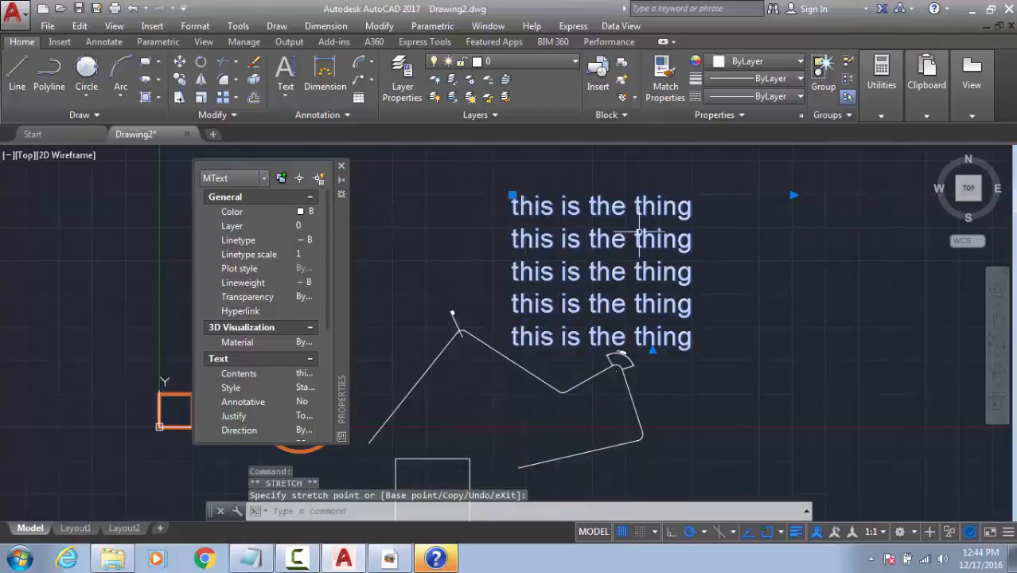
Step: Change the multiline text's colour to orange (205,105,40) and deselect it
{"action": "left_click", "coordinate": [744, 62]}
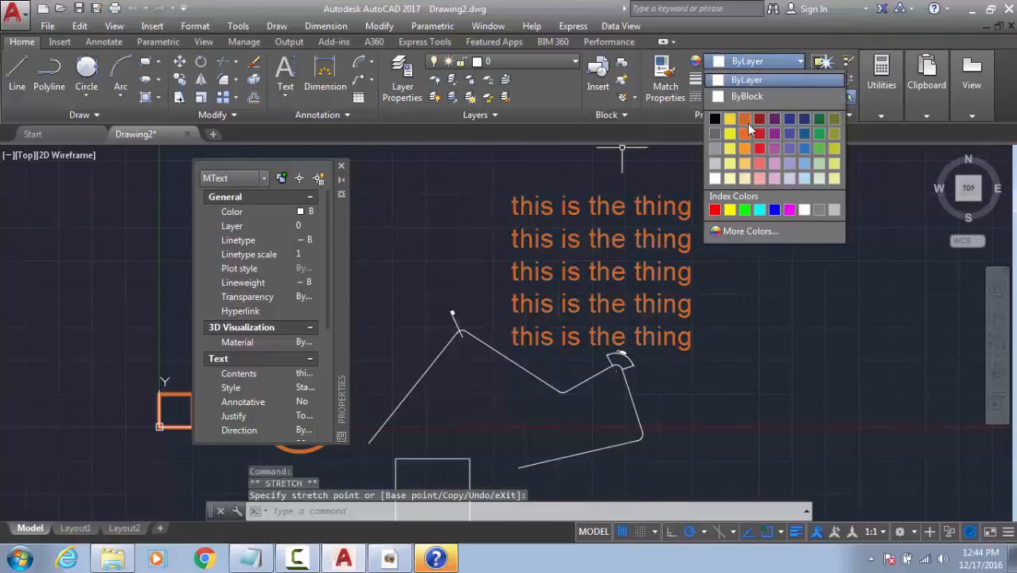
{"action": "left_click", "coordinate": [746, 124]}
{"action": "key", "text": "Escape"}
{"action": "key", "text": "Escape"}
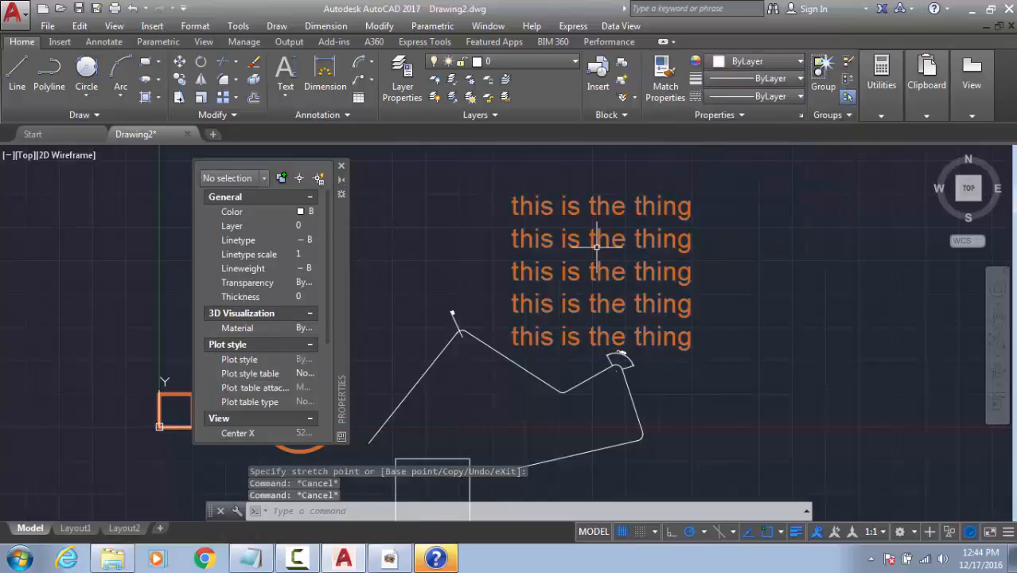
Step: Open the orange multiline text for editing and set the font of all its lines to Calisto MT
{"action": "double_click", "coordinate": [598, 248]}
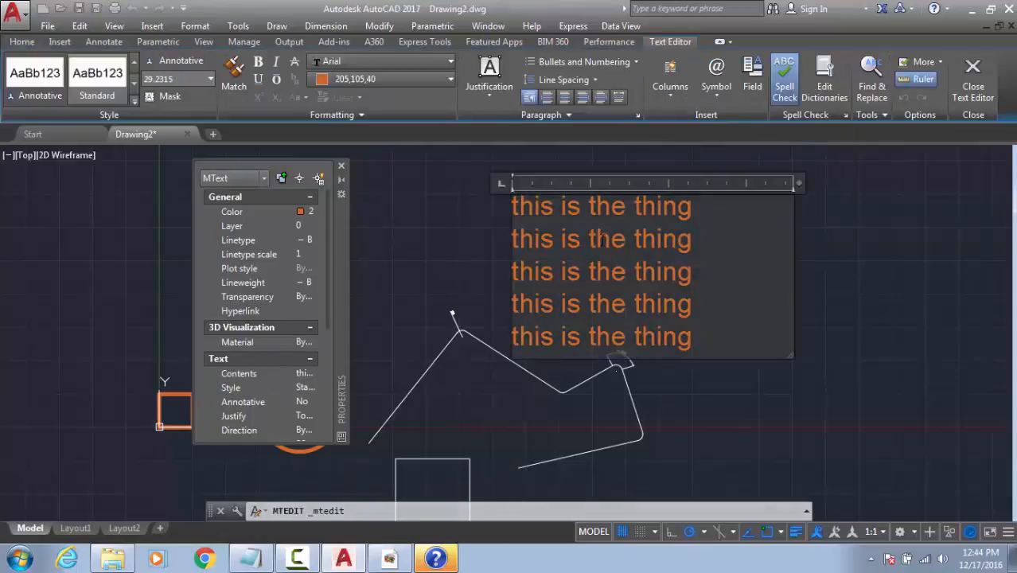
{"action": "key", "text": "ctrl+a"}
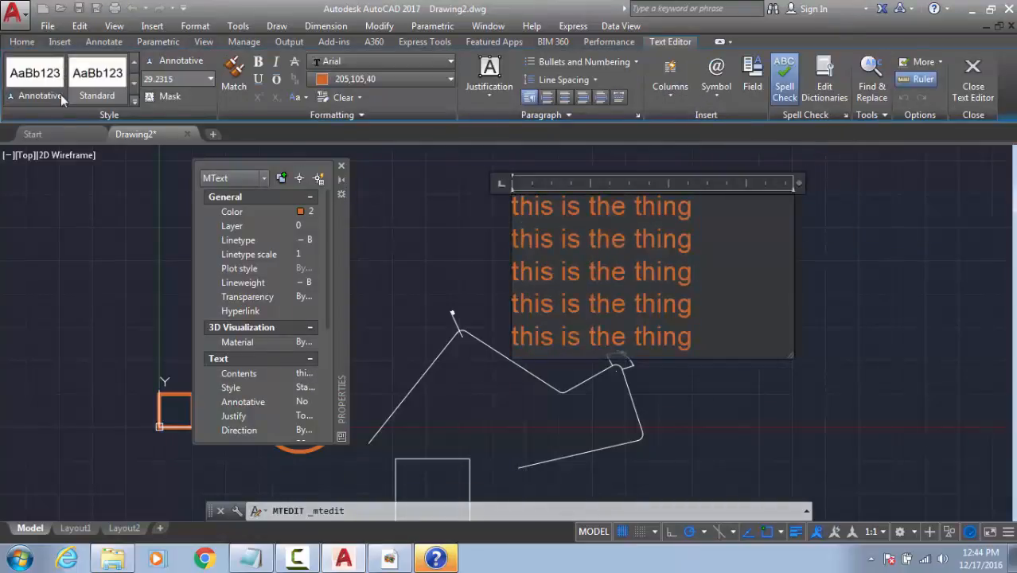
{"action": "left_click", "coordinate": [339, 61]}
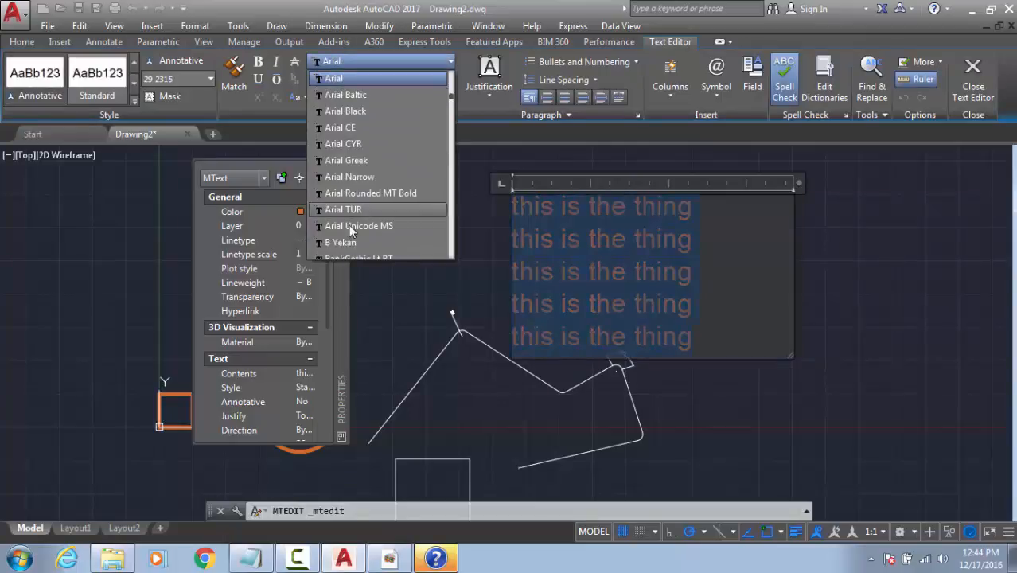
{"action": "left_click", "coordinate": [348, 225]}
{"action": "left_click", "coordinate": [401, 63]}
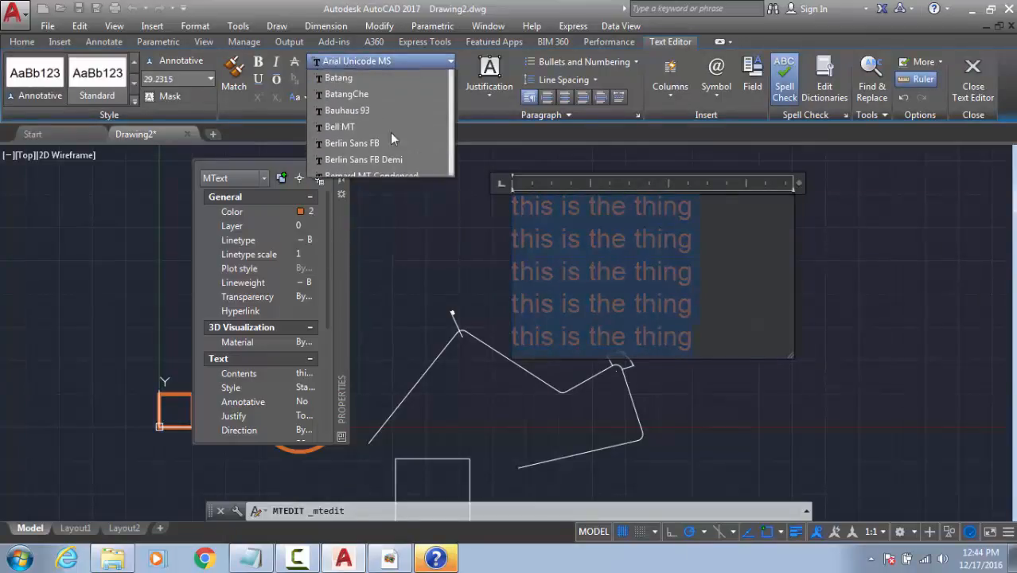
{"action": "scroll", "coordinate": [381, 182], "scroll_direction": "down", "scroll_amount": 4}
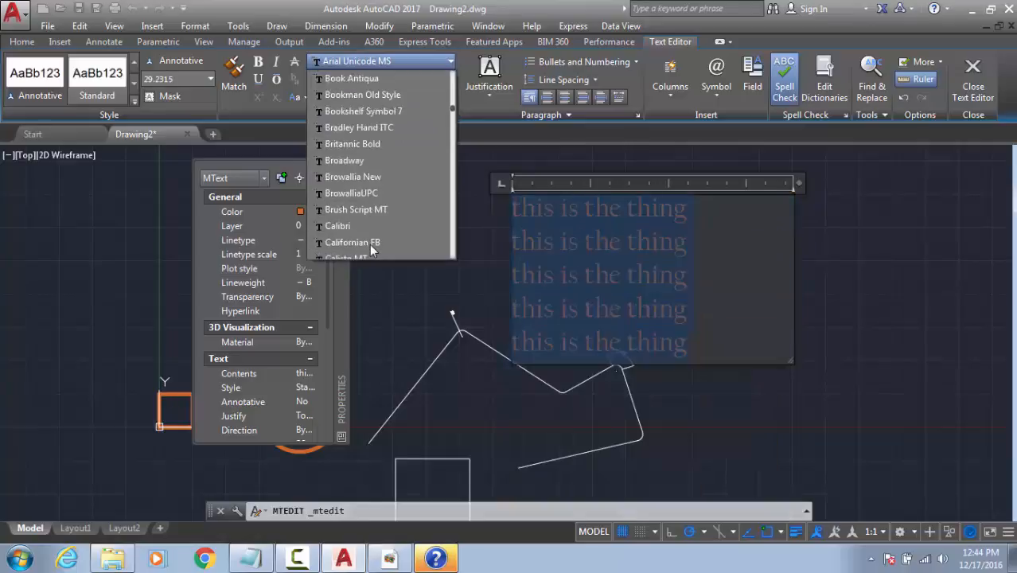
{"action": "scroll", "coordinate": [369, 244], "scroll_direction": "down", "scroll_amount": 3}
{"action": "left_click", "coordinate": [359, 113]}
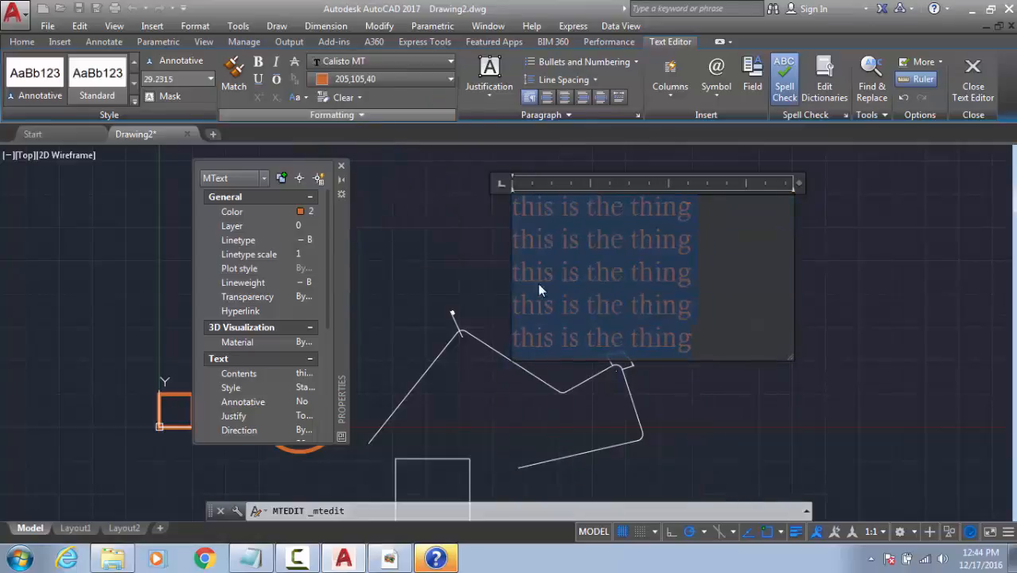
Step: Set the font of all five multiline text lines to French Script MT, then close the text editor keeping the changes
{"action": "left_click", "coordinate": [375, 44]}
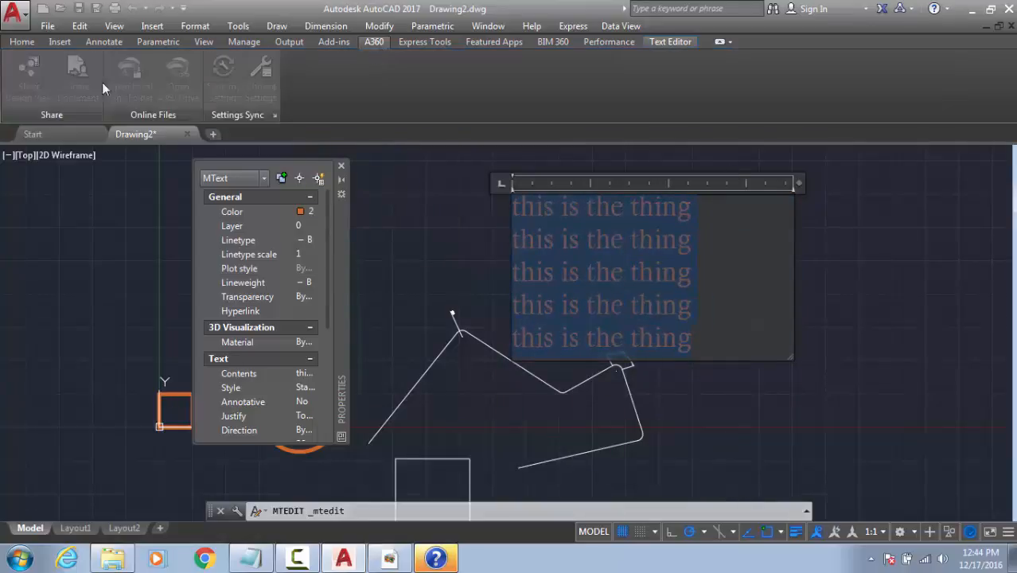
{"action": "left_click", "coordinate": [21, 41]}
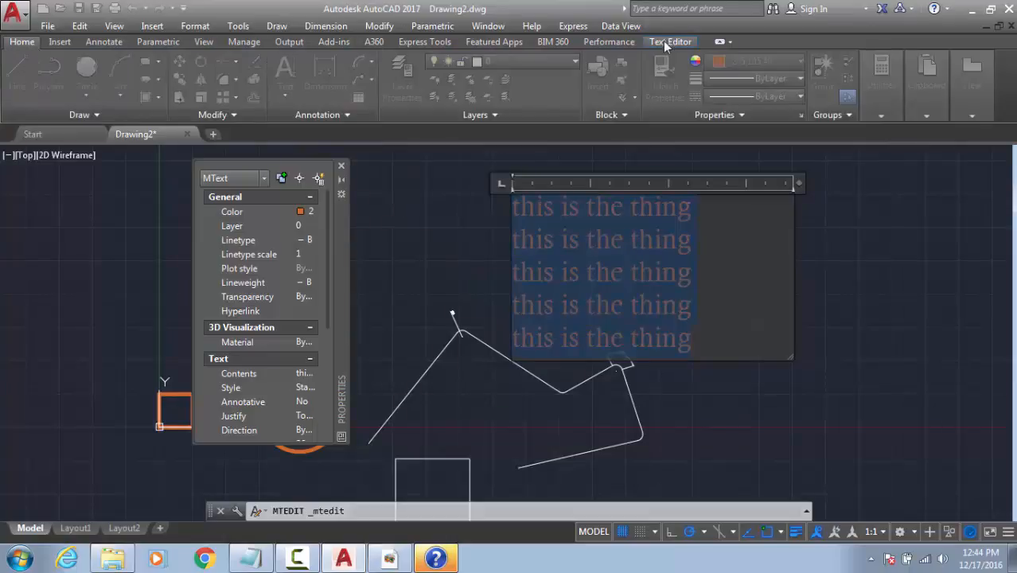
{"action": "left_click", "coordinate": [663, 42]}
{"action": "left_click", "coordinate": [380, 61]}
{"action": "scroll", "coordinate": [373, 148], "scroll_direction": "down", "scroll_amount": 10}
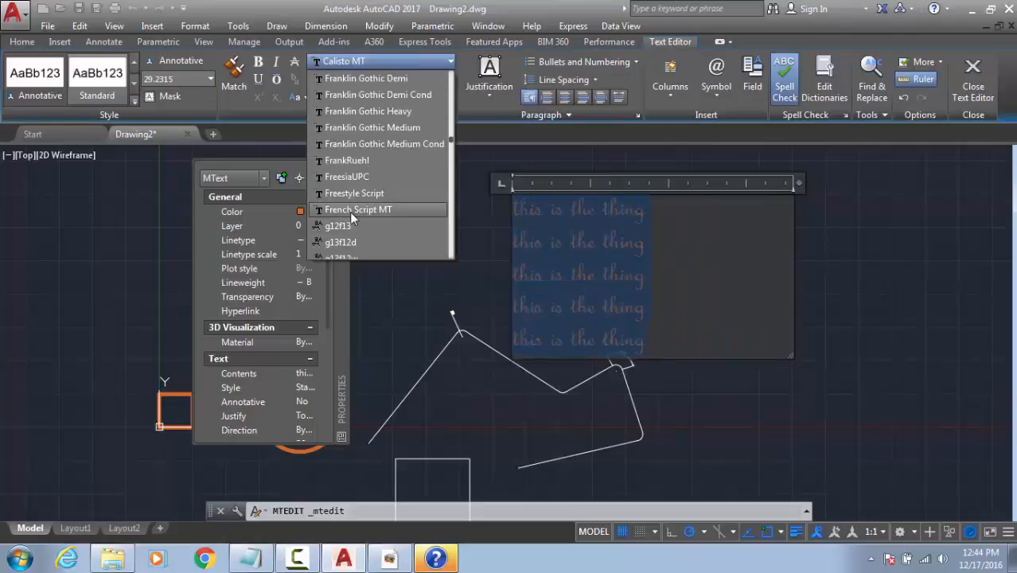
{"action": "left_click", "coordinate": [350, 210]}
{"action": "key", "text": "Escape"}
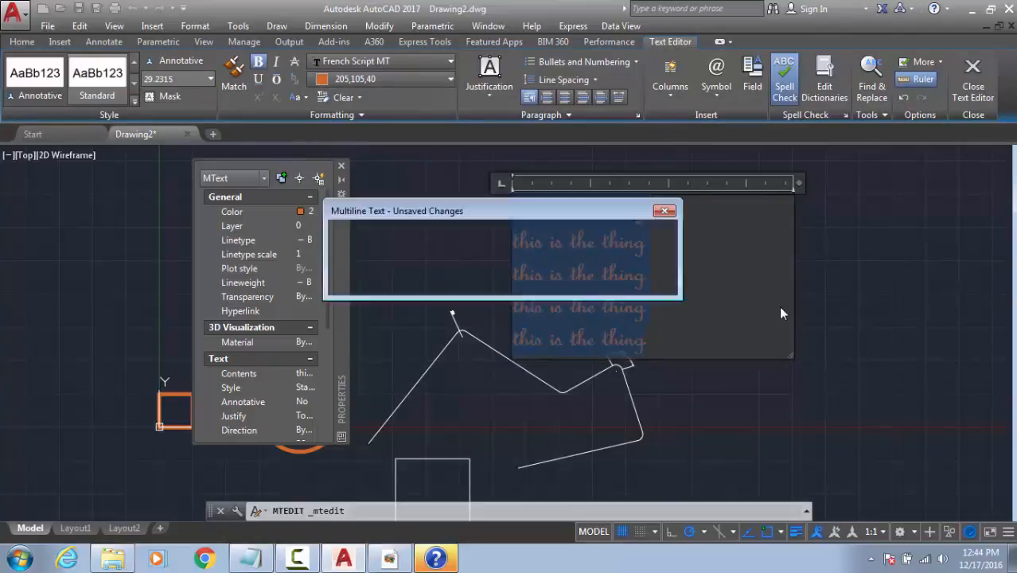
{"action": "left_click", "coordinate": [535, 281]}
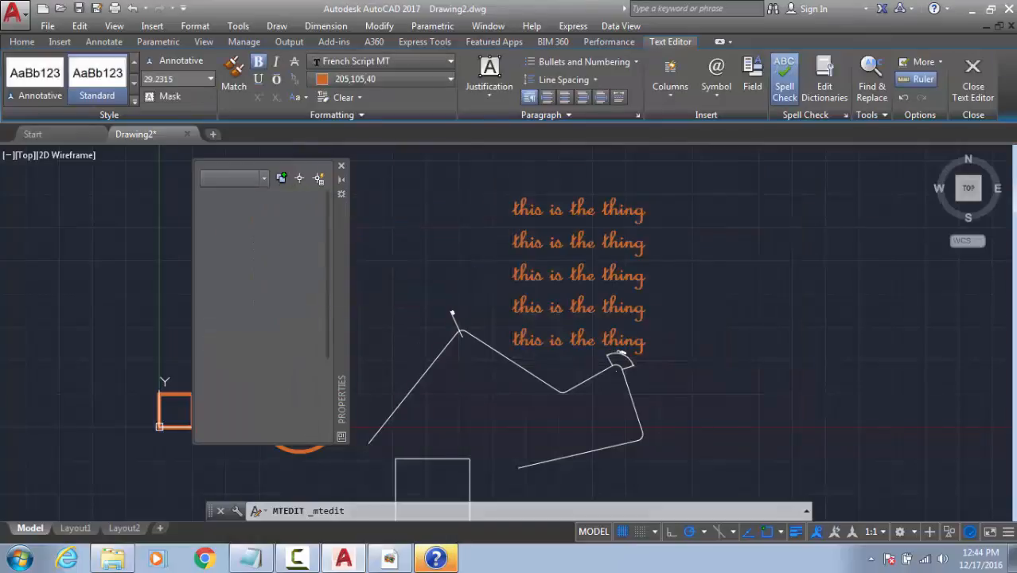
Step: Create large rotated single-line text reading "ghjthtrr", starting just beside the orange multiline text
{"action": "type", "text": "T"}
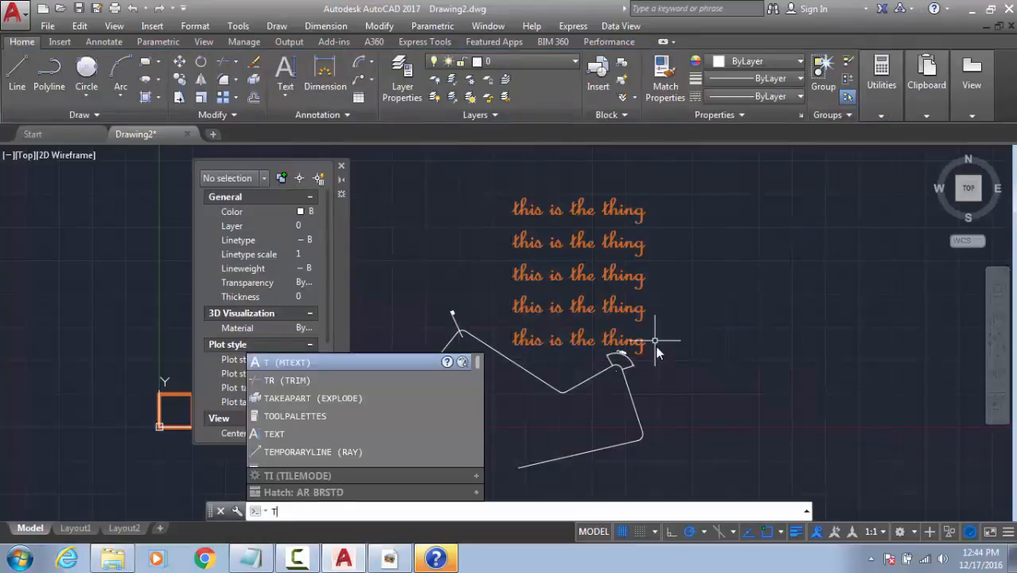
{"action": "type", "text": "ext"}
{"action": "key", "text": "Return"}
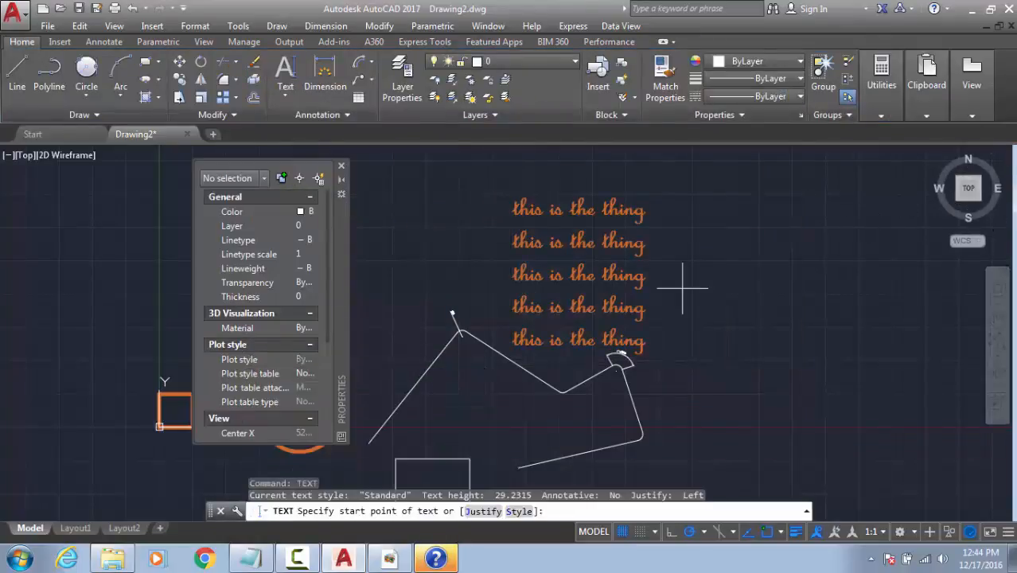
{"action": "left_click", "coordinate": [682, 290]}
{"action": "key", "text": "Return"}
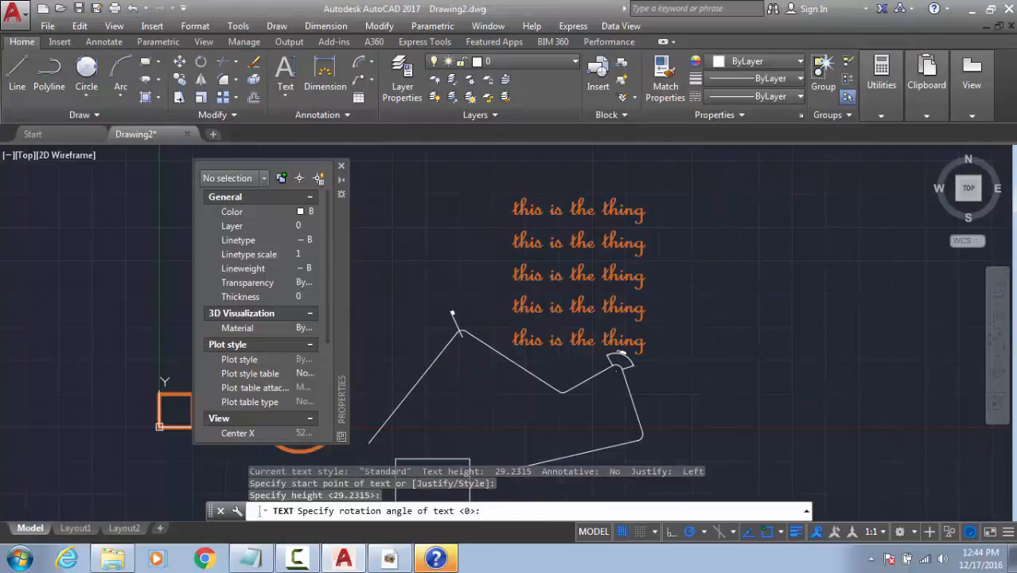
{"action": "type", "text": "ghjthtrr"}
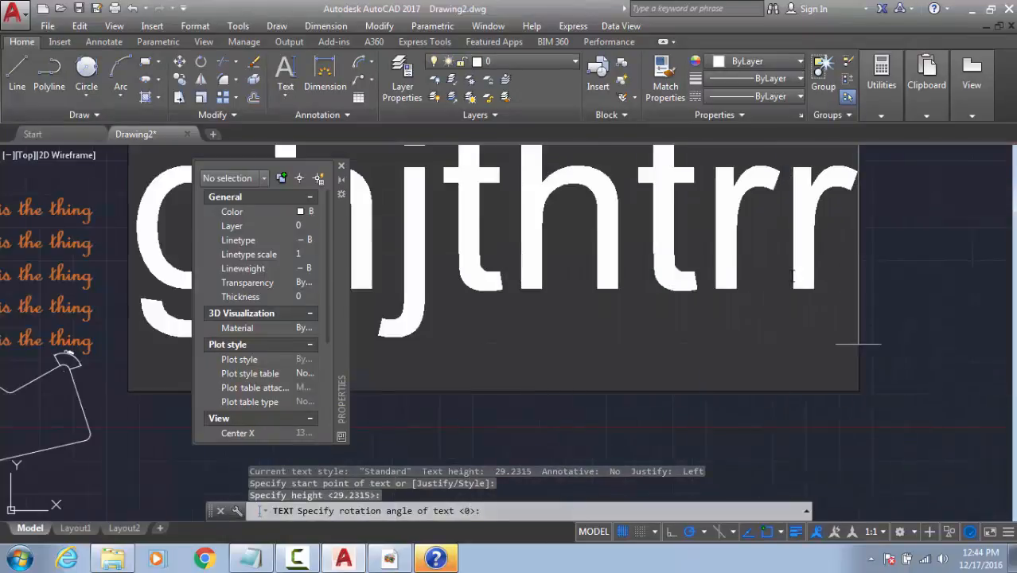
{"action": "left_click_drag", "start_coordinate": [813, 275], "coordinate": [515, 309]}
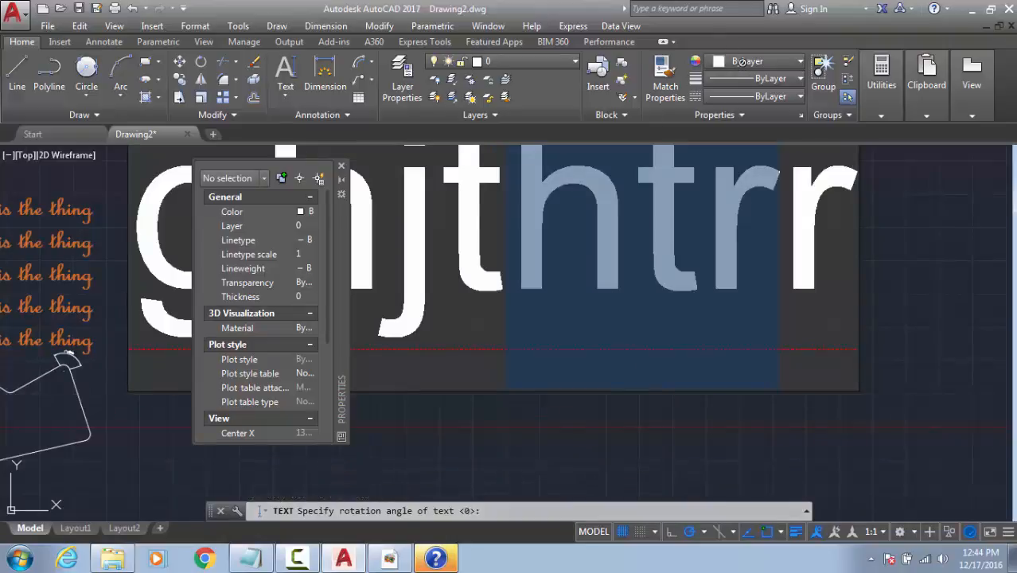
{"action": "left_click", "coordinate": [875, 261]}
{"action": "key", "text": "Escape"}
{"action": "scroll", "coordinate": [651, 323], "scroll_direction": "down", "scroll_amount": 3}
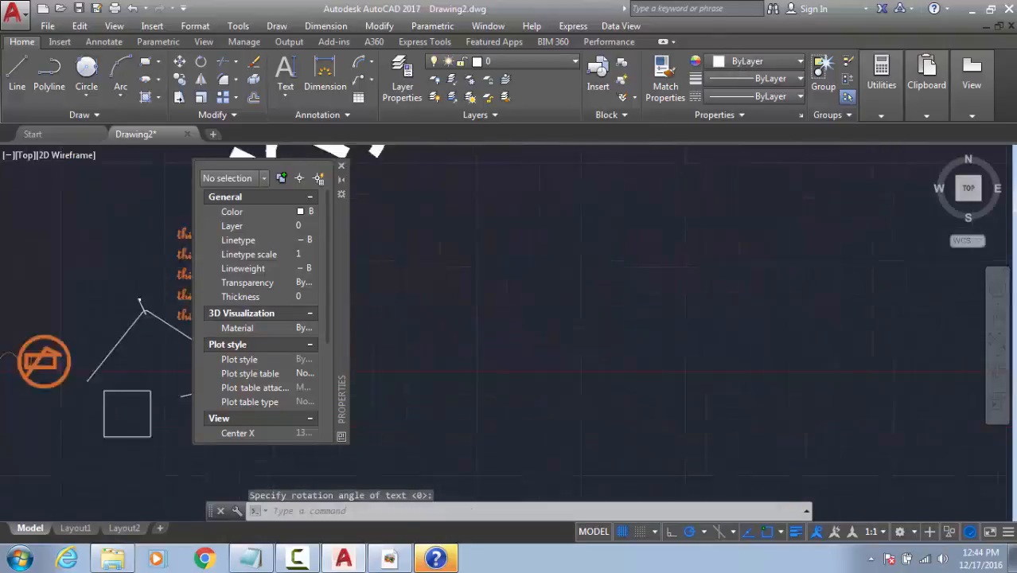
Step: Change the colour of the single-line text "ghjthtrr" to orange (242,103,34) and deselect it
{"action": "left_click", "coordinate": [715, 250]}
{"action": "left_click", "coordinate": [565, 157]}
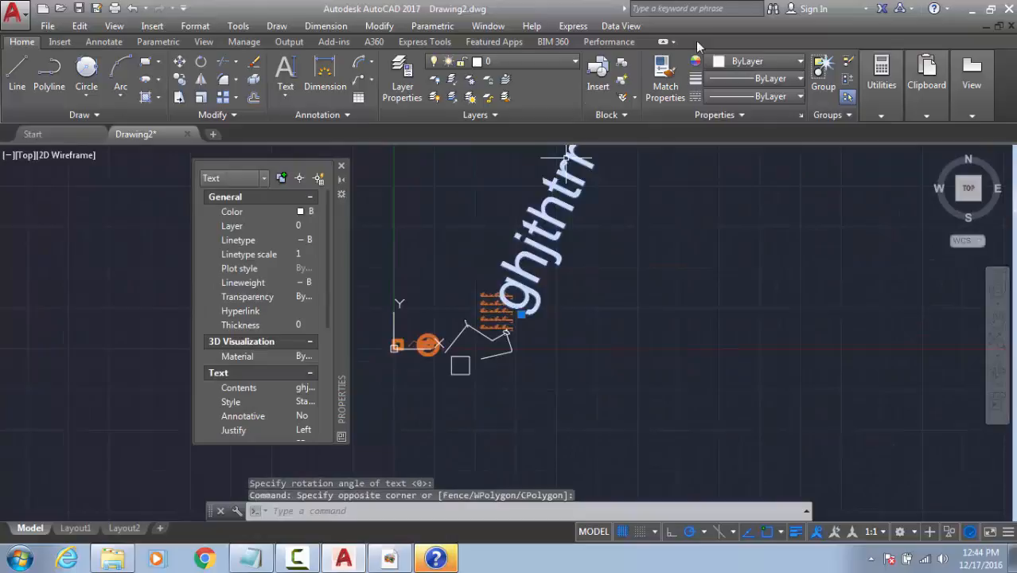
{"action": "left_click", "coordinate": [732, 67]}
{"action": "left_click", "coordinate": [742, 127]}
{"action": "key", "text": "Escape"}
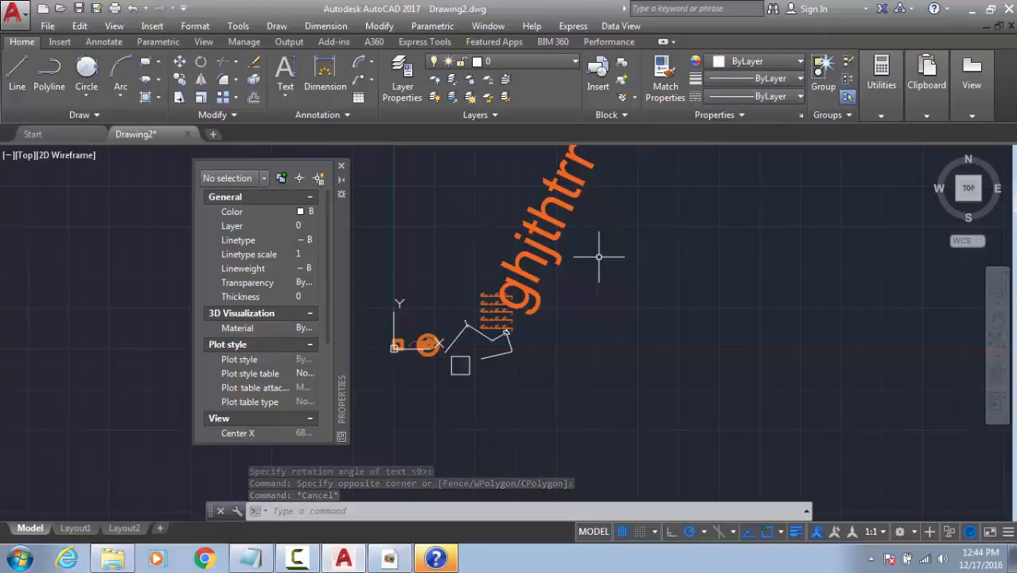
Step: Delete the rotated single-line text "ghjthtrr"
{"action": "left_click", "coordinate": [602, 224]}
{"action": "left_click", "coordinate": [451, 283]}
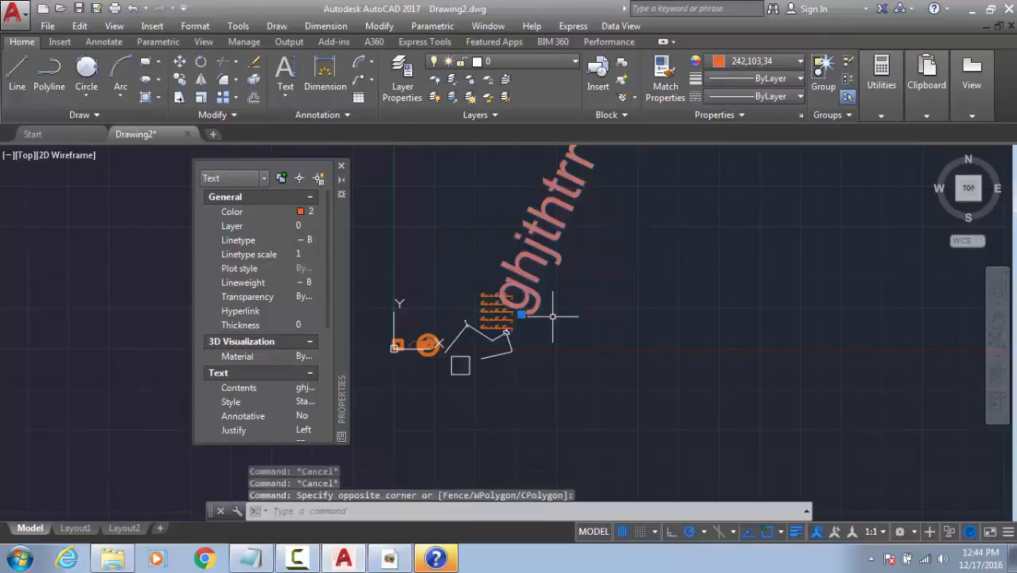
{"action": "key", "text": "Delete"}
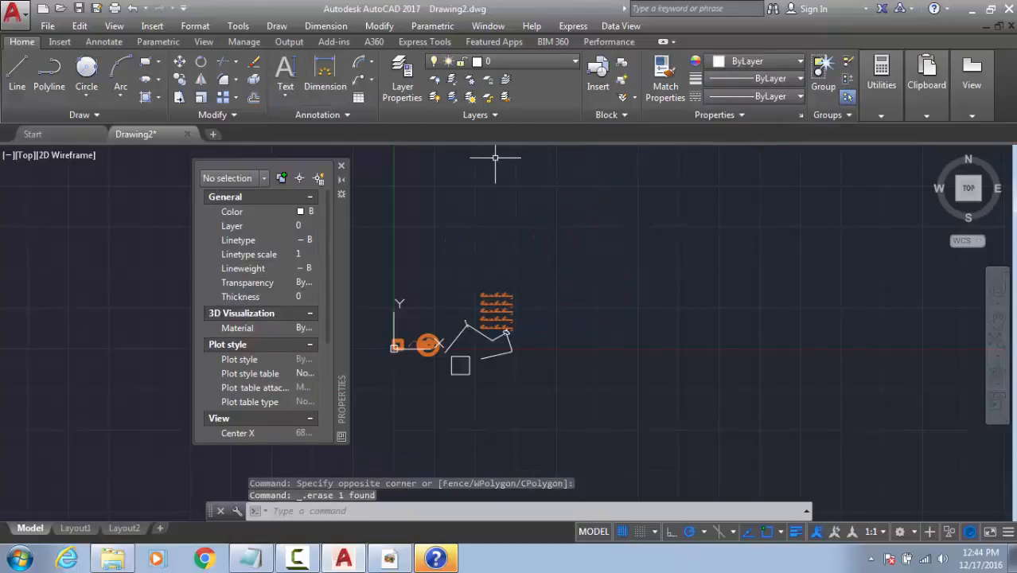
Step: Delete the five-line orange multiline text above the polyline
{"action": "scroll", "coordinate": [522, 300], "scroll_direction": "up", "scroll_amount": 4}
{"action": "left_click", "coordinate": [540, 259]}
{"action": "left_click", "coordinate": [463, 309]}
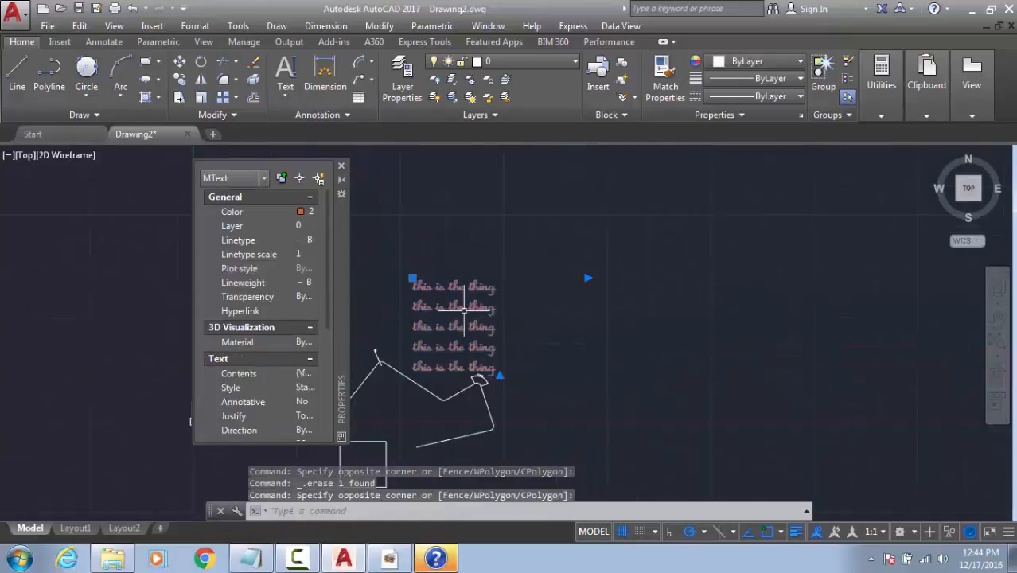
{"action": "mouse_move", "coordinate": [463, 308]}
{"action": "middle_mouse_down"}
{"action": "mouse_move", "coordinate": [647, 261]}
{"action": "mouse_move", "coordinate": [660, 220]}
{"action": "middle_mouse_up"}
{"action": "key", "text": "Delete"}
{"action": "key", "text": "Escape"}
{"action": "key", "text": "Escape"}
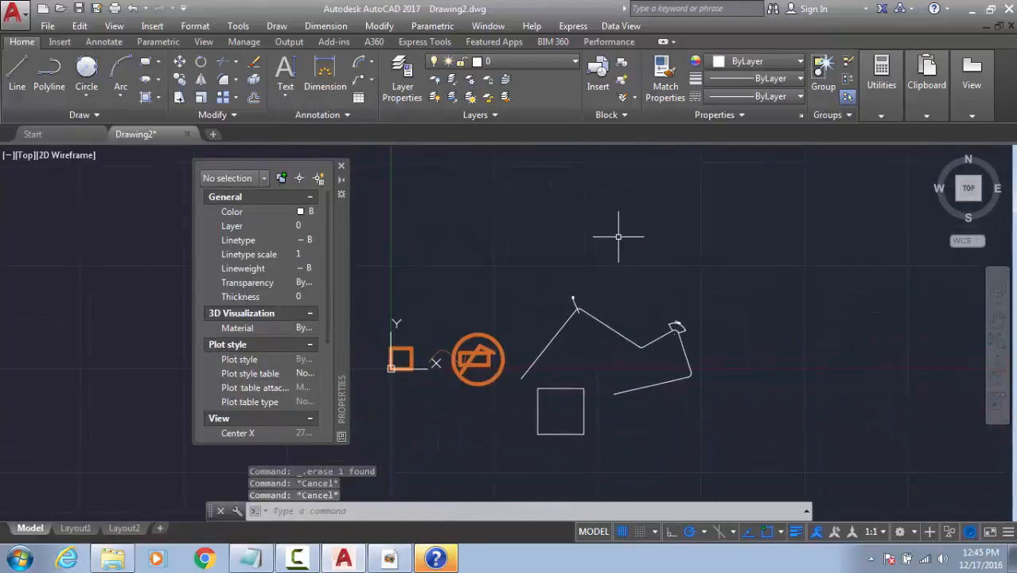
{"action": "type", "text": "L"}
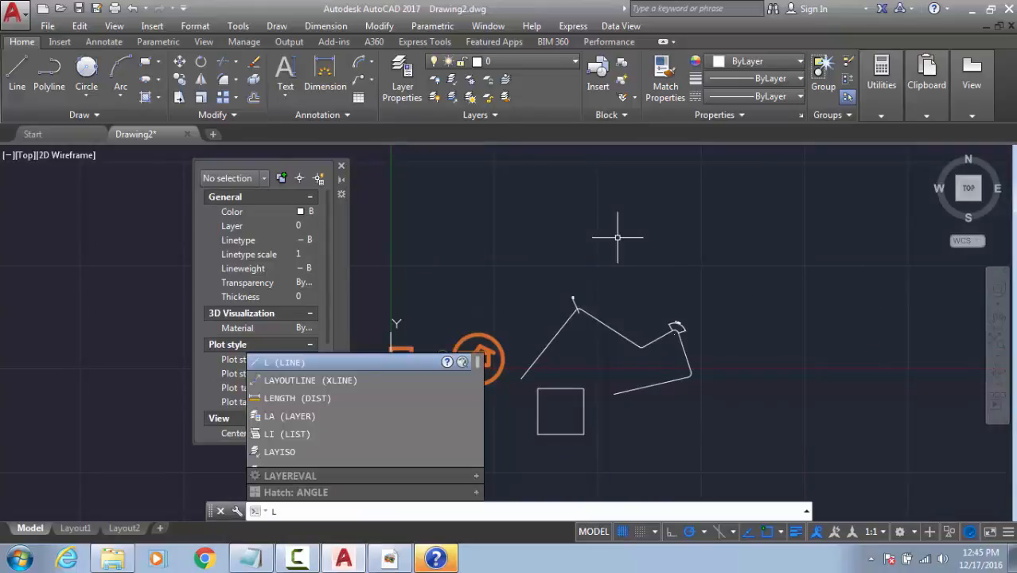
{"action": "type", "text": "EAD"}
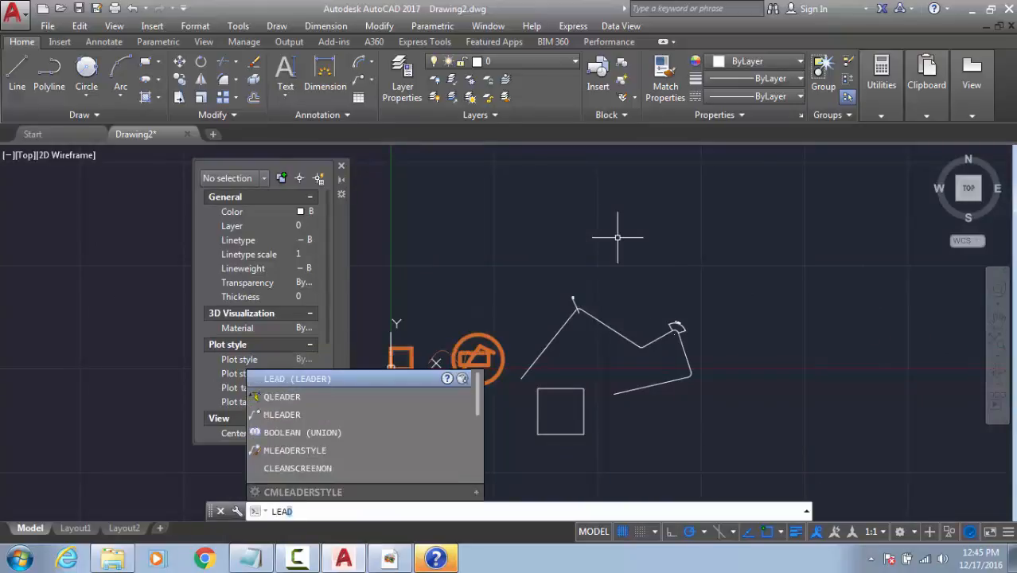
{"action": "key", "text": "BackSpace"}
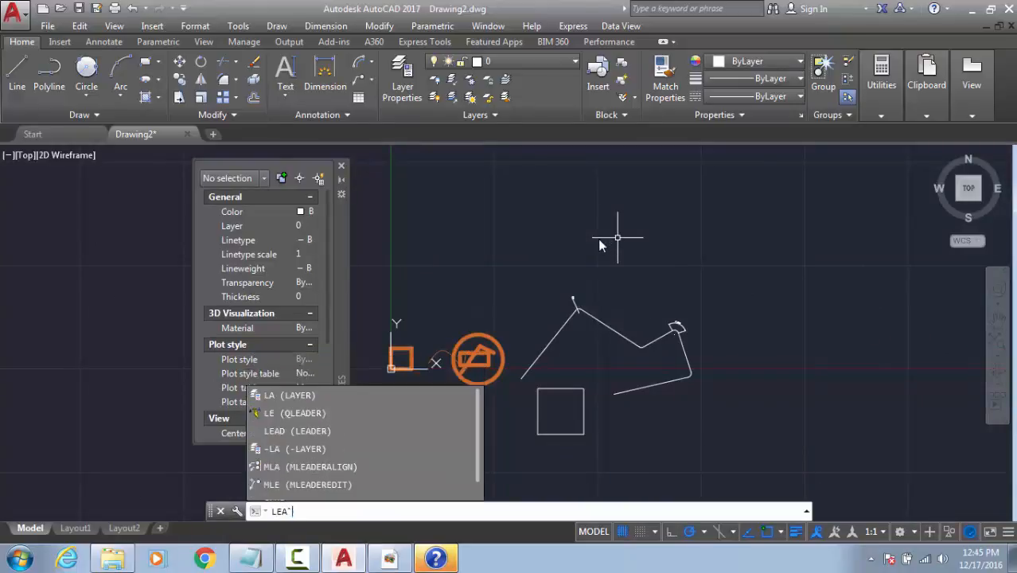
{"action": "key", "text": "Escape"}
{"action": "key", "text": "Escape"}
{"action": "key", "text": "Escape"}
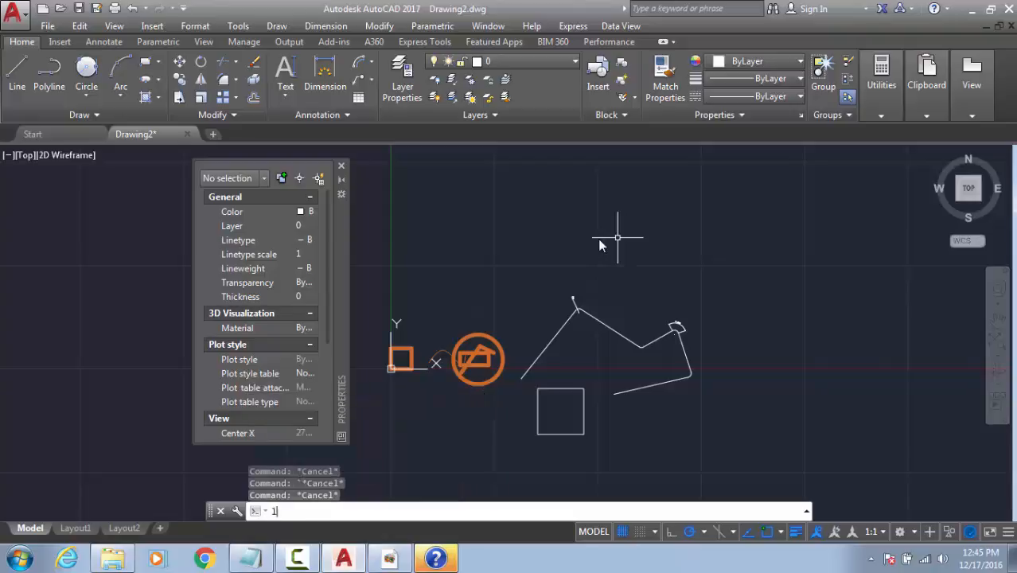
{"action": "type", "text": "Lr"}
{"action": "key", "text": "BackSpace"}
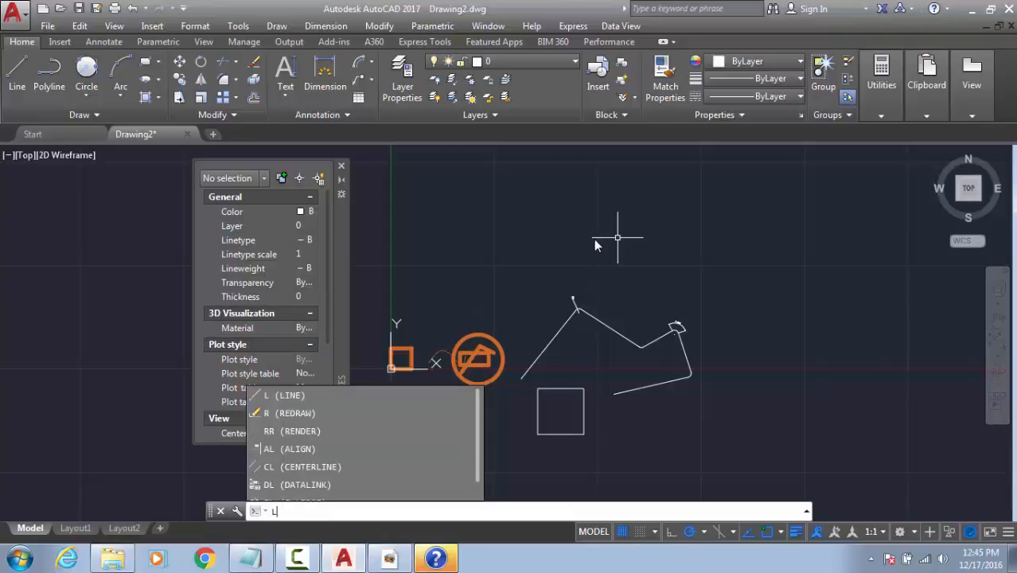
{"action": "type", "text": "E"}
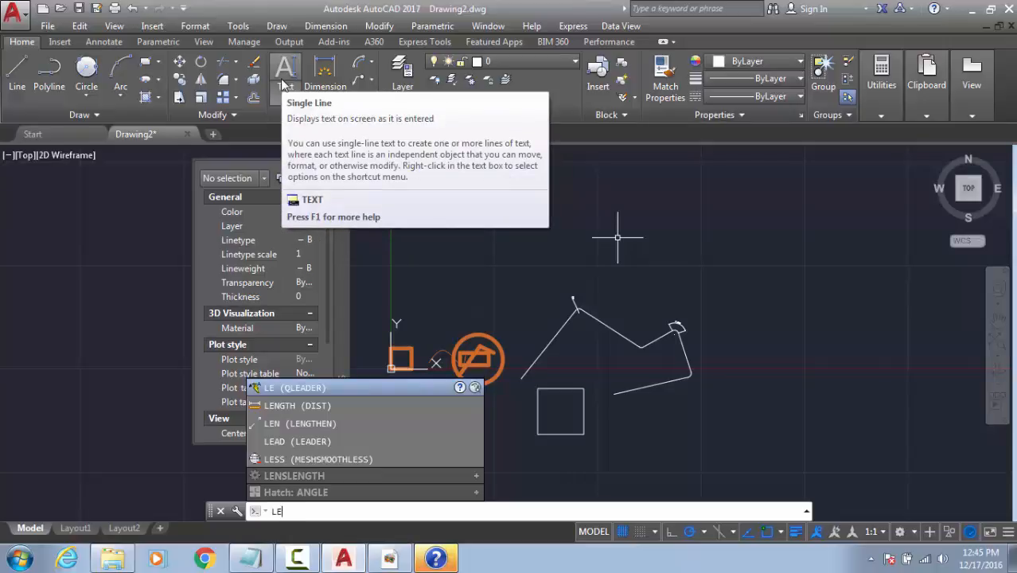
{"action": "key", "text": "Escape"}
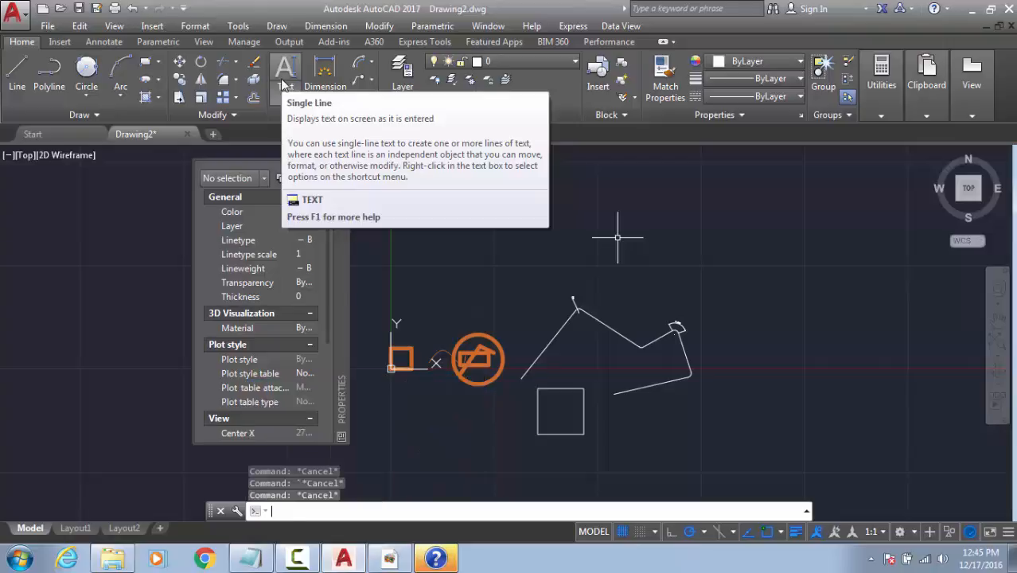
Step: Try to draw a leader from the rounded corner at the polyline's peak, rising to the right and ending in a horizontal segment
{"action": "type", "text": "lea"}
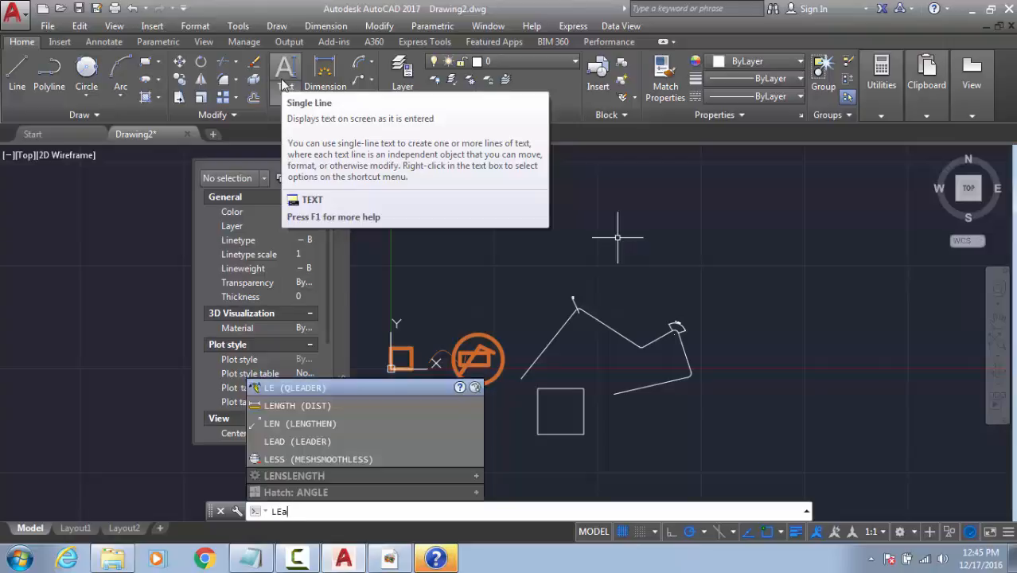
{"action": "type", "text": "d"}
{"action": "key", "text": "Return"}
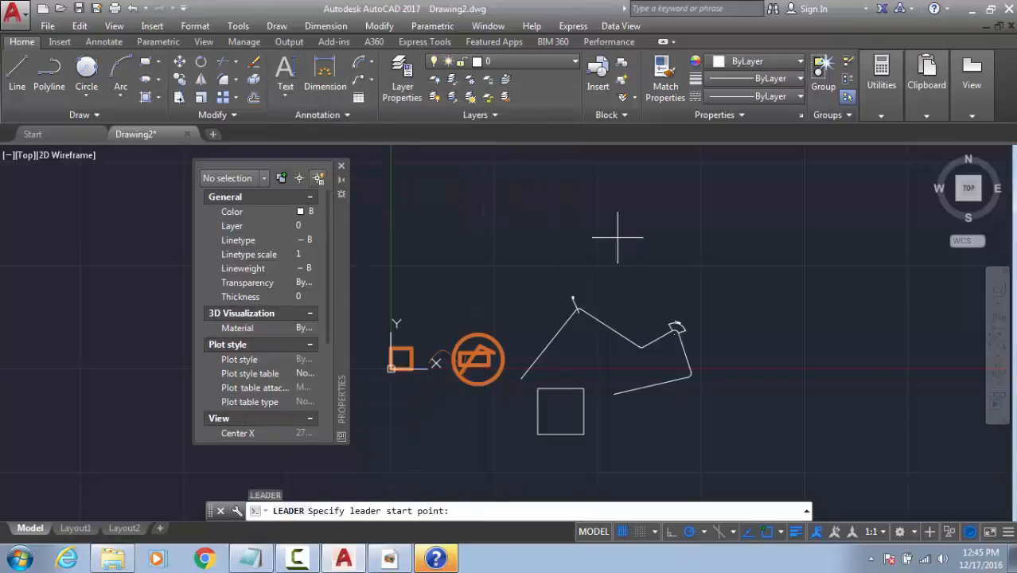
{"action": "scroll", "coordinate": [566, 333], "scroll_direction": "up", "scroll_amount": 5}
{"action": "left_click", "coordinate": [552, 248]}
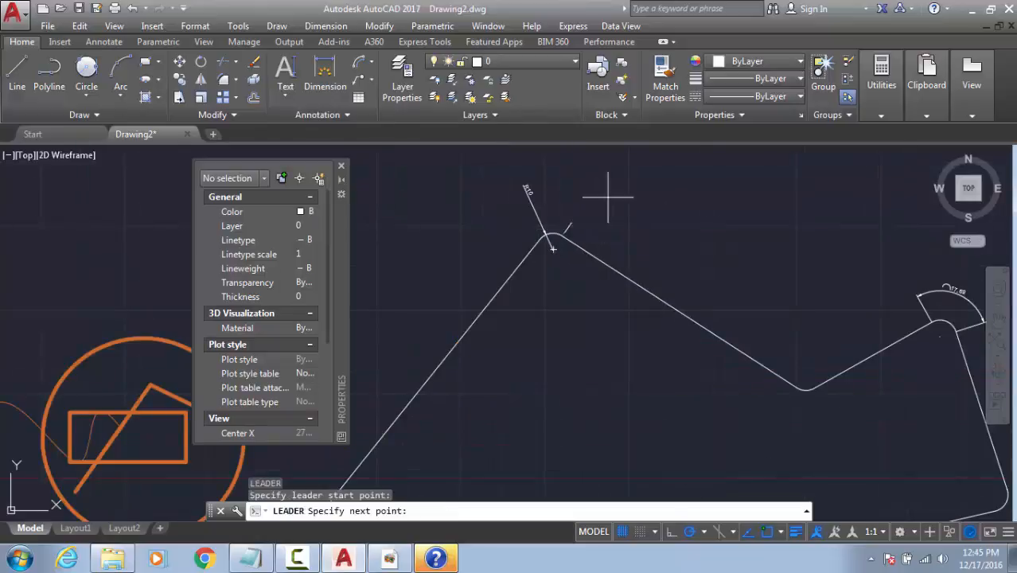
{"action": "mouse_move", "coordinate": [696, 163]}
{"action": "middle_mouse_down"}
{"action": "mouse_move", "coordinate": [692, 192]}
{"action": "mouse_move", "coordinate": [549, 378]}
{"action": "middle_mouse_up"}
{"action": "left_click", "coordinate": [551, 289]}
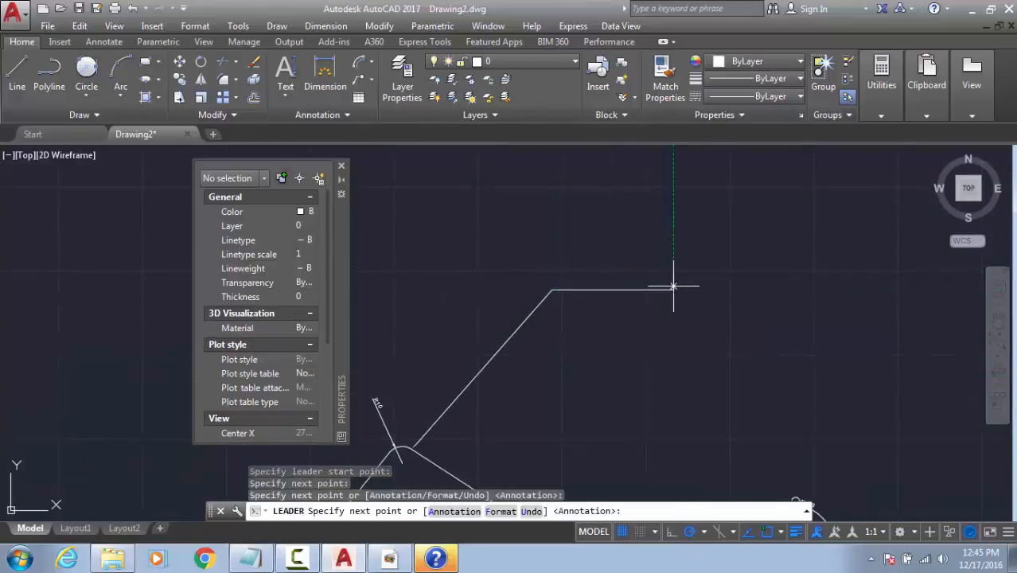
{"action": "key", "text": "Return"}
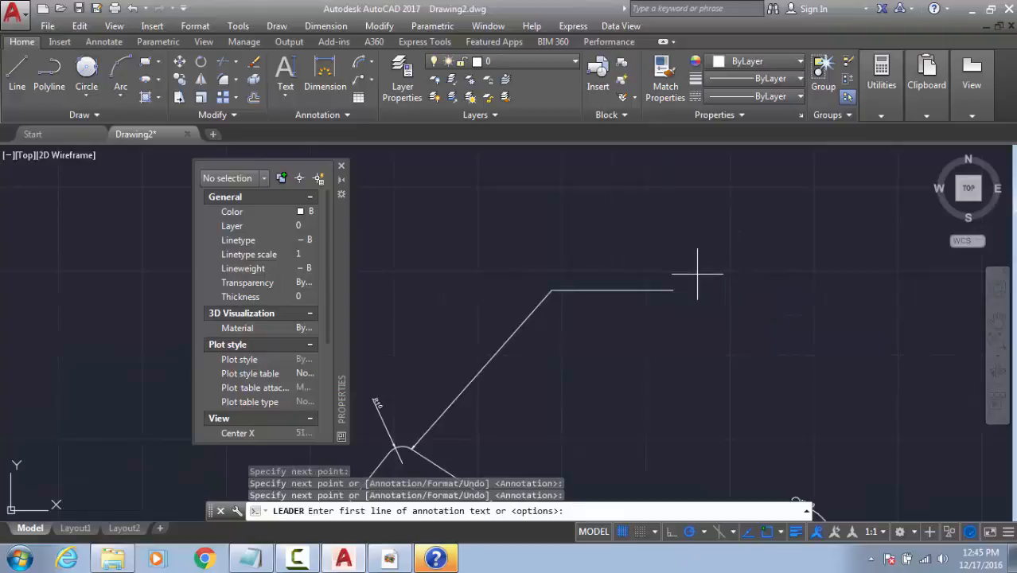
Step: Try to annotate the leader with the lines "hfgwufofafa", "afsgfss" and "sfsjfg", and cancel the command
{"action": "type", "text": "hfgwufofafa"}
{"action": "key", "text": "Return"}
{"action": "type", "text": "a"}
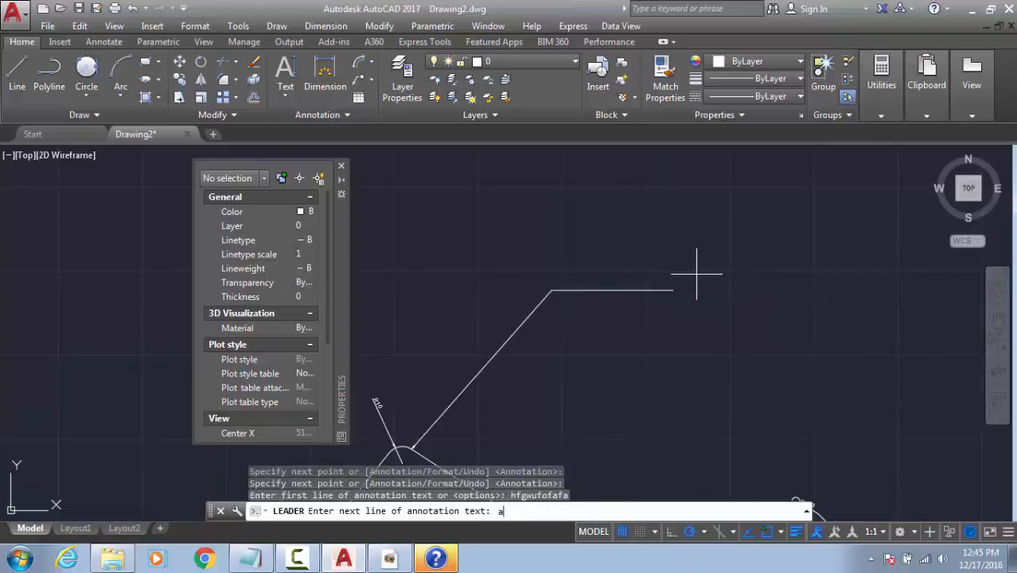
{"action": "type", "text": "fsgfss"}
{"action": "key", "text": "Return"}
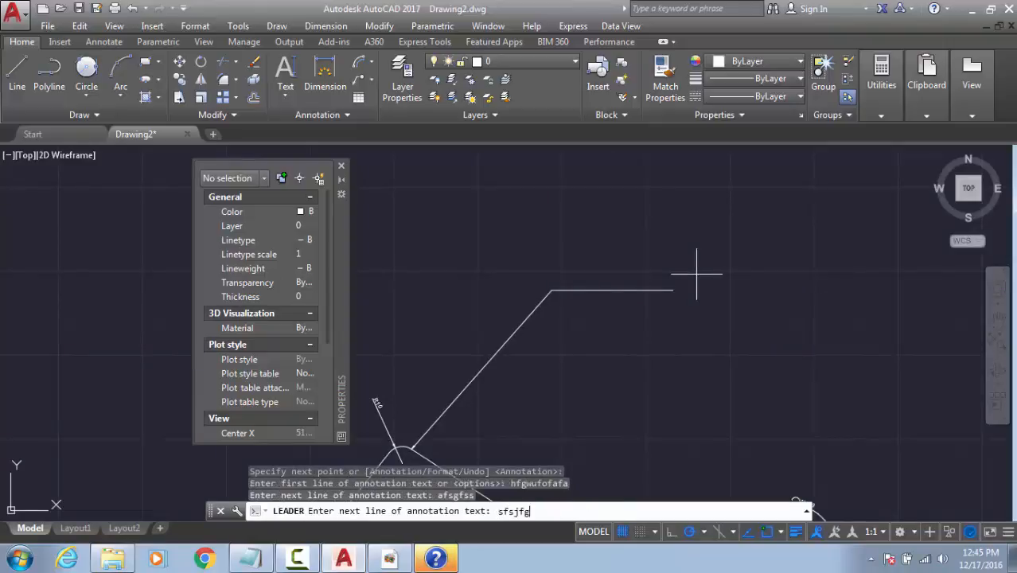
{"action": "key", "text": "Return"}
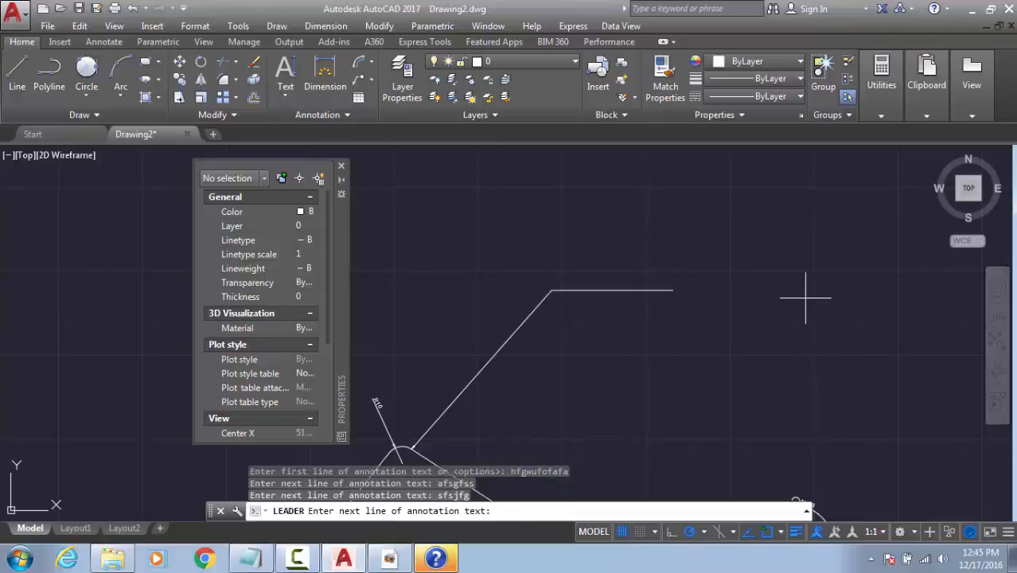
{"action": "key", "text": "Escape"}
Step: Try to draw another leader from the polyline's rounded peak, with a horizontal segment about 100 units long, and cancel the command
{"action": "scroll", "coordinate": [805, 298], "scroll_direction": "down", "scroll_amount": 2}
{"action": "key", "text": "Return"}
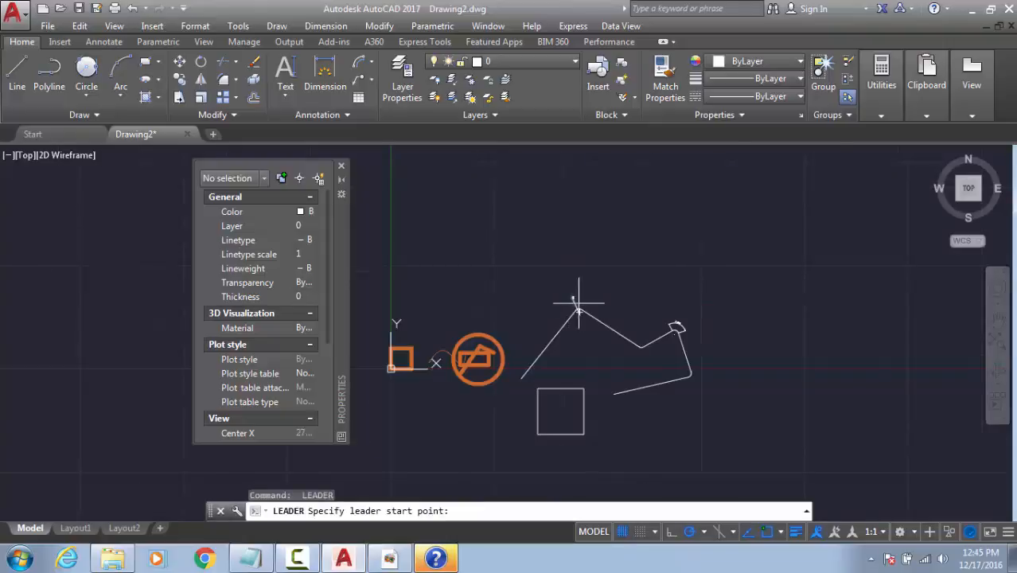
{"action": "scroll", "coordinate": [571, 306], "scroll_direction": "up", "scroll_amount": 3}
{"action": "left_click", "coordinate": [569, 320]}
{"action": "left_click", "coordinate": [654, 230]}
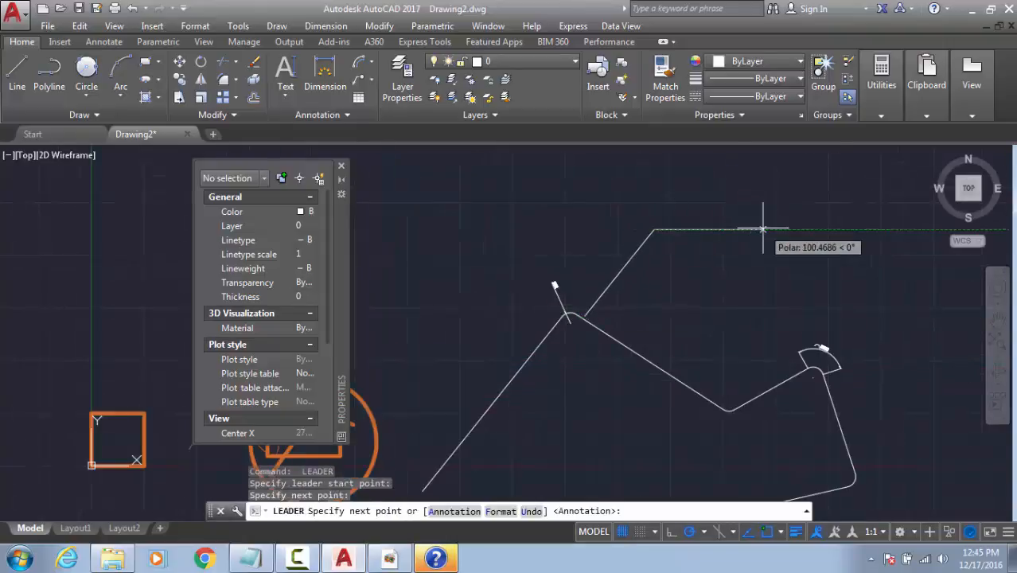
{"action": "left_click", "coordinate": [762, 230]}
{"action": "key", "text": "Escape"}
{"action": "key", "text": "Escape"}
{"action": "key", "text": "Escape"}
{"action": "scroll", "coordinate": [749, 268], "scroll_direction": "down", "scroll_amount": 3}
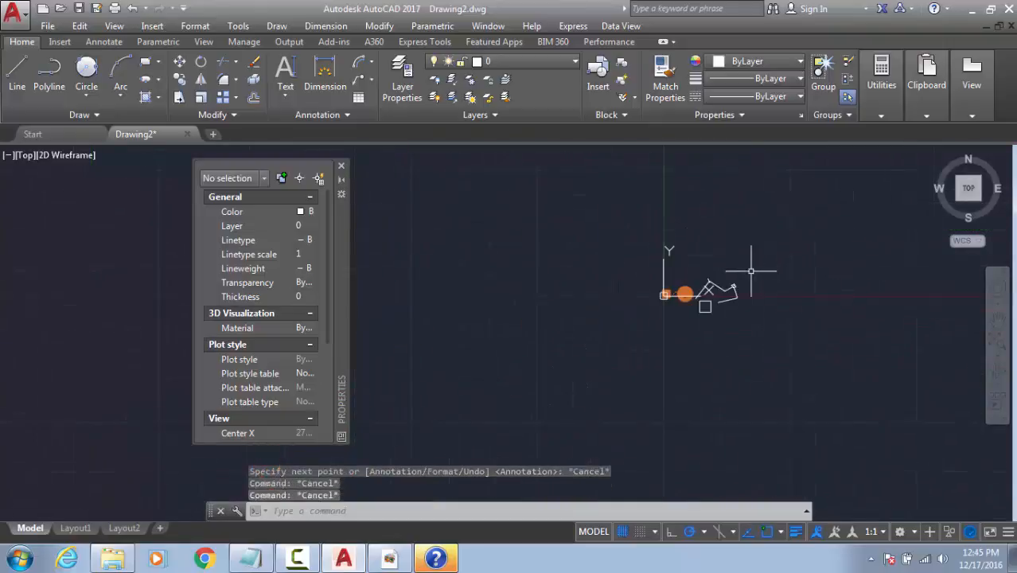
Step: Delete the polyline, circle and other objects to the right of the orange square at the origin
{"action": "left_click", "coordinate": [785, 231]}
{"action": "left_click", "coordinate": [672, 347]}
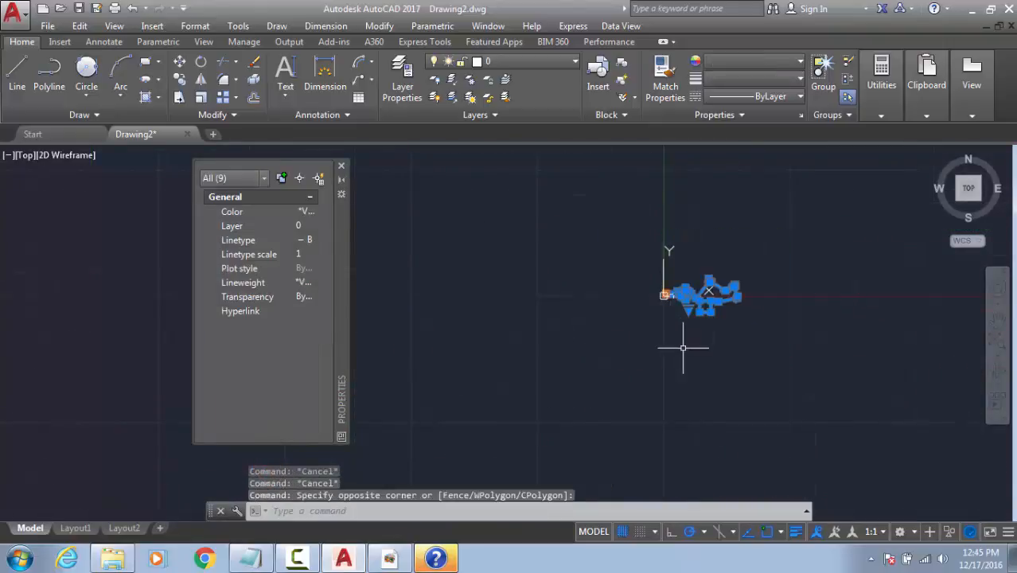
{"action": "key", "text": "Escape"}
{"action": "middle_click", "coordinate": [686, 317]}
{"action": "middle_click", "coordinate": [686, 316]}
{"action": "middle_click_drag", "start_coordinate": [643, 272], "coordinate": [660, 426]}
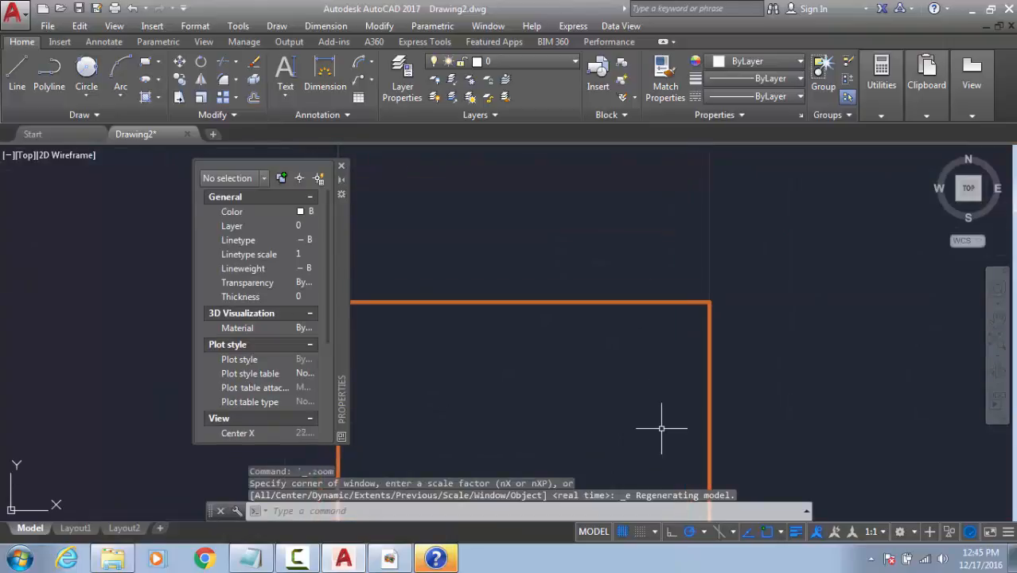
Step: Start the Leader command and close the Properties palette
{"action": "key", "text": "Escape"}
{"action": "type", "text": "le"}
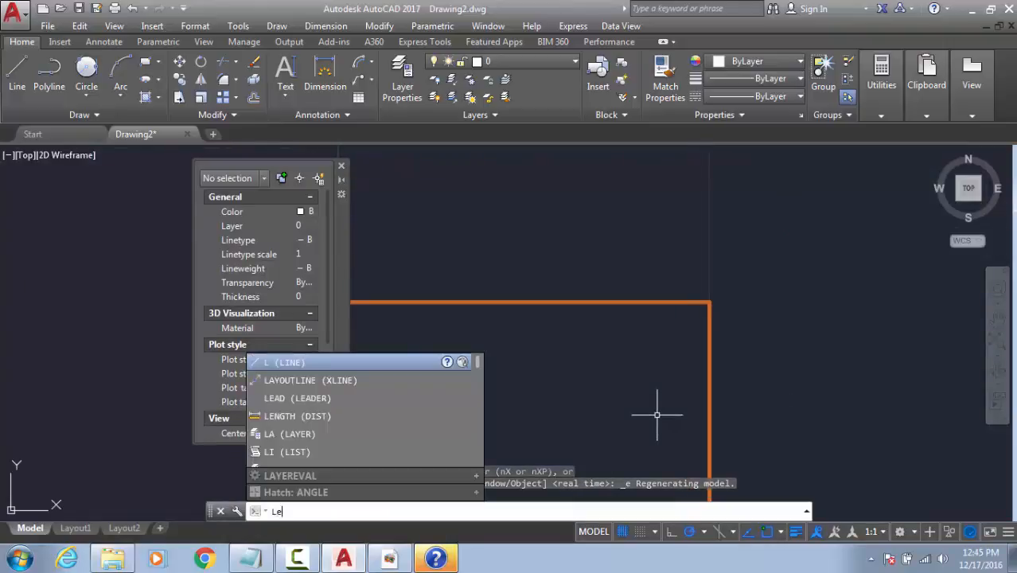
{"action": "type", "text": "ad"}
{"action": "key", "text": "Return"}
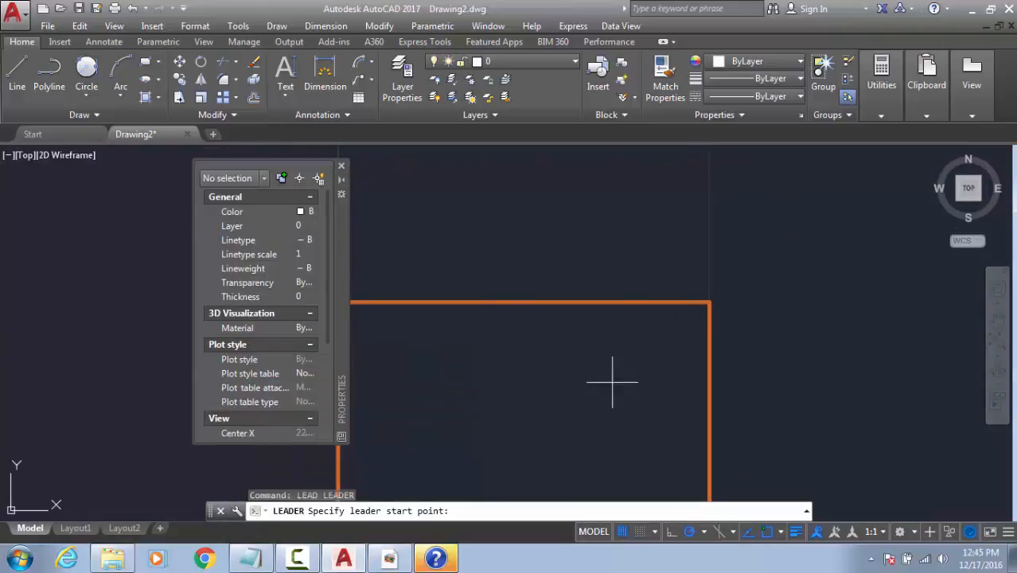
{"action": "left_click", "coordinate": [341, 167]}
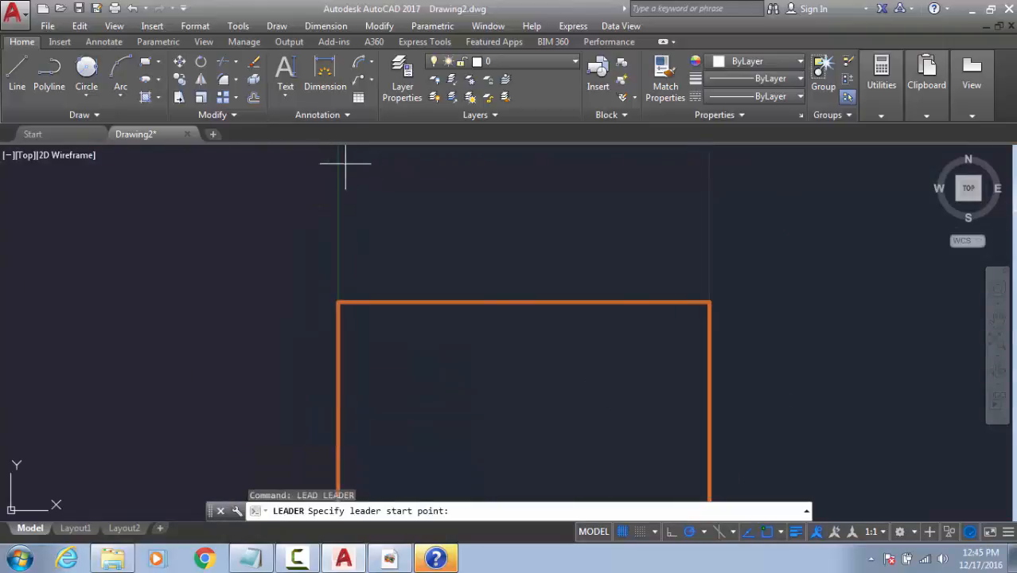
Step: Try to draw a leader from the orange square's upper-right corner, rising to the right and ending in a horizontal segment
{"action": "left_click", "coordinate": [710, 301]}
{"action": "scroll", "coordinate": [756, 250], "scroll_direction": "down", "scroll_amount": 2}
{"action": "middle_click_drag", "start_coordinate": [756, 250], "coordinate": [504, 297]}
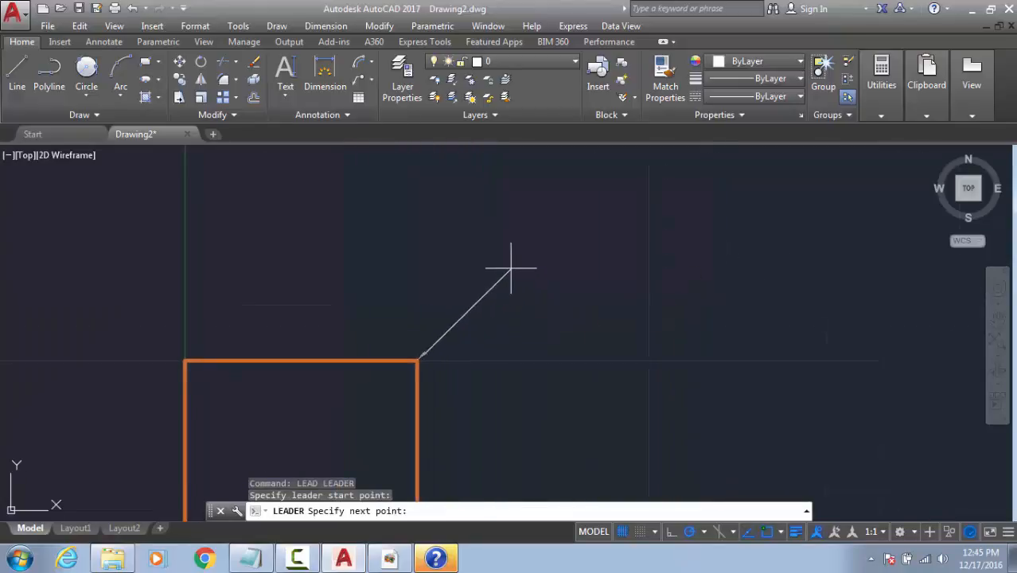
{"action": "left_click", "coordinate": [507, 268]}
{"action": "left_click", "coordinate": [608, 267]}
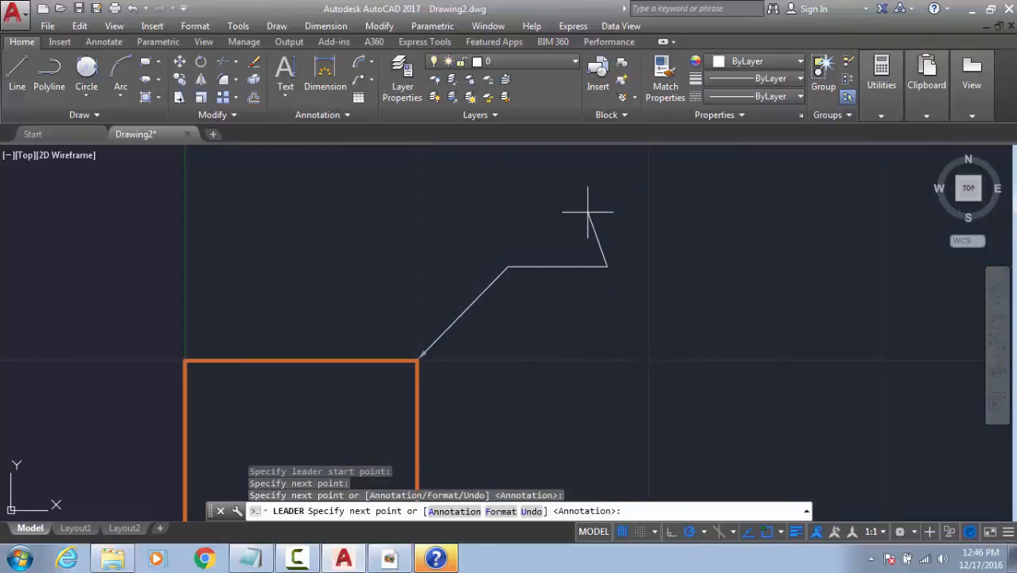
{"action": "key", "text": "Return"}
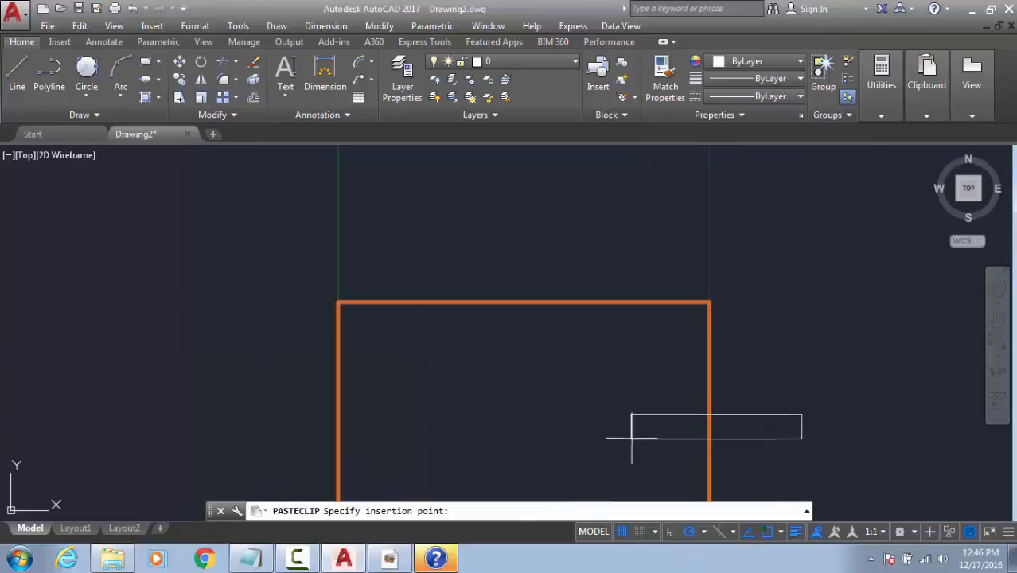
{"action": "key", "text": "Escape"}
{"action": "key", "text": "Escape"}
{"action": "key", "text": "Escape"}
{"action": "key", "text": "Escape"}
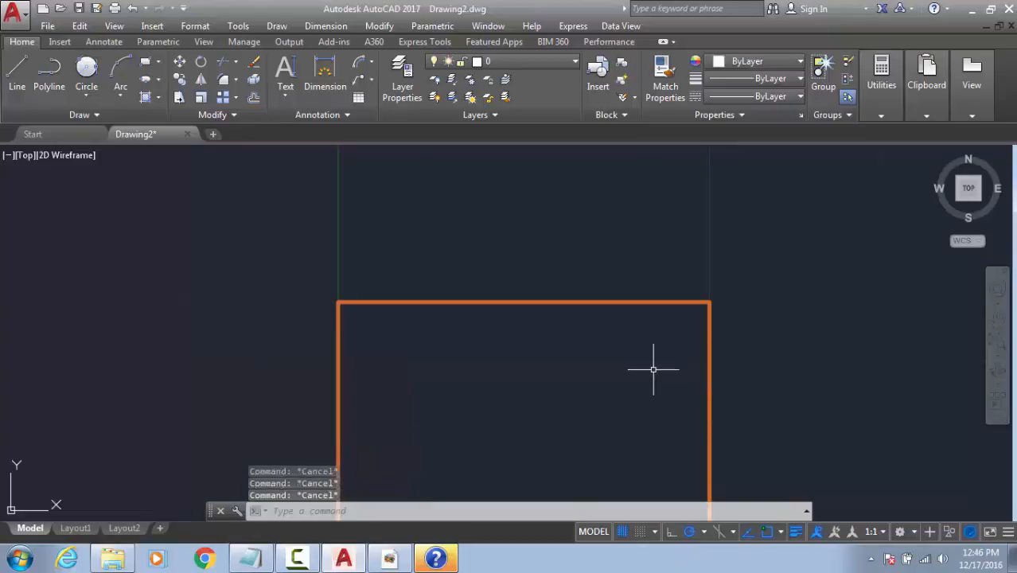
{"action": "type", "text": "lera"}
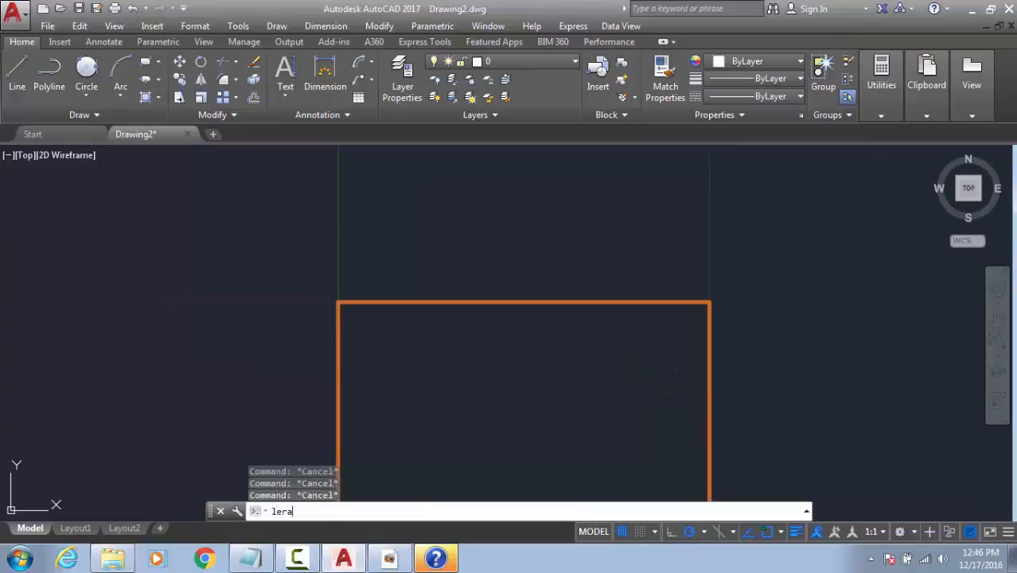
{"action": "type", "text": "nce"}
{"action": "key", "text": "Return"}
{"action": "key", "text": "Escape"}
Step: Draw a leader from the orange square's upper-right corner up to a short horizontal segment, annotated with 'this is the thing'
{"action": "type", "text": "lead"}
{"action": "key", "text": "Return"}
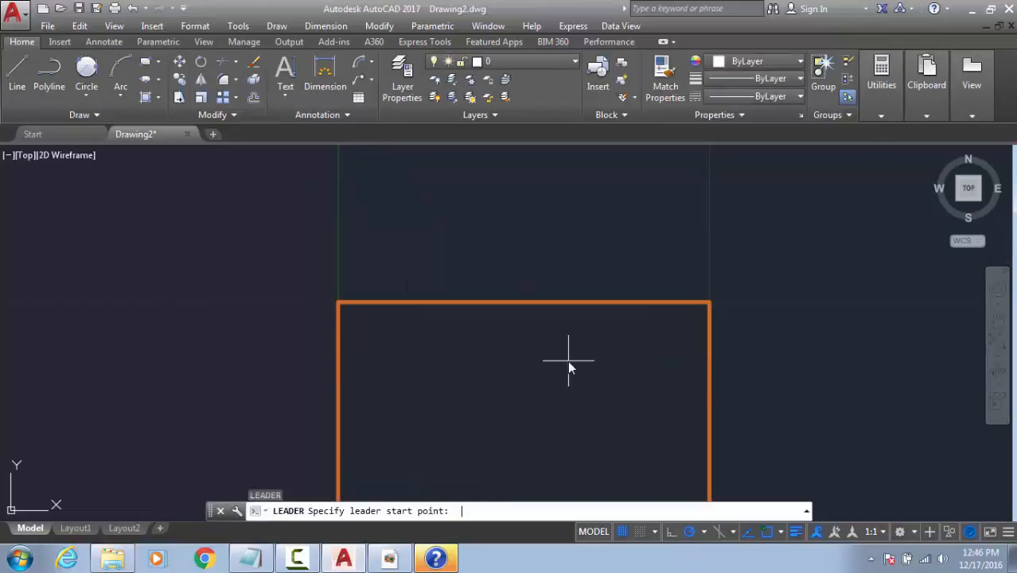
{"action": "left_click", "coordinate": [709, 302]}
{"action": "middle_click_drag", "start_coordinate": [692, 215], "coordinate": [391, 336]}
{"action": "left_click", "coordinate": [398, 326]}
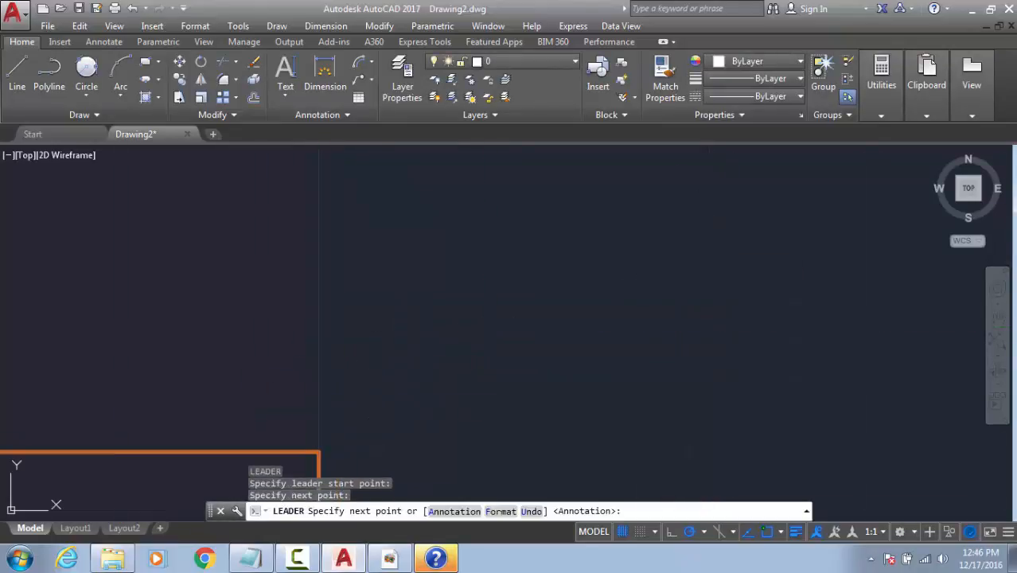
{"action": "left_click", "coordinate": [488, 326]}
{"action": "key", "text": "Return"}
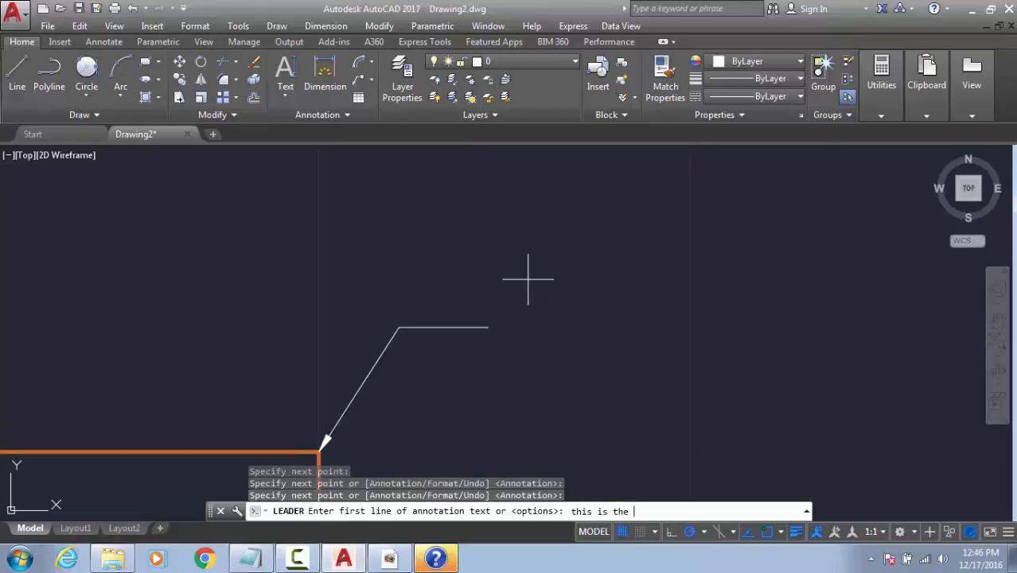
{"action": "key", "text": "Return"}
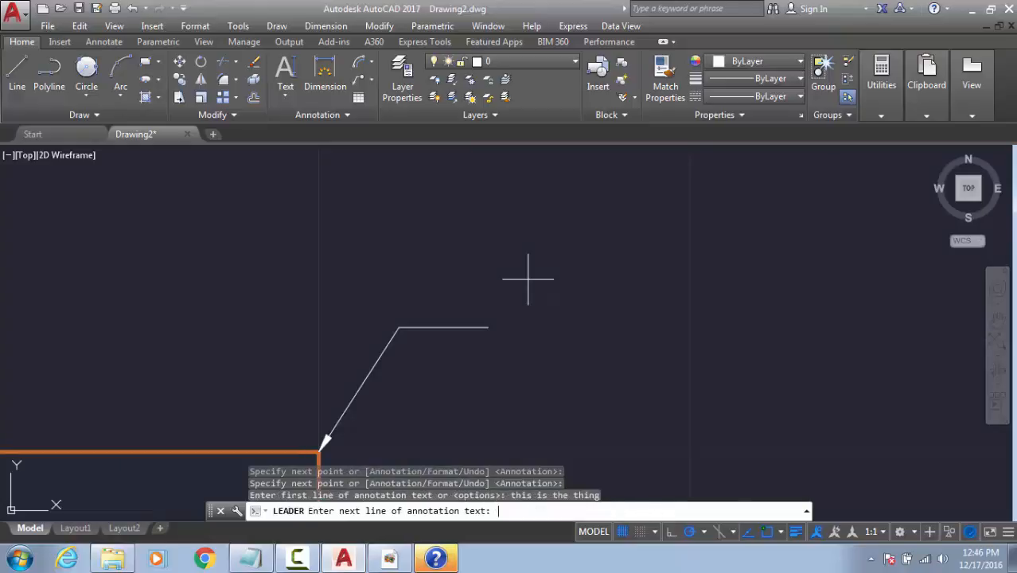
{"action": "key", "text": "Return"}
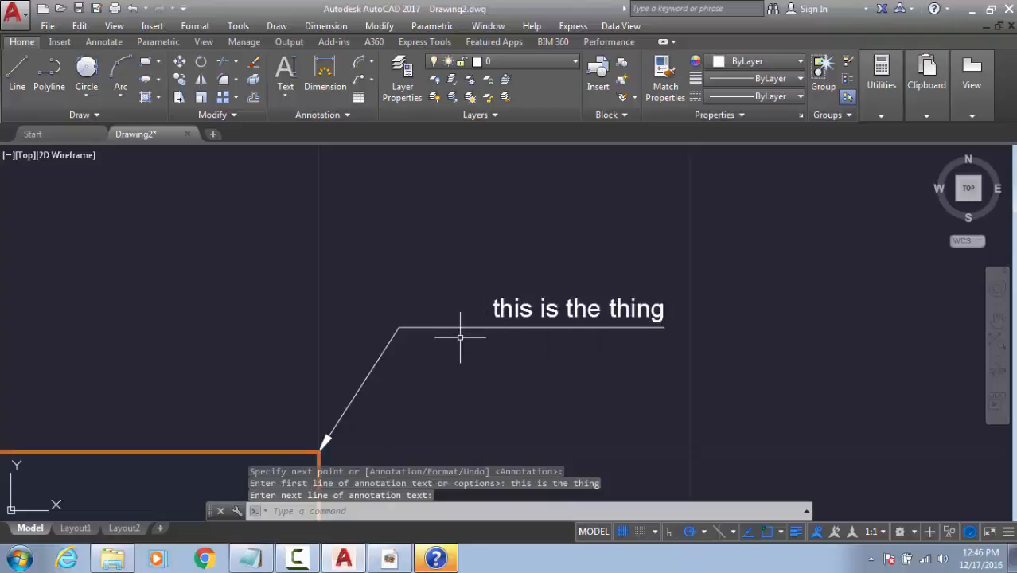
Step: Draw a second leader from the square's top edge, rising right above the first leader and ending in a long horizontal segment
{"action": "key", "text": "Return"}
{"action": "left_click", "coordinate": [400, 251]}
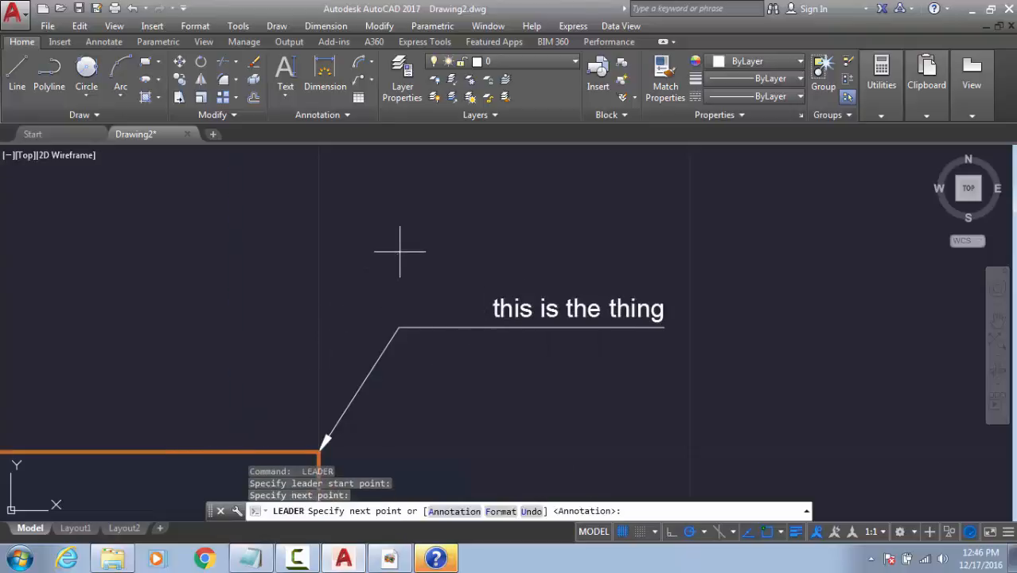
{"action": "left_click", "coordinate": [659, 252]}
{"action": "key", "text": "Return"}
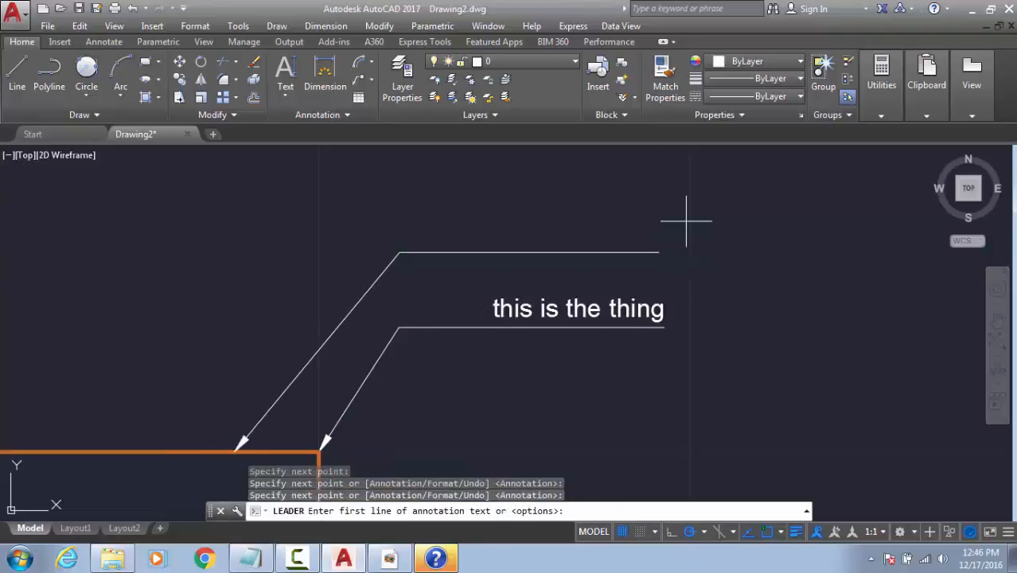
Step: Annotate the second leader with the four lines 'uhgoih', '\dgdflgh', 'rgrpher' and 'erj\'
{"action": "type", "text": "uhgoih"}
{"action": "key", "text": "Return"}
{"action": "type", "text": "\\dgdflgh"}
{"action": "key", "text": "Return"}
{"action": "type", "text": "rgrpher"}
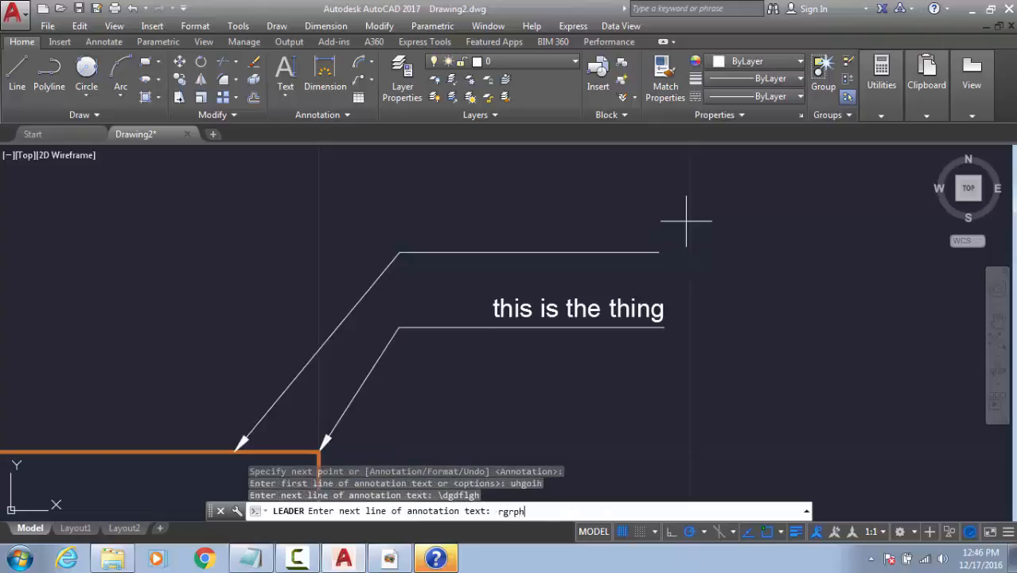
{"action": "key", "text": "Return"}
{"action": "type", "text": "erj\\"}
{"action": "key", "text": "Return"}
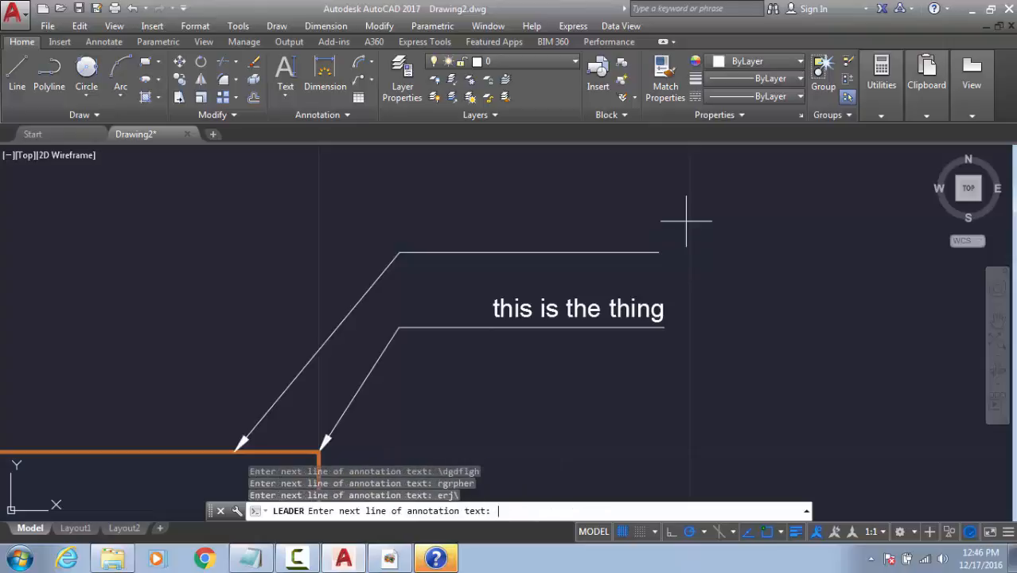
{"action": "key", "text": "Return"}
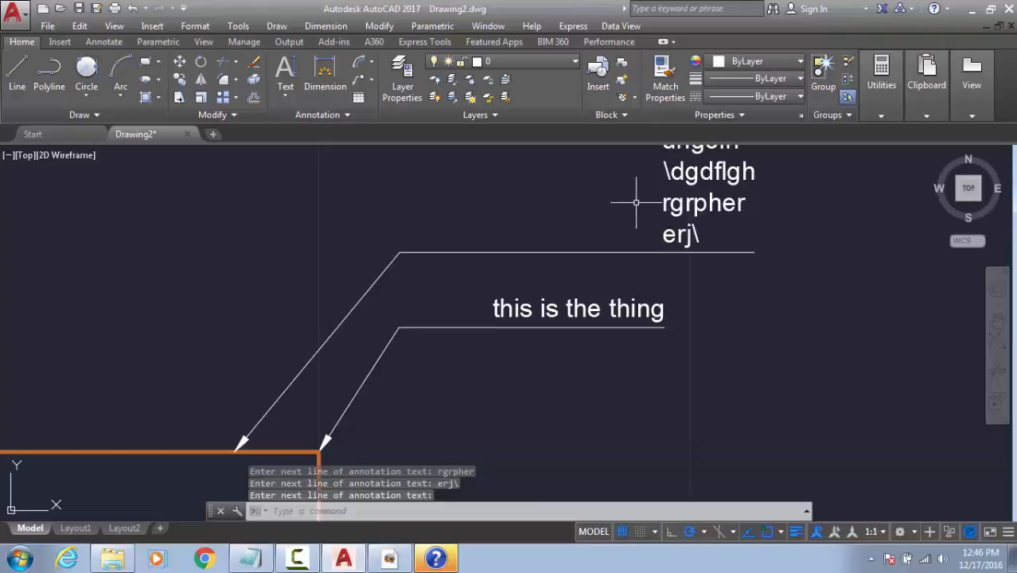
{"action": "scroll", "coordinate": [654, 205], "scroll_direction": "down", "scroll_amount": 3}
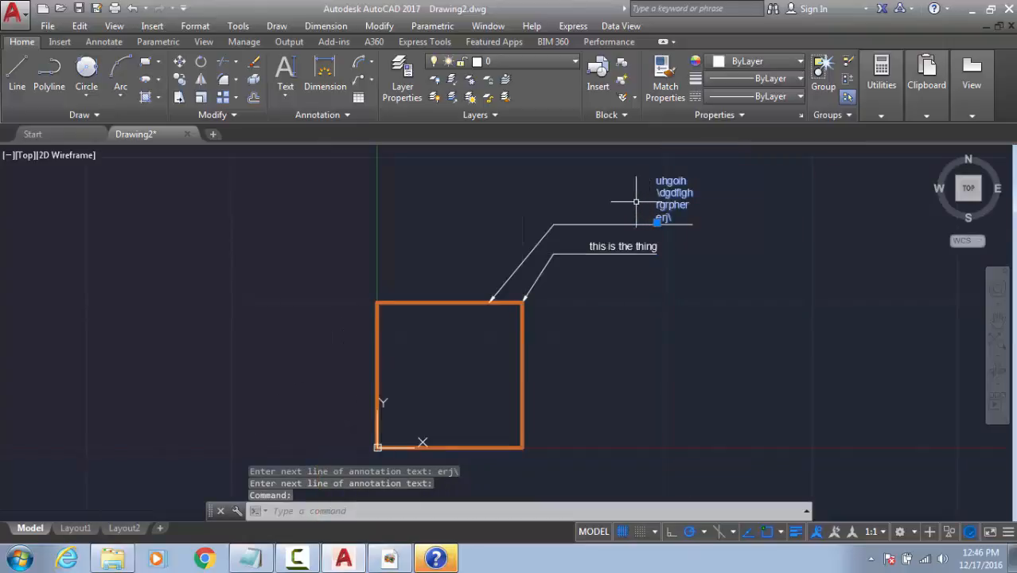
{"action": "scroll", "coordinate": [651, 208], "scroll_direction": "up", "scroll_amount": 2}
{"action": "key", "text": "Escape"}
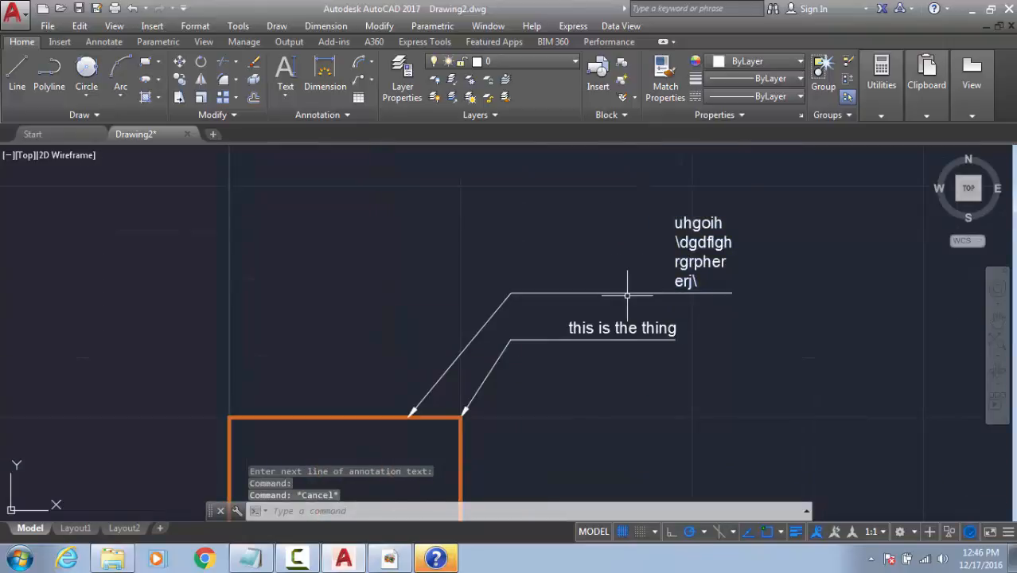
{"action": "key", "text": "Escape"}
Step: Try to draw a zigzag leader with many segments from the left part of the square's top edge, passing around the existing annotations
{"action": "middle_click_drag", "start_coordinate": [431, 210], "coordinate": [742, 183]}
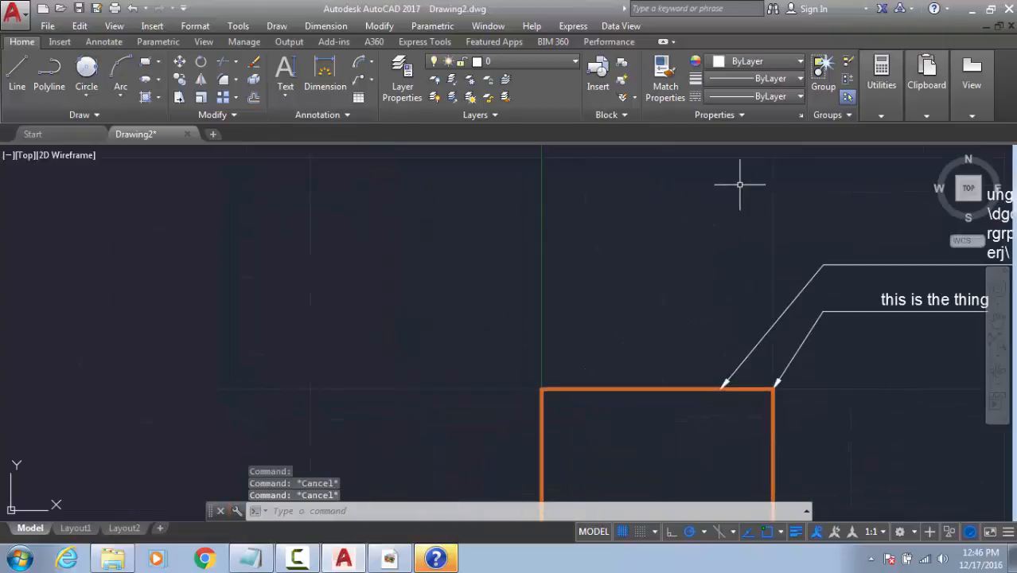
{"action": "key", "text": "Return"}
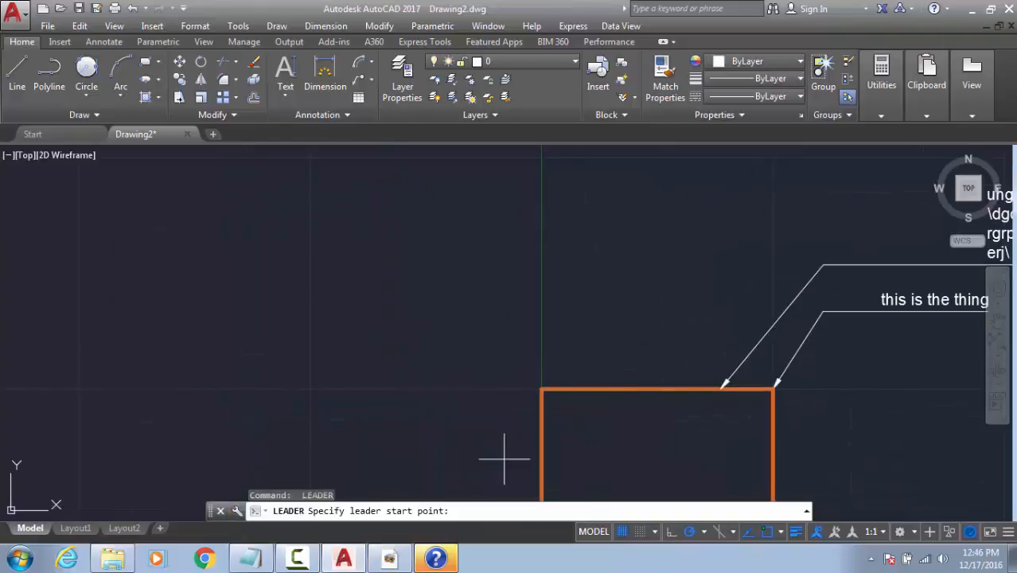
{"action": "left_click", "coordinate": [581, 388]}
{"action": "middle_click_drag", "start_coordinate": [620, 219], "coordinate": [353, 392]}
{"action": "left_click", "coordinate": [421, 315]}
{"action": "left_click", "coordinate": [752, 288]}
{"action": "left_click", "coordinate": [806, 213]}
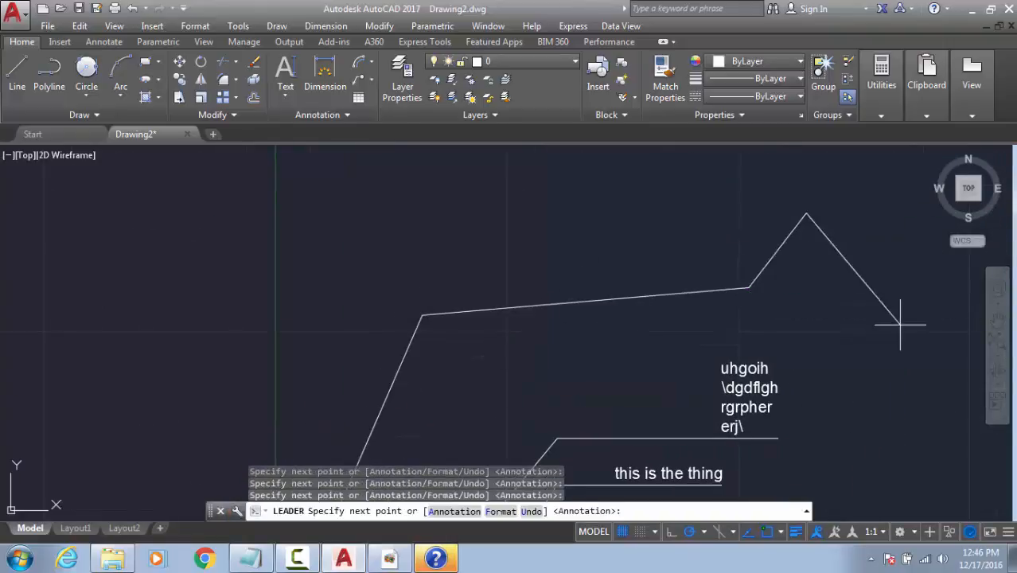
{"action": "left_click", "coordinate": [900, 325]}
{"action": "left_click", "coordinate": [899, 463]}
{"action": "left_click", "coordinate": [876, 516]}
{"action": "left_click", "coordinate": [839, 322]}
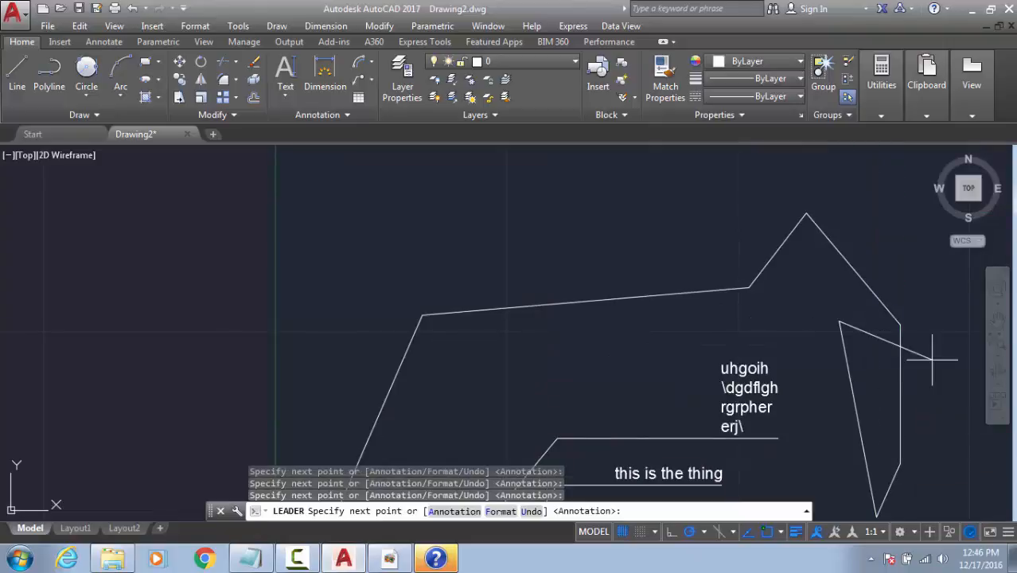
{"action": "key", "text": "Return"}
{"action": "scroll", "coordinate": [844, 426], "scroll_direction": "down", "scroll_amount": 5}
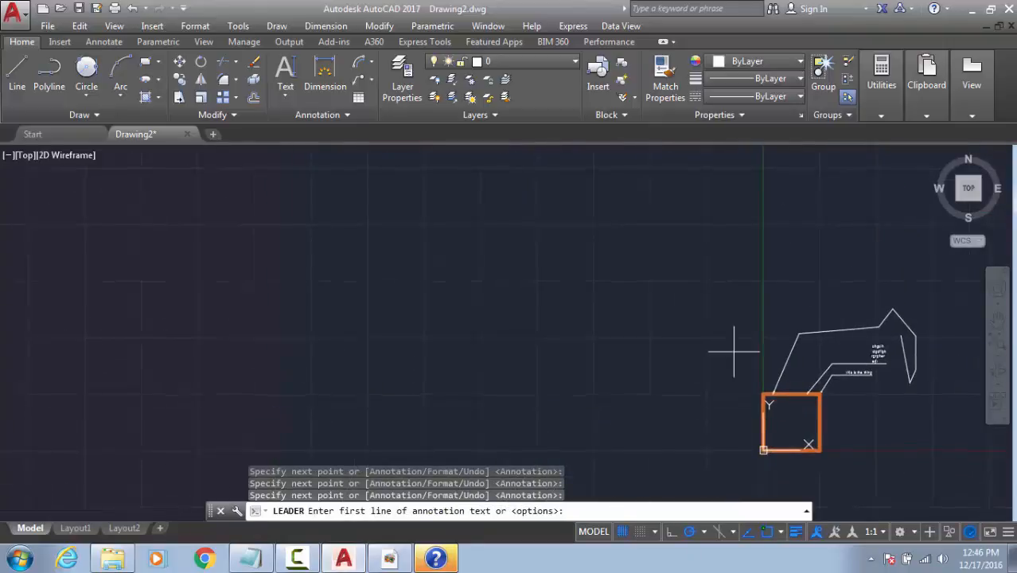
{"action": "scroll", "coordinate": [770, 402], "scroll_direction": "up", "scroll_amount": 5}
{"action": "key", "text": "Escape"}
Step: Draw a quick leader from the middle of the square's top edge, rising left to a horizontal segment, with the default text width 0
{"action": "key", "text": "Return"}
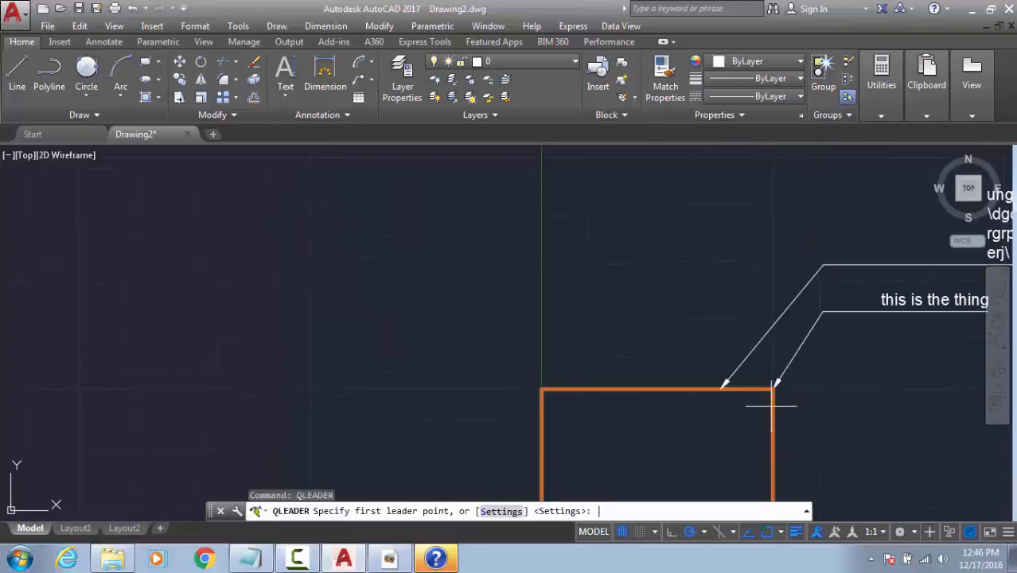
{"action": "left_click", "coordinate": [659, 388]}
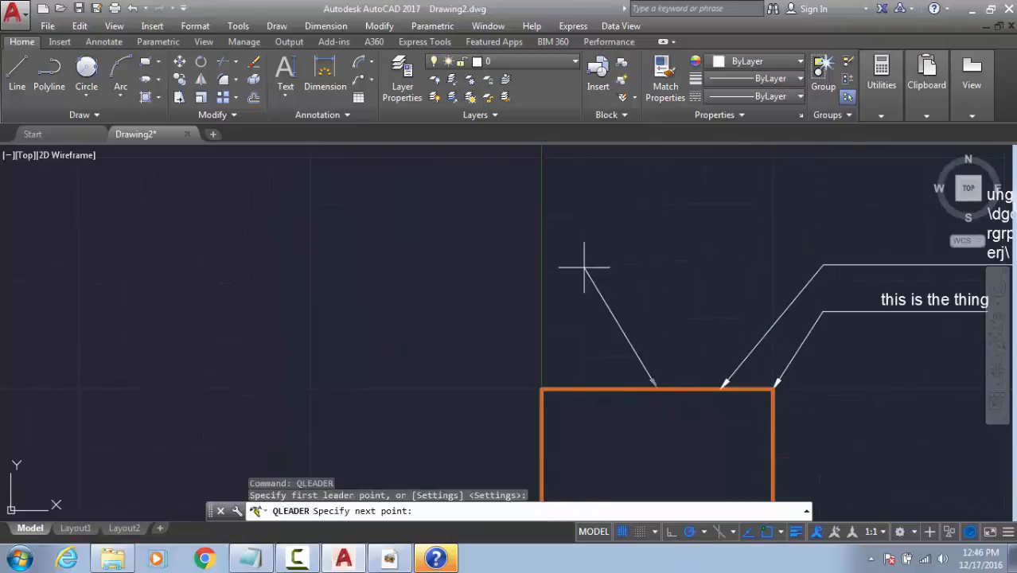
{"action": "left_click", "coordinate": [460, 267]}
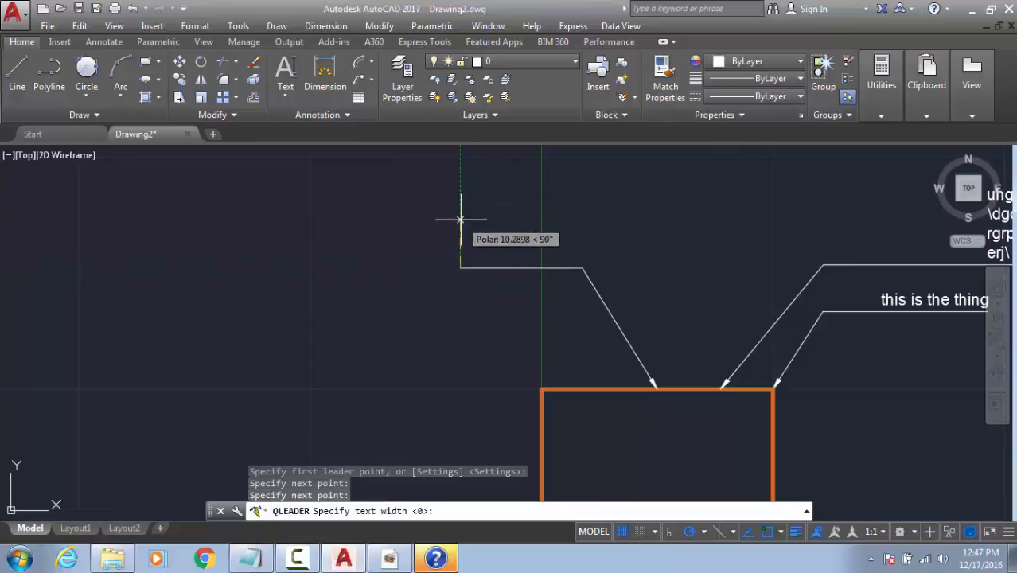
{"action": "key", "text": "Return"}
Step: Annotate the quick leader with the lines 'tihtfpohjhhf' and 'jkgblkdfgd', and select the annotation text
{"action": "type", "text": "ti"}
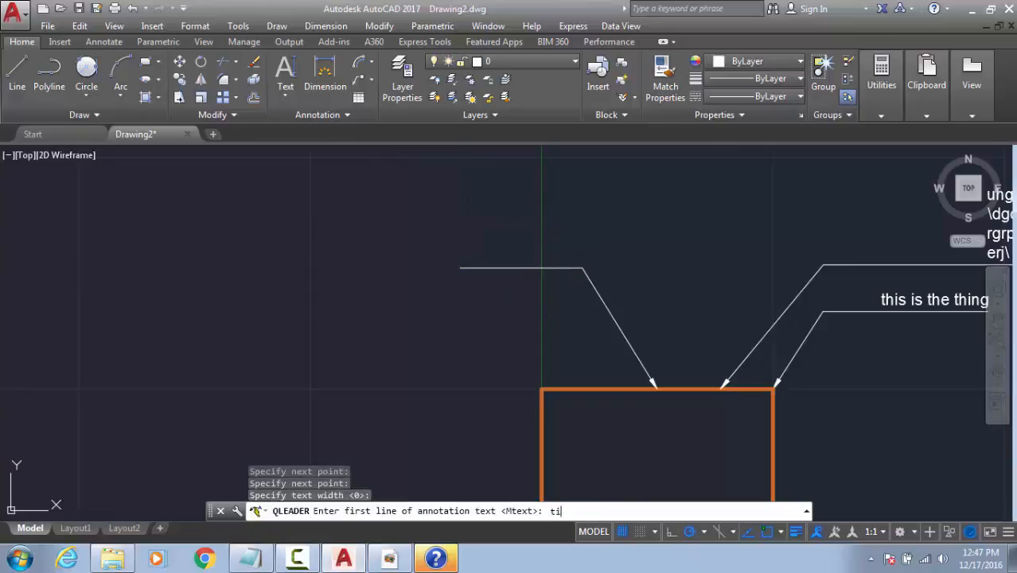
{"action": "type", "text": "htfpohjhhf"}
{"action": "key", "text": "Return"}
{"action": "type", "text": "jkg"}
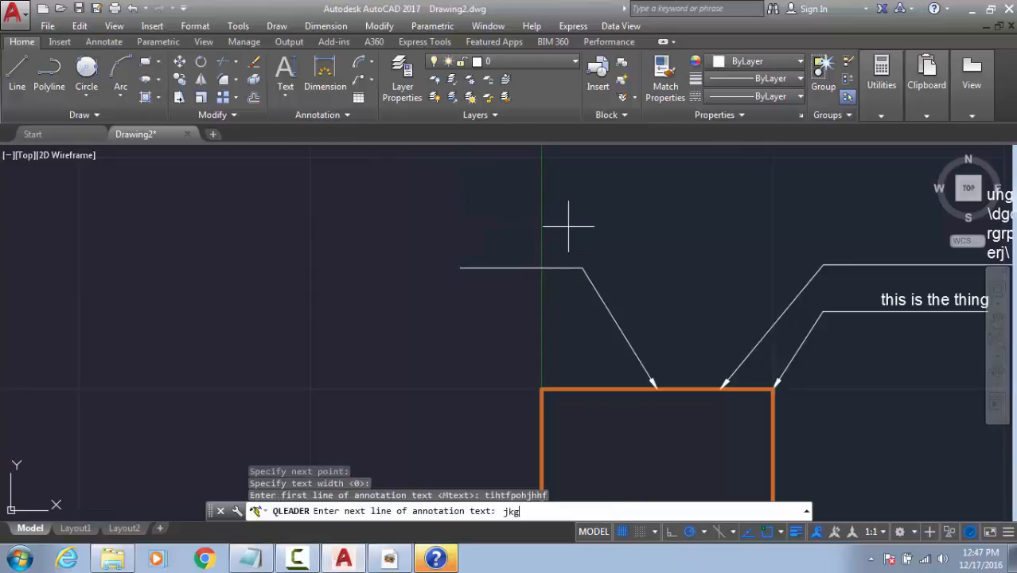
{"action": "type", "text": "blkdfgd"}
{"action": "key", "text": "Return"}
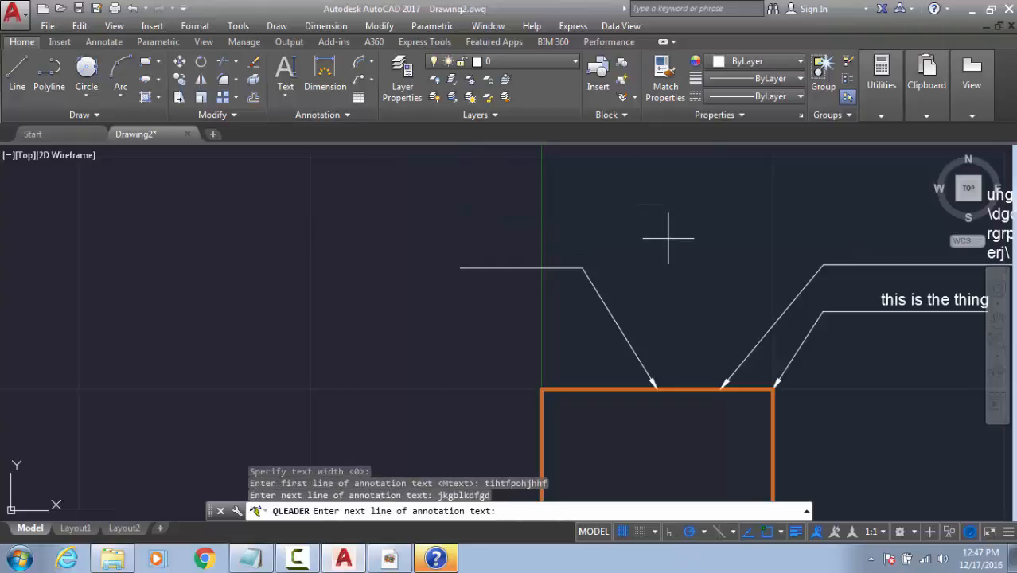
{"action": "key", "text": "Return"}
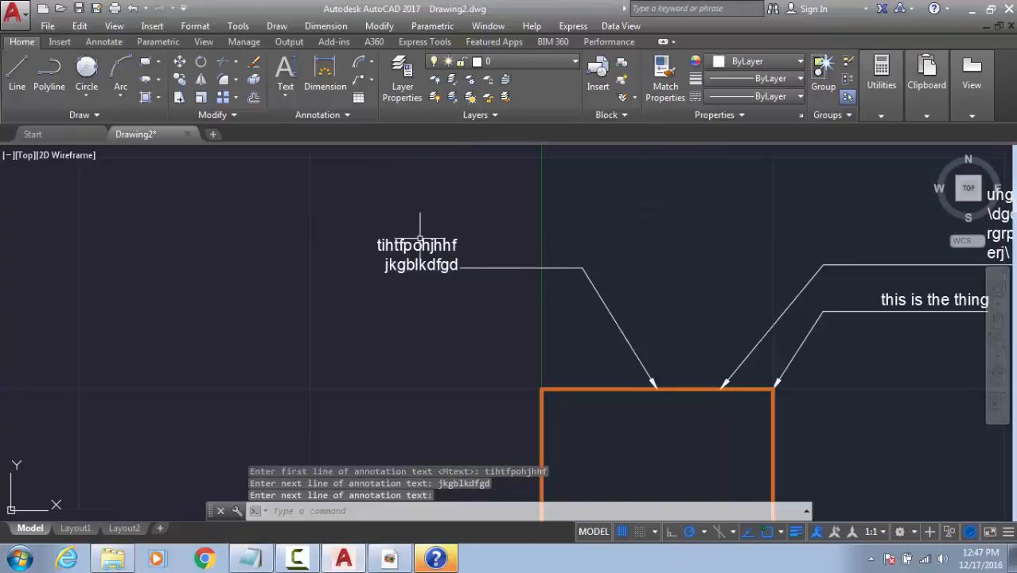
{"action": "left_click", "coordinate": [422, 244]}
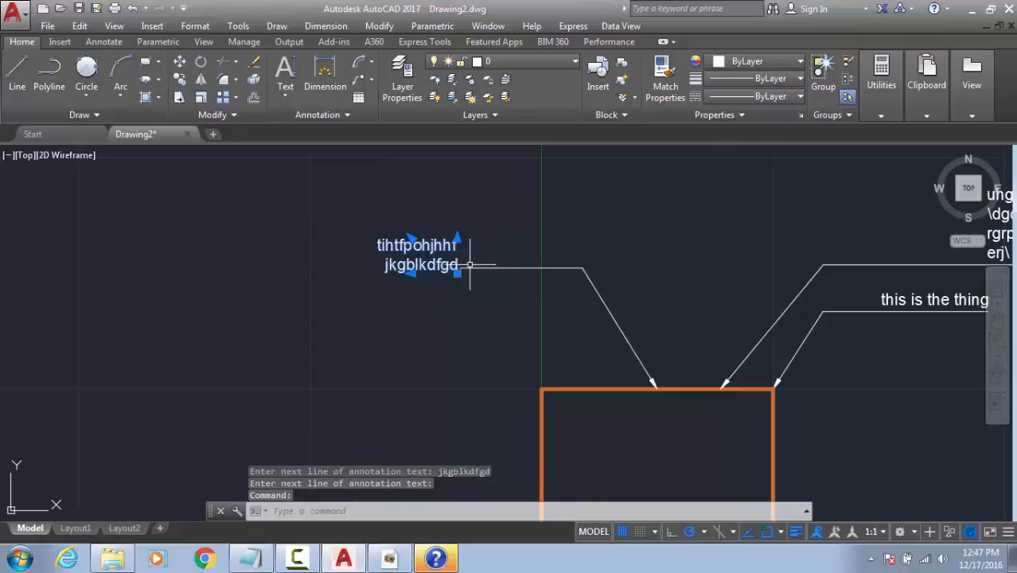
Step: Set the quick leader's maximum number of points to 2 in the leader settings
{"action": "key", "text": "Escape"}
{"action": "left_click", "coordinate": [517, 267]}
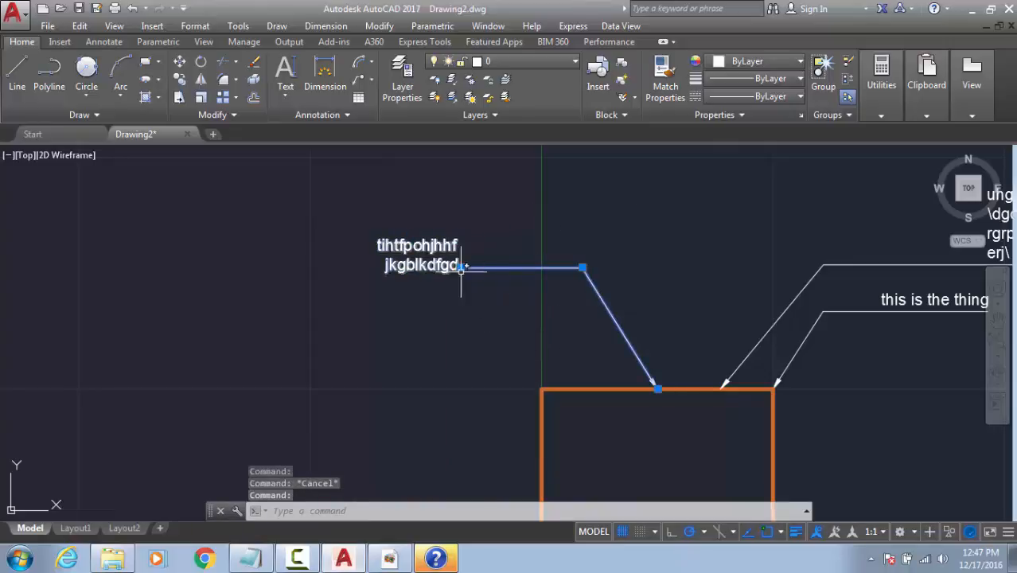
{"action": "key", "text": "Escape"}
{"action": "type", "text": "ql"}
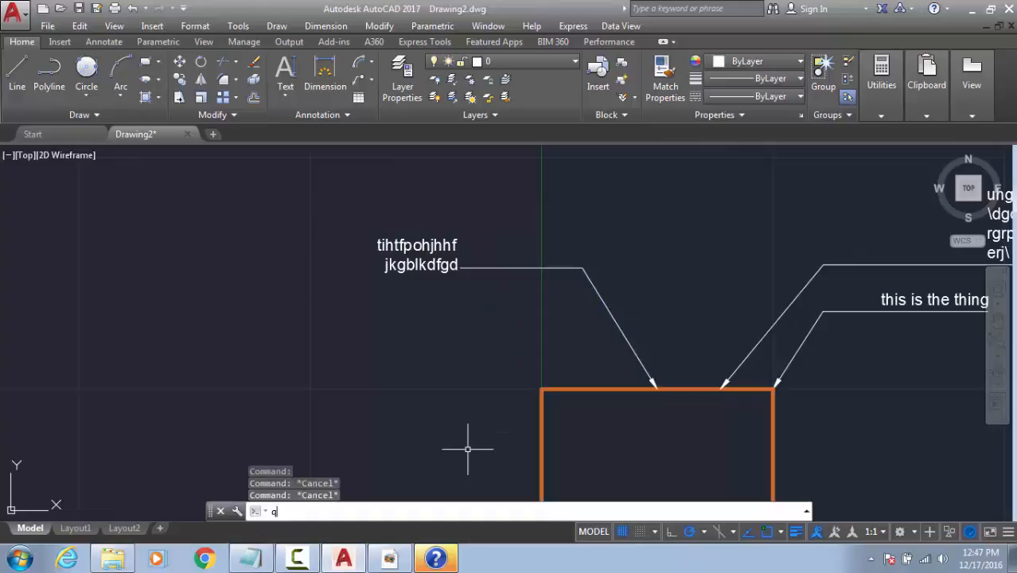
{"action": "key", "text": "Return"}
{"action": "left_click", "coordinate": [490, 516]}
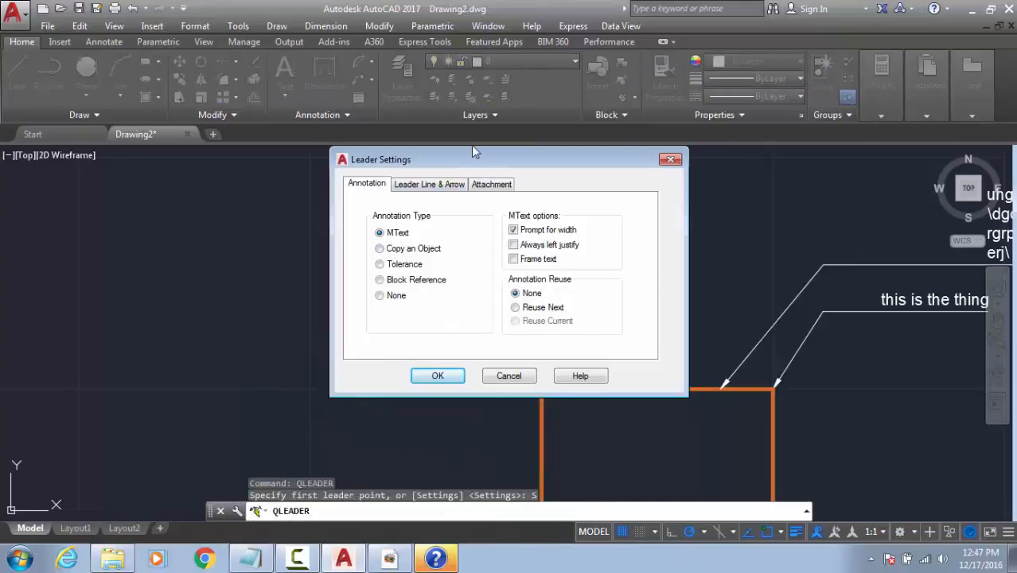
{"action": "left_click_drag", "start_coordinate": [474, 159], "coordinate": [660, 227]}
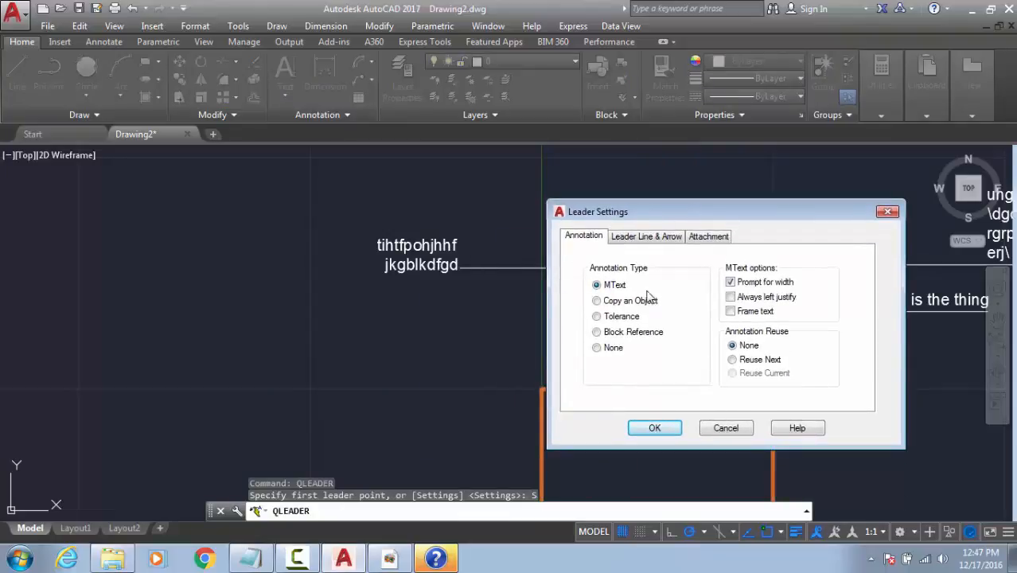
{"action": "left_click", "coordinate": [621, 242]}
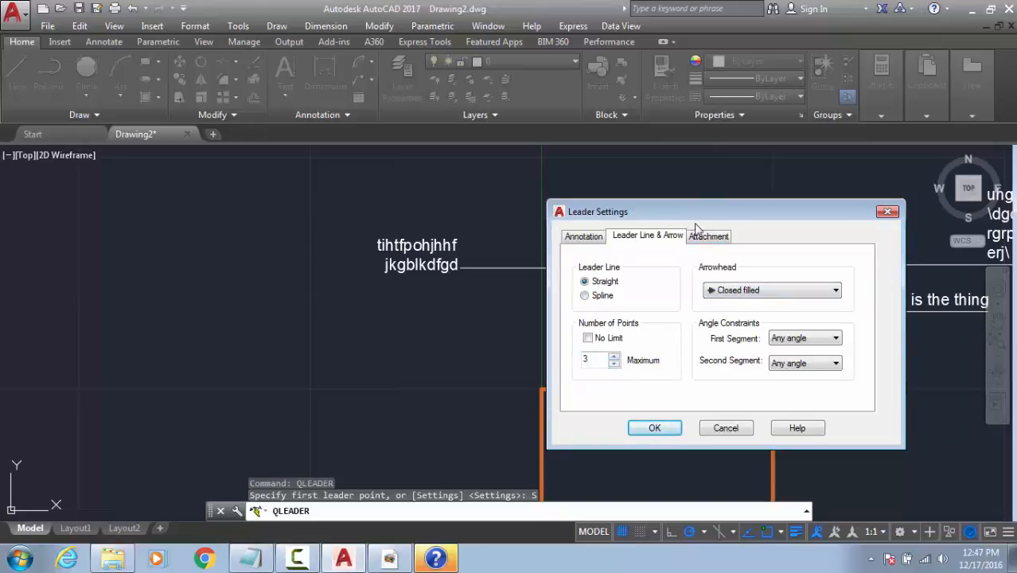
{"action": "left_click_drag", "start_coordinate": [824, 205], "coordinate": [967, 169]}
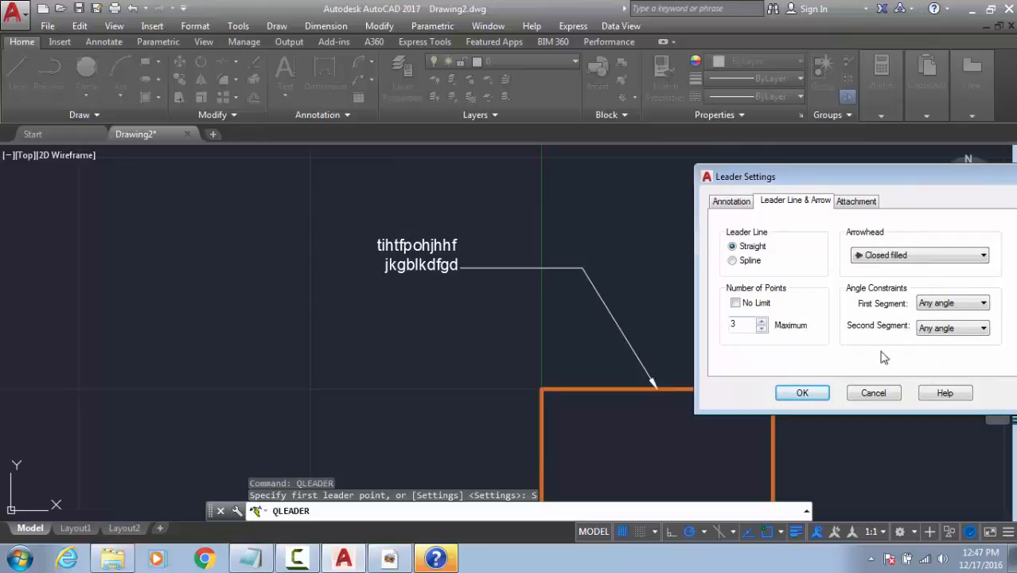
{"action": "left_click", "coordinate": [764, 329]}
{"action": "left_click", "coordinate": [802, 392]}
Step: Draw a two-point quick leader rising from the square's top edge, with default text width and the annotation 'ghghgfhfgh'
{"action": "left_click", "coordinate": [691, 387]}
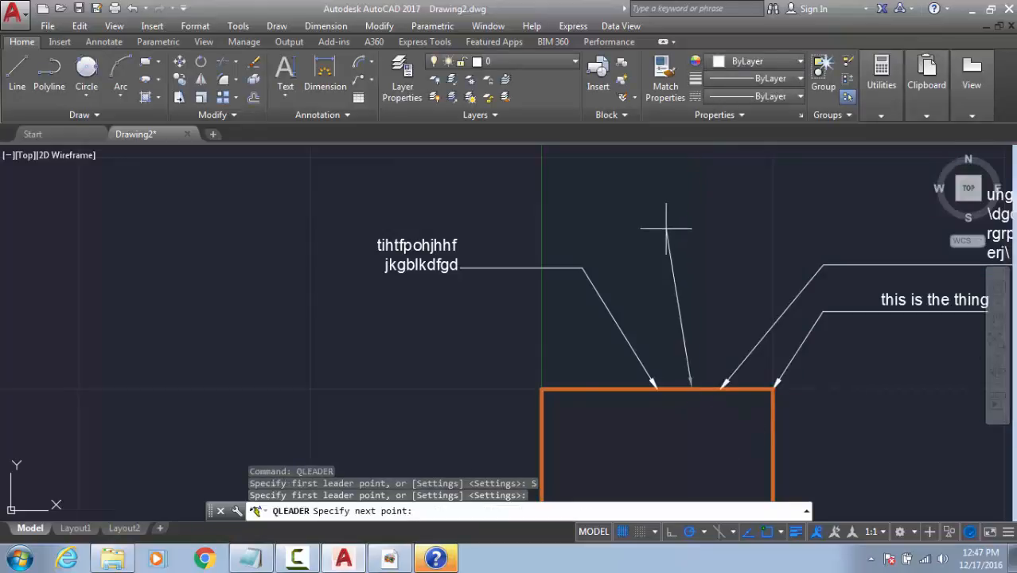
{"action": "left_click", "coordinate": [665, 221]}
{"action": "key", "text": "Return"}
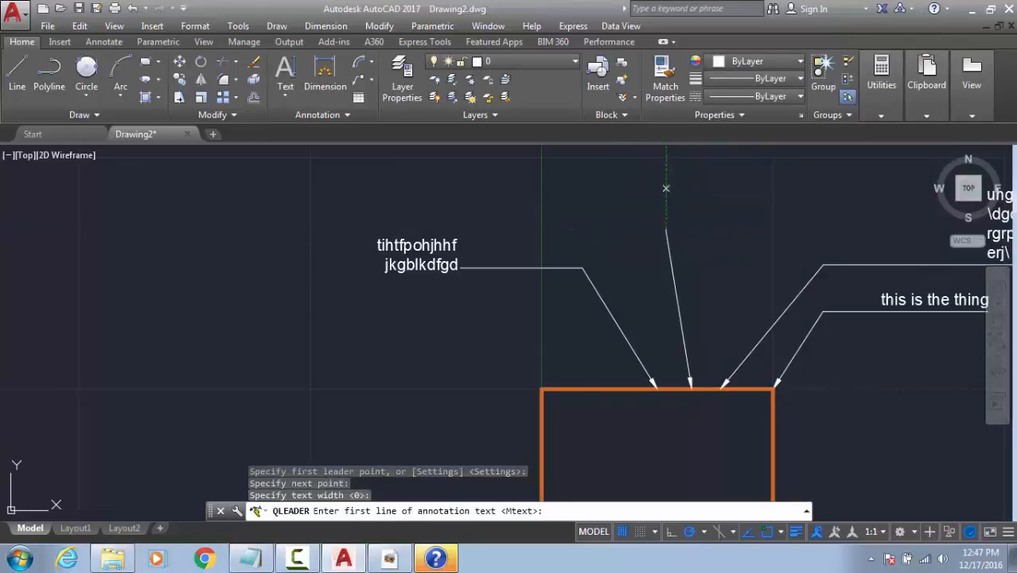
{"action": "type", "text": "ghghgfhfgh"}
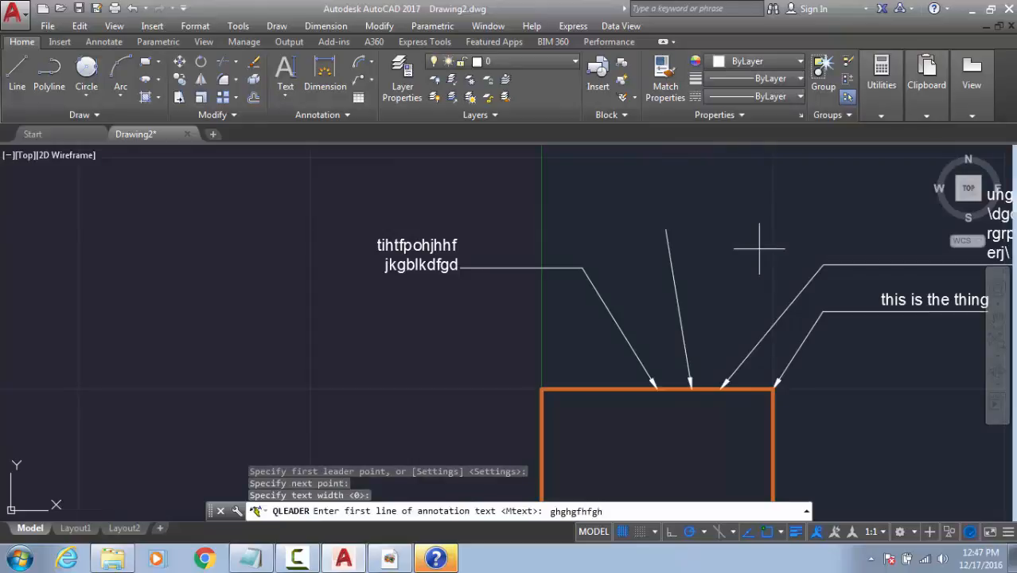
{"action": "key", "text": "Return"}
{"action": "key", "text": "Return"}
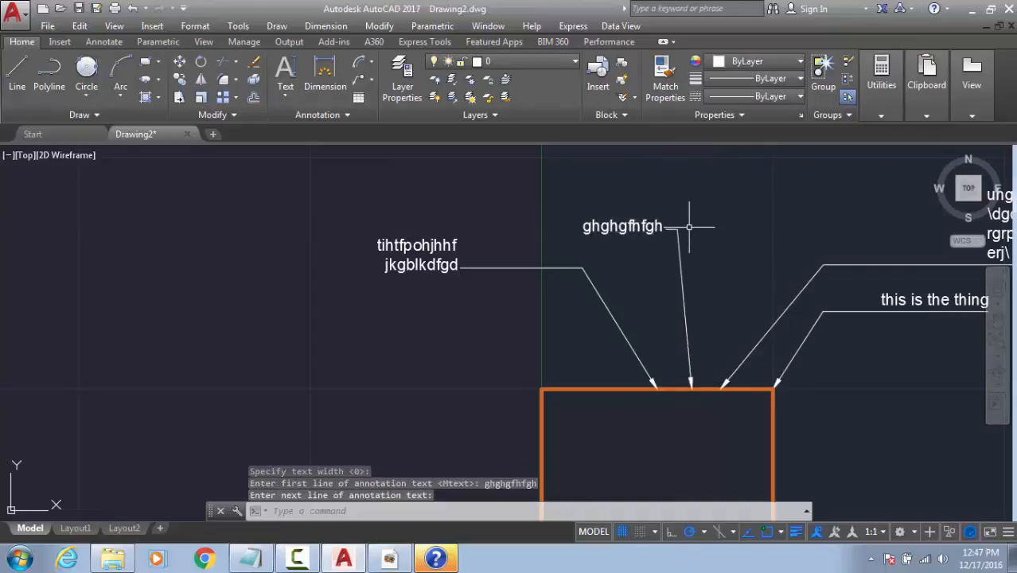
Step: Review the annotation, leader line and arrow, and attachment options in the quick leader settings, and leave them without changes
{"action": "scroll", "coordinate": [716, 220], "scroll_direction": "up", "scroll_amount": 5}
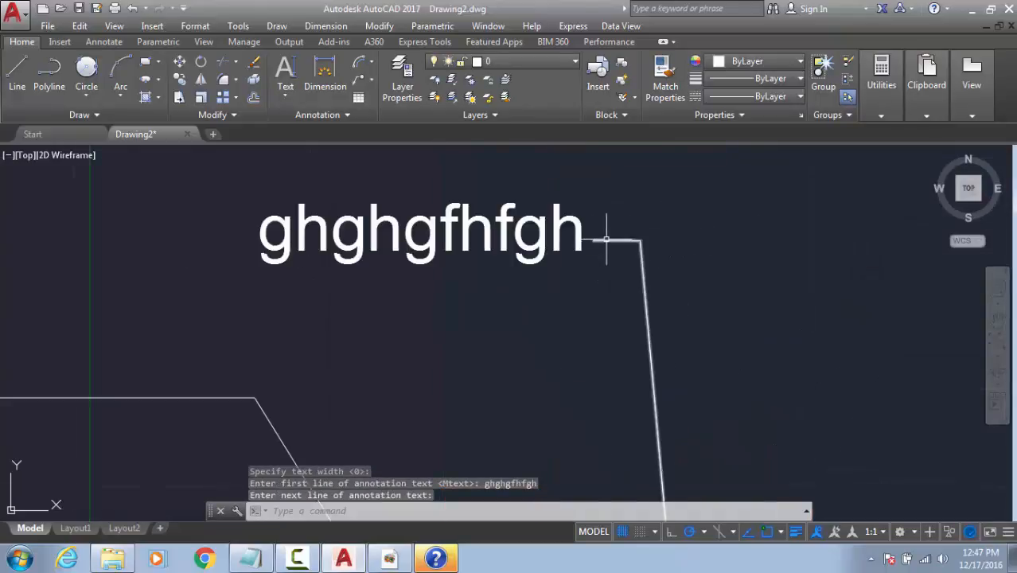
{"action": "key", "text": "Escape"}
{"action": "key", "text": "Return"}
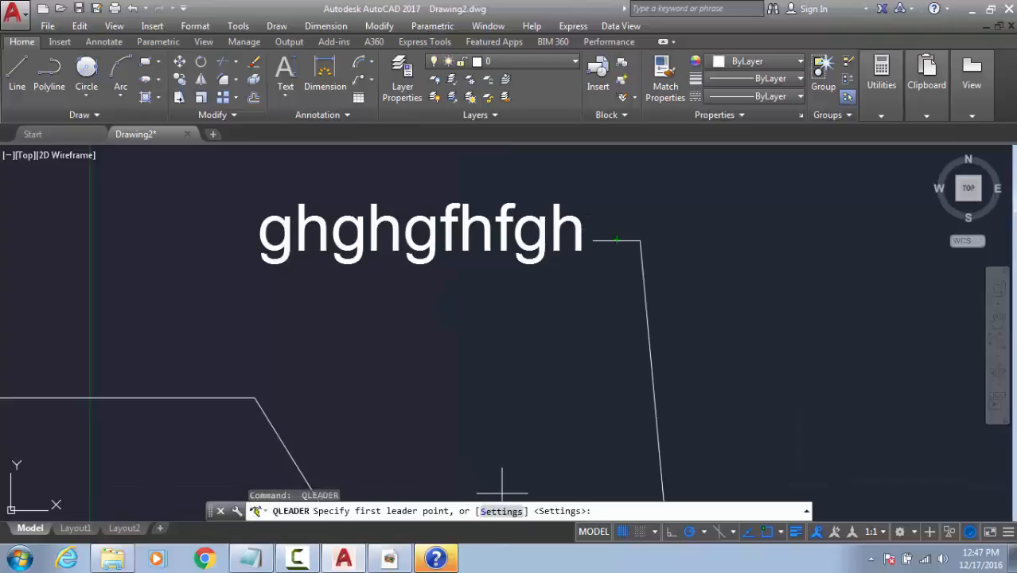
{"action": "left_click", "coordinate": [501, 511]}
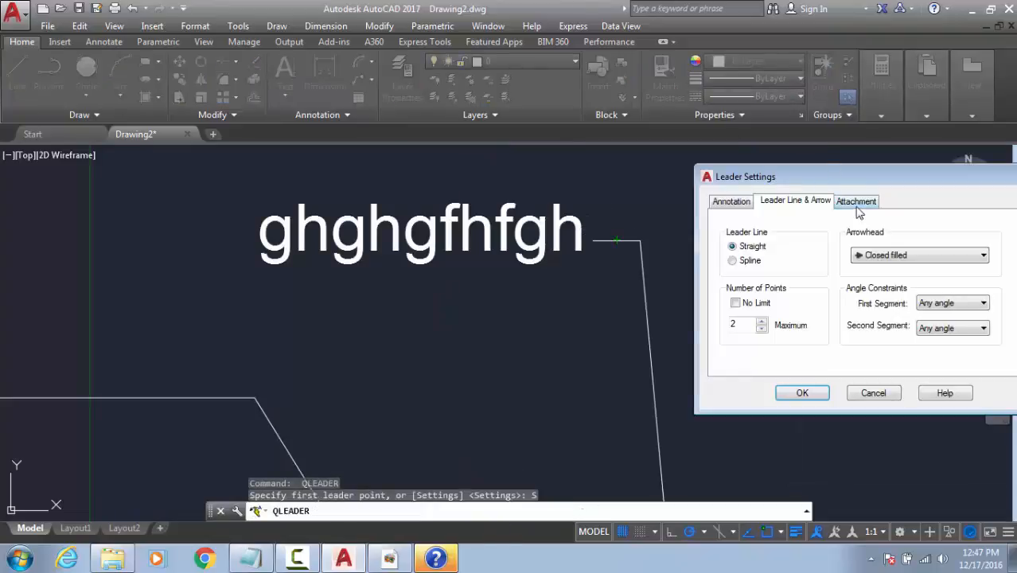
{"action": "left_click_drag", "start_coordinate": [908, 175], "coordinate": [596, 163]}
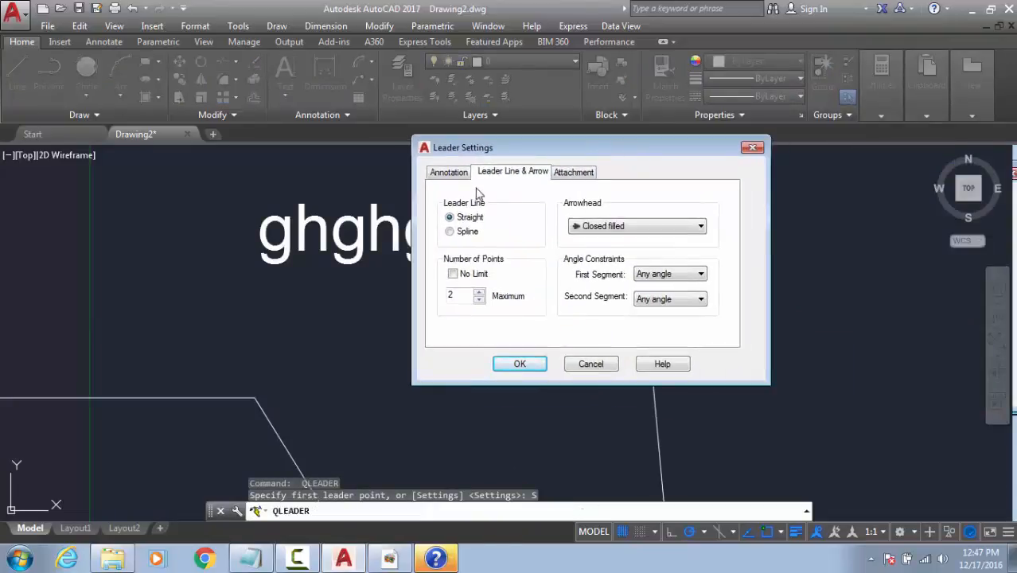
{"action": "left_click", "coordinate": [448, 175]}
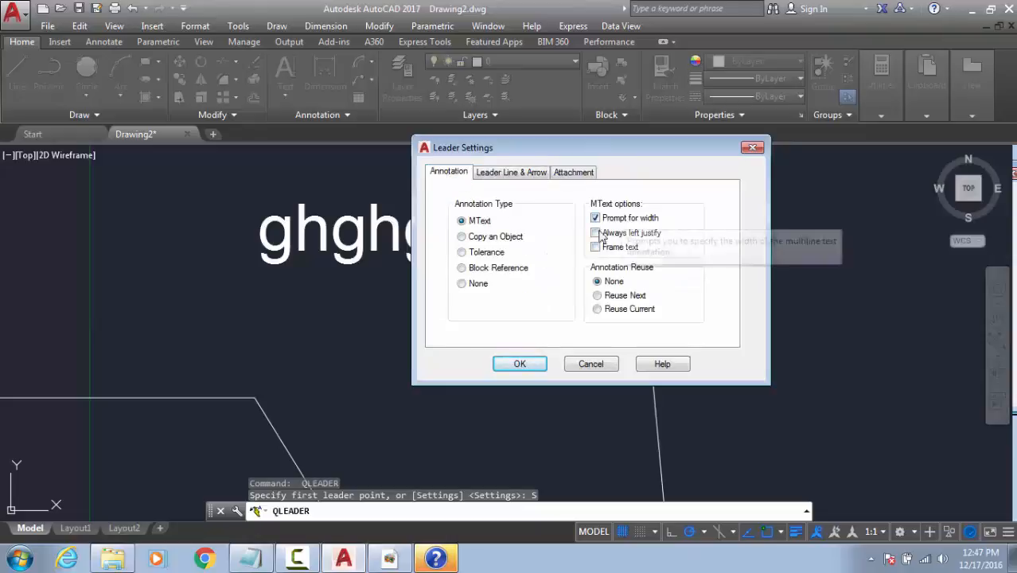
{"action": "left_click", "coordinate": [546, 177]}
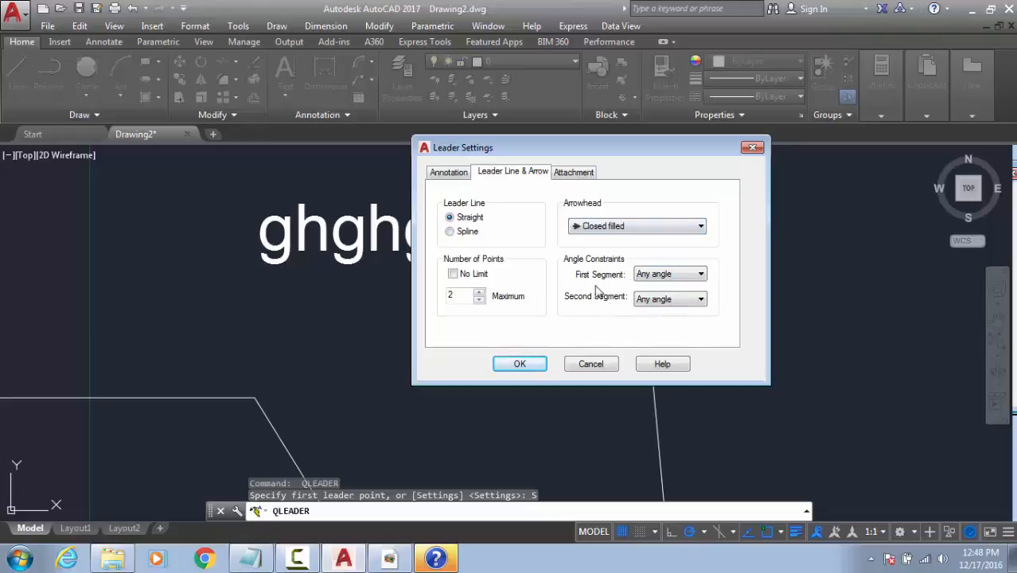
{"action": "left_click", "coordinate": [447, 176]}
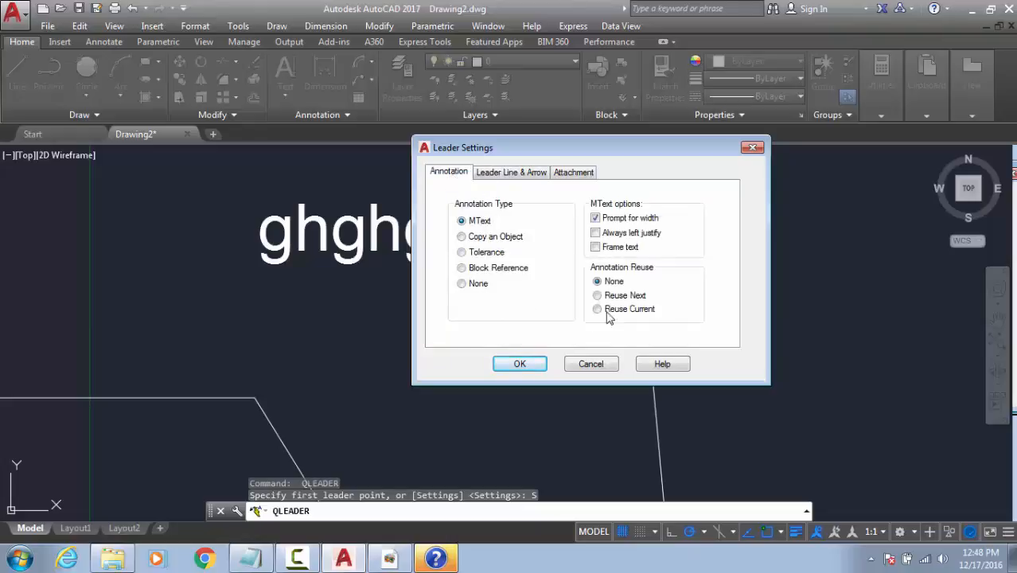
{"action": "left_click", "coordinate": [571, 174]}
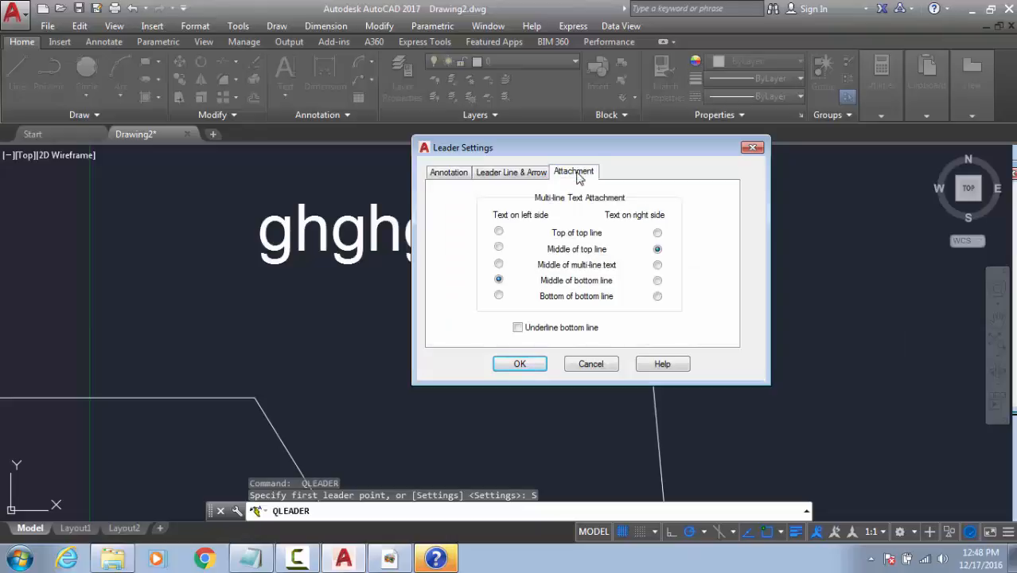
{"action": "left_click", "coordinate": [590, 363]}
Step: Examine the properties of the 'ghghgfhfgh' leader, including its lines and arrows, text and fit settings
{"action": "left_click", "coordinate": [681, 330]}
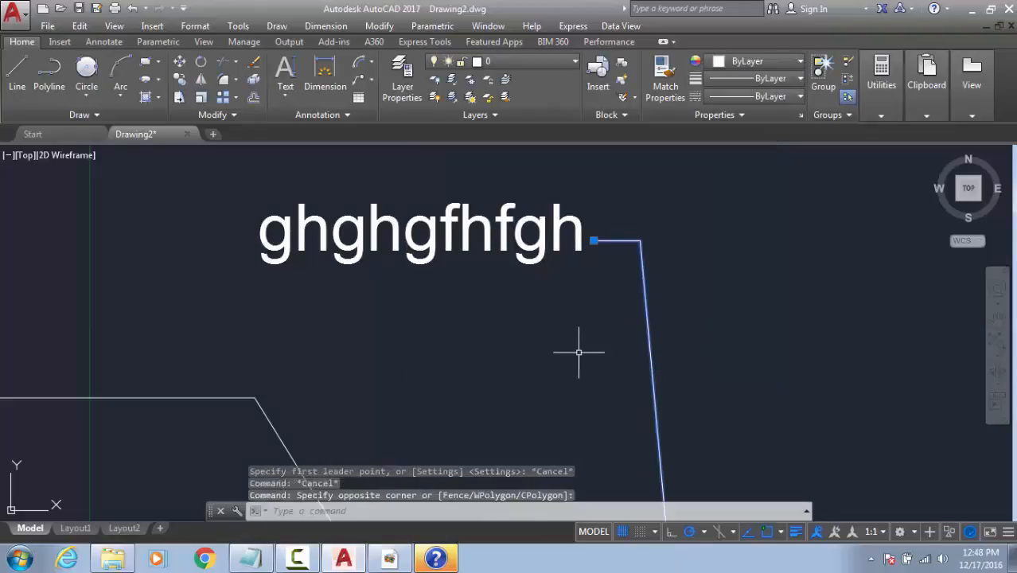
{"action": "type", "text": "mo"}
{"action": "key", "text": "Return"}
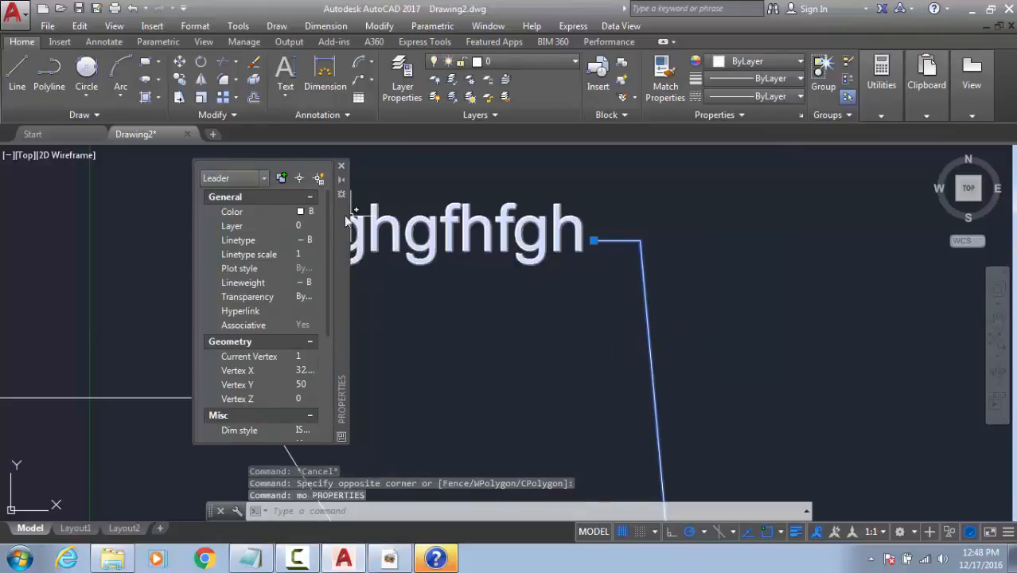
{"action": "scroll", "coordinate": [333, 246], "scroll_direction": "down", "scroll_amount": 4}
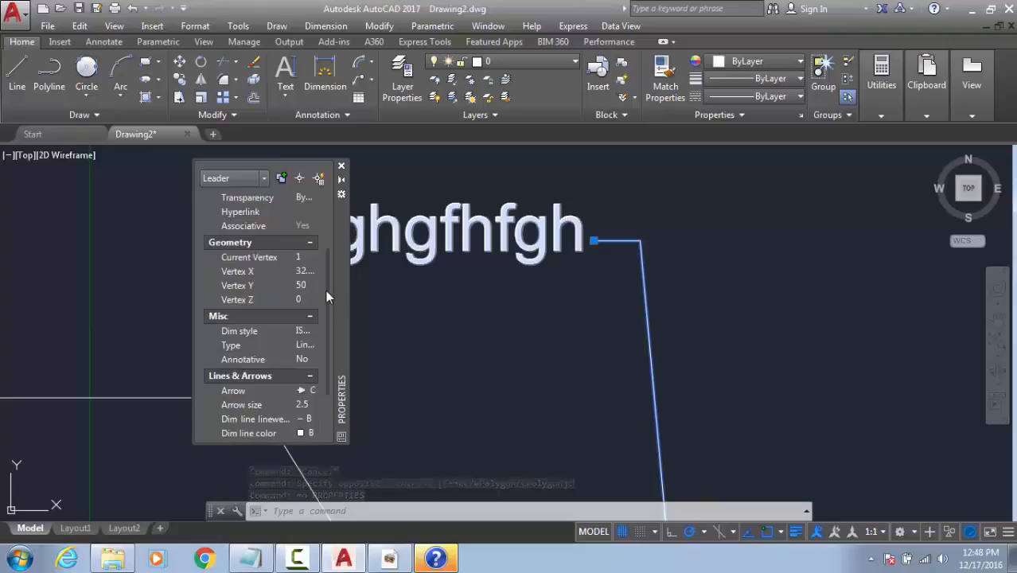
{"action": "scroll", "coordinate": [325, 278], "scroll_direction": "up", "scroll_amount": 1}
{"action": "left_click_drag", "start_coordinate": [326, 266], "coordinate": [346, 334]}
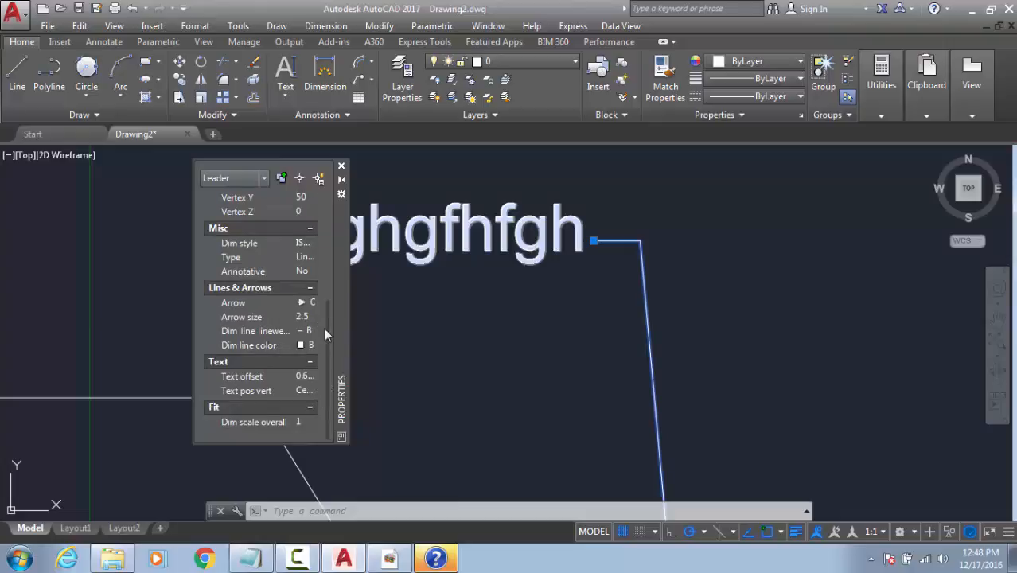
{"action": "left_click_drag", "start_coordinate": [325, 328], "coordinate": [318, 183]}
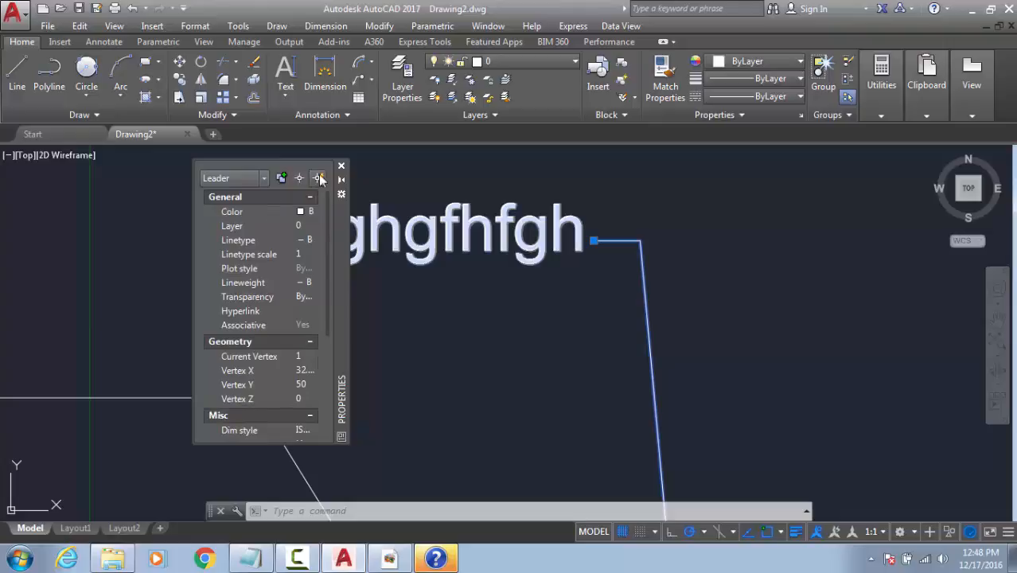
{"action": "left_click", "coordinate": [341, 170]}
{"action": "key", "text": "Escape"}
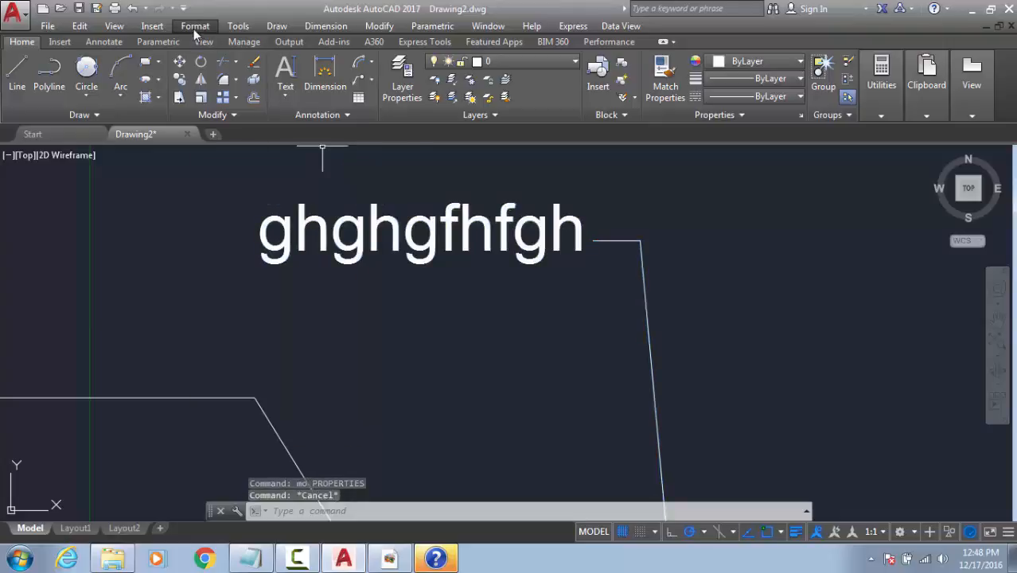
{"action": "left_click", "coordinate": [195, 25]}
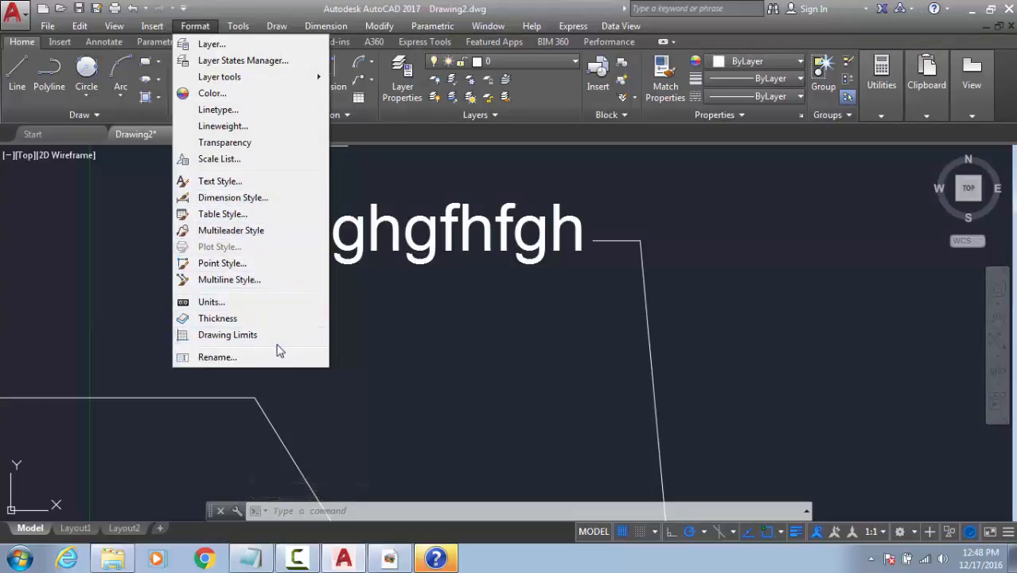
{"action": "left_click", "coordinate": [666, 221]}
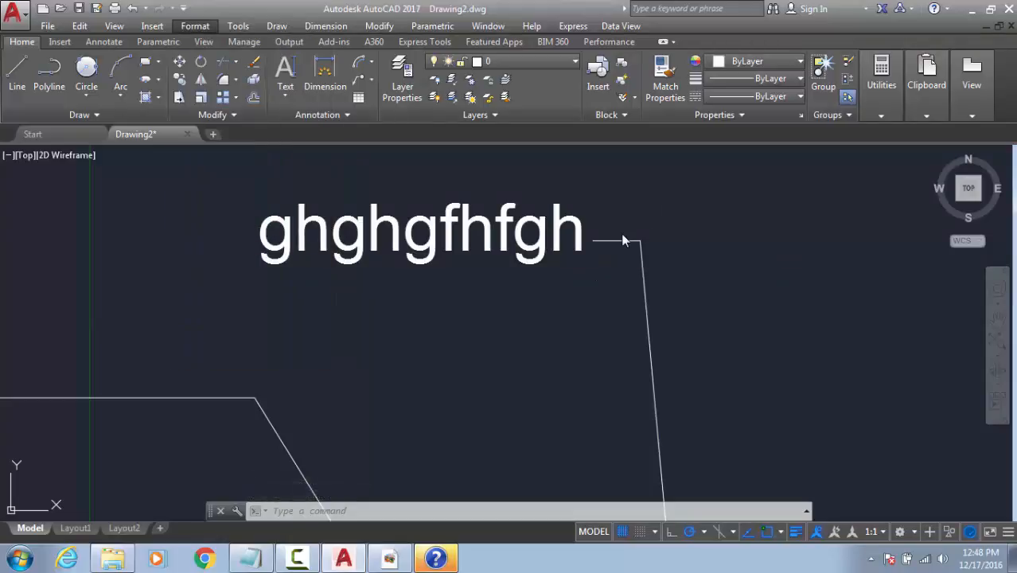
{"action": "left_click", "coordinate": [623, 240]}
{"action": "key", "text": "Escape"}
{"action": "left_click", "coordinate": [598, 251]}
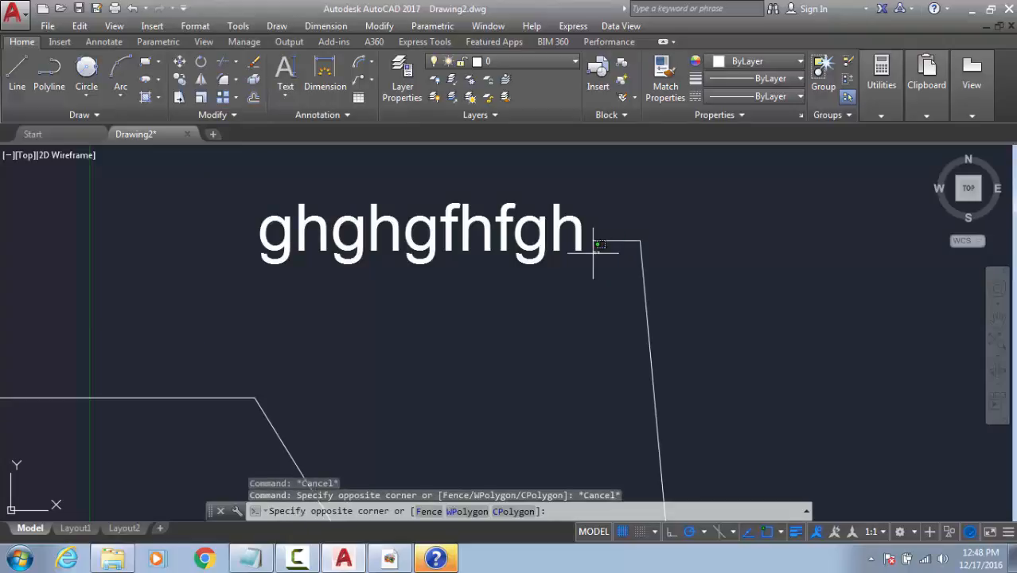
{"action": "left_click", "coordinate": [625, 178]}
{"action": "left_click", "coordinate": [631, 202]}
{"action": "left_click", "coordinate": [599, 258]}
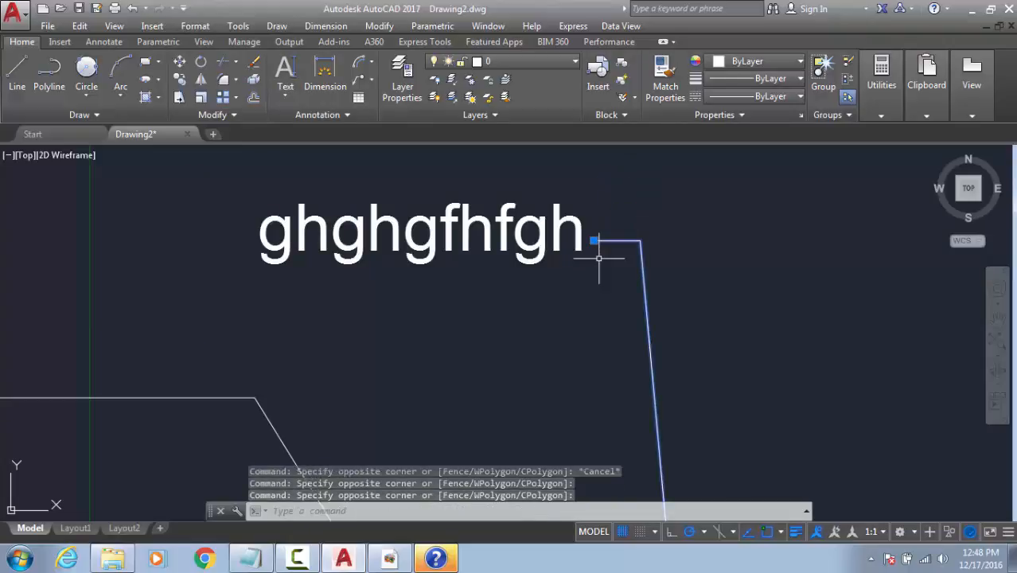
{"action": "key", "text": "Escape"}
{"action": "key", "text": "Escape"}
{"action": "key", "text": "Escape"}
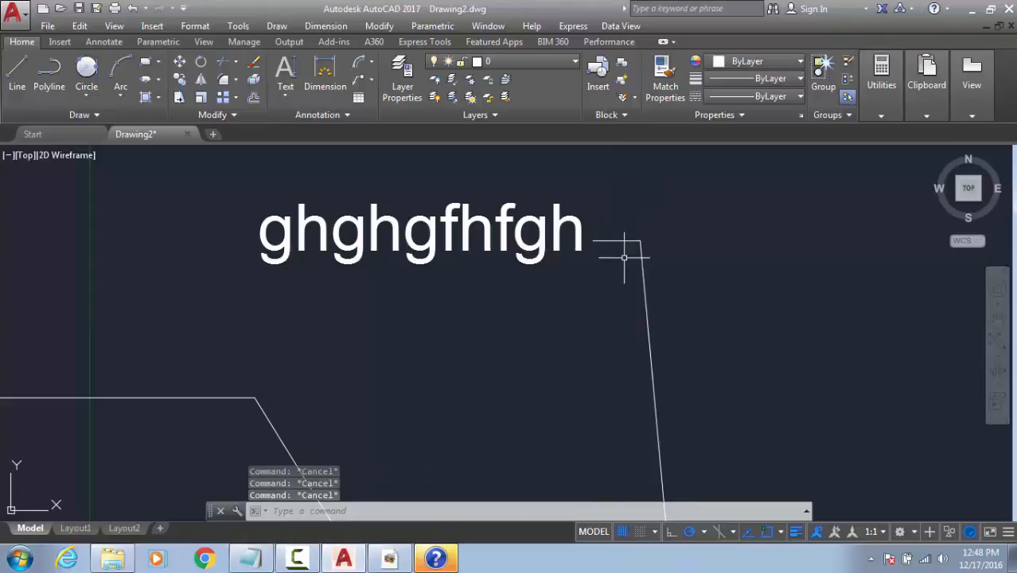
Step: View the title page of AUTOCAD BASIC.pdf in Adobe Acrobat and return to the AutoCAD drawing
{"action": "left_click", "coordinate": [400, 564]}
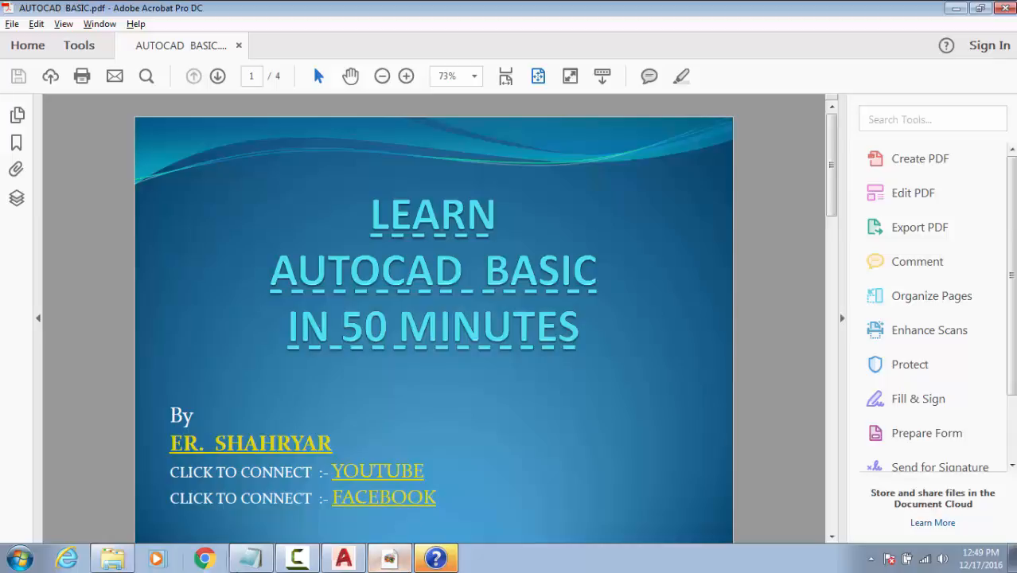
{"action": "left_click", "coordinate": [411, 558]}
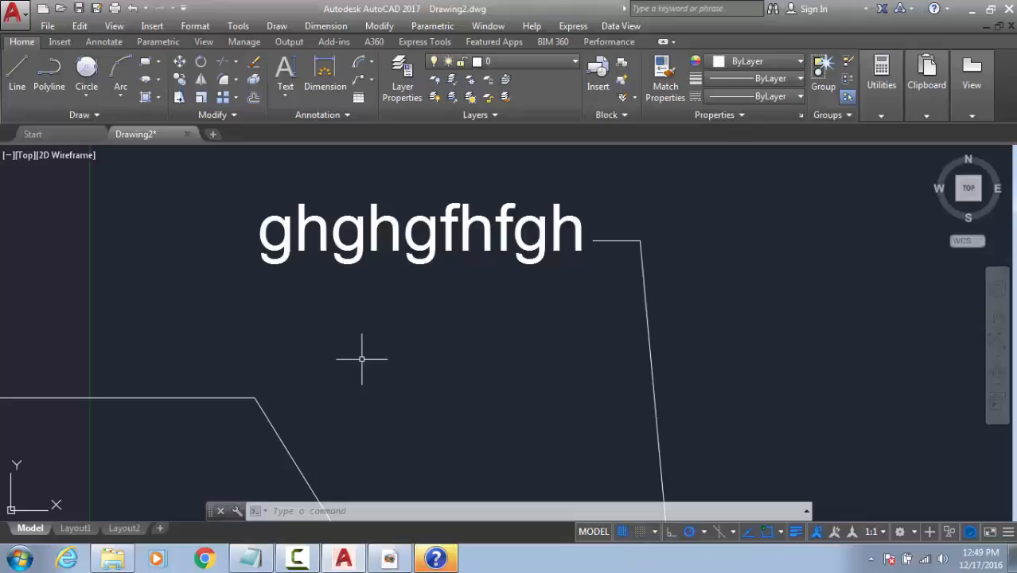
Step: Draw a freehand rectangle in the empty space above the leader annotations
{"action": "key", "text": "Escape"}
{"action": "type", "text": "rec"}
{"action": "key", "text": "Return"}
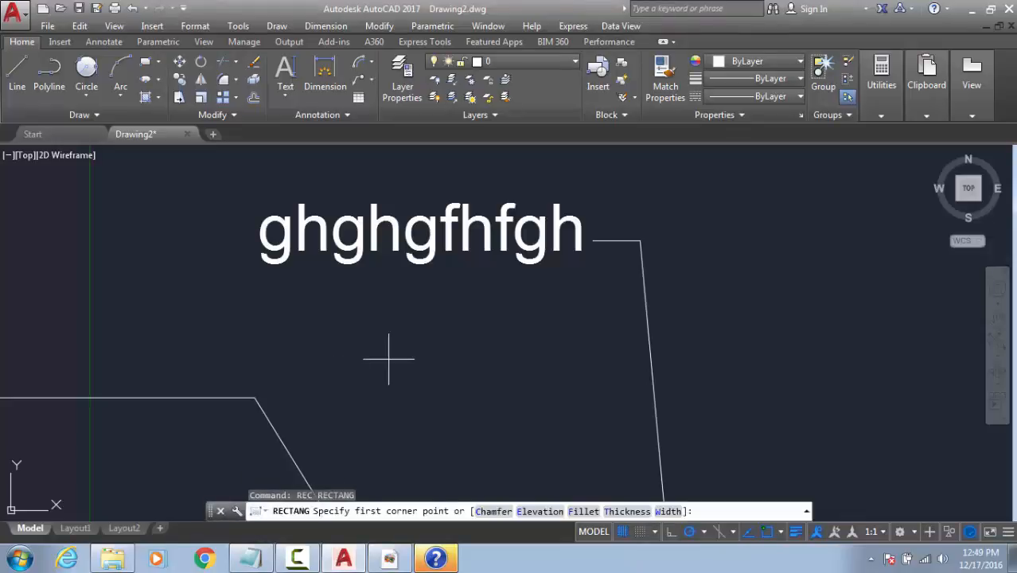
{"action": "scroll", "coordinate": [567, 342], "scroll_direction": "down", "scroll_amount": 4}
{"action": "middle_click_drag", "start_coordinate": [567, 342], "coordinate": [466, 329]}
{"action": "left_click", "coordinate": [466, 329]}
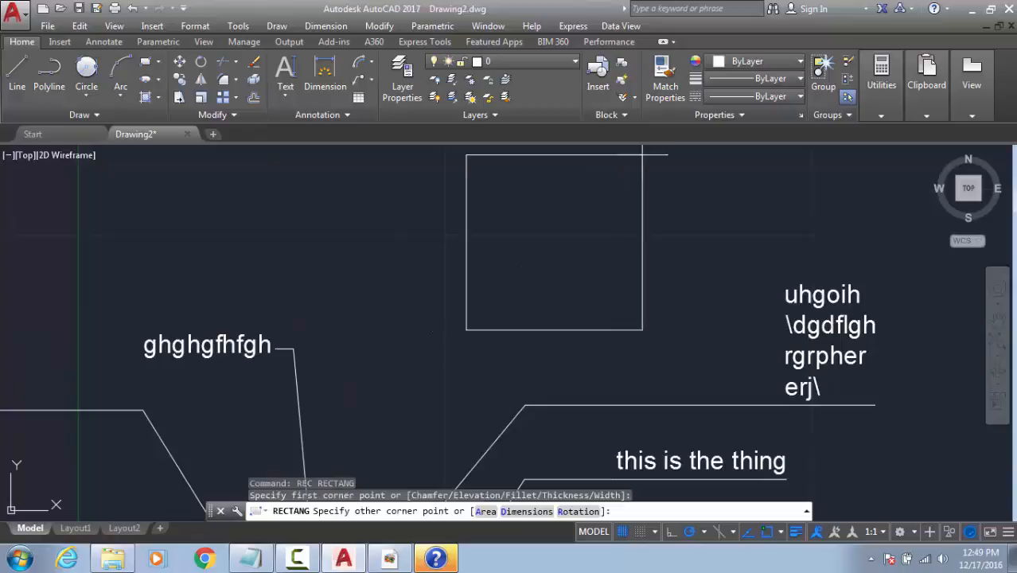
{"action": "left_click", "coordinate": [687, 162]}
Step: Draw a rectangle 20 long and 100 wide by dimensions in the empty space beside the freehand rectangle
{"action": "middle_click_drag", "start_coordinate": [521, 261], "coordinate": [7, 392]}
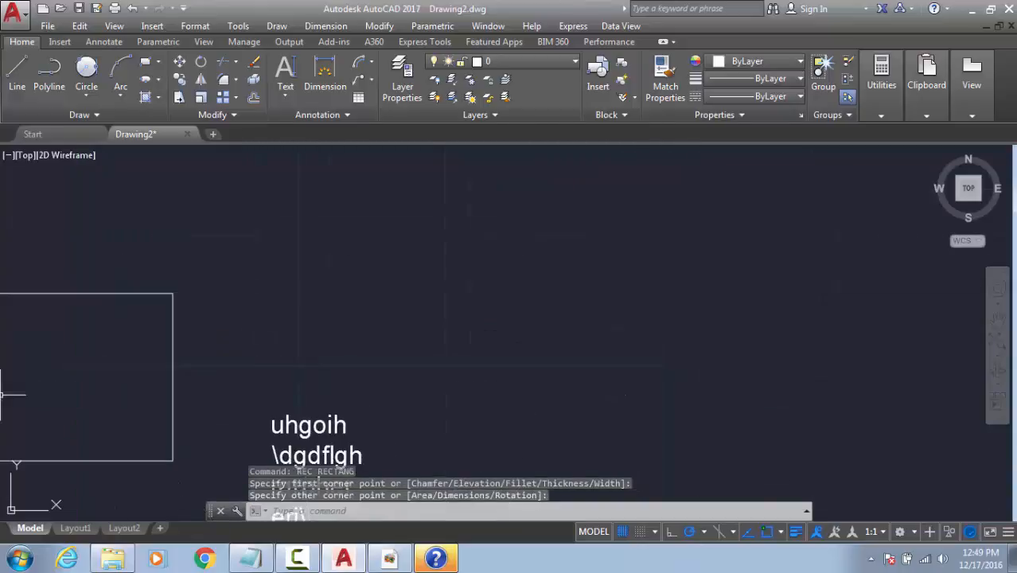
{"action": "key", "text": "Return"}
{"action": "left_click", "coordinate": [550, 373]}
{"action": "type", "text": "d"}
{"action": "key", "text": "Return"}
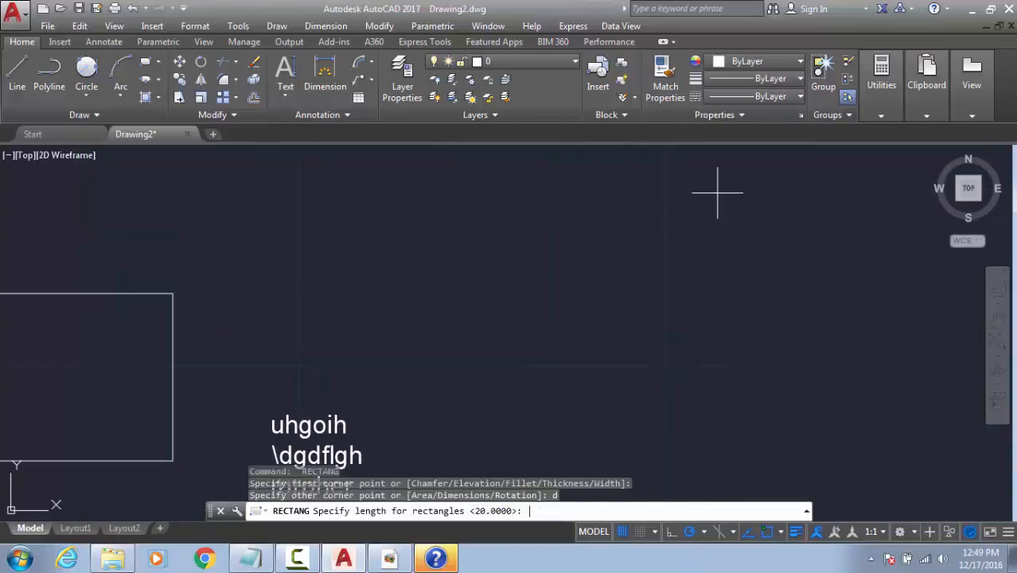
{"action": "key", "text": "Return"}
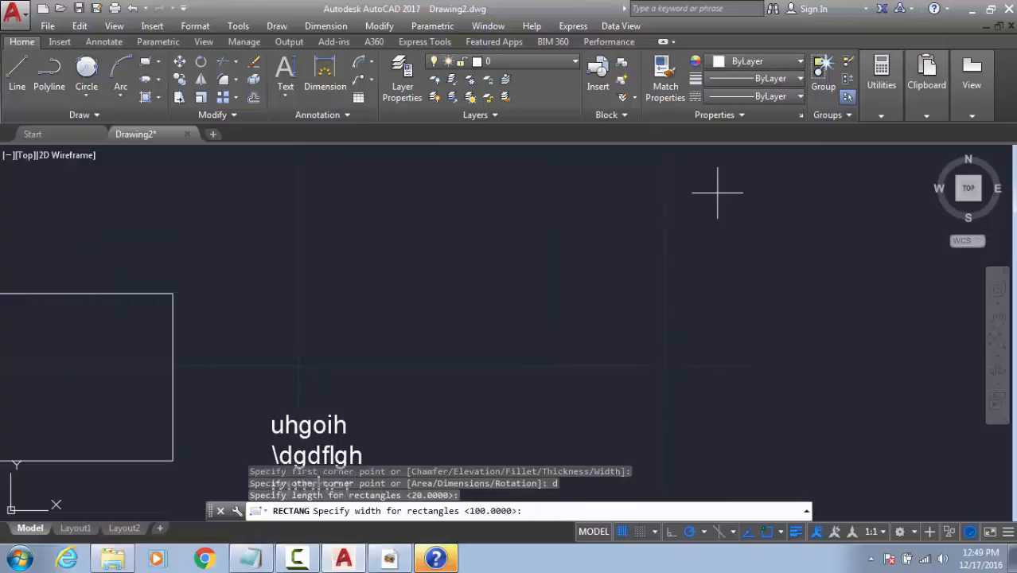
{"action": "key", "text": "Return"}
{"action": "left_click", "coordinate": [846, 290]}
{"action": "scroll", "coordinate": [775, 270], "scroll_direction": "down", "scroll_amount": 4}
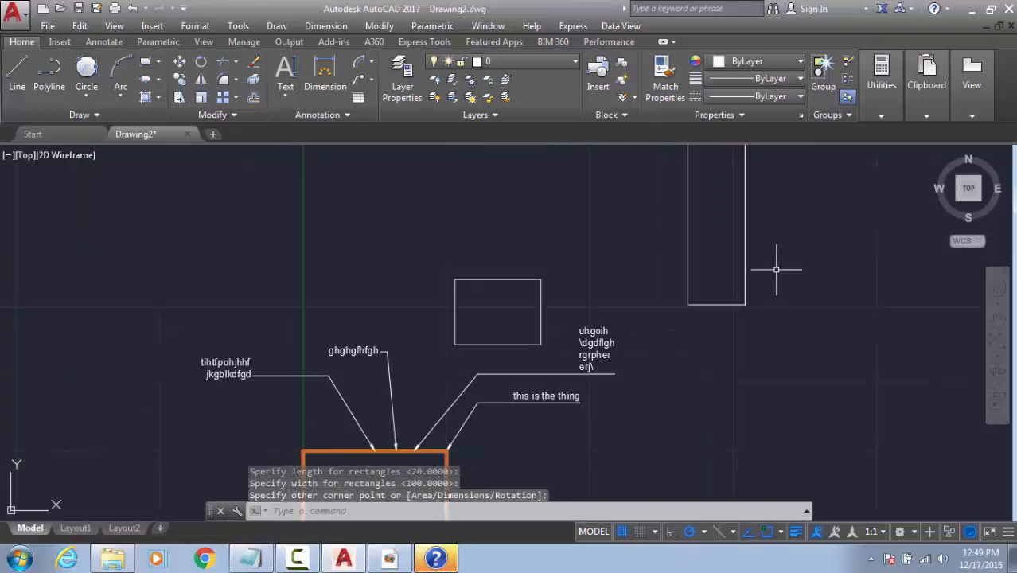
Step: Erase all rectangles, text and leaders from the drawing
{"action": "key", "text": "Escape"}
{"action": "left_click", "coordinate": [850, 208]}
{"action": "left_click", "coordinate": [502, 442]}
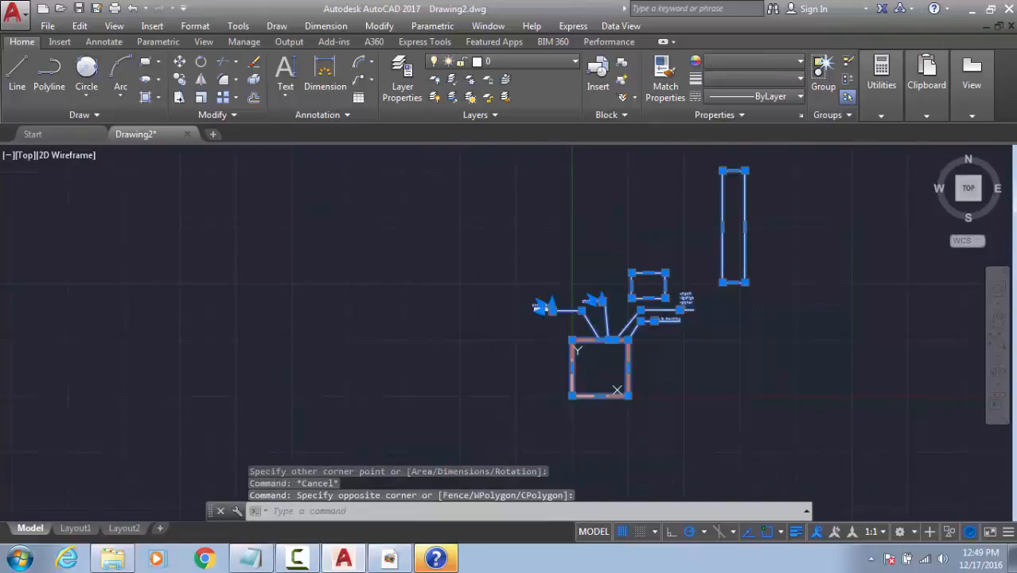
{"action": "key", "text": "Delete"}
{"action": "key", "text": "Escape"}
{"action": "key", "text": "Escape"}
{"action": "type", "text": "rec"}
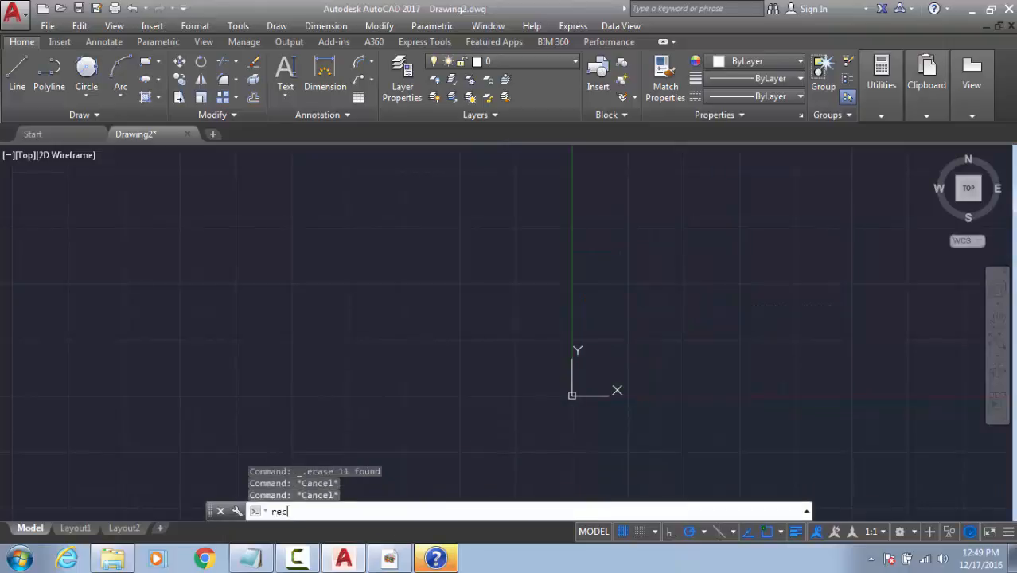
{"action": "key", "text": "Return"}
{"action": "left_click", "coordinate": [501, 401]}
{"action": "type", "text": "d"}
{"action": "key", "text": "Return"}
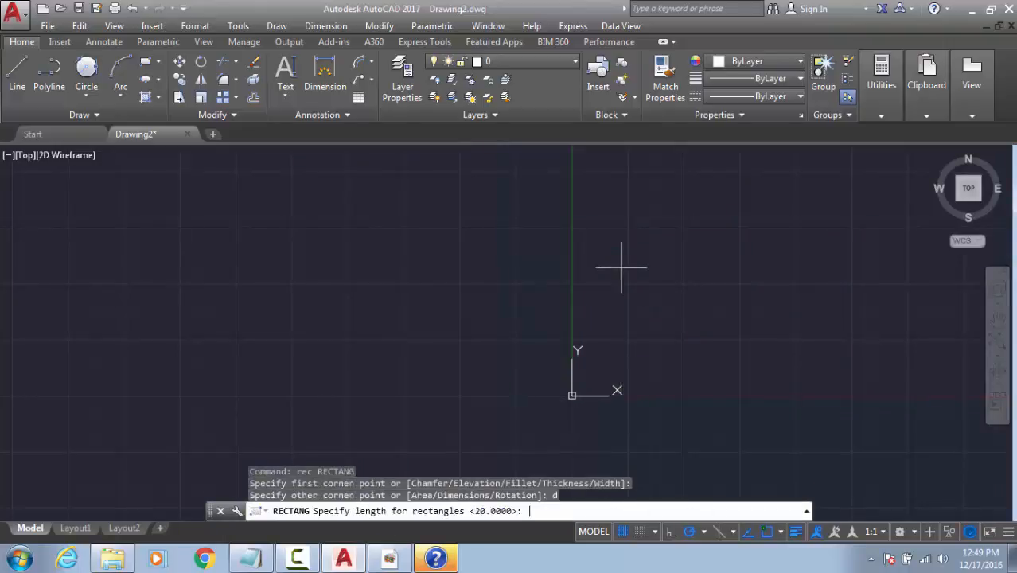
{"action": "key", "text": "Return"}
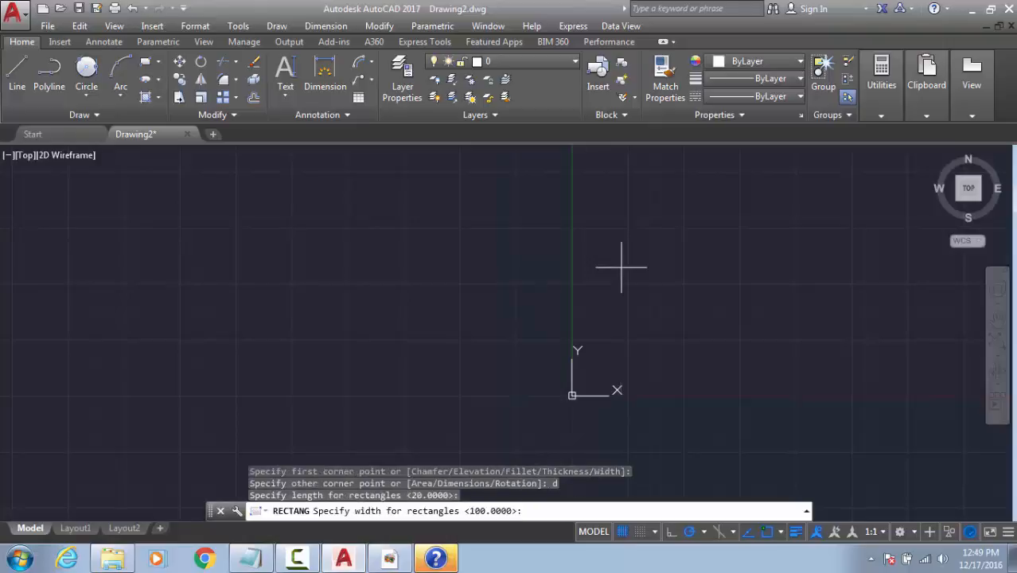
{"action": "key", "text": "Escape"}
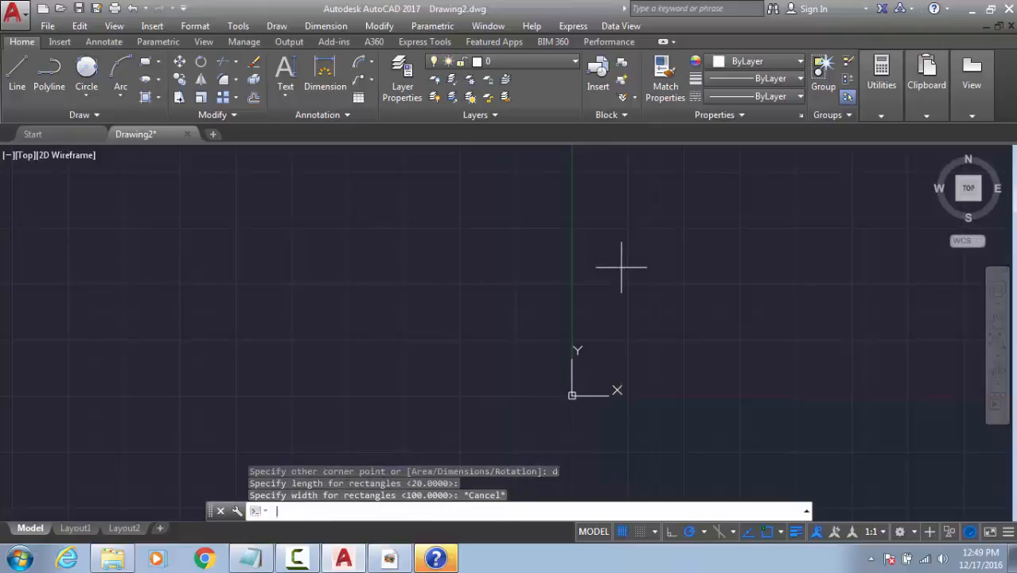
Step: Draw a rectangle 500 long and 500 wide by dimensions, just above and beside the origin
{"action": "key", "text": "Return"}
{"action": "left_click", "coordinate": [610, 332]}
{"action": "type", "text": "d"}
{"action": "key", "text": "Return"}
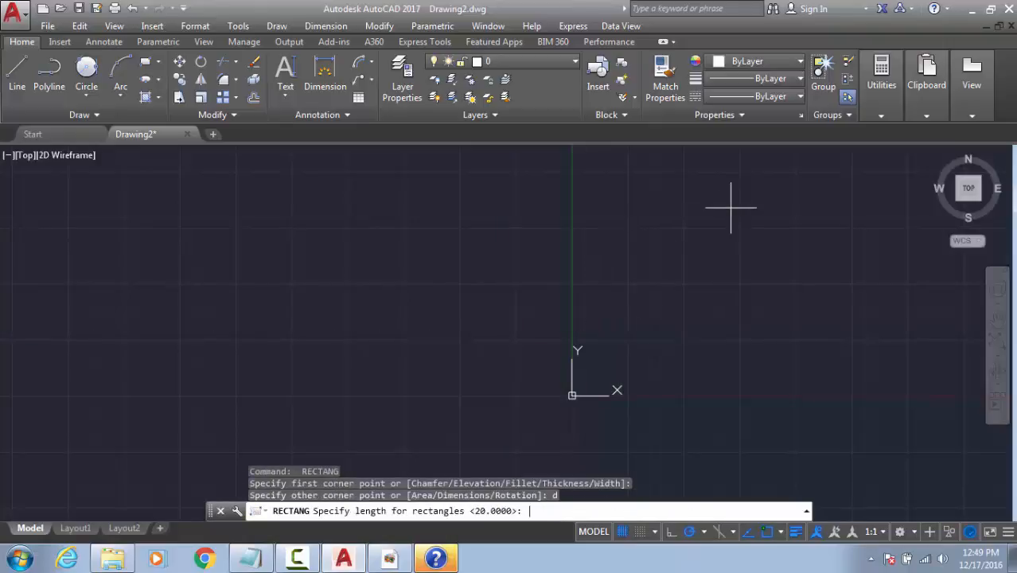
{"action": "type", "text": "500"}
{"action": "key", "text": "Return"}
{"action": "type", "text": "5"}
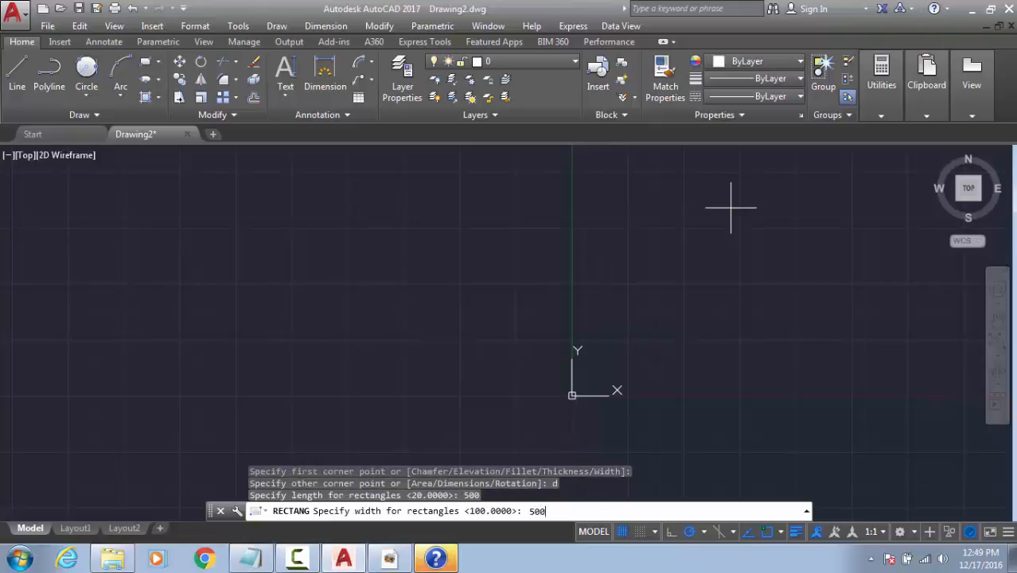
{"action": "key", "text": "Return"}
{"action": "left_click", "coordinate": [692, 227]}
{"action": "scroll", "coordinate": [692, 227], "scroll_direction": "down", "scroll_amount": 3}
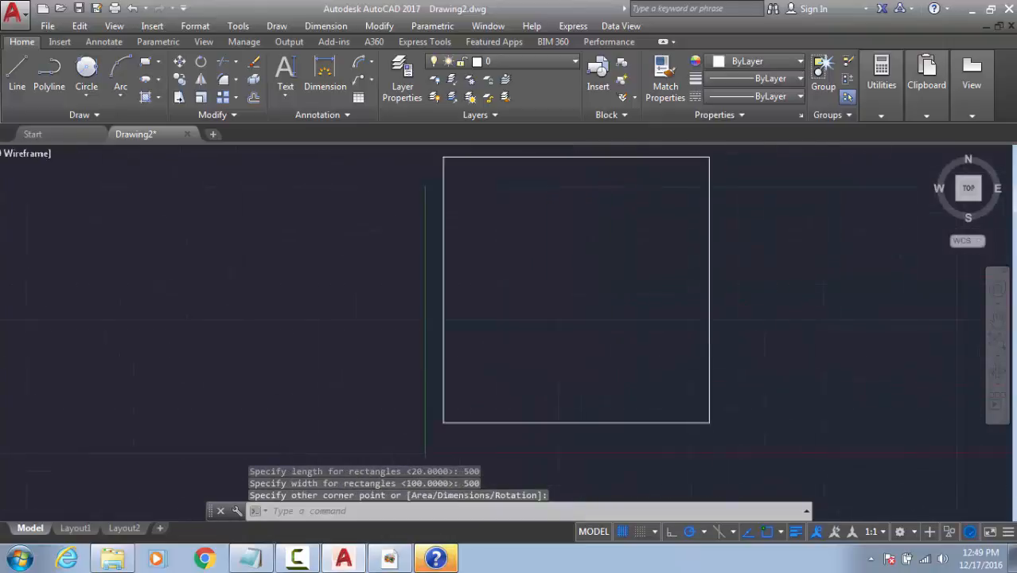
{"action": "scroll", "coordinate": [548, 243], "scroll_direction": "down", "scroll_amount": 2}
{"action": "key", "text": "Escape"}
{"action": "key", "text": "Escape"}
{"action": "key", "text": "Escape"}
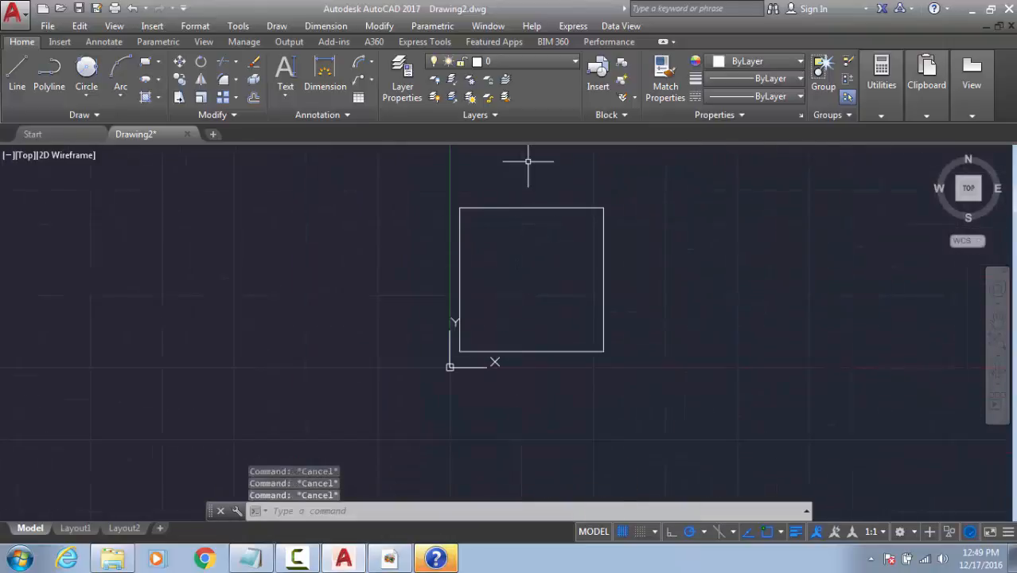
Step: Draw a 500 by 500 rectangle beside the plain square, with both corner chamfer distances set to 100
{"action": "type", "text": "rec"}
{"action": "key", "text": "Return"}
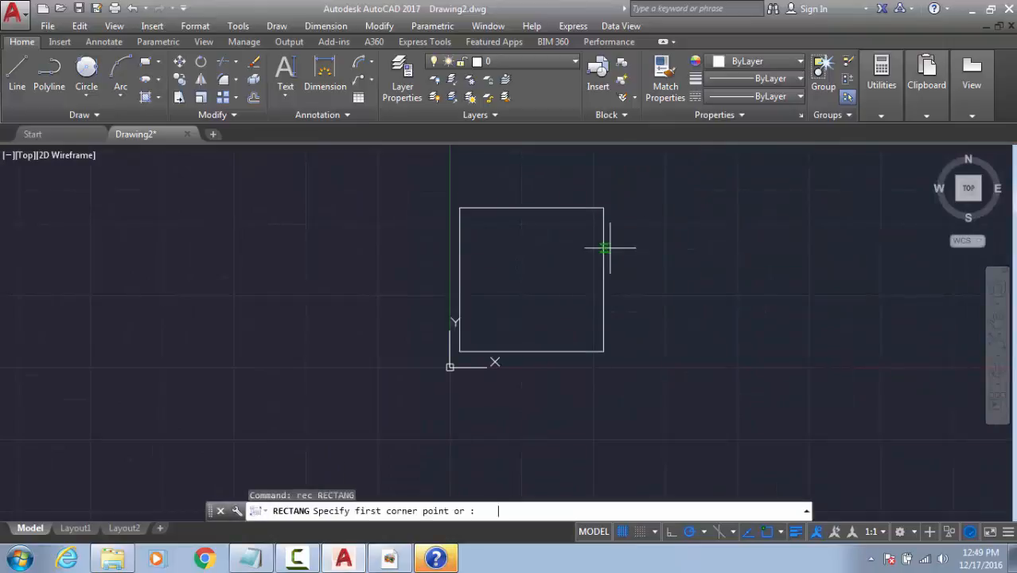
{"action": "left_click", "coordinate": [487, 512]}
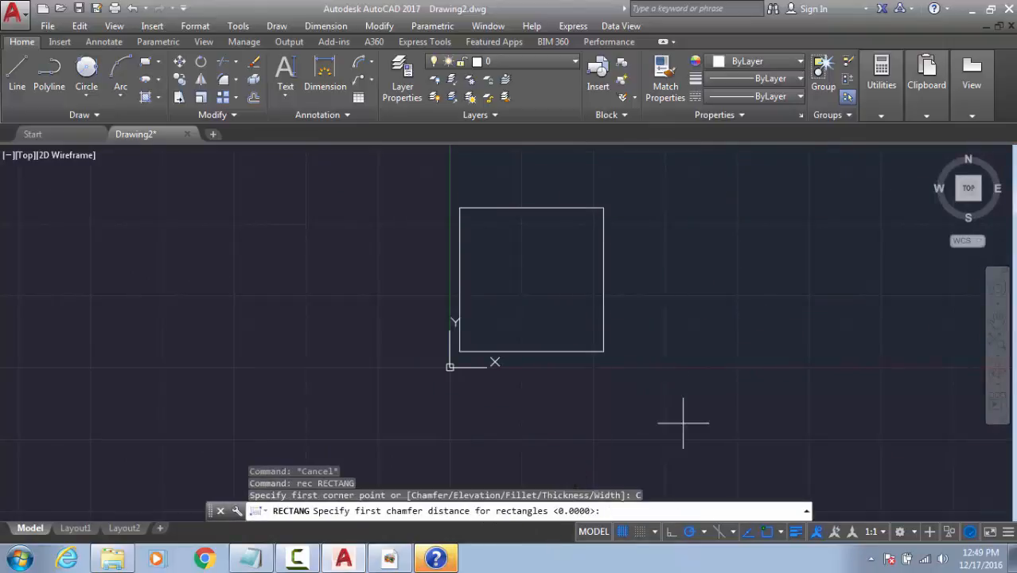
{"action": "type", "text": "100"}
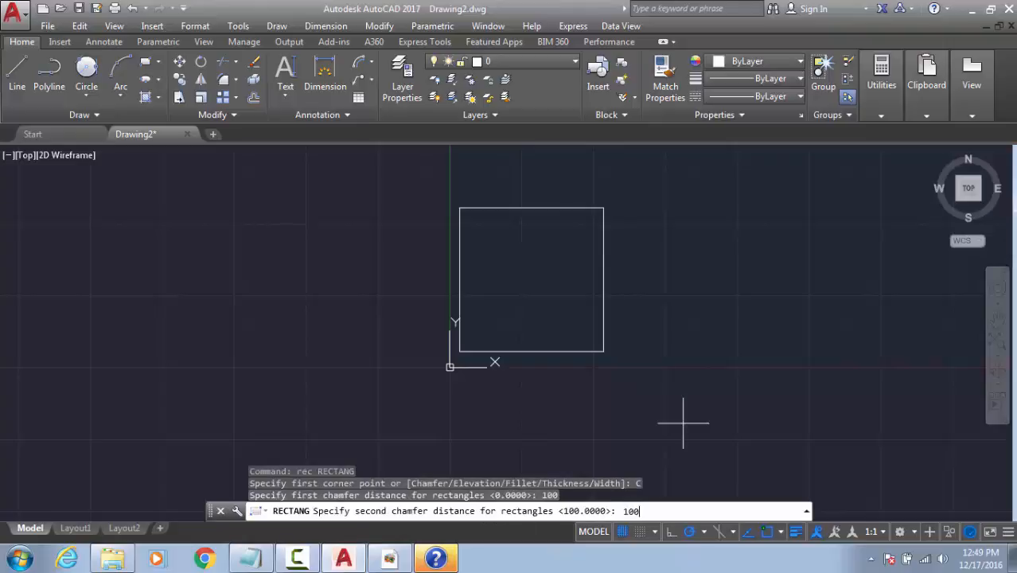
{"action": "key", "text": "Return"}
{"action": "left_click", "coordinate": [696, 330]}
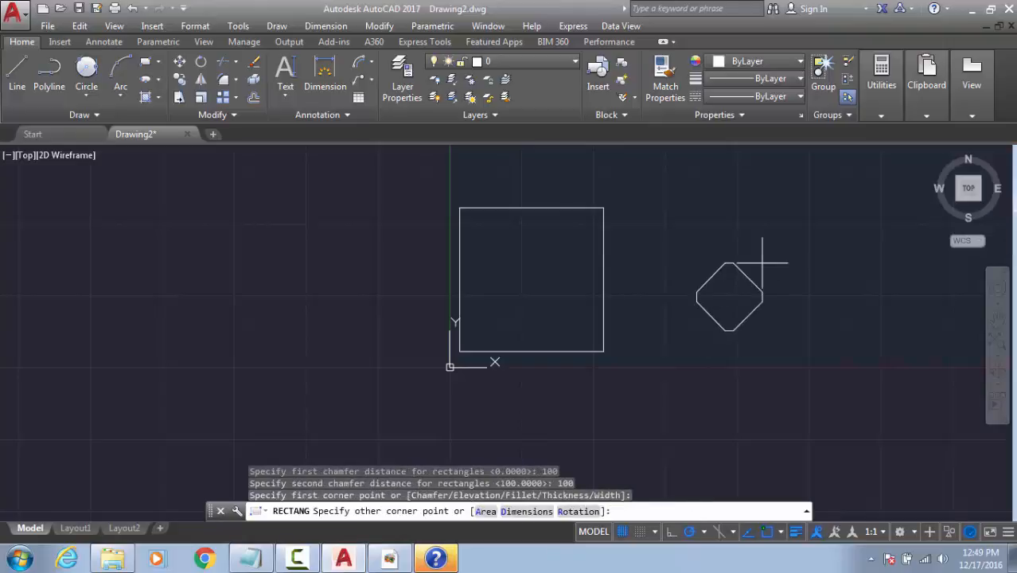
{"action": "type", "text": "s"}
{"action": "key", "text": "BackSpace"}
{"action": "type", "text": "d"}
{"action": "key", "text": "Return"}
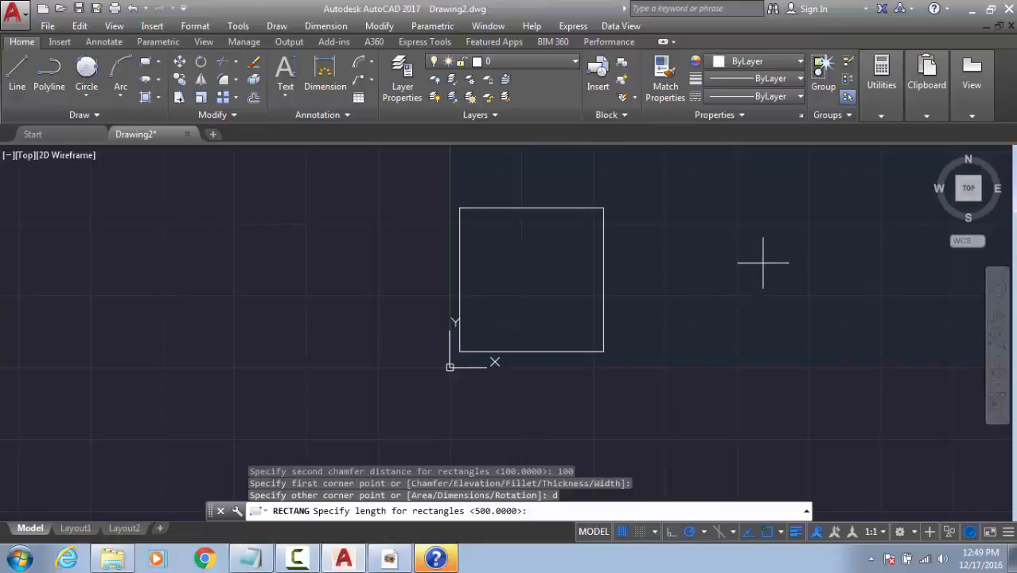
{"action": "type", "text": "500"}
{"action": "key", "text": "Return"}
{"action": "type", "text": "500"}
{"action": "key", "text": "Return"}
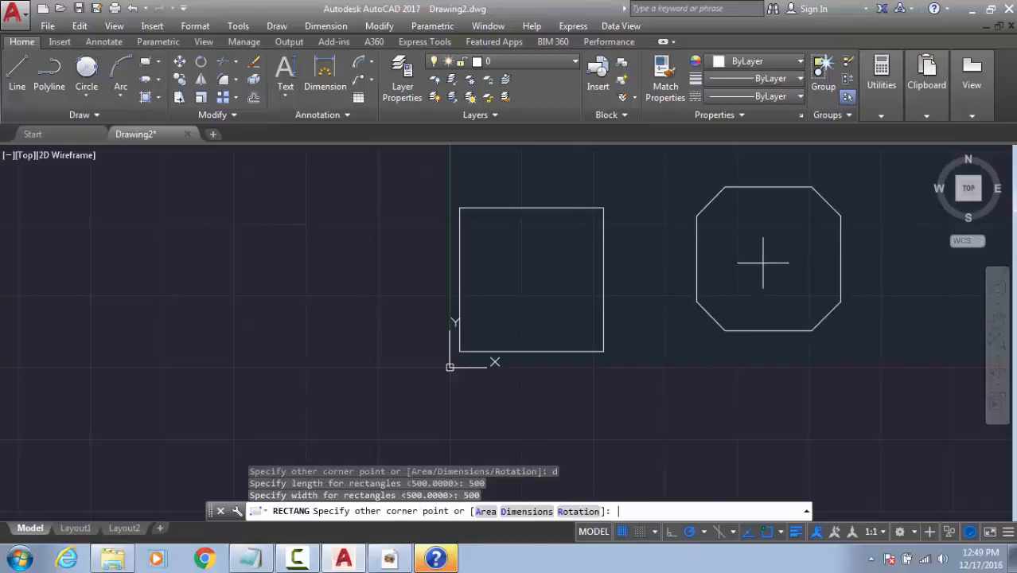
{"action": "left_click", "coordinate": [764, 263]}
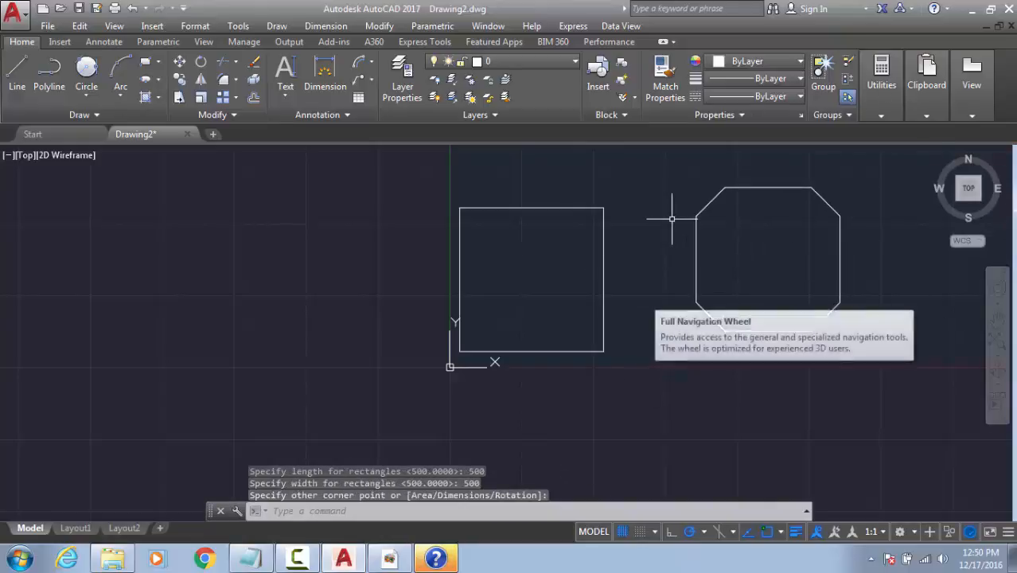
Step: Switch the Rectangle command from chamfered to filleted corners with a fillet radius of 100
{"action": "middle_click_drag", "start_coordinate": [573, 288], "coordinate": [524, 282]}
{"action": "key", "text": "Return"}
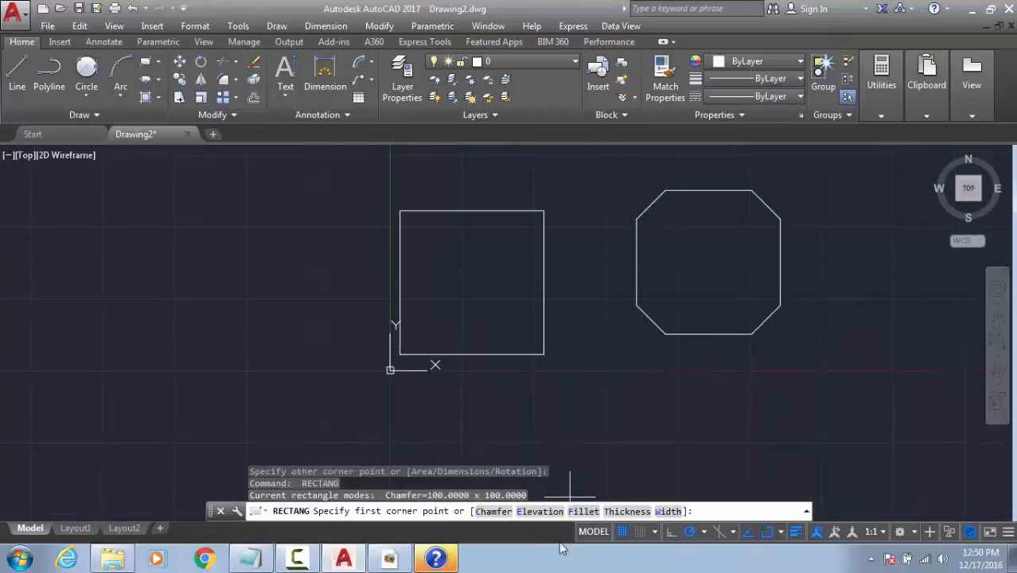
{"action": "type", "text": "F"}
{"action": "key", "text": "Return"}
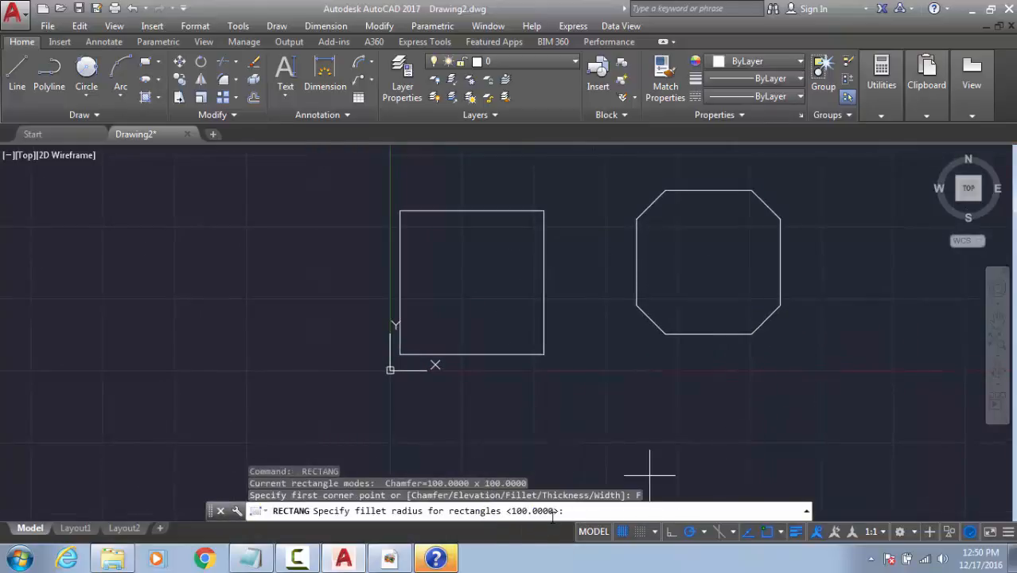
{"action": "key", "text": "Return"}
{"action": "middle_click_drag", "start_coordinate": [879, 284], "coordinate": [507, 365]}
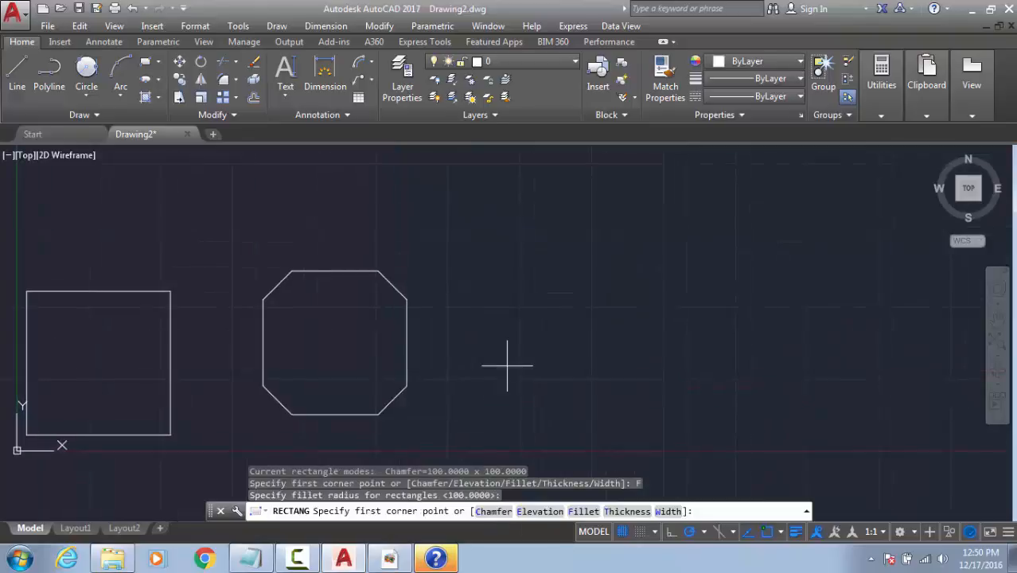
{"action": "left_click", "coordinate": [500, 386]}
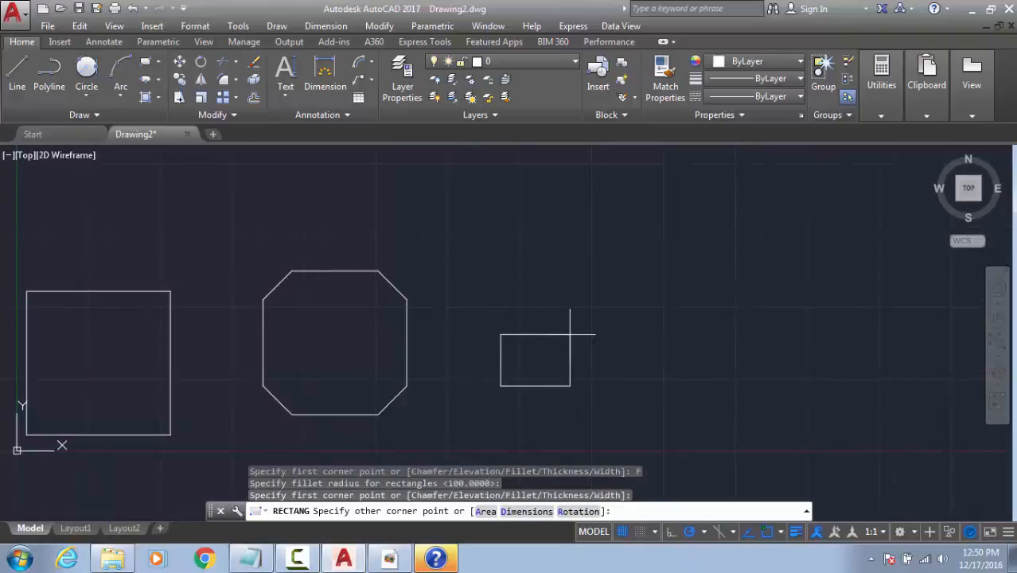
{"action": "type", "text": "d"}
{"action": "key", "text": "Return"}
{"action": "type", "text": "500650"}
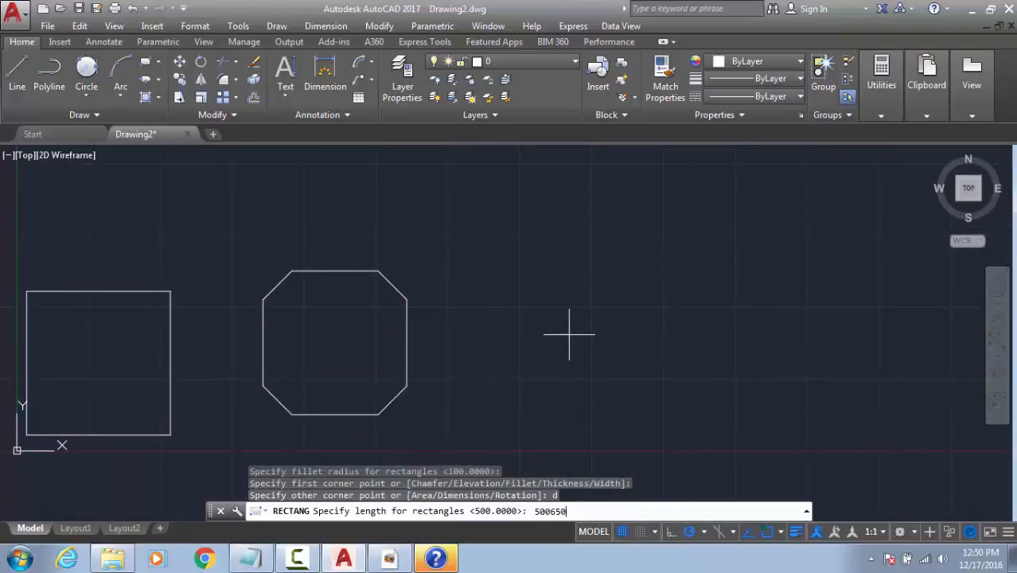
{"action": "type", "text": "0"}
{"action": "key", "text": "Return"}
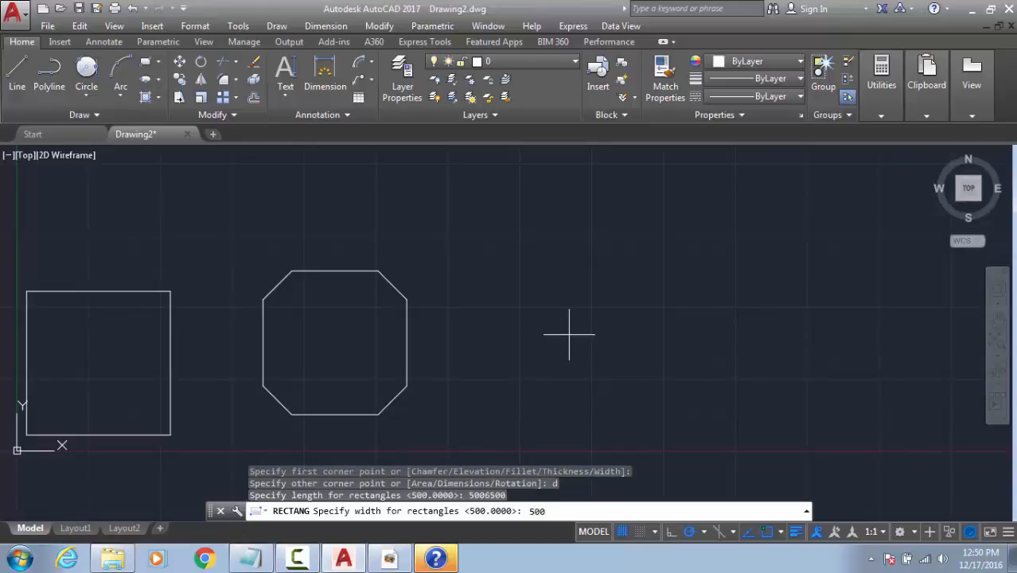
{"action": "key", "text": "Escape"}
Step: Draw a 500 by 500 rectangle with filleted corners beside the chamfered one
{"action": "key", "text": "Return"}
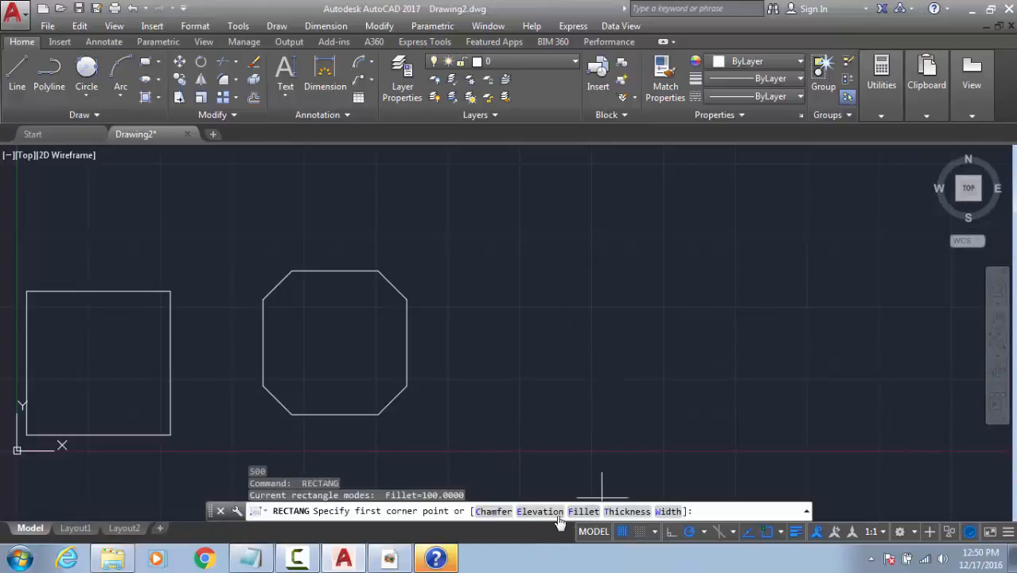
{"action": "left_click", "coordinate": [506, 434]}
{"action": "type", "text": "d"}
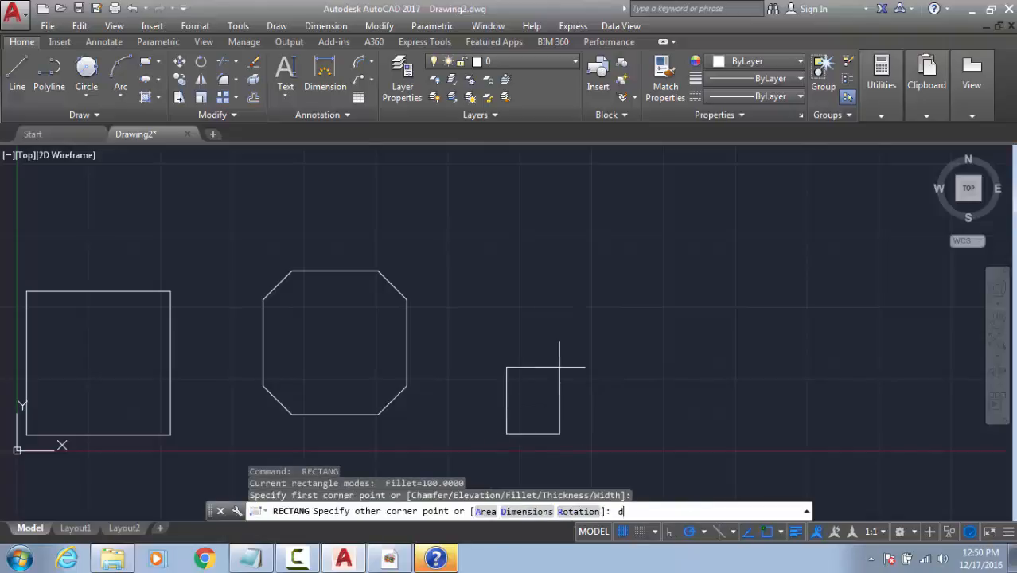
{"action": "key", "text": "Return"}
{"action": "type", "text": "500"}
{"action": "key", "text": "Return"}
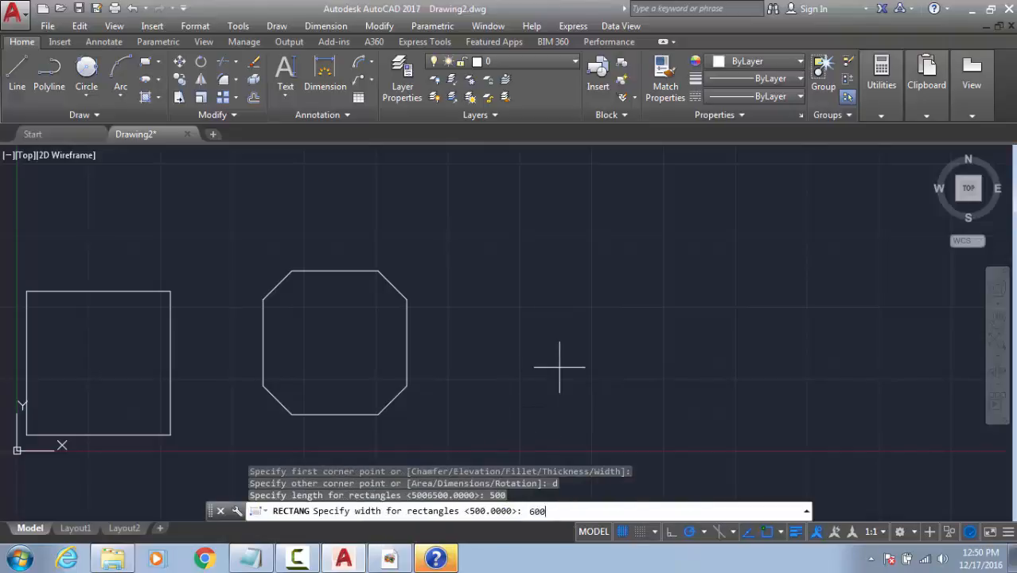
{"action": "type", "text": "500"}
{"action": "key", "text": "Return"}
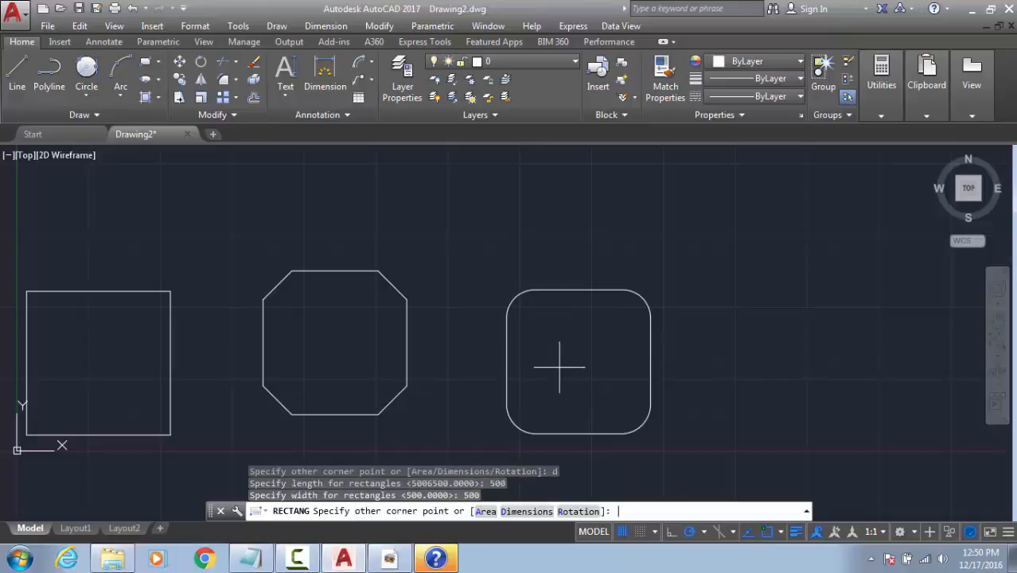
{"action": "left_click", "coordinate": [587, 331]}
{"action": "key", "text": "Return"}
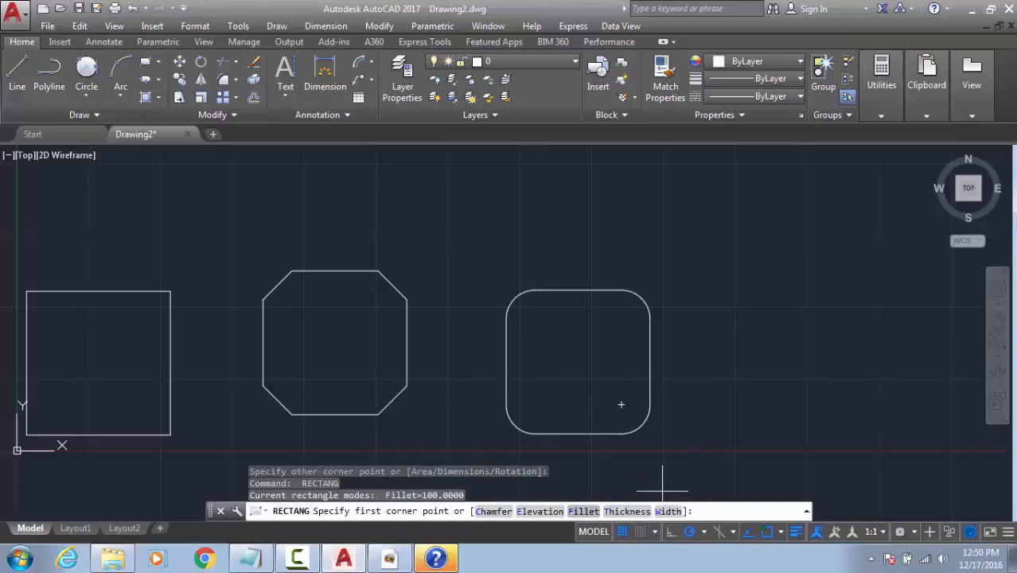
{"action": "key", "text": "Escape"}
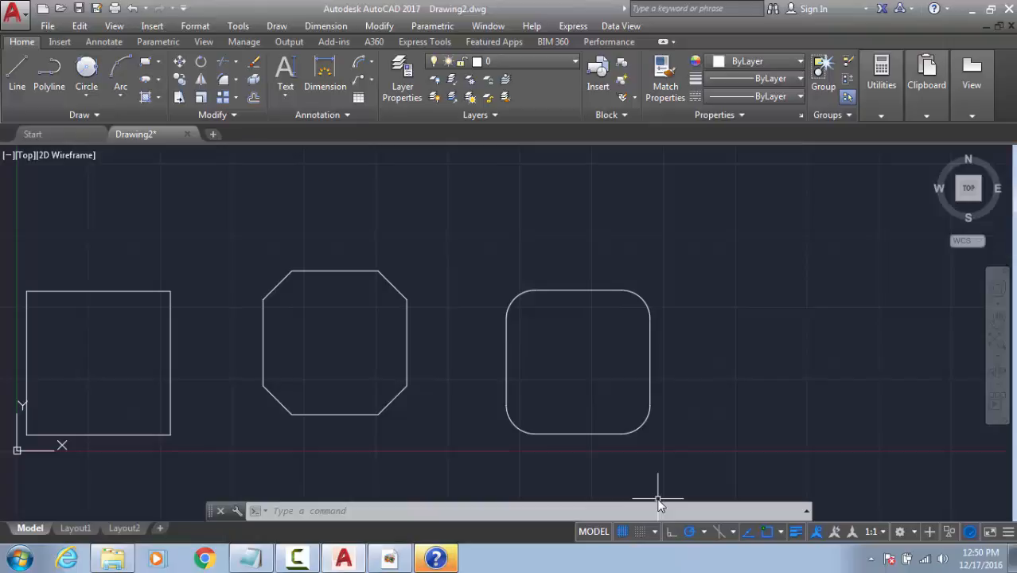
{"action": "key", "text": "Escape"}
{"action": "key", "text": "Escape"}
{"action": "key", "text": "Escape"}
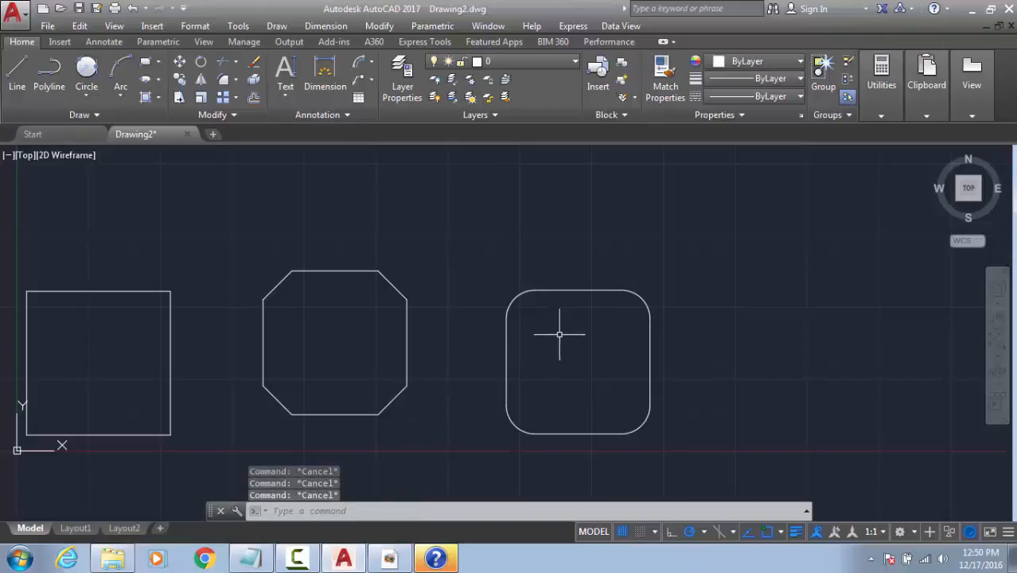
{"action": "type", "text": "L"}
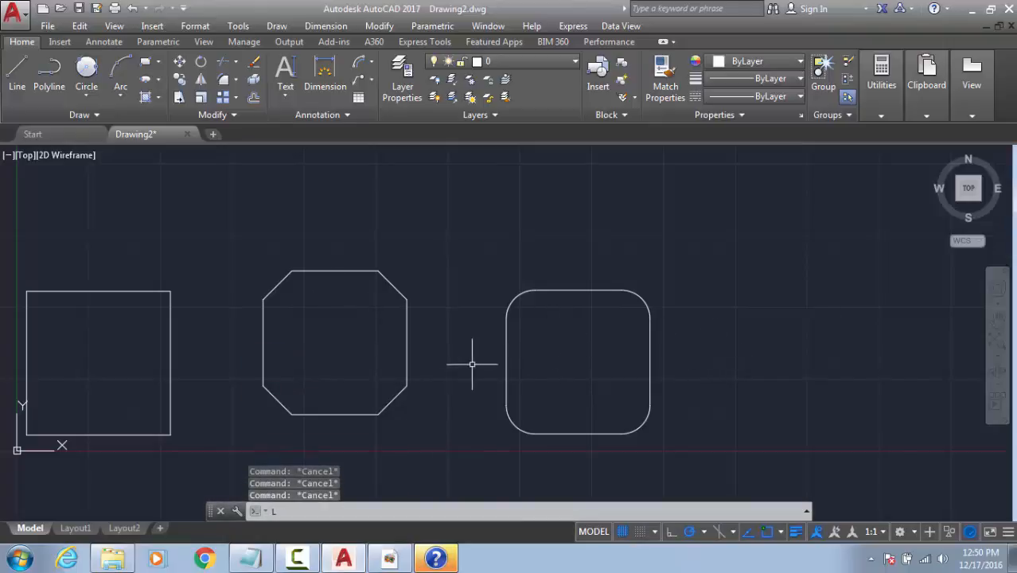
{"action": "key", "text": "Escape"}
{"action": "type", "text": "FLATSHOT"}
{"action": "key", "text": "Return"}
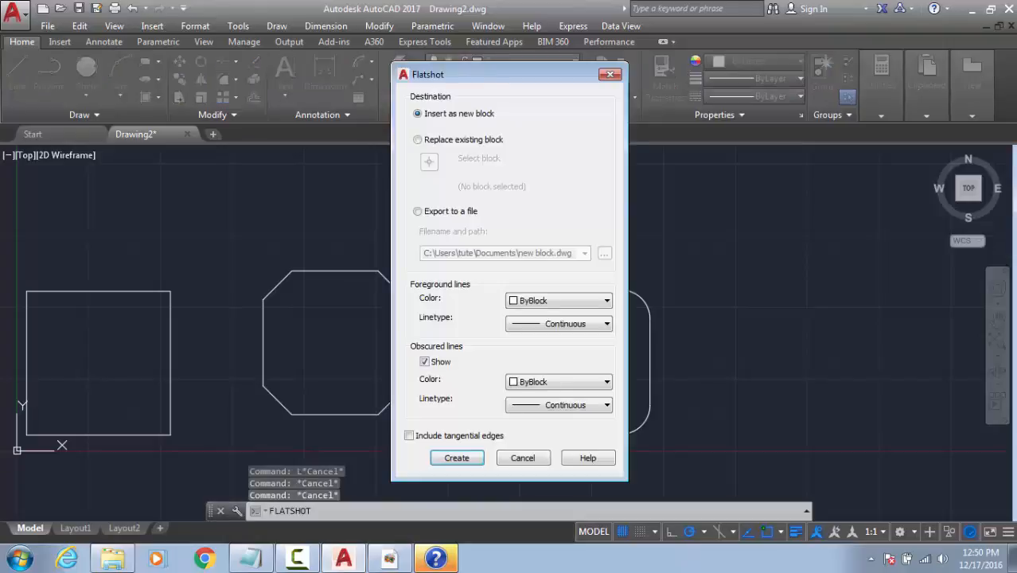
{"action": "key", "text": "Escape"}
Step: Draw a freehand chain of connected lines crossing over the chamfered and filleted rectangles
{"action": "type", "text": "L"}
{"action": "key", "text": "Return"}
{"action": "left_click", "coordinate": [327, 330]}
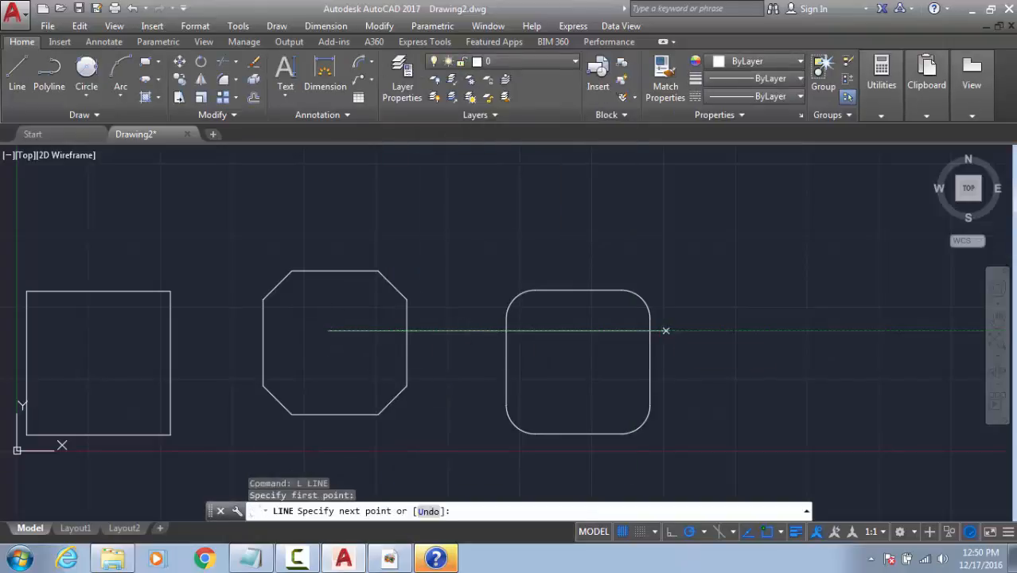
{"action": "left_click", "coordinate": [666, 330]}
{"action": "left_click", "coordinate": [603, 190]}
{"action": "left_click", "coordinate": [358, 288]}
{"action": "left_click", "coordinate": [250, 379]}
{"action": "left_click", "coordinate": [565, 412]}
{"action": "left_click", "coordinate": [798, 298]}
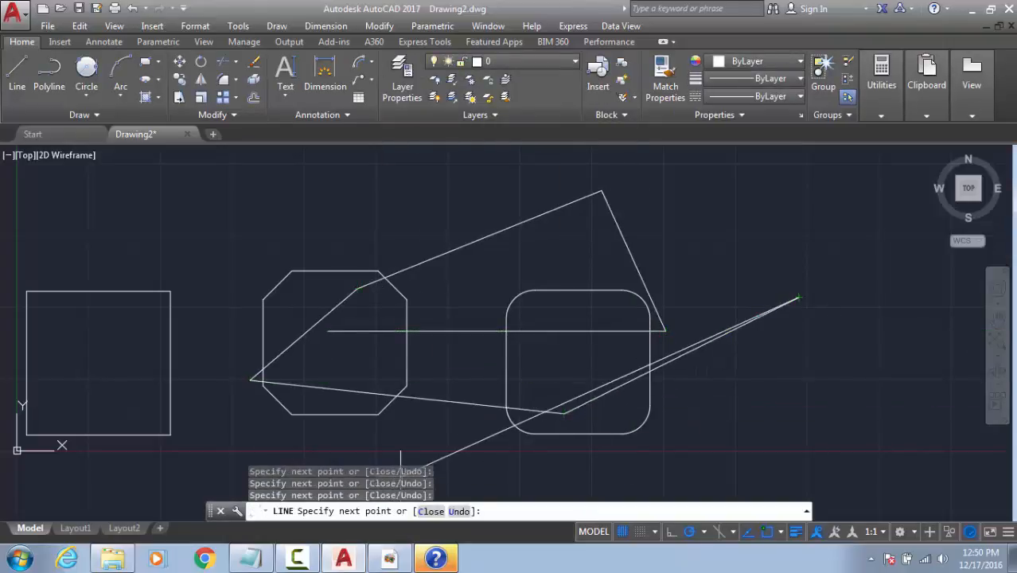
{"action": "key", "text": "Escape"}
{"action": "key", "text": "Escape"}
{"action": "key", "text": "Escape"}
{"action": "scroll", "coordinate": [553, 422], "scroll_direction": "up", "scroll_amount": 5}
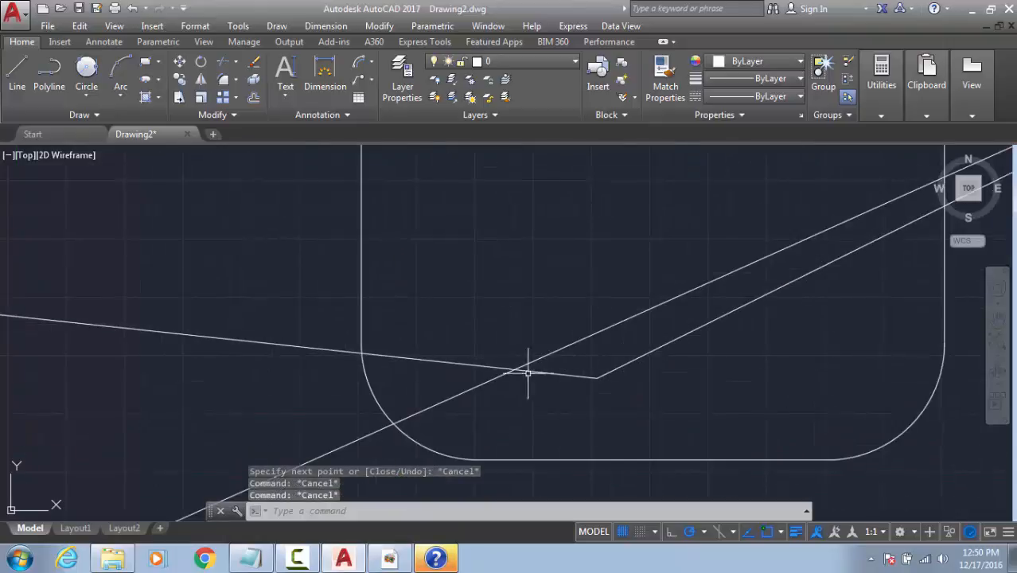
{"action": "scroll", "coordinate": [527, 372], "scroll_direction": "down", "scroll_amount": 5}
{"action": "left_click", "coordinate": [491, 296]}
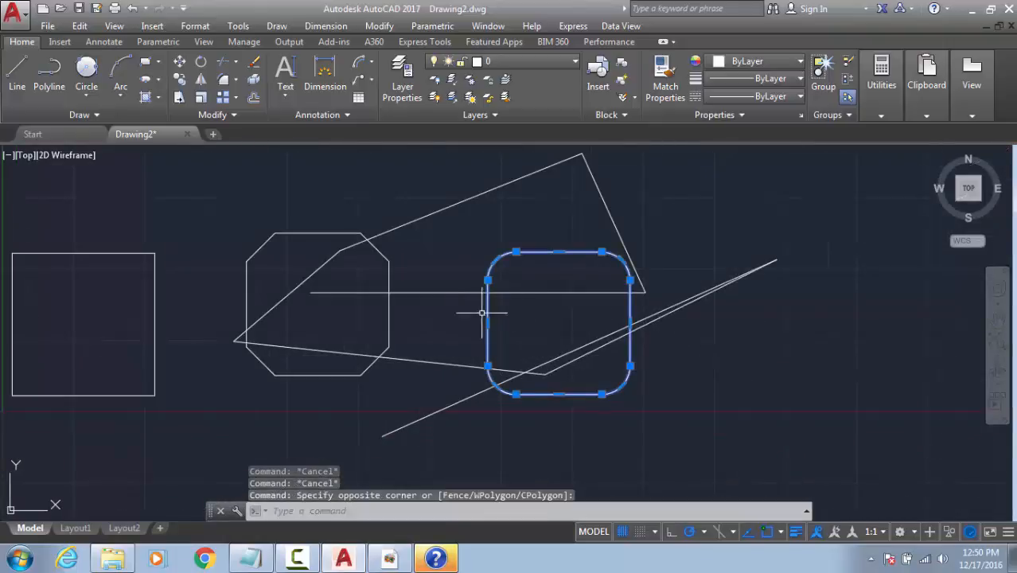
{"action": "key", "text": "Escape"}
{"action": "key", "text": "Escape"}
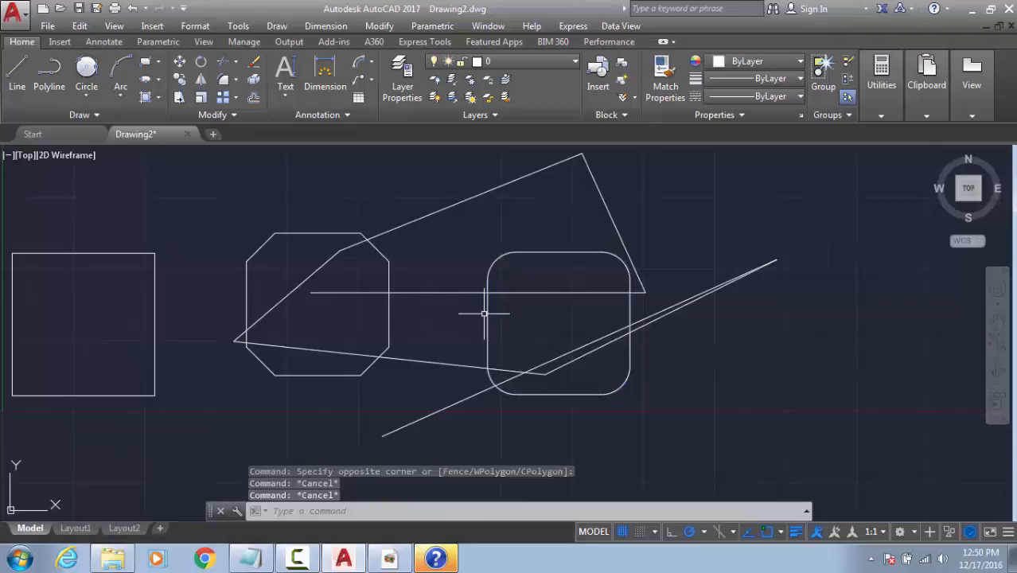
Step: Trim the left side of the filleted rectangle between the two lines crossing it, using all objects as cutting edges
{"action": "type", "text": "tr"}
{"action": "key", "text": "Return"}
{"action": "key", "text": "Return"}
{"action": "left_click", "coordinate": [533, 318]}
{"action": "left_click", "coordinate": [483, 333]}
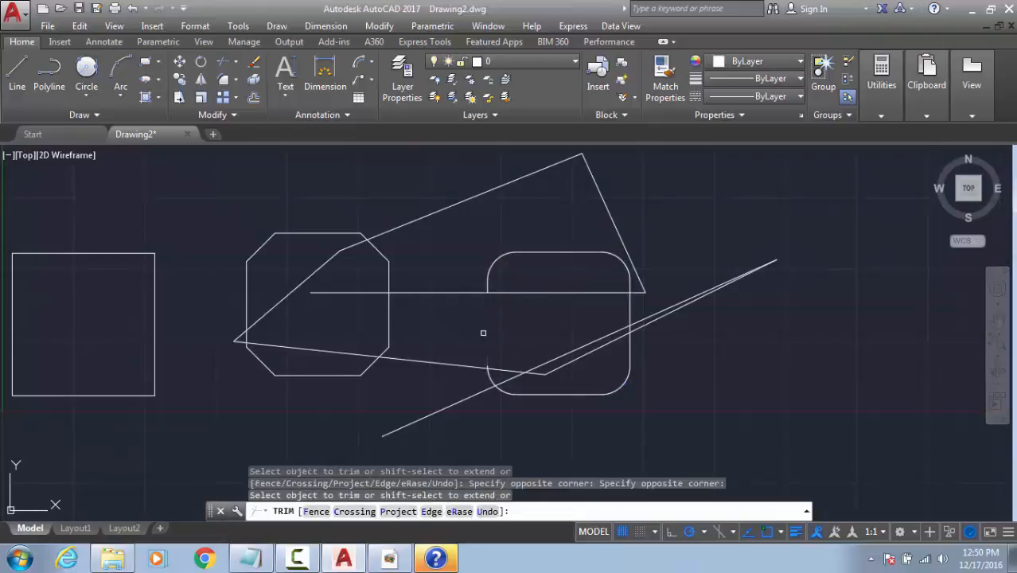
{"action": "key", "text": "Escape"}
Step: Trim the sloping line portions that lie inside the lower half of the filleted rectangle
{"action": "key", "text": "Return"}
{"action": "key", "text": "Return"}
{"action": "scroll", "coordinate": [521, 367], "scroll_direction": "up", "scroll_amount": 4}
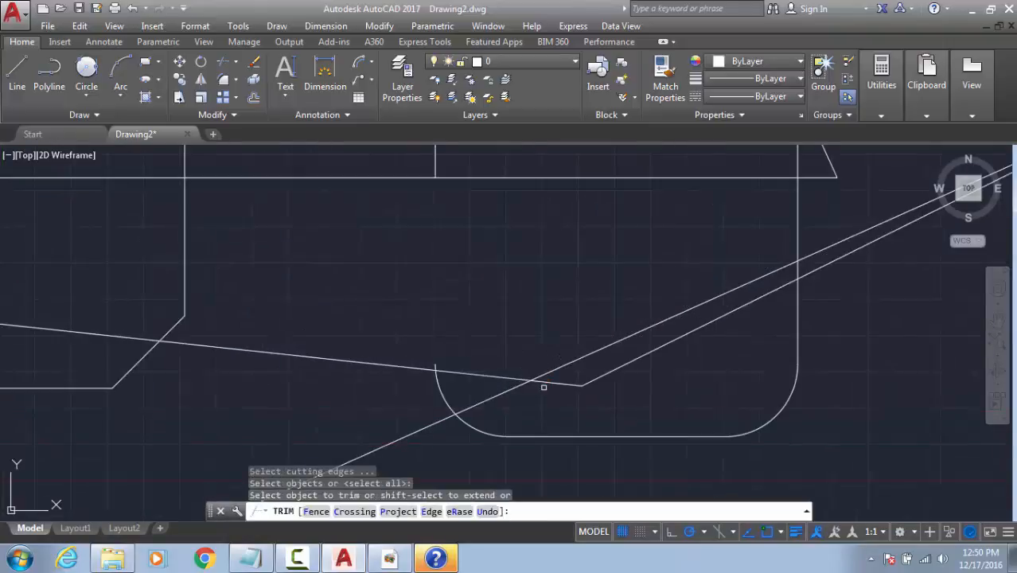
{"action": "left_click", "coordinate": [559, 383]}
{"action": "left_click", "coordinate": [492, 379]}
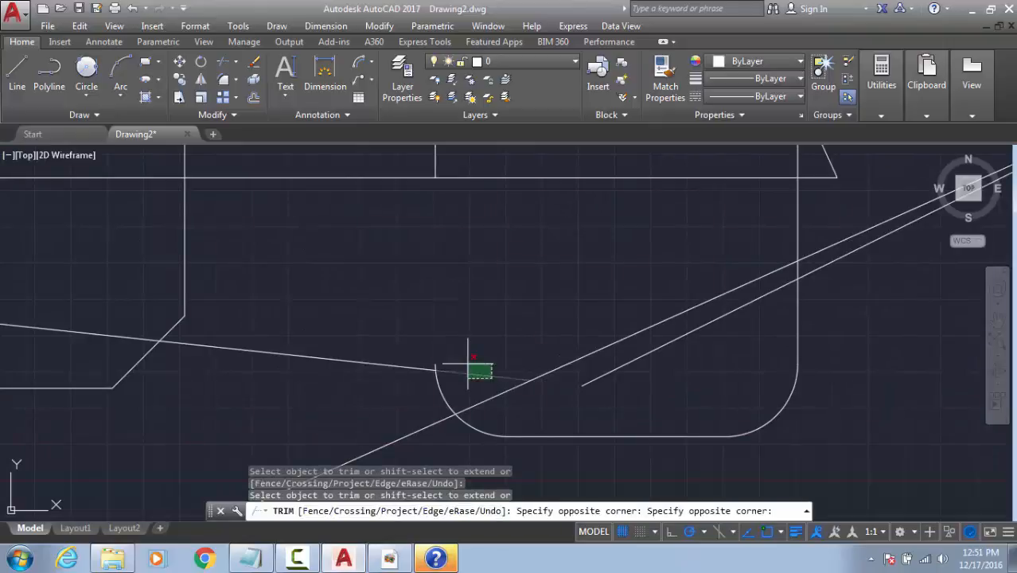
{"action": "left_click", "coordinate": [469, 357]}
{"action": "left_click", "coordinate": [712, 297]}
{"action": "left_click", "coordinate": [673, 336]}
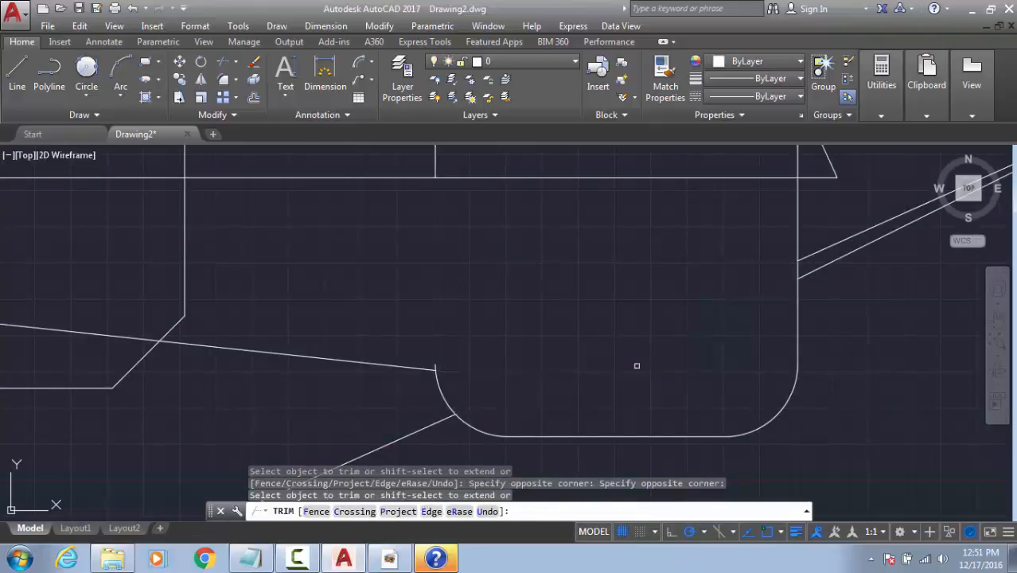
Step: Try to trim the two nearly parallel sloping lines outside the filleted rectangle's right side
{"action": "scroll", "coordinate": [638, 366], "scroll_direction": "down", "scroll_amount": 3}
{"action": "left_click", "coordinate": [733, 312]}
{"action": "scroll", "coordinate": [749, 302], "scroll_direction": "up", "scroll_amount": 2}
{"action": "left_click", "coordinate": [691, 311]}
{"action": "left_click", "coordinate": [676, 327]}
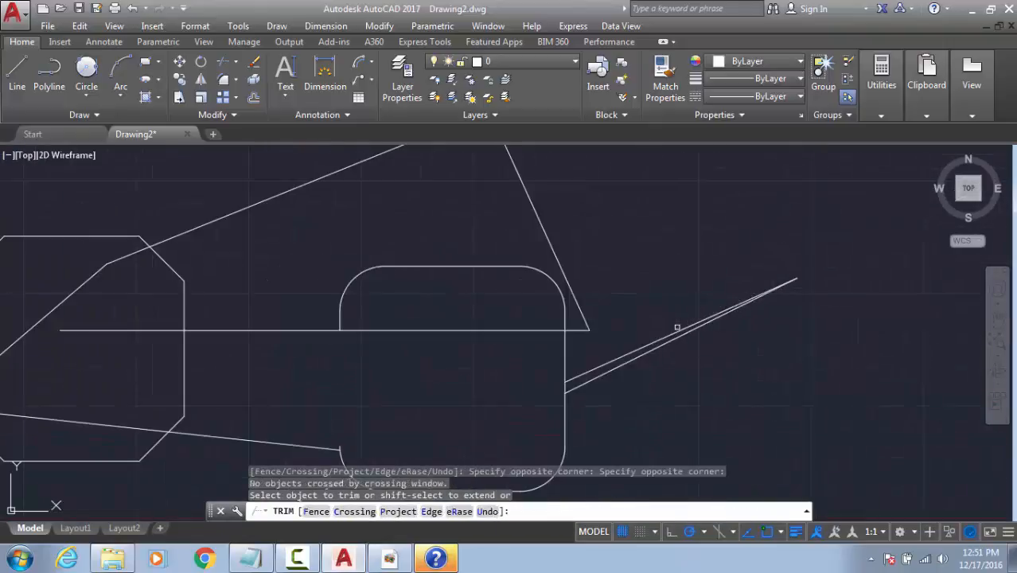
{"action": "left_click", "coordinate": [669, 335]}
{"action": "key", "text": "Escape"}
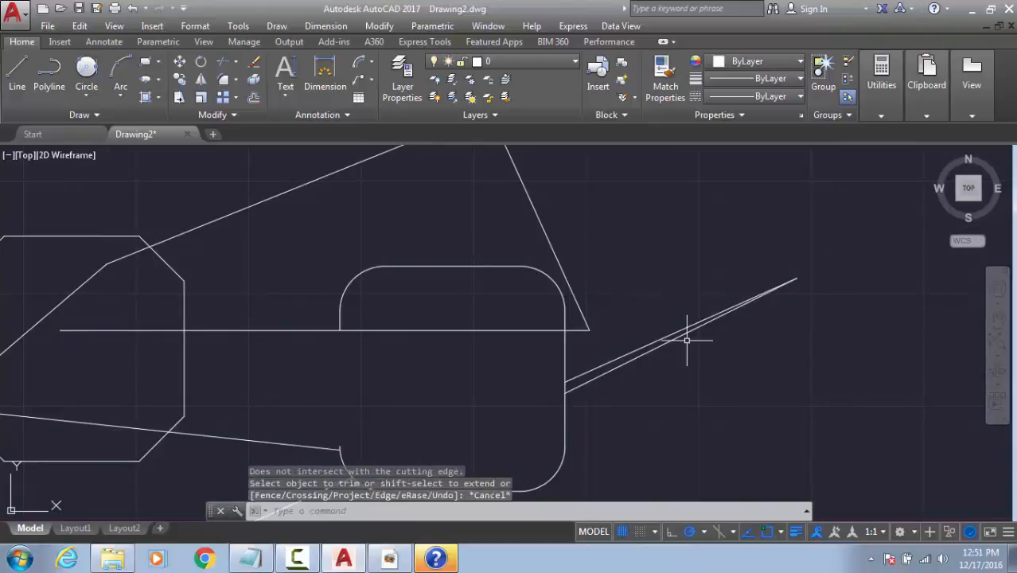
Step: Trim the chamfered rectangle's upper right and upper left corner portions where the lines cross it, keeping its top edge
{"action": "type", "text": "tr"}
{"action": "key", "text": "Return"}
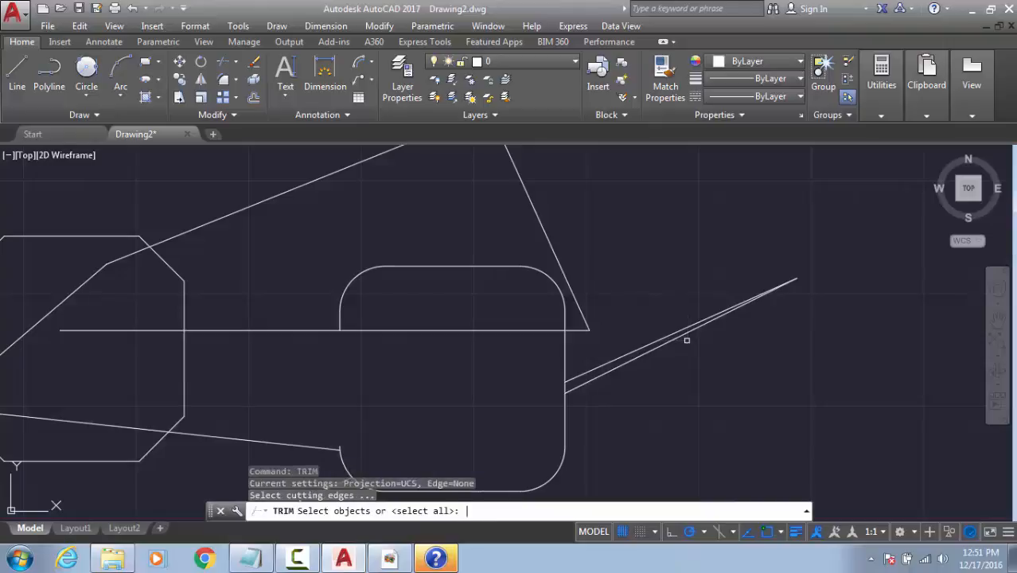
{"action": "key", "text": "Return"}
{"action": "scroll", "coordinate": [587, 285], "scroll_direction": "down", "scroll_amount": 3}
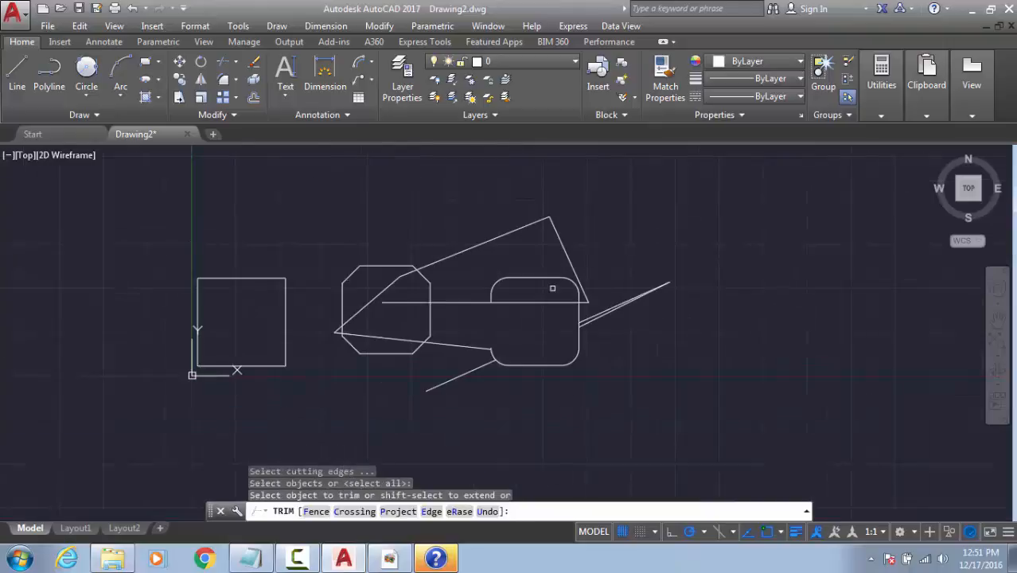
{"action": "left_click", "coordinate": [430, 296]}
{"action": "left_click", "coordinate": [417, 269]}
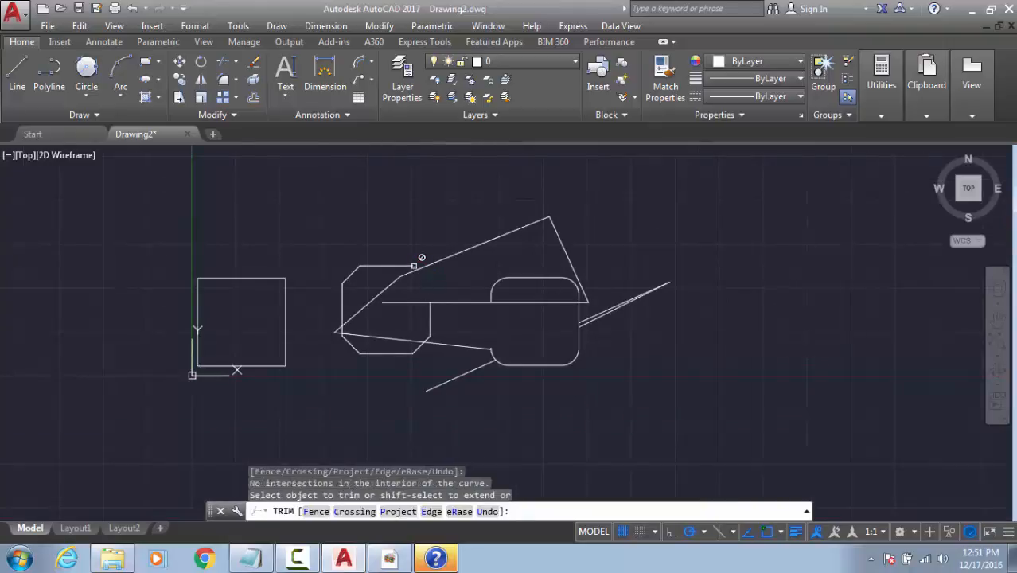
{"action": "left_click", "coordinate": [345, 277]}
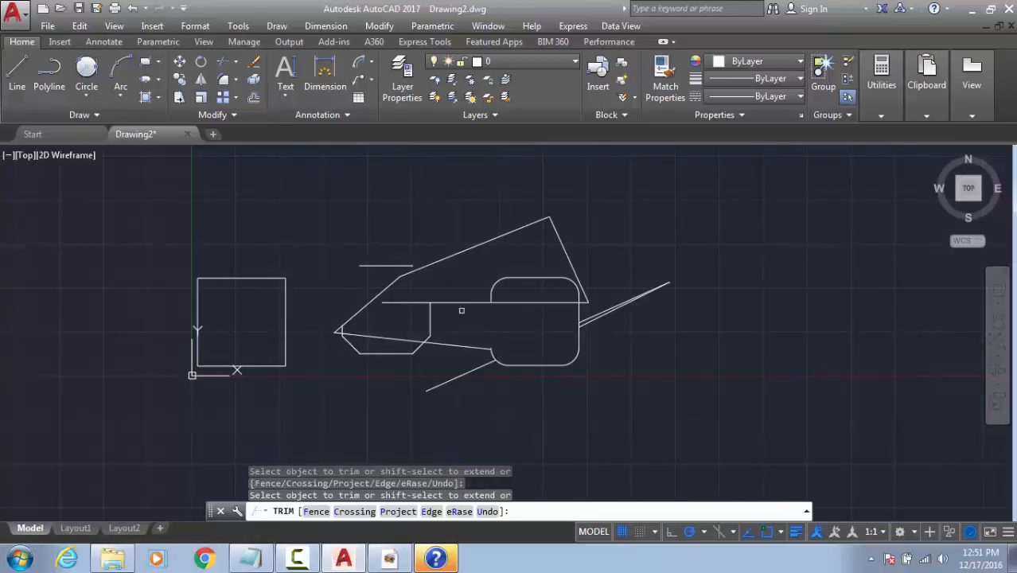
Step: Erase all rectangles and lines from the drawing with one crossing selection
{"action": "key", "text": "Escape"}
{"action": "key", "text": "Escape"}
{"action": "left_click", "coordinate": [669, 197]}
{"action": "left_click", "coordinate": [153, 437]}
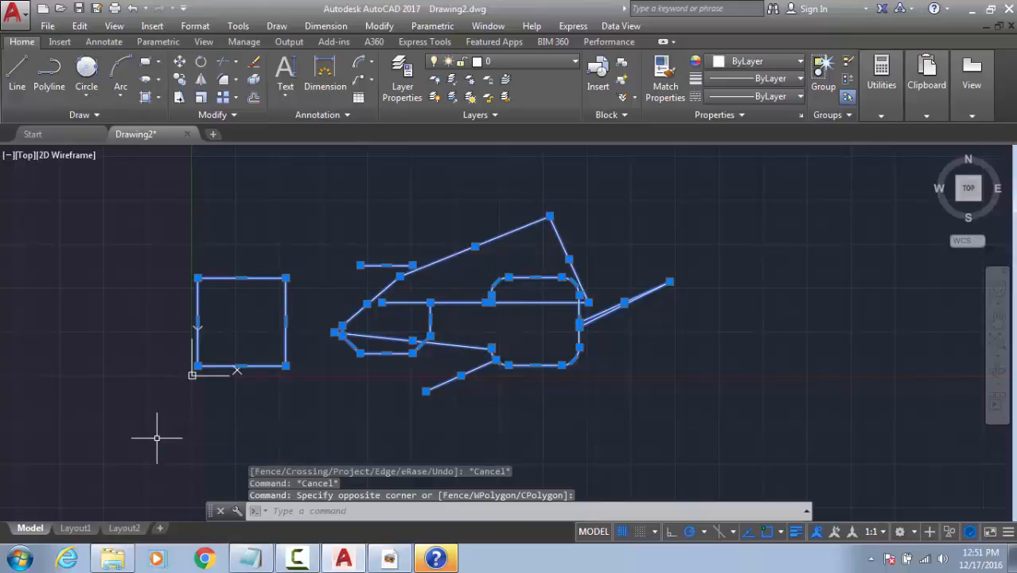
{"action": "key", "text": "Delete"}
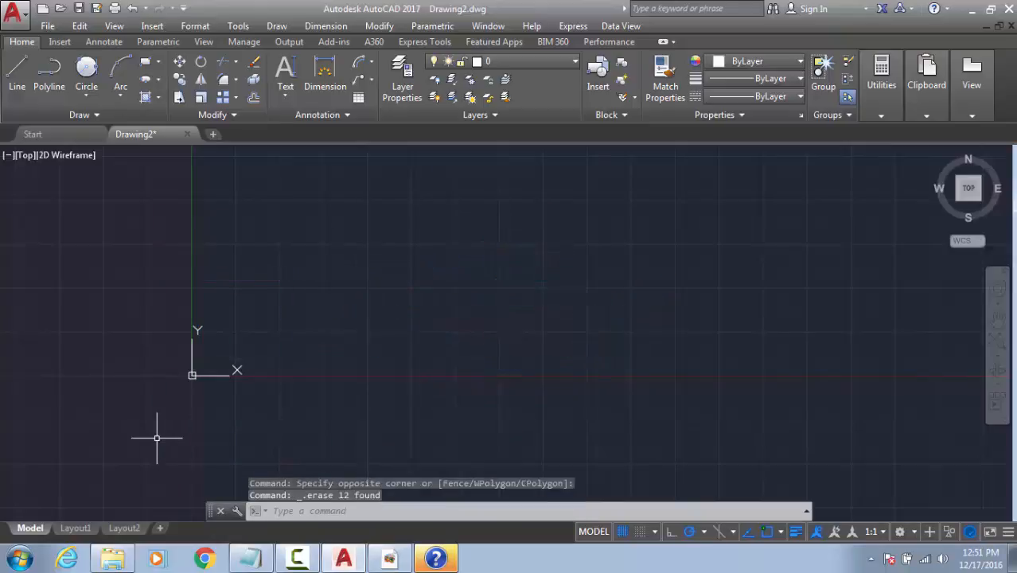